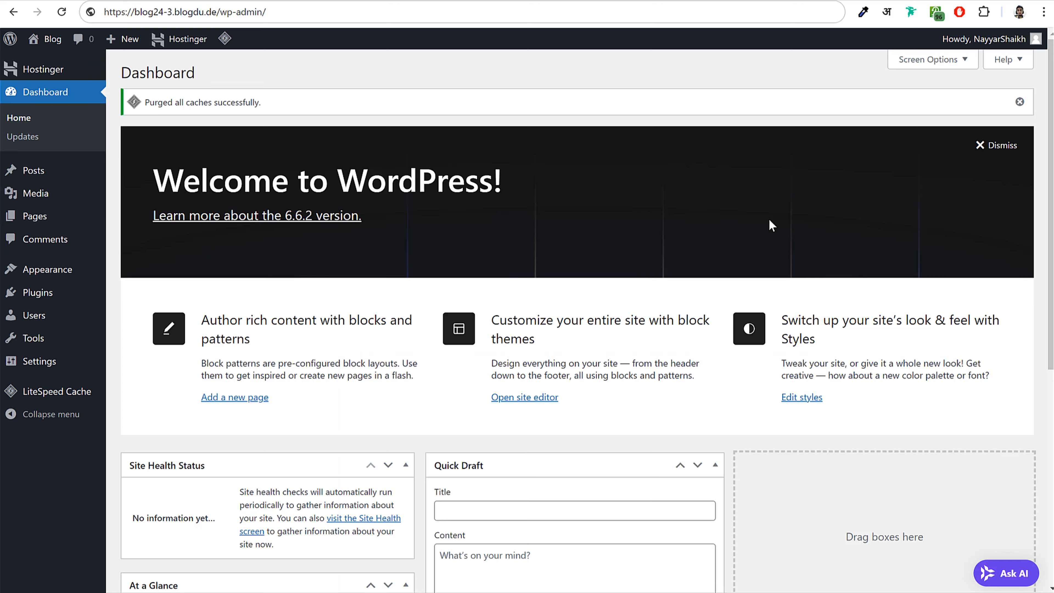
pyautogui.scroll(-5, 794, 278)
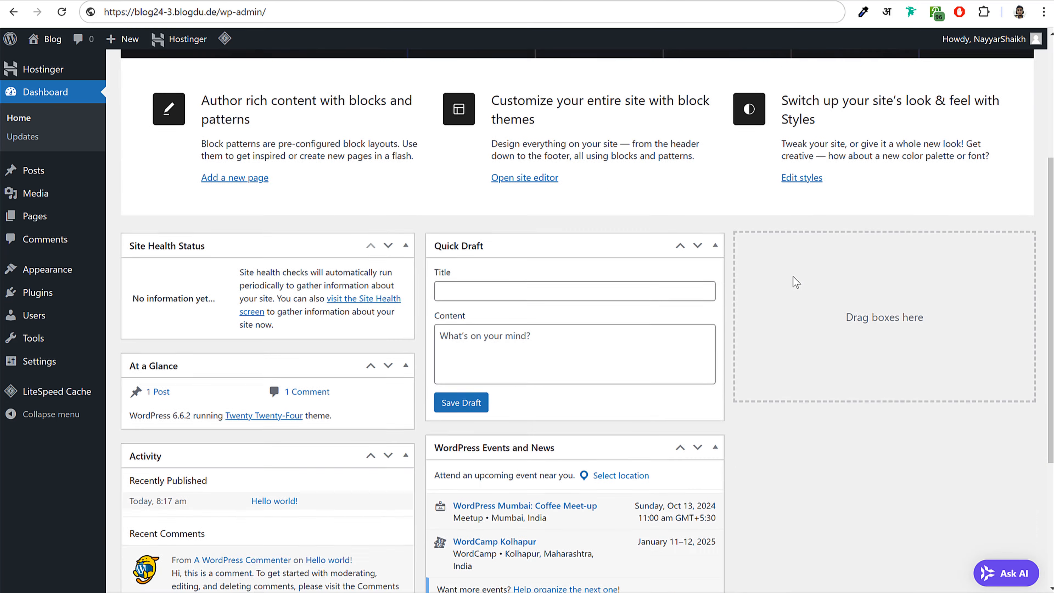
pyautogui.scroll(5, 794, 279)
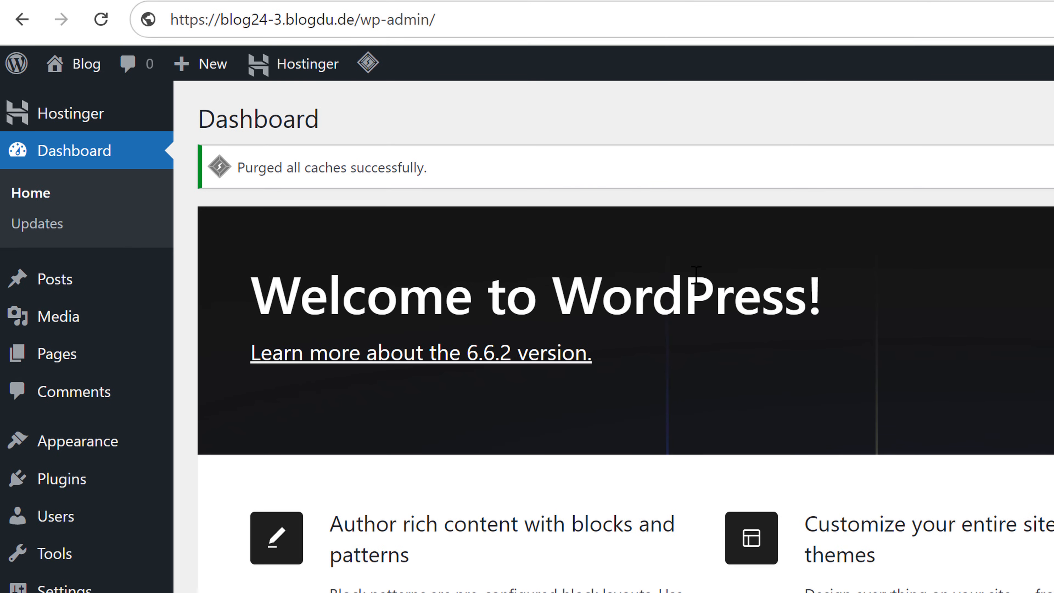
pyautogui.click(259, 20)
pyautogui.click(259, 20)
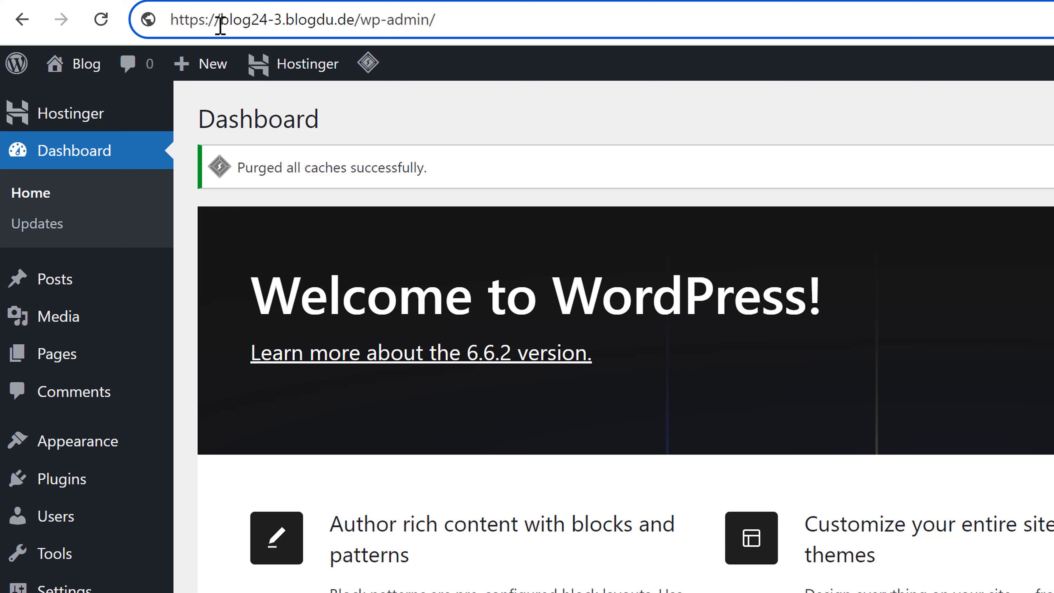
pyautogui.moveTo(220, 26); pyautogui.dragTo(518, 28)
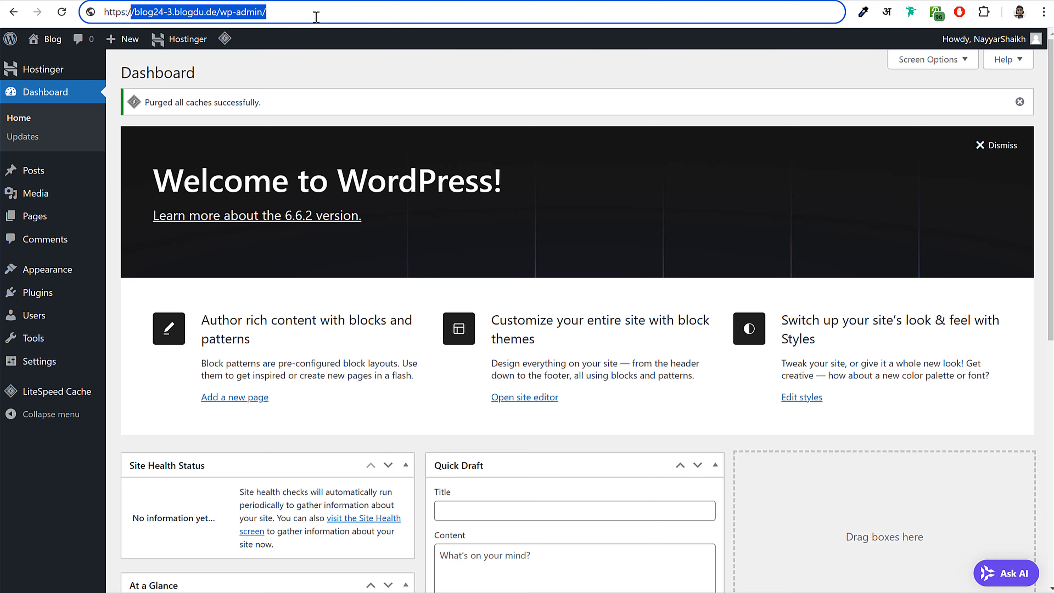
pyautogui.click(398, 122)
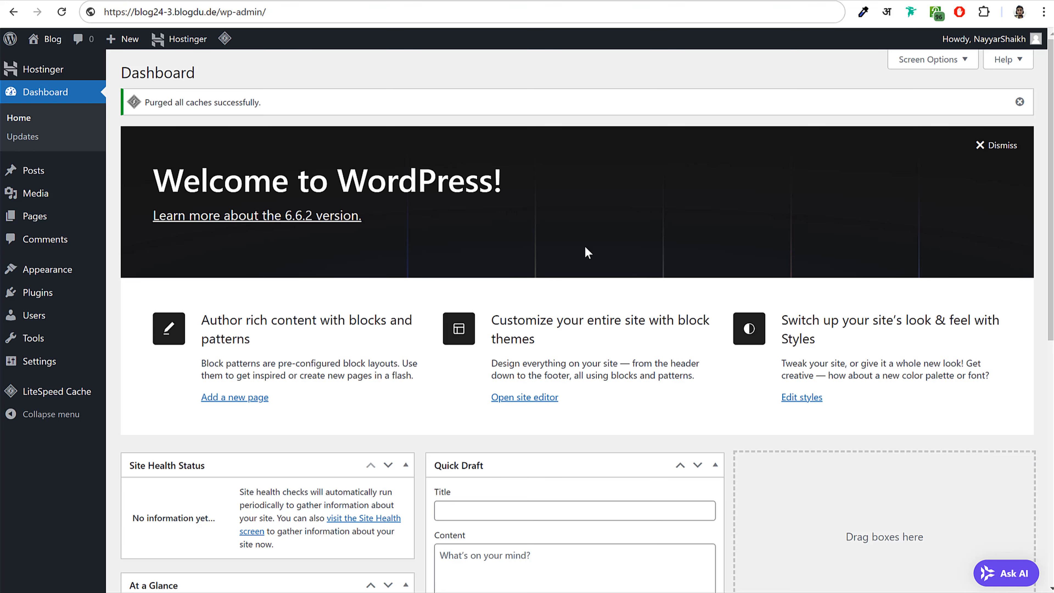
pyautogui.scroll(-10, 598, 374)
pyautogui.scroll(10, 619, 262)
pyautogui.scroll(-1, 480, 449)
pyautogui.scroll(-6, 481, 449)
pyautogui.scroll(6, 555, 393)
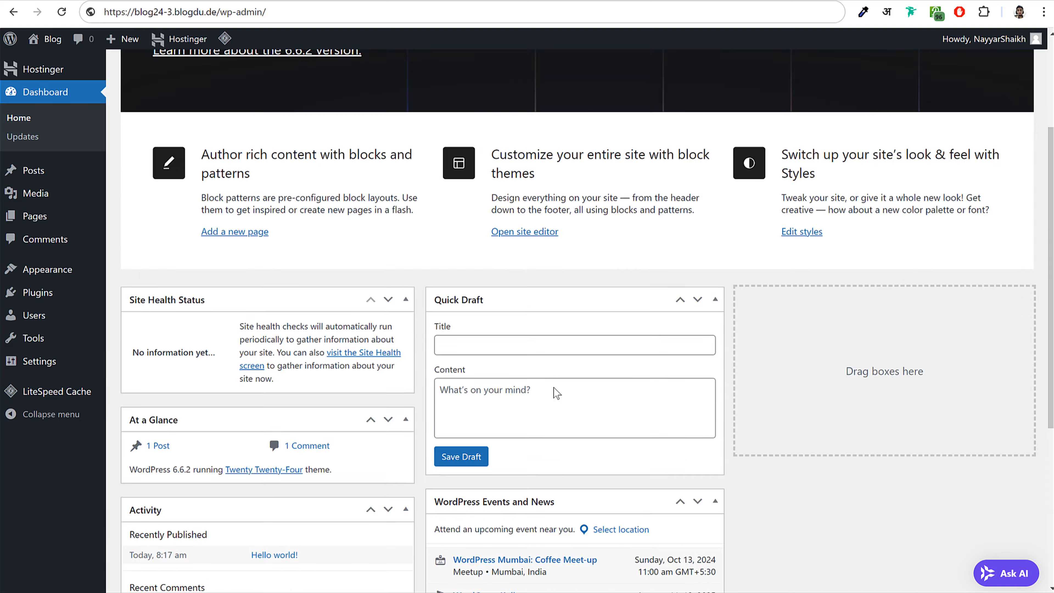
# - Hide the Welcome, Site Health Status, At a Glance, Activity, Quick Draft and Events and News boxes via Screen Options
pyautogui.click(929, 63)
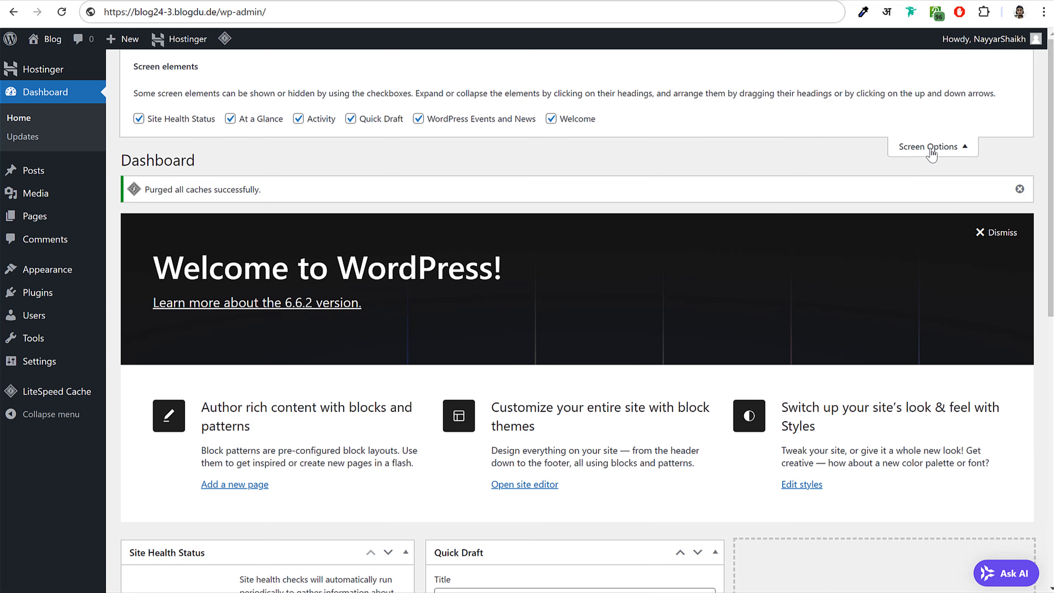
pyautogui.click(551, 119)
pyautogui.click(138, 119)
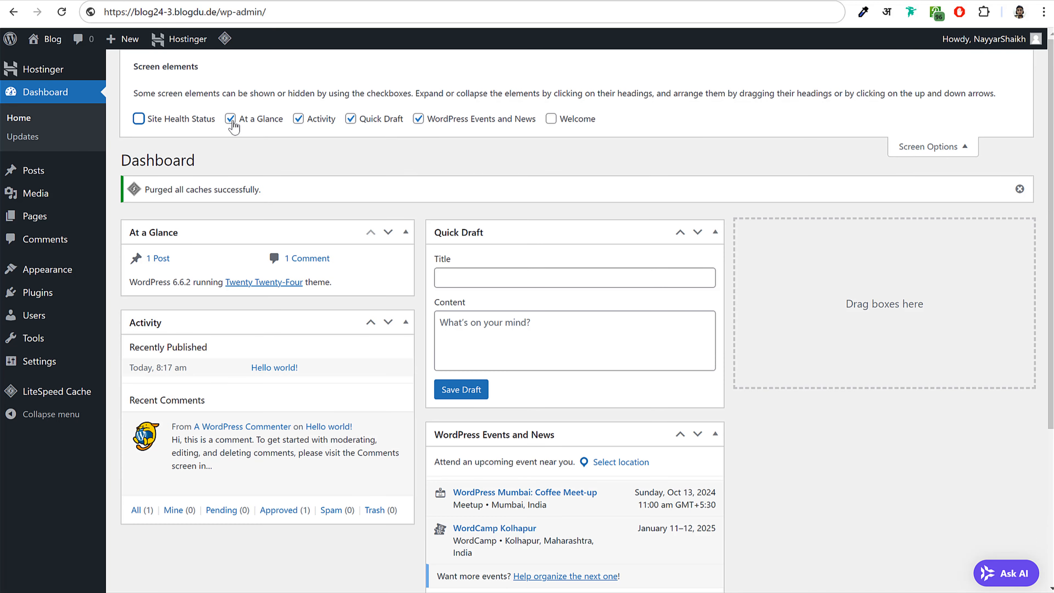
pyautogui.click(230, 118)
pyautogui.click(298, 119)
pyautogui.click(351, 119)
pyautogui.click(428, 121)
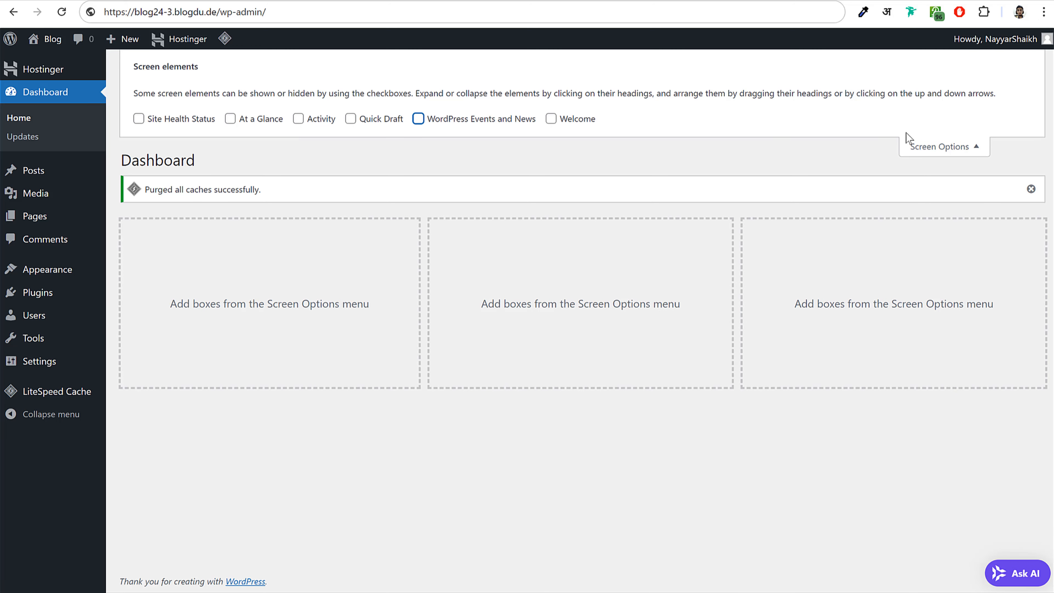
pyautogui.click(920, 149)
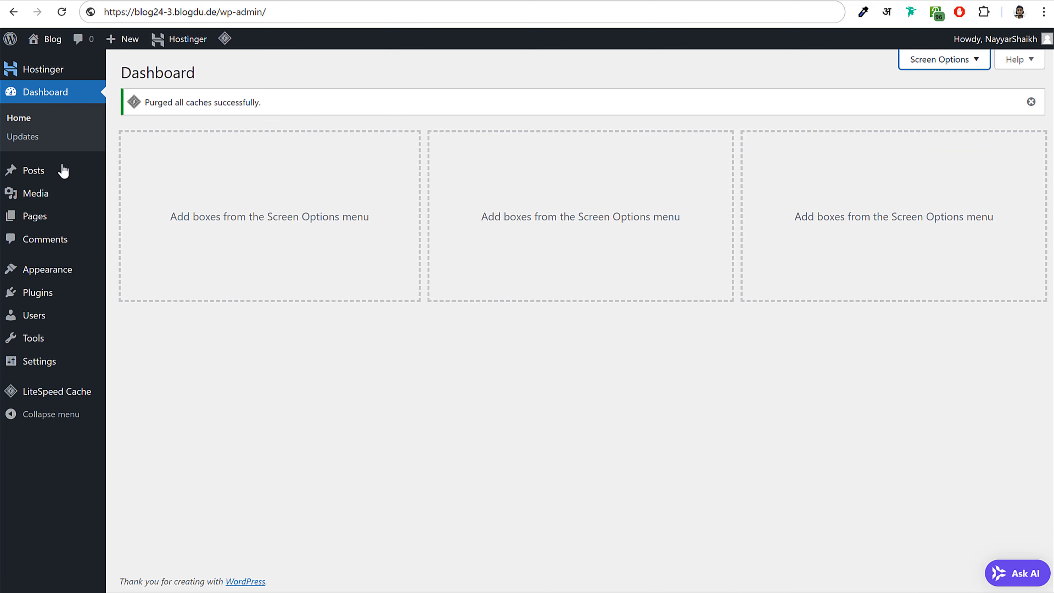
# - Look over the Posts list with its Hello world! post and the Media library
pyautogui.click(45, 173)
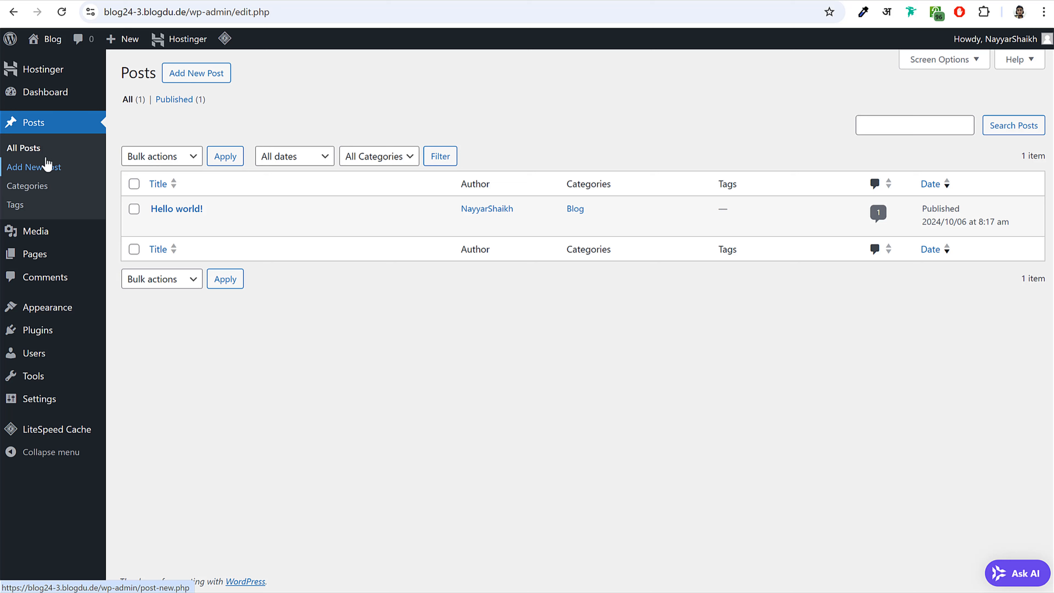
pyautogui.moveTo(254, 220)
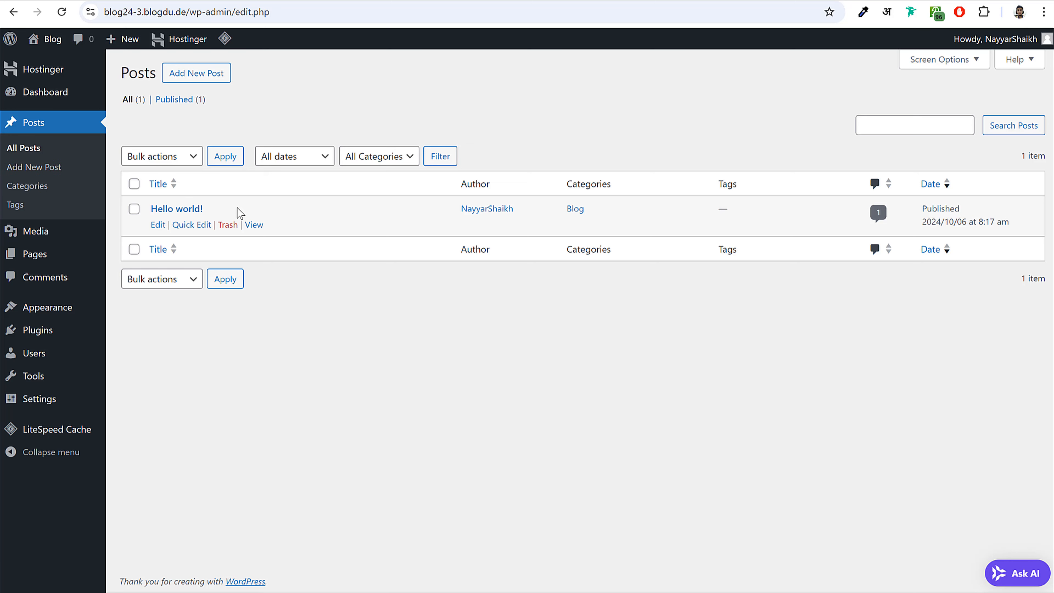
pyautogui.moveTo(240, 214); pyautogui.dragTo(149, 209)
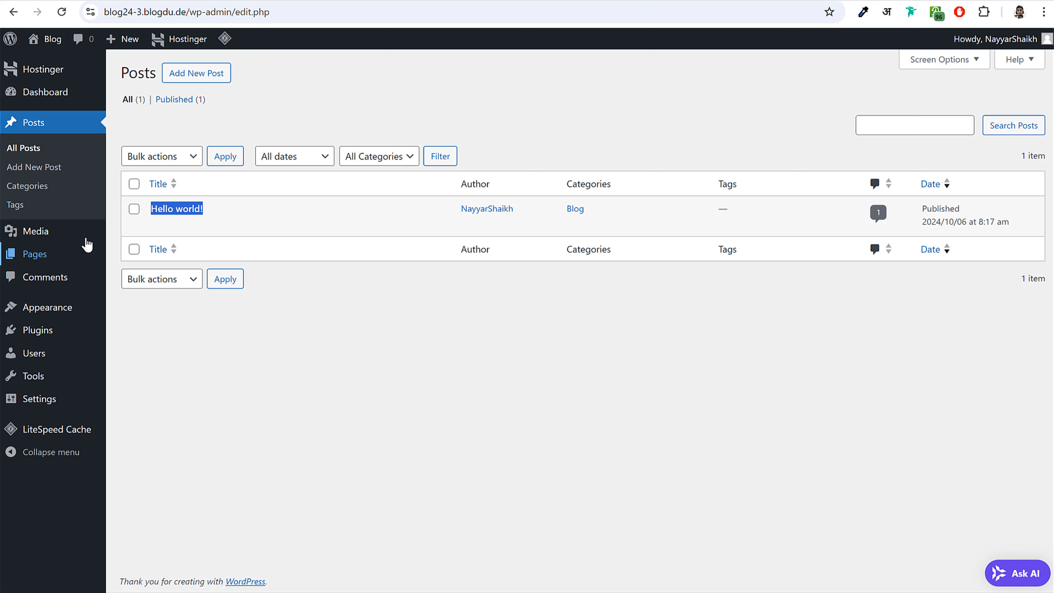
pyautogui.click(62, 240)
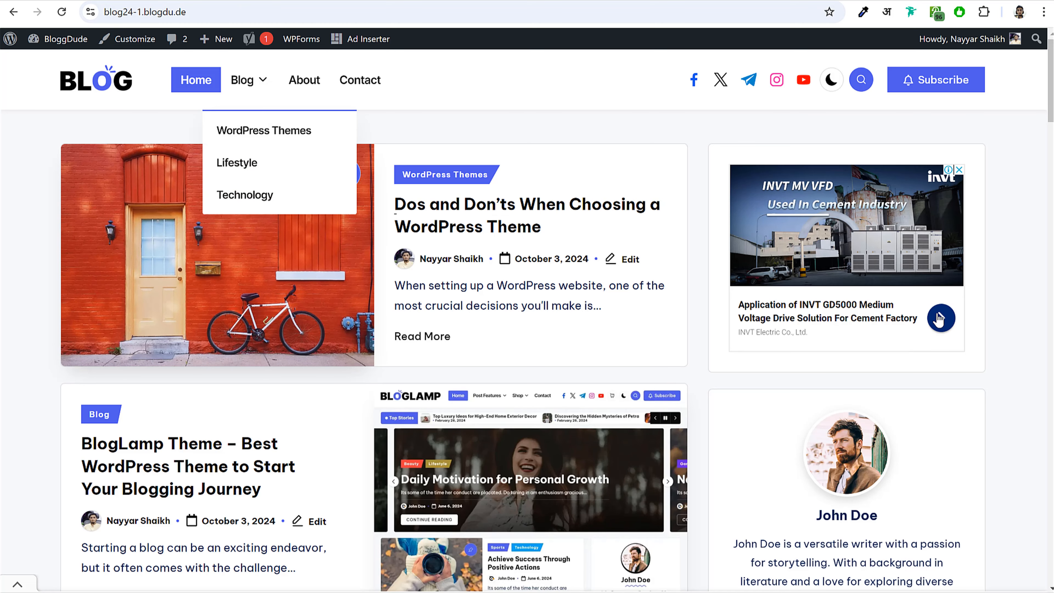
pyautogui.scroll(-5, 942, 324)
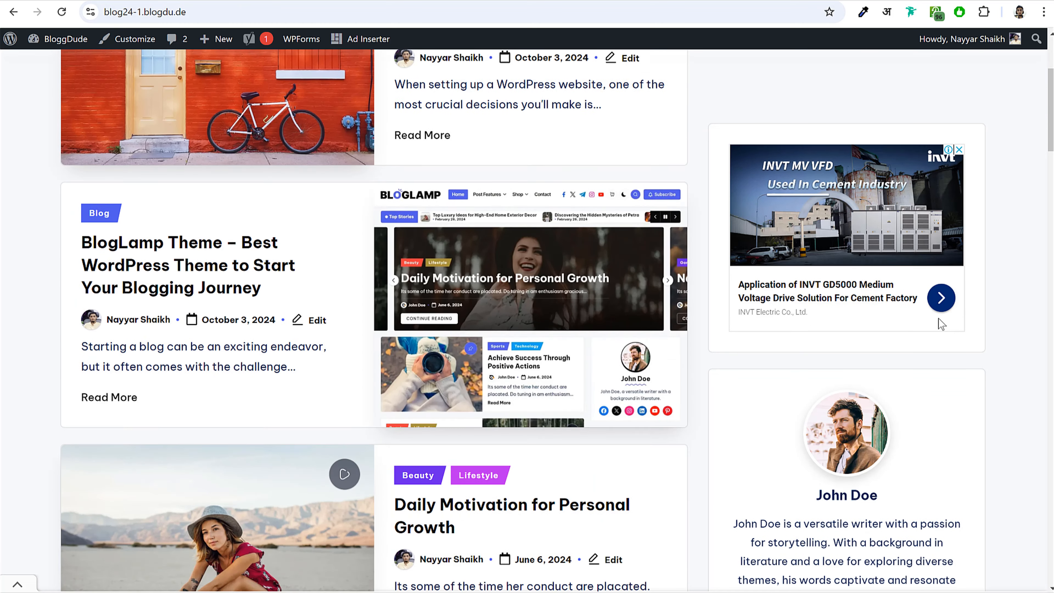
pyautogui.scroll(5, 941, 324)
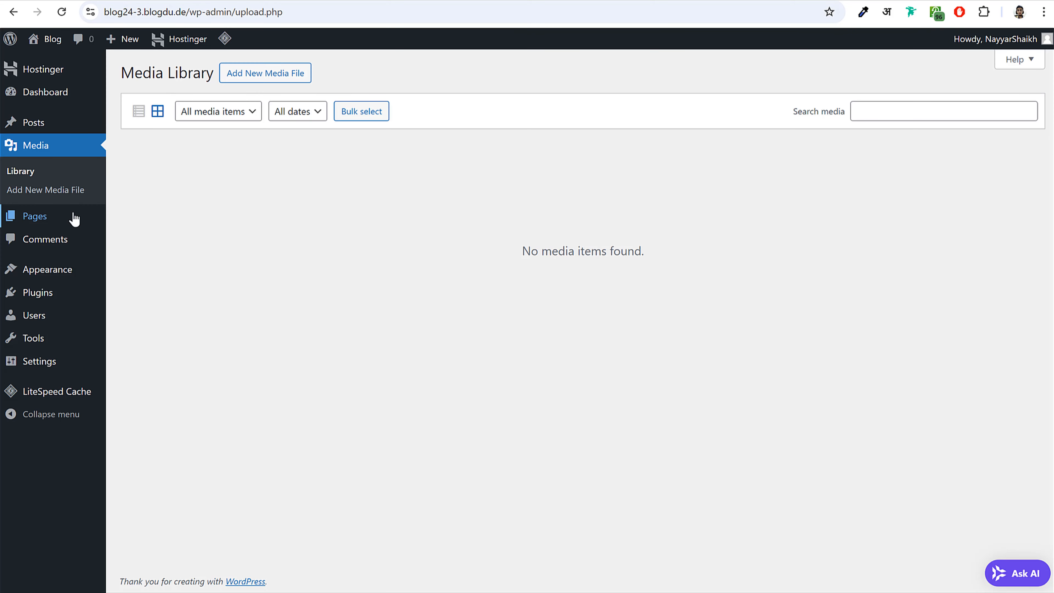
# - Check the Pages and Comments lists, then open Appearance > Themes
pyautogui.click(73, 219)
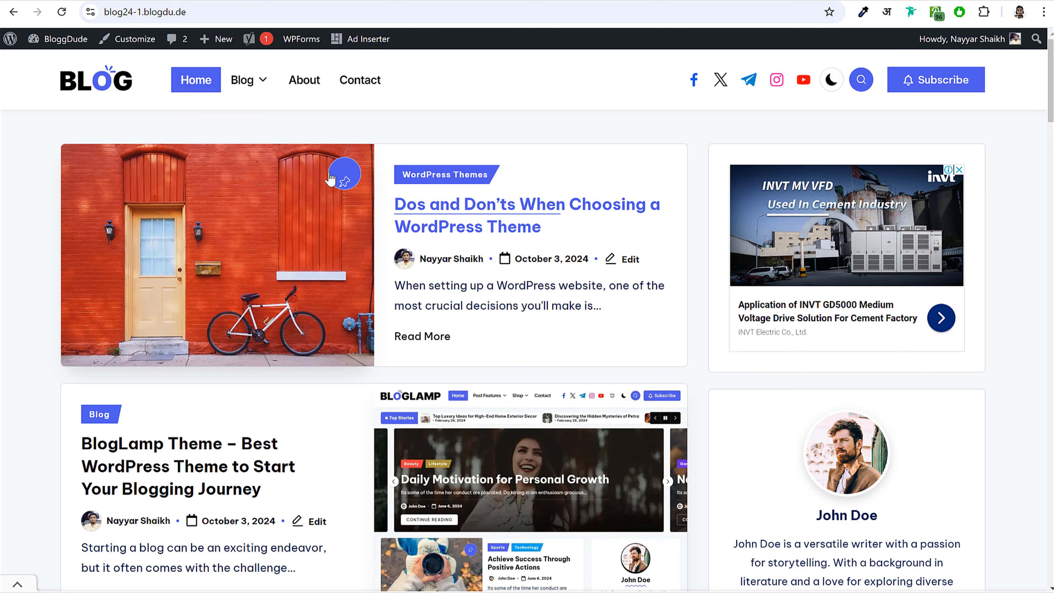
pyautogui.moveTo(244, 88)
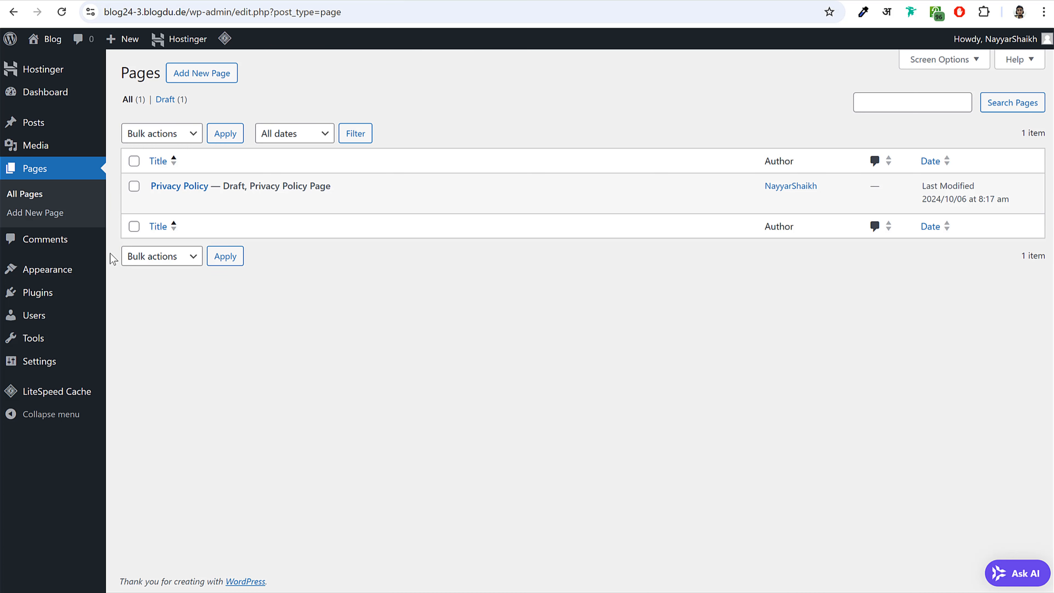
pyautogui.click(63, 240)
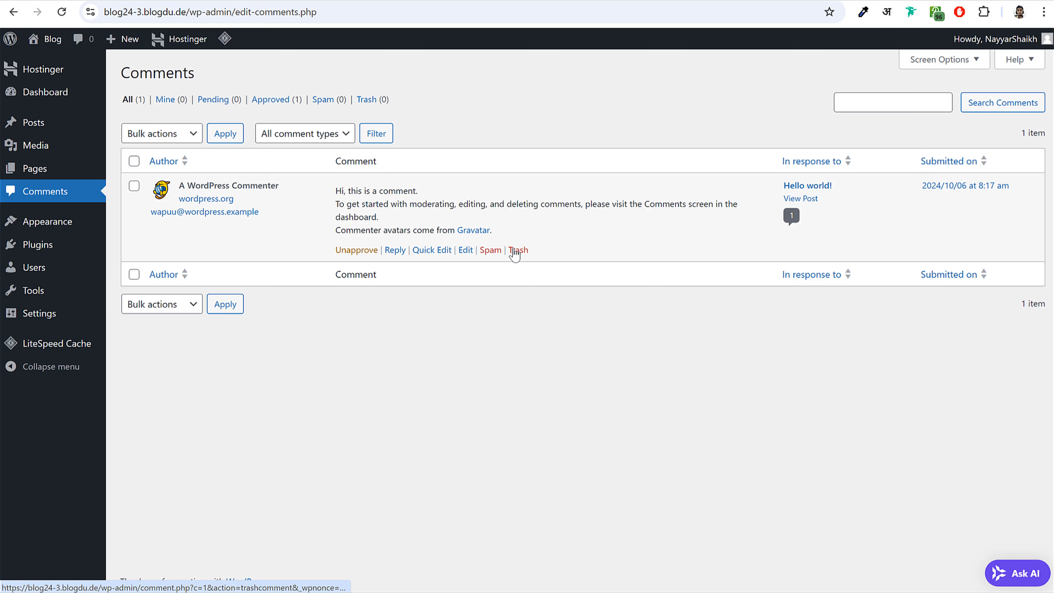
pyautogui.click(42, 230)
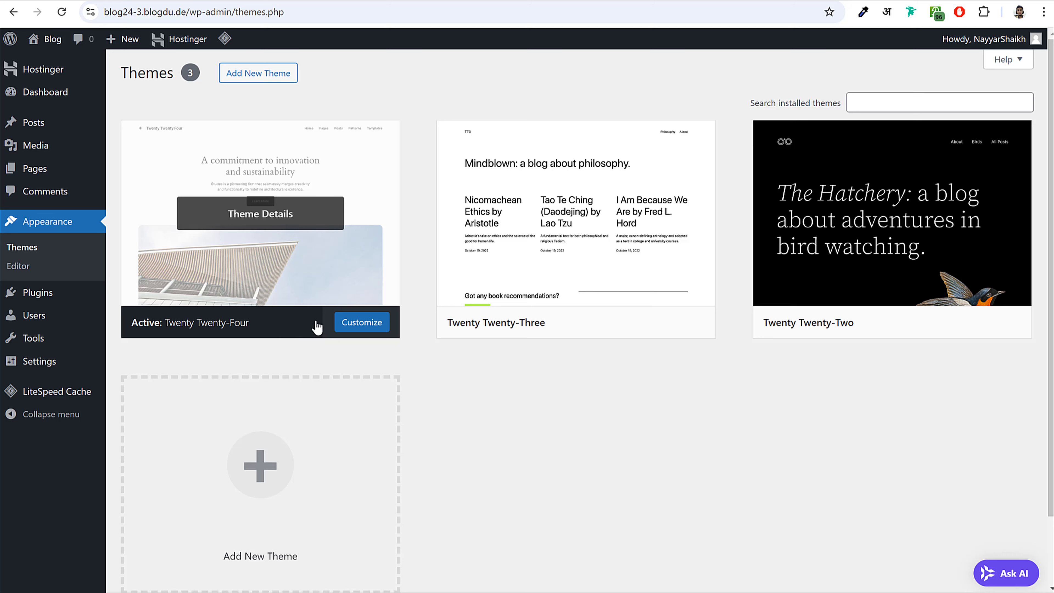
# - View the live site with the current Twenty Twenty-Four theme in a new tab
pyautogui.rightClick(51, 39)
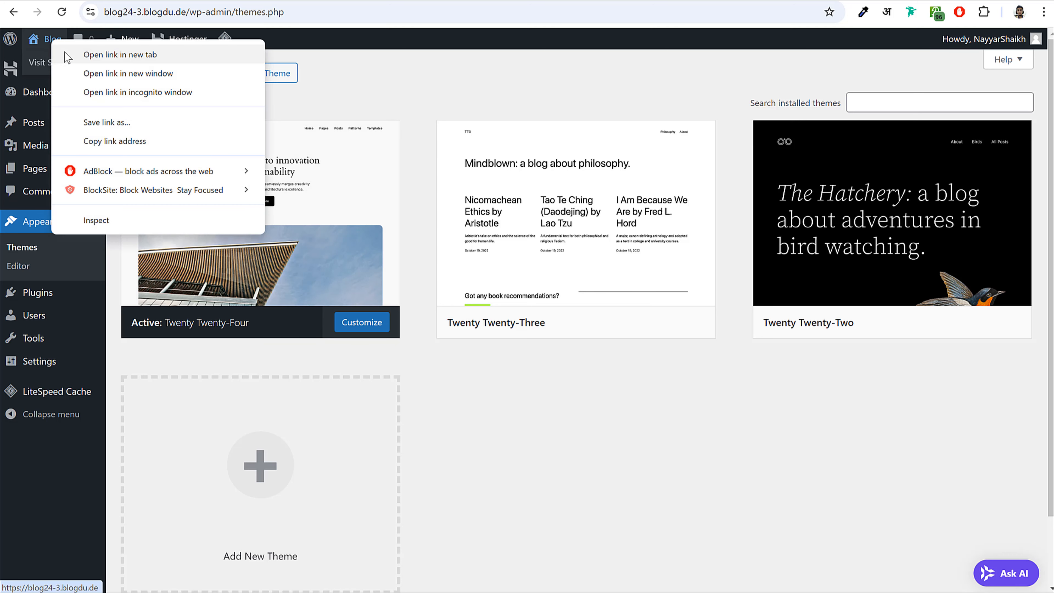
pyautogui.click(70, 54)
pyautogui.click(545, 3)
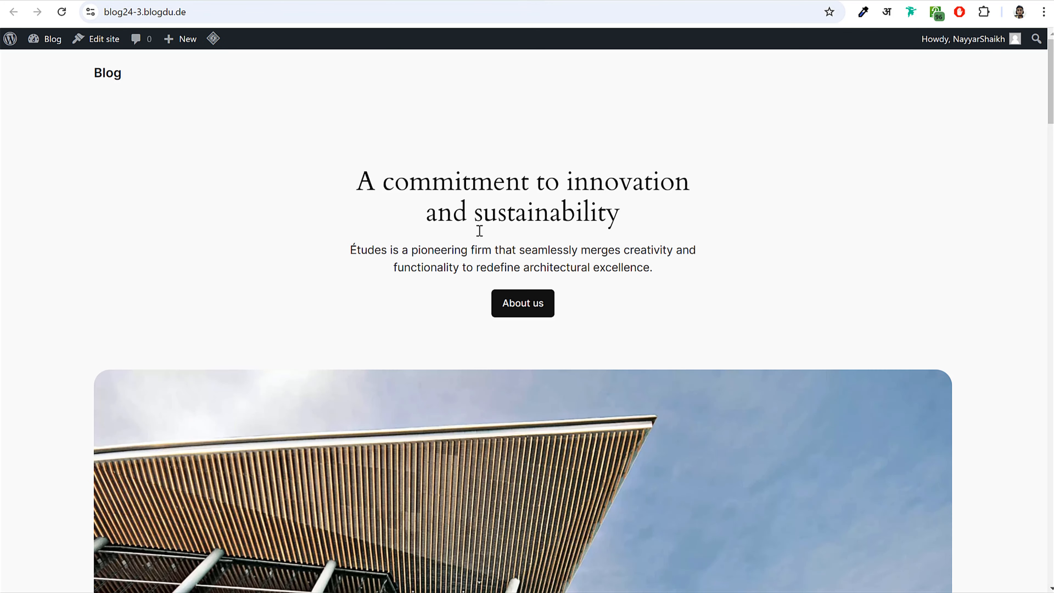
pyautogui.scroll(-10, 650, 316)
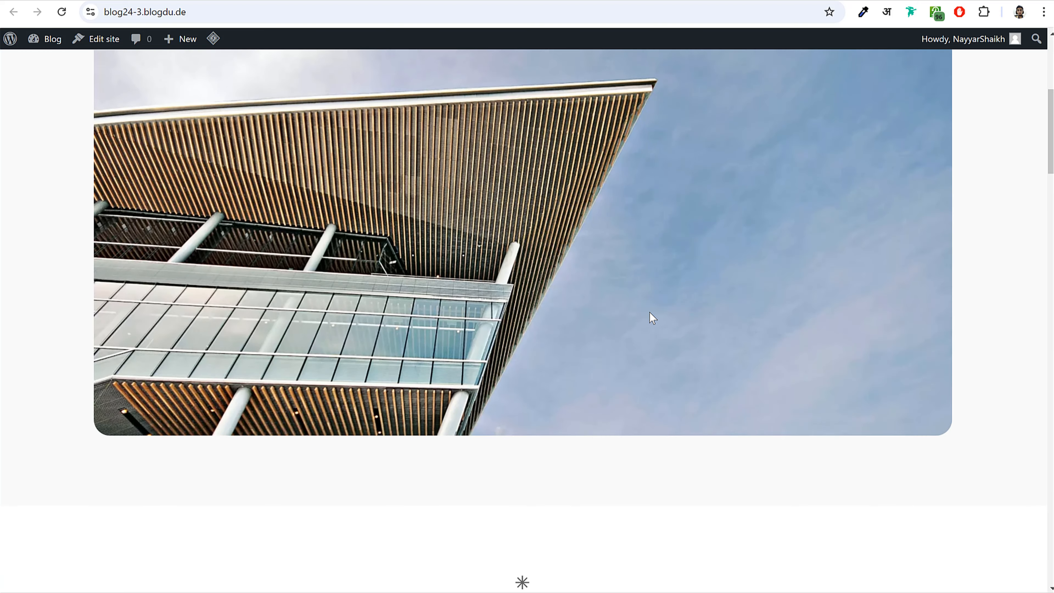
pyautogui.scroll(10, 648, 317)
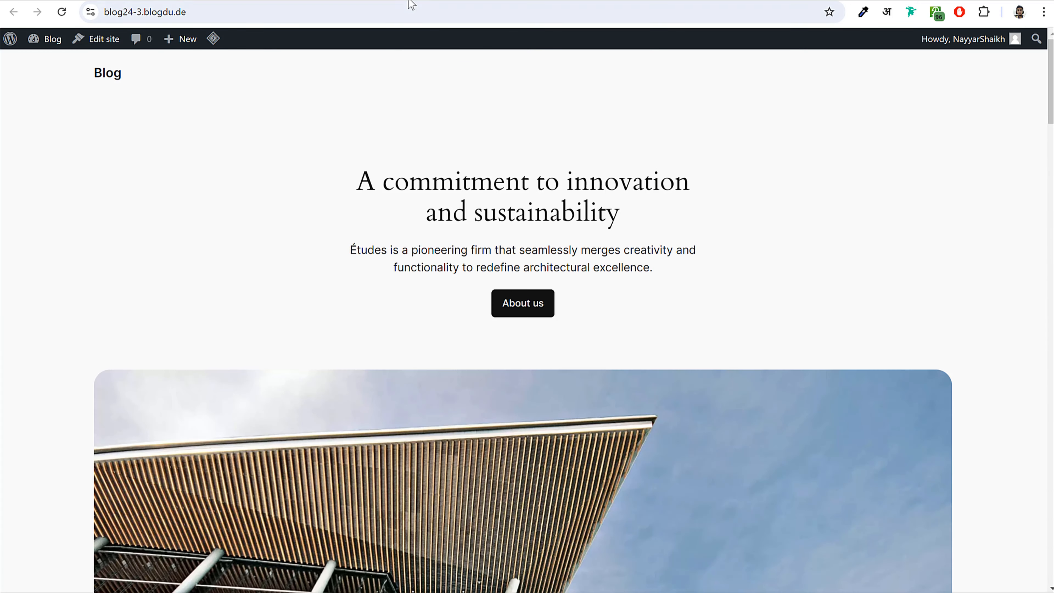
pyautogui.click(411, 4)
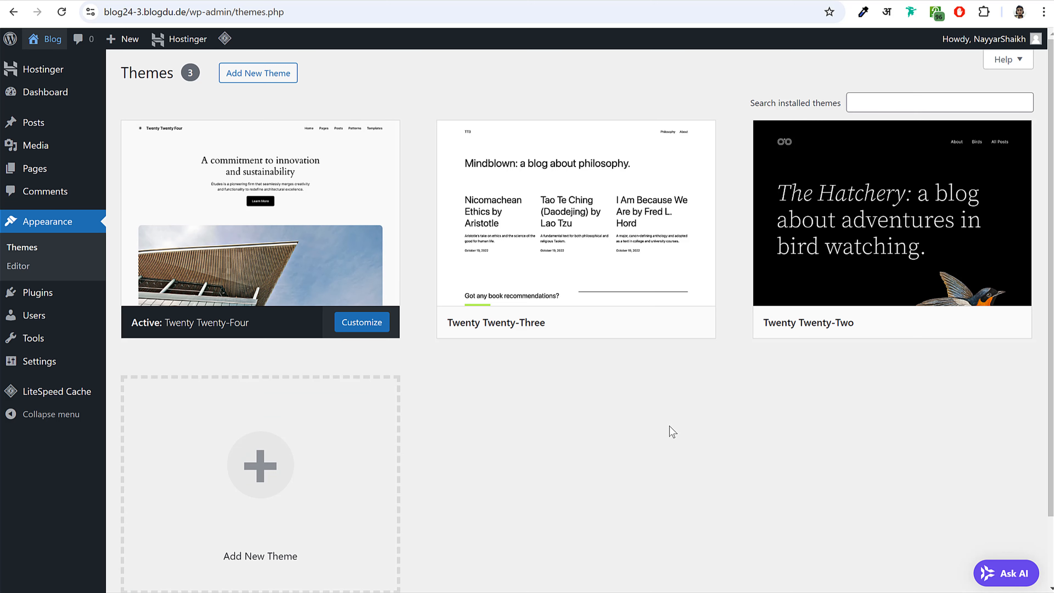
# - Activate the Twenty Twenty-Two theme and view it on the live front page
pyautogui.moveTo(815, 239)
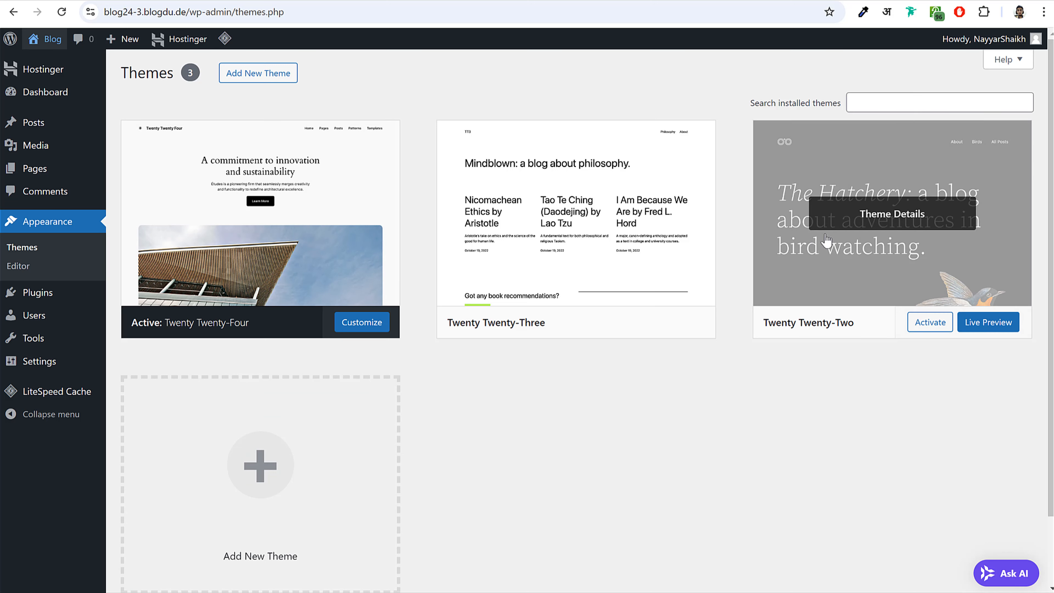
pyautogui.click(925, 327)
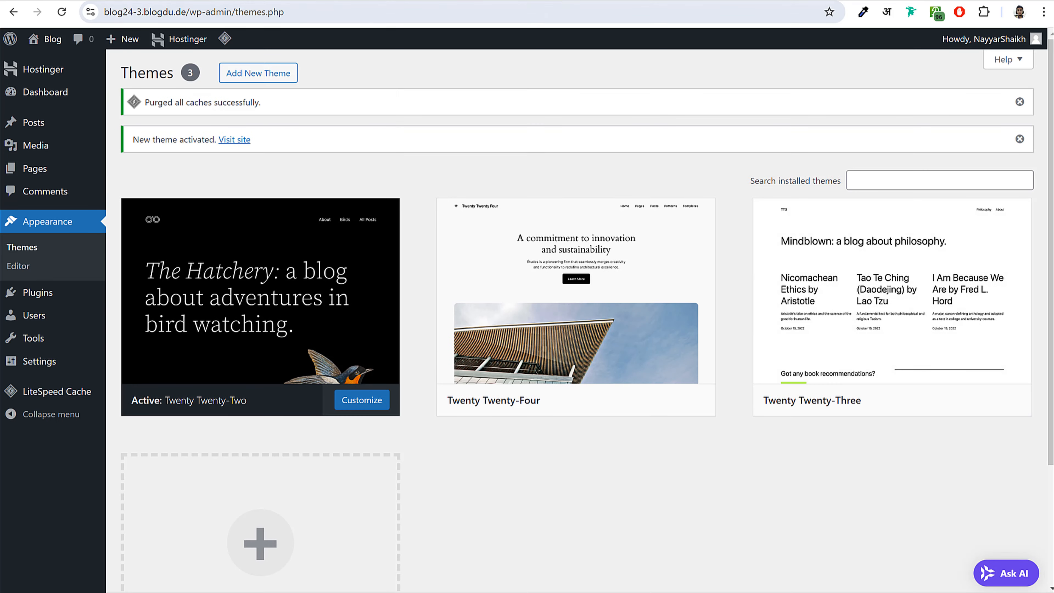
pyautogui.click(36, 40)
pyautogui.click(62, 12)
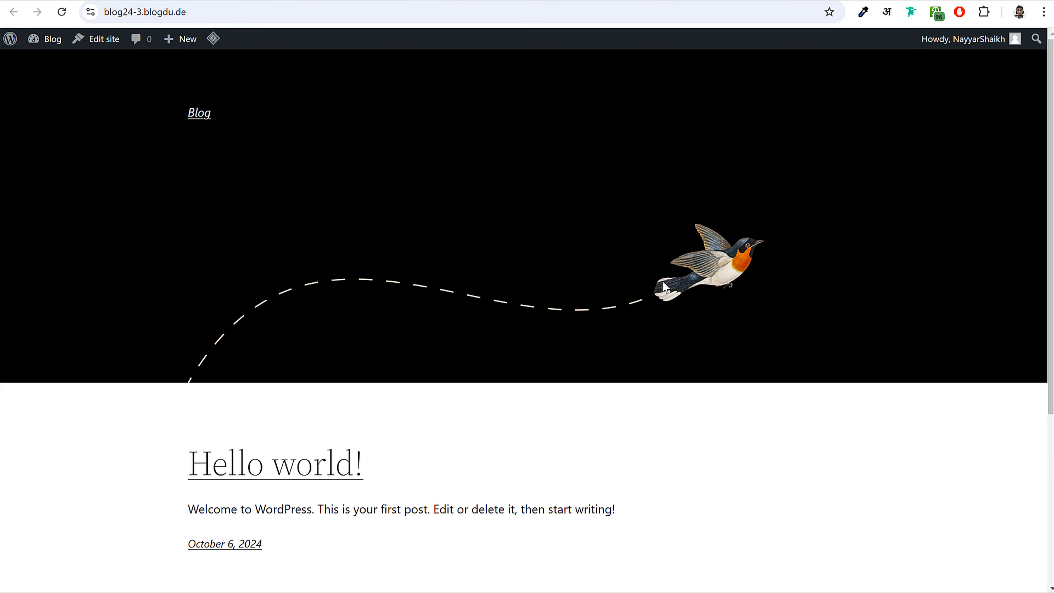
pyautogui.scroll(-5, 750, 402)
pyautogui.scroll(5, 751, 403)
pyautogui.hotkey('alt', 'Left')
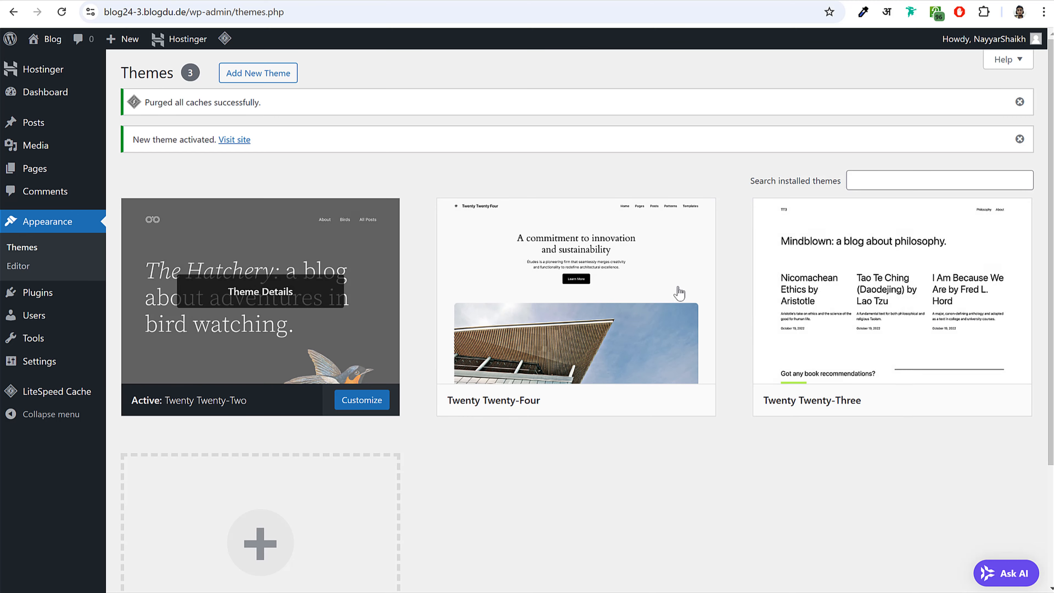
# - Compare the result with the reference blog, then return to the Themes page
pyautogui.hotkey('ctrl', 'Tab')
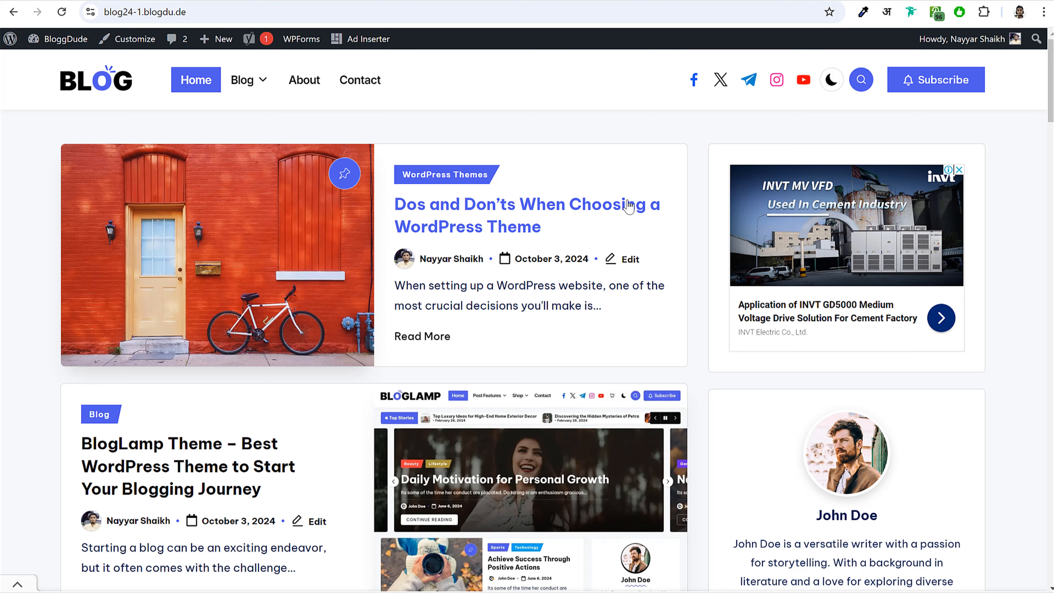
pyautogui.scroll(-8, 696, 306)
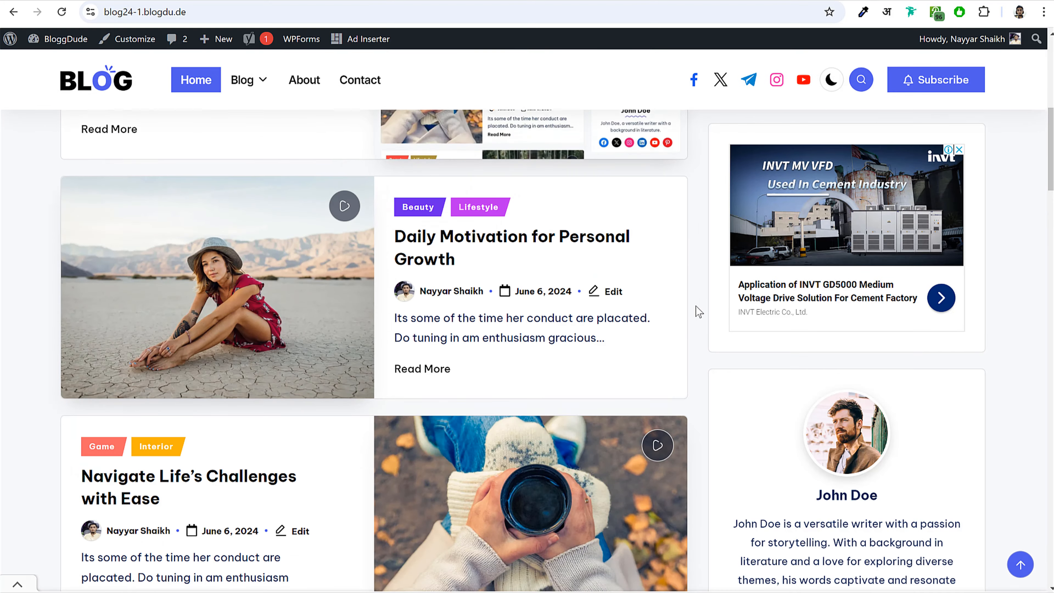
pyautogui.scroll(10, 696, 306)
pyautogui.hotkey('ctrl', 'shift', 'Tab')
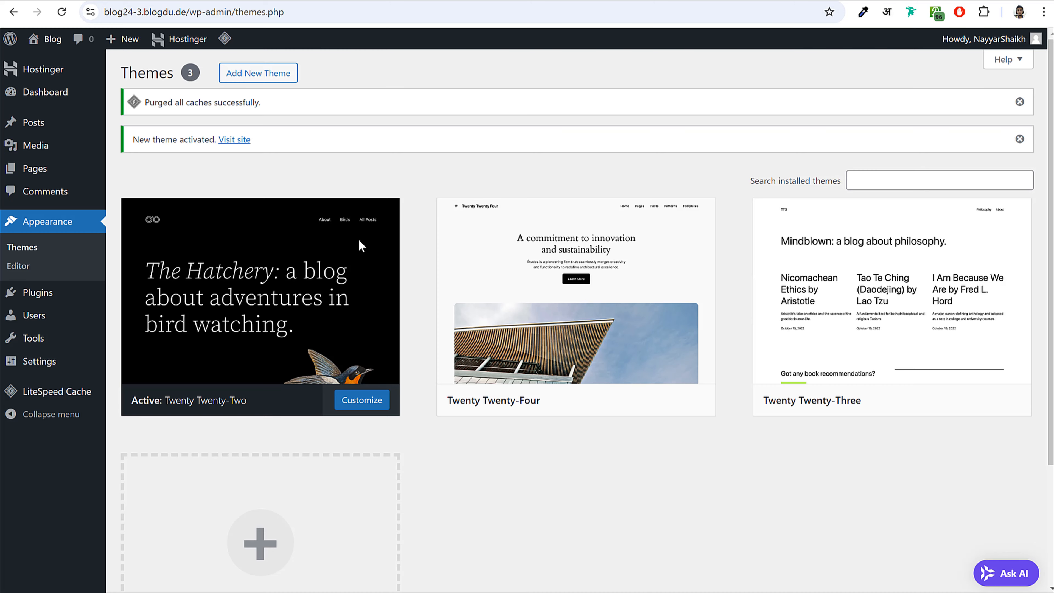
# - Delete the Twenty Twenty-Four and Twenty Twenty-Three themes
pyautogui.click(562, 339)
pyautogui.click(607, 560)
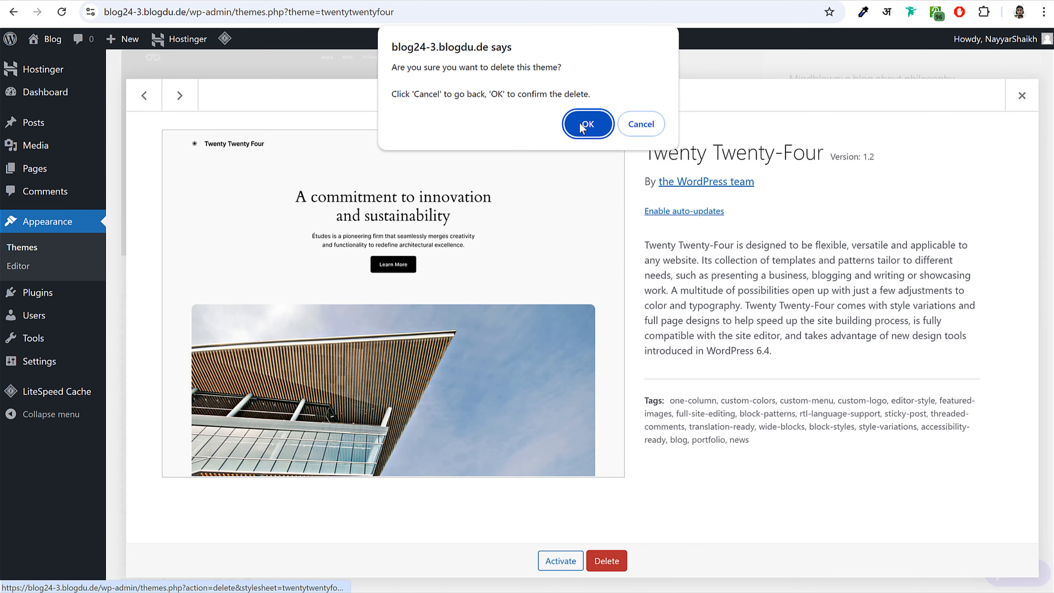
pyautogui.click(587, 124)
pyautogui.click(576, 241)
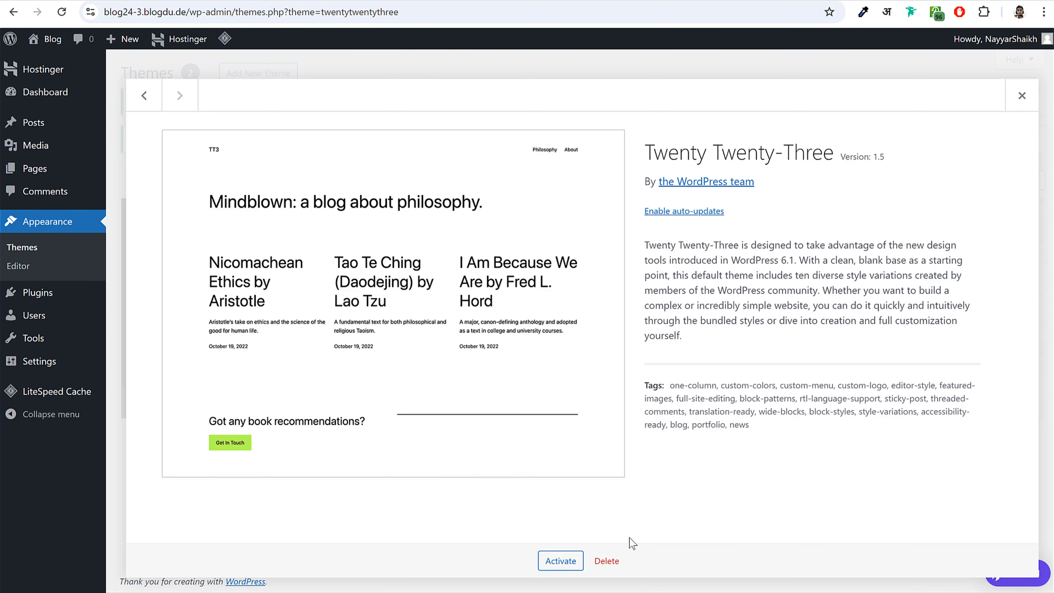
pyautogui.click(606, 562)
pyautogui.click(587, 123)
# - Confirm Twenty Twenty-Two is the only remaining theme, then go to Installed Plugins
pyautogui.scroll(-3, 695, 214)
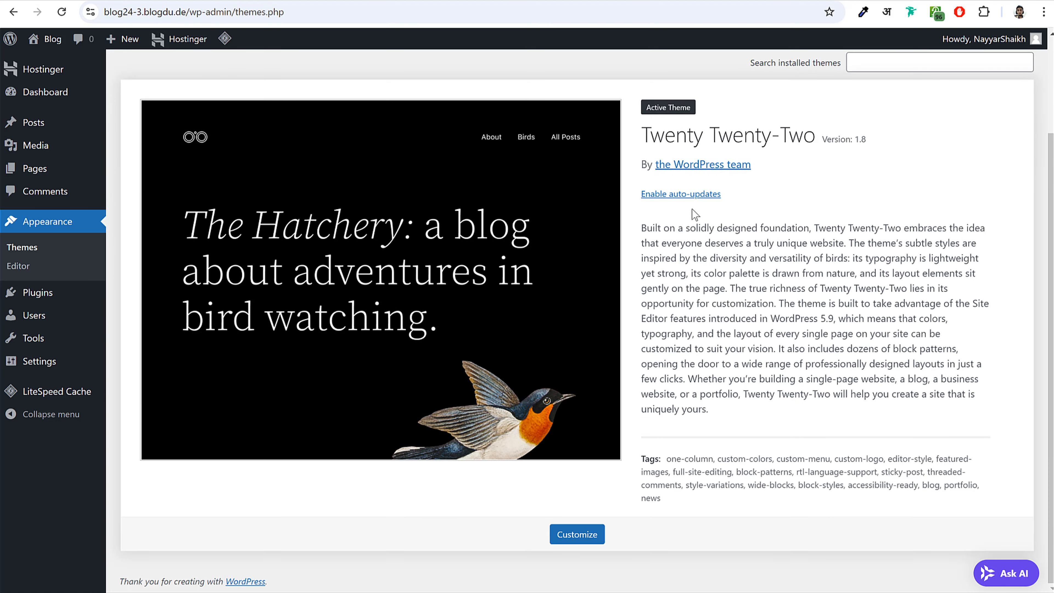
pyautogui.moveTo(641, 139); pyautogui.dragTo(802, 135)
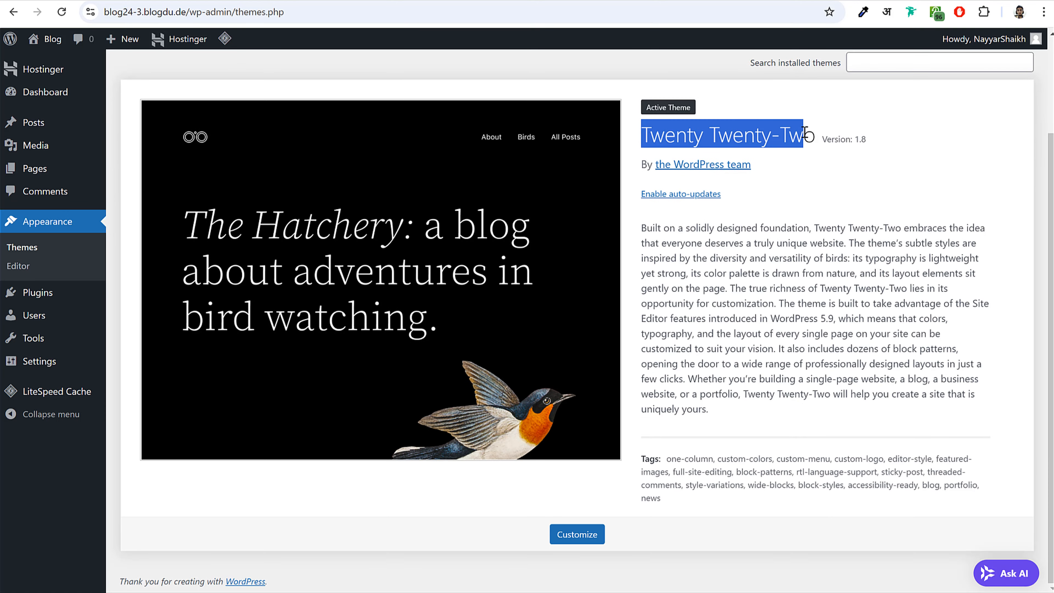
pyautogui.click(805, 134)
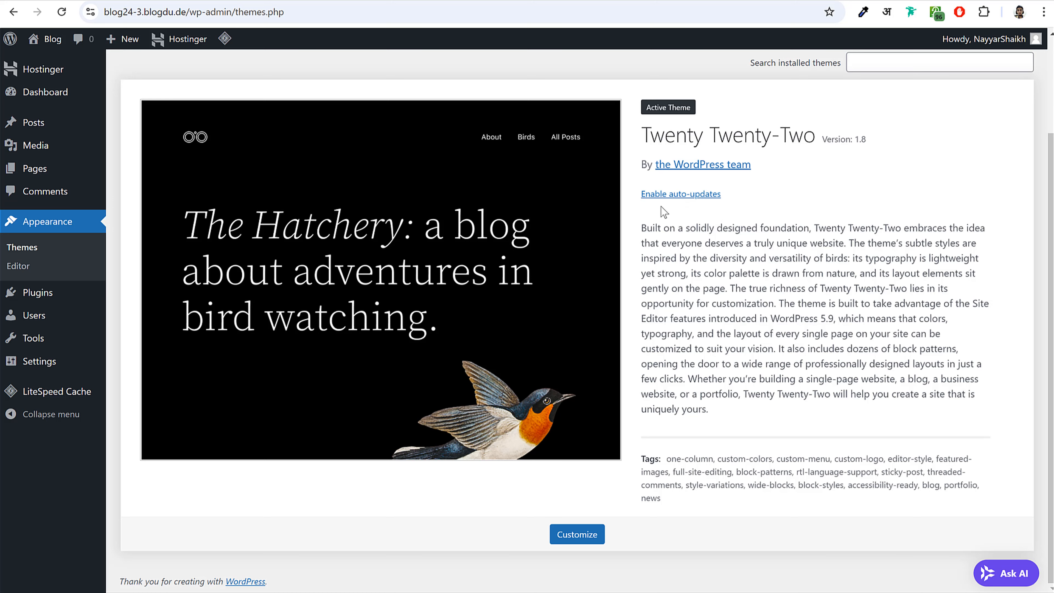
pyautogui.click(47, 298)
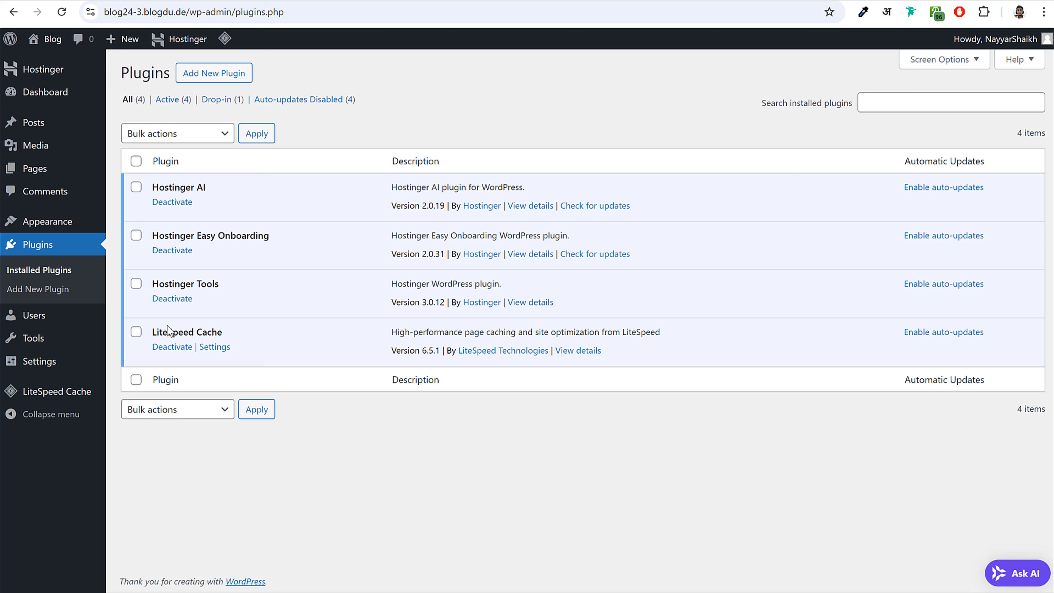
# - Highlight the LiteSpeed Cache plugin name in the installed plugins list
pyautogui.moveTo(154, 333); pyautogui.dragTo(224, 333)
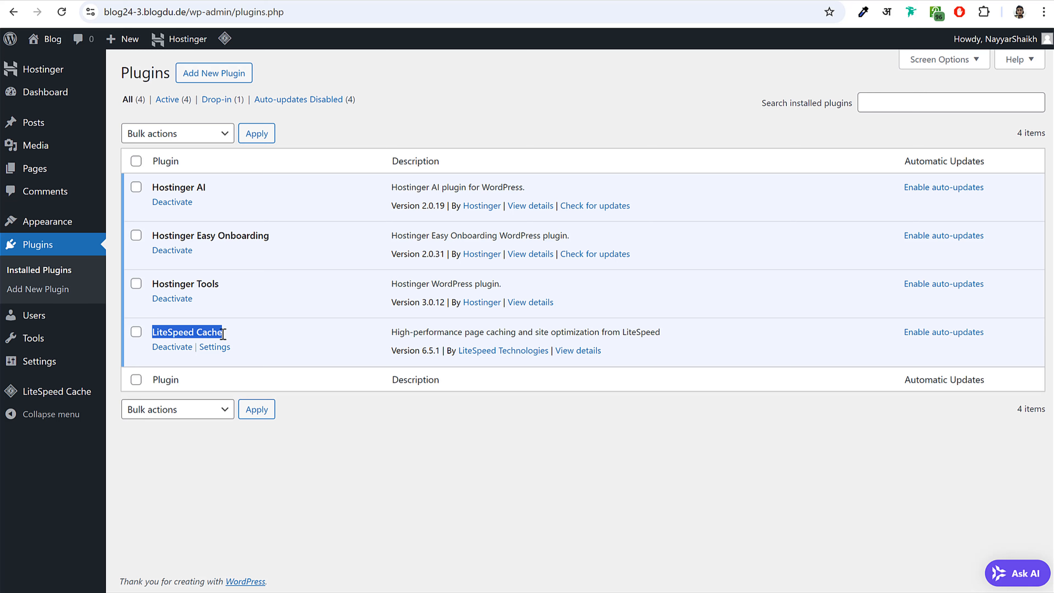
pyautogui.click(228, 333)
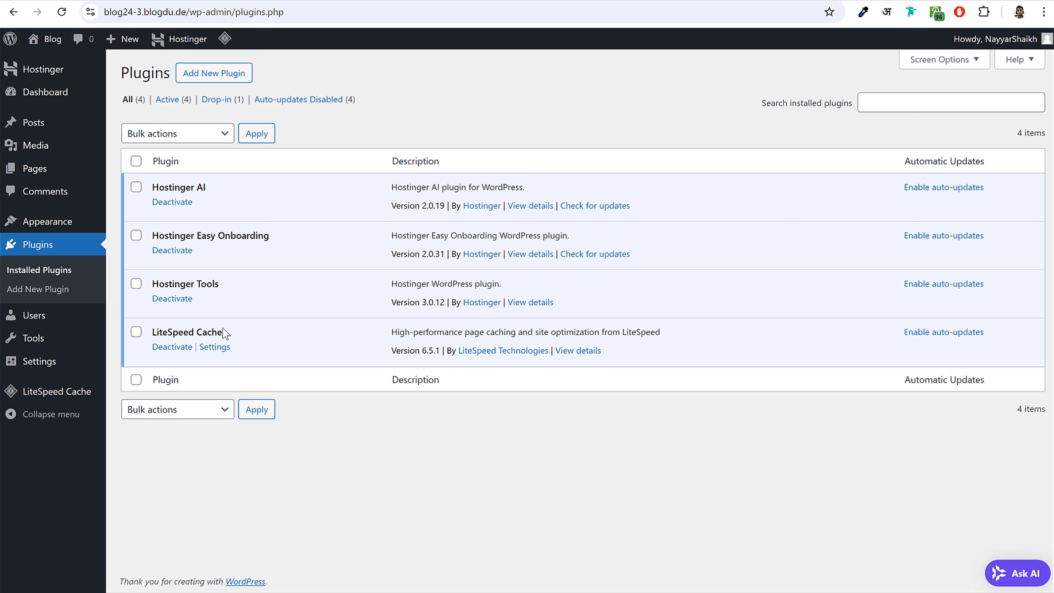
pyautogui.moveTo(154, 333); pyautogui.dragTo(231, 336)
pyautogui.click(239, 337)
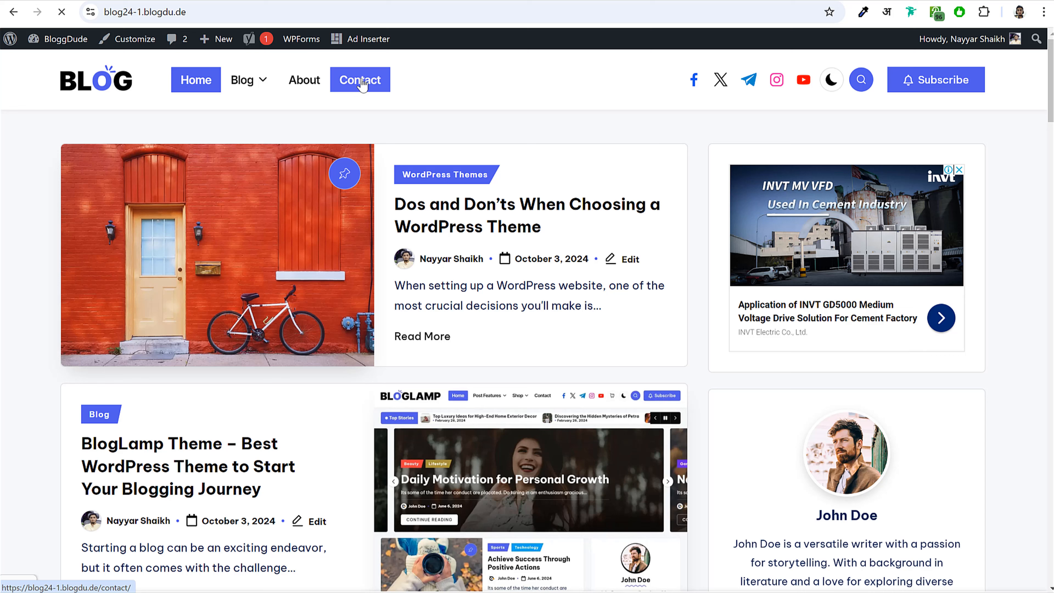
# - Open the reference blog's Contact page and scroll to its message form
pyautogui.click(368, 84)
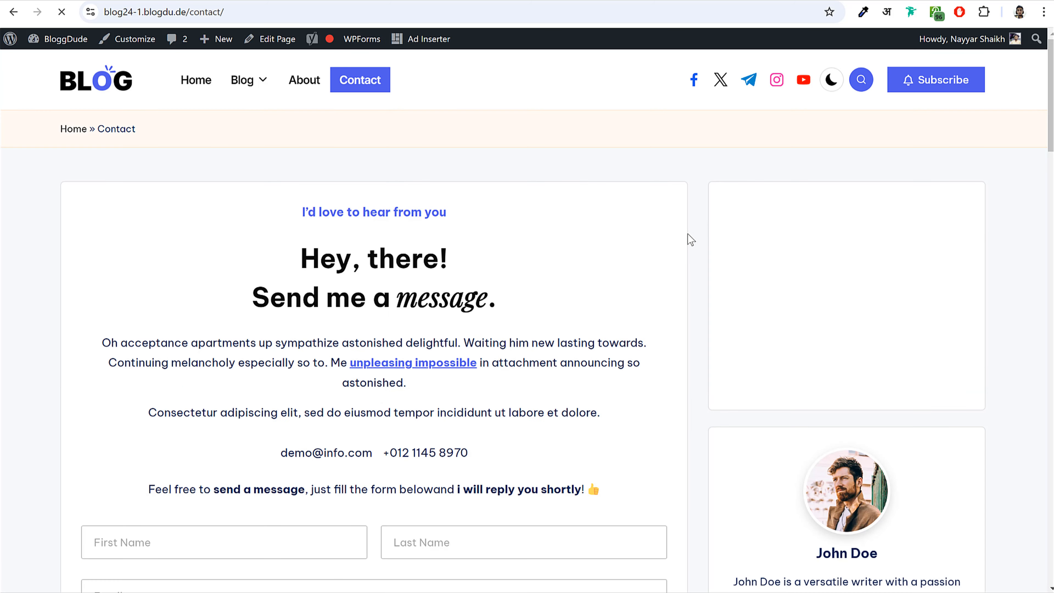
pyautogui.scroll(-8, 683, 338)
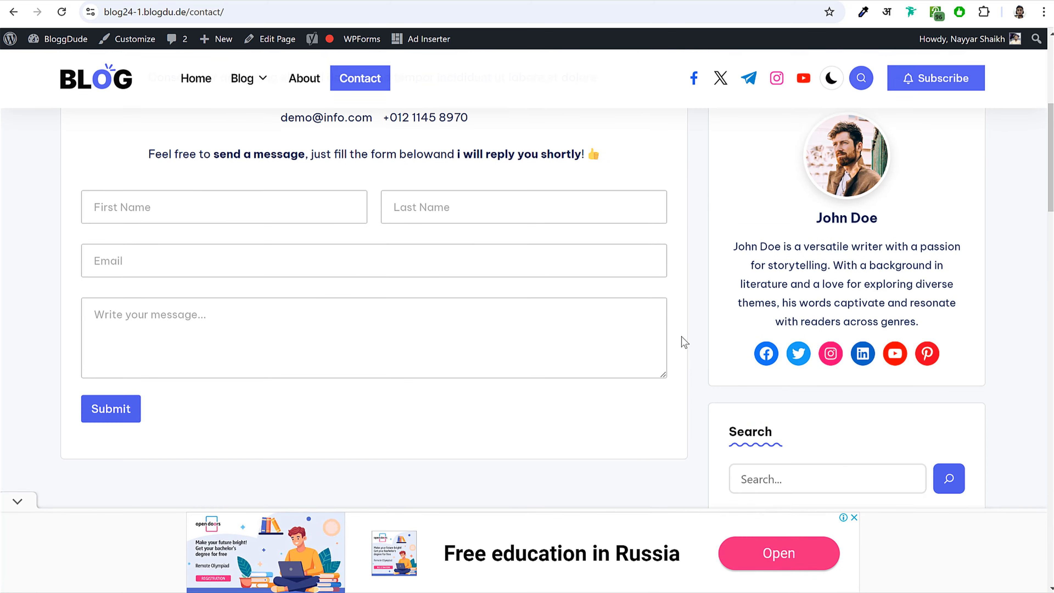
pyautogui.scroll(6, 682, 338)
pyautogui.scroll(-5, 432, 364)
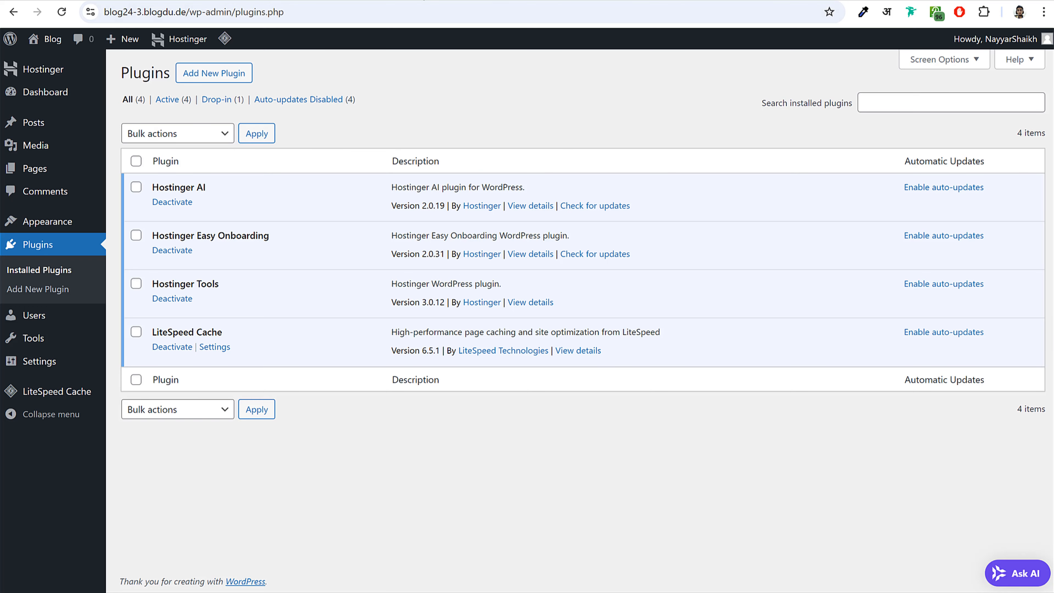
# - In General Settings, change the Site Title to BloggDude
pyautogui.click(56, 365)
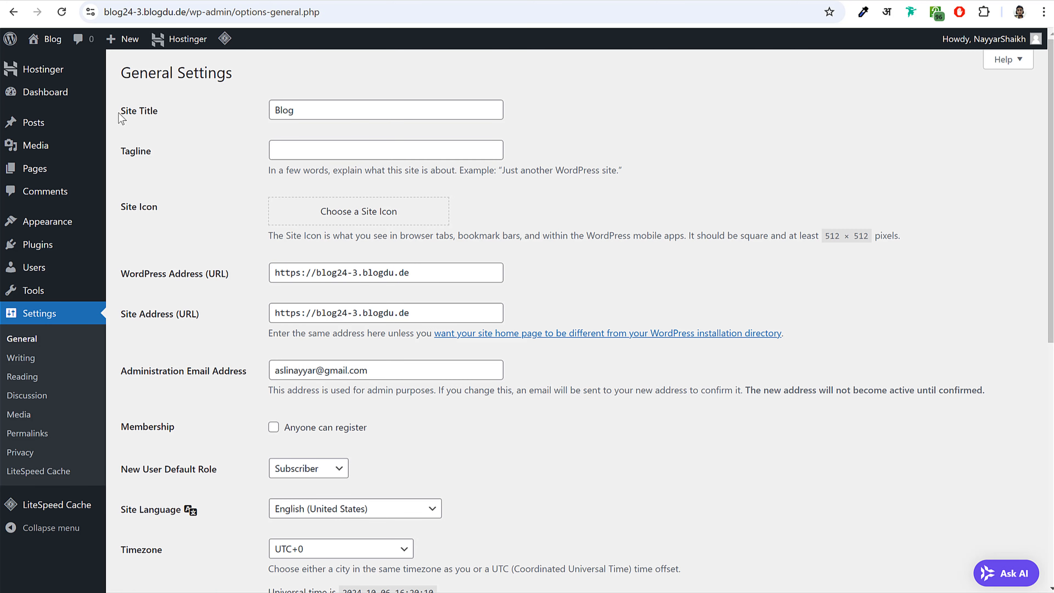
pyautogui.click(157, 111)
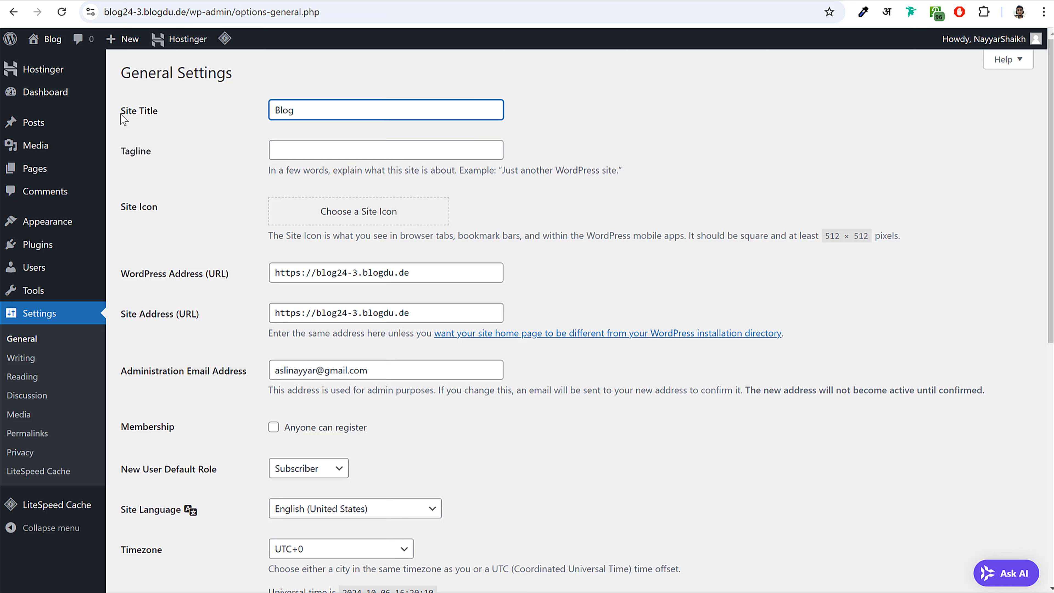
pyautogui.moveTo(121, 114); pyautogui.dragTo(157, 111)
pyautogui.click(327, 108)
pyautogui.click(302, 110)
pyautogui.write('gDude')
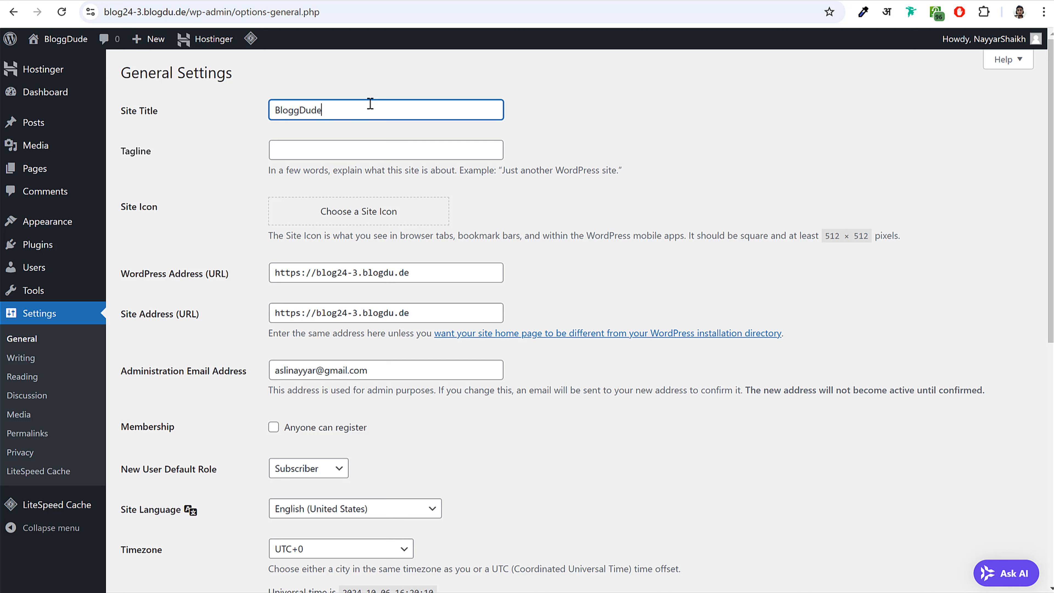
pyautogui.doubleClick(346, 106)
pyautogui.click(530, 102)
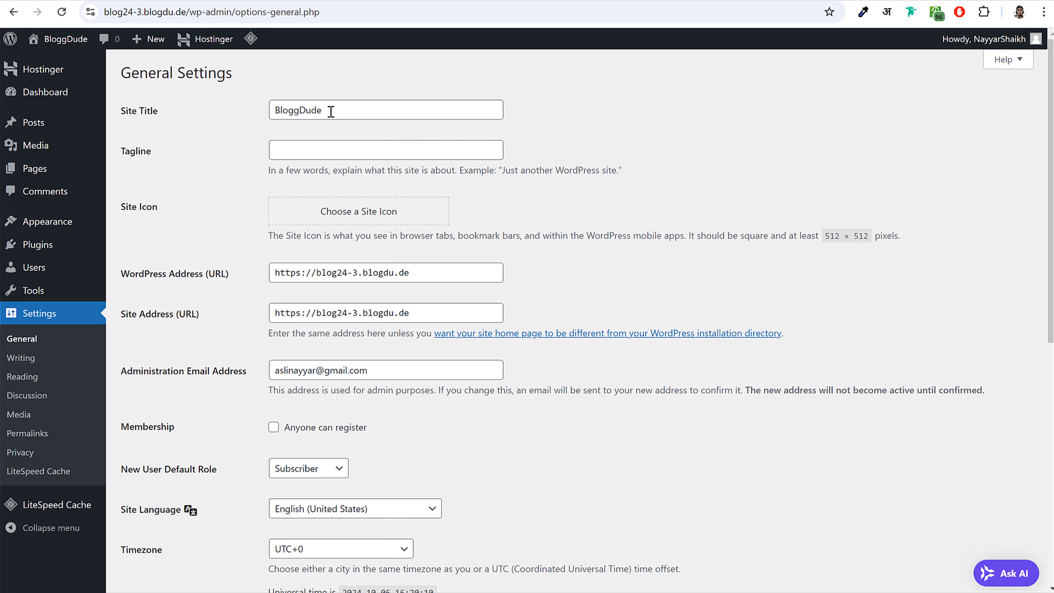
pyautogui.moveTo(331, 111); pyautogui.dragTo(237, 121)
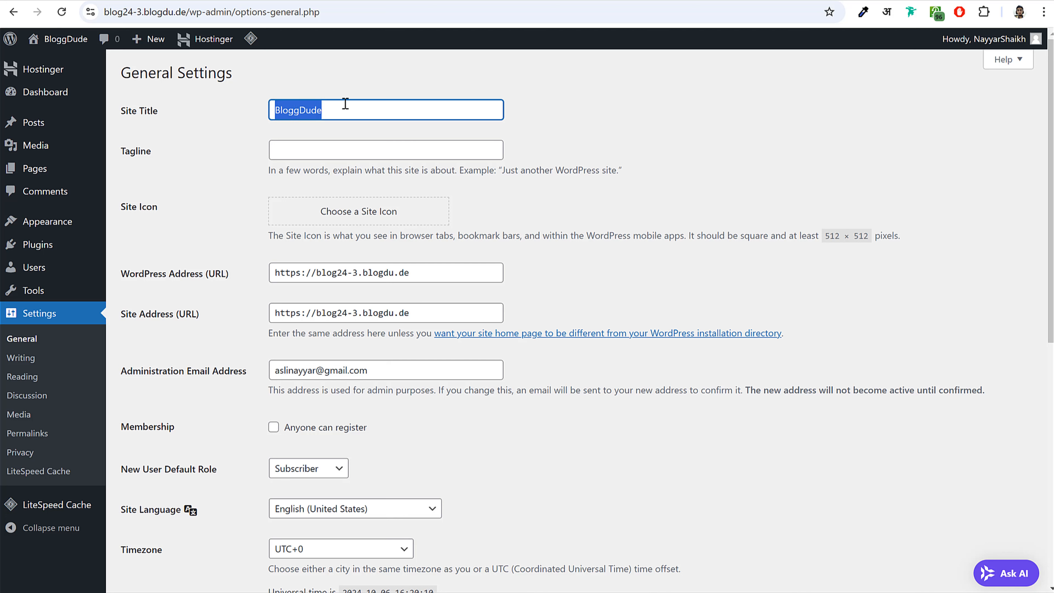
pyautogui.click(356, 104)
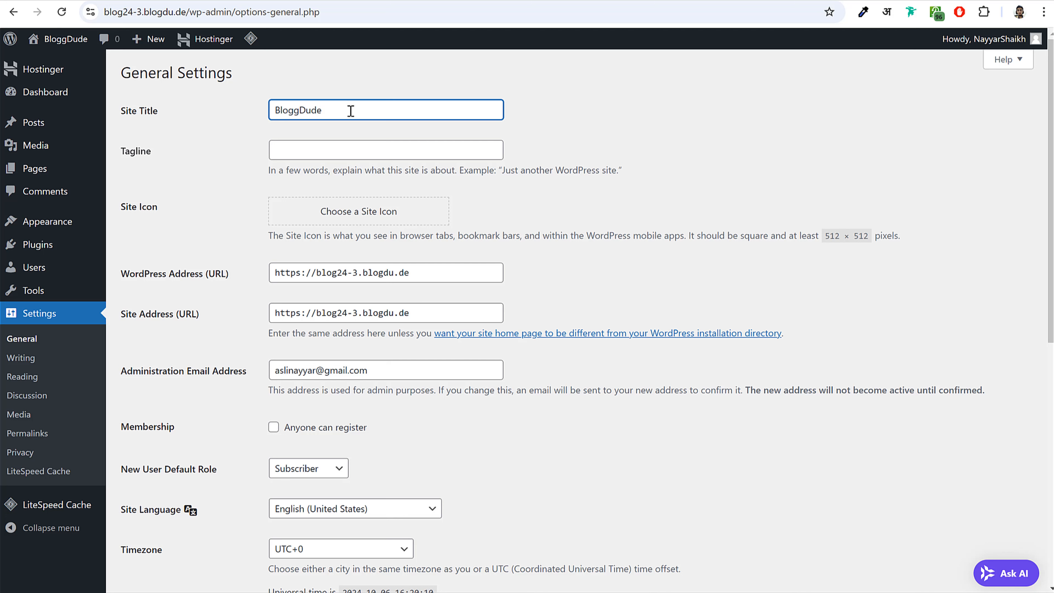
# - Enter the tagline 'Best WordPress Resources Review Website'
pyautogui.moveTo(122, 152); pyautogui.dragTo(161, 155)
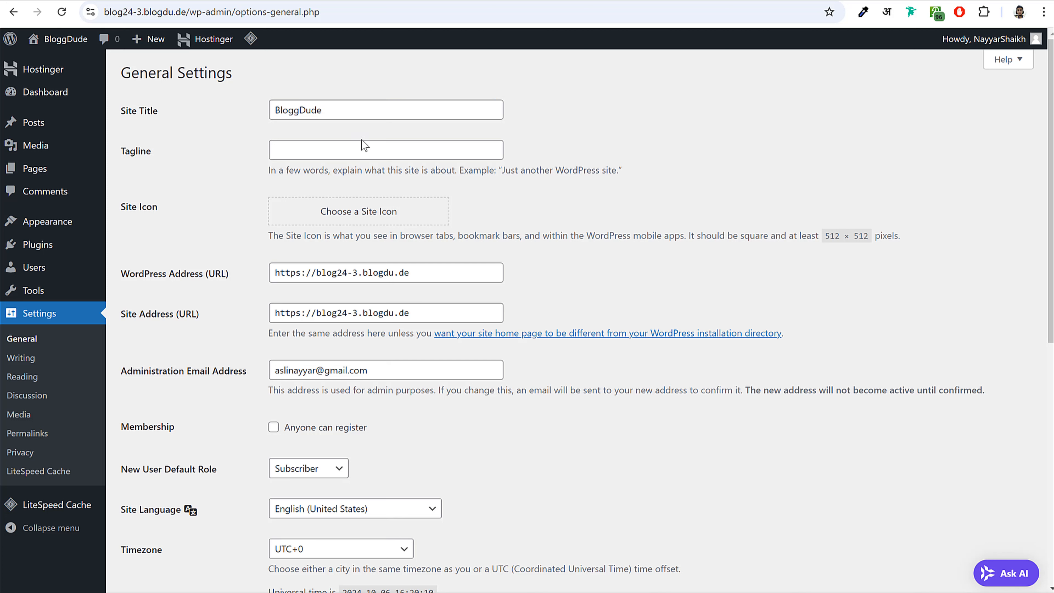
pyautogui.click(369, 152)
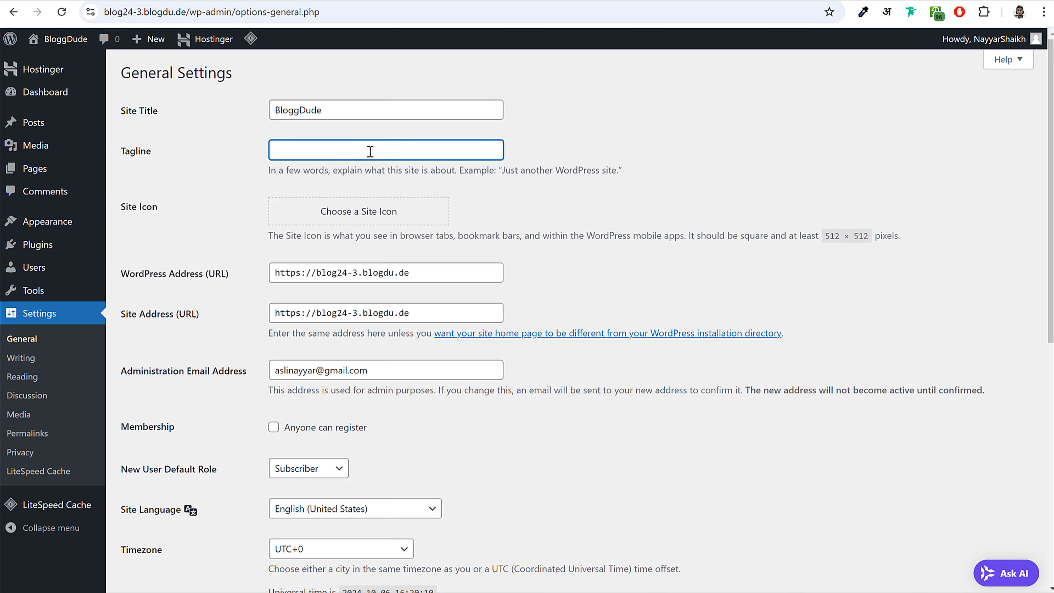
pyautogui.write('Best WordPress Resources Review Website')
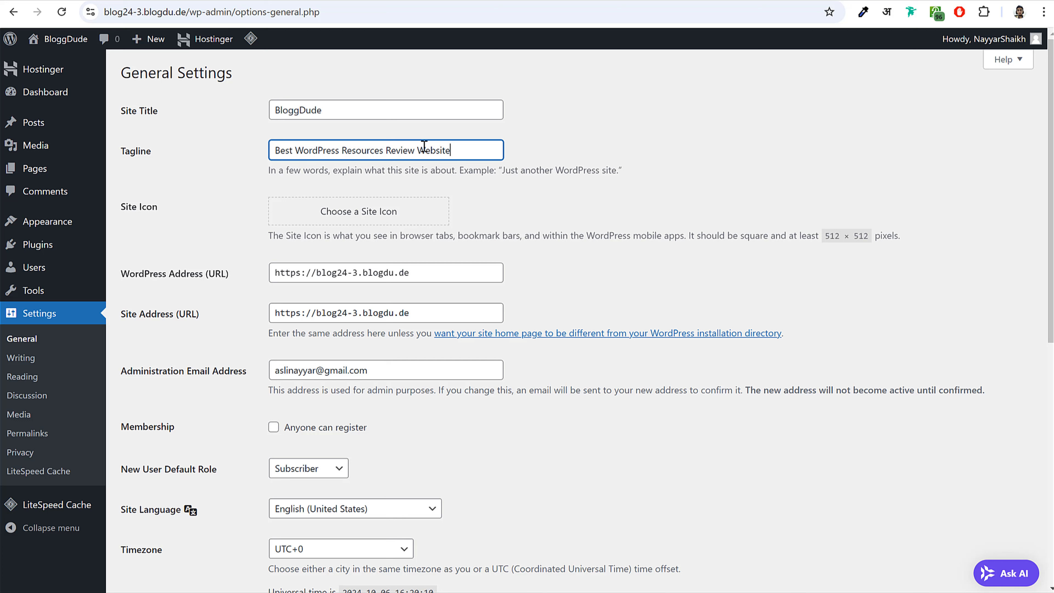
pyautogui.moveTo(459, 153); pyautogui.dragTo(255, 154)
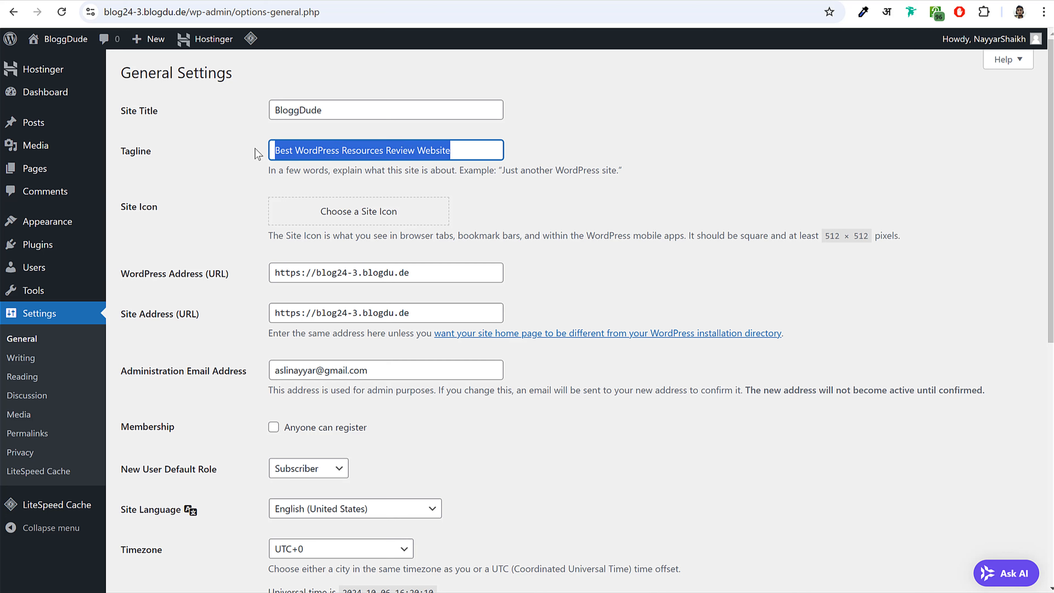
pyautogui.click(285, 151)
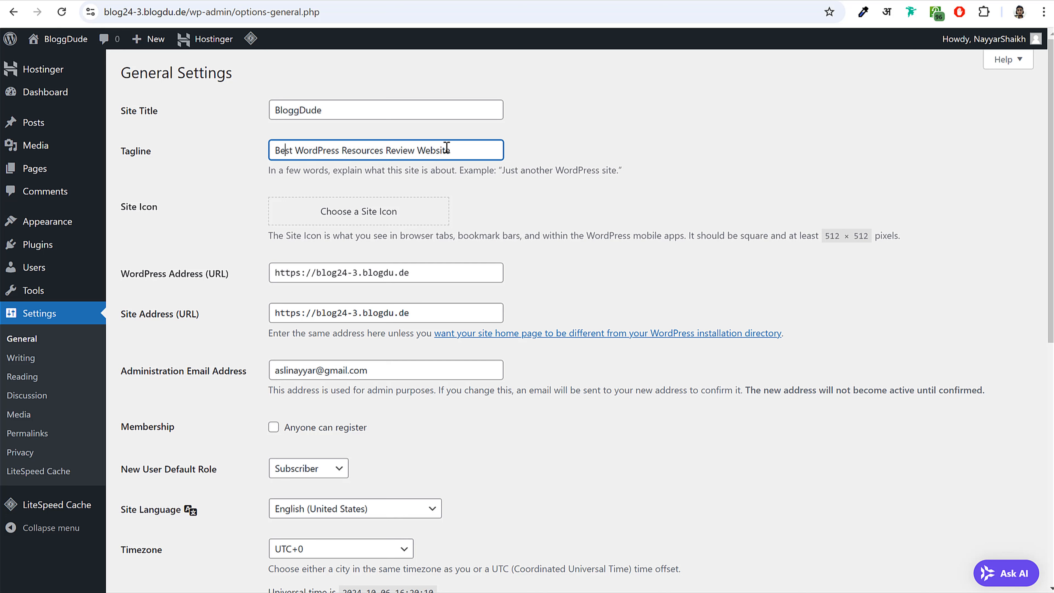
pyautogui.tripleClick(400, 147)
pyautogui.click(293, 150)
# - Highlight parts of the tagline, such as Resources, and the title section to point them out
pyautogui.moveTo(345, 151); pyautogui.dragTo(384, 152)
pyautogui.click(384, 153)
pyautogui.moveTo(489, 150); pyautogui.dragTo(458, 155)
pyautogui.click(447, 136)
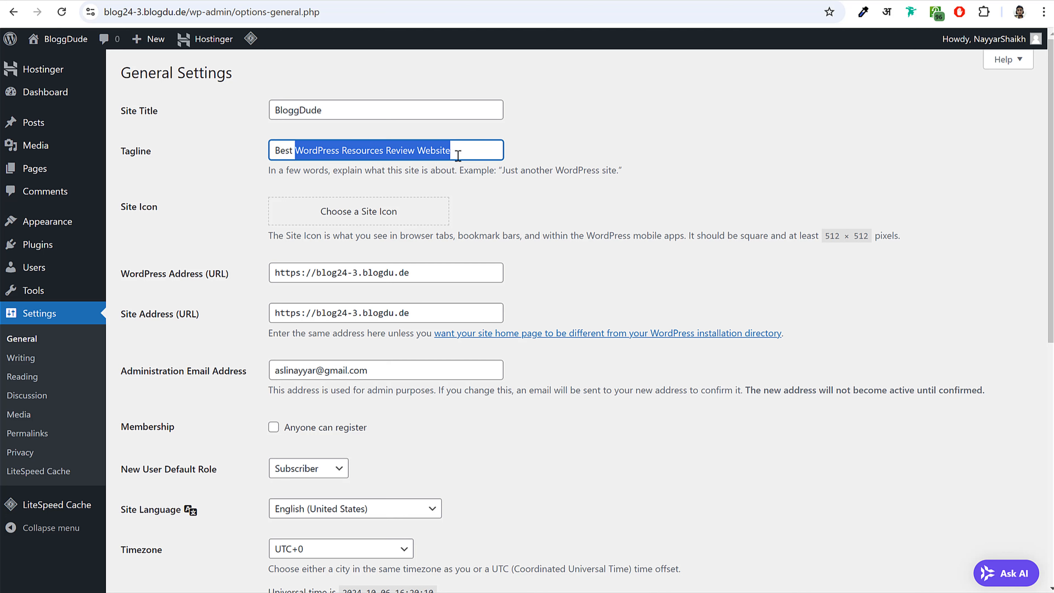
pyautogui.click(459, 155)
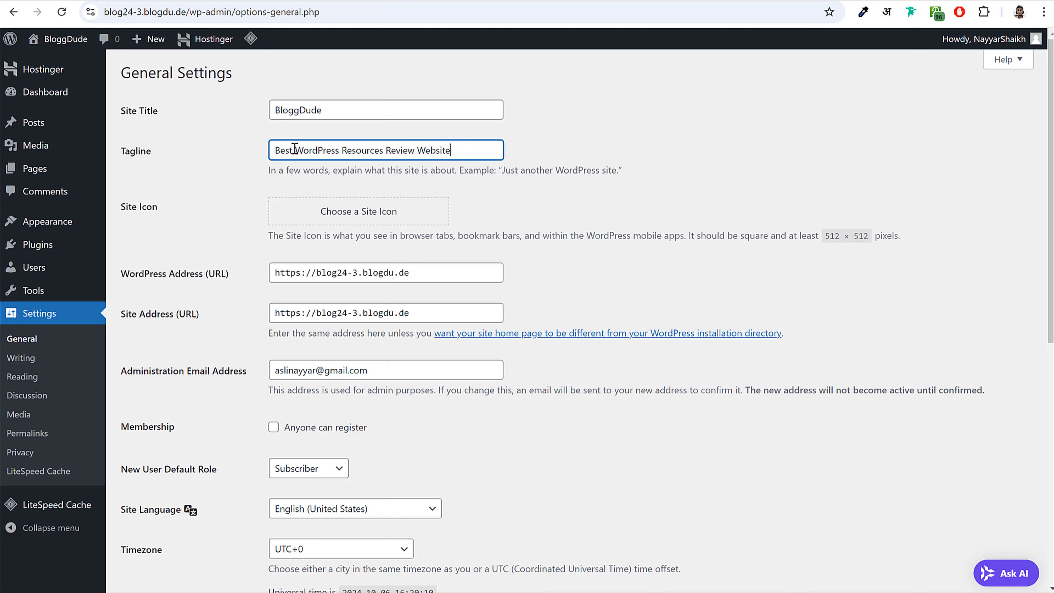
pyautogui.moveTo(297, 150); pyautogui.dragTo(464, 151)
pyautogui.click(464, 150)
pyautogui.moveTo(118, 208); pyautogui.dragTo(162, 209)
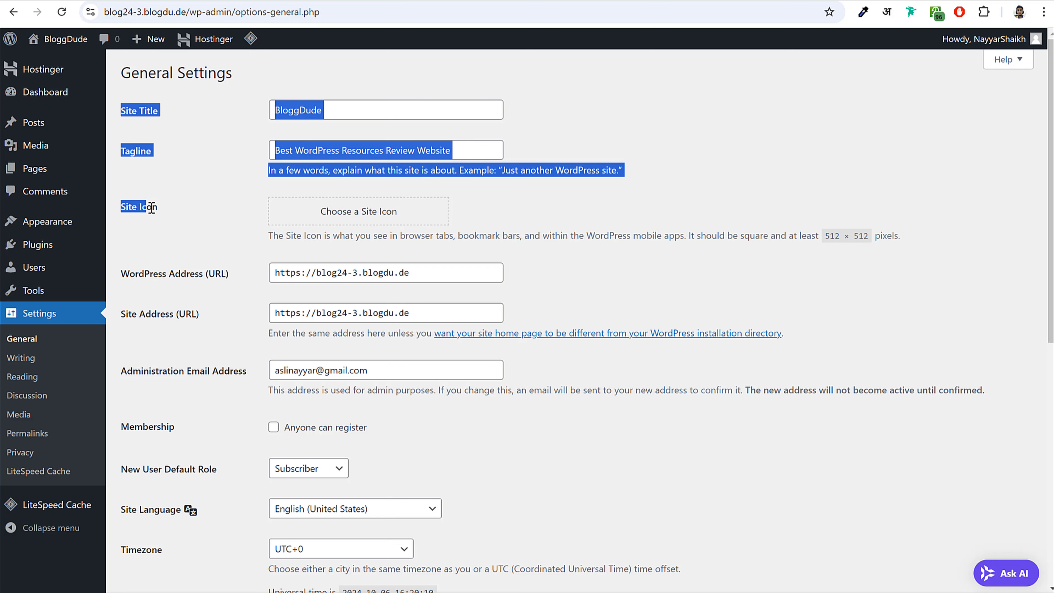
pyautogui.click(163, 208)
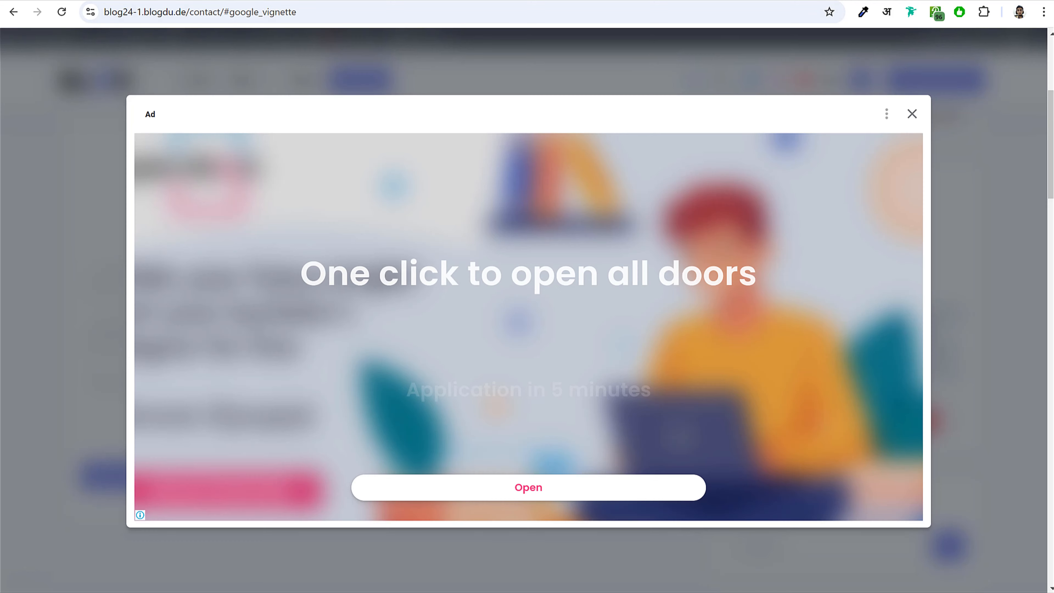
# - Rearrange the browser windows so the General Settings window fills the screen
pyautogui.moveTo(187, 0); pyautogui.dragTo(301, 117)
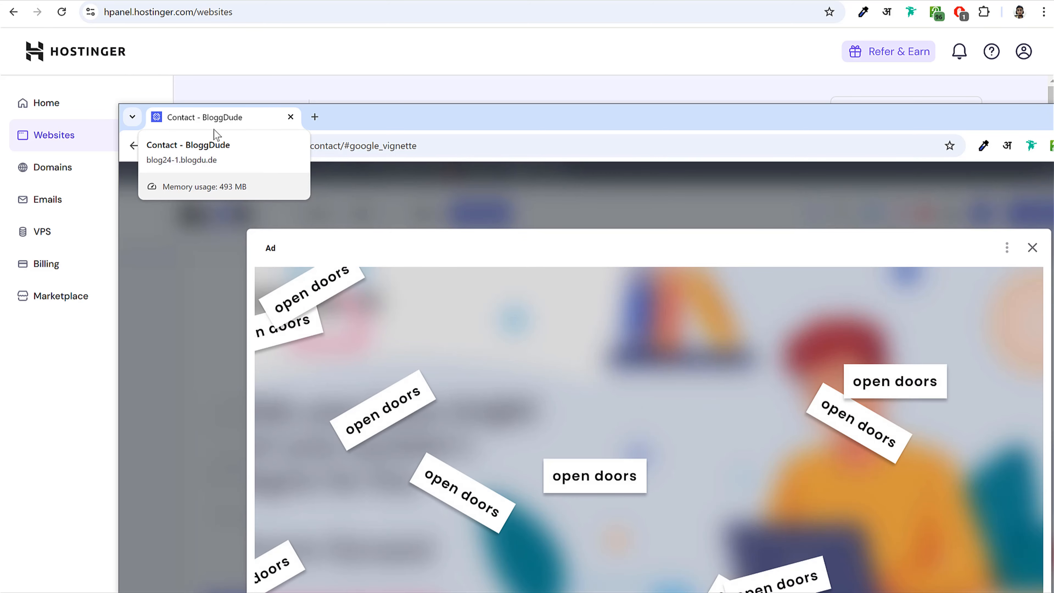
pyautogui.moveTo(214, 129); pyautogui.dragTo(405, 1)
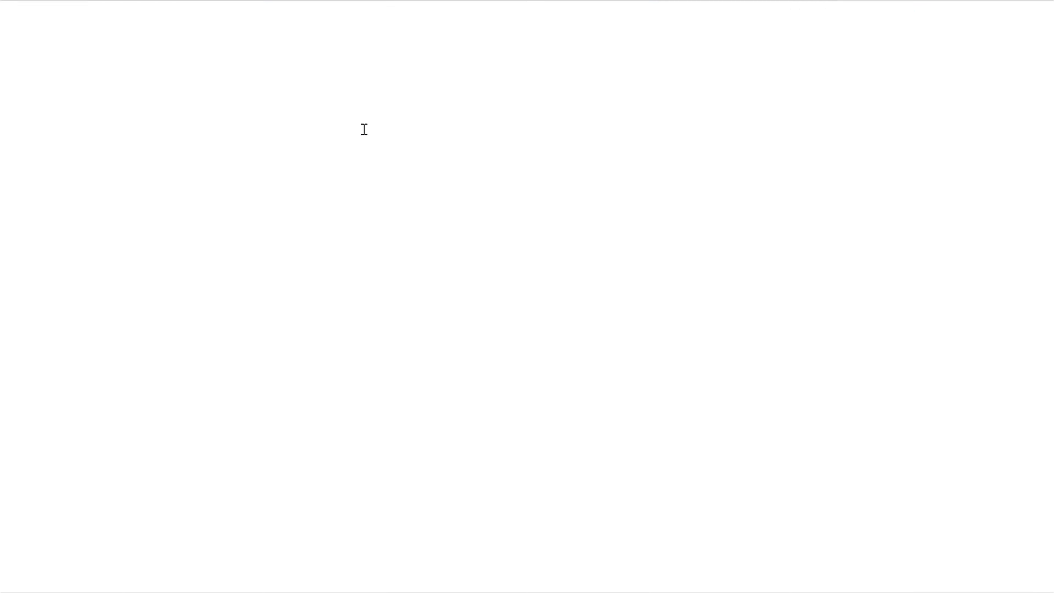
pyautogui.moveTo(418, 5); pyautogui.dragTo(548, 157)
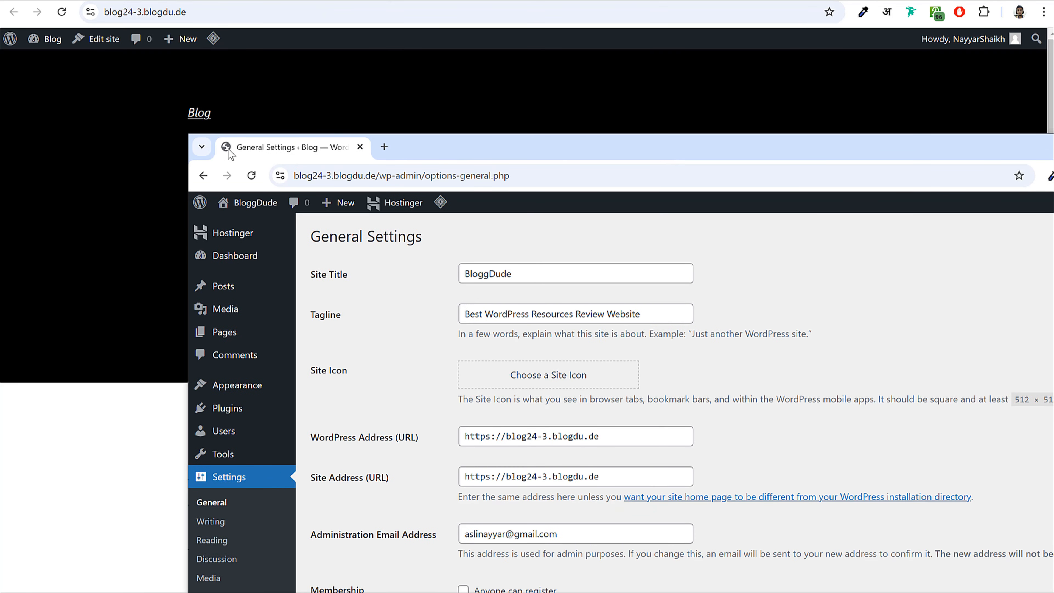
pyautogui.moveTo(245, 153); pyautogui.dragTo(415, 3)
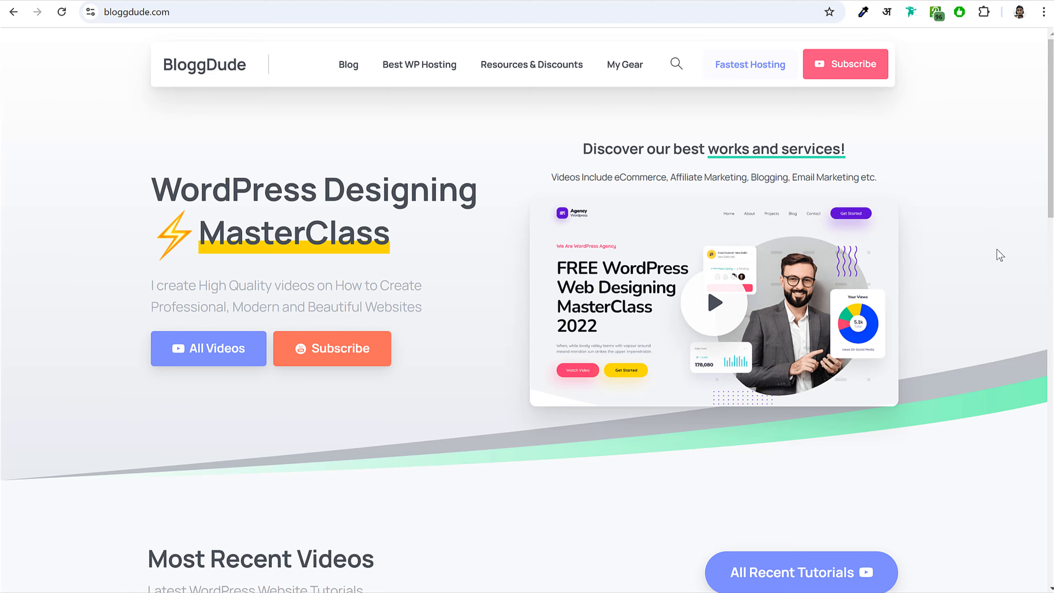
# - Open the AirBnB & OYO Rooms rental tutorial post and bring up the Blog 2024 folder
pyautogui.scroll(-6, 997, 248)
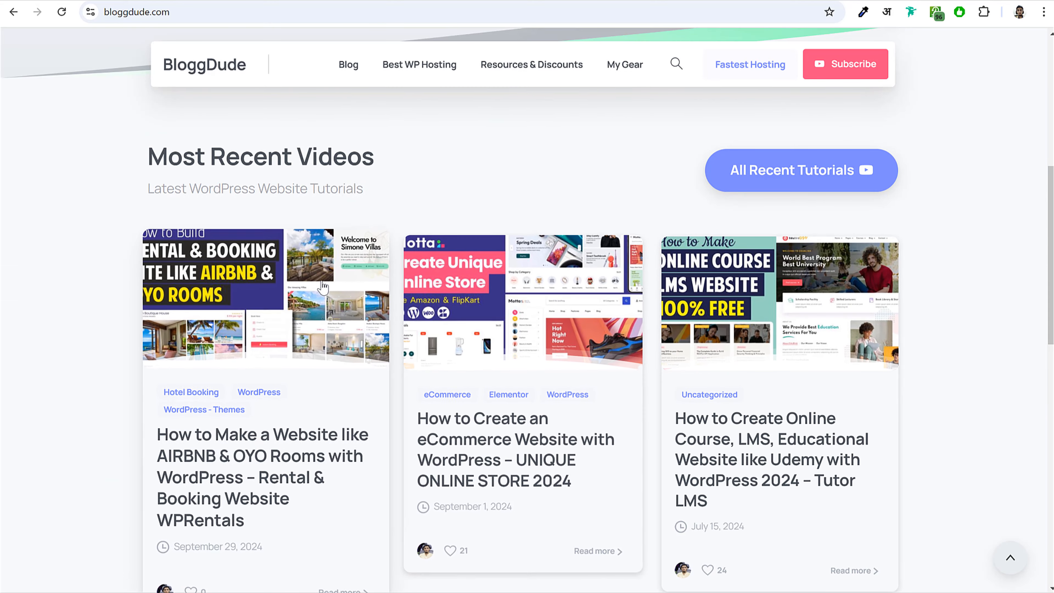
pyautogui.click(323, 287)
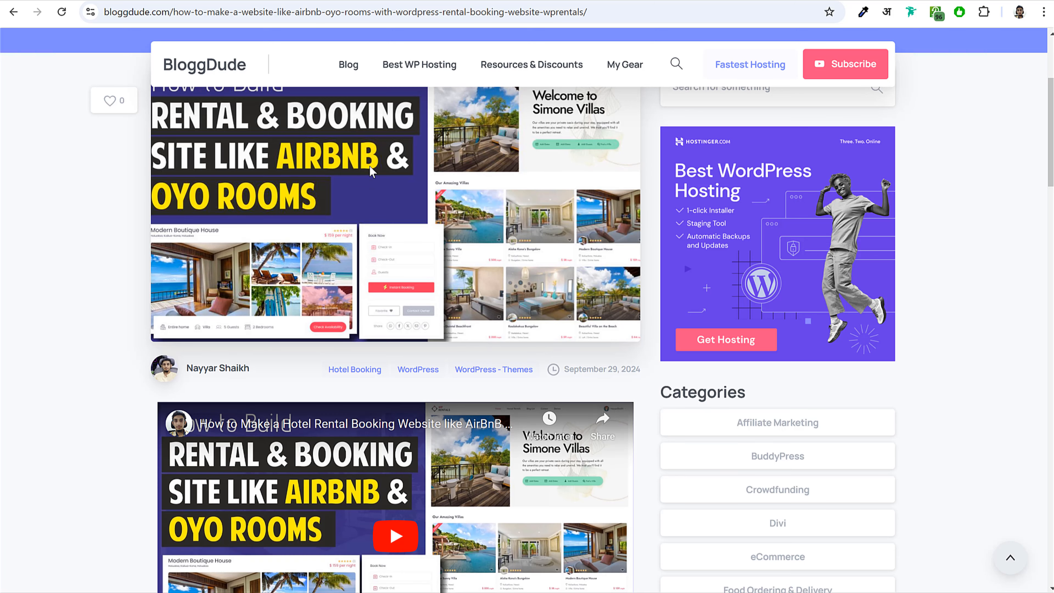
pyautogui.scroll(-8, 357, 262)
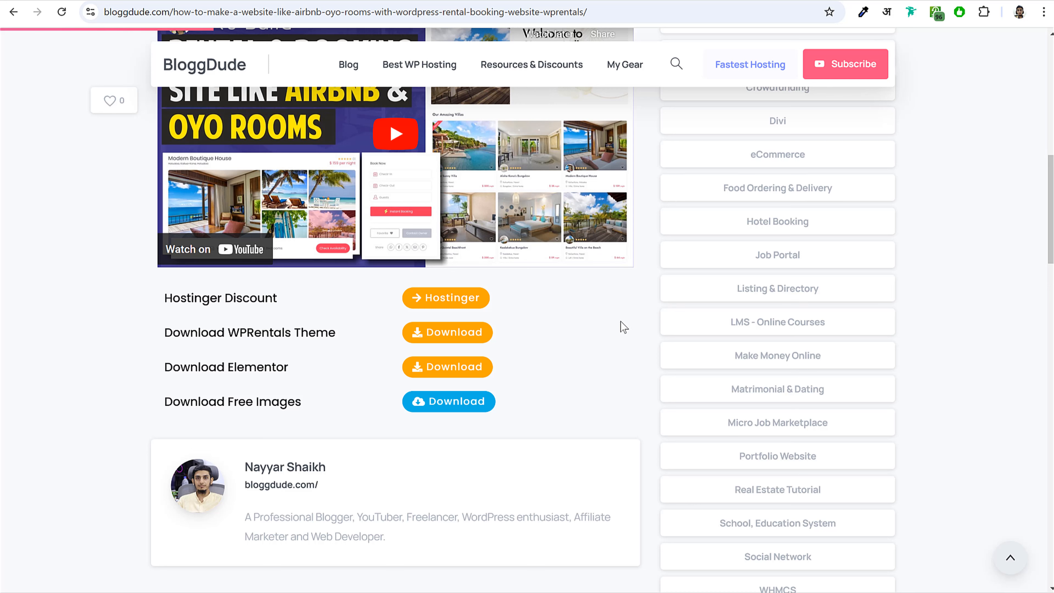
pyautogui.moveTo(166, 402); pyautogui.dragTo(300, 405)
pyautogui.click(301, 405)
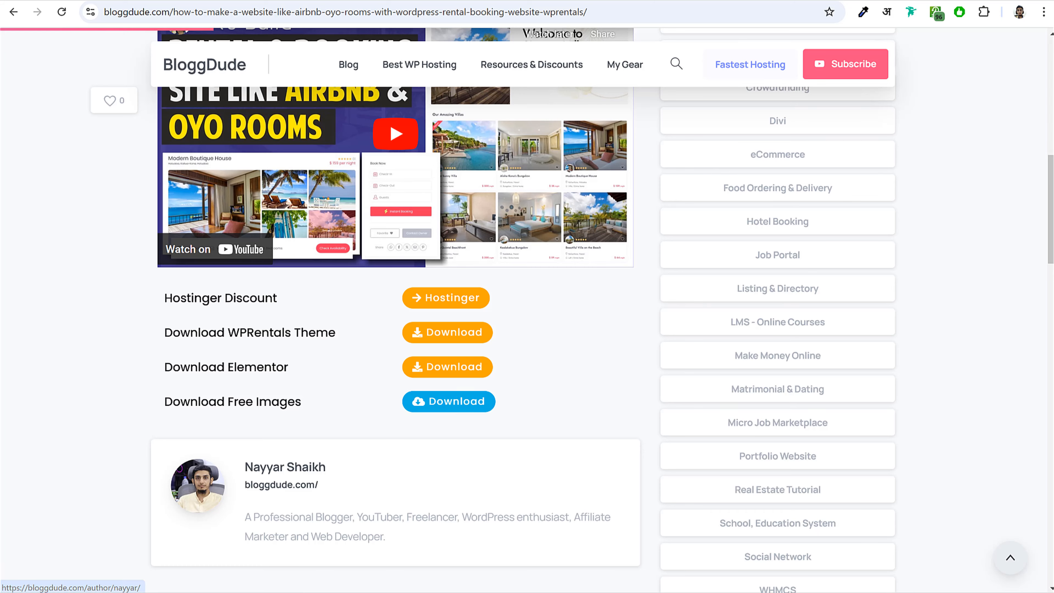
pyautogui.click(124, 592)
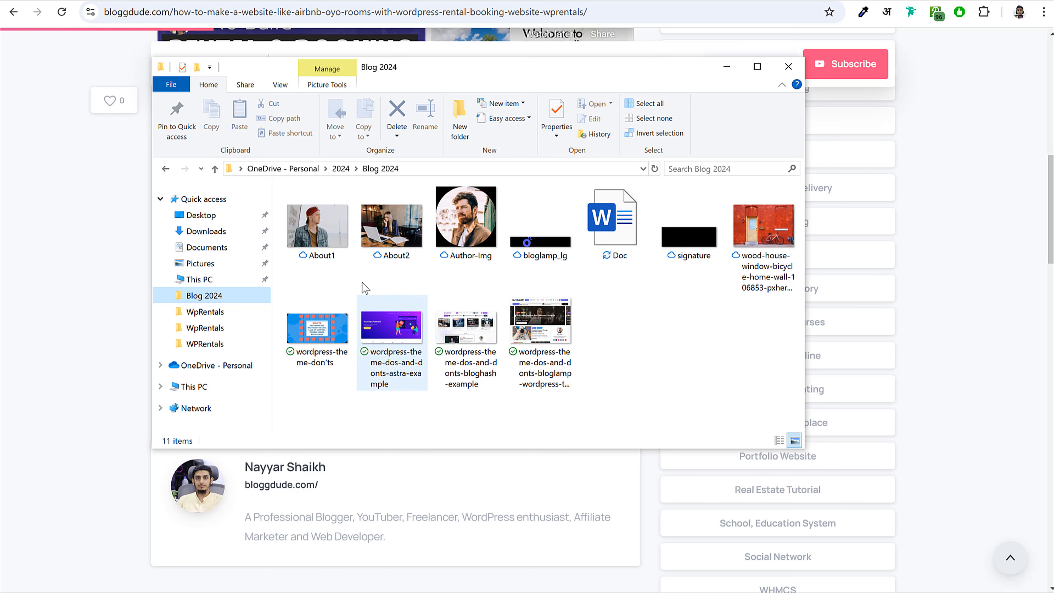
# - Select the bloglamp_lg image in the Blog 2024 folder
pyautogui.click(553, 258)
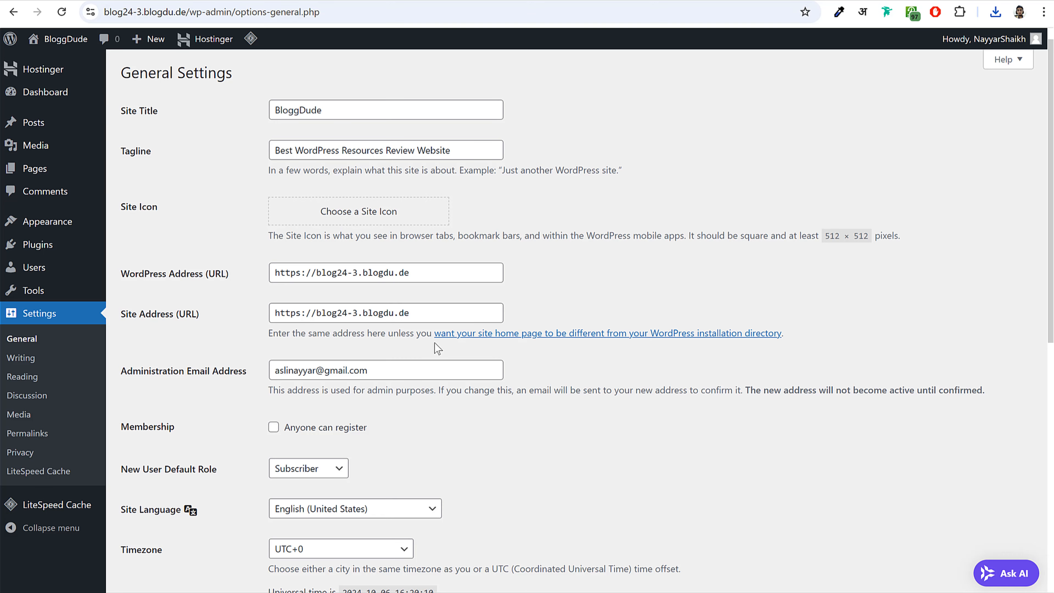
# - Upload favicon.png and set it as the Site Icon
pyautogui.click(360, 217)
pyautogui.click(510, 299)
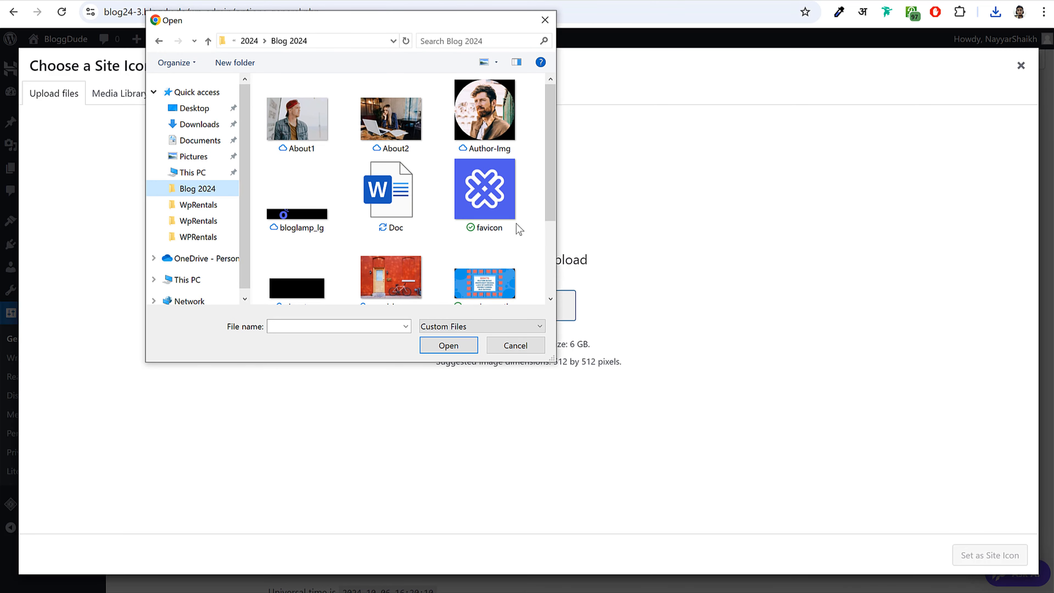
pyautogui.click(518, 228)
pyautogui.click(448, 345)
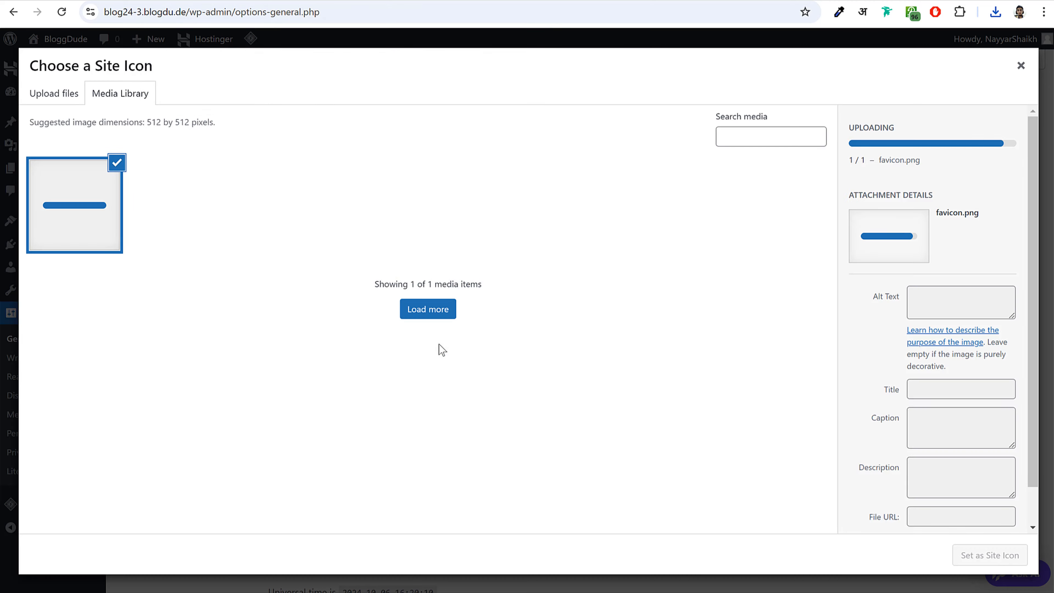
pyautogui.click(995, 556)
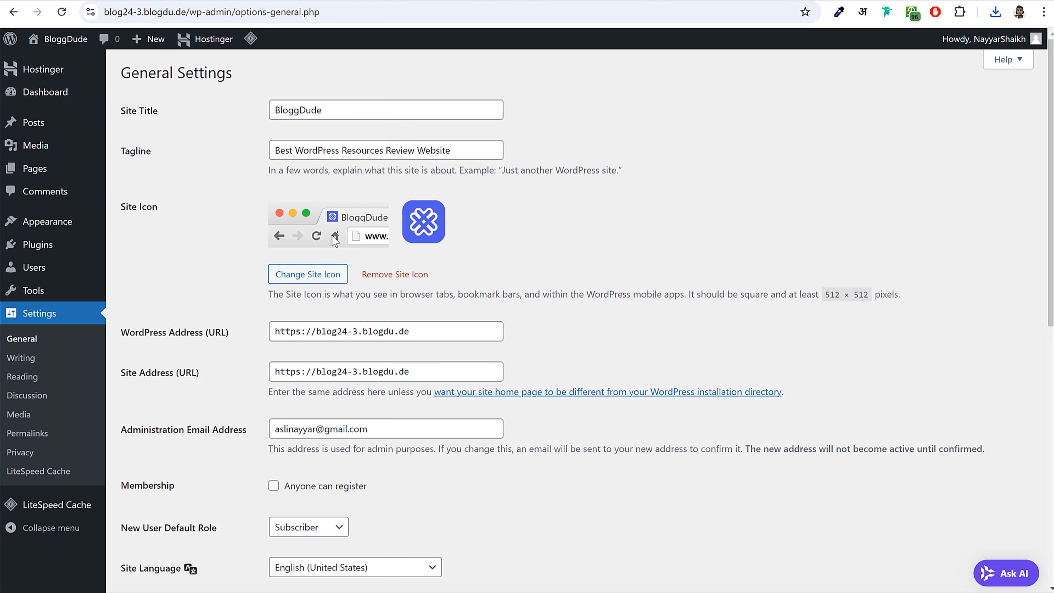
# - Turn on the Anyone can register membership option
pyautogui.scroll(-3, 649, 379)
pyautogui.scroll(-2, 646, 377)
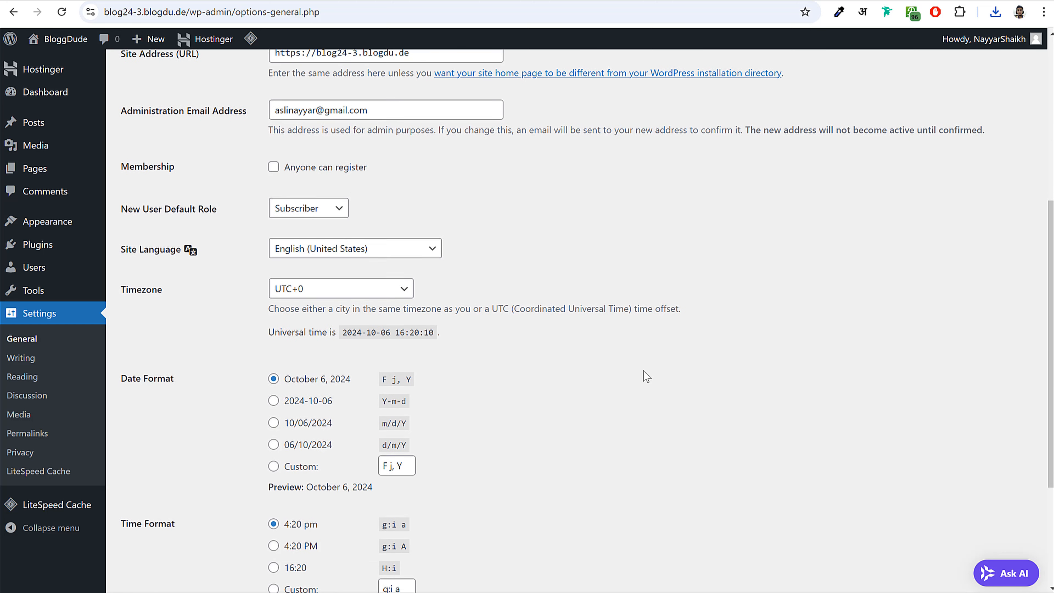
pyautogui.click(312, 154)
pyautogui.moveTo(369, 153); pyautogui.dragTo(284, 152)
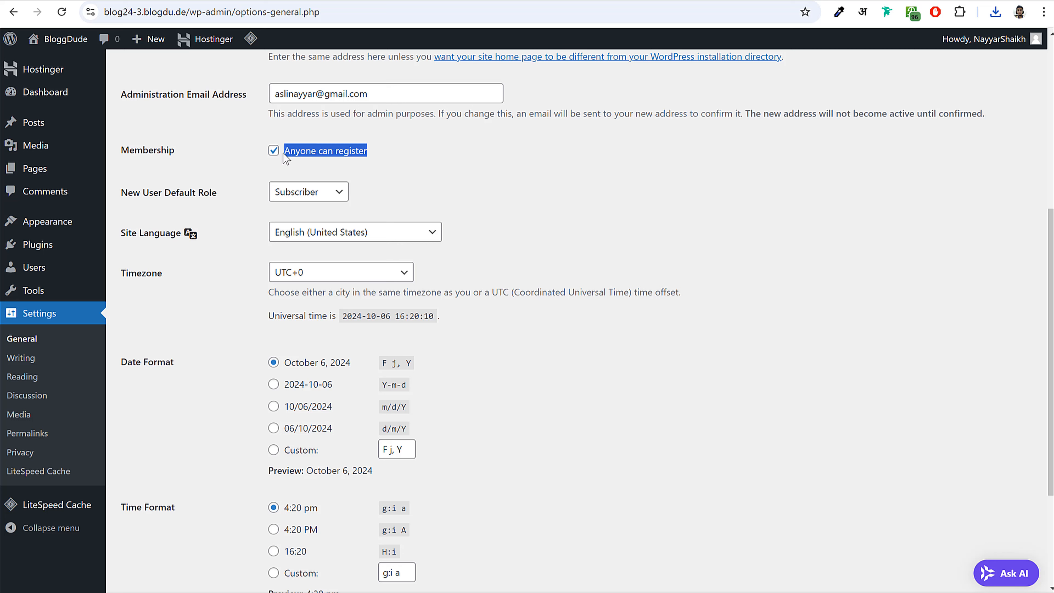
pyautogui.click(355, 164)
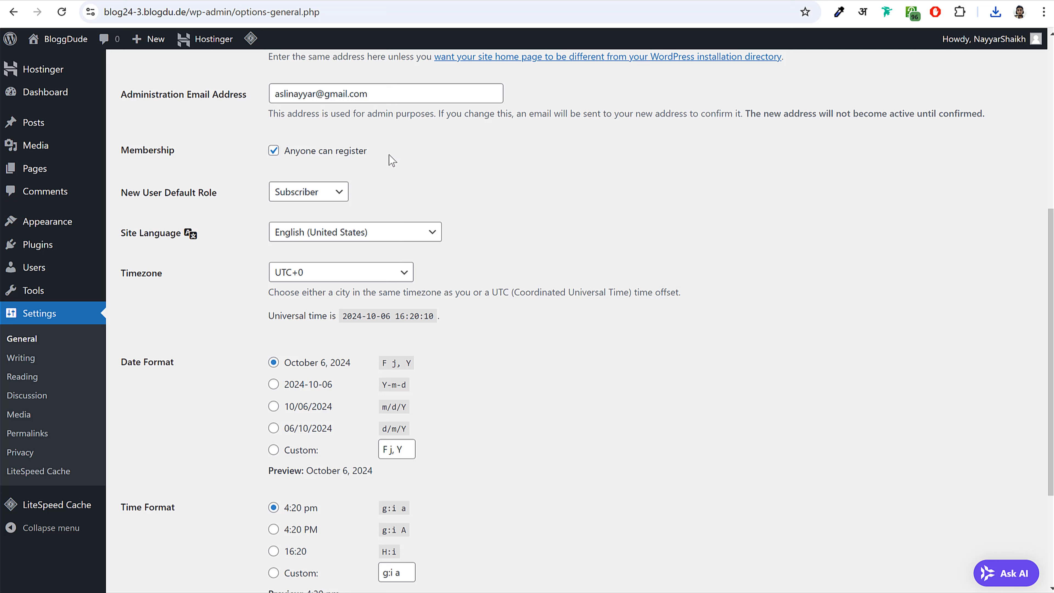
pyautogui.moveTo(369, 152); pyautogui.dragTo(284, 151)
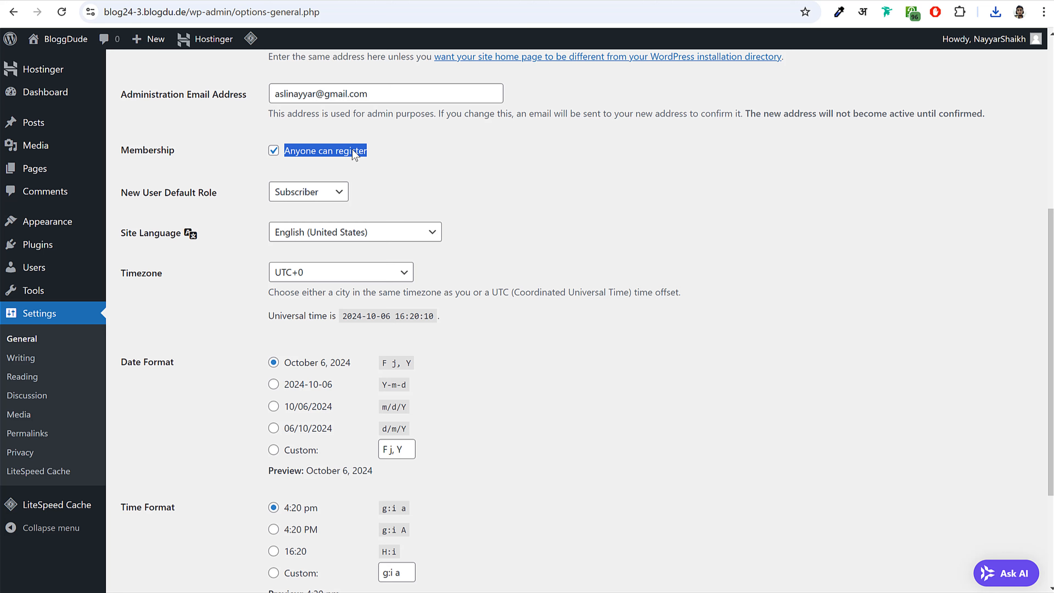
# - Set the timezone to Kolkata and save the general settings
pyautogui.scroll(-2, 673, 294)
pyautogui.moveTo(117, 210); pyautogui.dragTo(163, 210)
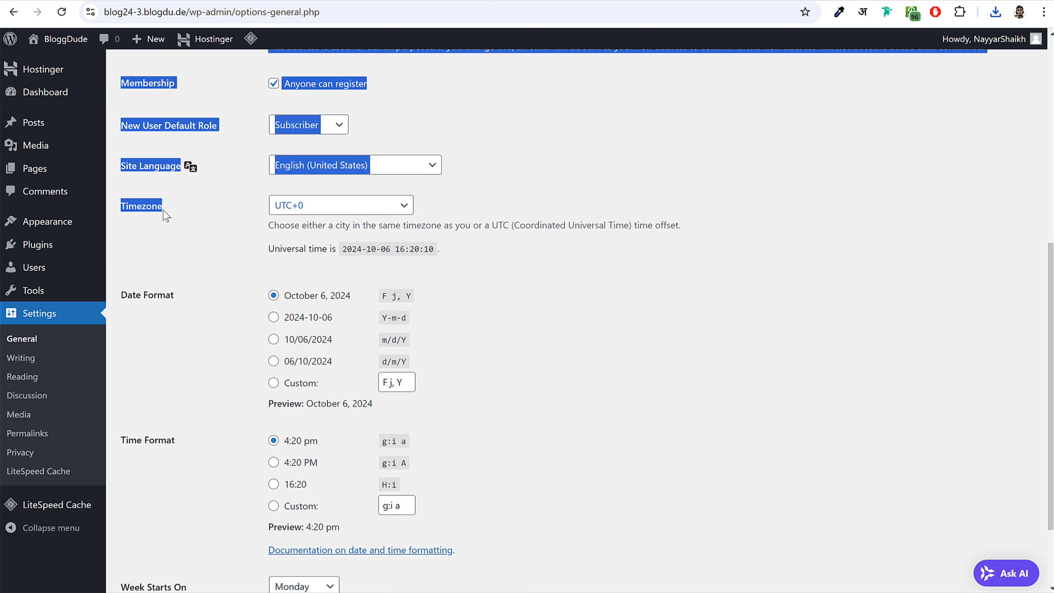
pyautogui.click(165, 211)
pyautogui.click(368, 209)
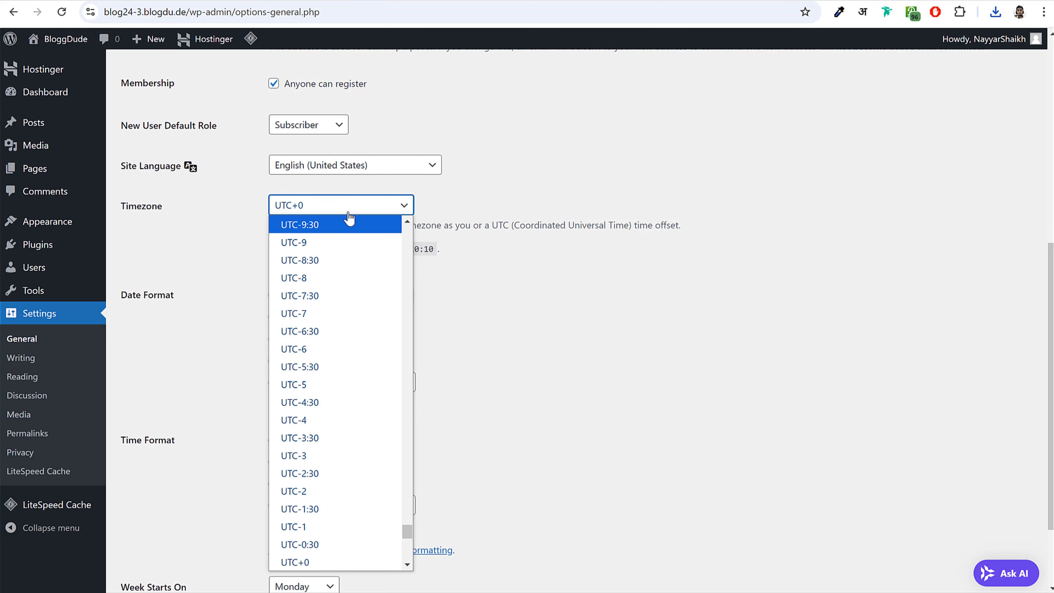
pyautogui.write('ko')
pyautogui.press('Return')
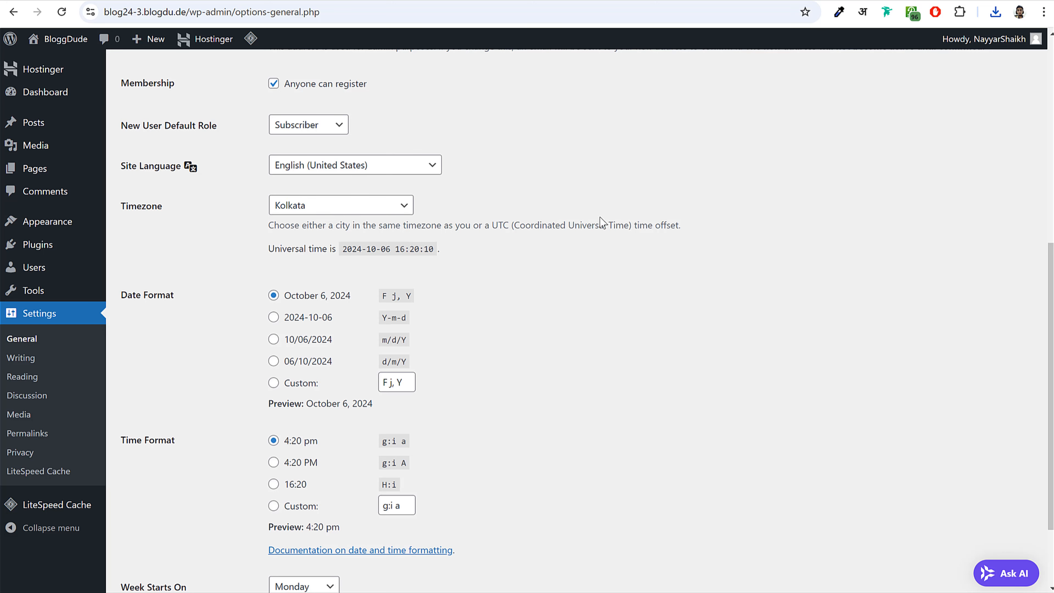
pyautogui.scroll(-3, 602, 224)
pyautogui.click(171, 527)
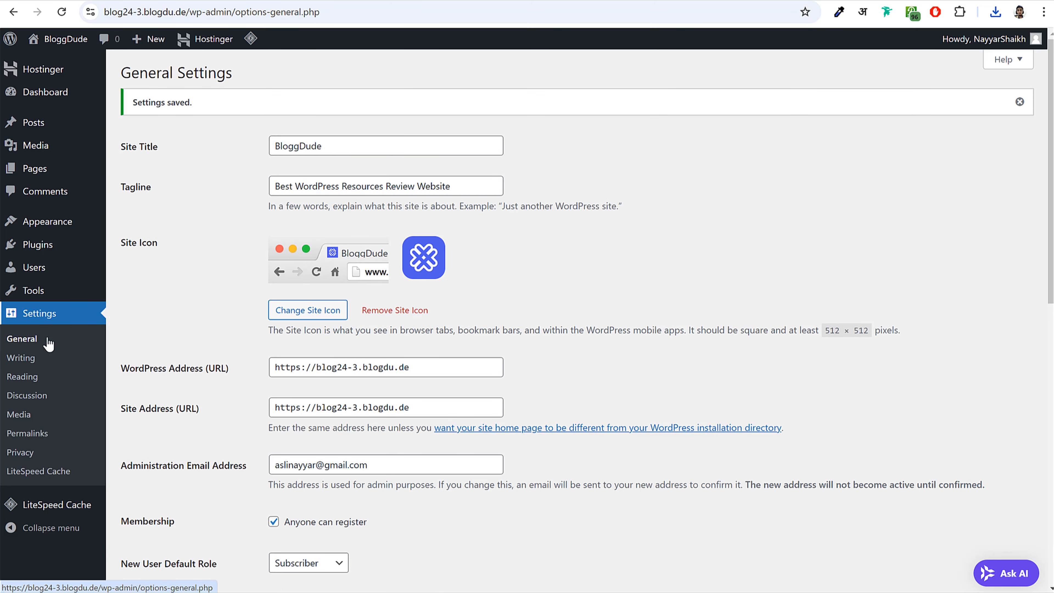
pyautogui.click(48, 439)
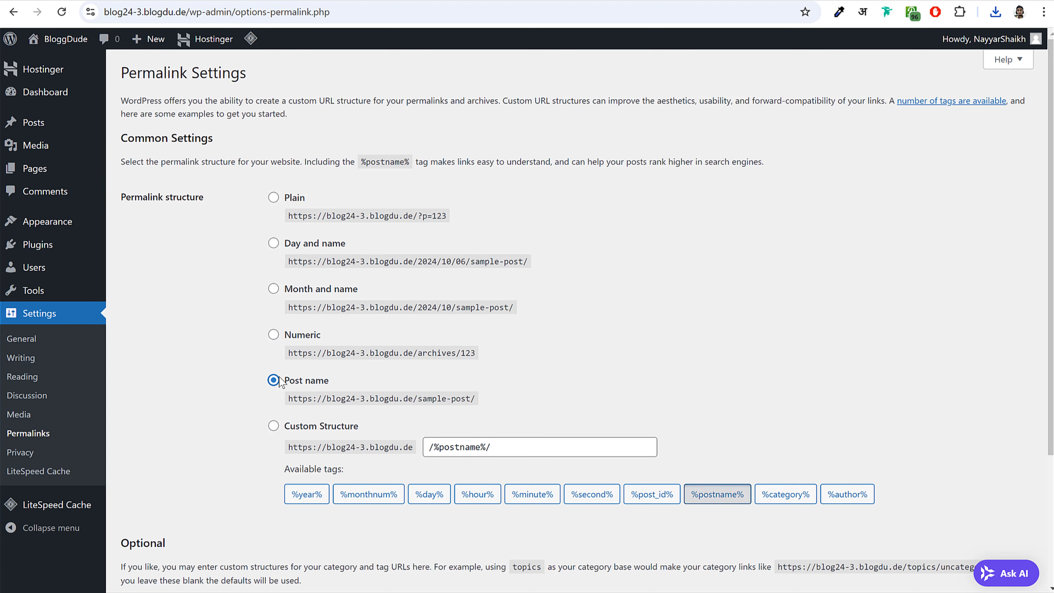
# - Save permalinks as Month and name, then switch to Post name (/%postname%/) and save again
pyautogui.click(273, 289)
pyautogui.scroll(-4, 286, 456)
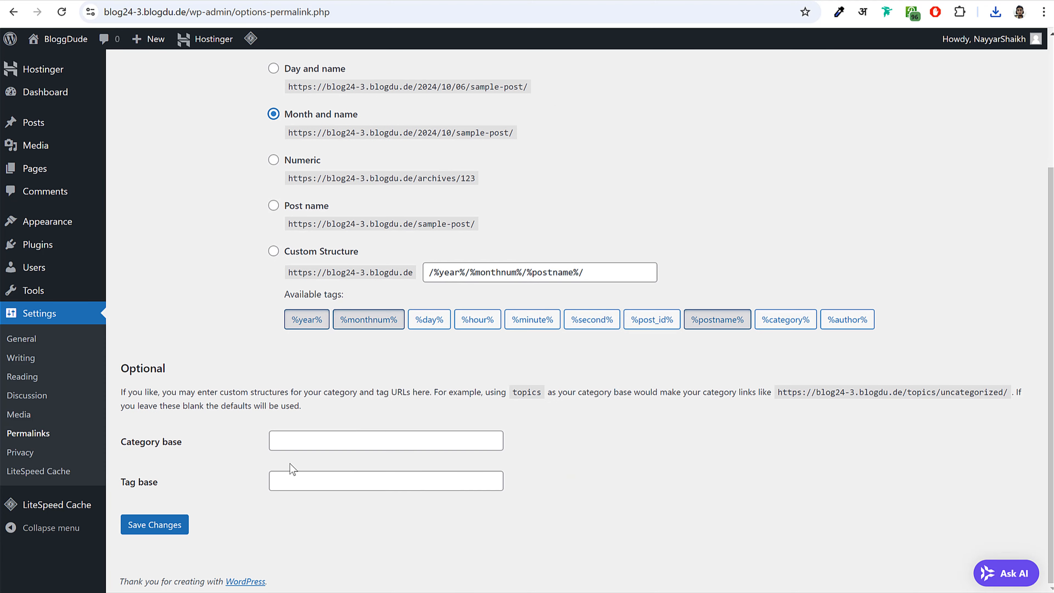
pyautogui.click(153, 525)
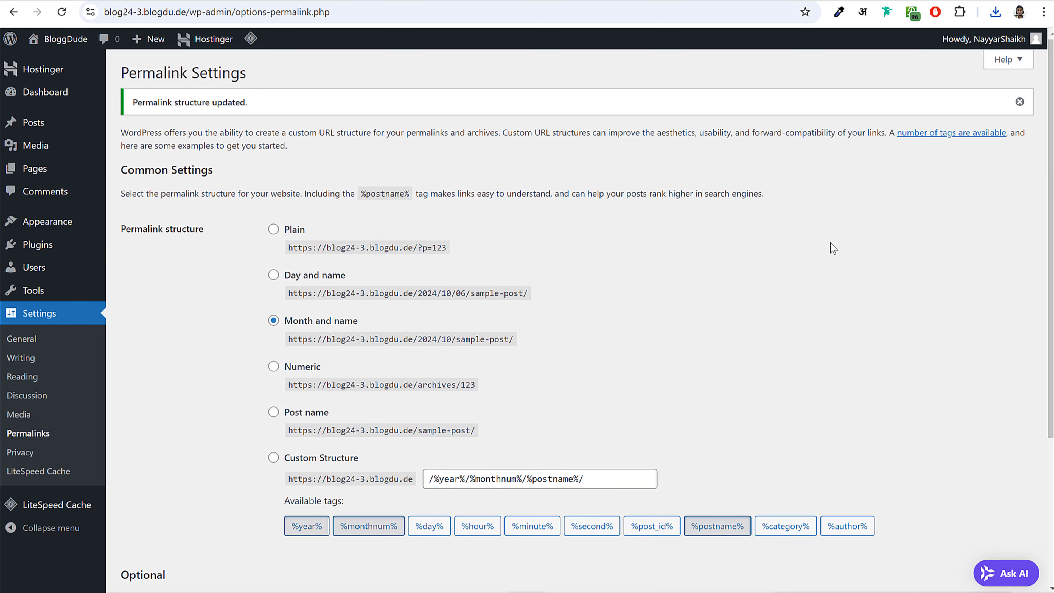
pyautogui.scroll(-4, 373, 224)
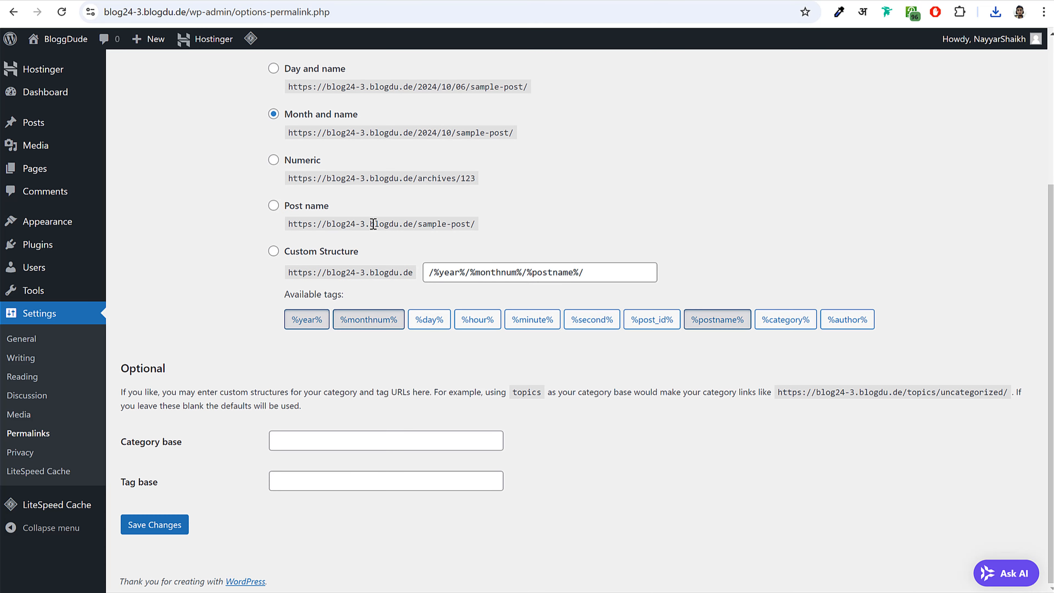
pyautogui.click(273, 206)
pyautogui.click(146, 526)
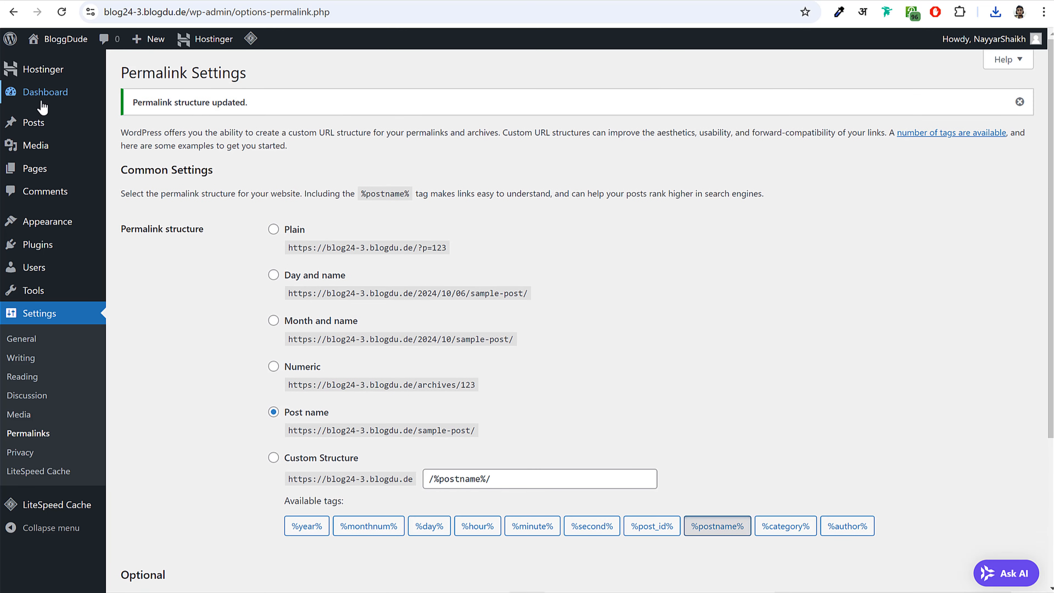
pyautogui.click(85, 91)
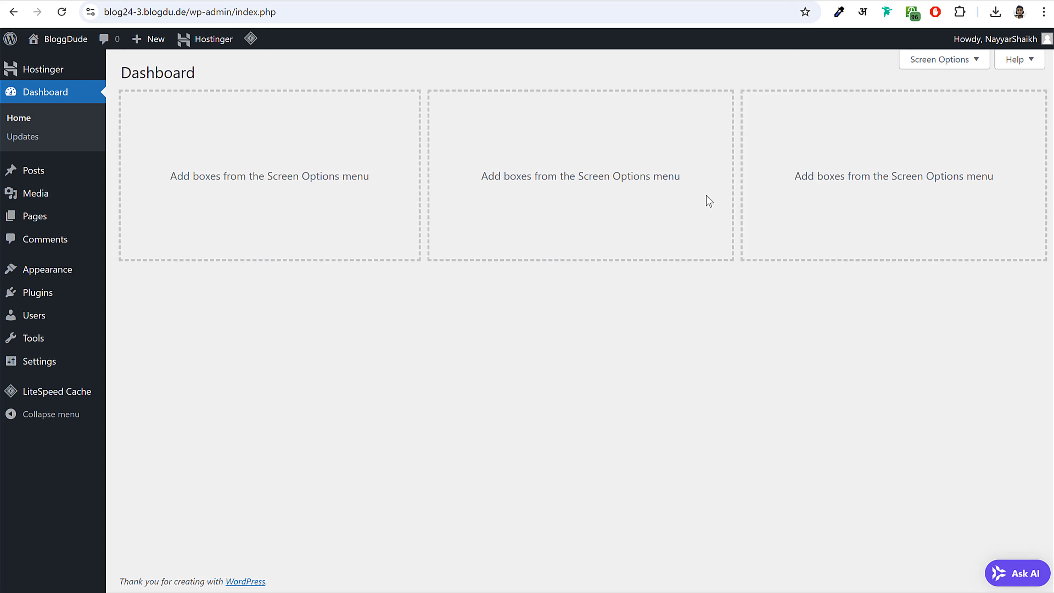
# - Return to the hPanel home at hpanel.hostinger.com and open the Websites list
pyautogui.click(301, 3)
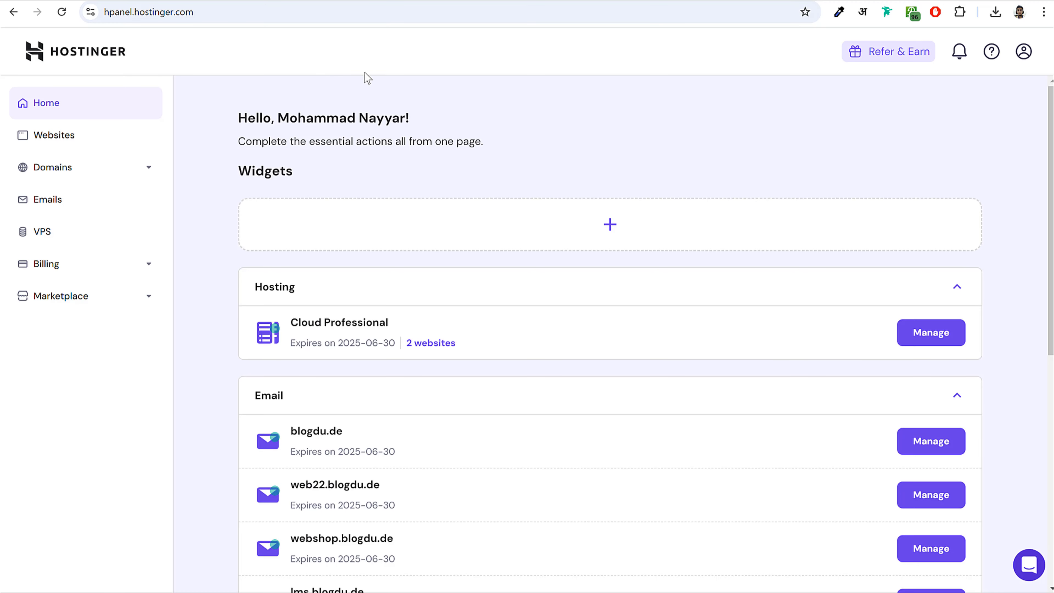
pyautogui.click(204, 7)
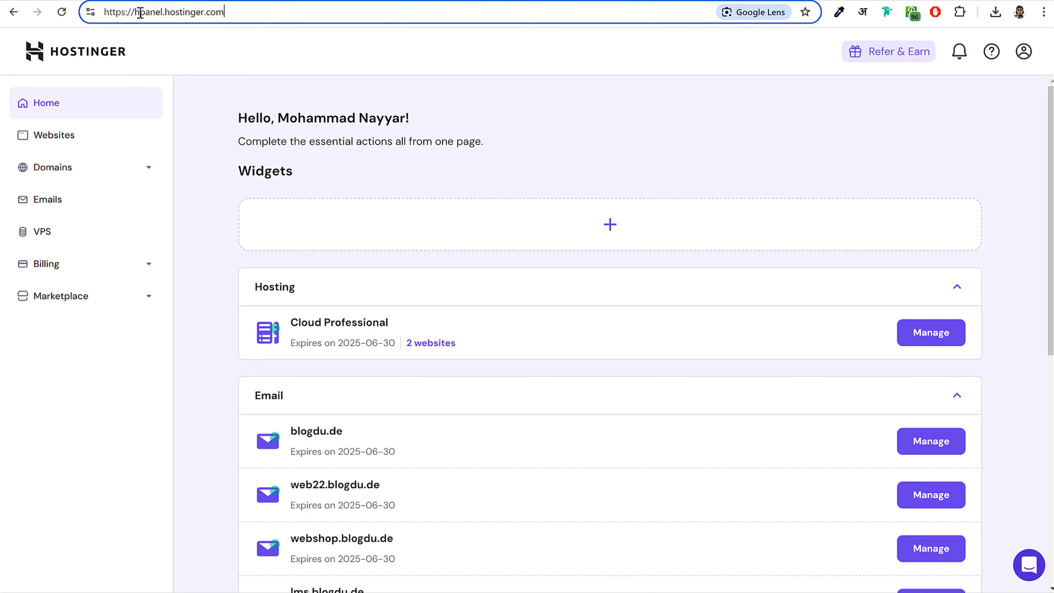
pyautogui.doubleClick(205, 12)
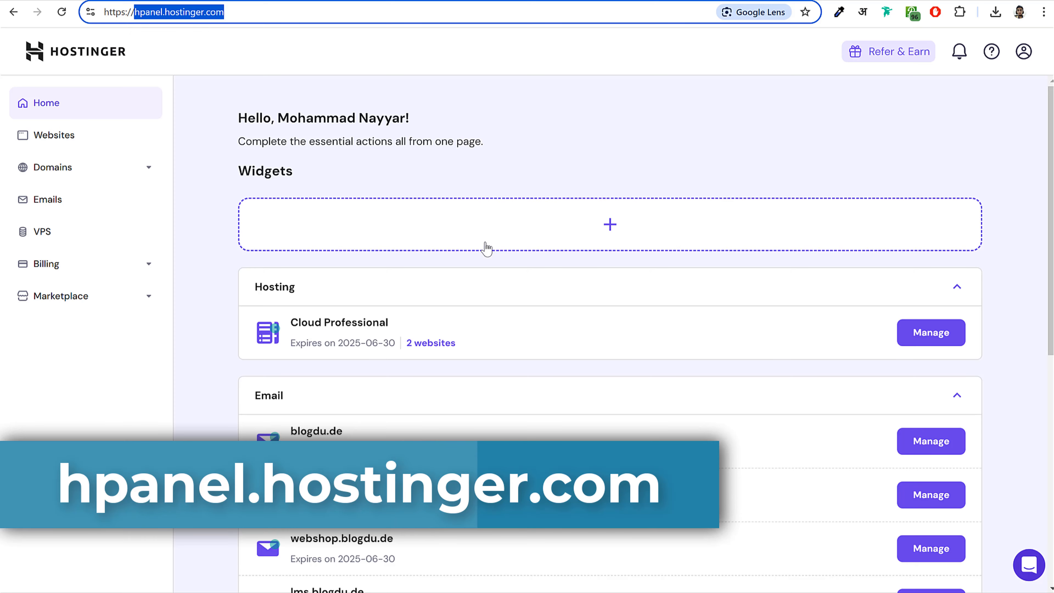
pyautogui.scroll(-5, 582, 330)
pyautogui.scroll(5, 581, 330)
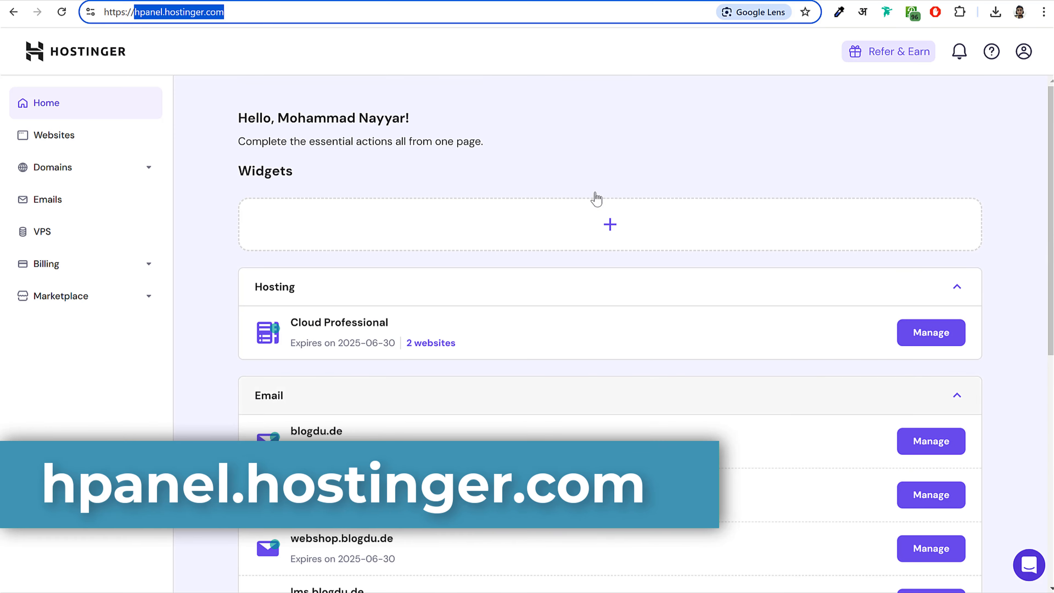
pyautogui.click(528, 134)
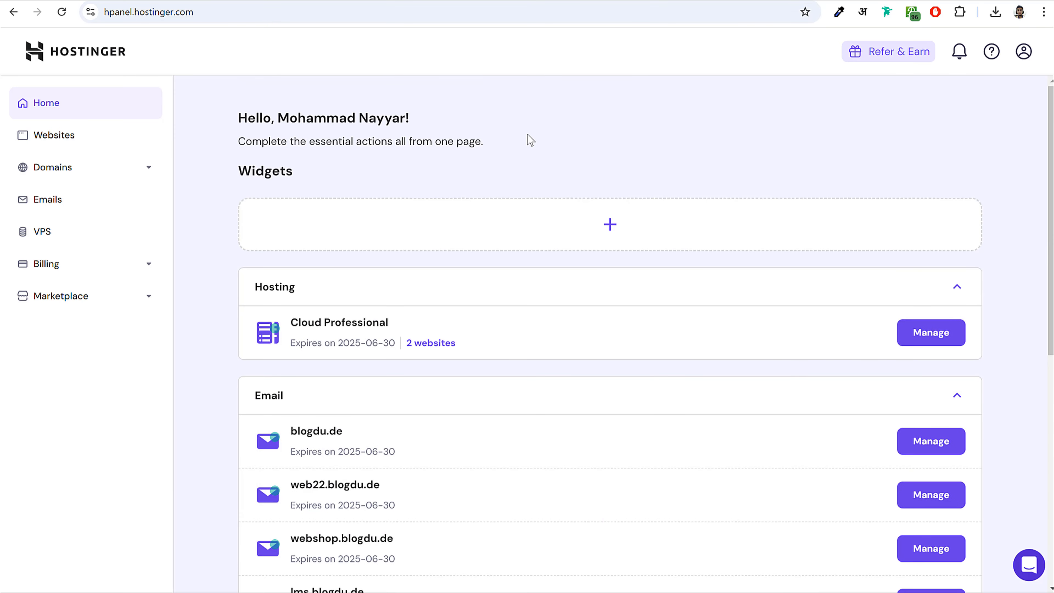
pyautogui.click(74, 135)
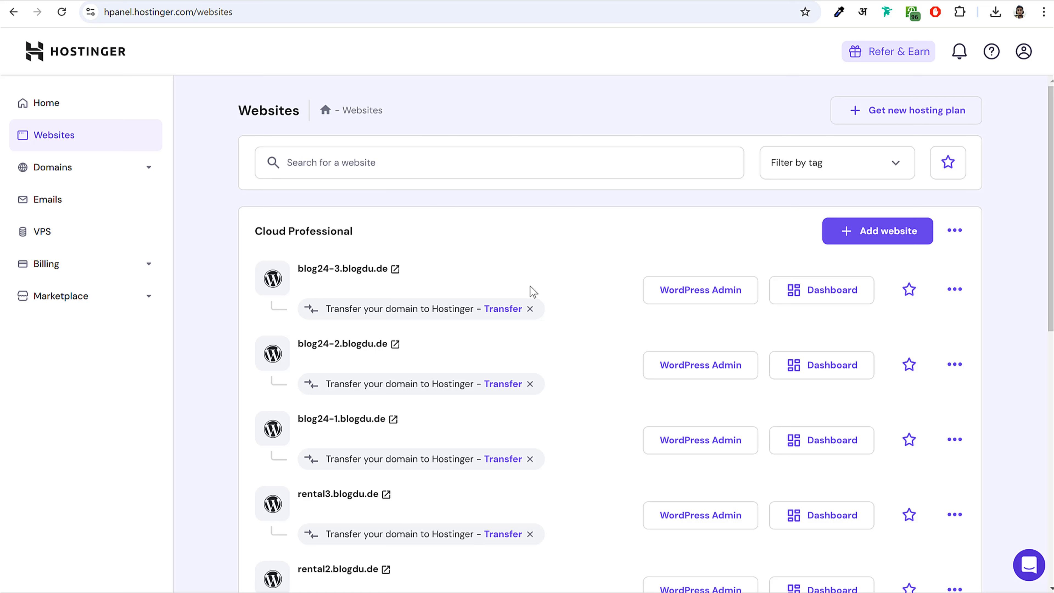
# - Start adding a new WordPress website and accept the WordPress login details
pyautogui.click(870, 240)
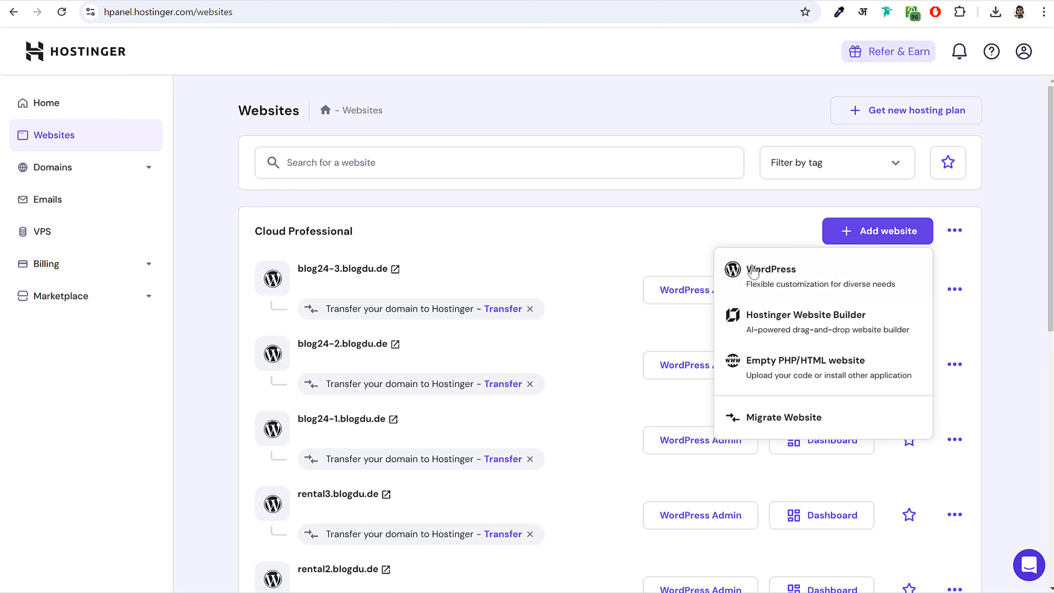
pyautogui.click(782, 274)
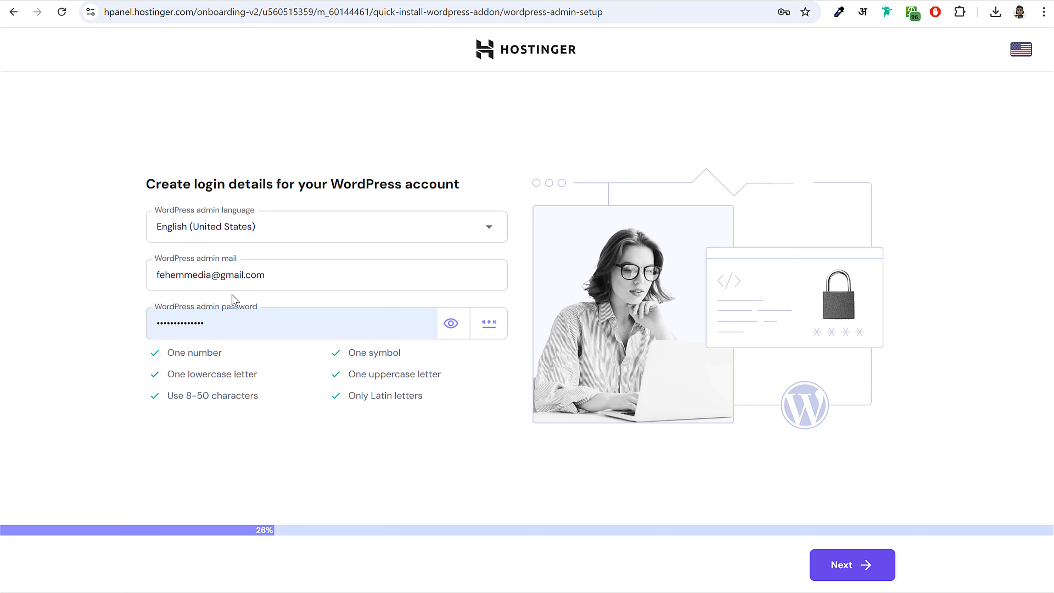
pyautogui.moveTo(326, 184); pyautogui.dragTo(459, 184)
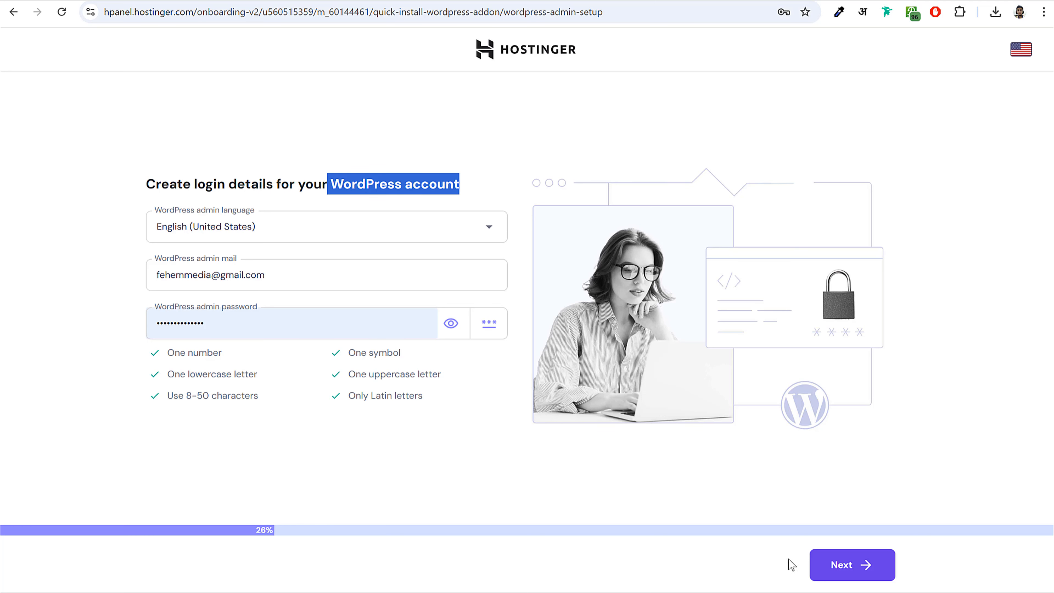
pyautogui.click(859, 566)
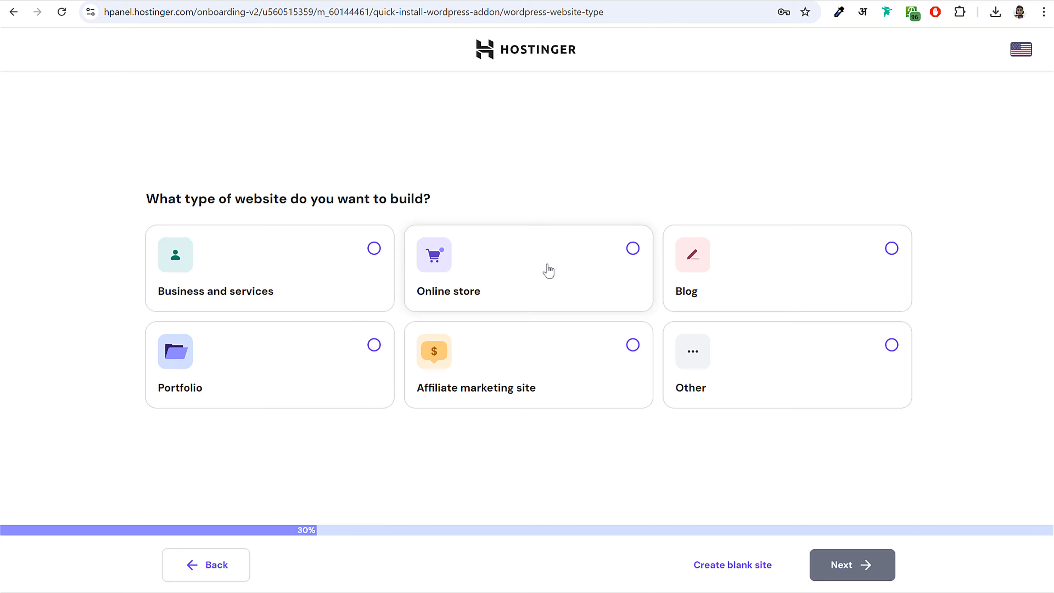
# - Choose a Blog site with a blank theme, skipping recommended plugins and AI content
pyautogui.click(781, 255)
pyautogui.click(858, 569)
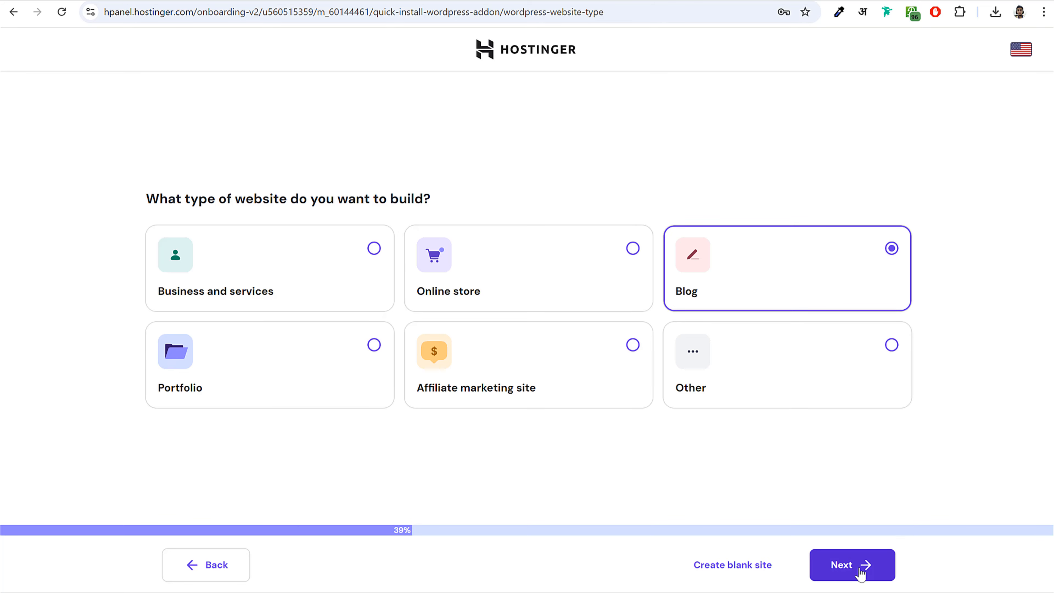
pyautogui.click(616, 123)
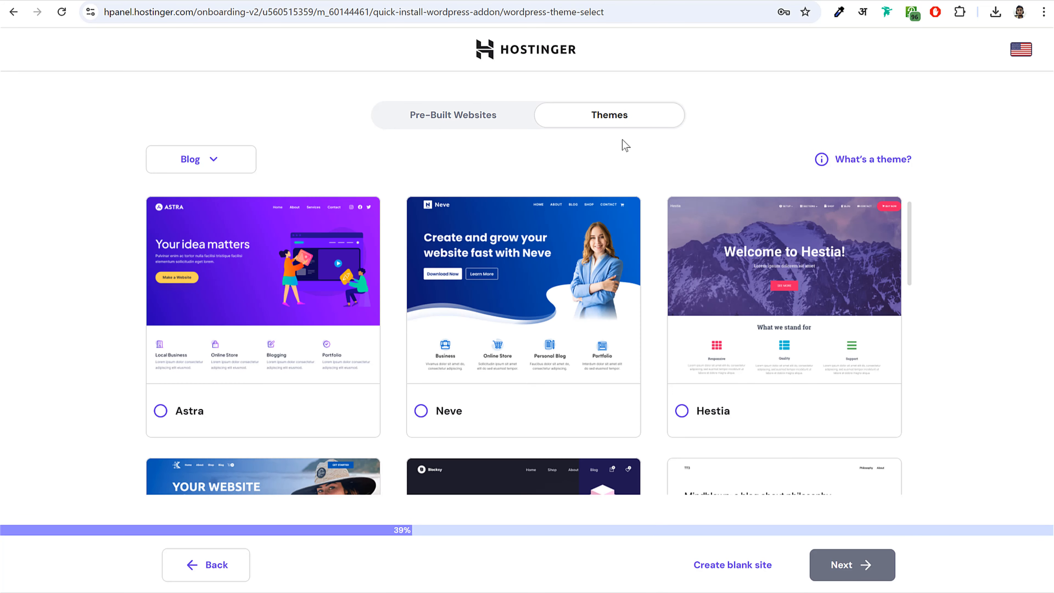
pyautogui.click(731, 565)
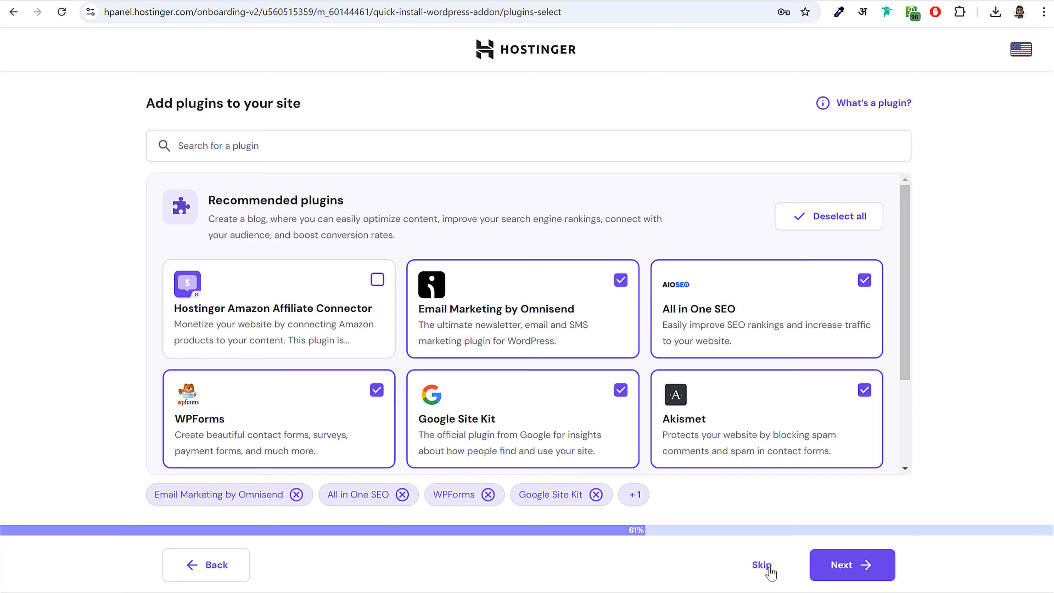
pyautogui.click(762, 566)
pyautogui.click(762, 566)
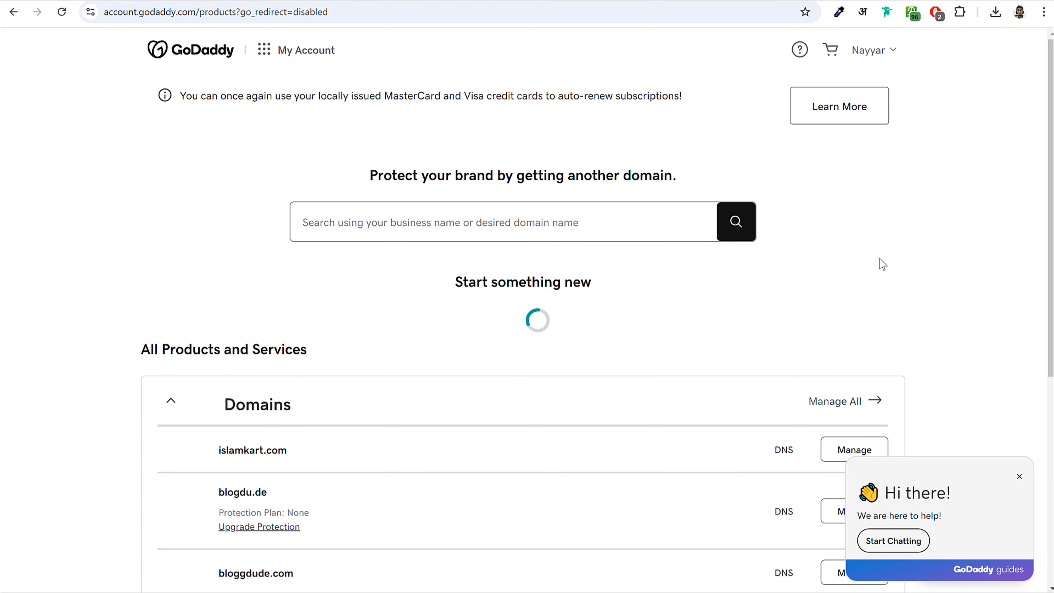
# - Use fehem.in, registered at another provider, as the domain and finish creating the site
pyautogui.scroll(-5, 920, 272)
pyautogui.scroll(-5, 920, 272)
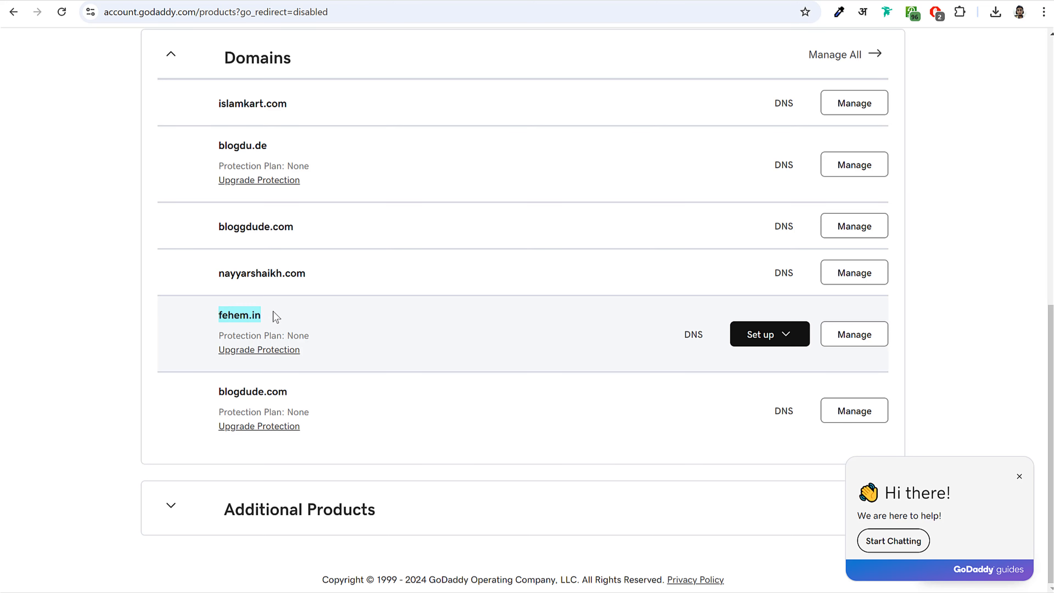
pyautogui.hotkey('alt', 'Tab')
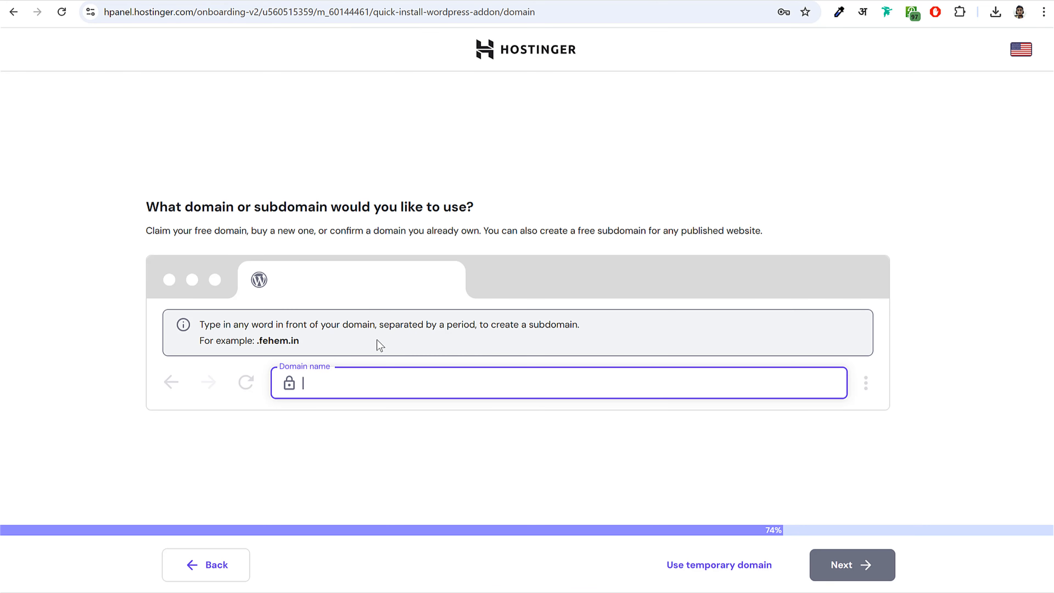
pyautogui.write('fehem.in')
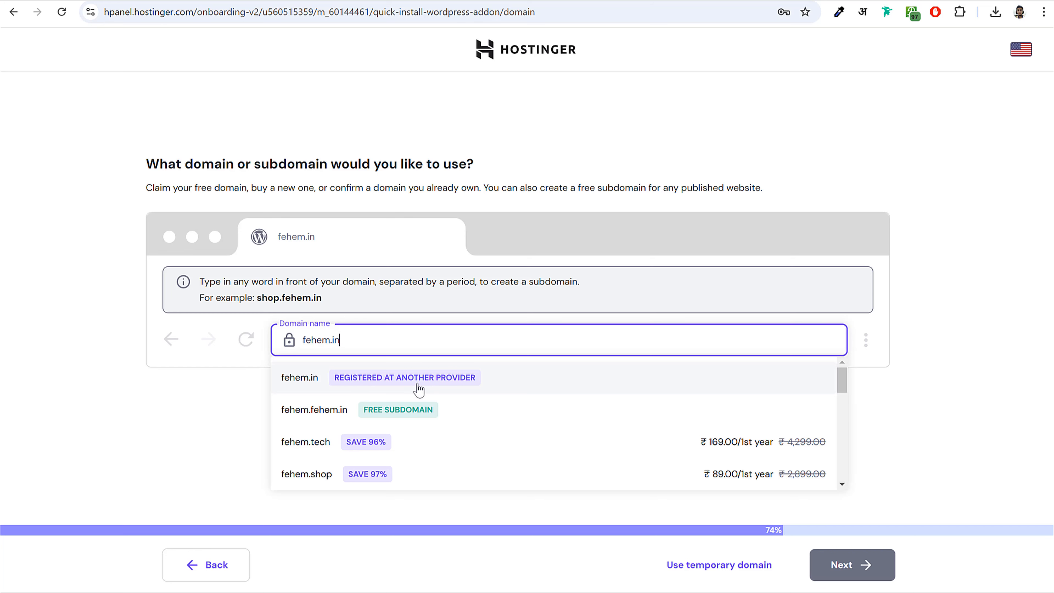
pyautogui.click(435, 380)
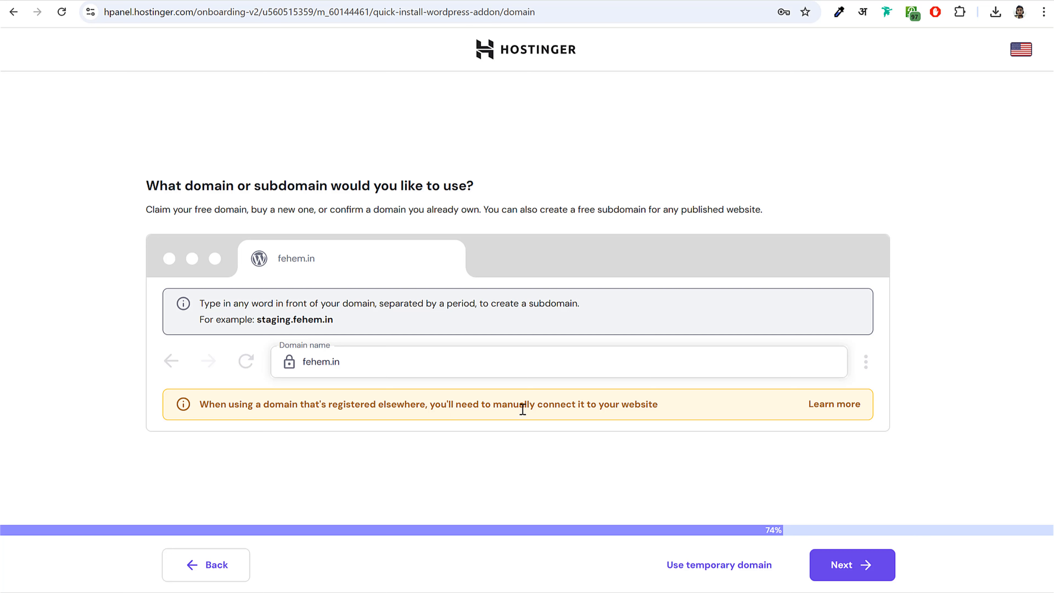
pyautogui.moveTo(597, 407); pyautogui.dragTo(587, 405)
pyautogui.click(498, 395)
pyautogui.click(859, 565)
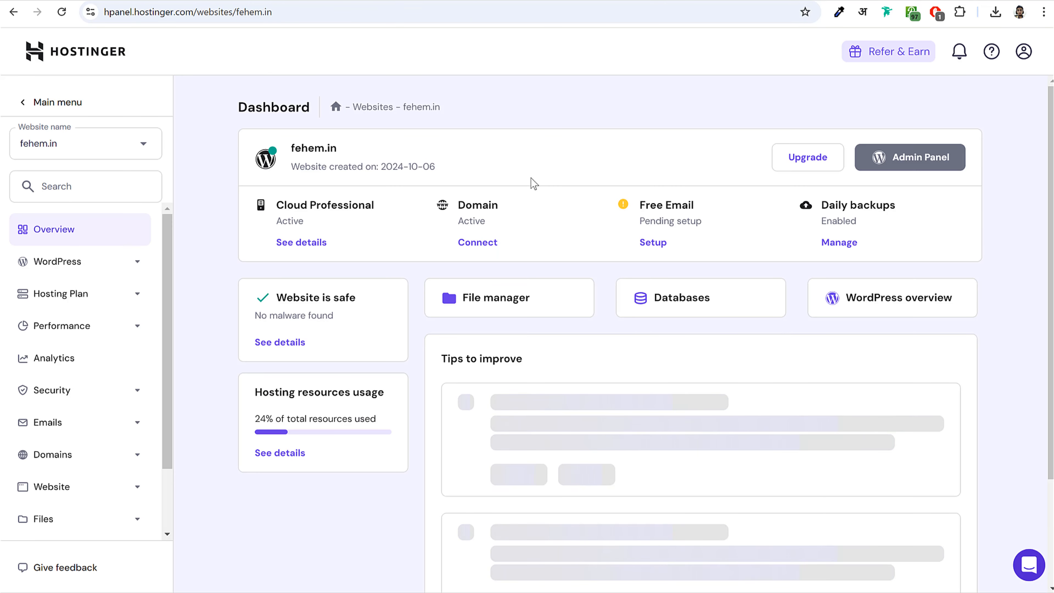
# - Point out fehem.in and its Cloud Professional plan, then open the plan details
pyautogui.doubleClick(309, 149)
pyautogui.click(318, 149)
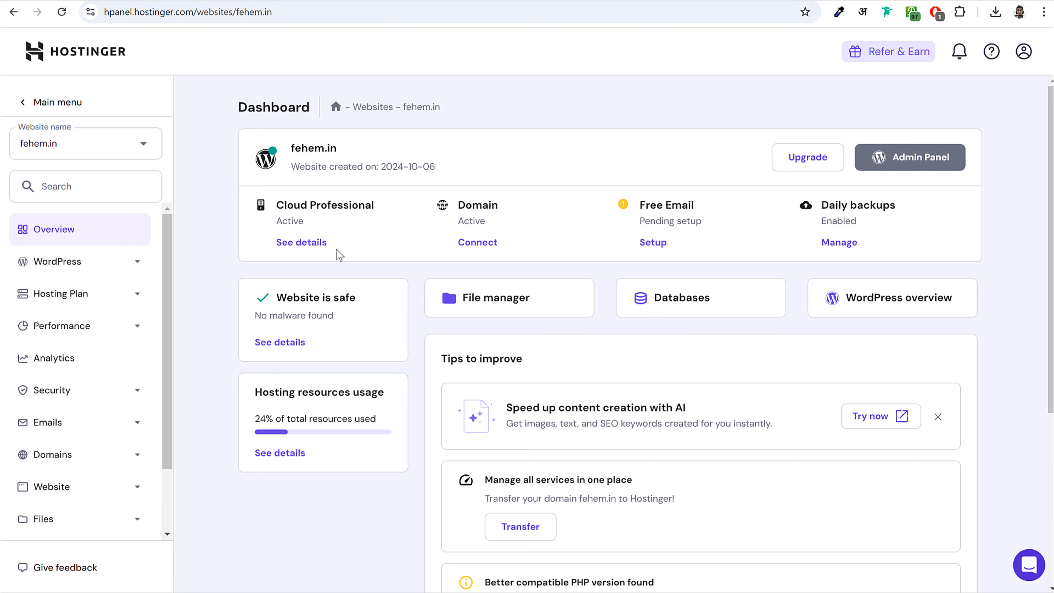
pyautogui.moveTo(336, 250); pyautogui.dragTo(281, 241)
pyautogui.click(283, 200)
pyautogui.moveTo(279, 203); pyautogui.dragTo(381, 214)
pyautogui.click(381, 213)
pyautogui.click(310, 245)
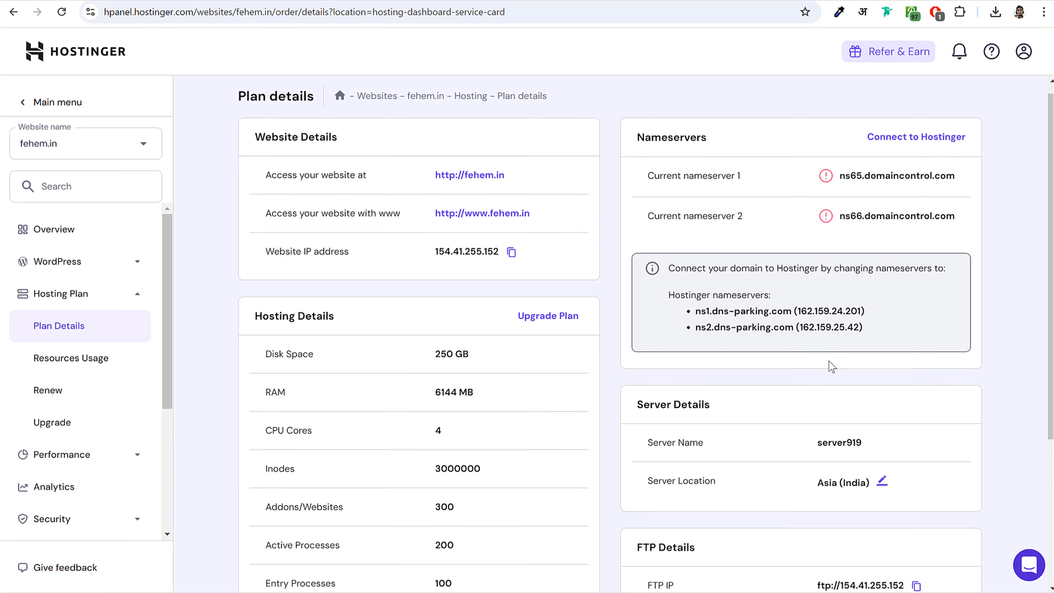
# - Copy the first Hostinger nameserver, ns1.dns-parking.com
pyautogui.scroll(-1, 832, 366)
pyautogui.moveTo(668, 239); pyautogui.dragTo(784, 246)
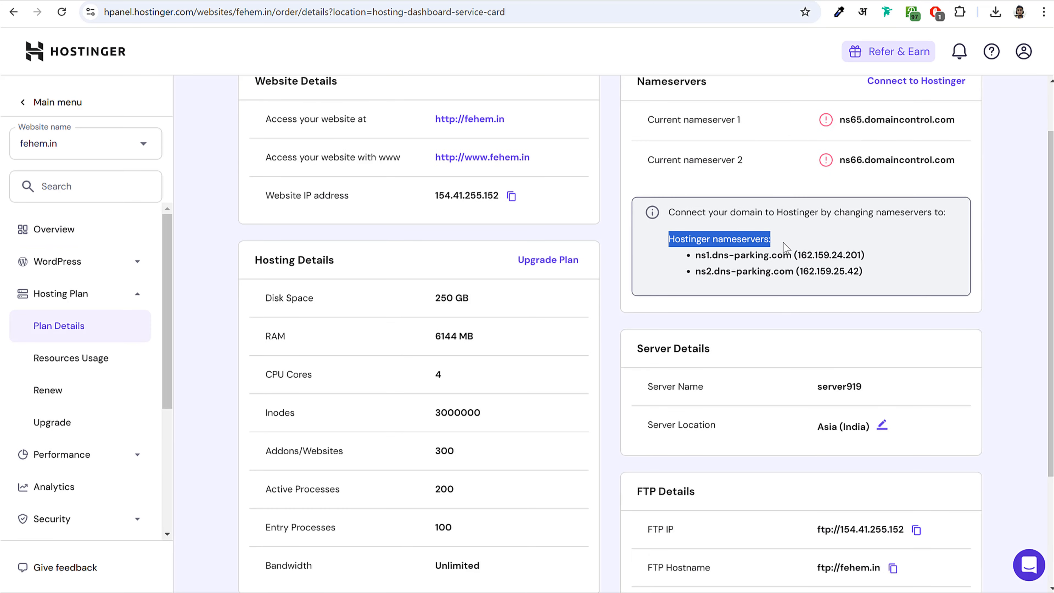
pyautogui.click(703, 259)
pyautogui.moveTo(697, 256); pyautogui.dragTo(788, 260)
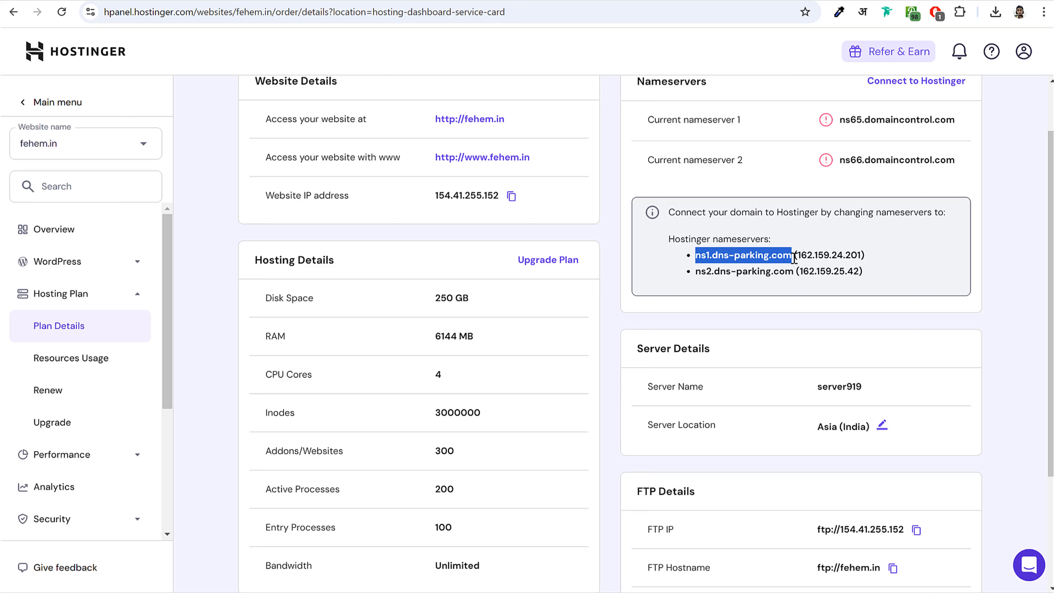
pyautogui.click(794, 259)
pyautogui.moveTo(696, 256); pyautogui.dragTo(794, 256)
pyautogui.hotkey('ctrl', 'c')
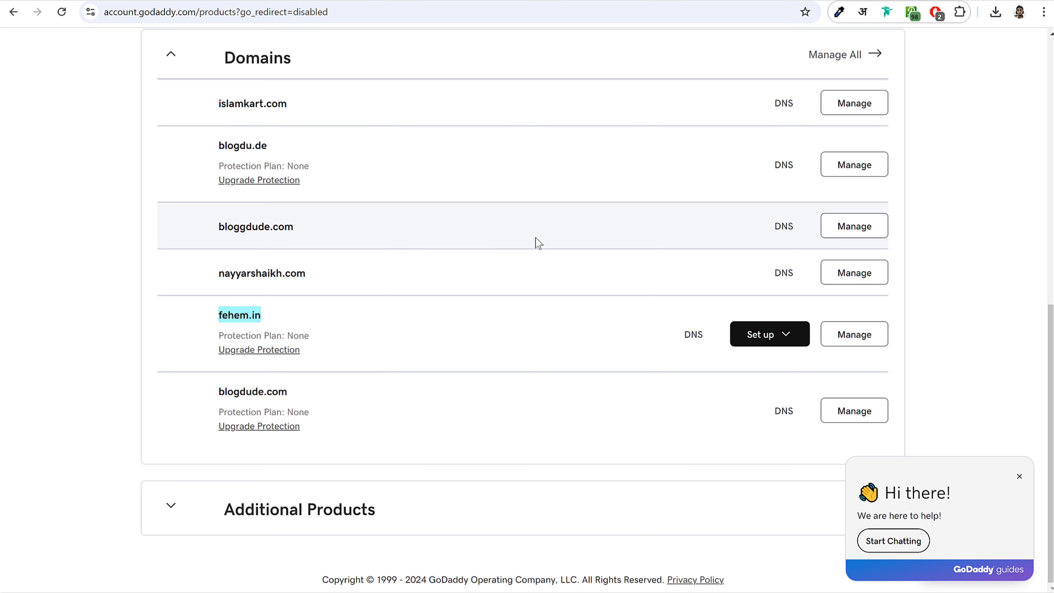
# - In GoDaddy's DNS for fehem.in, switch to custom nameservers and paste ns1.dns-parking.com
pyautogui.click(694, 336)
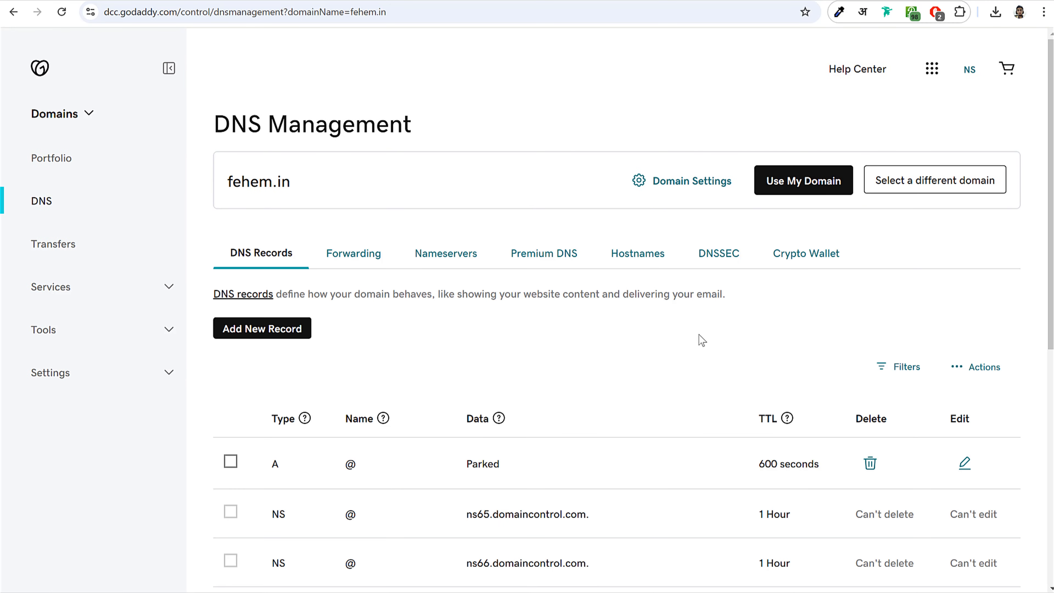
pyautogui.click(455, 254)
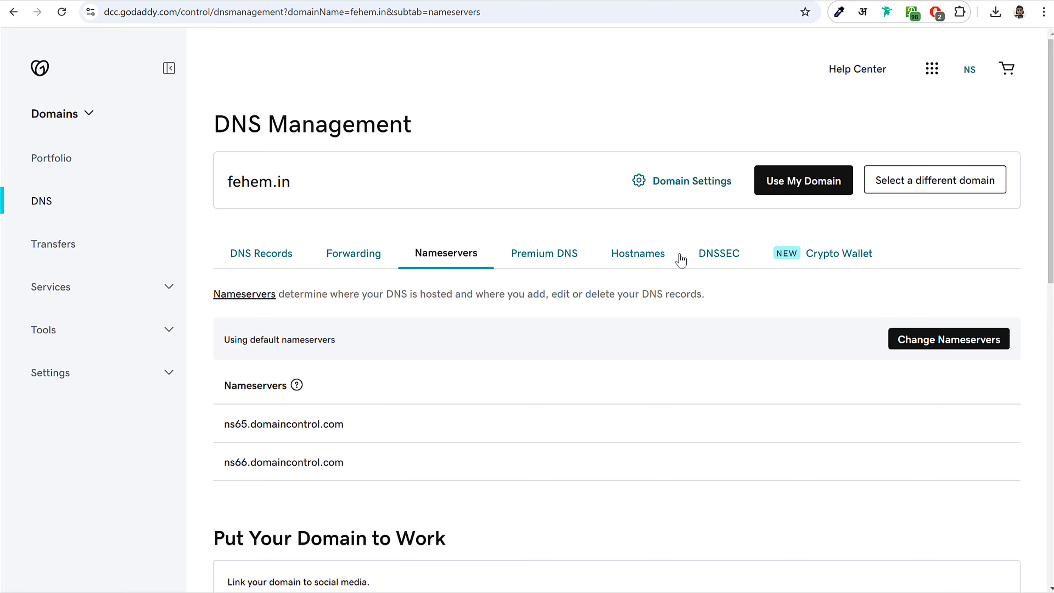
pyautogui.scroll(-3, 734, 301)
pyautogui.click(947, 220)
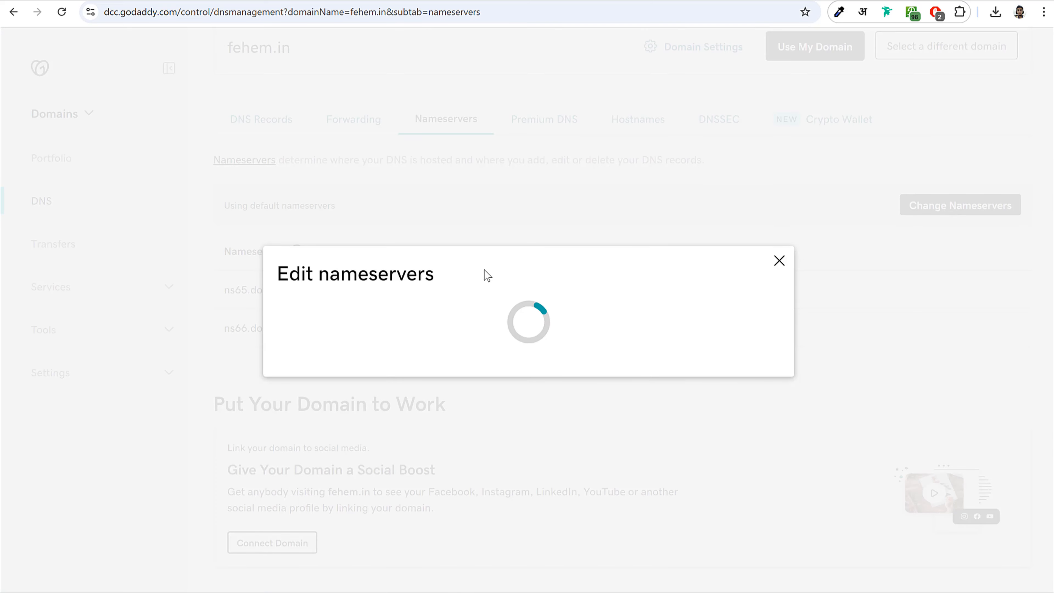
pyautogui.click(291, 357)
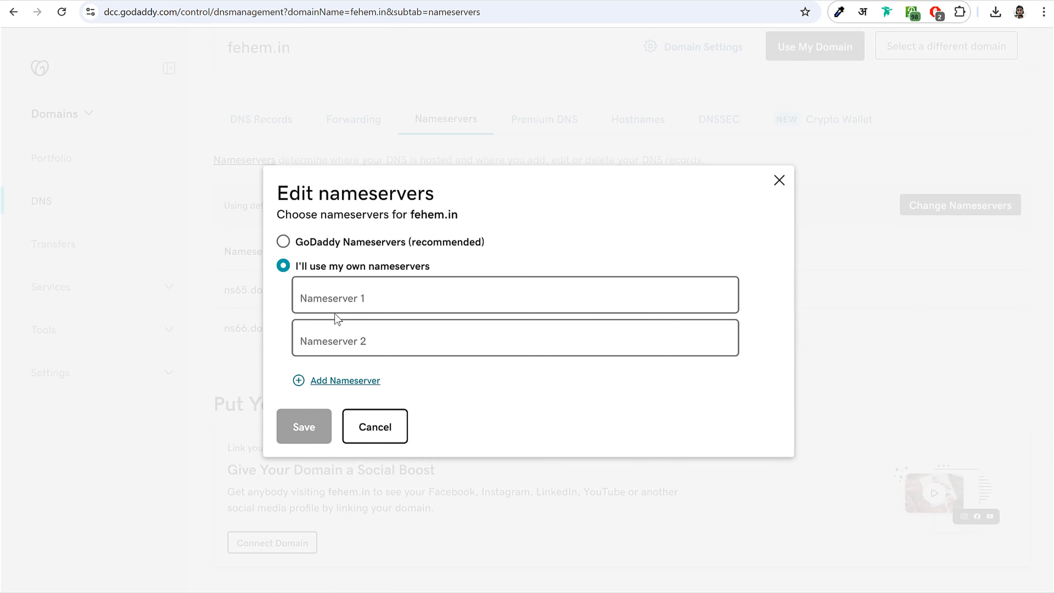
pyautogui.moveTo(434, 266); pyautogui.dragTo(297, 272)
pyautogui.click(340, 297)
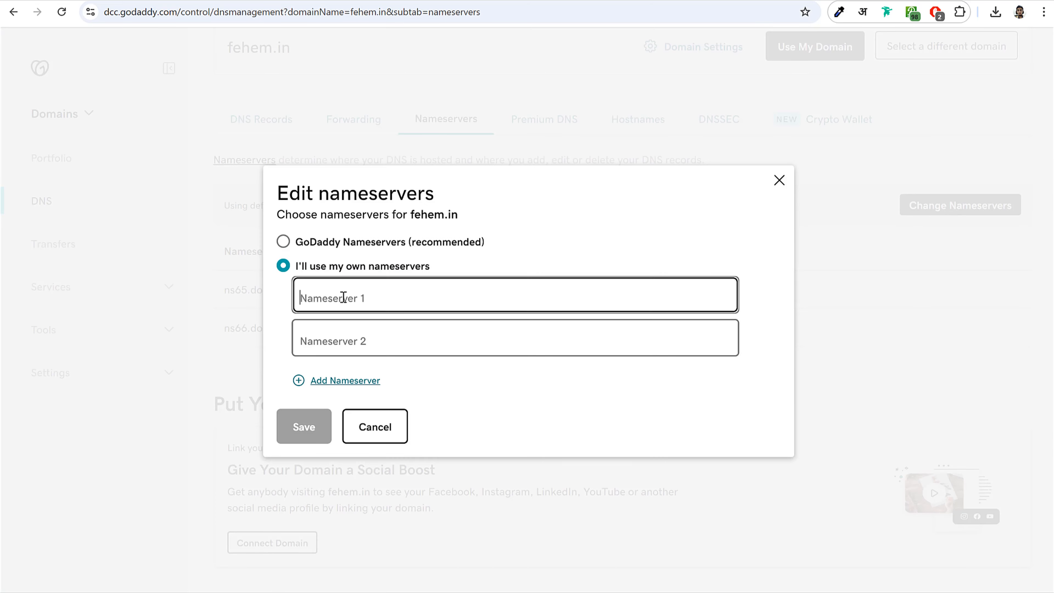
pyautogui.hotkey('ctrl', 'v')
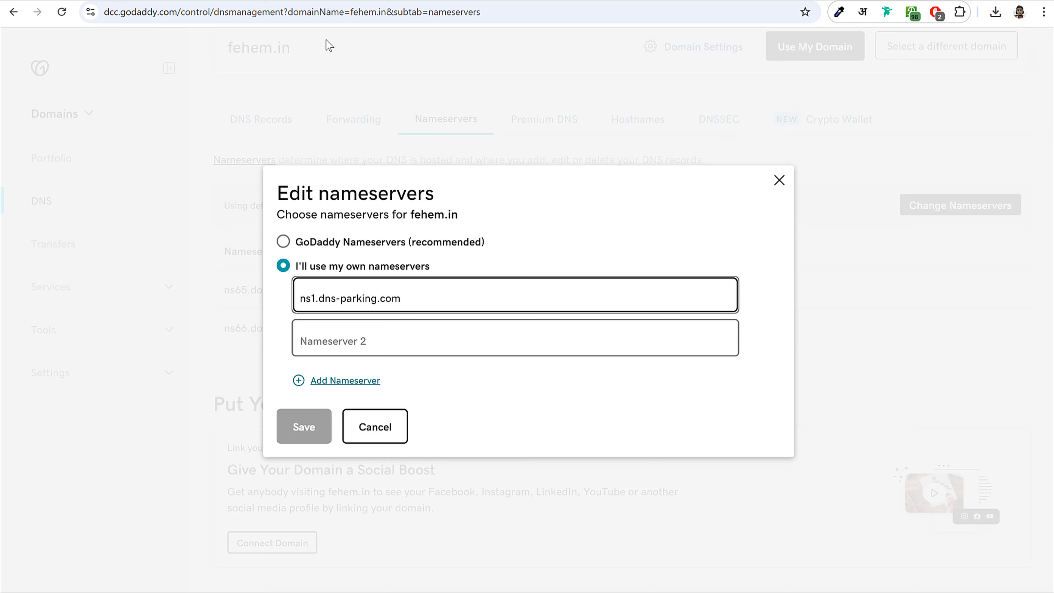
# - Copy ns2.dns-parking.com from Hostinger, paste it as the second nameserver, and save
pyautogui.click(253, 0)
pyautogui.click(765, 294)
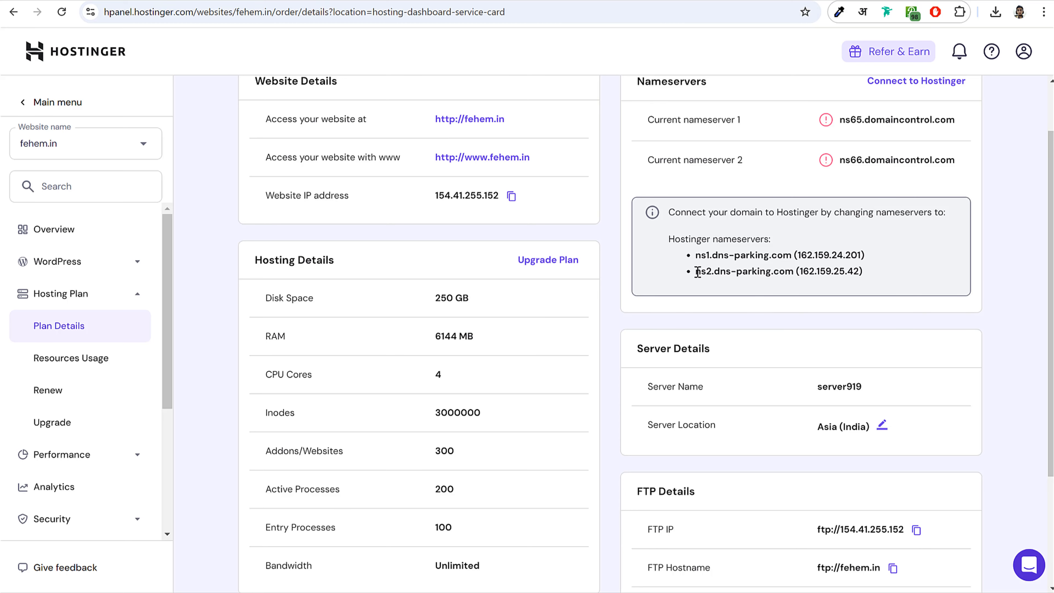
pyautogui.moveTo(698, 273); pyautogui.dragTo(793, 273)
pyautogui.hotkey('ctrl', 'c')
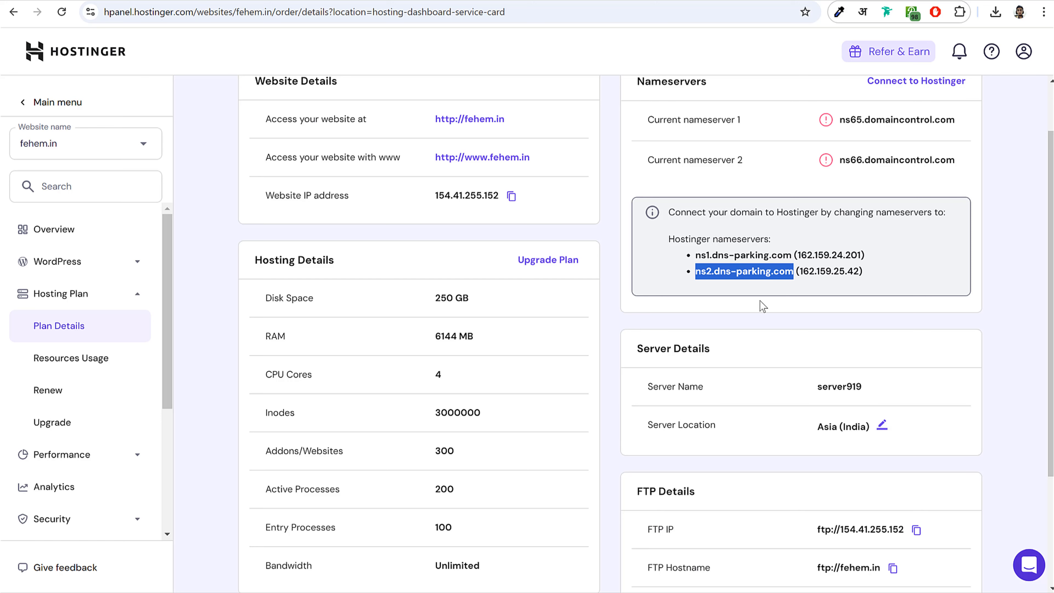
pyautogui.click(389, 3)
pyautogui.click(367, 340)
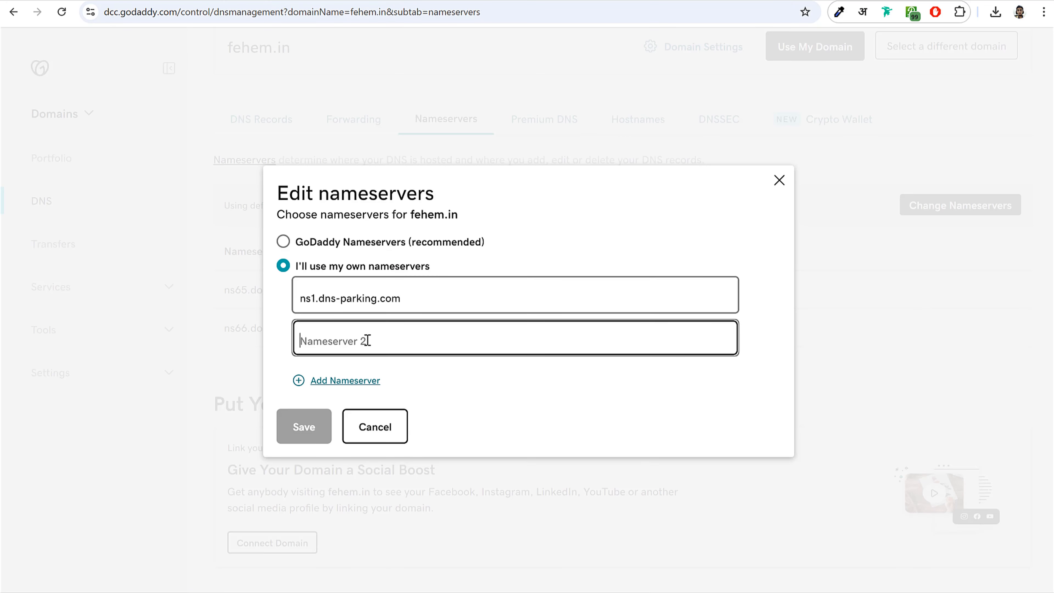
pyautogui.hotkey('ctrl', 'v')
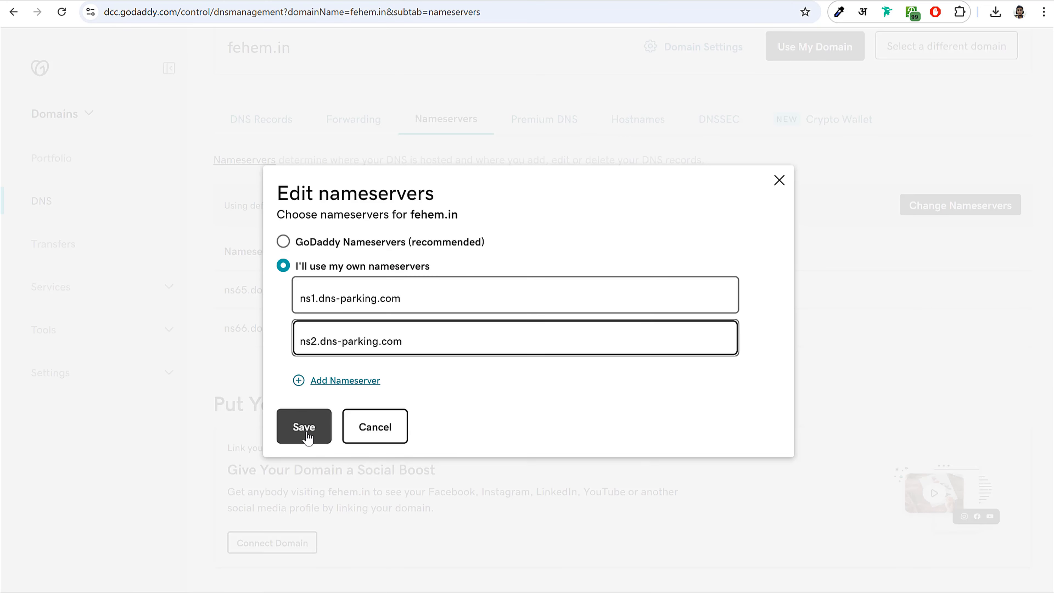
pyautogui.click(245, 2)
# - View the live blog's home page, collapse its bottom ad, then return to the WordPress dashboard
pyautogui.scroll(2, 963, 168)
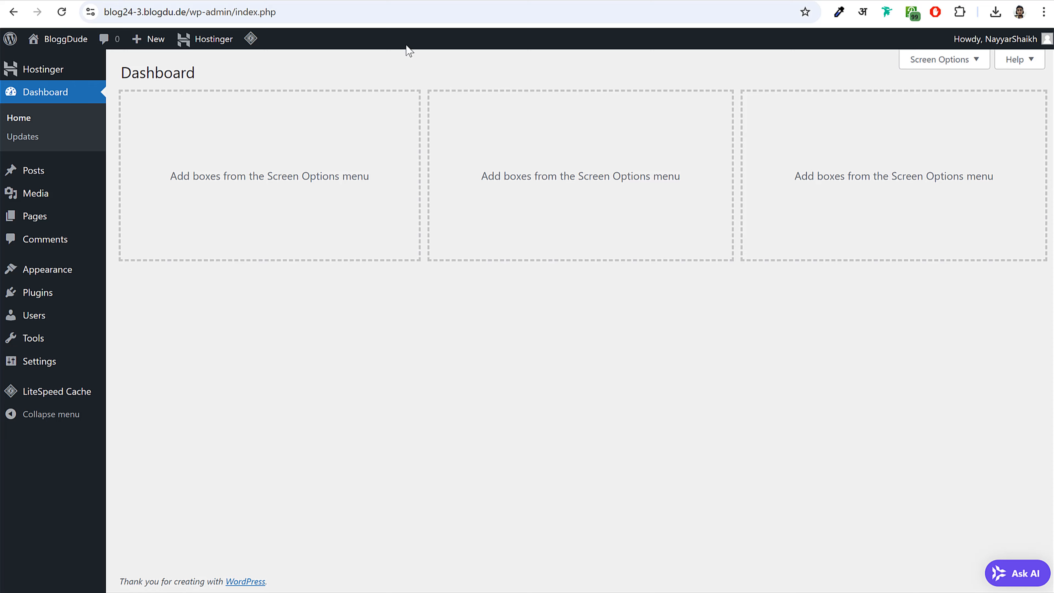
pyautogui.click(102, 1)
pyautogui.click(107, 86)
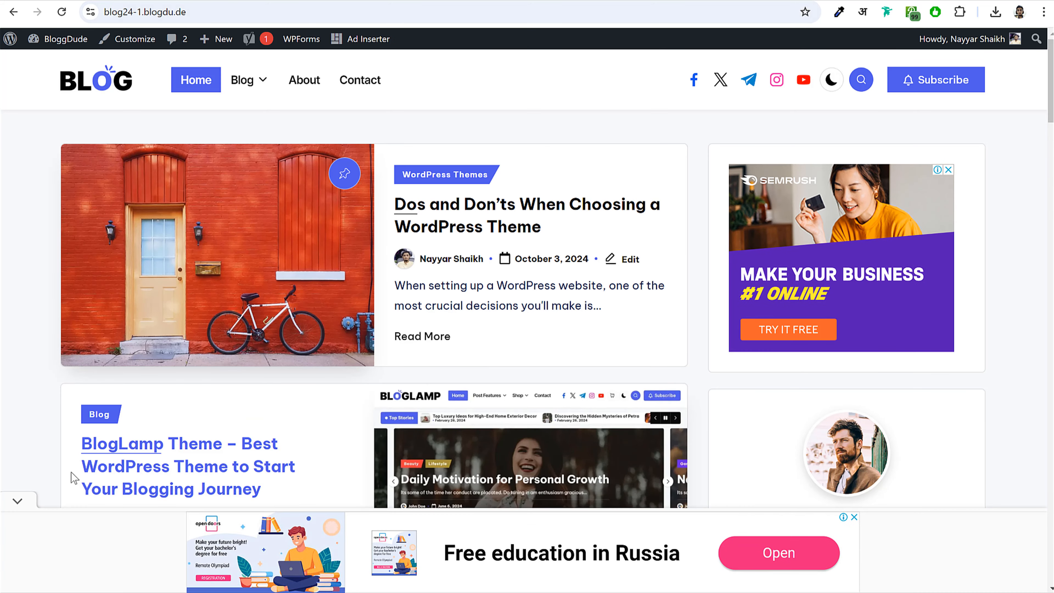
pyautogui.click(17, 503)
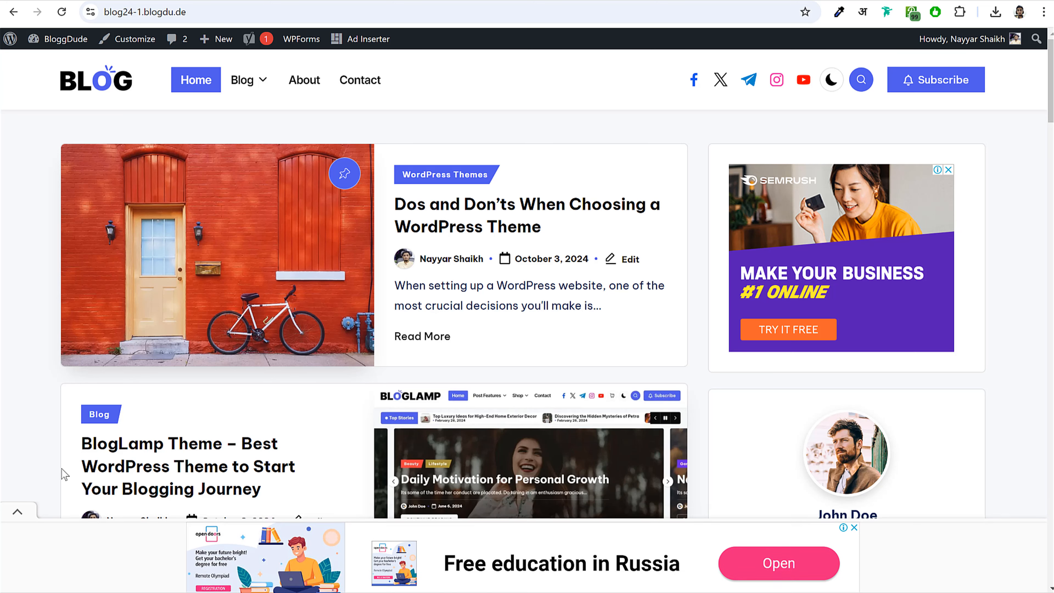
pyautogui.click(295, 1)
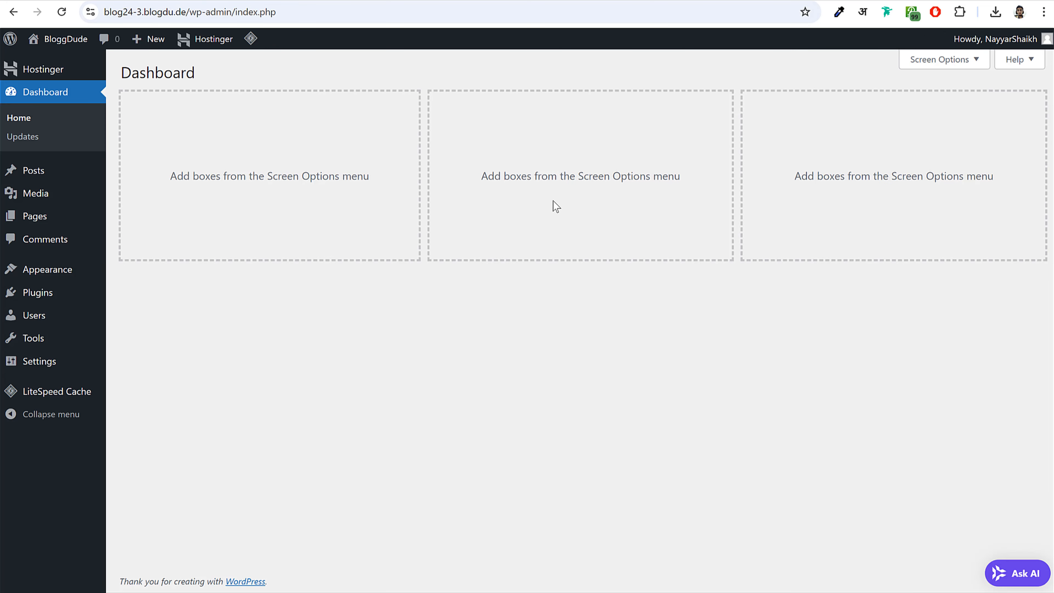
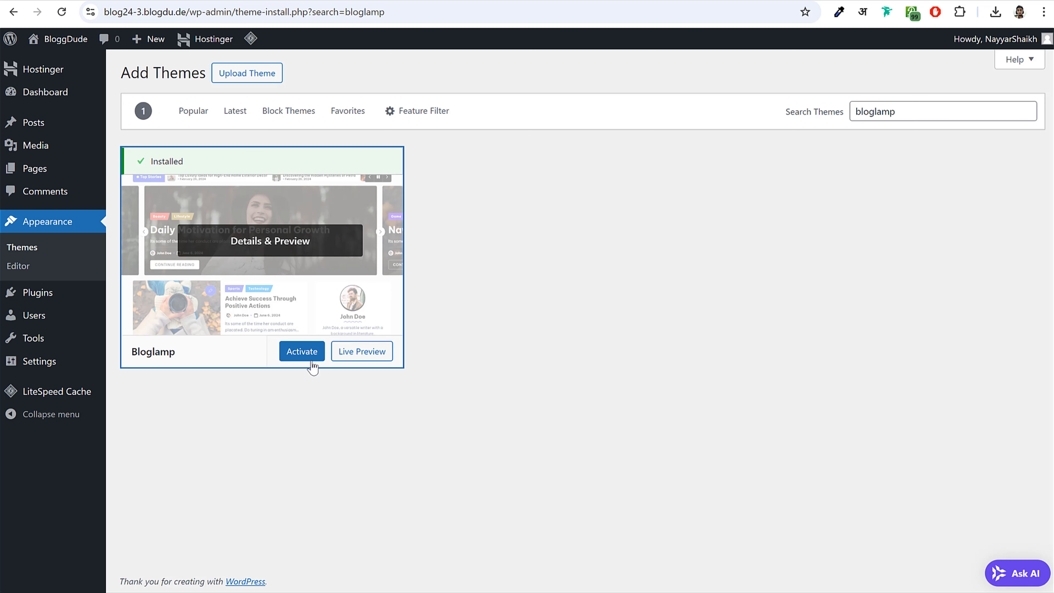
# - Activate Bloglamp, then install and activate the Hester Core plugin it recommends
pyautogui.click(307, 359)
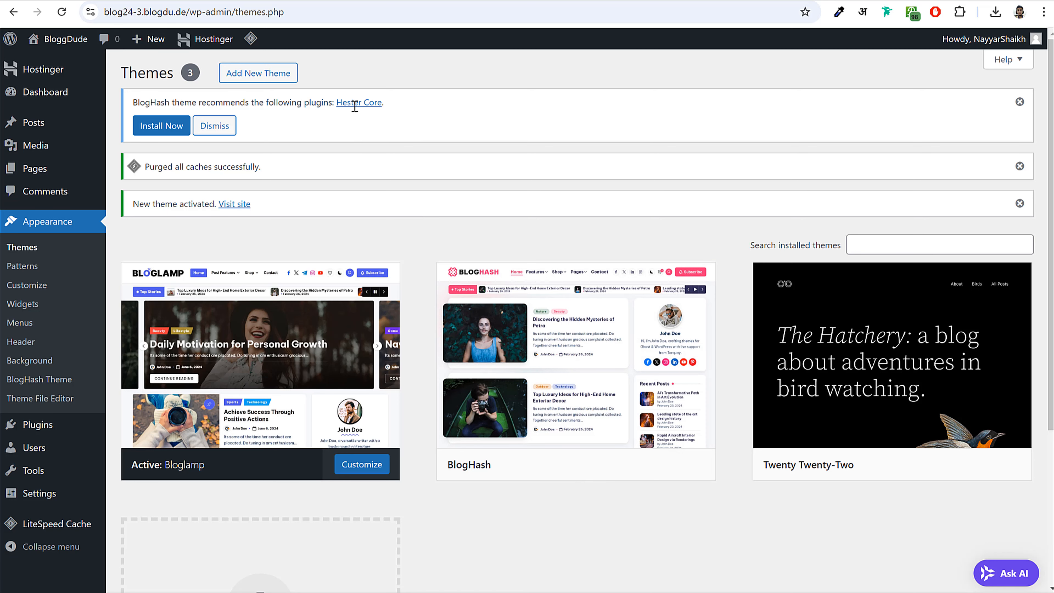
pyautogui.moveTo(384, 104); pyautogui.dragTo(340, 107)
pyautogui.click(163, 132)
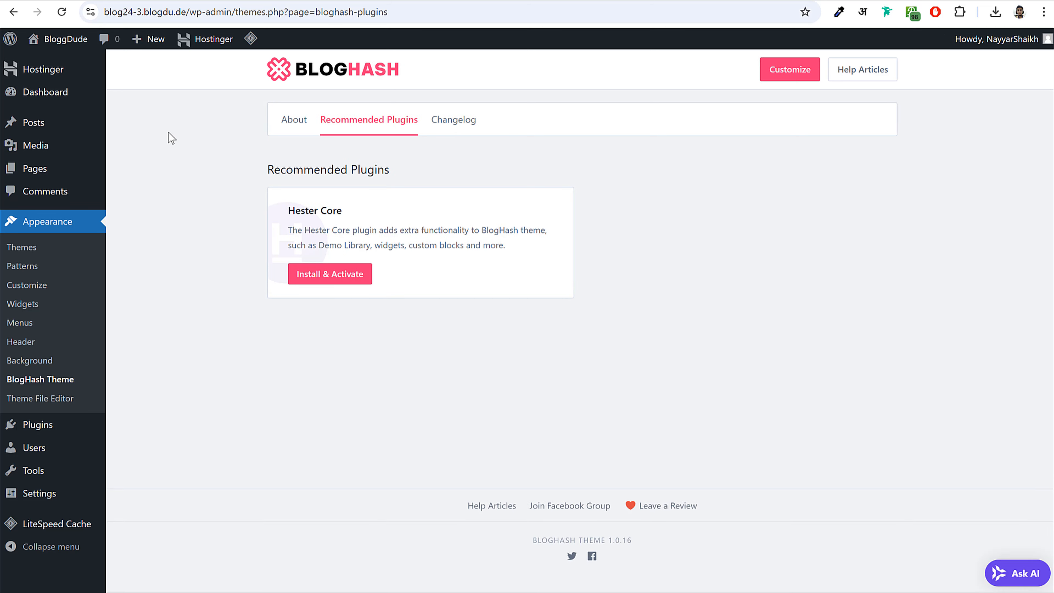
pyautogui.click(335, 279)
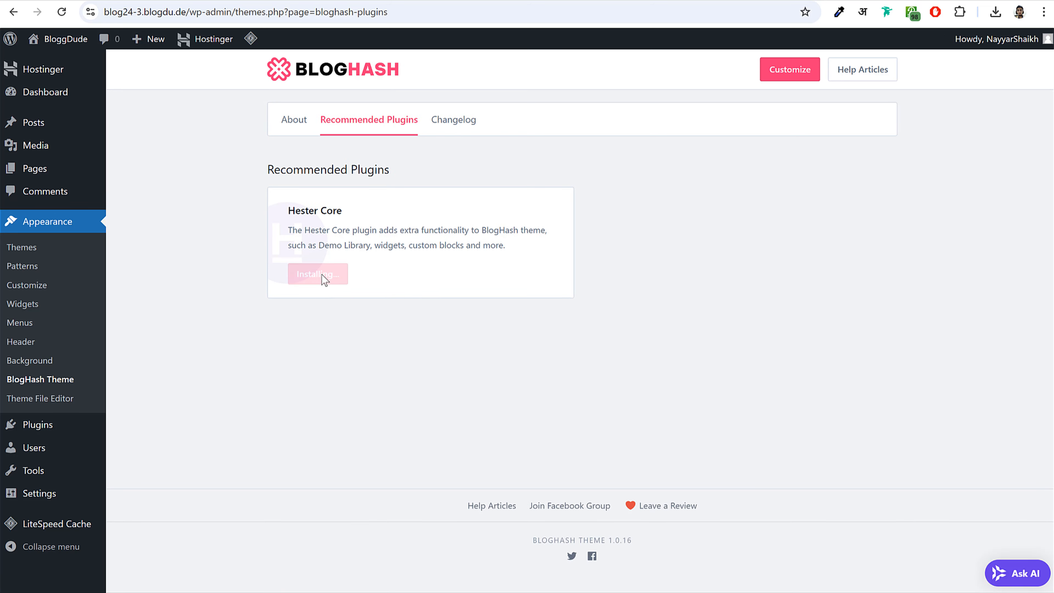
pyautogui.moveTo(289, 211); pyautogui.dragTo(341, 211)
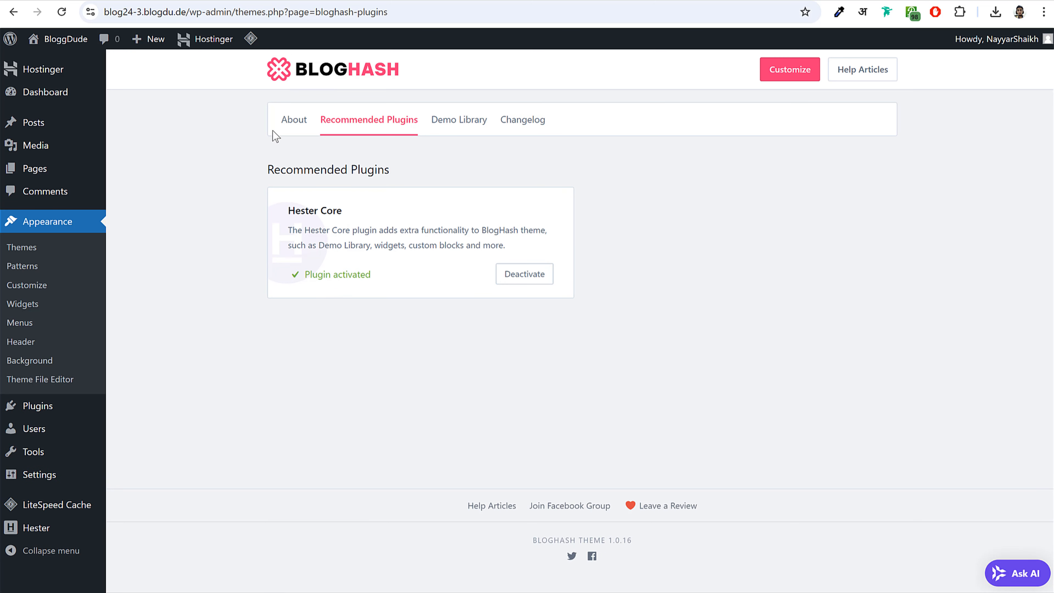
pyautogui.moveTo(306, 274); pyautogui.dragTo(387, 281)
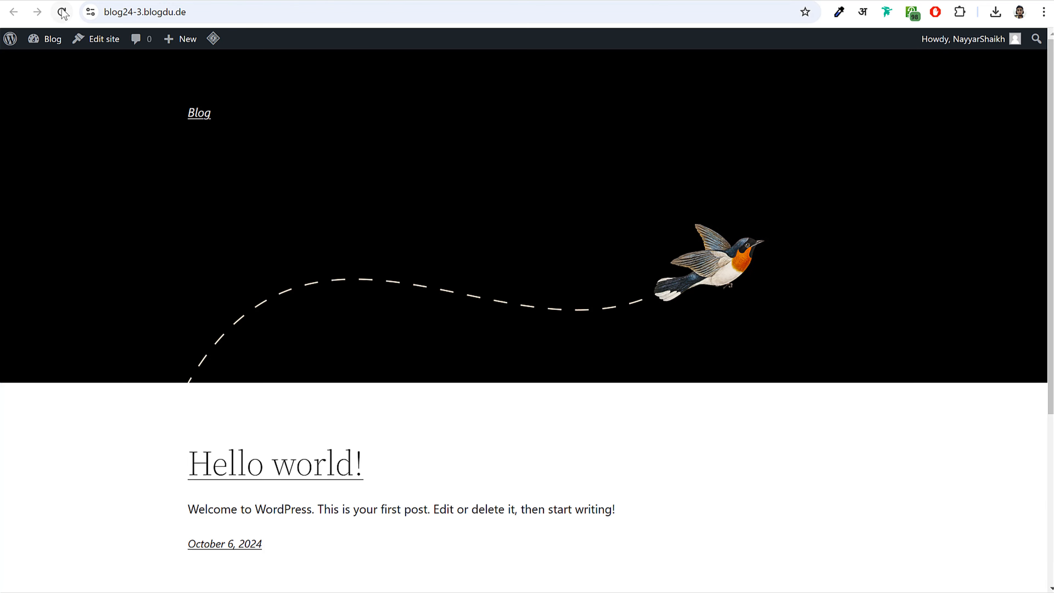
# - Reload the site in Bloglamp, scroll its home page, toggle dark mode on and off, then return to admin
pyautogui.click(62, 13)
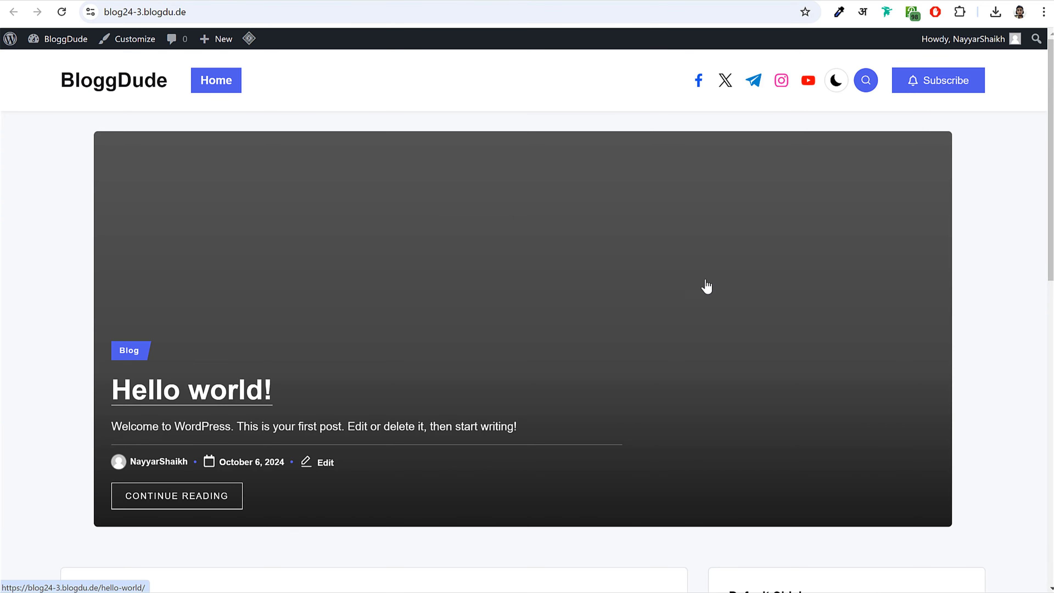
pyautogui.scroll(-10, 964, 250)
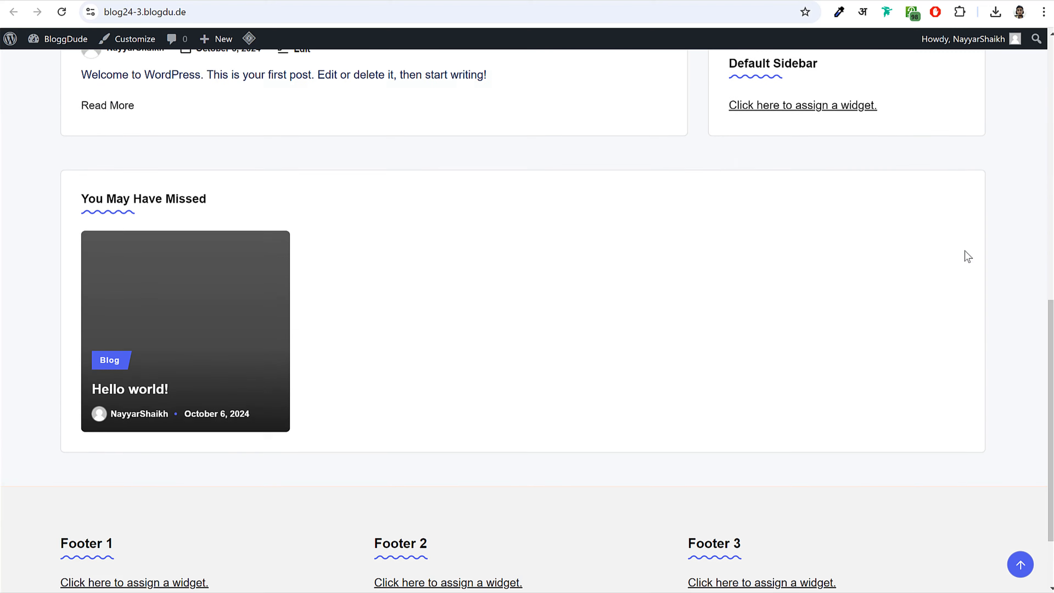
pyautogui.scroll(10, 965, 251)
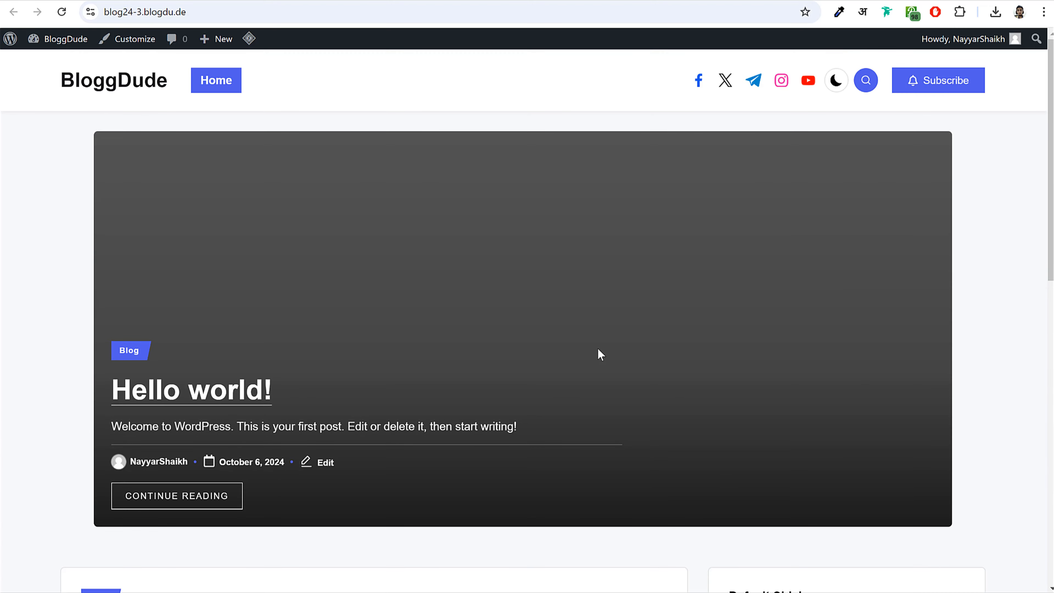
pyautogui.scroll(-11, 597, 348)
pyautogui.scroll(7, 406, 362)
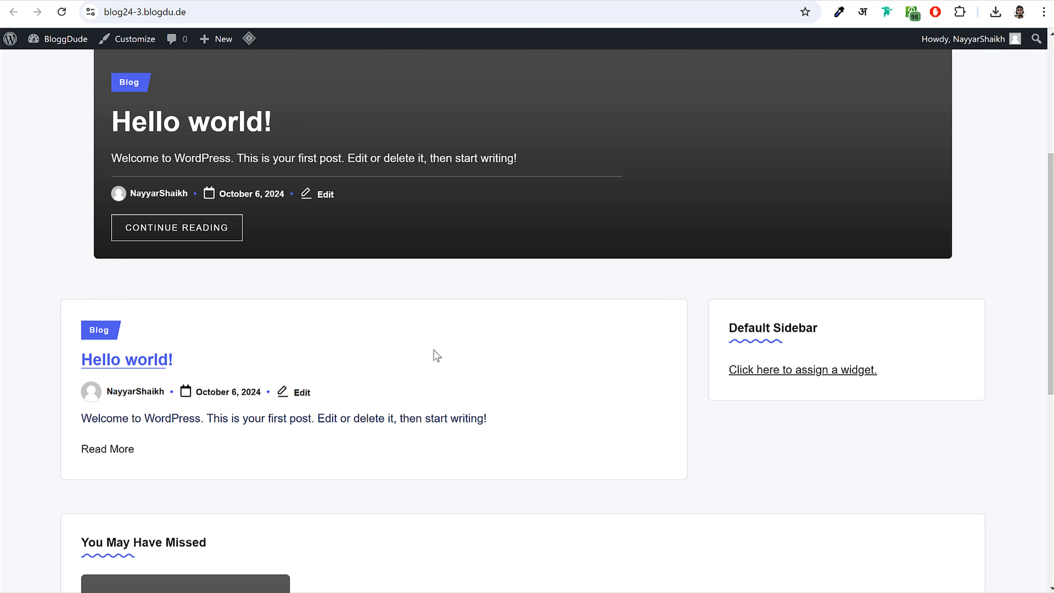
pyautogui.scroll(5, 433, 351)
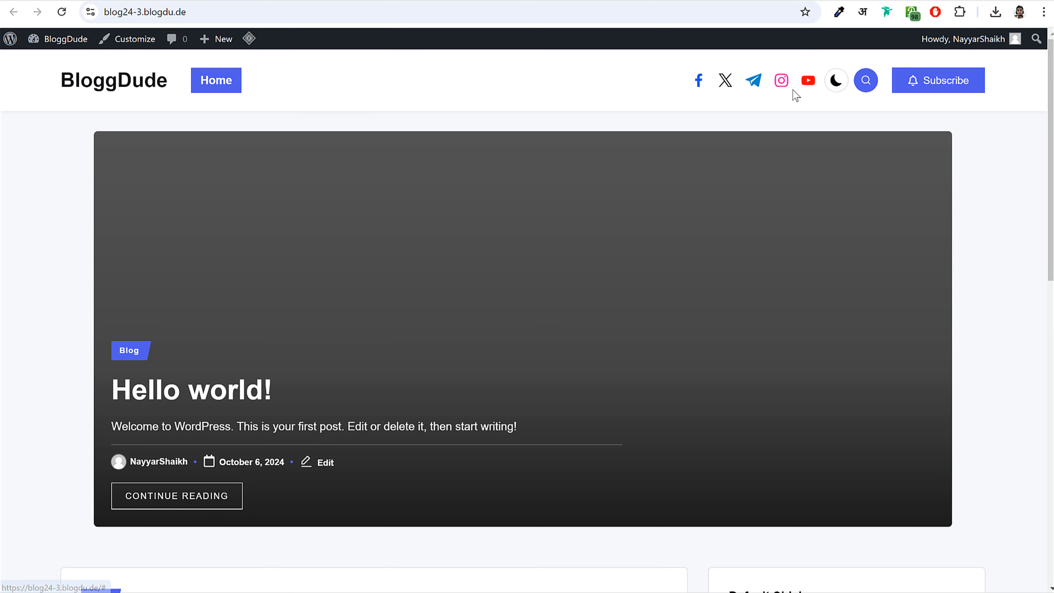
pyautogui.click(835, 83)
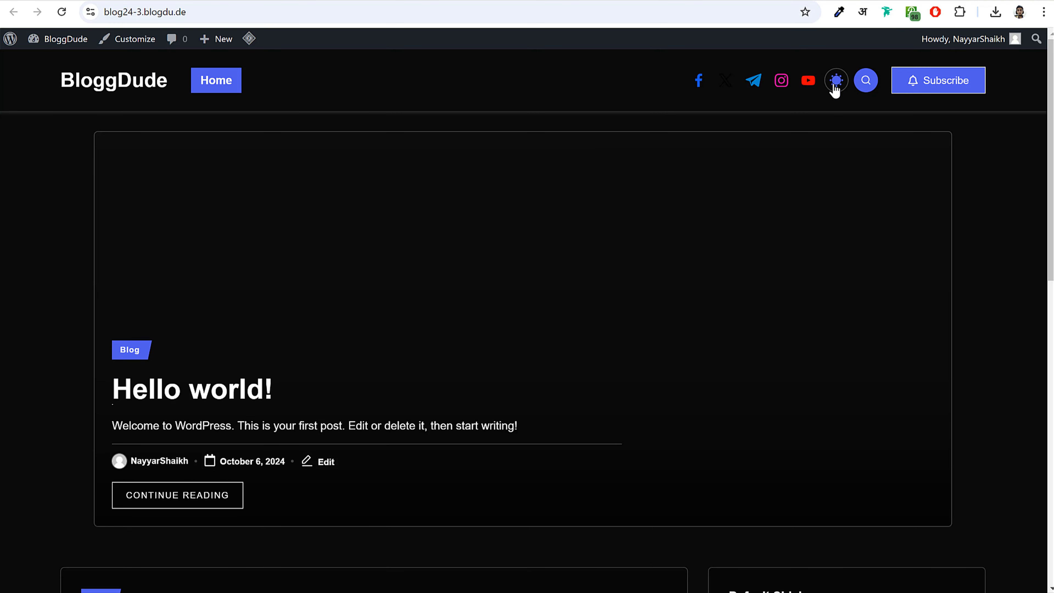
pyautogui.click(835, 88)
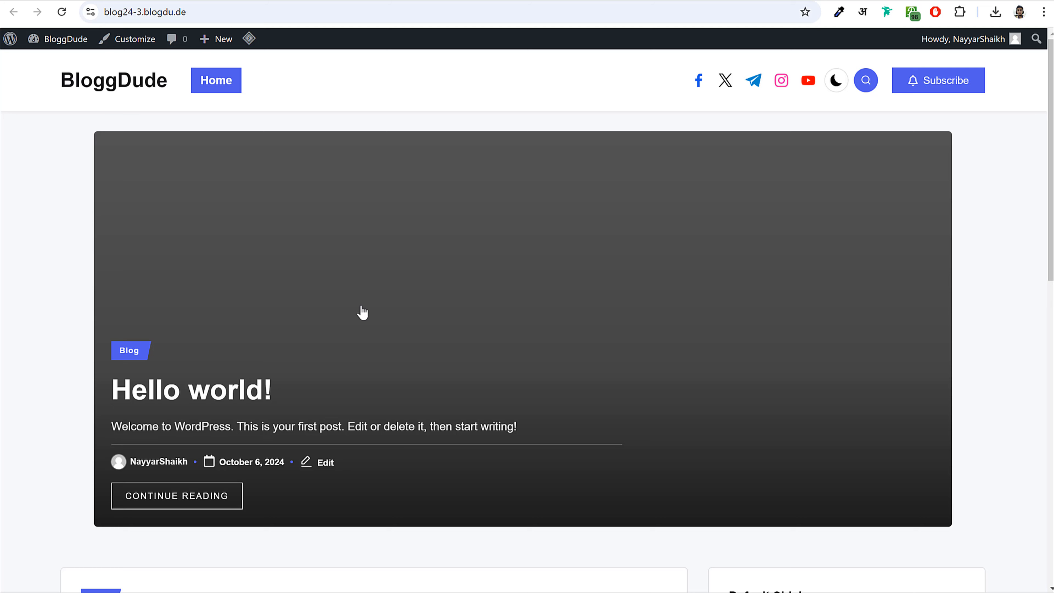
pyautogui.click(244, 1)
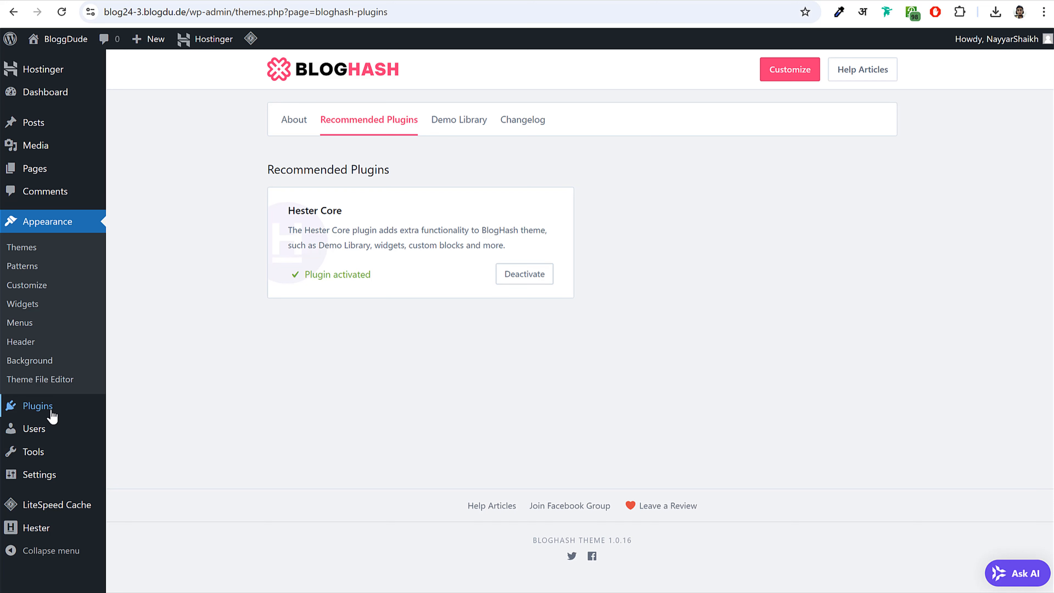
# - Search the Add Plugins directory for 'seo'
pyautogui.click(42, 408)
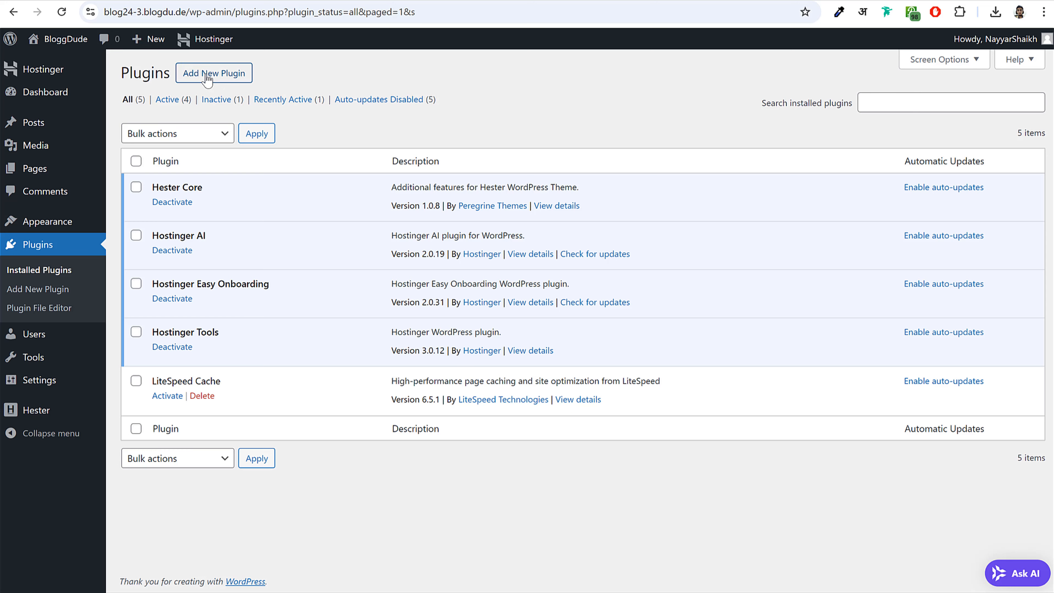
pyautogui.click(216, 74)
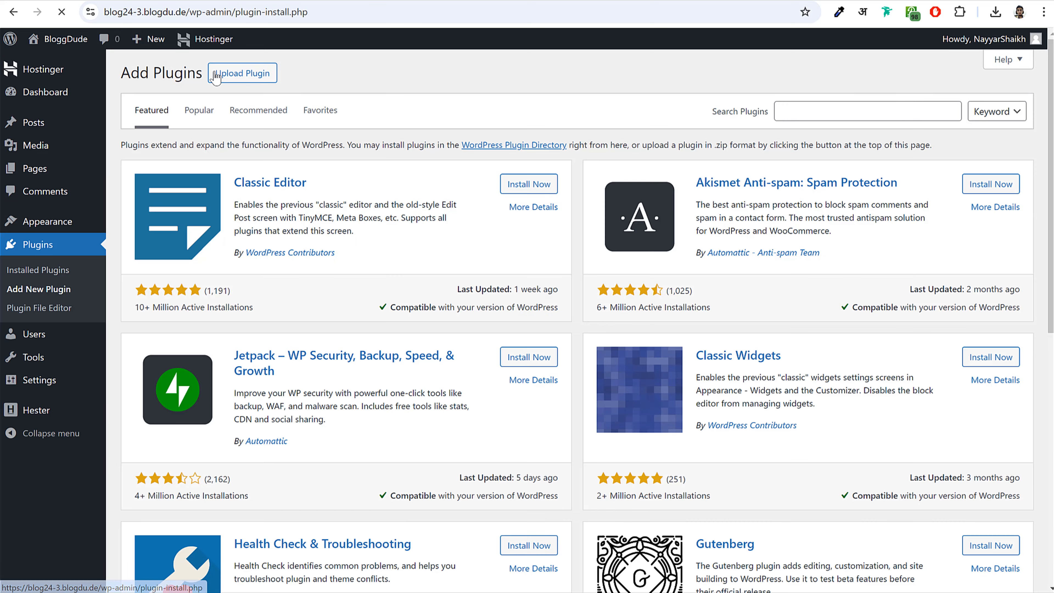
pyautogui.click(817, 113)
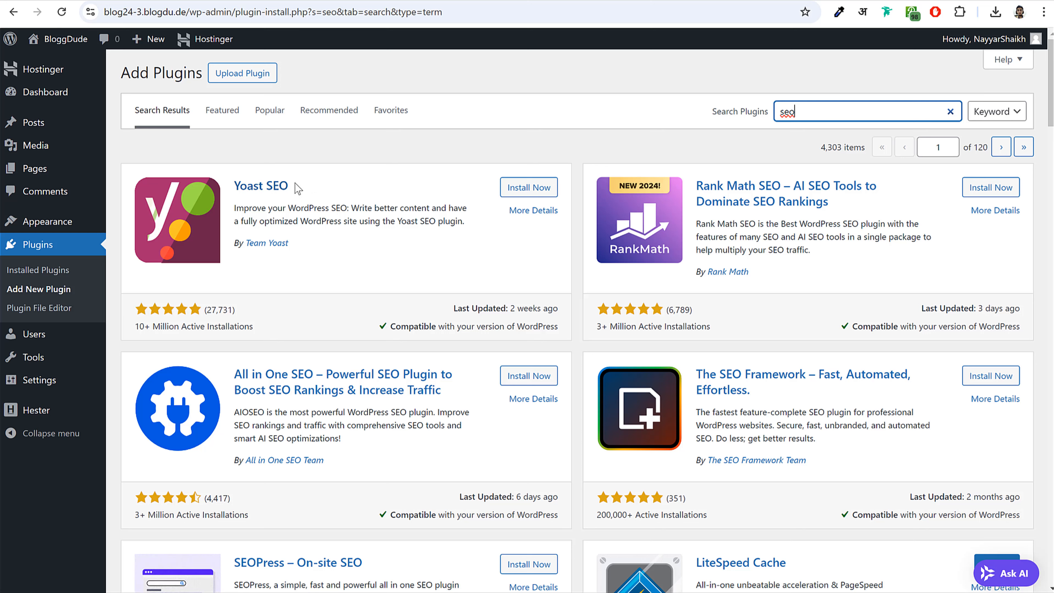
# - Compare Yoast SEO (10+ million installs) with Rank Math SEO, then install Yoast SEO
pyautogui.tripleClick(258, 186)
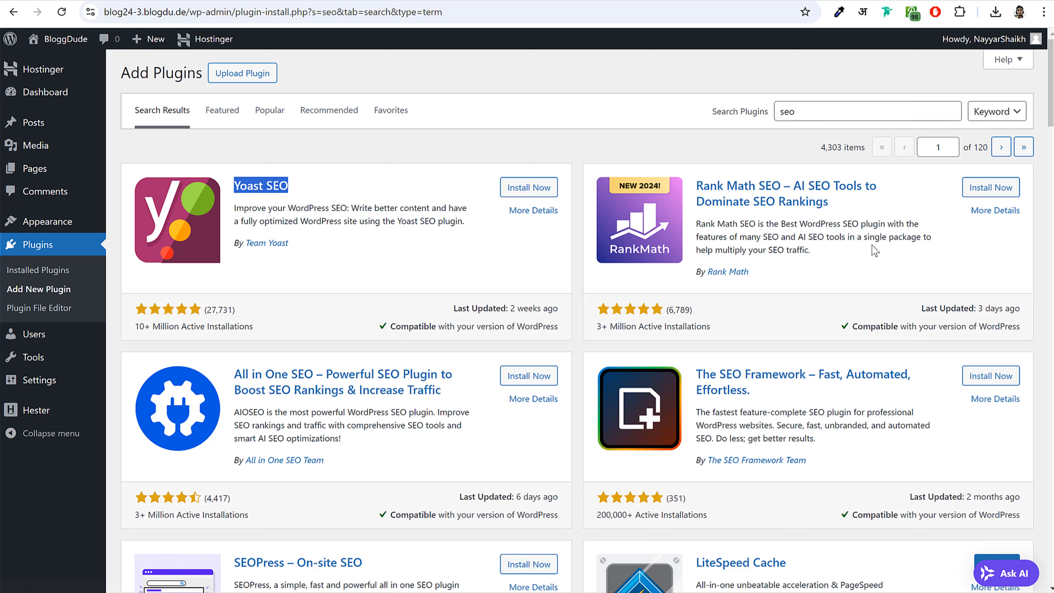
pyautogui.click(858, 228)
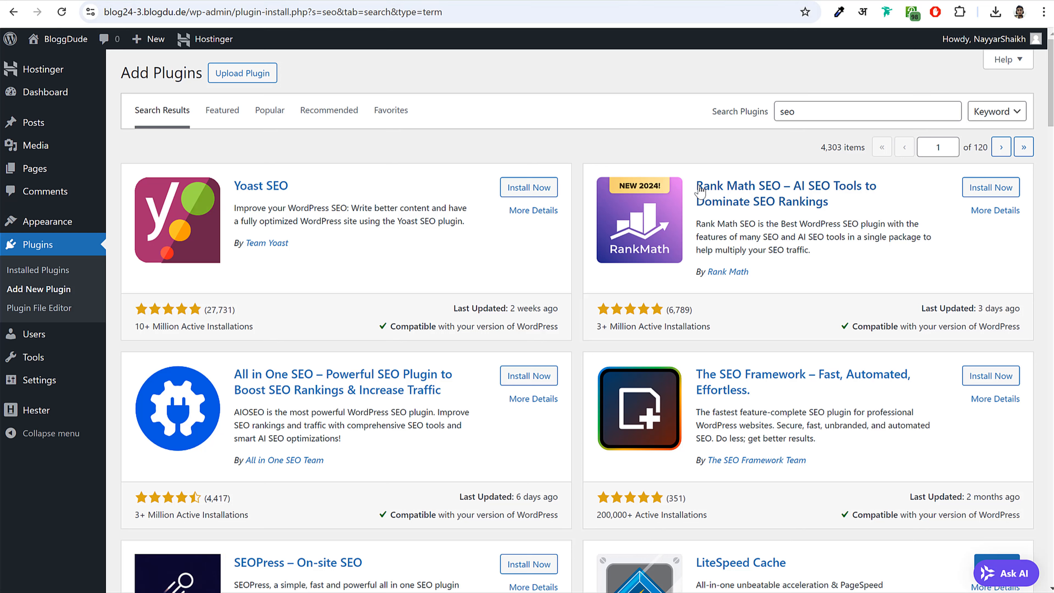
pyautogui.moveTo(696, 182); pyautogui.dragTo(781, 186)
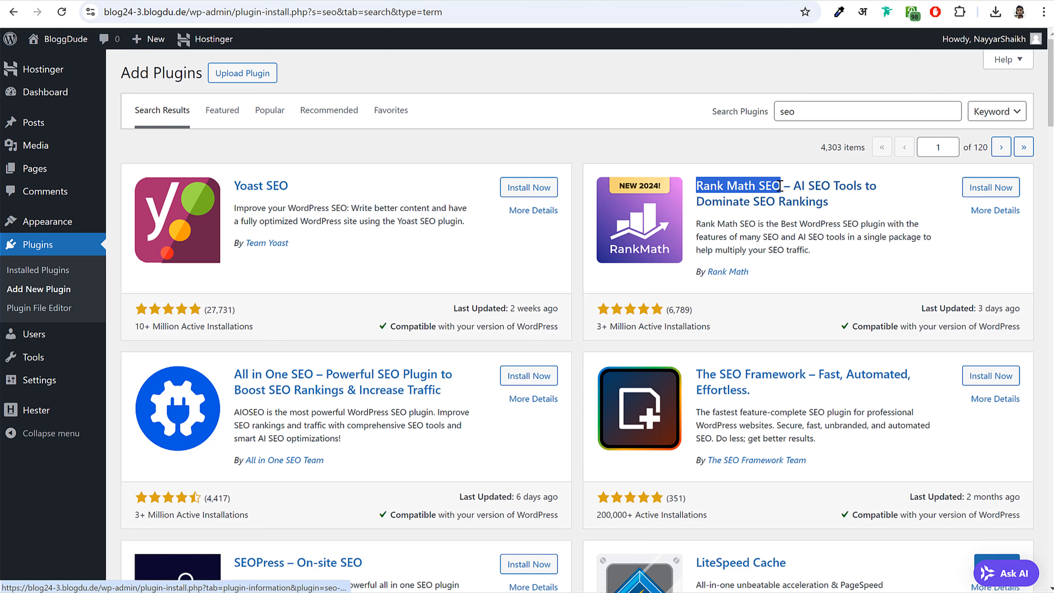
pyautogui.click(903, 216)
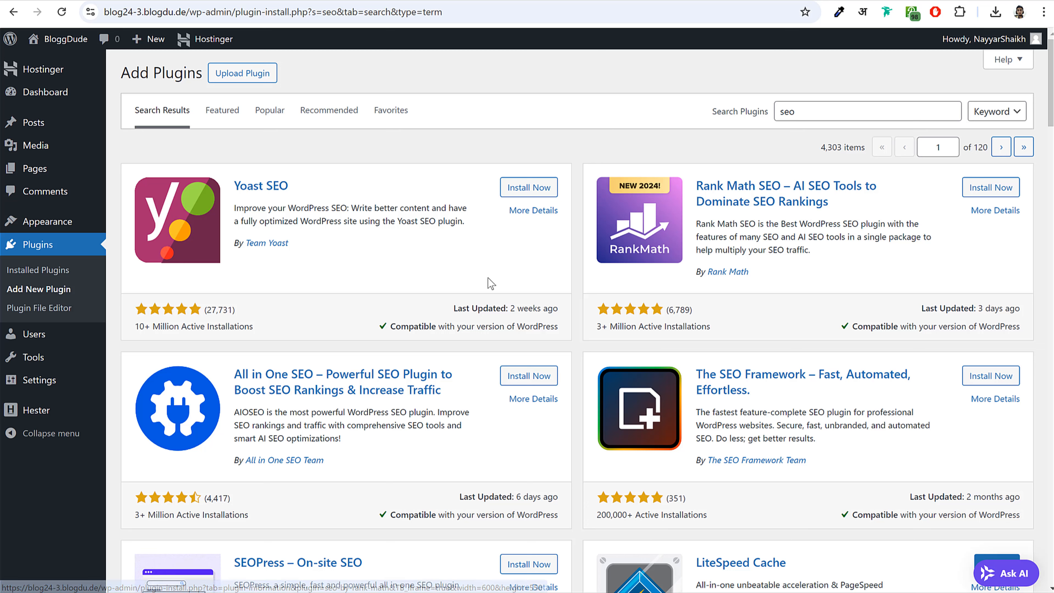
pyautogui.moveTo(144, 327); pyautogui.dragTo(248, 328)
pyautogui.click(248, 328)
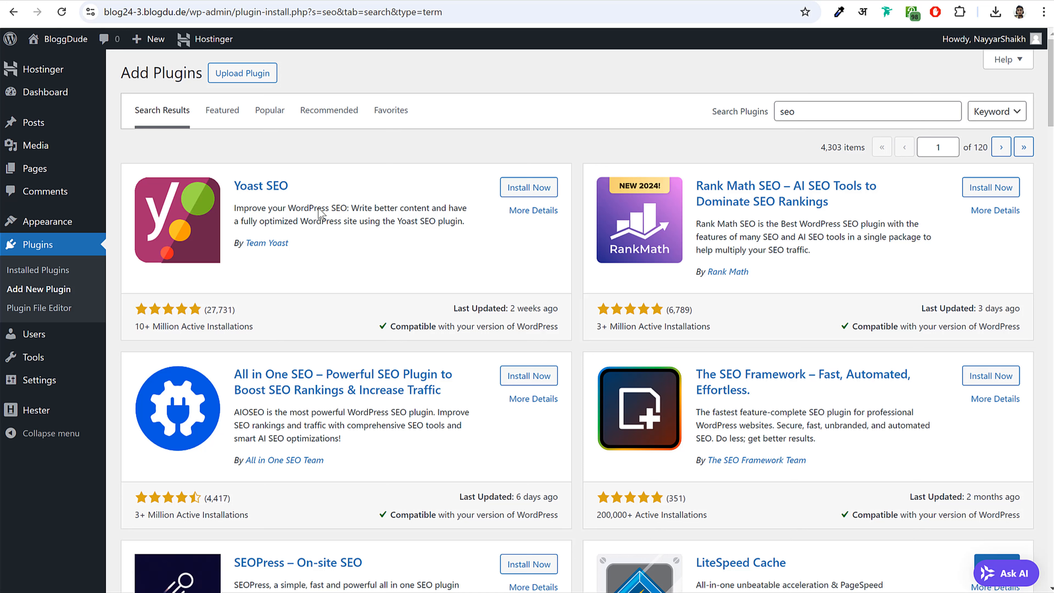
pyautogui.tripleClick(289, 193)
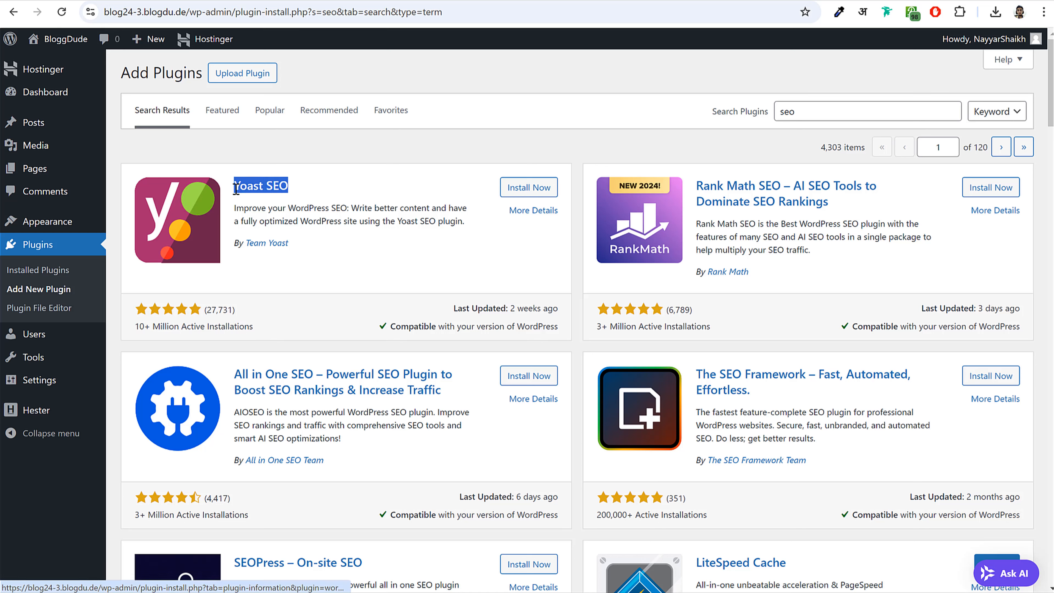
pyautogui.click(517, 188)
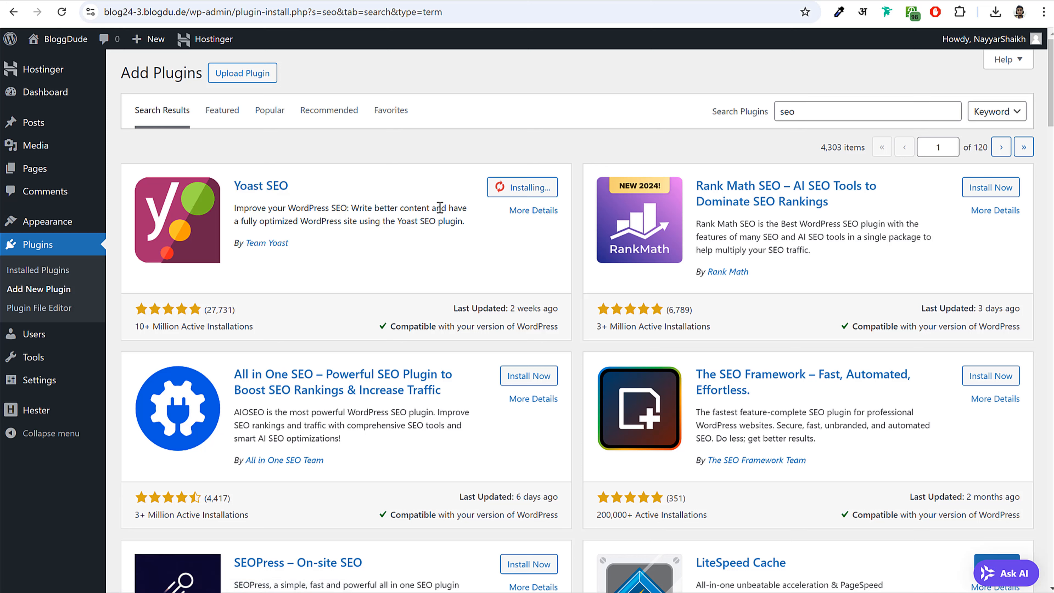
# - Activate the Yoast SEO plugin and review its search engines welcome heading
pyautogui.click(536, 191)
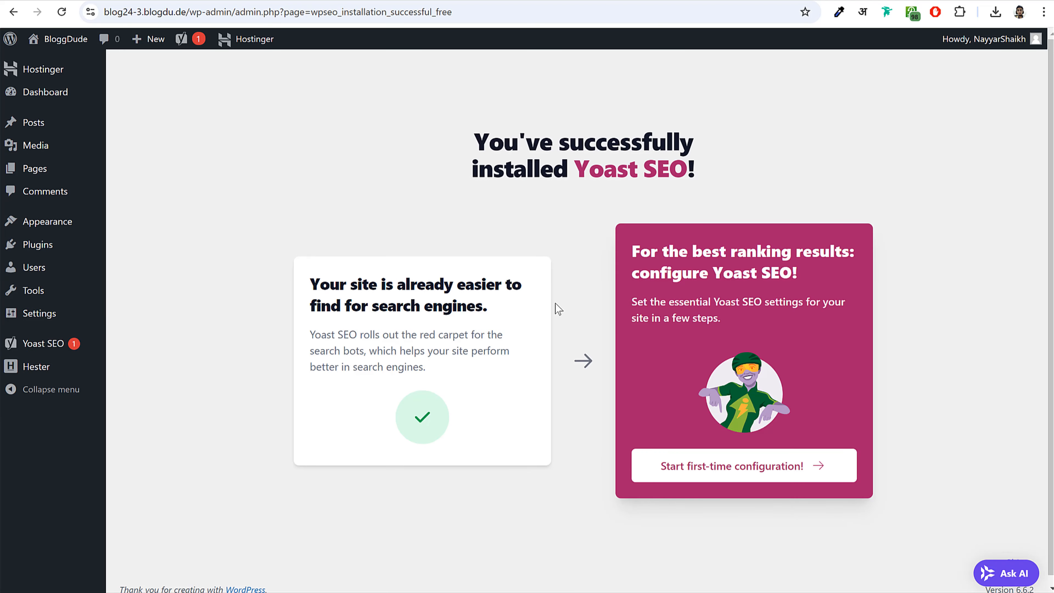
pyautogui.moveTo(312, 288); pyautogui.dragTo(504, 310)
pyautogui.click(455, 314)
pyautogui.moveTo(312, 289); pyautogui.dragTo(501, 308)
pyautogui.click(503, 309)
# - Start Yoast's first-time configuration, dismiss the Yoast AI offer, and run SEO data optimization
pyautogui.click(740, 476)
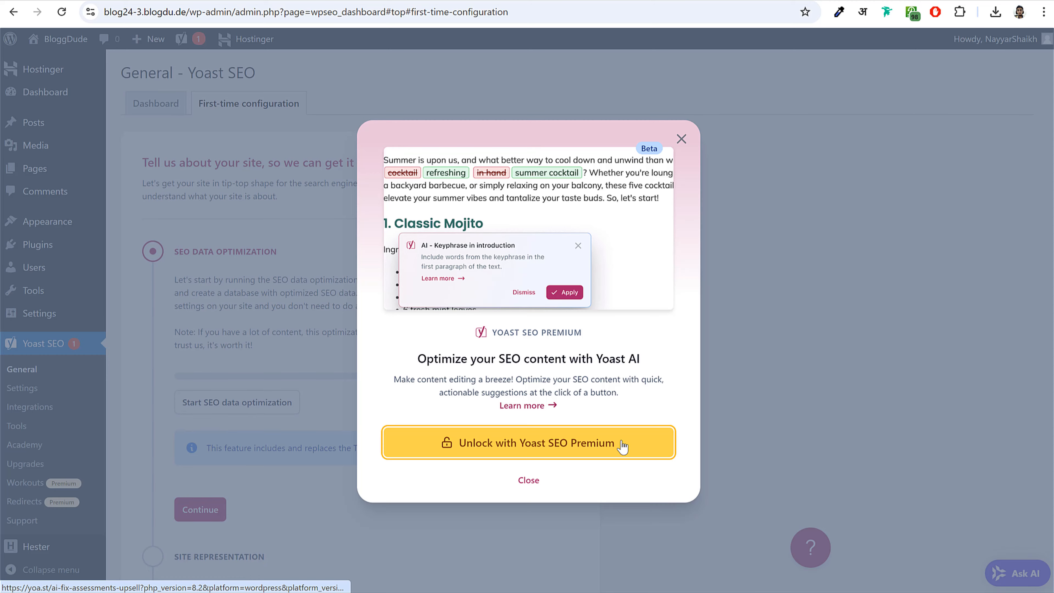
pyautogui.click(529, 480)
pyautogui.scroll(-3, 304, 361)
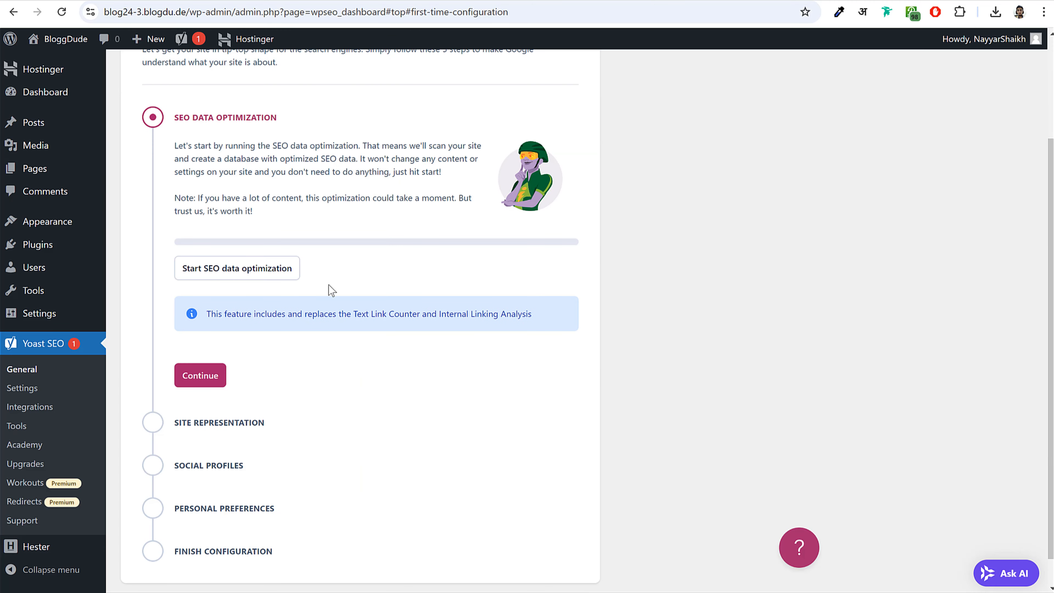
pyautogui.moveTo(178, 115); pyautogui.dragTo(310, 112)
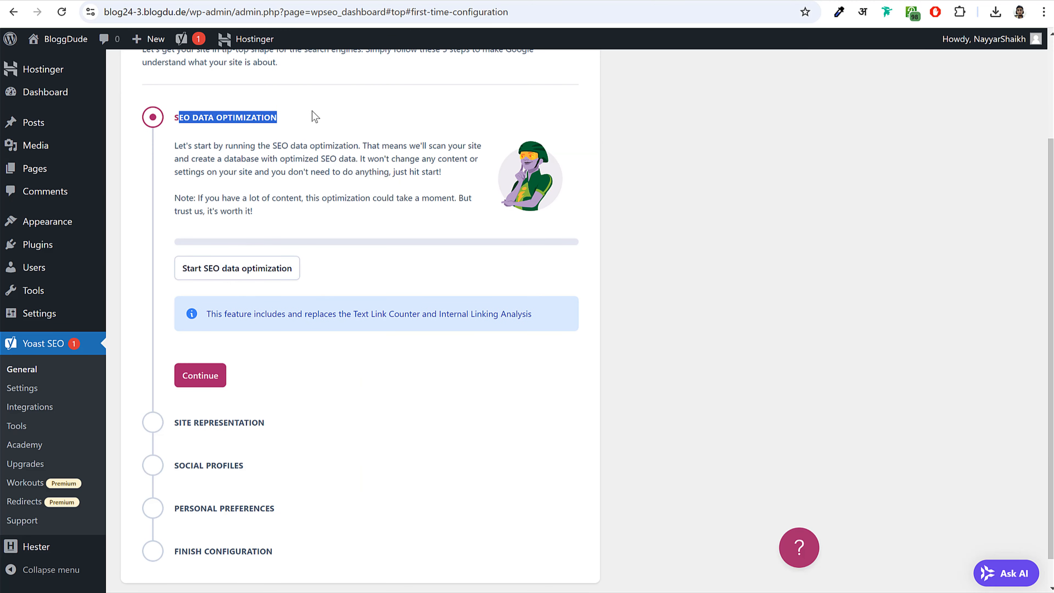
pyautogui.click(311, 113)
pyautogui.click(272, 272)
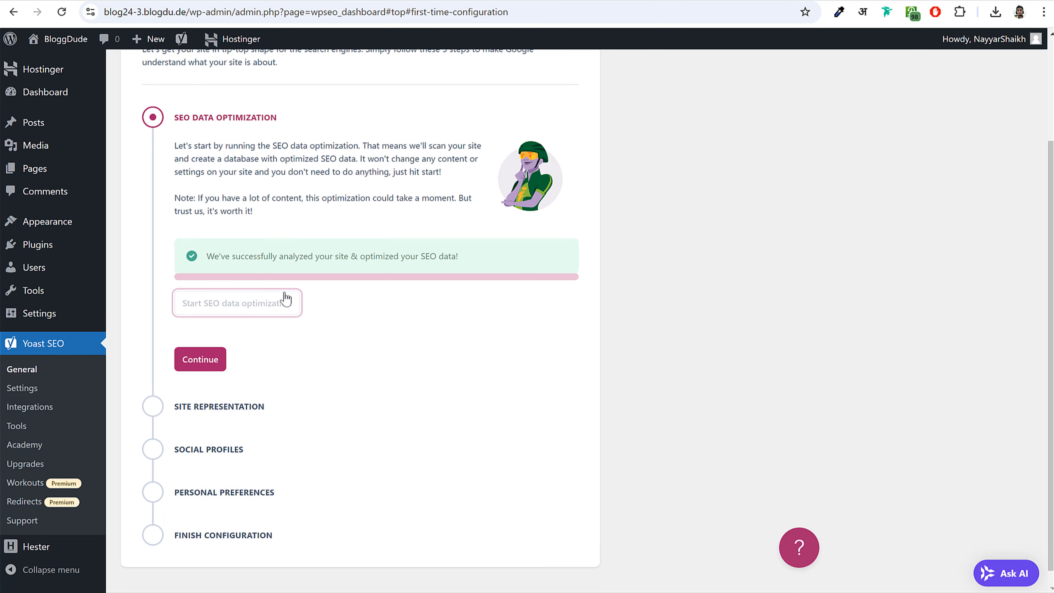
# - In site representation, keep Organization and check the BloggDude website and organization names
pyautogui.click(201, 344)
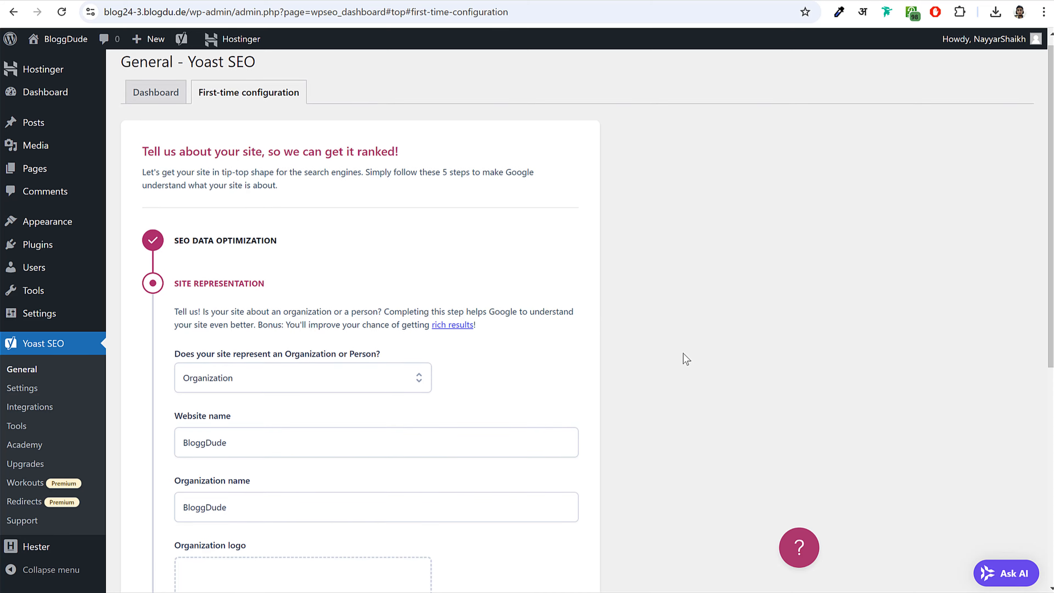
pyautogui.scroll(-3, 687, 358)
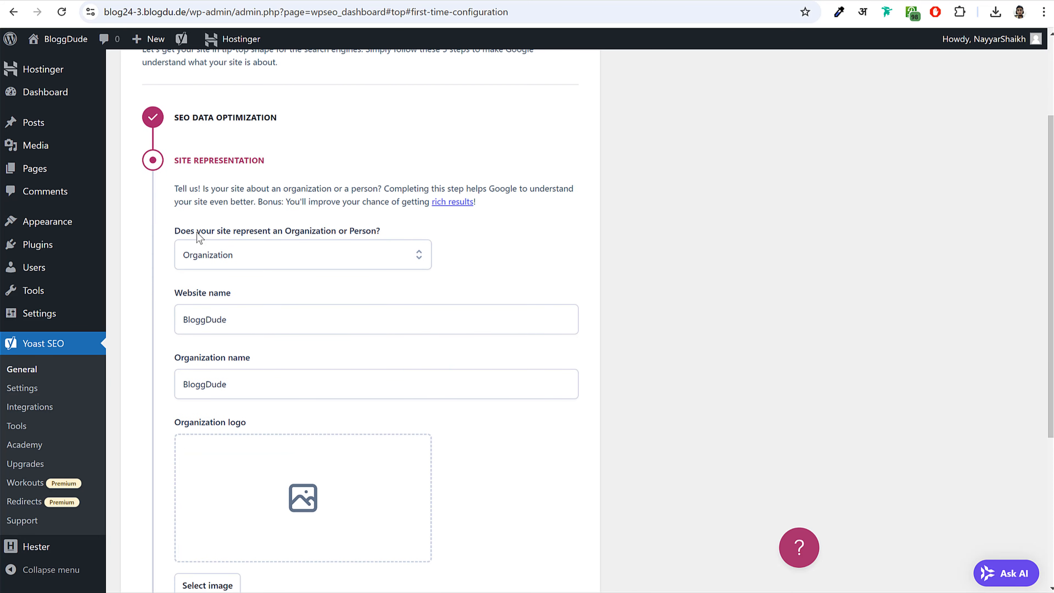
pyautogui.moveTo(199, 237); pyautogui.dragTo(343, 237)
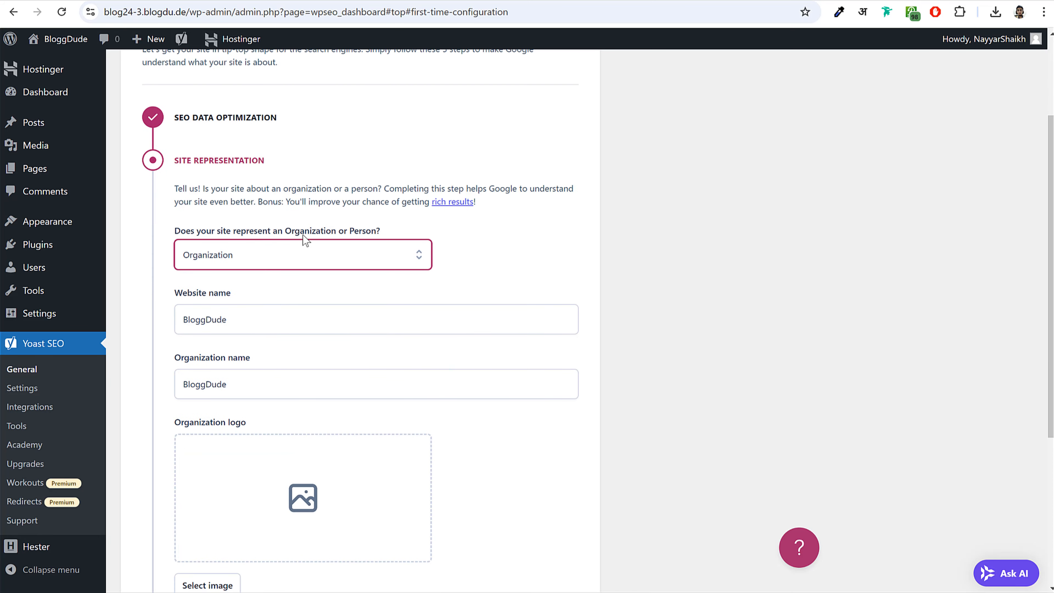
pyautogui.click(324, 255)
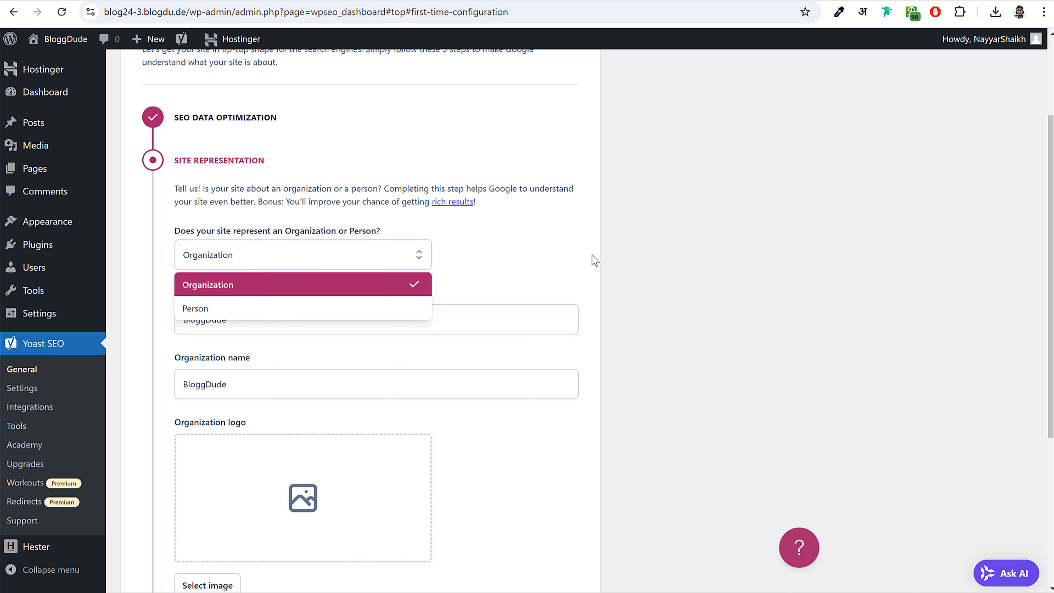
pyautogui.click(579, 264)
pyautogui.scroll(-3, 323, 186)
pyautogui.moveTo(253, 186); pyautogui.dragTo(168, 192)
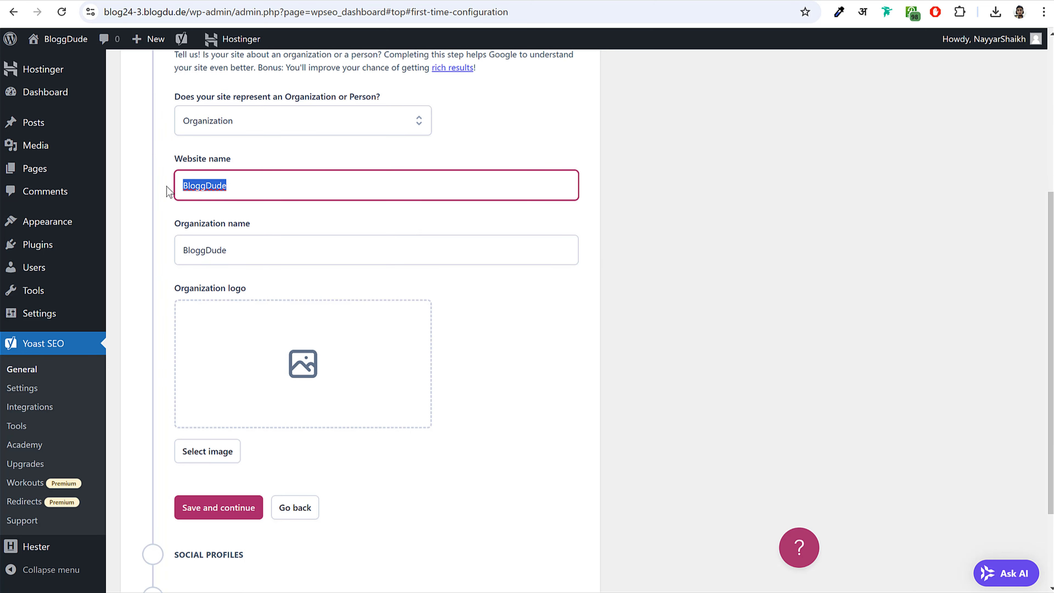
pyautogui.moveTo(245, 261); pyautogui.dragTo(163, 266)
pyautogui.click(195, 254)
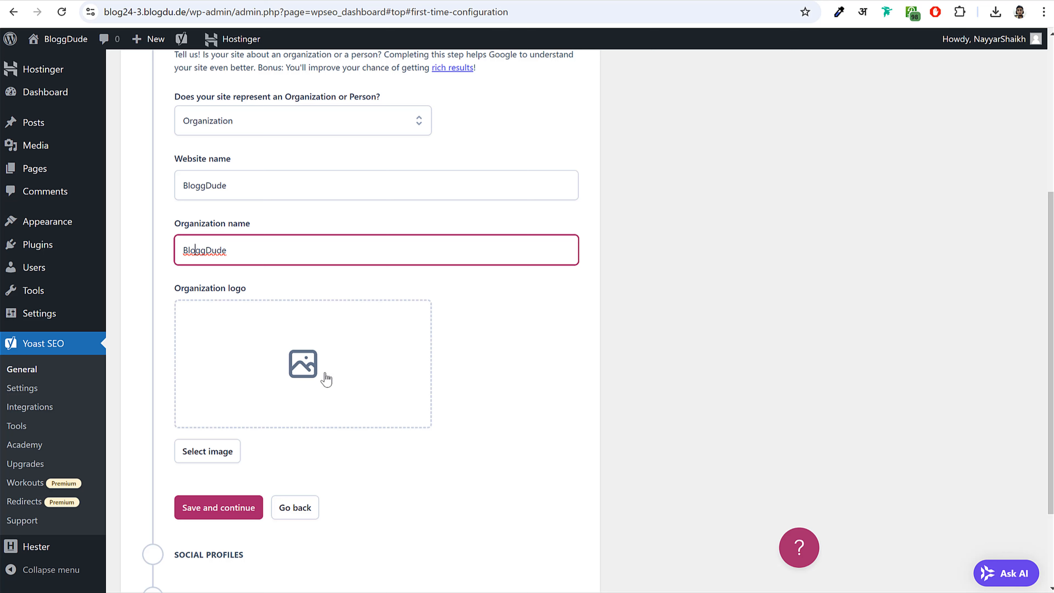
pyautogui.scroll(5, 538, 347)
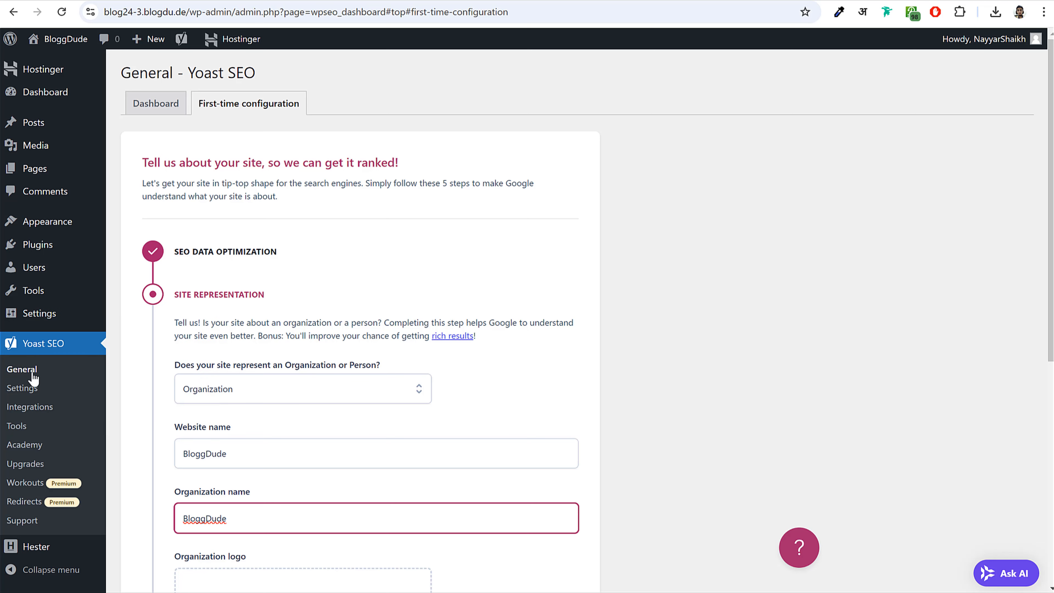
# - Reload the Yoast dashboard and return to the site representation step of the configuration
pyautogui.click(19, 373)
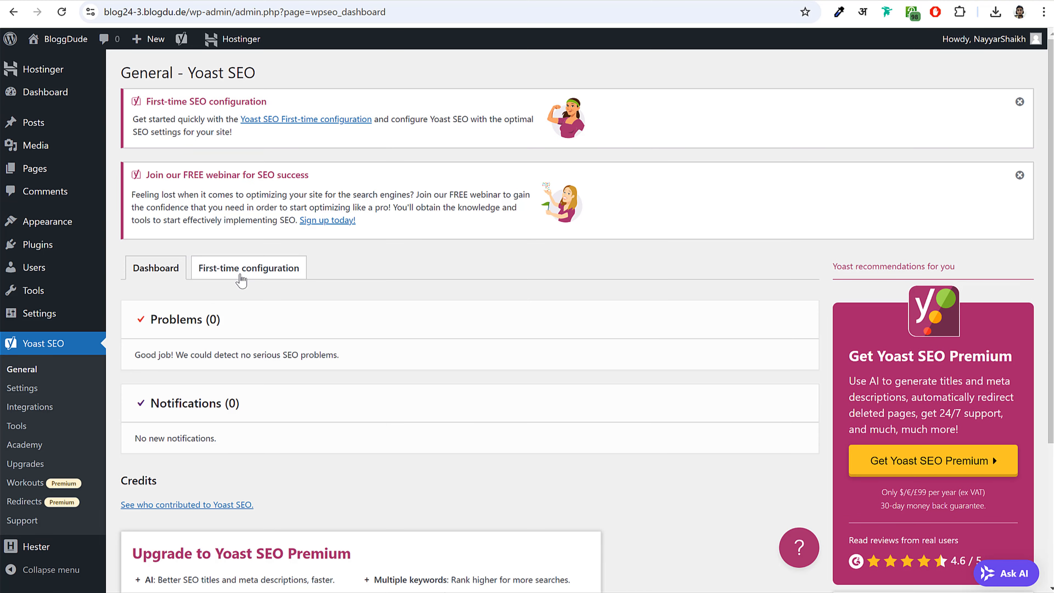
pyautogui.click(241, 270)
pyautogui.scroll(-3, 369, 314)
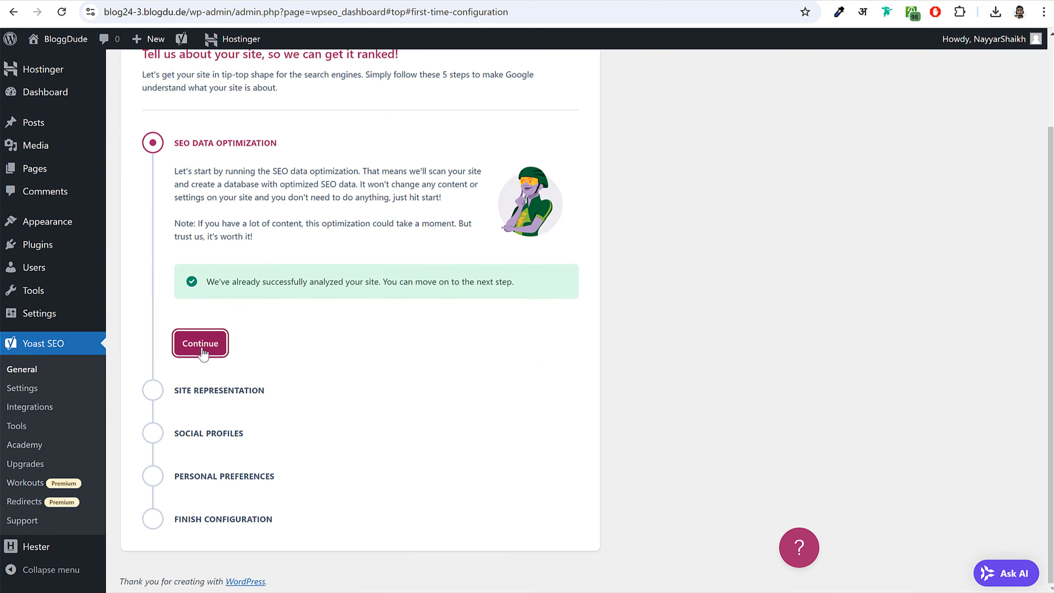
pyautogui.click(201, 343)
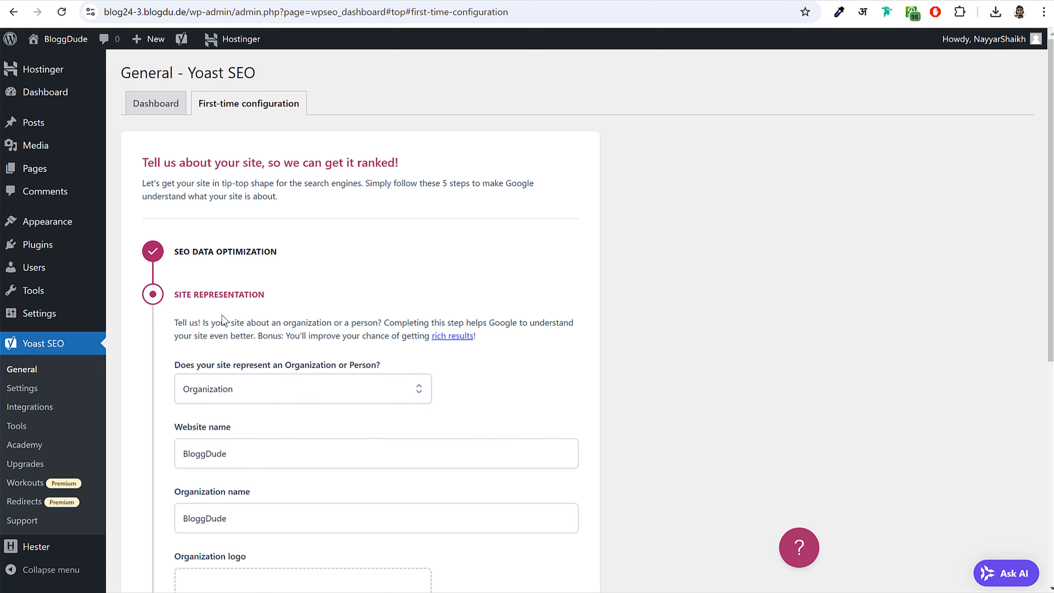
pyautogui.scroll(-5, 223, 321)
pyautogui.scroll(-3, 276, 267)
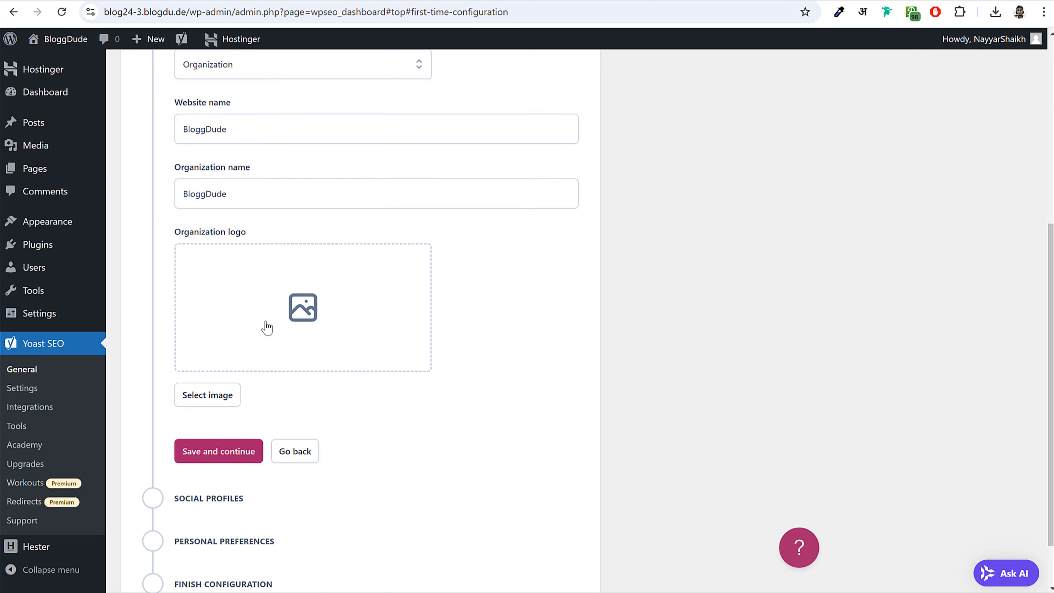
# - Upload bloglamp_lg as the organization logo and save the site representation step
pyautogui.click(293, 307)
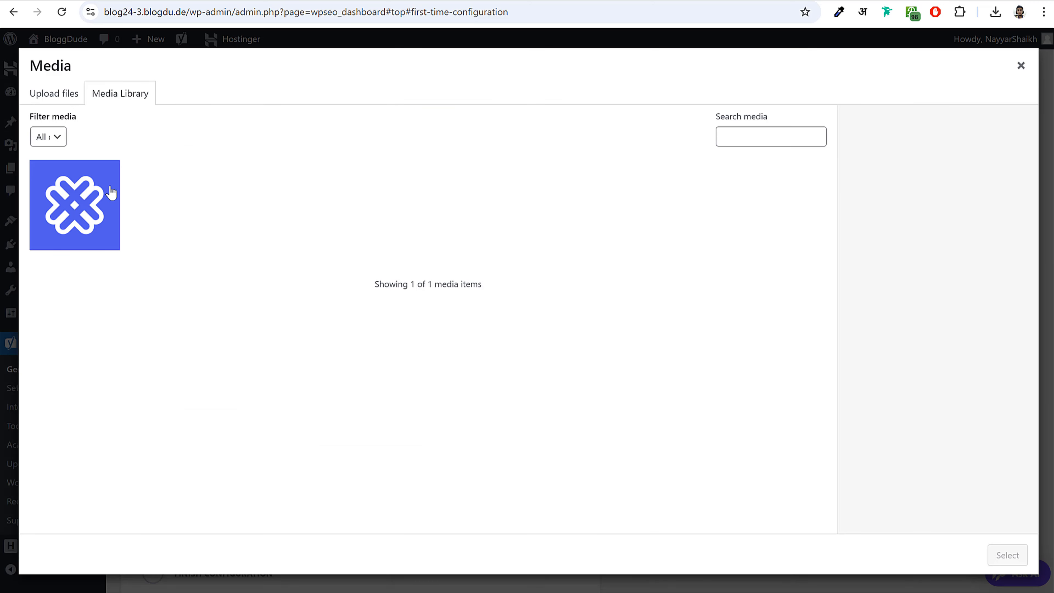
pyautogui.click(52, 93)
pyautogui.click(549, 305)
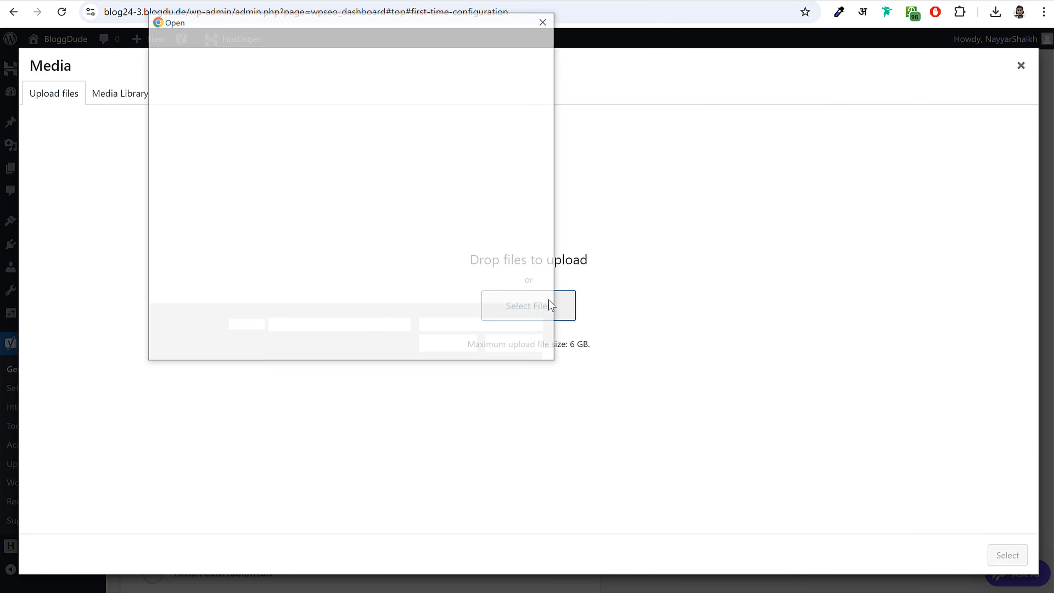
pyautogui.scroll(-4, 436, 192)
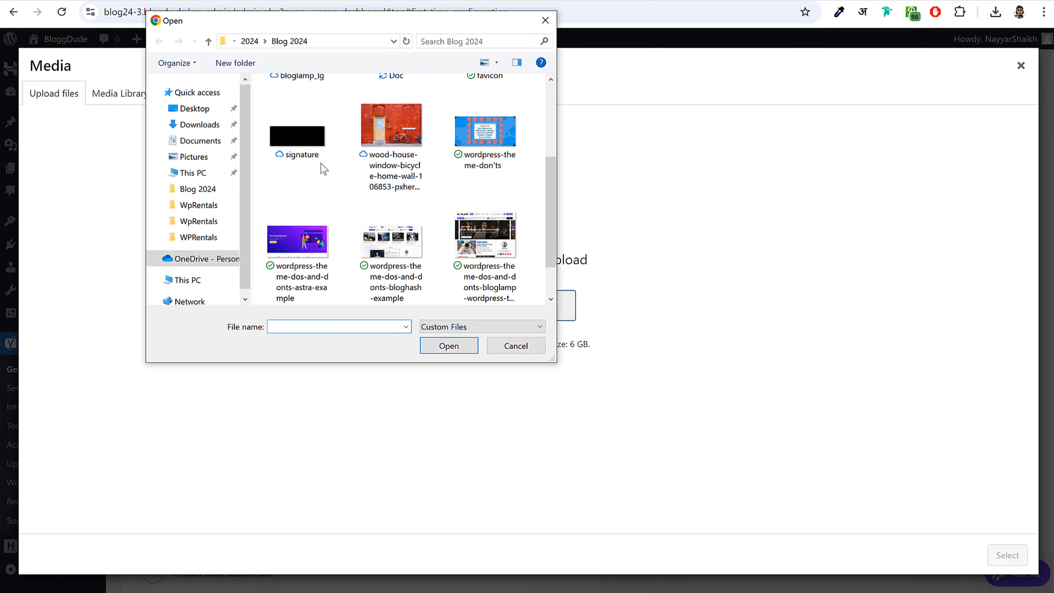
pyautogui.scroll(2, 308, 154)
pyautogui.click(294, 145)
pyautogui.click(460, 349)
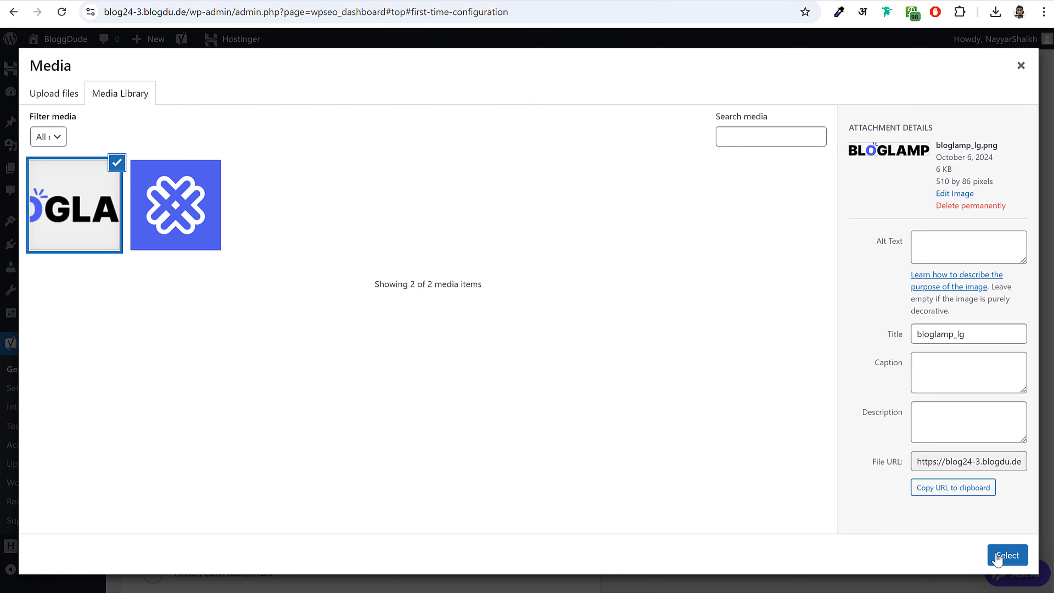
pyautogui.click(998, 557)
pyautogui.scroll(-1, 540, 365)
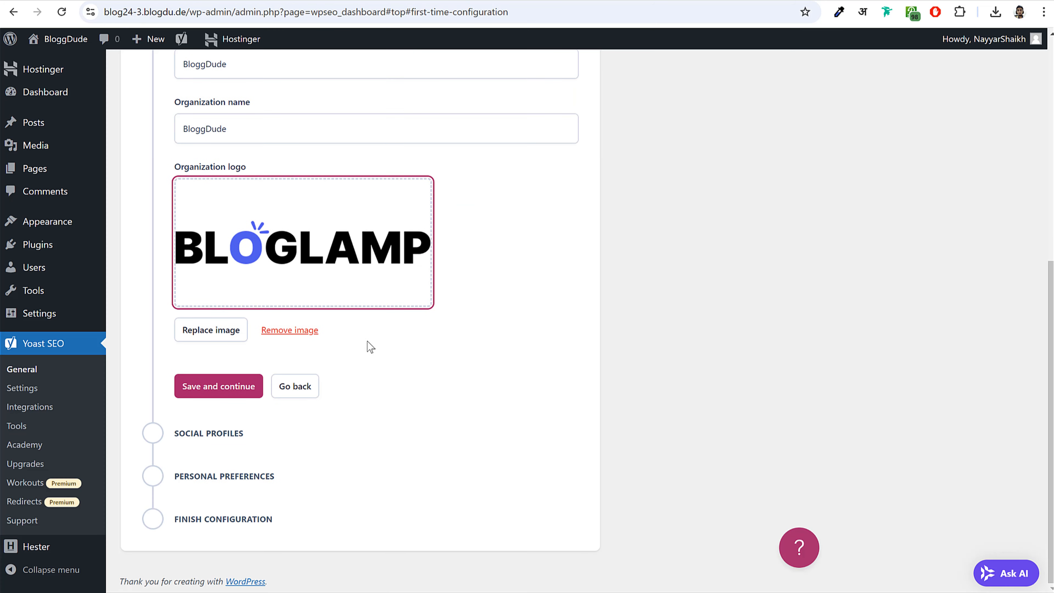
pyautogui.click(208, 395)
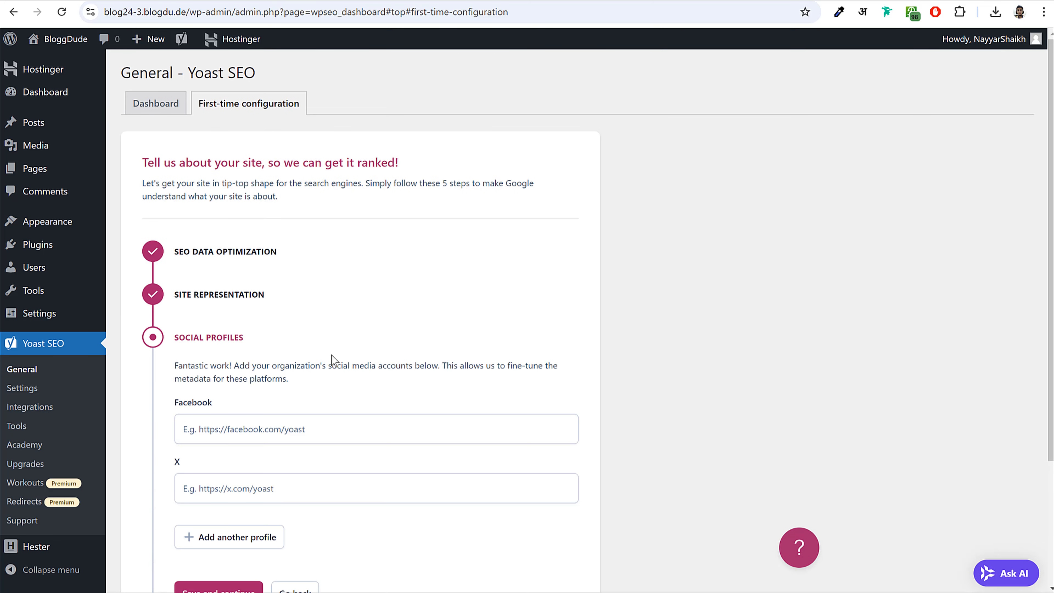
# - Enter the site URL as the Facebook profile and try saving
pyautogui.scroll(-4, 332, 358)
pyautogui.click(271, 260)
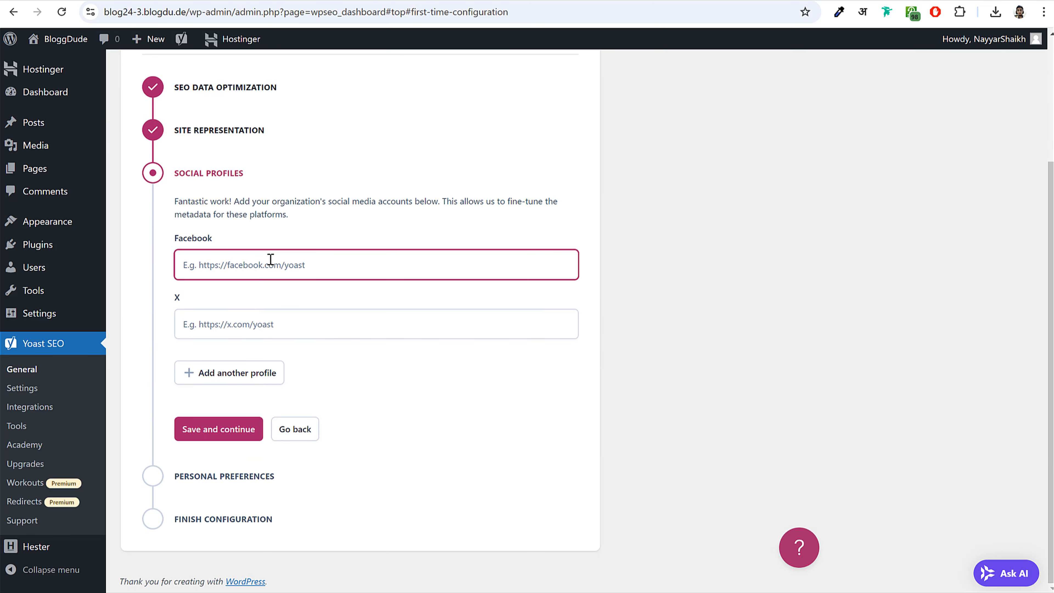
pyautogui.write('https://blog24-3.blogdu.de/')
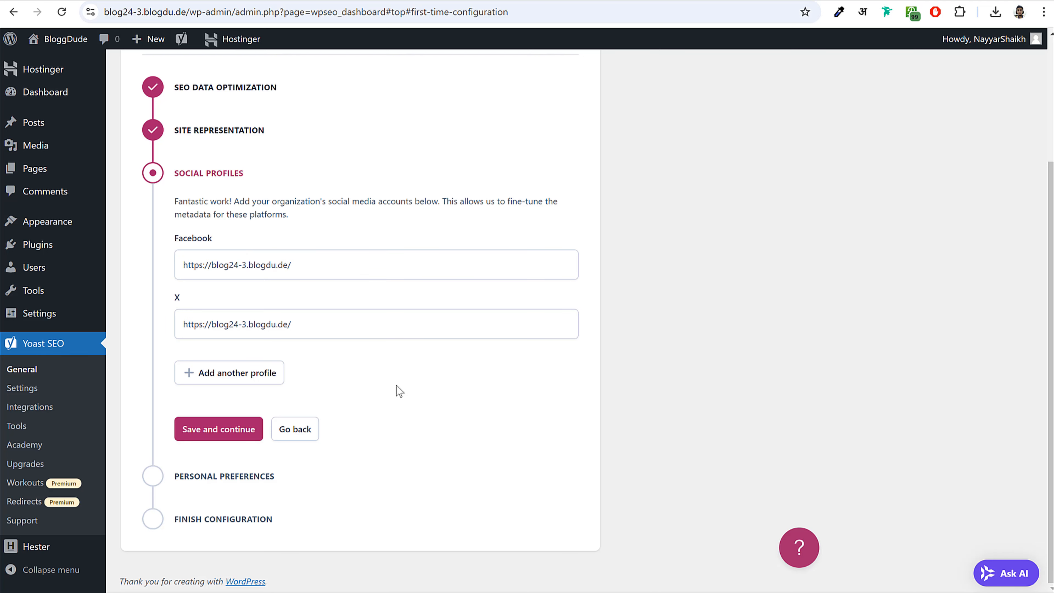
pyautogui.click(223, 432)
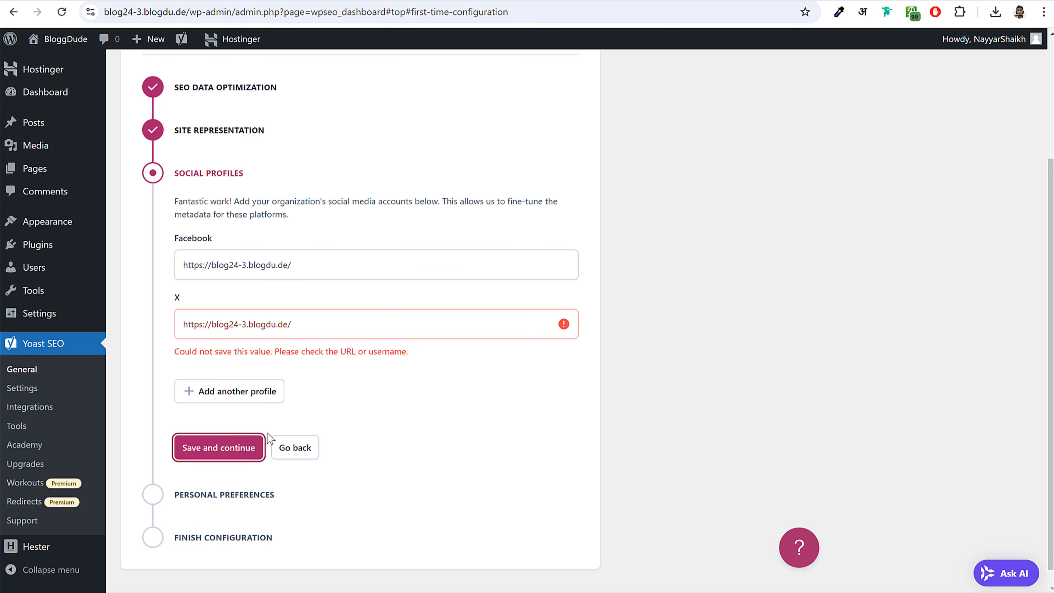
# - Replace the rejected X value with a pasted x.com profile link and save the profiles
pyautogui.tripleClick(328, 320)
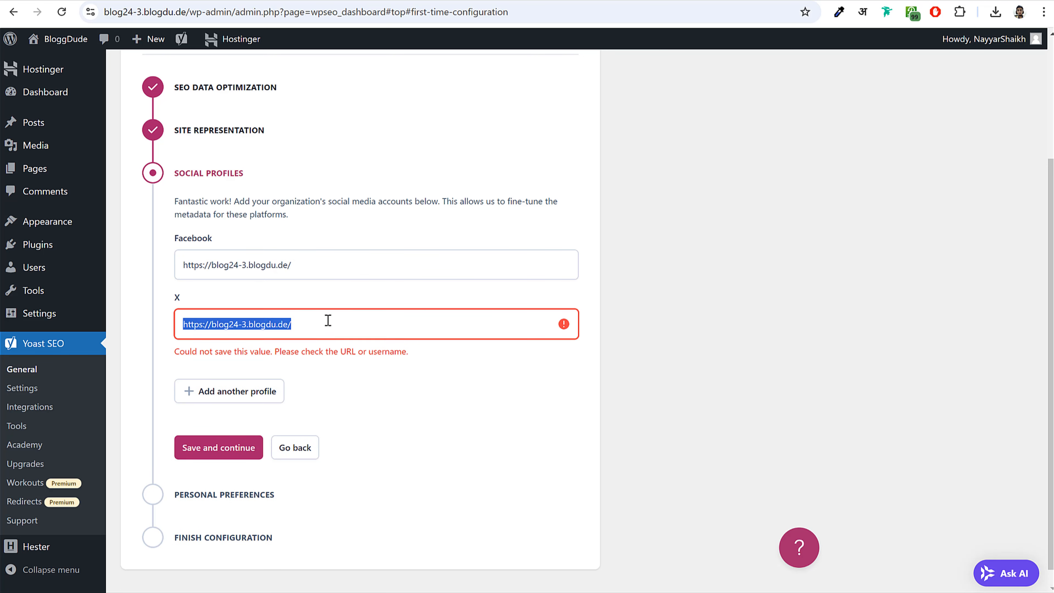
pyautogui.press('BackSpace')
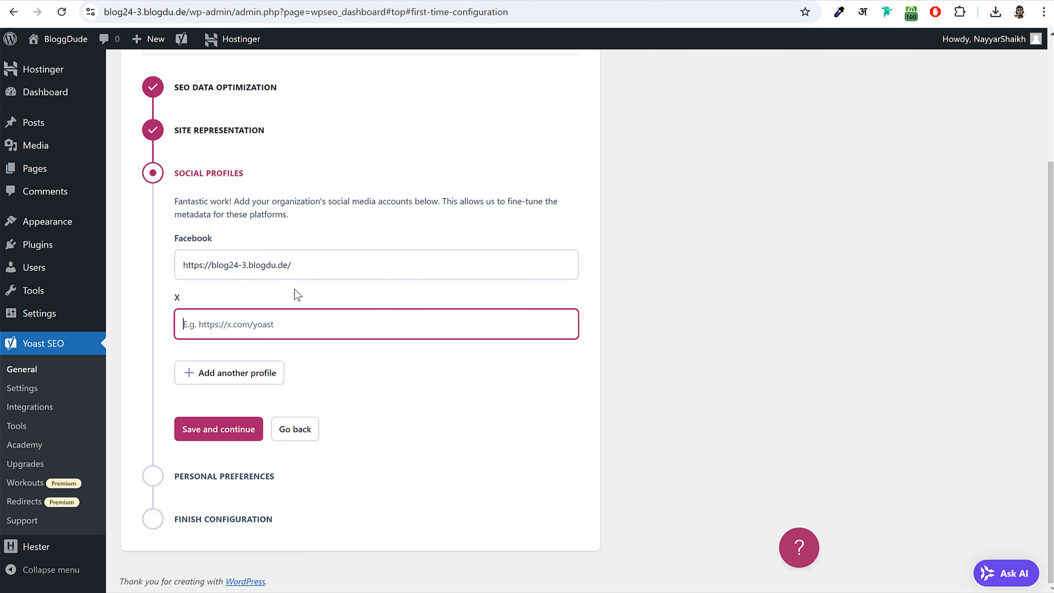
pyautogui.write('https://x.com/NayyarWP')
pyautogui.click(405, 356)
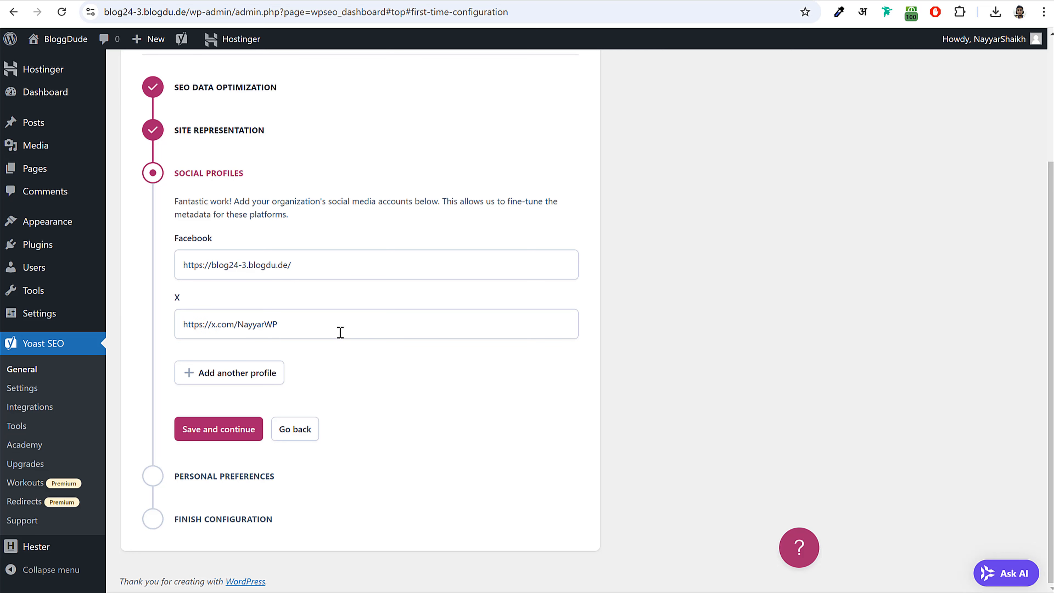
pyautogui.moveTo(340, 332); pyautogui.dragTo(180, 327)
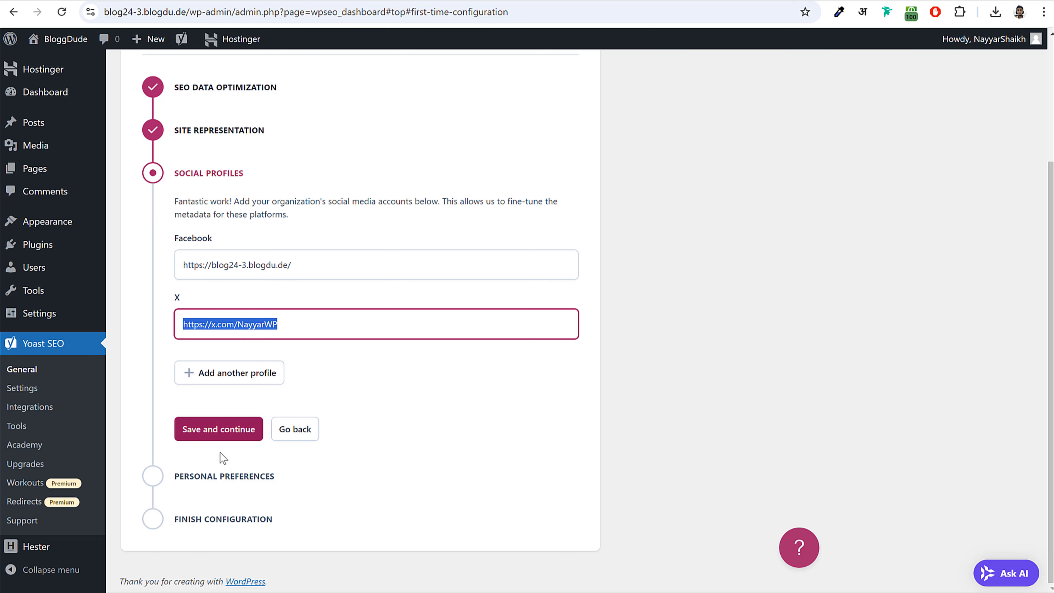
pyautogui.click(231, 432)
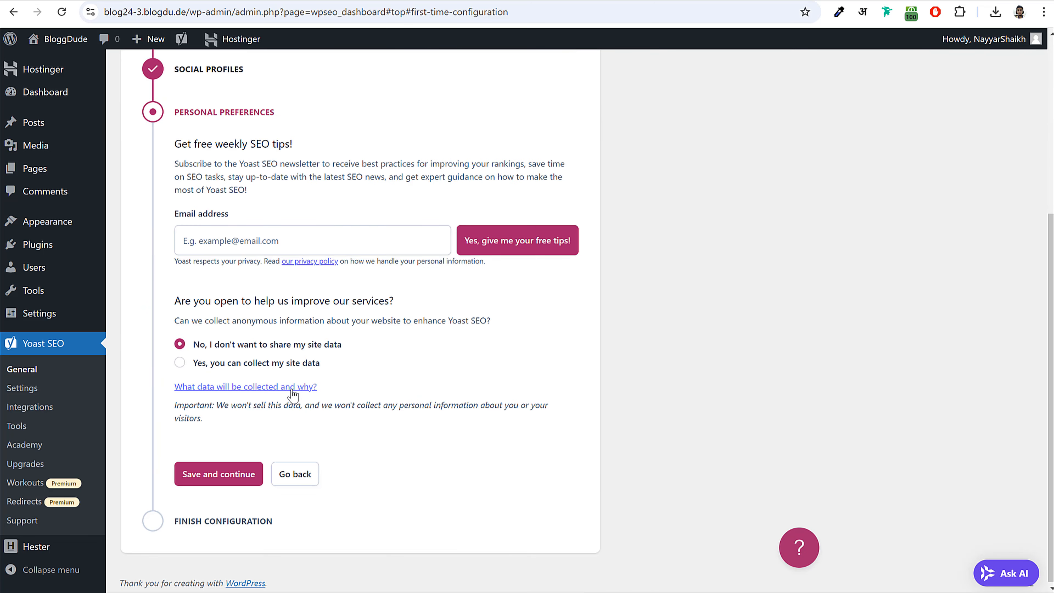
# - Finish Yoast's configuration without sharing site data, then go to Installed Plugins
pyautogui.moveTo(195, 344); pyautogui.dragTo(349, 352)
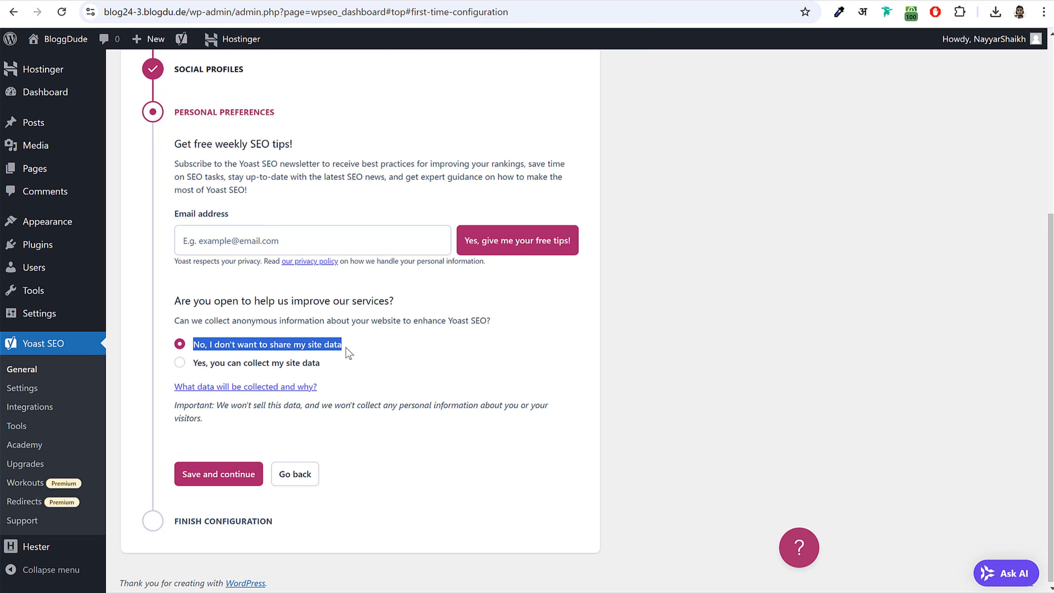
pyautogui.click(233, 482)
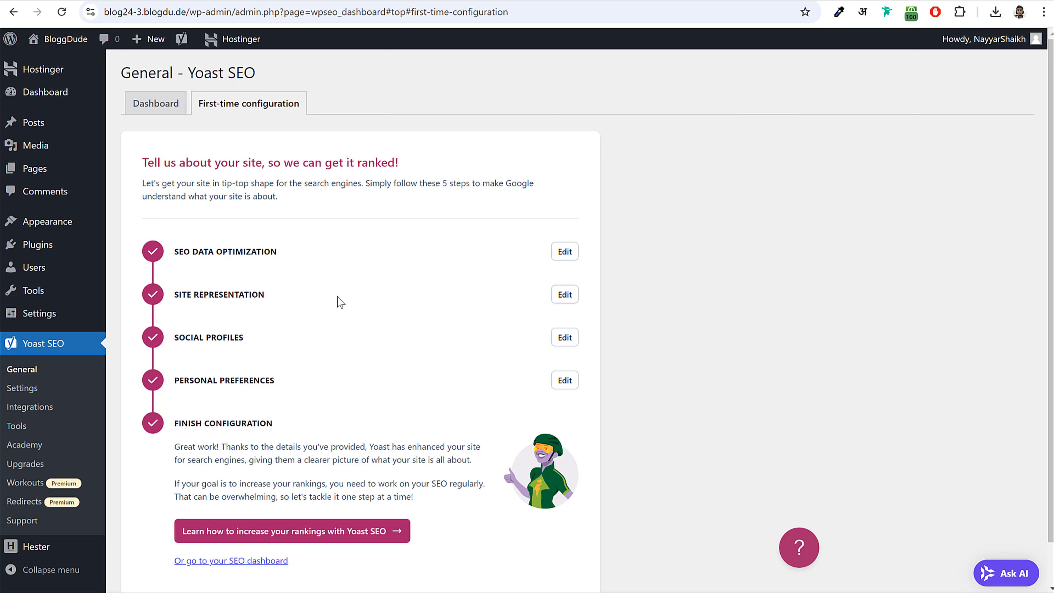
pyautogui.click(52, 248)
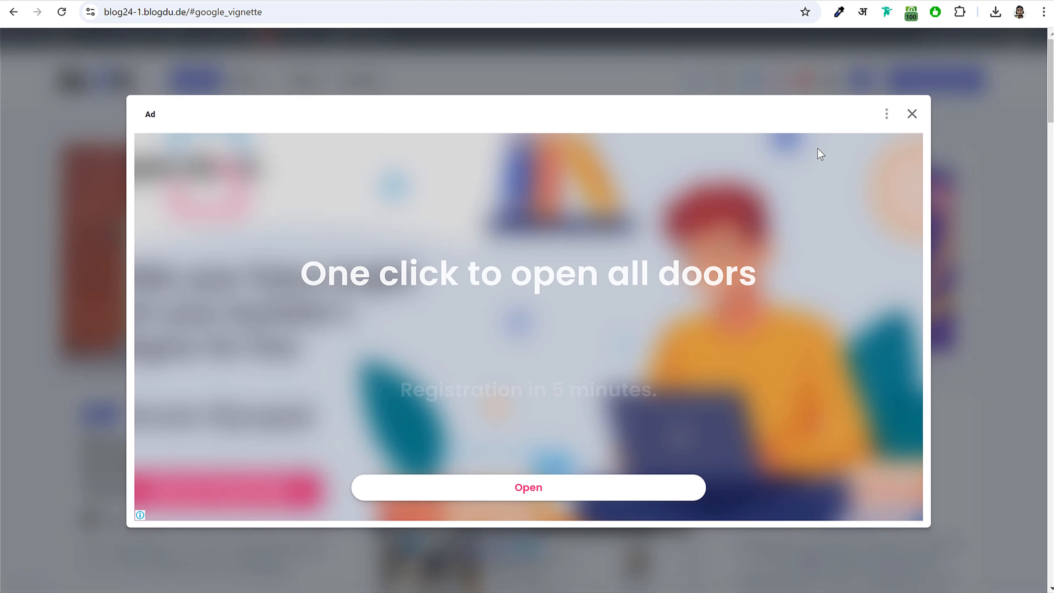
# - Dismiss the blog homepage ad and open the 'Dos and Don'ts When Choosing a WordPress Theme' post
pyautogui.click(911, 114)
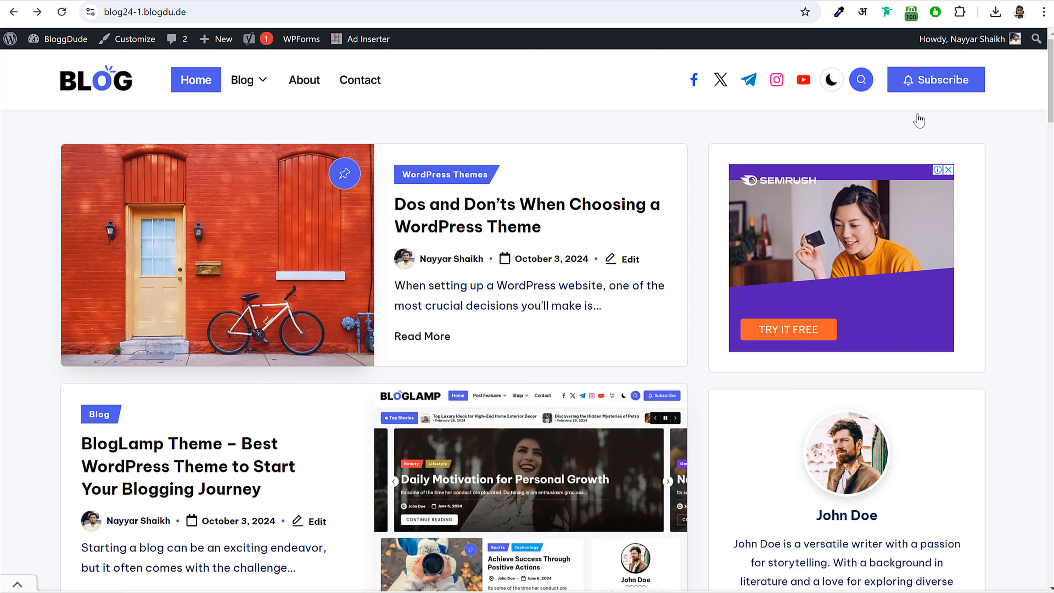
pyautogui.scroll(-5, 666, 301)
pyautogui.scroll(-3, 665, 300)
pyautogui.scroll(10, 659, 305)
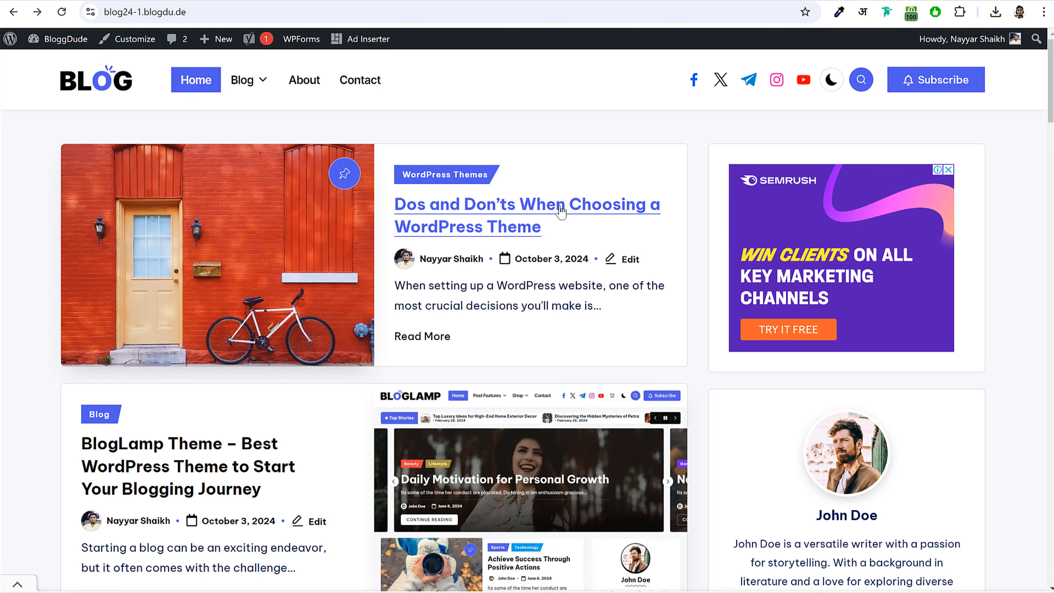
pyautogui.click(491, 207)
pyautogui.scroll(-10, 626, 315)
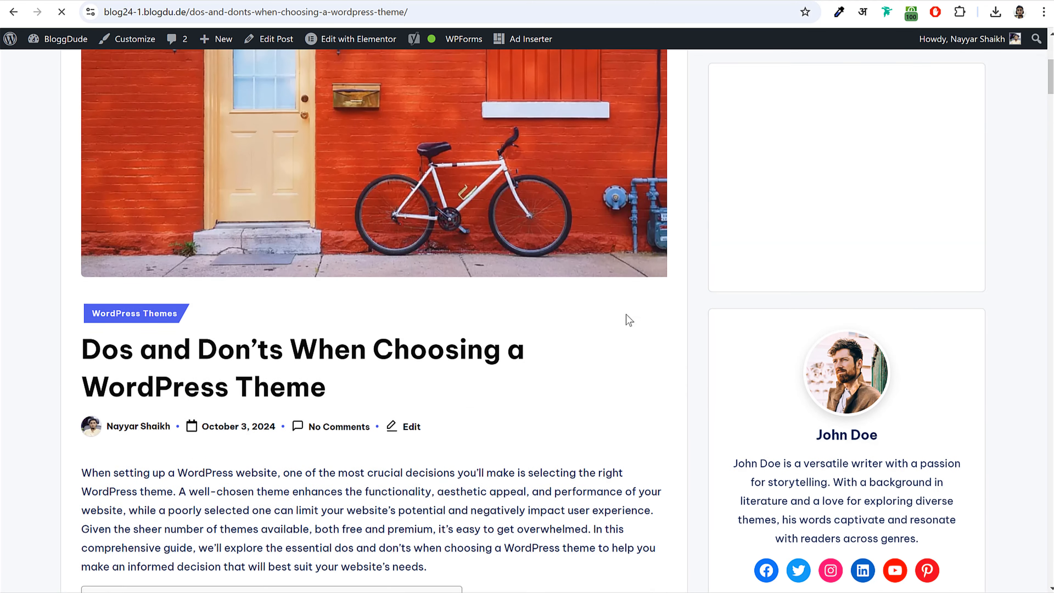
pyautogui.scroll(8, 625, 311)
pyautogui.scroll(2, 625, 311)
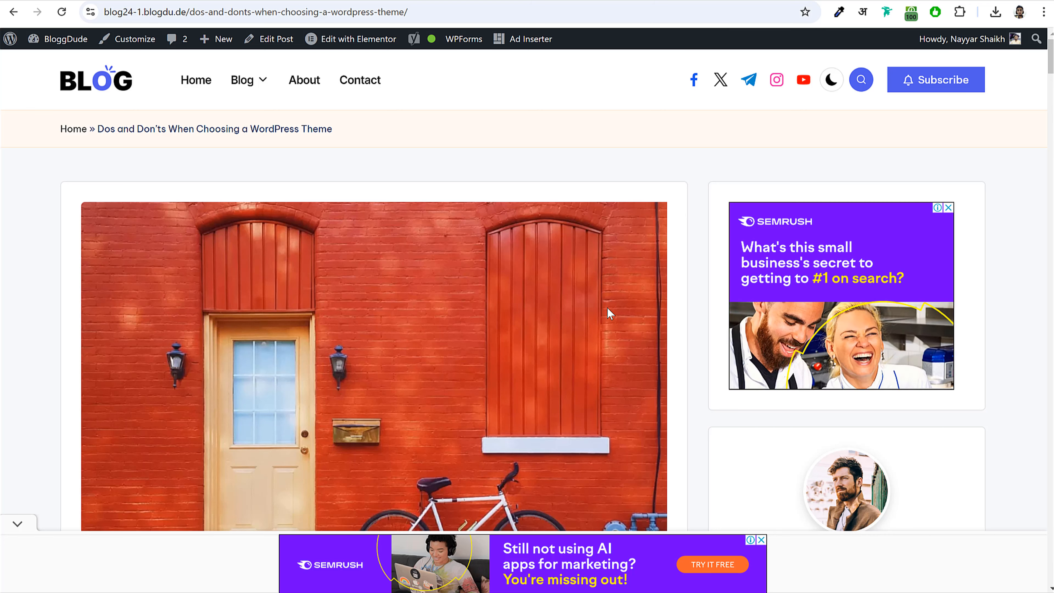
# - Resume ad blocking on the site and scroll through the post's Table of Contents
pyautogui.click(935, 12)
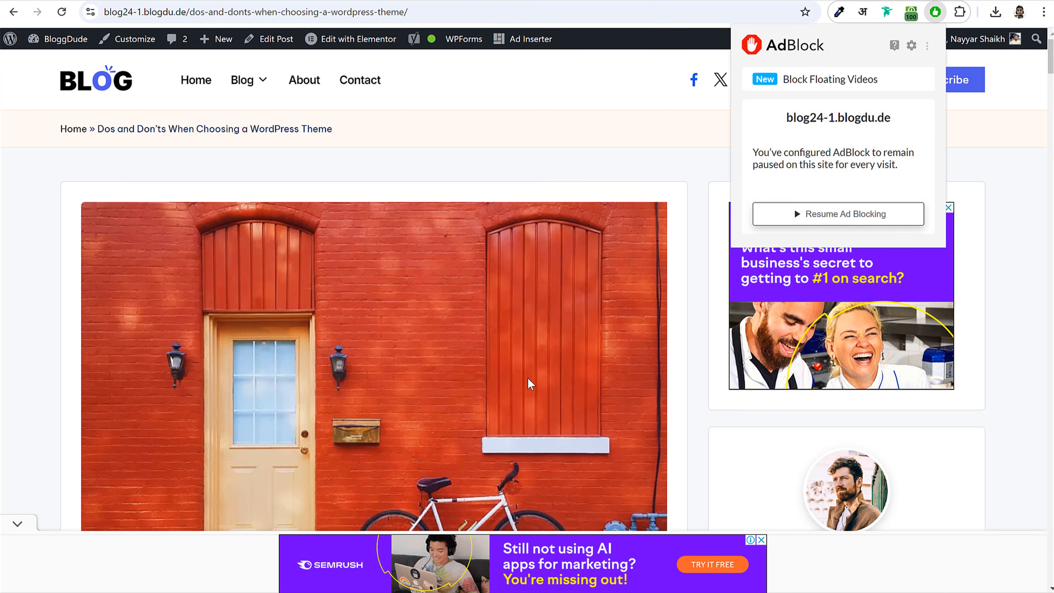
pyautogui.click(839, 213)
pyautogui.scroll(-10, 998, 374)
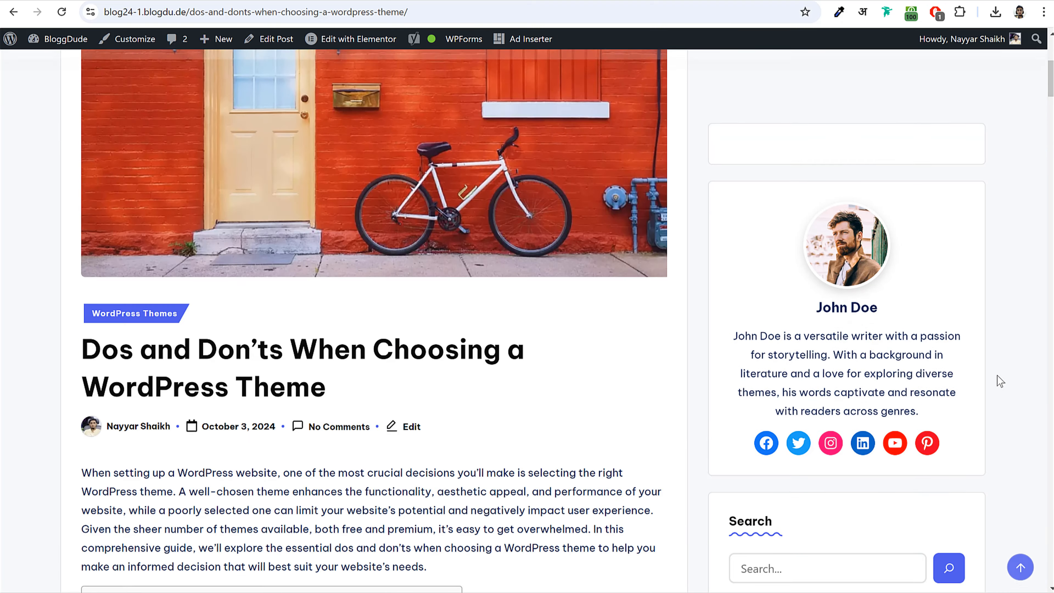
pyautogui.scroll(10, 997, 379)
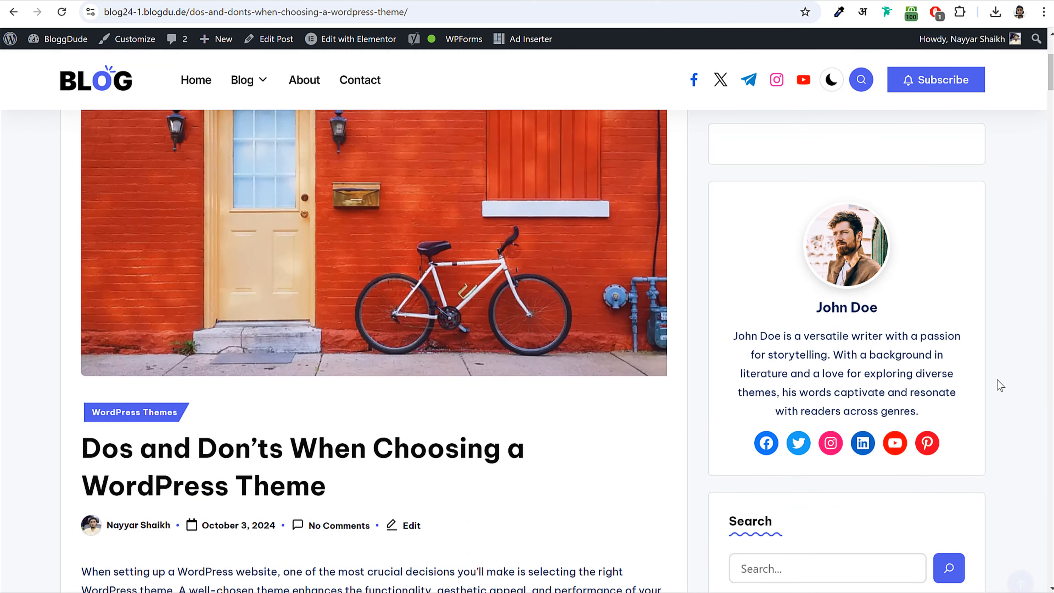
pyautogui.scroll(-10, 997, 380)
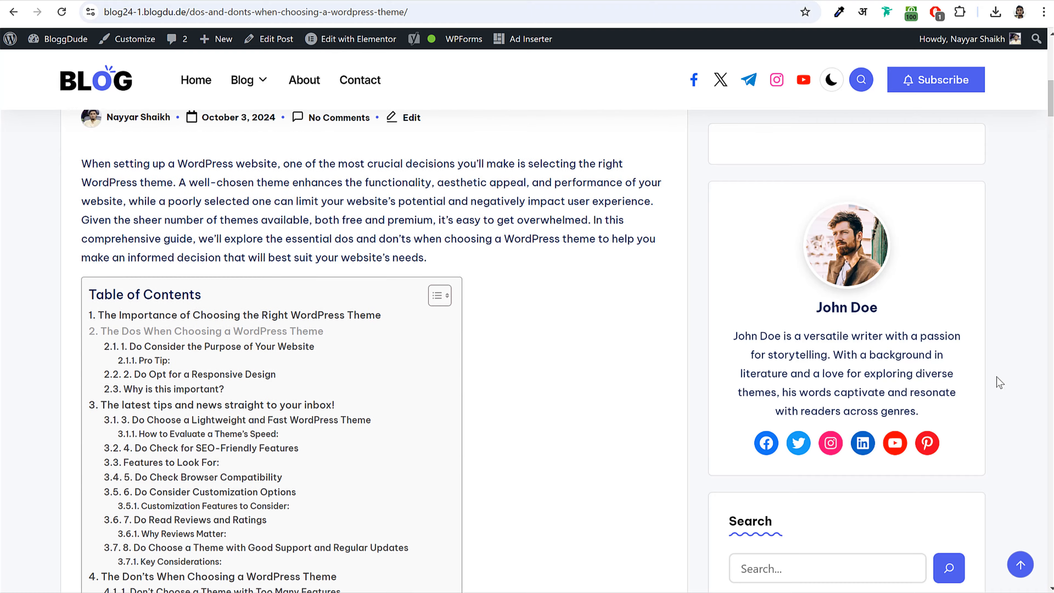
pyautogui.tripleClick(209, 201)
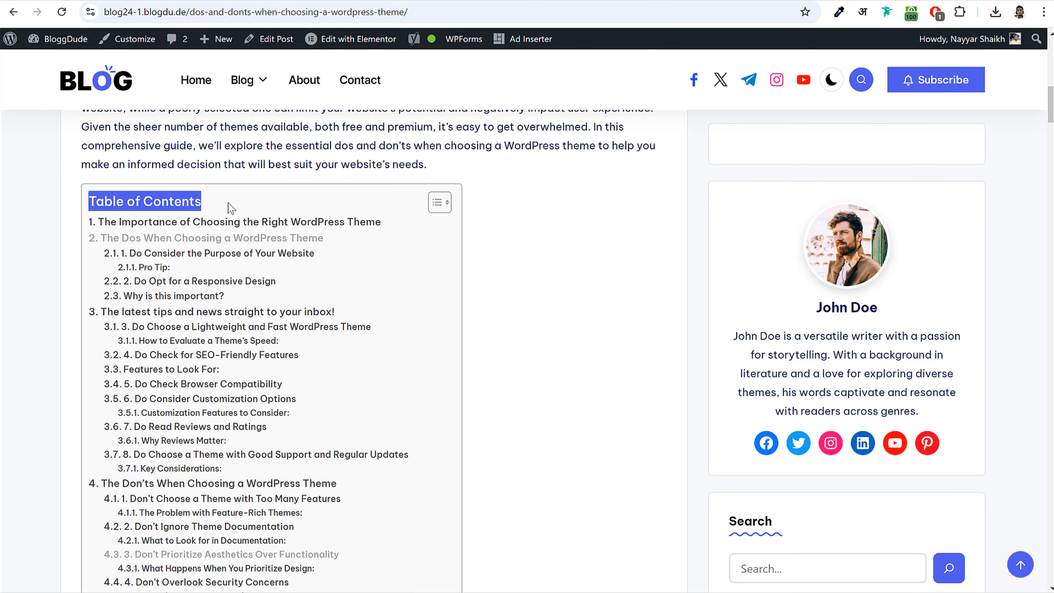
pyautogui.click(255, 237)
pyautogui.scroll(-5, 280, 315)
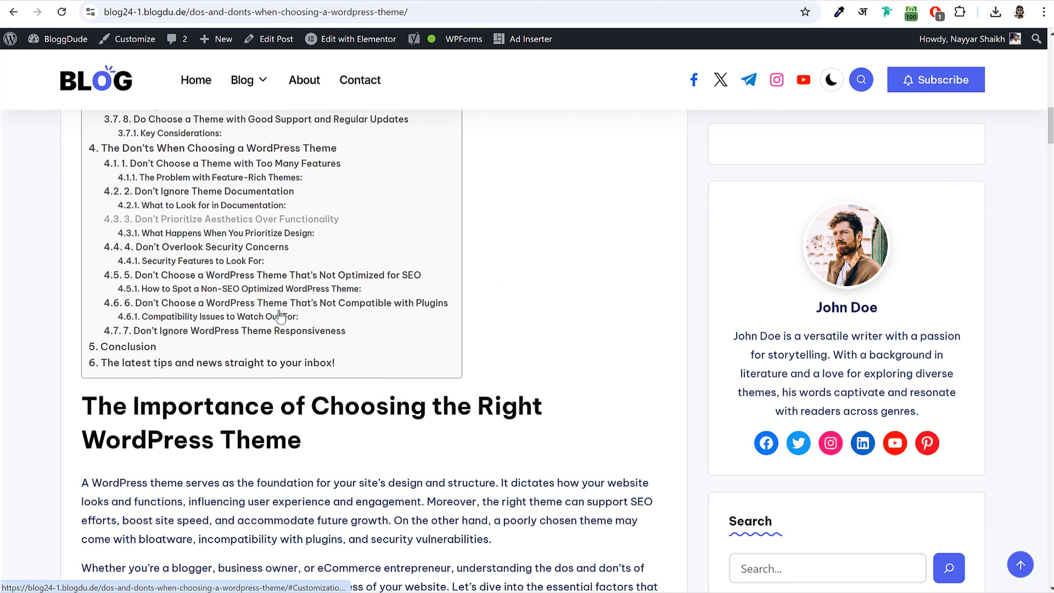
pyautogui.scroll(8, 280, 316)
pyautogui.scroll(-5, 283, 316)
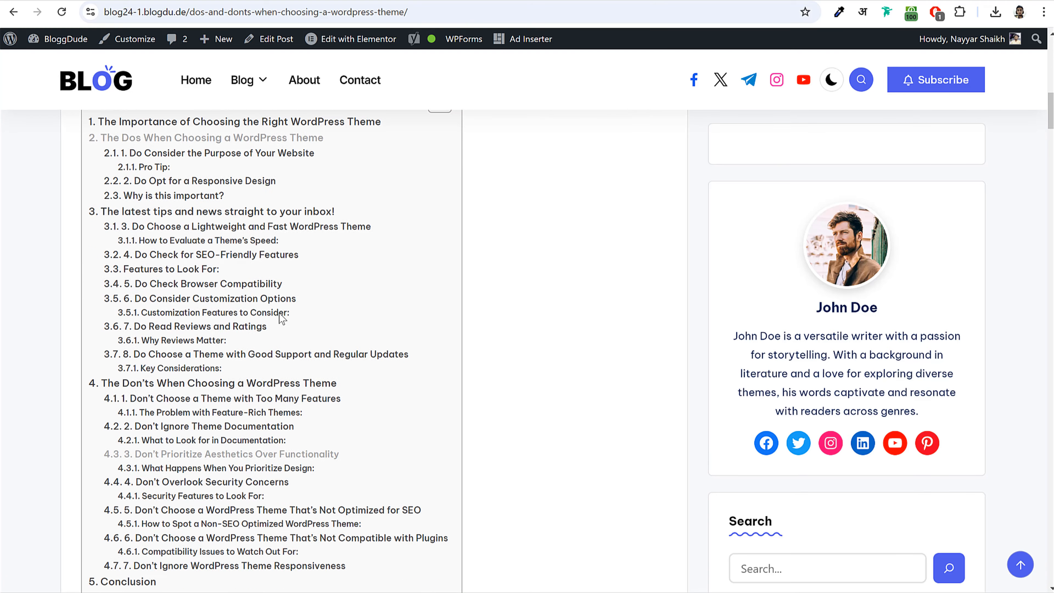
pyautogui.scroll(1, 374, 307)
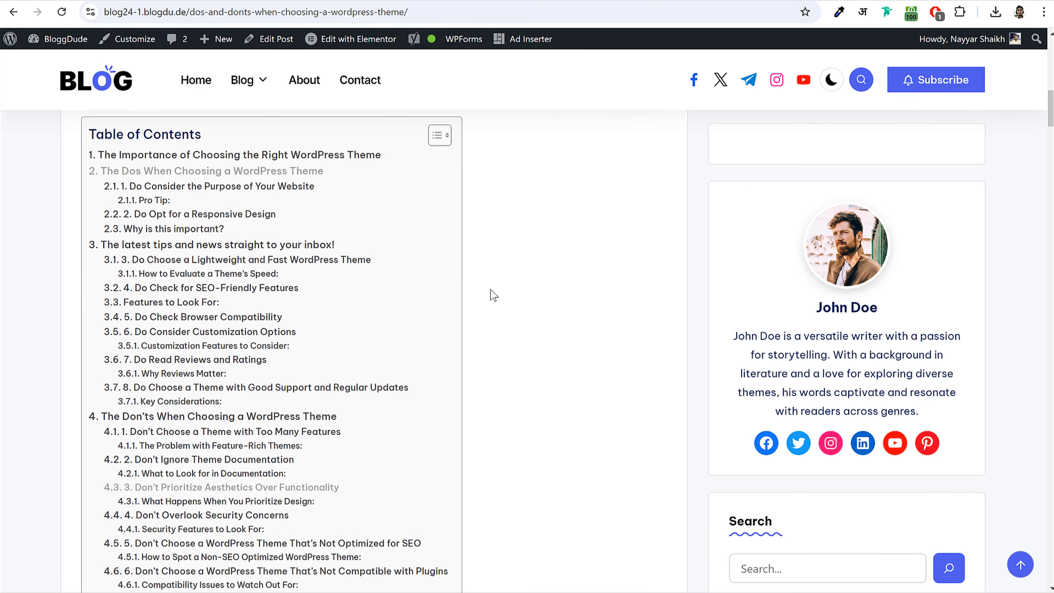
pyautogui.moveTo(90, 134); pyautogui.dragTo(238, 133)
pyautogui.click(262, 131)
pyautogui.moveTo(249, 80)
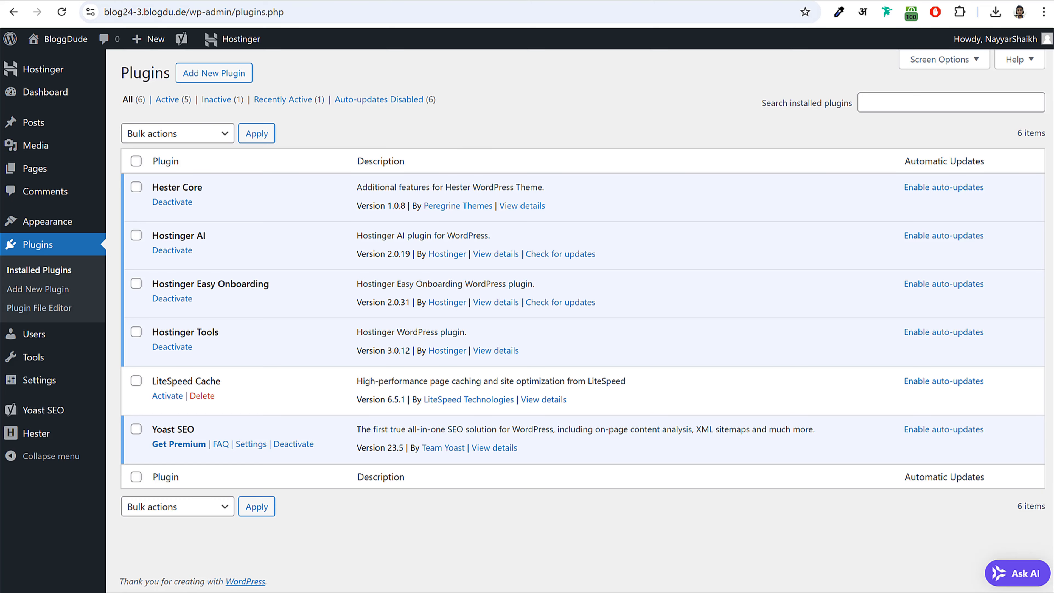
# - Search the plugin directory for 'table' and install Easy Table of Contents
pyautogui.click(207, 78)
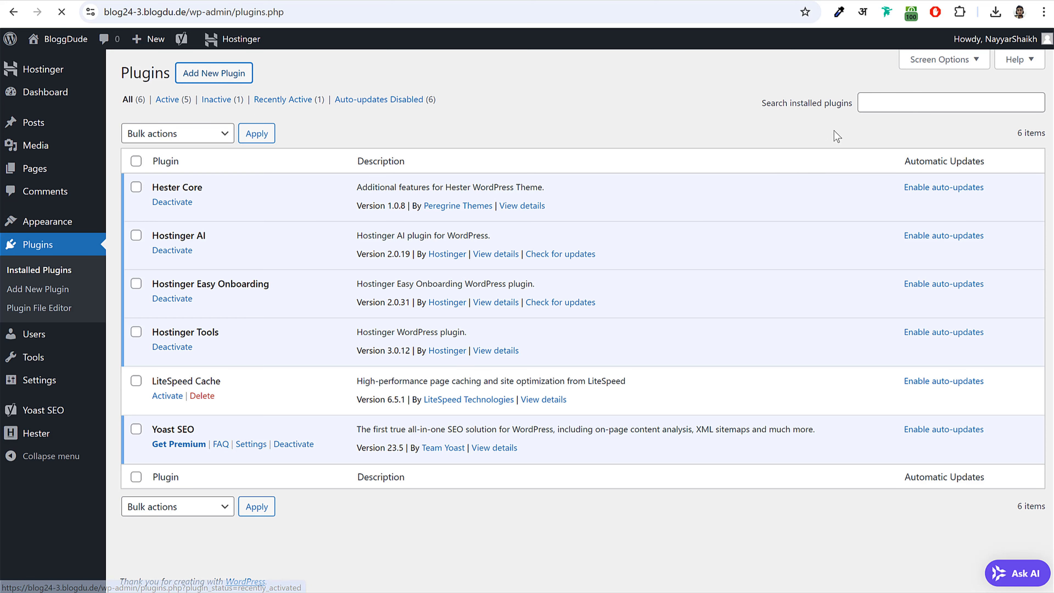
pyautogui.click(867, 110)
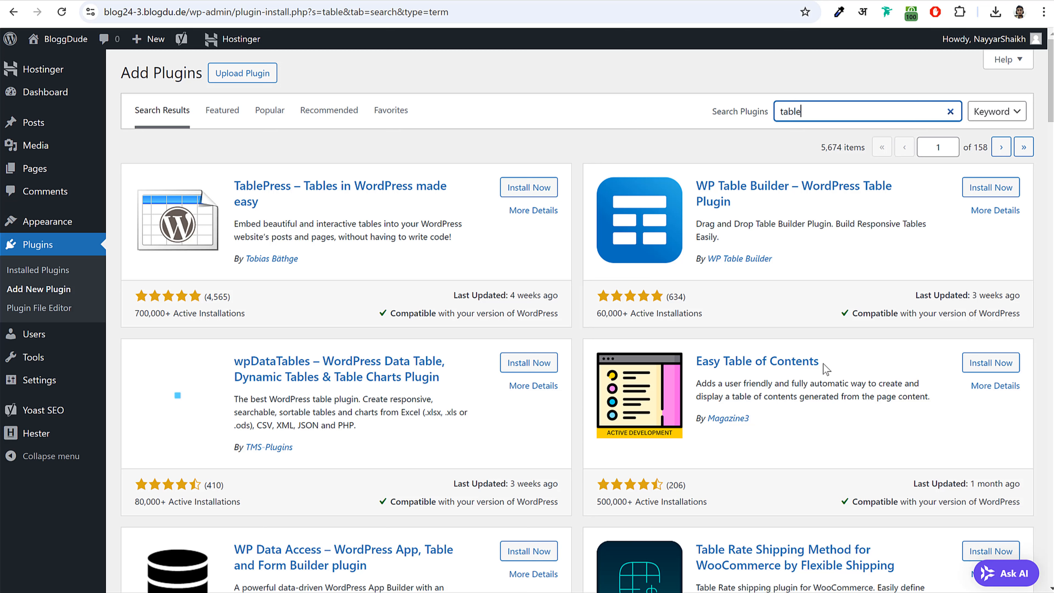
pyautogui.moveTo(822, 363); pyautogui.dragTo(698, 368)
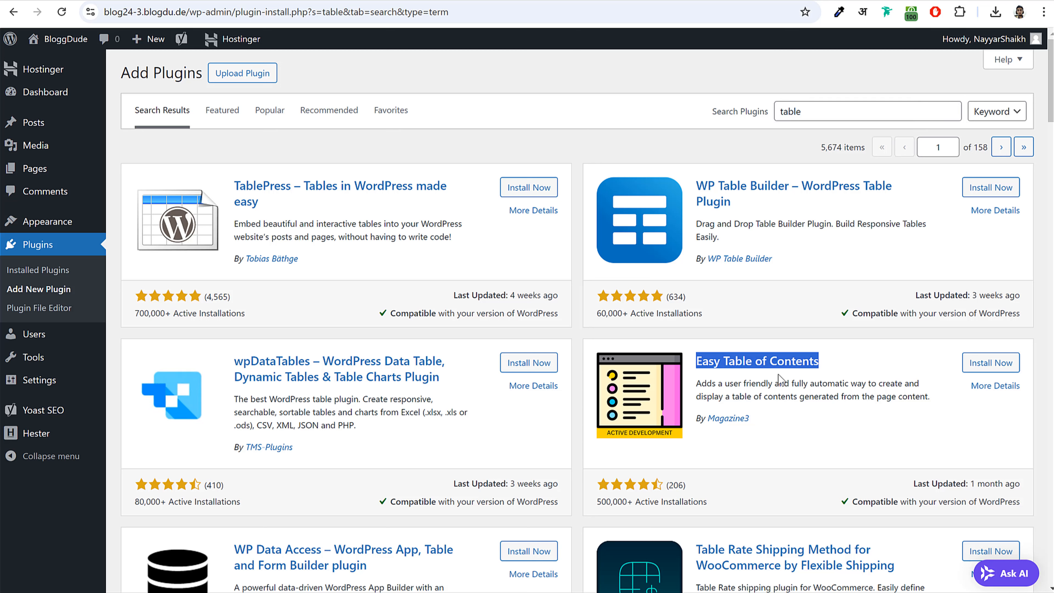
pyautogui.moveTo(750, 419); pyautogui.dragTo(712, 421)
pyautogui.click(991, 363)
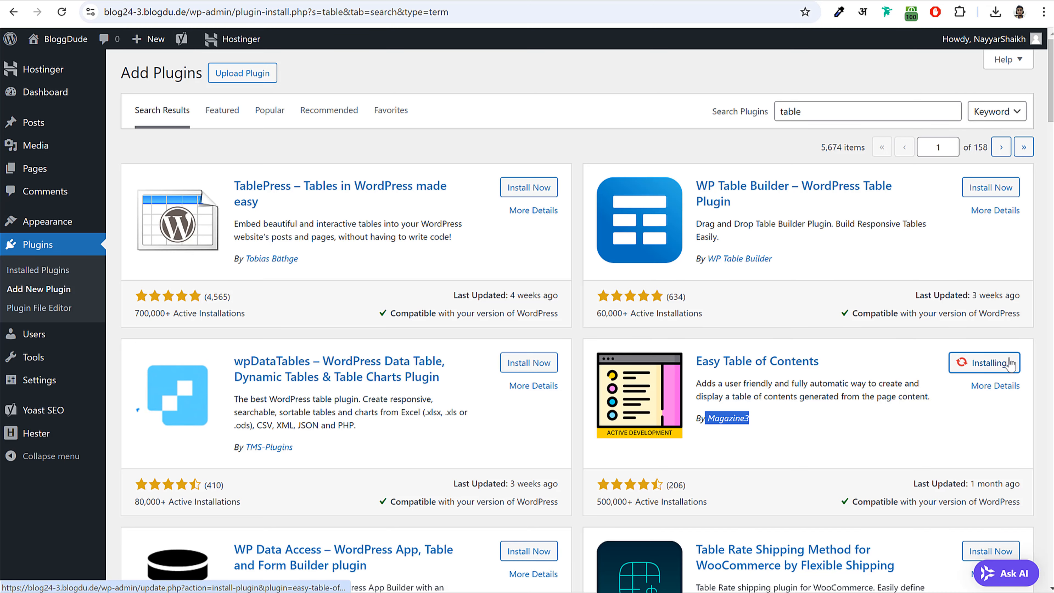
# - Note its 500,000+ active installations, then activate Easy Table of Contents
pyautogui.scroll(-3, 783, 351)
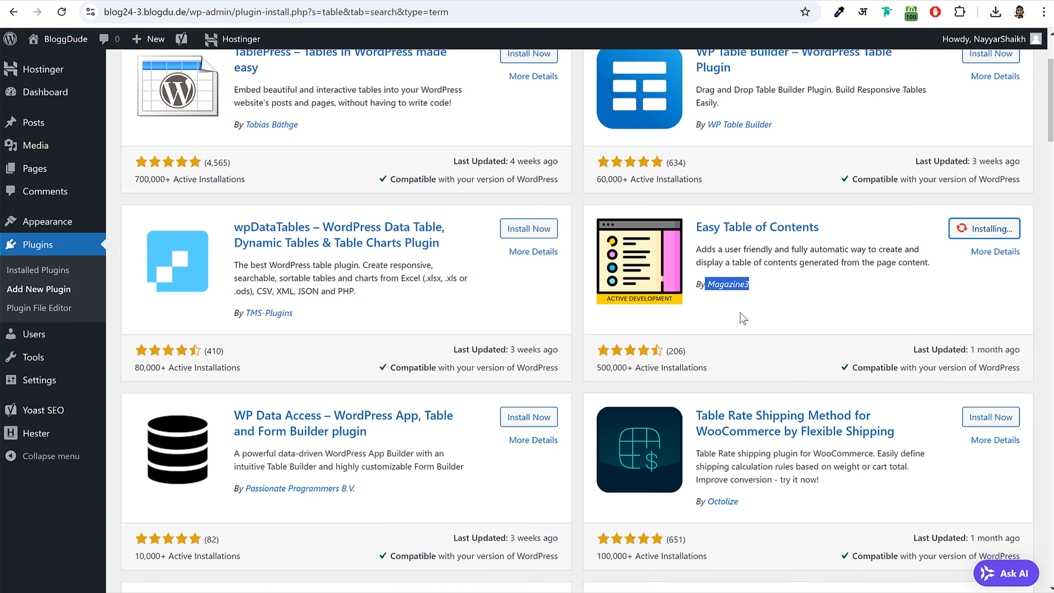
pyautogui.click(600, 369)
pyautogui.moveTo(597, 368); pyautogui.dragTo(713, 369)
pyautogui.click(713, 369)
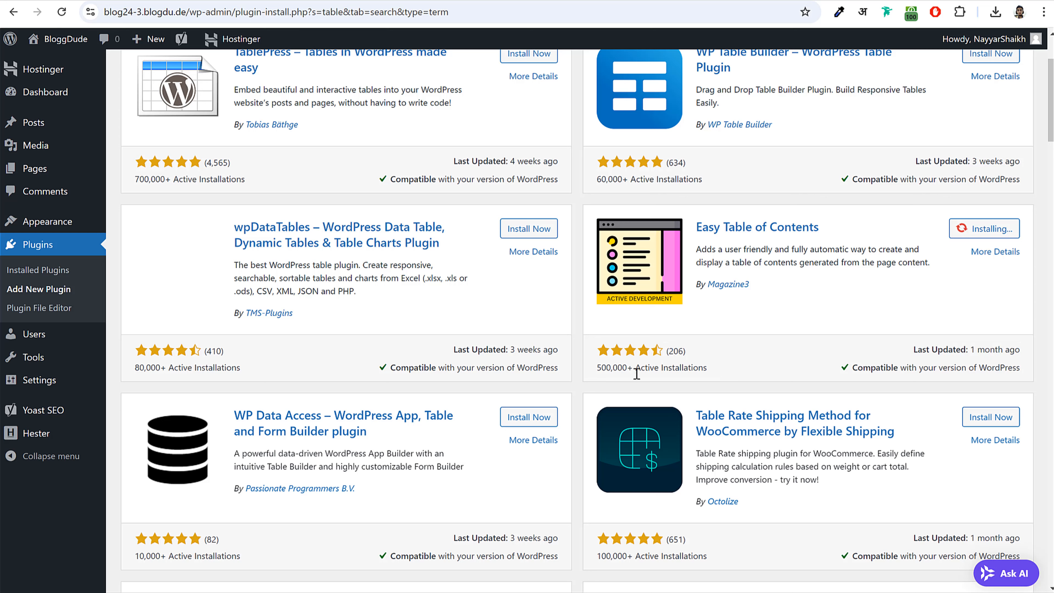
pyautogui.moveTo(599, 368); pyautogui.dragTo(706, 368)
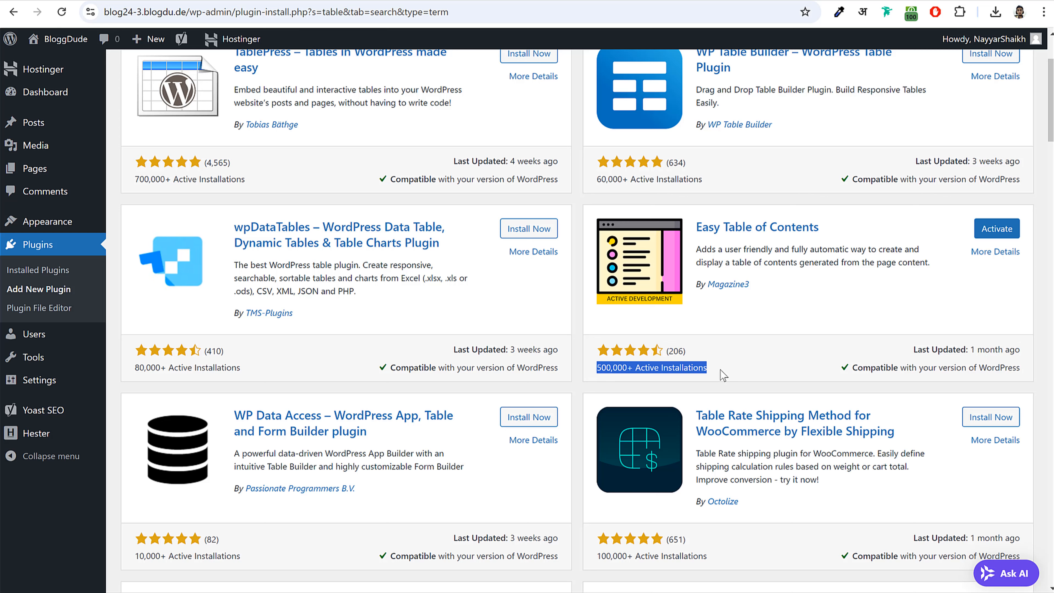
pyautogui.click(708, 371)
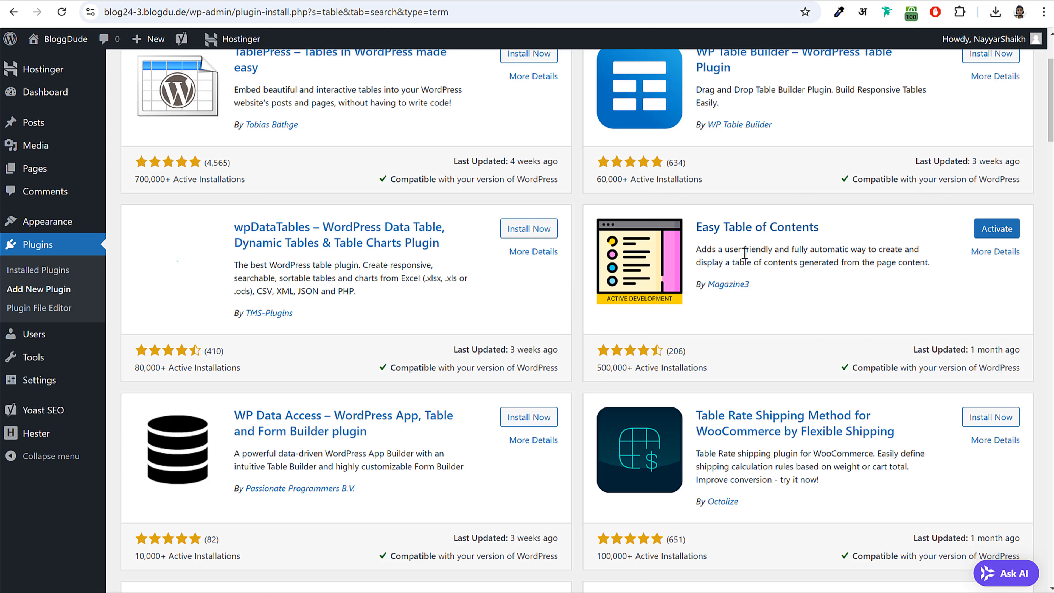
pyautogui.click(997, 229)
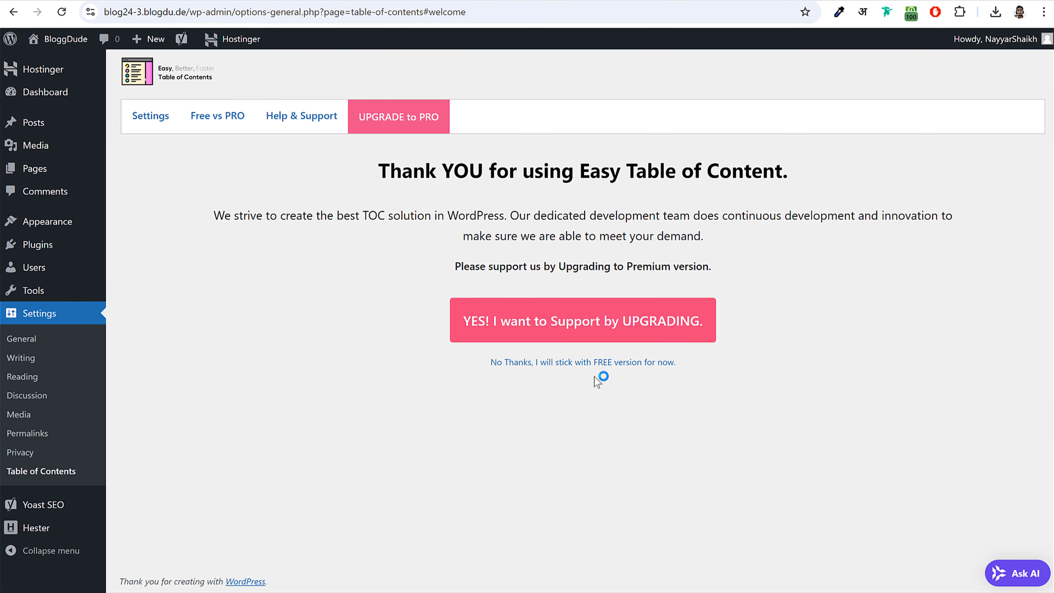
# - Decline the upgrade and untick Pages under Enable Support and Auto Insert, leaving Posts
pyautogui.click(581, 362)
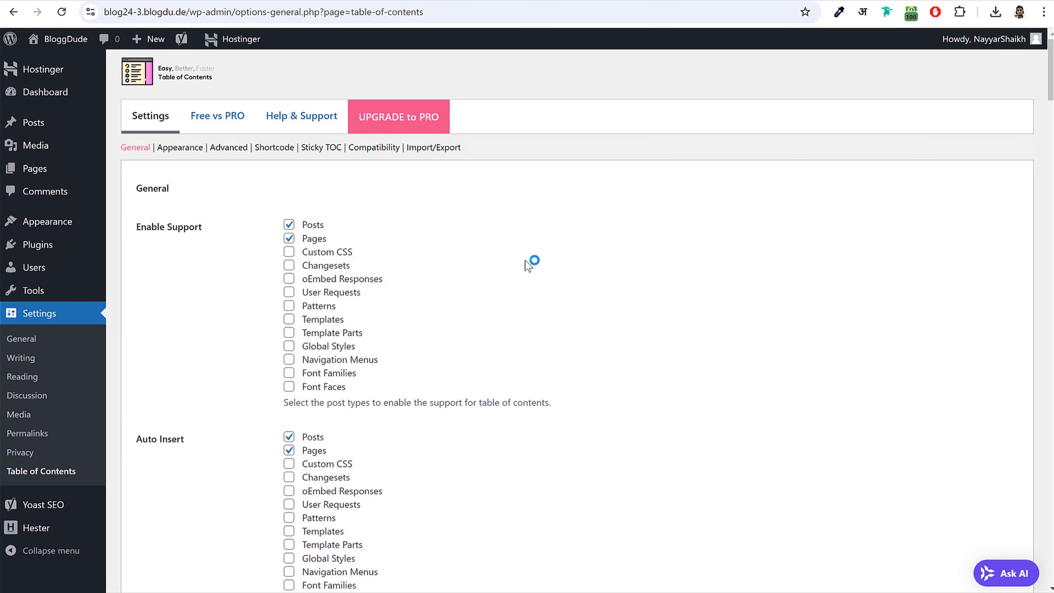
pyautogui.moveTo(138, 230); pyautogui.dragTo(210, 230)
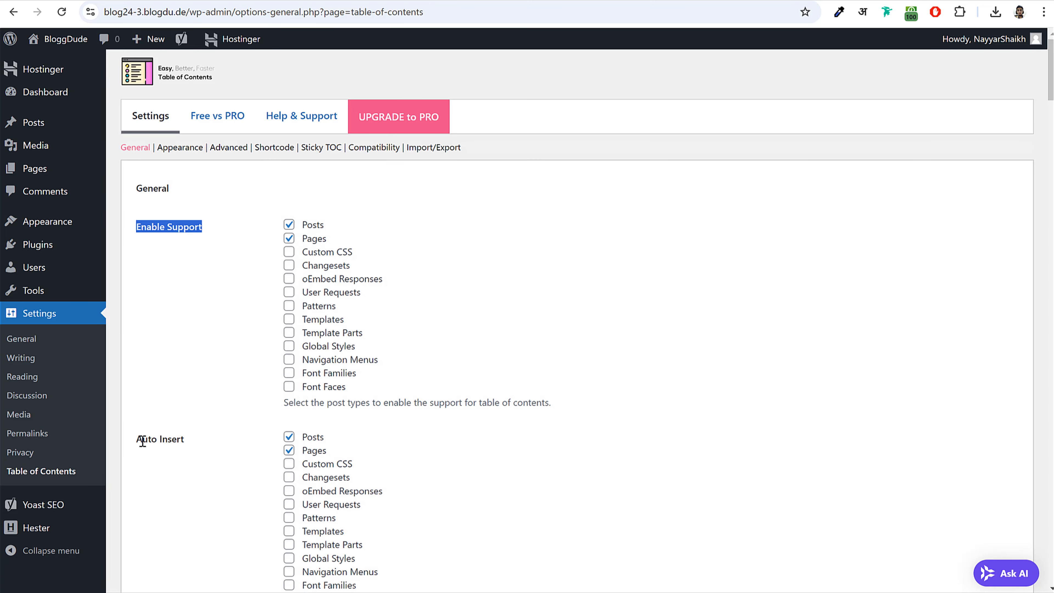
pyautogui.moveTo(141, 441); pyautogui.dragTo(207, 444)
pyautogui.click(209, 444)
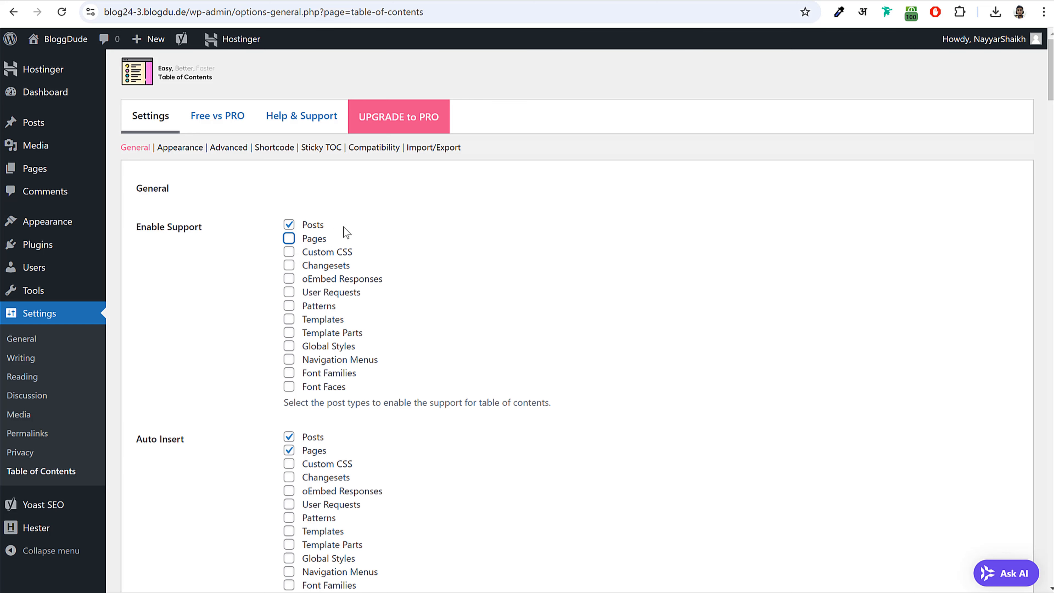
pyautogui.moveTo(325, 225); pyautogui.dragTo(300, 226)
pyautogui.scroll(-1, 335, 434)
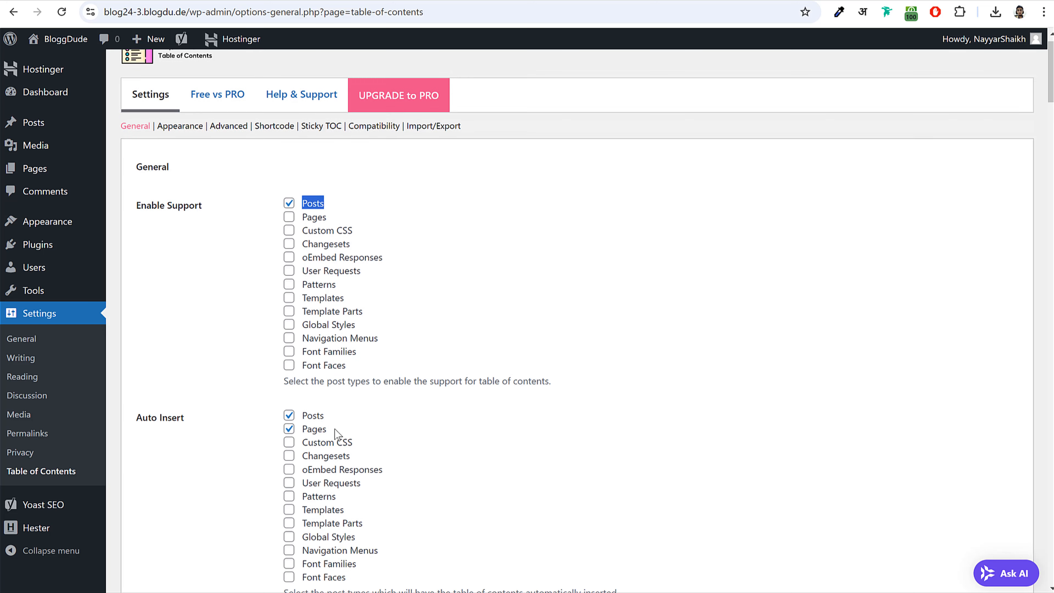
pyautogui.scroll(-5, 335, 434)
pyautogui.scroll(6, 305, 249)
pyautogui.scroll(-6, 183, 229)
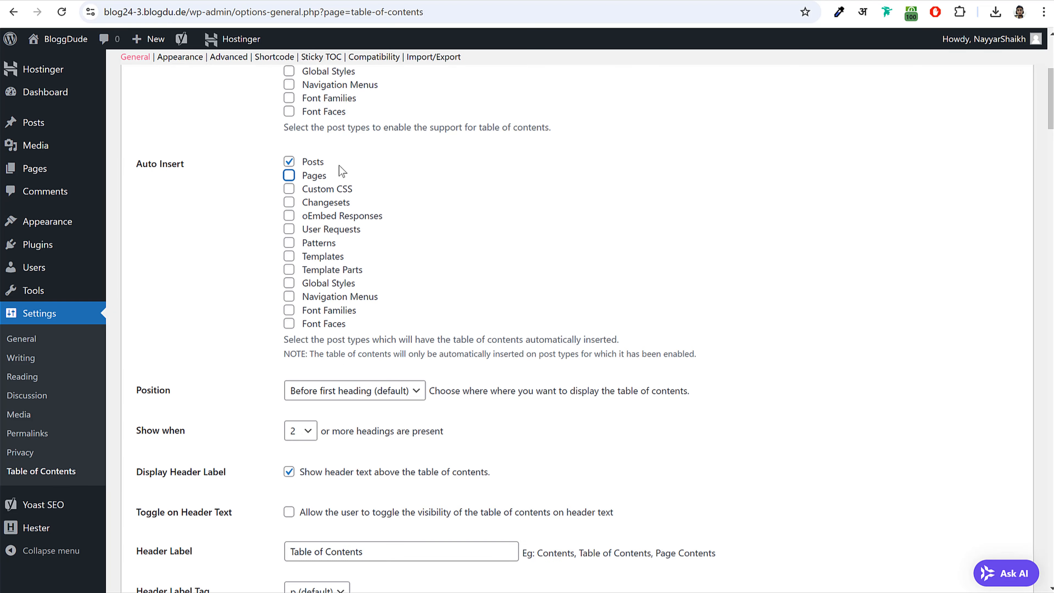
pyautogui.moveTo(309, 163); pyautogui.dragTo(309, 165)
# - Exclude Heading 5 and Heading 6 from the table of contents and save the settings
pyautogui.scroll(-15, 647, 334)
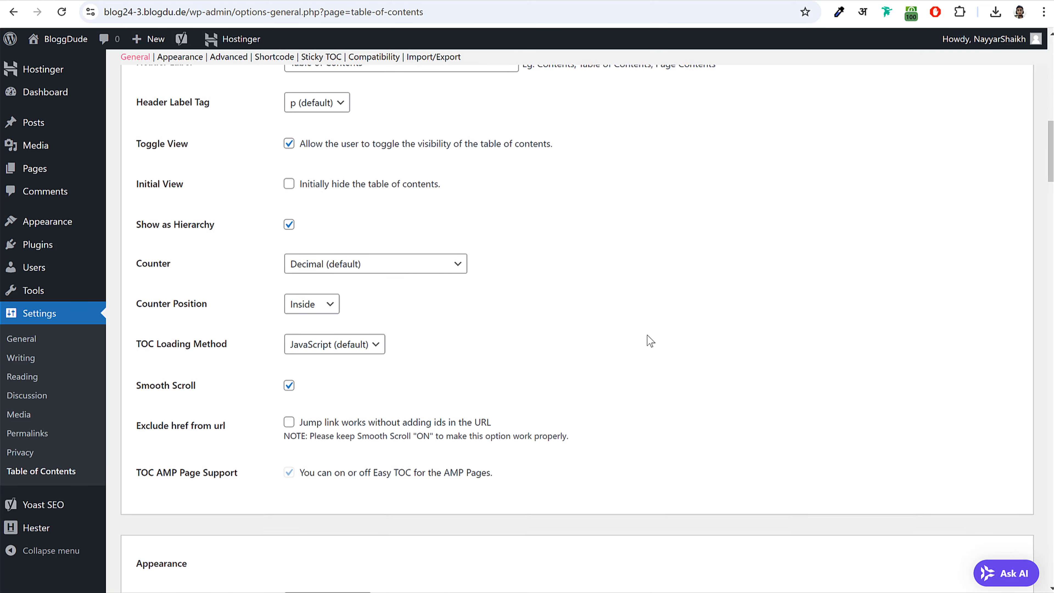
pyautogui.scroll(-20, 648, 334)
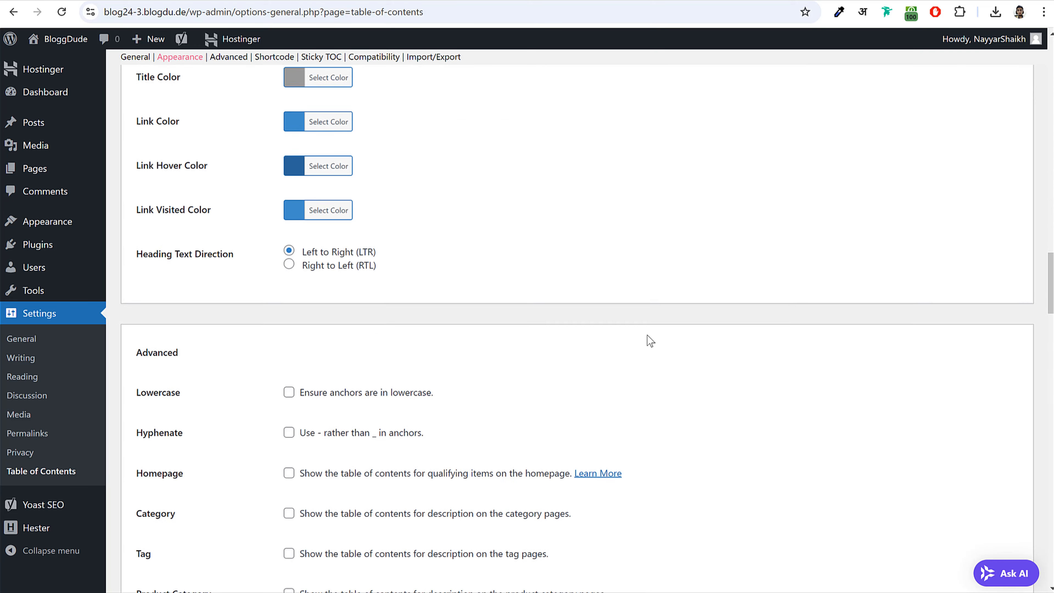
pyautogui.scroll(-4, 648, 335)
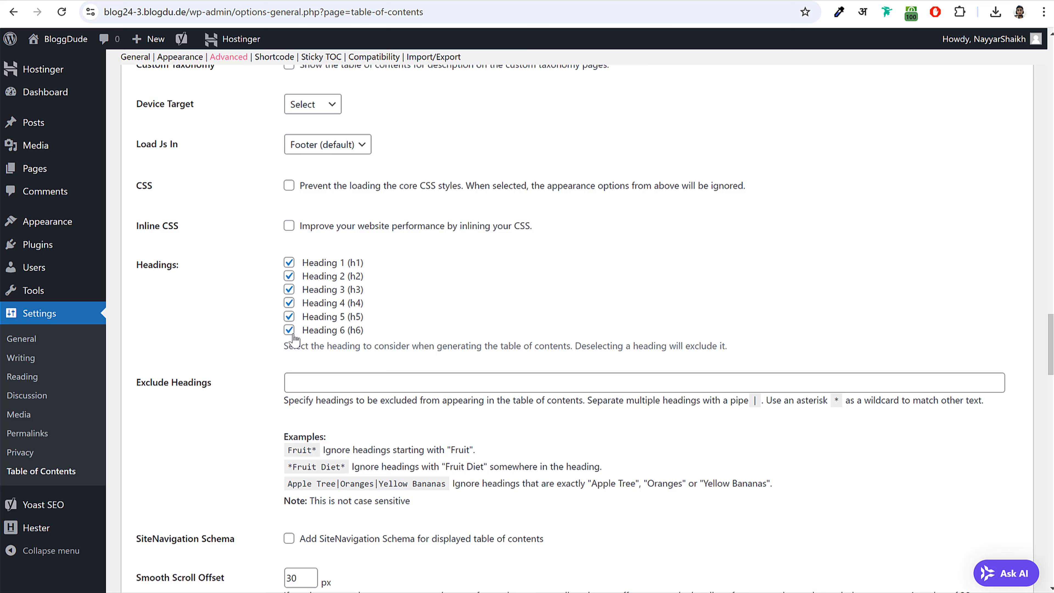
pyautogui.click(289, 331)
pyautogui.click(289, 317)
pyautogui.moveTo(132, 266); pyautogui.dragTo(196, 267)
pyautogui.click(176, 265)
pyautogui.scroll(-20, 457, 398)
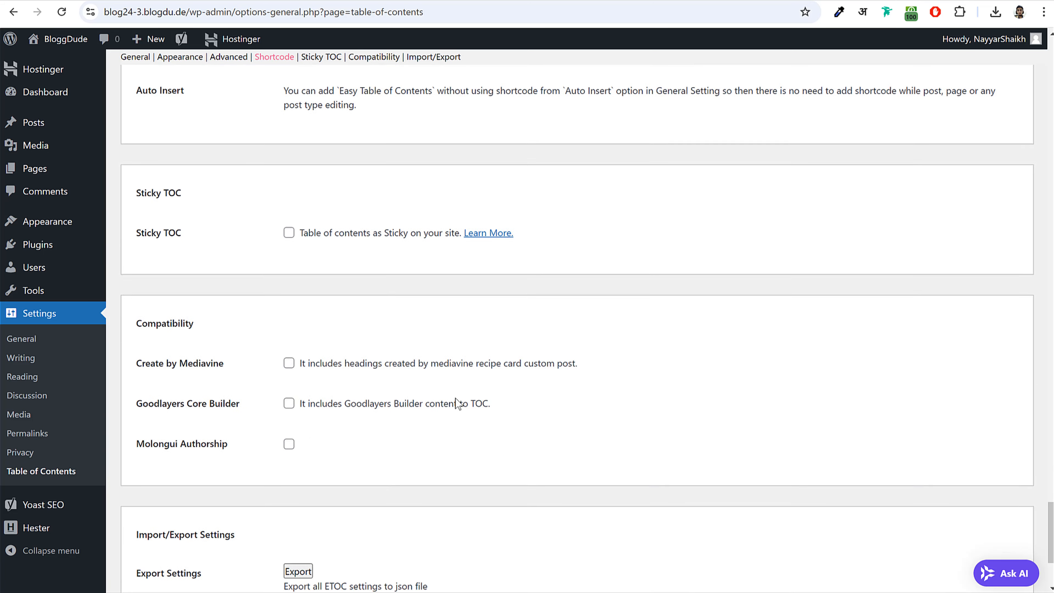
pyautogui.scroll(-5, 457, 403)
pyautogui.click(154, 525)
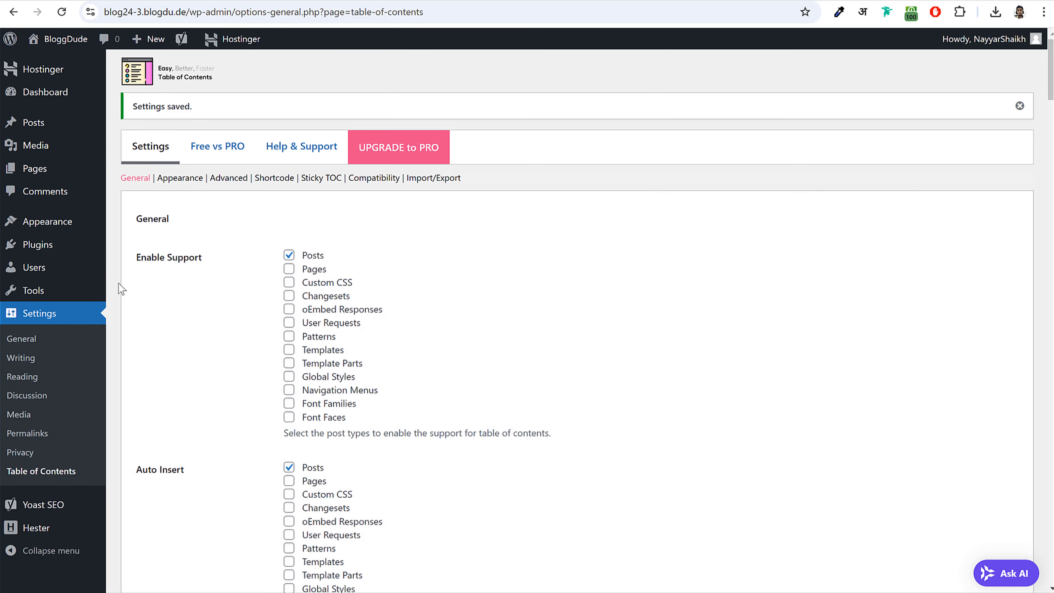
# - Search the plugin directory for 'svg' and compare SVG Support with Safe SVG
pyautogui.click(57, 246)
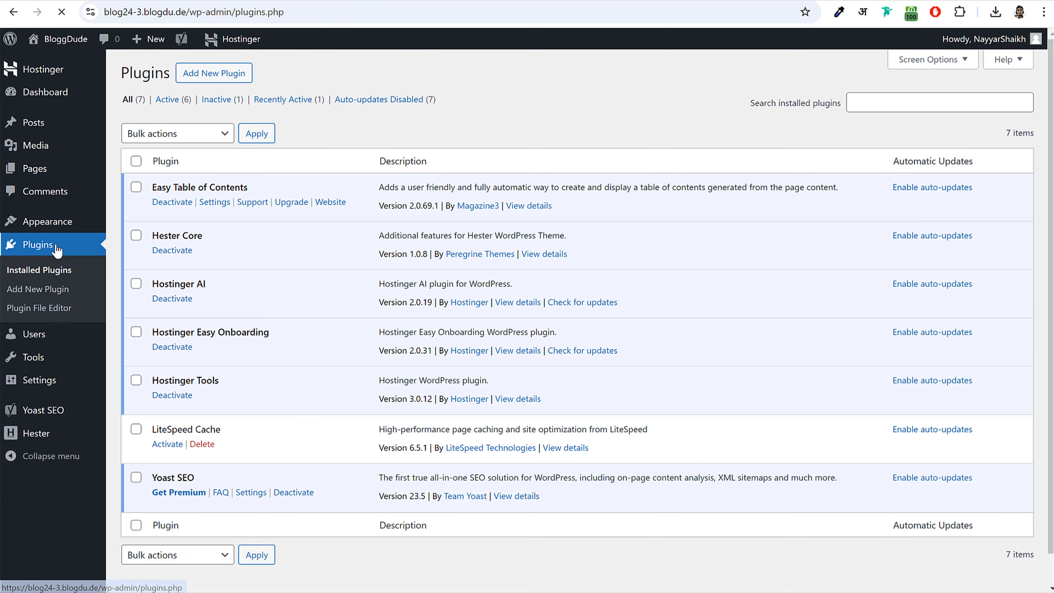
pyautogui.click(222, 75)
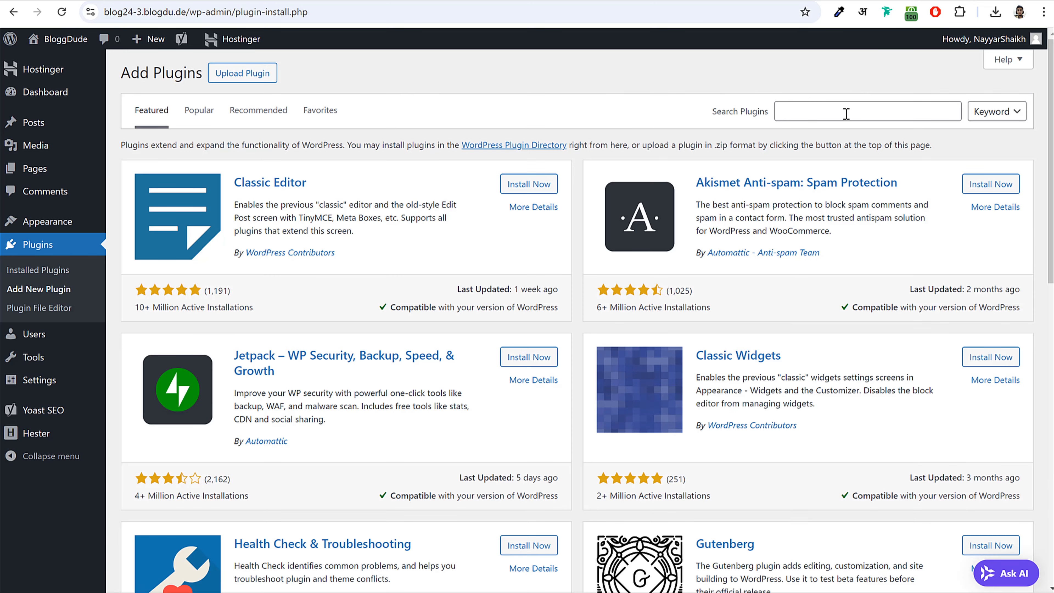
pyautogui.click(781, 111)
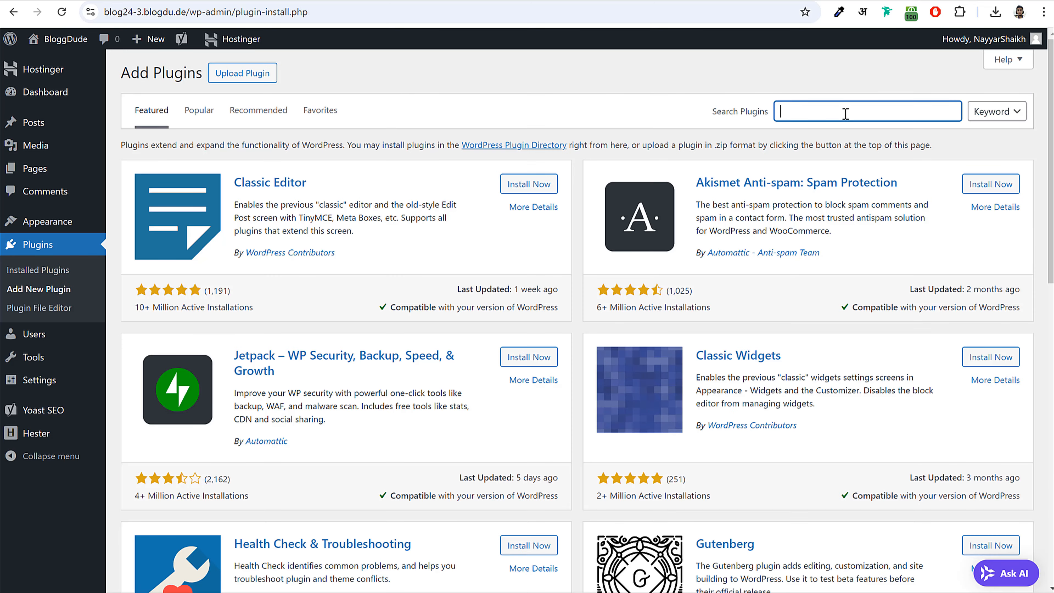
pyautogui.write('svg')
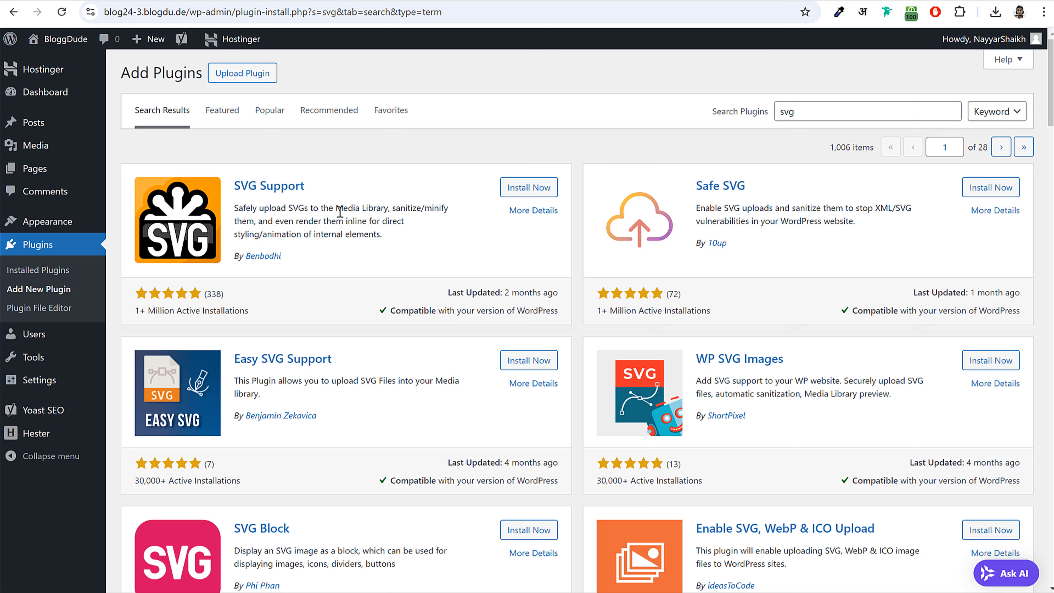
pyautogui.moveTo(310, 190); pyautogui.dragTo(235, 187)
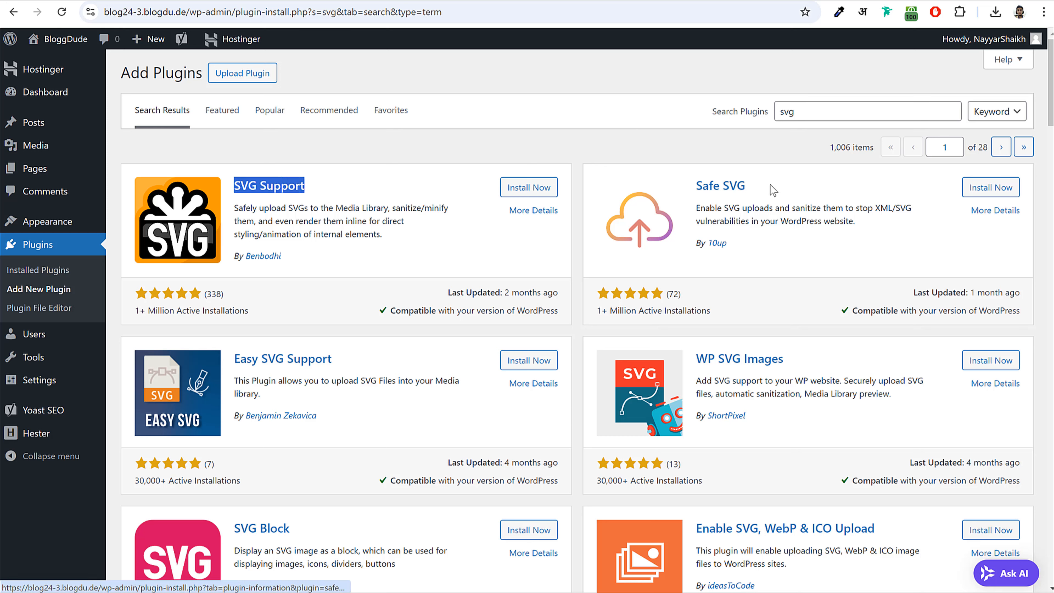
pyautogui.moveTo(773, 190); pyautogui.dragTo(695, 187)
pyautogui.click(420, 229)
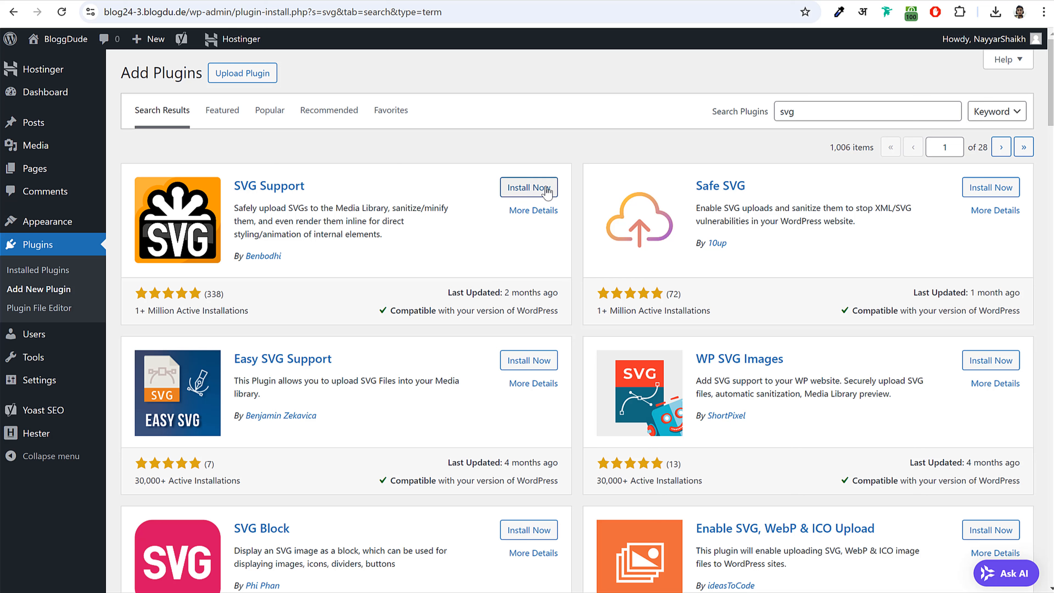
# - Install and activate SVG Support, then return to Add Plugins
pyautogui.click(531, 187)
pyautogui.moveTo(312, 188); pyautogui.dragTo(235, 182)
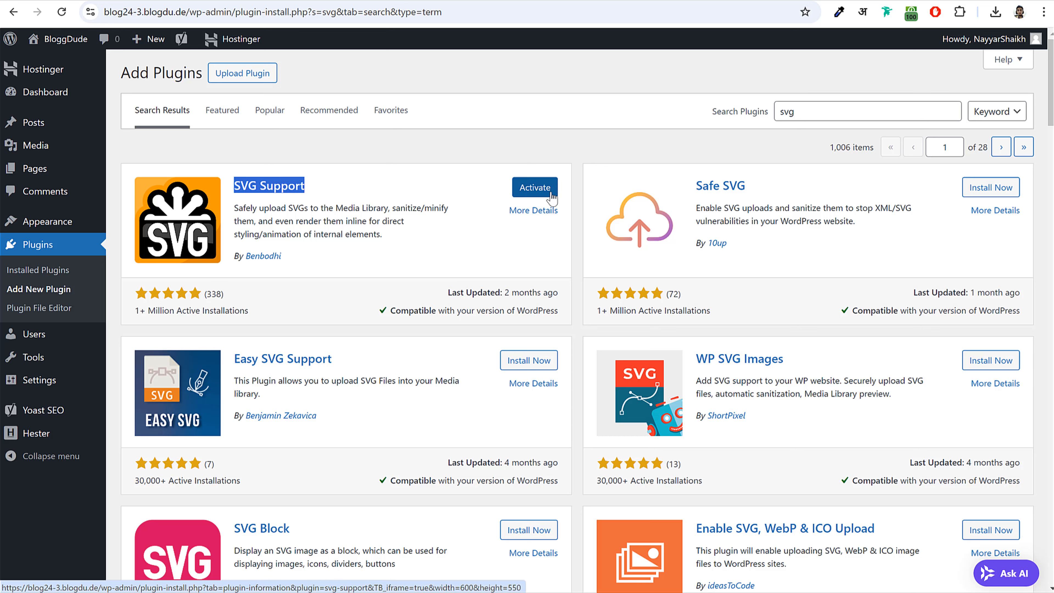
pyautogui.click(552, 196)
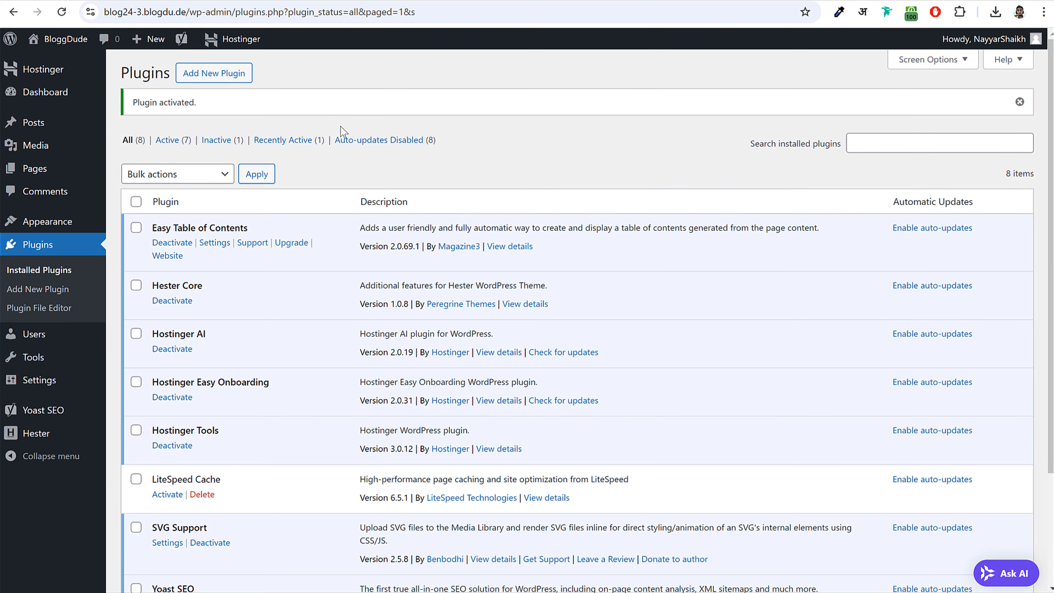
pyautogui.click(233, 82)
# - Search for 'wpforms', then install and activate WPForms Lite, bringing the list to nine plugins
pyautogui.click(795, 106)
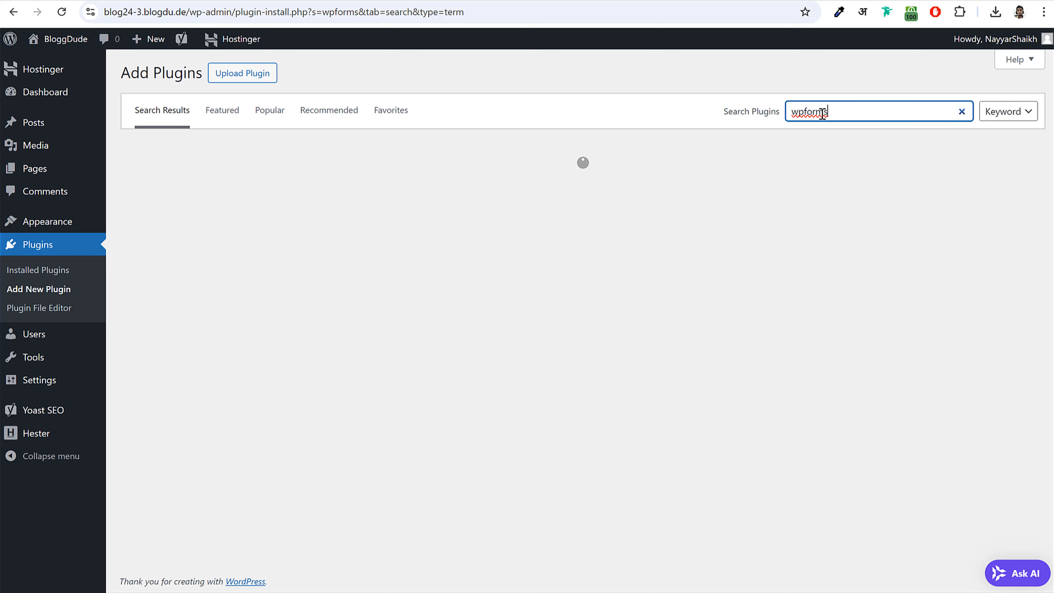
pyautogui.moveTo(822, 113); pyautogui.dragTo(782, 121)
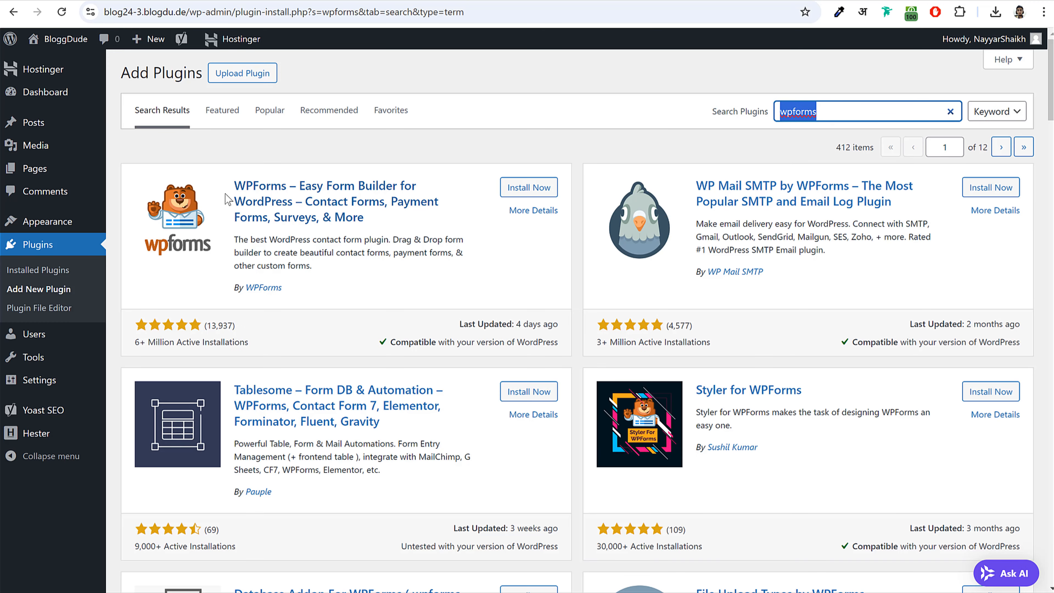
pyautogui.click(528, 188)
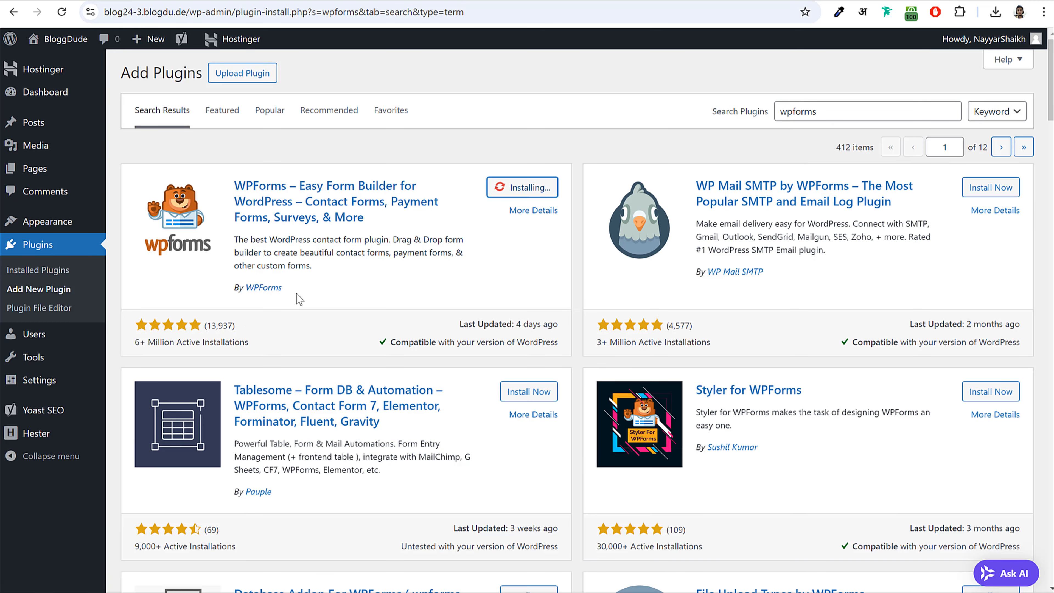
pyautogui.moveTo(297, 294); pyautogui.dragTo(234, 300)
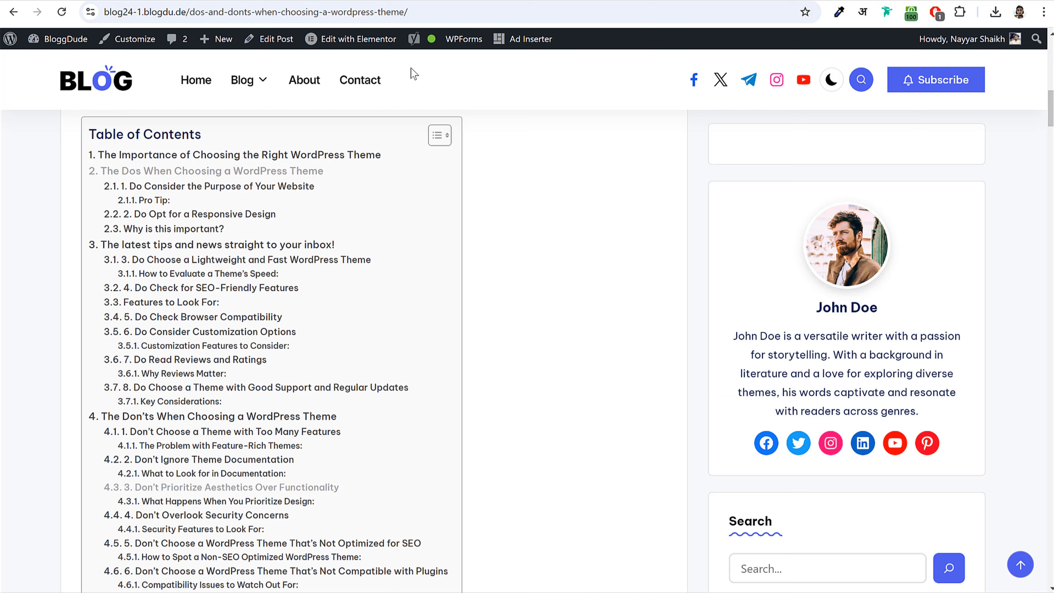
pyautogui.scroll(5, 411, 68)
pyautogui.click(374, 92)
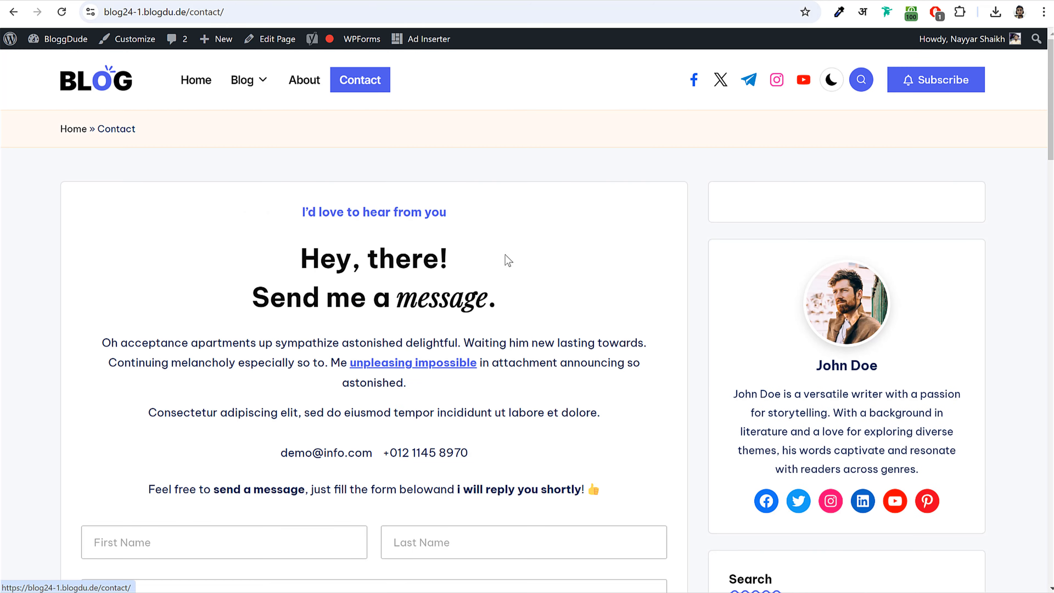
pyautogui.scroll(-10, 504, 259)
pyautogui.scroll(2, 277, 235)
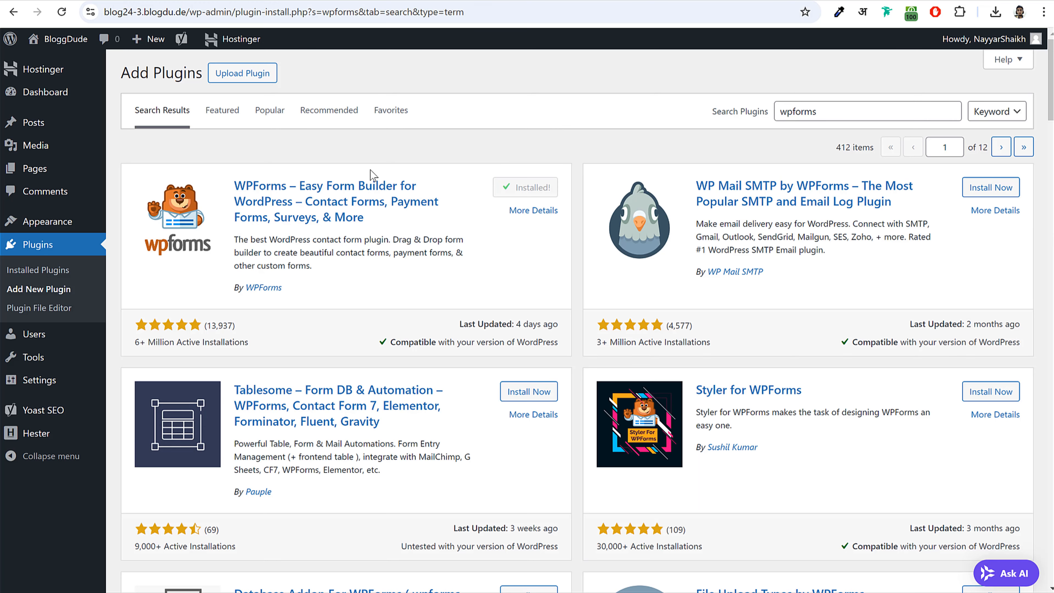
pyautogui.moveTo(233, 181); pyautogui.dragTo(399, 233)
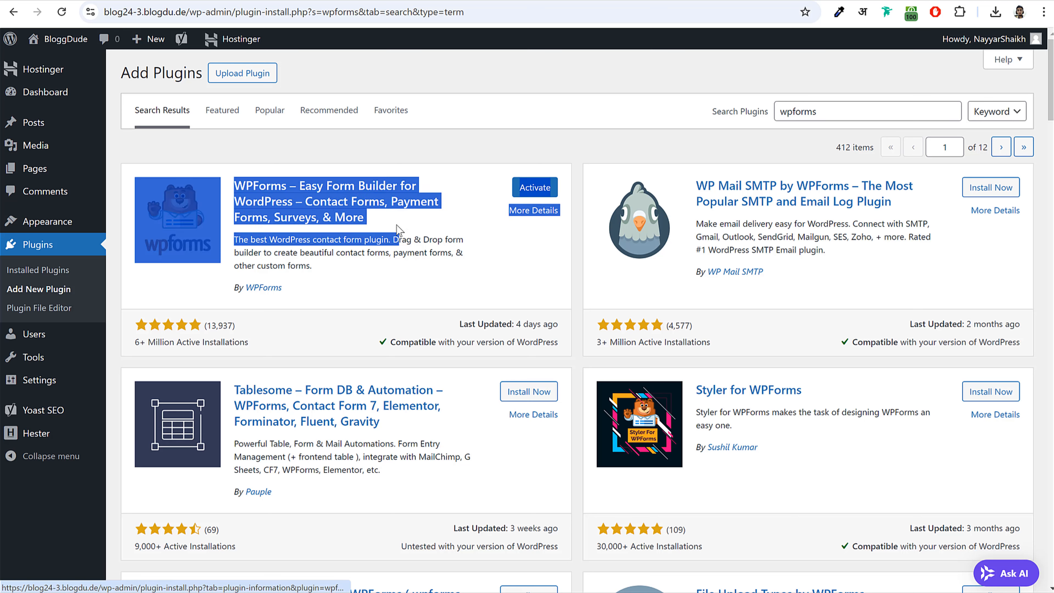
pyautogui.click(393, 227)
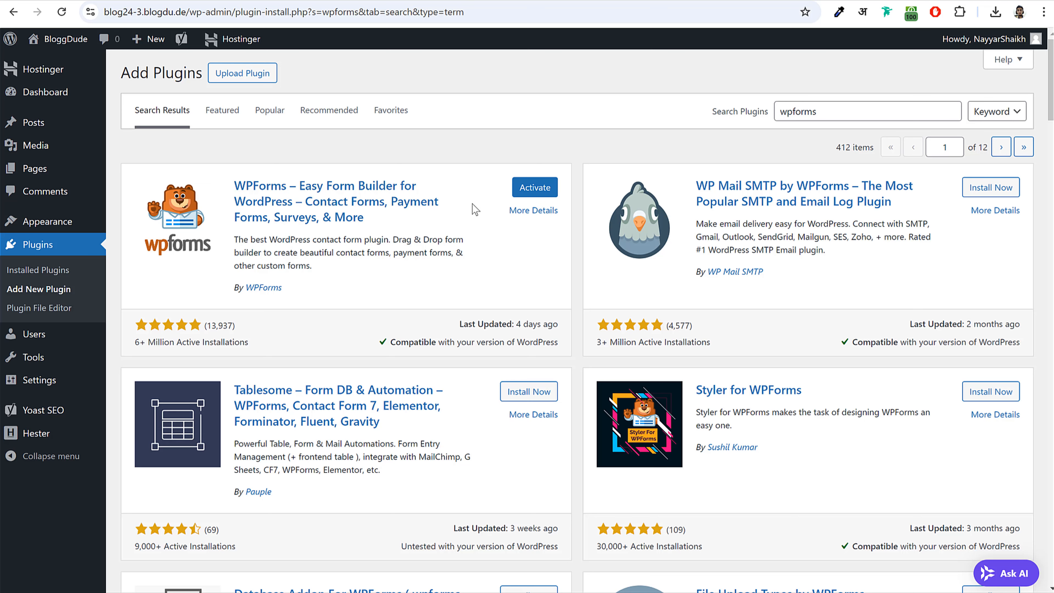
pyautogui.click(536, 192)
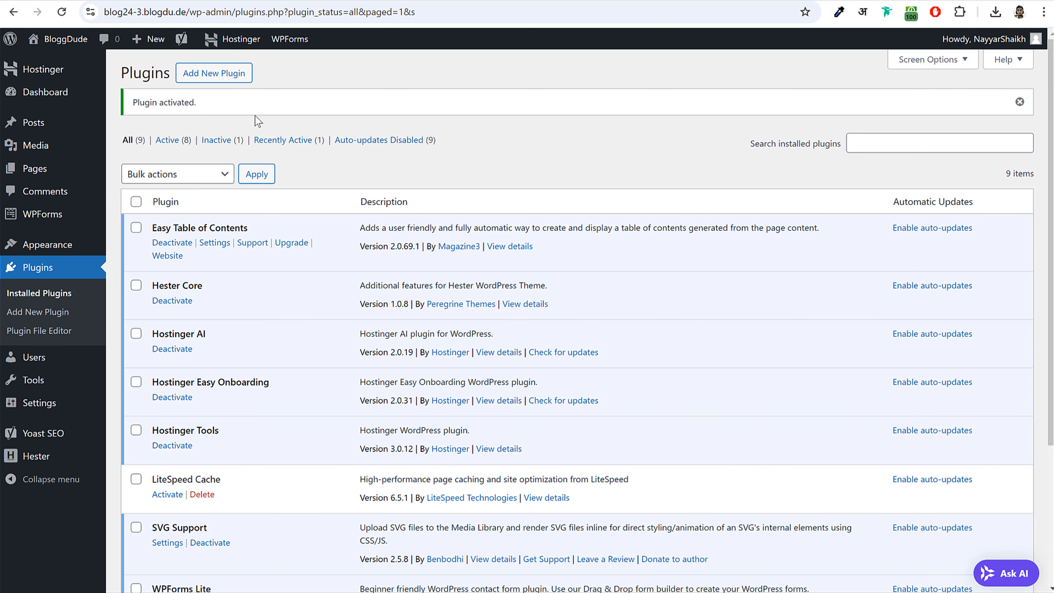
# - Search for 'mc4wp' and install MC4WP: Mailchimp for WordPress
pyautogui.click(215, 75)
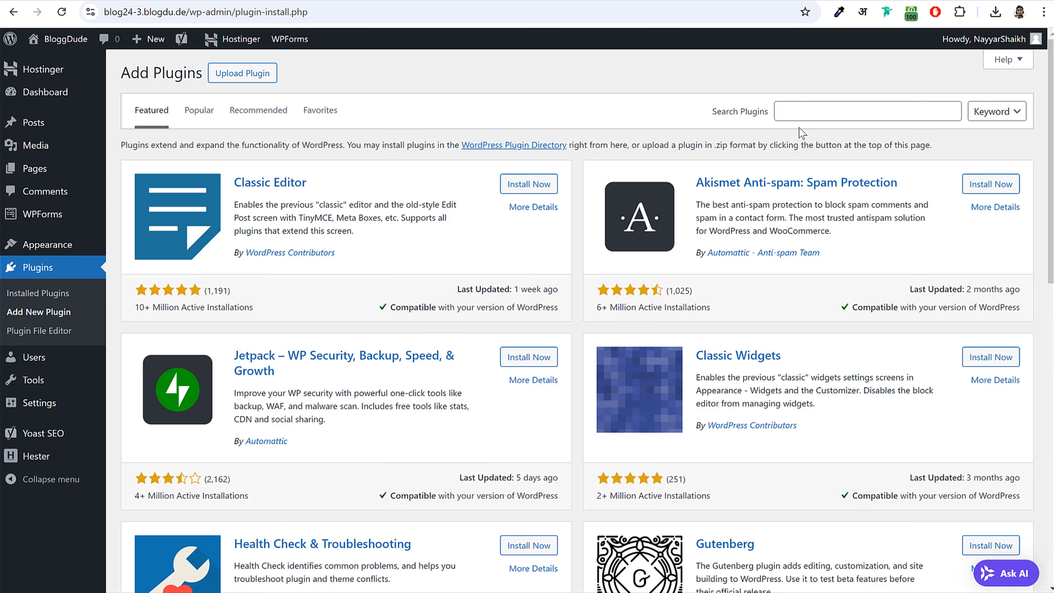
pyautogui.click(807, 112)
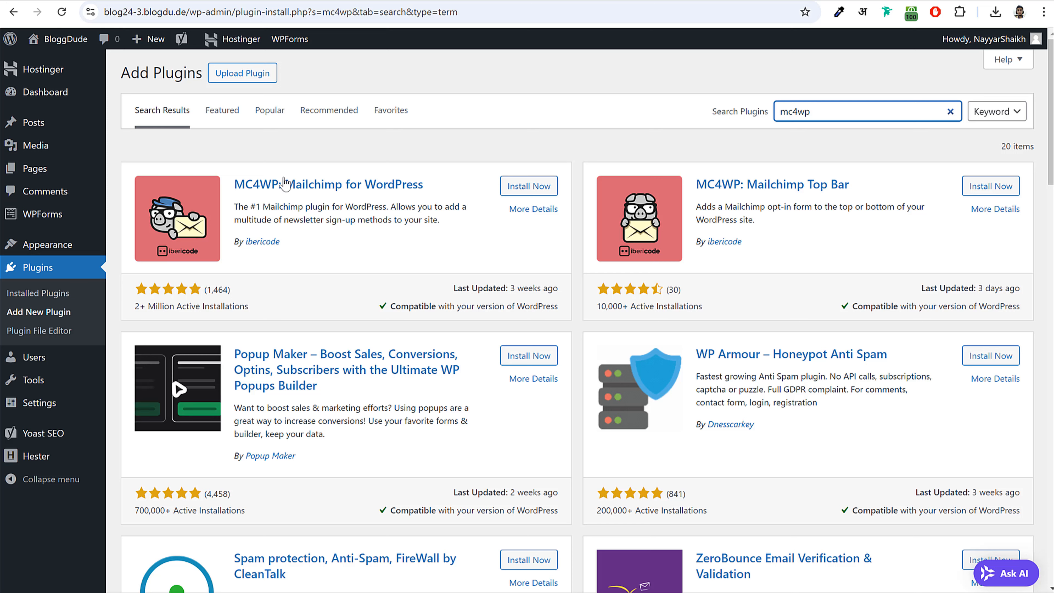
pyautogui.moveTo(235, 184); pyautogui.dragTo(285, 184)
pyautogui.click(445, 193)
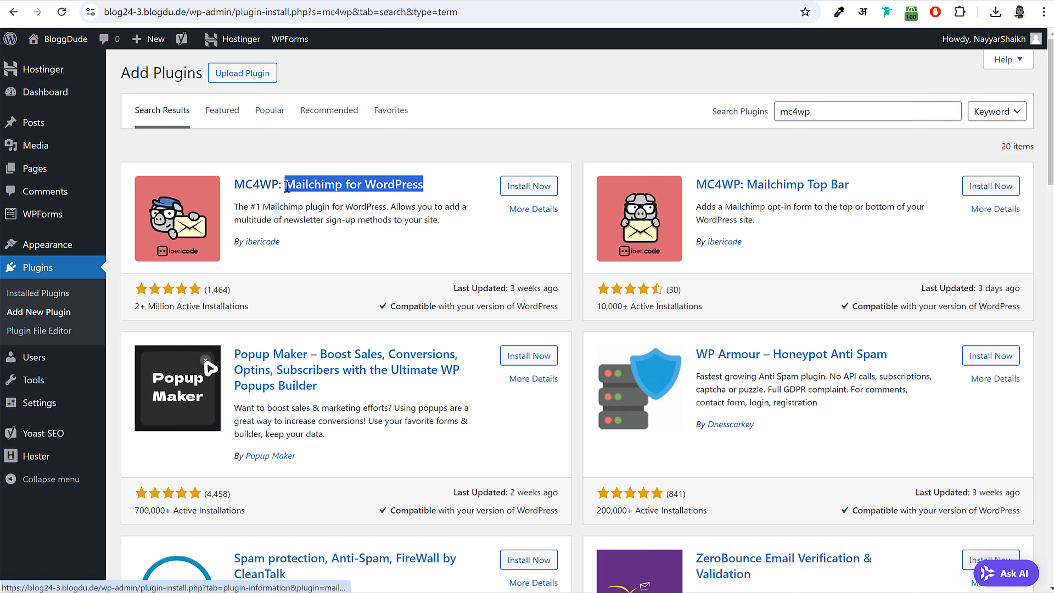
pyautogui.click(536, 187)
pyautogui.click(290, 203)
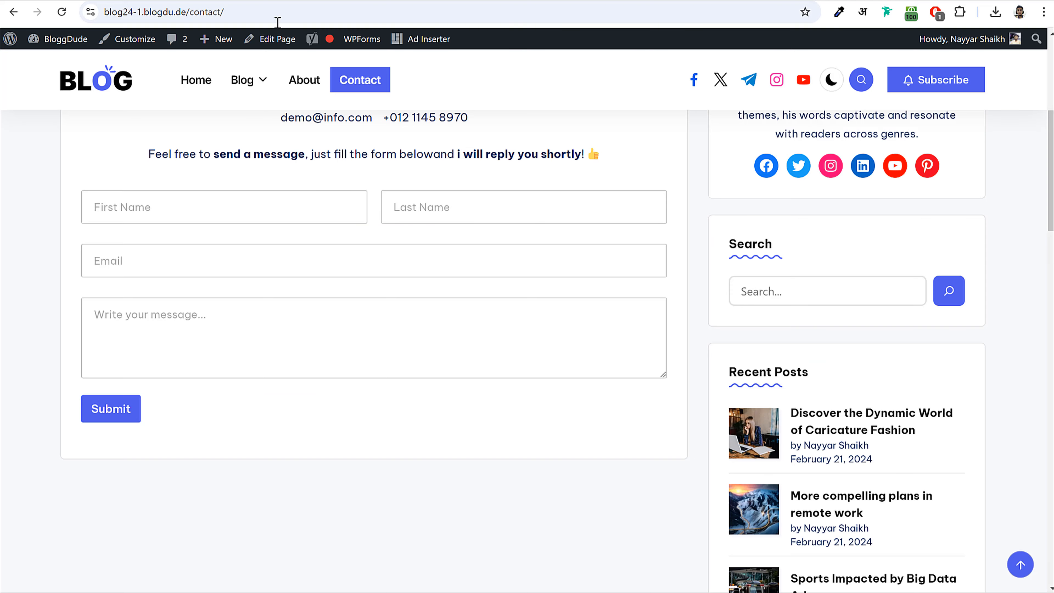
# - Check the blog's newsletter email fields, then activate MC4WP and return to Add Plugins
pyautogui.scroll(-7, 825, 293)
pyautogui.scroll(-10, 825, 297)
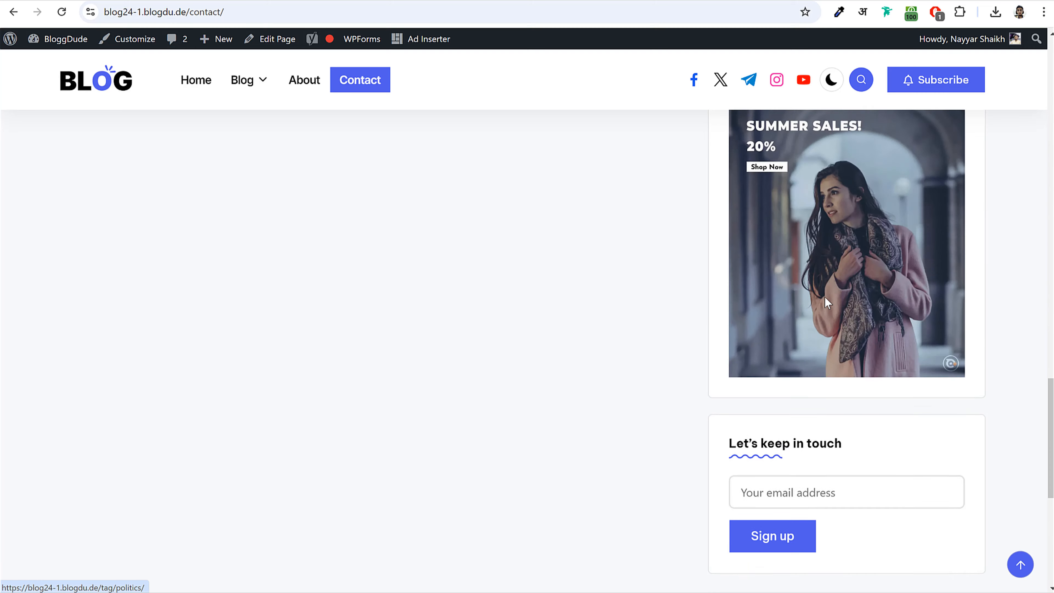
pyautogui.click(795, 293)
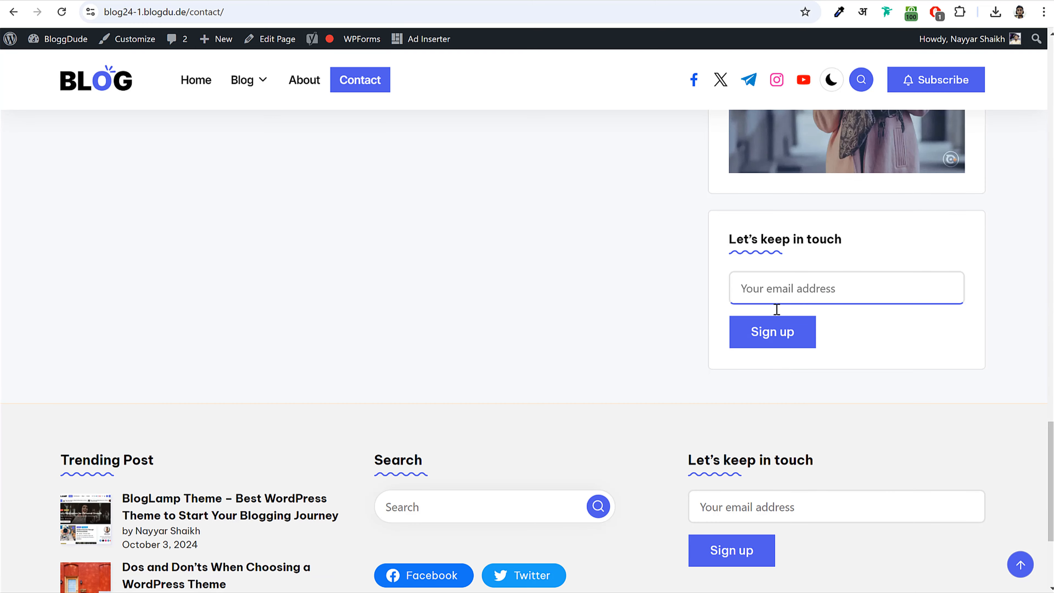
pyautogui.scroll(-4, 867, 292)
pyautogui.click(792, 305)
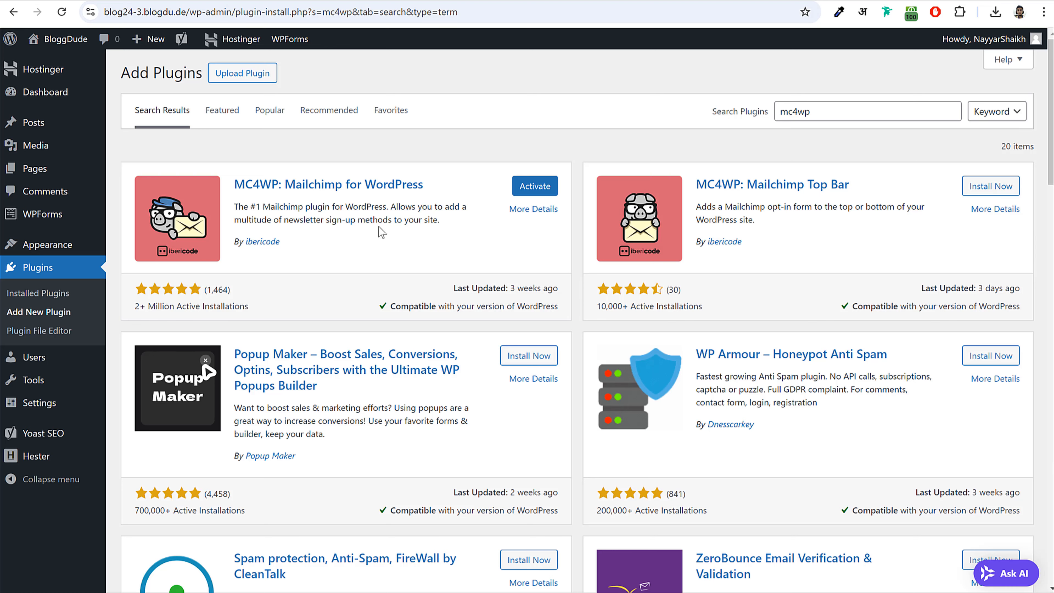
pyautogui.click(534, 186)
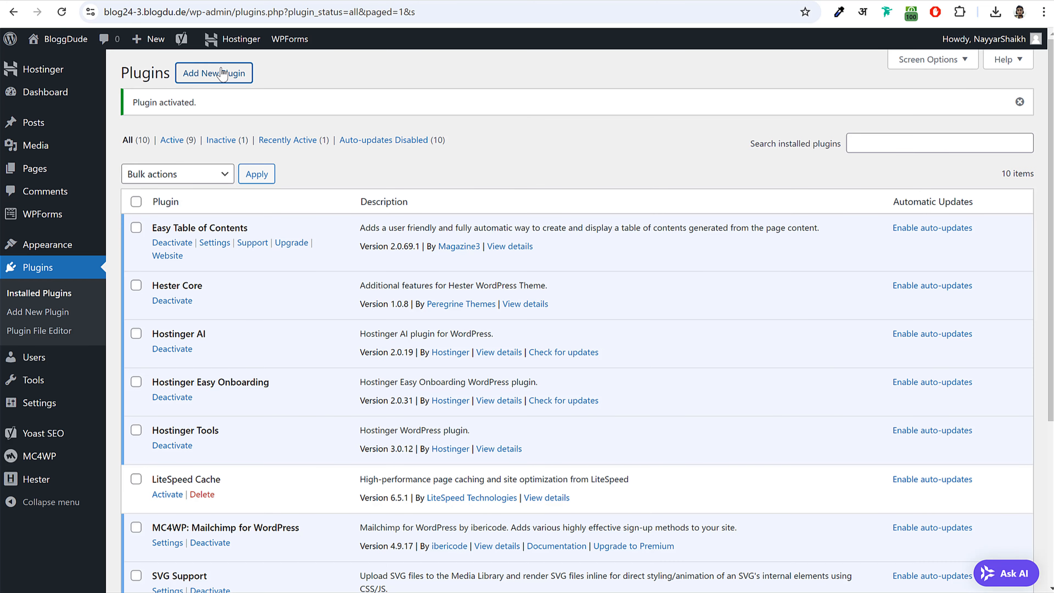
pyautogui.click(218, 75)
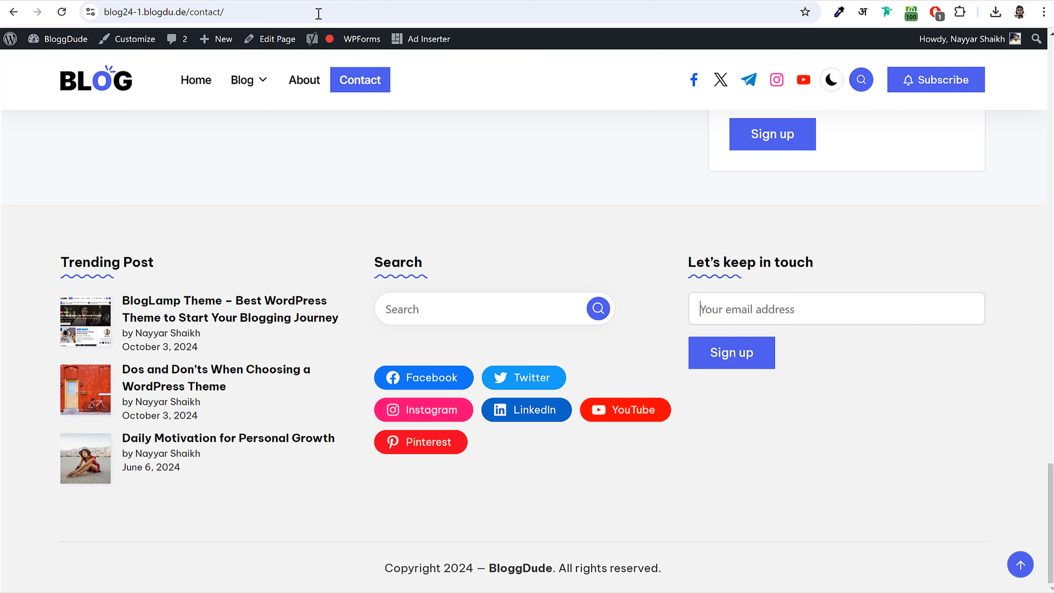
pyautogui.click(934, 87)
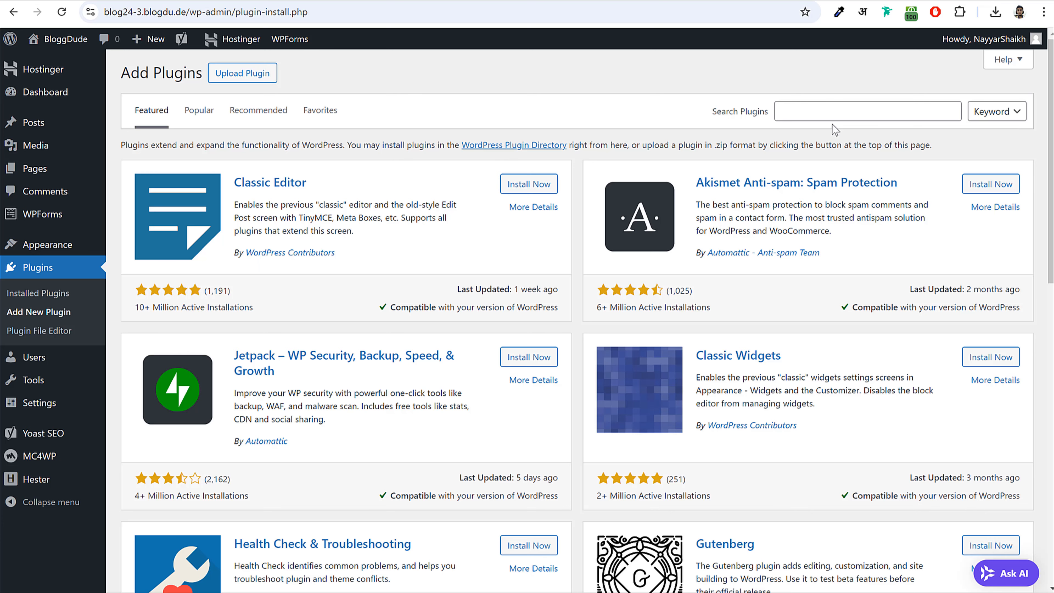
# - Search for 'hustle', then install and activate Hustle, bringing the list to eleven plugins
pyautogui.click(839, 112)
pyautogui.write('hust')
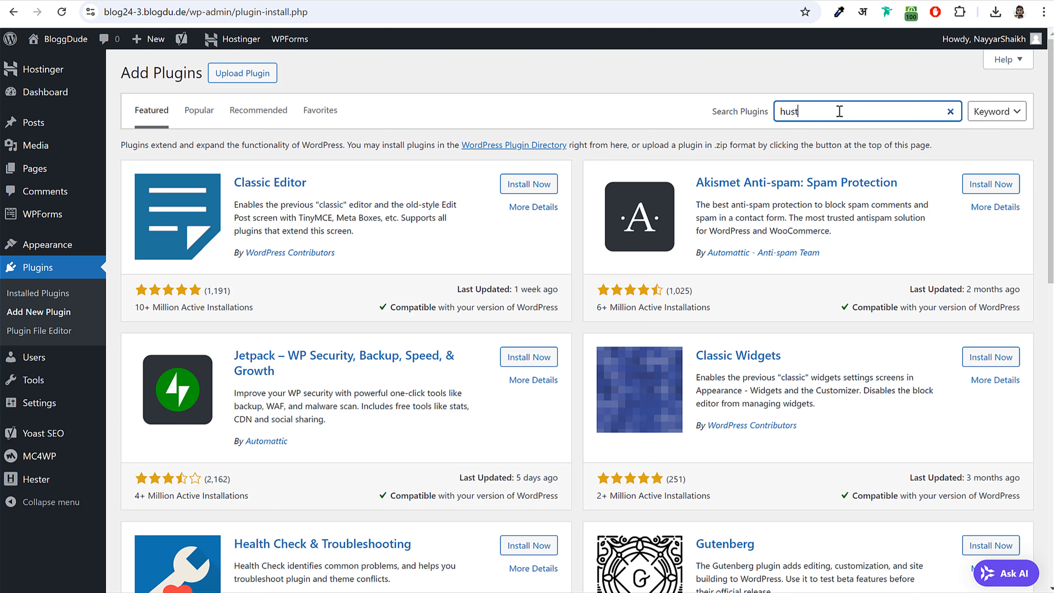
pyautogui.write('le')
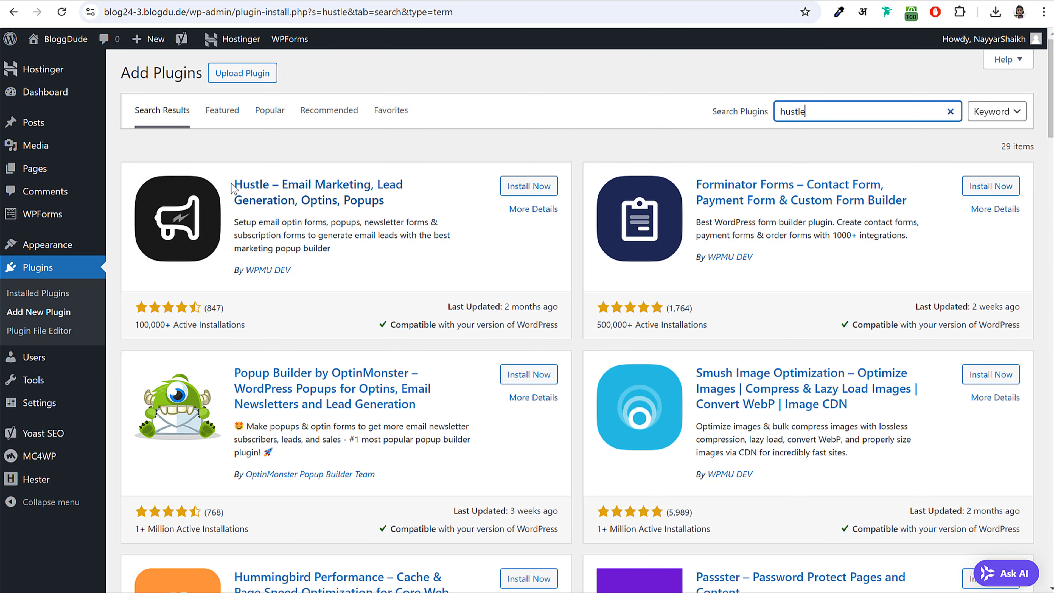
pyautogui.moveTo(232, 184); pyautogui.dragTo(400, 207)
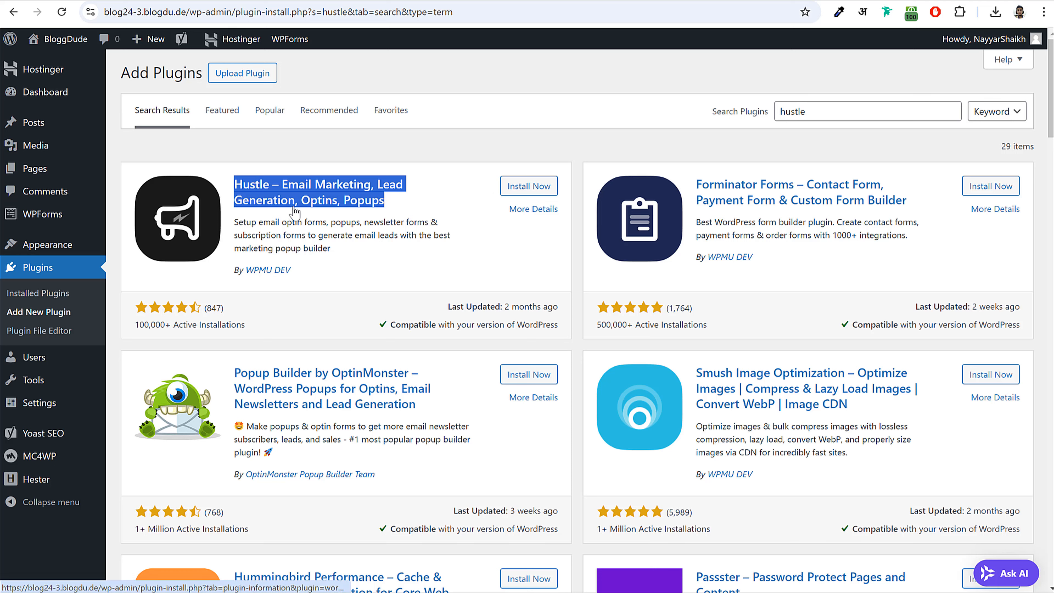
pyautogui.click(528, 190)
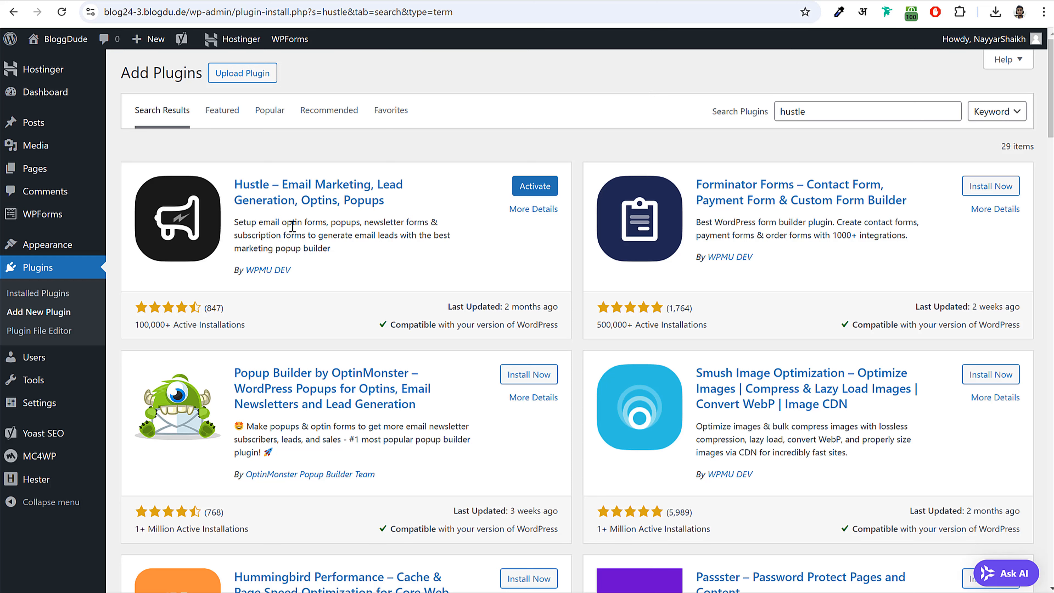
pyautogui.click(533, 189)
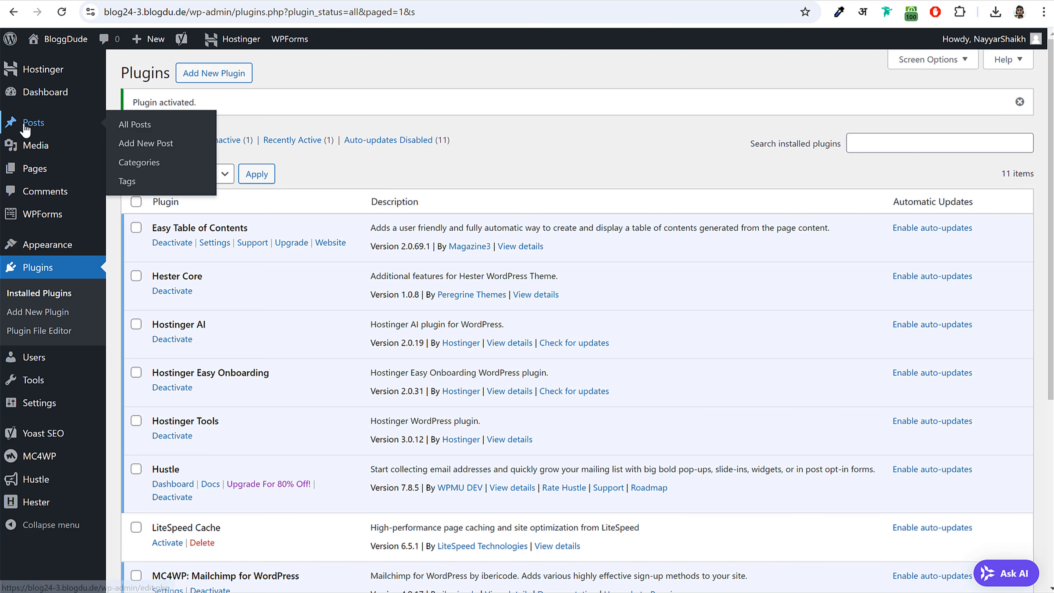
# - Move the sample 'Hello world!' post to Trash, dismiss the Yoast banner, and start a new post
pyautogui.click(45, 124)
pyautogui.moveTo(175, 211)
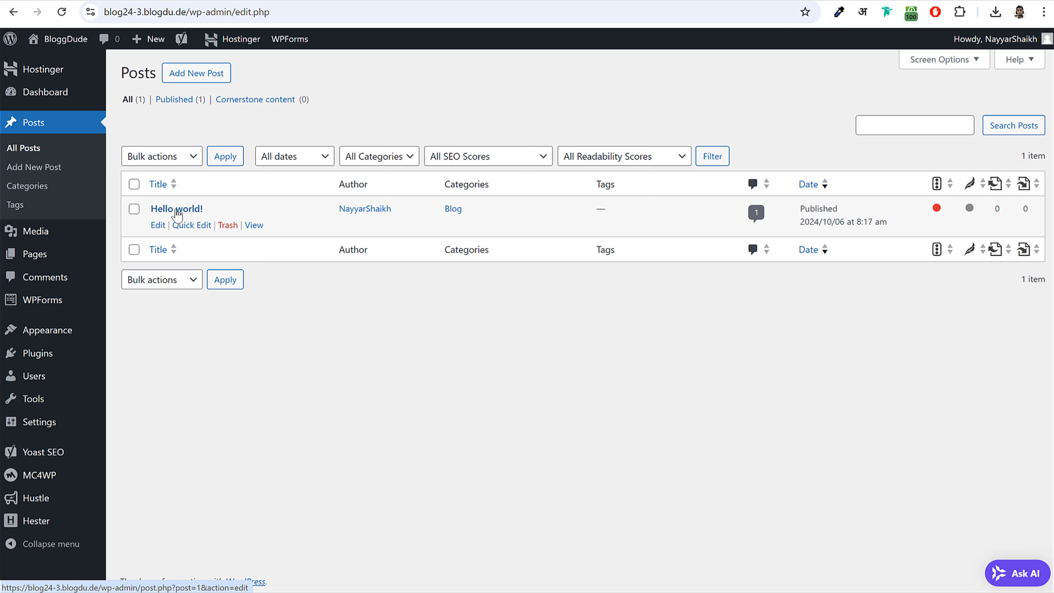
pyautogui.click(227, 227)
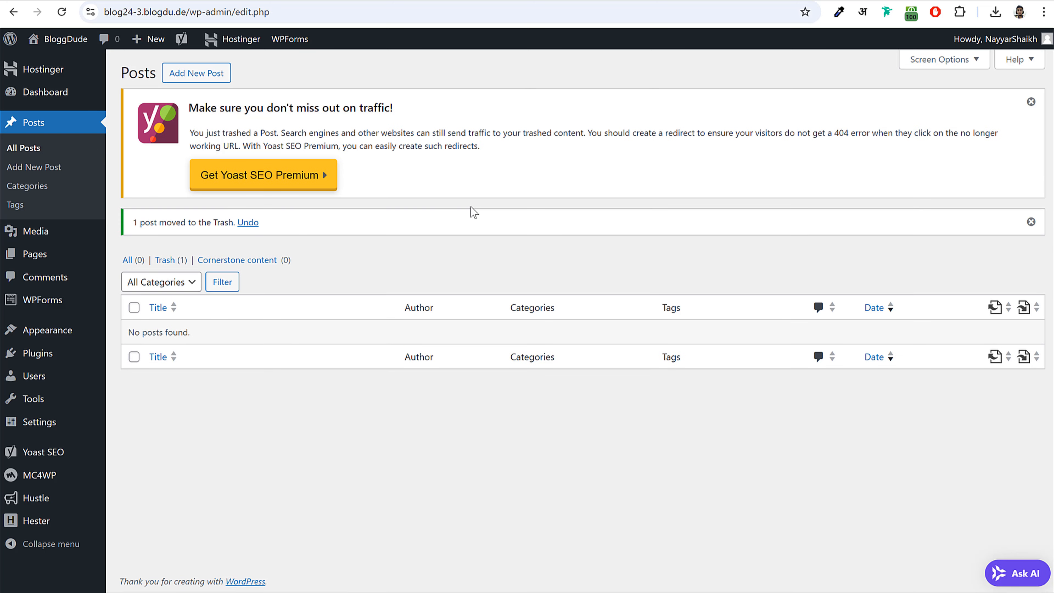
pyautogui.click(1035, 101)
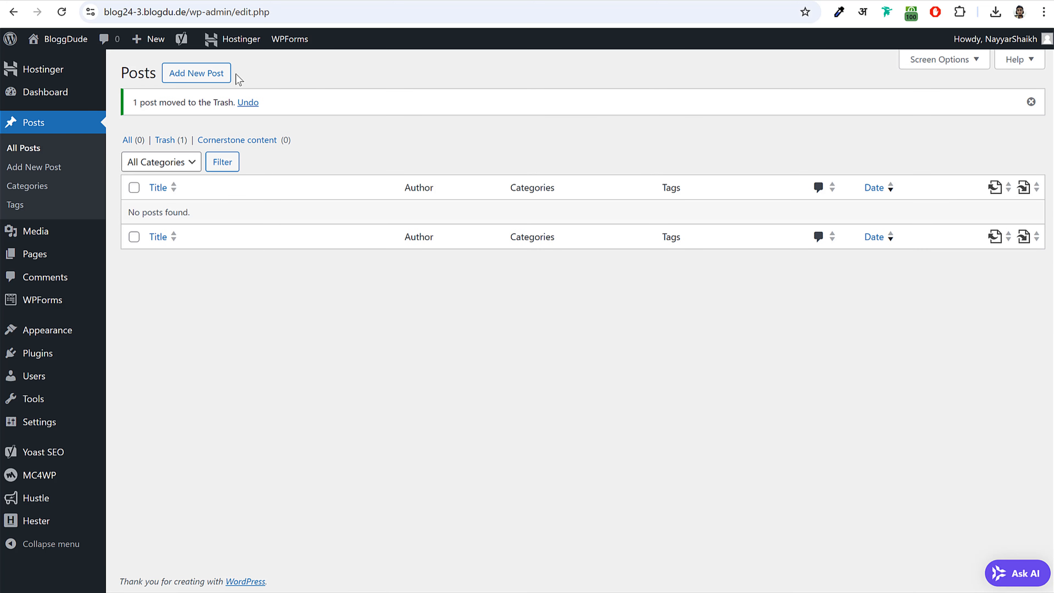
pyautogui.click(199, 75)
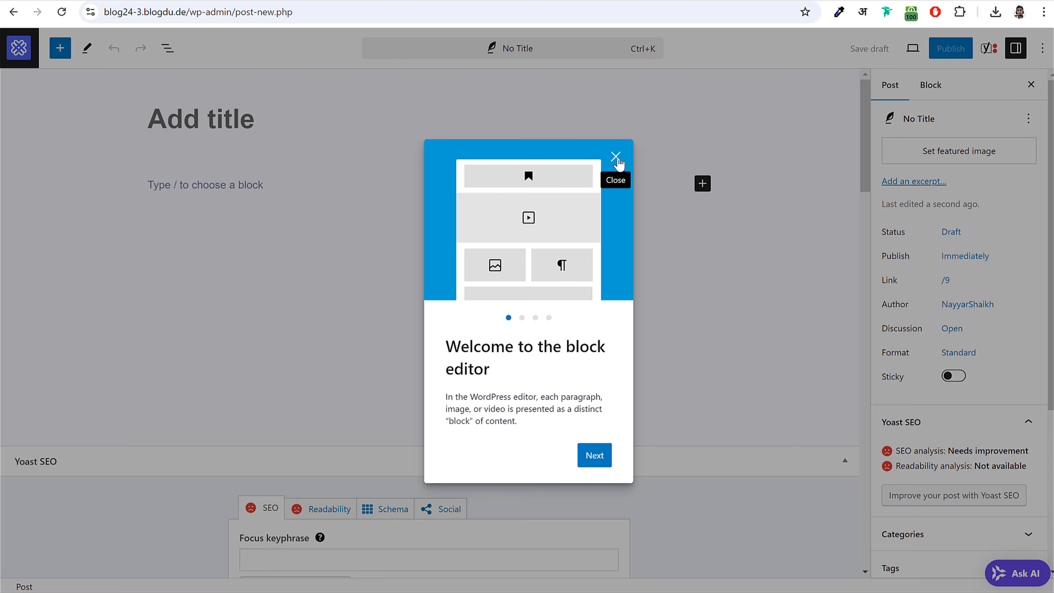
# - Close the welcome guide and newsletter popup, then open the Dos and Don’ts article from the other blog's homepage
pyautogui.click(616, 158)
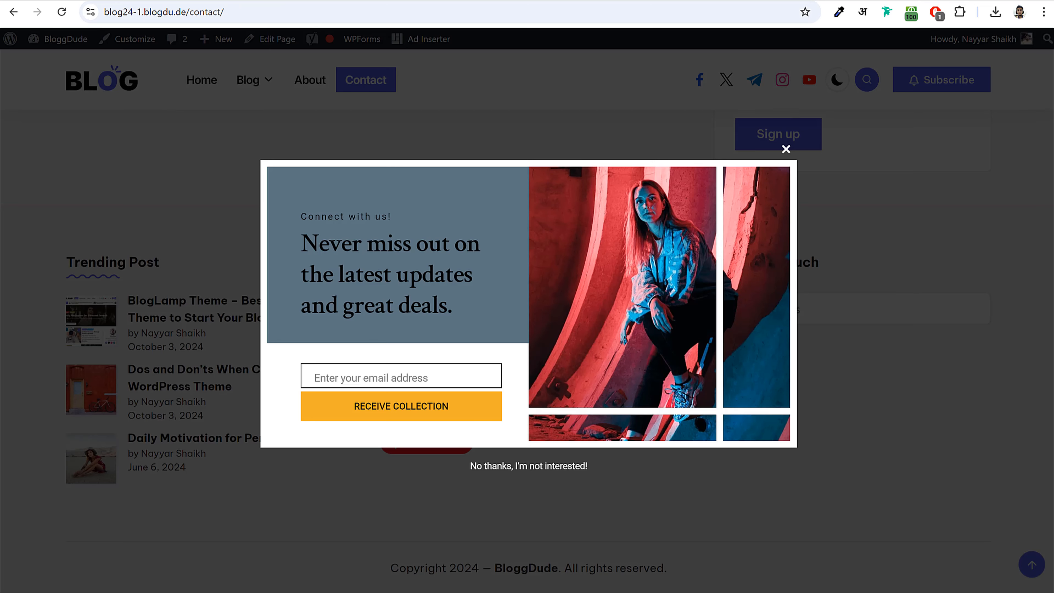
pyautogui.click(785, 149)
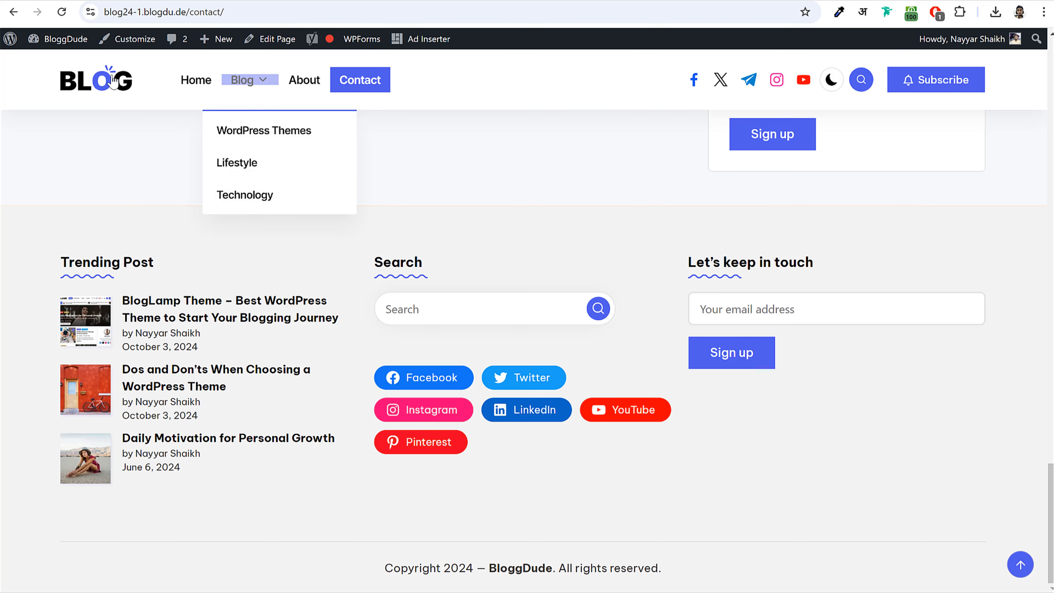
pyautogui.click(113, 81)
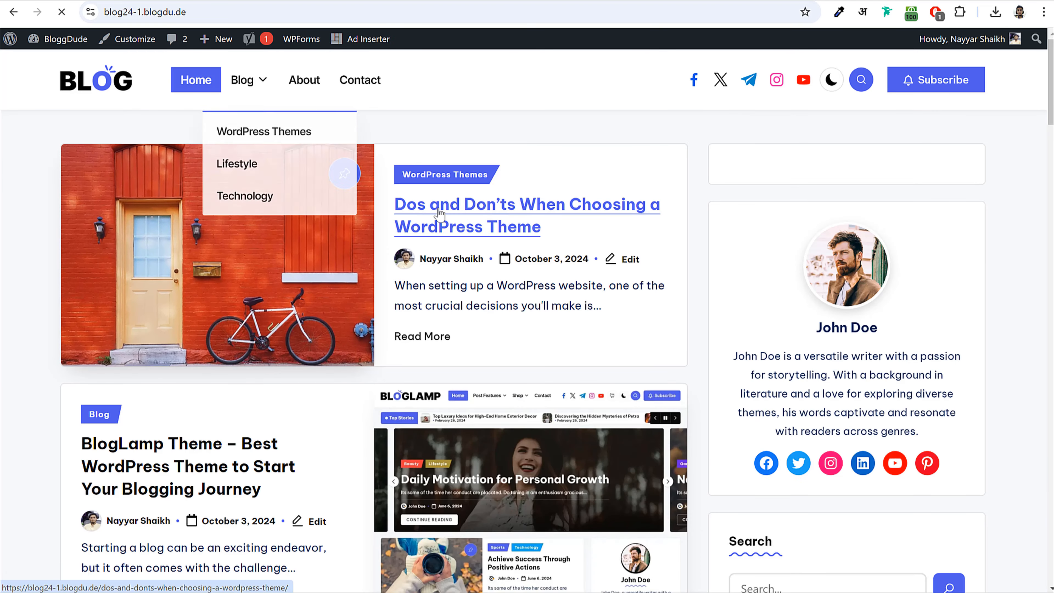
pyautogui.click(463, 219)
pyautogui.scroll(-10, 462, 243)
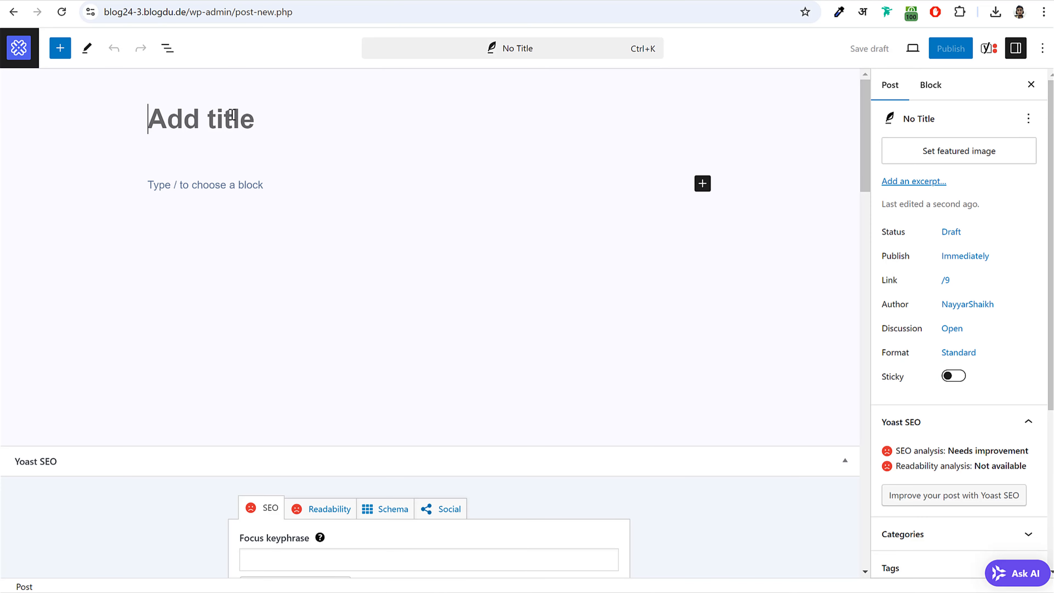
pyautogui.click(233, 116)
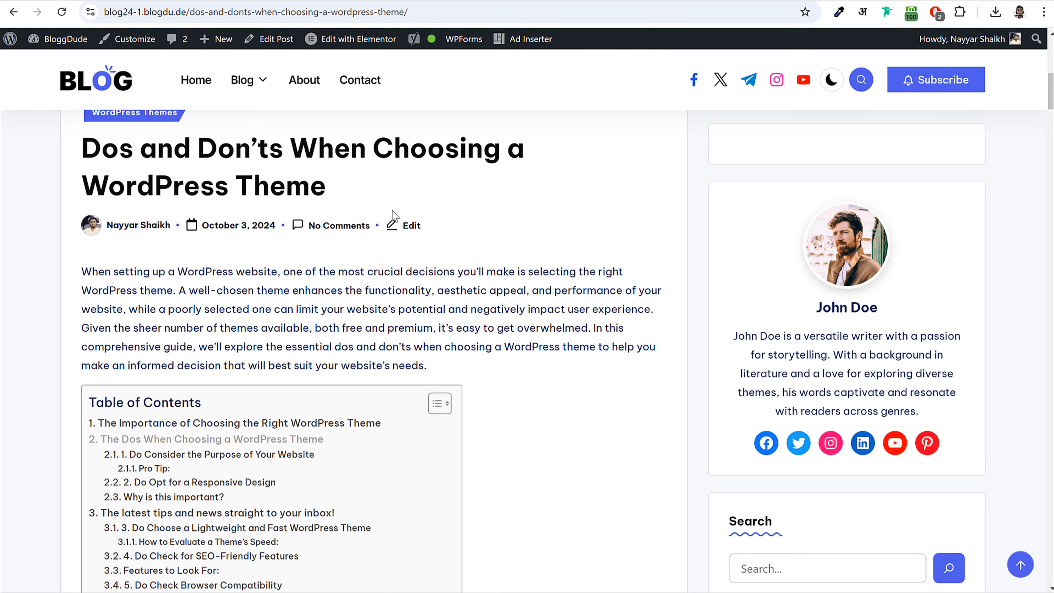
# - Read through the article, including its Importance and Consider the Purpose sections
pyautogui.scroll(3, 292, 259)
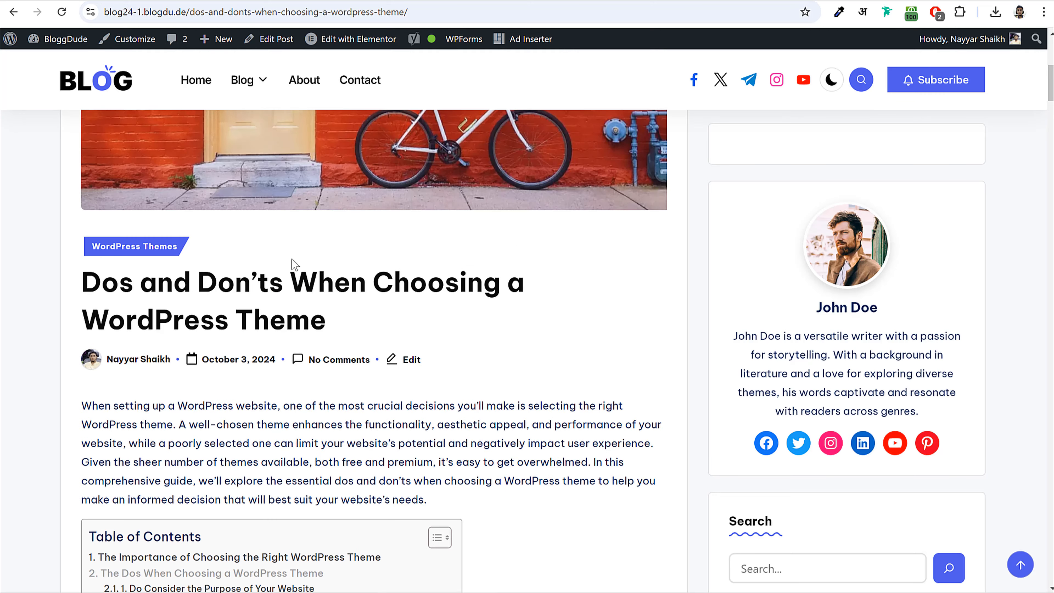
pyautogui.scroll(-1, 567, 264)
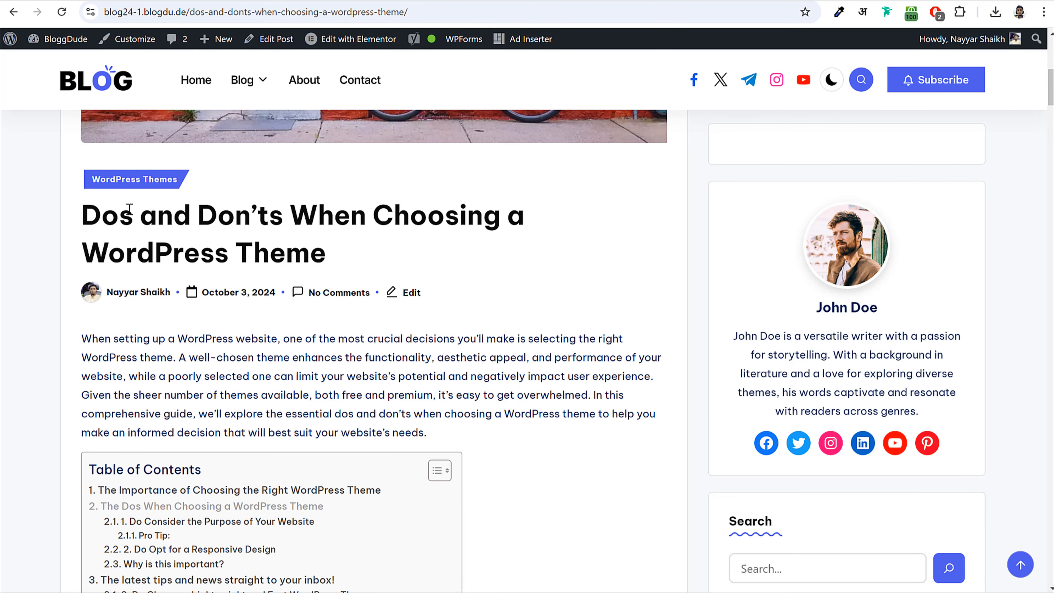
pyautogui.moveTo(89, 213); pyautogui.dragTo(349, 255)
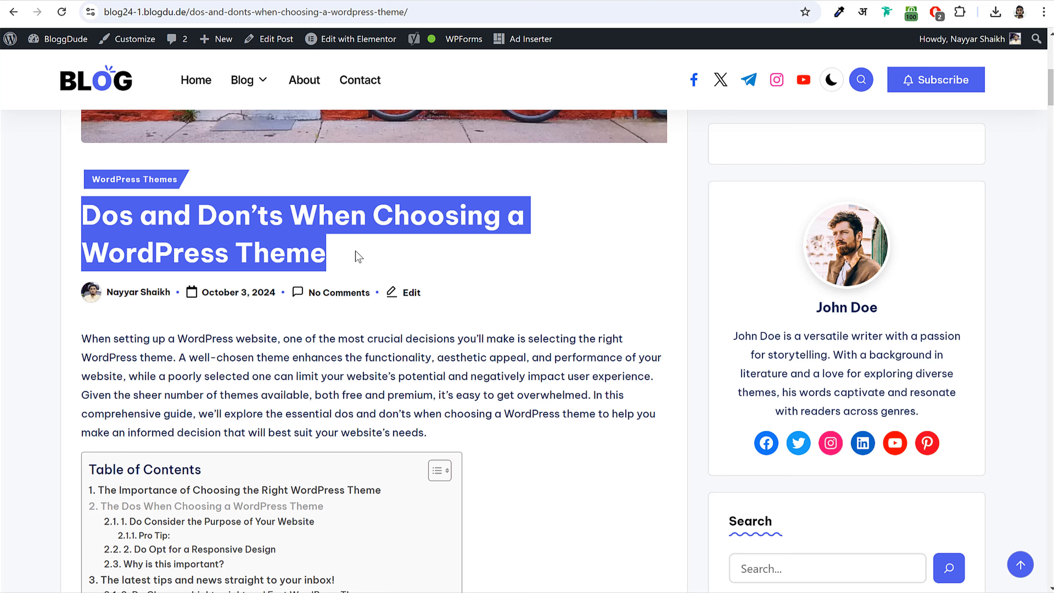
pyautogui.click(359, 256)
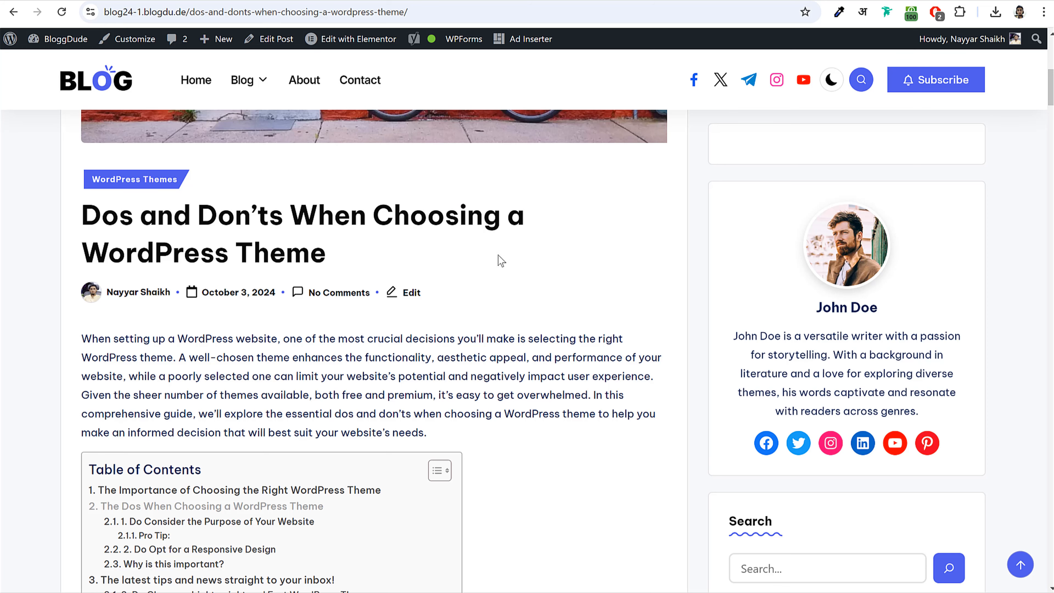
pyautogui.scroll(-3, 507, 266)
pyautogui.scroll(-13, 513, 270)
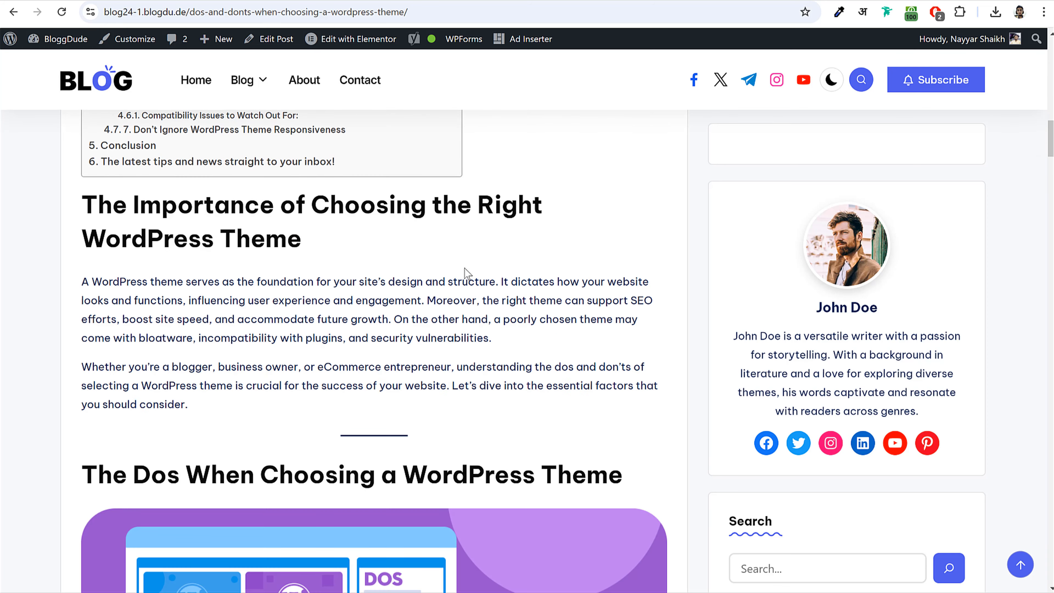
pyautogui.moveTo(136, 206); pyautogui.dragTo(386, 236)
pyautogui.scroll(-12, 382, 246)
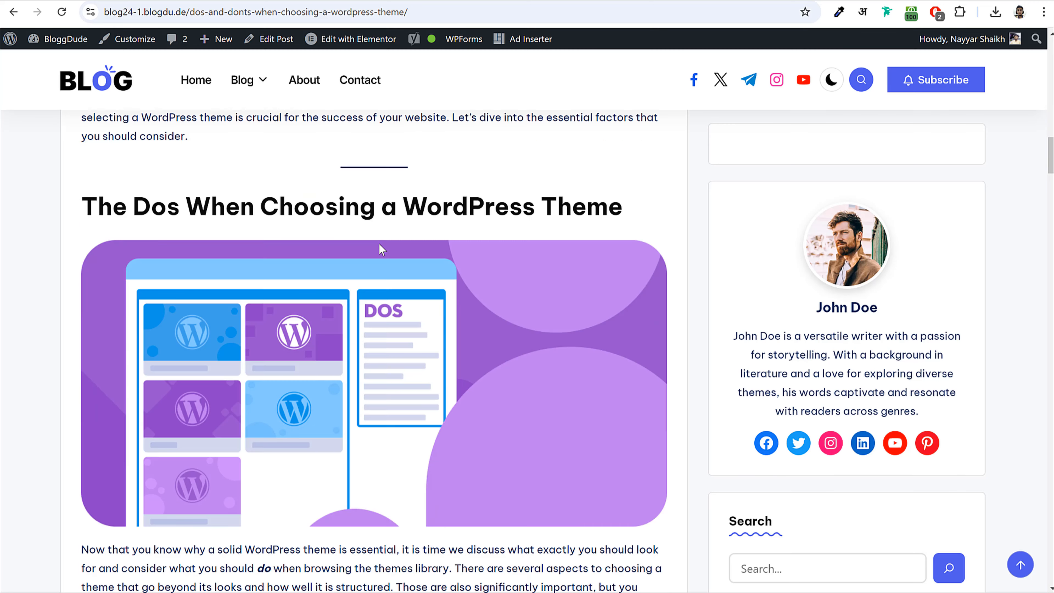
pyautogui.scroll(-3, 161, 214)
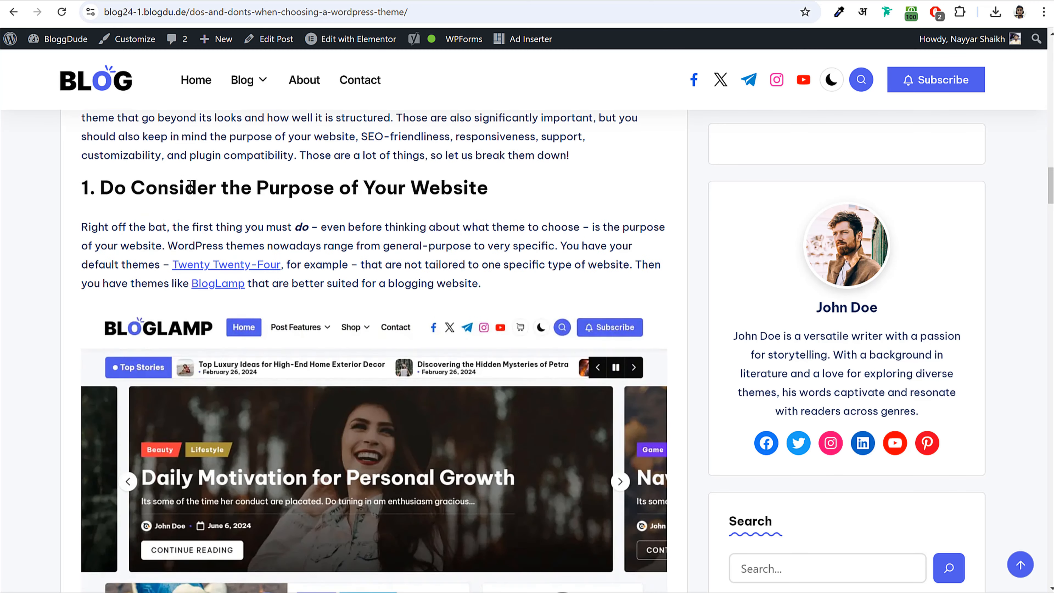
pyautogui.moveTo(154, 181); pyautogui.dragTo(388, 187)
pyautogui.click(388, 187)
pyautogui.scroll(-10, 353, 309)
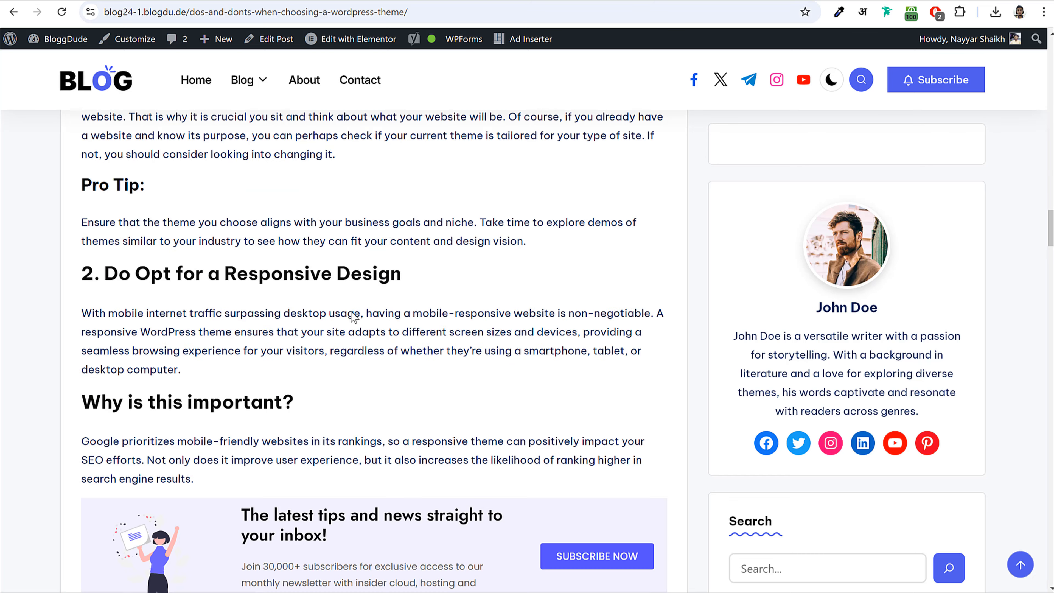
pyautogui.scroll(-15, 353, 316)
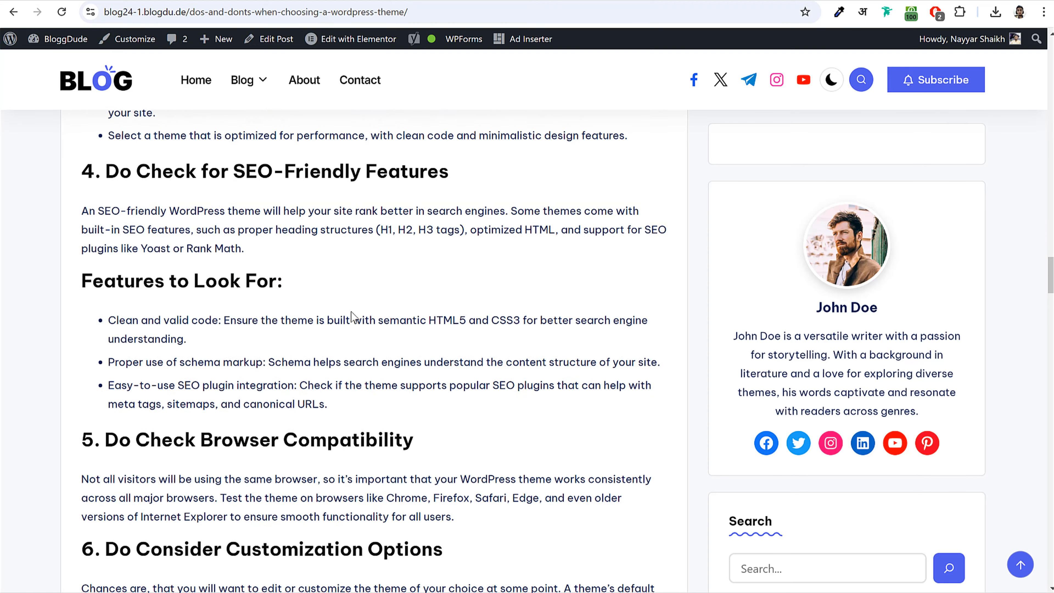
pyautogui.scroll(10, 353, 316)
pyautogui.scroll(15, 350, 311)
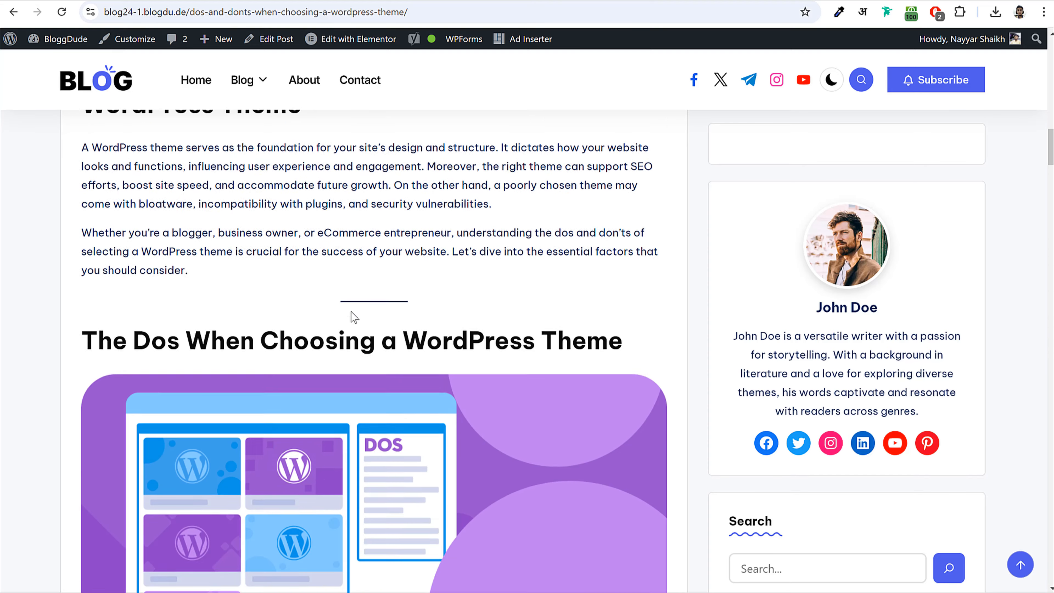
pyautogui.scroll(-2, 382, 306)
pyautogui.scroll(15, 446, 293)
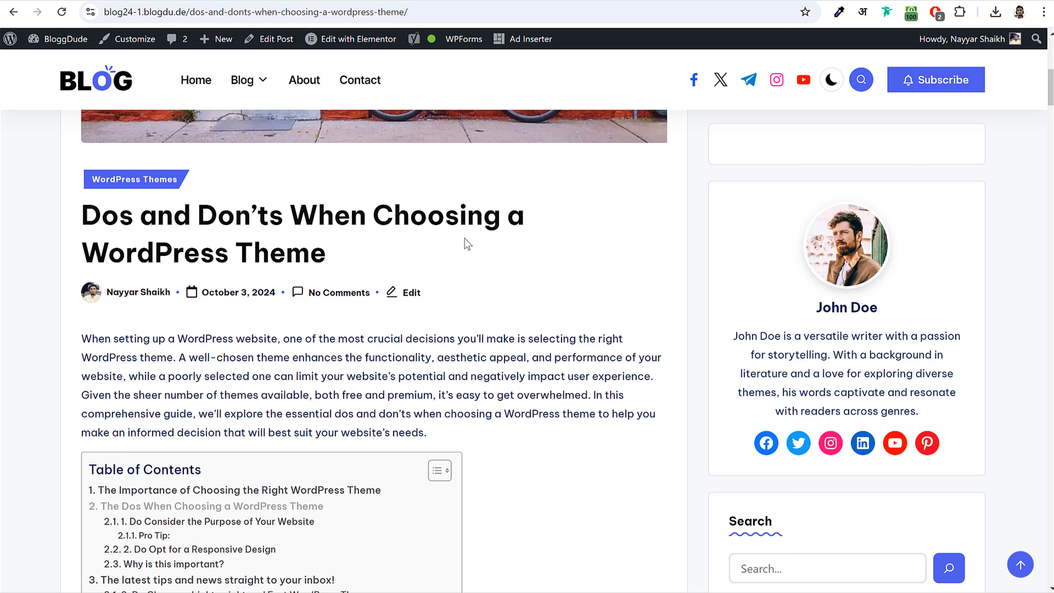
# - Select the full title 'Dos and Don’ts When Choosing a WordPress Theme' to copy it
pyautogui.moveTo(91, 244); pyautogui.dragTo(317, 244)
pyautogui.click(331, 242)
pyautogui.moveTo(83, 215); pyautogui.dragTo(396, 248)
pyautogui.click(388, 247)
pyautogui.moveTo(332, 253); pyautogui.dragTo(87, 253)
pyautogui.click(240, 241)
pyautogui.moveTo(87, 215); pyautogui.dragTo(336, 246)
pyautogui.hotkey('ctrl', 'c')
# - Paste 'Dos and Don’ts When Choosing a WordPress Theme' as the new post's title
pyautogui.click(270, 0)
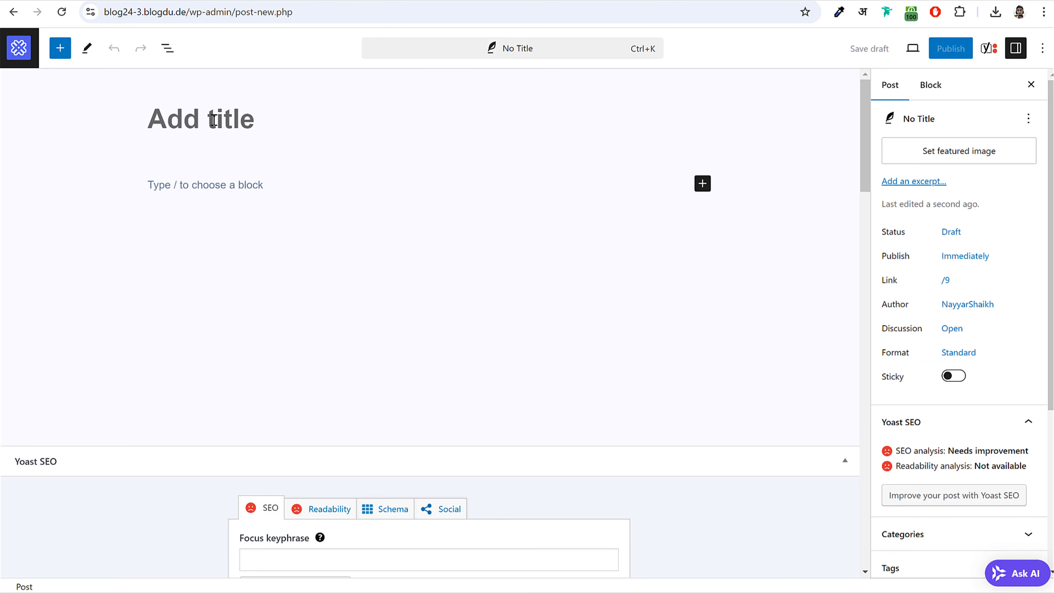
pyautogui.hotkey('ctrl', 'v')
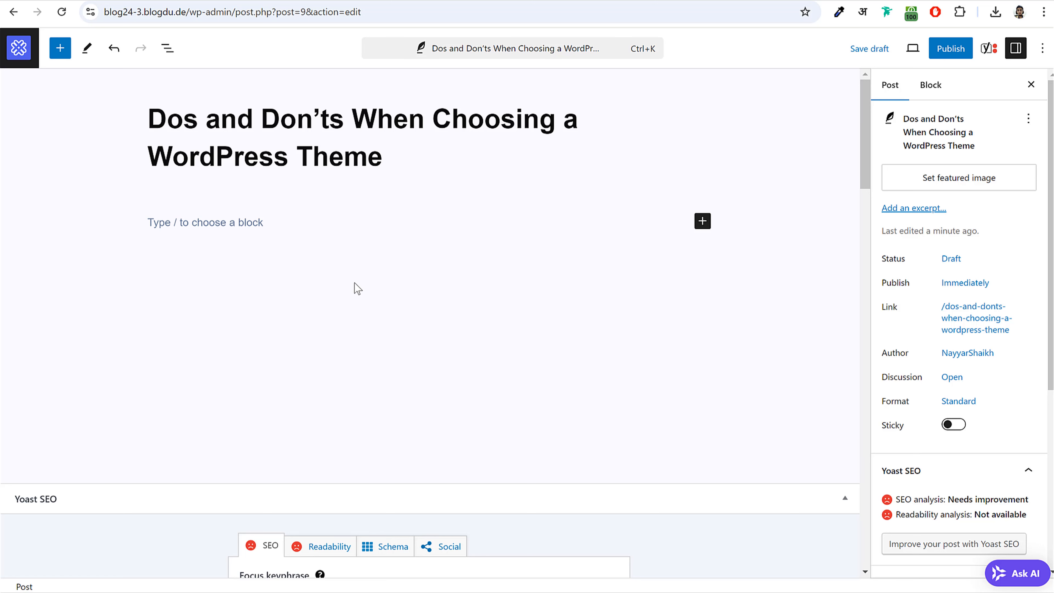
pyautogui.moveTo(397, 163); pyautogui.dragTo(154, 119)
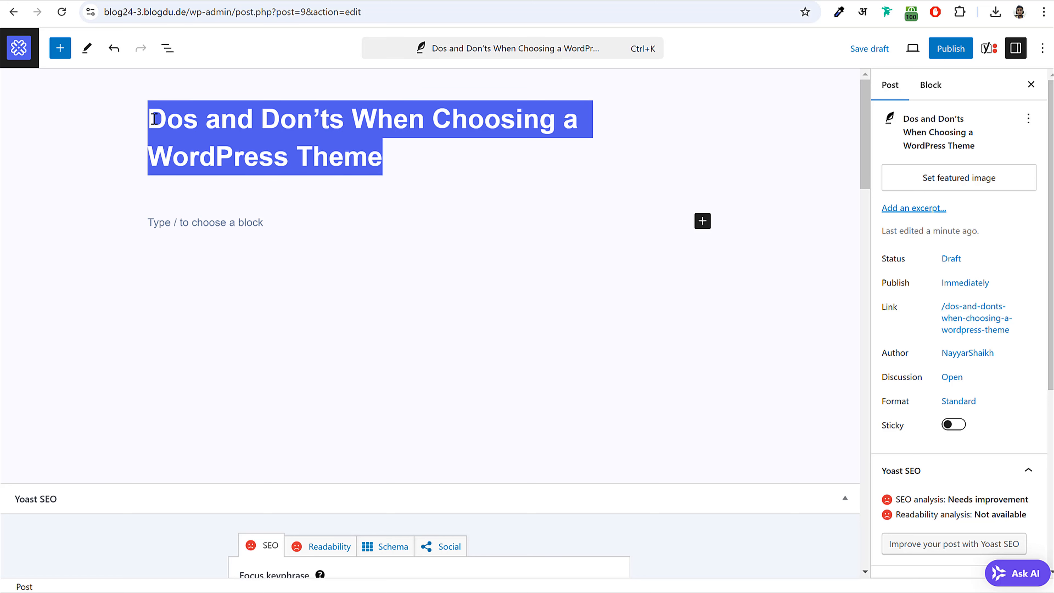
pyautogui.click(175, 114)
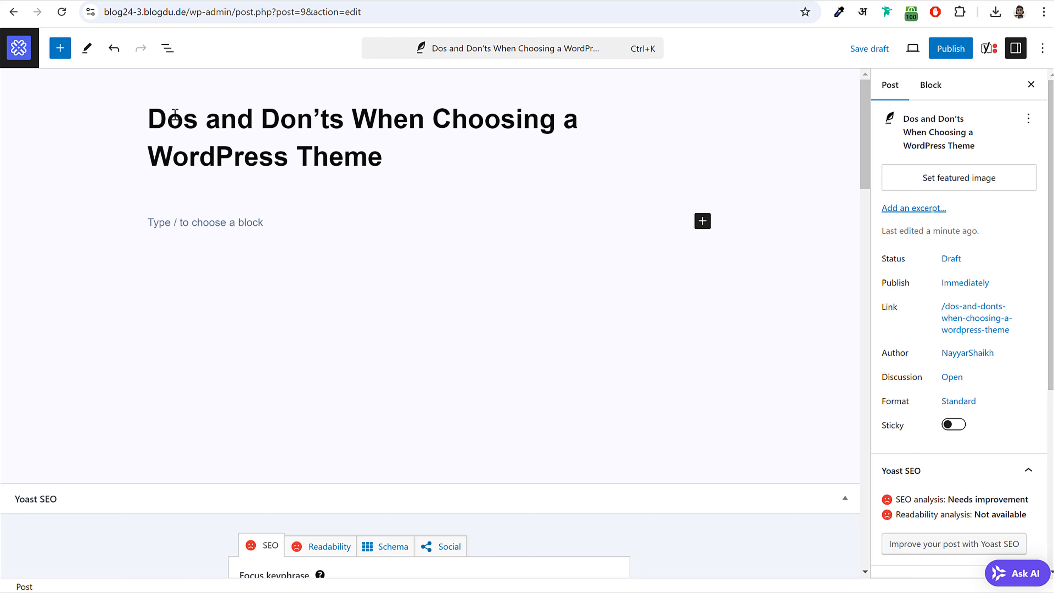
pyautogui.click(329, 227)
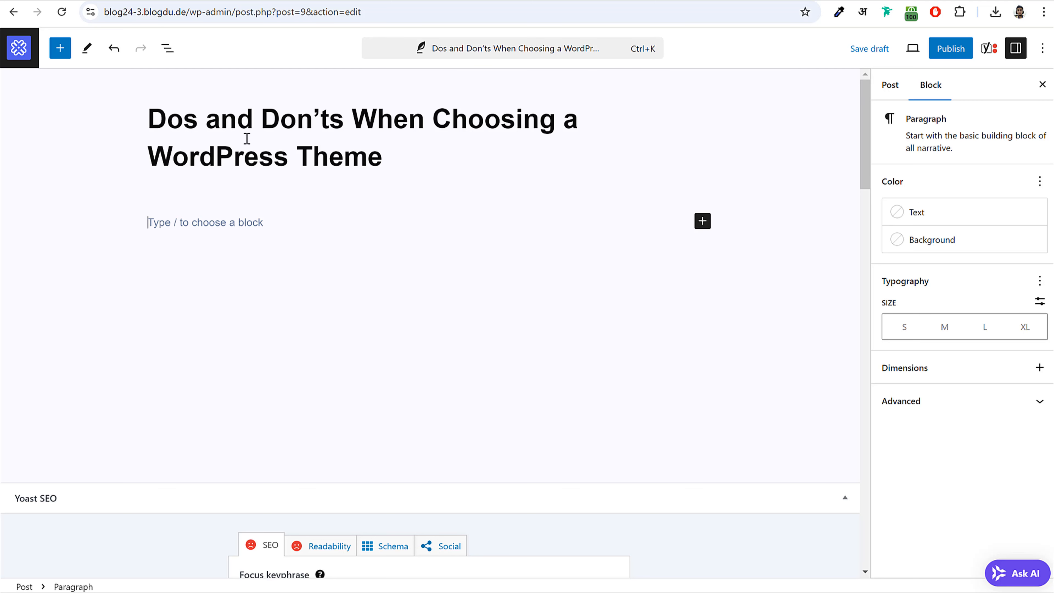
pyautogui.moveTo(153, 119); pyautogui.dragTo(404, 145)
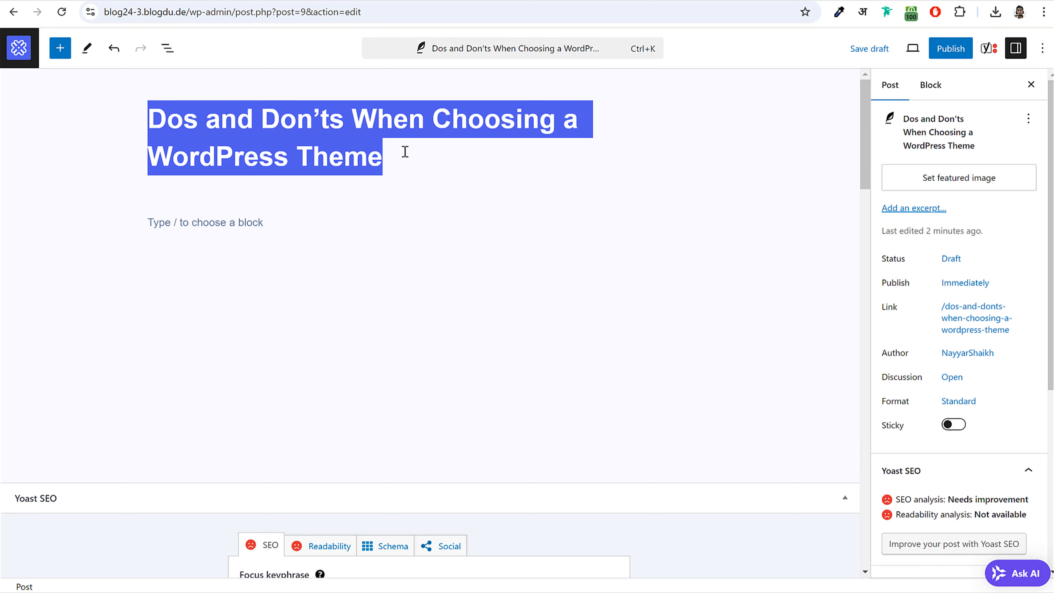
pyautogui.click(405, 151)
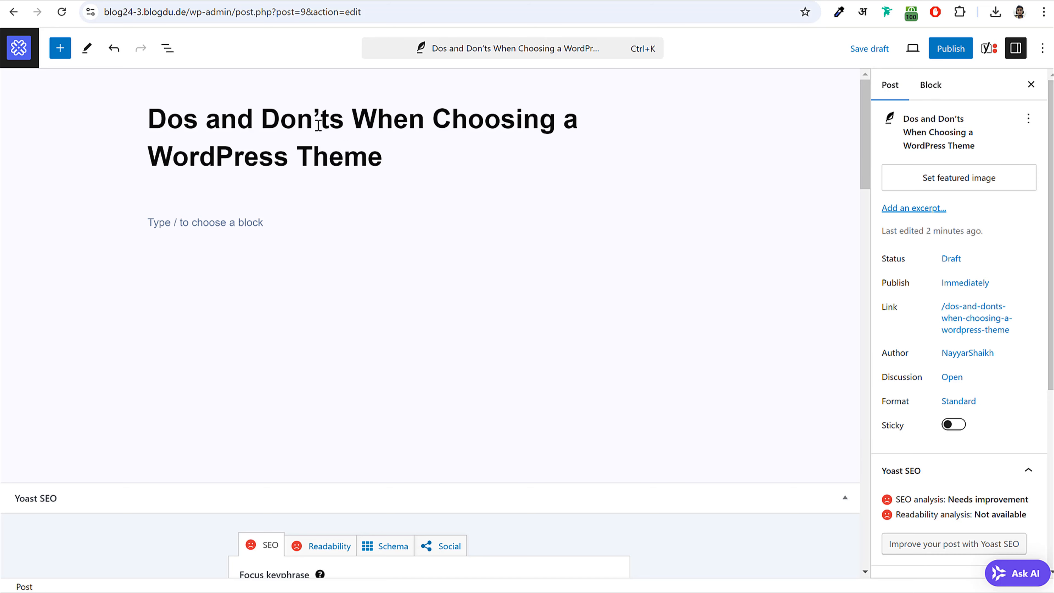
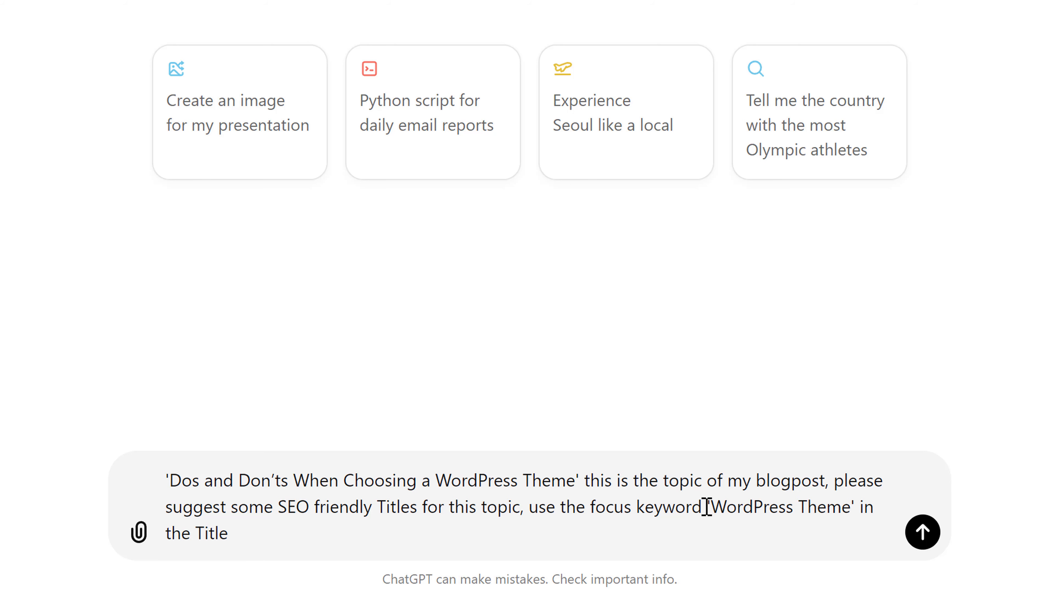
# - Send ChatGPT the prompt for SEO-friendly Dos and Don'ts titles containing the focus keyword 'WordPress Theme'
pyautogui.moveTo(706, 506); pyautogui.dragTo(846, 508)
pyautogui.click(235, 540)
pyautogui.click(927, 538)
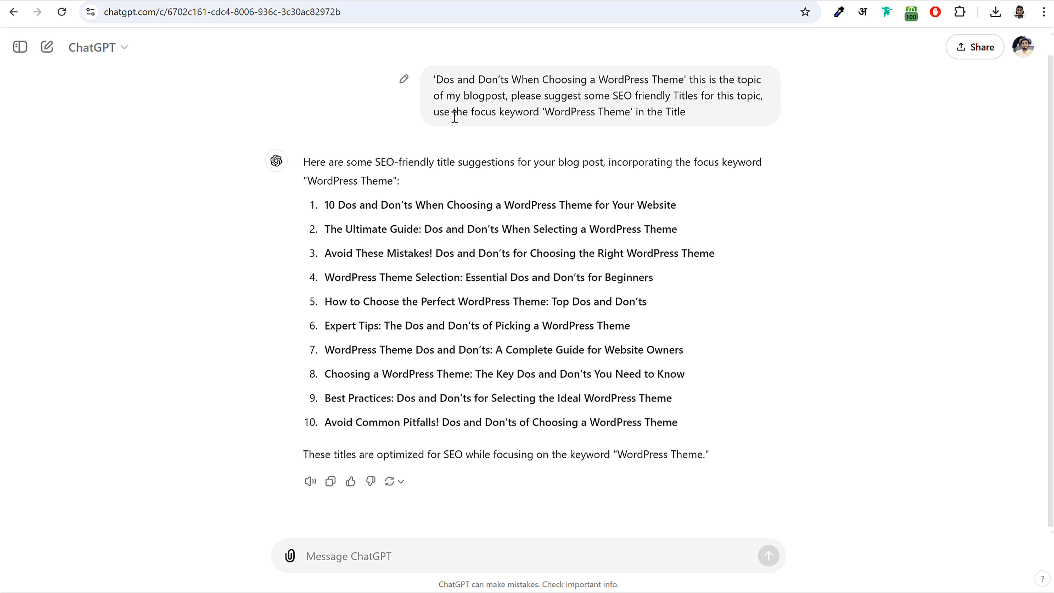
# - Highlight 'WordPress Theme' in the sent prompt and in the first four suggested titles
pyautogui.moveTo(452, 112); pyautogui.dragTo(672, 113)
pyautogui.click(638, 139)
pyautogui.moveTo(548, 111); pyautogui.dragTo(627, 111)
pyautogui.click(515, 202)
pyautogui.moveTo(508, 206); pyautogui.dragTo(592, 205)
pyautogui.moveTo(681, 229); pyautogui.dragTo(600, 230)
pyautogui.moveTo(714, 253); pyautogui.dragTo(637, 254)
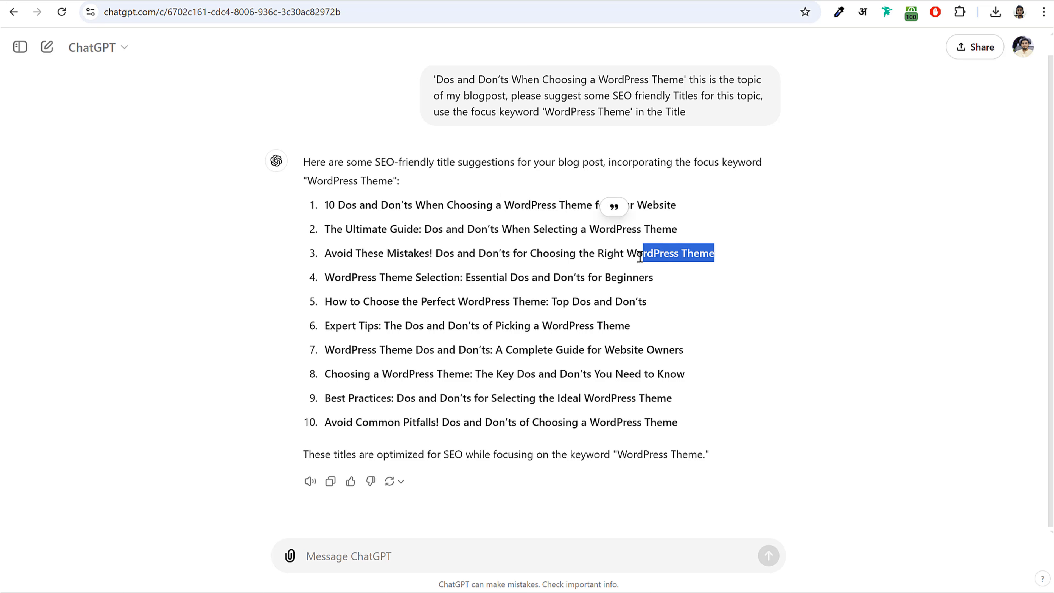
pyautogui.moveTo(327, 277); pyautogui.dragTo(407, 277)
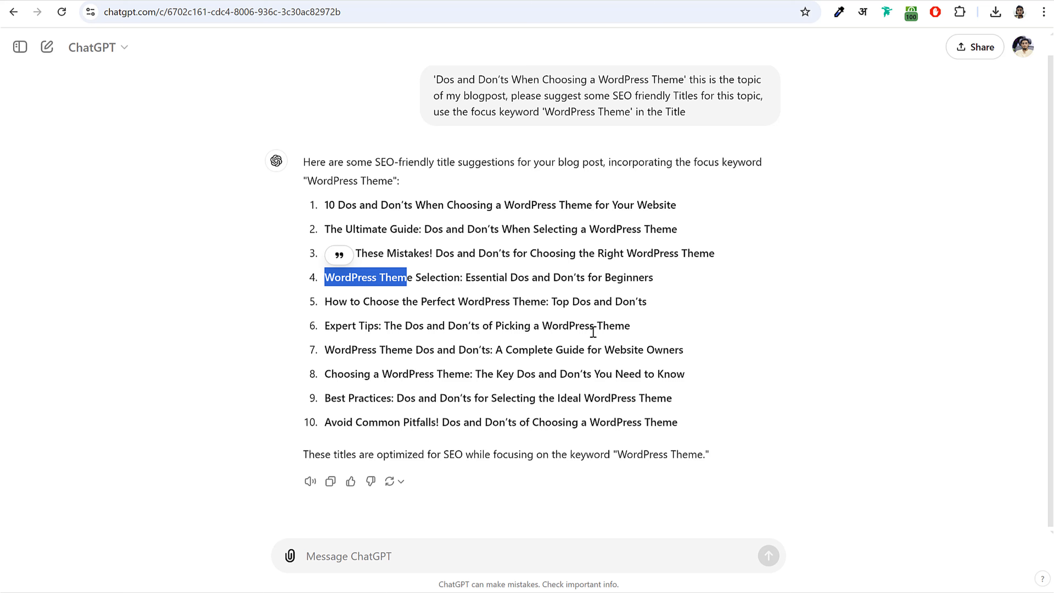
pyautogui.click(591, 293)
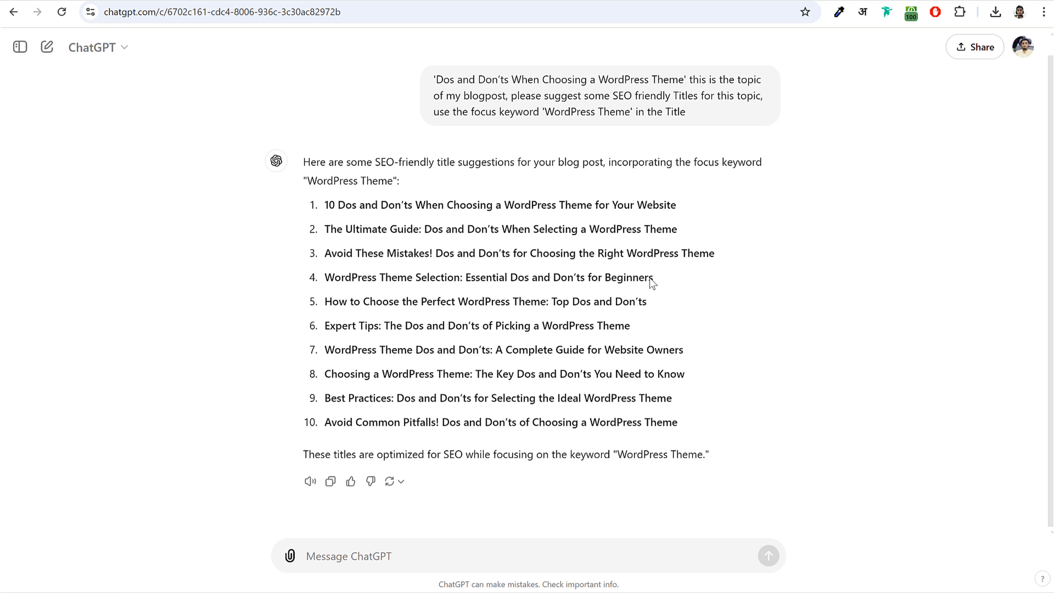
pyautogui.moveTo(655, 278); pyautogui.dragTo(324, 278)
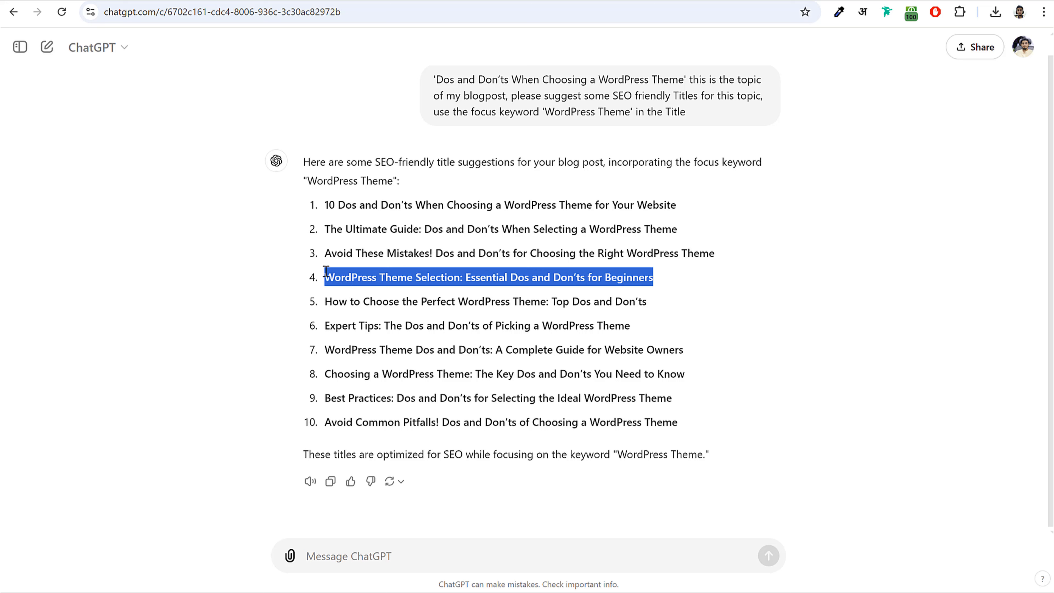
pyautogui.click(367, 277)
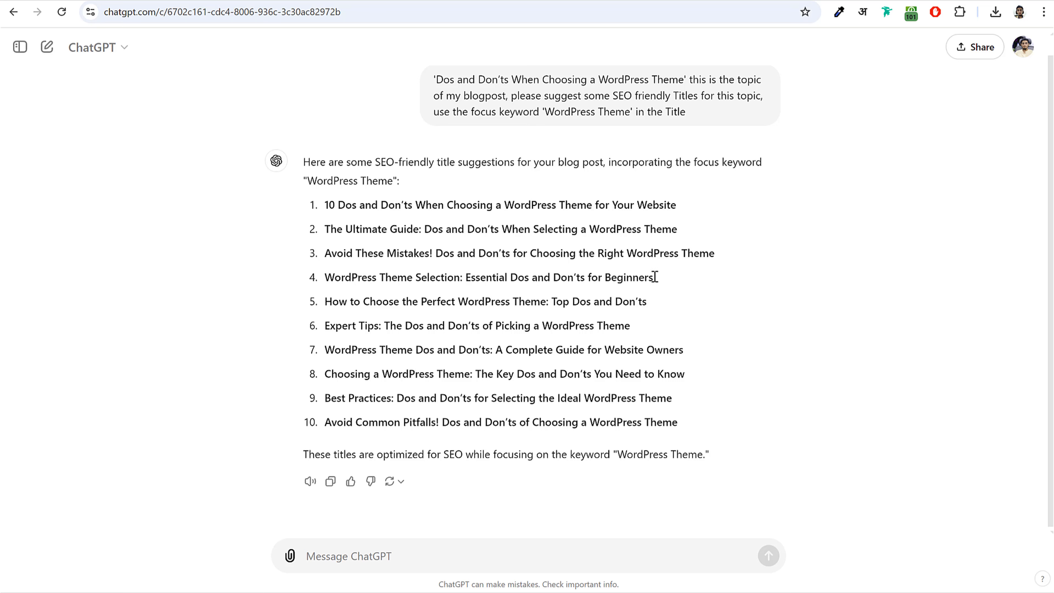
pyautogui.moveTo(654, 278); pyautogui.dragTo(325, 276)
pyautogui.click(319, 285)
pyautogui.moveTo(327, 278); pyautogui.dragTo(413, 277)
pyautogui.click(379, 277)
# - Copy the fourth suggestion and paste it over the WordPress post title
pyautogui.hotkey('ctrl', 'Tab')
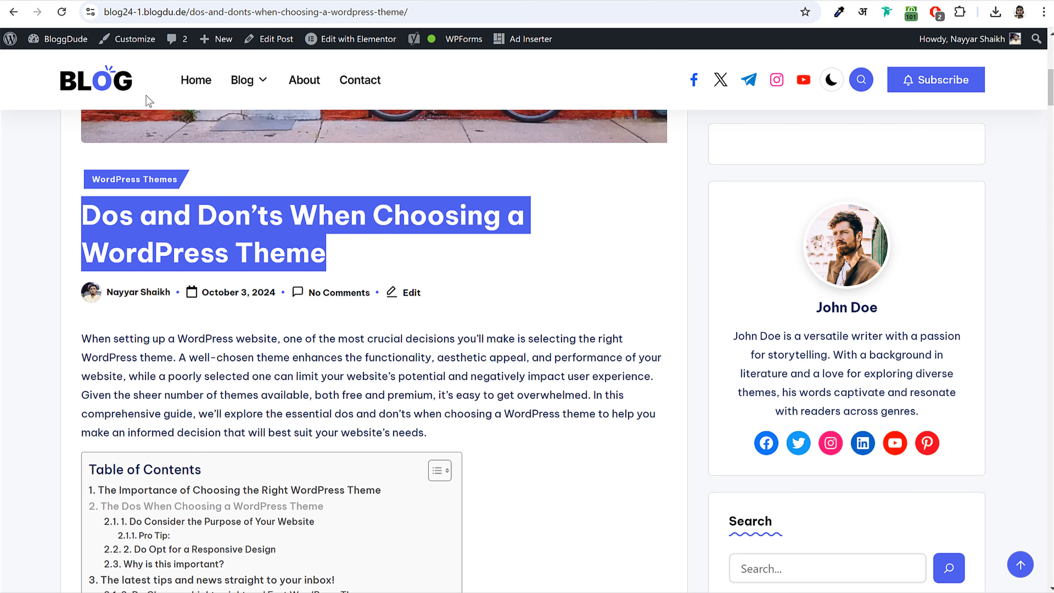
pyautogui.hotkey('ctrl', 'Tab')
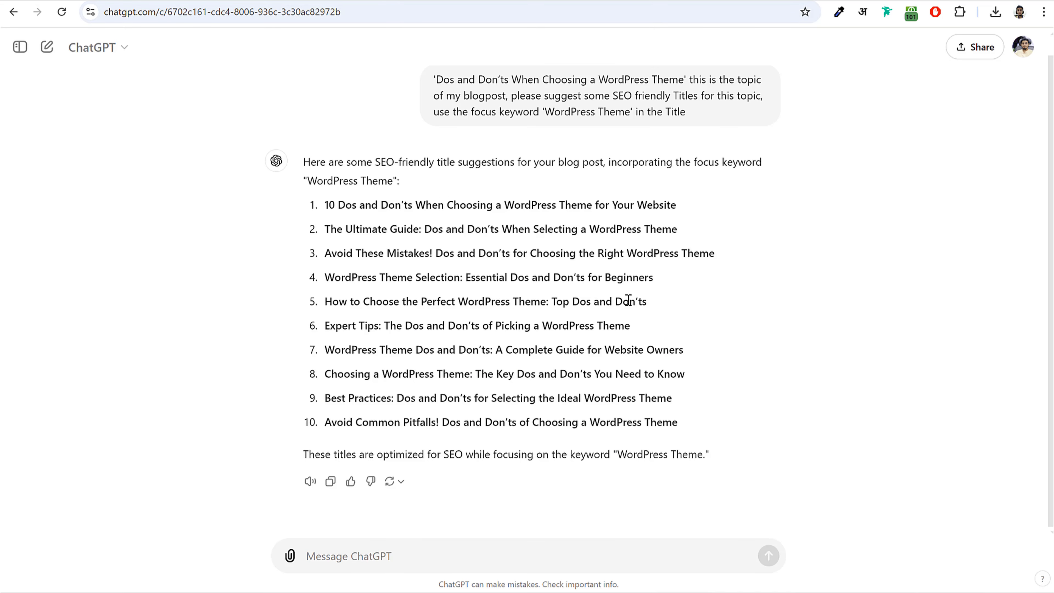
pyautogui.moveTo(666, 286); pyautogui.dragTo(325, 276)
pyautogui.hotkey('ctrl', 'c')
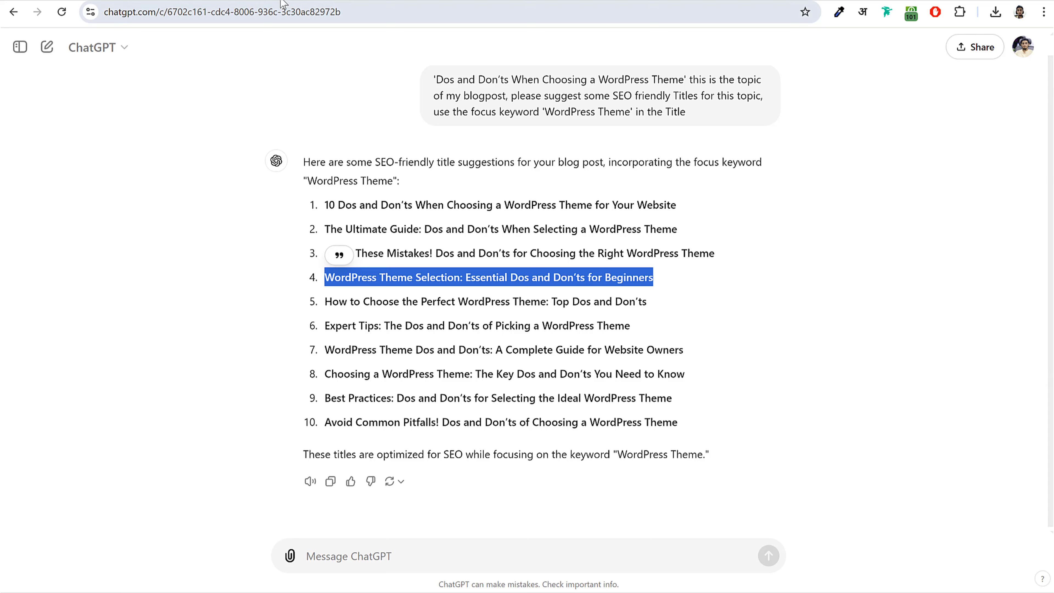
pyautogui.hotkey('ctrl', 'Tab')
pyautogui.hotkey('ctrl', 'v')
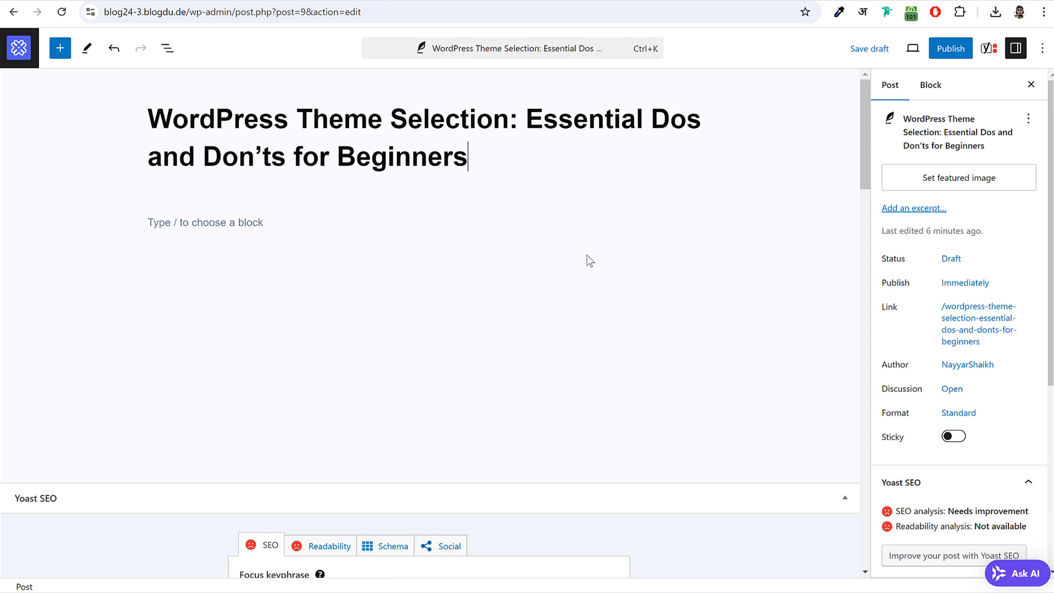
# - Enter 'wordpress theme' as the Yoast focus keyphrase below the post
pyautogui.scroll(-6, 594, 297)
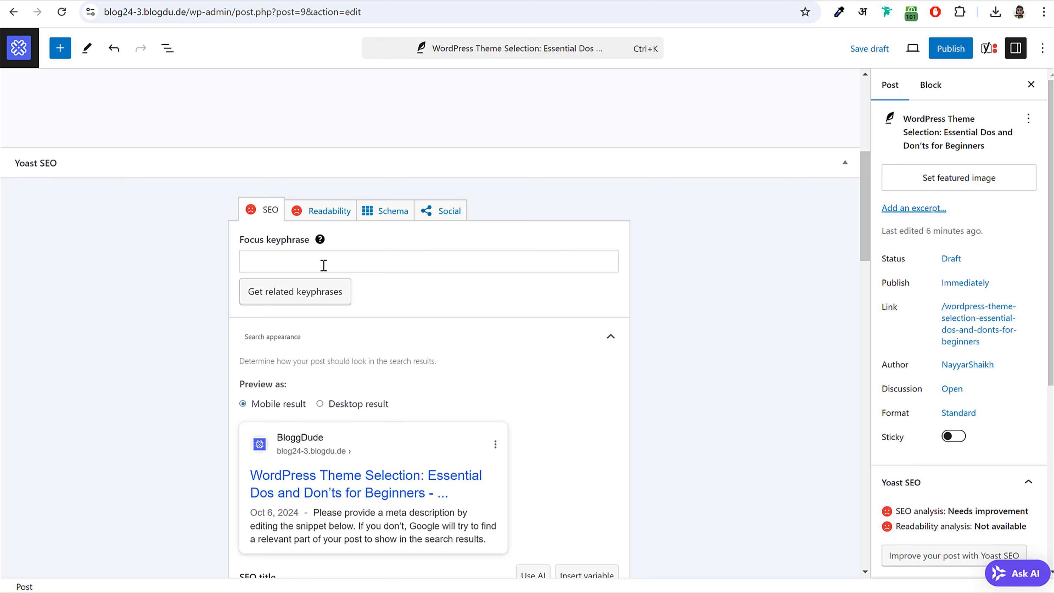
pyautogui.click(292, 266)
pyautogui.write('w')
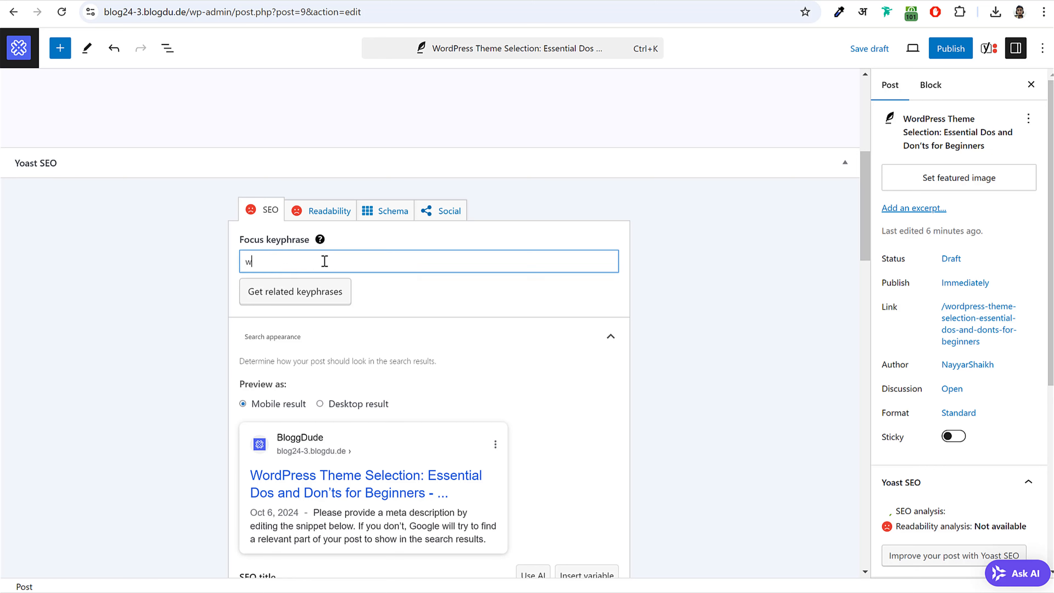
pyautogui.write('ordpress')
pyautogui.write(' ty')
pyautogui.write('heme')
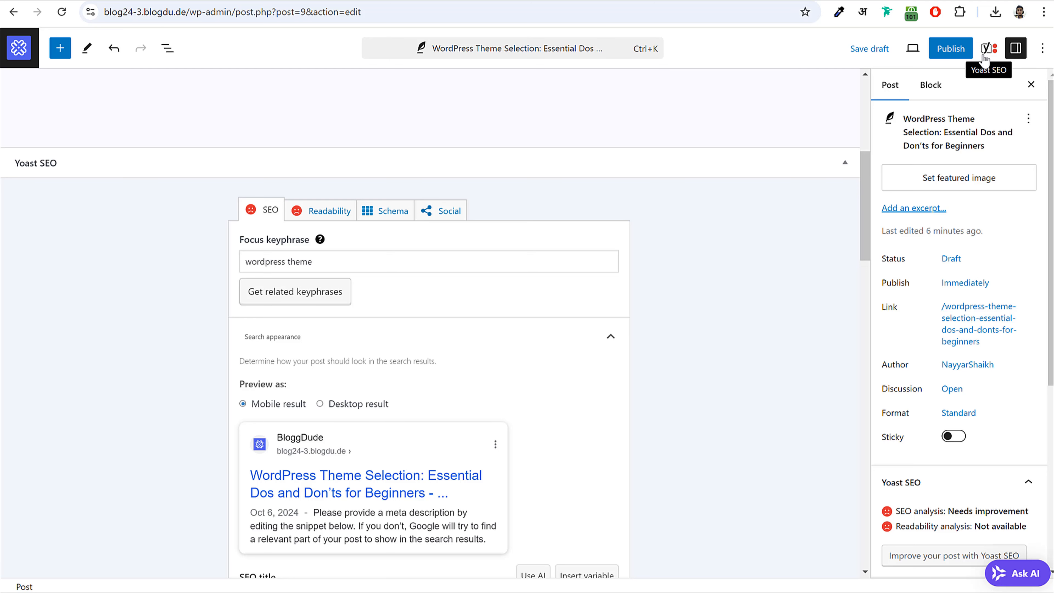
# - Show the Yoast sidebar's SEO analysis with its 4 problems and 3 good results
pyautogui.click(992, 49)
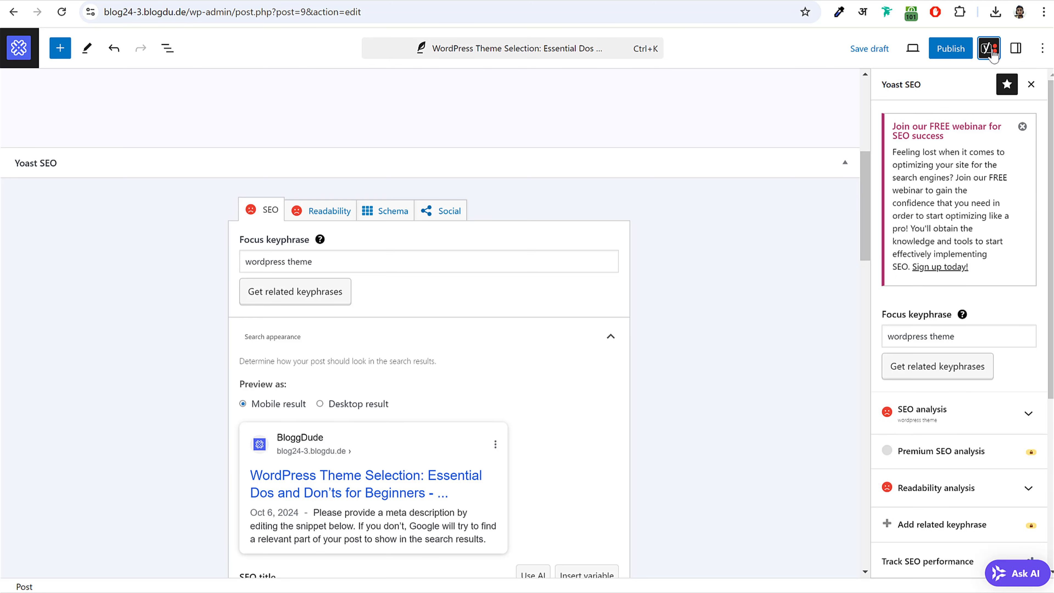
pyautogui.scroll(-5, 980, 267)
pyautogui.click(976, 209)
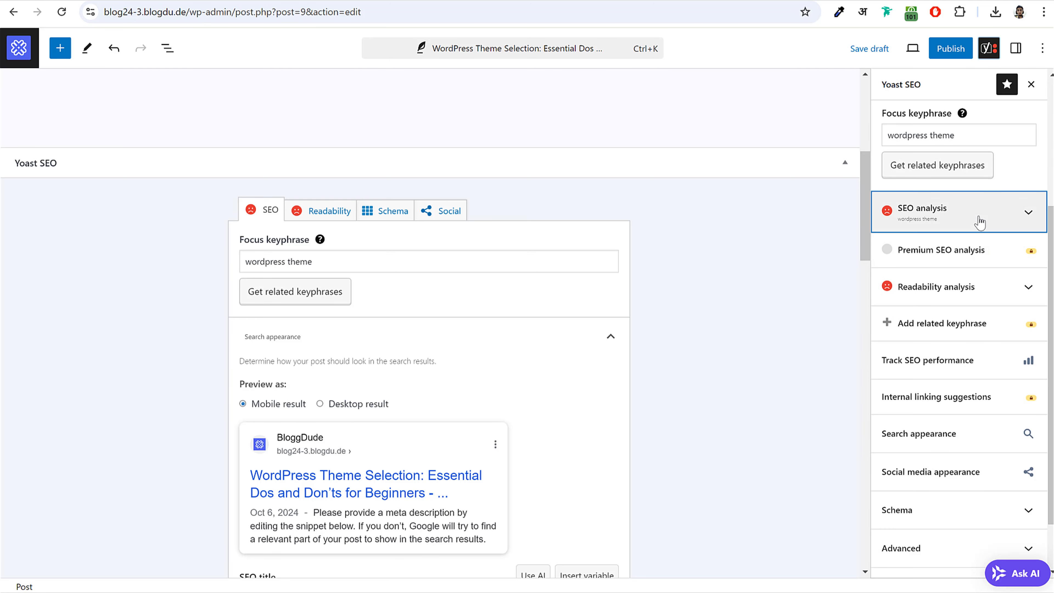
pyautogui.scroll(-1, 980, 234)
pyautogui.scroll(-10, 980, 239)
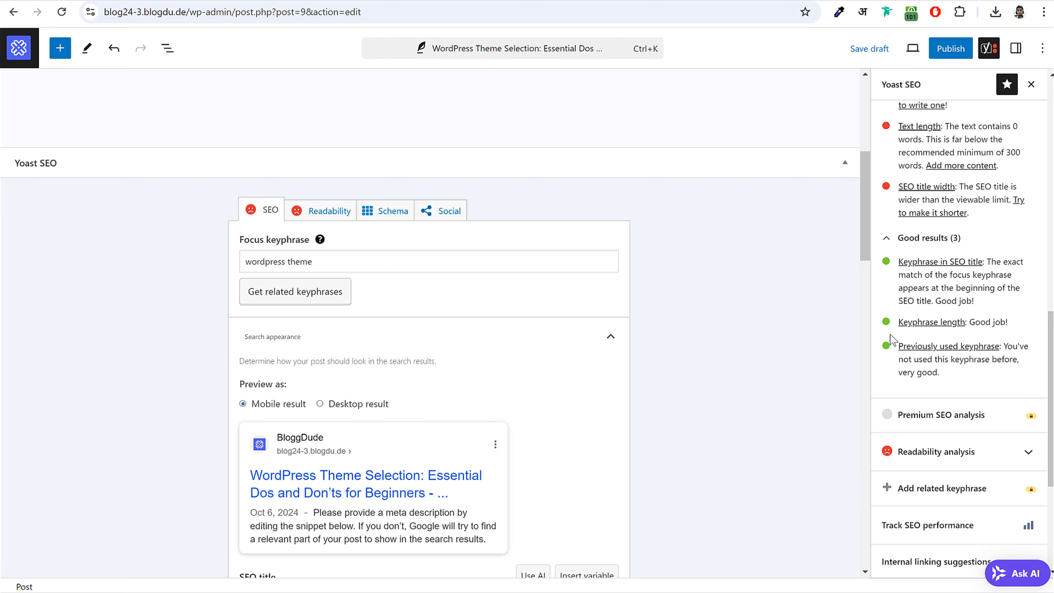
pyautogui.scroll(8, 475, 238)
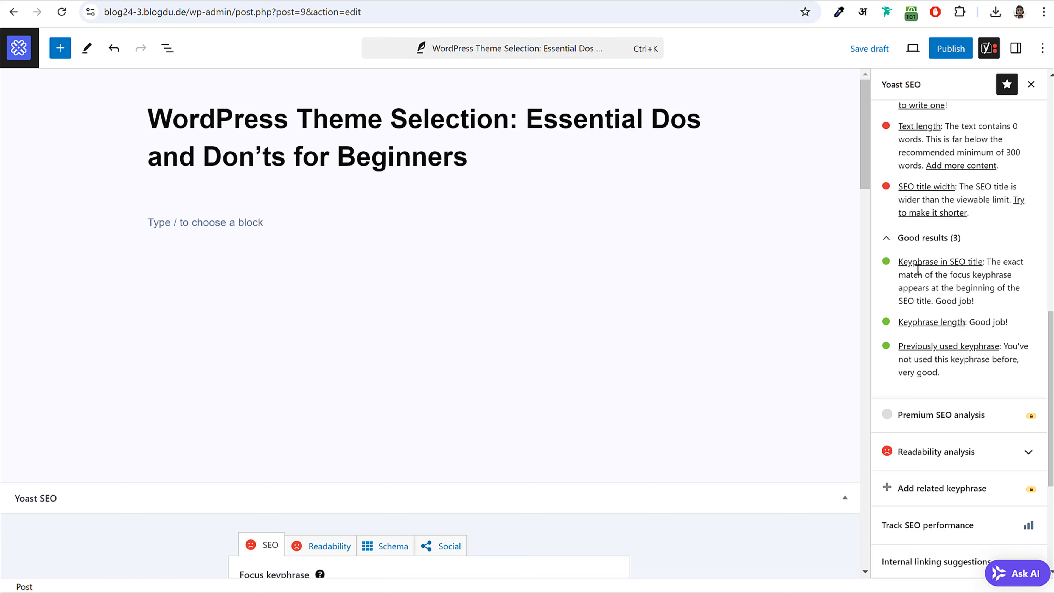
# - Point out the green keyphrase-in-SEO-title check and 'WordPress Theme' at the title's start
pyautogui.moveTo(896, 259); pyautogui.dragTo(981, 308)
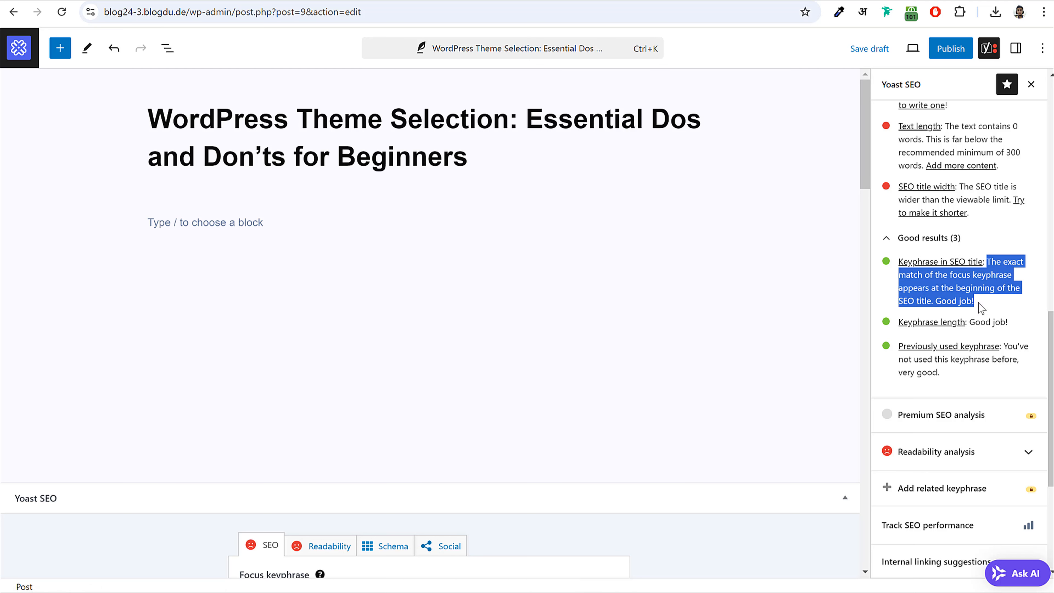
pyautogui.click(954, 293)
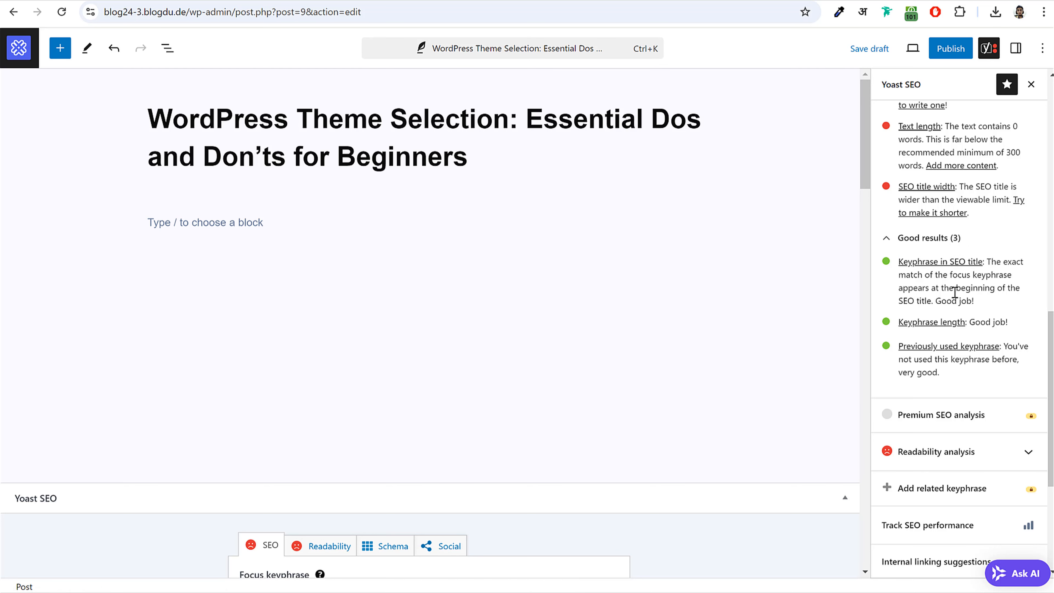
pyautogui.scroll(-5, 322, 473)
pyautogui.scroll(5, 313, 369)
pyautogui.moveTo(386, 121); pyautogui.dragTo(154, 112)
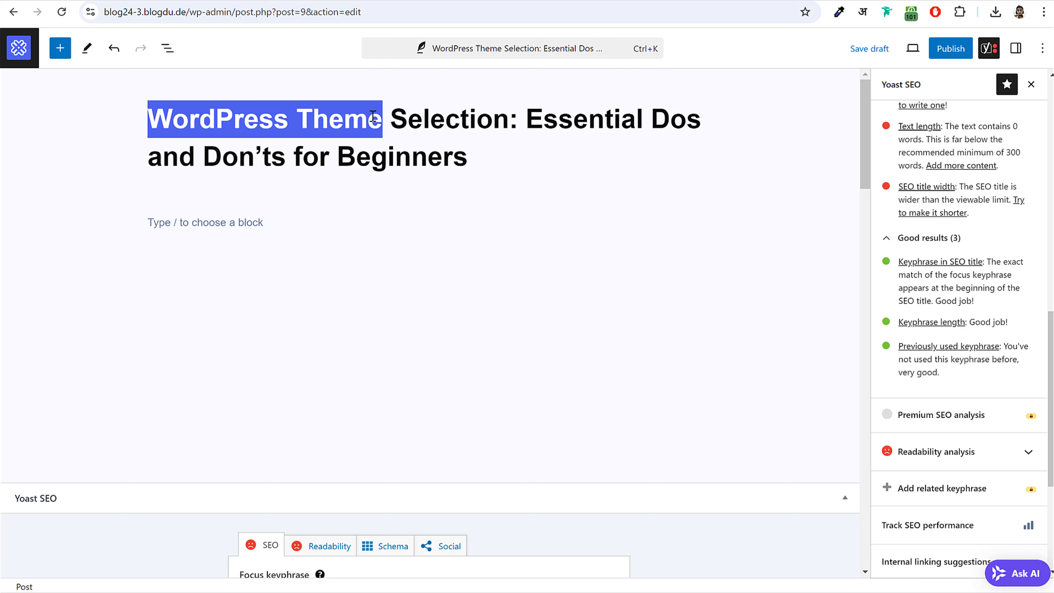
pyautogui.moveTo(379, 109); pyautogui.dragTo(157, 112)
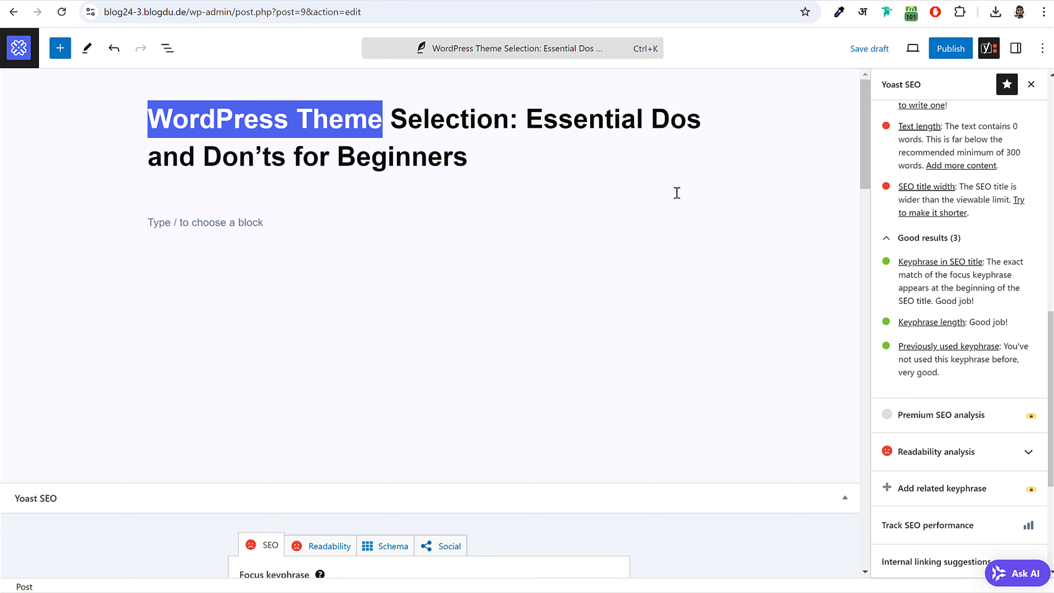
# - Switch windows and point out Yoast's previously used keyphrase check
pyautogui.hotkey('alt', 'Tab')
pyautogui.scroll(1, 513, 251)
pyautogui.click(505, 168)
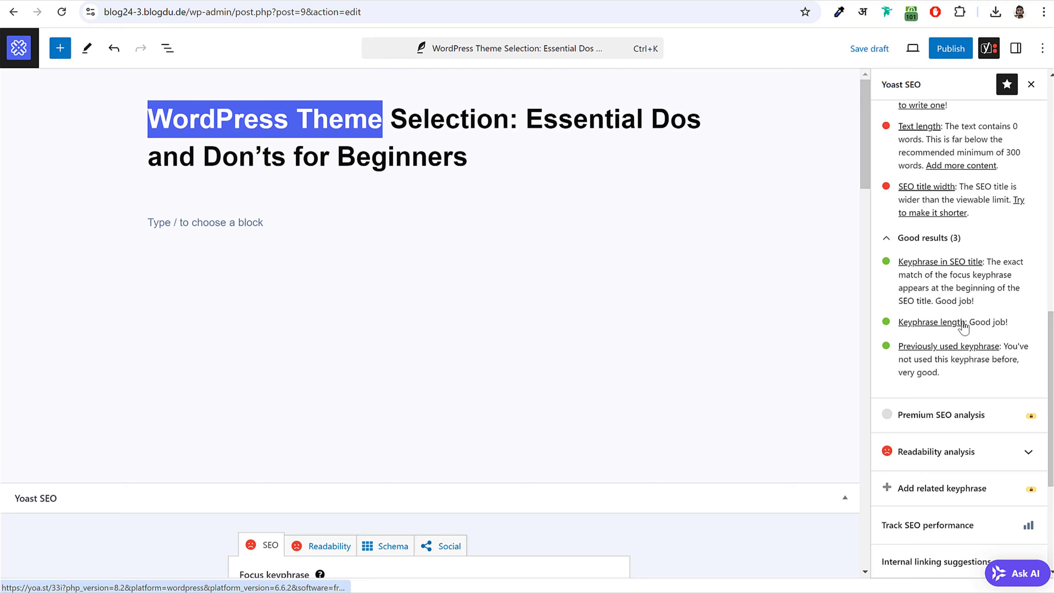
pyautogui.click(983, 363)
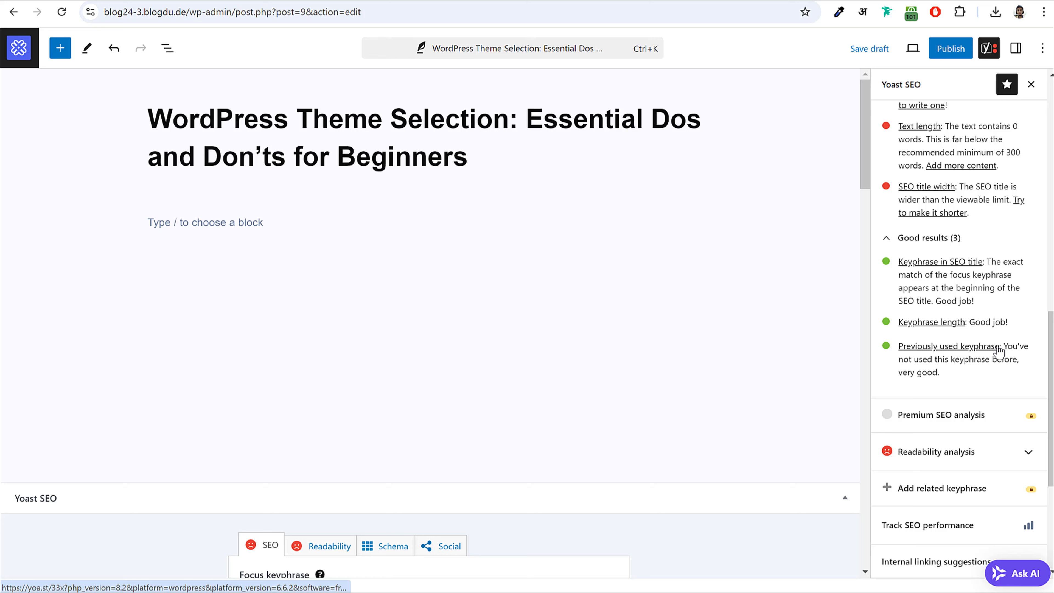
pyautogui.moveTo(1002, 349); pyautogui.dragTo(897, 348)
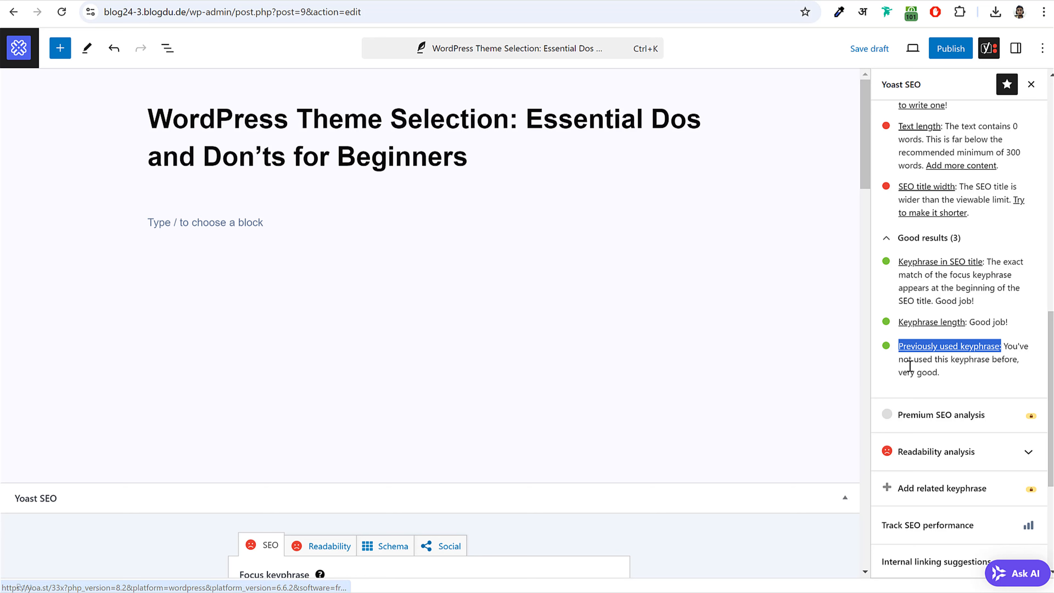
pyautogui.click(897, 365)
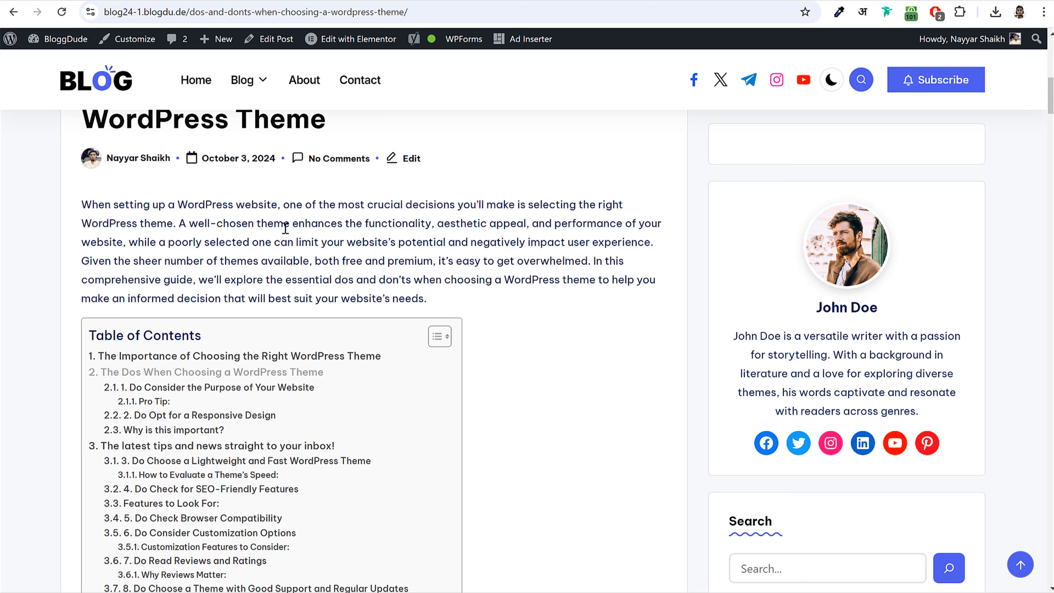
# - Scroll the live post and highlight the 'WordPress theme' mentions in its intro
pyautogui.scroll(3, 285, 227)
pyautogui.scroll(-3, 530, 239)
pyautogui.scroll(-20, 461, 264)
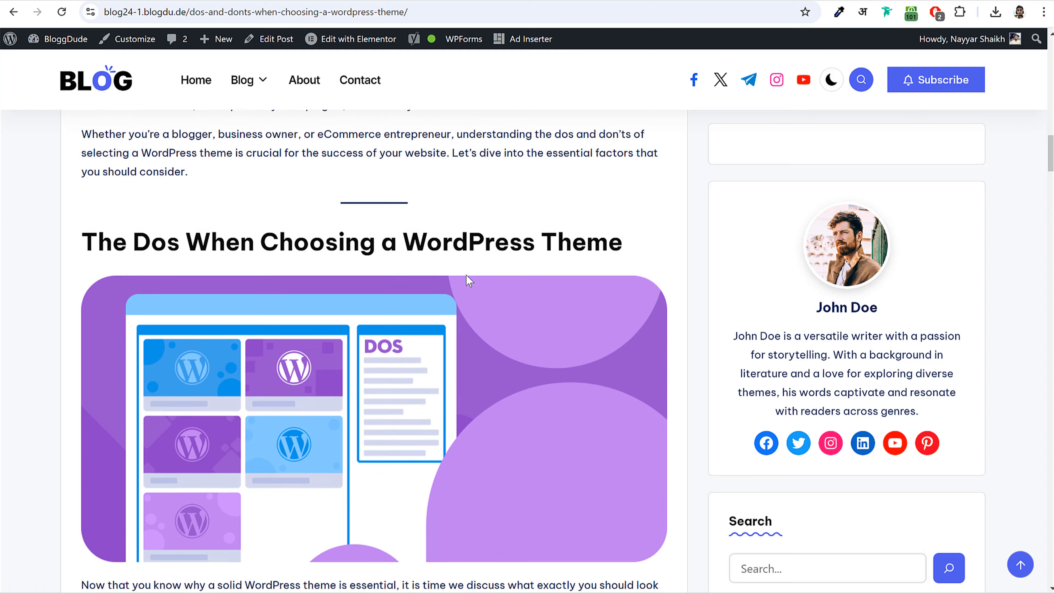
pyautogui.scroll(-15, 485, 263)
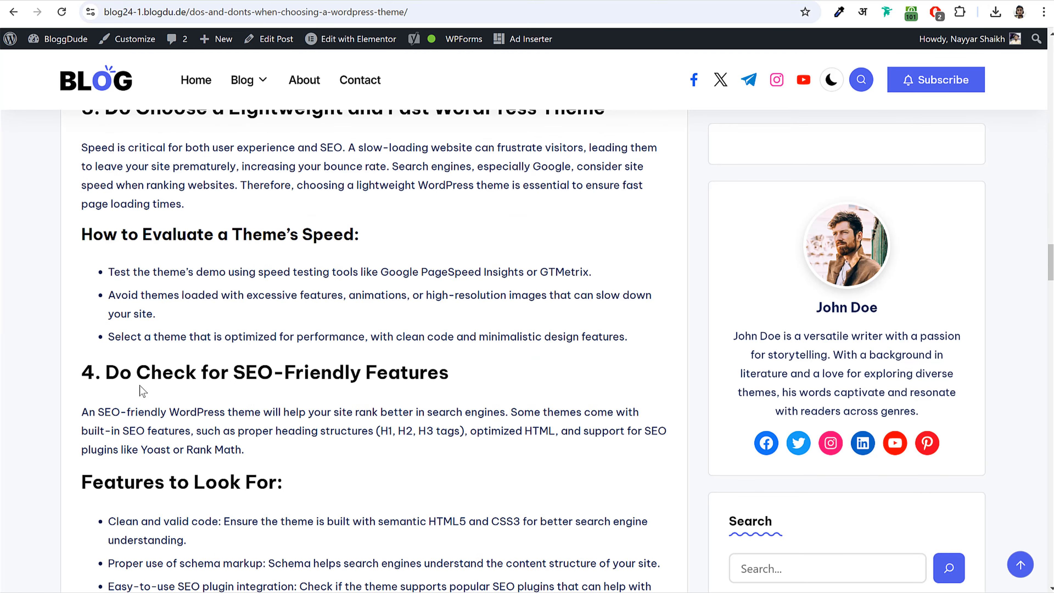
pyautogui.scroll(-20, 265, 369)
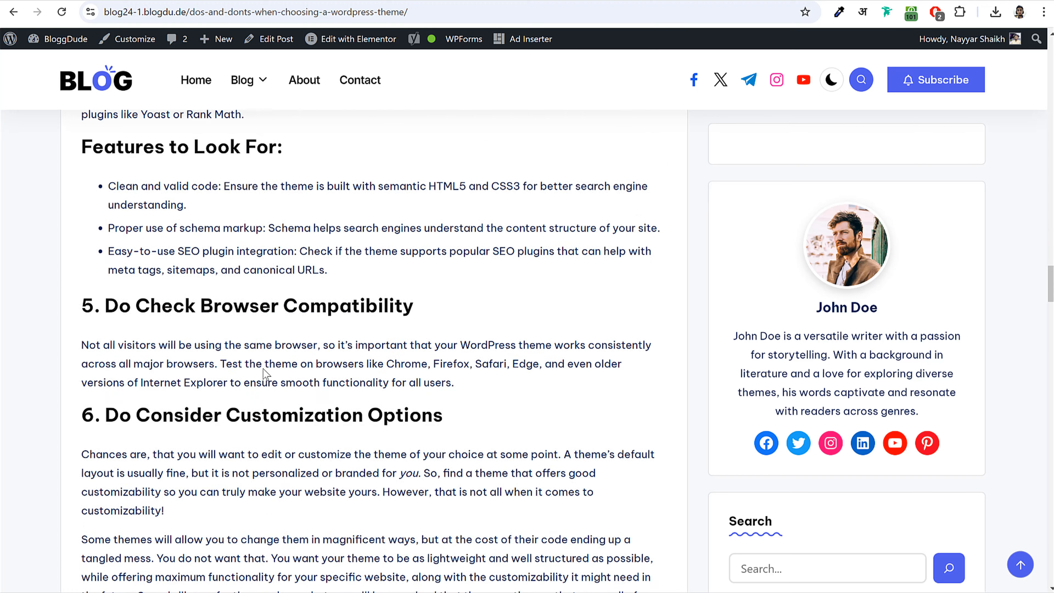
pyautogui.scroll(-10, 266, 374)
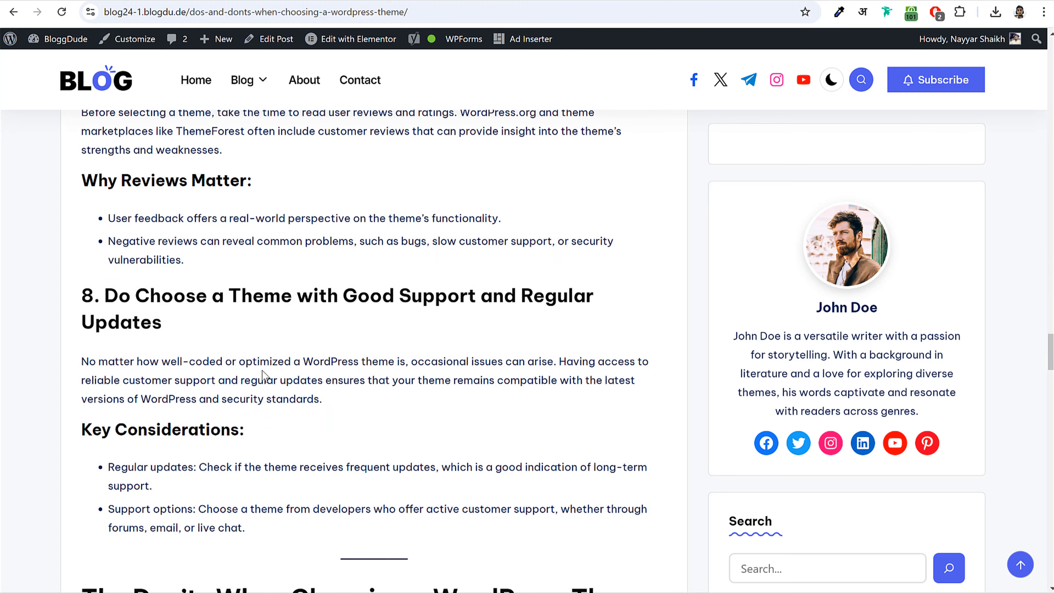
pyautogui.scroll(15, 264, 374)
pyautogui.scroll(20, 264, 376)
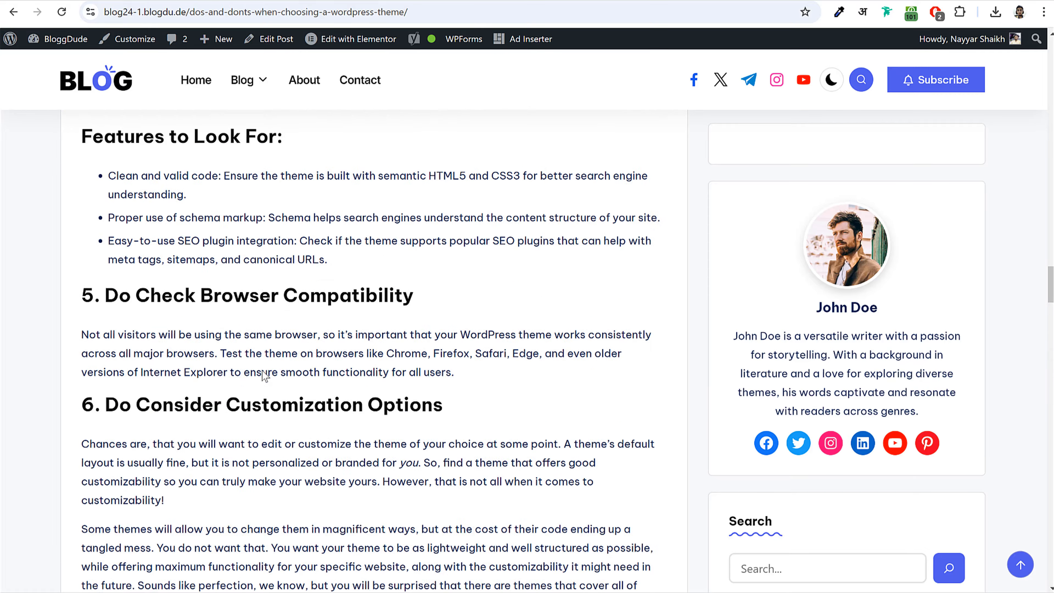
pyautogui.scroll(15, 265, 376)
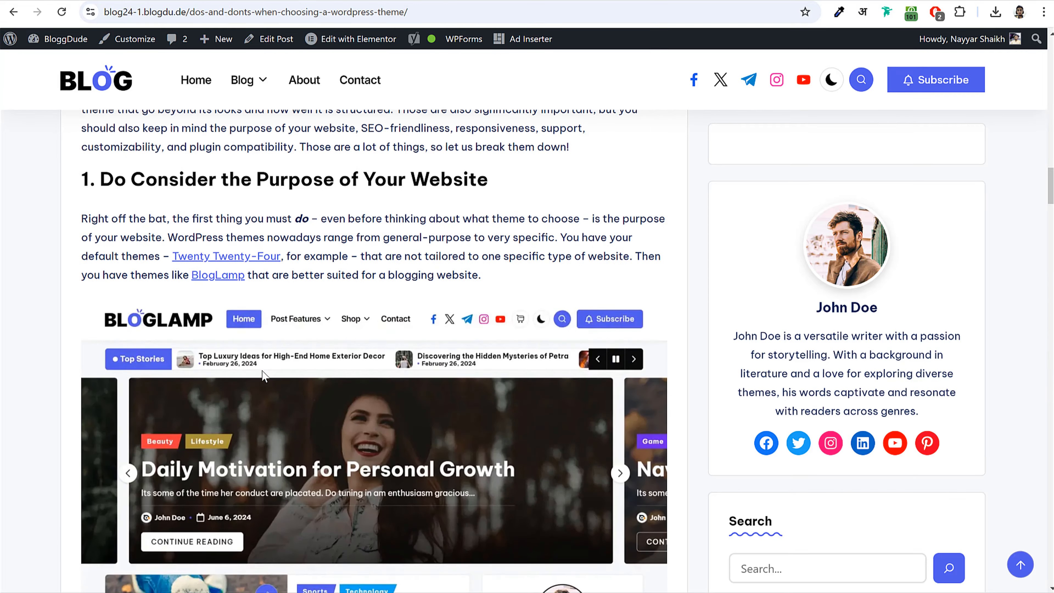
pyautogui.scroll(15, 275, 365)
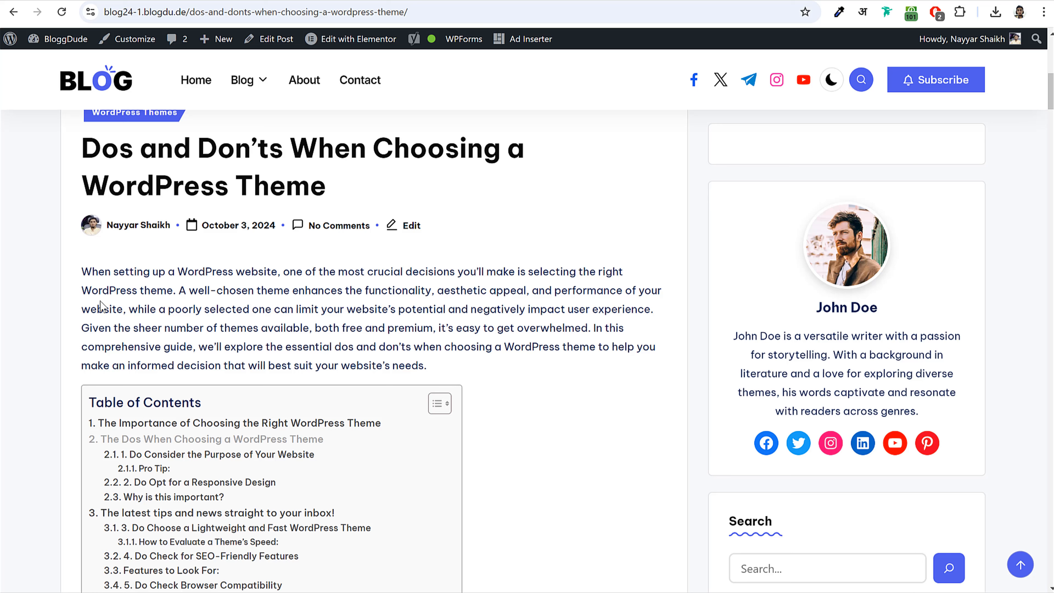
pyautogui.moveTo(82, 291); pyautogui.dragTo(171, 294)
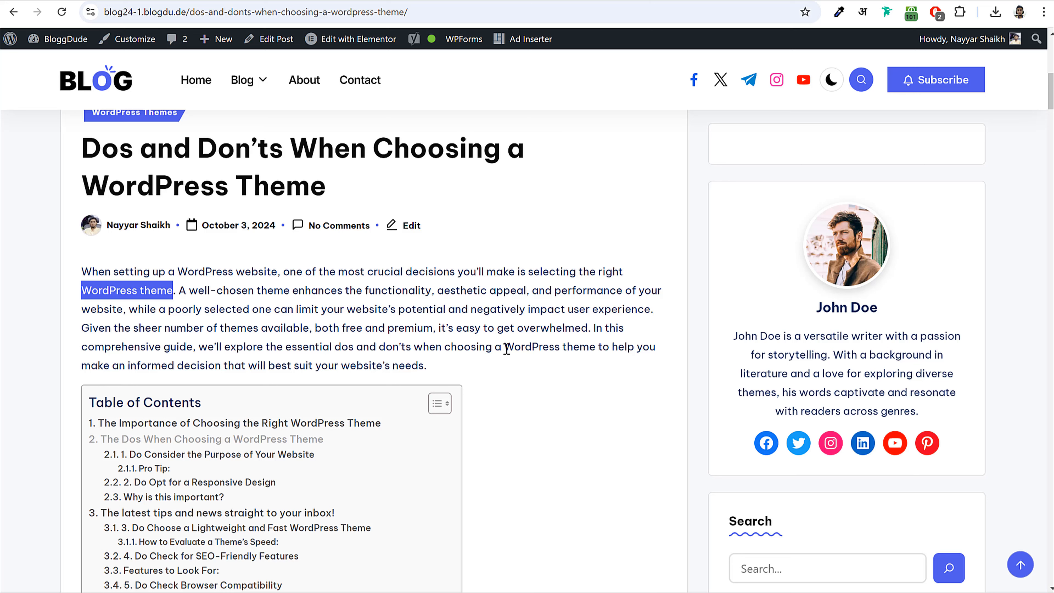
pyautogui.moveTo(504, 347); pyautogui.dragTo(592, 361)
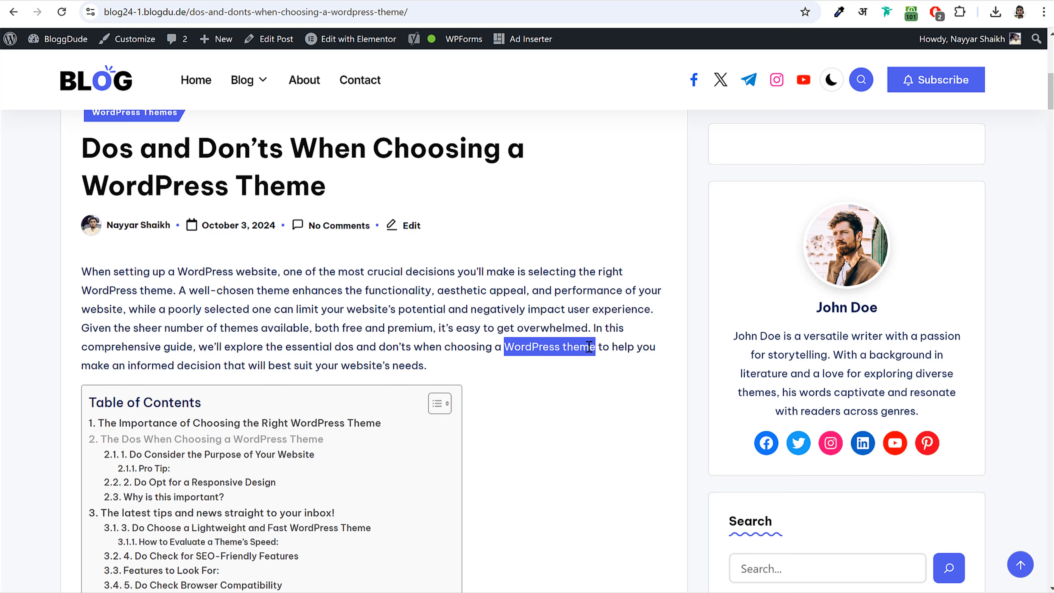
pyautogui.click(307, 287)
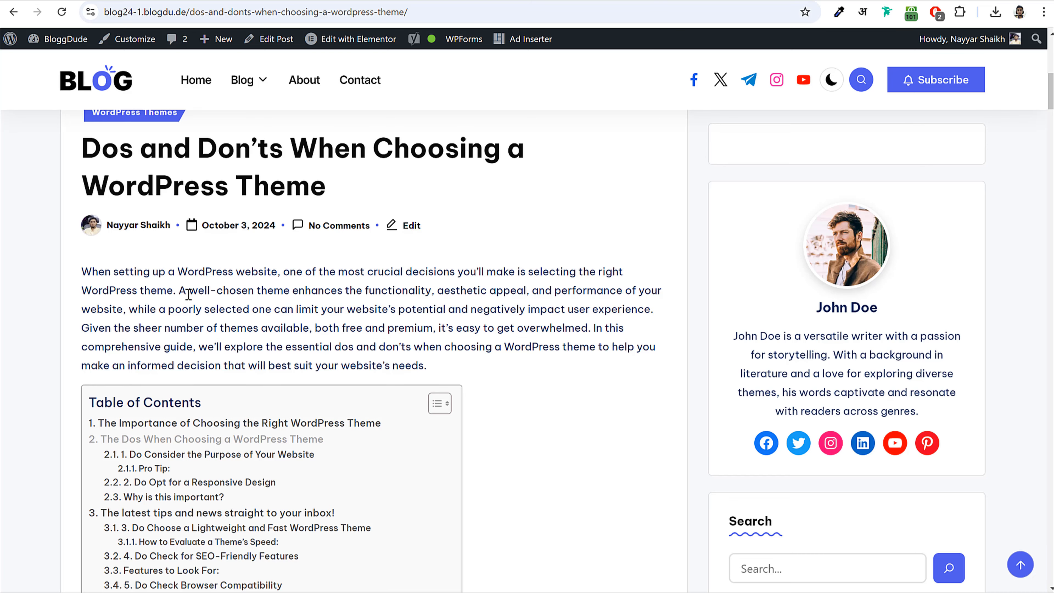
# - Copy the whole intro paragraph and paste it into the draft's empty paragraph block
pyautogui.scroll(-5, 332, 322)
pyautogui.moveTo(82, 271); pyautogui.dragTo(507, 364)
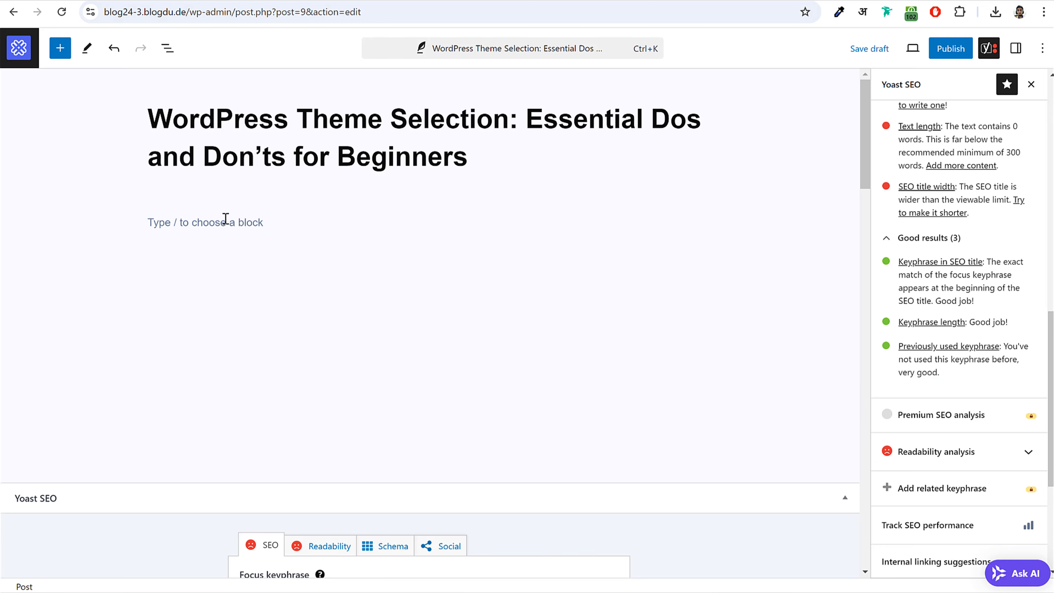
pyautogui.write('When setting up a WordPress website, one of the most crucial decisions you’ll make is selecting the right WordPress theme. A well-chosen theme enhances the functionality, aesthetic appeal, and performance of your website, while a poorly selected one can limit your website’s potential and negatively impact user experience. Given the sheer number of themes available, both free and premium, it’s easy to get overwhelmed. In this comprehensive guide, we’ll explore the essential dos and don’ts when choosing a WordPress theme to help you make an informed decision that will best suit your website’s needs.')
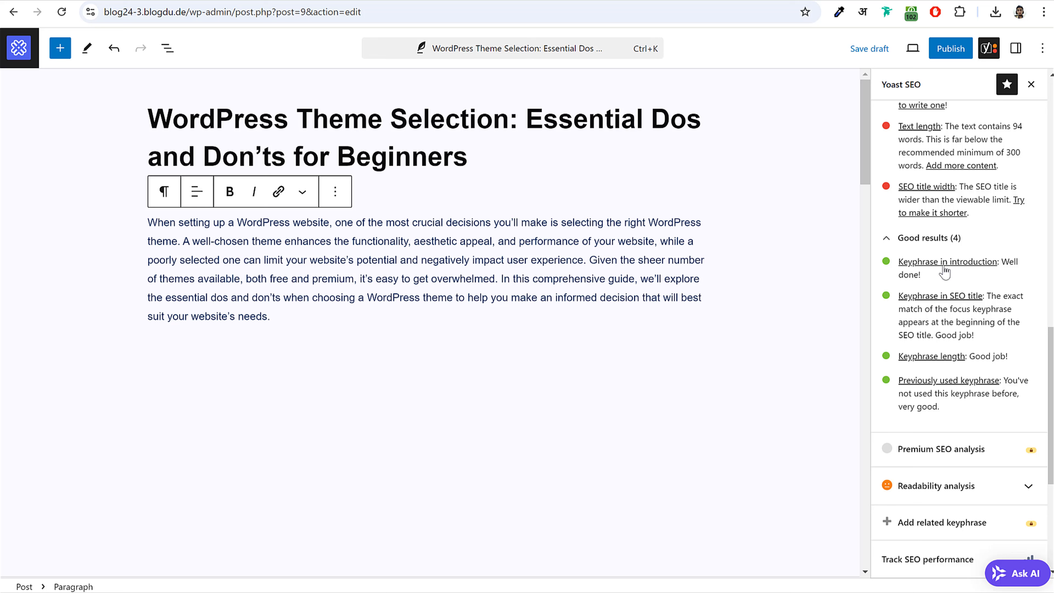
# - Confirm the passed 'Keyphrase in introduction' check and add an empty paragraph below the intro
pyautogui.moveTo(1018, 261); pyautogui.dragTo(899, 261)
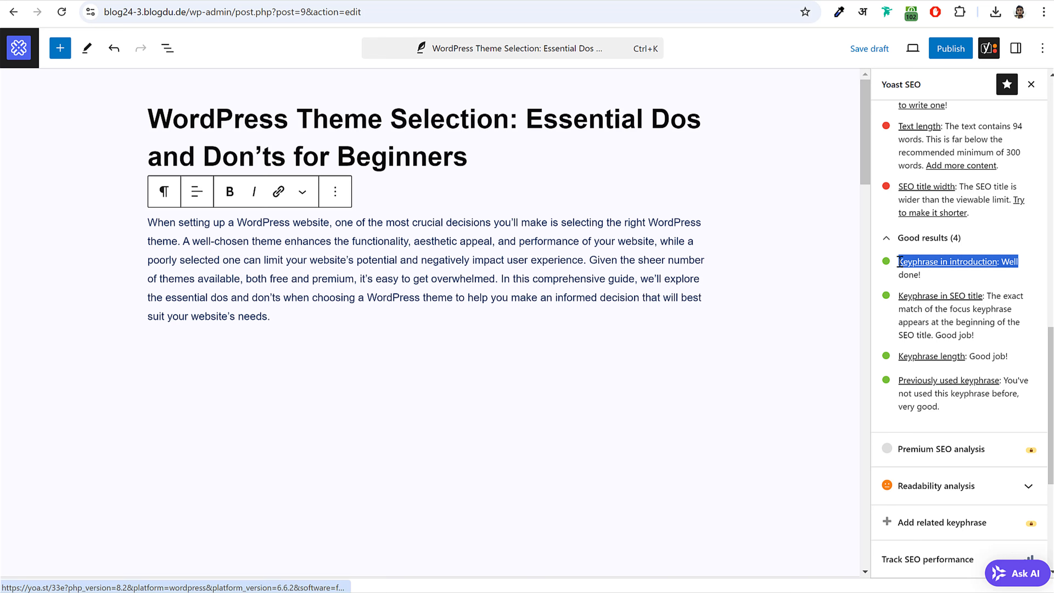
pyautogui.click(925, 274)
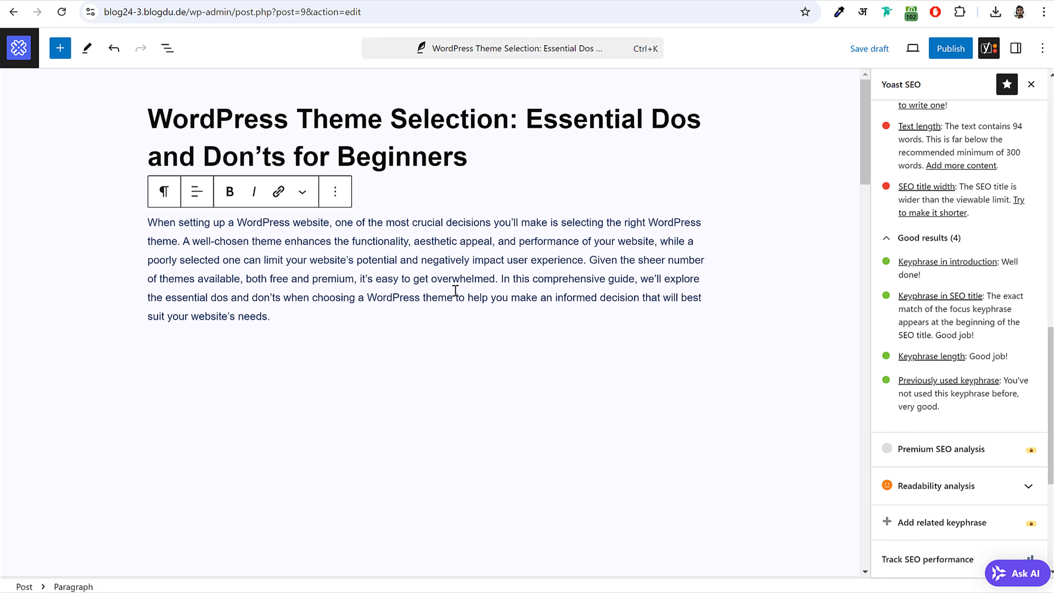
pyautogui.click(357, 337)
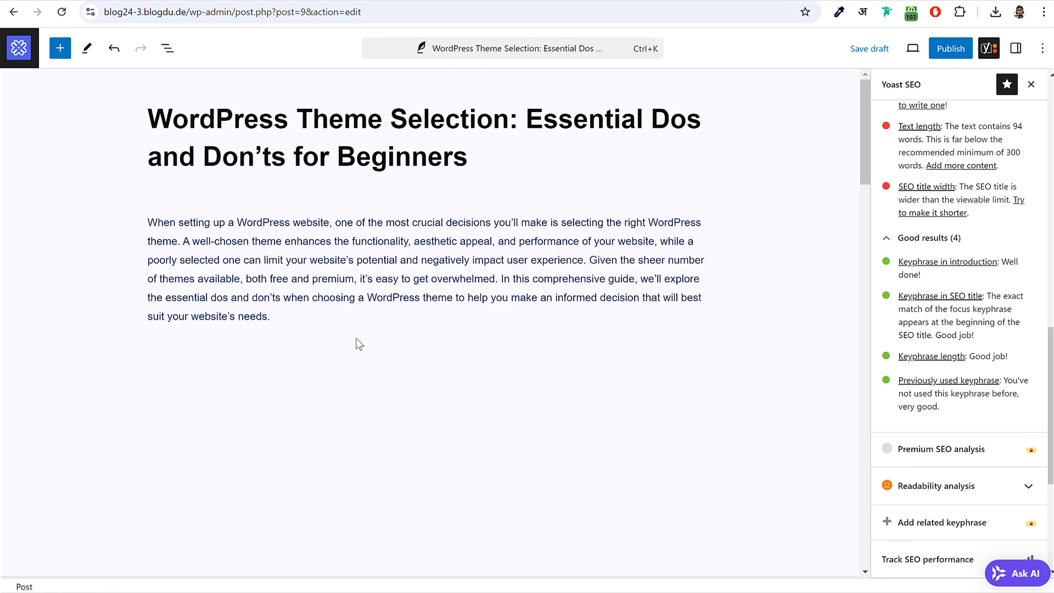
pyautogui.click(366, 320)
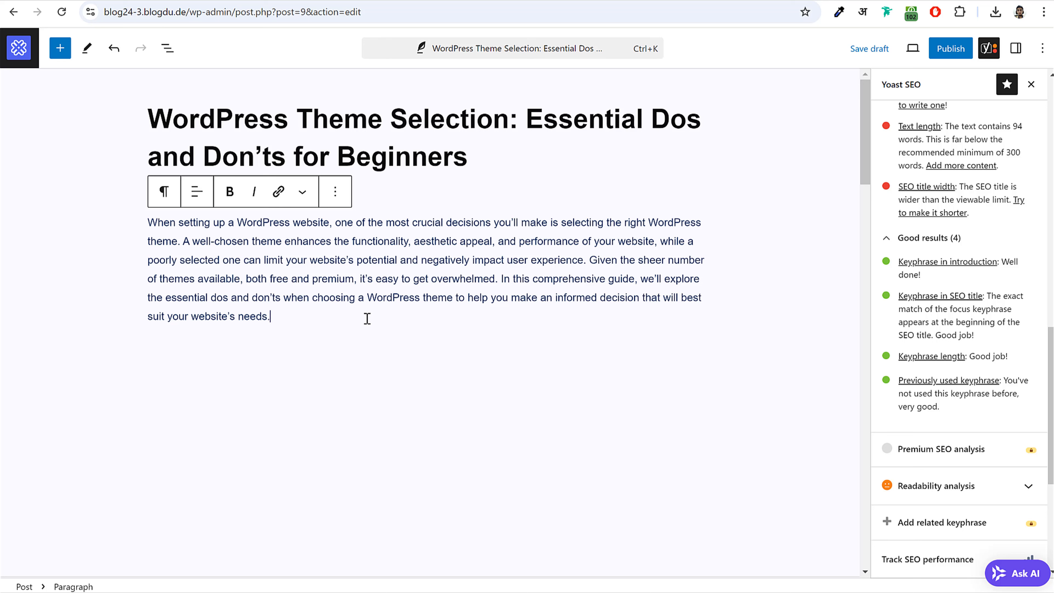
pyautogui.press('Return')
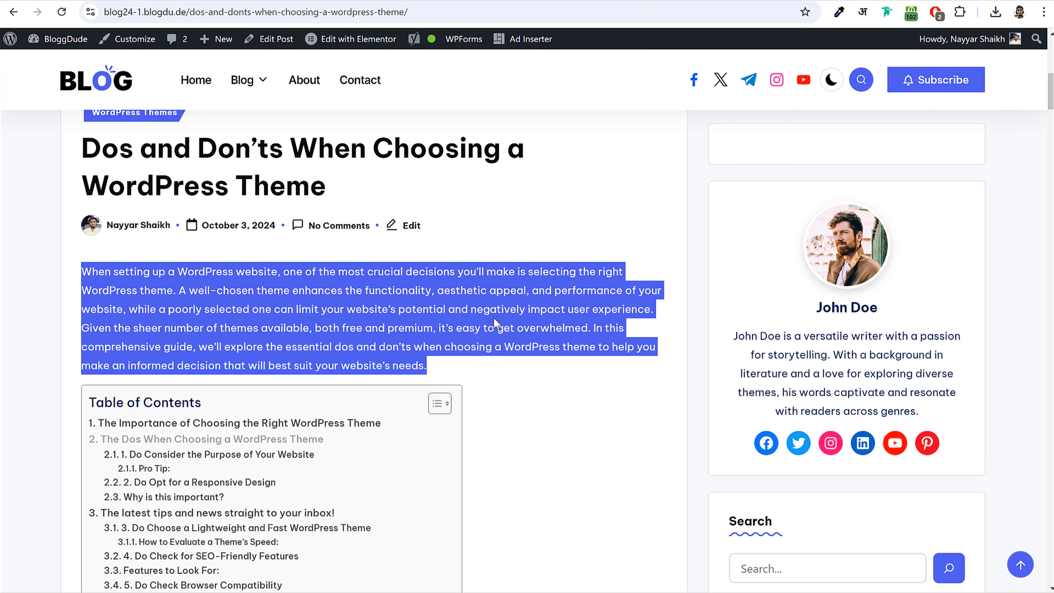
pyautogui.scroll(-4, 168, 220)
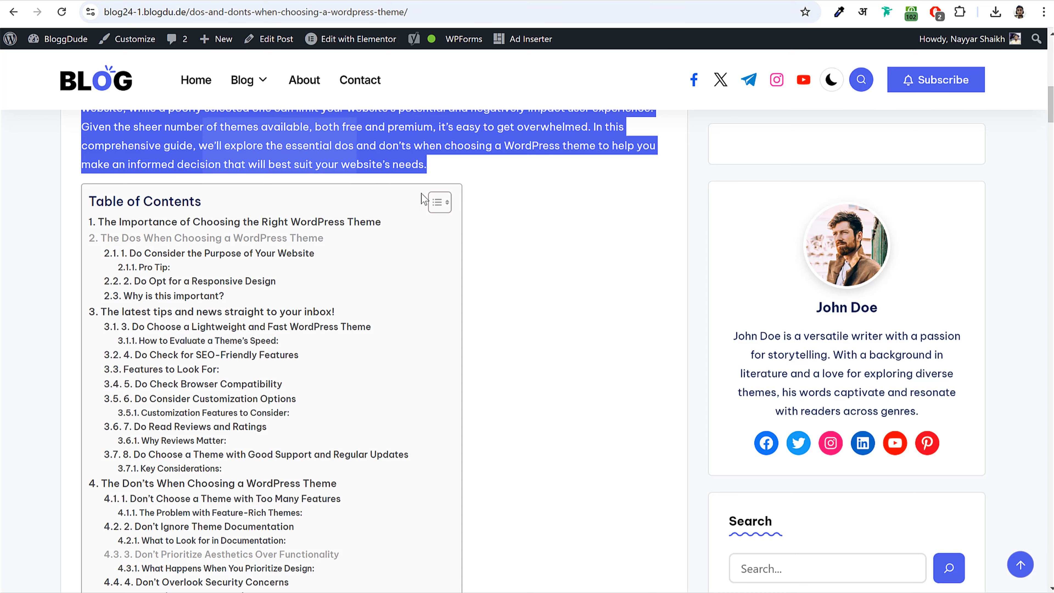
pyautogui.click(542, 304)
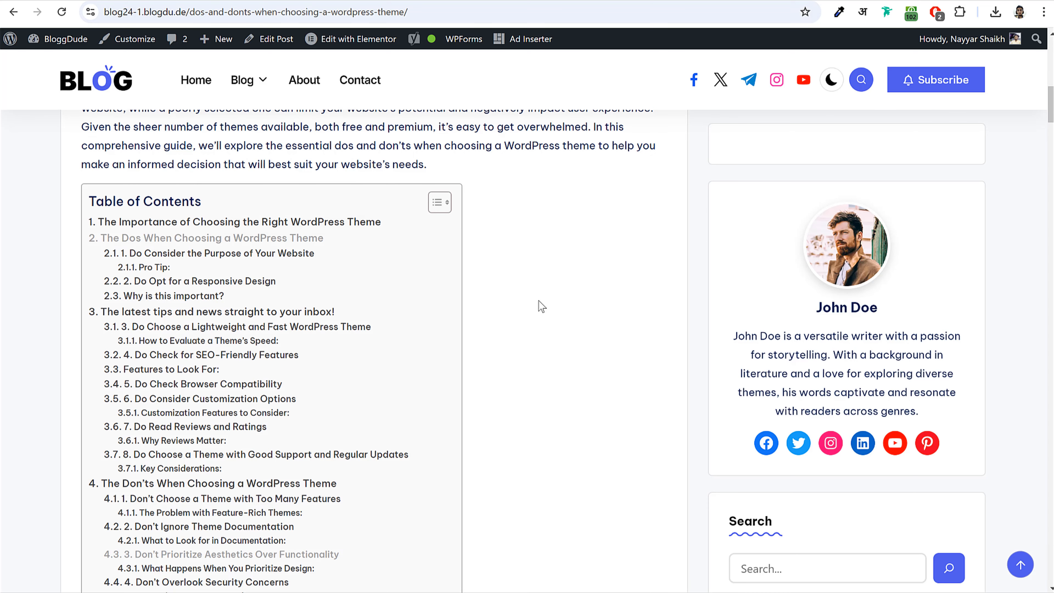
pyautogui.scroll(-8, 539, 302)
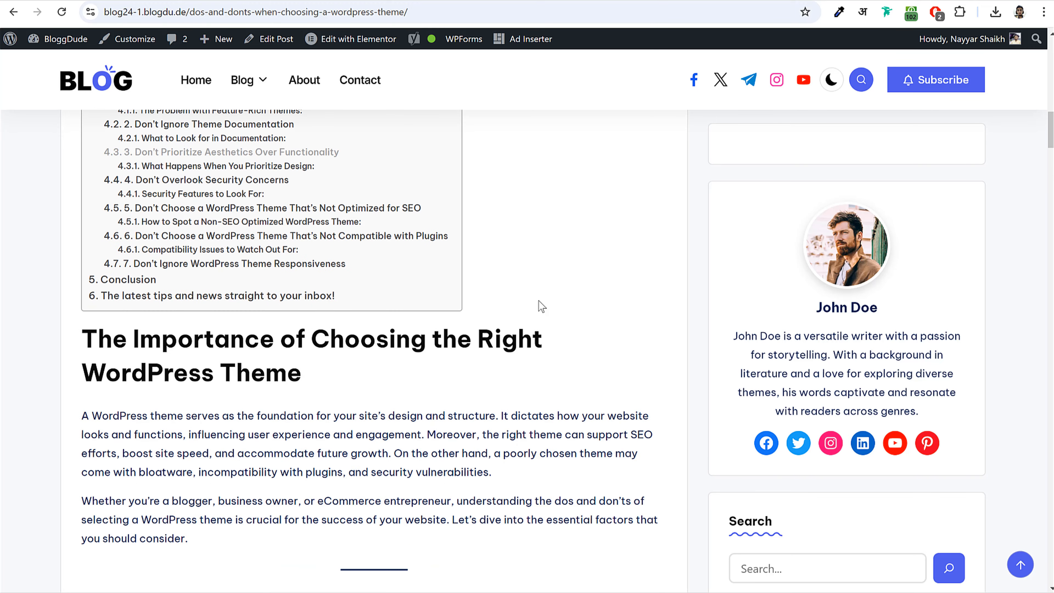
pyautogui.scroll(-1, 538, 301)
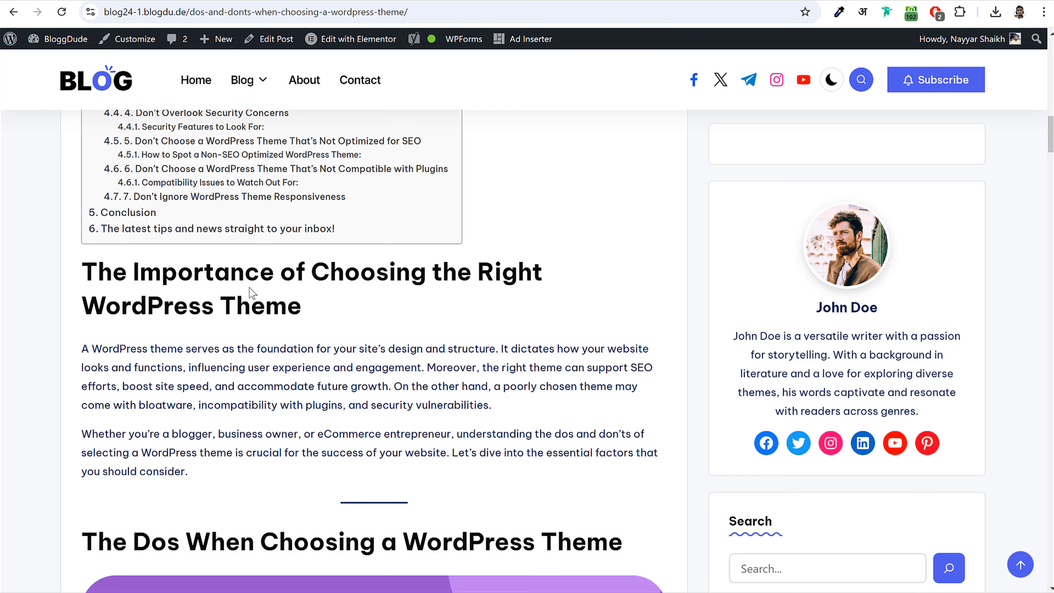
pyautogui.scroll(20, 252, 293)
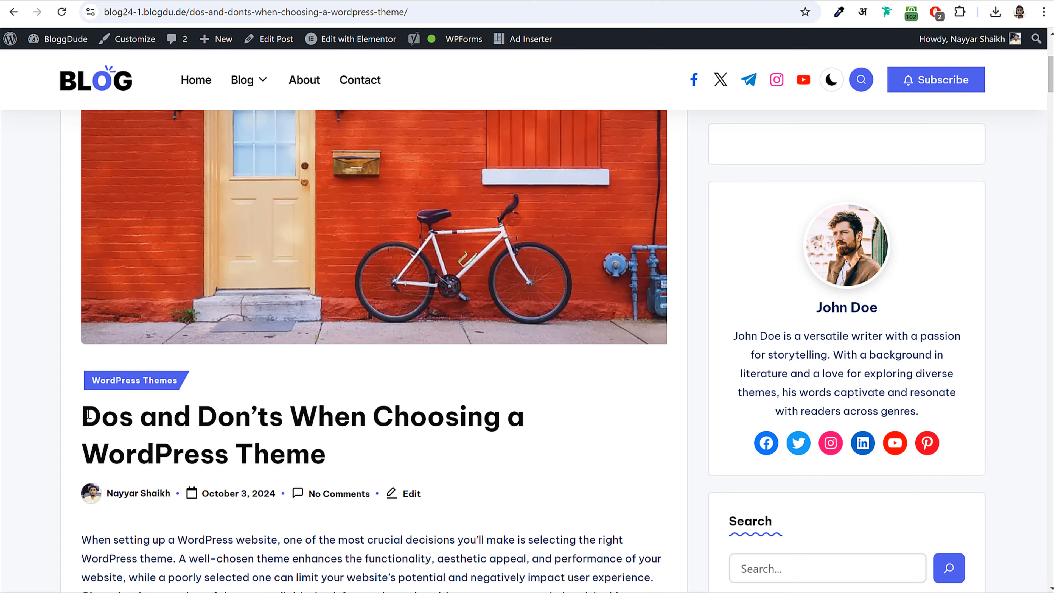
pyautogui.moveTo(88, 415); pyautogui.dragTo(347, 443)
pyautogui.scroll(-8, 347, 442)
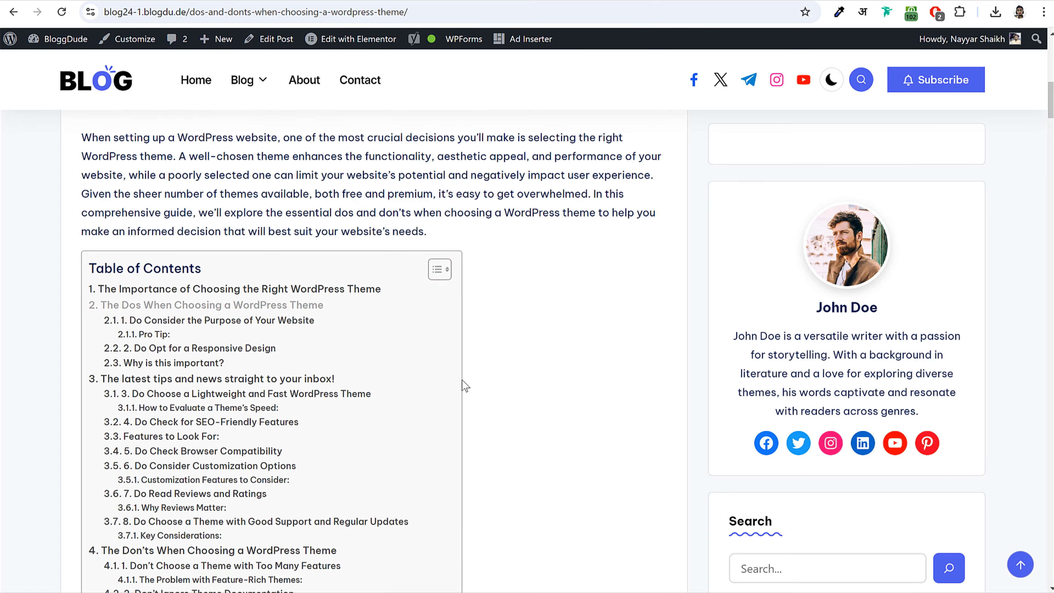
pyautogui.scroll(-10, 462, 380)
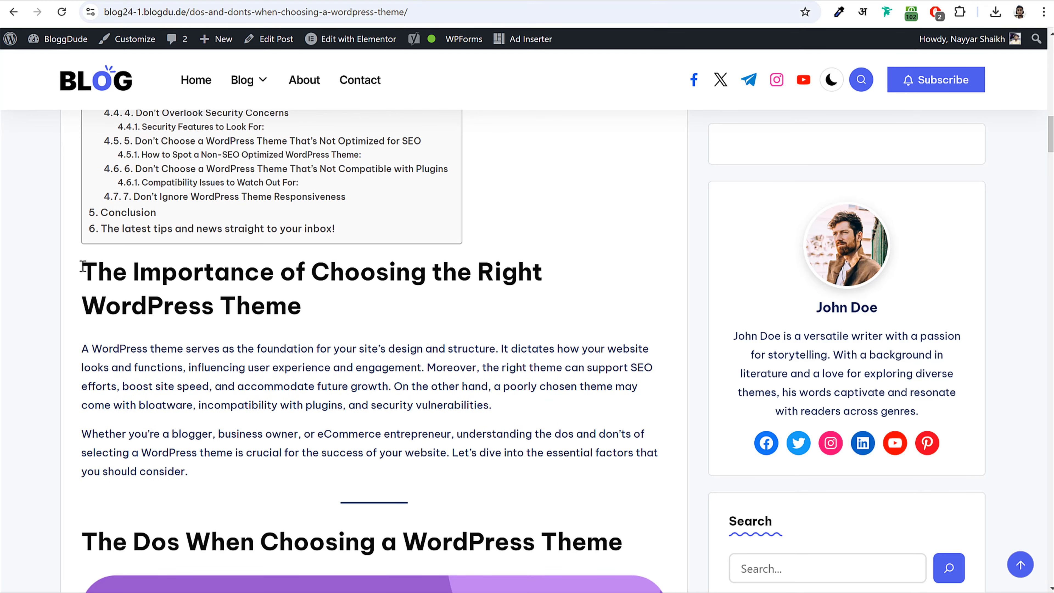
pyautogui.moveTo(83, 266); pyautogui.dragTo(355, 297)
pyautogui.click(355, 297)
pyautogui.scroll(15, 356, 298)
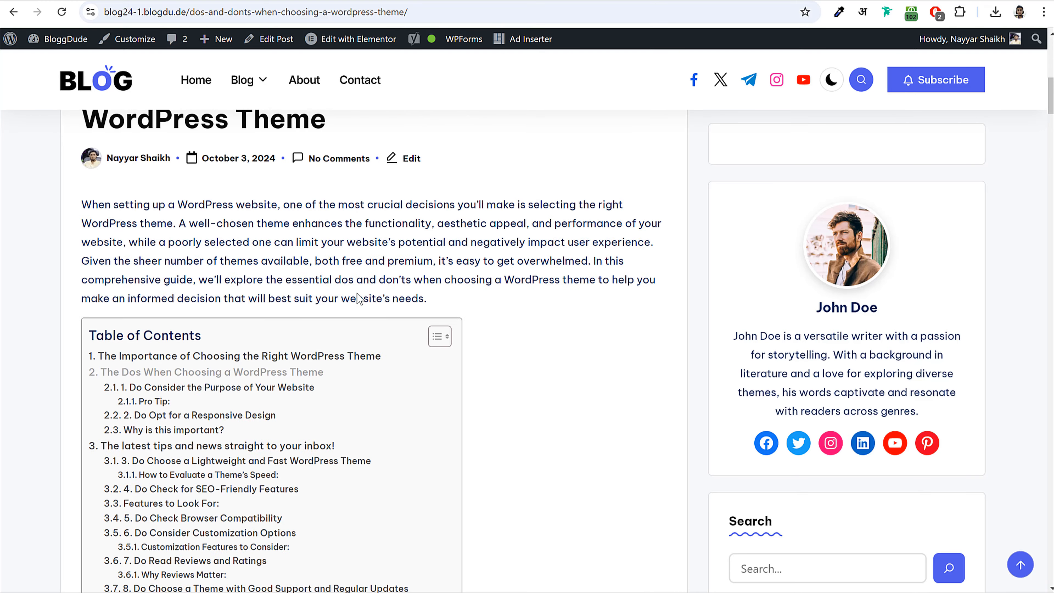
pyautogui.scroll(3, 360, 298)
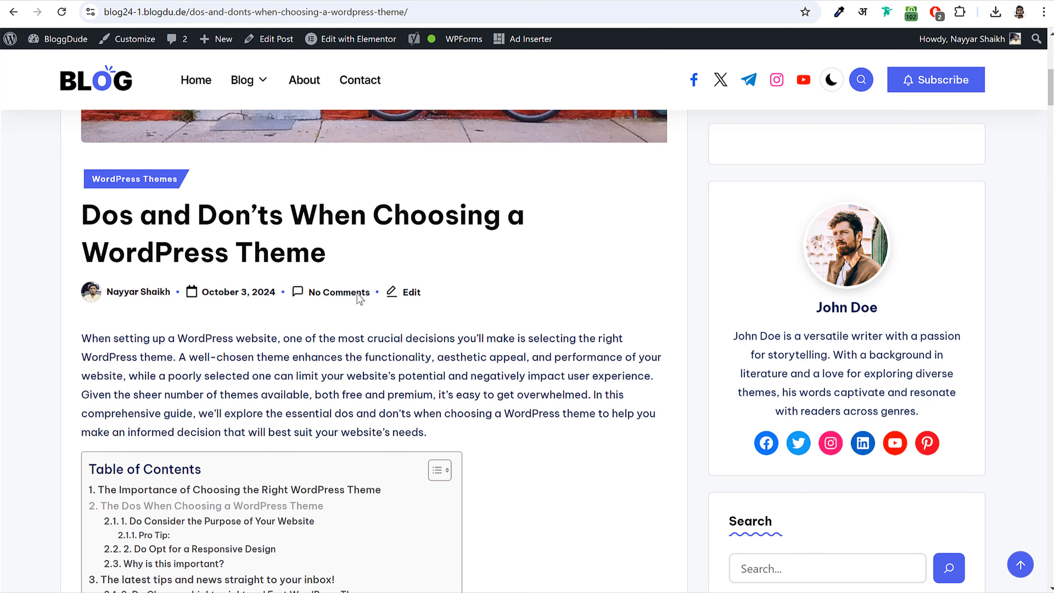
pyautogui.rightClick(110, 218)
# - Inspect the HTML markup of the post title's h1 and the section heading in DevTools
pyautogui.click(197, 560)
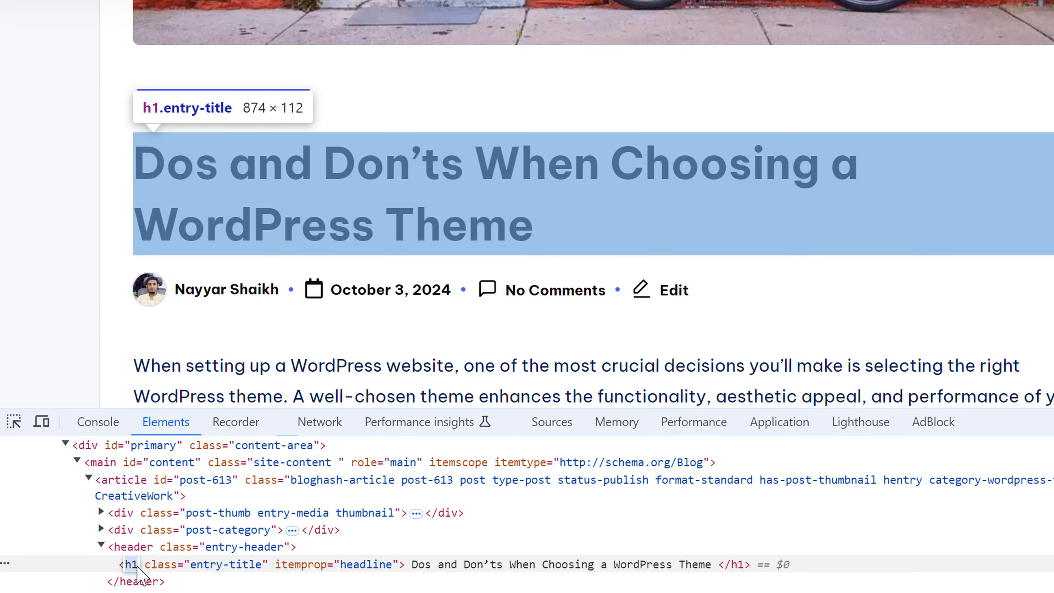
pyautogui.doubleClick(161, 564)
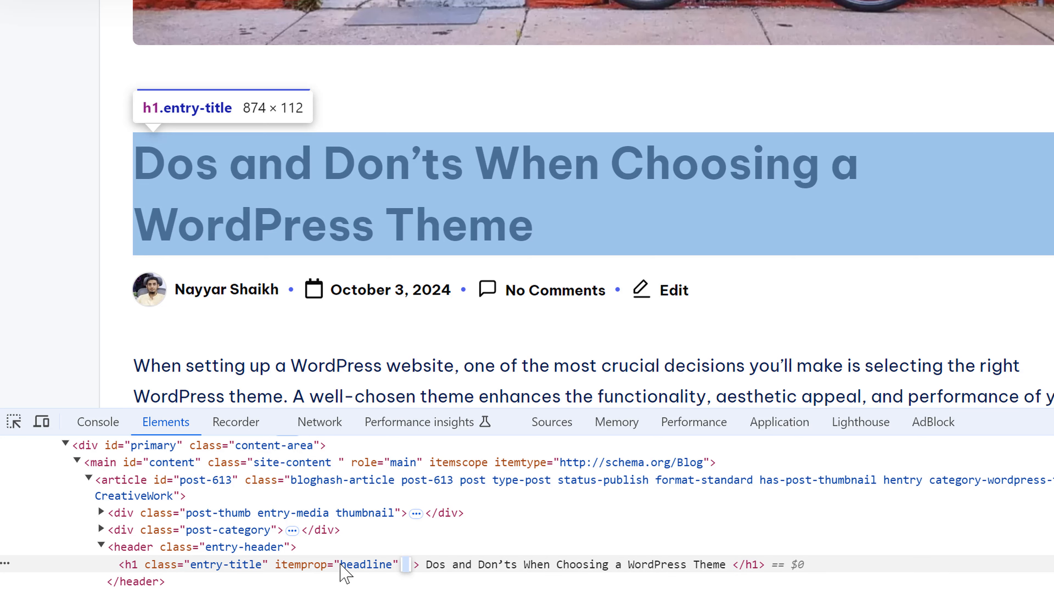
pyautogui.click(133, 568)
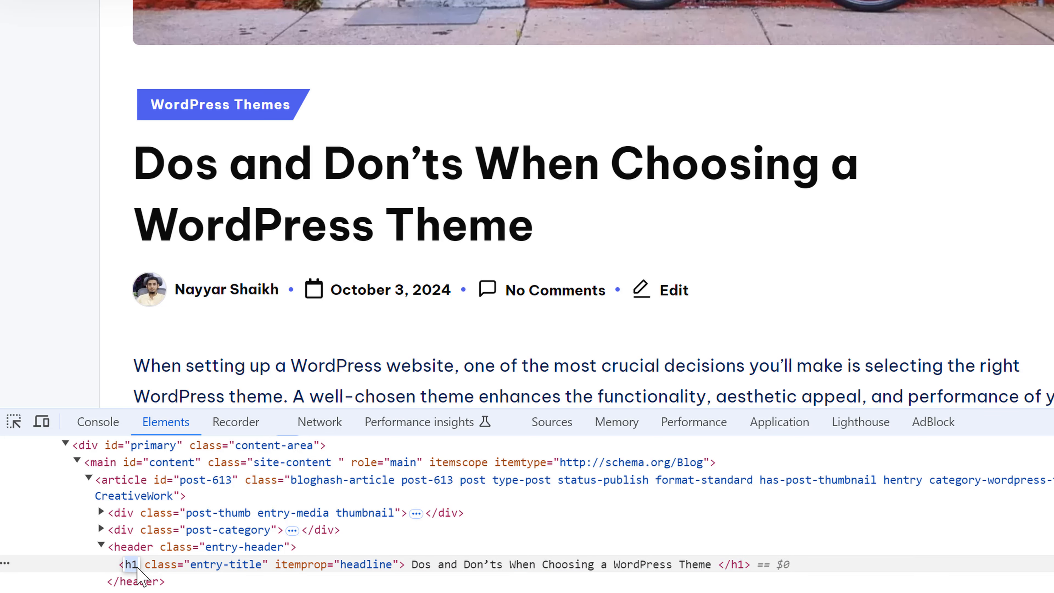
pyautogui.doubleClick(160, 565)
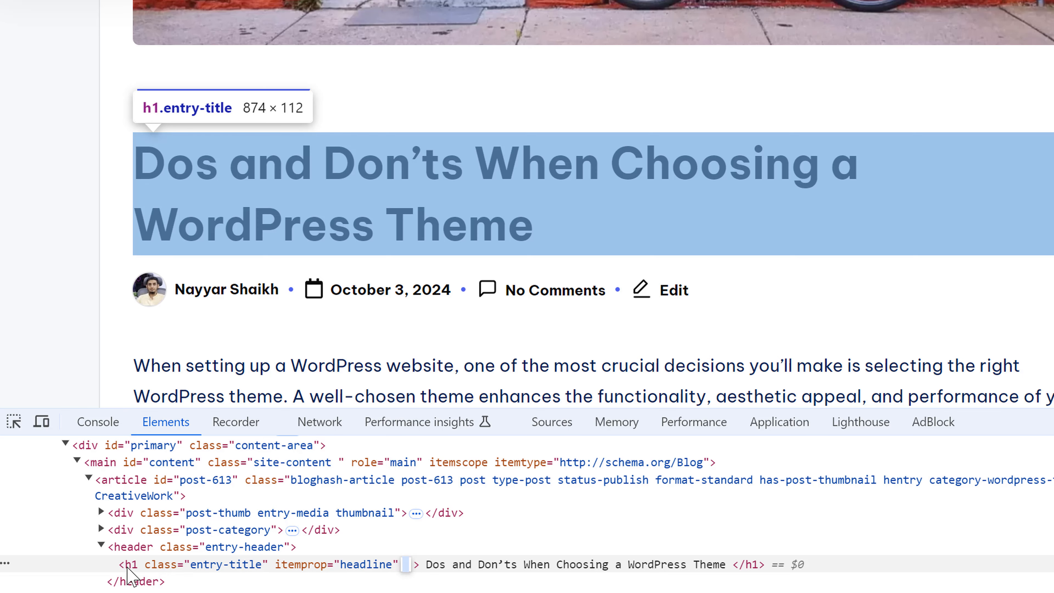
pyautogui.scroll(-5, 720, 237)
pyautogui.scroll(-10, 720, 236)
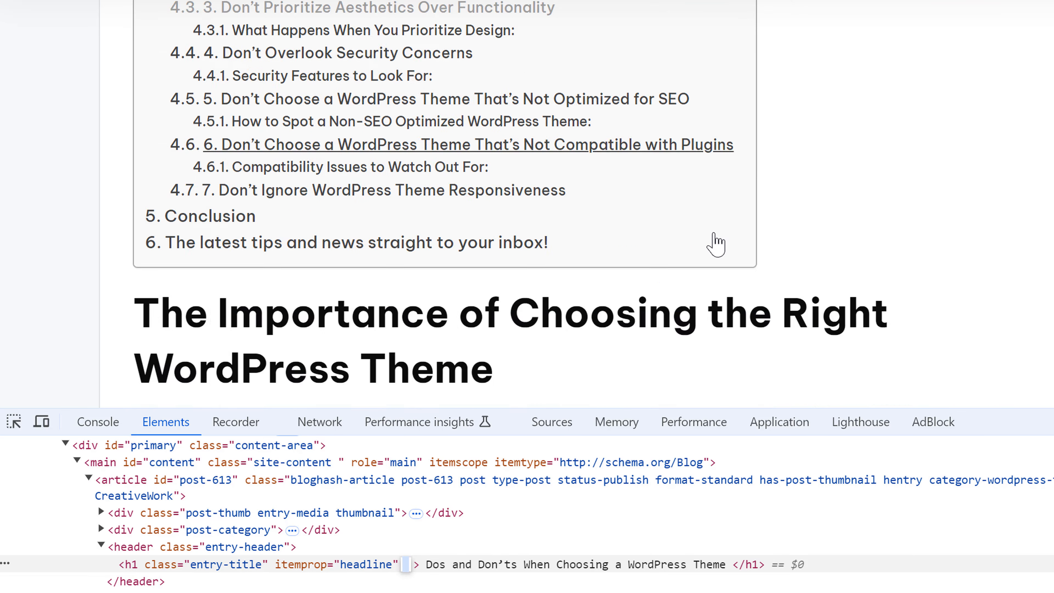
pyautogui.rightClick(265, 37)
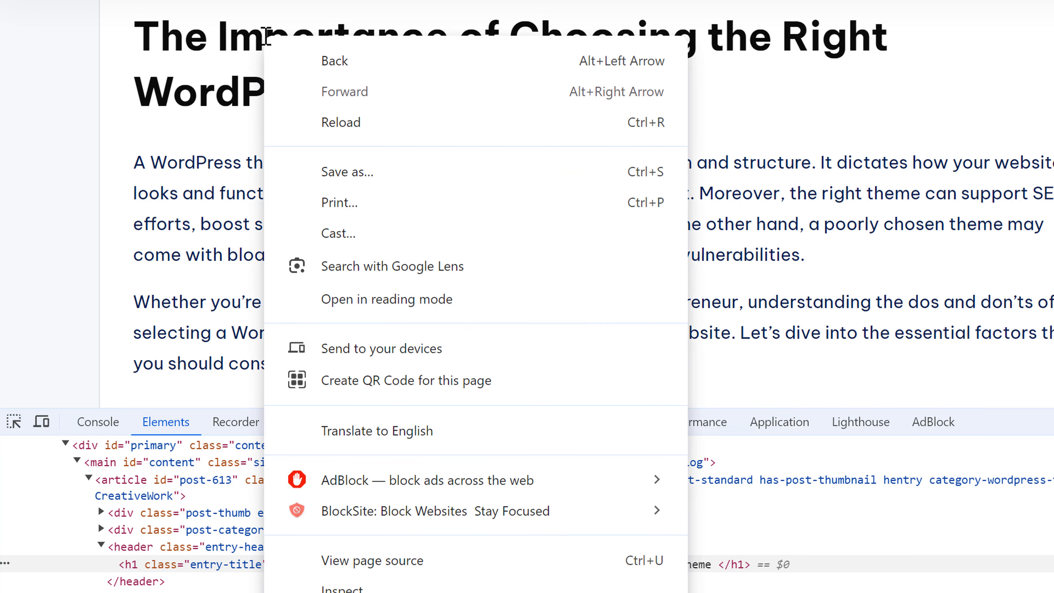
pyautogui.click(349, 590)
pyautogui.click(348, 589)
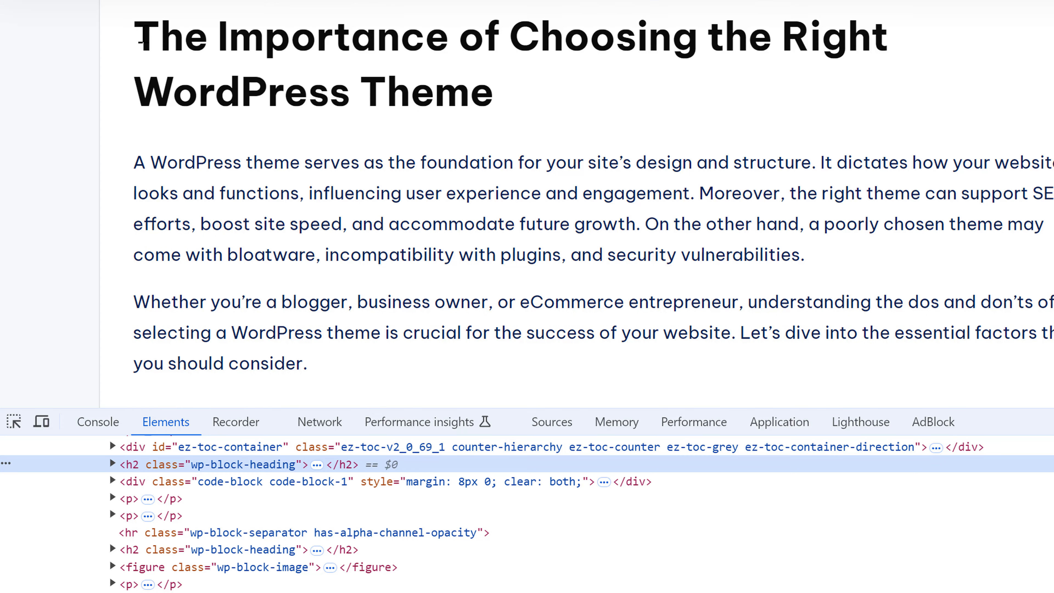
# - Highlight the article's section headings, then close DevTools to see the full page
pyautogui.moveTo(139, 29); pyautogui.dragTo(513, 89)
pyautogui.click(513, 89)
pyautogui.scroll(-12, 411, 237)
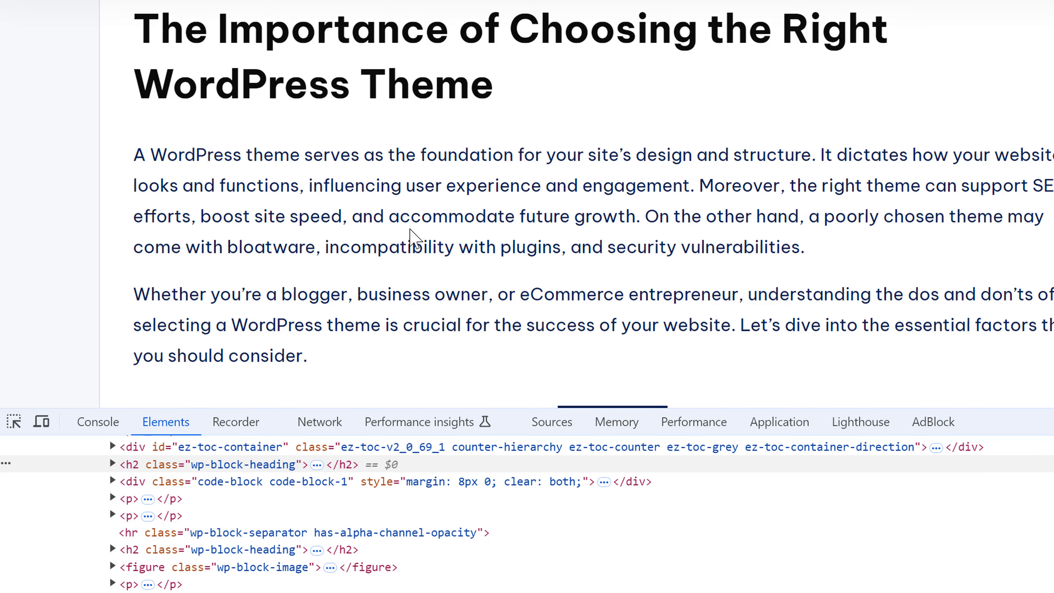
pyautogui.scroll(-15, 411, 227)
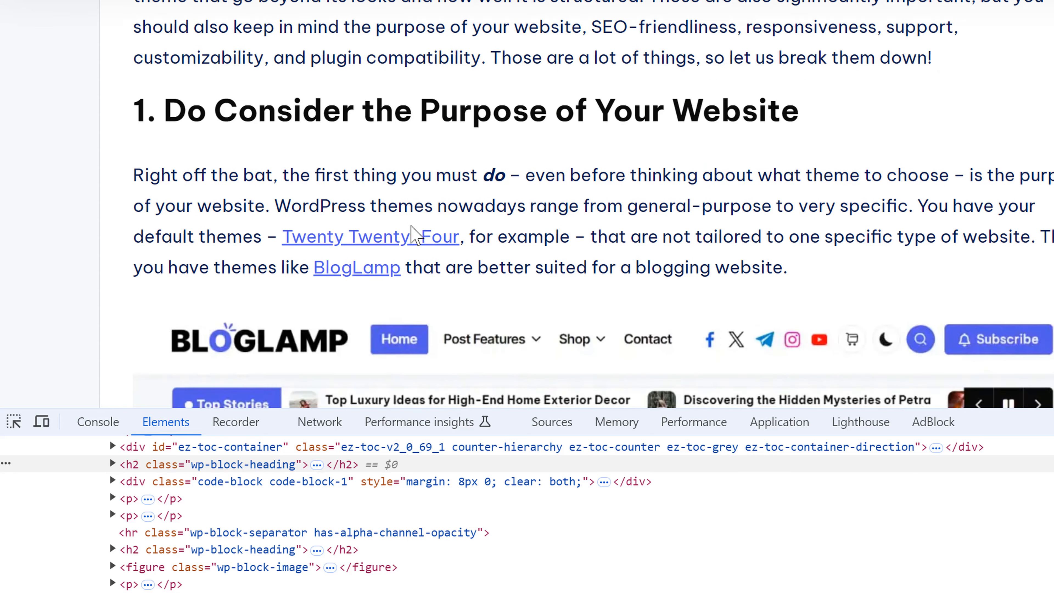
pyautogui.scroll(-4, 412, 235)
pyautogui.scroll(12, 413, 236)
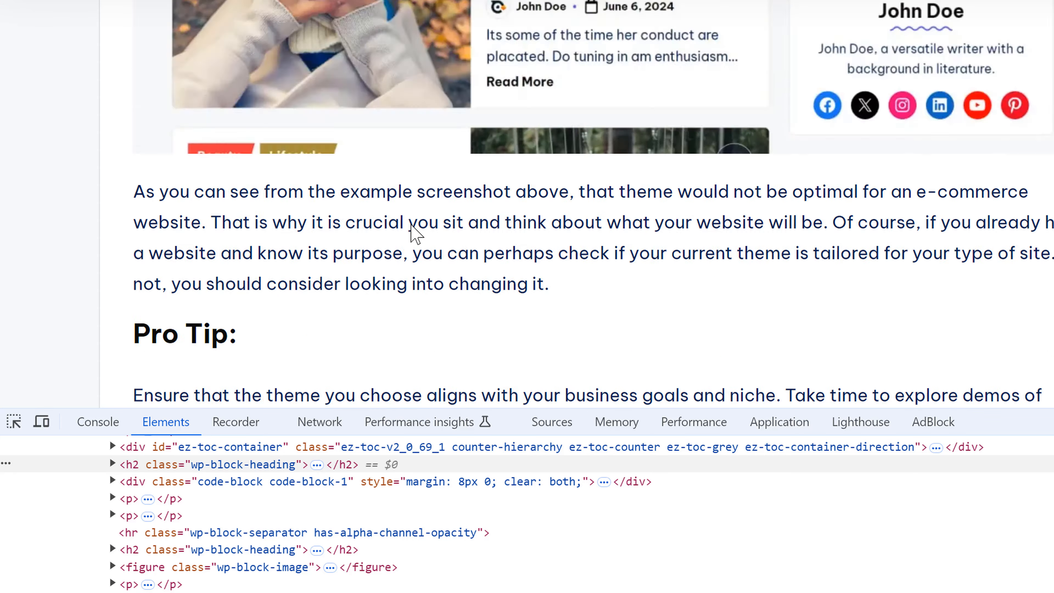
pyautogui.tripleClick(315, 110)
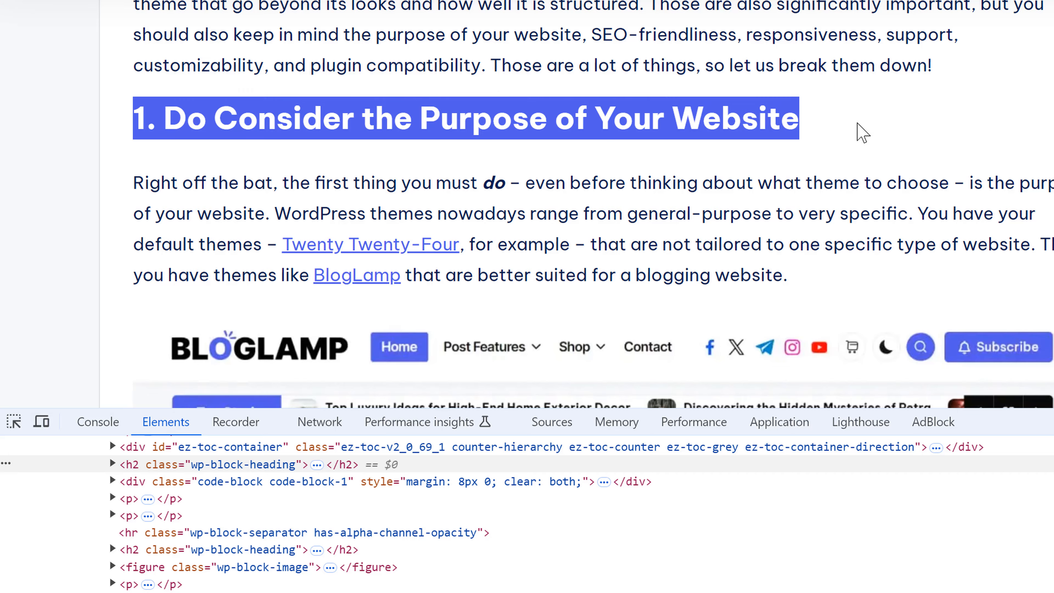
pyautogui.scroll(-15, 855, 120)
pyautogui.scroll(-8, 405, 240)
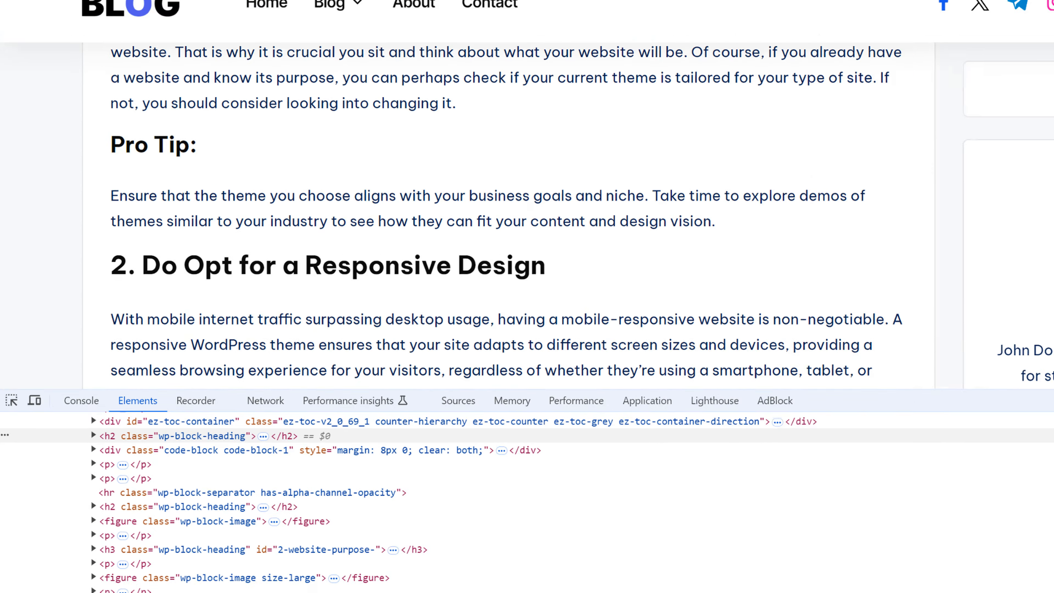
pyautogui.click(1044, 372)
pyautogui.scroll(20, 583, 393)
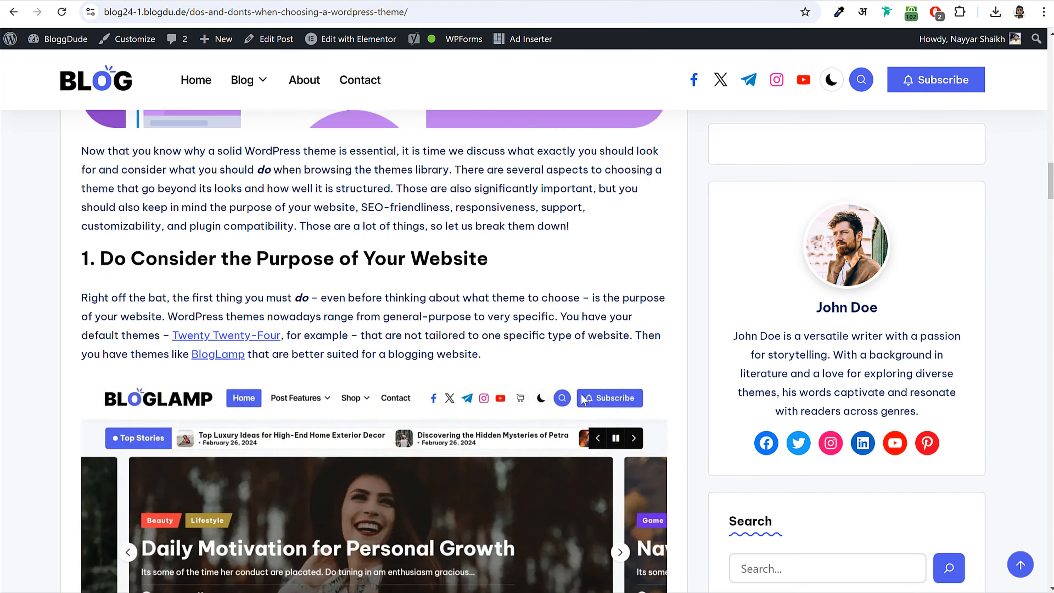
# - Highlight 'The Importance of' and 'WordPress Theme' within the live post's section heading
pyautogui.scroll(3, 582, 394)
pyautogui.scroll(-10, 582, 394)
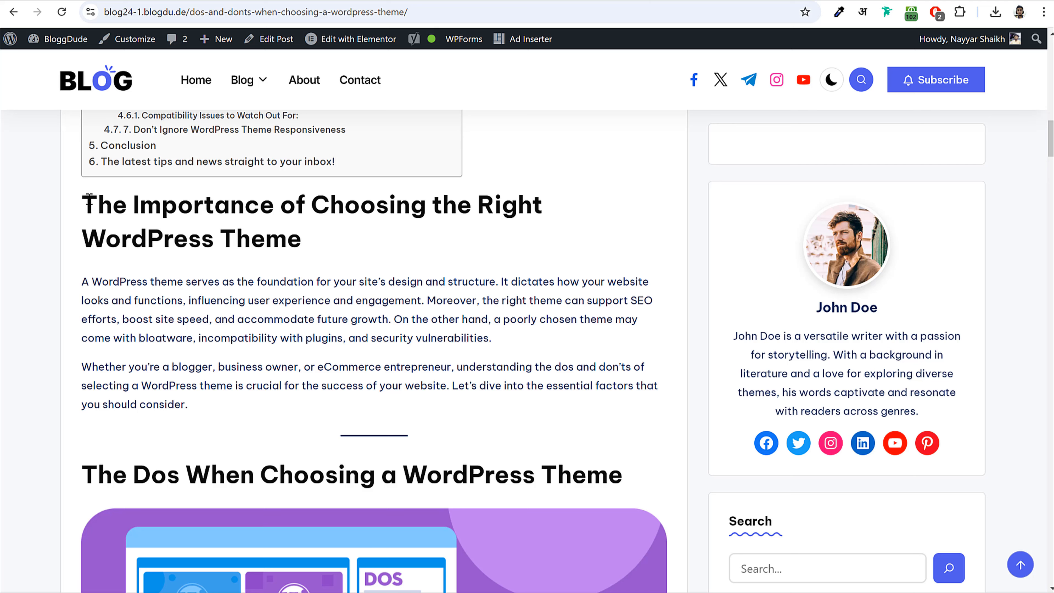
pyautogui.moveTo(88, 197); pyautogui.dragTo(313, 236)
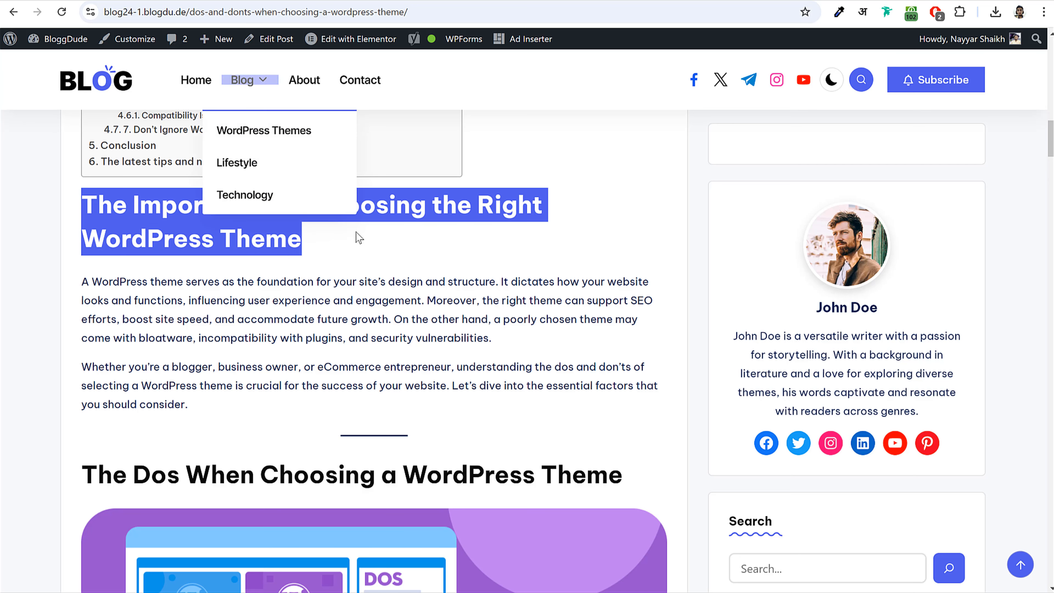
pyautogui.click(478, 237)
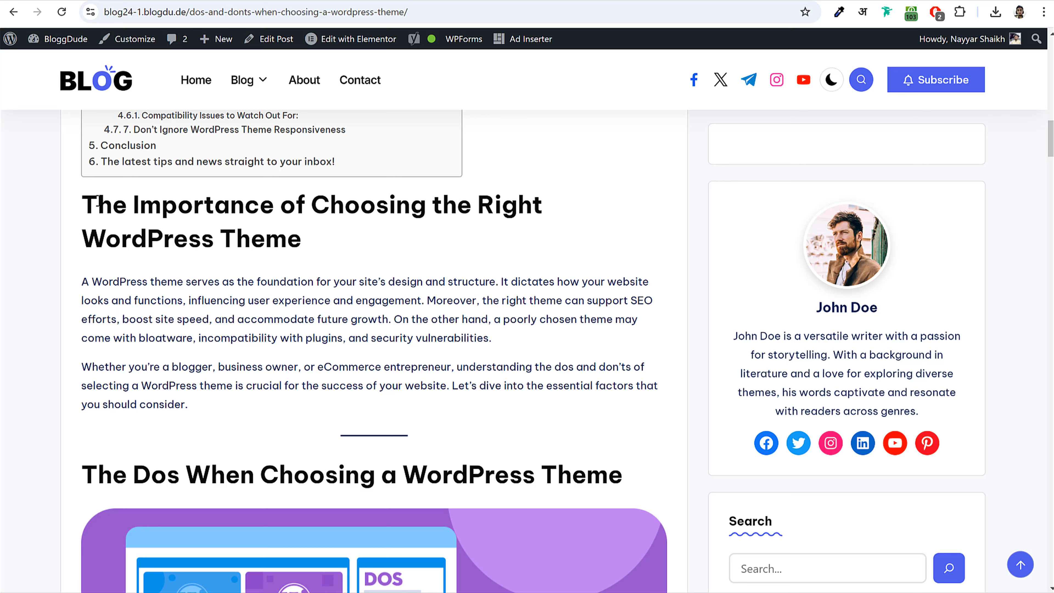
pyautogui.moveTo(85, 197); pyautogui.dragTo(313, 212)
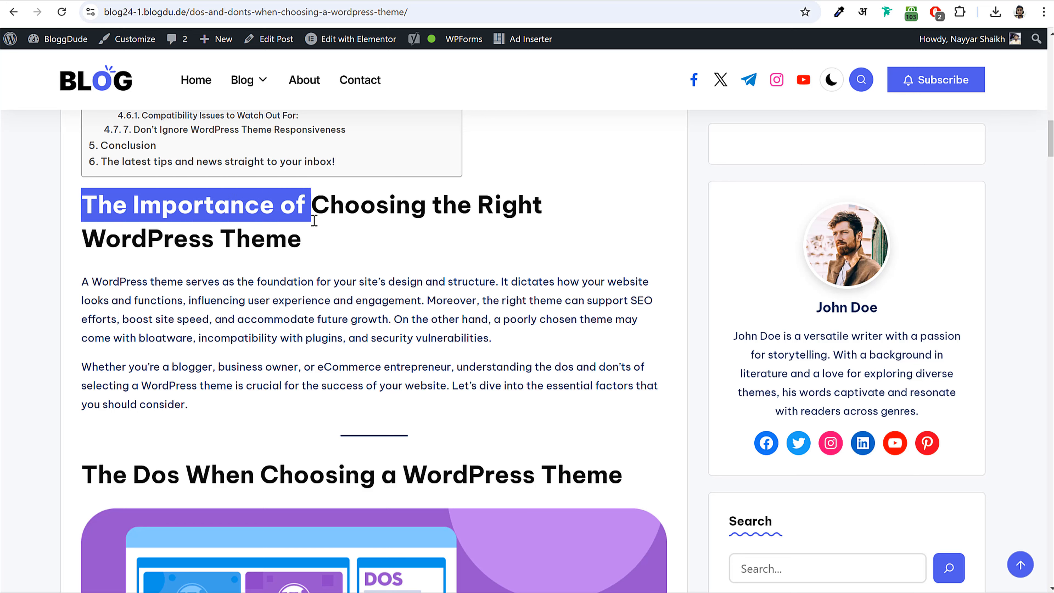
pyautogui.click(274, 239)
pyautogui.moveTo(85, 240); pyautogui.dragTo(324, 246)
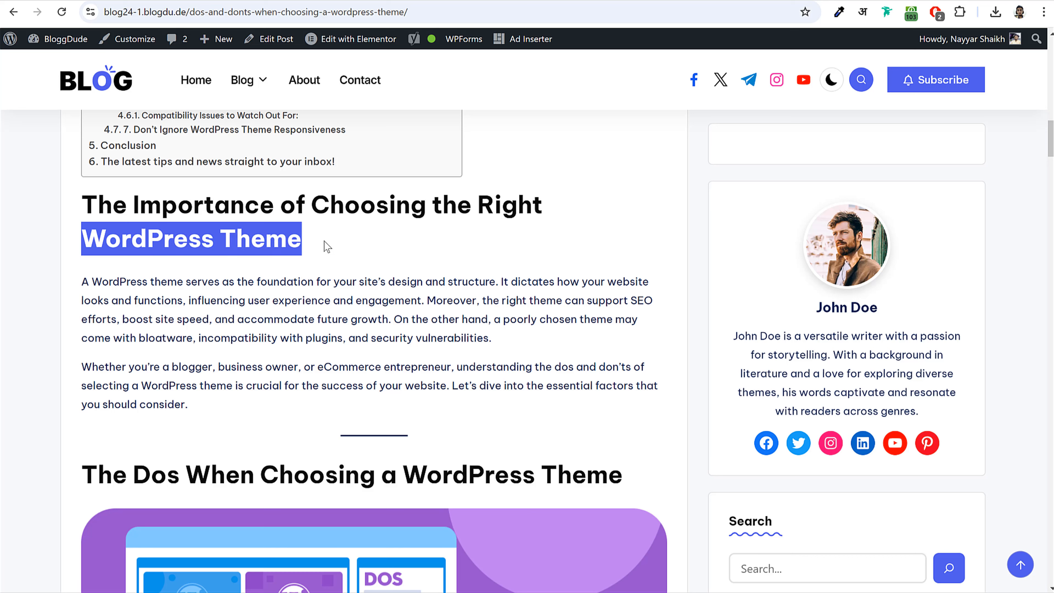
pyautogui.click(214, 241)
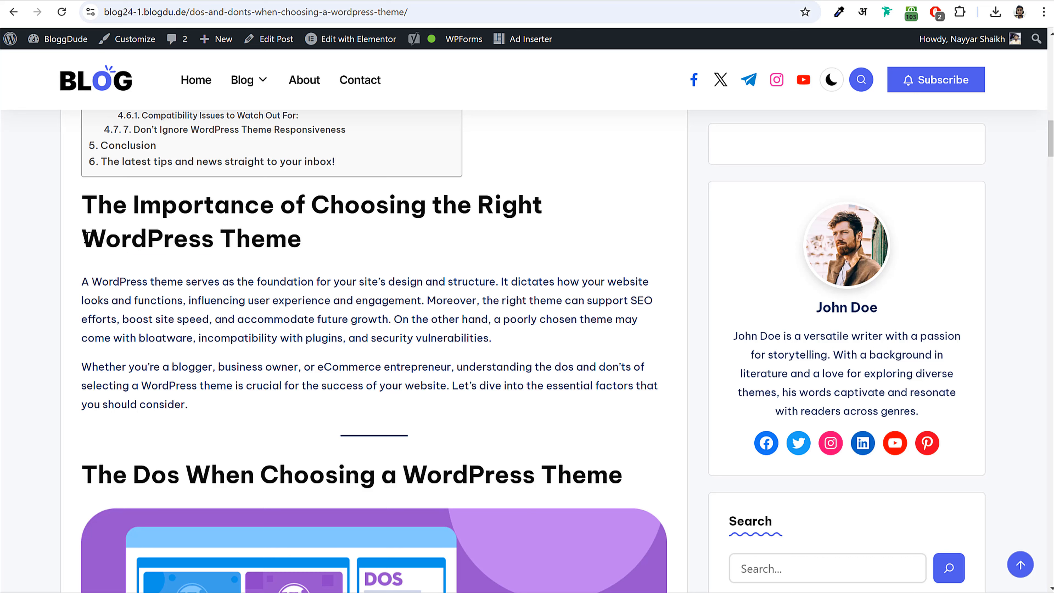
# - Copy the full heading 'The Importance of Choosing the Right WordPress Theme' and return to the draft
pyautogui.moveTo(85, 237); pyautogui.dragTo(308, 244)
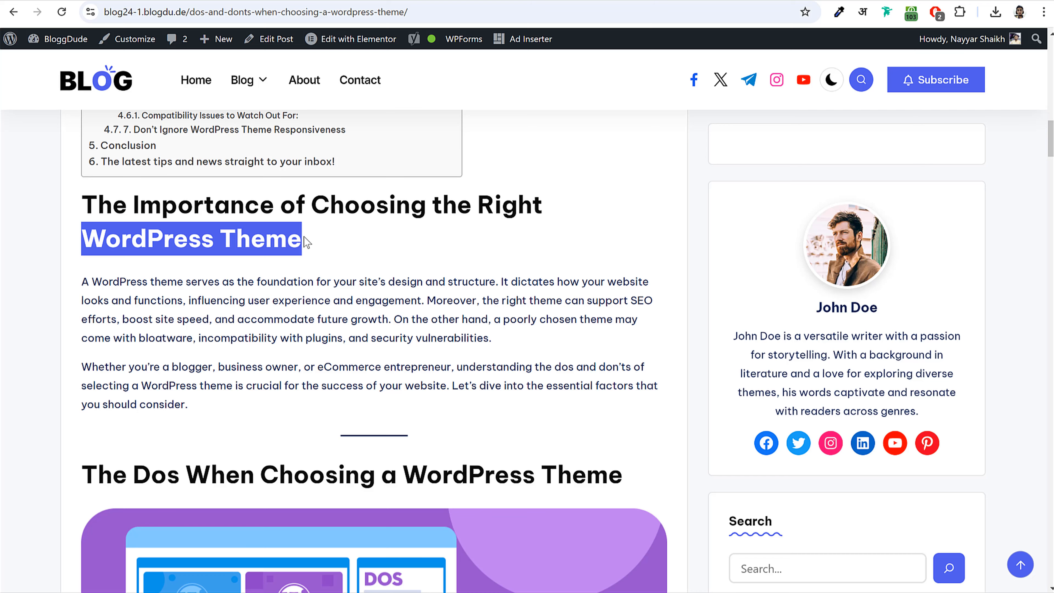
pyautogui.scroll(-6, 395, 395)
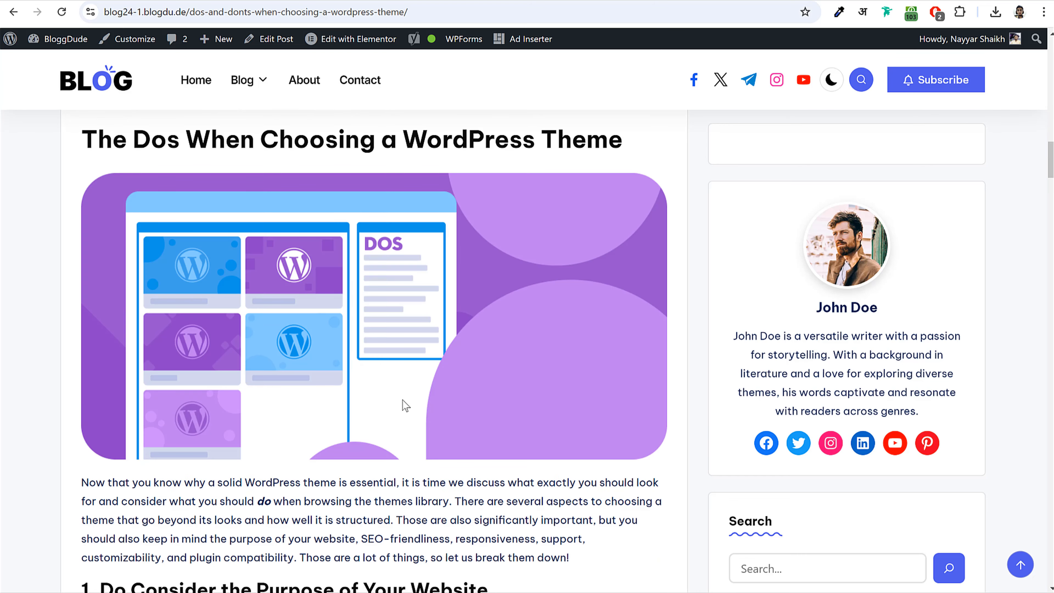
pyautogui.scroll(6, 403, 399)
pyautogui.moveTo(81, 198); pyautogui.dragTo(328, 245)
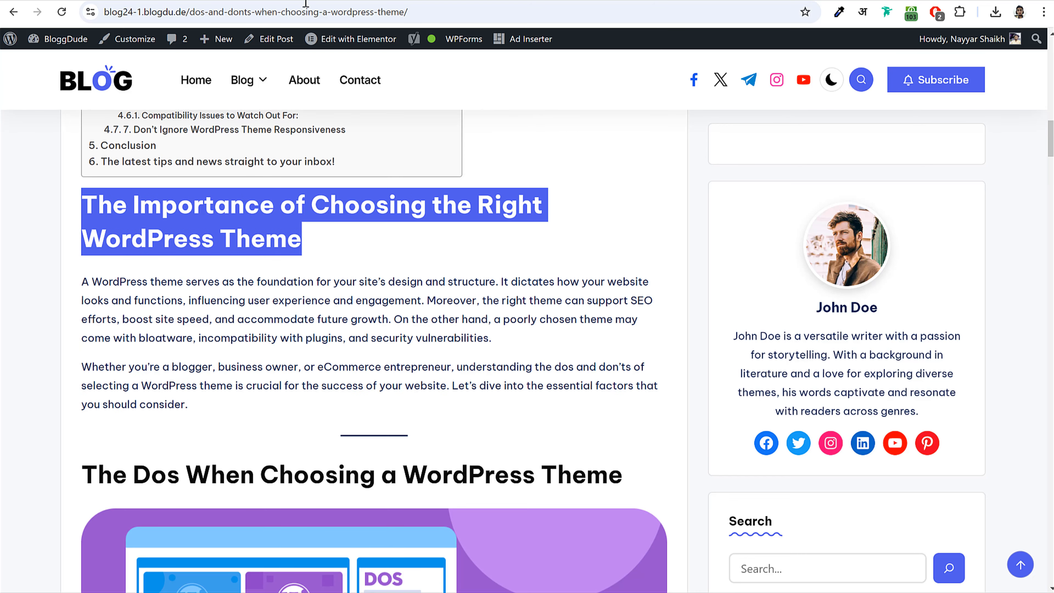
pyautogui.click(267, 0)
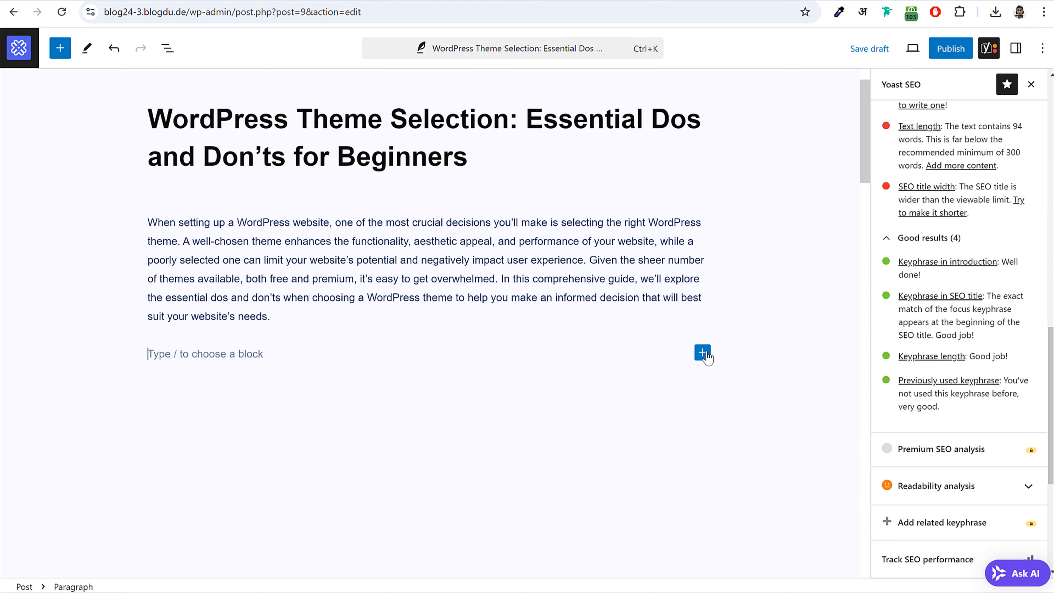
# - Add an H2 heading 'The Importance of Choosing the Right WordPress Theme' below the intro
pyautogui.click(702, 353)
pyautogui.write('head')
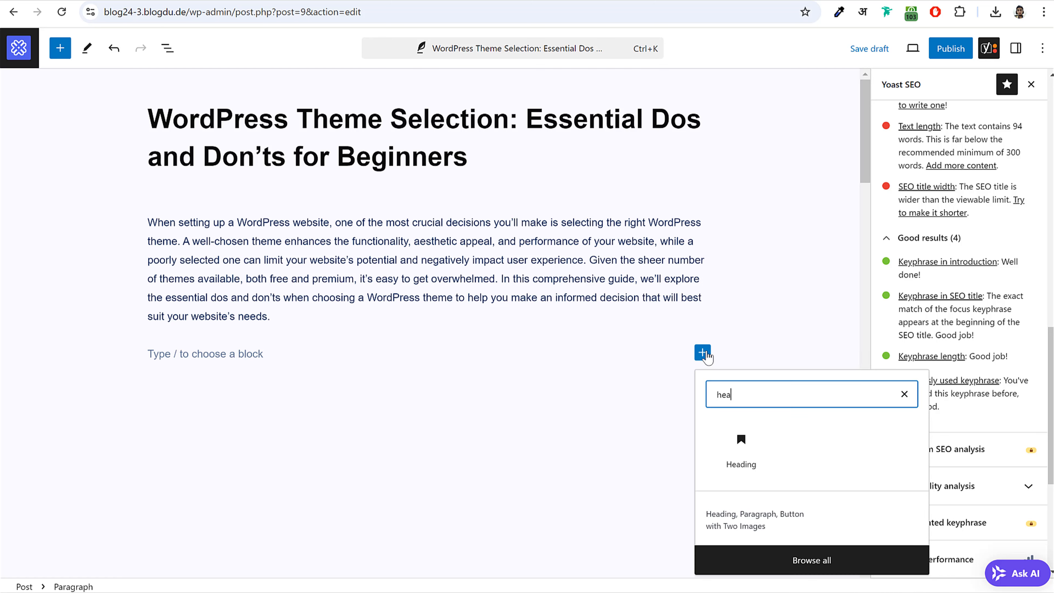
pyautogui.click(750, 452)
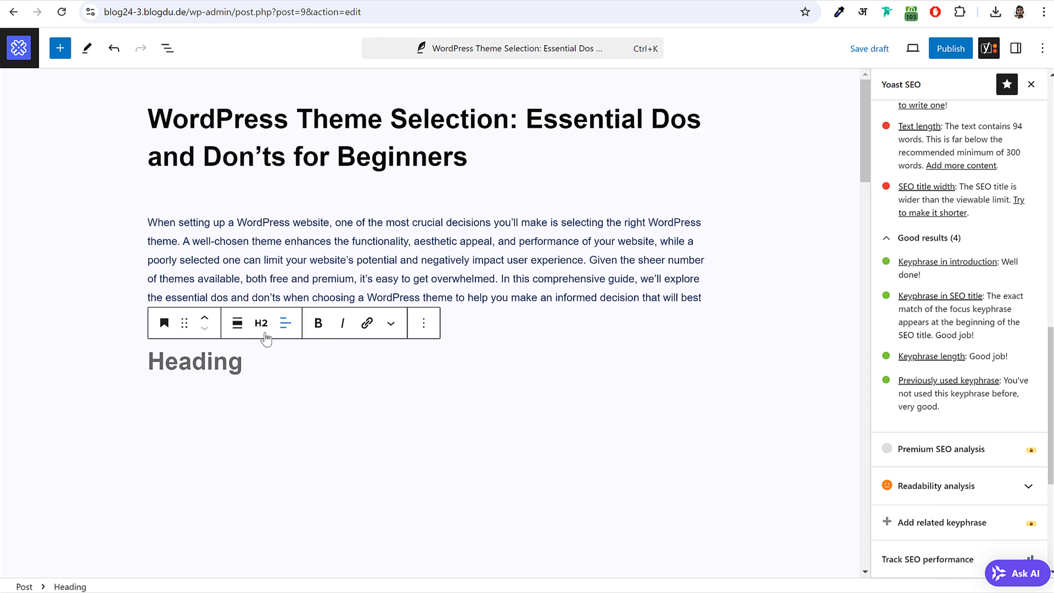
pyautogui.click(261, 324)
pyautogui.click(261, 325)
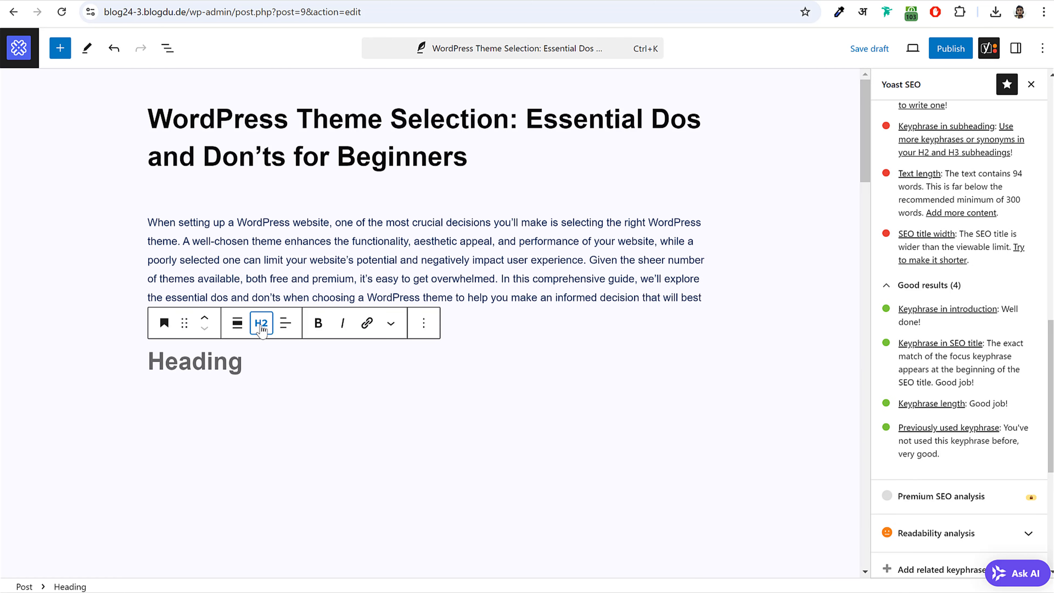
pyautogui.click(261, 324)
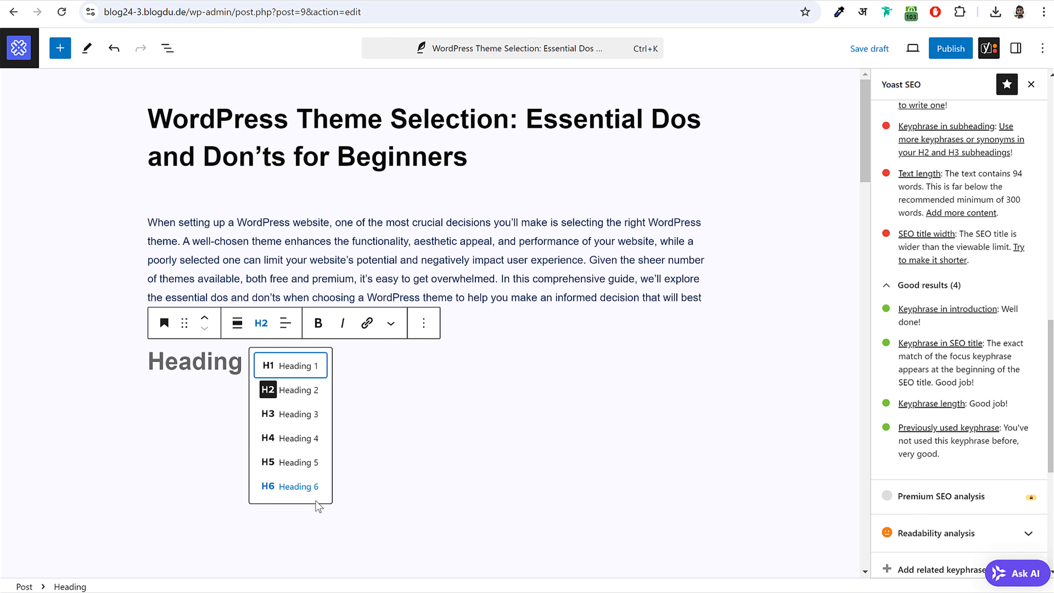
pyautogui.click(294, 392)
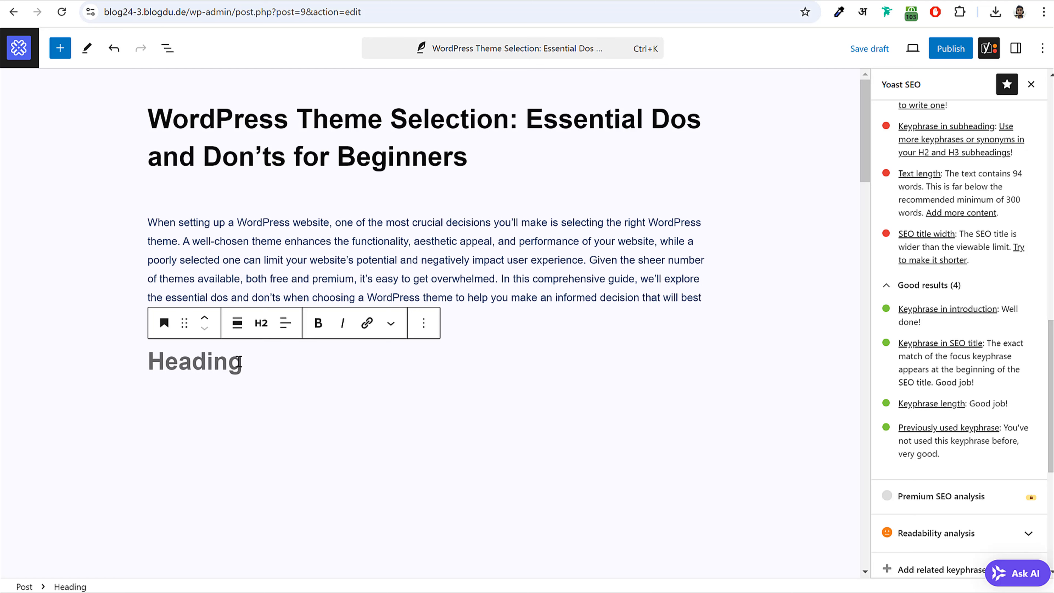
pyautogui.write('The Importance of Choosing the Right WordPress Theme')
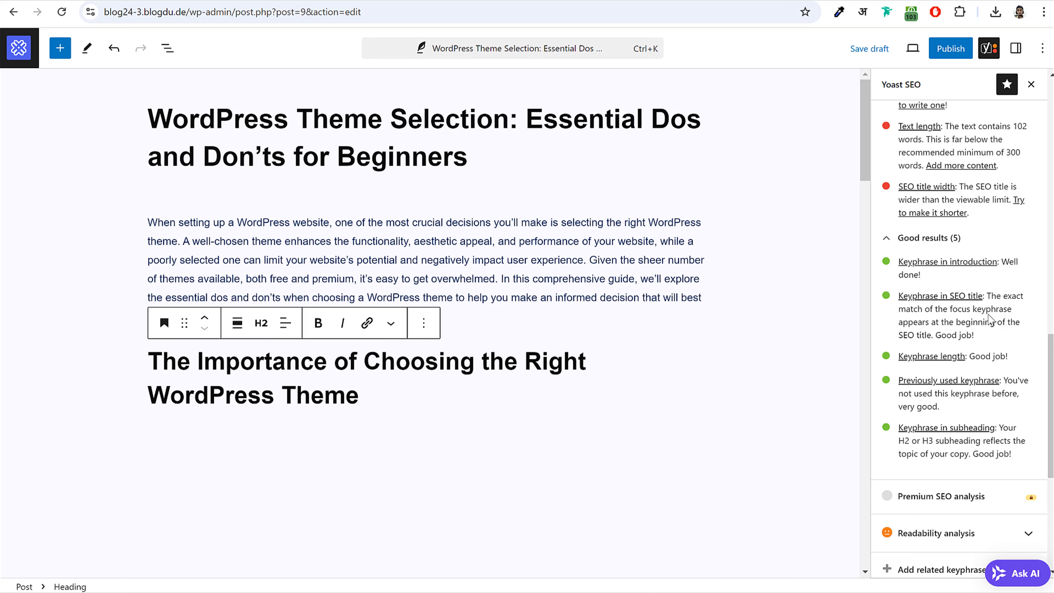
# - Confirm Yoast's green 'Keyphrase in subheading' result, then return to the live post
pyautogui.moveTo(898, 428); pyautogui.dragTo(1001, 439)
pyautogui.click(1006, 439)
pyautogui.moveTo(898, 440); pyautogui.dragTo(1018, 460)
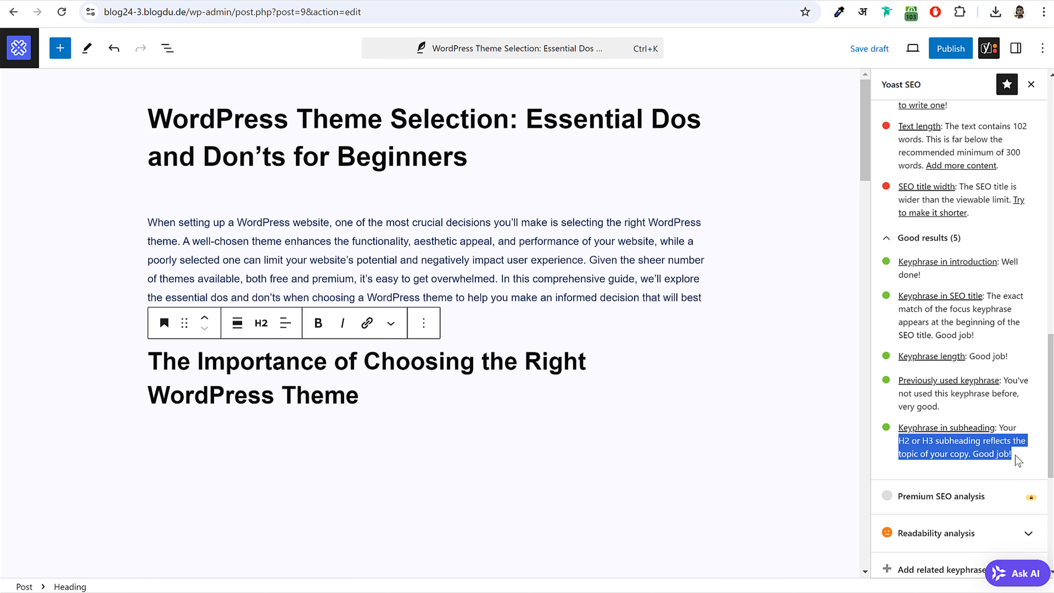
pyautogui.click(1017, 460)
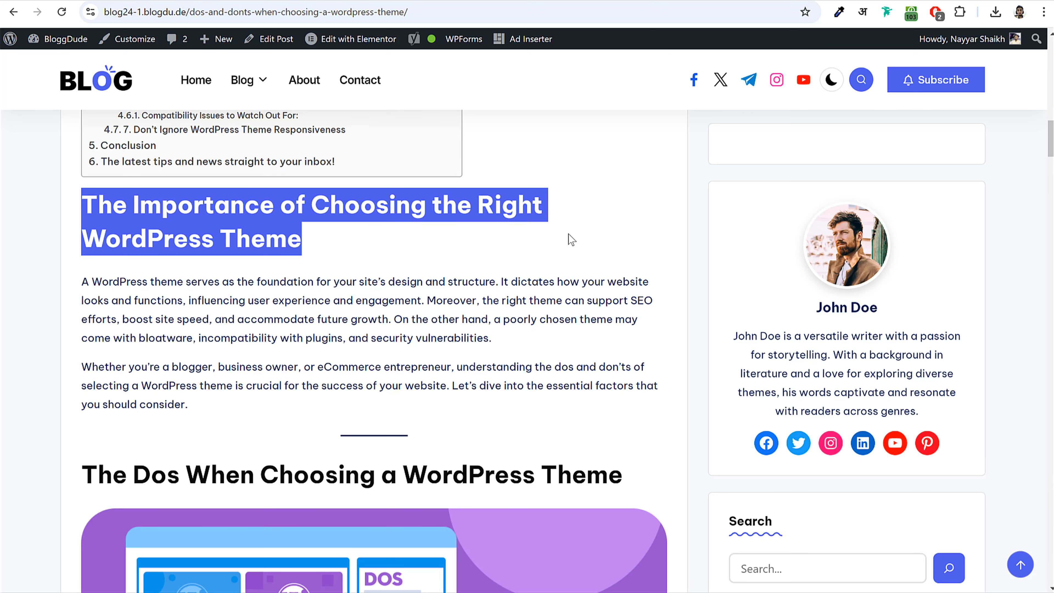
pyautogui.click(252, 319)
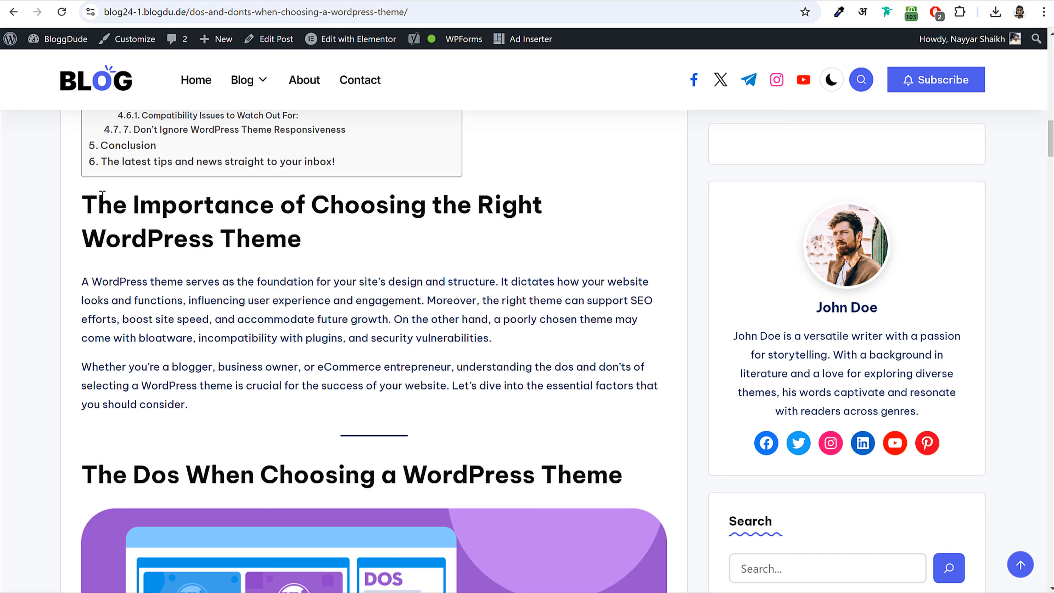
# - Copy the two paragraphs under the live heading and paste them below the draft's H2
pyautogui.moveTo(102, 194); pyautogui.dragTo(324, 236)
pyautogui.click(325, 239)
pyautogui.moveTo(100, 287); pyautogui.dragTo(222, 410)
pyautogui.hotkey('ctrl', 'c')
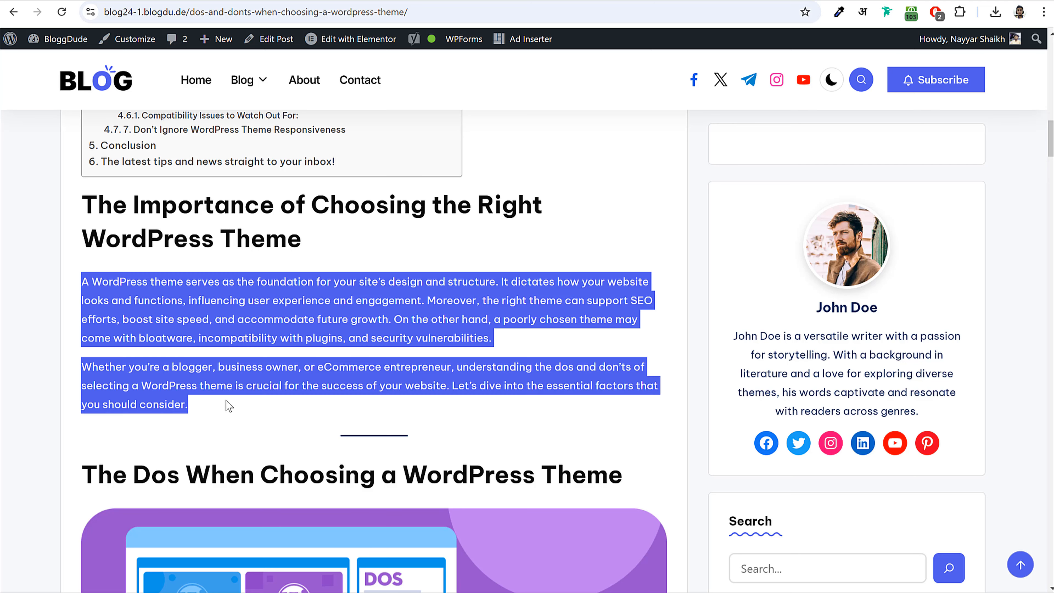
pyautogui.click(322, 1)
pyautogui.click(293, 436)
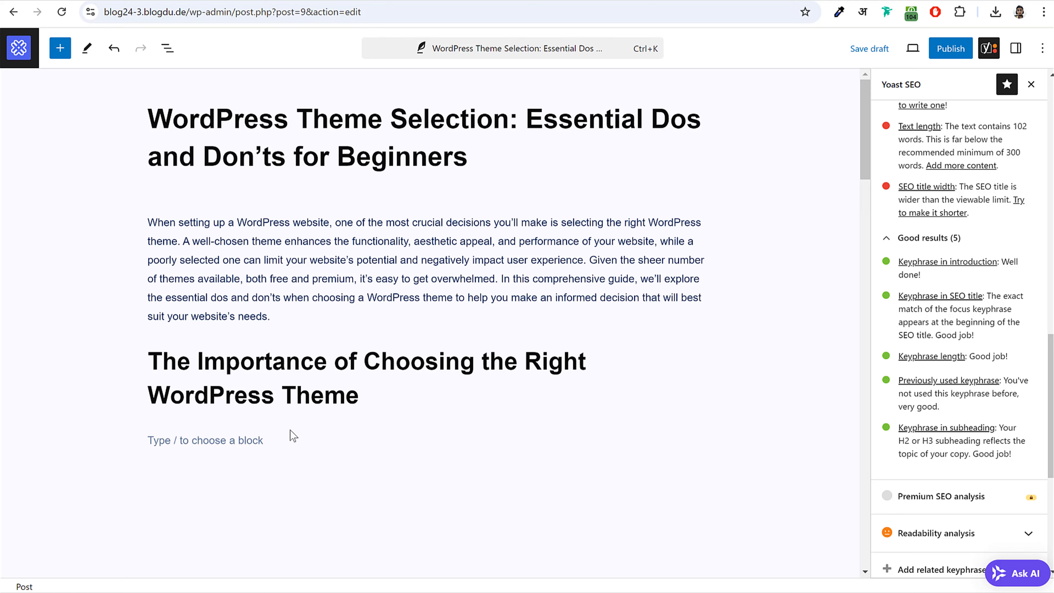
pyautogui.hotkey('ctrl', 'v')
pyautogui.scroll(-2, 357, 441)
pyautogui.press('Return')
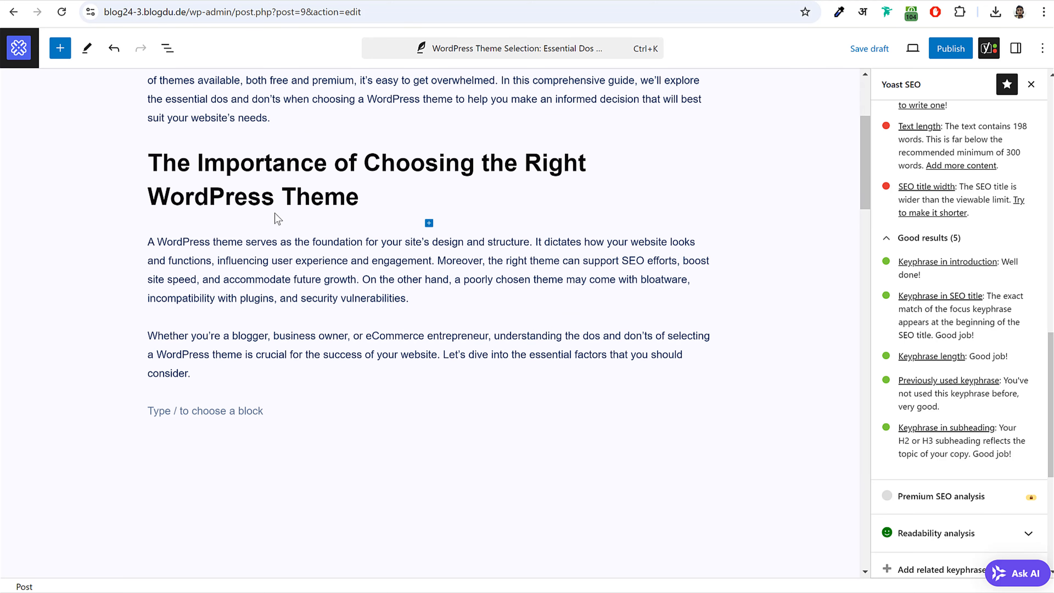
# - Tidy the selection and leave the caret at the end of the new H2 heading
pyautogui.moveTo(157, 162)
pyautogui.mouseDown()
pyautogui.moveTo(364, 195)
pyautogui.moveTo(153, 164)
pyautogui.mouseUp()
pyautogui.click(360, 196)
pyautogui.scroll(1, 224, 239)
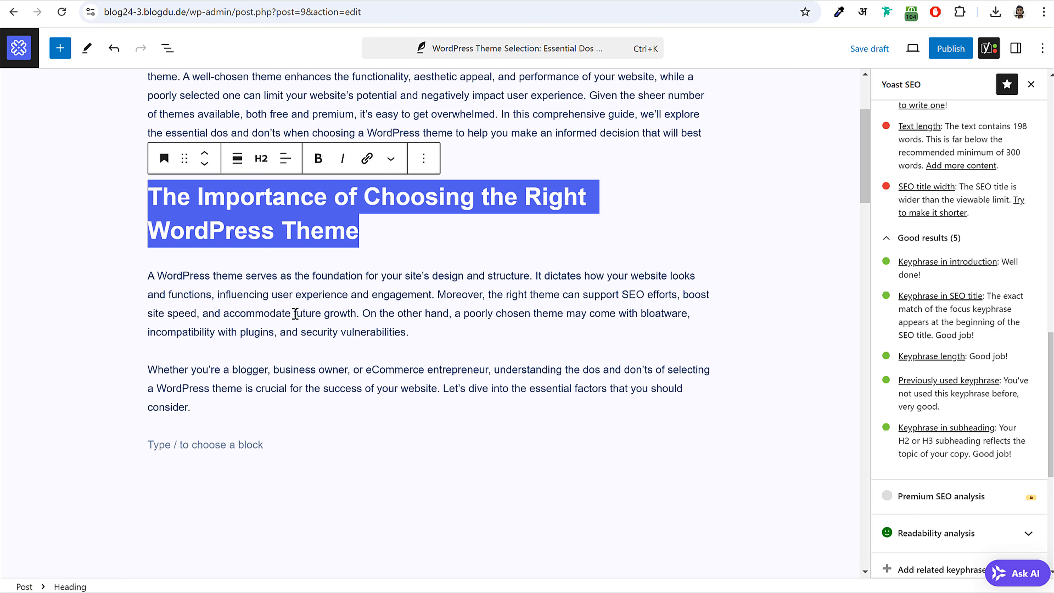
pyautogui.click(284, 329)
pyautogui.click(432, 226)
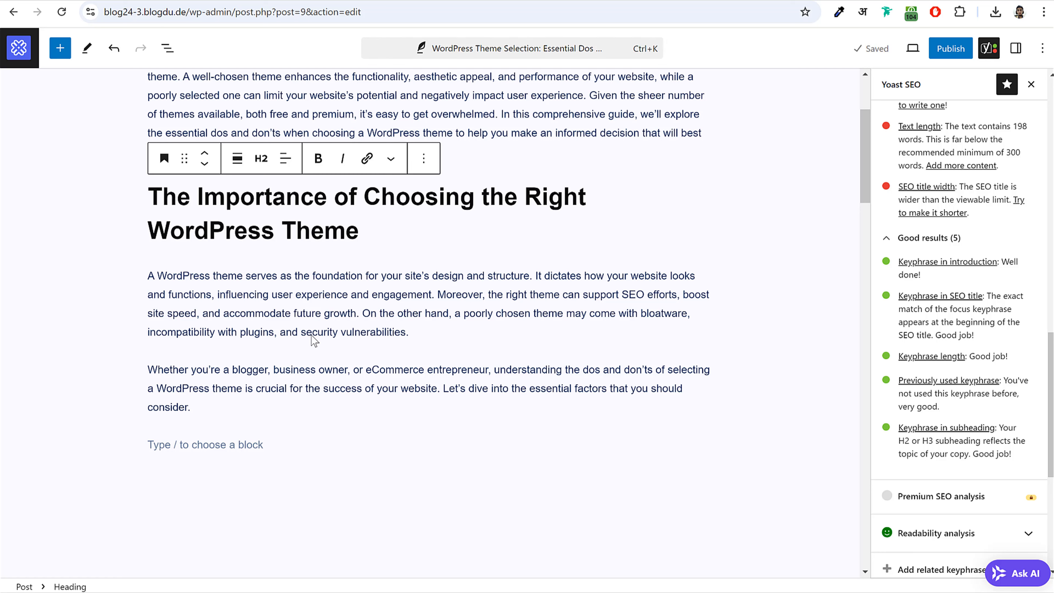
# - Ask ChatGPT for 2-3 SEO paragraphs on 'The Importance of Choosing the Right WordPress Theme' using the focus keyword
pyautogui.click(431, 1)
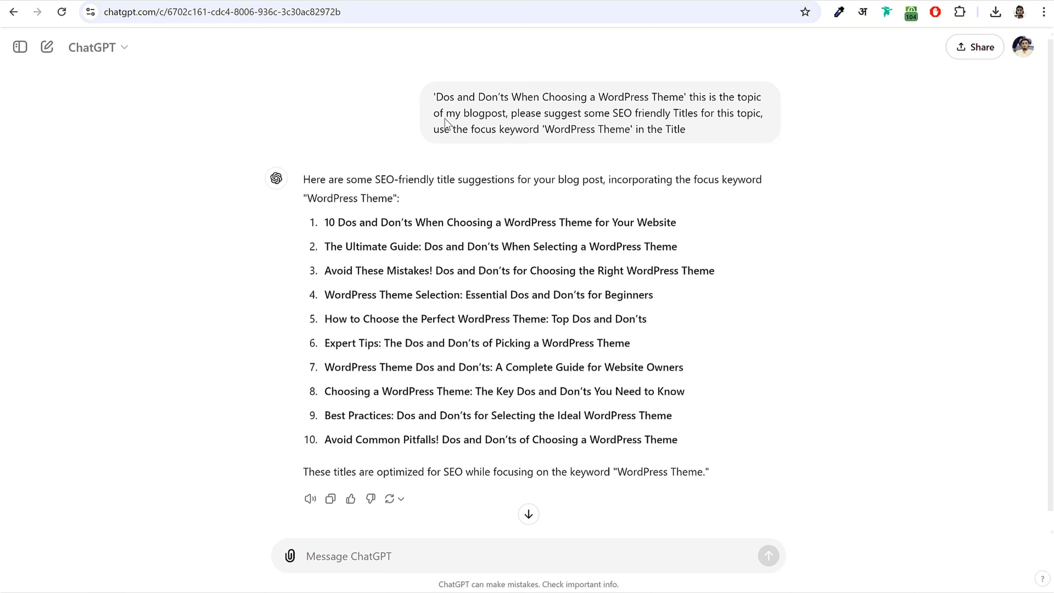
pyautogui.click(398, 548)
pyautogui.write('Please write 2-3 shor')
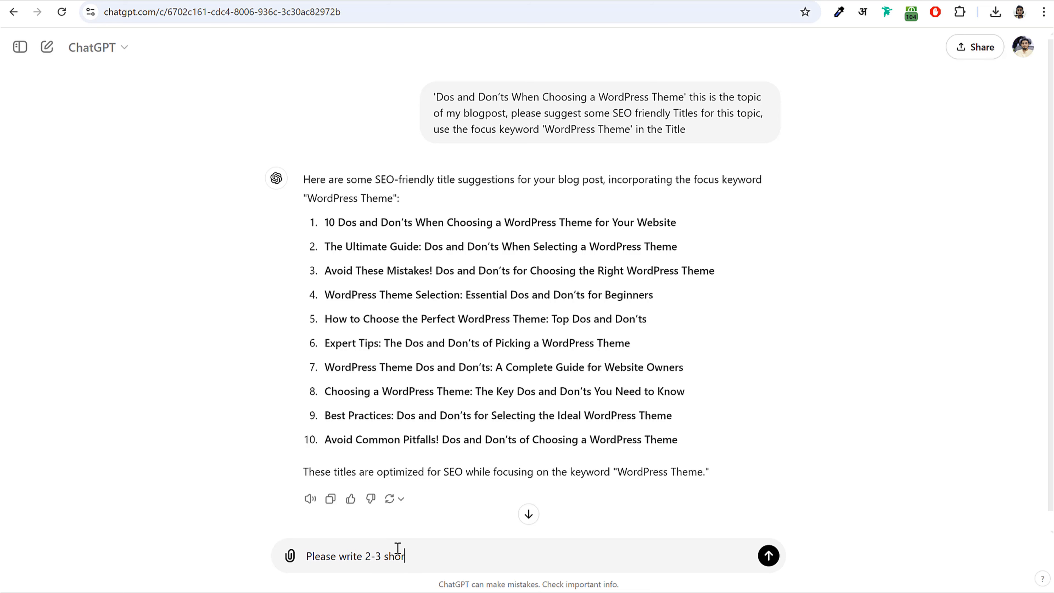
pyautogui.write("t SEO friendly paragraphs on the sub-topic 'The Importance of Choosing the Right WordPress Theme'")
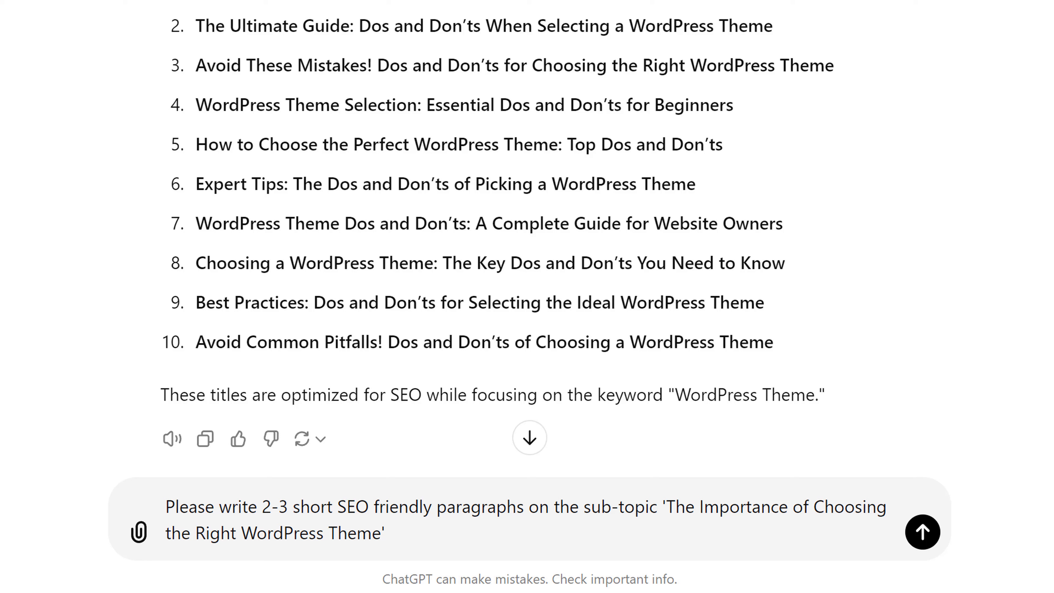
pyautogui.click(480, 537)
pyautogui.write("use the focus keyword 'WordPress Theme'")
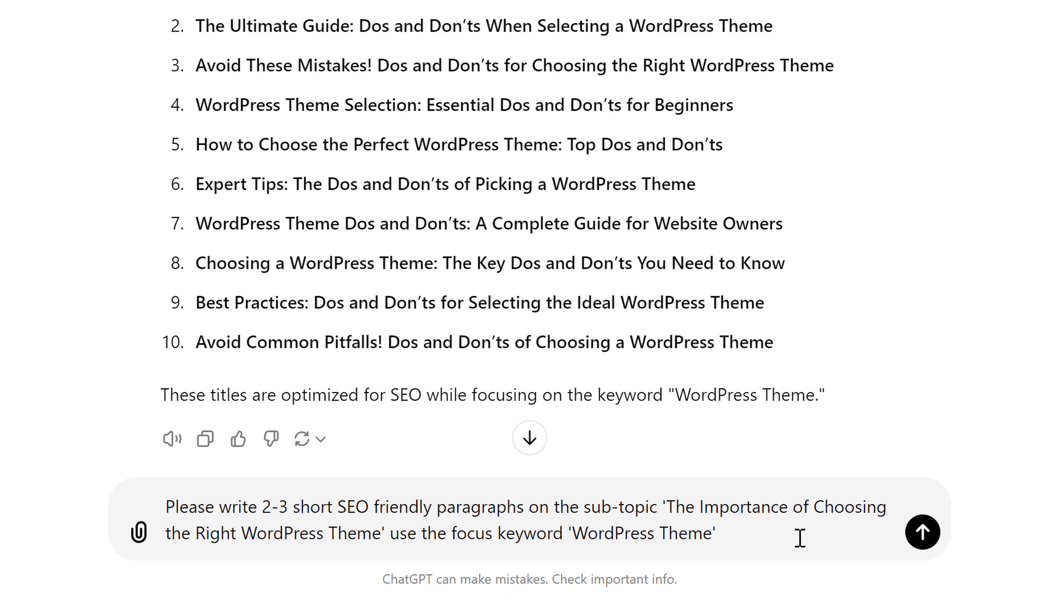
pyautogui.write('n the article')
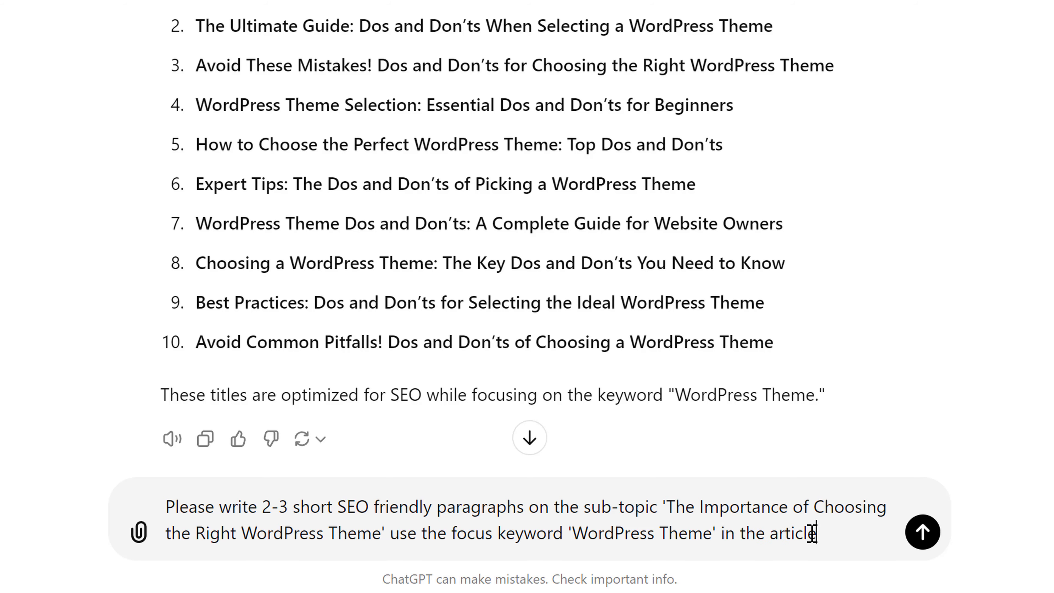
pyautogui.press('Return')
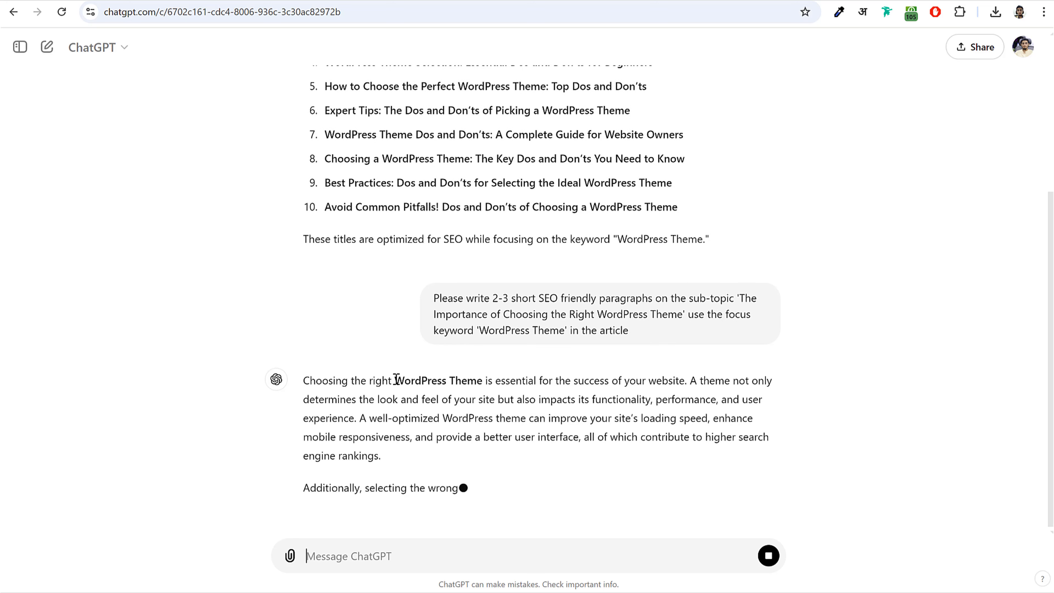
# - Check the keyword in ChatGPT's reply and select its first paragraph for copying
pyautogui.moveTo(395, 378); pyautogui.dragTo(477, 379)
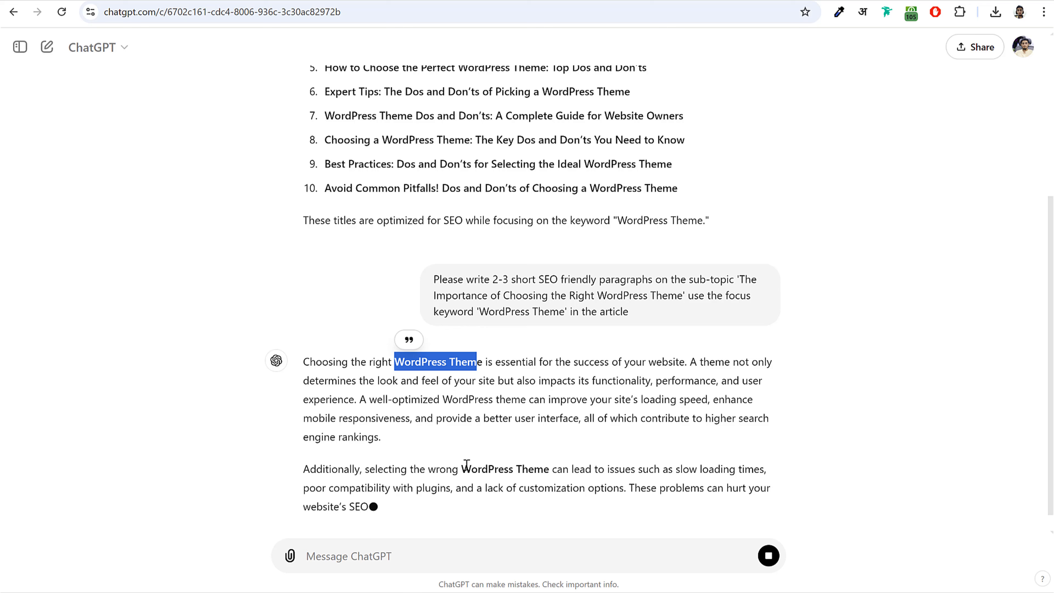
pyautogui.moveTo(462, 469); pyautogui.dragTo(549, 459)
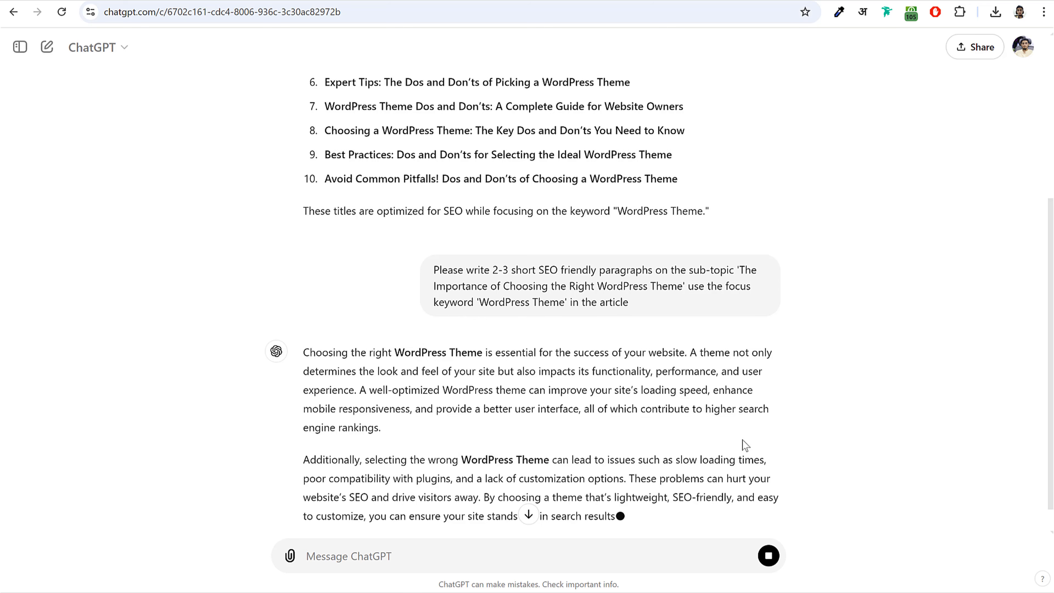
pyautogui.scroll(-2, 746, 446)
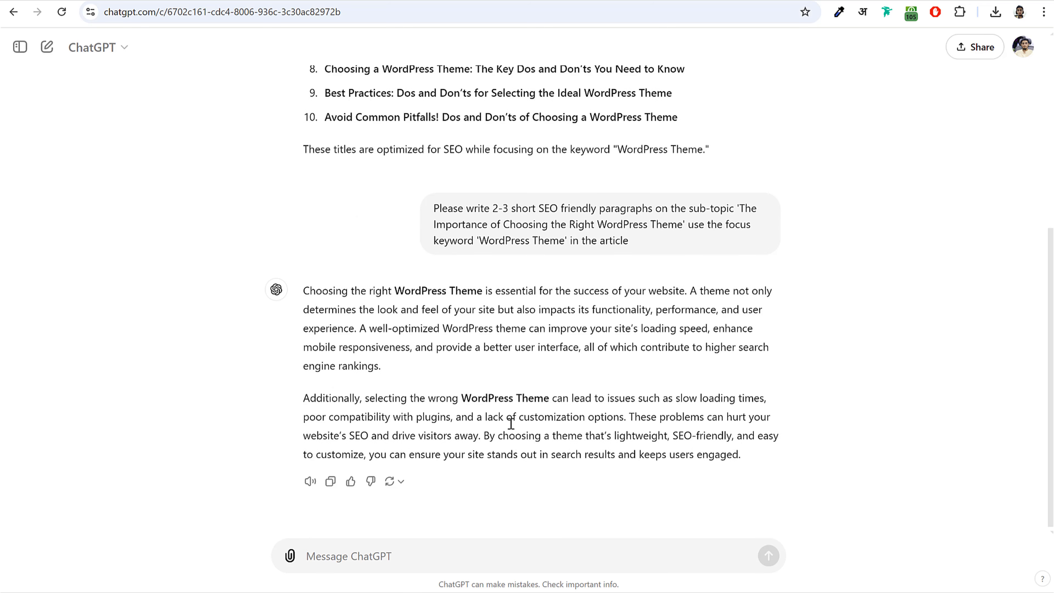
pyautogui.moveTo(305, 289); pyautogui.dragTo(765, 457)
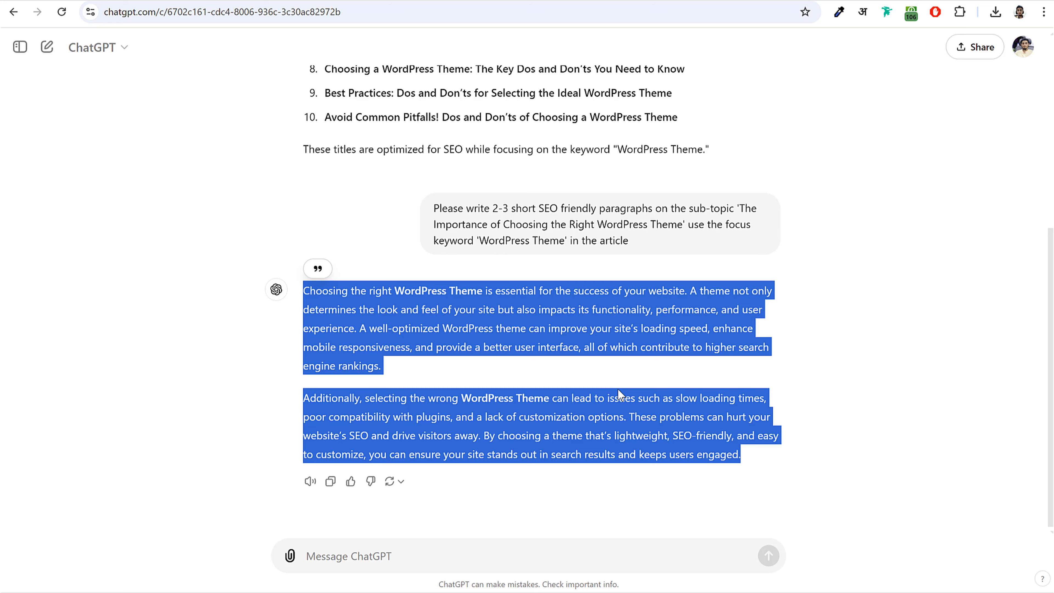
pyautogui.scroll(5, 575, 366)
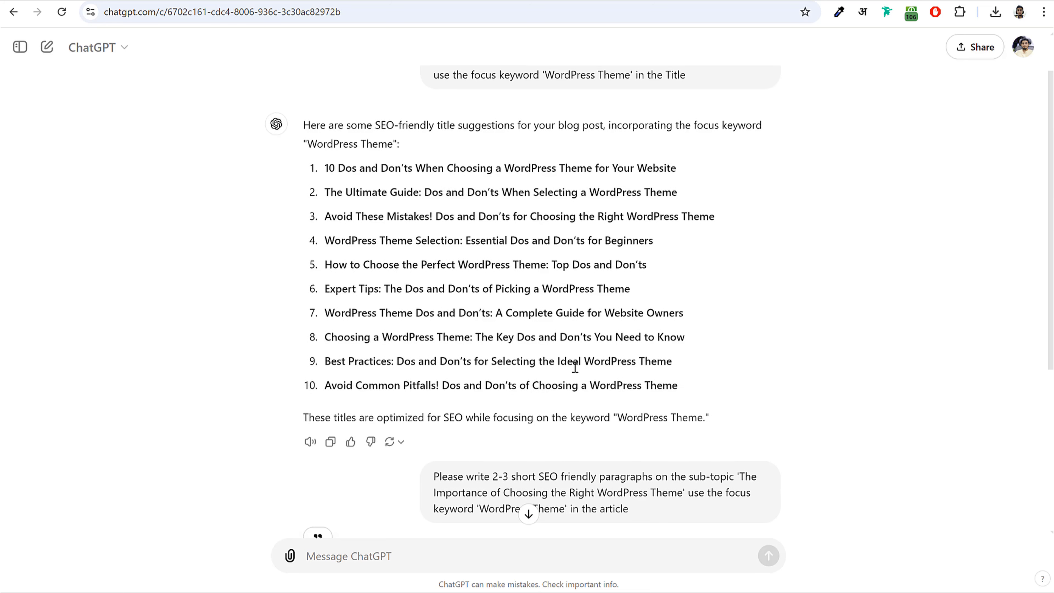
pyautogui.scroll(-5, 575, 366)
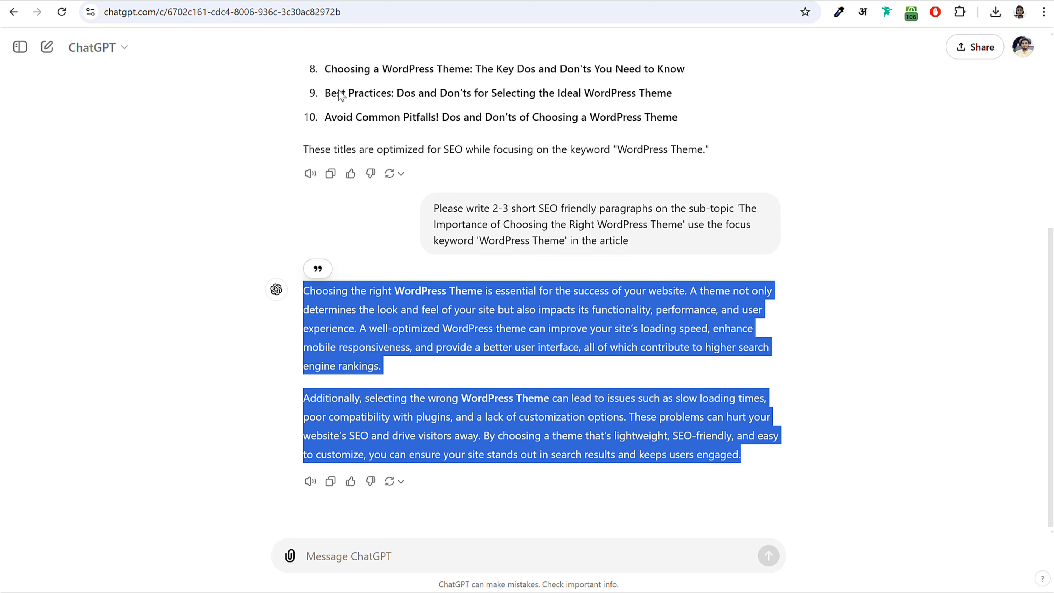
pyautogui.hotkey('alt', 'Tab')
pyautogui.scroll(20, 230, 318)
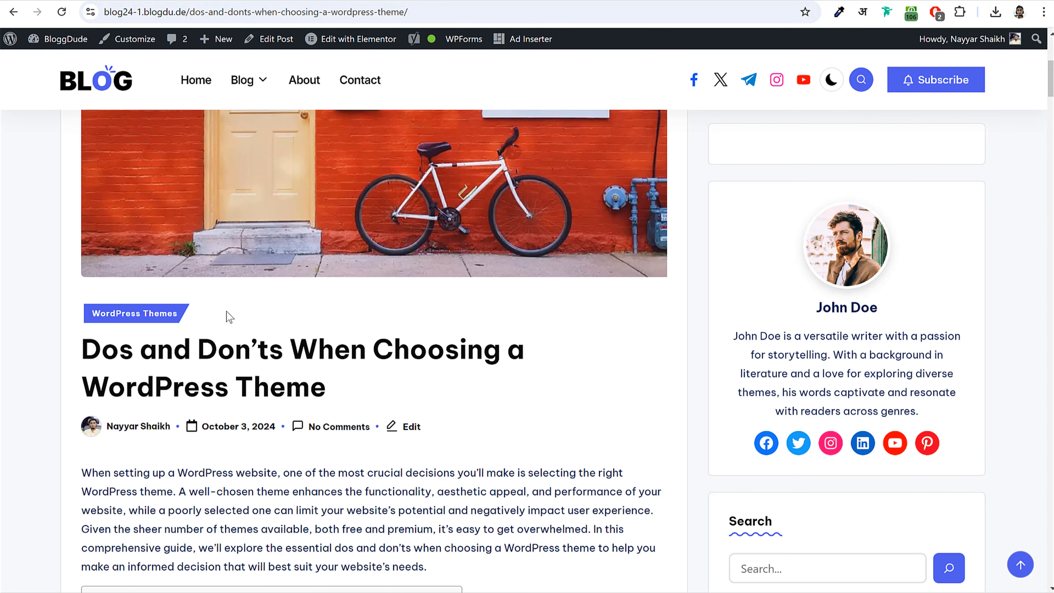
pyautogui.moveTo(82, 349); pyautogui.dragTo(346, 382)
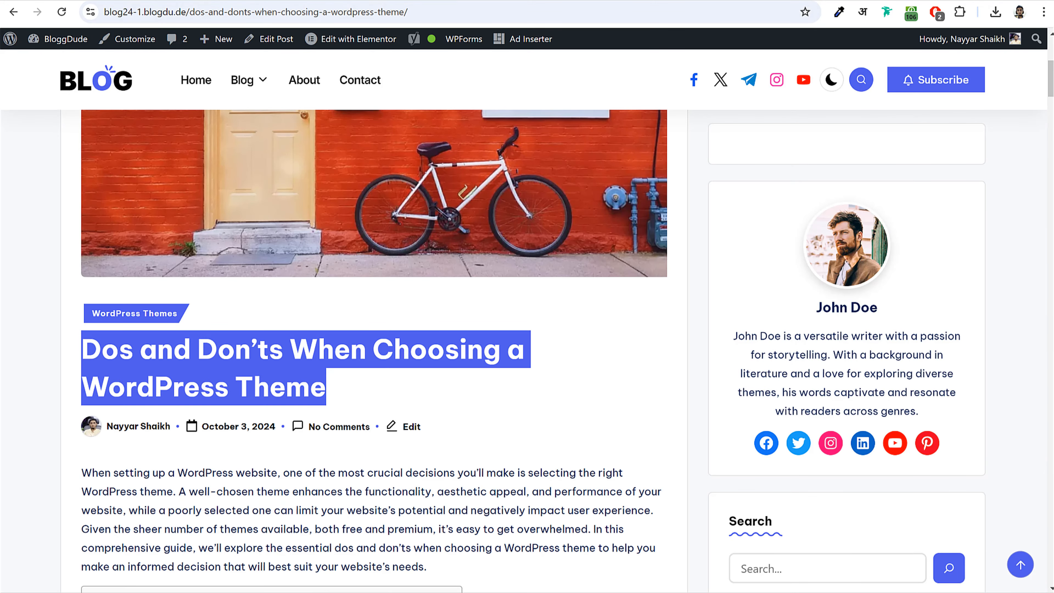
pyautogui.hotkey('ctrl', 'Tab')
pyautogui.hotkey('alt', 'Tab')
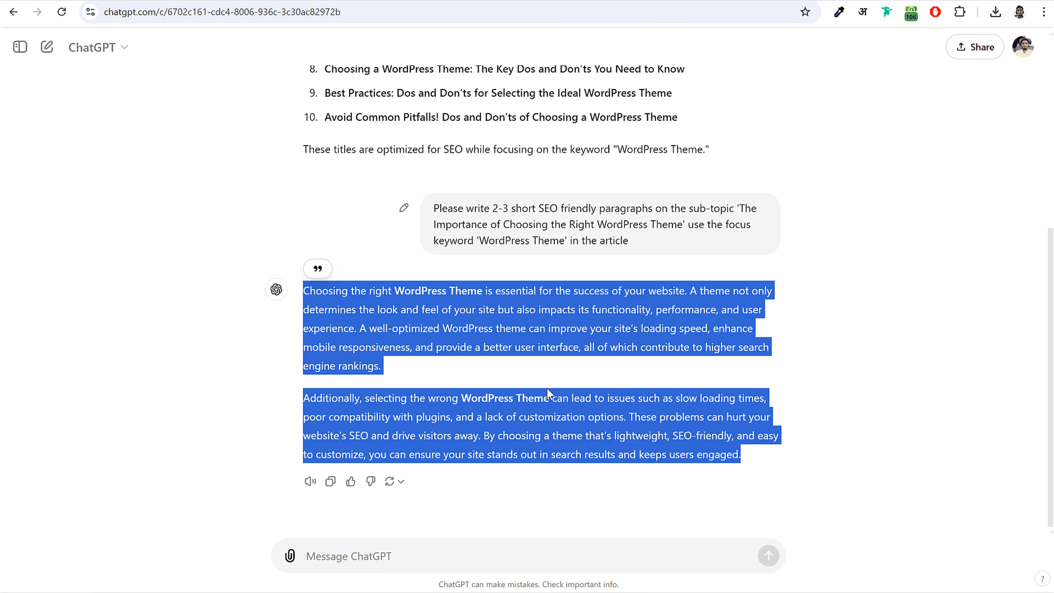
pyautogui.click(523, 347)
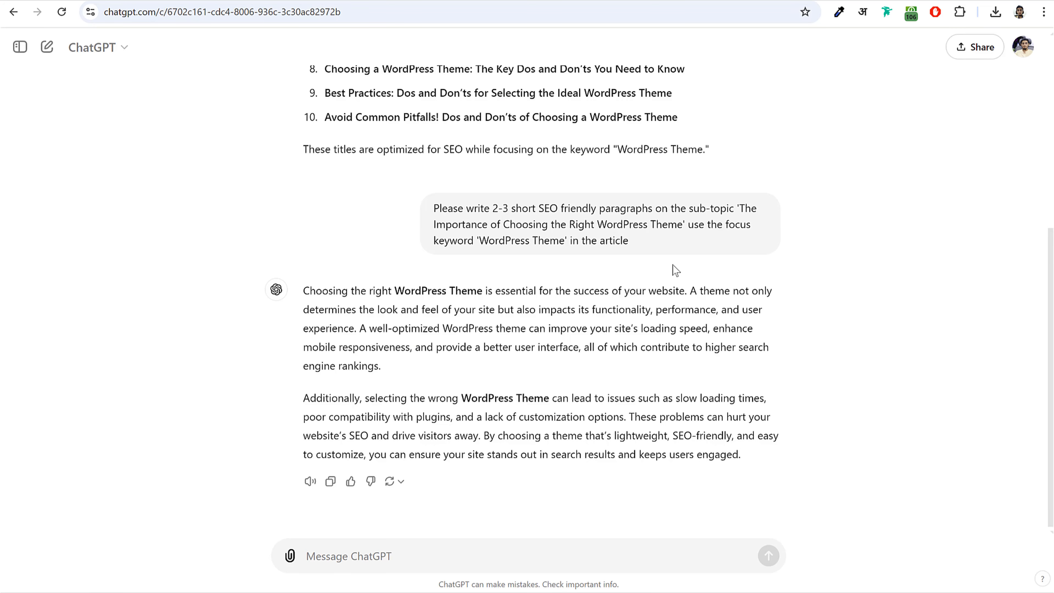
pyautogui.moveTo(303, 296); pyautogui.dragTo(393, 370)
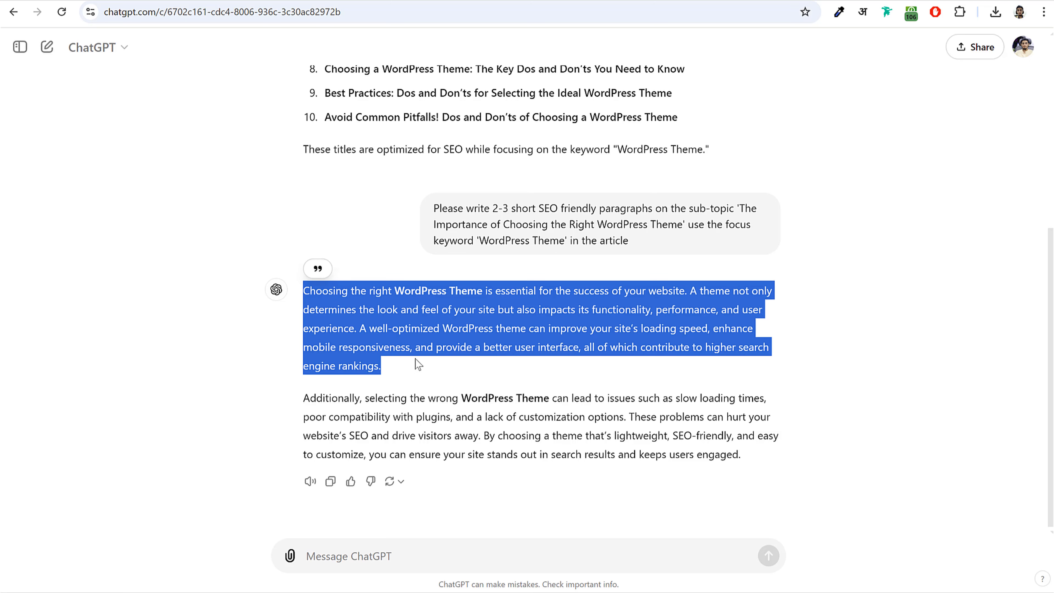
pyautogui.hotkey('alt', 'Tab')
# - Paste 'The Dos When Choosing a WordPress Theme' from the live post as an H2 heading, followed by a new paragraph
pyautogui.click(274, 450)
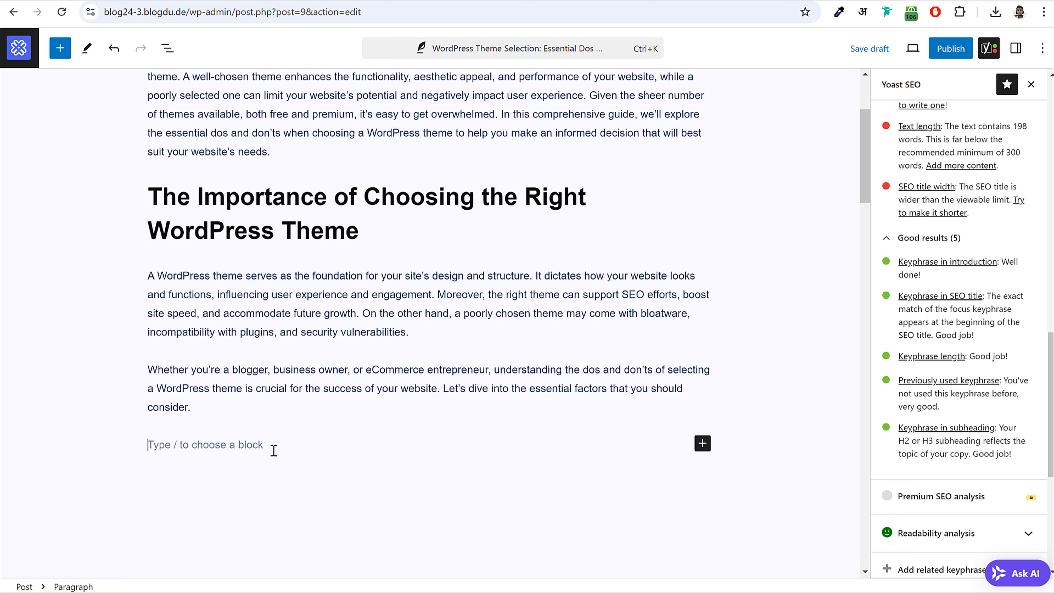
pyautogui.hotkey('alt', 'Tab')
pyautogui.scroll(-6, 389, 250)
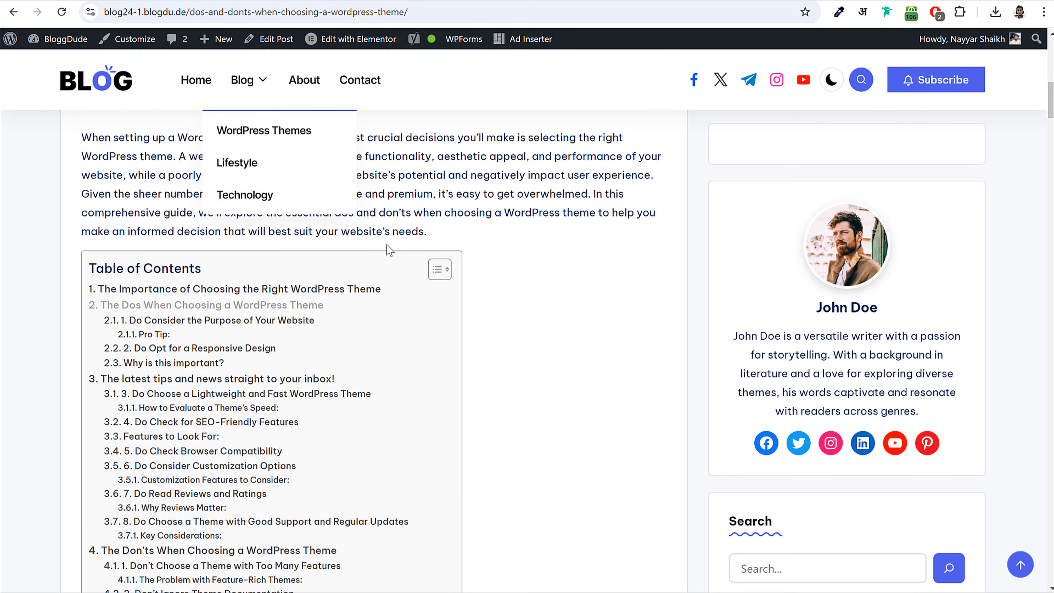
pyautogui.scroll(-6, 520, 302)
pyautogui.scroll(-10, 539, 299)
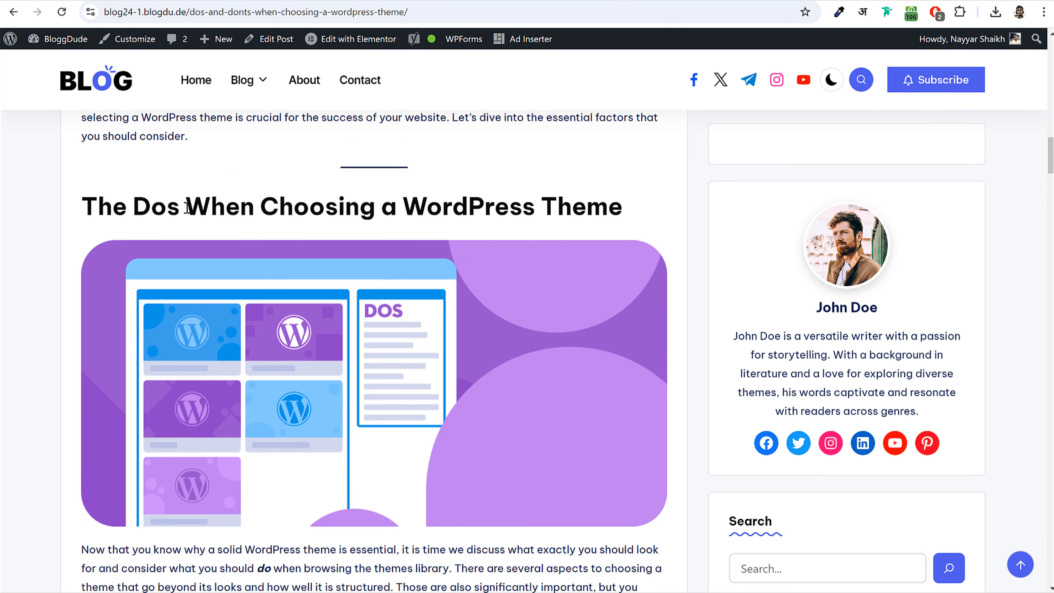
pyautogui.moveTo(82, 201); pyautogui.dragTo(628, 202)
pyautogui.hotkey('ctrl', 'c')
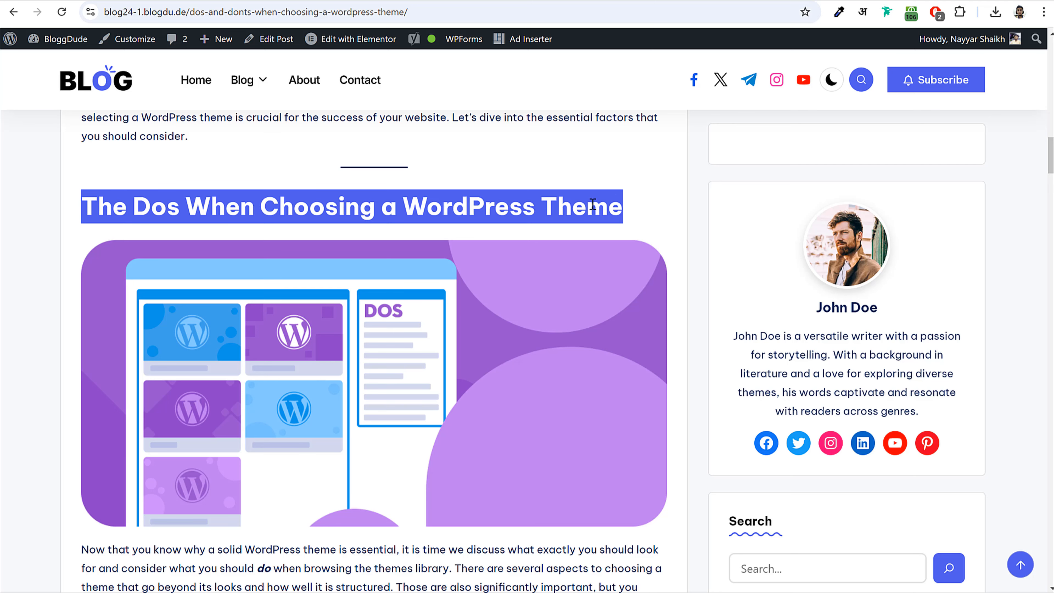
pyautogui.moveTo(401, 212); pyautogui.dragTo(637, 210)
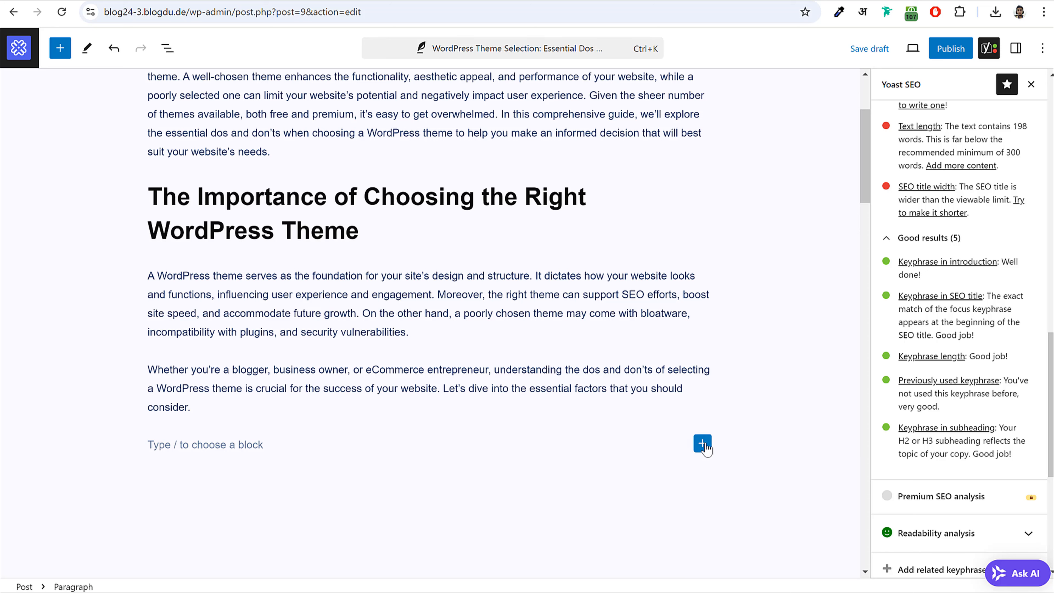
pyautogui.click(703, 443)
pyautogui.click(811, 536)
pyautogui.hotkey('ctrl', 'v')
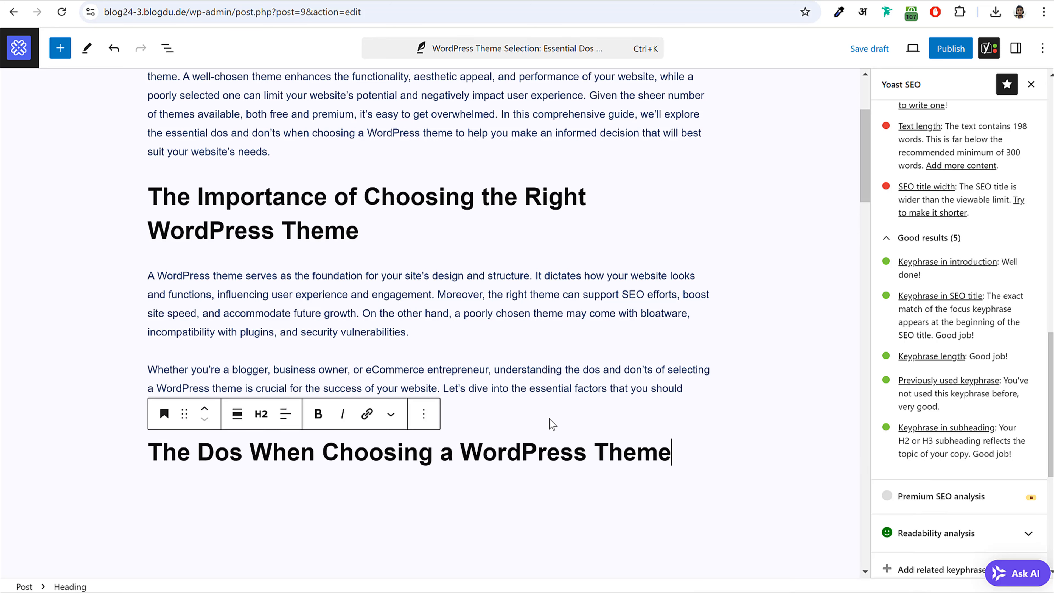
pyautogui.press('Return')
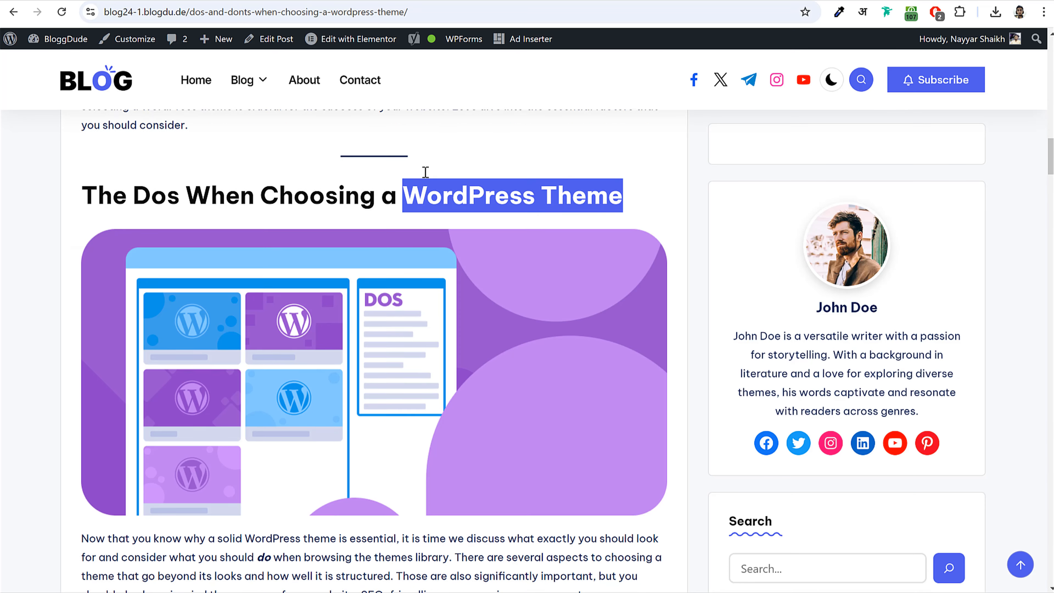
# - Scroll through the live post's Dos section and deselect its heading
pyautogui.scroll(-3, 463, 165)
pyautogui.scroll(3, 421, 234)
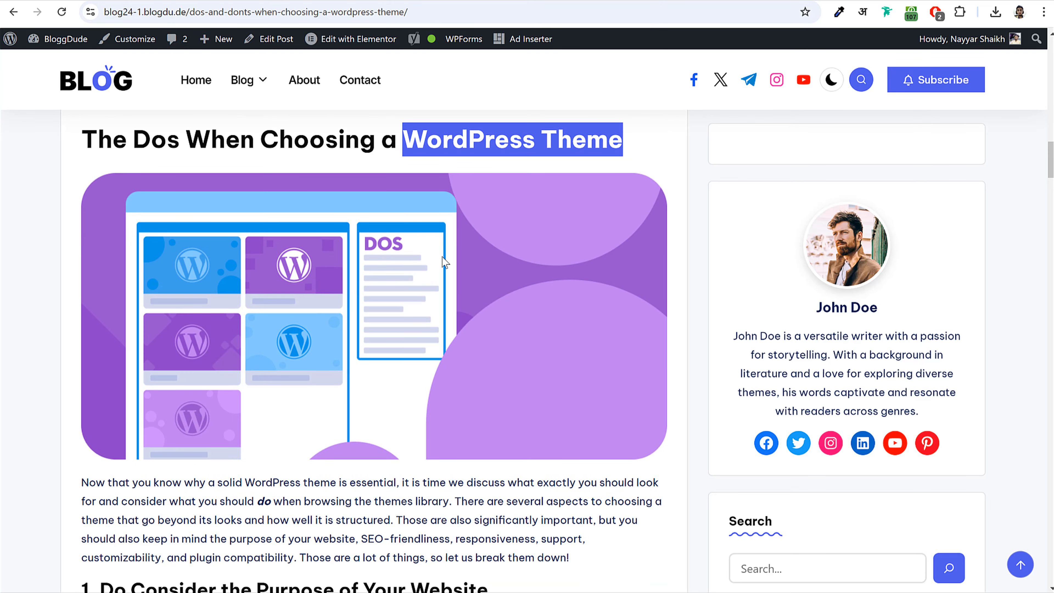
pyautogui.scroll(8, 452, 307)
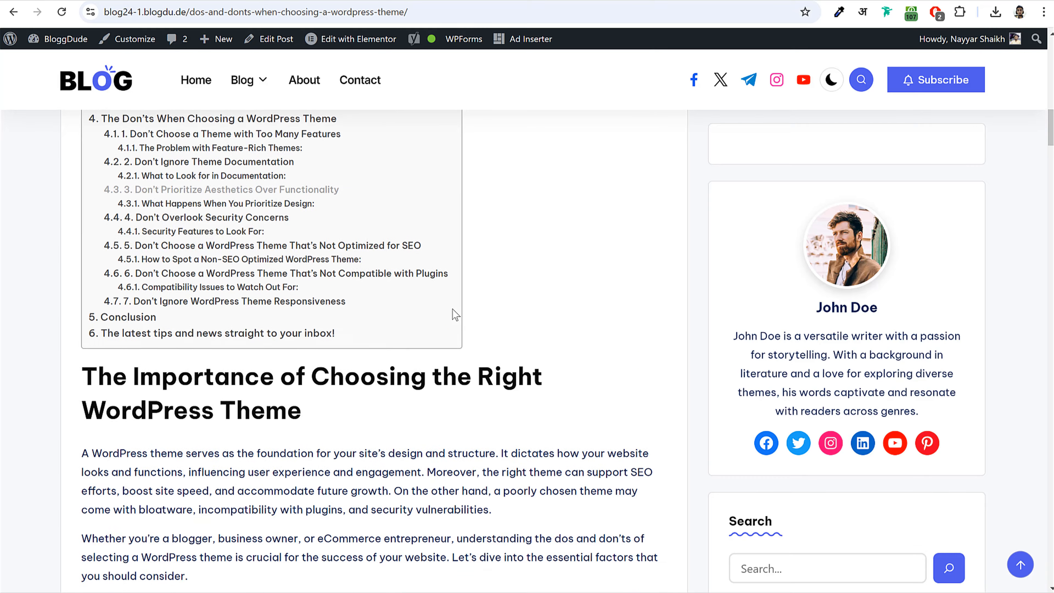
pyautogui.scroll(-10, 452, 310)
pyautogui.scroll(-8, 454, 317)
pyautogui.scroll(15, 459, 317)
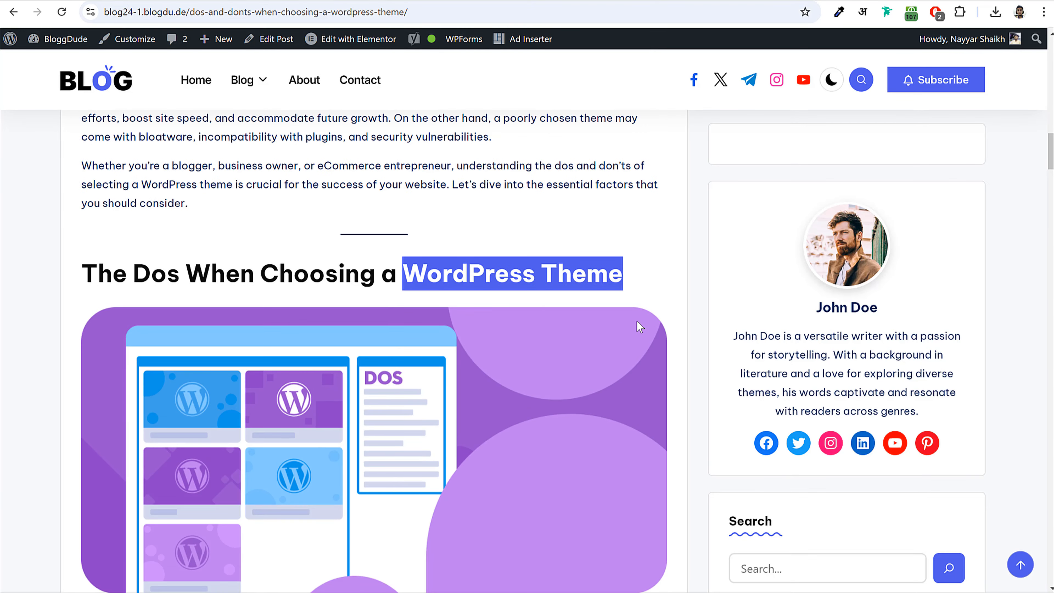
pyautogui.click(672, 273)
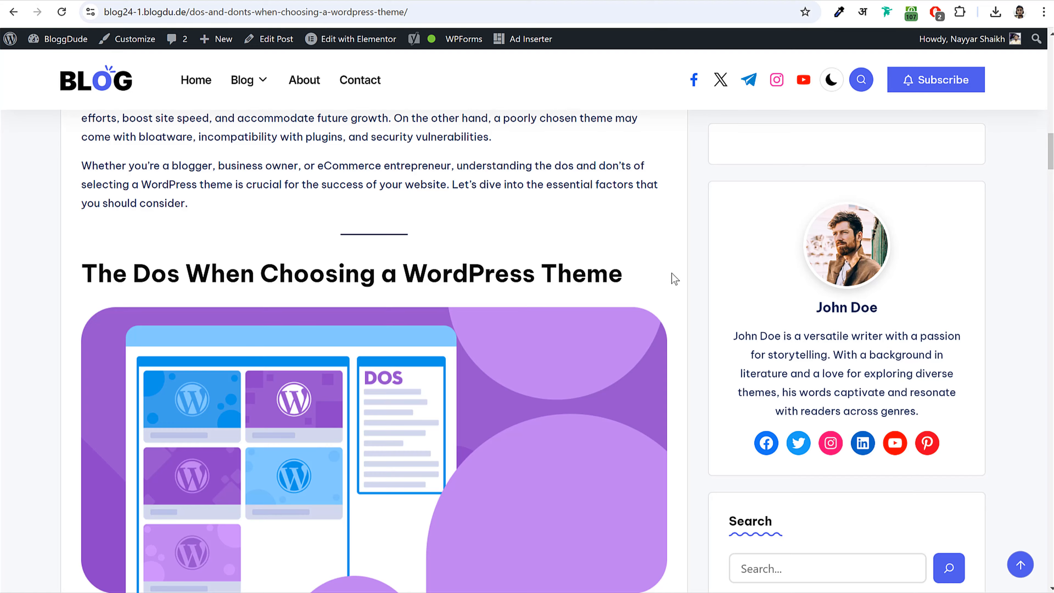
pyautogui.scroll(-15, 671, 274)
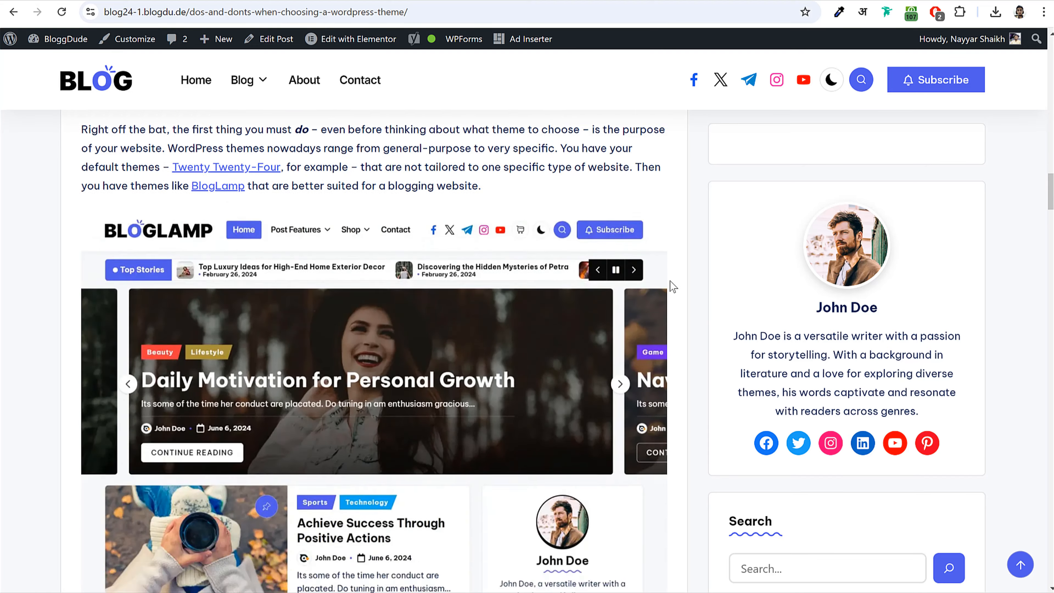
pyautogui.scroll(20, 670, 282)
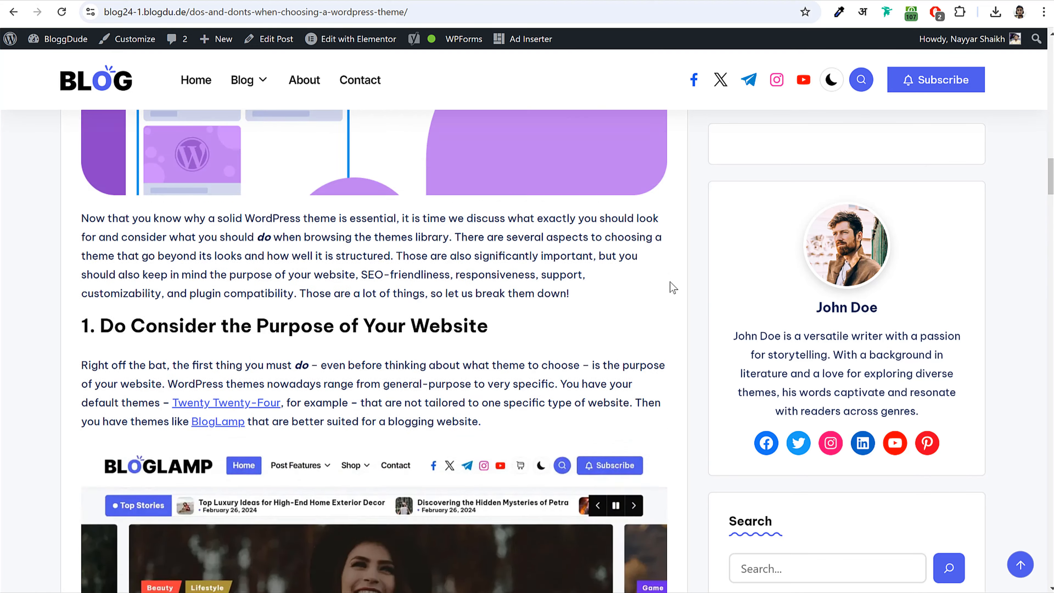
pyautogui.scroll(-3, 670, 283)
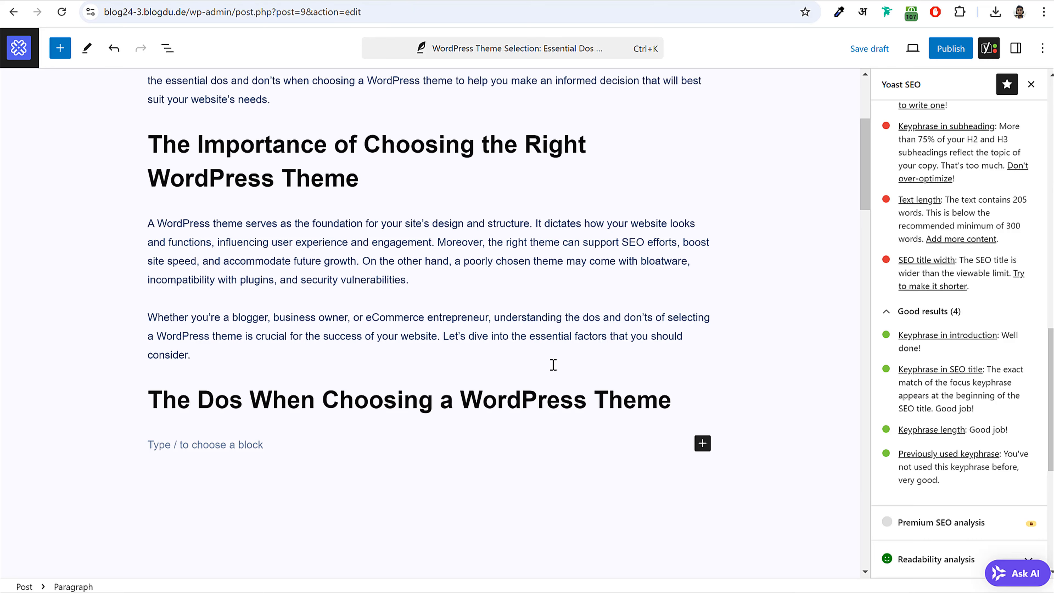
pyautogui.scroll(-4, 726, 407)
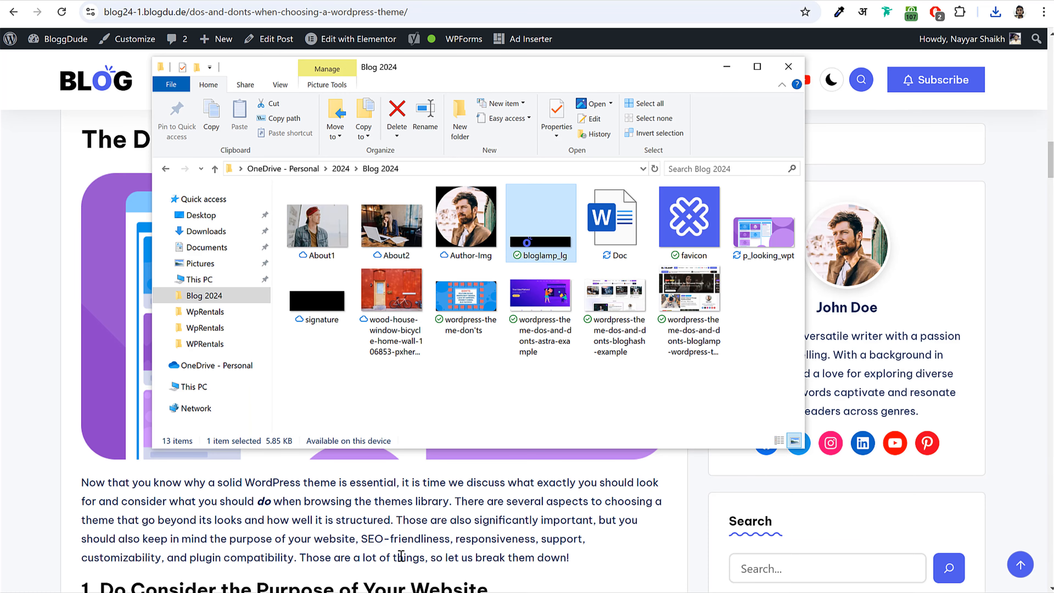
# - Copy the live post's title and paste it as the new name of the p_looking_wpt image
pyautogui.click(771, 228)
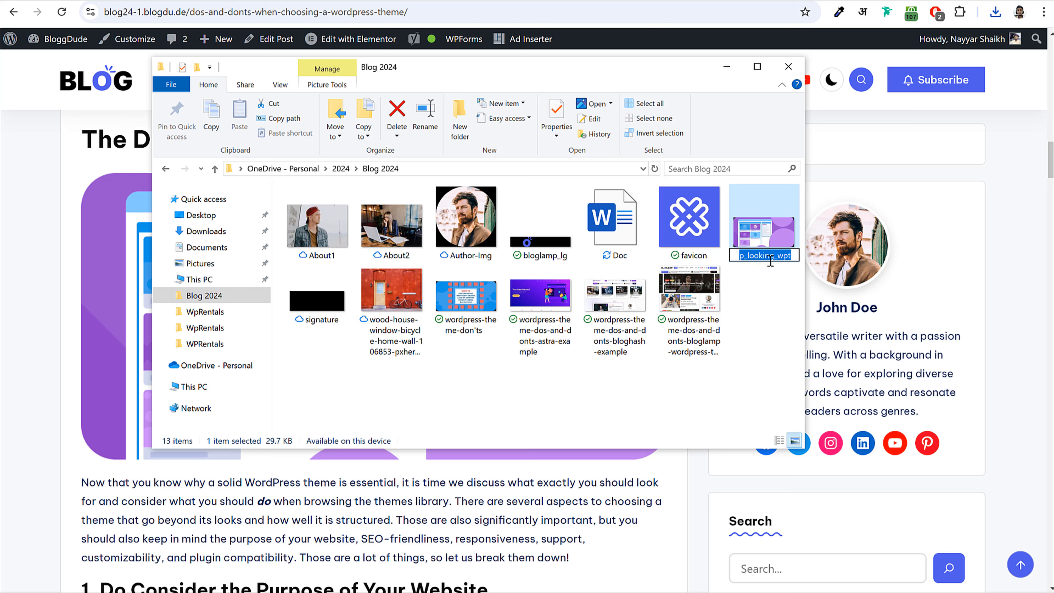
pyautogui.click(770, 254)
pyautogui.moveTo(792, 255); pyautogui.dragTo(739, 256)
pyautogui.click(966, 214)
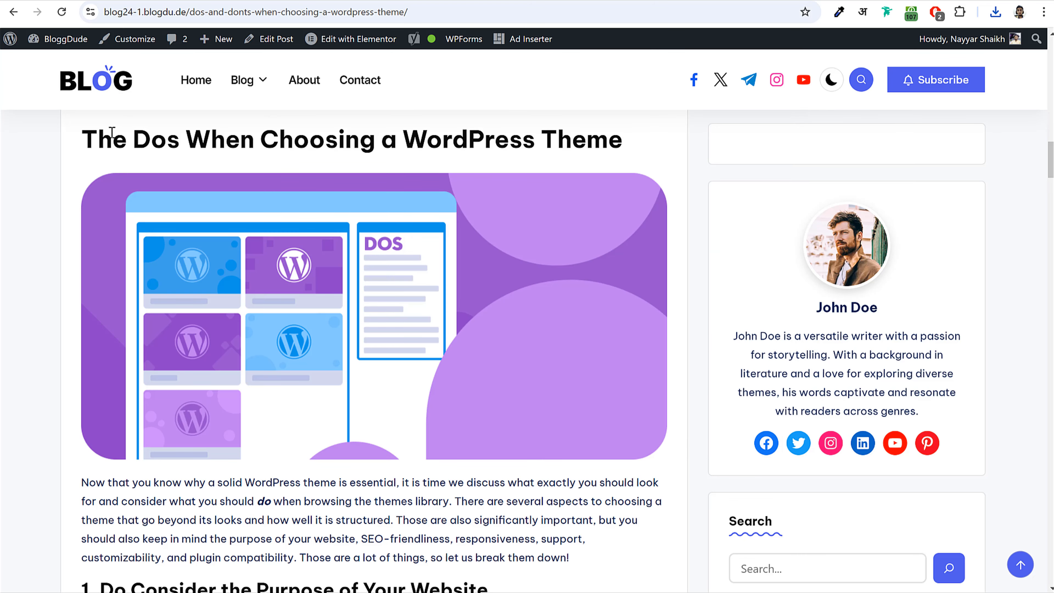
pyautogui.scroll(15, 173, 253)
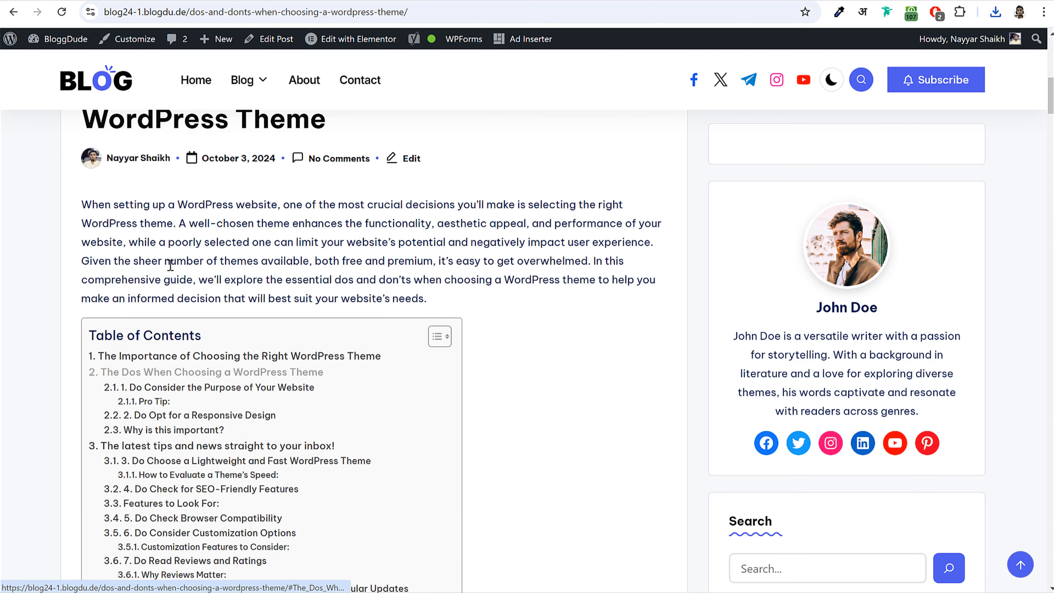
pyautogui.moveTo(82, 353); pyautogui.dragTo(357, 376)
pyautogui.hotkey('ctrl', 'c')
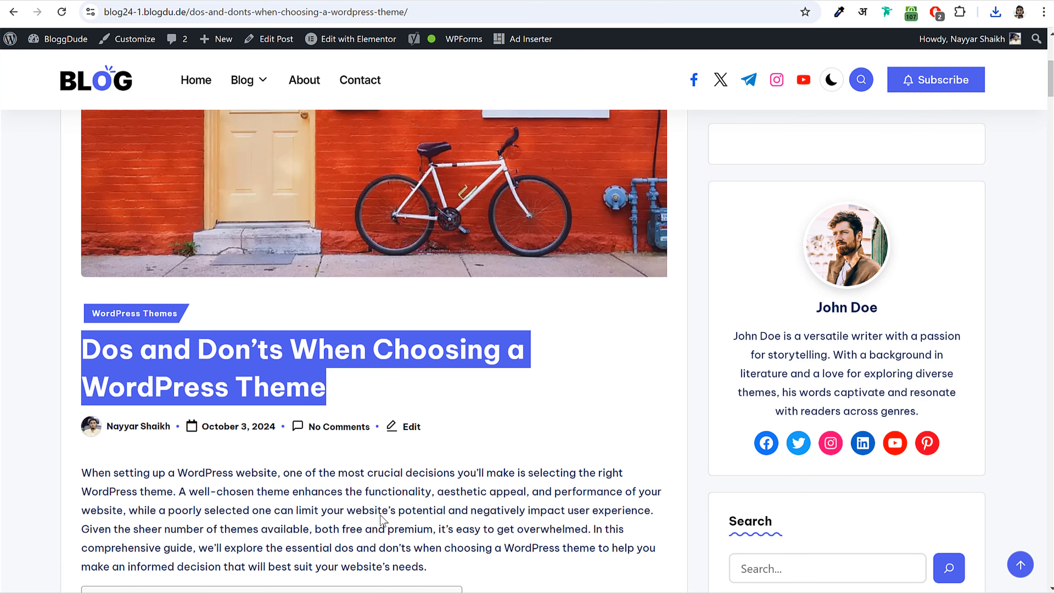
pyautogui.hotkey('alt', 'Tab')
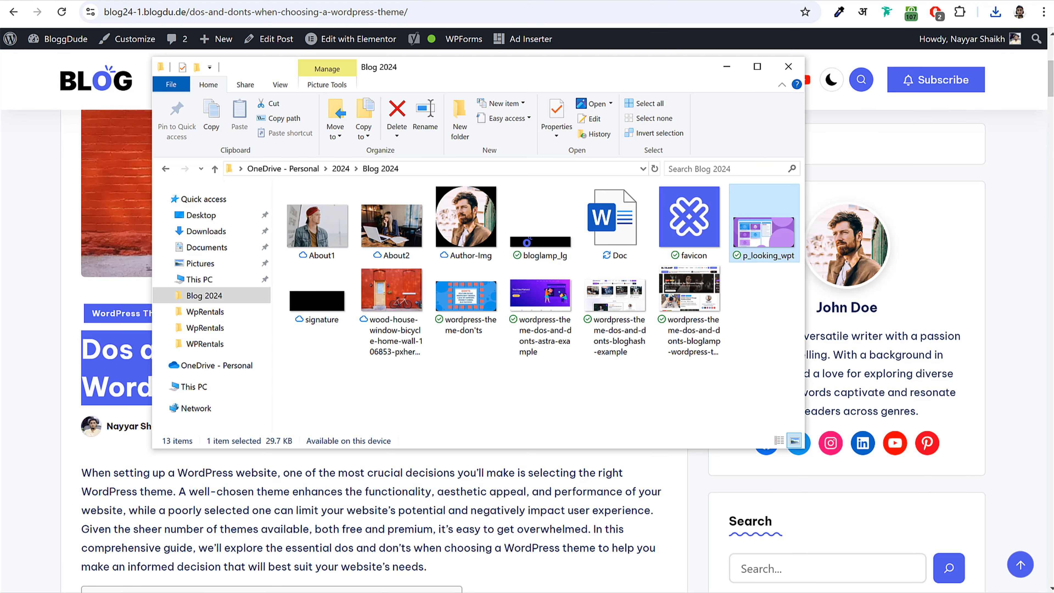
pyautogui.click(768, 256)
pyautogui.hotkey('ctrl', 'v')
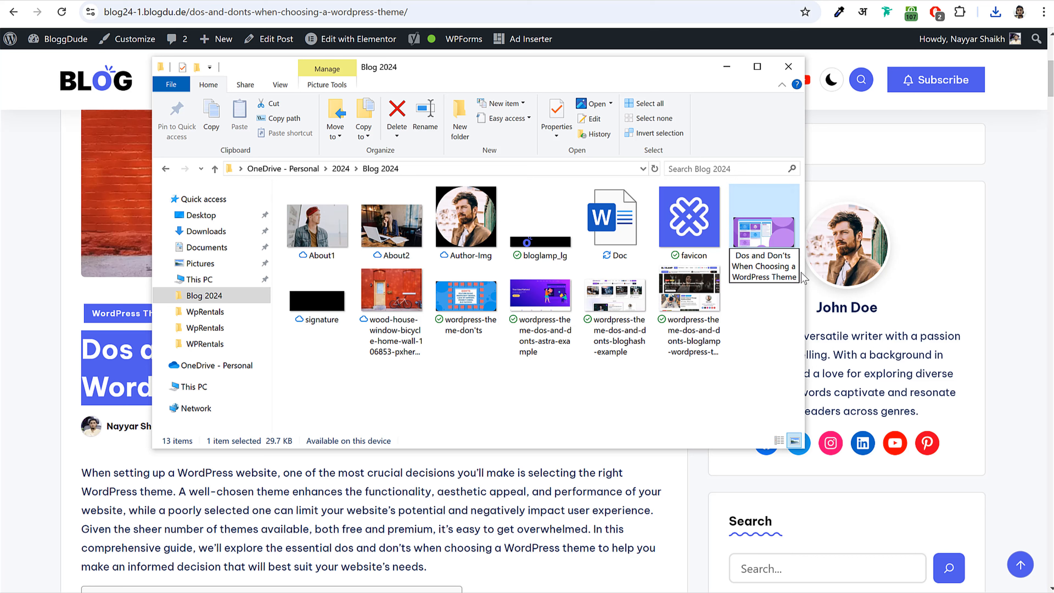
# - Replace the spaces with hyphens to name it 'Dos-and-Donts-When-Choosing-a-WordPress-Theme' and confirm
pyautogui.press('BackSpace')
pyautogui.press('Delete')
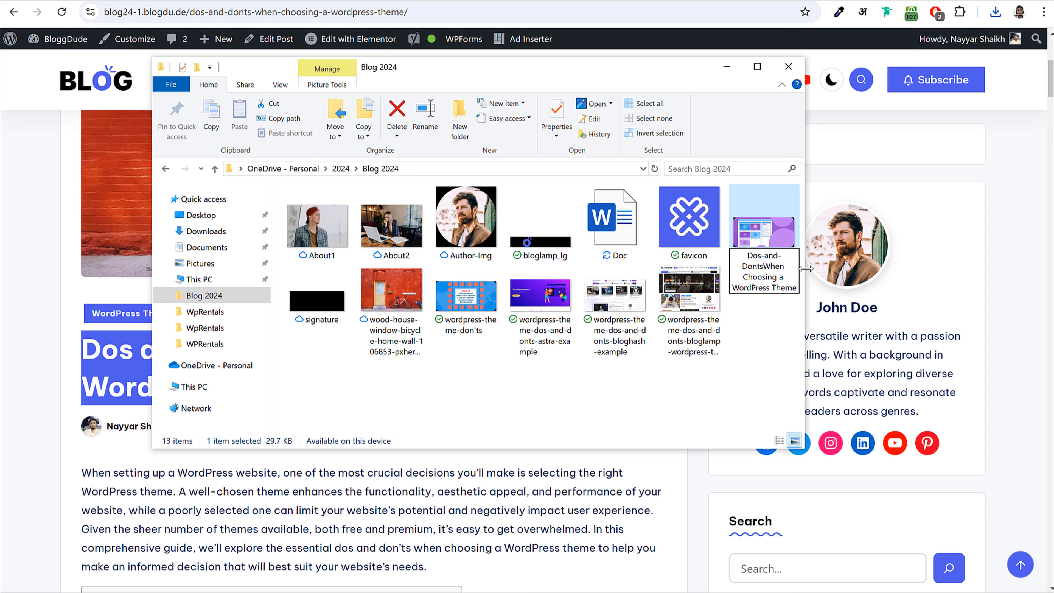
pyautogui.write('-')
pyautogui.click(746, 276)
pyautogui.press('BackSpace')
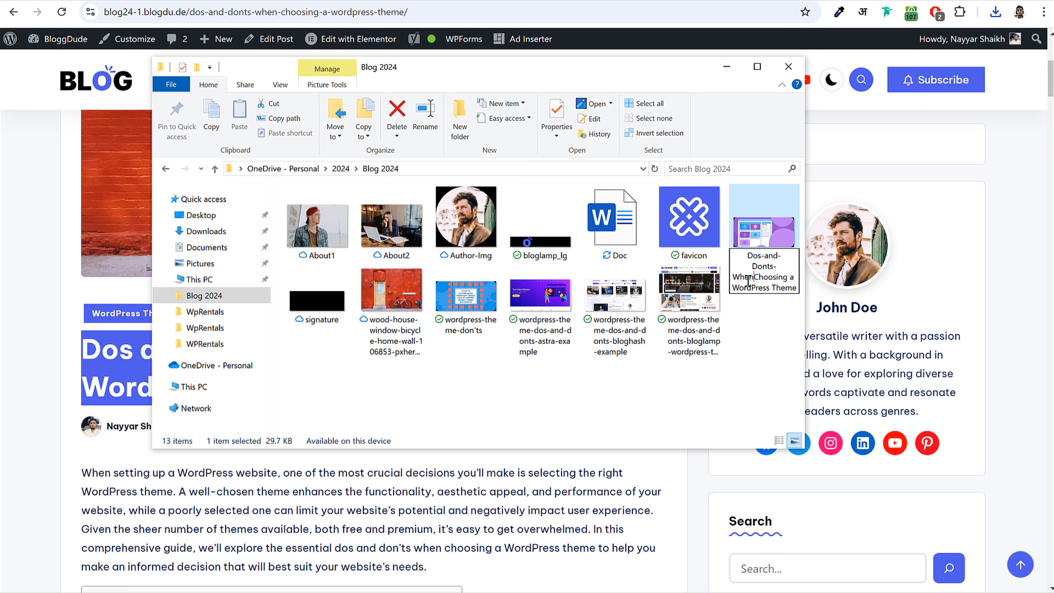
pyautogui.write('-and-')
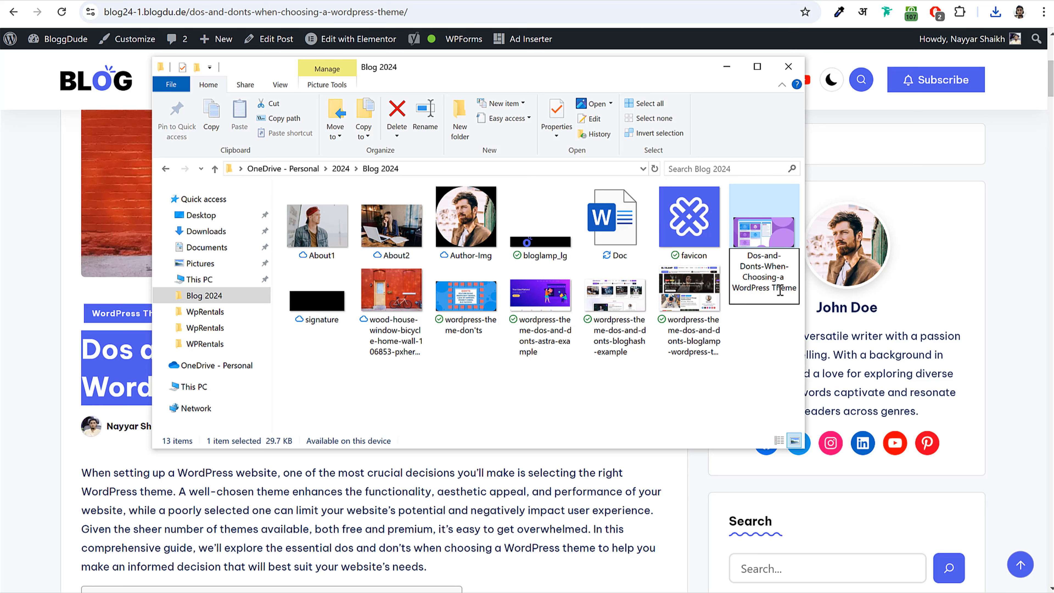
pyautogui.click(736, 287)
pyautogui.press('BackSpace')
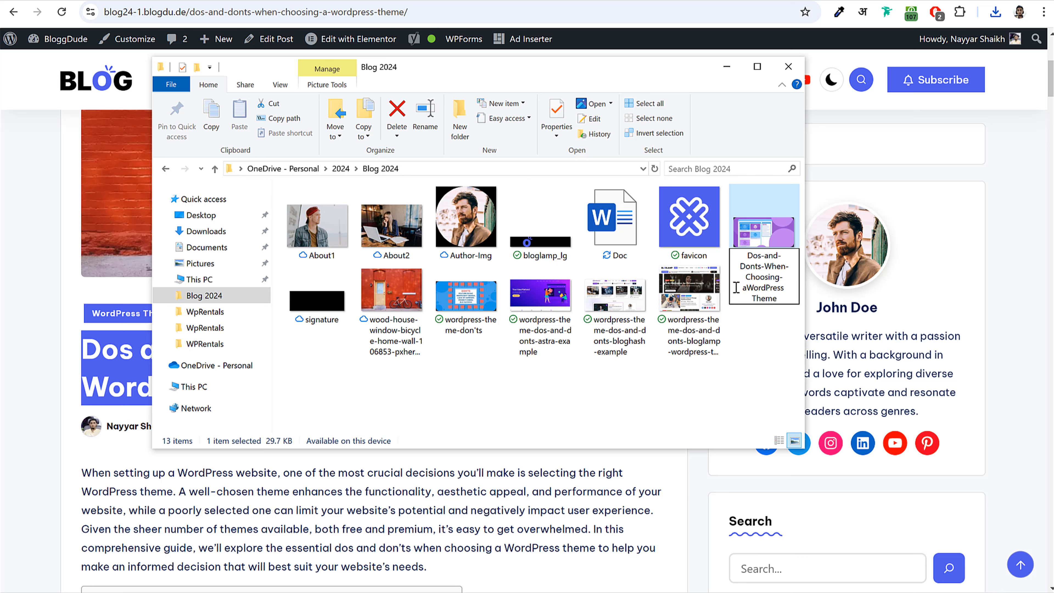
pyautogui.write('-')
pyautogui.click(755, 298)
pyautogui.press('BackSpace')
pyautogui.write('-')
pyautogui.click(790, 299)
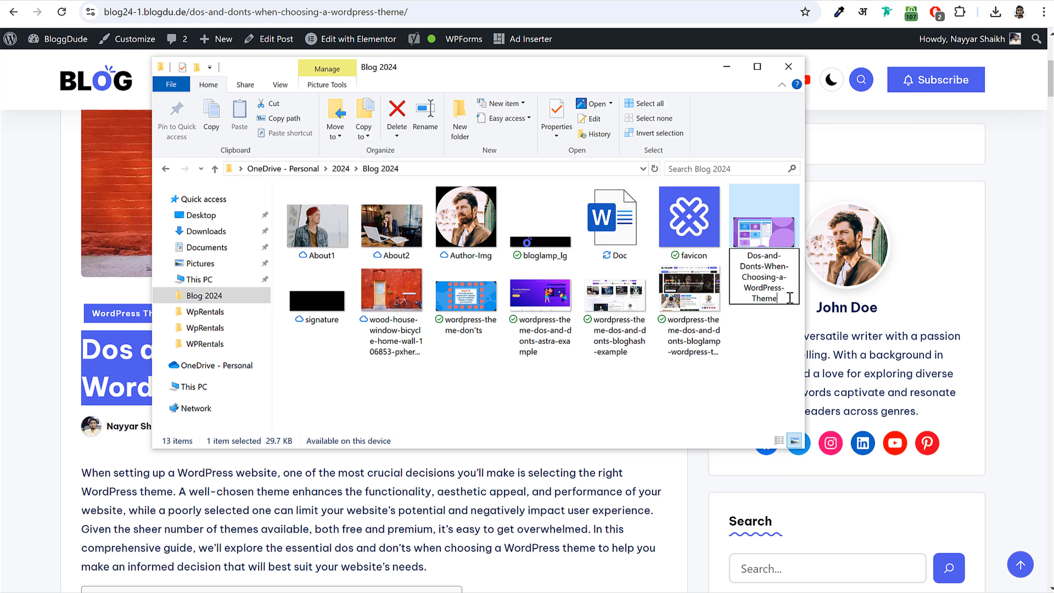
pyautogui.click(775, 365)
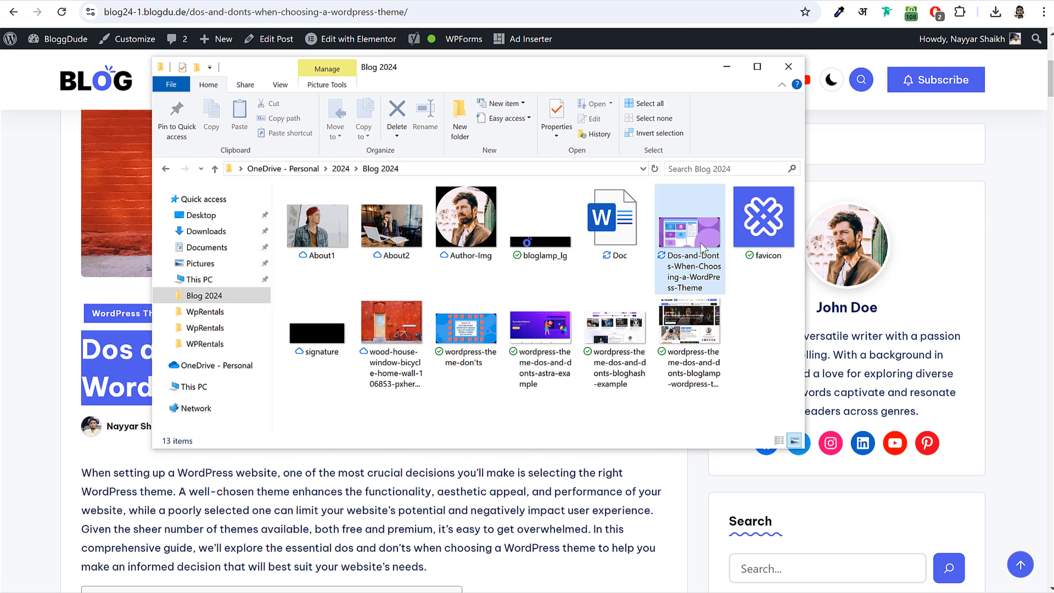
pyautogui.click(702, 270)
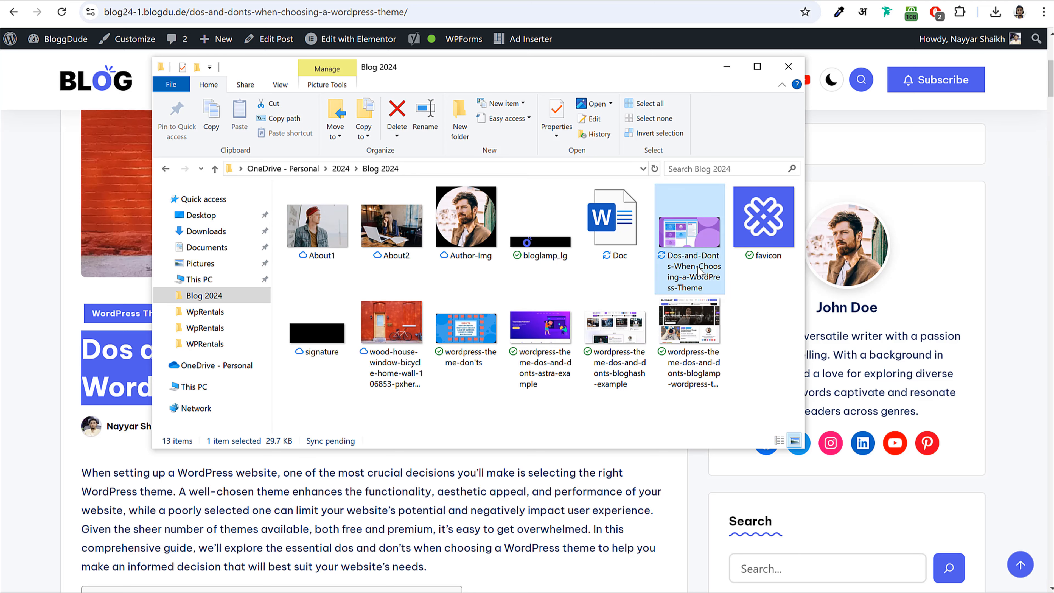
pyautogui.click(700, 271)
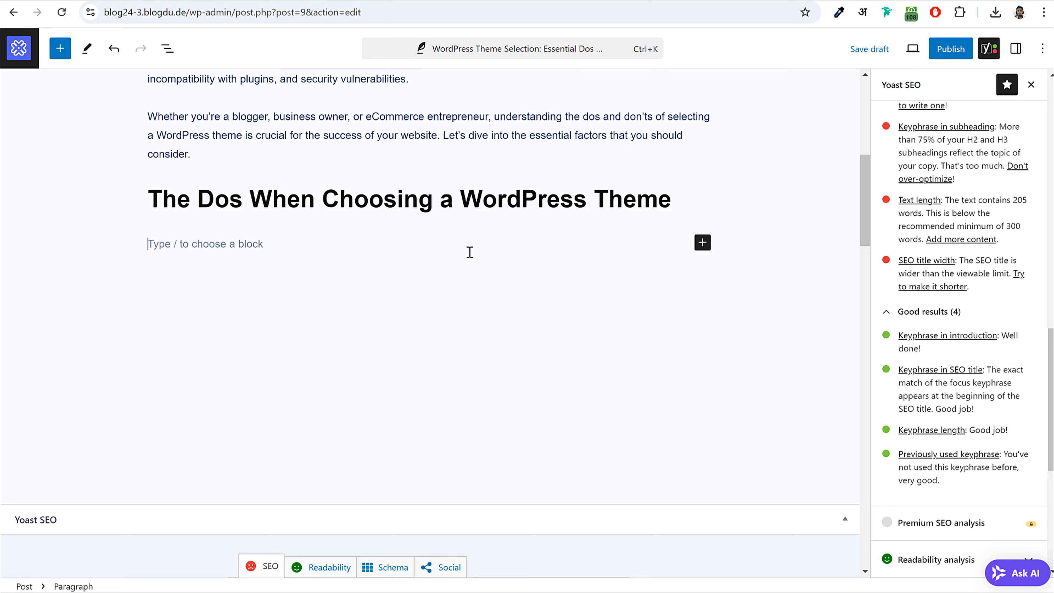
# - Insert an Image block under the Dos heading and upload the Dos-and-Donts-When-Choosing-a-WordPress-Theme file
pyautogui.click(702, 243)
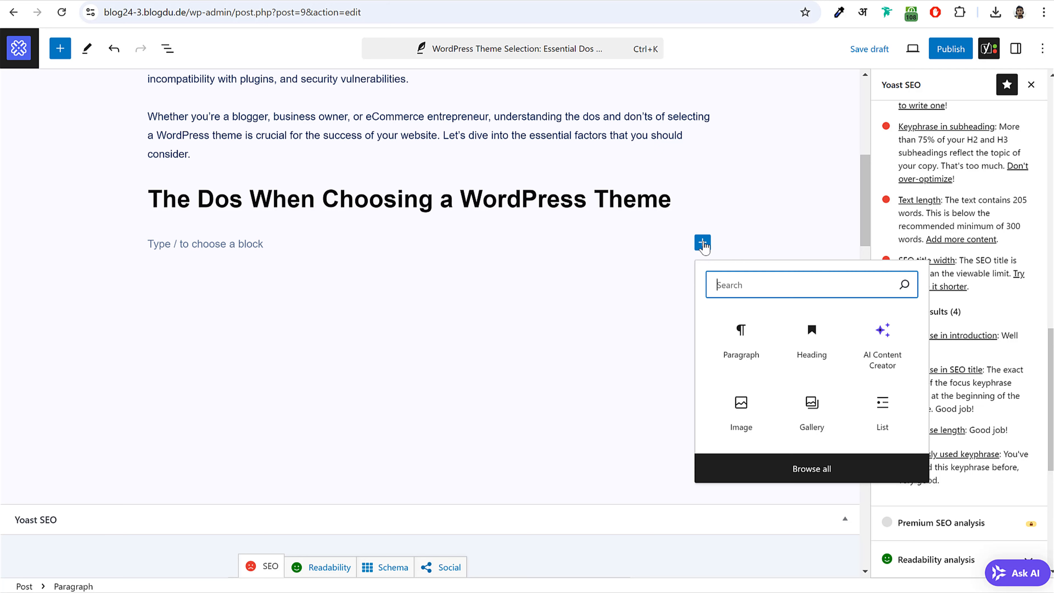
pyautogui.write('ima')
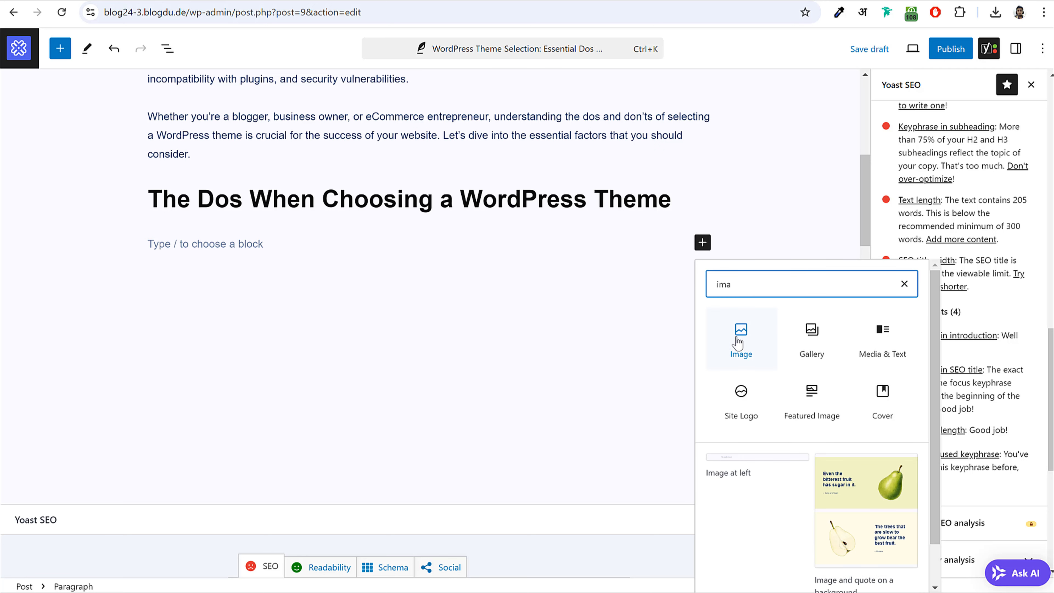
pyautogui.click(739, 339)
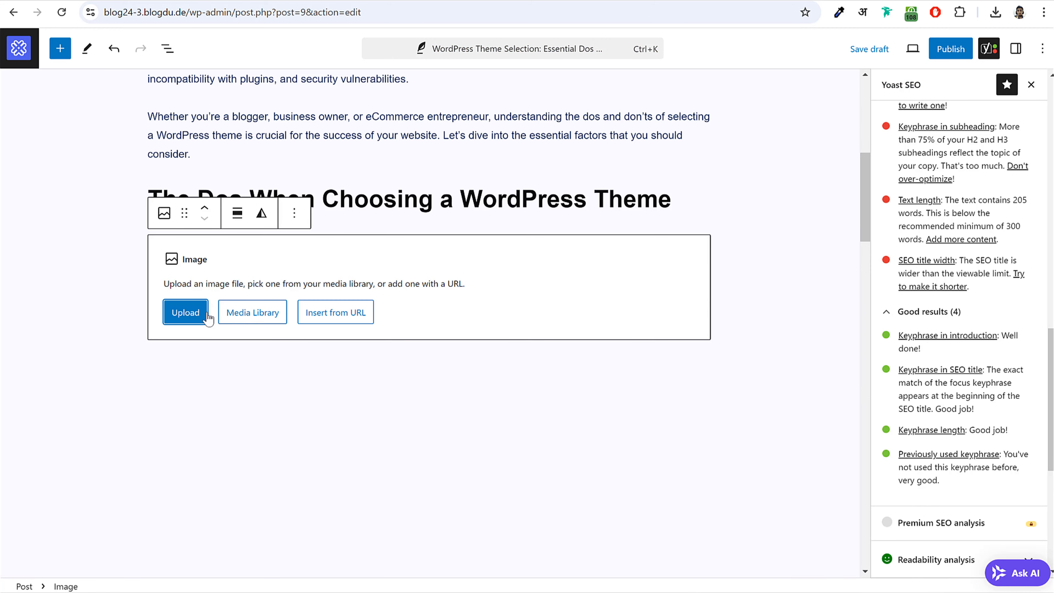
pyautogui.click(195, 315)
pyautogui.click(248, 164)
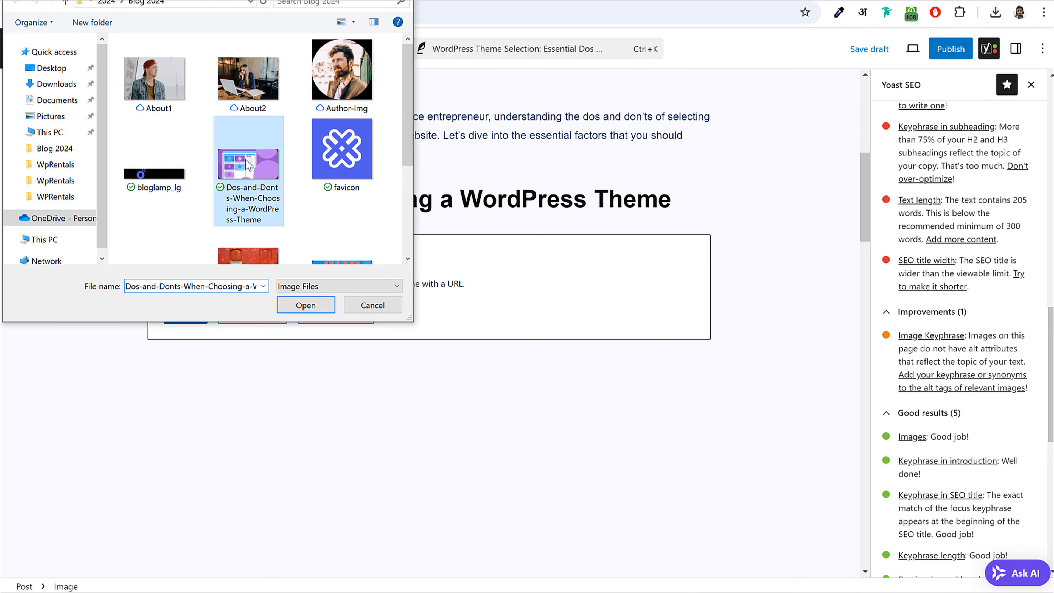
pyautogui.click(303, 307)
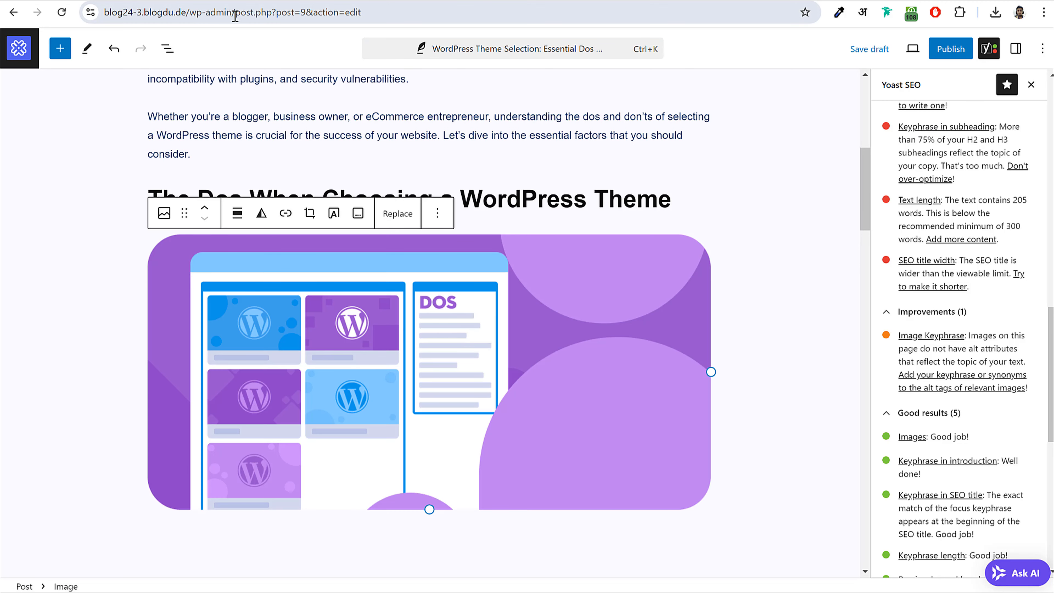
pyautogui.moveTo(236, 15); pyautogui.dragTo(101, 14)
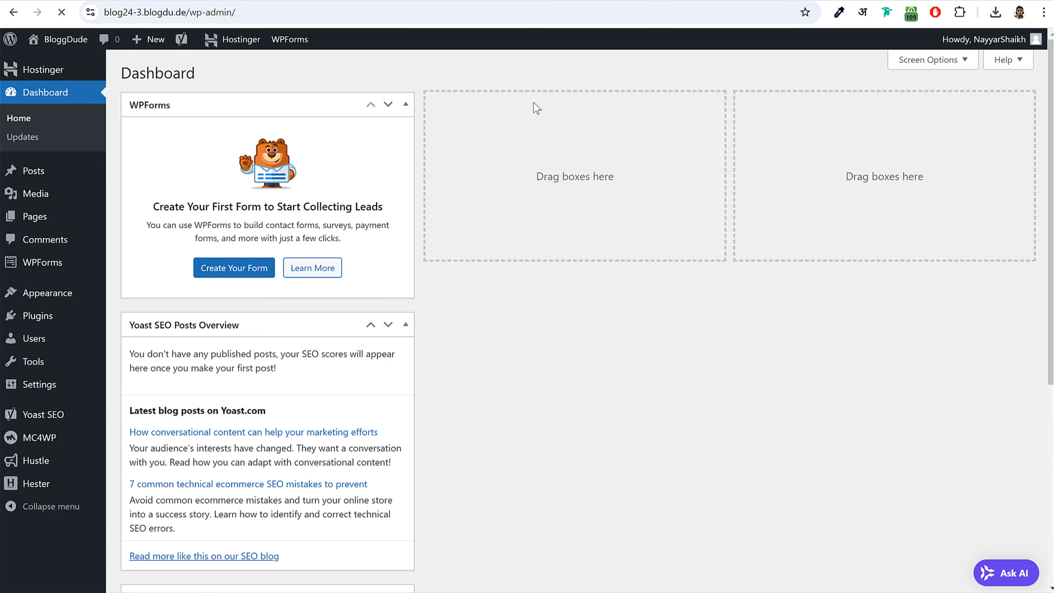
# - Open the uploaded Dos image's attachment details in the Media Library
pyautogui.moveTo(270, 330); pyautogui.dragTo(577, 229)
pyautogui.click(576, 229)
pyautogui.moveTo(272, 432); pyautogui.dragTo(664, 232)
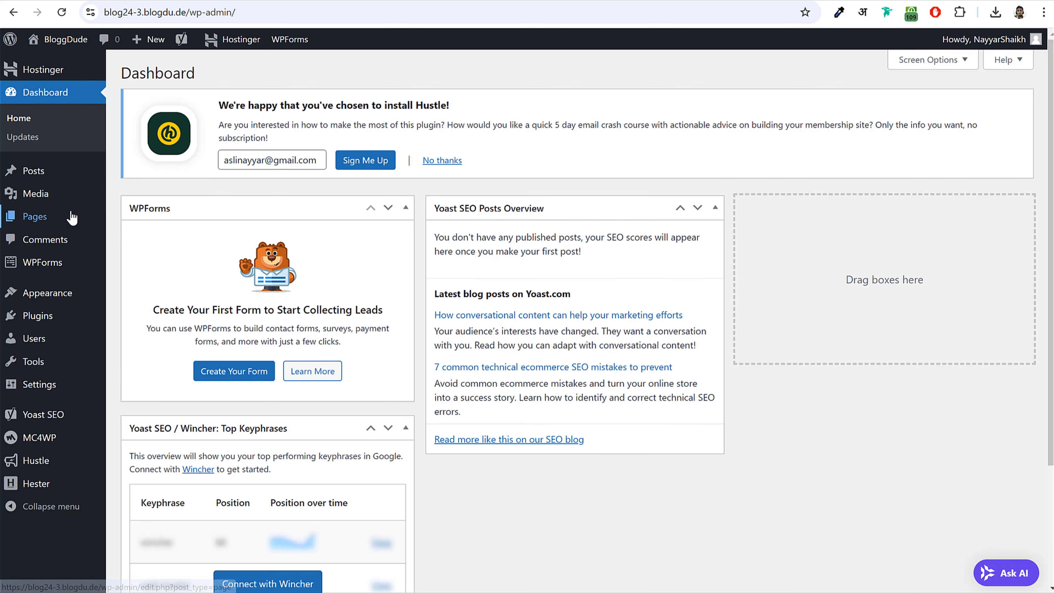
pyautogui.click(59, 194)
pyautogui.click(179, 203)
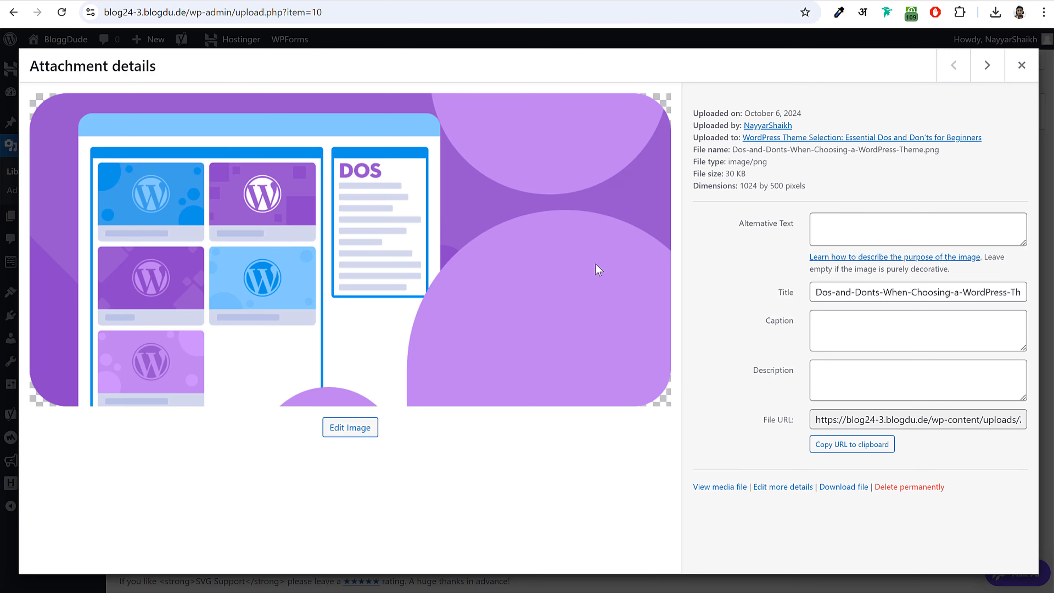
pyautogui.moveTo(816, 293); pyautogui.dragTo(1035, 296)
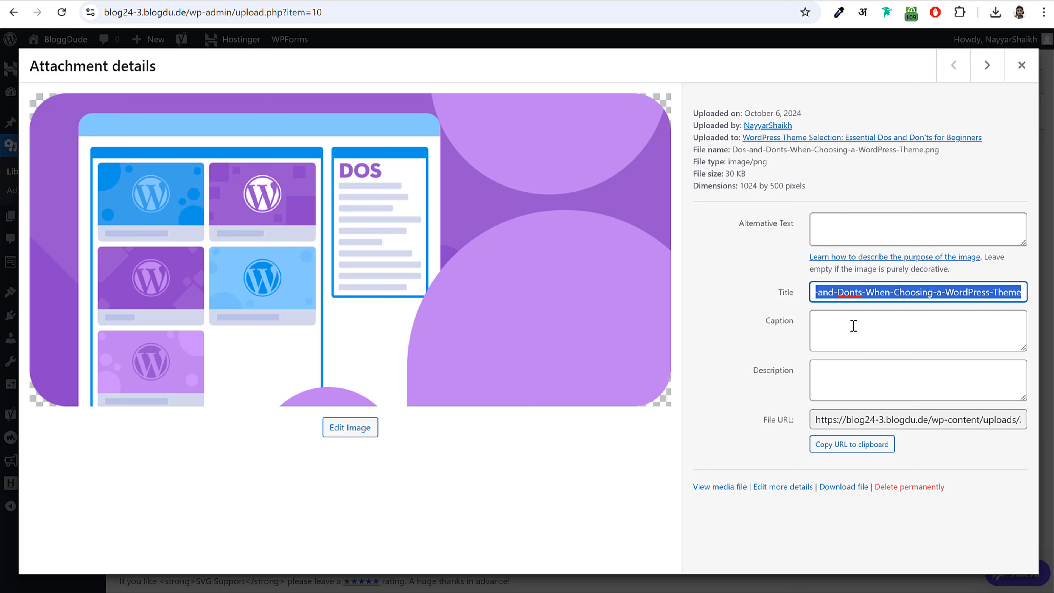
pyautogui.click(830, 328)
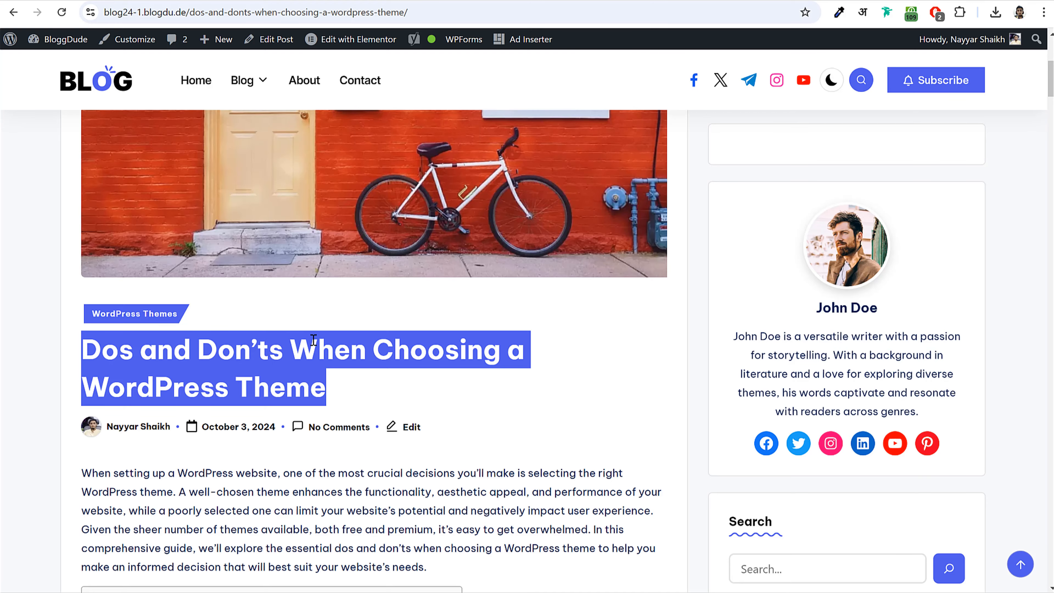
pyautogui.scroll(-10, 332, 345)
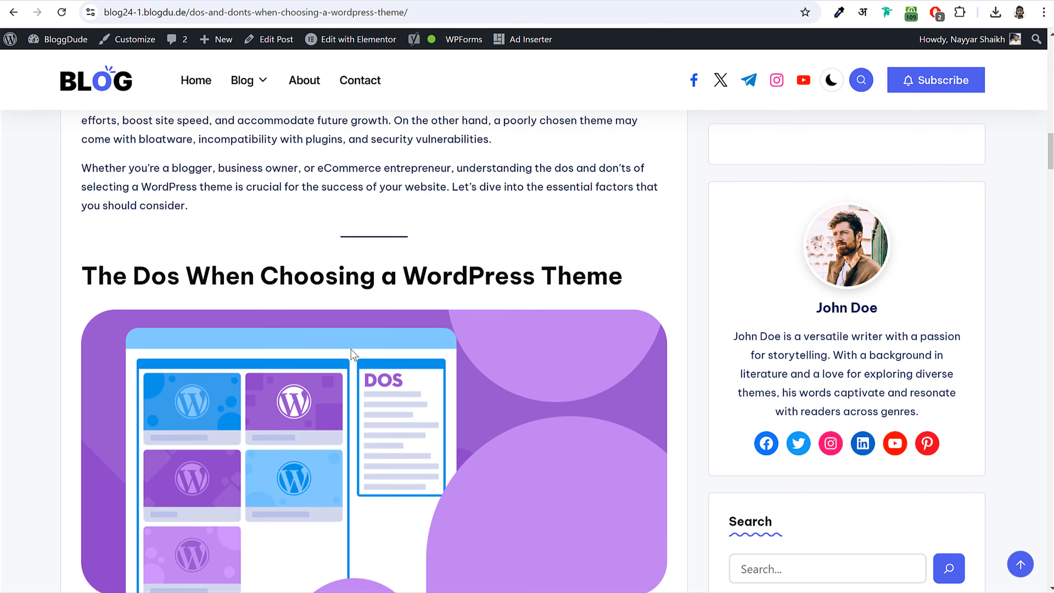
pyautogui.scroll(-7, 351, 349)
pyautogui.scroll(5, 330, 341)
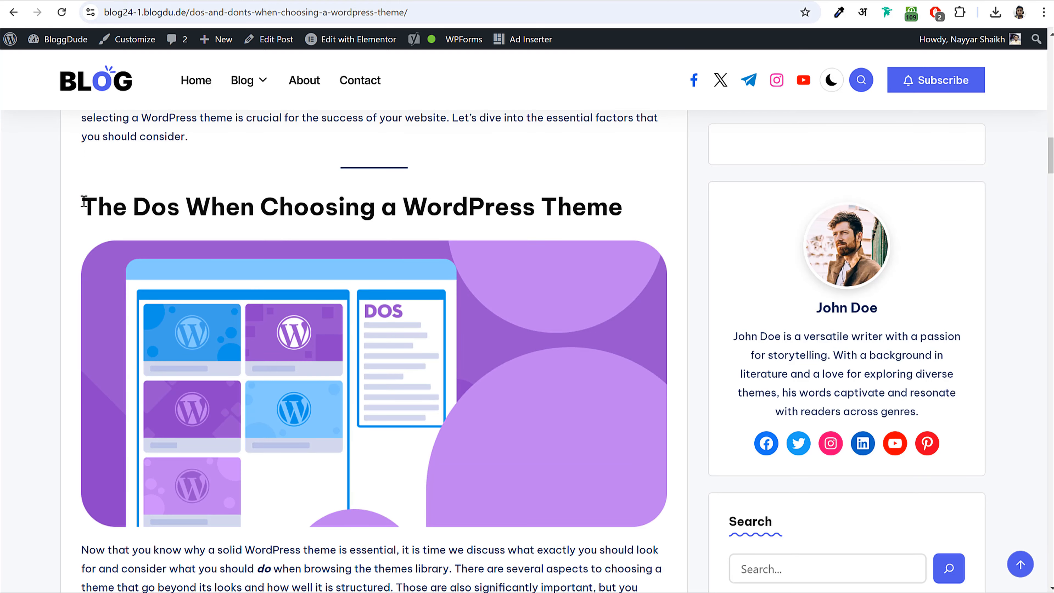
# - Paste 'The Dos When Choosing a WordPress Theme' into the image's caption and description
pyautogui.moveTo(83, 202); pyautogui.dragTo(601, 189)
pyautogui.hotkey('ctrl', 'c')
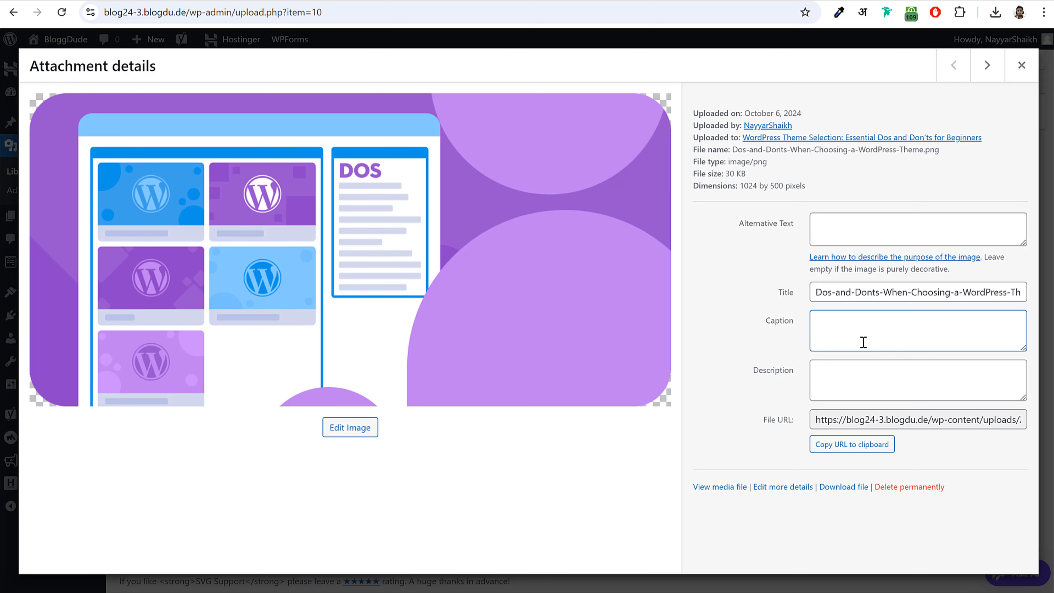
pyautogui.click(864, 341)
pyautogui.hotkey('ctrl', 'v')
pyautogui.moveTo(877, 321); pyautogui.dragTo(883, 322)
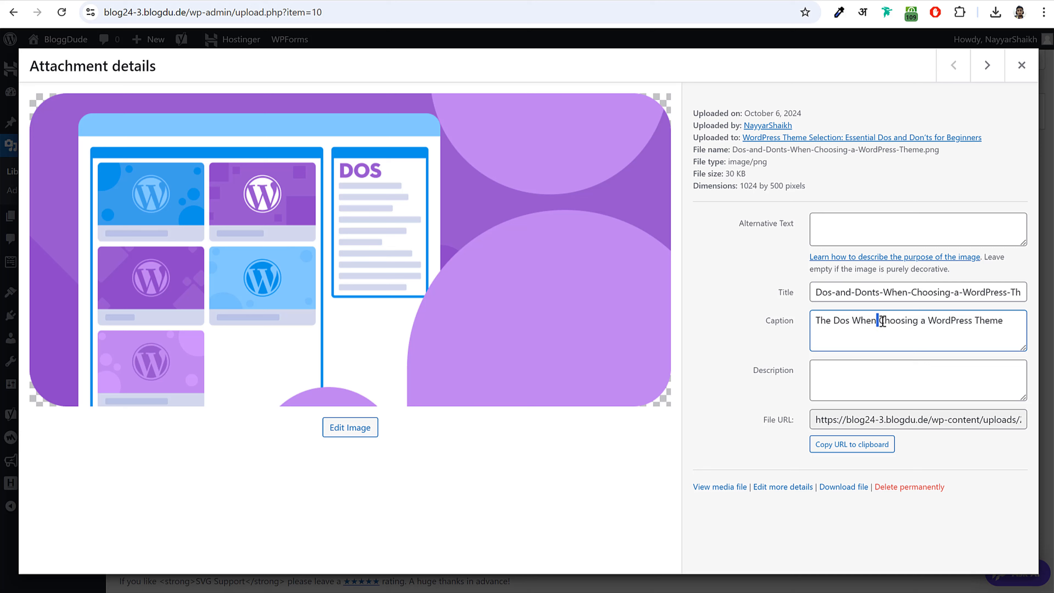
pyautogui.click(852, 386)
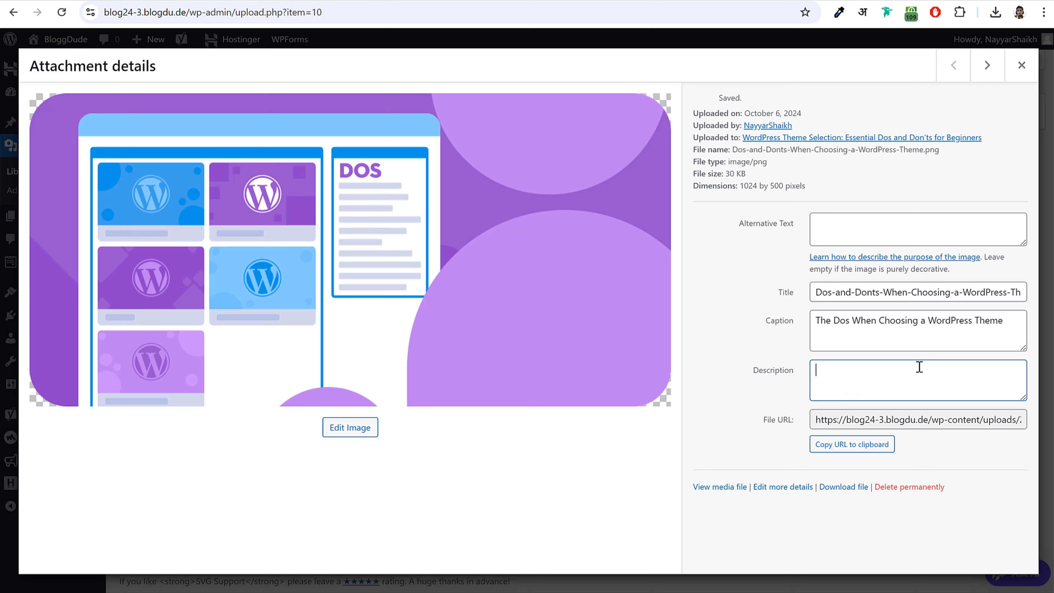
pyautogui.hotkey('ctrl', 'v')
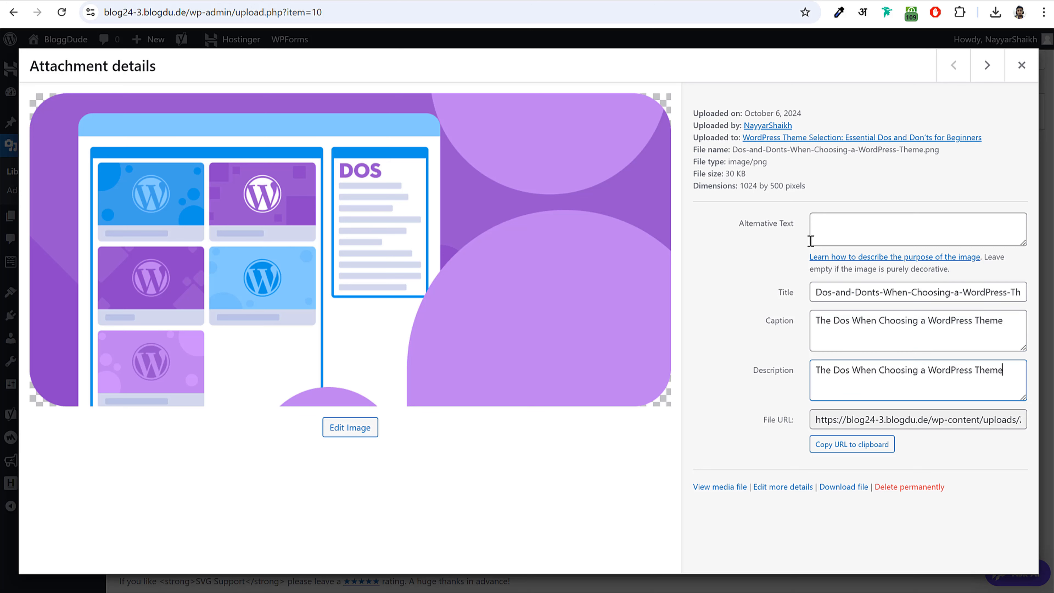
pyautogui.click(799, 234)
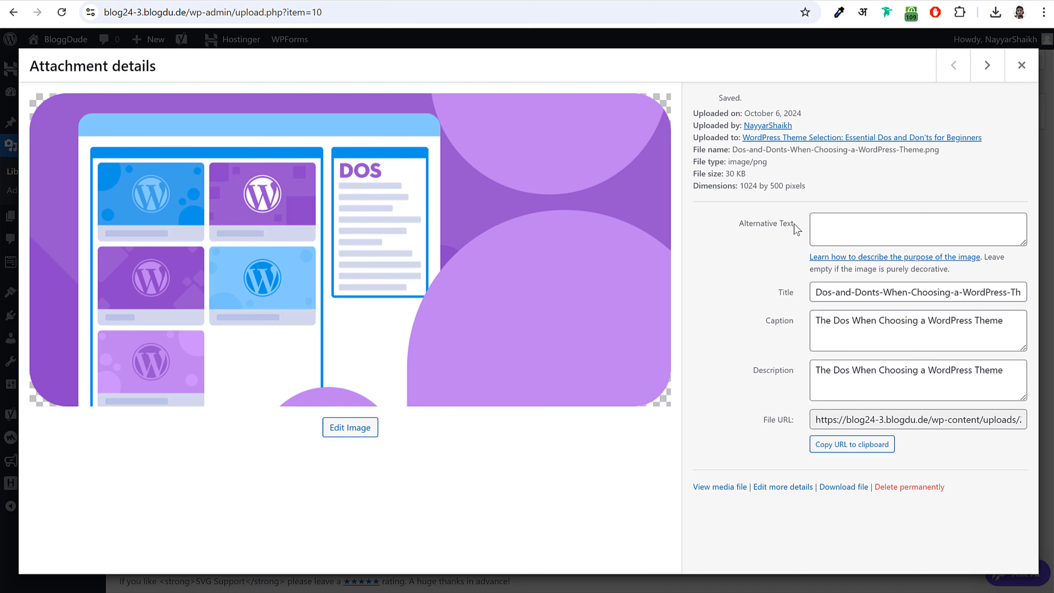
# - Set the image's alt text to the same heading and close the attachment details
pyautogui.click(846, 224)
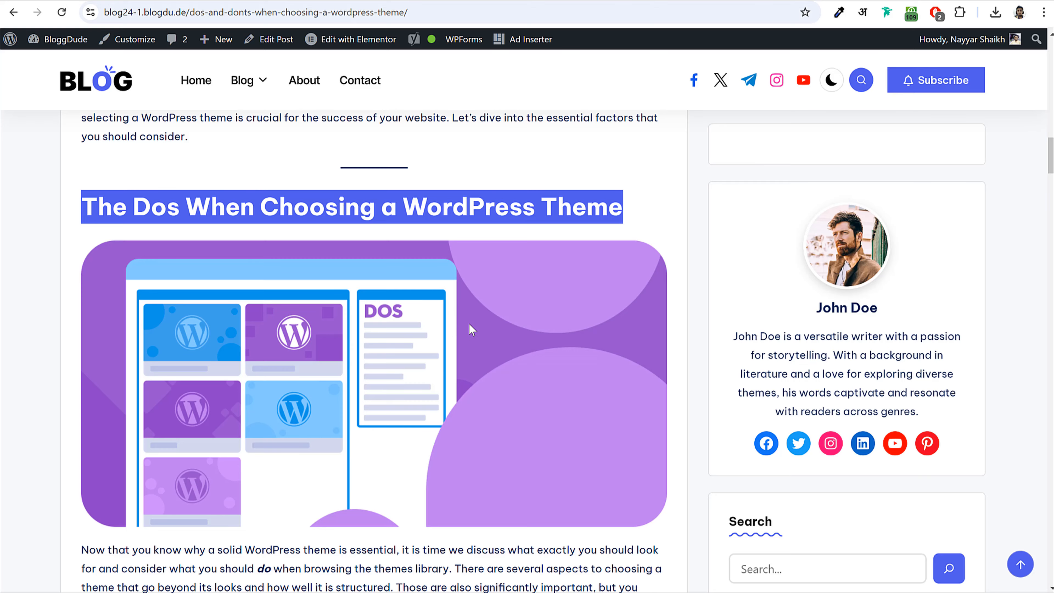
pyautogui.scroll(-3, 470, 324)
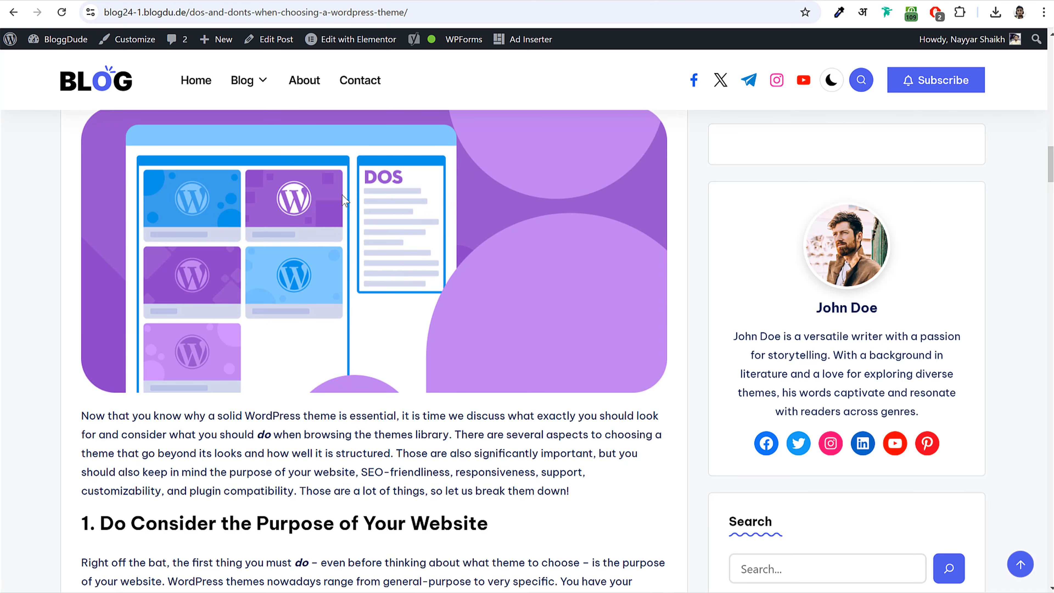
pyautogui.scroll(2, 344, 201)
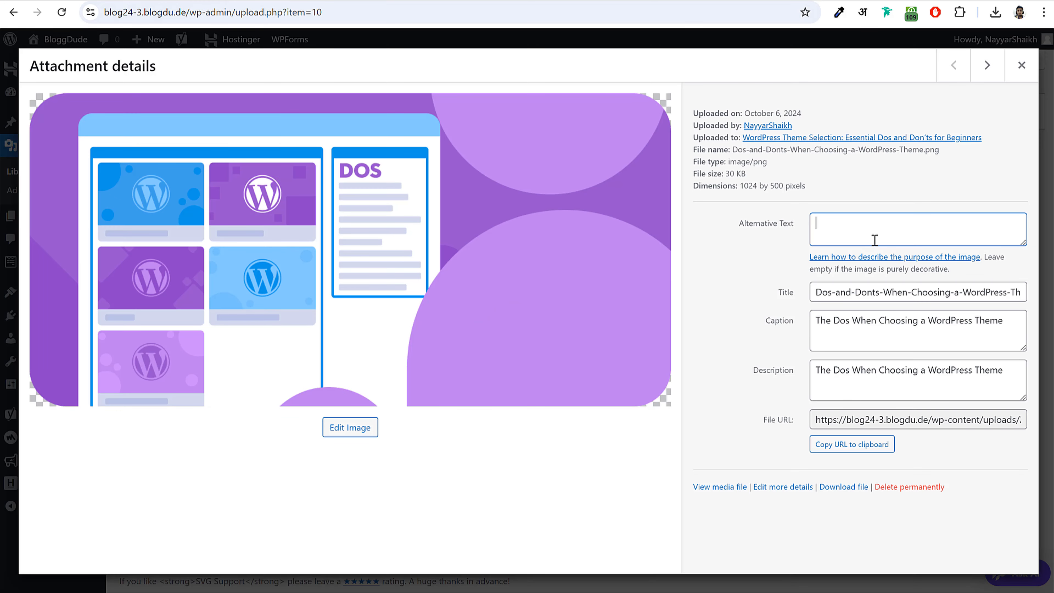
pyautogui.write('The Dos When Choosing a WordPress Theme')
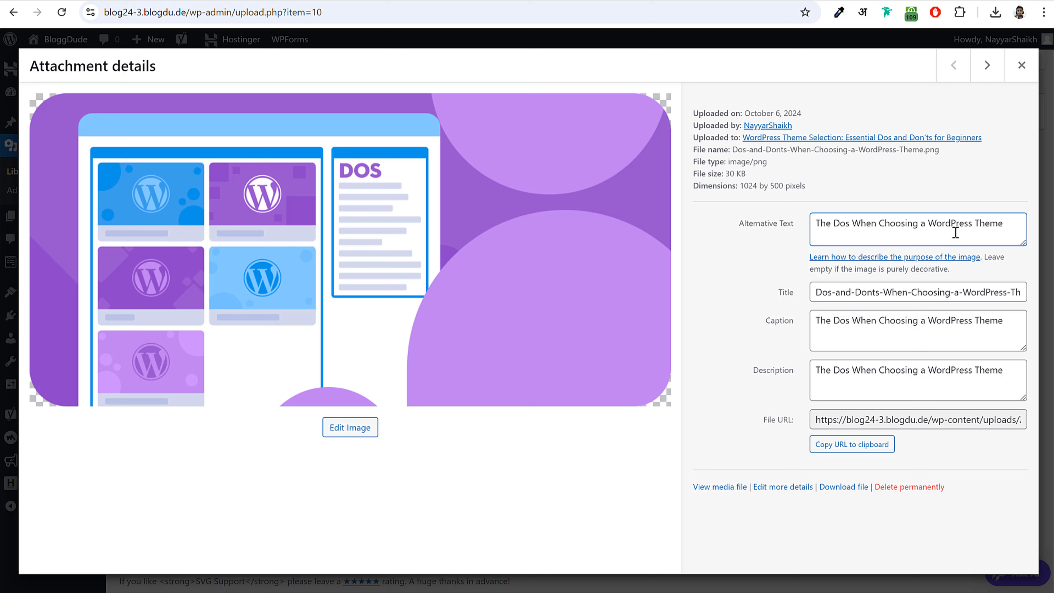
pyautogui.hotkey('ctrl', 'a')
pyautogui.click(852, 222)
pyautogui.moveTo(1004, 225); pyautogui.dragTo(928, 224)
pyautogui.click(919, 224)
pyautogui.doubleClick(753, 376)
pyautogui.click(765, 330)
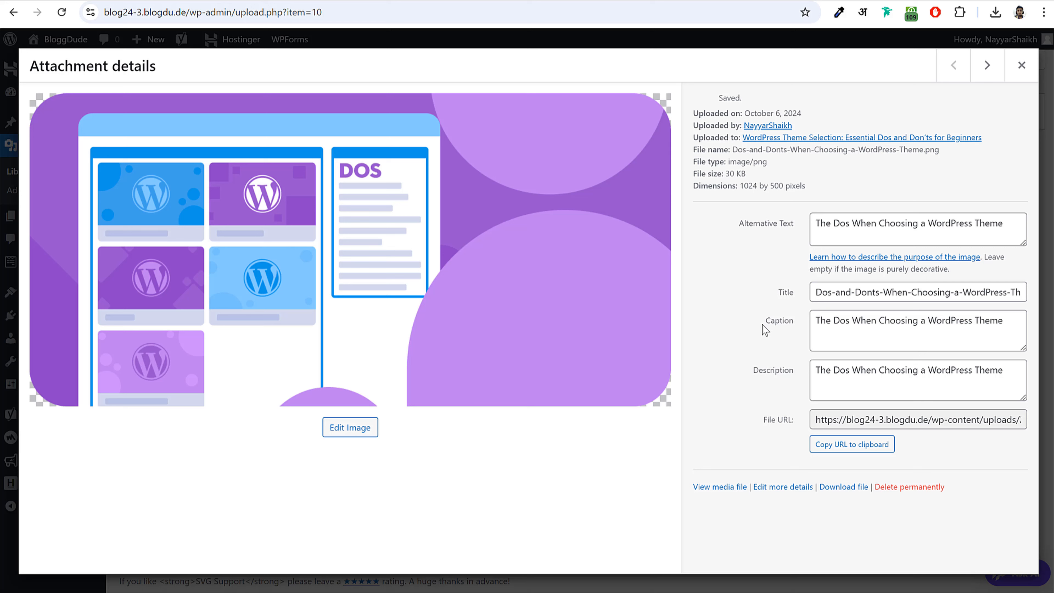
pyautogui.moveTo(778, 292); pyautogui.dragTo(790, 293)
pyautogui.click(1022, 65)
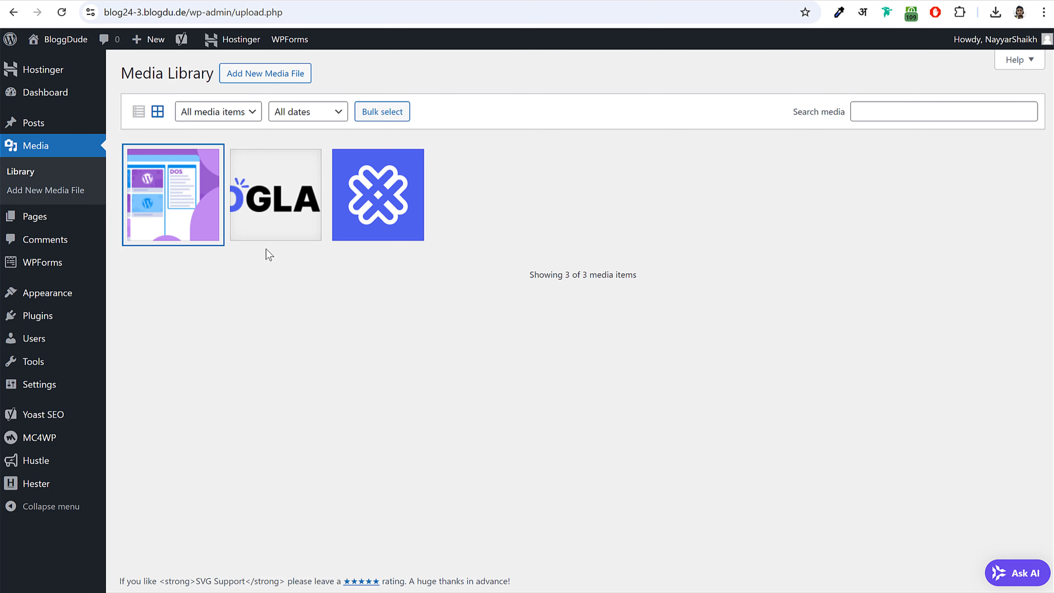
# - Paste the live post's Dos intro paragraph into a new block below the Dos image
pyautogui.click(182, 203)
pyautogui.click(1022, 65)
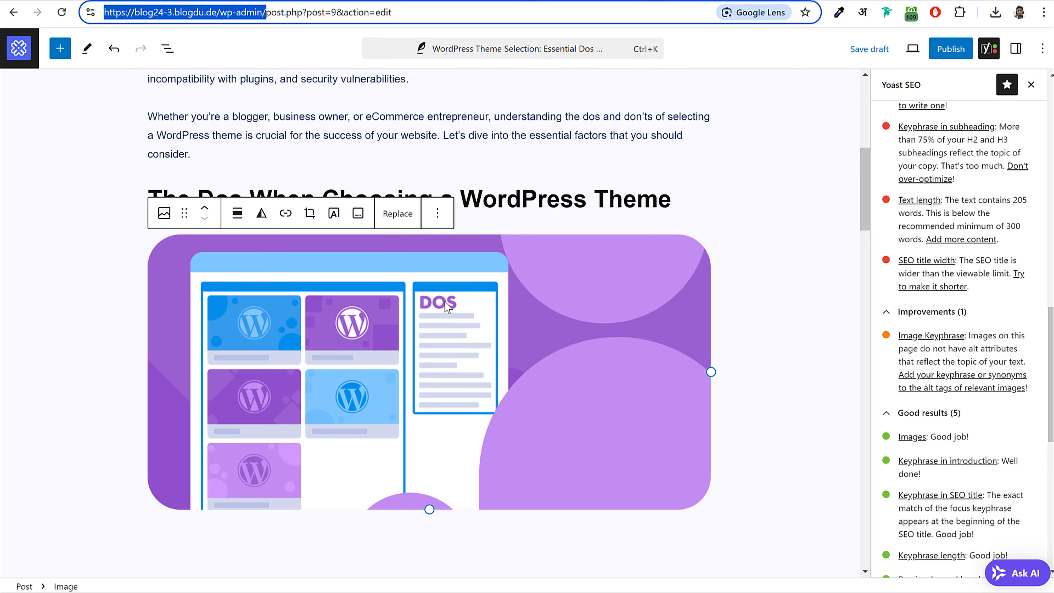
pyautogui.scroll(-3, 445, 303)
pyautogui.click(415, 413)
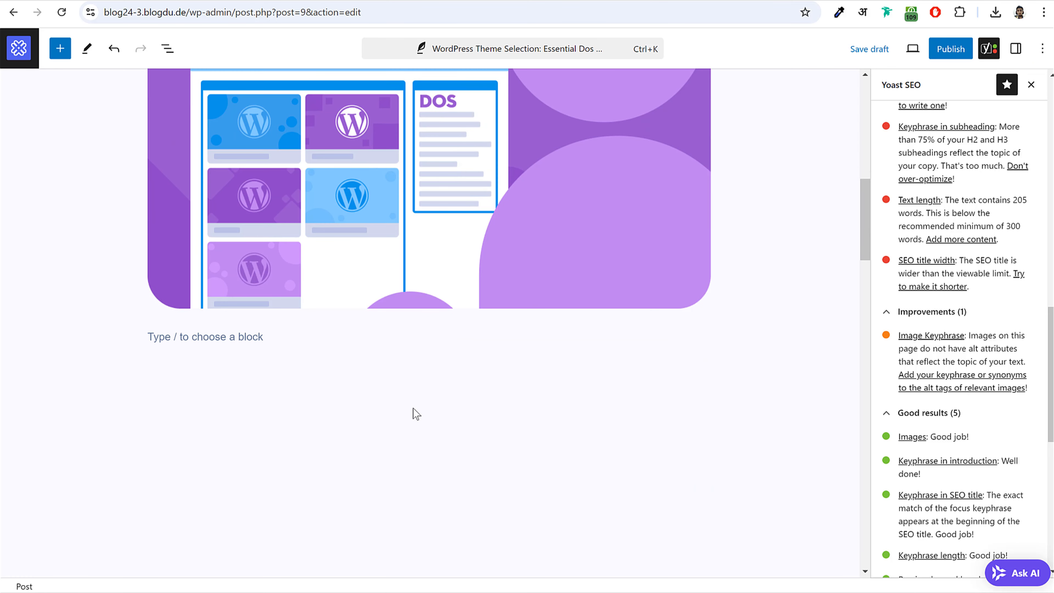
pyautogui.click(338, 271)
pyautogui.scroll(4, 374, 353)
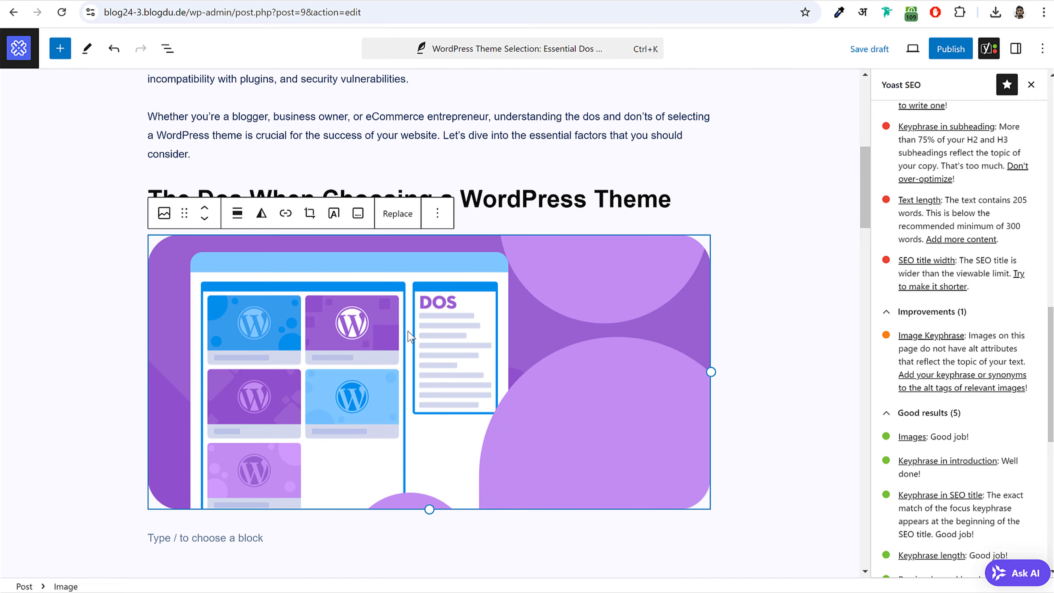
pyautogui.scroll(-5, 567, 351)
pyautogui.click(567, 350)
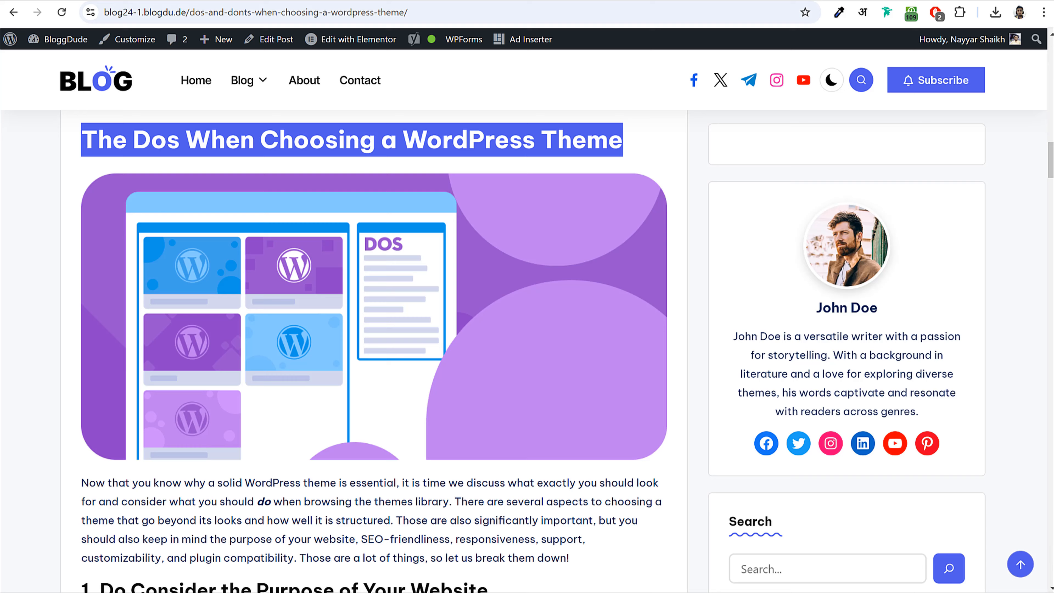
pyautogui.scroll(-5, 318, 296)
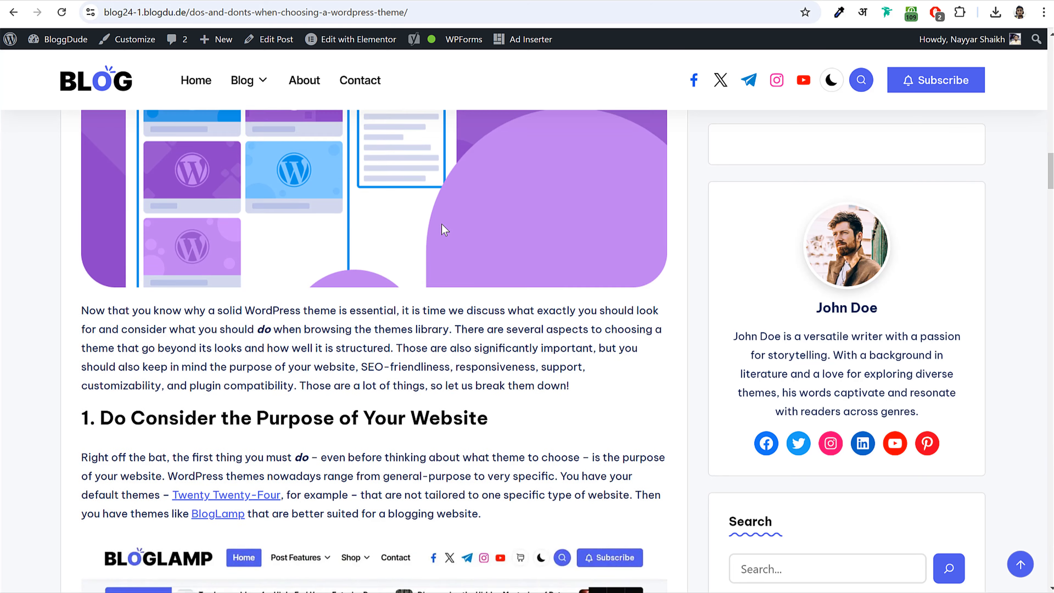
pyautogui.scroll(-1, 319, 296)
pyautogui.moveTo(81, 214); pyautogui.dragTo(601, 289)
pyautogui.hotkey('ctrl', 'c')
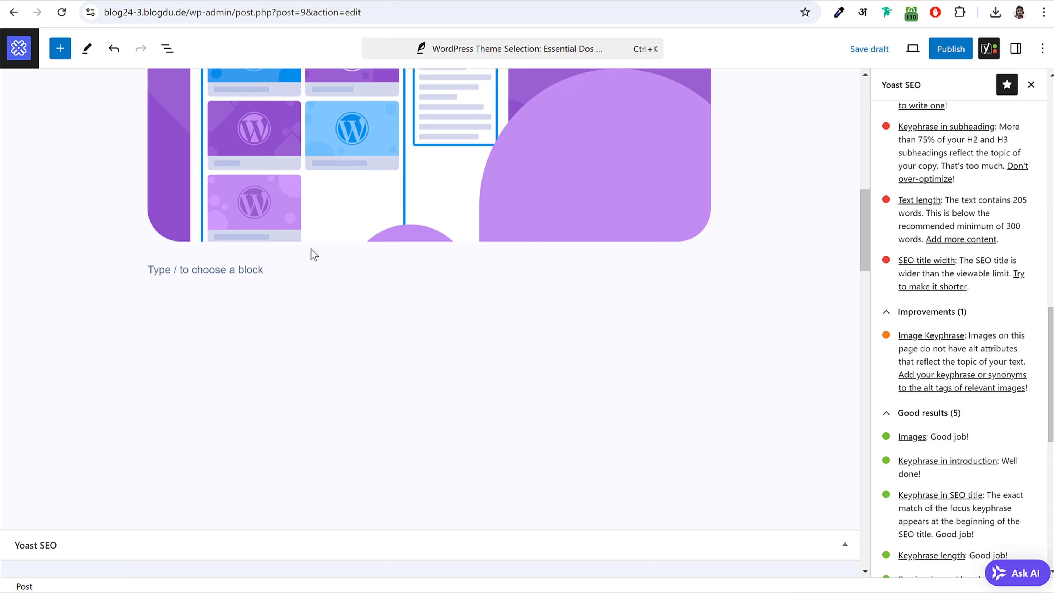
pyautogui.click(254, 267)
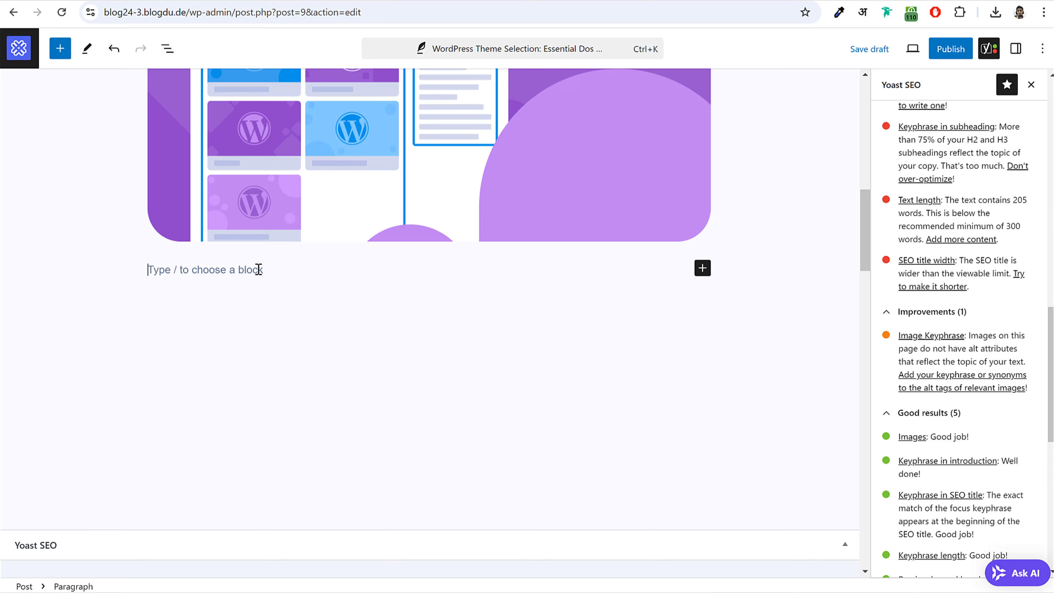
pyautogui.hotkey('ctrl', 'v')
pyautogui.press('Return')
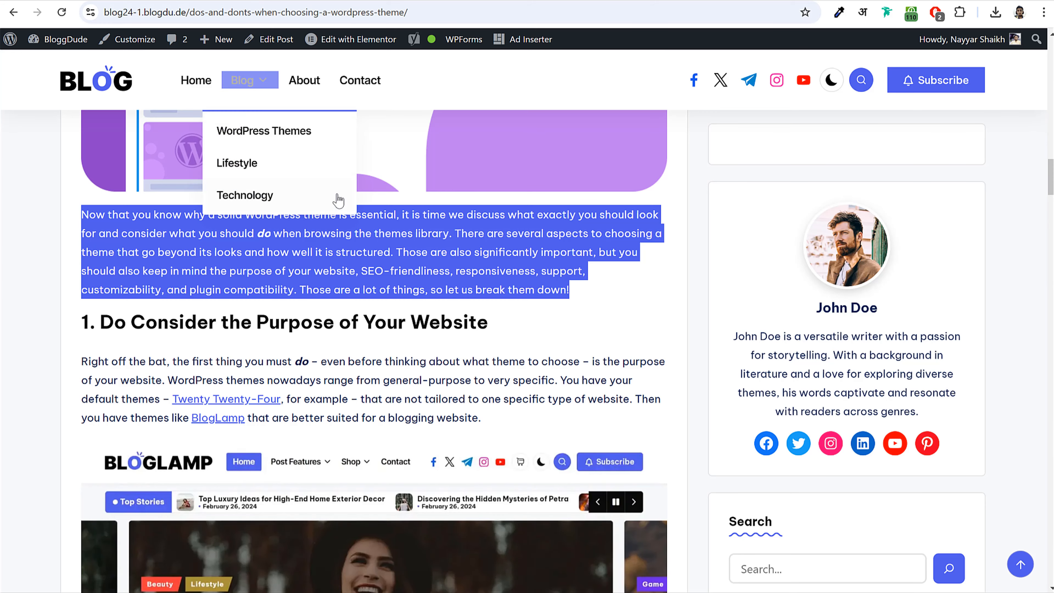
# - Add the H2 heading '1. Do Consider the Purpose of Your Website' below that paragraph
pyautogui.scroll(-3, 179, 282)
pyautogui.scroll(2, 179, 283)
pyautogui.moveTo(488, 322); pyautogui.dragTo(79, 330)
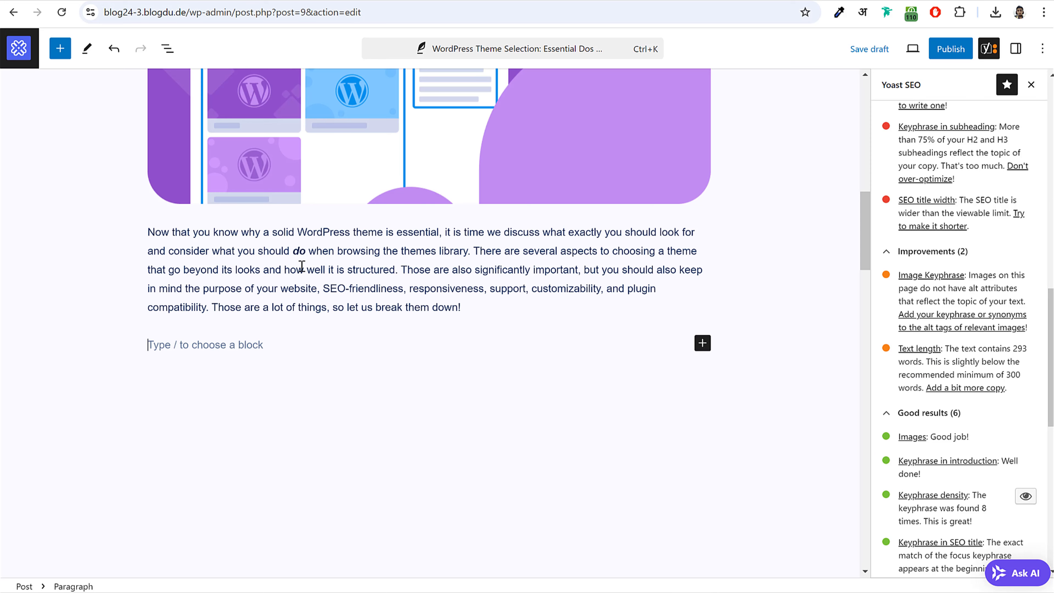
pyautogui.write('1. Do Consider the Purpose of Your Website')
pyautogui.hotkey('ctrl', 'z')
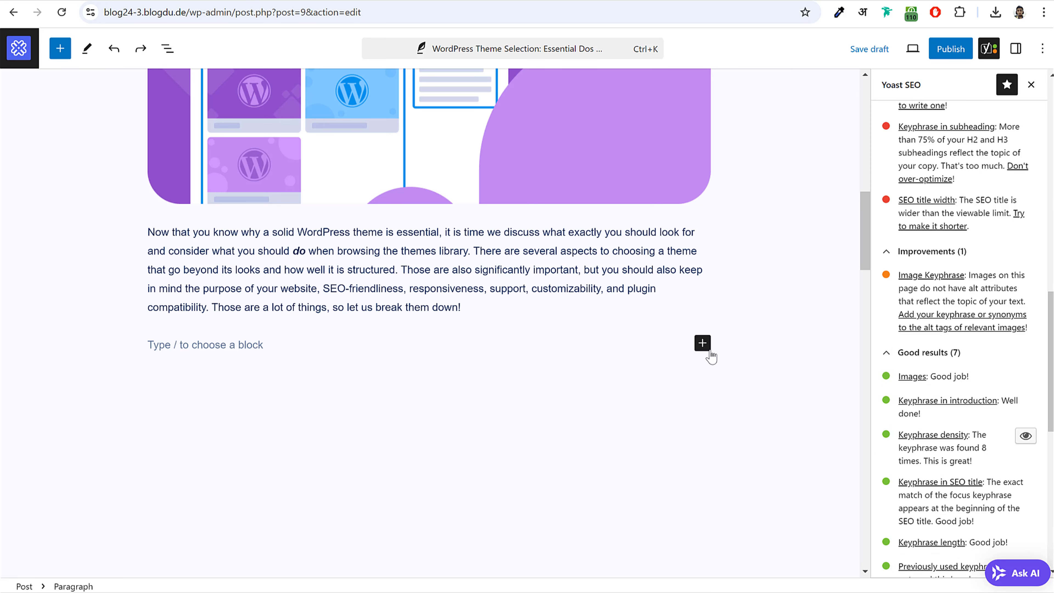
pyautogui.click(702, 343)
pyautogui.click(812, 448)
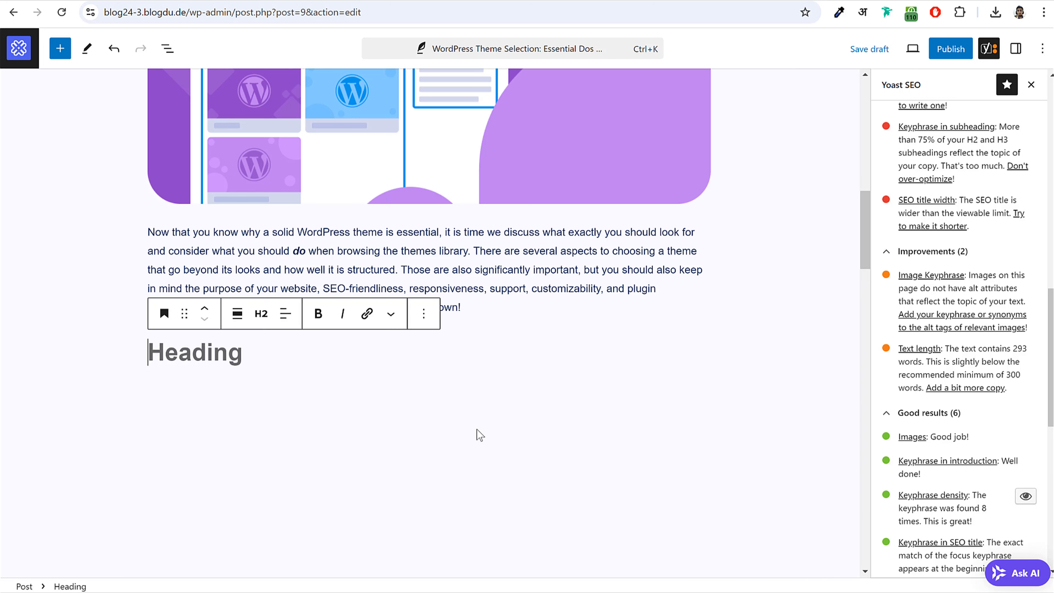
pyautogui.write('1. Do Consider the Purpose of Your Website')
# - Paste the live post's 'Right off the bat' paragraph as plain text beneath heading 1
pyautogui.press('Return')
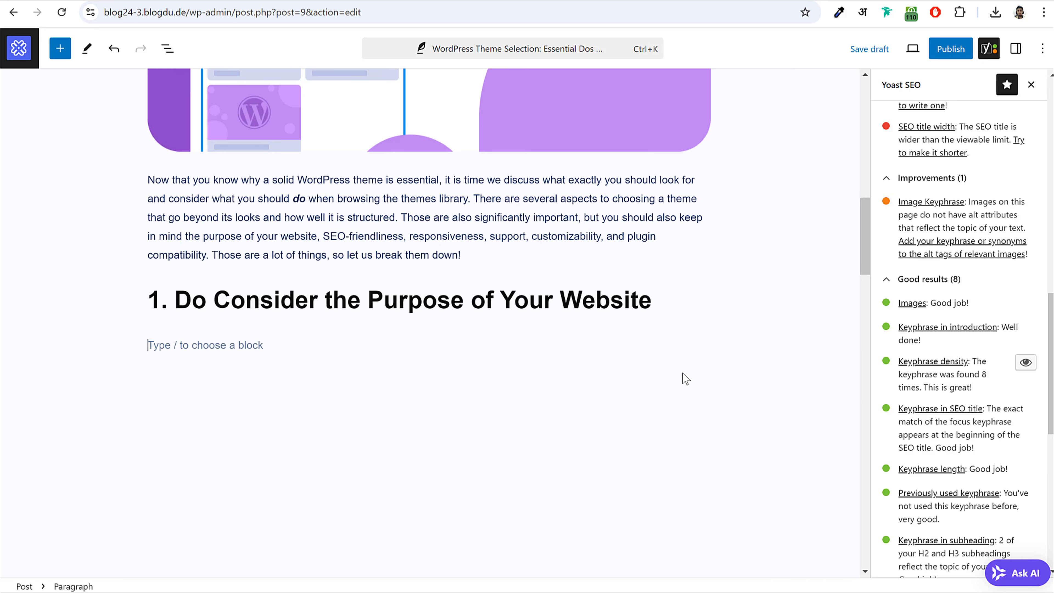
pyautogui.click(74, 3)
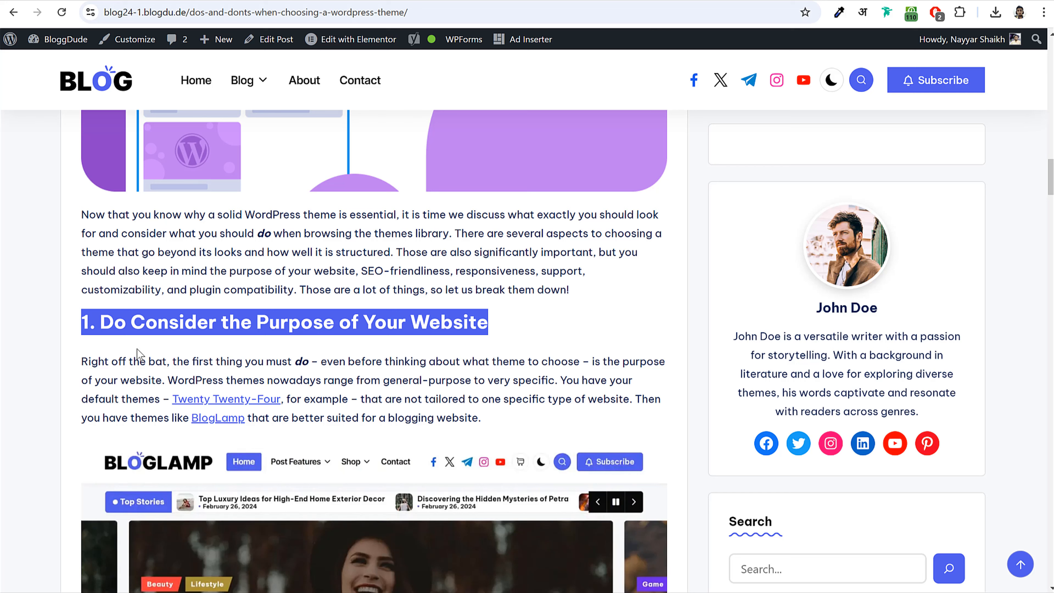
pyautogui.moveTo(82, 361); pyautogui.dragTo(126, 361)
pyautogui.moveTo(300, 380); pyautogui.dragTo(501, 419)
pyautogui.hotkey('ctrl', 'c')
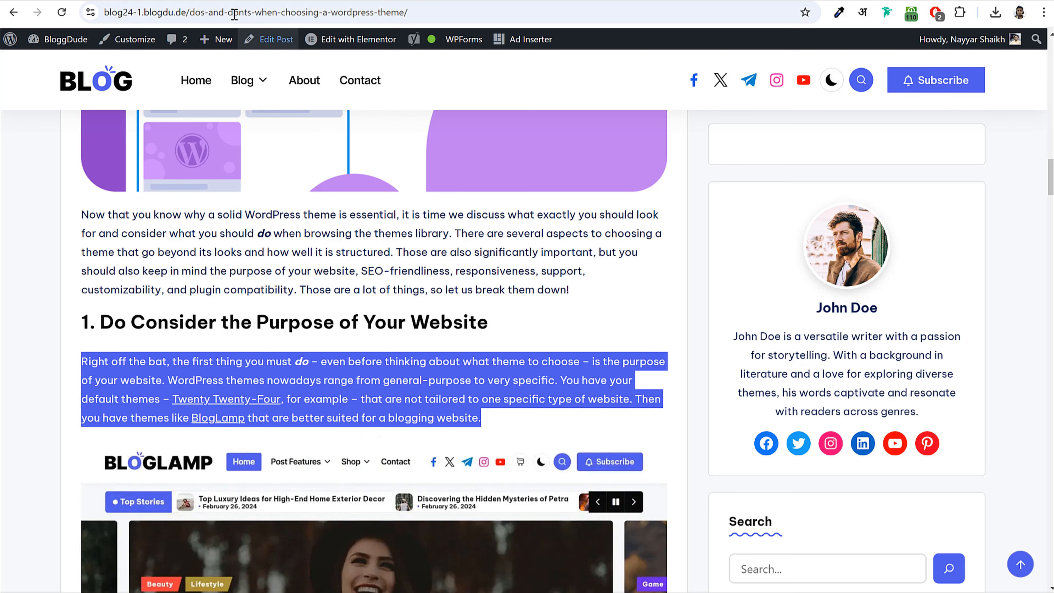
pyautogui.click(224, 2)
pyautogui.hotkey('ctrl', 'shift', 'v')
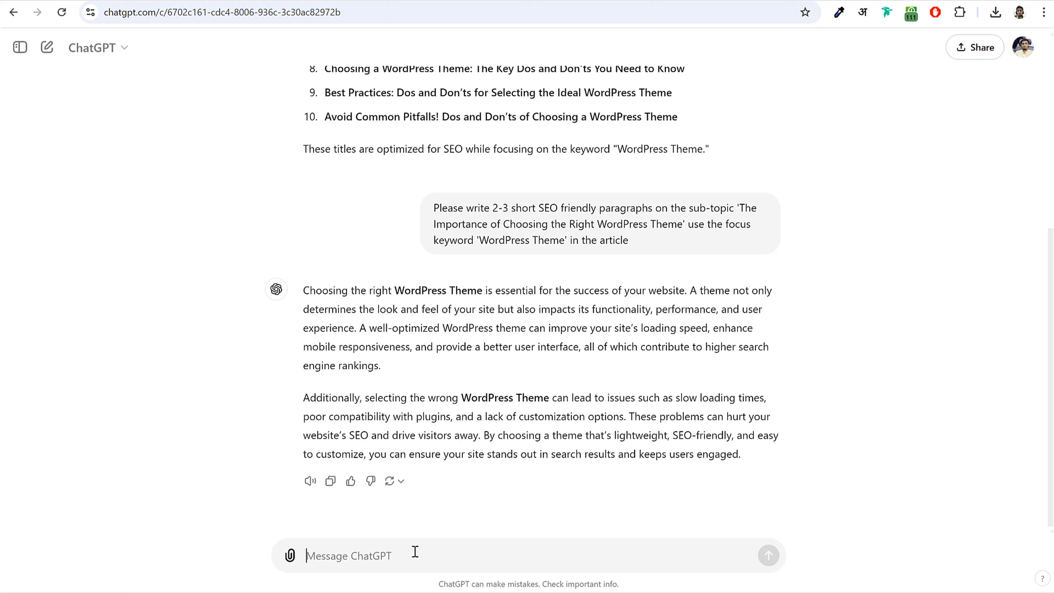
# - Ask ChatGPT for a 3000-word SEO article on the theme-selection title using focus keyword 'WordPress Theme'
pyautogui.click(462, 550)
pyautogui.write("'")
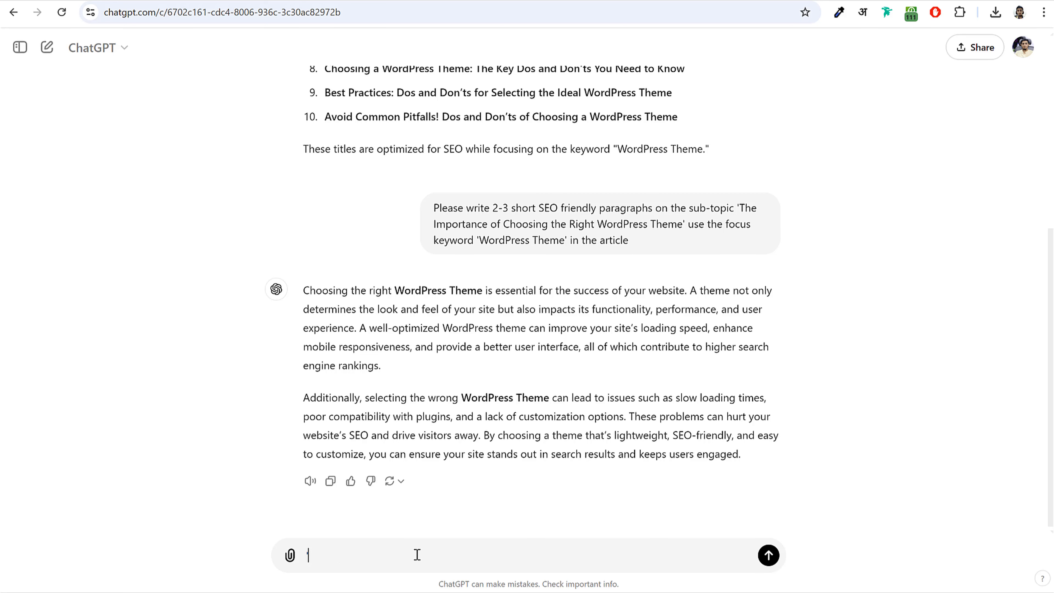
pyautogui.hotkey('ctrl', 'v')
pyautogui.write('Please write a ')
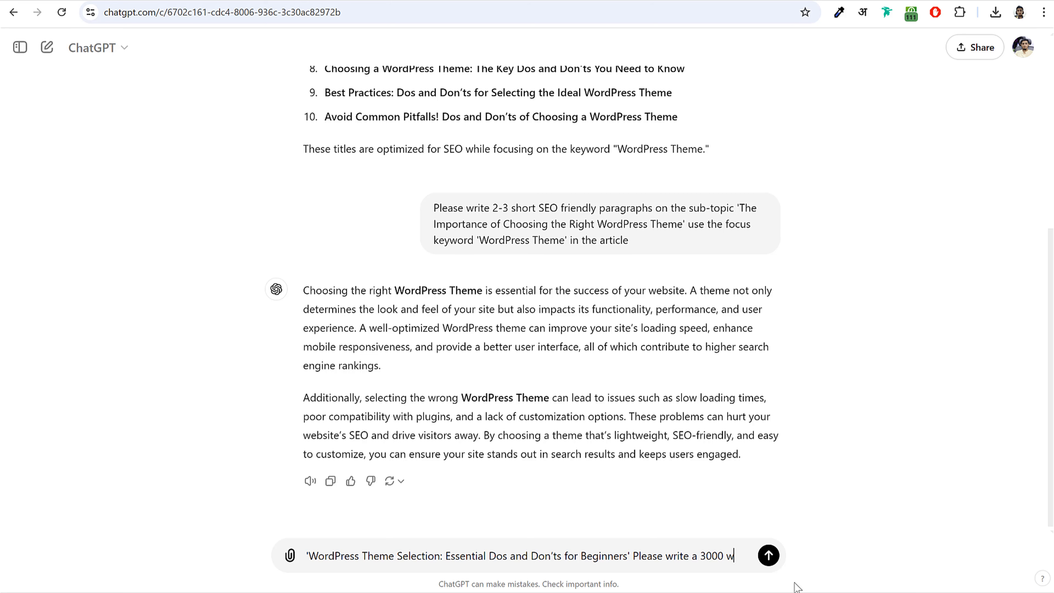
pyautogui.write('3000 words SEO Friendly article')
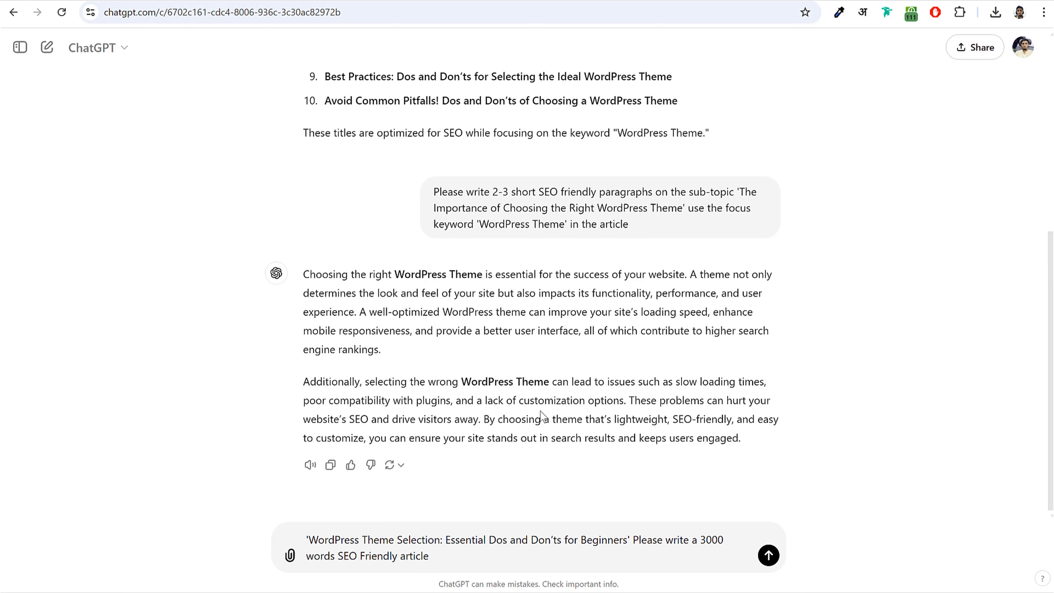
pyautogui.write(' on the topic')
pyautogui.moveTo(655, 528); pyautogui.dragTo(256, 521)
pyautogui.hotkey('ctrl', 'x')
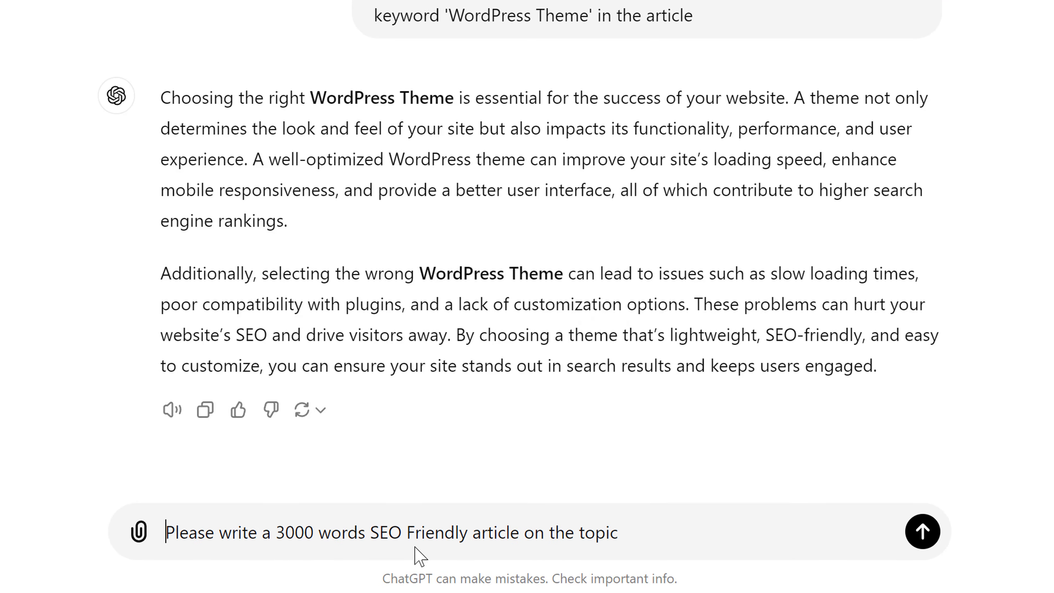
pyautogui.click(643, 539)
pyautogui.hotkey('ctrl', 'v')
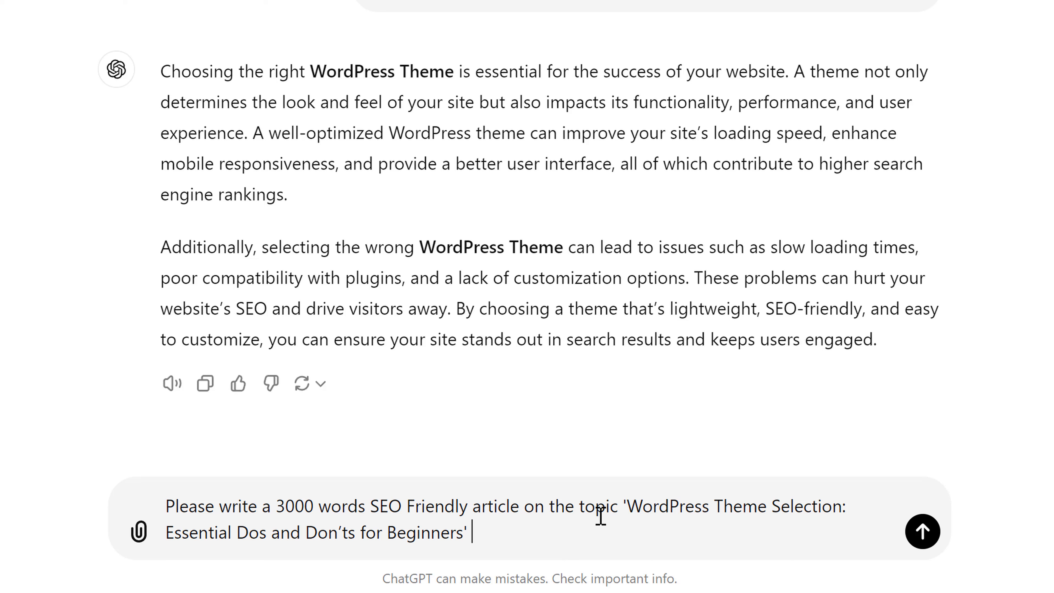
pyautogui.write('and')
pyautogui.hotkey('ctrl', 'v')
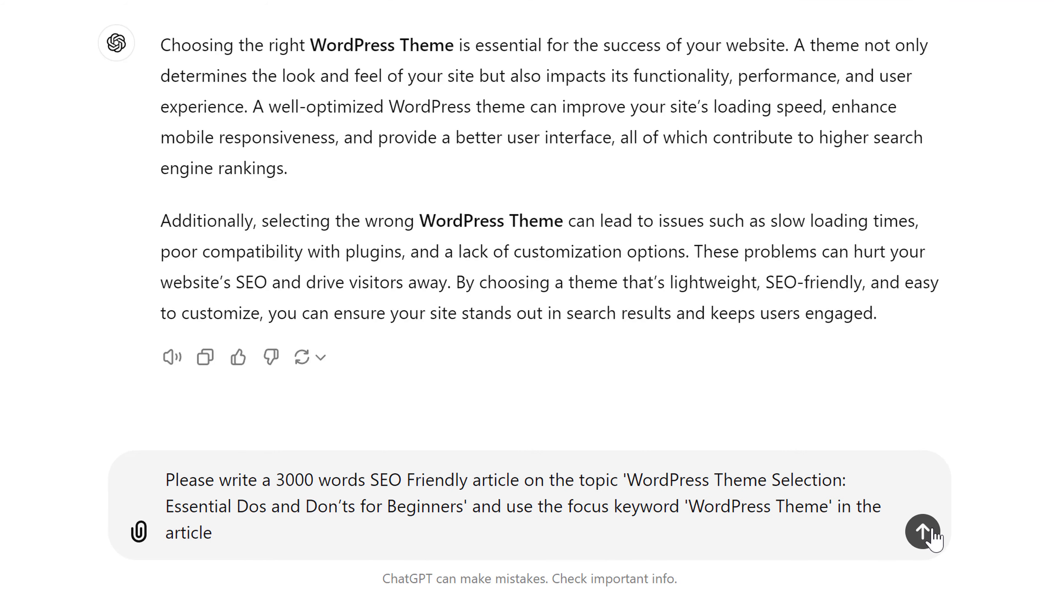
pyautogui.click(926, 532)
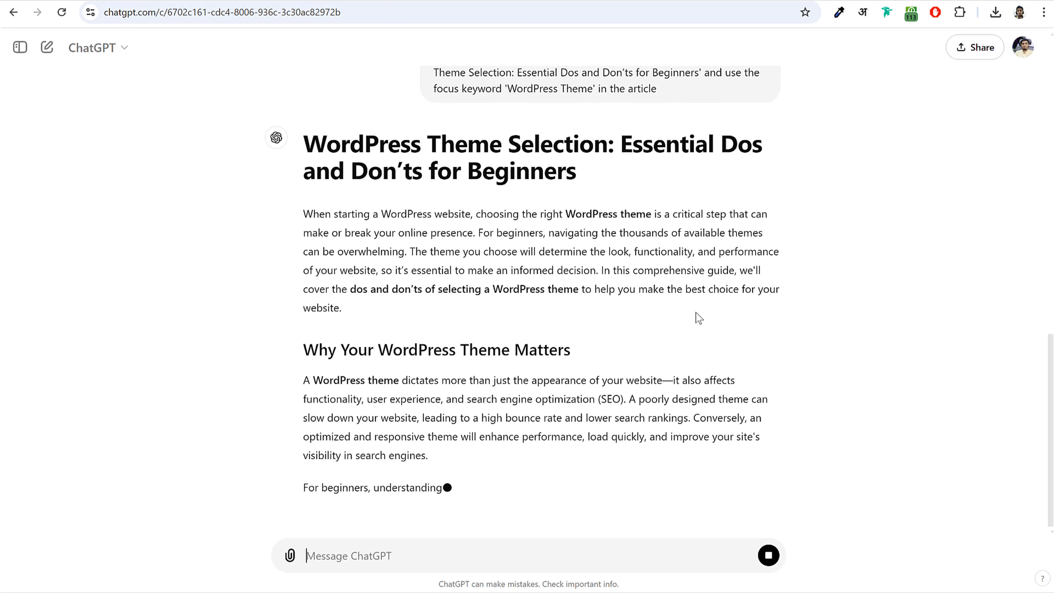
# - Read the streaming article from its intro through the responsive design section
pyautogui.moveTo(303, 214); pyautogui.dragTo(376, 313)
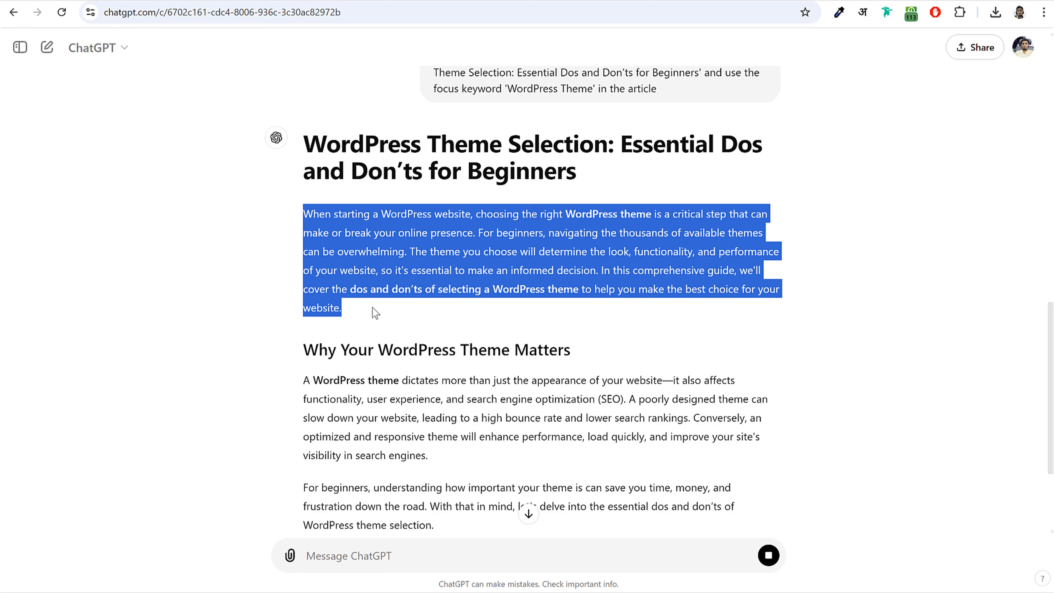
pyautogui.click(372, 307)
pyautogui.scroll(-5, 374, 309)
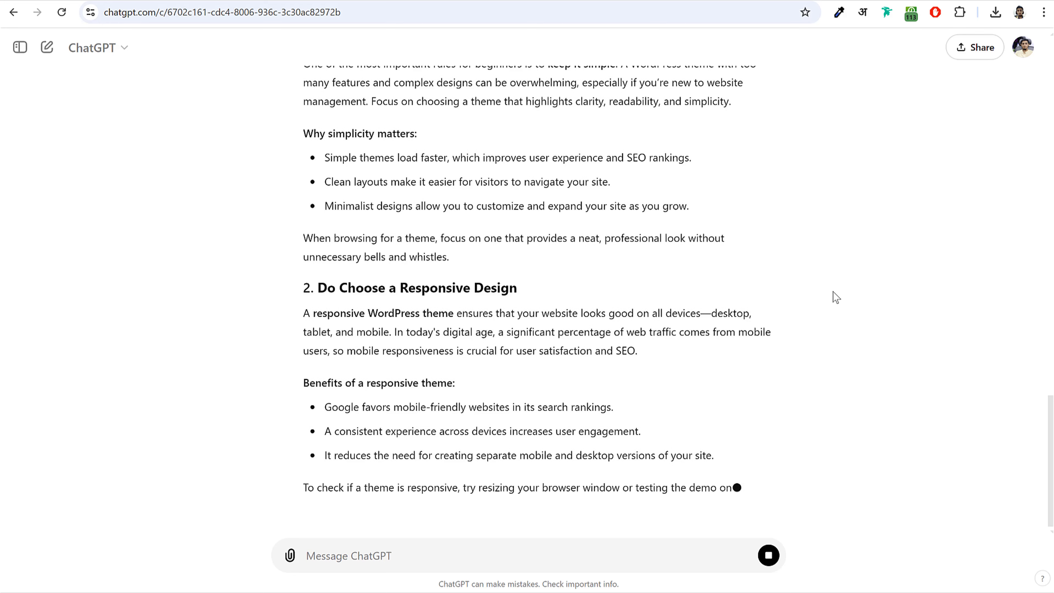
pyautogui.moveTo(325, 131); pyautogui.dragTo(506, 429)
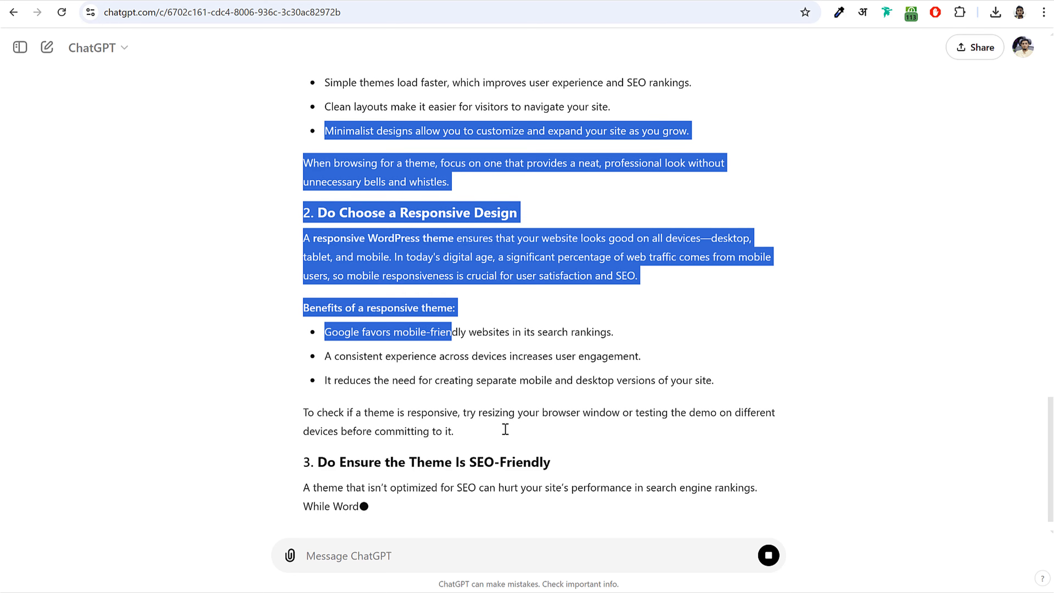
pyautogui.click(503, 428)
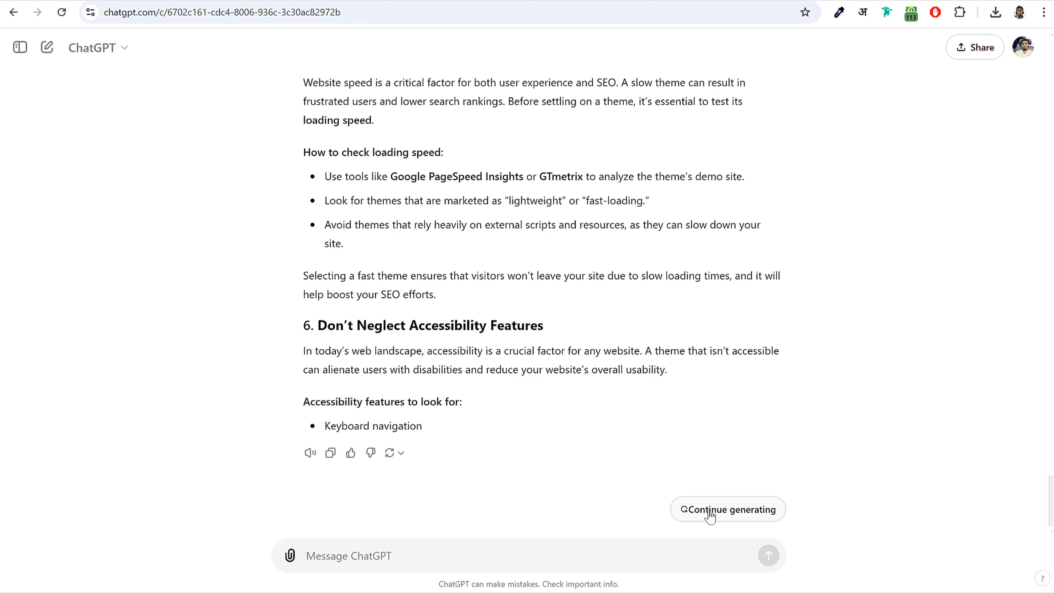
# - Resume generation and review the finished article through its Conclusion
pyautogui.click(729, 512)
pyautogui.scroll(-15, 709, 503)
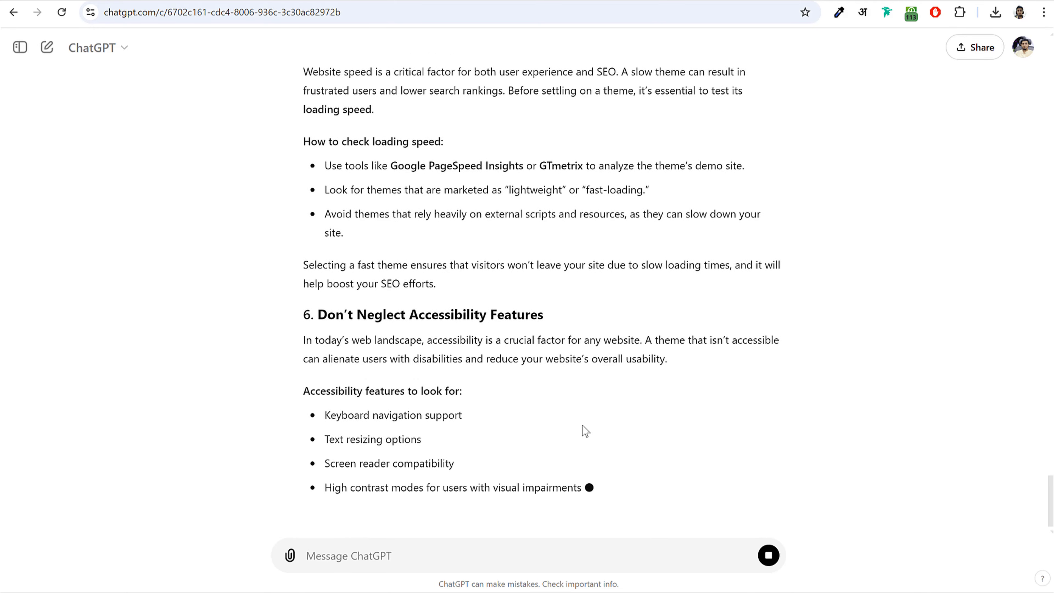
pyautogui.scroll(10, 539, 377)
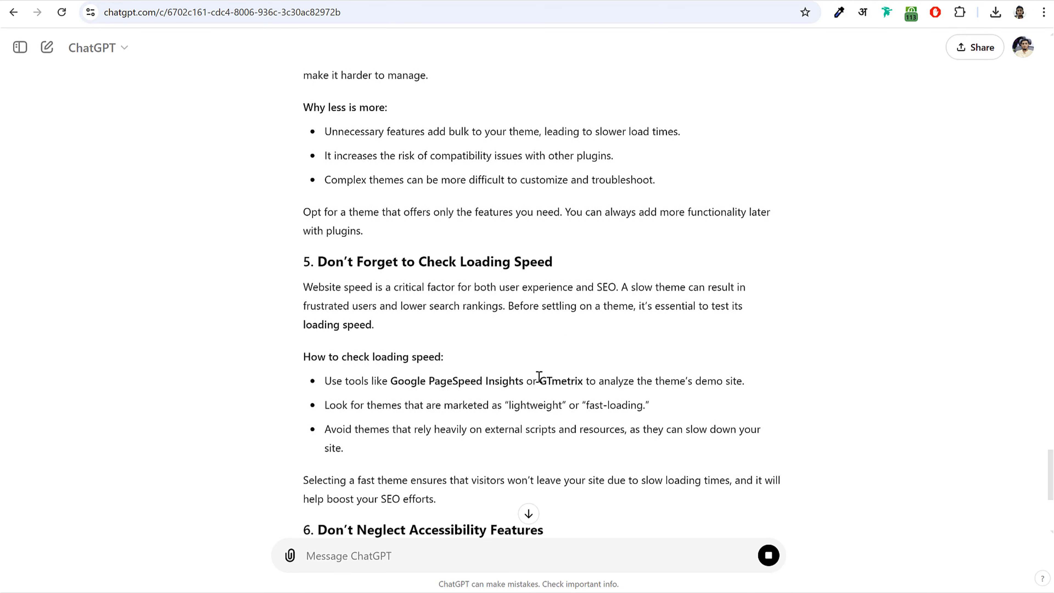
pyautogui.scroll(-10, 537, 377)
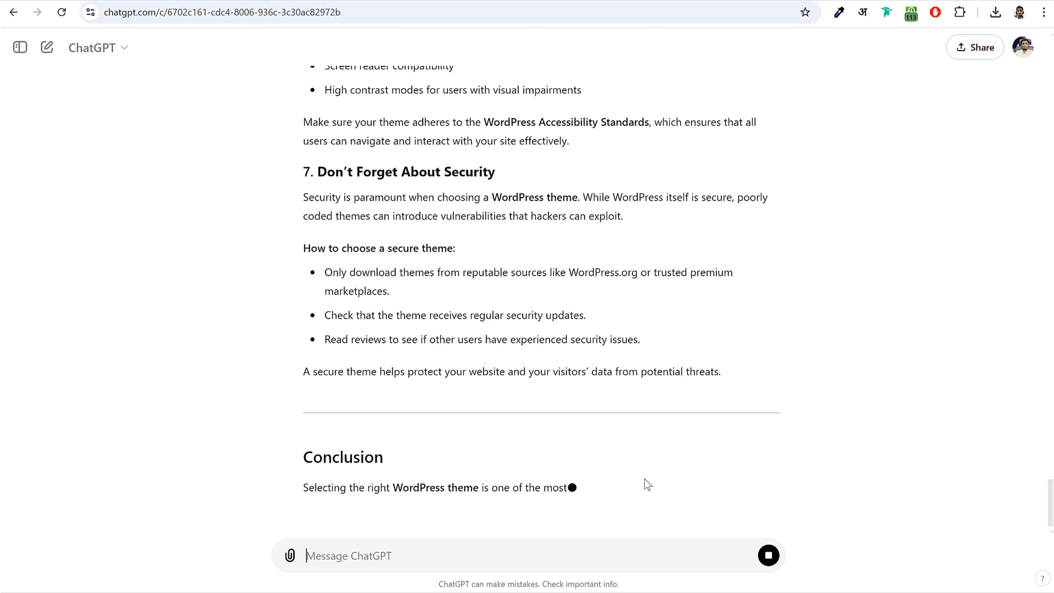
pyautogui.scroll(10, 579, 416)
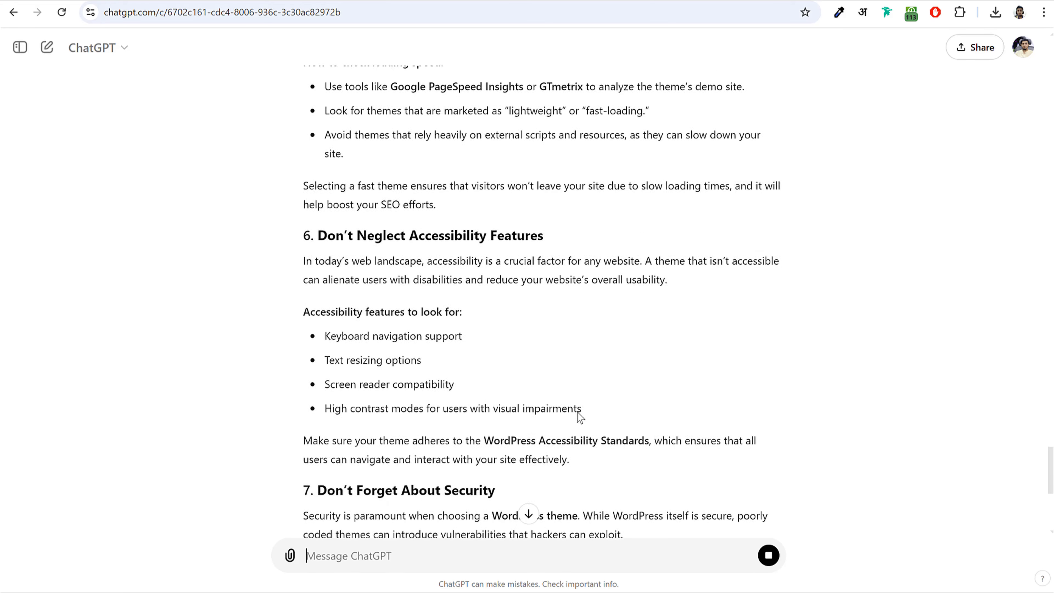
pyautogui.scroll(10, 579, 416)
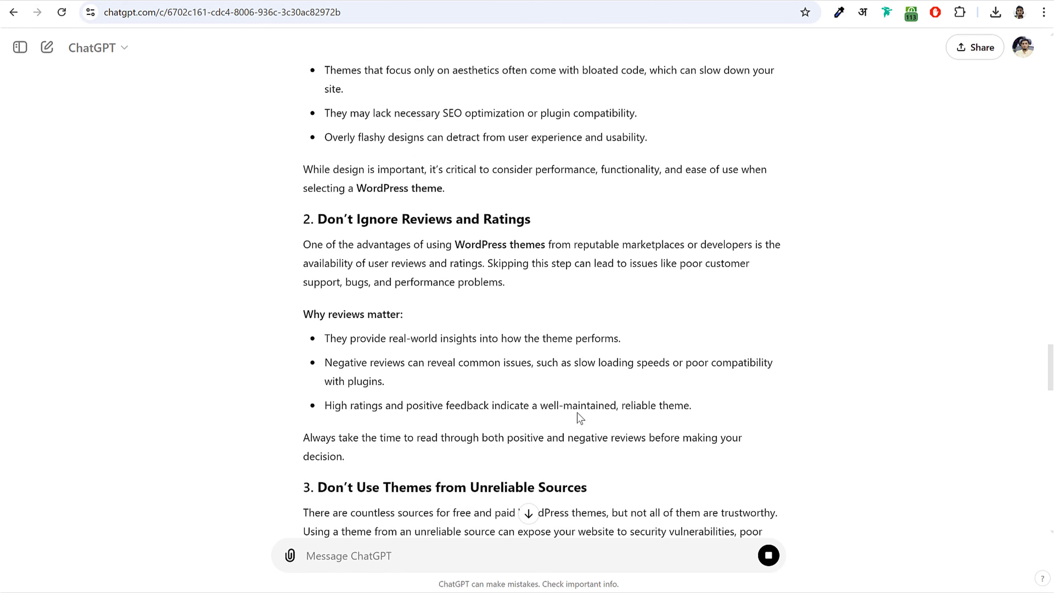
pyautogui.scroll(-20, 580, 418)
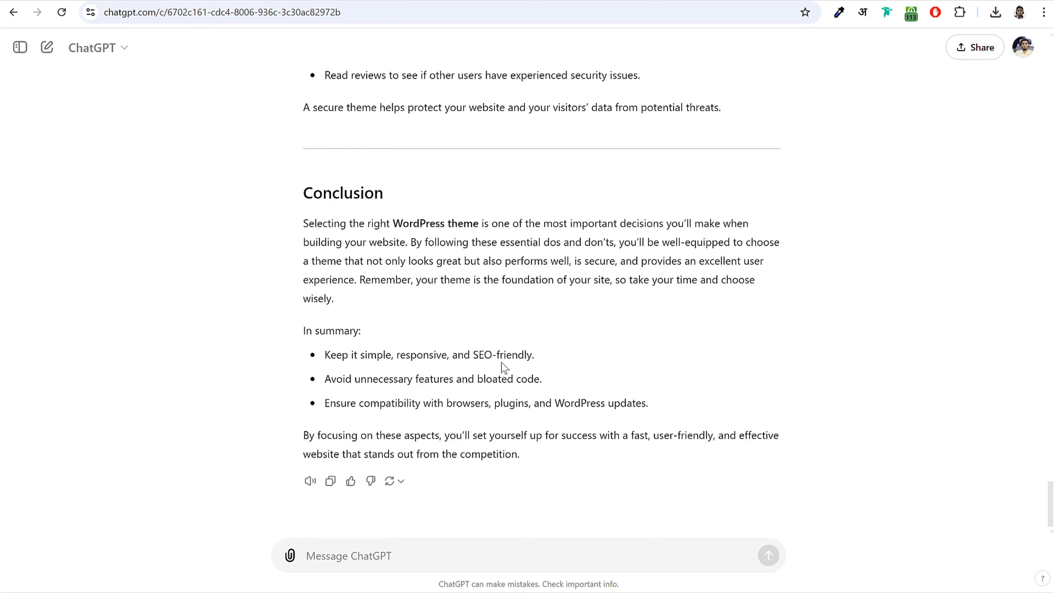
pyautogui.scroll(8, 487, 335)
pyautogui.scroll(15, 487, 335)
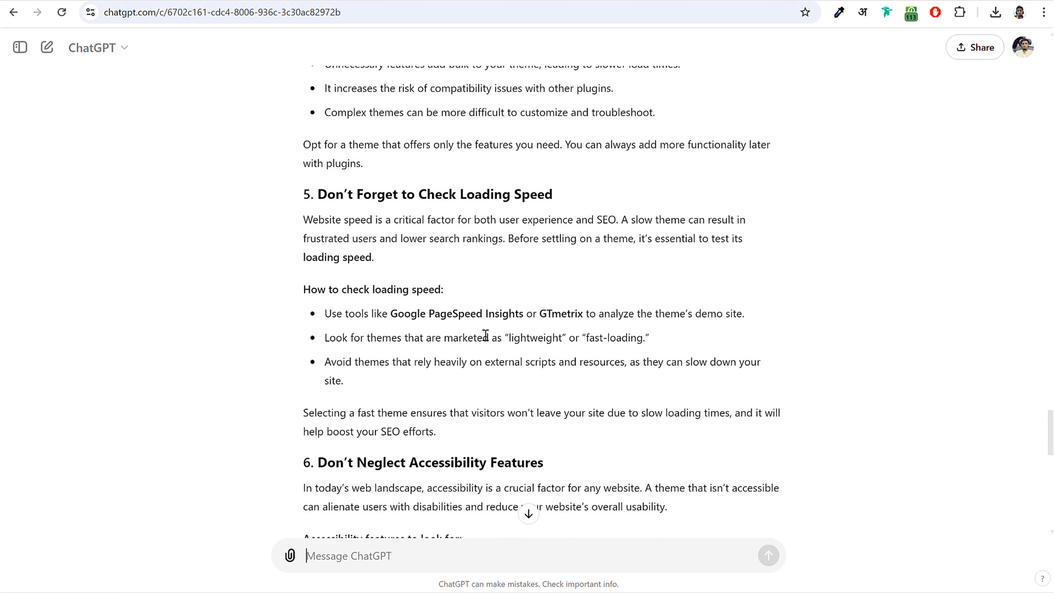
pyautogui.scroll(5, 485, 334)
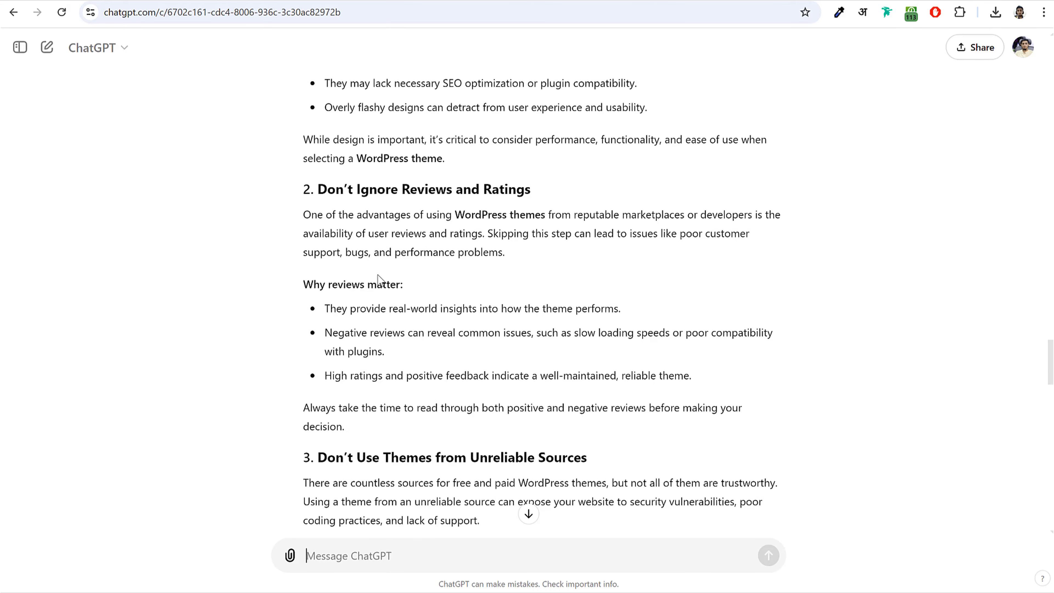
pyautogui.moveTo(330, 308); pyautogui.dragTo(517, 353)
pyautogui.click(489, 363)
# - Scroll back to the article's top and return to the WordPress draft editor
pyautogui.scroll(15, 490, 366)
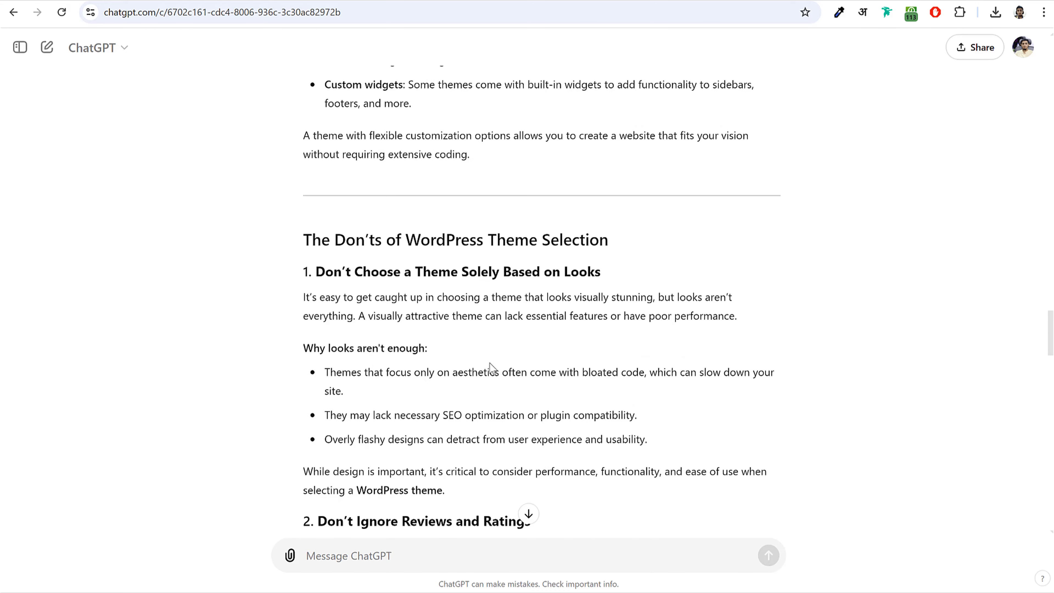
pyautogui.scroll(15, 489, 369)
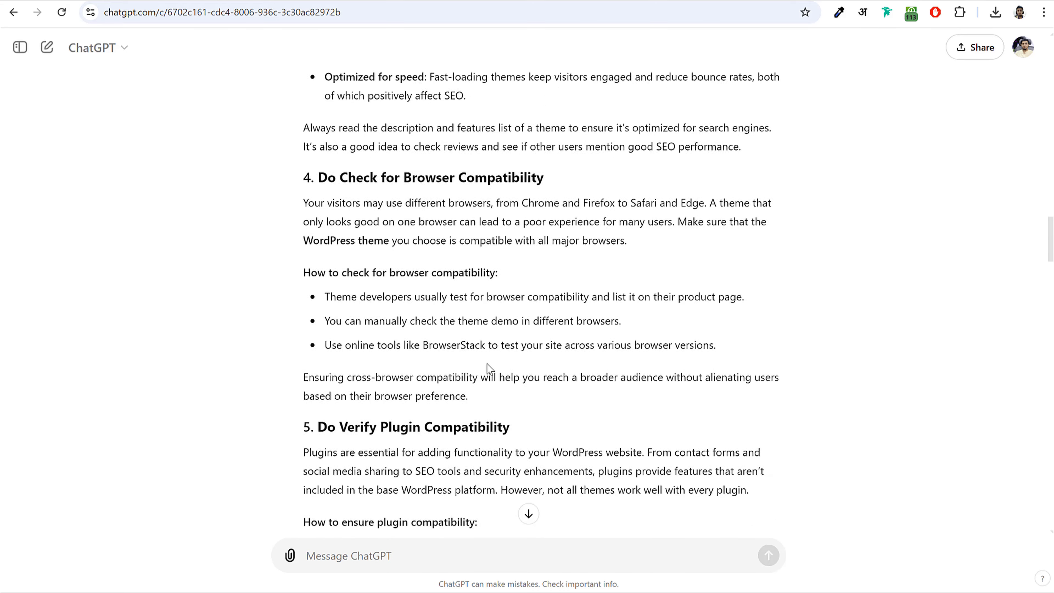
pyautogui.scroll(6, 486, 361)
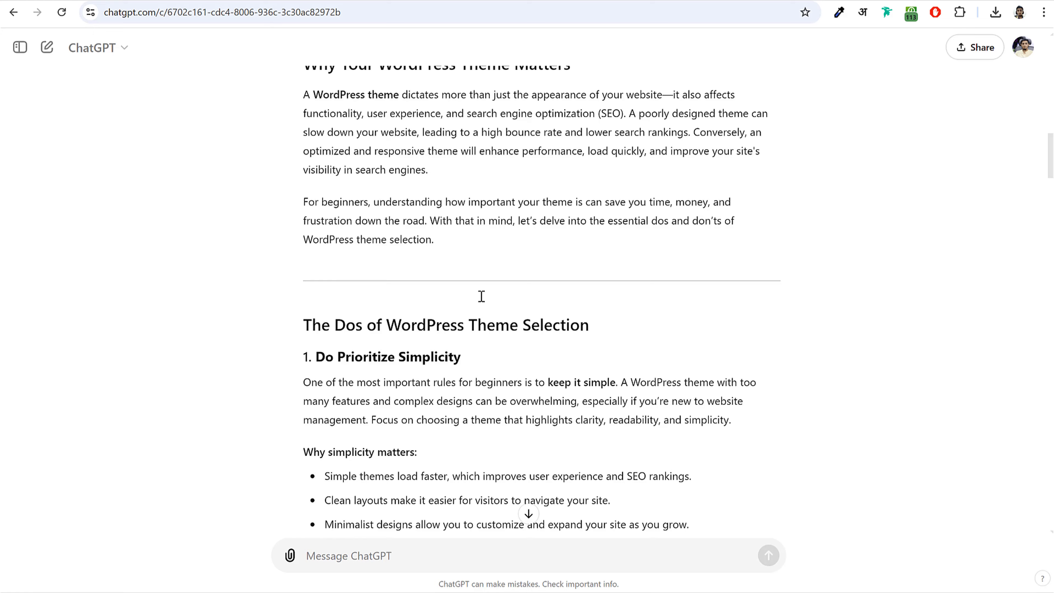
pyautogui.click(244, 1)
pyautogui.scroll(-15, 502, 345)
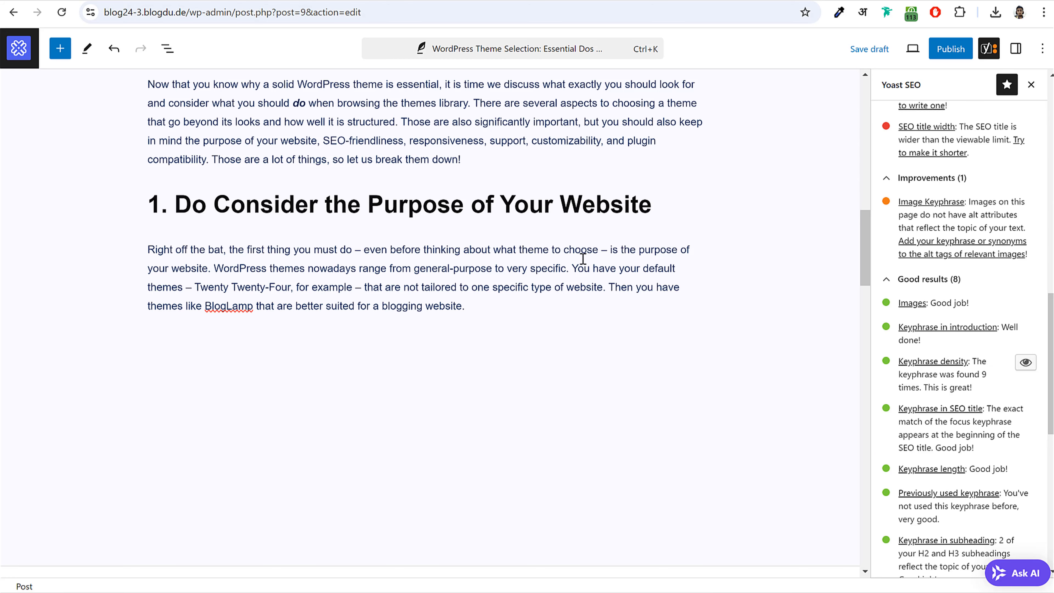
# - Search Google for 'Twenty Twenty-Four' and copy its wordpress.org theme page address
pyautogui.click(275, 297)
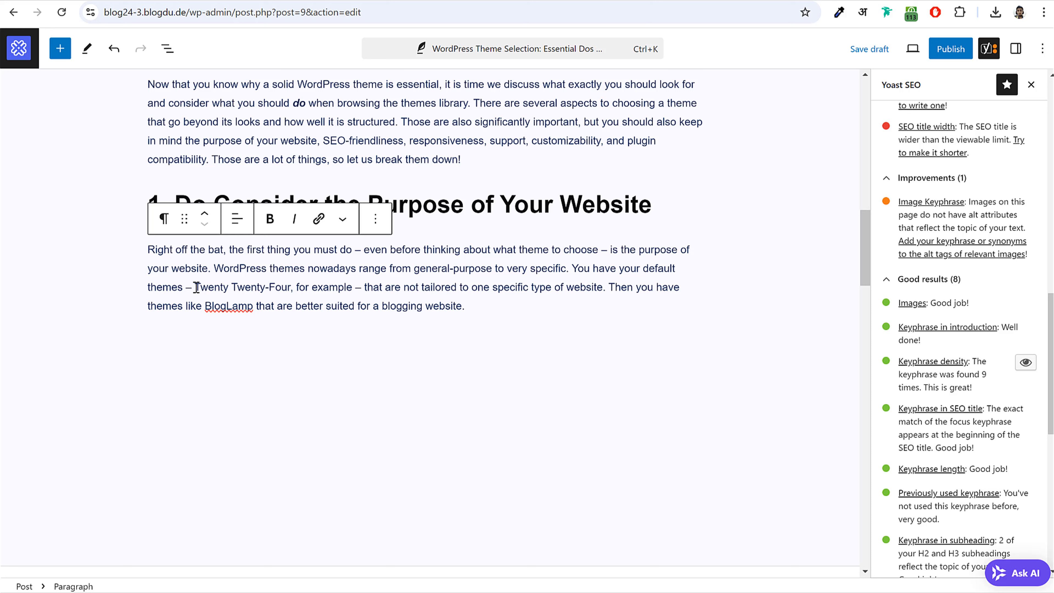
pyautogui.moveTo(191, 287); pyautogui.dragTo(292, 287)
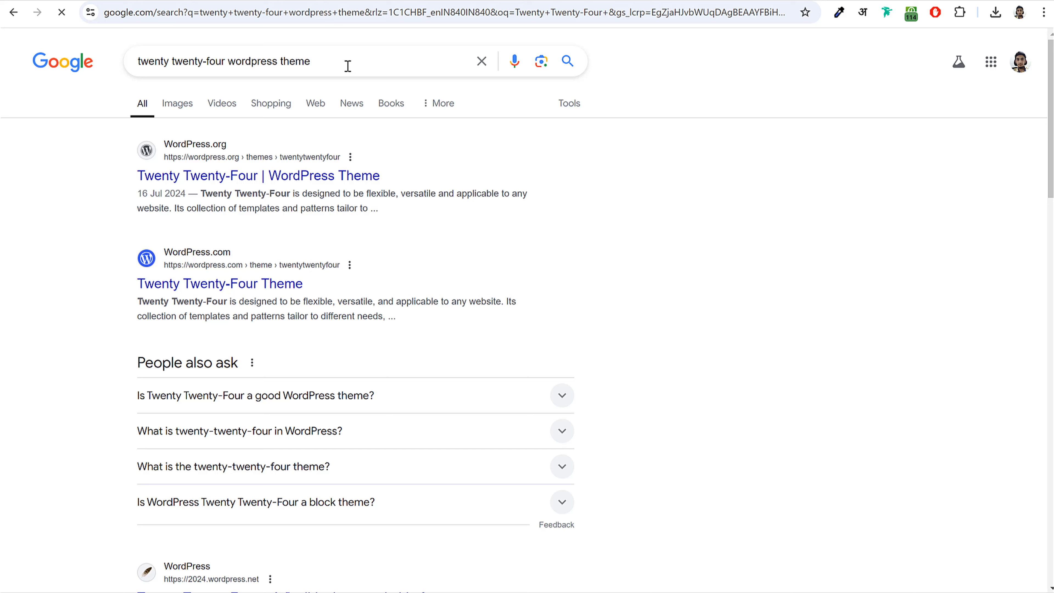
pyautogui.moveTo(348, 66); pyautogui.dragTo(141, 73)
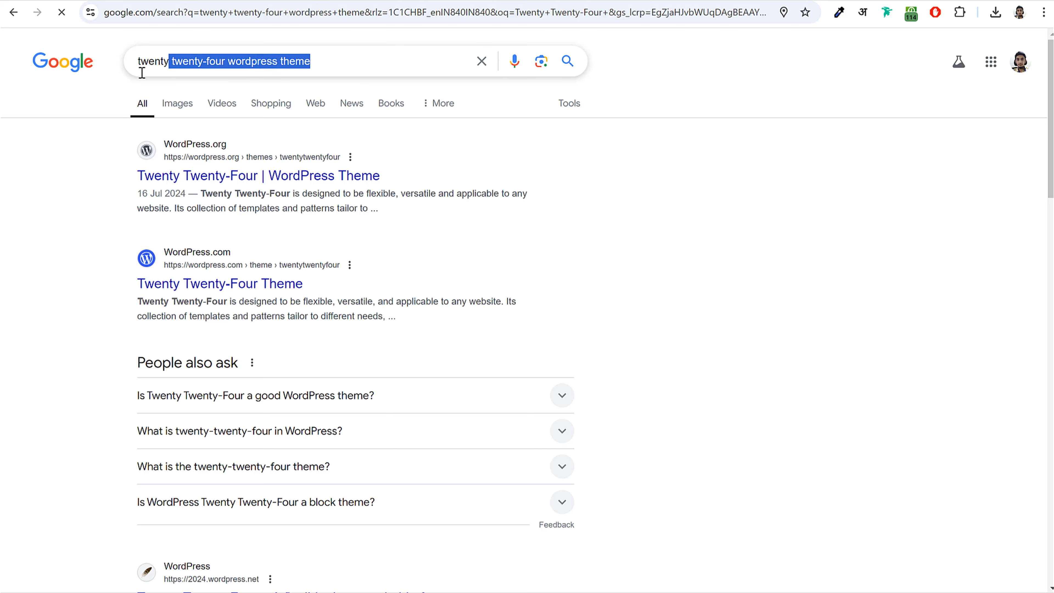
pyautogui.click(263, 179)
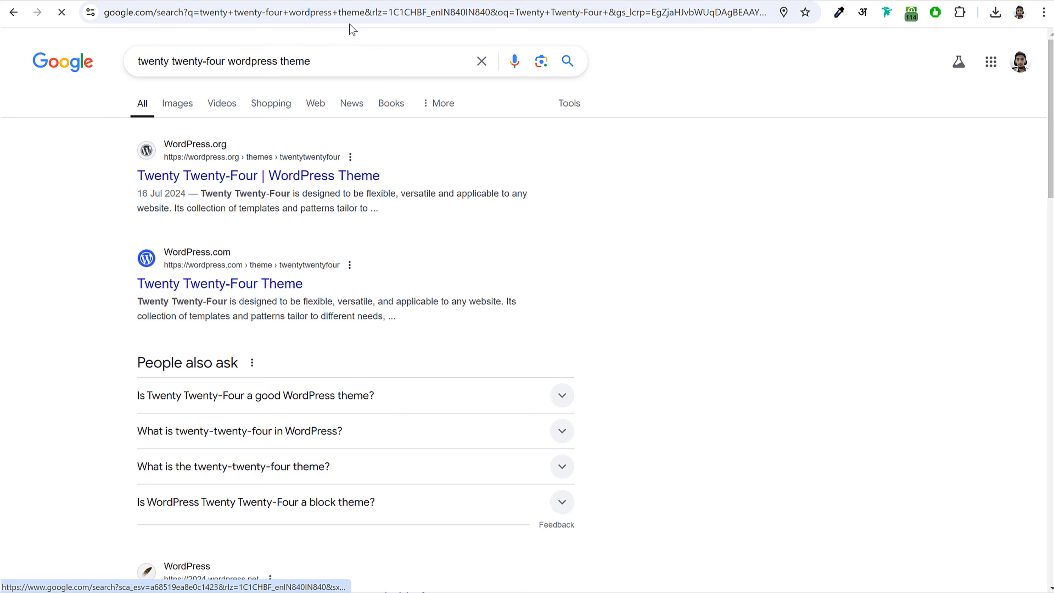
pyautogui.click(320, 6)
pyautogui.hotkey('ctrl', 'c')
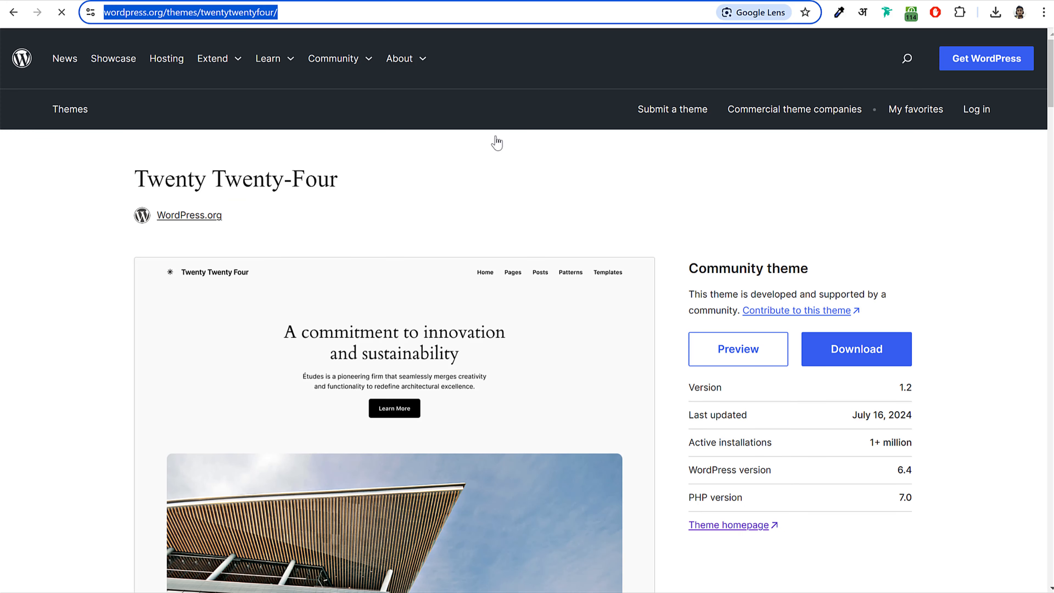
# - Link 'Twenty Twenty-Four' in the website-purpose paragraph to its wordpress.org theme page
pyautogui.hotkey('ctrl', 'shift', 'Tab')
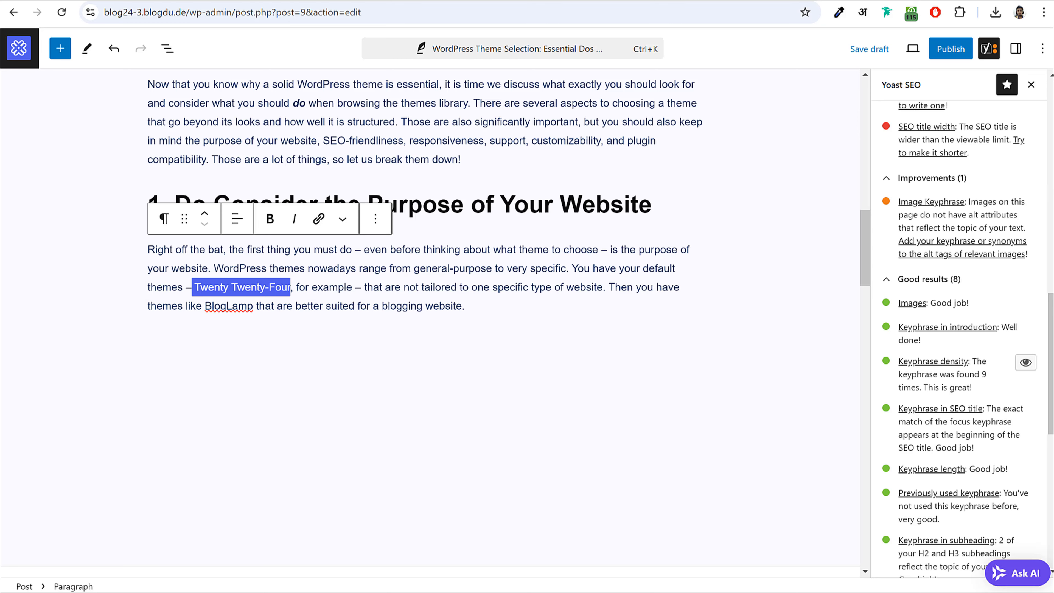
pyautogui.moveTo(195, 287); pyautogui.dragTo(292, 287)
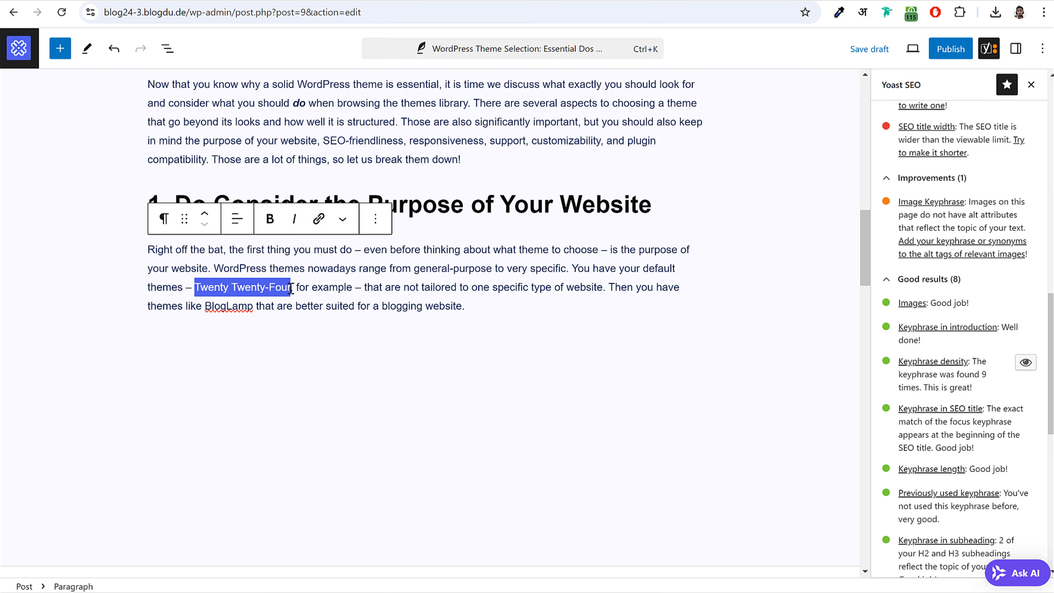
pyautogui.click(317, 221)
pyautogui.hotkey('ctrl', 'v')
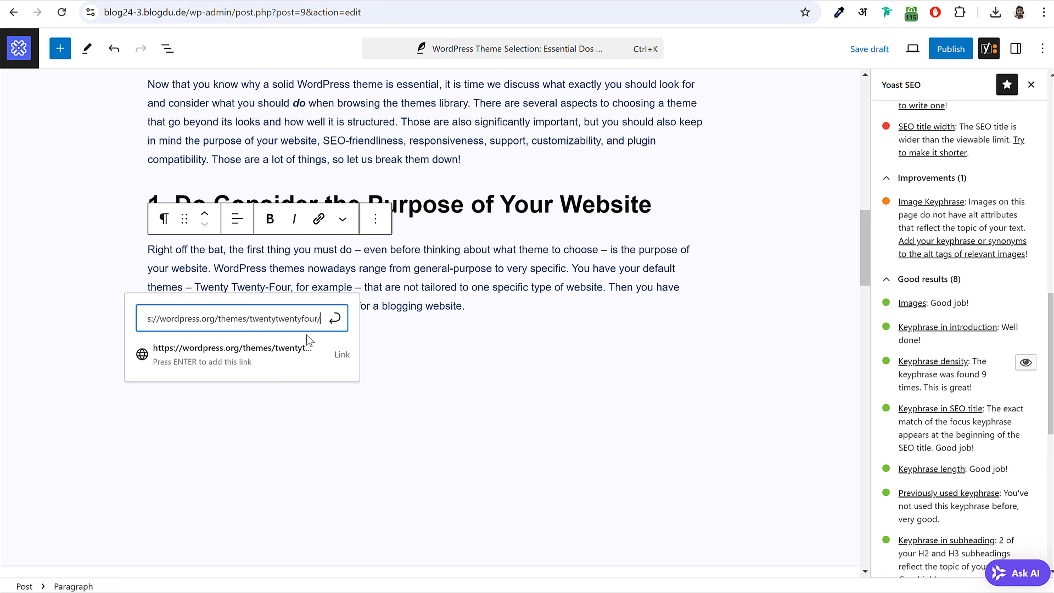
pyautogui.click(335, 320)
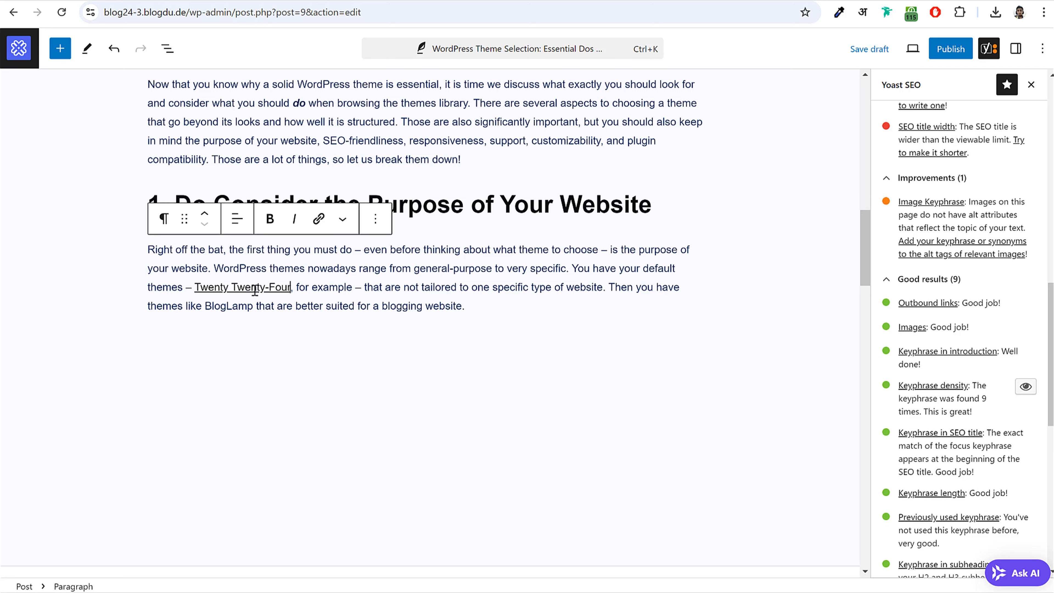
pyautogui.scroll(-4, 953, 337)
pyautogui.scroll(1, 951, 183)
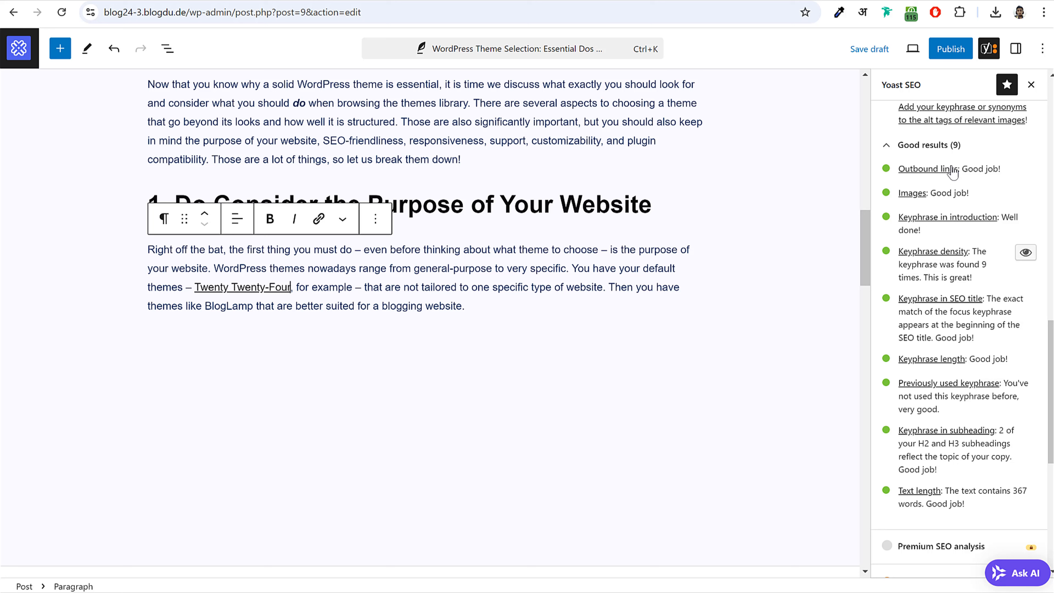
pyautogui.moveTo(1005, 170); pyautogui.dragTo(898, 170)
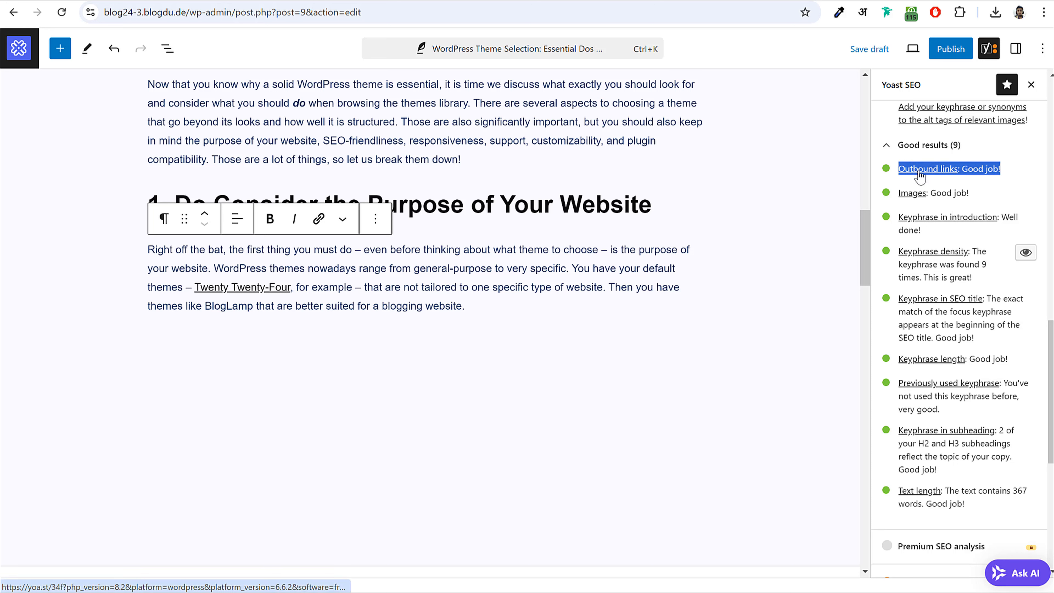
pyautogui.click(985, 173)
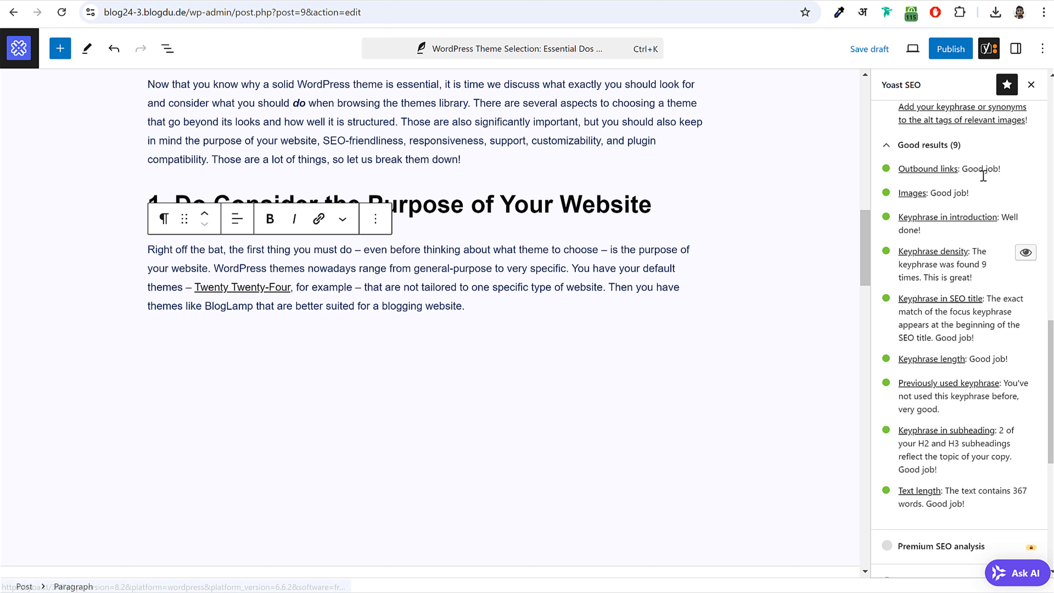
pyautogui.moveTo(973, 193); pyautogui.dragTo(909, 194)
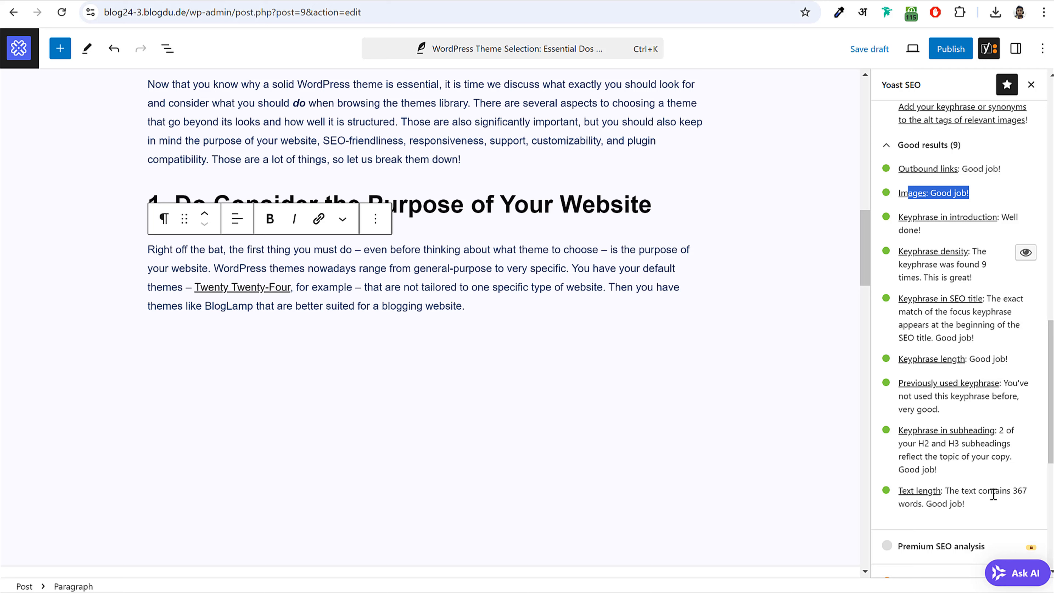
pyautogui.moveTo(1014, 490); pyautogui.dragTo(1010, 510)
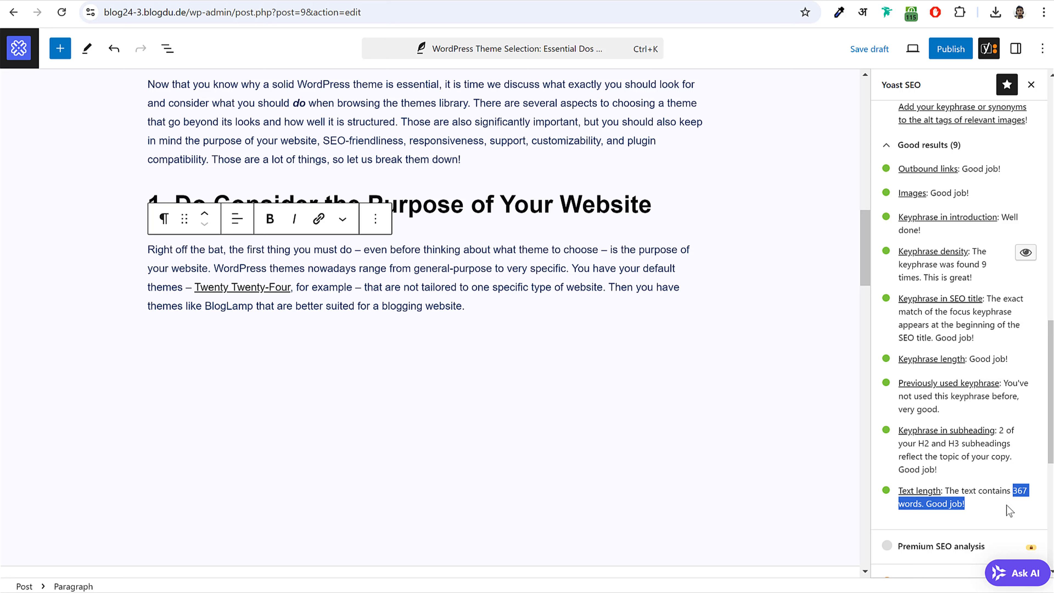
pyautogui.click(1007, 506)
pyautogui.scroll(1, 555, 372)
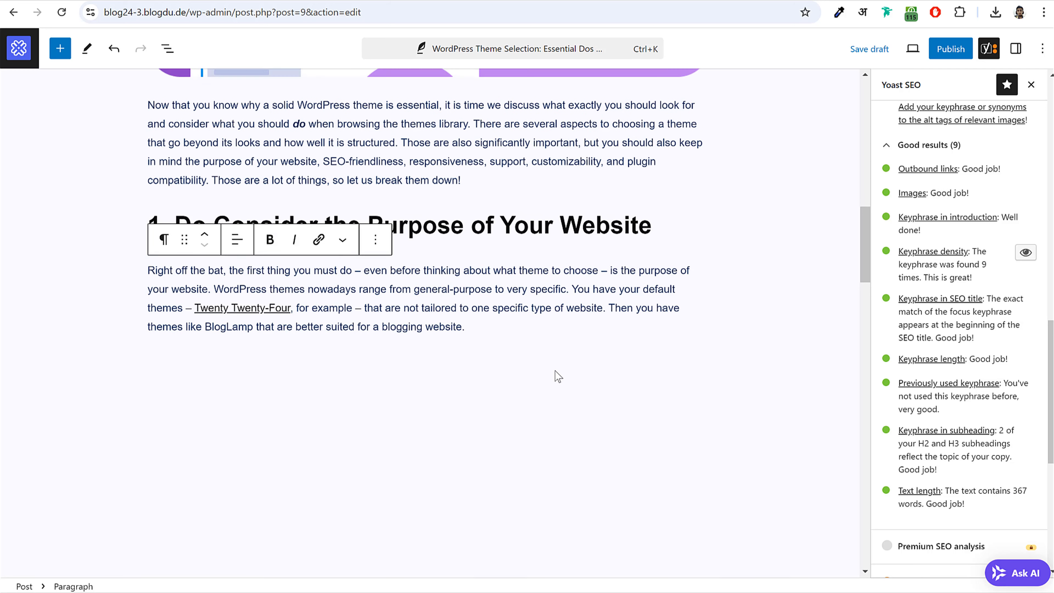
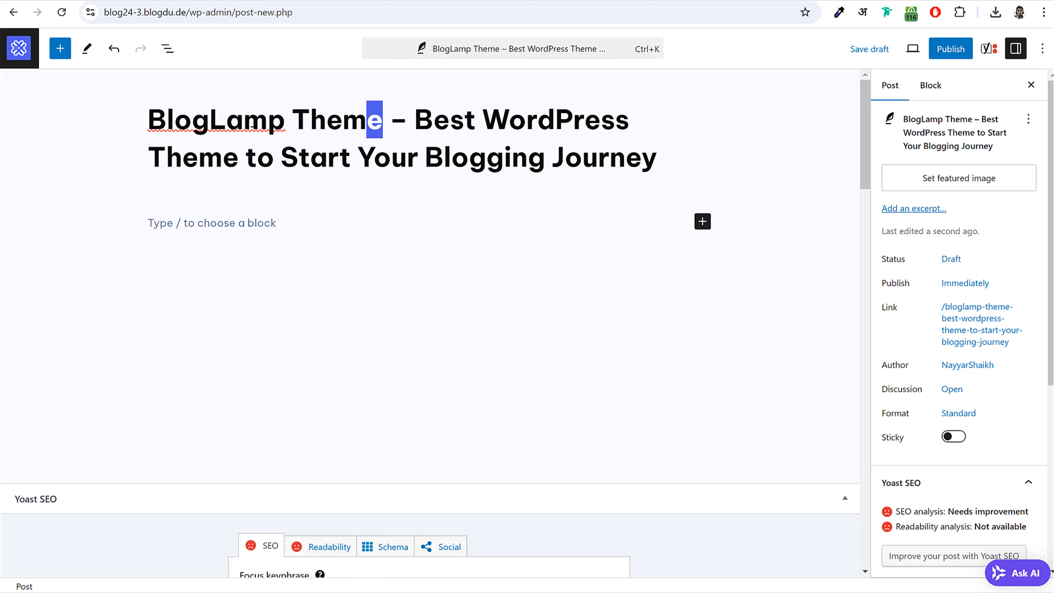
# - Paste 'BlogLamp Theme' into Yoast's Focus keyphrase field
pyautogui.scroll(-5, 353, 287)
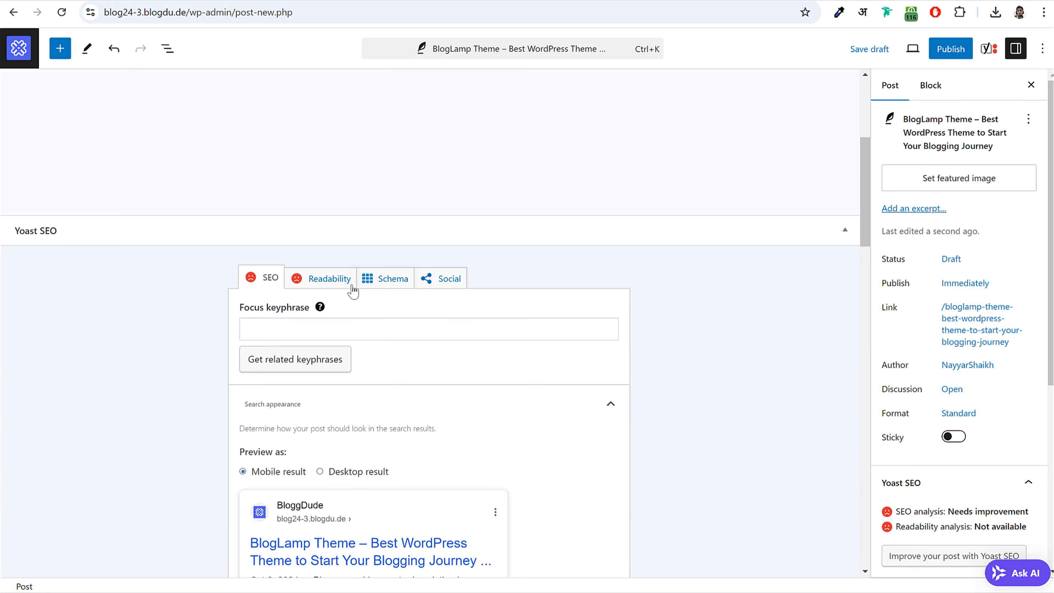
pyautogui.click(315, 330)
pyautogui.write('BlogLamp Theme')
pyautogui.click(445, 366)
# - Copy the intro paragraphs and the rest of the article from the live site into the post
pyautogui.scroll(5, 479, 360)
pyautogui.scroll(1, 479, 359)
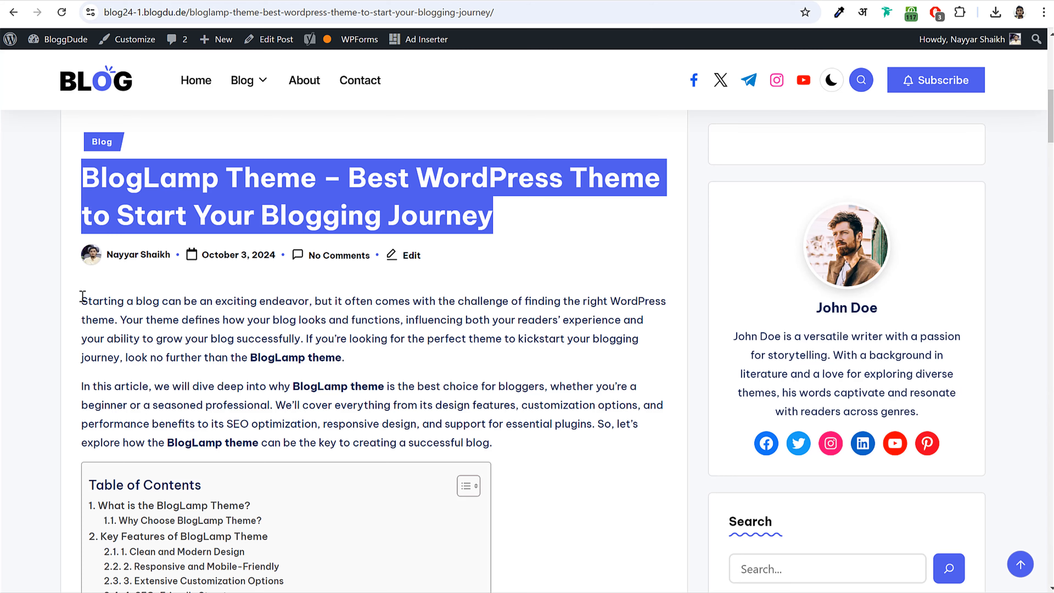
pyautogui.moveTo(83, 296); pyautogui.dragTo(525, 442)
pyautogui.hotkey('ctrl', 'c')
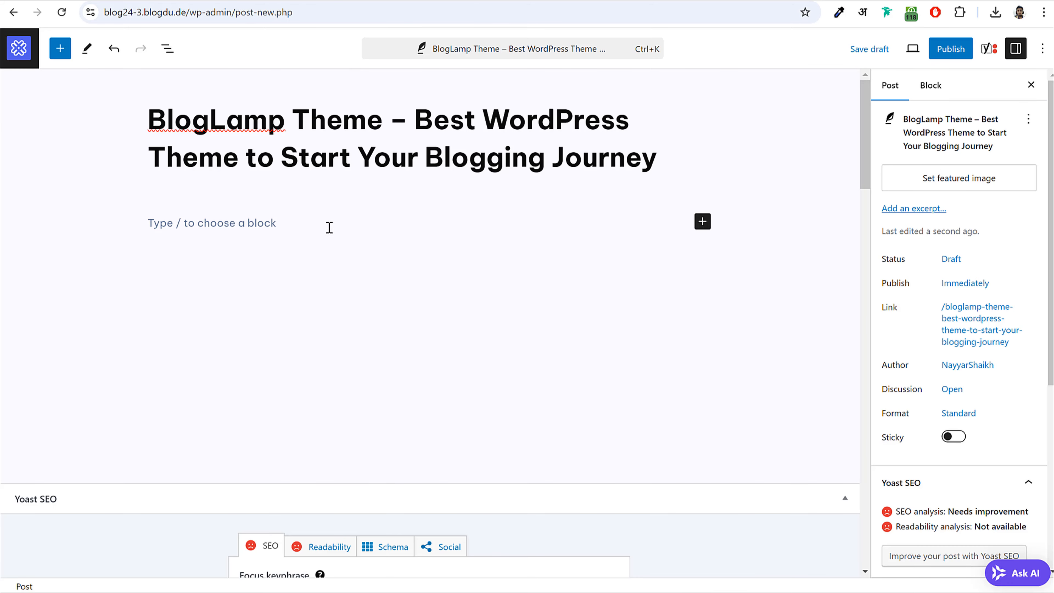
pyautogui.click(275, 223)
pyautogui.hotkey('ctrl', 'v')
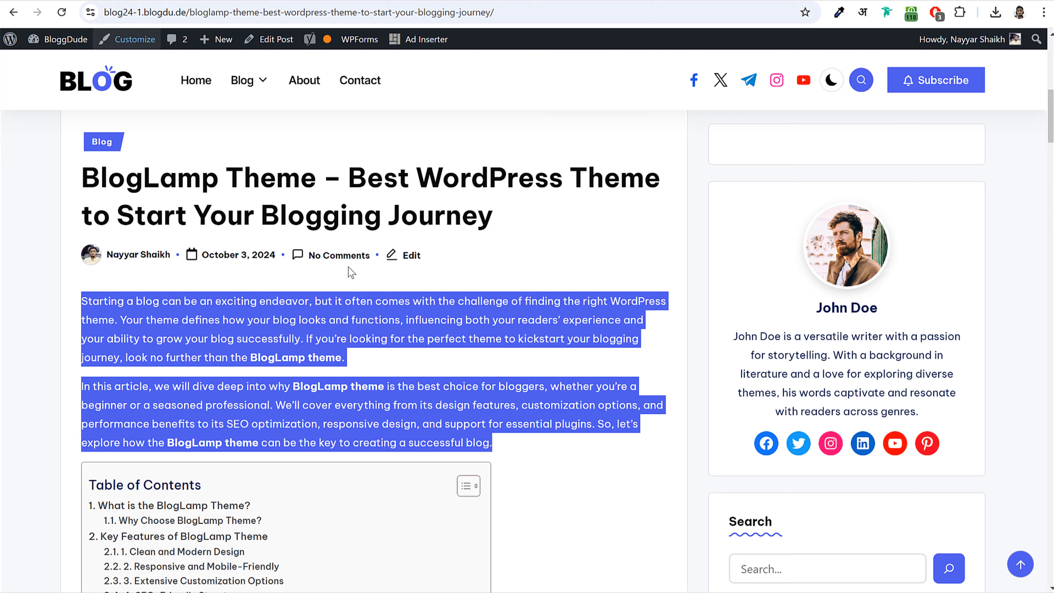
pyautogui.scroll(-10, 352, 272)
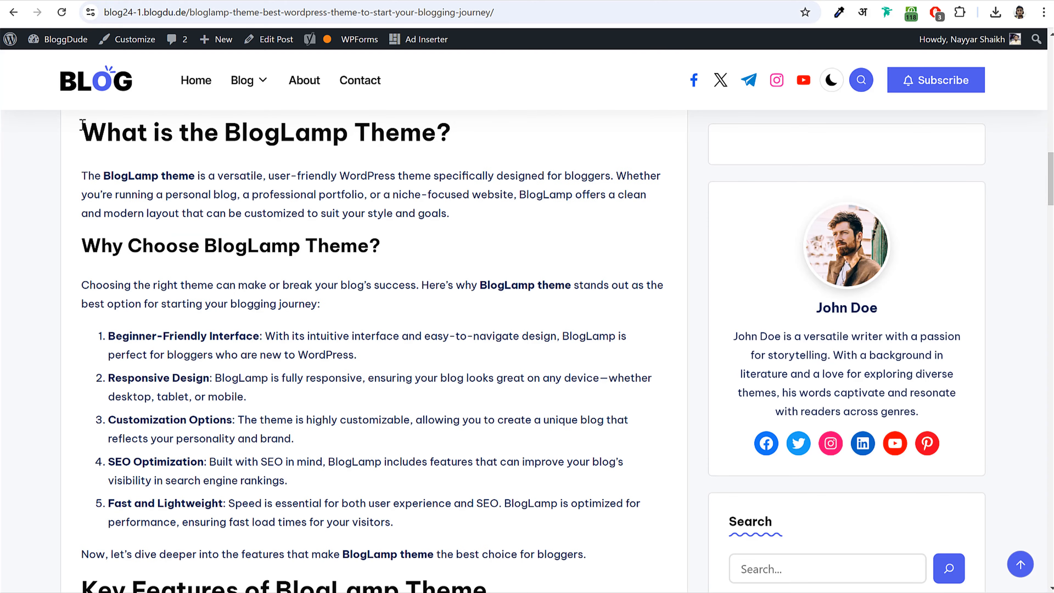
pyautogui.moveTo(83, 124); pyautogui.dragTo(390, 199)
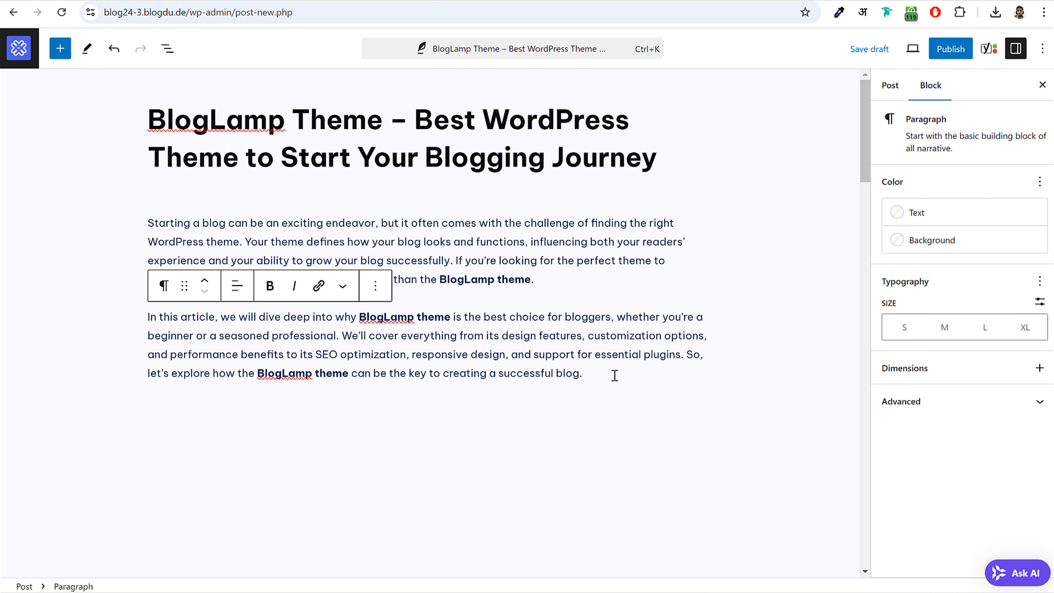
pyautogui.press('Return')
pyautogui.hotkey('ctrl', 'v')
pyautogui.scroll(20, 600, 372)
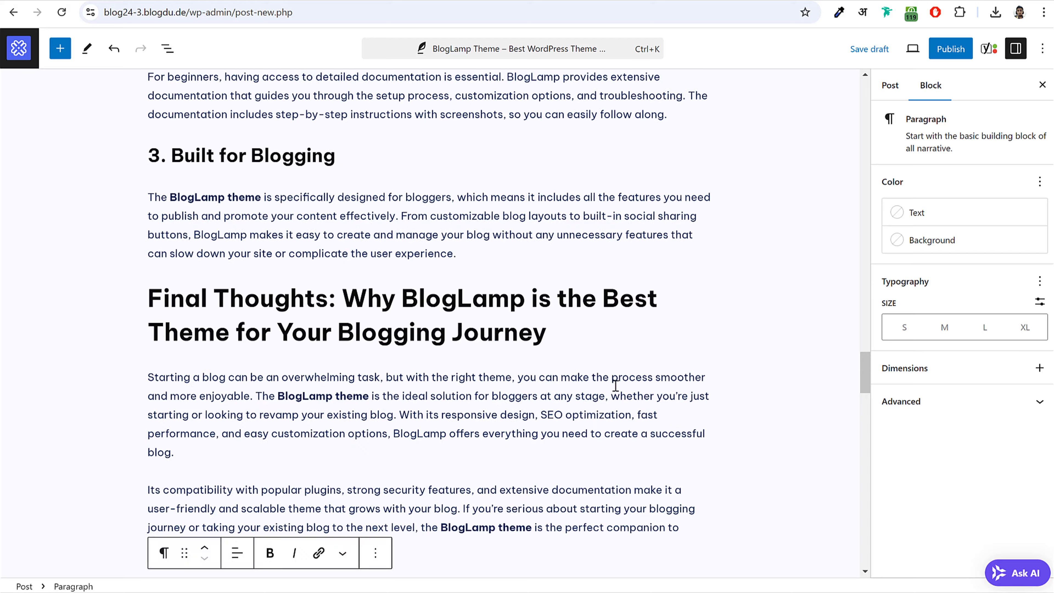
pyautogui.scroll(1, 810, 323)
# - Publish the post, open it in a new tab and copy its live address
pyautogui.click(950, 48)
pyautogui.click(930, 48)
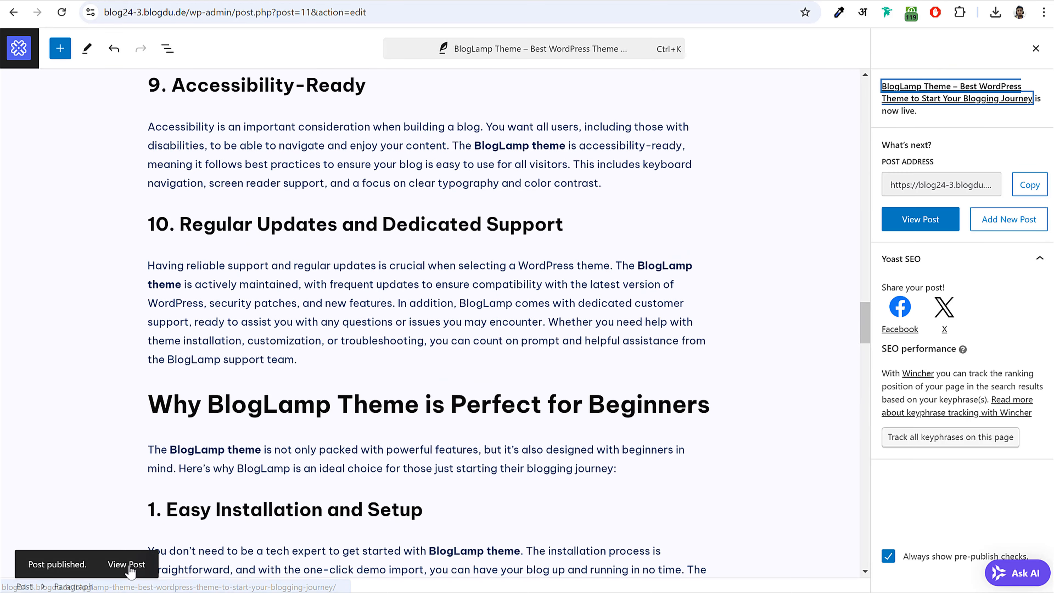
pyautogui.rightClick(129, 564)
pyautogui.click(199, 384)
pyautogui.hotkey('ctrl', 'Tab')
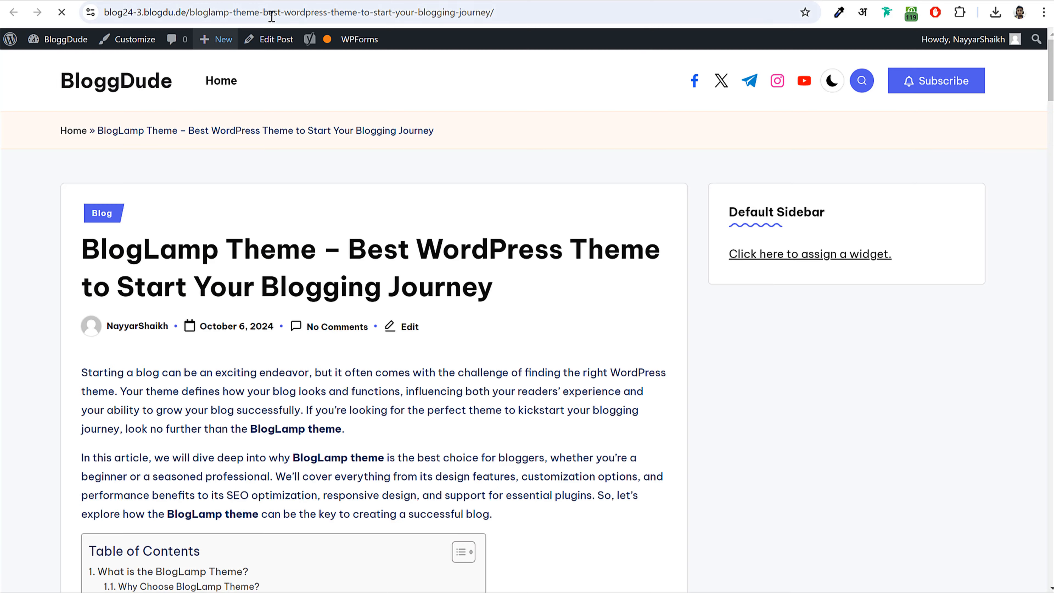
pyautogui.click(455, 14)
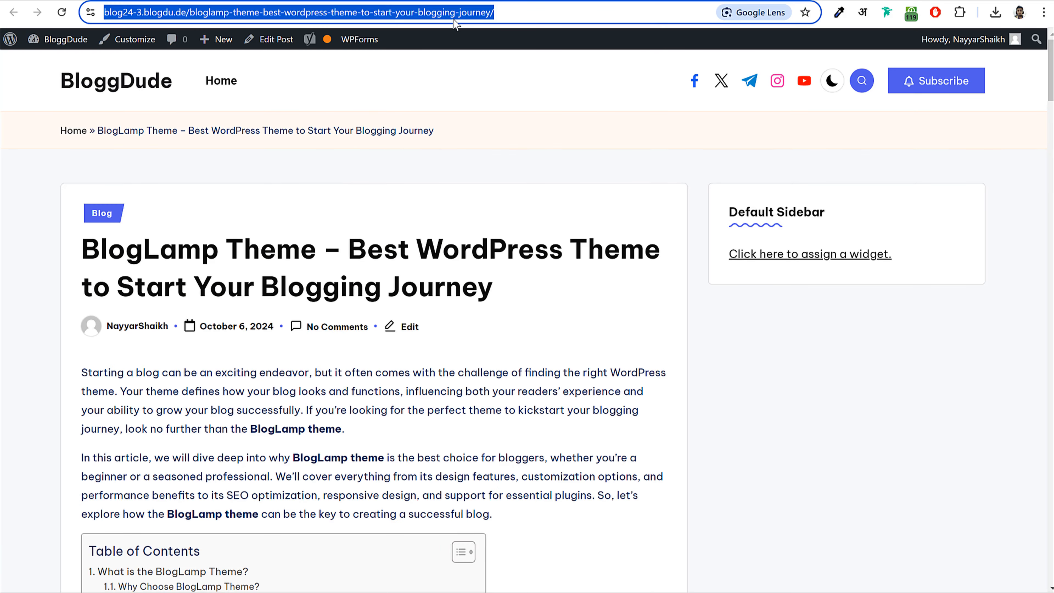
pyautogui.hotkey('ctrl', 'shift', 'Tab')
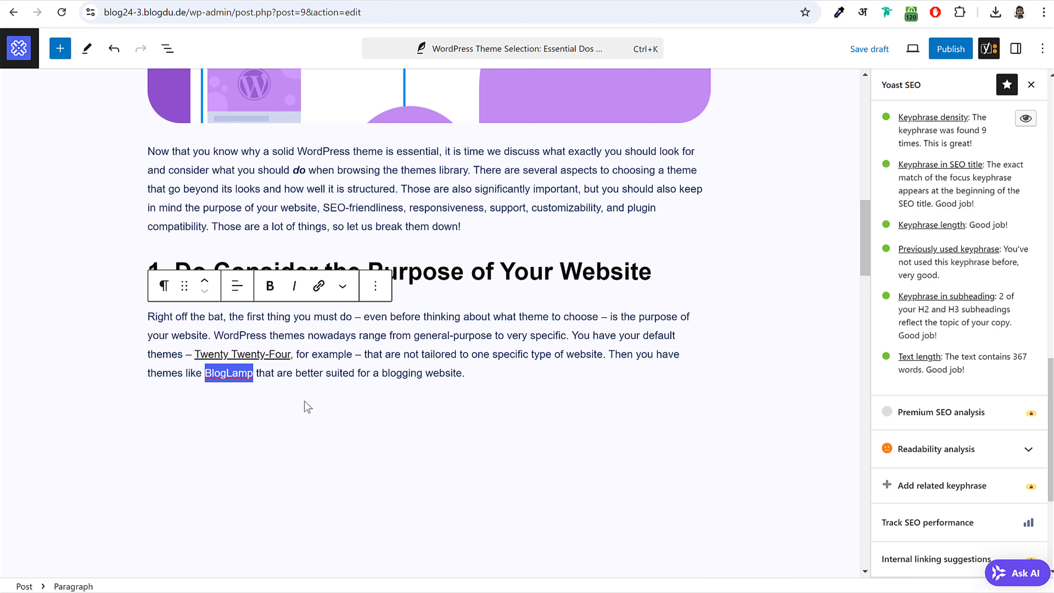
# - Link the word 'BlogLamp' to the copied BlogLamp Theme post address
pyautogui.click(279, 372)
pyautogui.moveTo(206, 374); pyautogui.dragTo(251, 373)
pyautogui.click(318, 285)
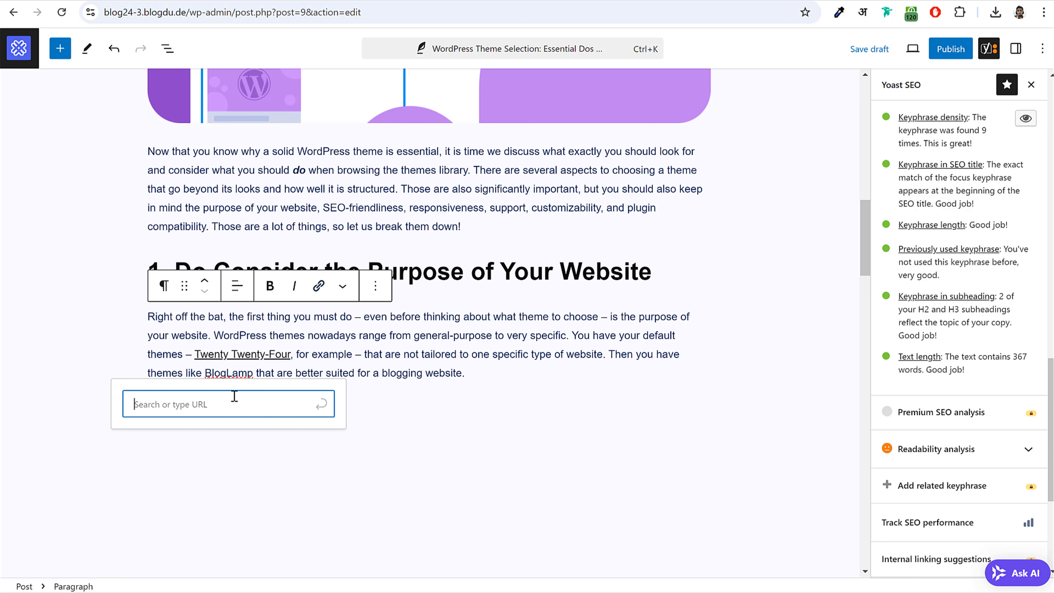
pyautogui.hotkey('ctrl', 'v')
pyautogui.click(321, 403)
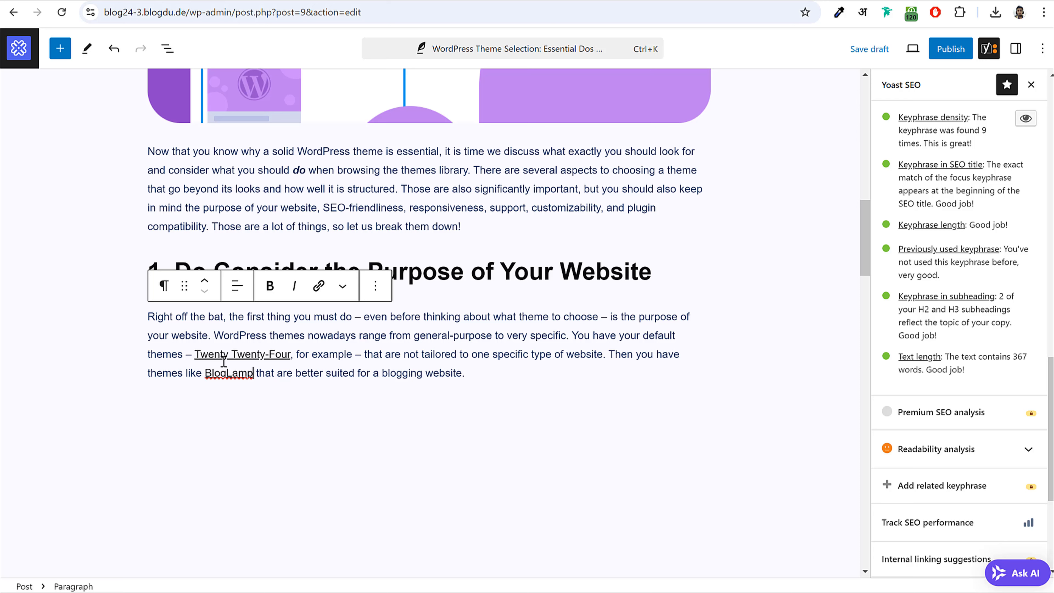
pyautogui.click(226, 379)
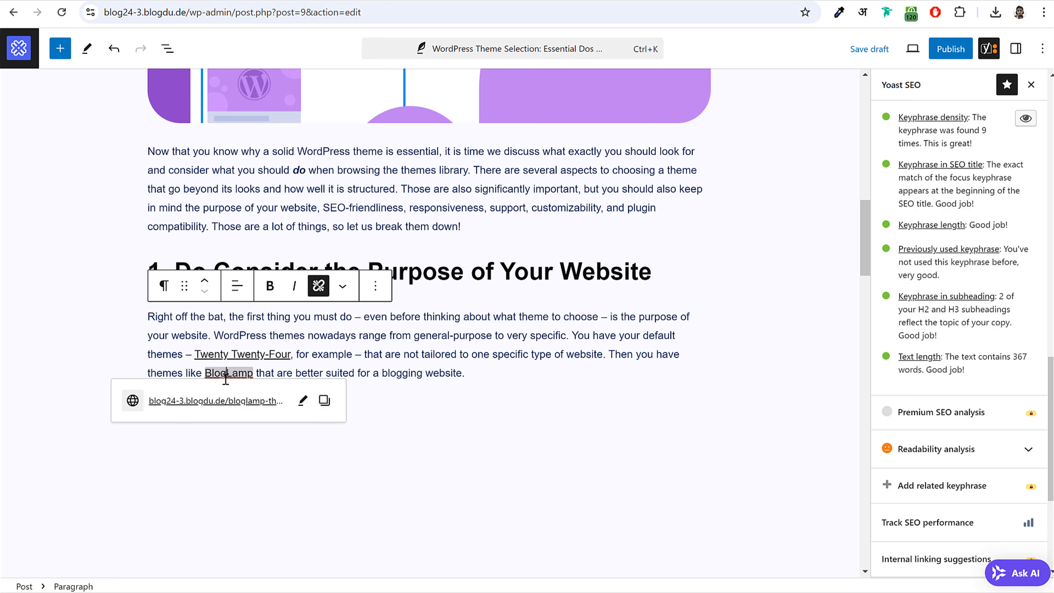
# - Add an empty paragraph below the text and check Yoast's Internal links result
pyautogui.click(443, 409)
pyautogui.scroll(5, 922, 278)
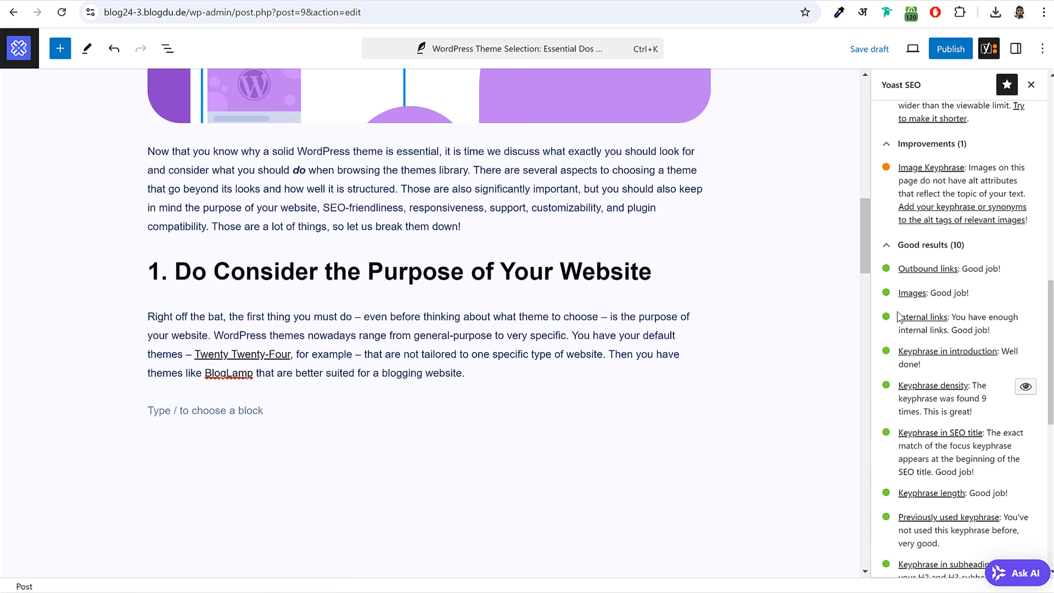
pyautogui.moveTo(898, 317); pyautogui.dragTo(993, 331)
pyautogui.click(990, 331)
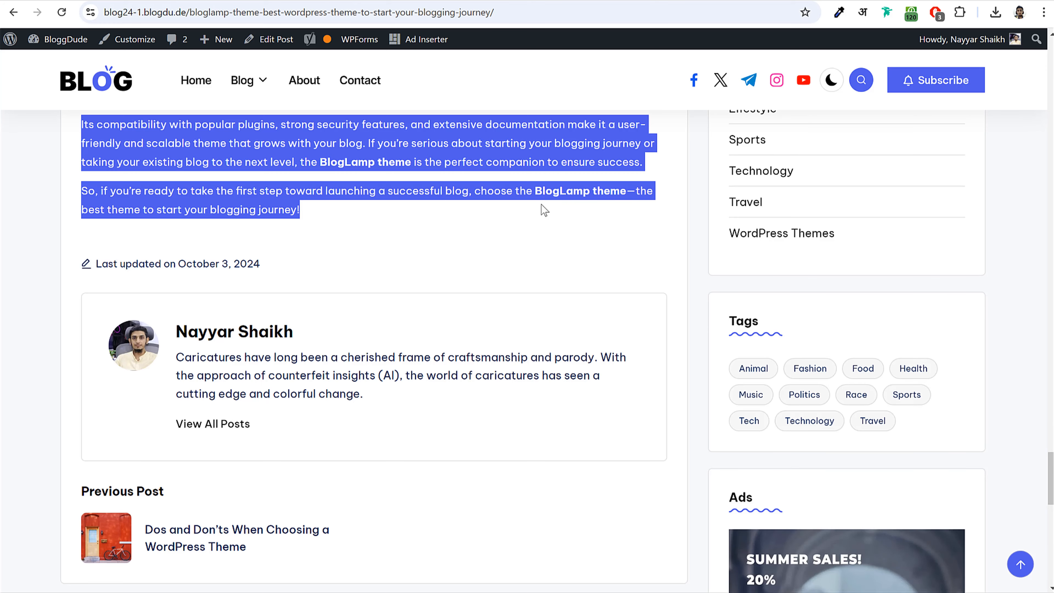
# - Select the BlogLamp example screenshot in Blog 2024, start renaming it, then return to Posts
pyautogui.scroll(15, 535, 220)
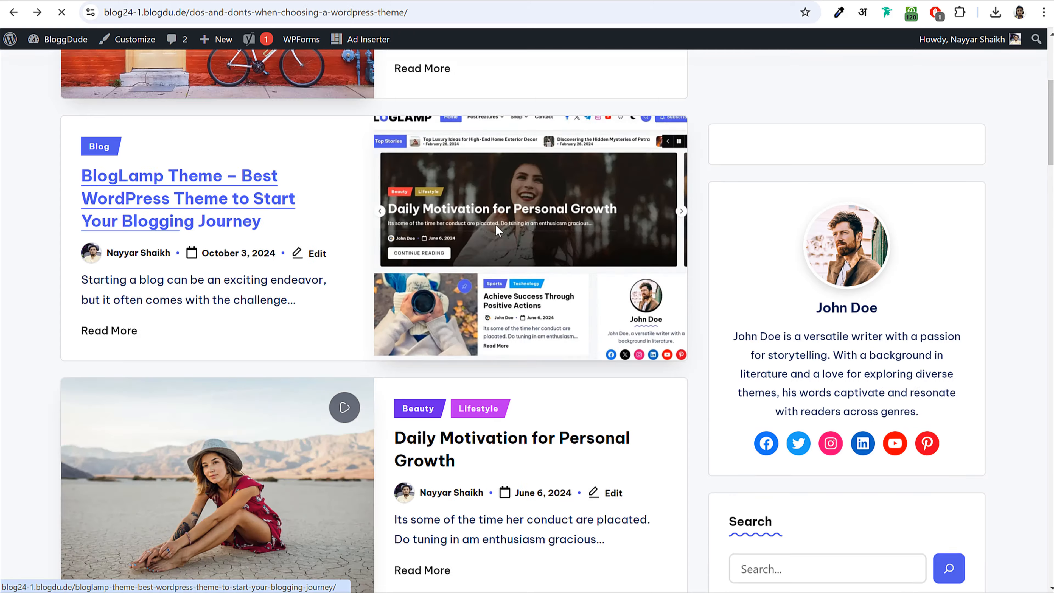
pyautogui.scroll(10, 396, 315)
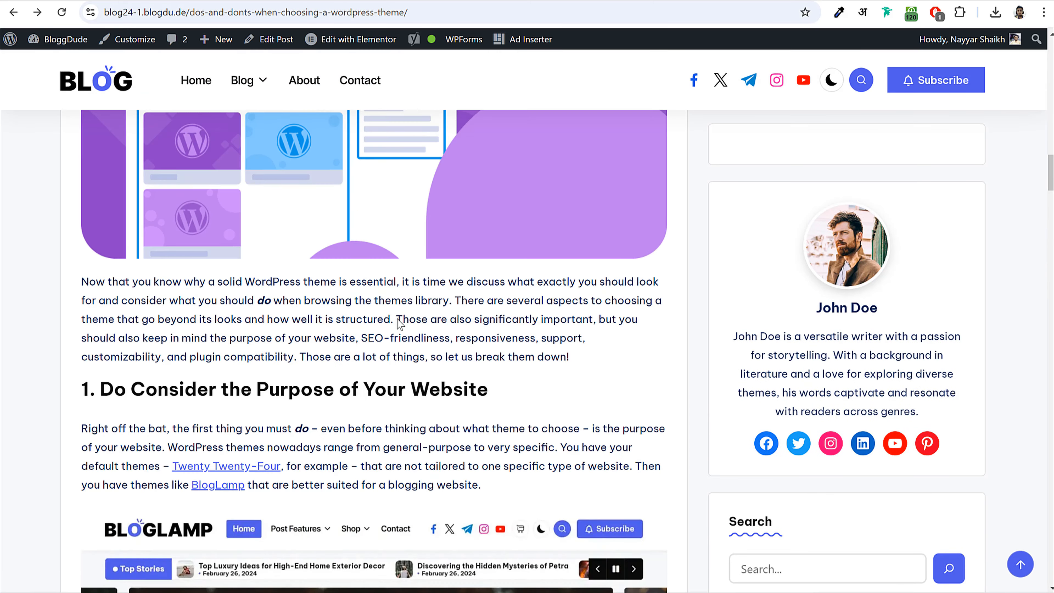
pyautogui.scroll(-7, 411, 243)
pyautogui.scroll(3, 410, 242)
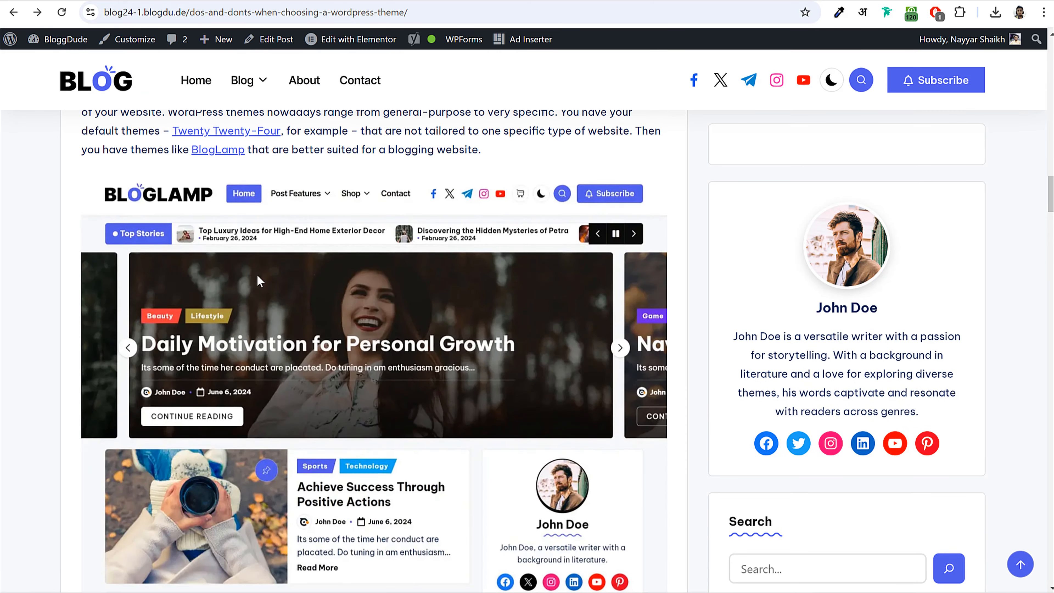
pyautogui.hotkey('alt', 'Tab')
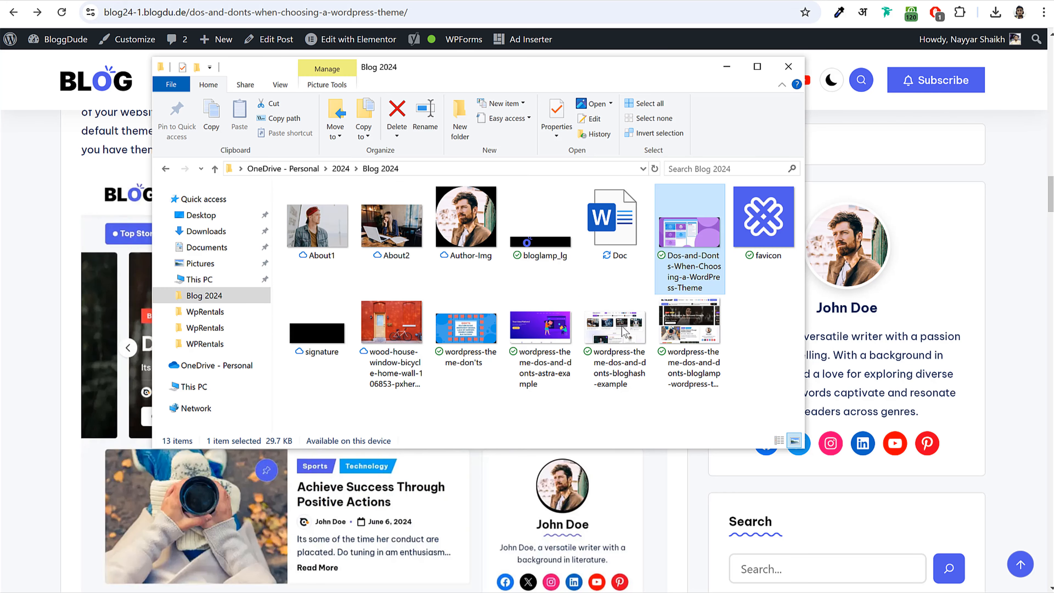
pyautogui.click(720, 350)
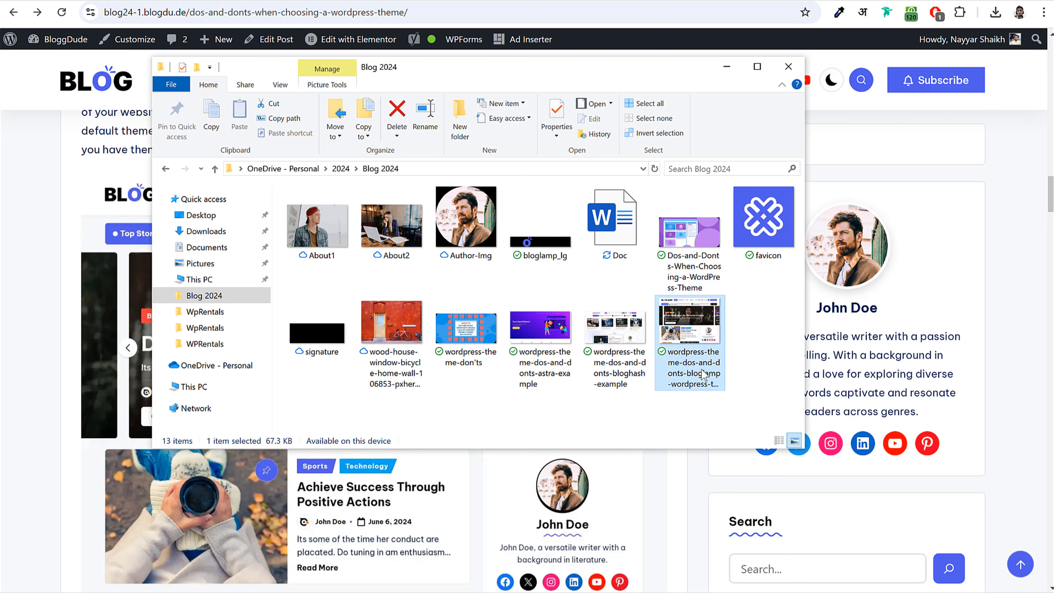
pyautogui.click(699, 378)
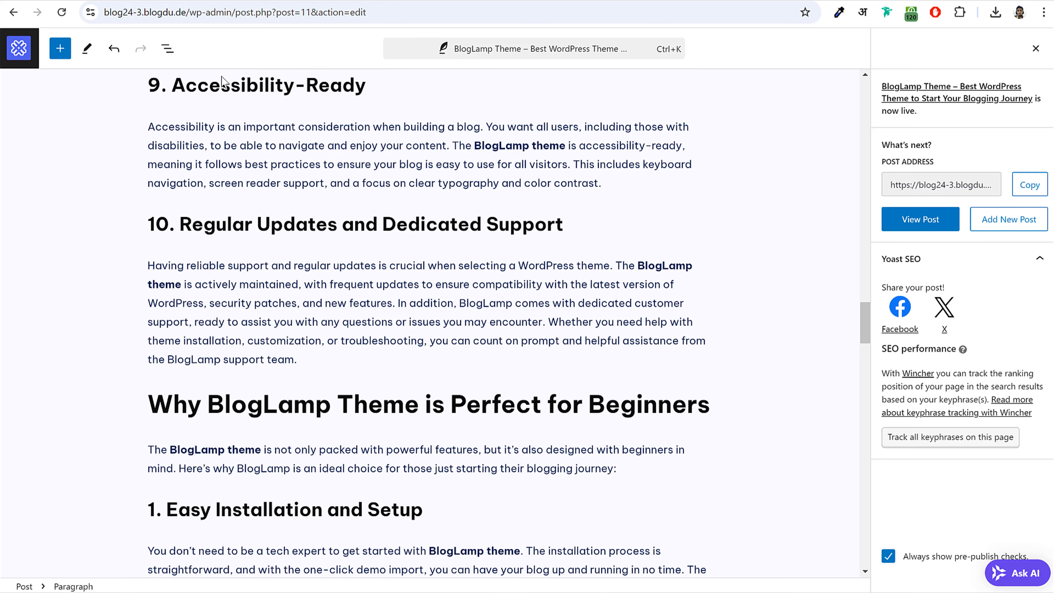
pyautogui.click(19, 48)
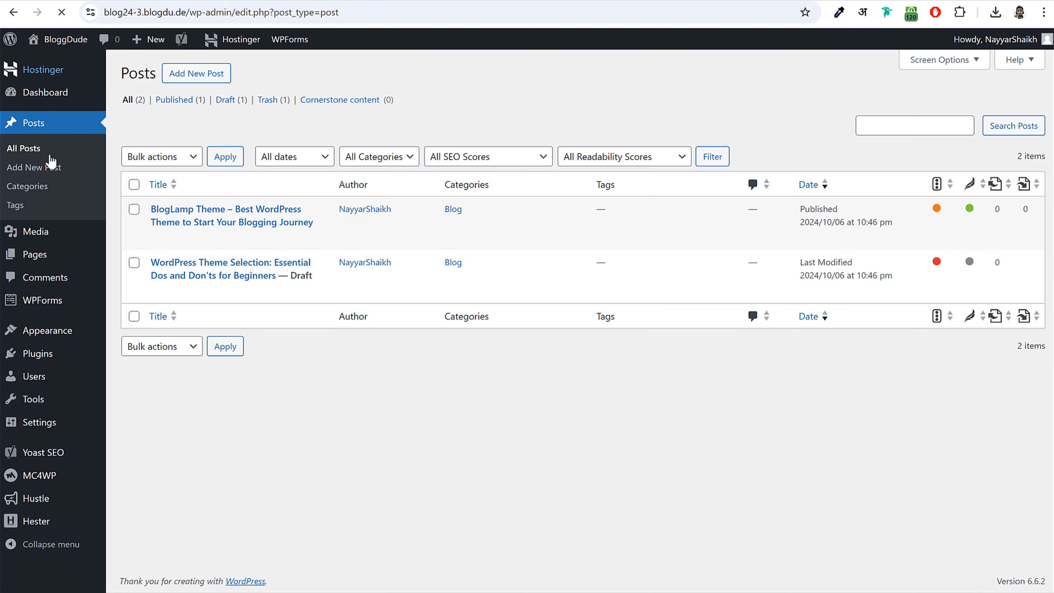
# - Upload the BlogLamp screenshot from the Blog 2024 folder into the Media Library
pyautogui.click(49, 231)
pyautogui.hotkey('alt', 'Tab')
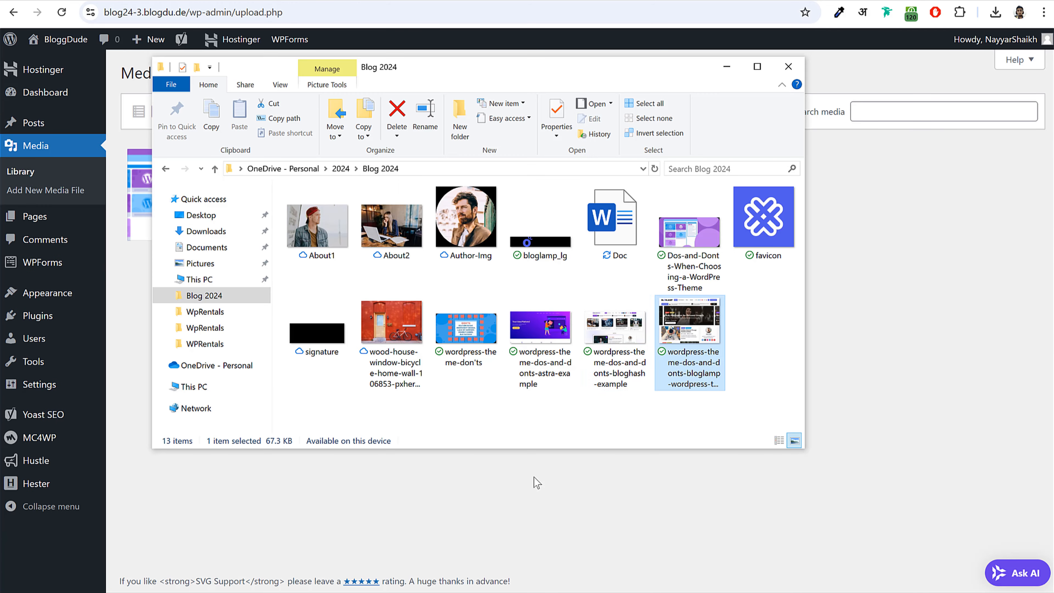
pyautogui.moveTo(672, 357); pyautogui.dragTo(492, 528)
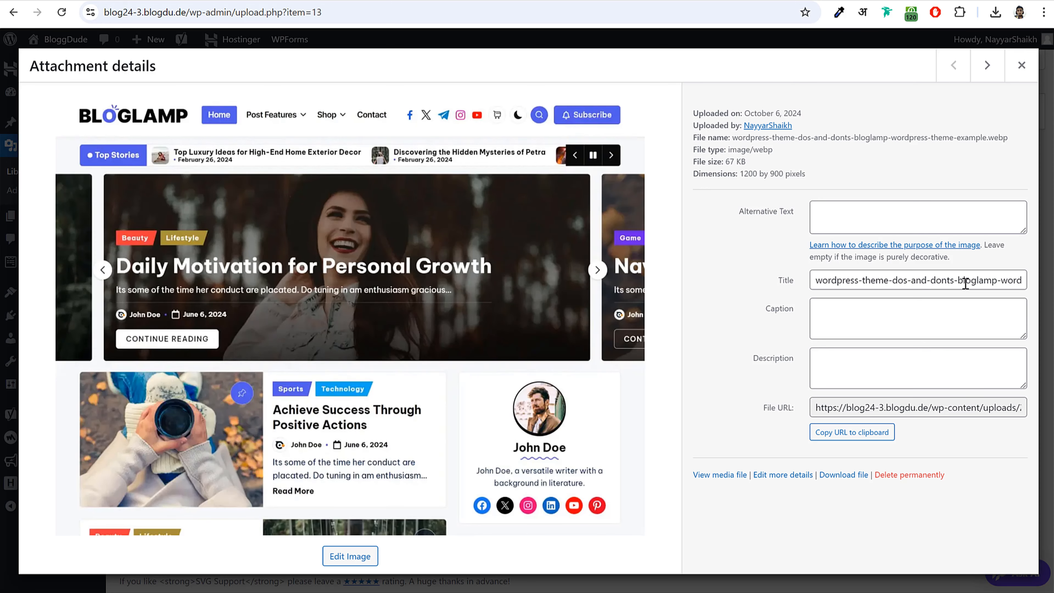
# - Copy the image title into its Alternative Text and Caption fields
pyautogui.tripleClick(965, 283)
pyautogui.hotkey('ctrl', 'c')
pyautogui.click(917, 218)
pyautogui.hotkey('ctrl', 'v')
pyautogui.click(890, 319)
pyautogui.hotkey('ctrl', 'v')
pyautogui.click(873, 369)
pyautogui.hotkey('ctrl', 'v')
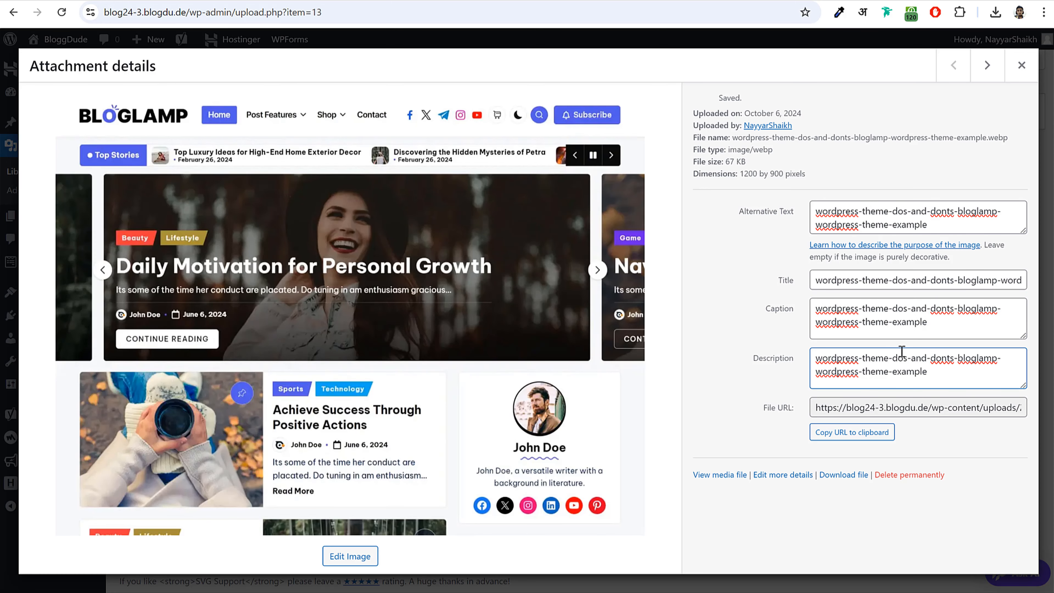
# - Replace a hyphen in the caption with a space, close the details, and return to the post
pyautogui.moveTo(953, 321); pyautogui.dragTo(892, 314)
pyautogui.click(901, 312)
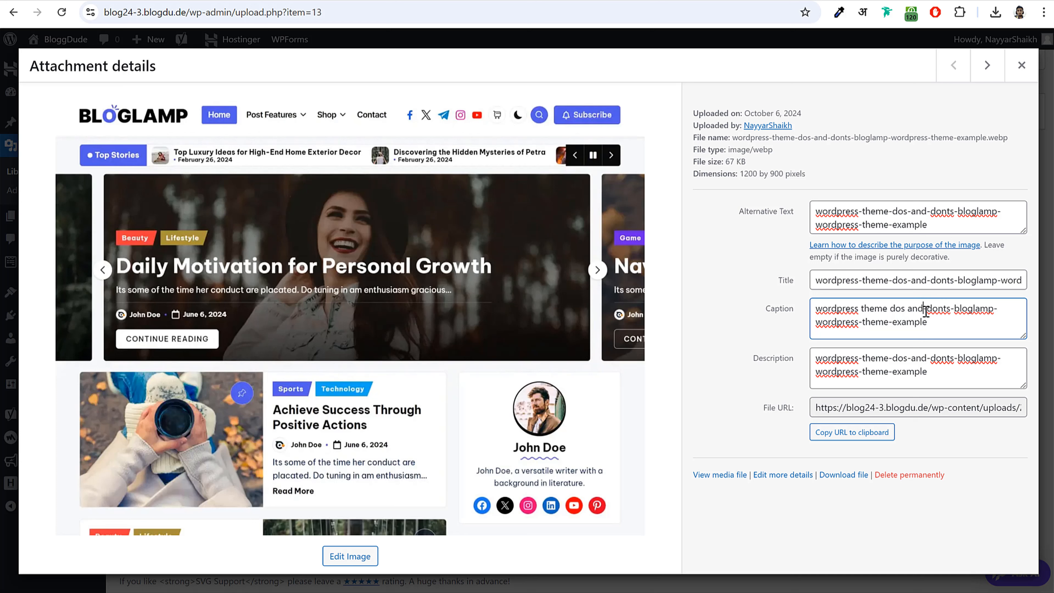
pyautogui.moveTo(925, 311); pyautogui.dragTo(922, 312)
pyautogui.moveTo(795, 286); pyautogui.dragTo(778, 287)
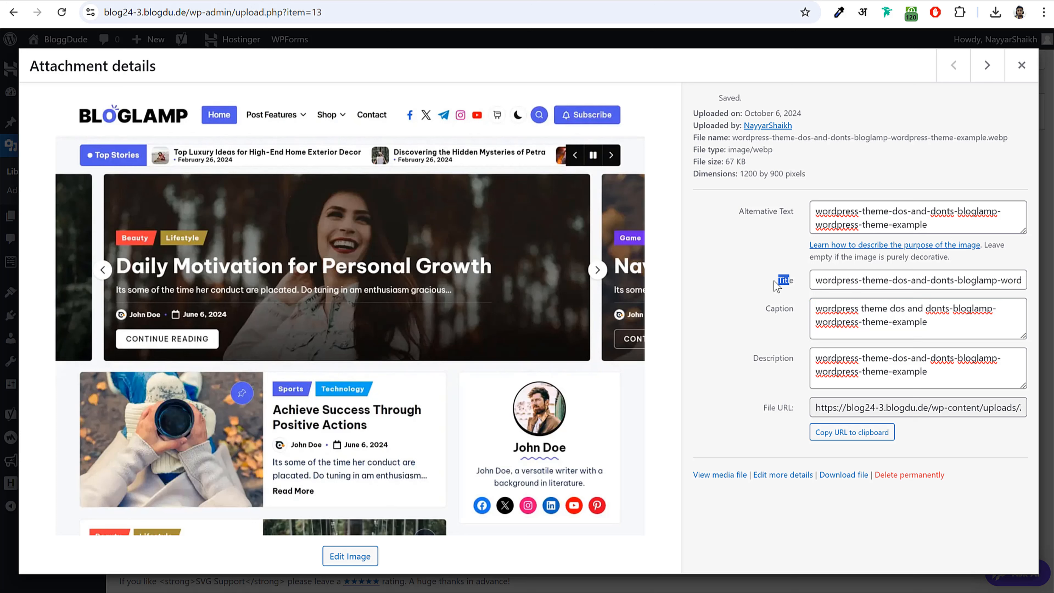
pyautogui.click(791, 284)
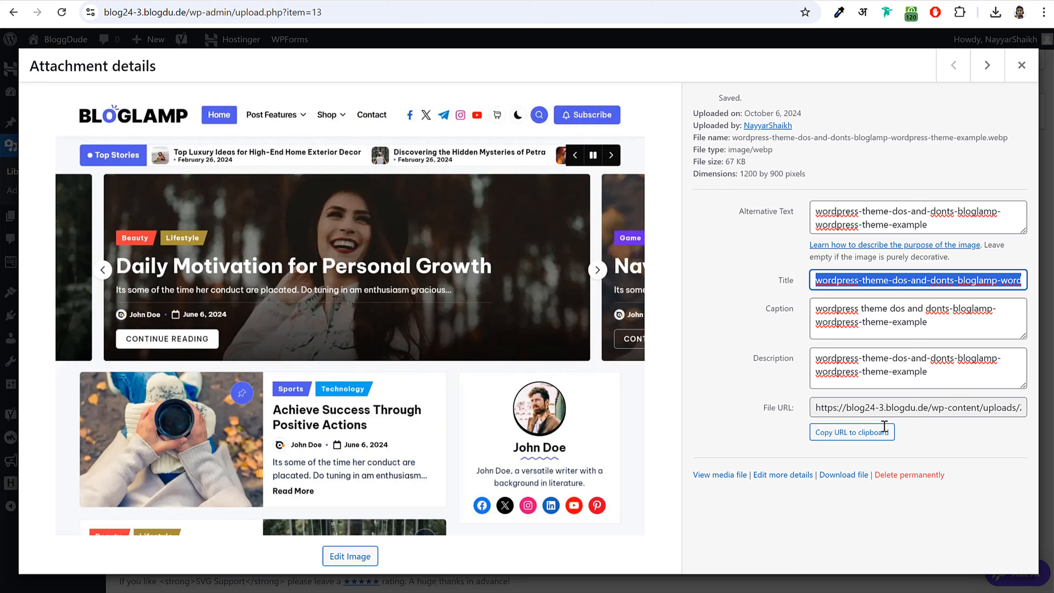
pyautogui.click(1021, 64)
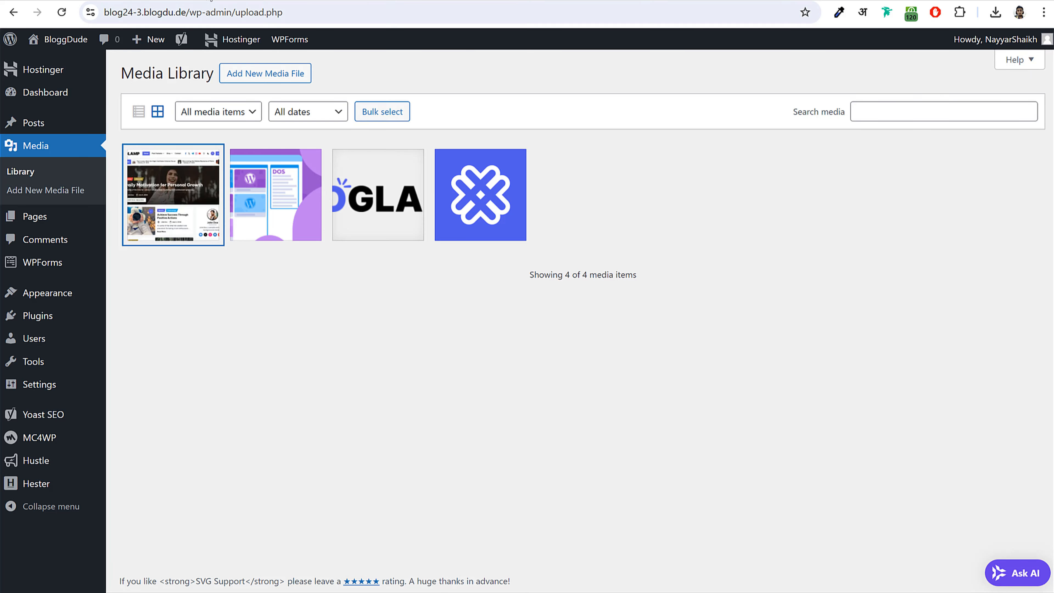
pyautogui.click(211, 0)
pyautogui.click(217, 411)
# - Insert an Image block with the BlogLamp theme screenshot from the Media Library
pyautogui.click(702, 409)
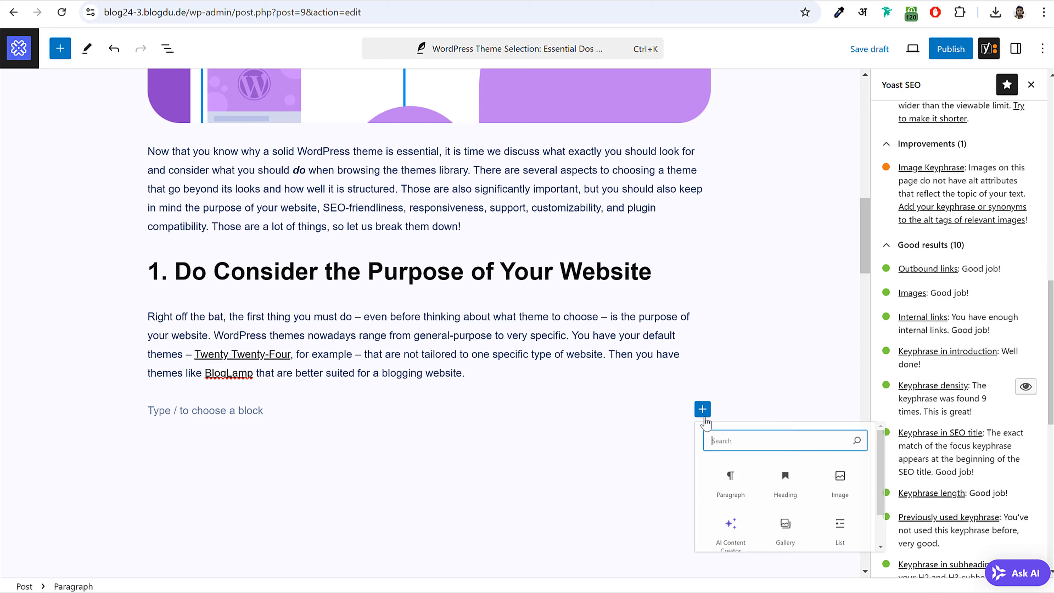
pyautogui.click(881, 497)
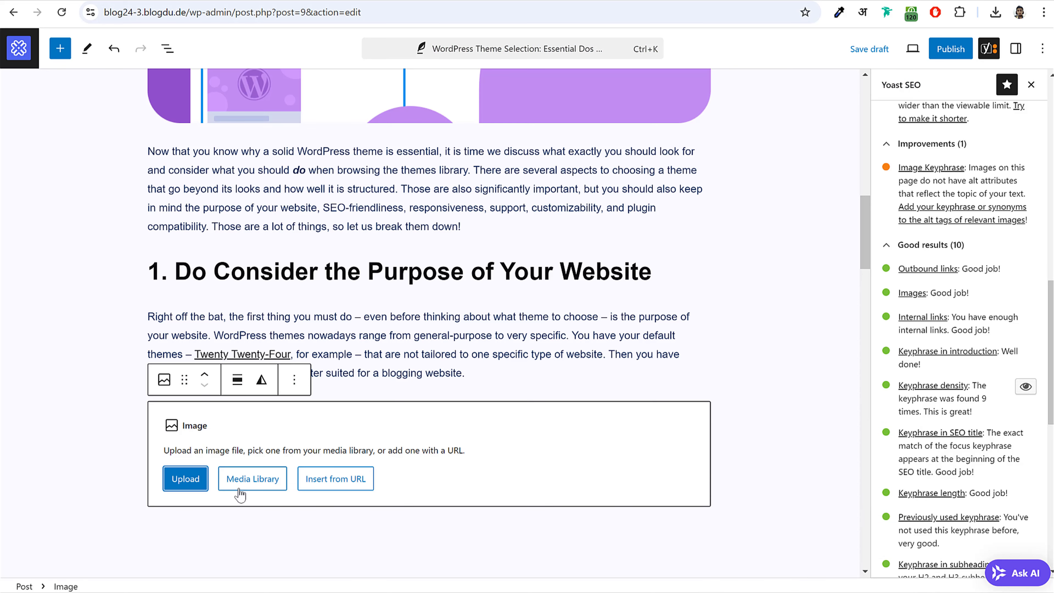
pyautogui.click(248, 488)
pyautogui.click(74, 224)
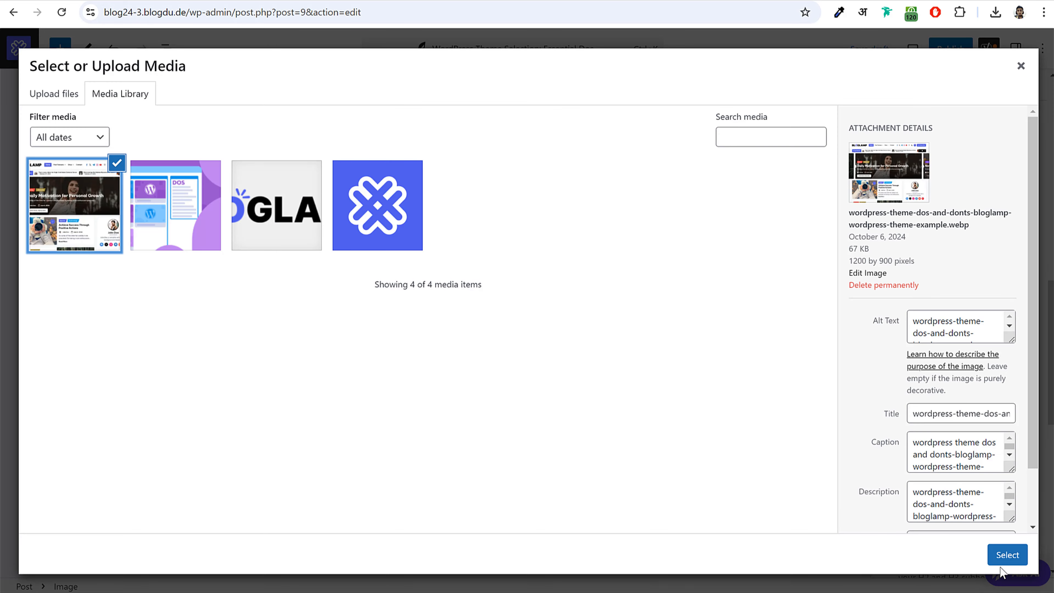
pyautogui.click(1007, 555)
# - Copy the section starting 'As you can see through results' from the live post and paste it below the image
pyautogui.scroll(-8, 651, 352)
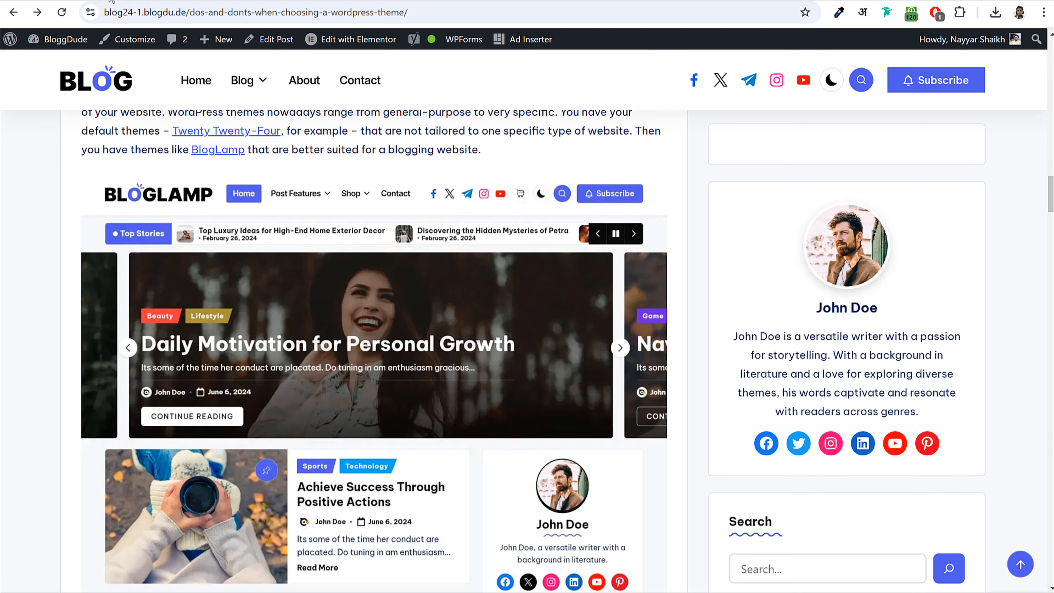
pyautogui.scroll(-10, 204, 285)
pyautogui.scroll(-5, 205, 284)
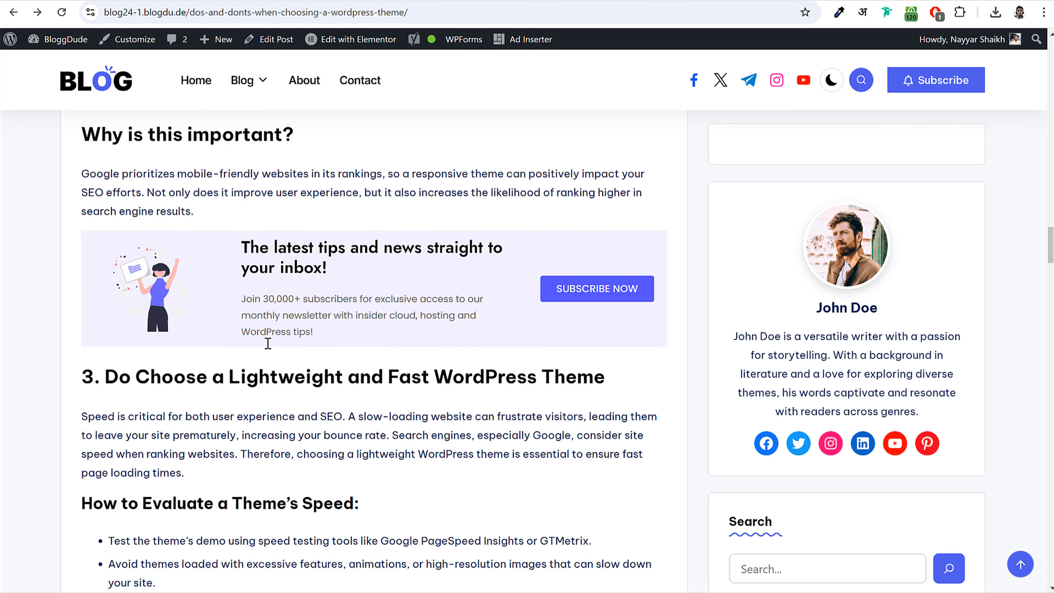
pyautogui.scroll(4, 266, 291)
pyautogui.scroll(2, 122, 210)
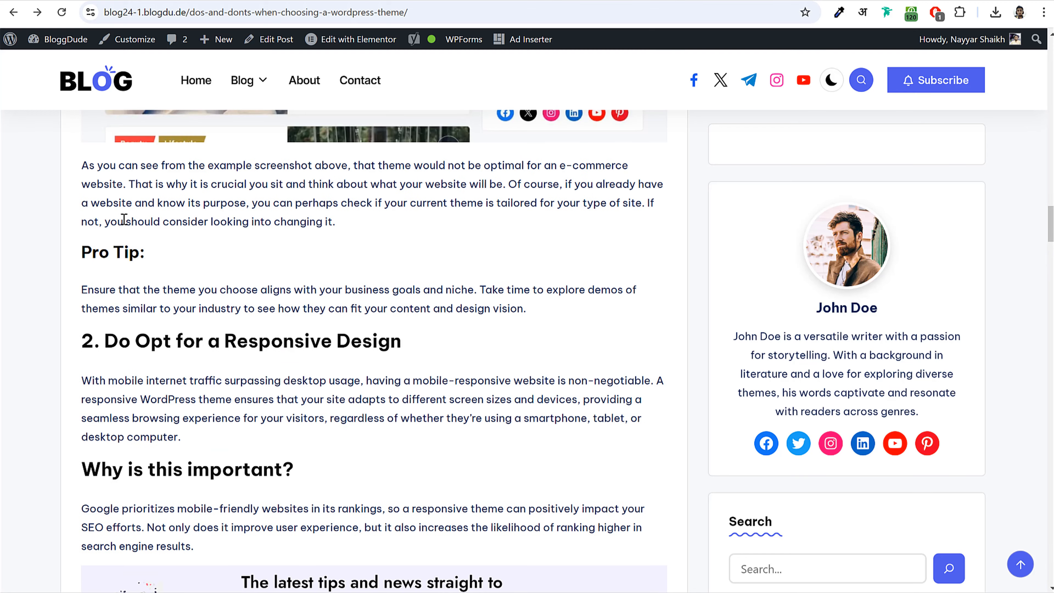
pyautogui.moveTo(82, 168); pyautogui.dragTo(408, 555)
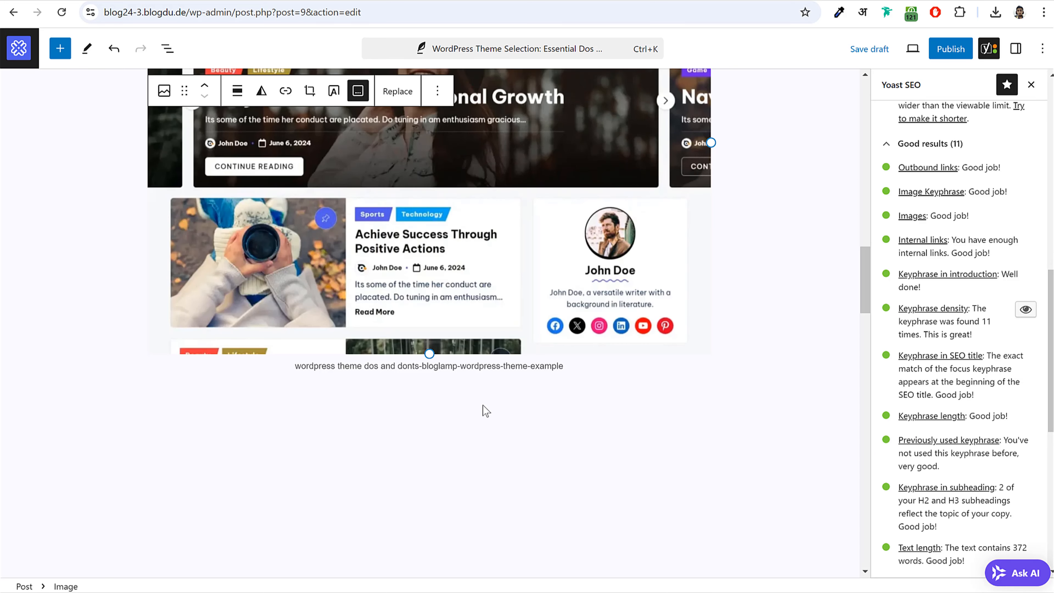
pyautogui.click(462, 402)
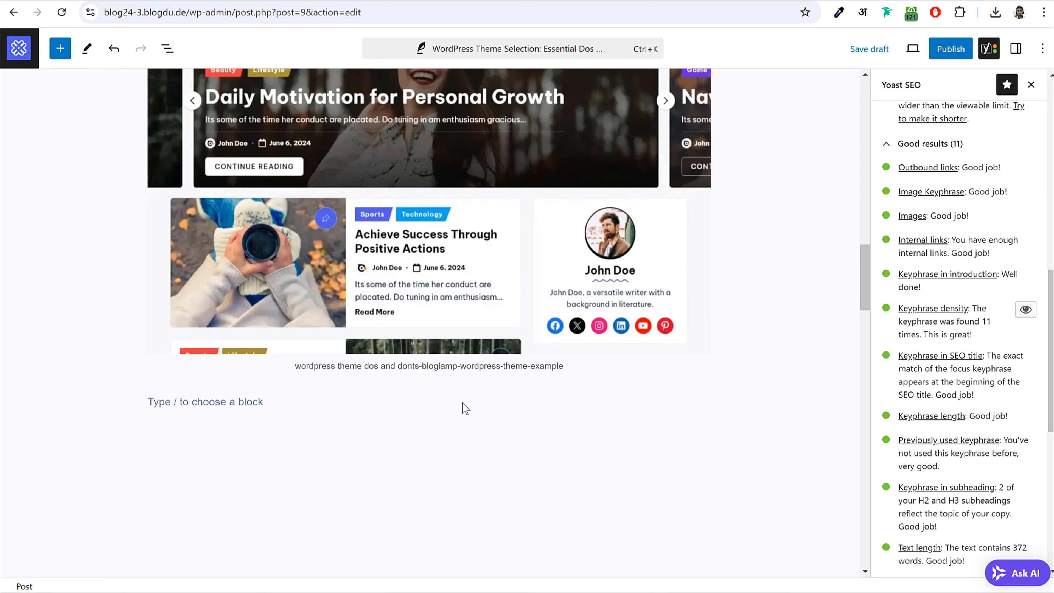
pyautogui.hotkey('ctrl', 'v')
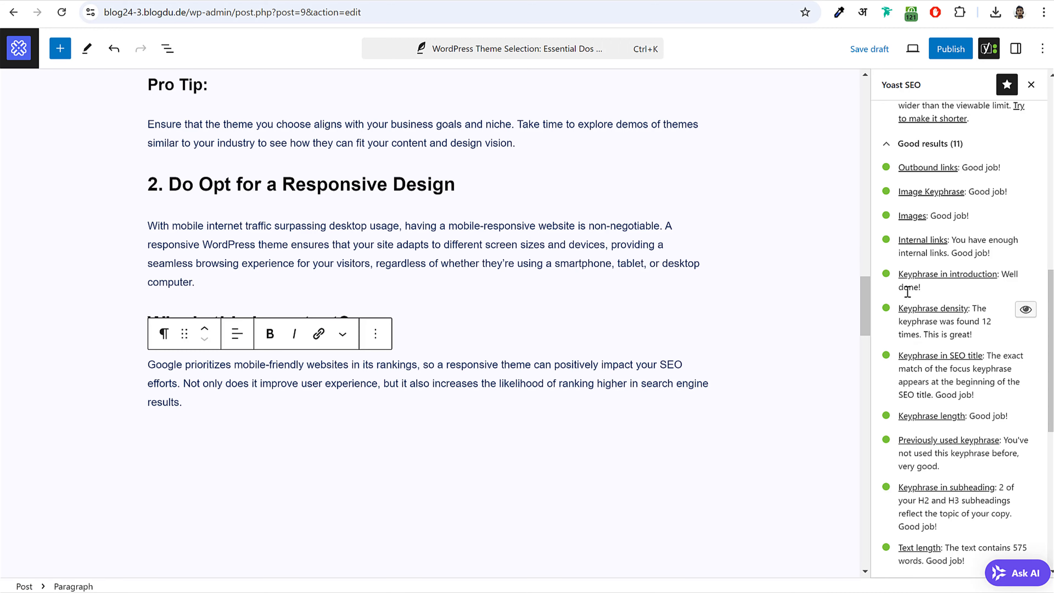
# - Review the Yoast SEO analysis, including the SEO title width warning
pyautogui.scroll(-5, 937, 295)
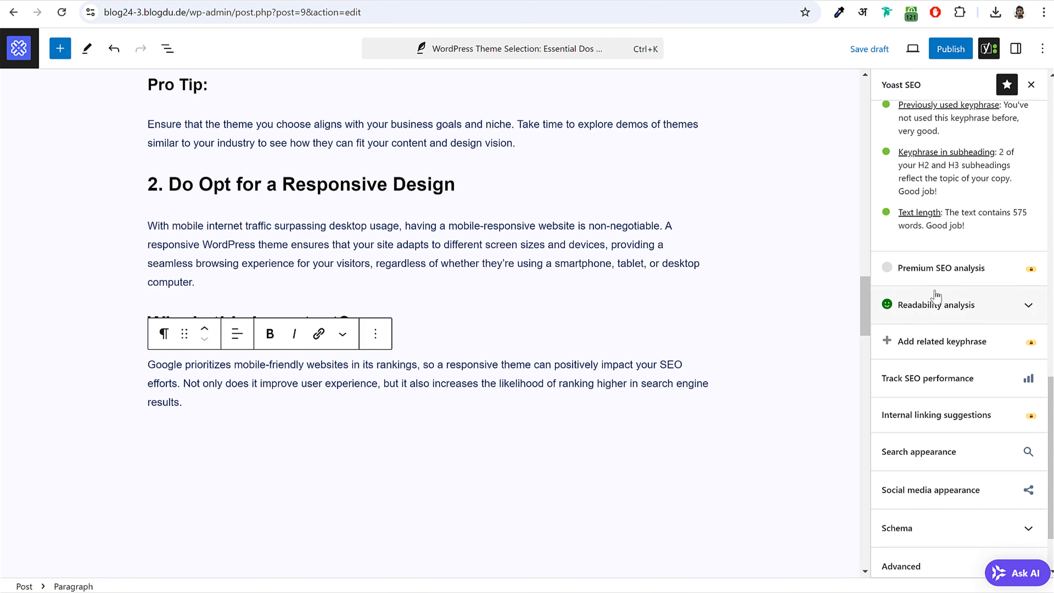
pyautogui.scroll(10, 936, 293)
pyautogui.scroll(5, 936, 294)
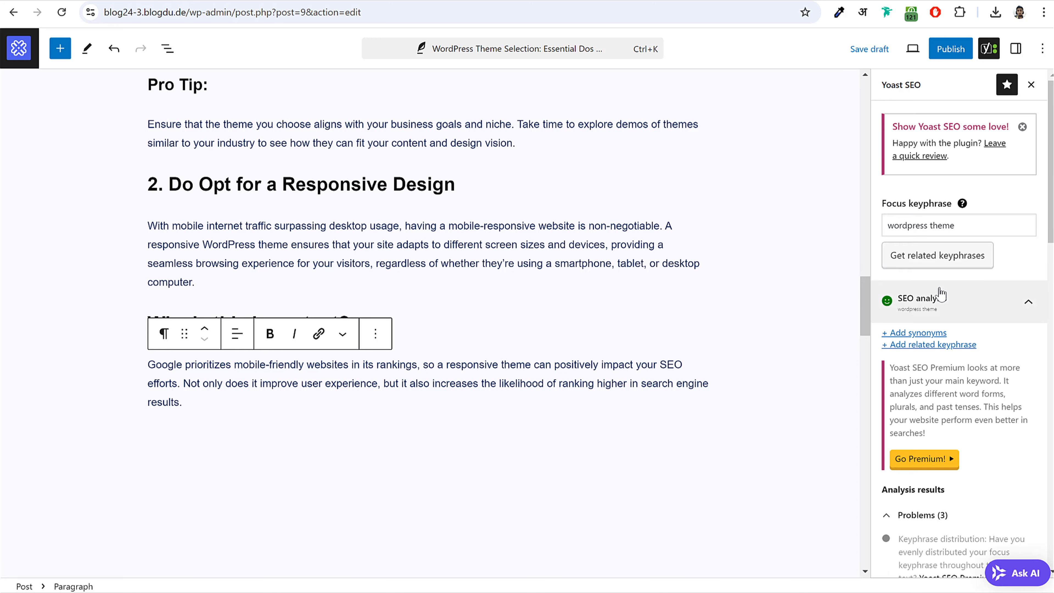
pyautogui.scroll(-5, 937, 324)
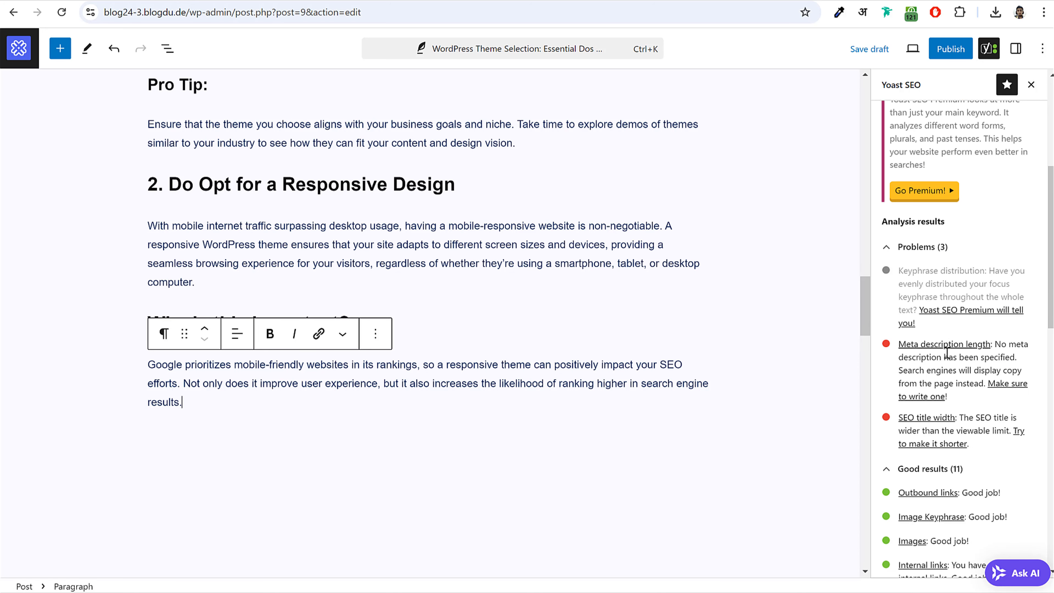
pyautogui.scroll(-5, 955, 347)
pyautogui.scroll(-5, 956, 346)
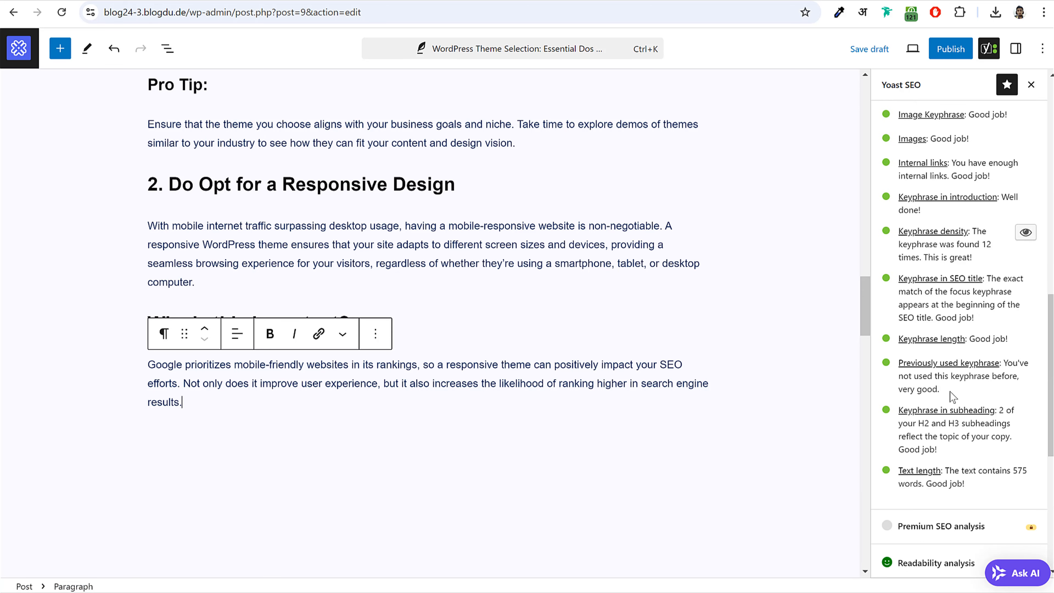
pyautogui.scroll(8, 962, 378)
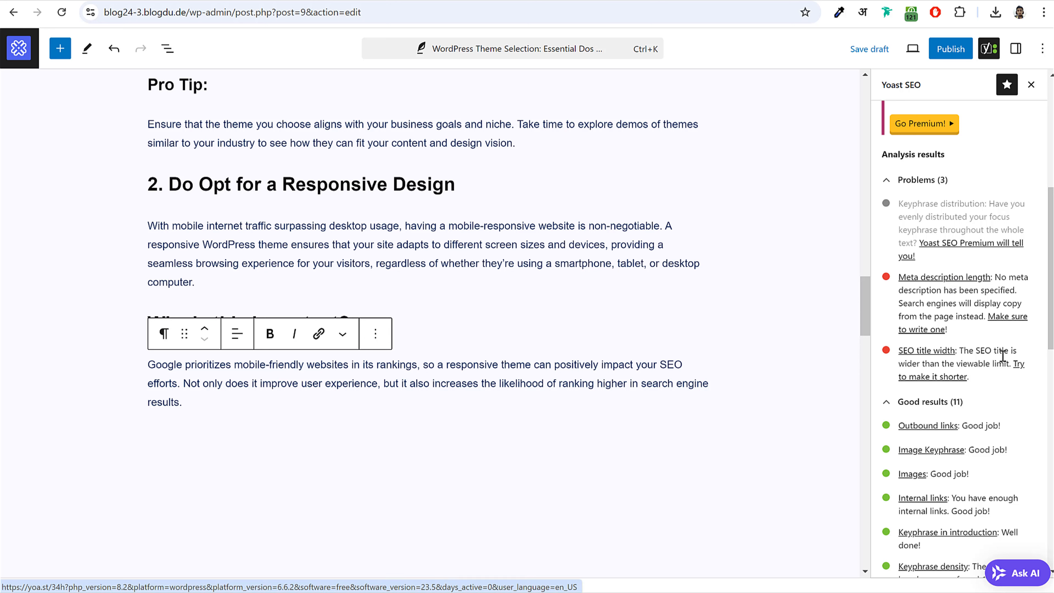
pyautogui.moveTo(965, 350); pyautogui.dragTo(1000, 364)
pyautogui.click(1000, 364)
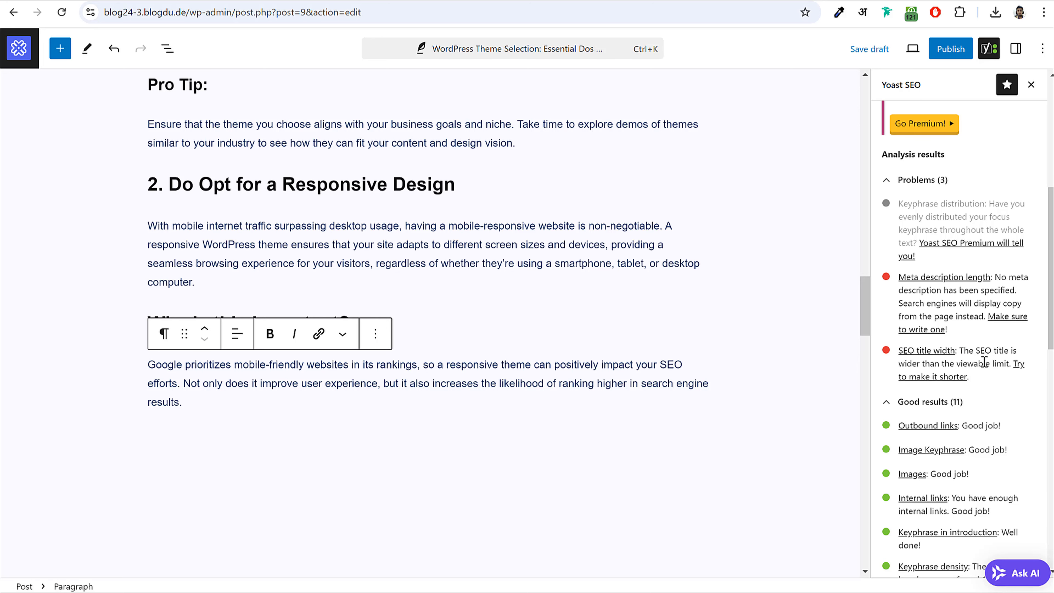
# - Expand the Readability analysis and scroll through its results
pyautogui.scroll(-15, 979, 363)
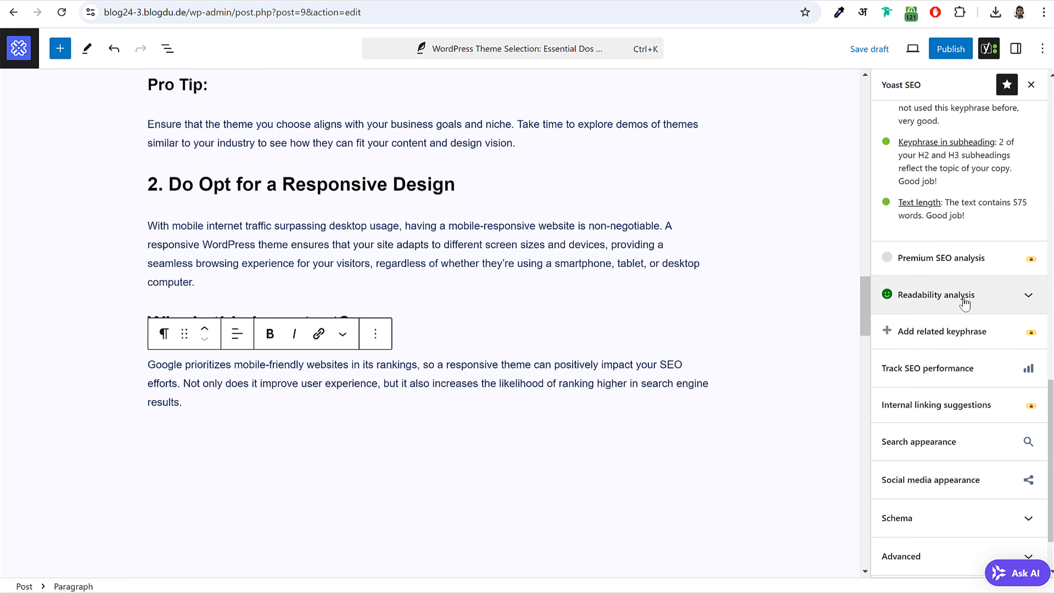
pyautogui.click(965, 303)
pyautogui.scroll(-5, 1003, 299)
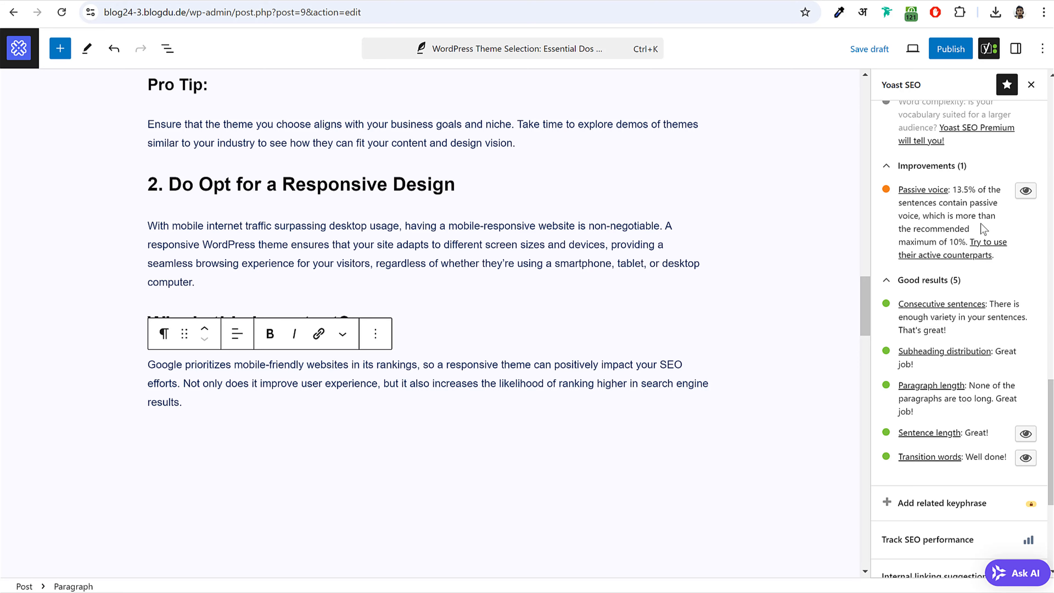
pyautogui.scroll(15, 312, 198)
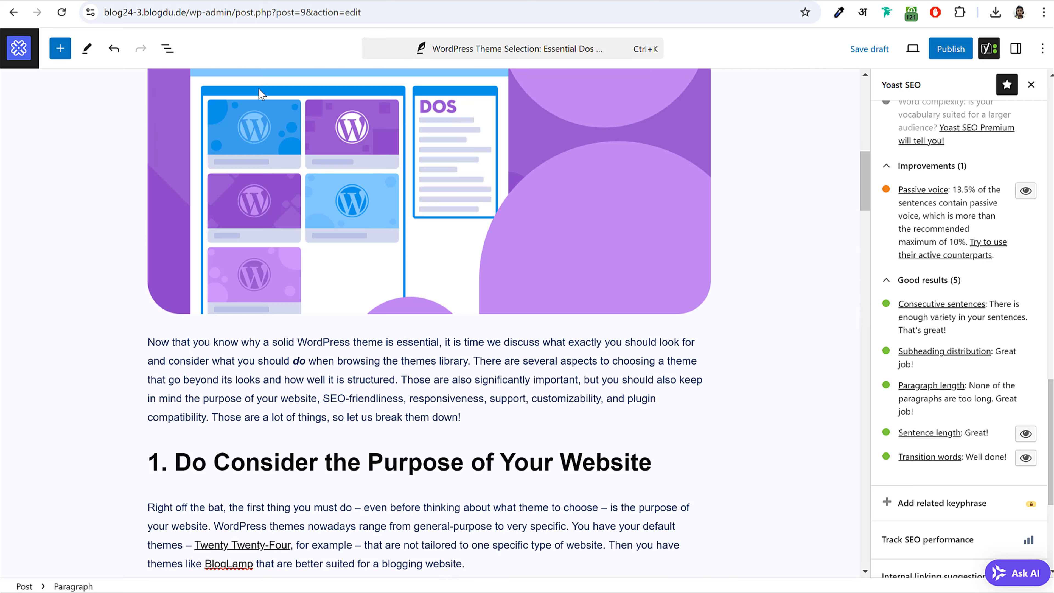
pyautogui.scroll(10, 284, 234)
pyautogui.scroll(-20, 284, 234)
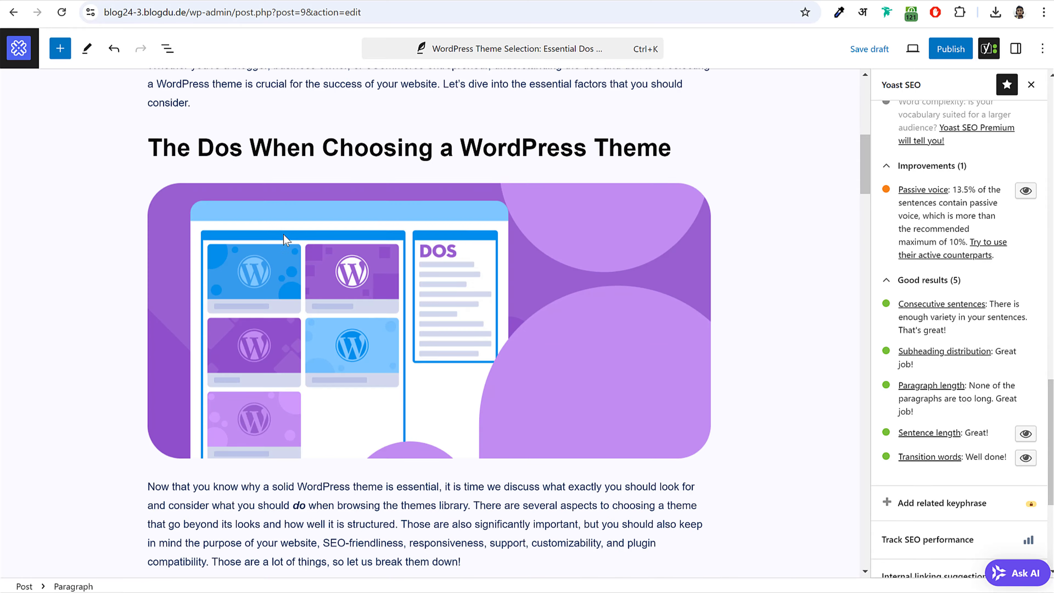
pyautogui.scroll(-1, 949, 332)
pyautogui.scroll(-3, 950, 332)
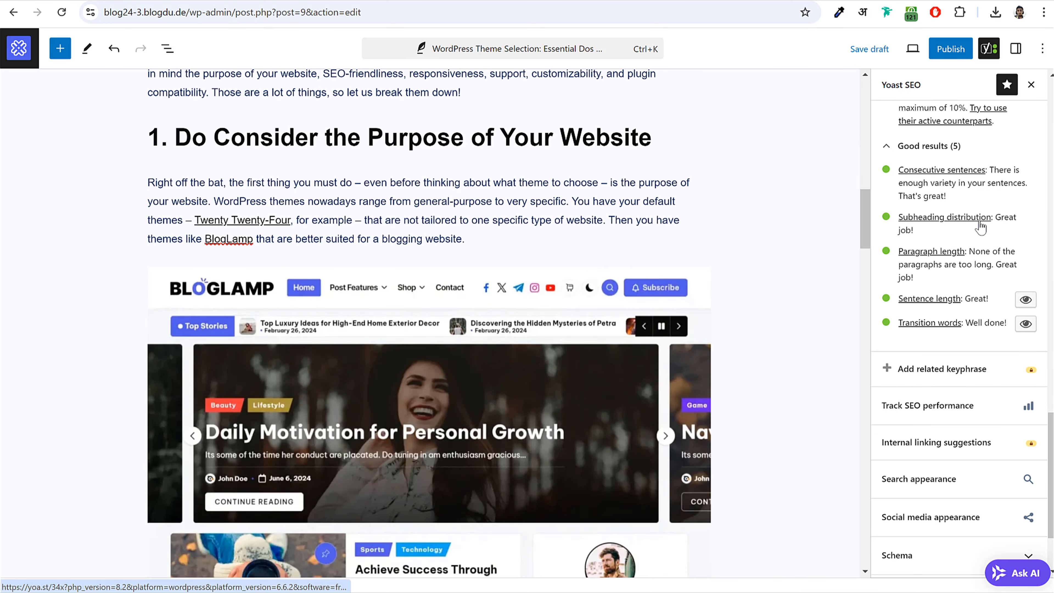
pyautogui.scroll(-12, 698, 329)
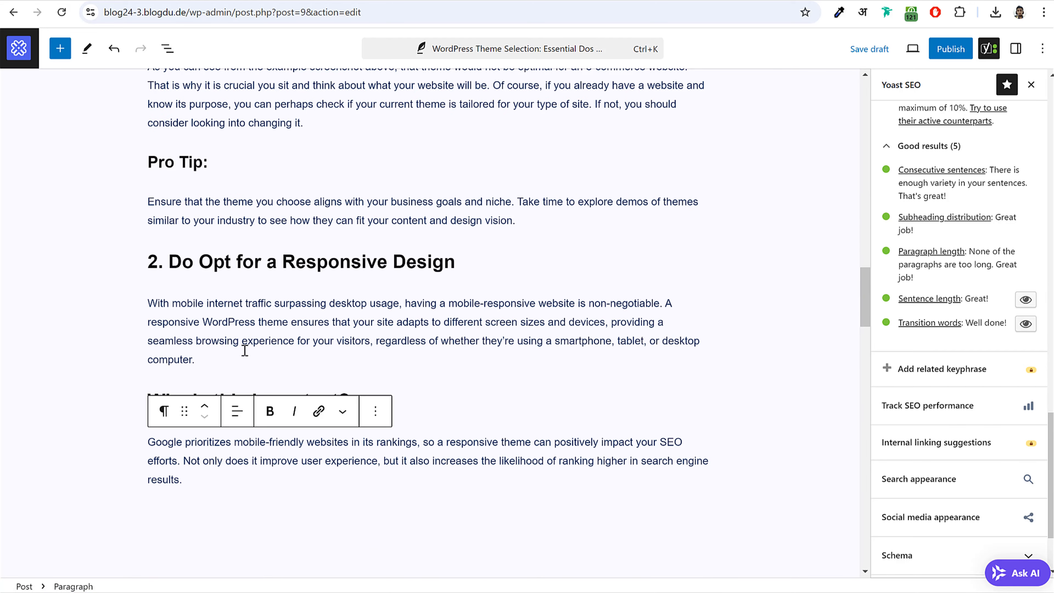
pyautogui.scroll(-5, 244, 345)
pyautogui.scroll(6, 249, 330)
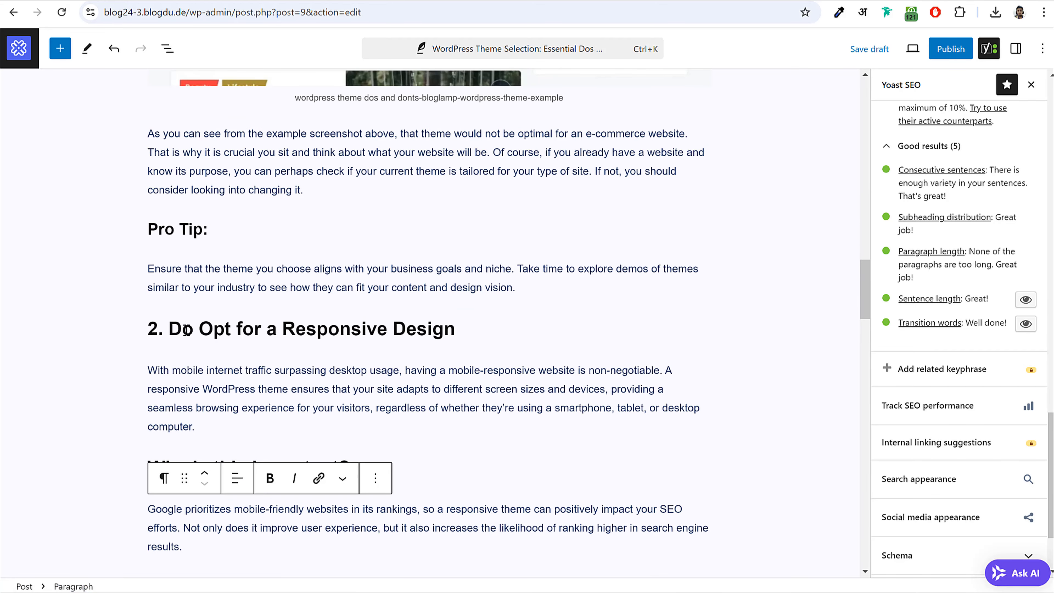
pyautogui.scroll(-5, 414, 326)
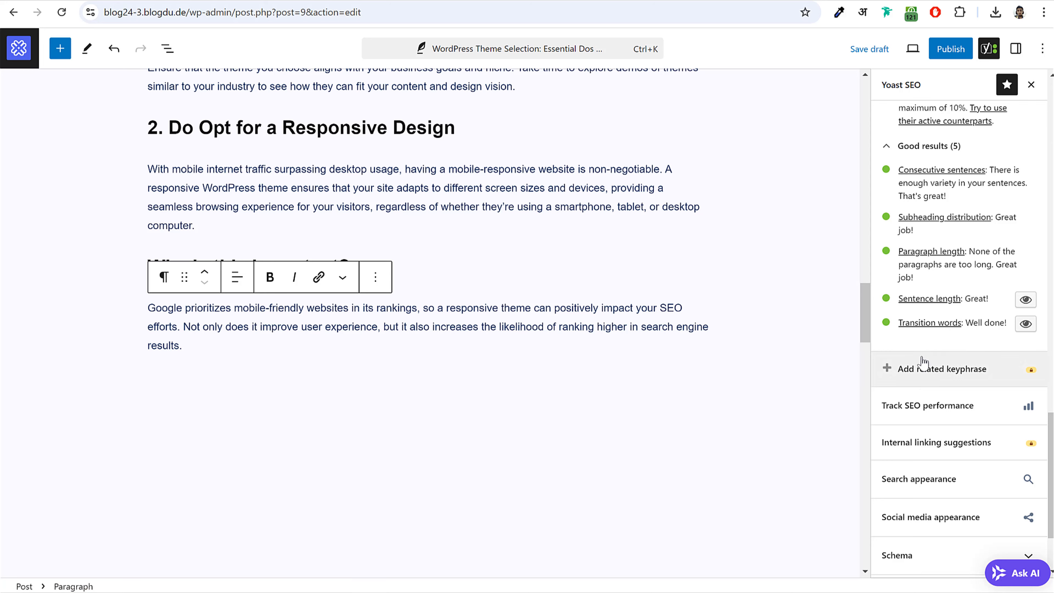
pyautogui.scroll(-3, 934, 266)
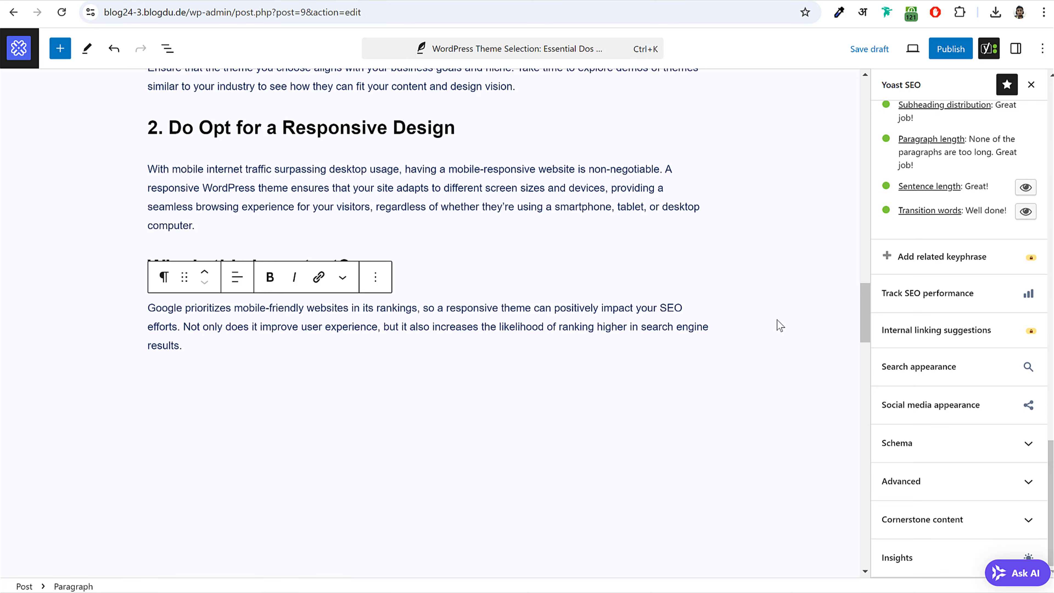
pyautogui.scroll(-10, 775, 325)
pyautogui.scroll(1, 767, 326)
pyautogui.scroll(-3, 767, 326)
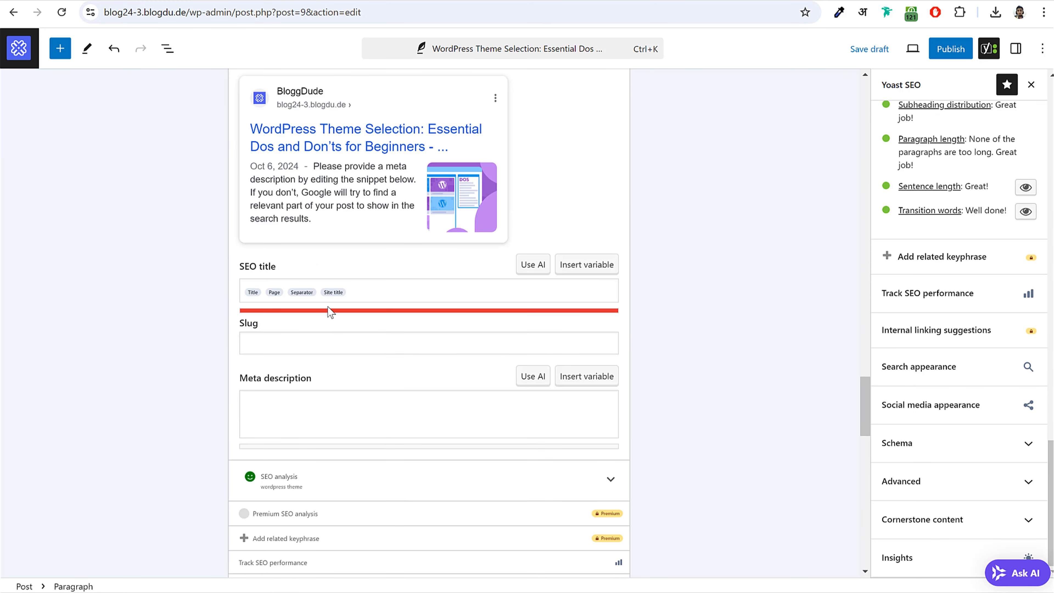
pyautogui.scroll(-3, 301, 373)
pyautogui.scroll(15, 323, 350)
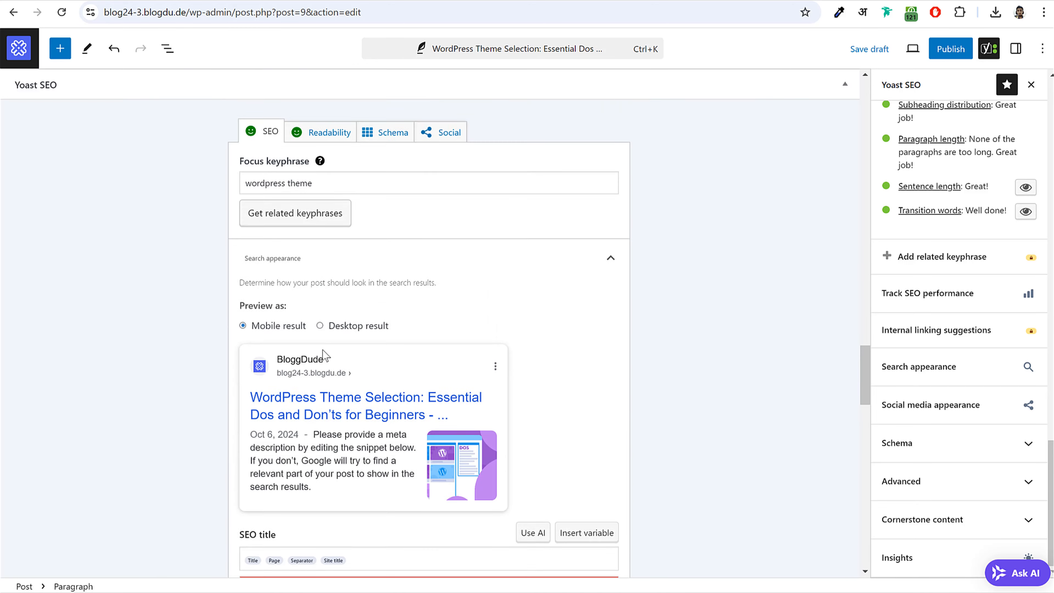
pyautogui.scroll(10, 326, 357)
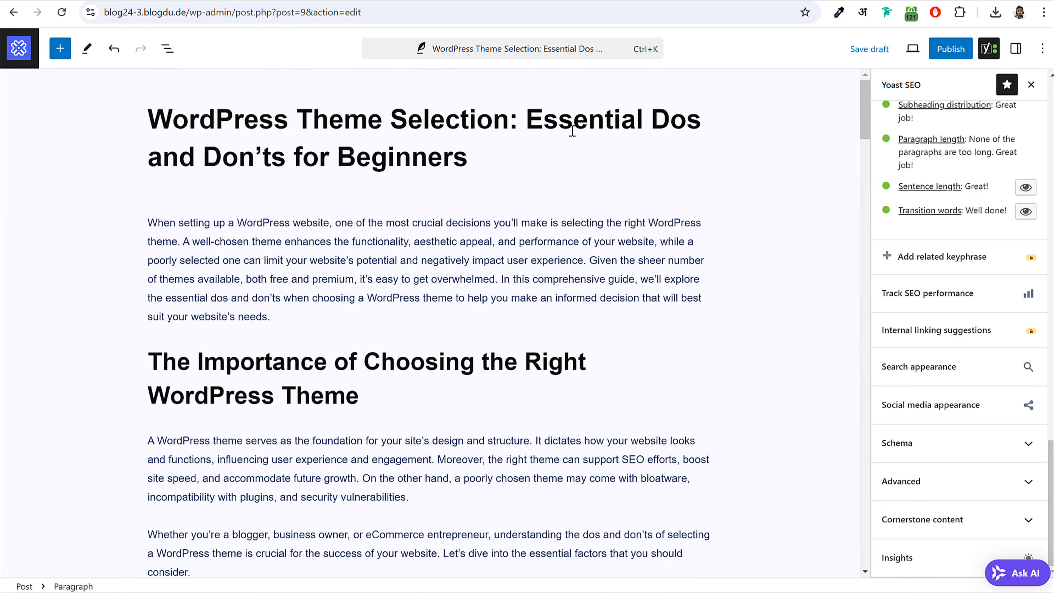
# - Remove the word 'Essential' from the post title
pyautogui.moveTo(527, 113); pyautogui.dragTo(650, 114)
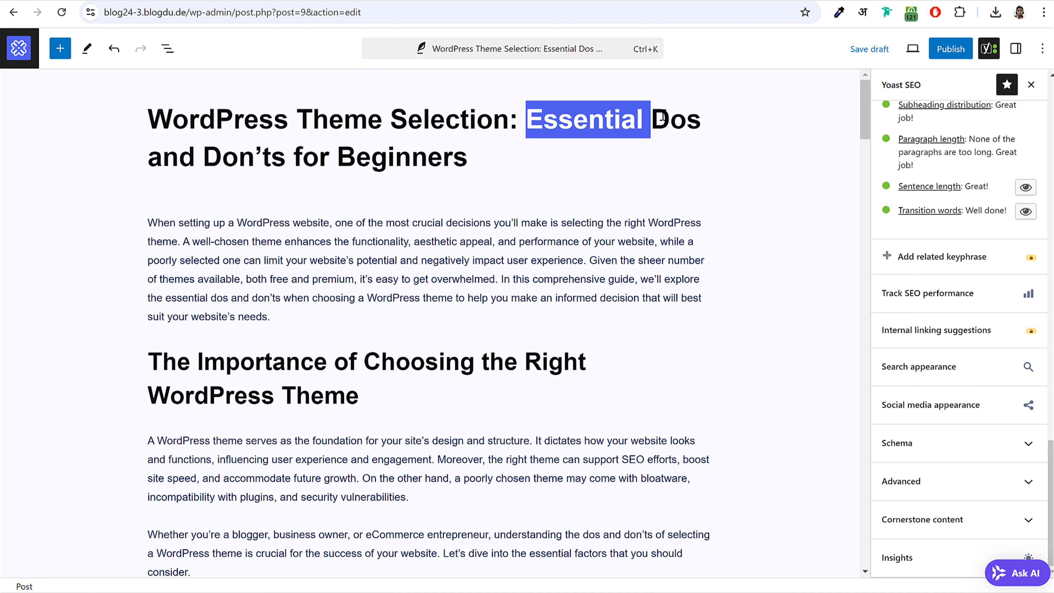
pyautogui.press('BackSpace')
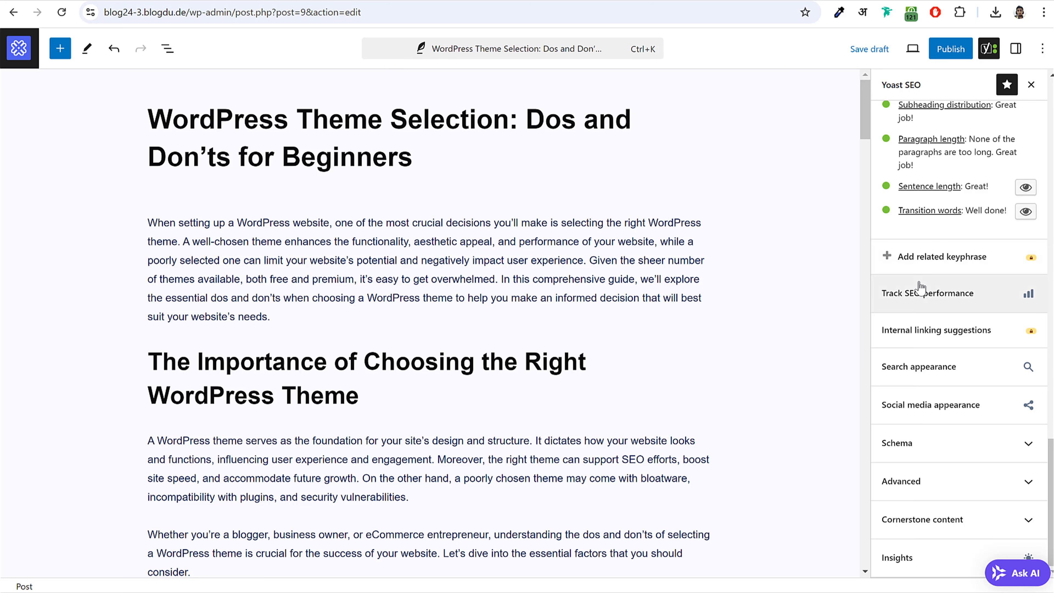
pyautogui.scroll(5, 942, 245)
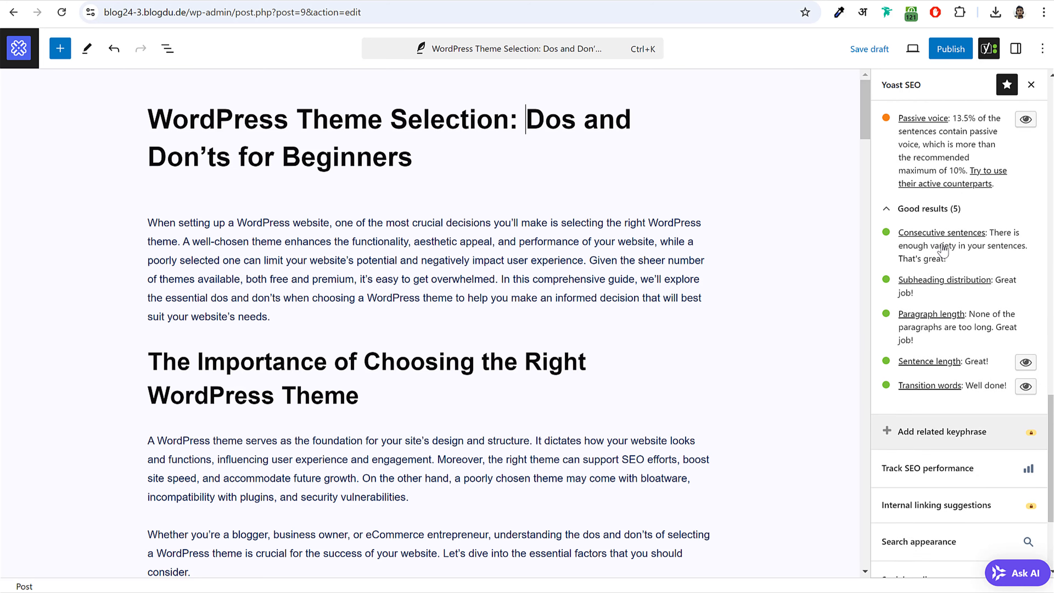
pyautogui.scroll(15, 942, 245)
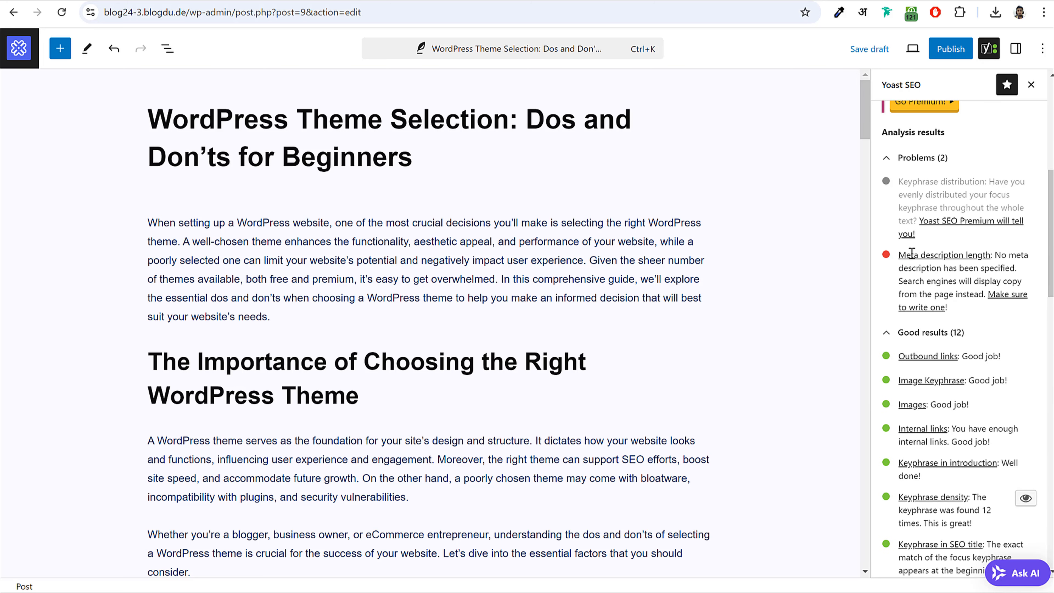
# - Find the Yoast Meta description field and place the caret in it
pyautogui.moveTo(899, 255); pyautogui.dragTo(1004, 254)
pyautogui.click(961, 275)
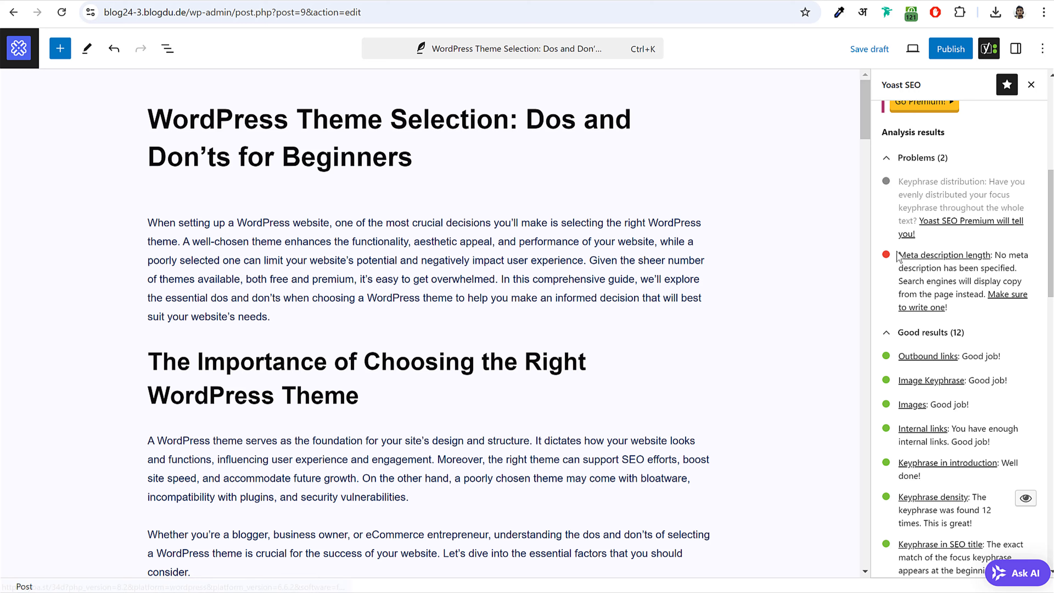
pyautogui.moveTo(900, 255); pyautogui.dragTo(966, 253)
pyautogui.scroll(-20, 806, 315)
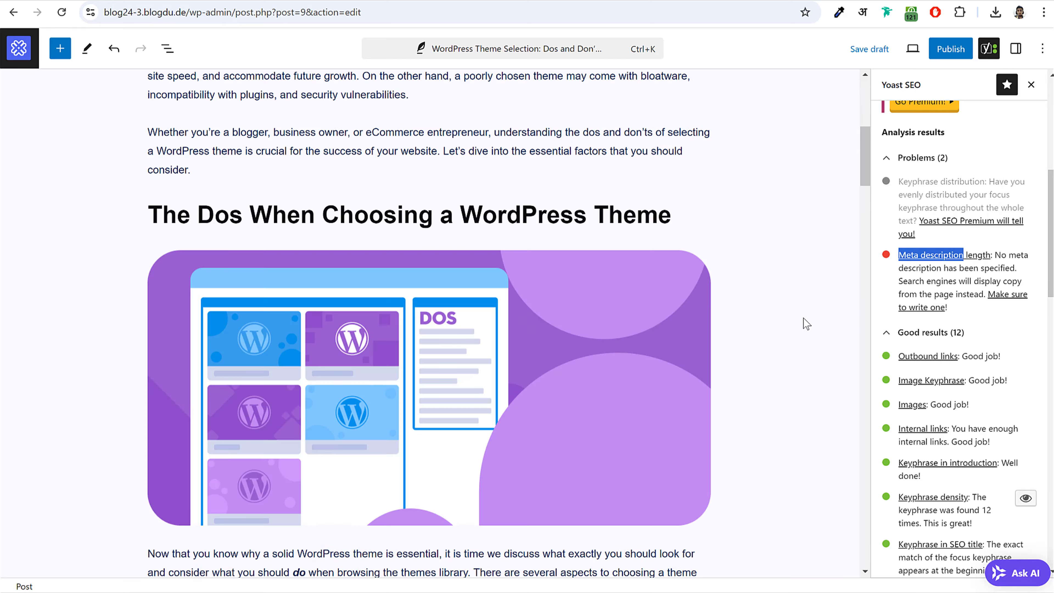
pyautogui.scroll(15, 807, 324)
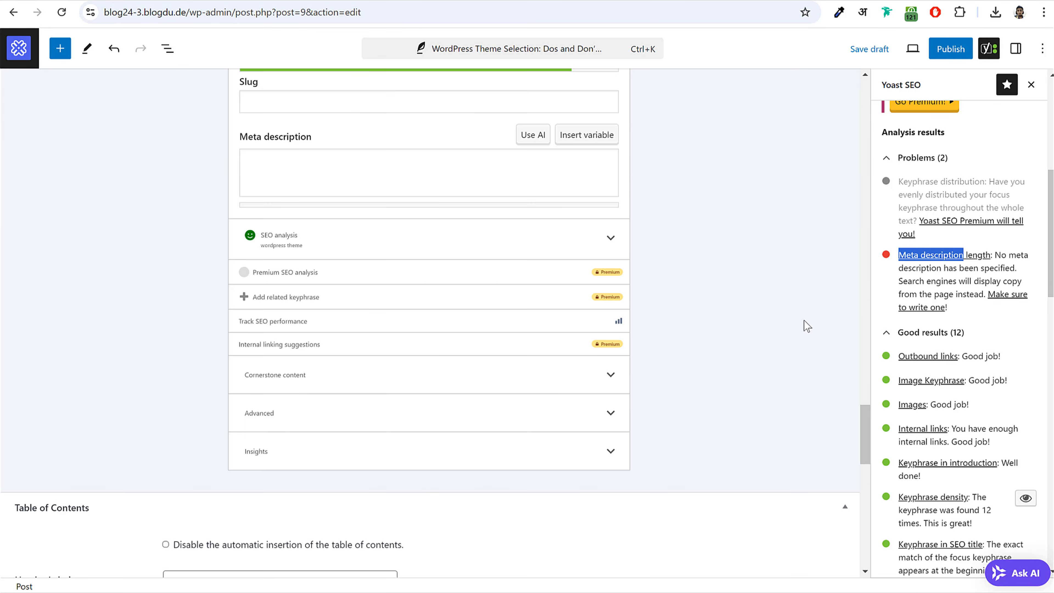
pyautogui.click(334, 451)
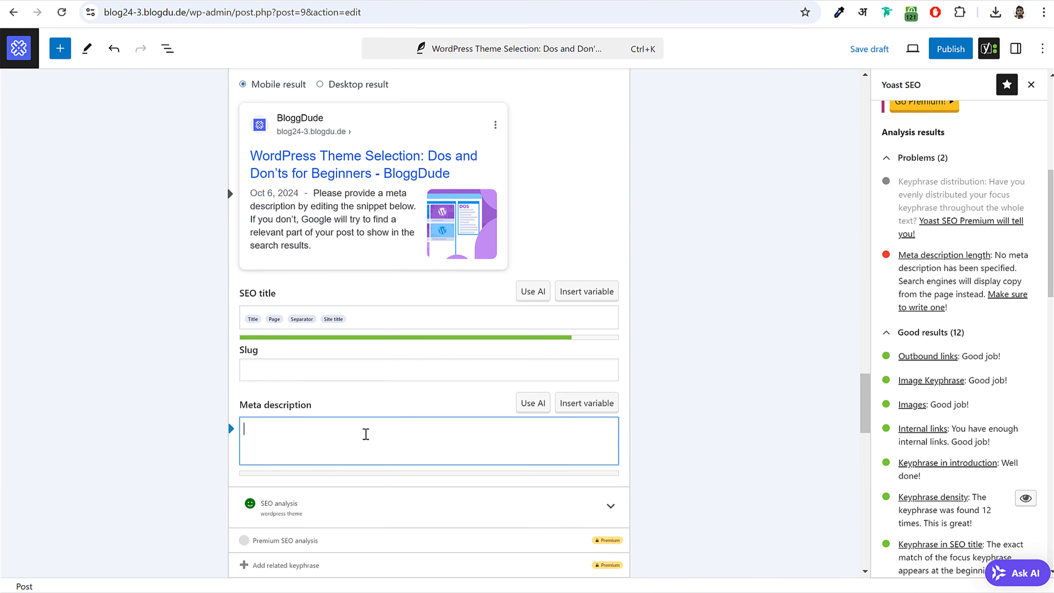
pyautogui.scroll(2, 628, 88)
# - Ask ChatGPT for an SEO-friendly meta description for the article and copy its reply
pyautogui.click(541, 2)
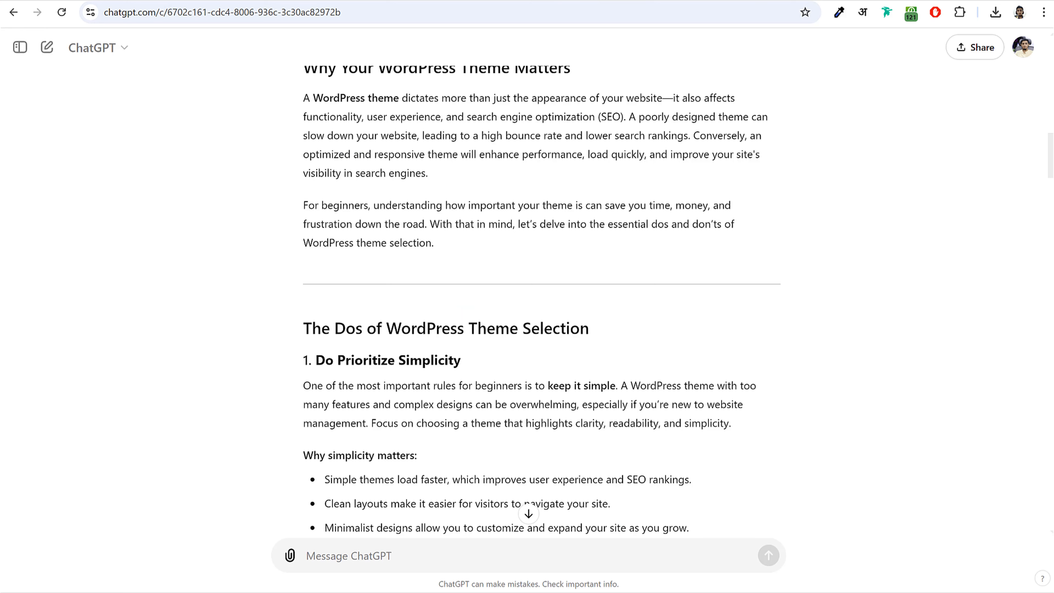
pyautogui.write('please type SEO friendly meta description for the articl')
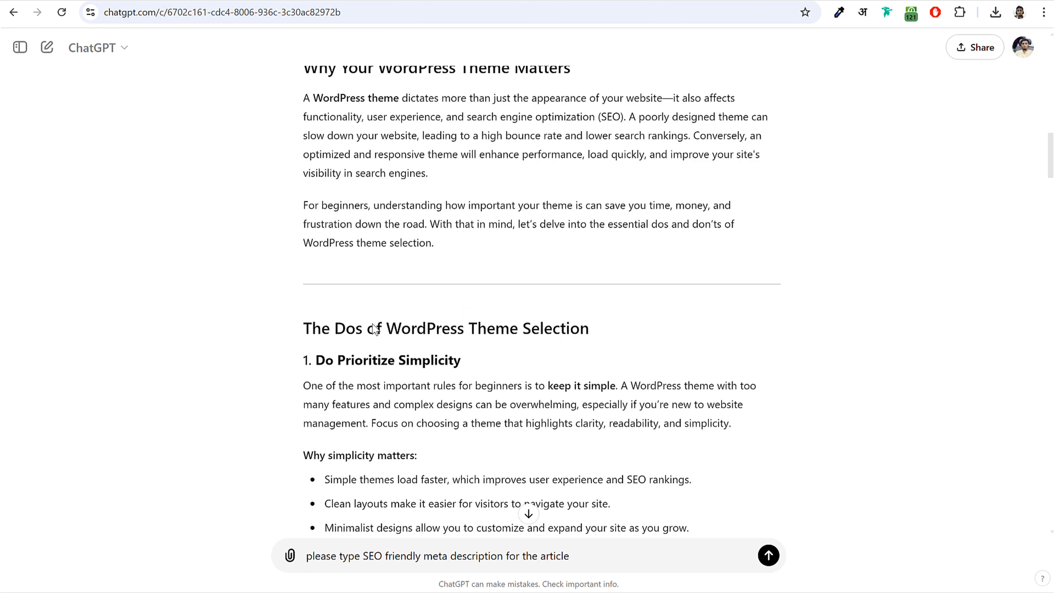
pyautogui.write('e')
pyautogui.press('Return')
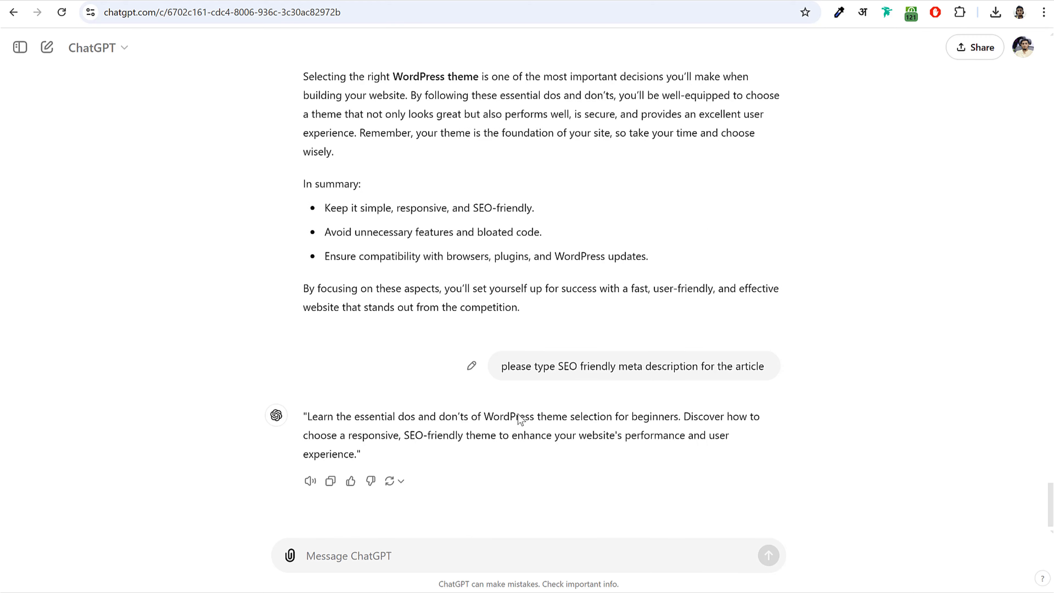
pyautogui.moveTo(310, 417); pyautogui.dragTo(355, 455)
pyautogui.hotkey('ctrl', 'c')
pyautogui.hotkey('alt', 'Tab')
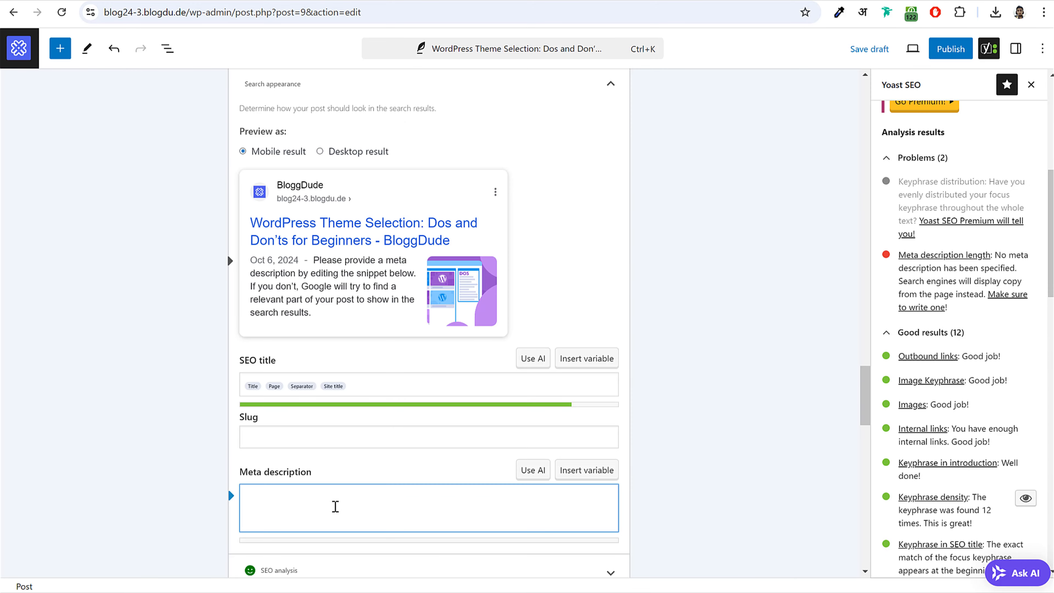
# - Paste ChatGPT's meta description, cutting the 'Discover how to choose…' opening and starting with a capital T
pyautogui.click(335, 506)
pyautogui.hotkey('ctrl', 'v')
pyautogui.scroll(-3, 795, 440)
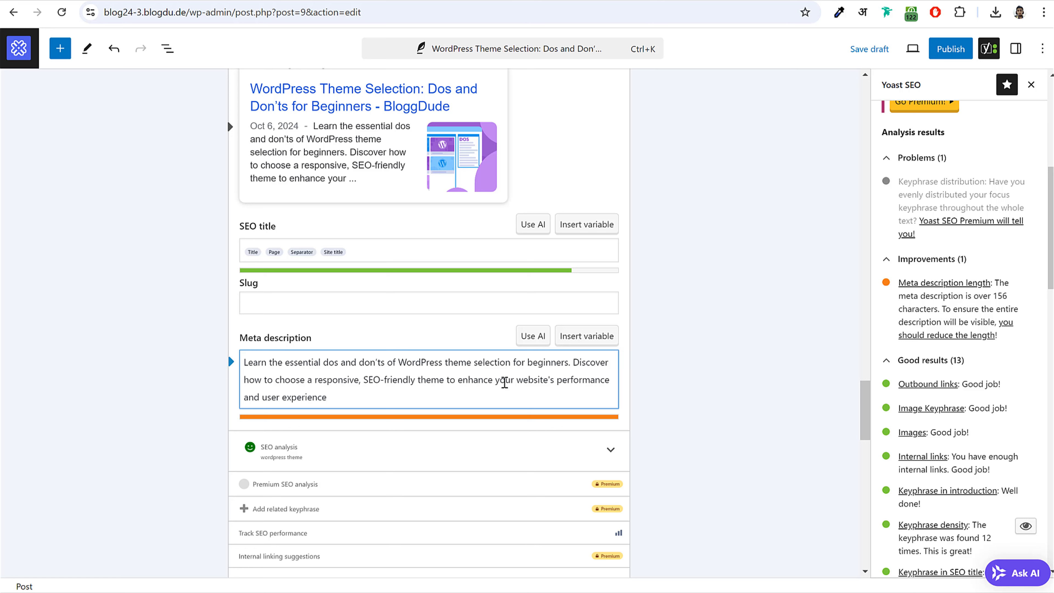
pyautogui.moveTo(574, 363); pyautogui.dragTo(365, 380)
pyautogui.press('BackSpace')
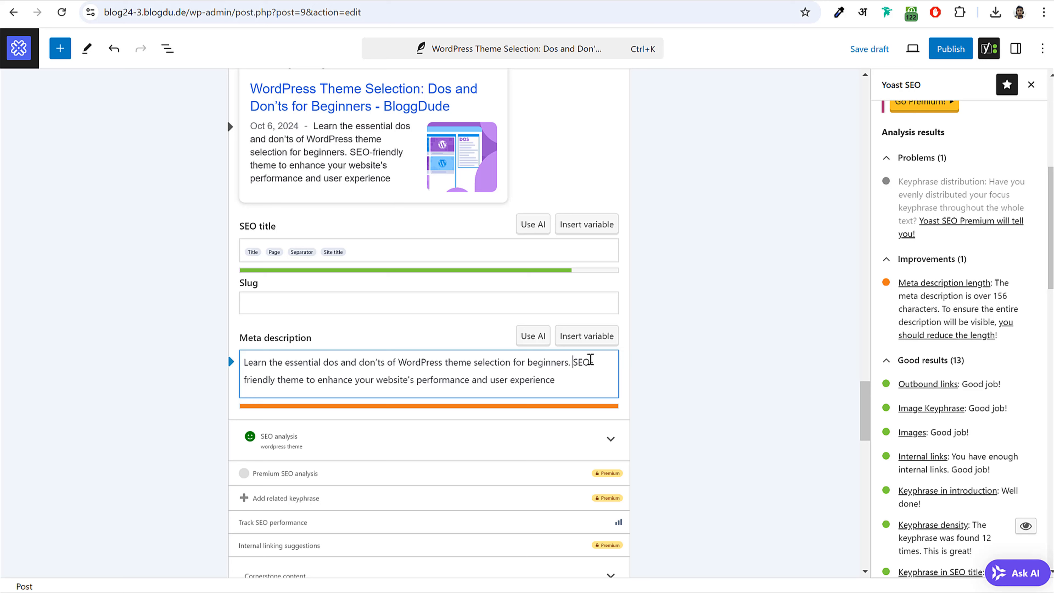
pyautogui.moveTo(573, 362); pyautogui.dragTo(282, 384)
pyautogui.press('BackSpace')
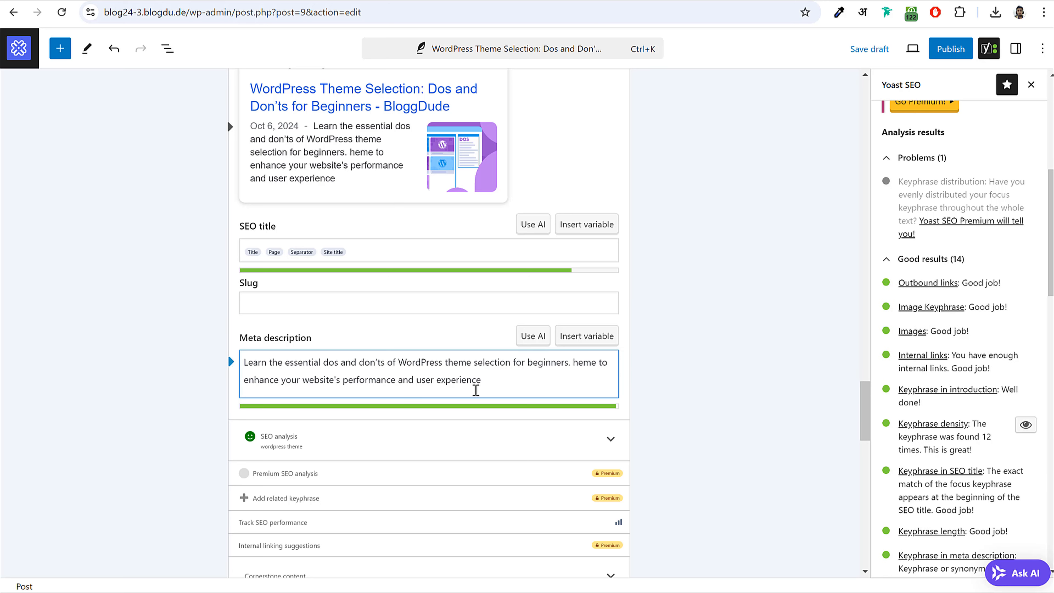
pyautogui.write('T')
# - Review the shortened meta description and check the empty slug field
pyautogui.click(496, 386)
pyautogui.keyDown('shift'); pyautogui.click(269, 360); pyautogui.keyUp('shift')
pyautogui.keyDown('shift'); pyautogui.click(244, 362); pyautogui.keyUp('shift')
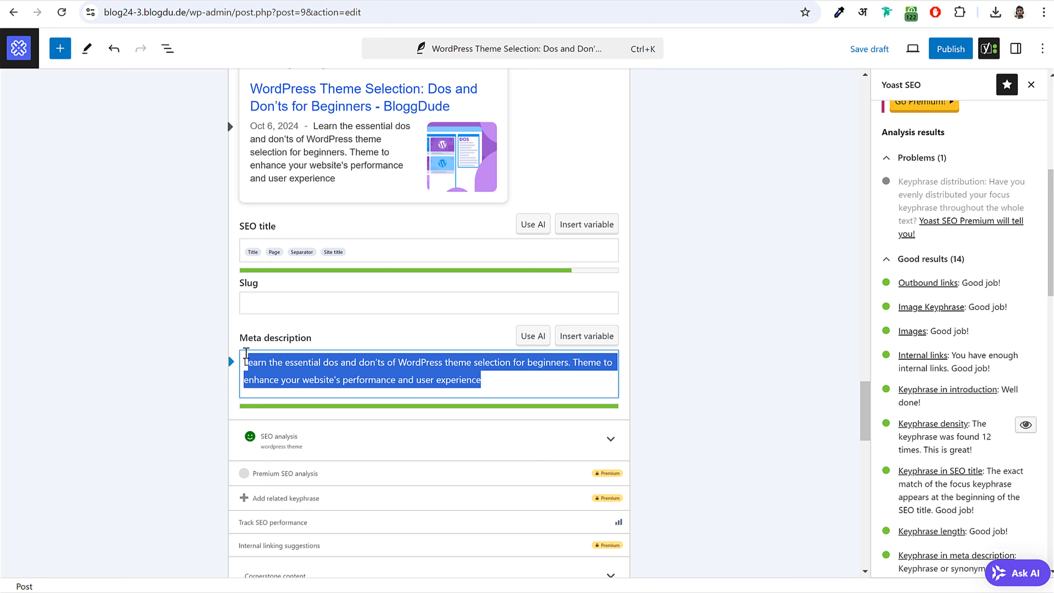
pyautogui.click(660, 374)
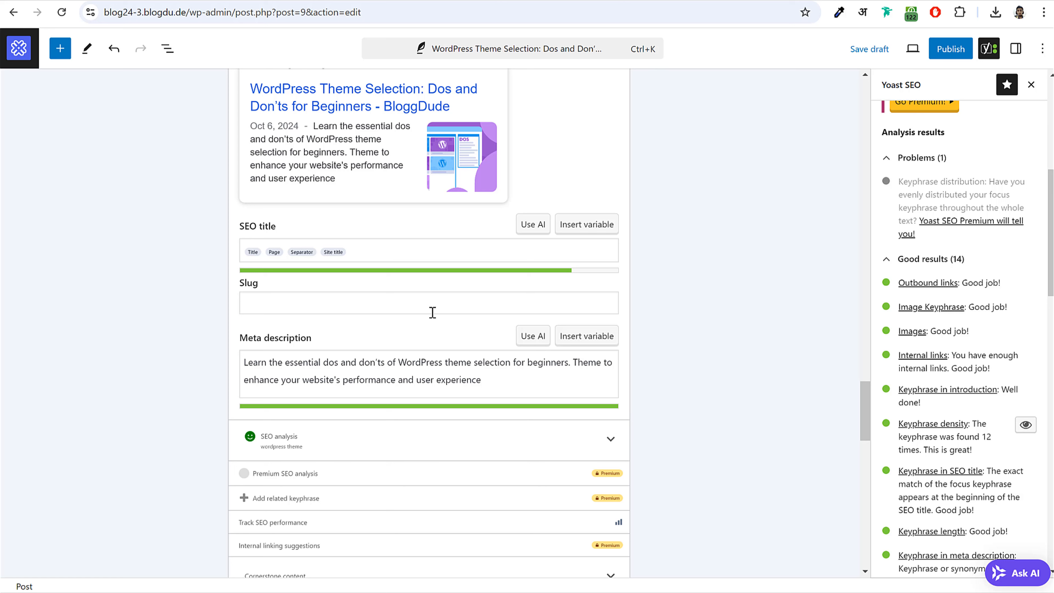
pyautogui.click(376, 293)
pyautogui.click(671, 312)
pyautogui.scroll(5, 700, 374)
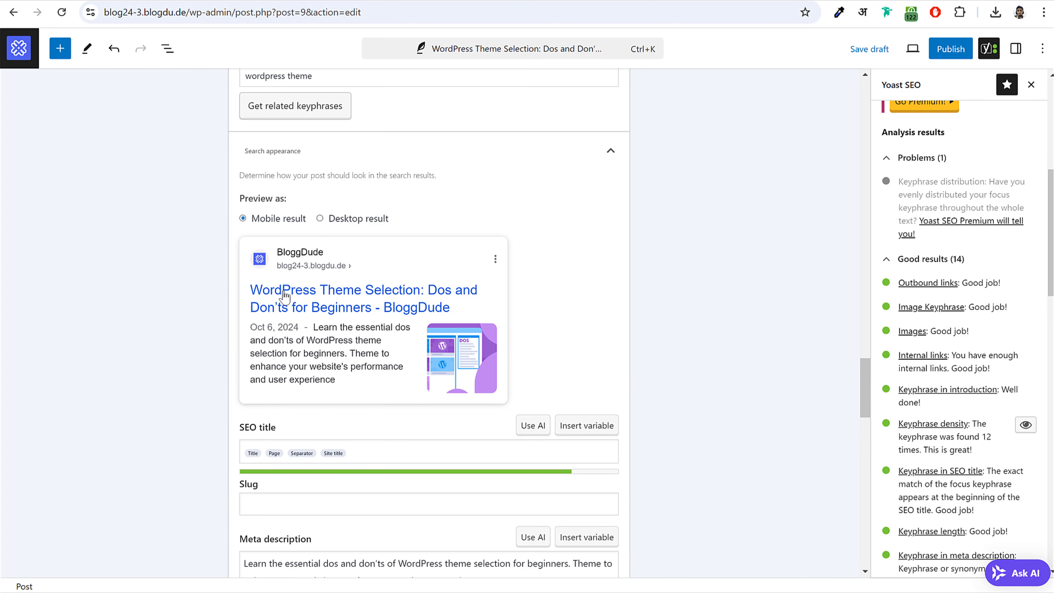
pyautogui.click(321, 219)
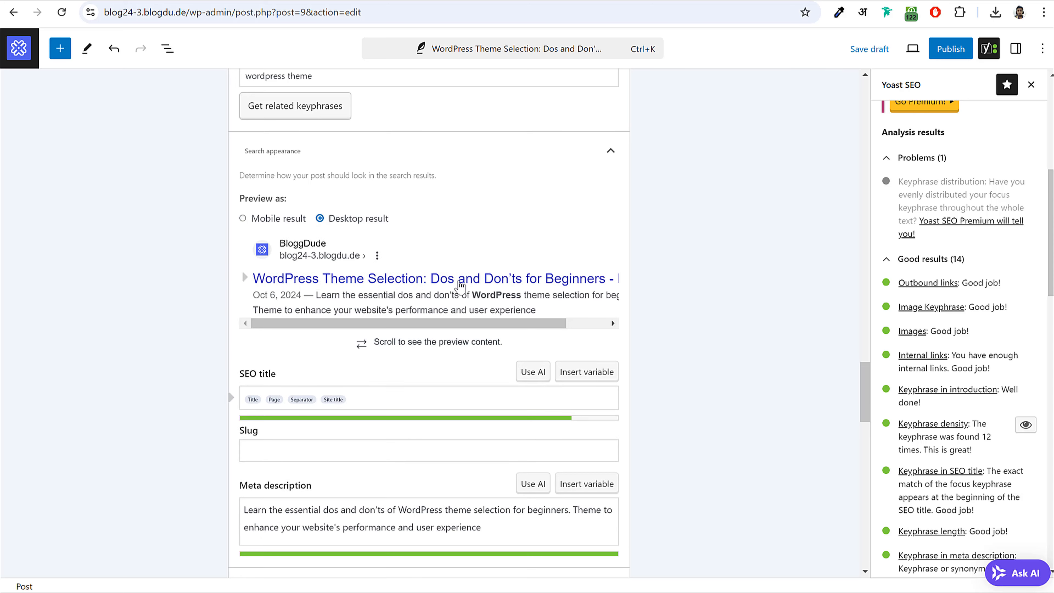
pyautogui.hscroll(3, 515, 326)
pyautogui.hscroll(-3, 515, 326)
pyautogui.scroll(5, 372, 266)
pyautogui.scroll(-5, 386, 283)
pyautogui.click(263, 221)
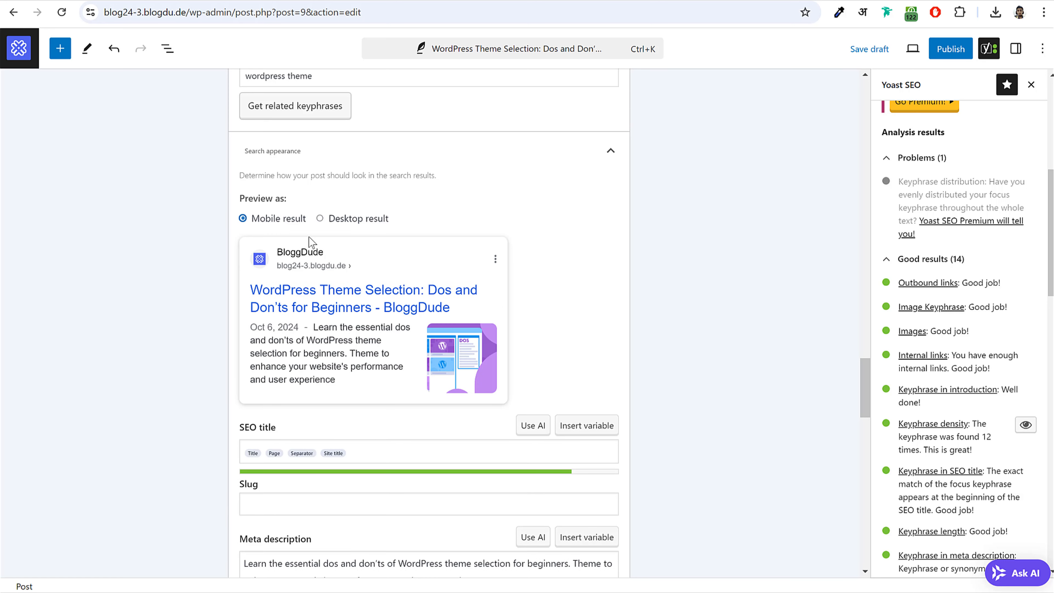
pyautogui.scroll(-5, 735, 311)
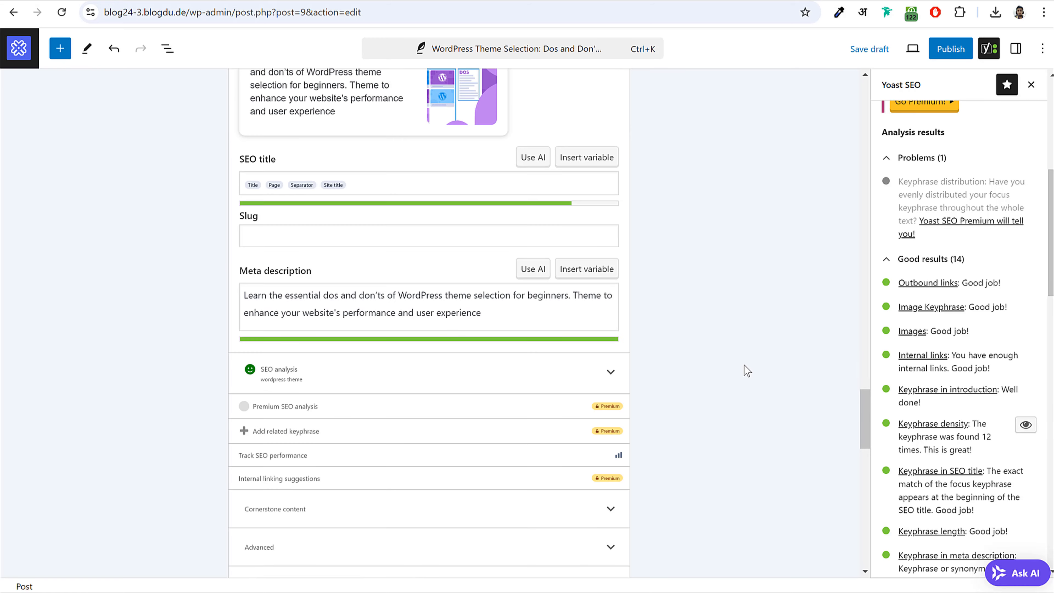
pyautogui.scroll(7, 809, 333)
pyautogui.scroll(6, 904, 293)
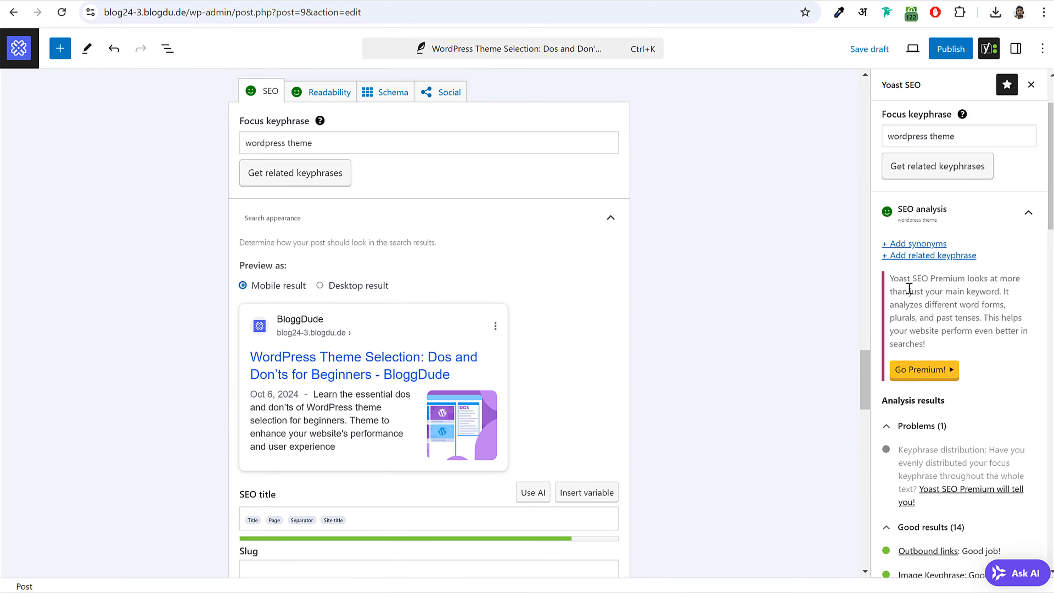
pyautogui.scroll(-5, 937, 274)
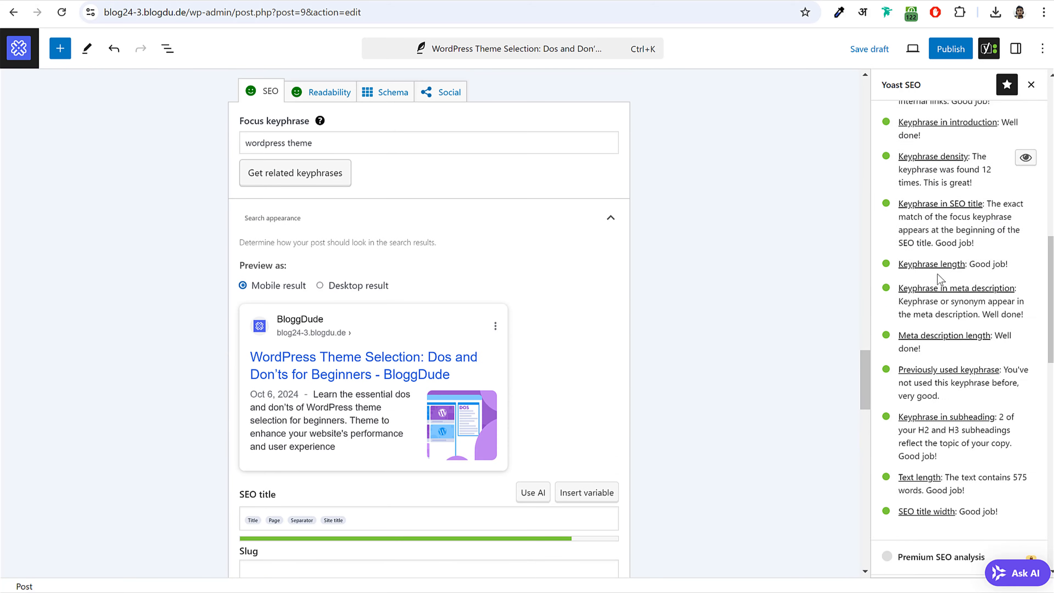
pyautogui.scroll(8, 913, 178)
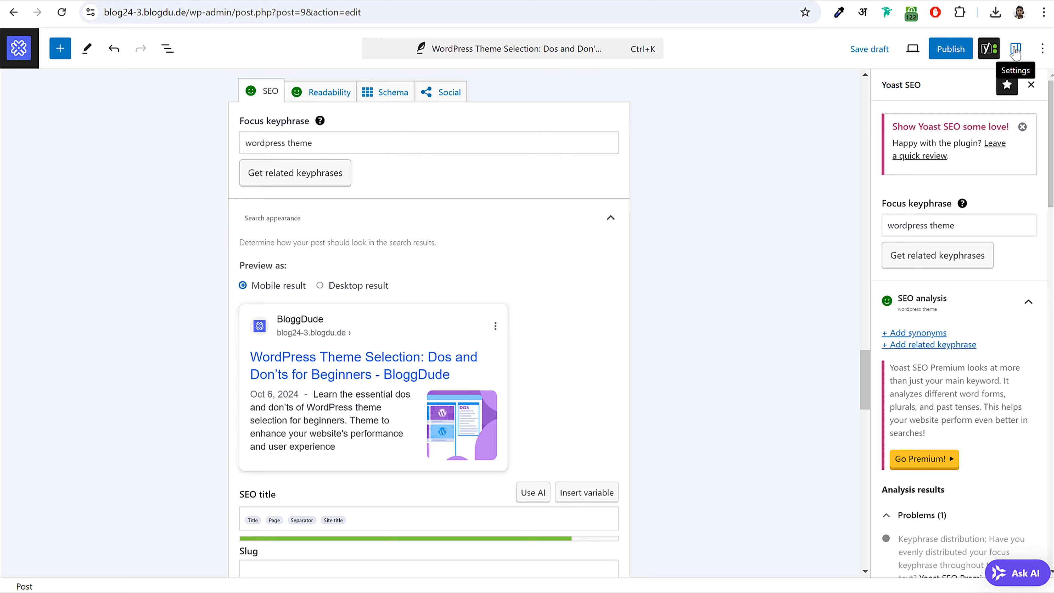
# - Set the first Media Library image, the blog theme example screenshot, as featured image
pyautogui.click(1016, 50)
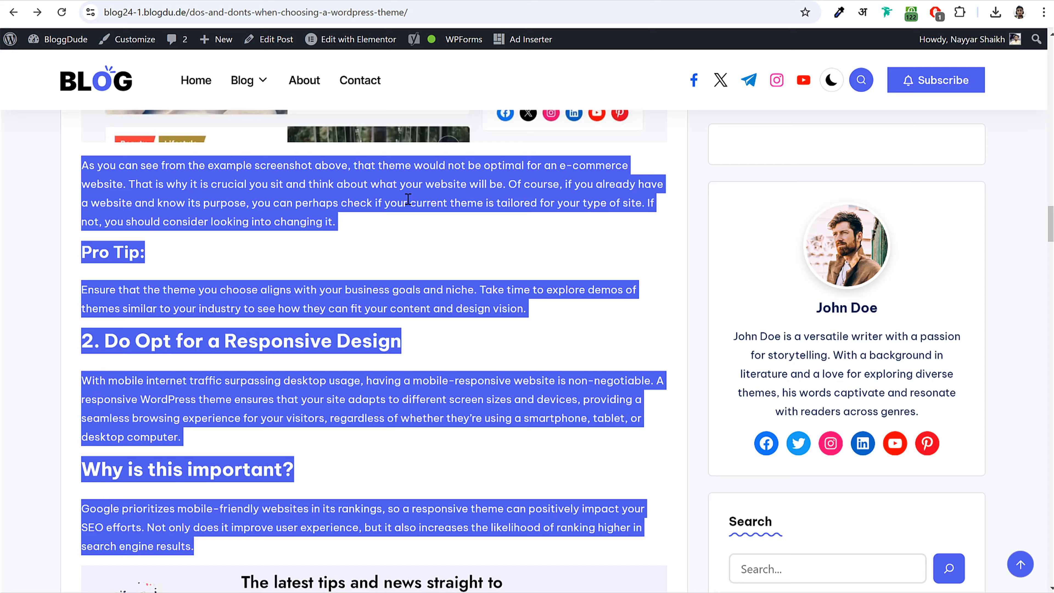
pyautogui.scroll(15, 494, 278)
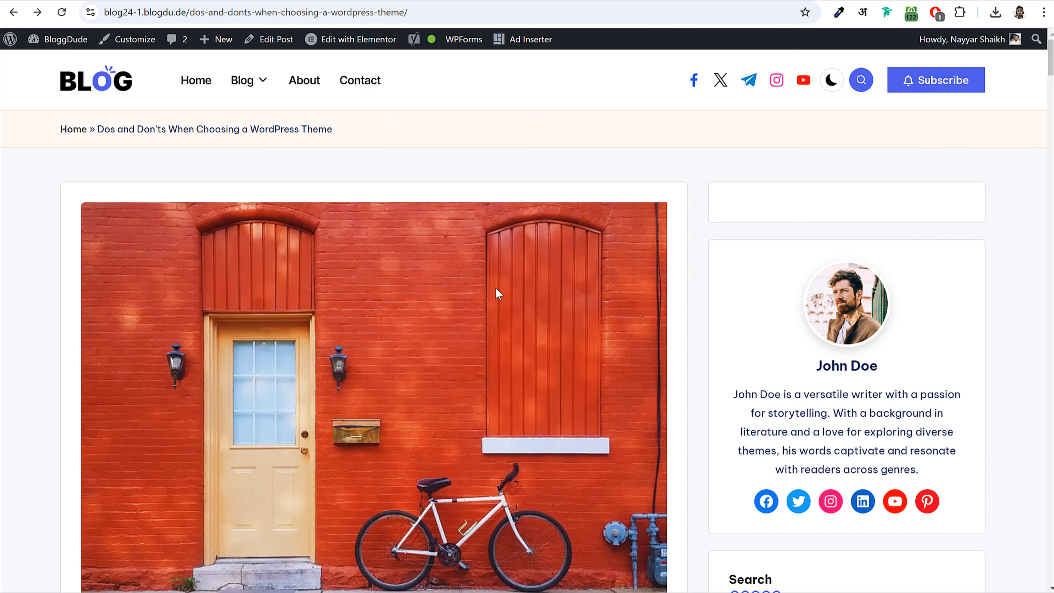
pyautogui.scroll(-3, 495, 287)
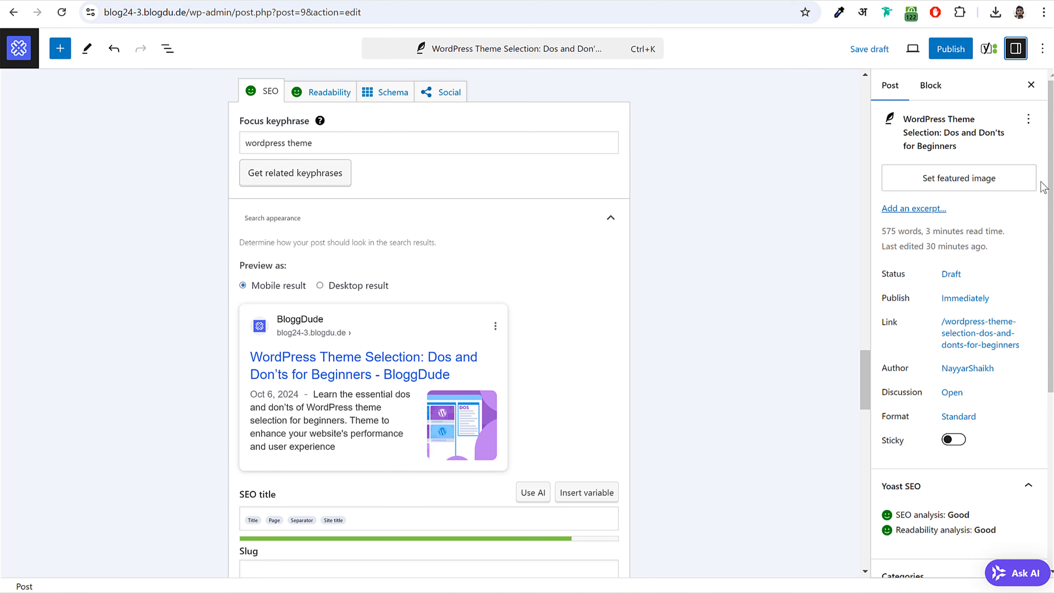
pyautogui.click(962, 178)
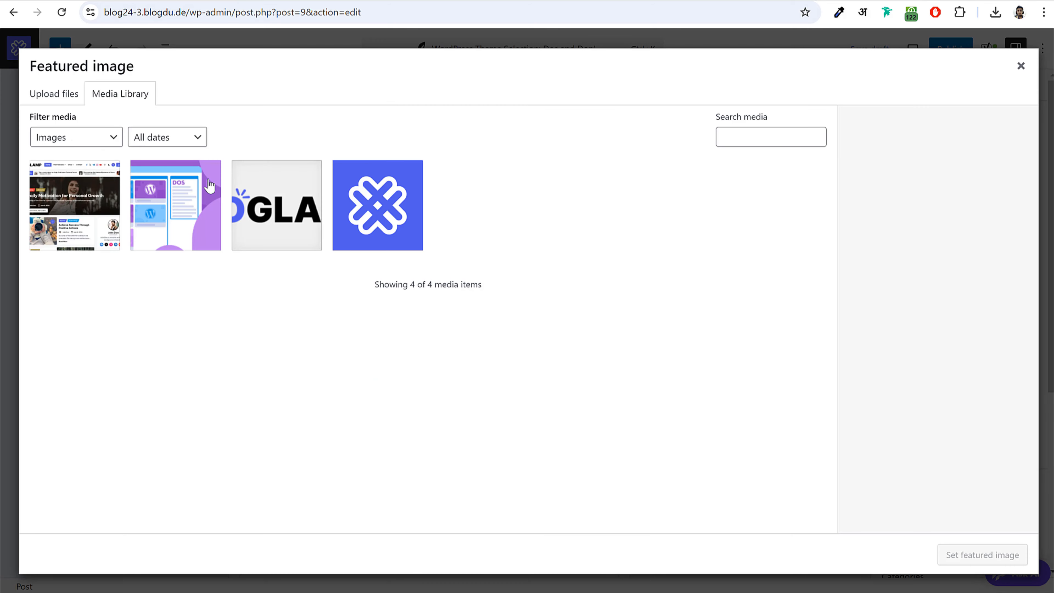
pyautogui.click(48, 104)
pyautogui.click(140, 101)
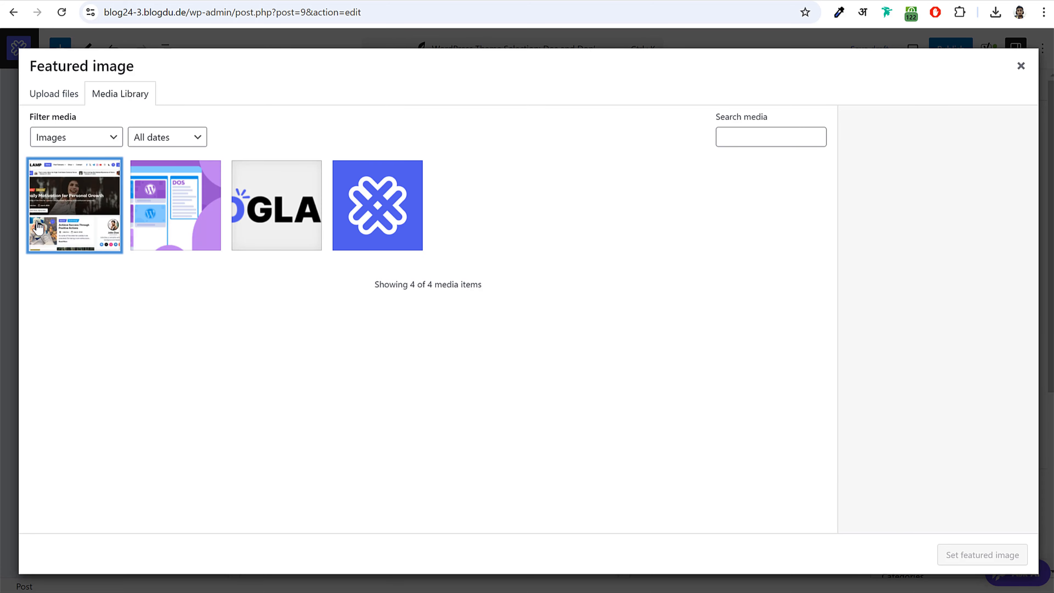
pyautogui.click(38, 228)
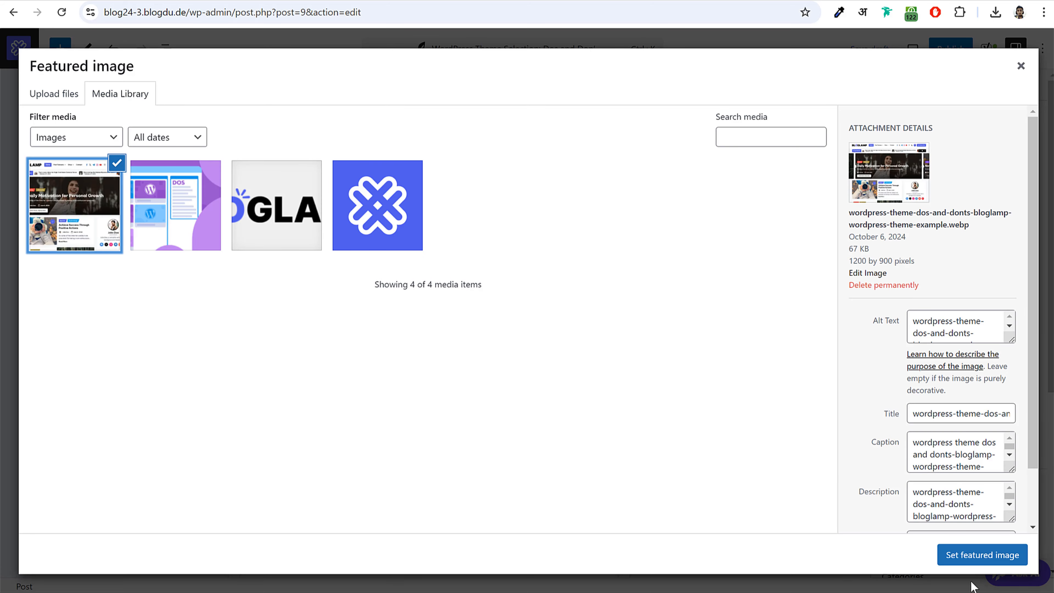
pyautogui.click(951, 554)
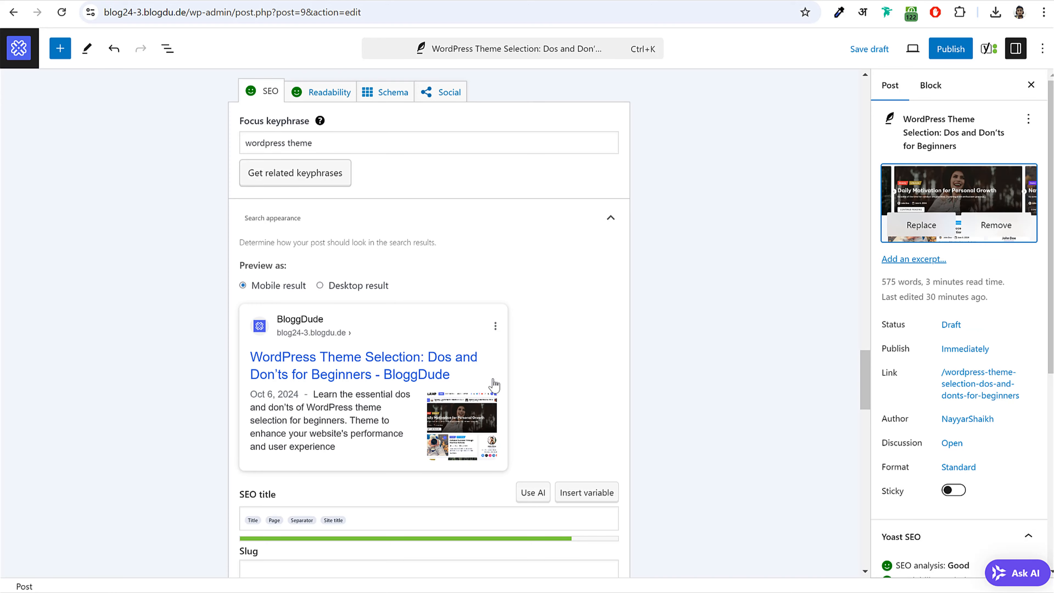
# - Check the snippet preview as a desktop result, then switch it back to mobile
pyautogui.scroll(-1, 460, 313)
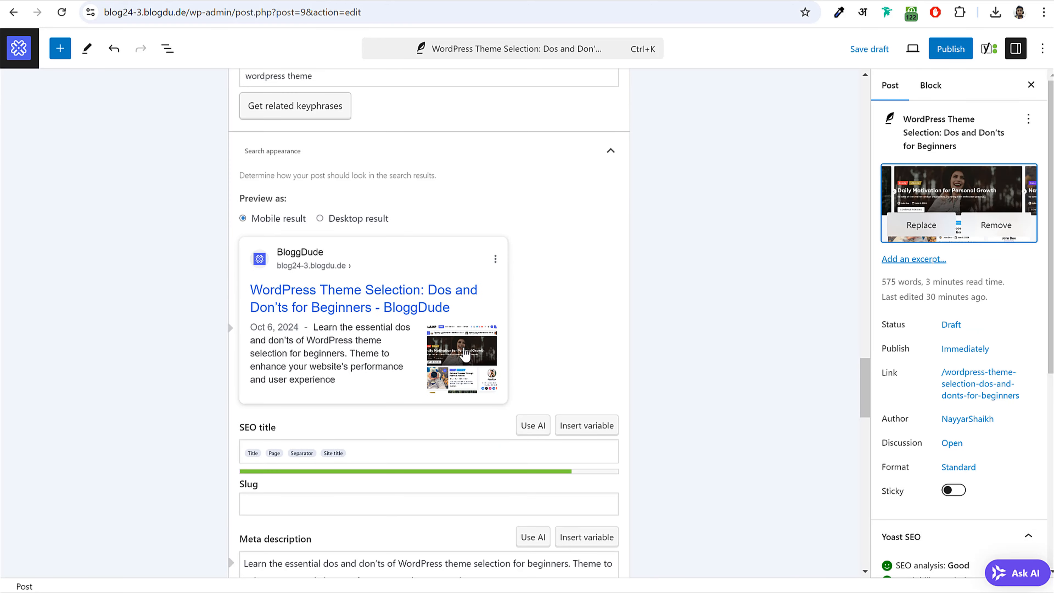
pyautogui.click(348, 222)
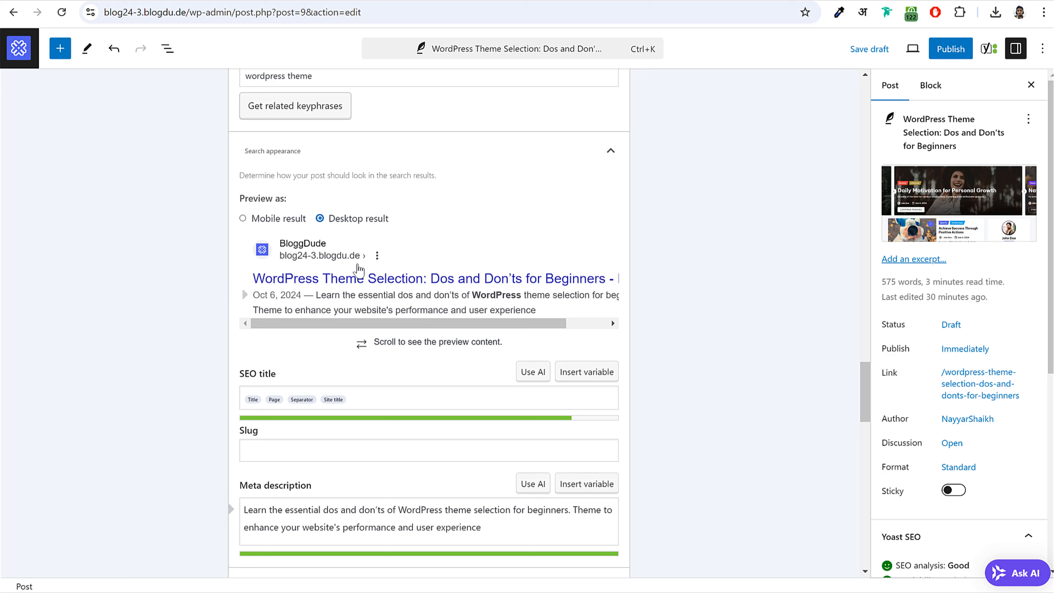
pyautogui.click(266, 219)
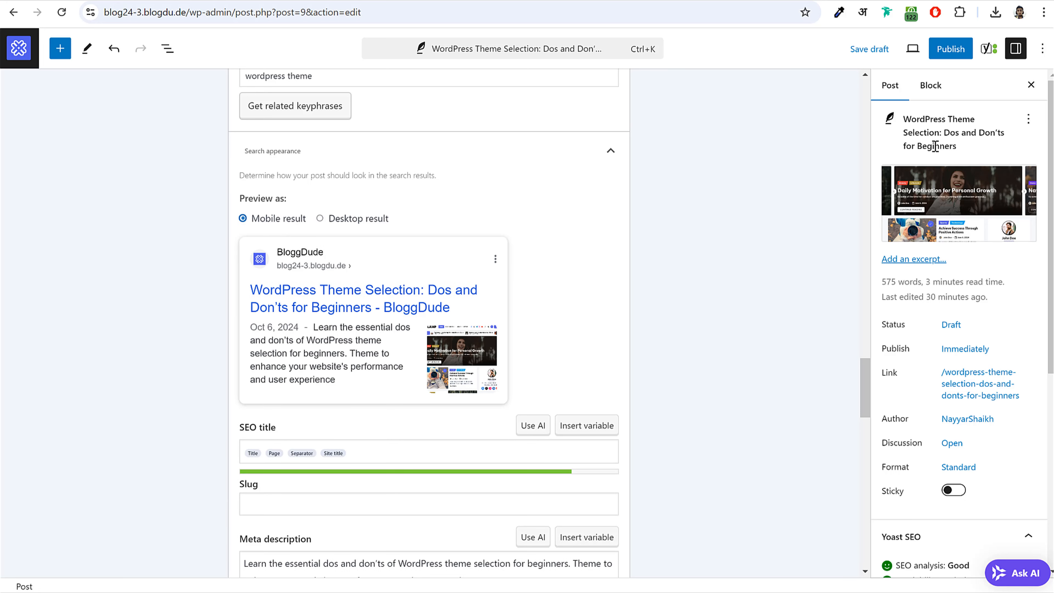
pyautogui.scroll(-3, 1002, 276)
pyautogui.scroll(-2, 1001, 276)
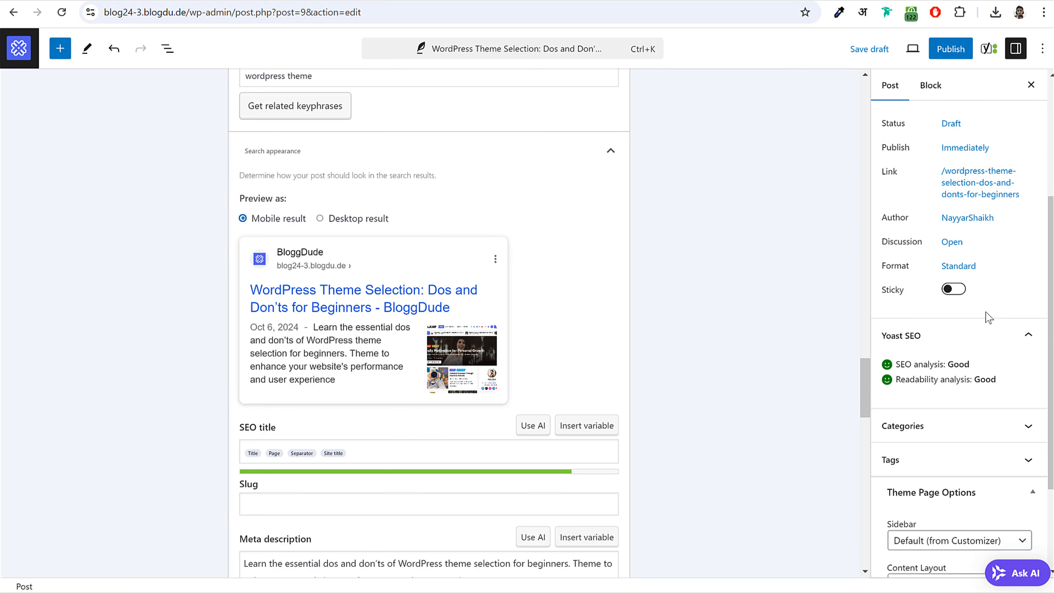
# - Tick the Blog category and add a new 'WordPress Themes' category to the post
pyautogui.click(997, 431)
pyautogui.scroll(-4, 977, 409)
pyautogui.click(888, 267)
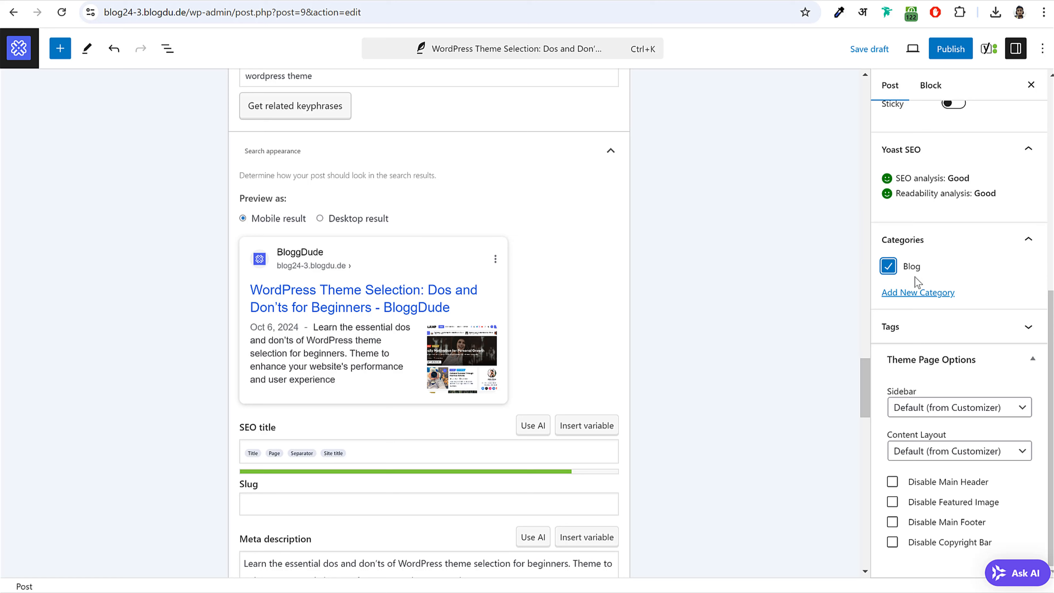
pyautogui.click(934, 293)
pyautogui.click(955, 340)
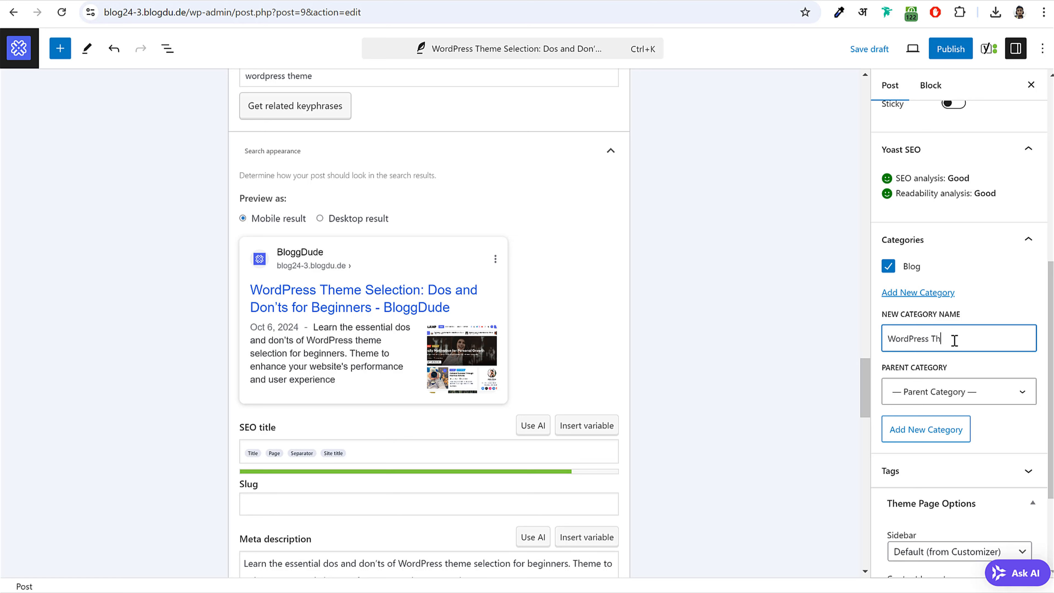
pyautogui.moveTo(974, 344); pyautogui.dragTo(907, 341)
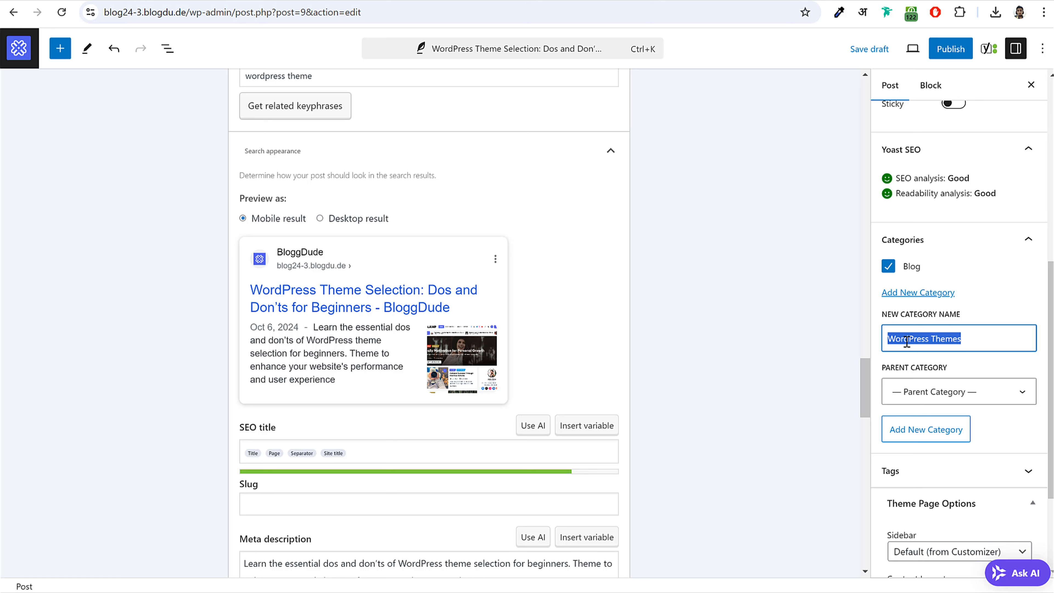
pyautogui.click(982, 337)
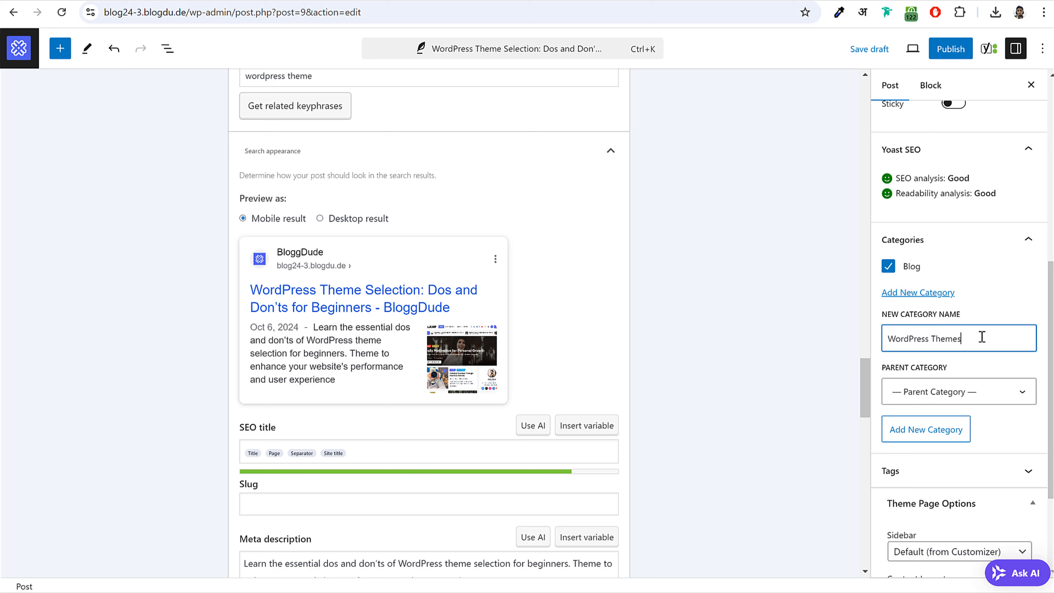
pyautogui.click(950, 437)
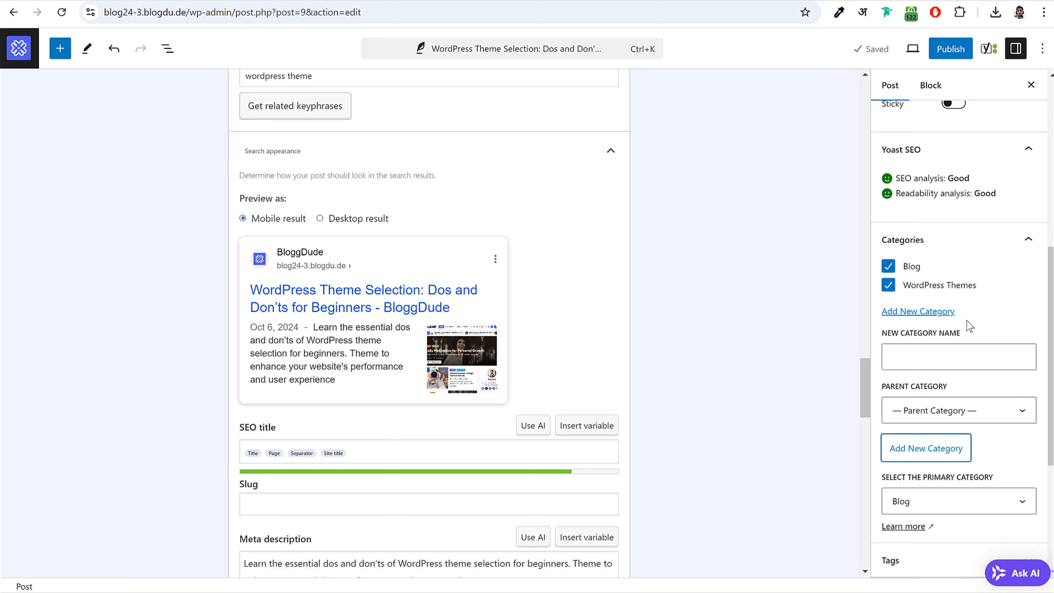
# - Expand the Tags section, then publish the post and confirm in the pre-publish panel
pyautogui.scroll(-5, 967, 327)
pyautogui.click(945, 328)
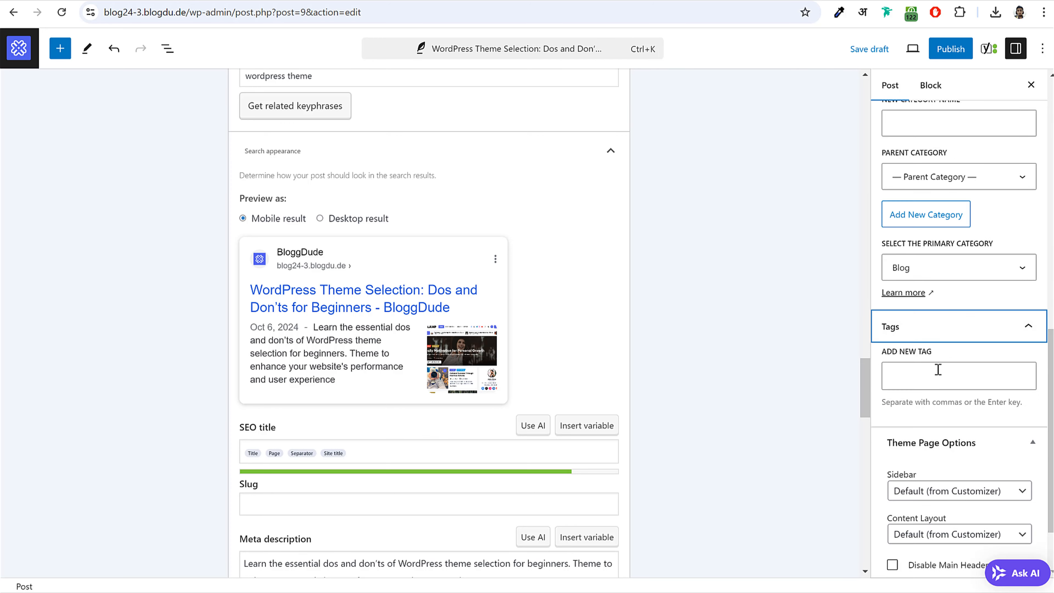
pyautogui.click(938, 369)
pyautogui.scroll(-2, 960, 415)
pyautogui.scroll(15, 959, 427)
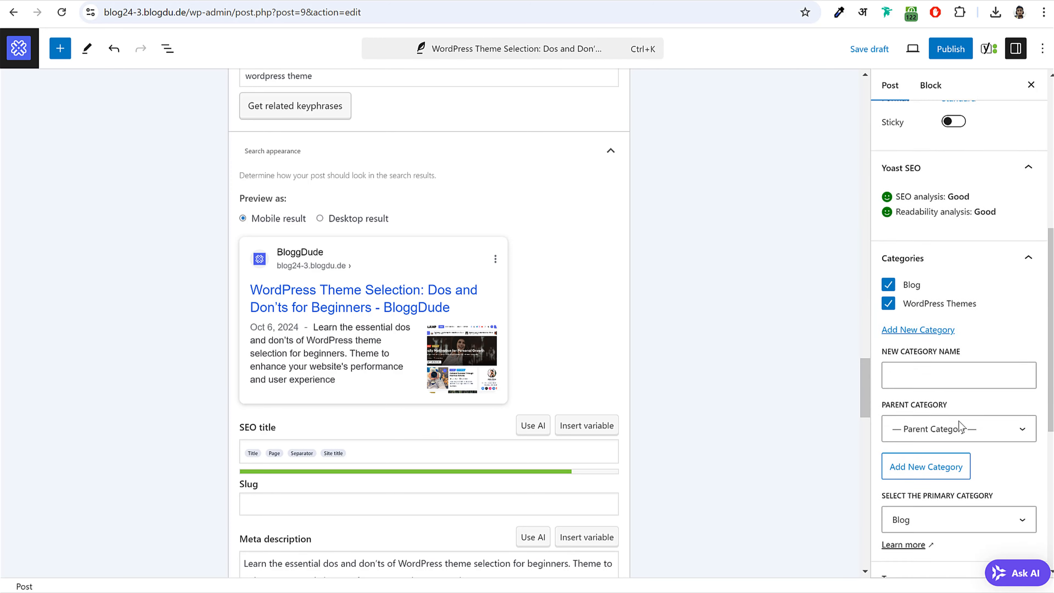
pyautogui.click(950, 49)
pyautogui.click(924, 47)
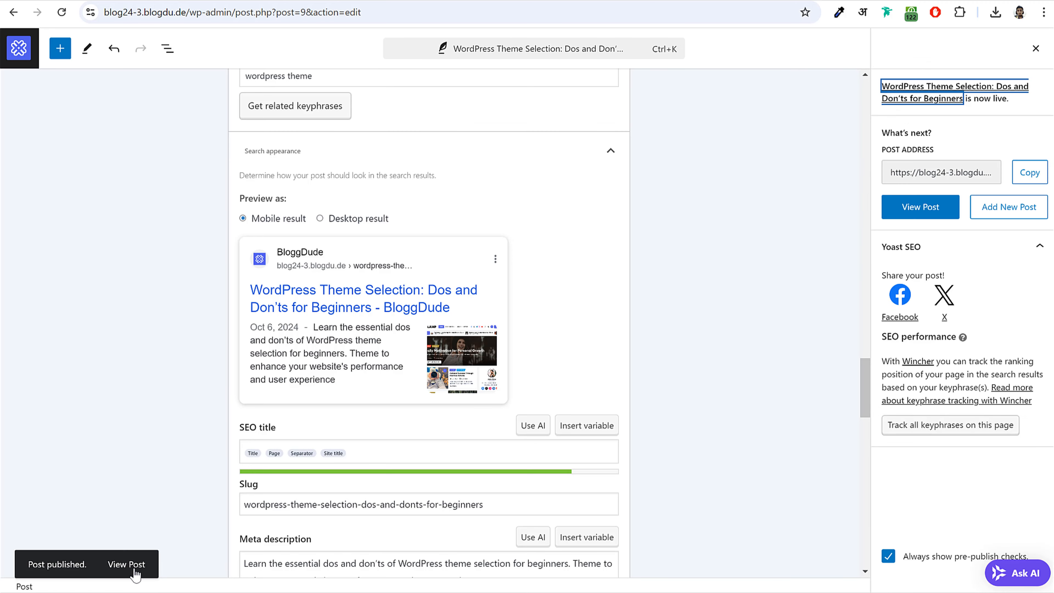
pyautogui.rightClick(135, 566)
pyautogui.click(210, 388)
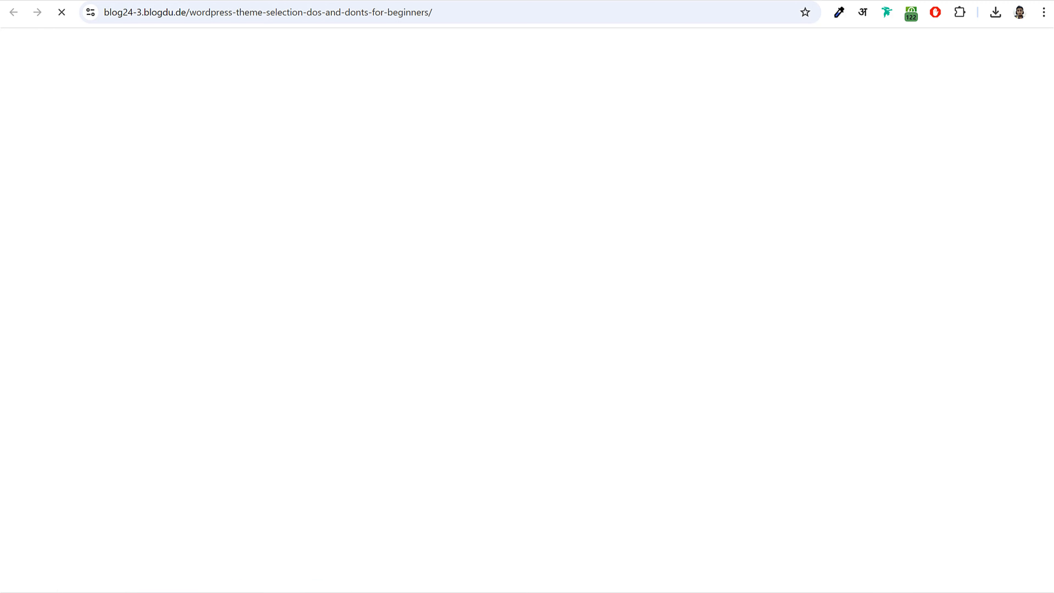
pyautogui.scroll(-2, 662, 367)
pyautogui.scroll(-8, 663, 368)
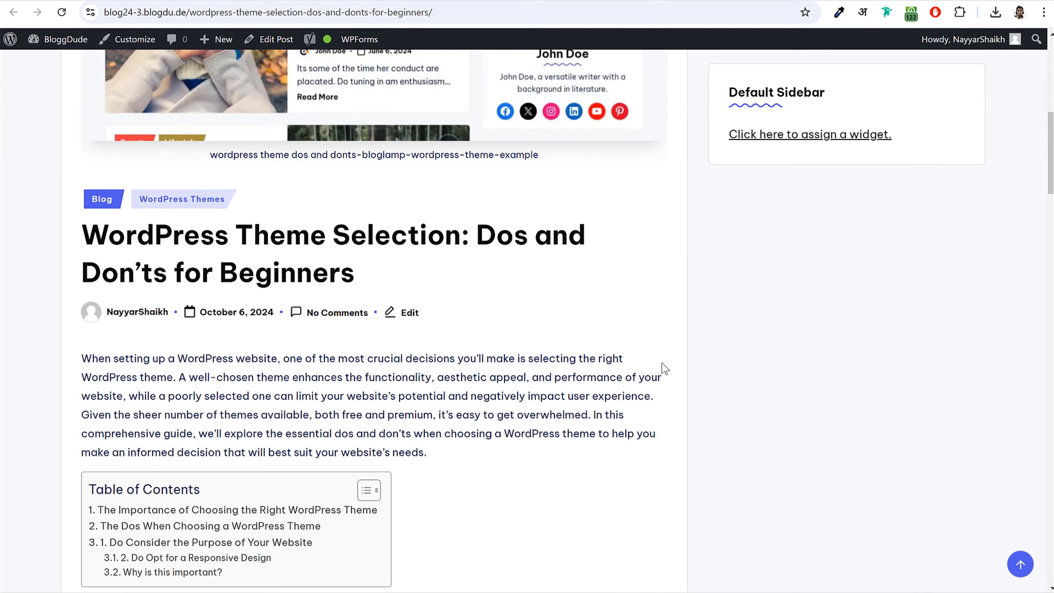
pyautogui.scroll(8, 663, 368)
pyautogui.scroll(-1, 458, 373)
pyautogui.scroll(-8, 458, 372)
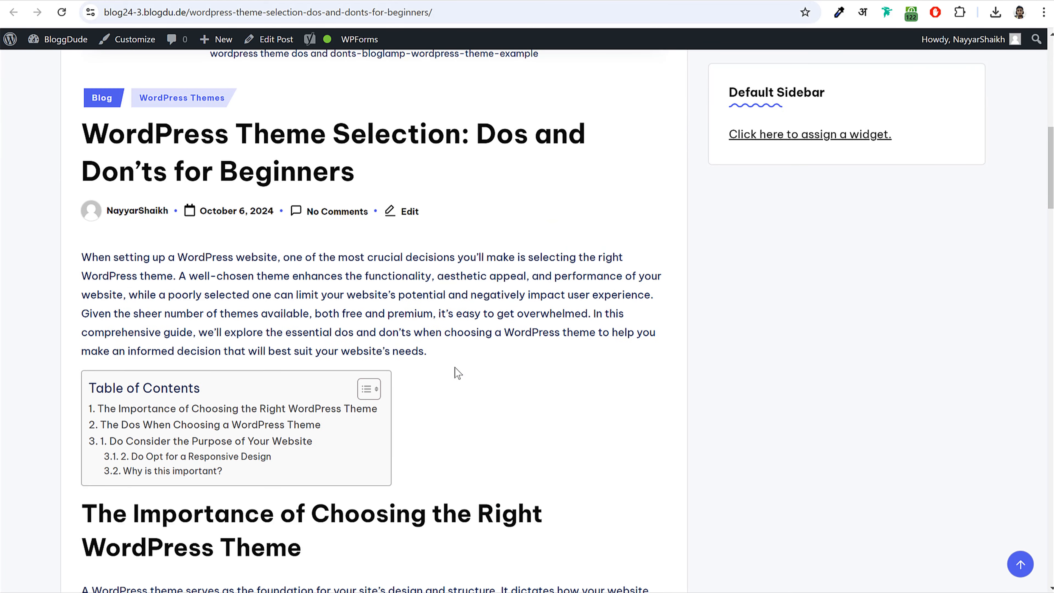
pyautogui.scroll(3, 458, 373)
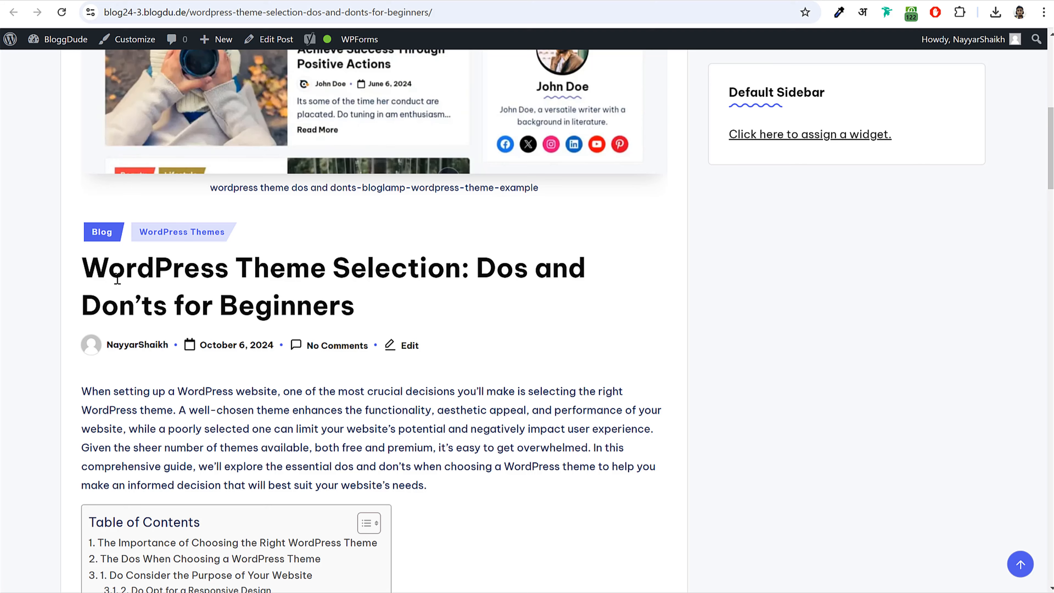
pyautogui.scroll(-5, 255, 316)
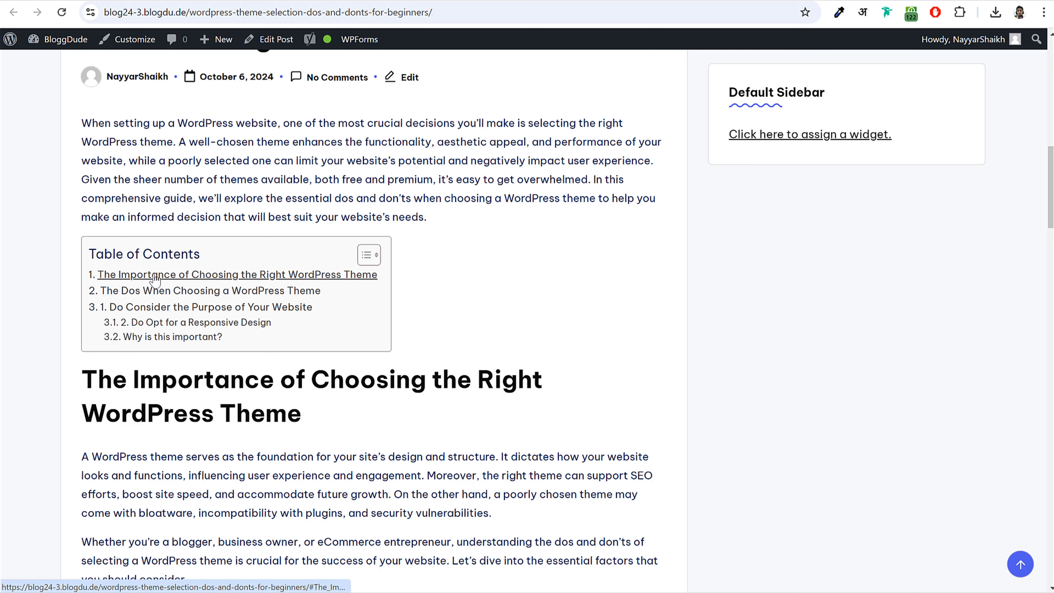
pyautogui.scroll(-1, 113, 322)
pyautogui.moveTo(86, 316); pyautogui.dragTo(311, 346)
pyautogui.click(297, 370)
pyautogui.scroll(-8, 293, 379)
pyautogui.scroll(-6, 293, 379)
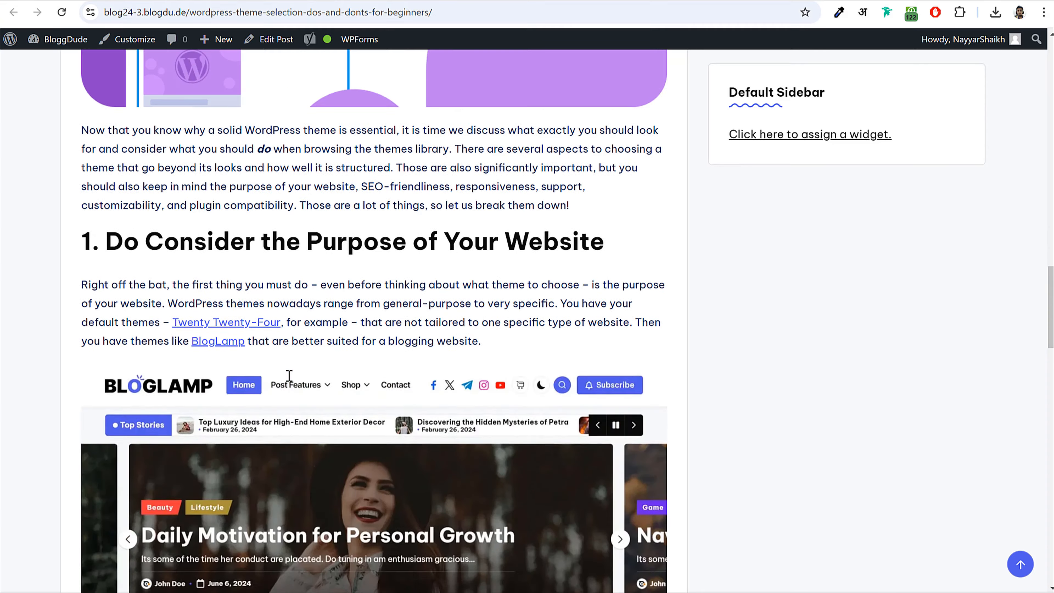
pyautogui.scroll(12, 286, 374)
pyautogui.scroll(3, 198, 268)
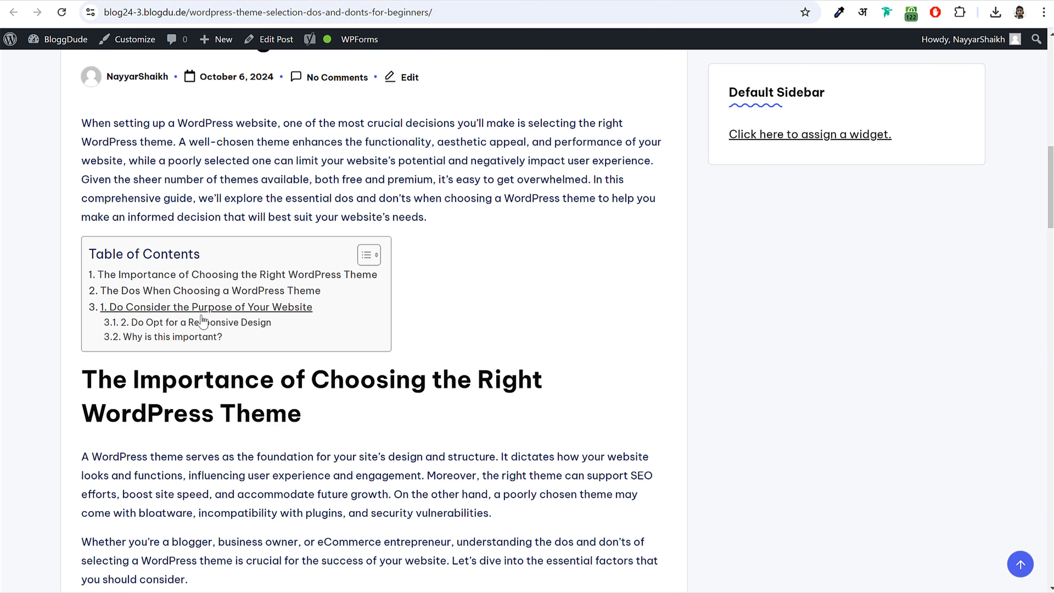
pyautogui.click(203, 1)
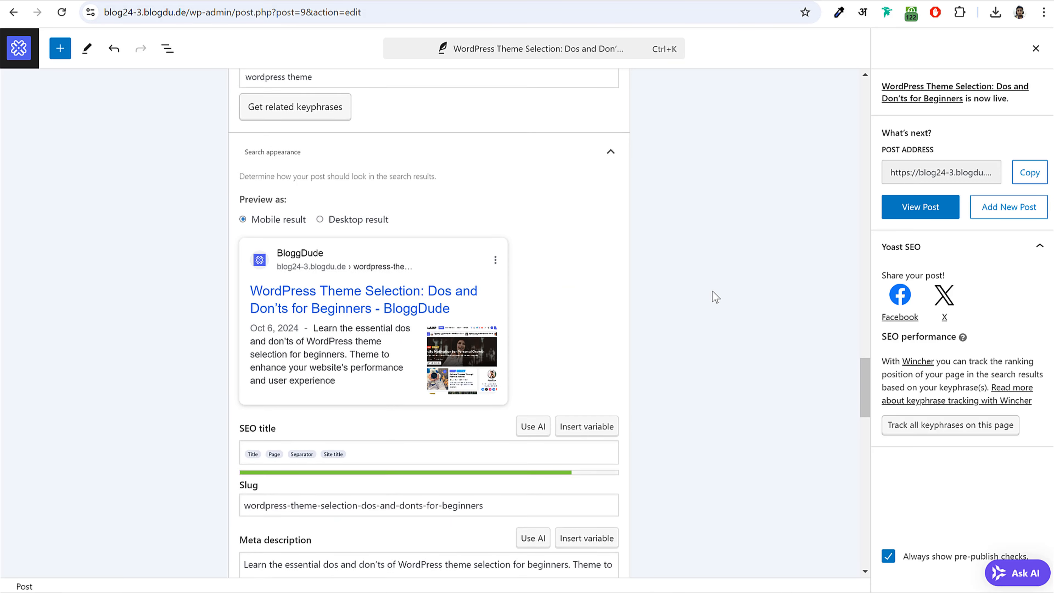
# - Switch to the example Dos and Don'ts post and scroll to its lavender newsletter box
pyautogui.scroll(15, 710, 302)
pyautogui.click(99, 2)
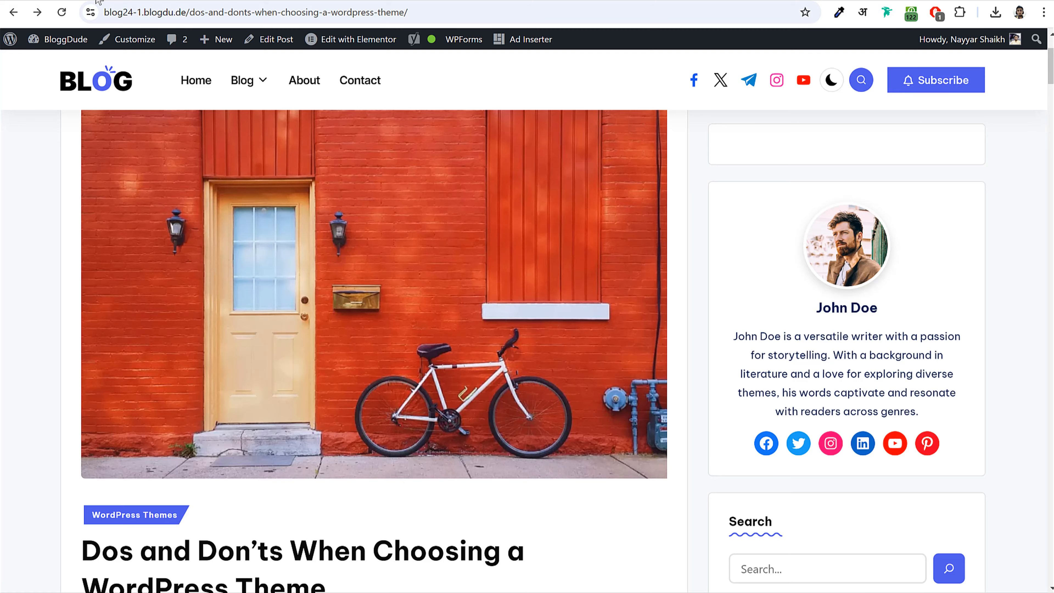
pyautogui.scroll(-12, 448, 201)
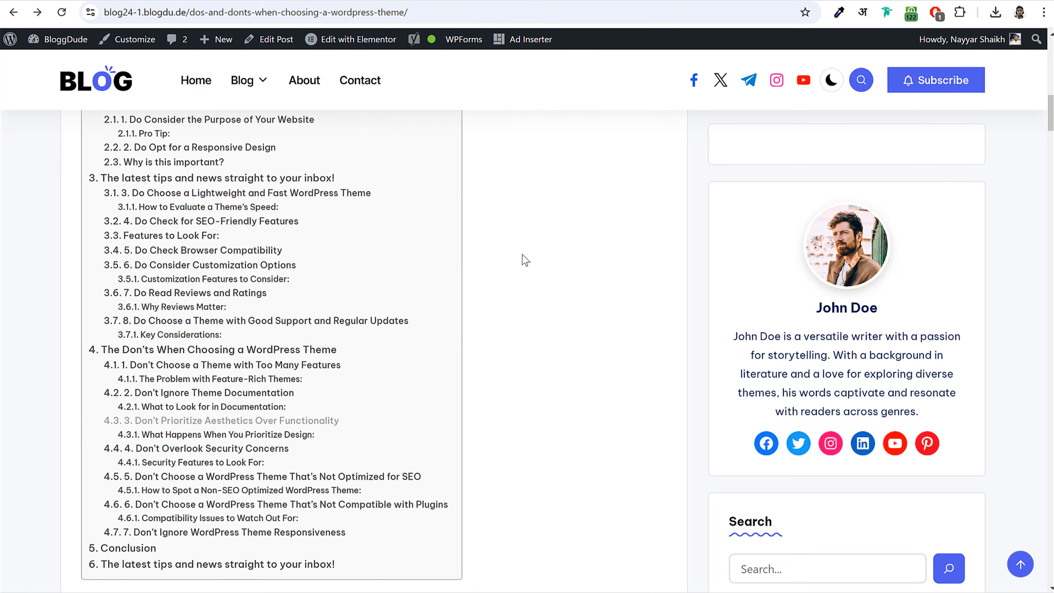
pyautogui.scroll(-15, 522, 254)
pyautogui.scroll(-9, 523, 254)
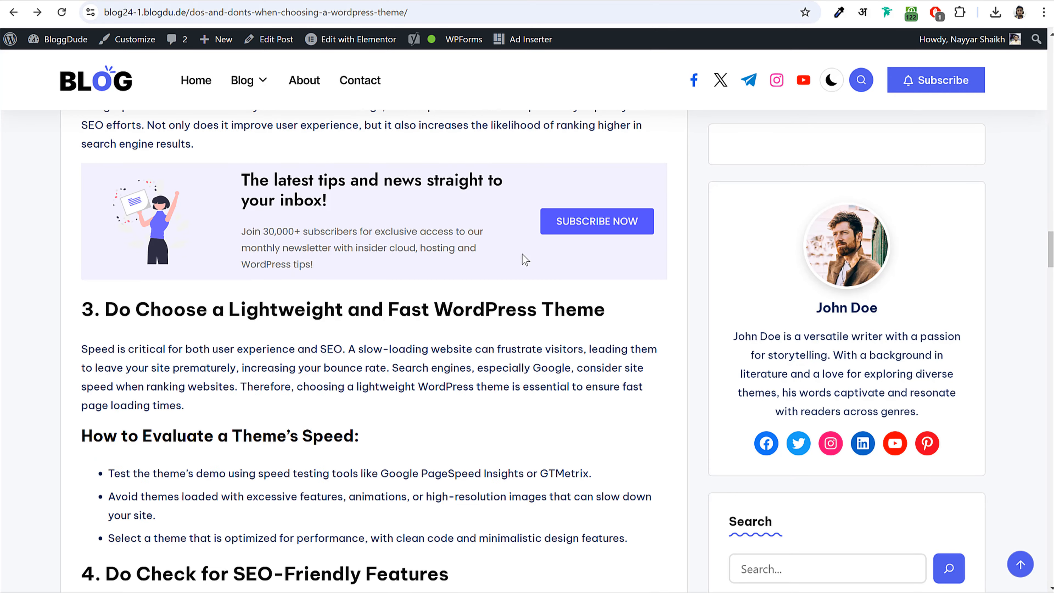
pyautogui.scroll(2, 493, 254)
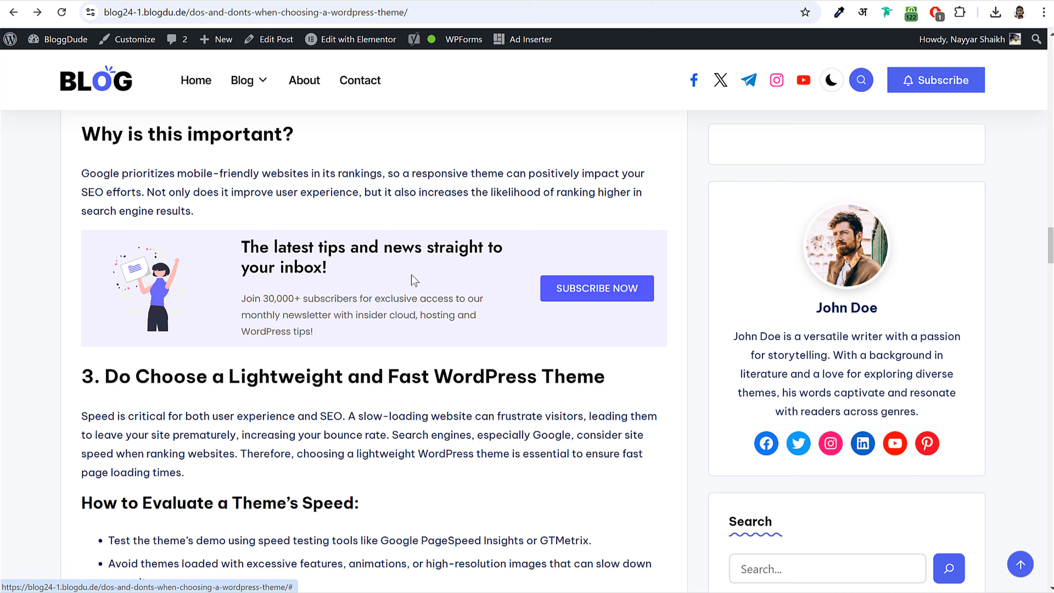
# - Highlight the newsletter heading, then open the SUBSCRIBE NOW sign-up popup and close it
pyautogui.moveTo(241, 245); pyautogui.dragTo(364, 270)
pyautogui.click(364, 267)
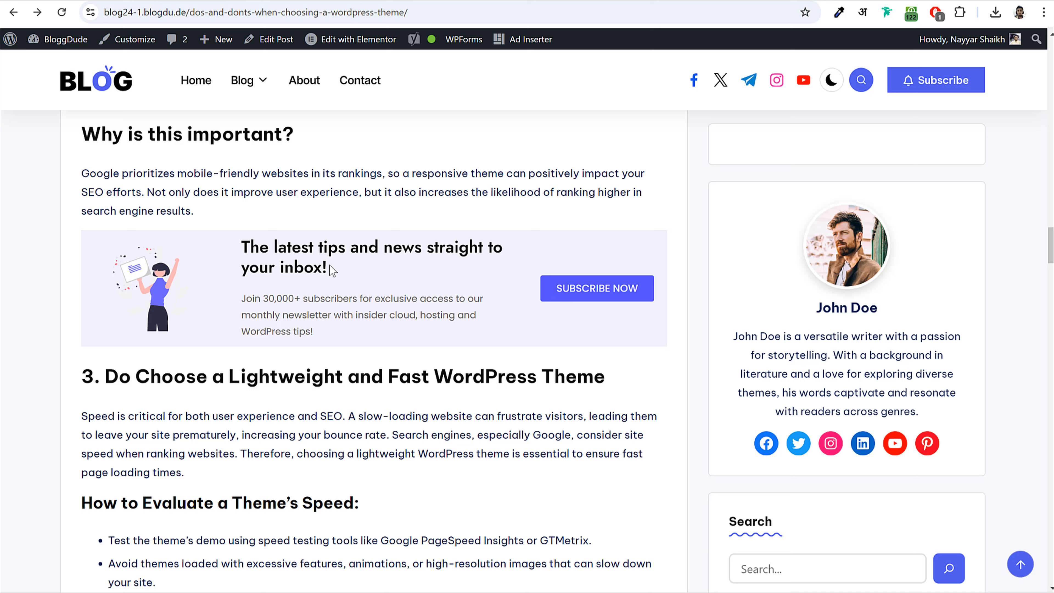
pyautogui.click(610, 298)
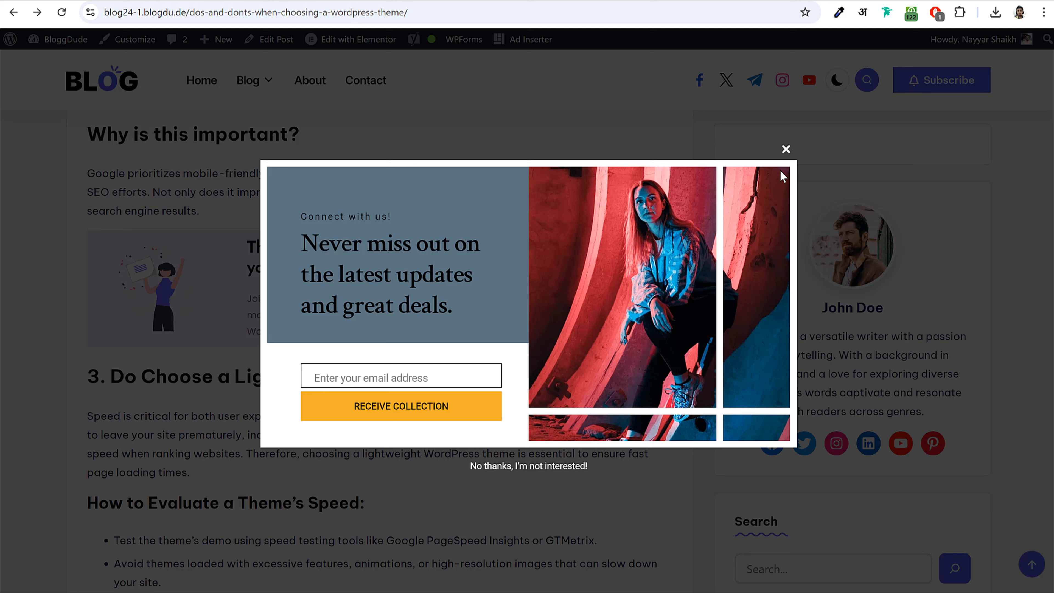
pyautogui.click(785, 150)
# - Close the reappeared sign-up popup and go to the Installed Plugins page
pyautogui.click(785, 149)
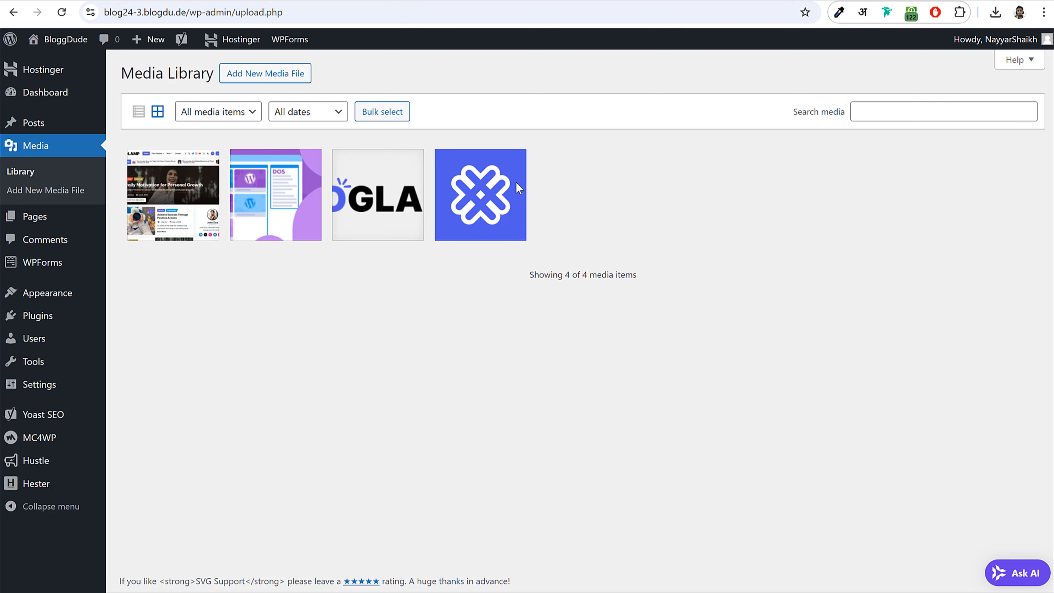
pyautogui.click(64, 322)
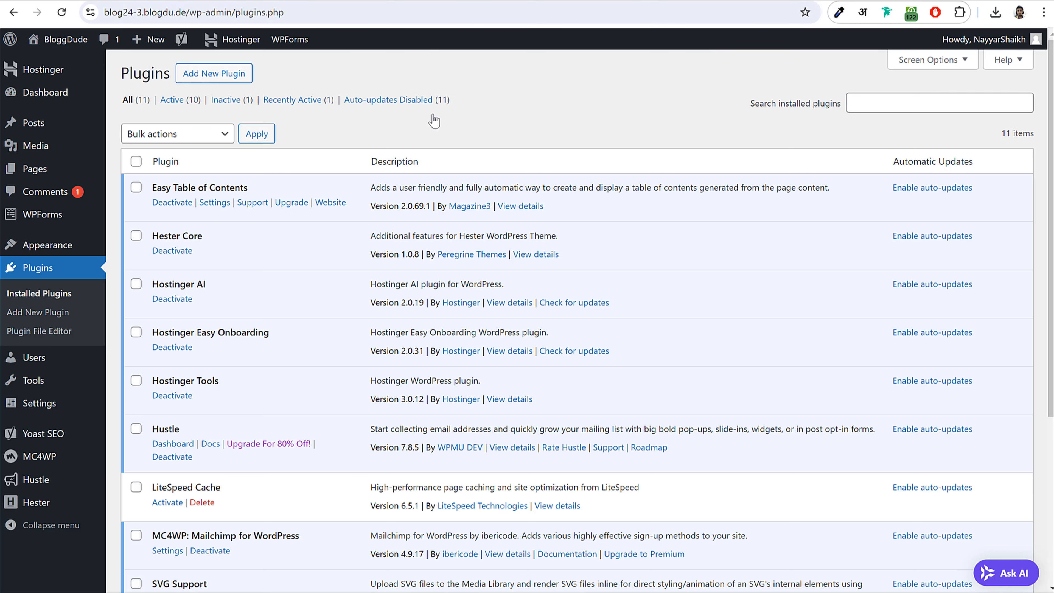
# - Open bloggdude.com/elementor in a new browser tab
pyautogui.hotkey('ctrl', 't')
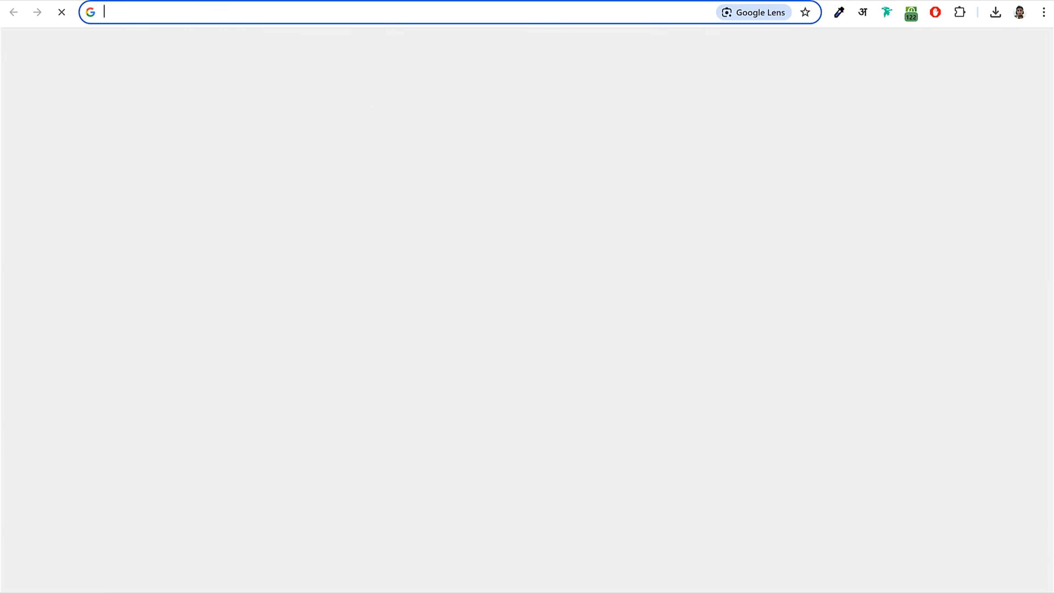
pyautogui.write('bloggdude.com/elementor')
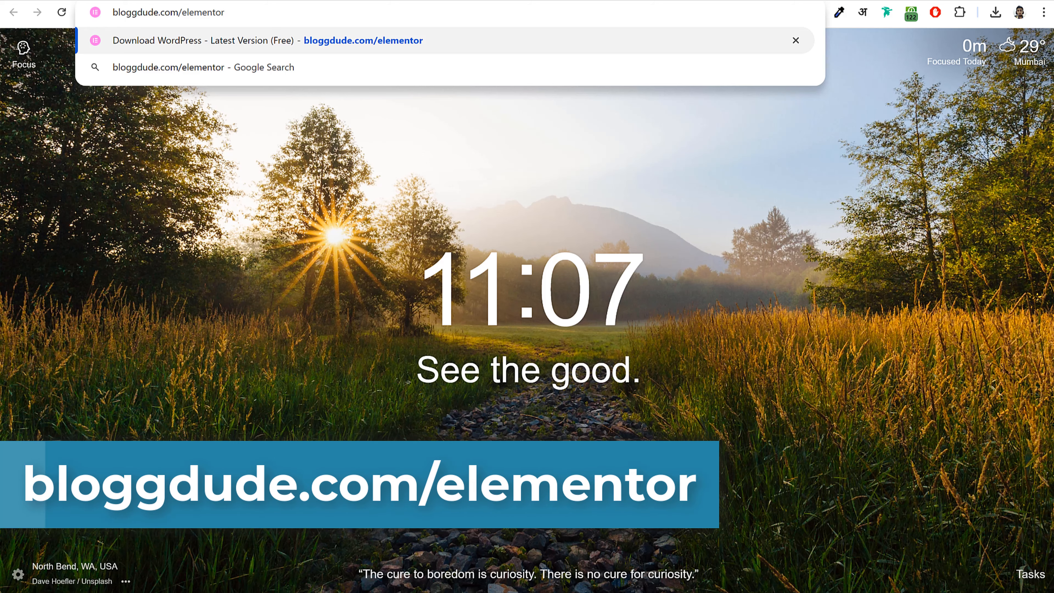
pyautogui.press('Return')
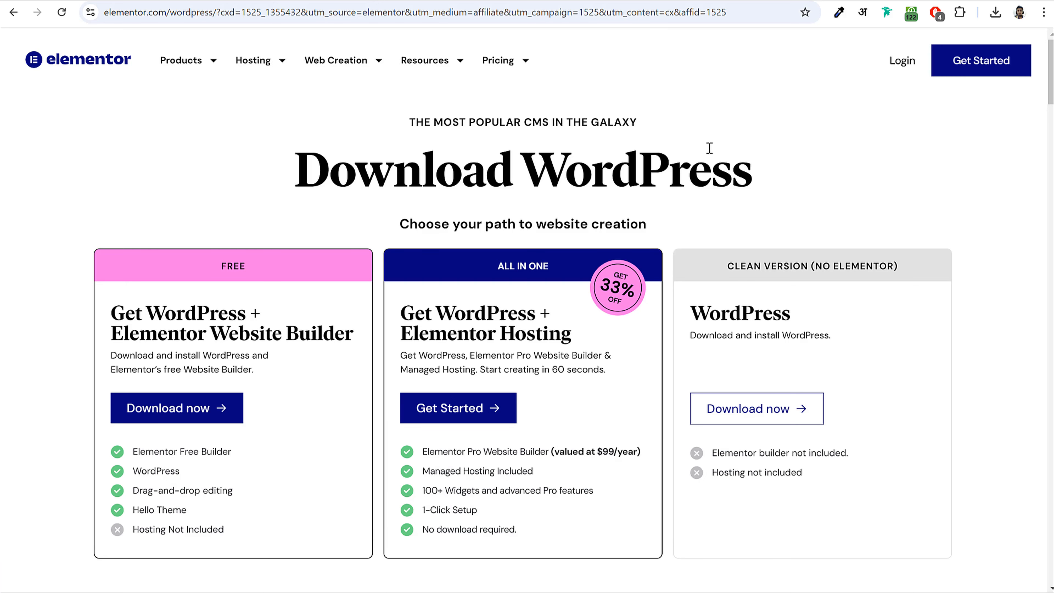
# - Highlight the FREE label and the Elementor Website Builder title on the free plan
pyautogui.moveTo(216, 265); pyautogui.dragTo(257, 265)
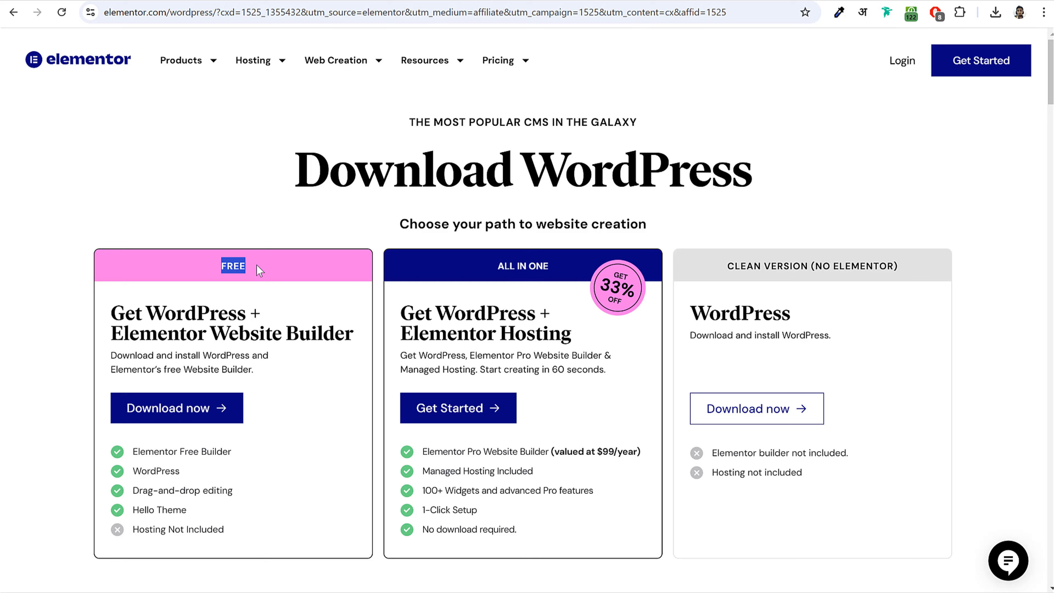
pyautogui.click(251, 265)
pyautogui.moveTo(111, 332); pyautogui.dragTo(359, 335)
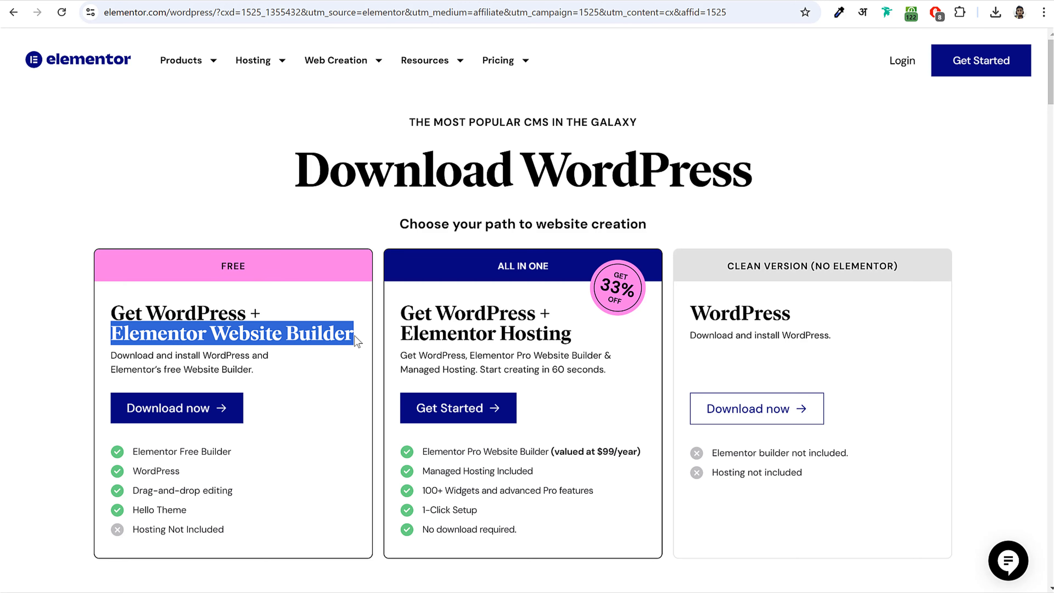
pyautogui.click(343, 335)
pyautogui.moveTo(116, 335); pyautogui.dragTo(346, 334)
pyautogui.click(346, 335)
pyautogui.moveTo(146, 312); pyautogui.dragTo(253, 312)
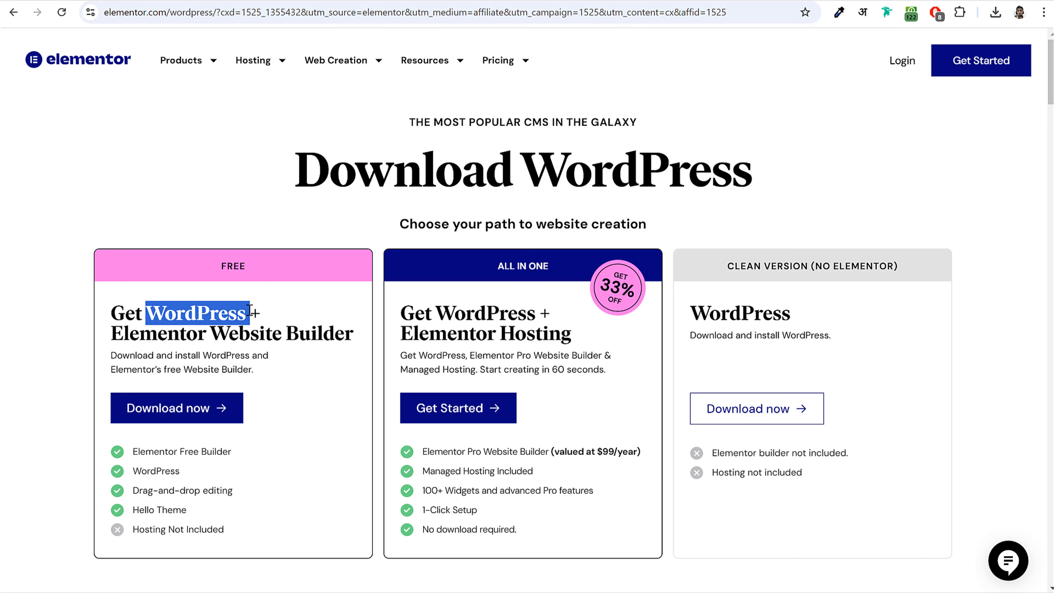
pyautogui.click(213, 311)
pyautogui.click(348, 0)
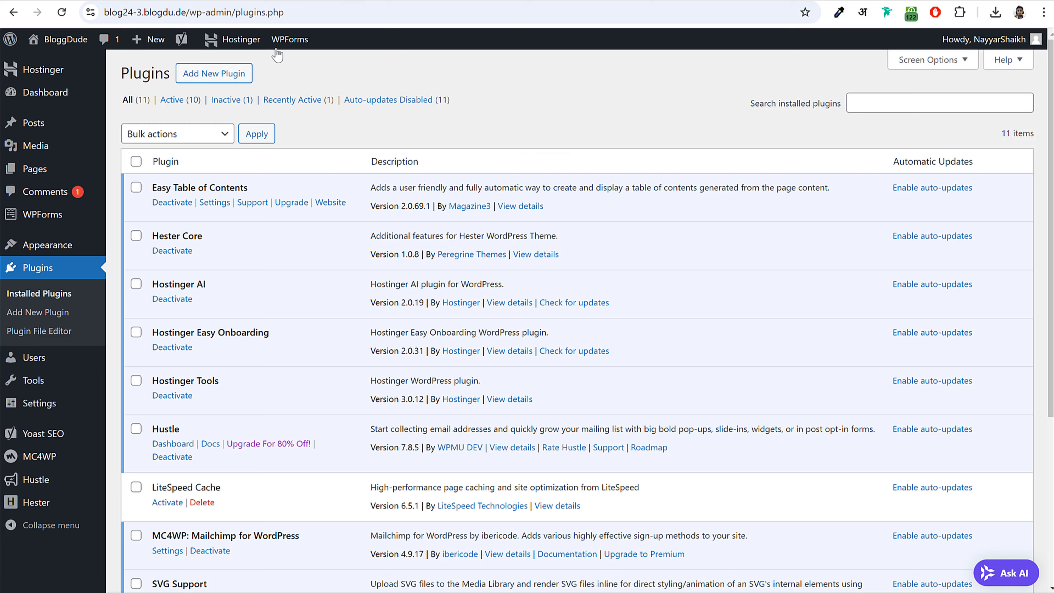
pyautogui.click(564, 0)
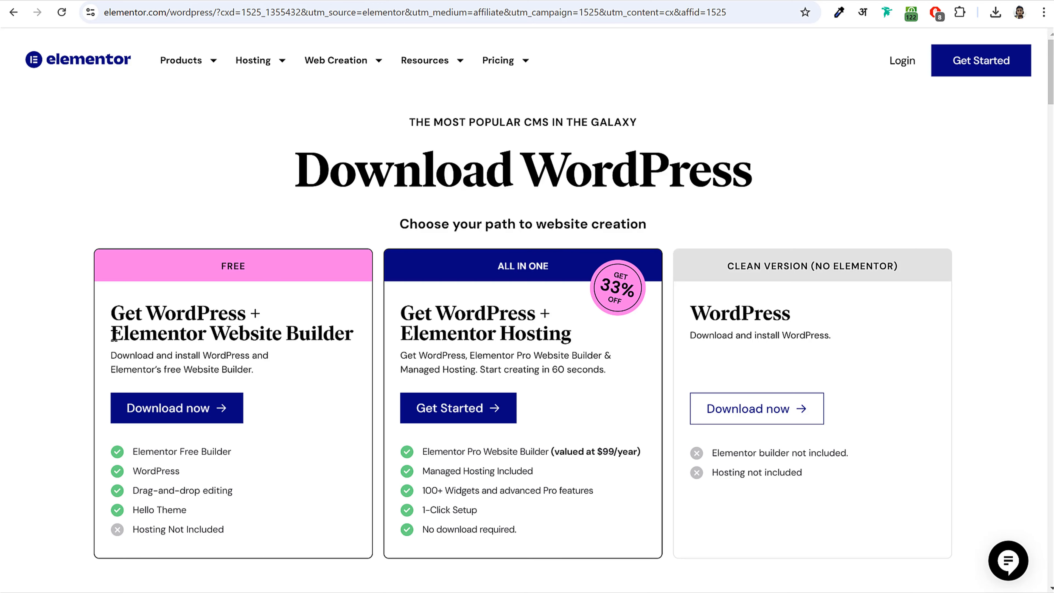
pyautogui.moveTo(115, 334); pyautogui.dragTo(359, 326)
pyautogui.click(180, 329)
# - Request the free WordPress plus Elementor download with an email address, then show the zip in its folder
pyautogui.click(182, 420)
pyautogui.click(441, 307)
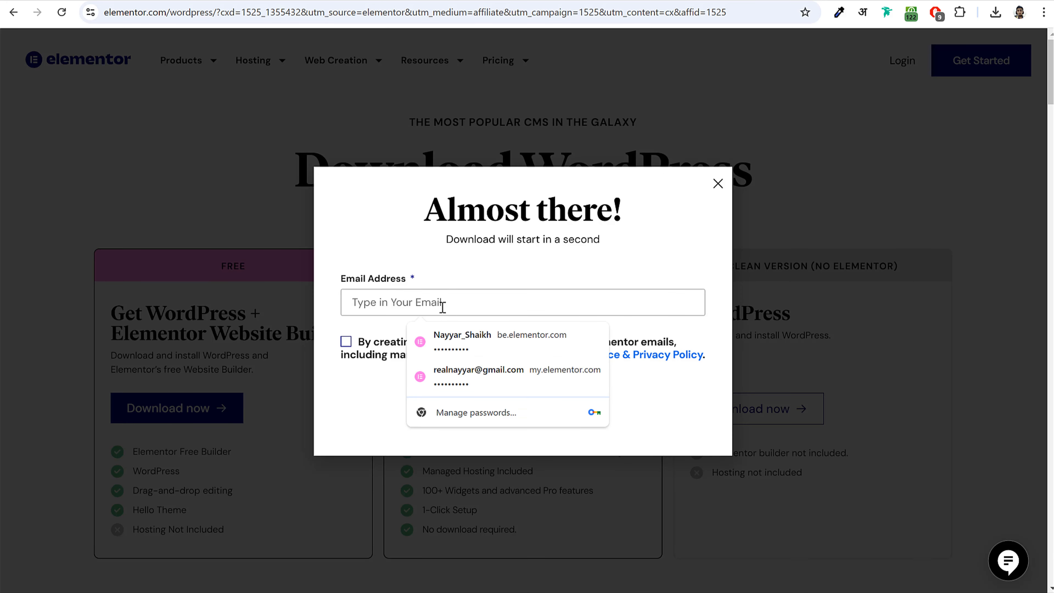
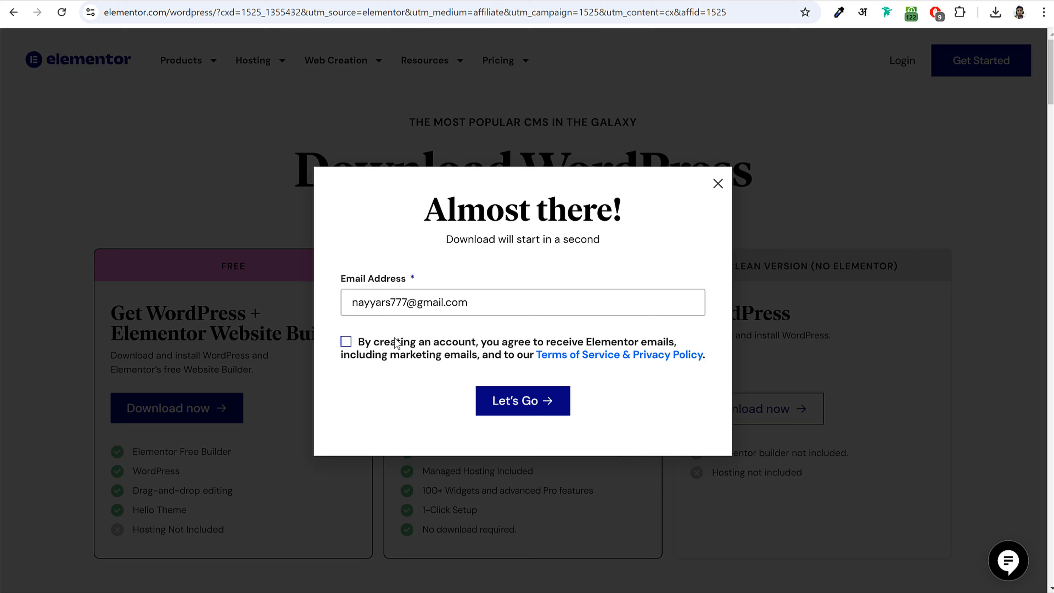
pyautogui.click(346, 341)
pyautogui.click(539, 409)
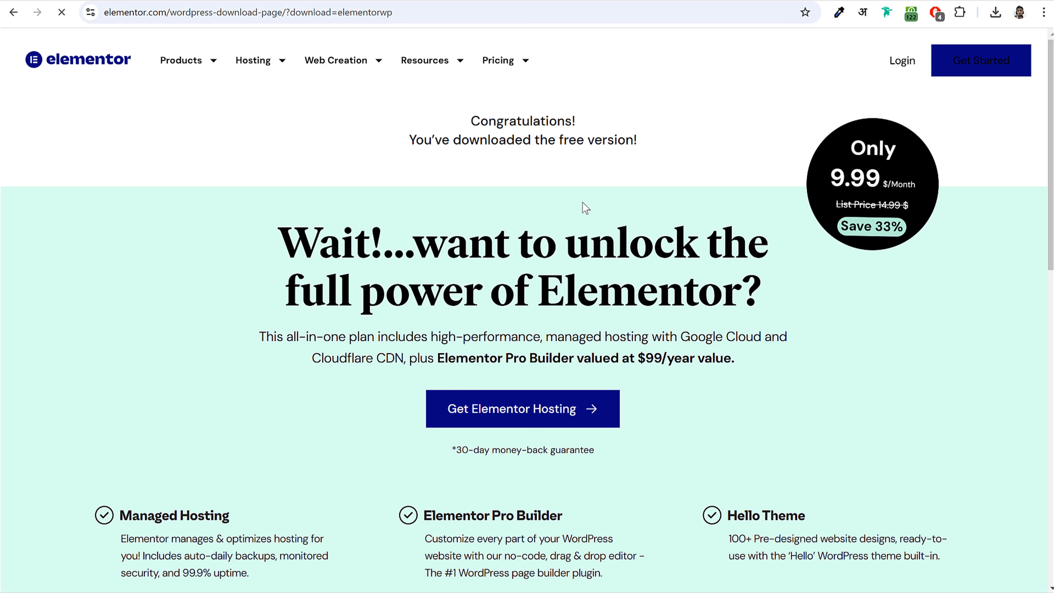
pyautogui.click(996, 12)
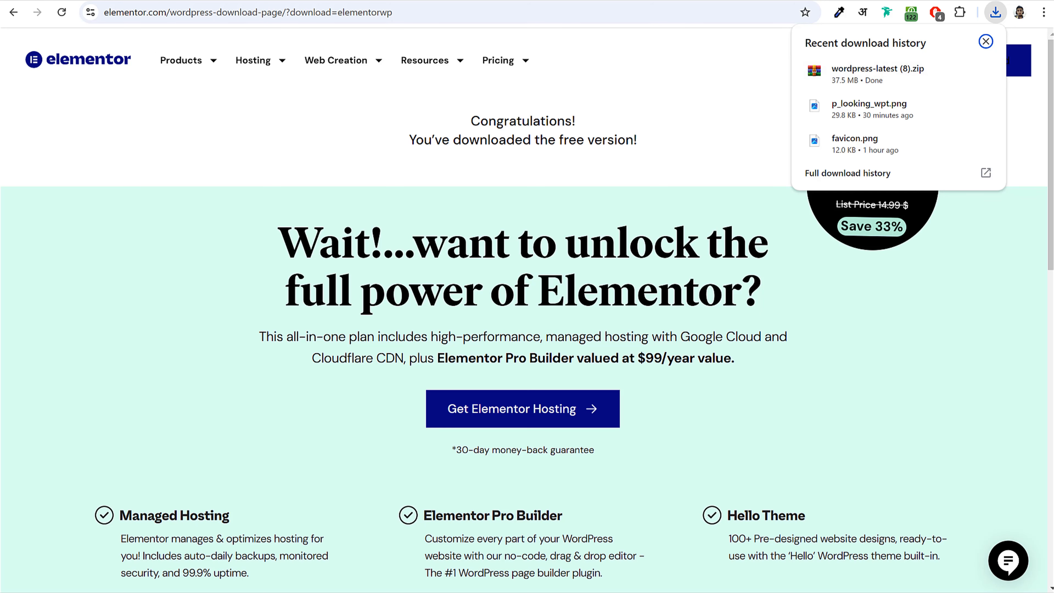
pyautogui.click(986, 73)
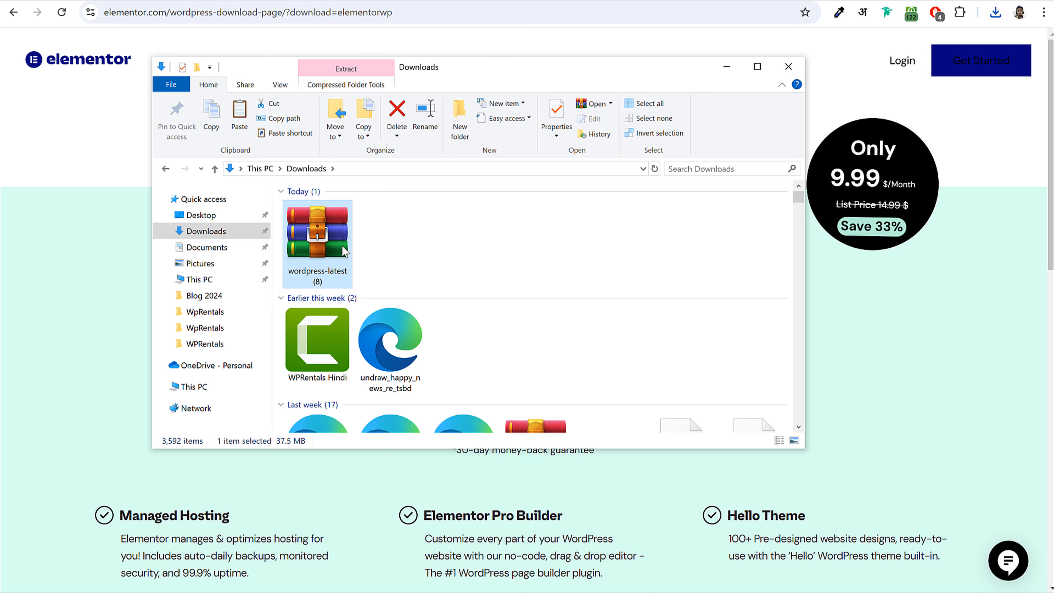
# - Extract wordpress-latest (8).zip with the default settings
pyautogui.rightClick(317, 250)
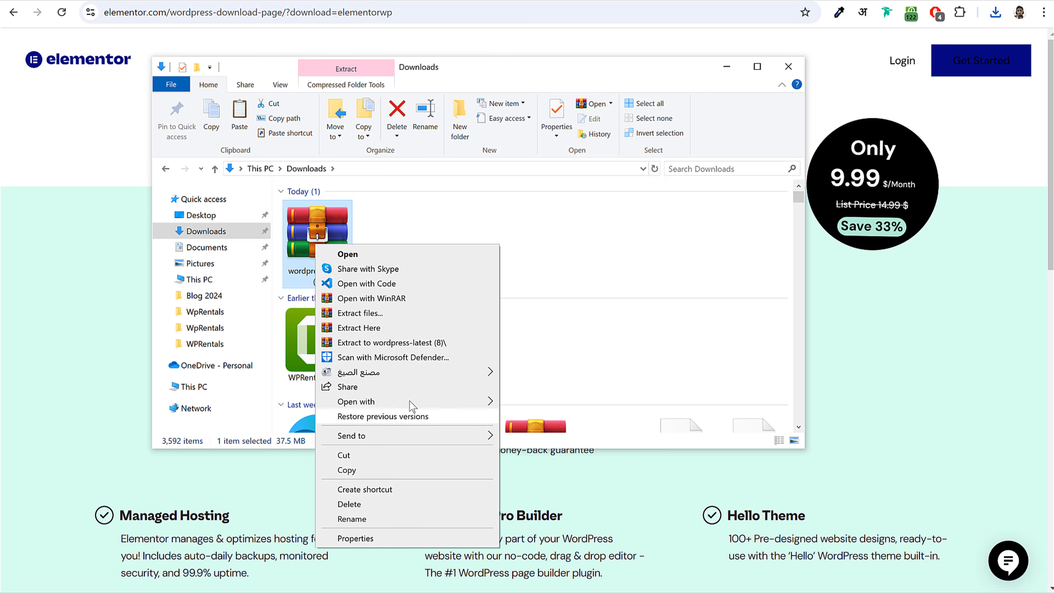
pyautogui.click(362, 313)
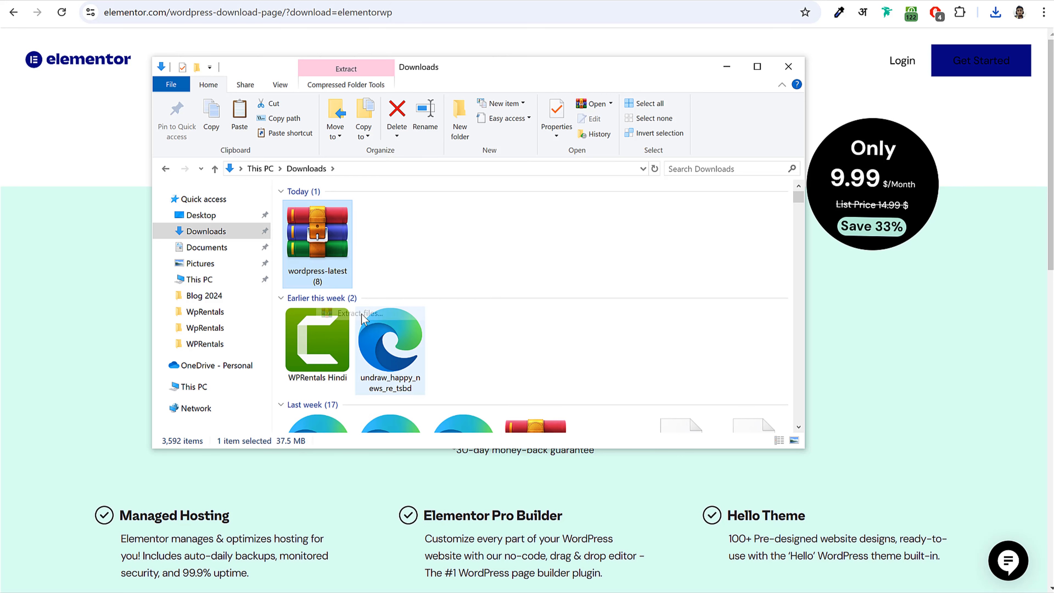
pyautogui.press('Return')
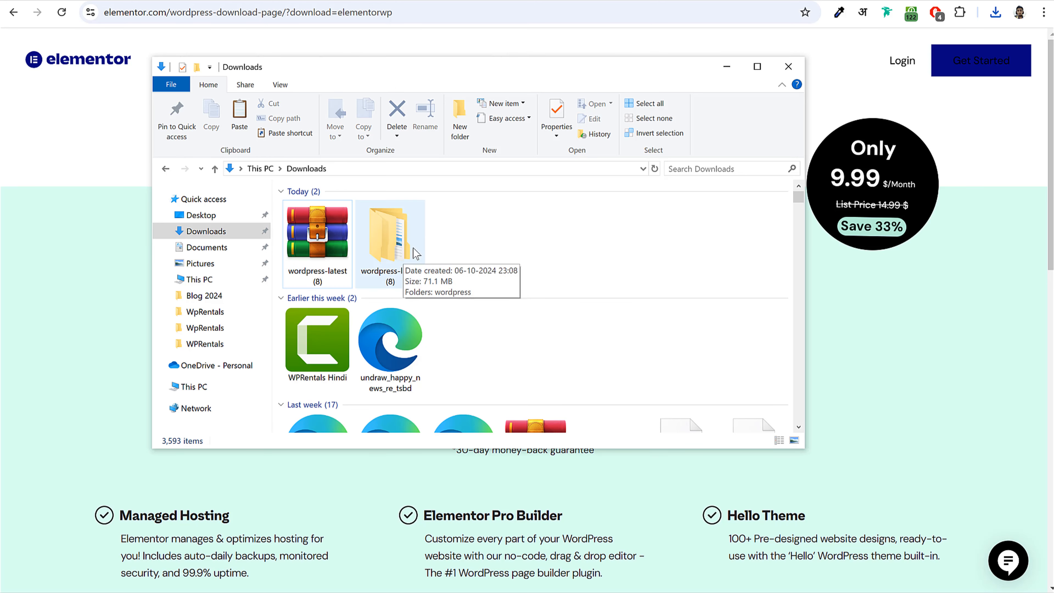
# - Navigate into wordpress-latest (8) > wordpress > wp-content > plugins and select the elementor folder
pyautogui.doubleClick(395, 252)
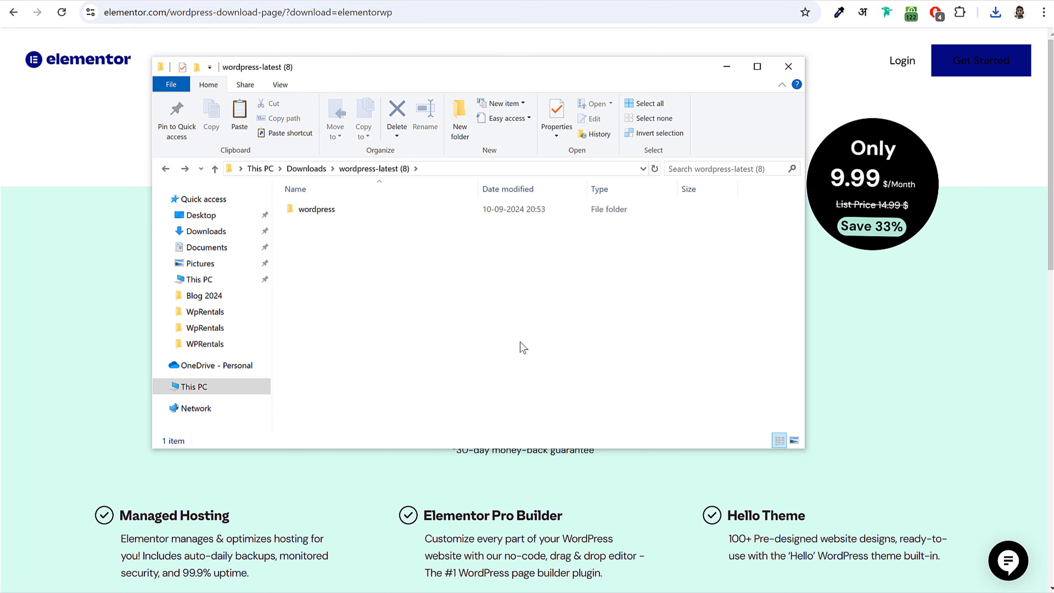
pyautogui.doubleClick(329, 209)
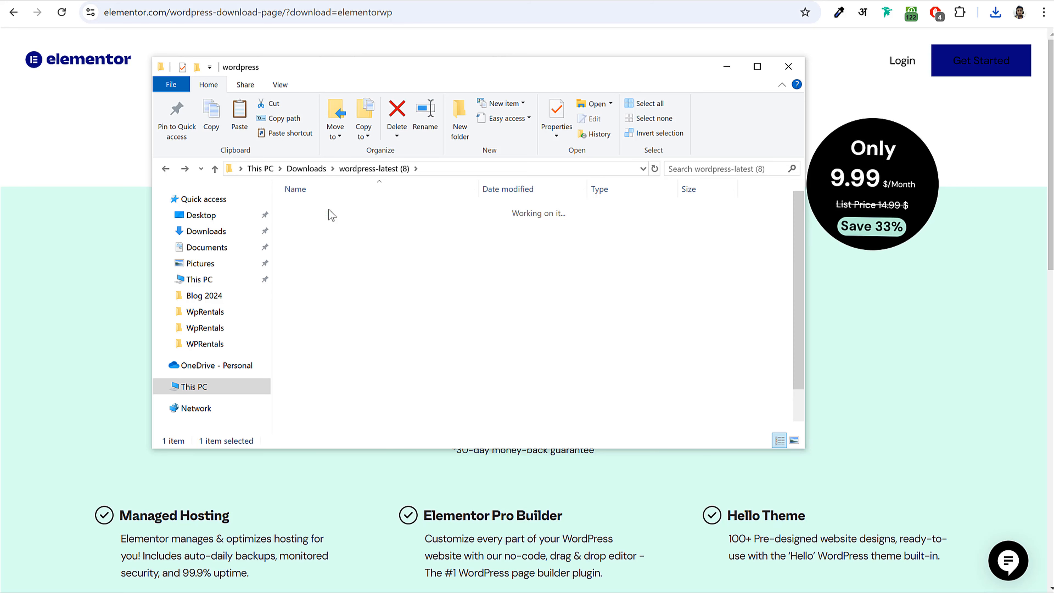
pyautogui.doubleClick(318, 224)
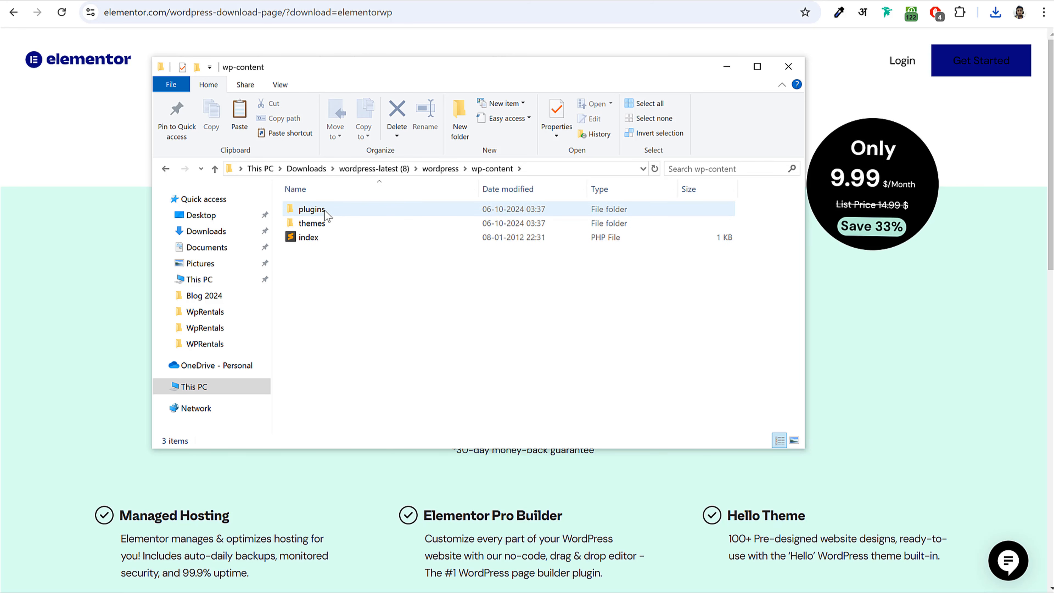
pyautogui.doubleClick(327, 213)
pyautogui.click(330, 224)
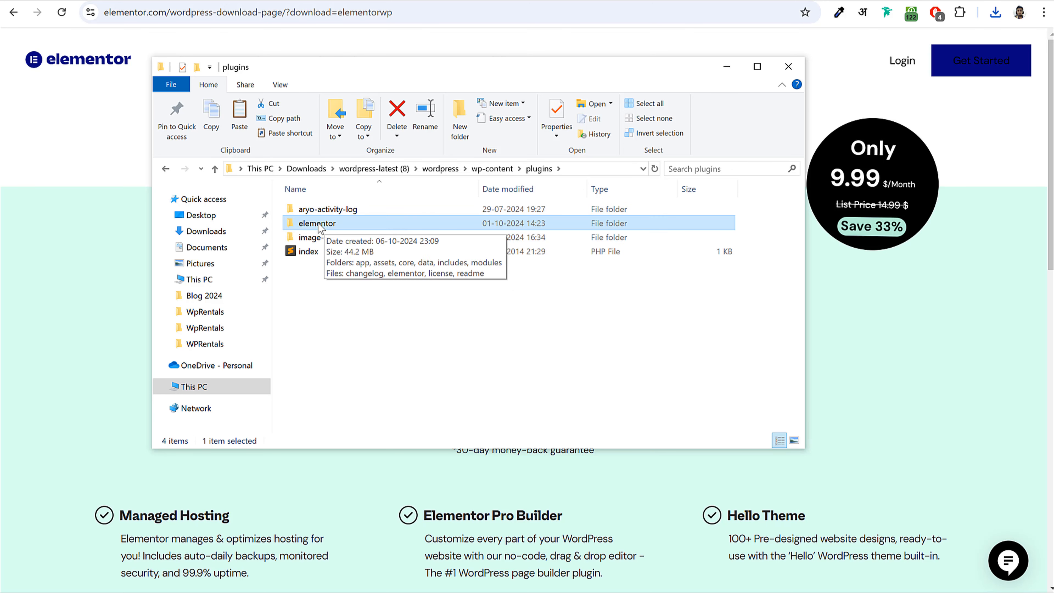
# - Send the elementor folder to a Compressed (zipped) folder
pyautogui.rightClick(316, 227)
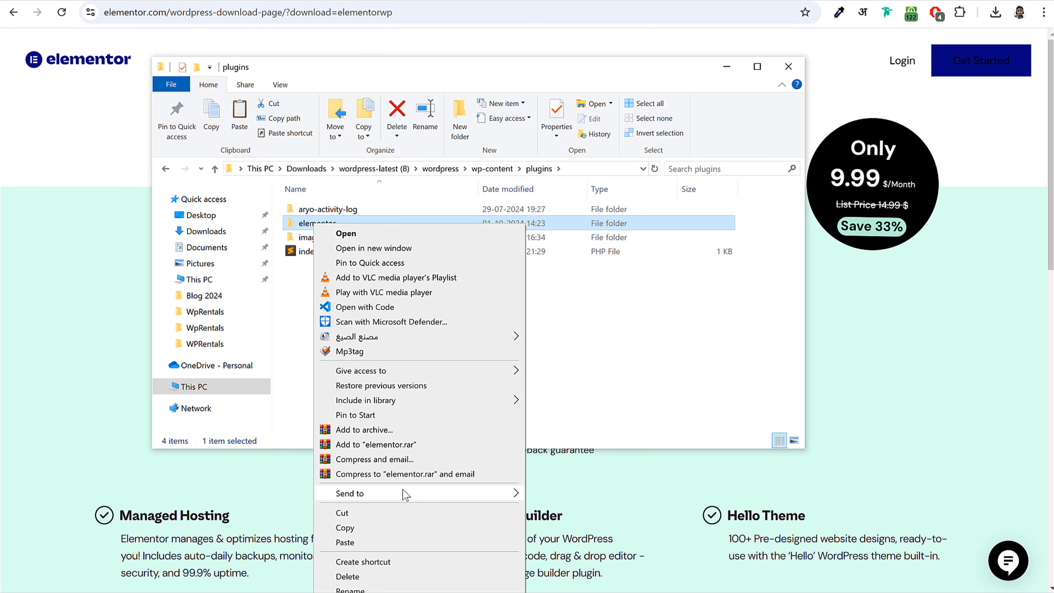
pyautogui.moveTo(395, 496)
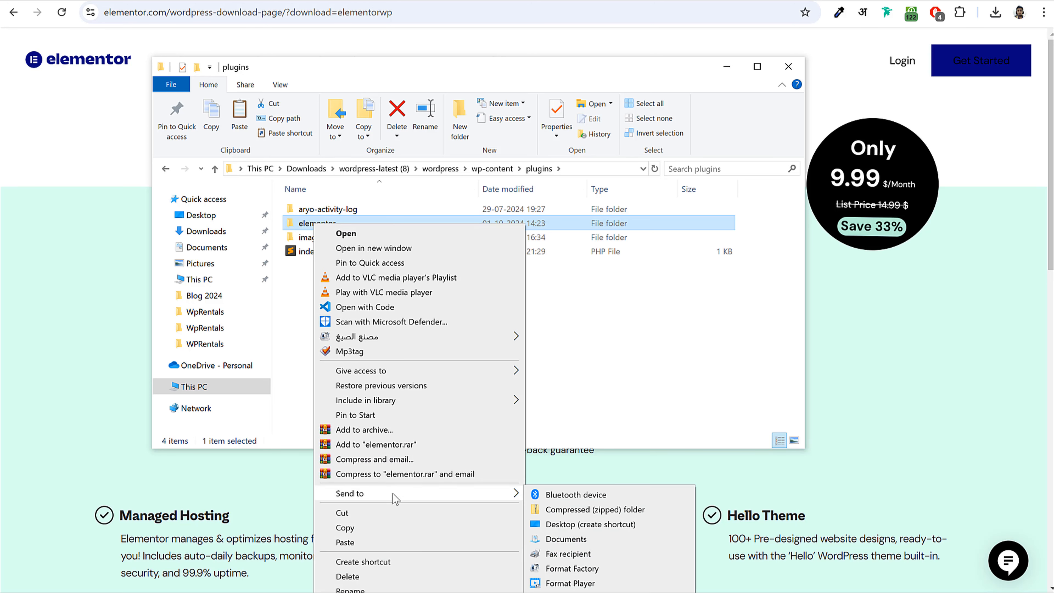
pyautogui.click(590, 511)
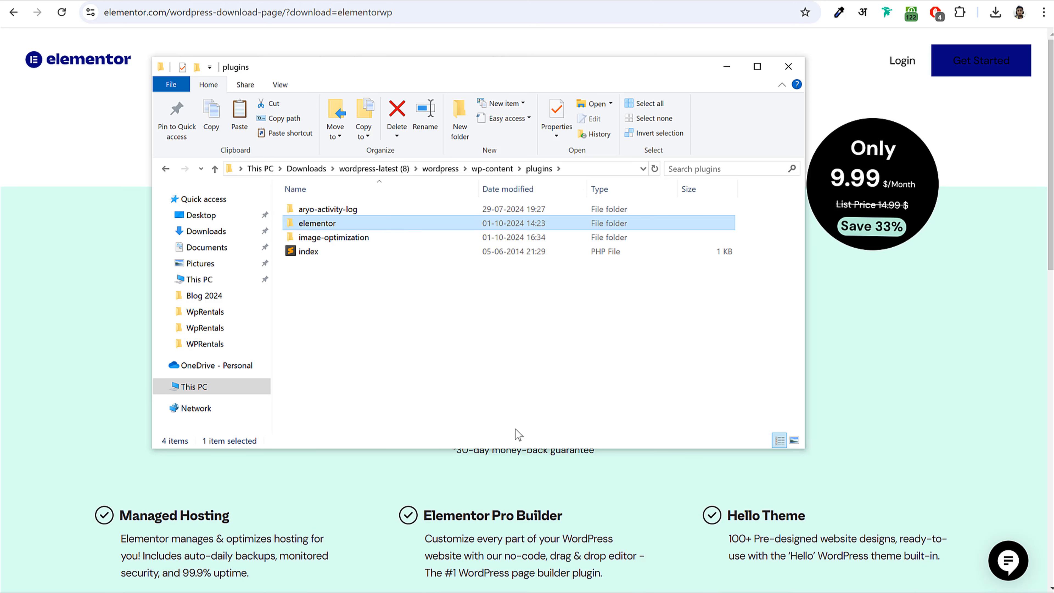
pyautogui.click(333, 228)
# - Start a WinRAR ZIP archive of elementor, cancel it, and go to Add New Plugin
pyautogui.rightClick(323, 226)
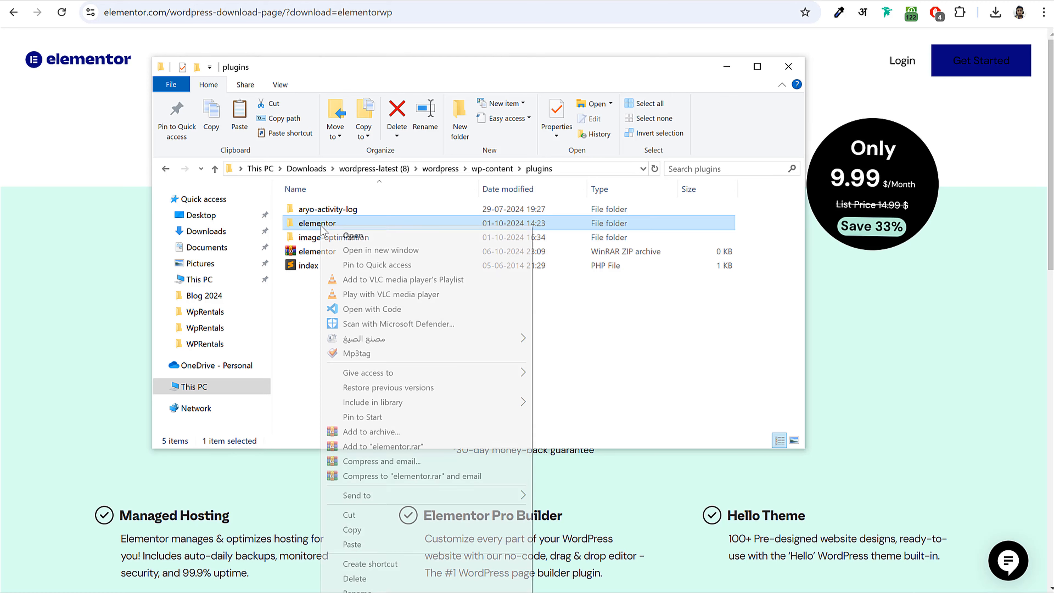
pyautogui.click(385, 432)
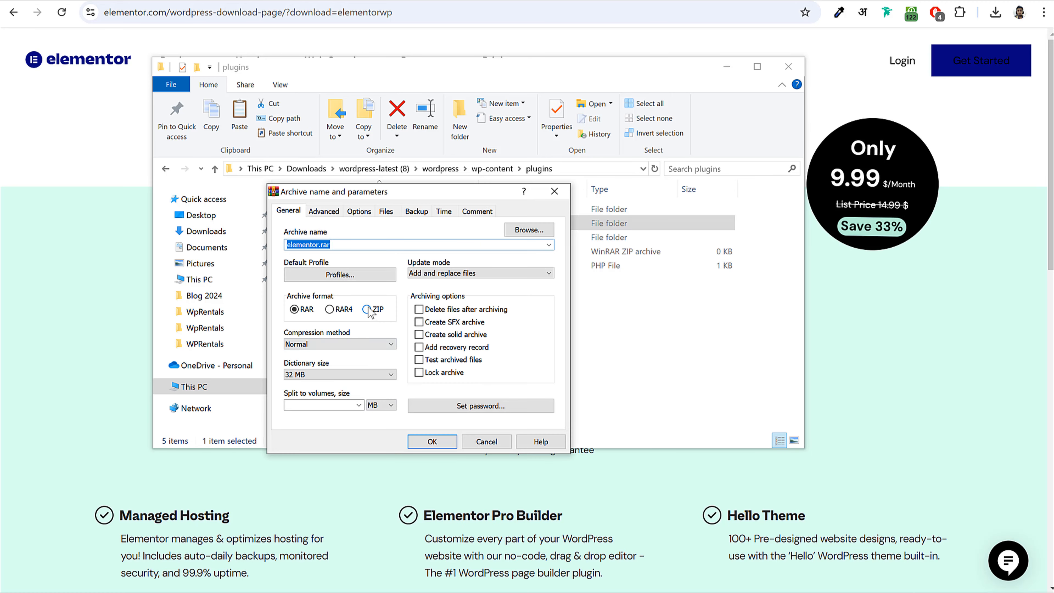
pyautogui.click(367, 309)
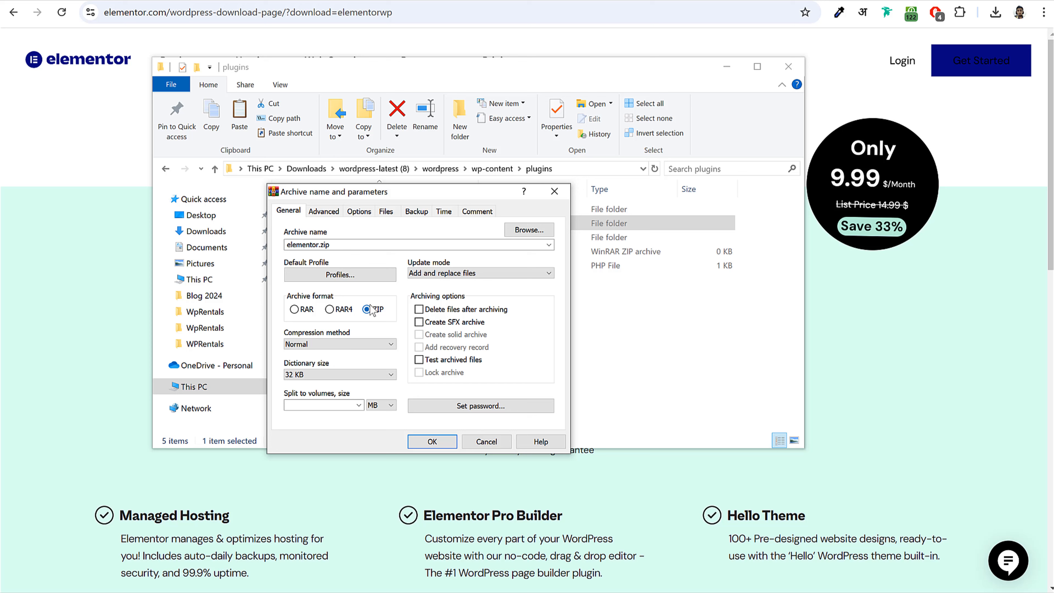
pyautogui.click(556, 192)
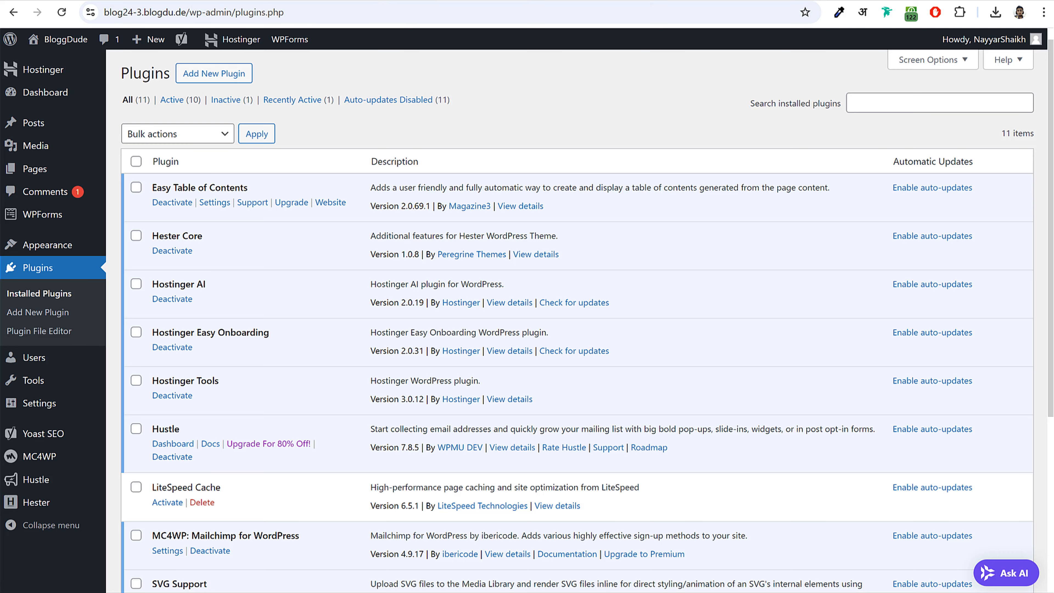
pyautogui.click(212, 74)
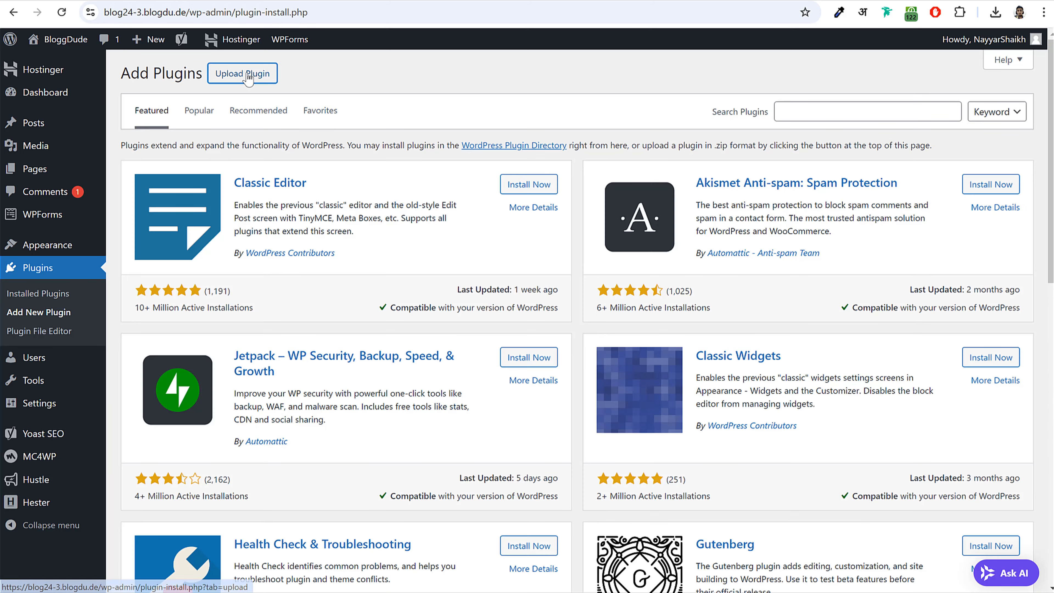
# - Upload elementor.zip by dragging it from File Explorer, install it, and activate Elementor
pyautogui.click(230, 74)
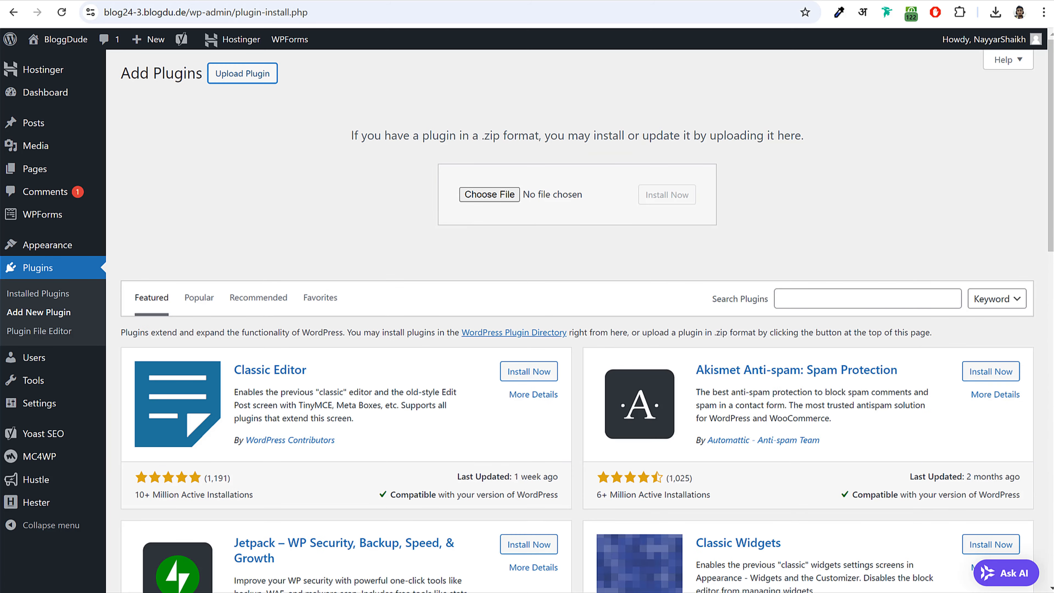
pyautogui.click(358, 592)
pyautogui.moveTo(469, 66); pyautogui.dragTo(488, 318)
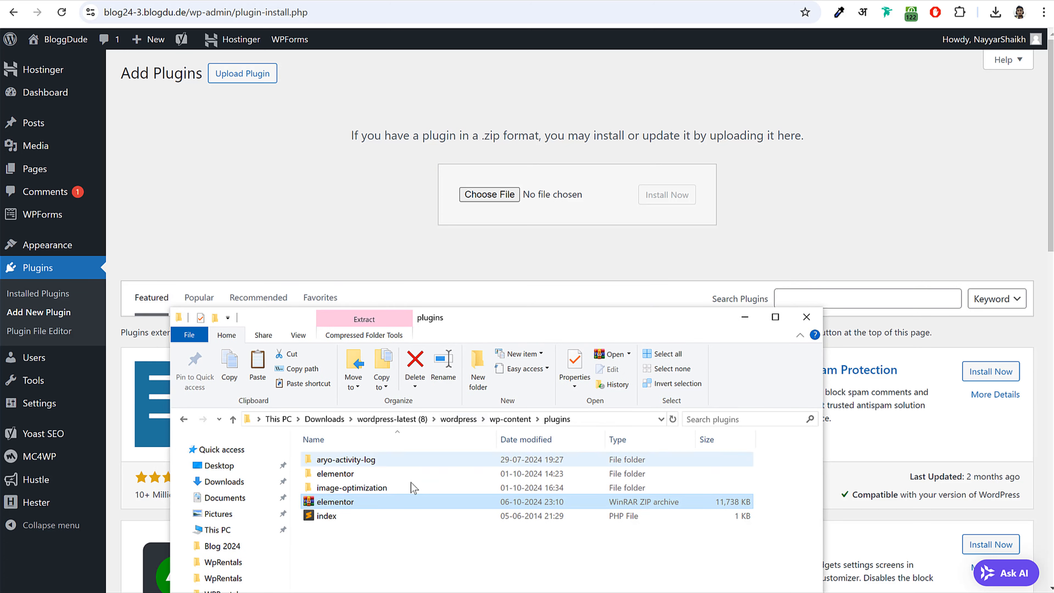
pyautogui.moveTo(377, 503); pyautogui.dragTo(498, 194)
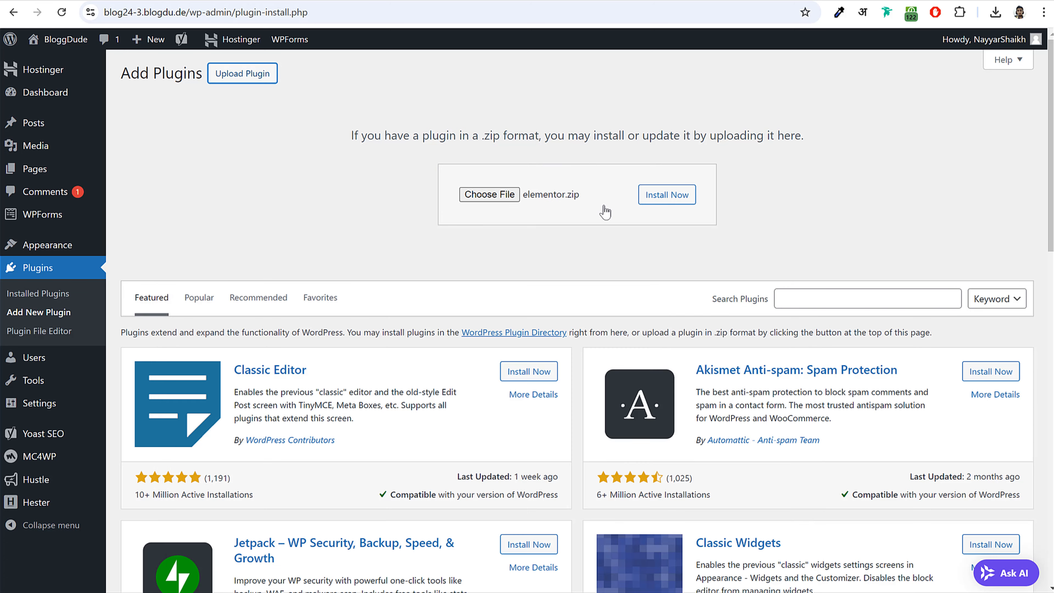
pyautogui.click(666, 201)
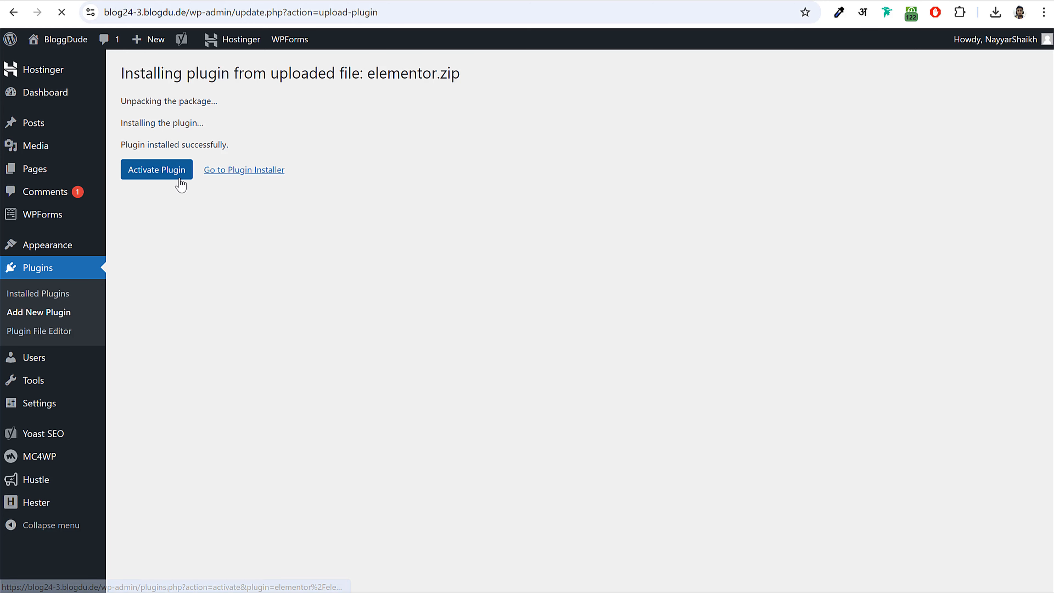
pyautogui.click(157, 171)
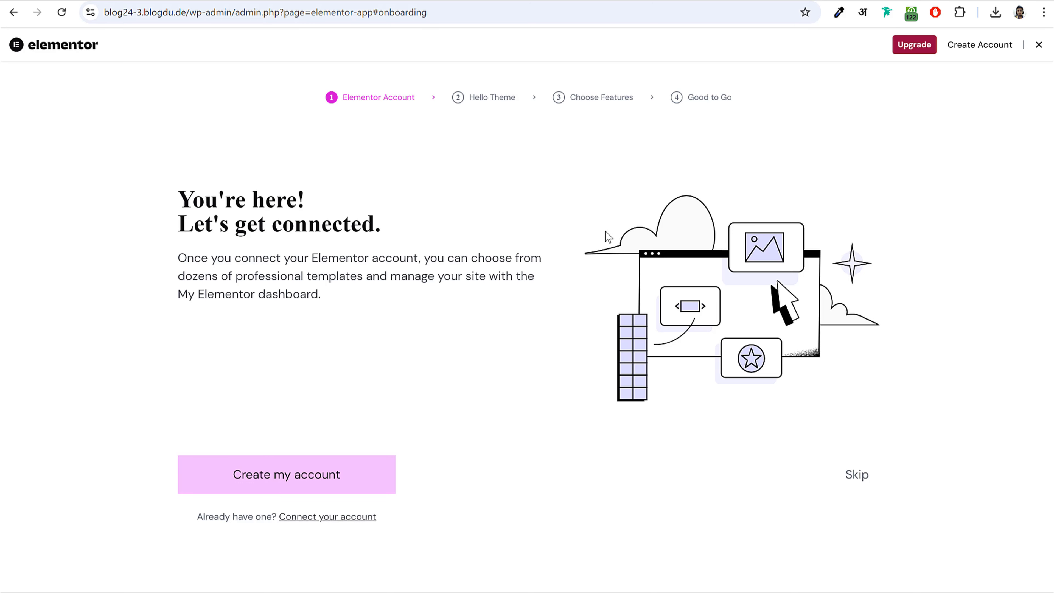
# - Close the Elementor onboarding and return to the dashboard
pyautogui.click(1040, 45)
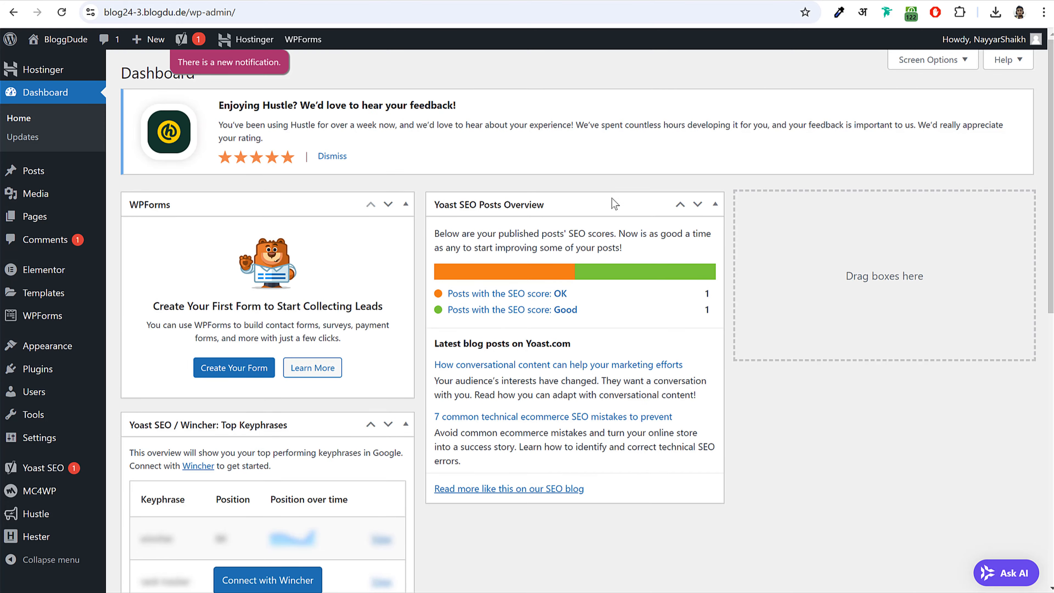
pyautogui.scroll(-5, 662, 262)
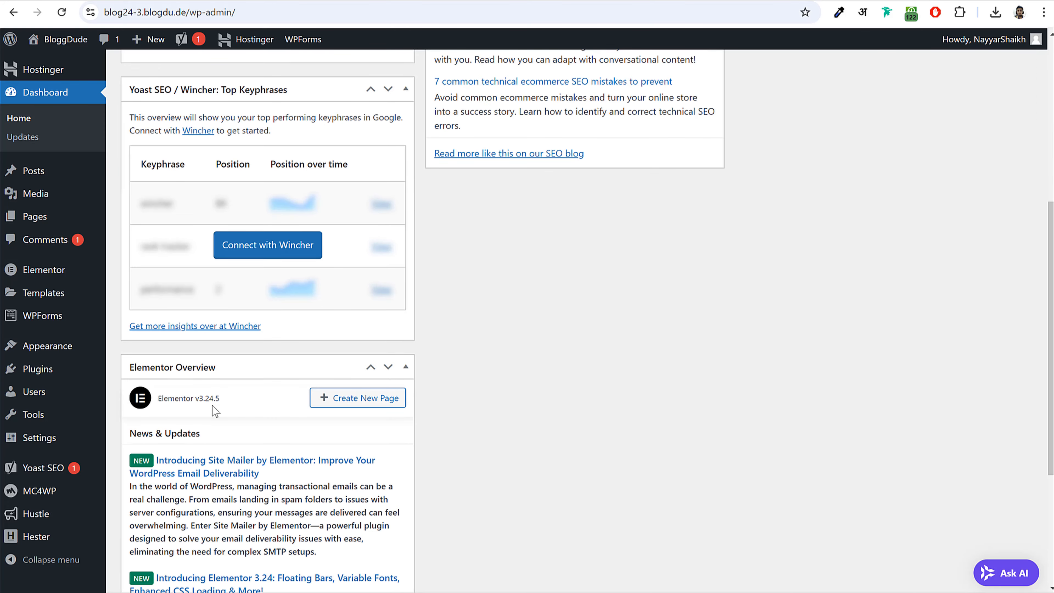
pyautogui.scroll(5, 212, 406)
# - Hide the Elementor Overview and WPForms widgets and dismiss the Hustle feedback notice
pyautogui.click(911, 62)
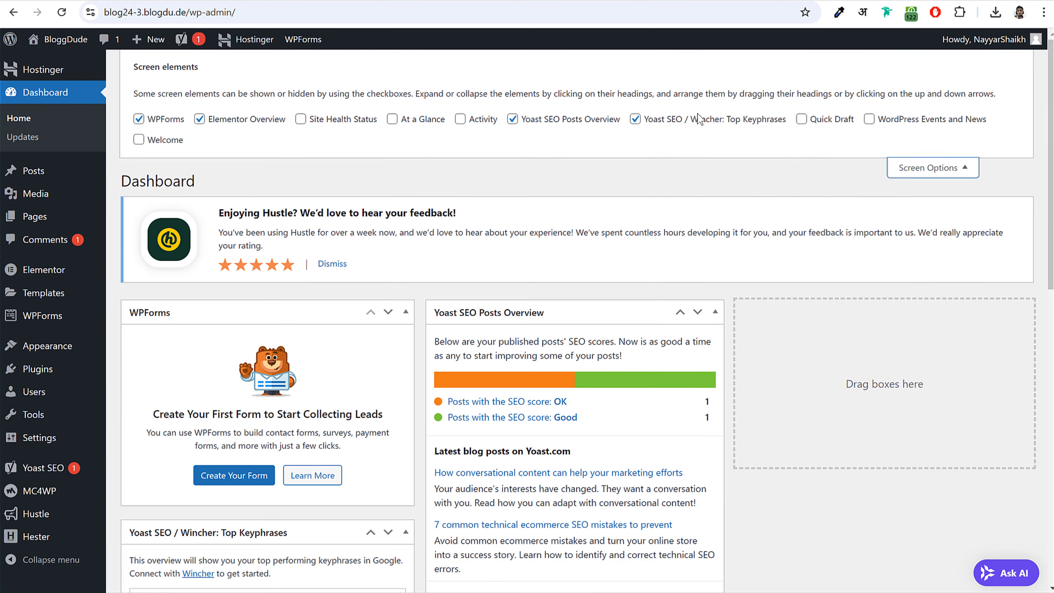
pyautogui.click(235, 118)
pyautogui.click(168, 120)
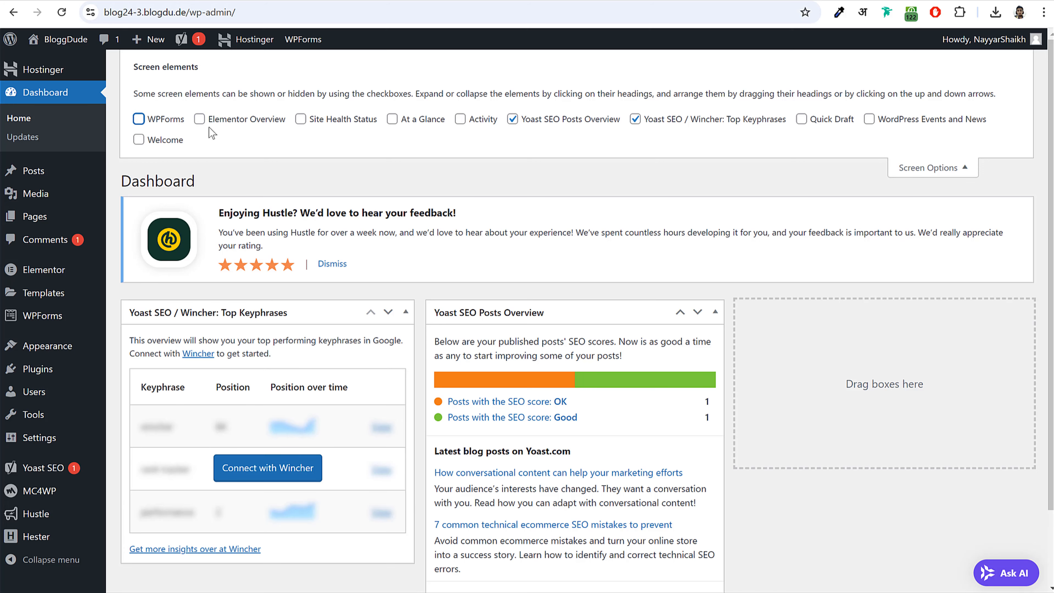
pyautogui.click(933, 168)
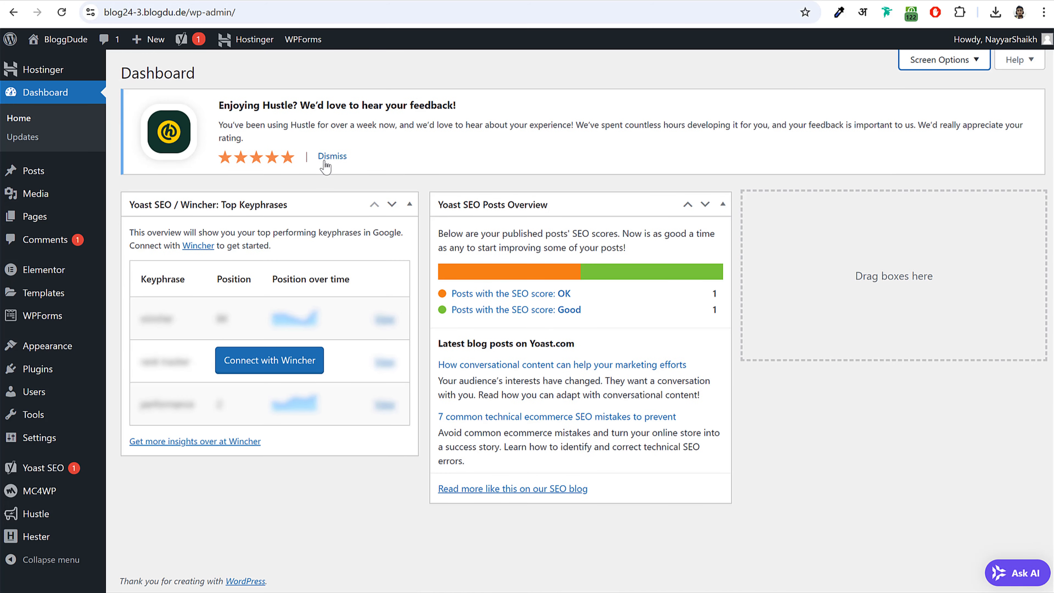
pyautogui.click(325, 163)
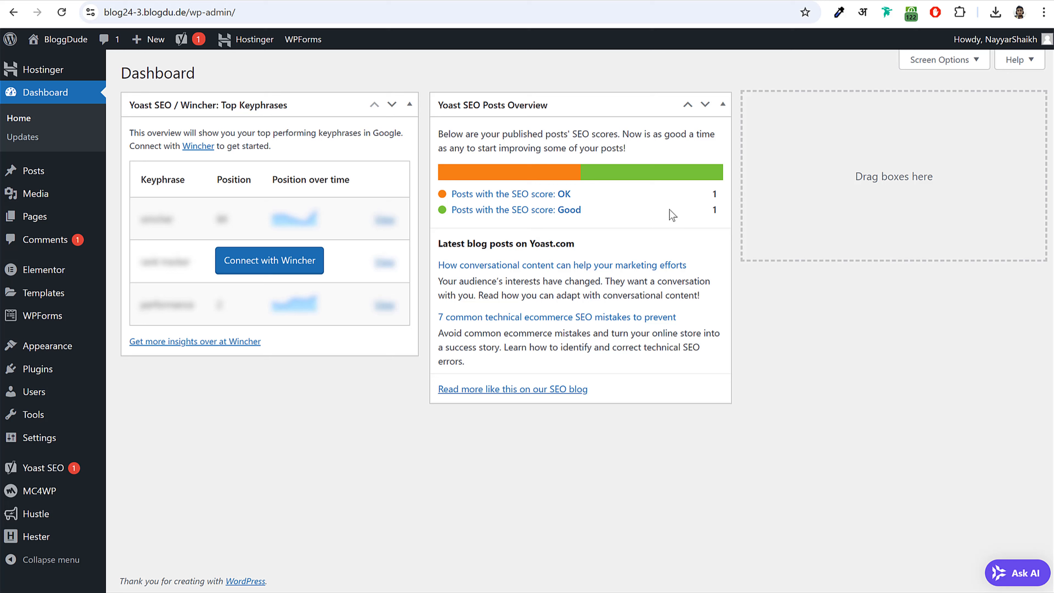
pyautogui.click(168, 392)
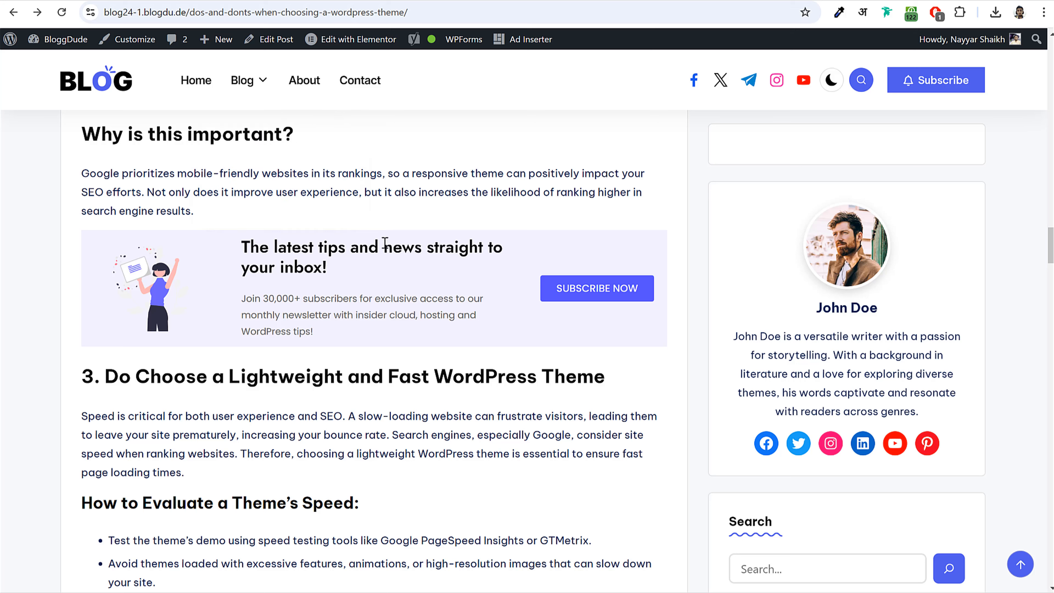
# - Highlight the newsletter box's heading and paragraph, then start a plugin search on Add Plugins
pyautogui.moveTo(147, 251); pyautogui.dragTo(453, 334)
pyautogui.click(453, 334)
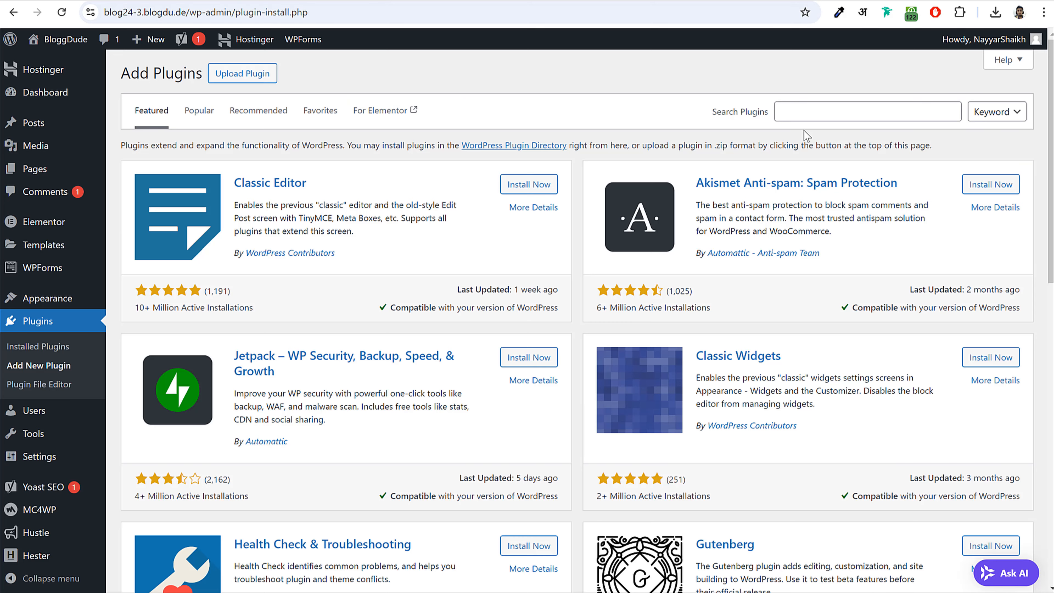
pyautogui.click(835, 109)
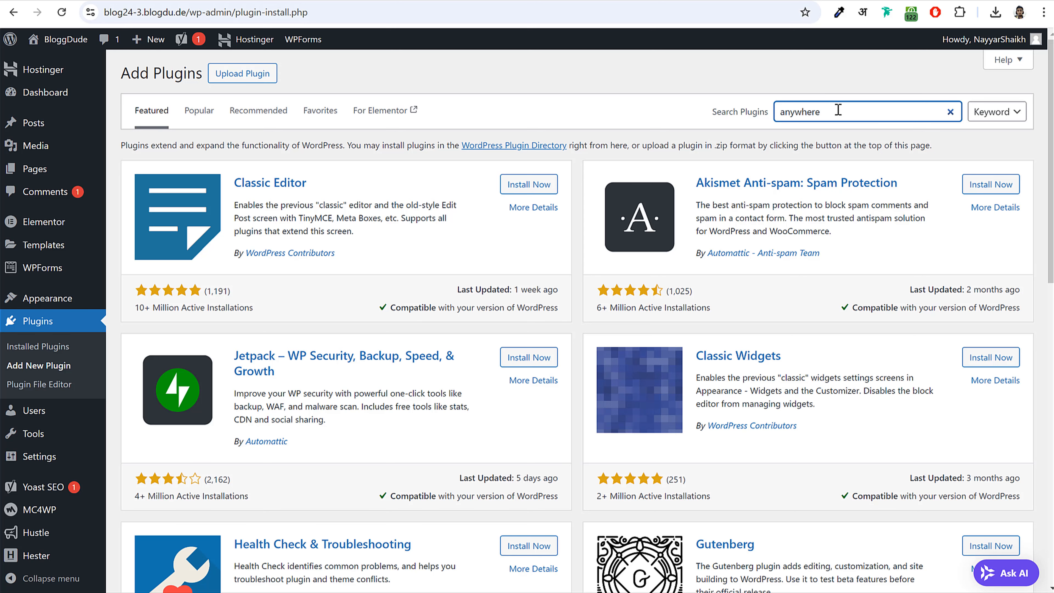
# - Find the AnyWhere Elementor plugin via the 'anywhere' search, then install and activate it
pyautogui.press('Return')
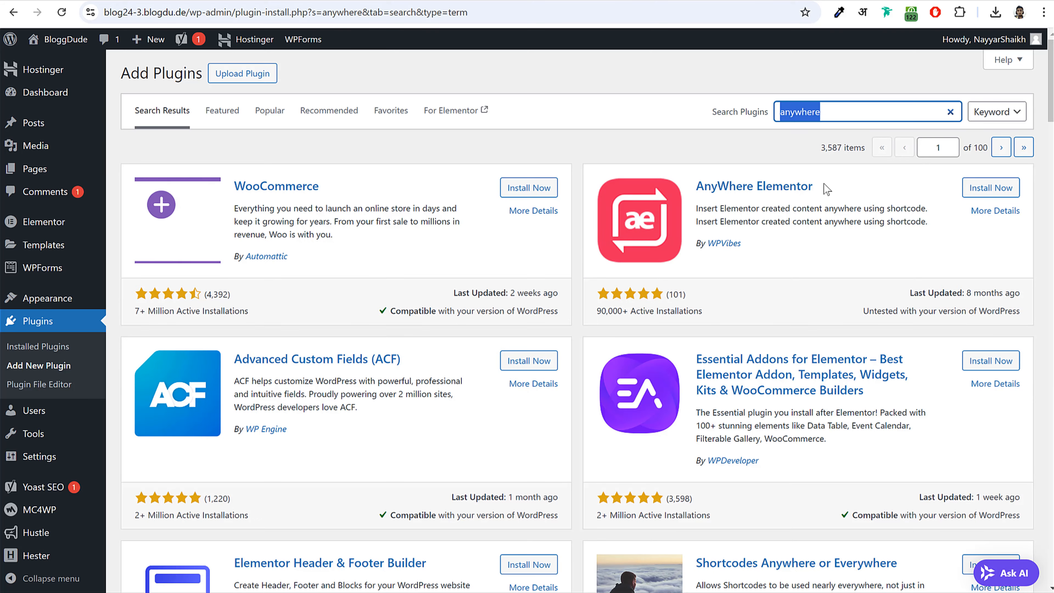
pyautogui.moveTo(825, 188); pyautogui.dragTo(694, 187)
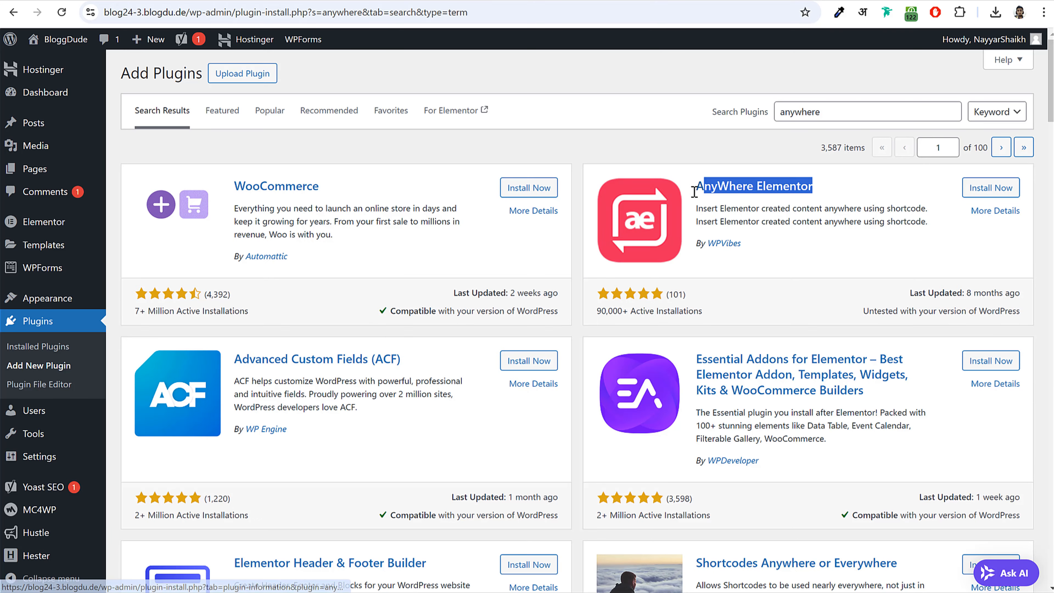
pyautogui.click(996, 190)
pyautogui.moveTo(744, 243); pyautogui.dragTo(707, 245)
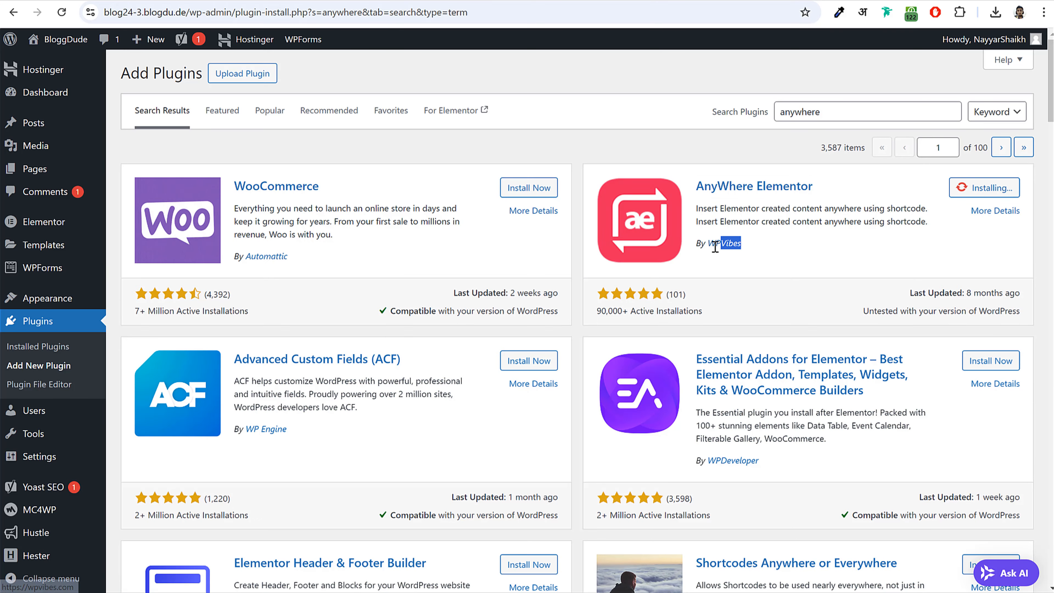
pyautogui.click(745, 255)
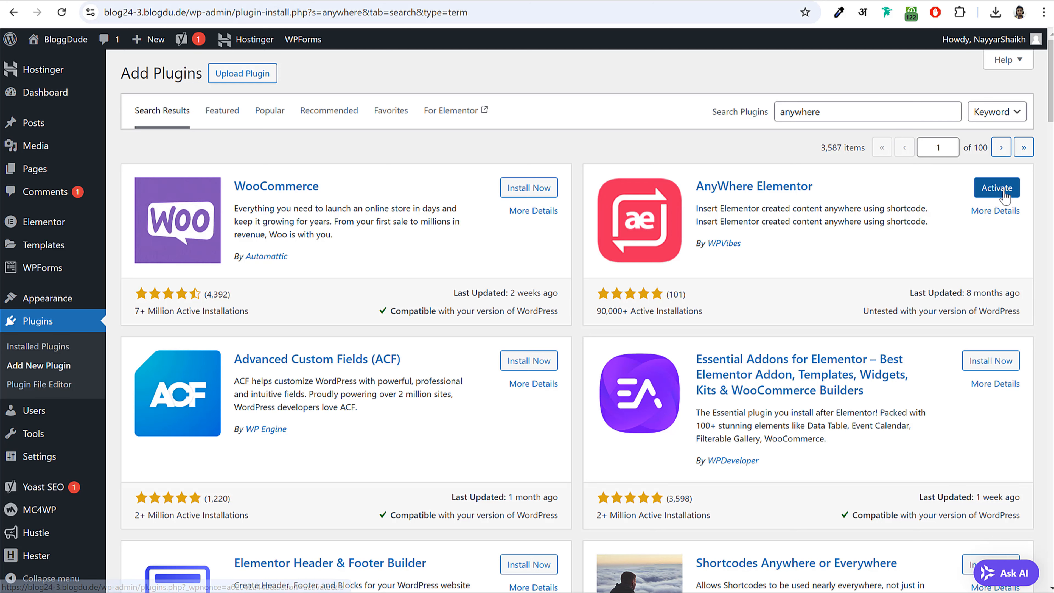
pyautogui.click(997, 189)
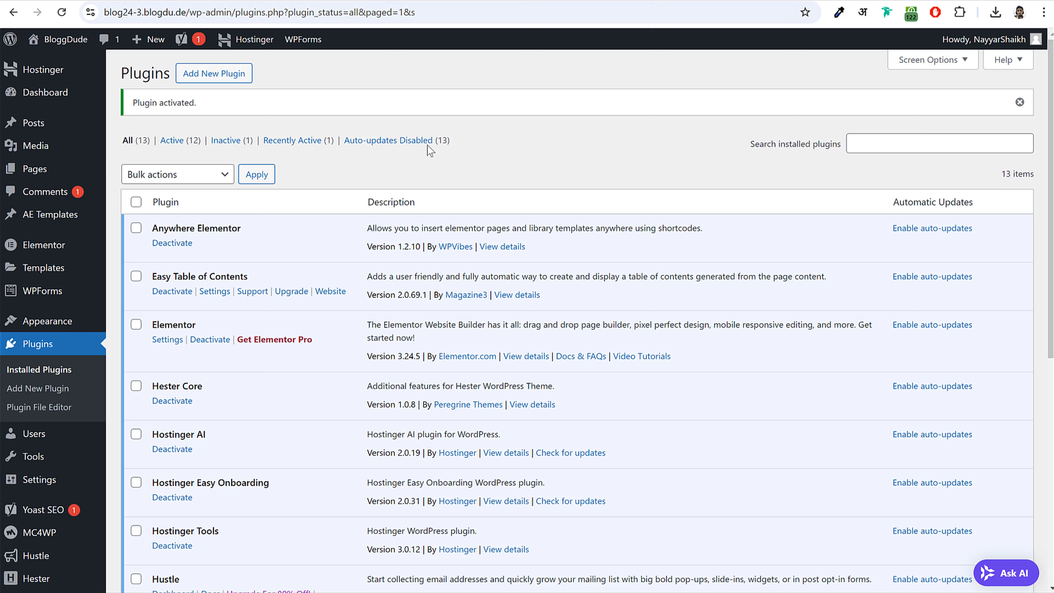
pyautogui.moveTo(39, 222)
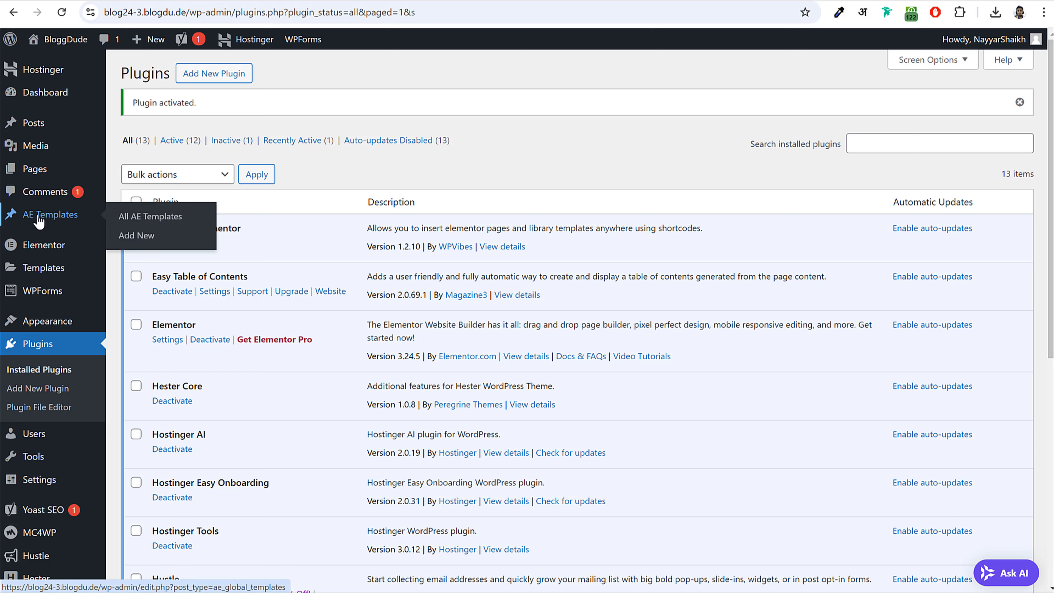
# - Publish a new AE template titled 'Blog Newsletter Form' and open it in Elementor
pyautogui.click(53, 223)
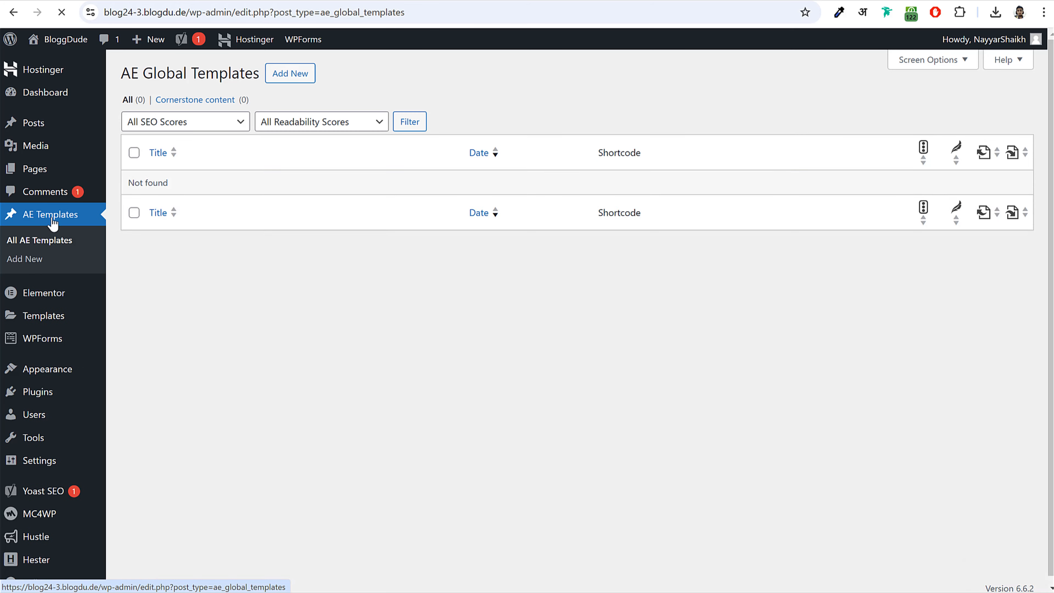
pyautogui.click(298, 73)
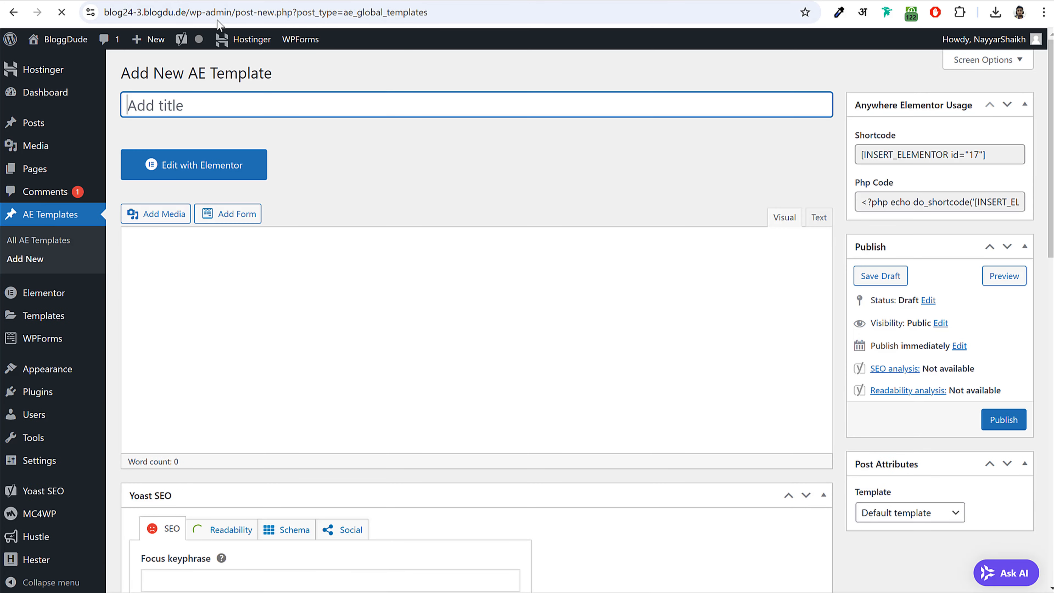
pyautogui.write('Bl')
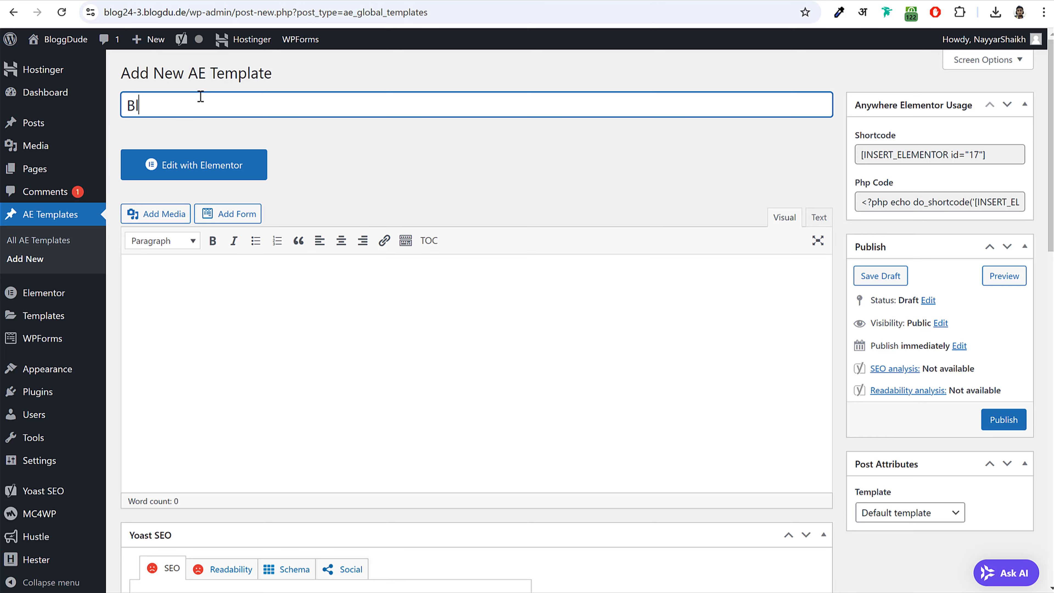
pyautogui.write('og Newsltter')
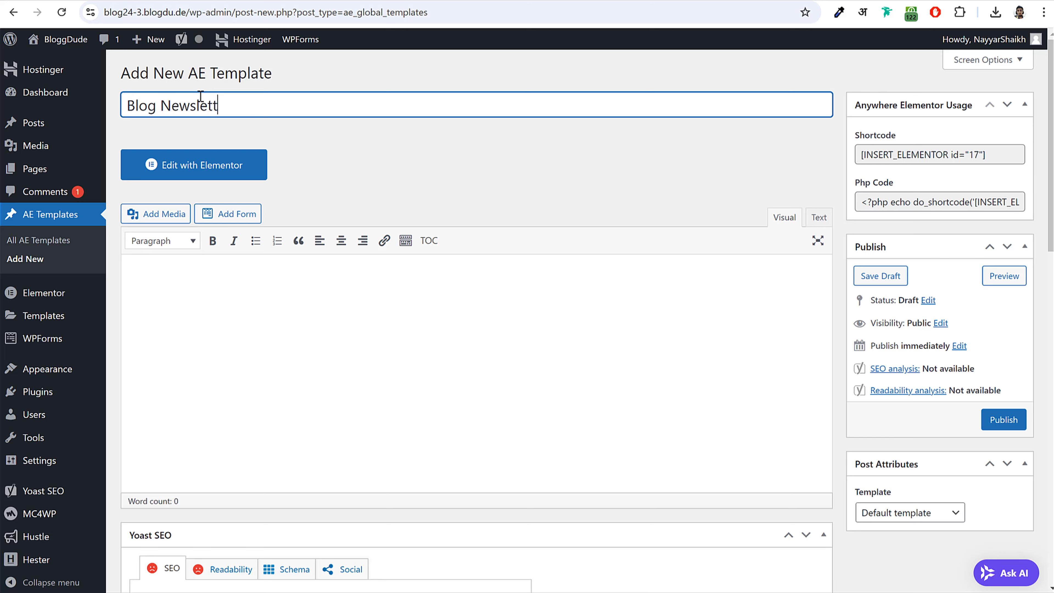
pyautogui.write('er Form')
pyautogui.click(1000, 421)
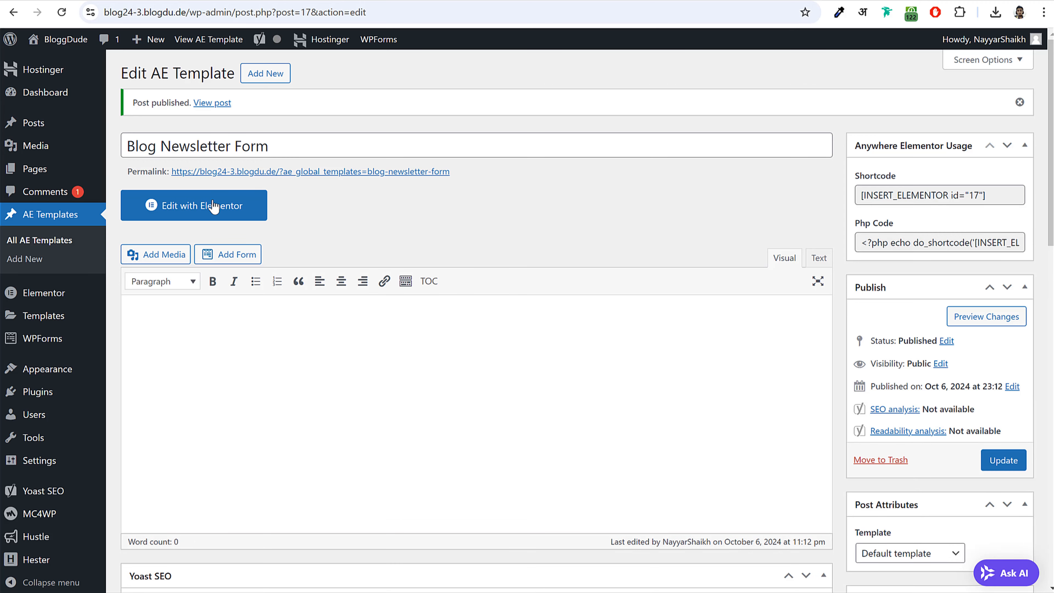
pyautogui.click(183, 224)
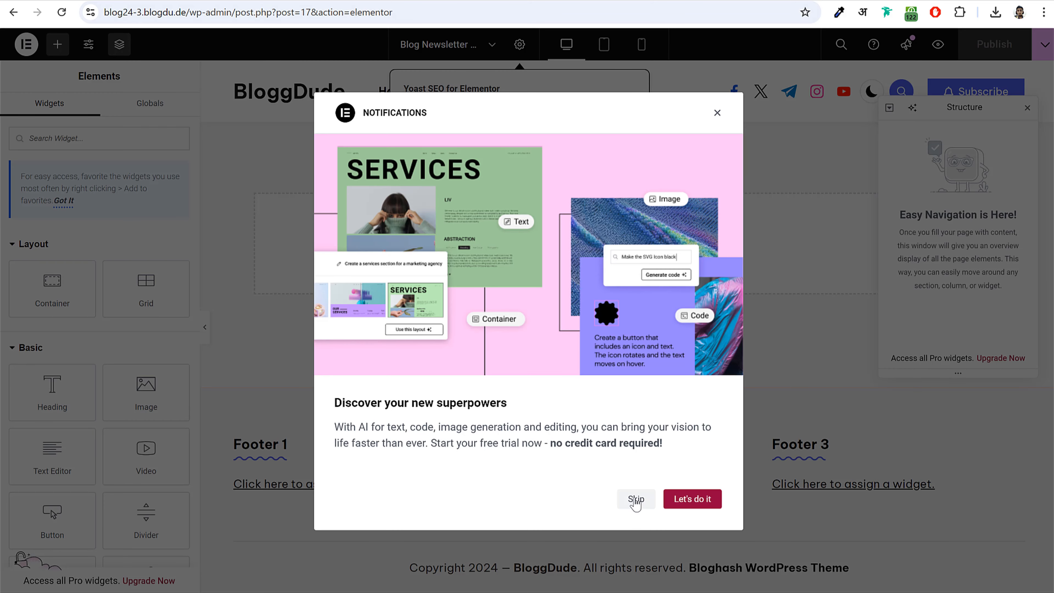
# - Dismiss the Notifications and Yoast pop-ups, close the Structure panel, and view the post's newsletter box
pyautogui.click(635, 501)
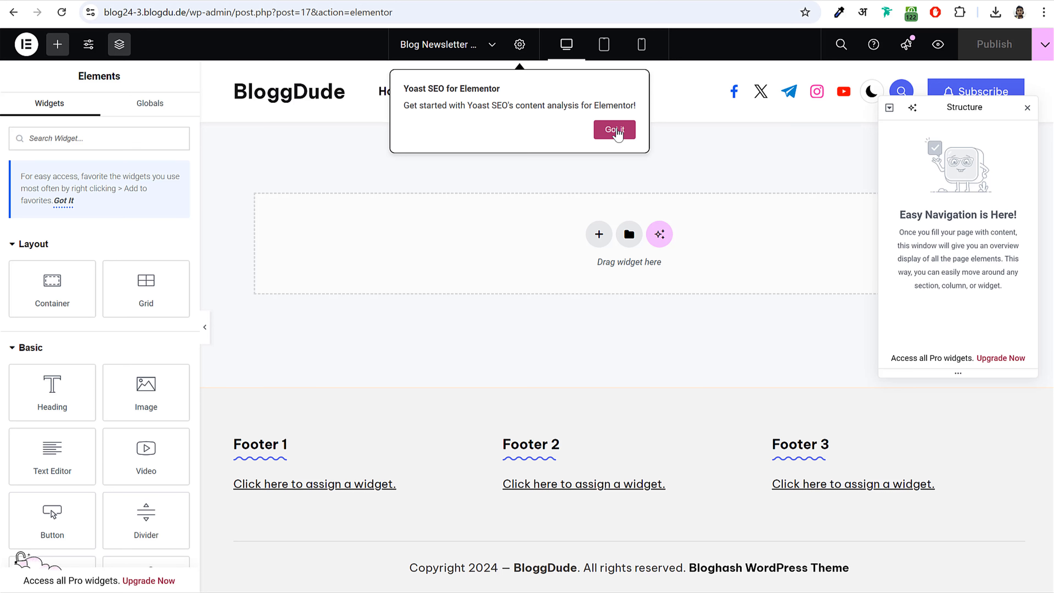
pyautogui.click(617, 131)
pyautogui.click(1028, 108)
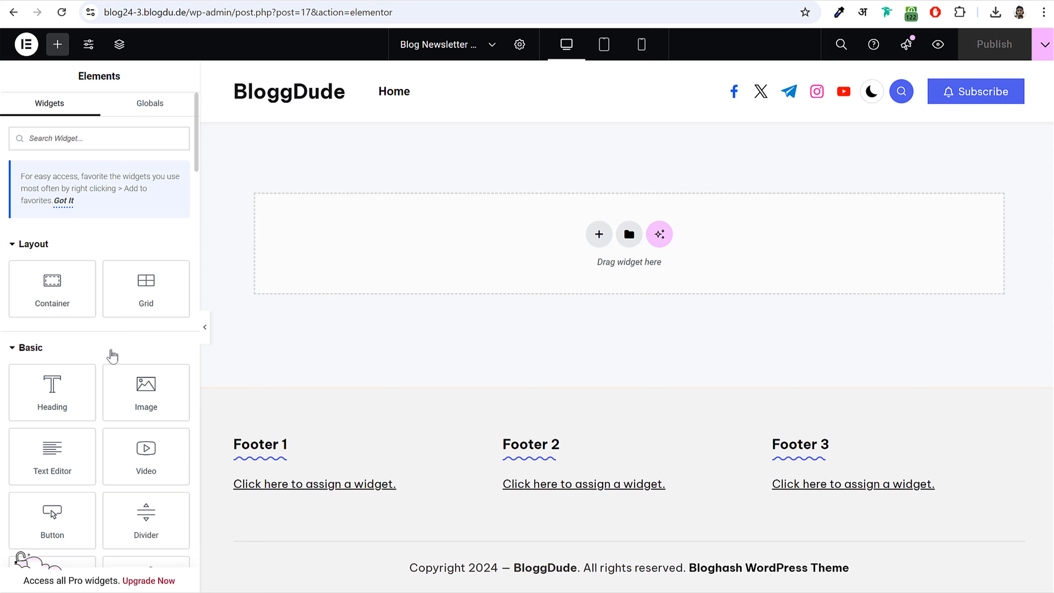
pyautogui.scroll(-15, 110, 353)
pyautogui.scroll(15, 112, 366)
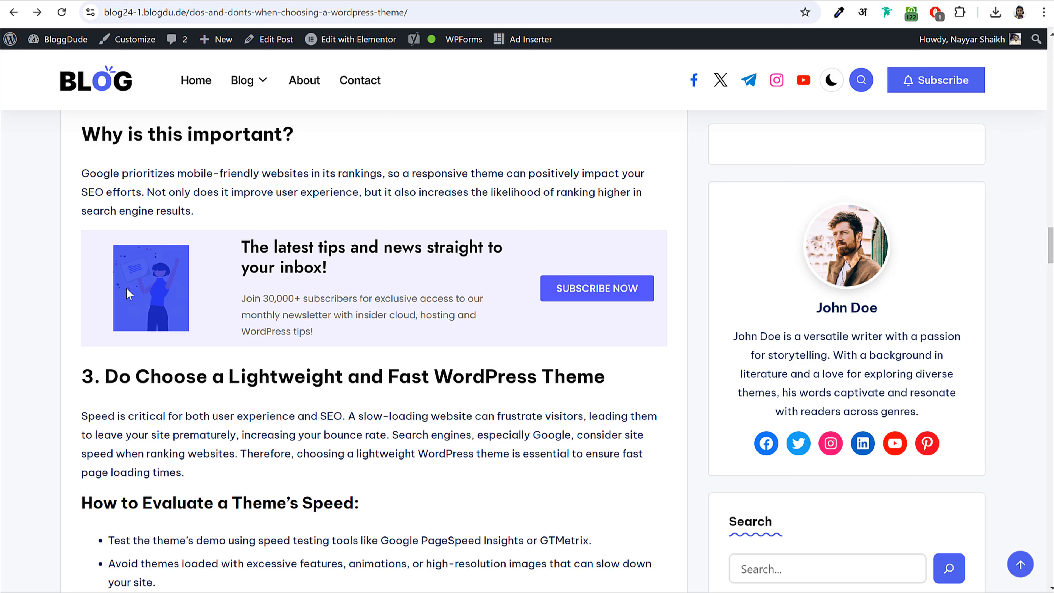
# - Highlight the sample newsletter's heading and paragraph on the live post to inspect them
pyautogui.moveTo(241, 246); pyautogui.dragTo(340, 327)
pyautogui.click(340, 328)
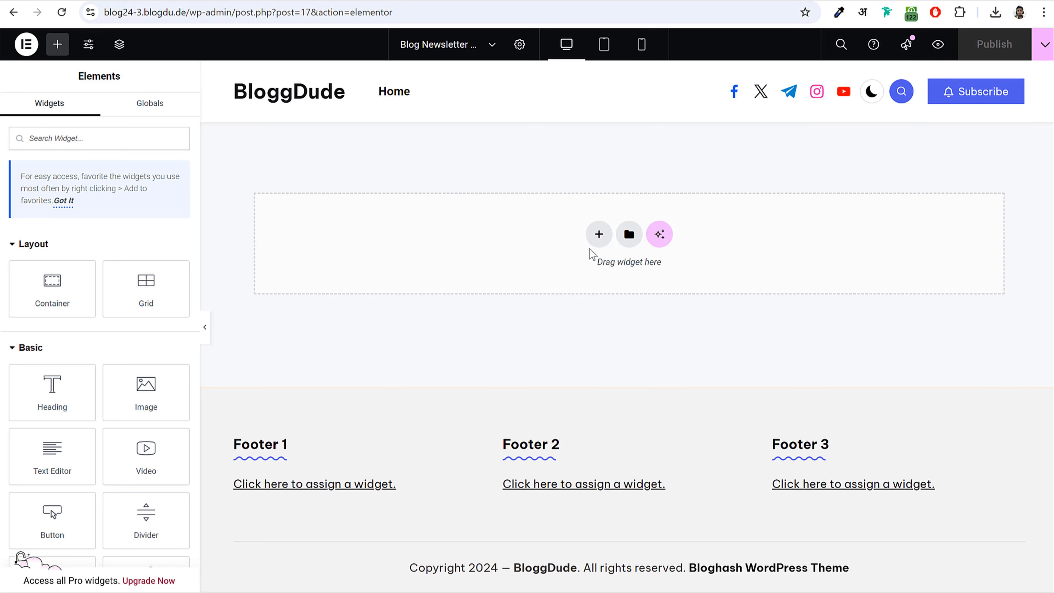
# - Add a flexbox container with a three-column structure to the empty template
pyautogui.click(600, 235)
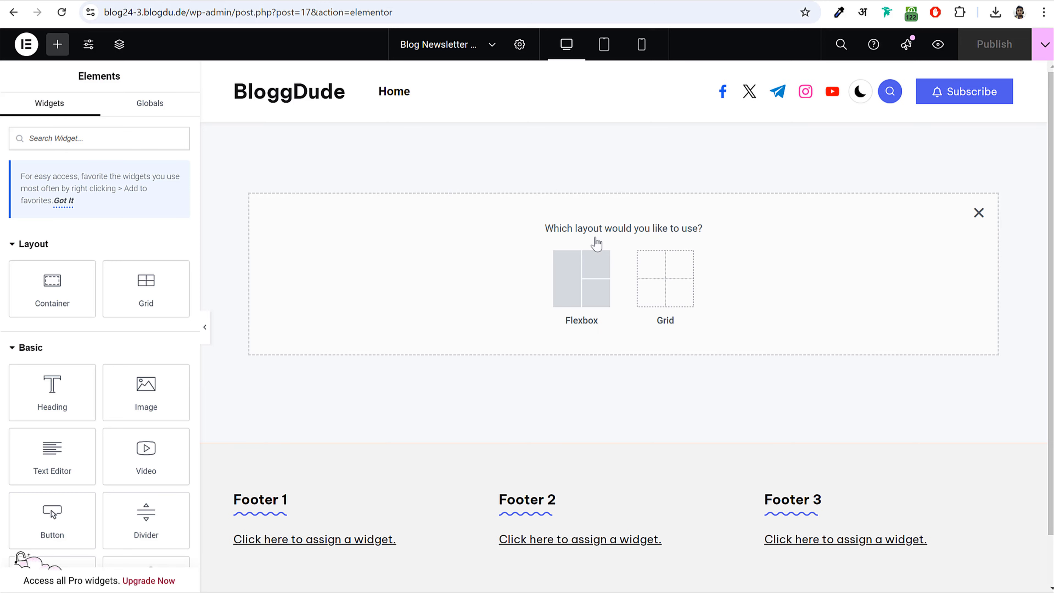
pyautogui.click(591, 283)
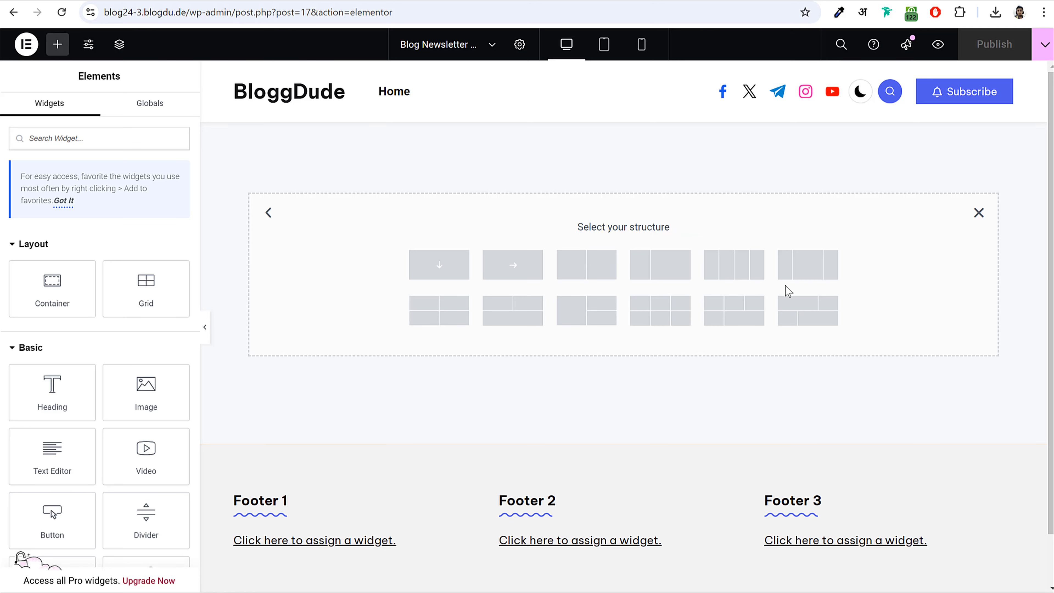
pyautogui.click(815, 269)
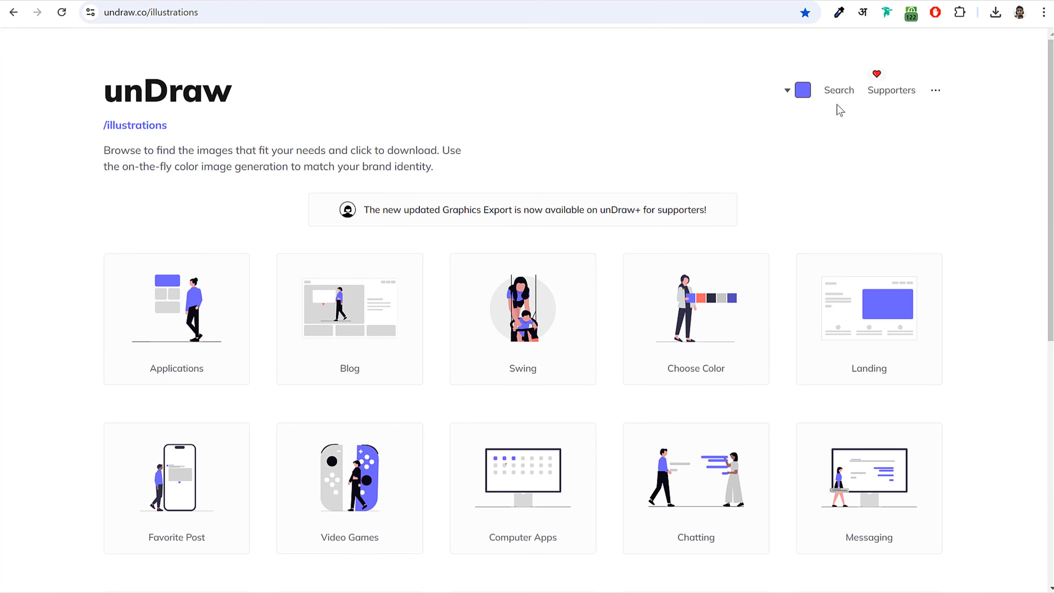
# - Search unDraw illustrations for 'mail' after first trying 'new'
pyautogui.click(847, 96)
pyautogui.click(564, 229)
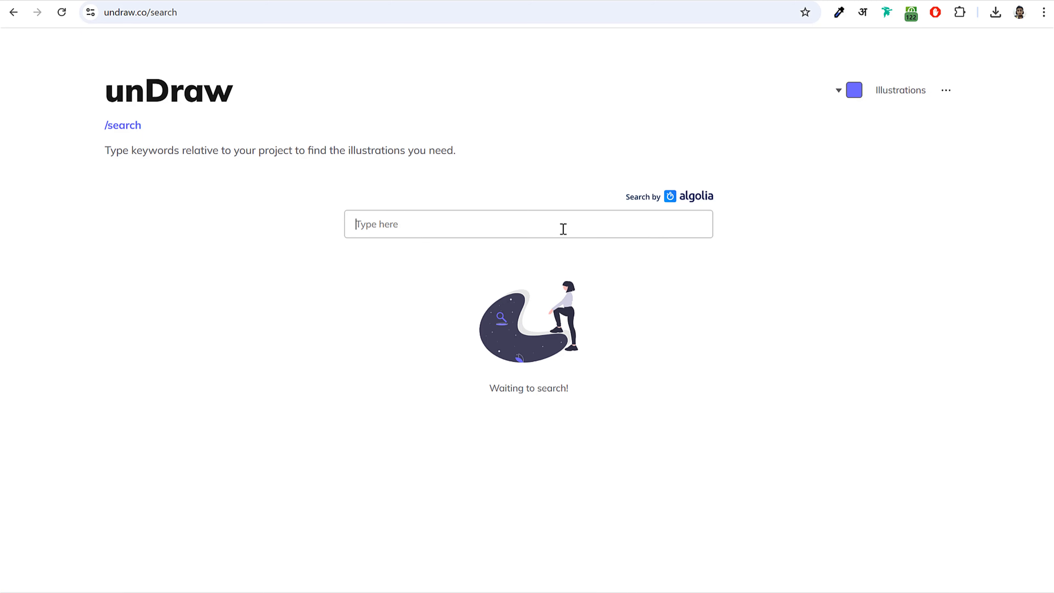
pyautogui.write('newsletter')
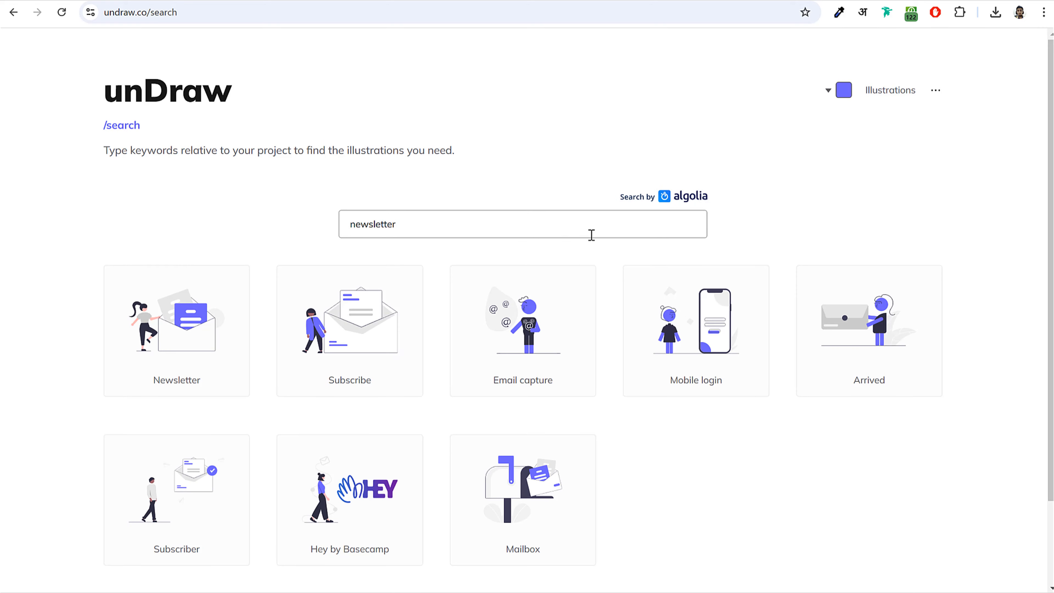
pyautogui.scroll(-3, 697, 259)
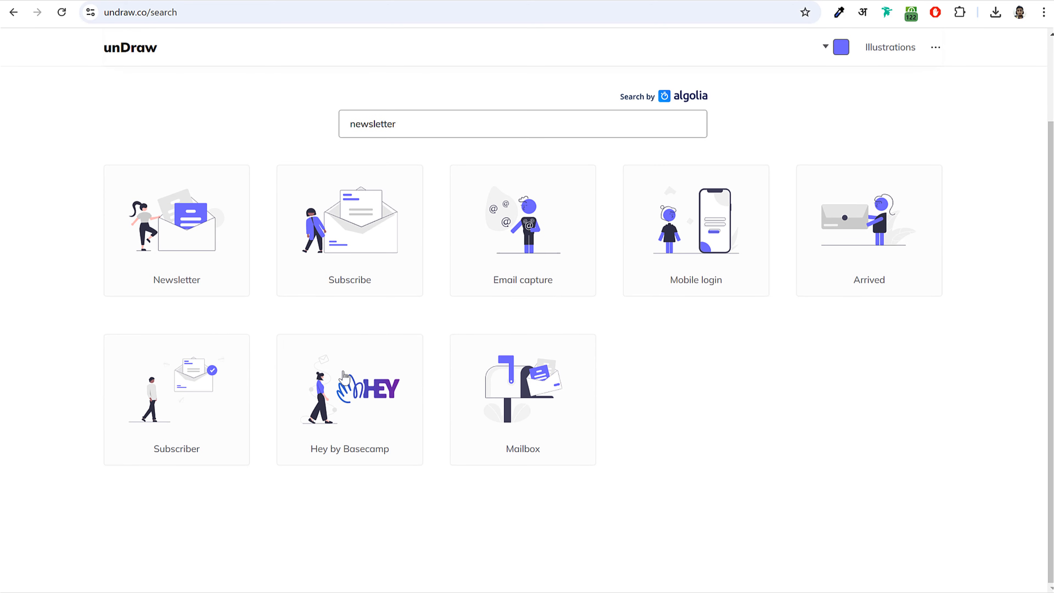
pyautogui.moveTo(409, 135); pyautogui.dragTo(289, 152)
pyautogui.write('mail')
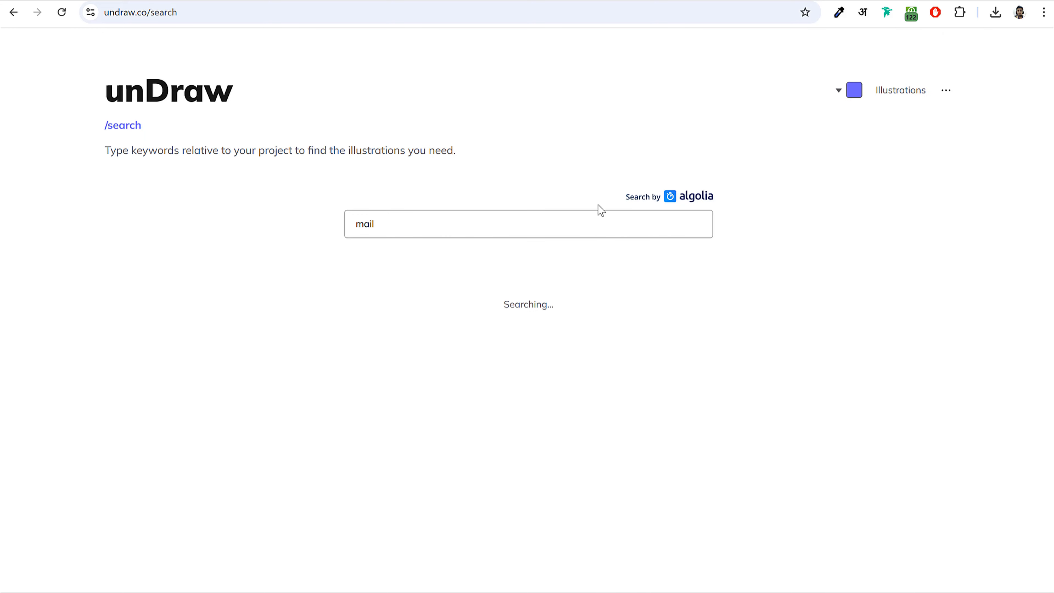
pyautogui.scroll(-3, 680, 301)
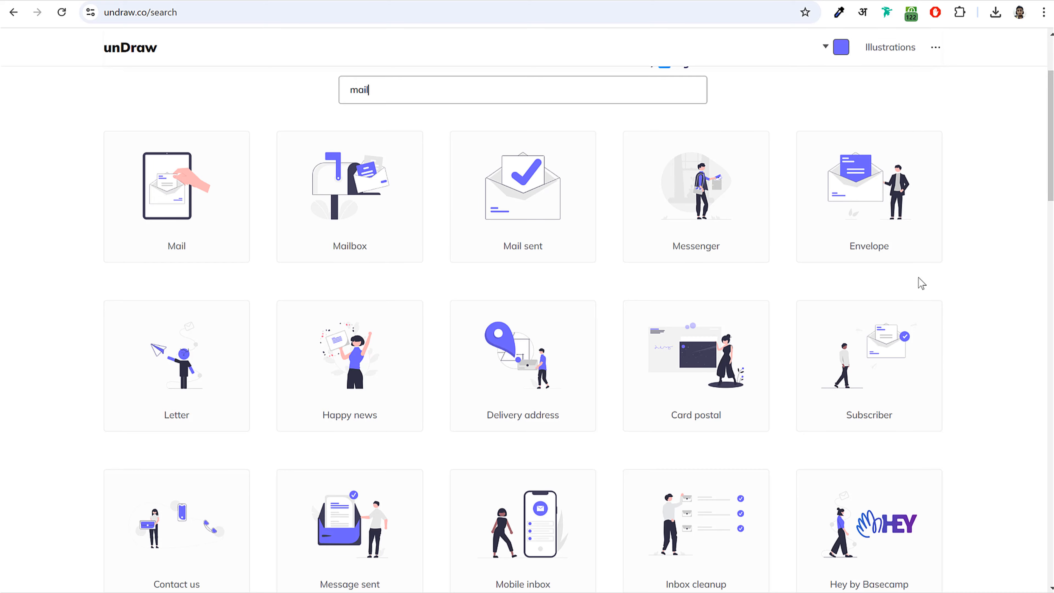
pyautogui.scroll(-12, 919, 278)
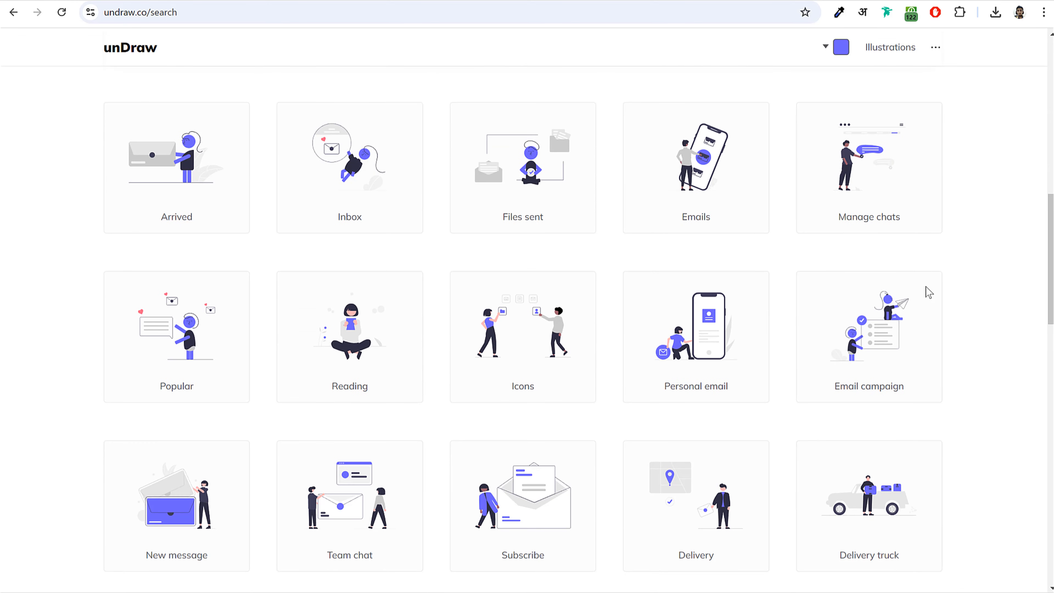
pyautogui.scroll(11, 929, 292)
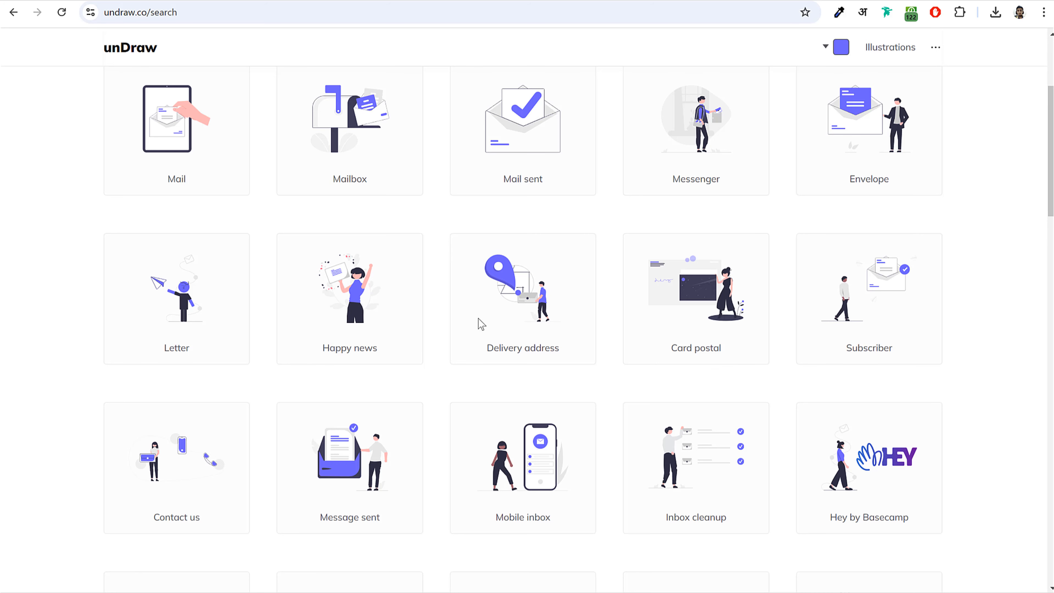
pyautogui.scroll(5, 379, 315)
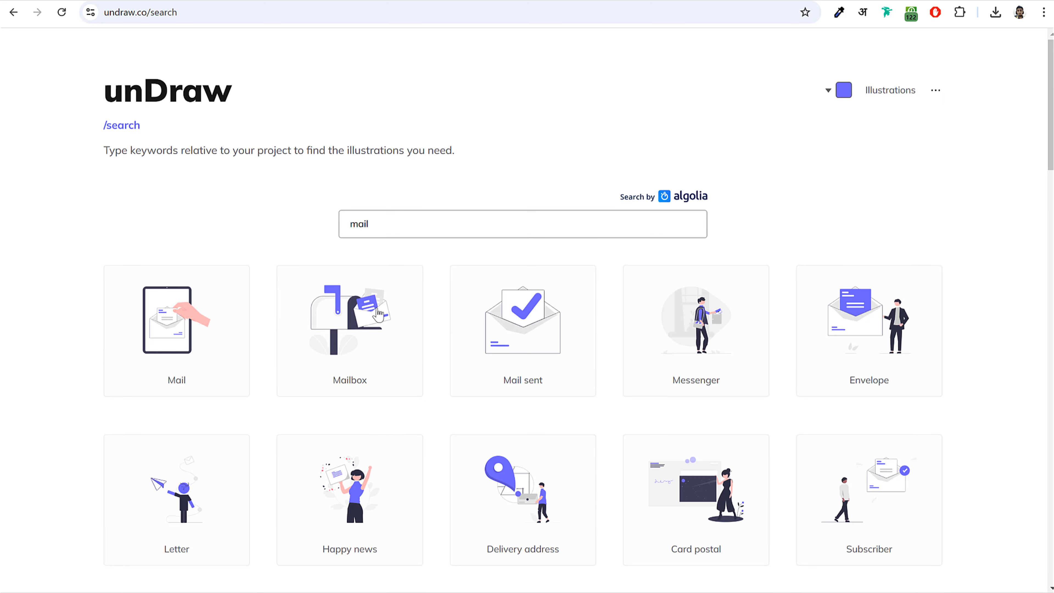
# - Recolour the unDraw illustrations to the red swatch
pyautogui.click(843, 89)
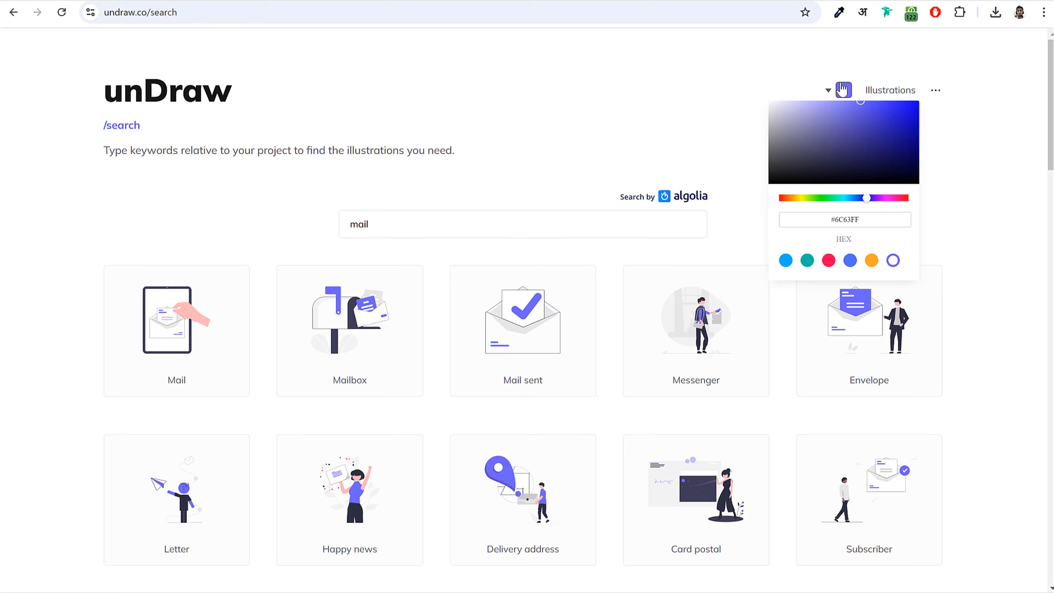
pyautogui.click(829, 260)
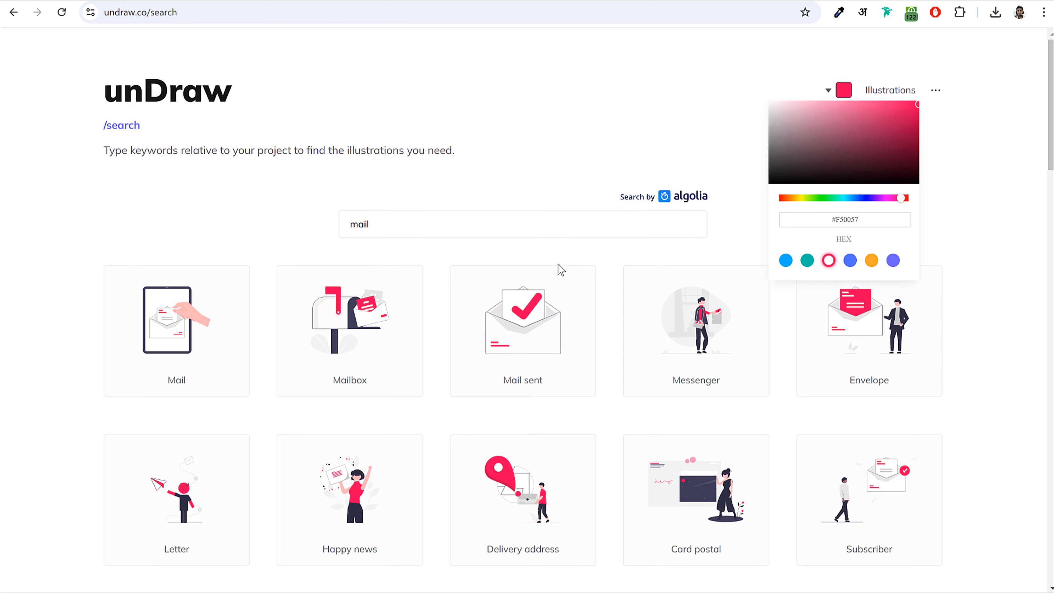
pyautogui.scroll(-5, 419, 285)
pyautogui.scroll(5, 454, 434)
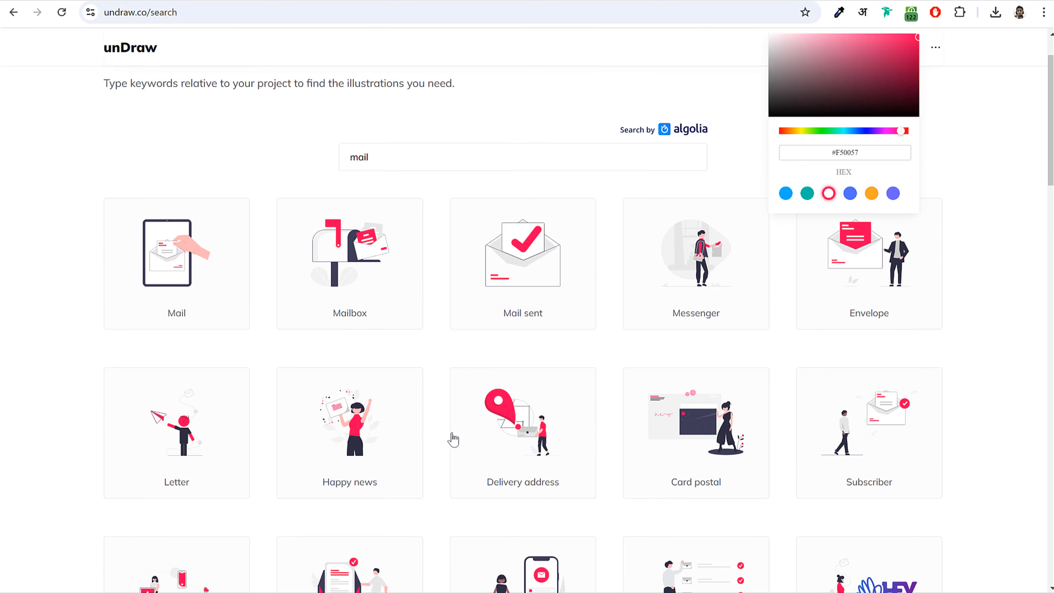
pyautogui.scroll(-3, 419, 411)
# - Download the Happy news illustration as SVG and return to the Elementor template
pyautogui.click(363, 361)
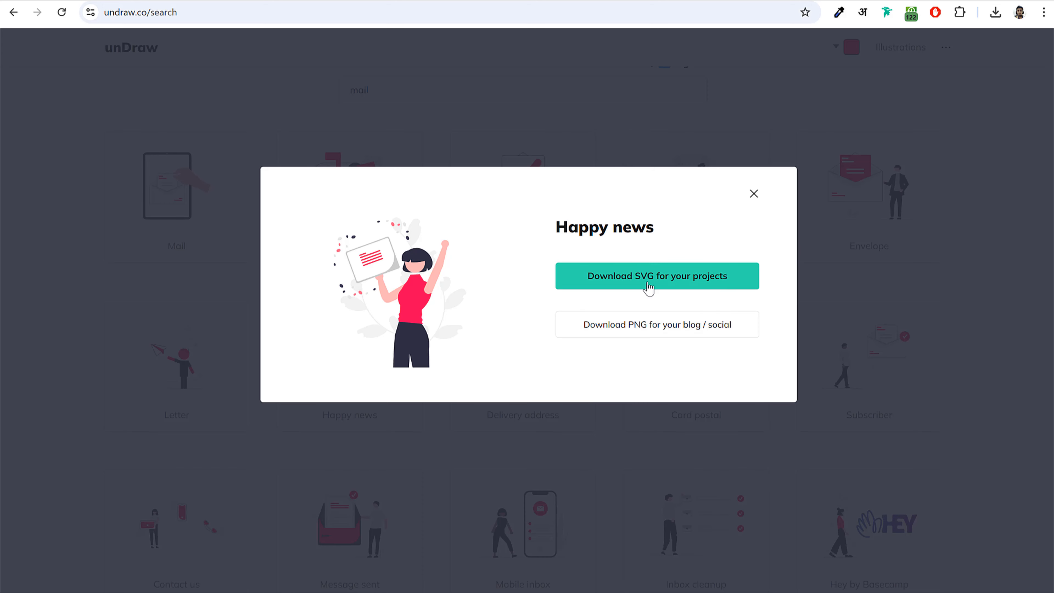
pyautogui.click(639, 281)
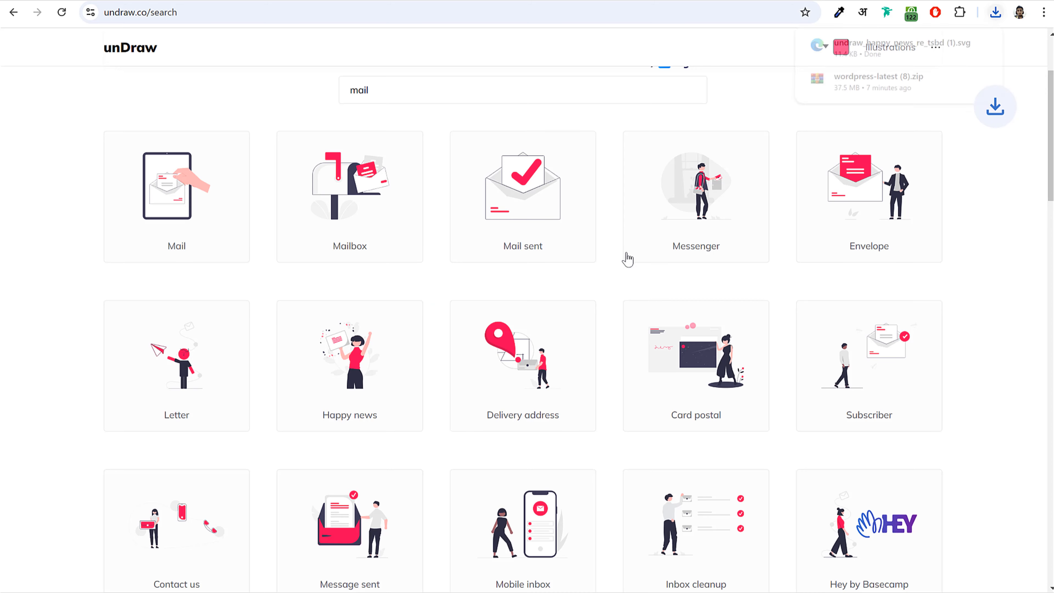
pyautogui.click(581, 1)
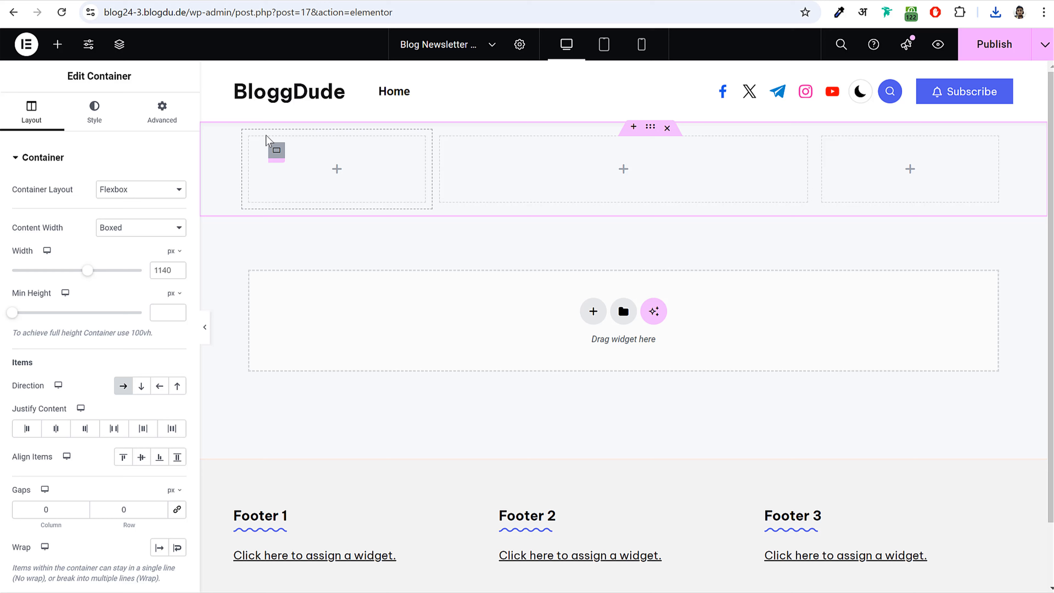
pyautogui.scroll(-5, 161, 385)
pyautogui.scroll(5, 161, 391)
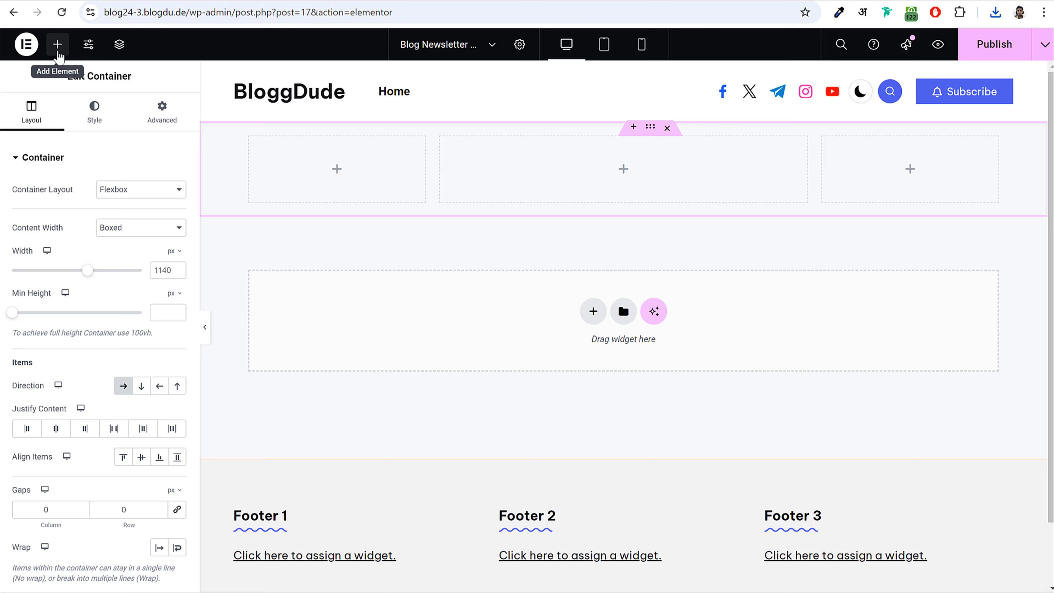
# - Place an Image widget, found by searching 'imag', into the first column
pyautogui.click(56, 50)
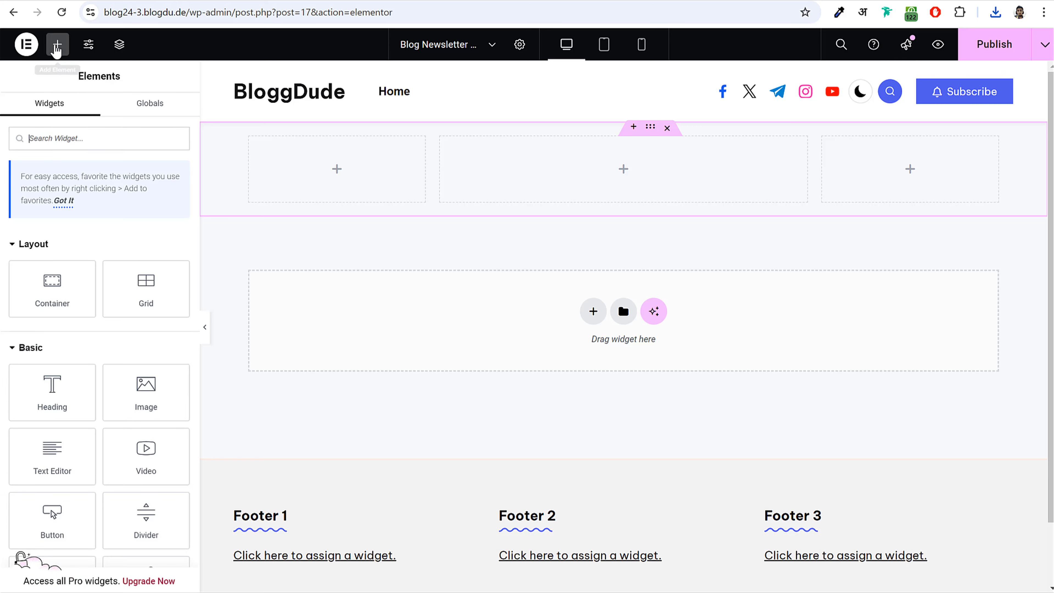
pyautogui.write('imag')
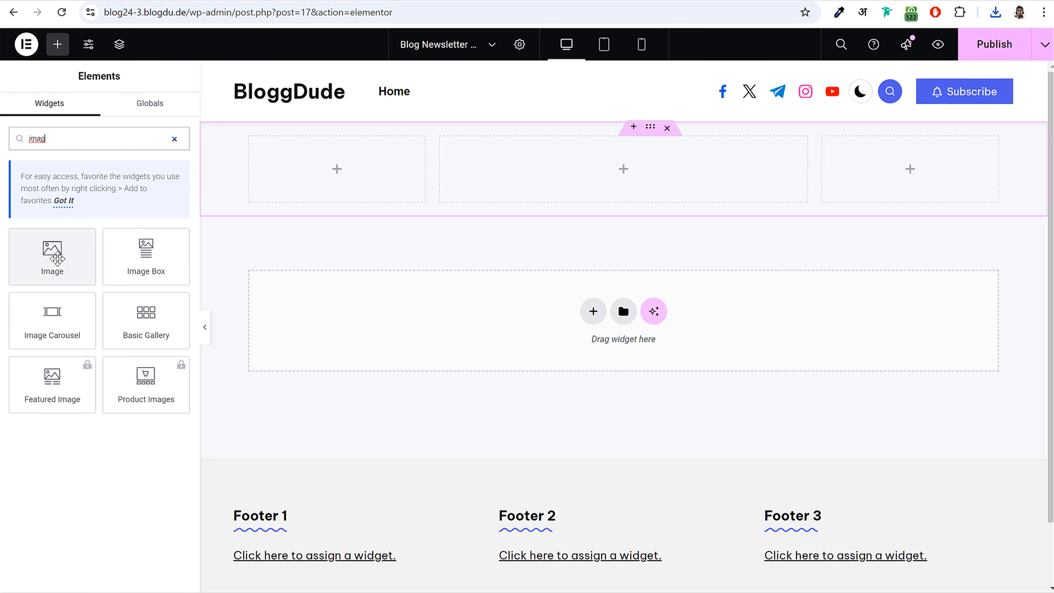
pyautogui.moveTo(46, 249); pyautogui.dragTo(323, 170)
# - Try uploading undraw_happy_news_re_tsbd.svg to the Image widget, which is refused for security reasons
pyautogui.click(84, 237)
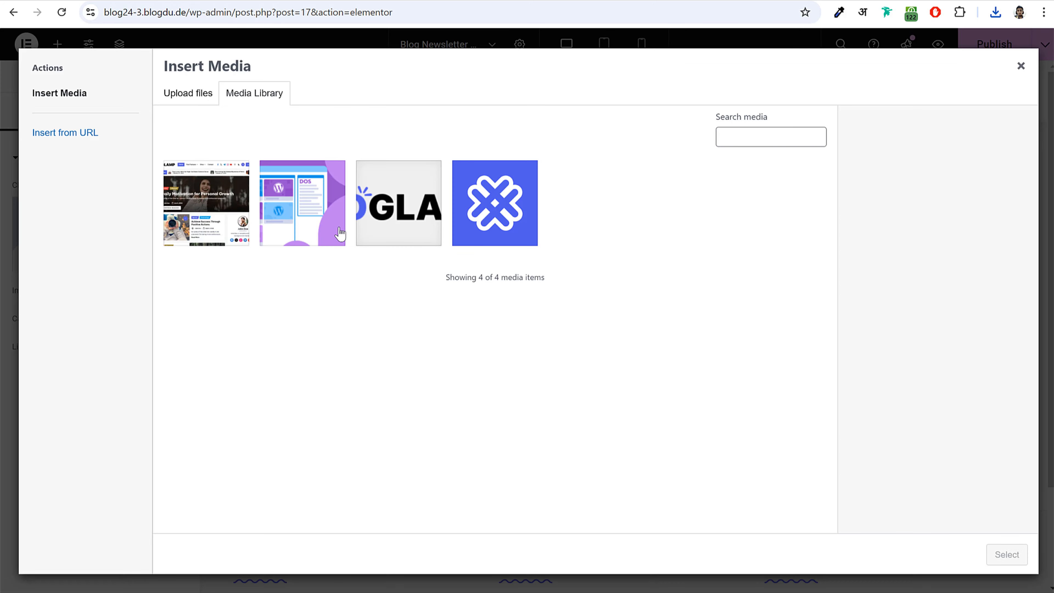
pyautogui.click(174, 94)
pyautogui.click(609, 316)
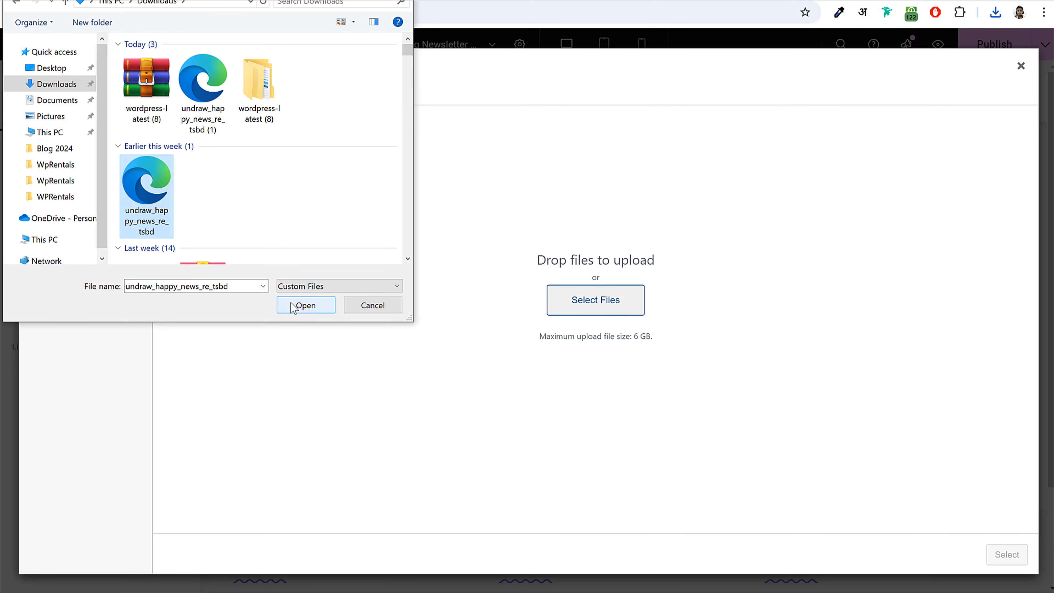
pyautogui.click(296, 309)
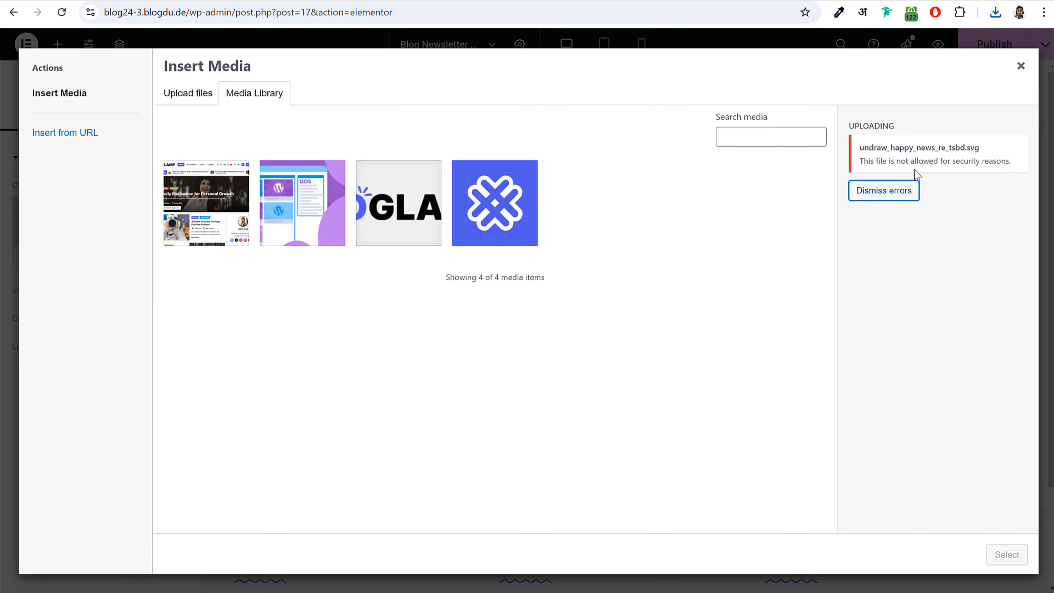
pyautogui.moveTo(859, 162); pyautogui.dragTo(990, 173)
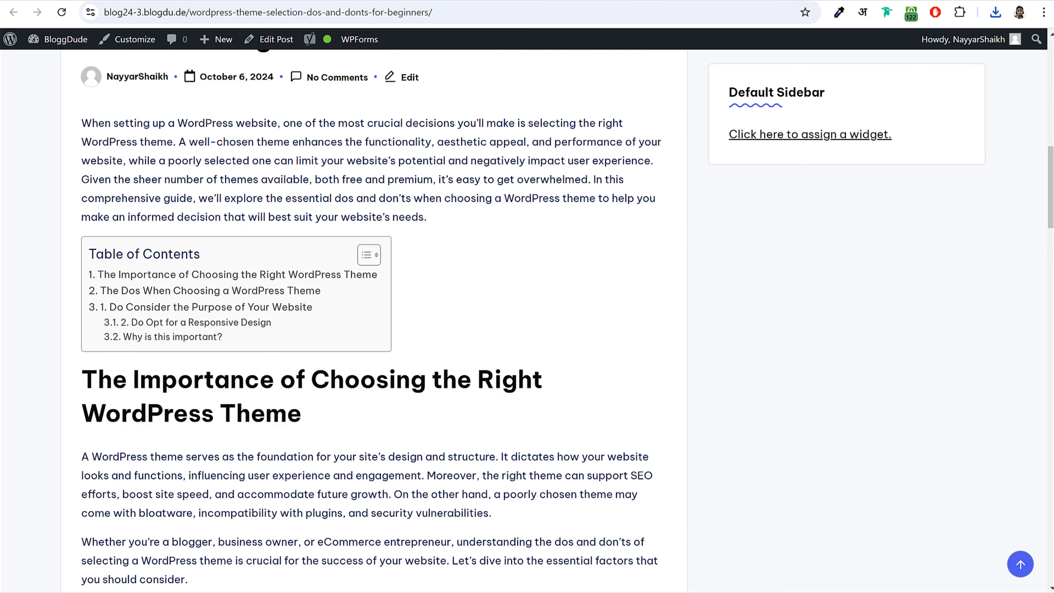
# - Upload undraw_happy_news_re_tsbd to the WordPress Media Library
pyautogui.click(62, 39)
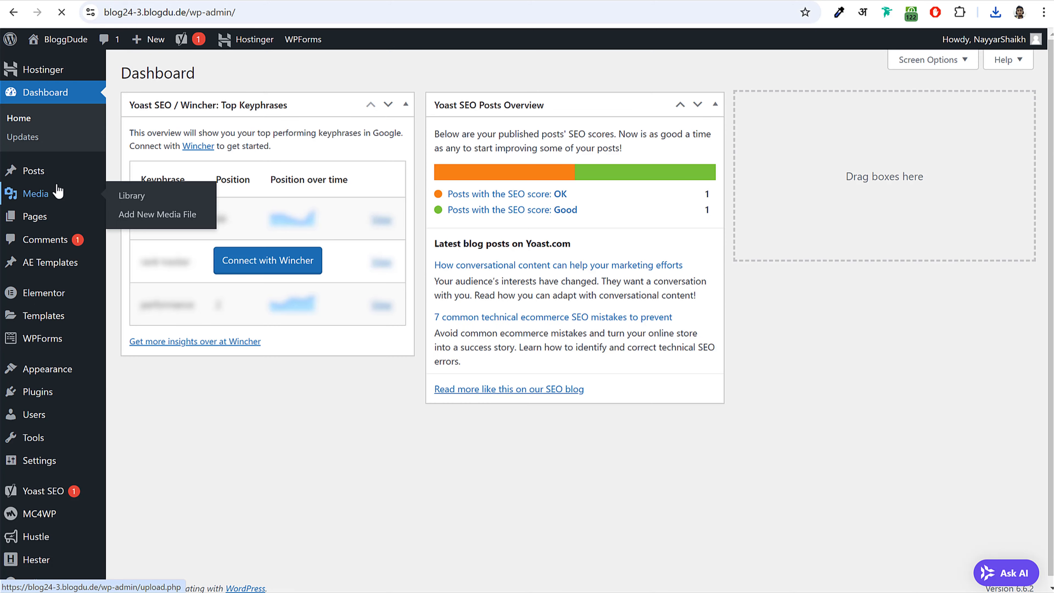
pyautogui.click(55, 194)
pyautogui.click(286, 76)
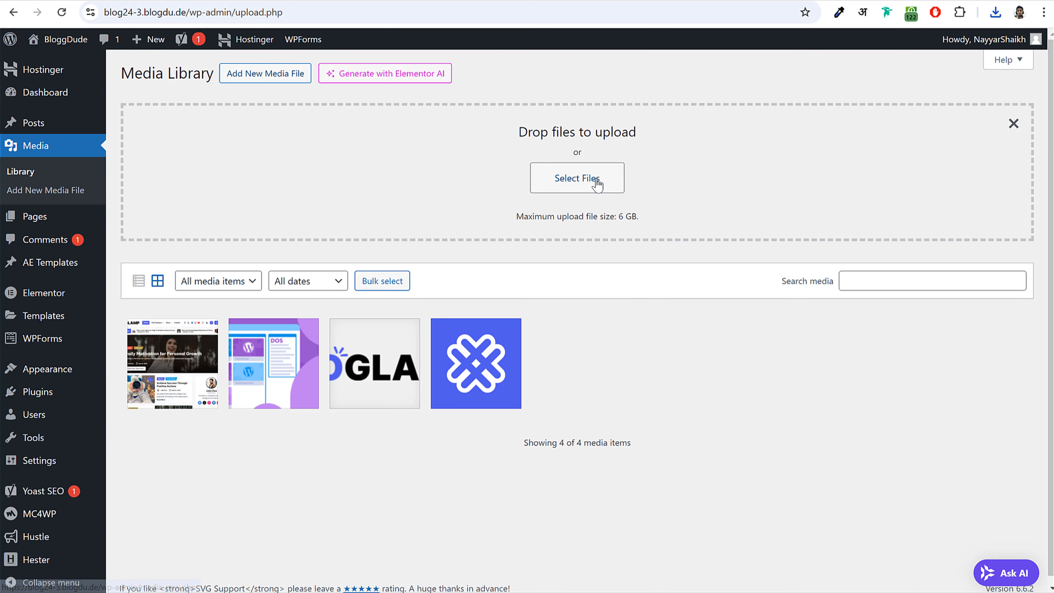
pyautogui.click(606, 185)
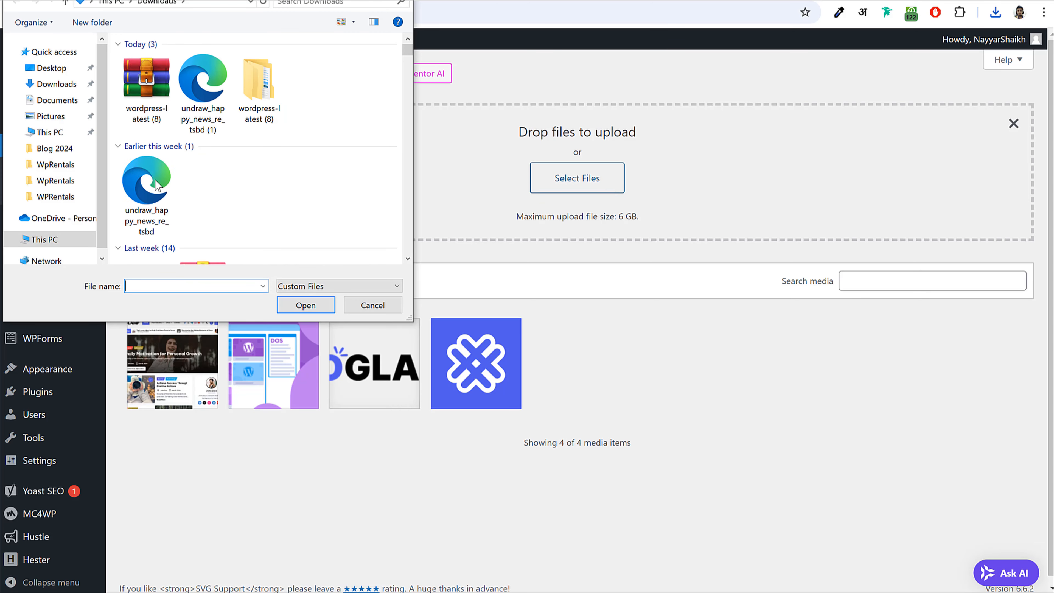
pyautogui.click(156, 185)
pyautogui.click(306, 305)
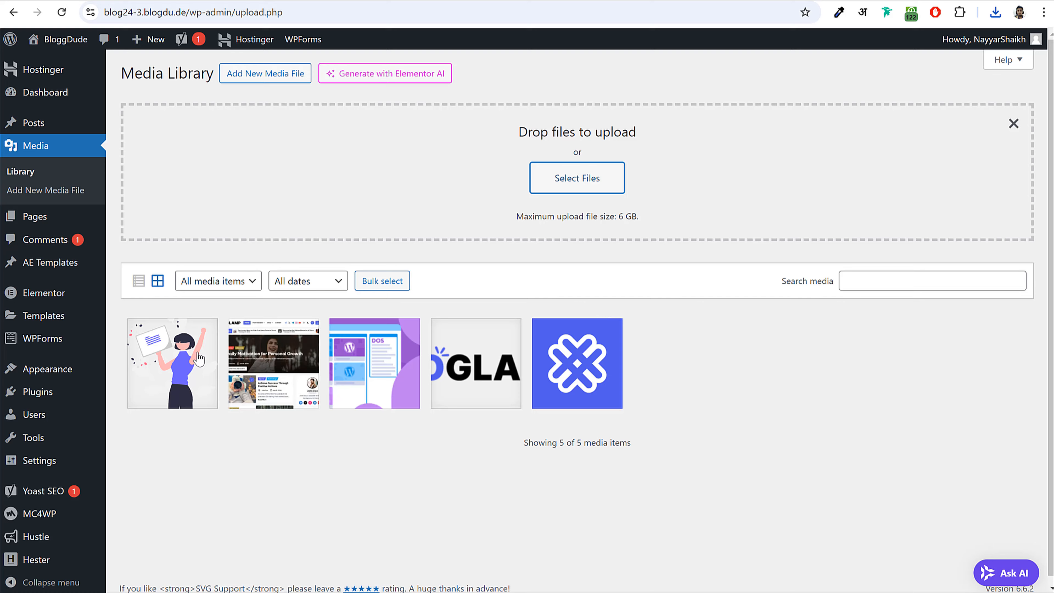
# - Check the uploaded illustration's details, close the pickers, and save the template
pyautogui.click(199, 357)
pyautogui.click(1021, 71)
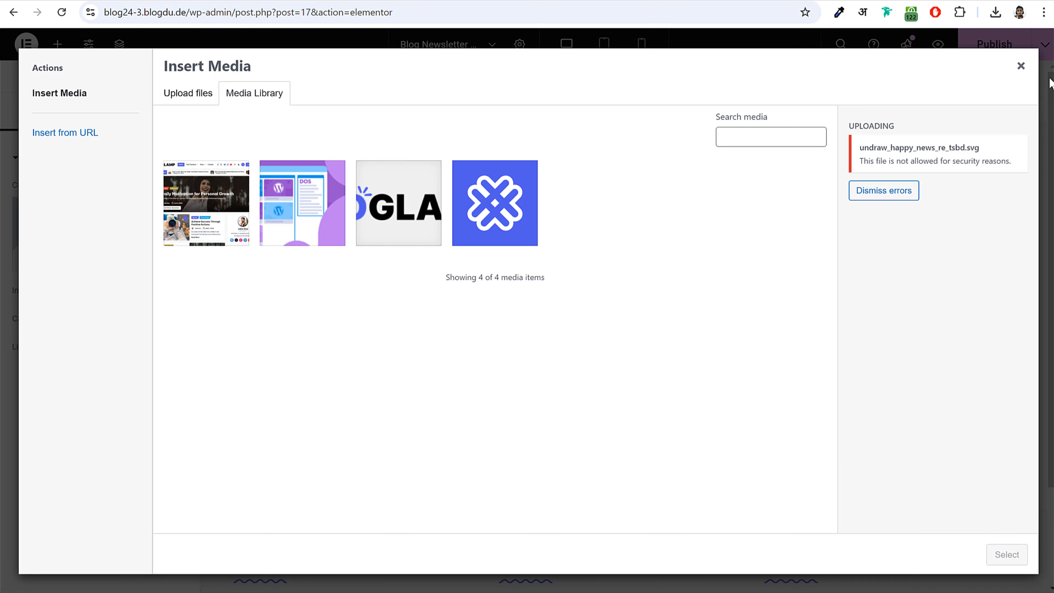
pyautogui.click(1021, 65)
pyautogui.click(992, 46)
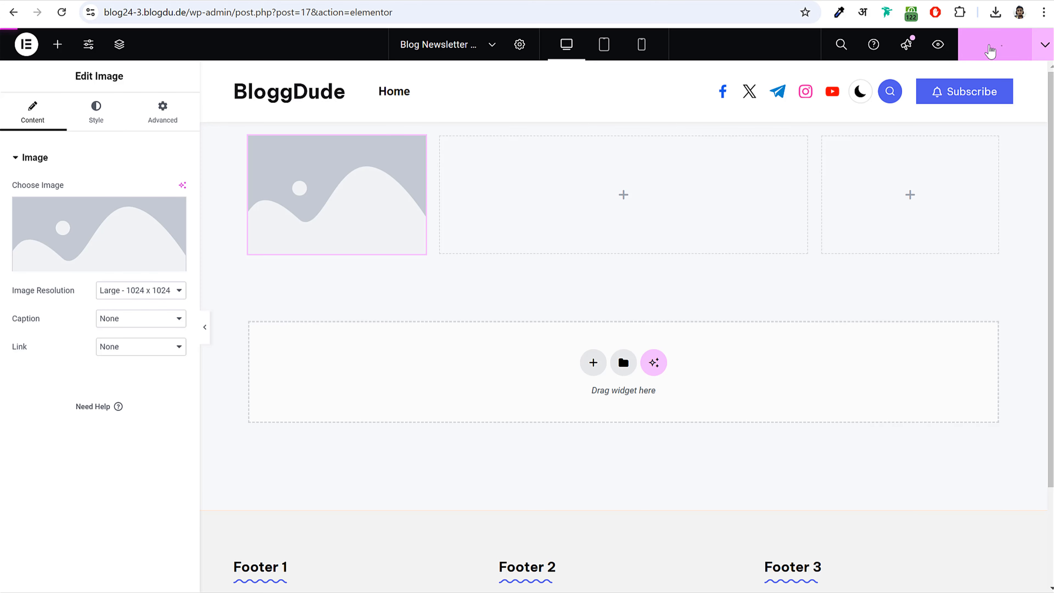
# - Reload the editor and insert the happy news illustration into the first column's Image widget
pyautogui.click(64, 13)
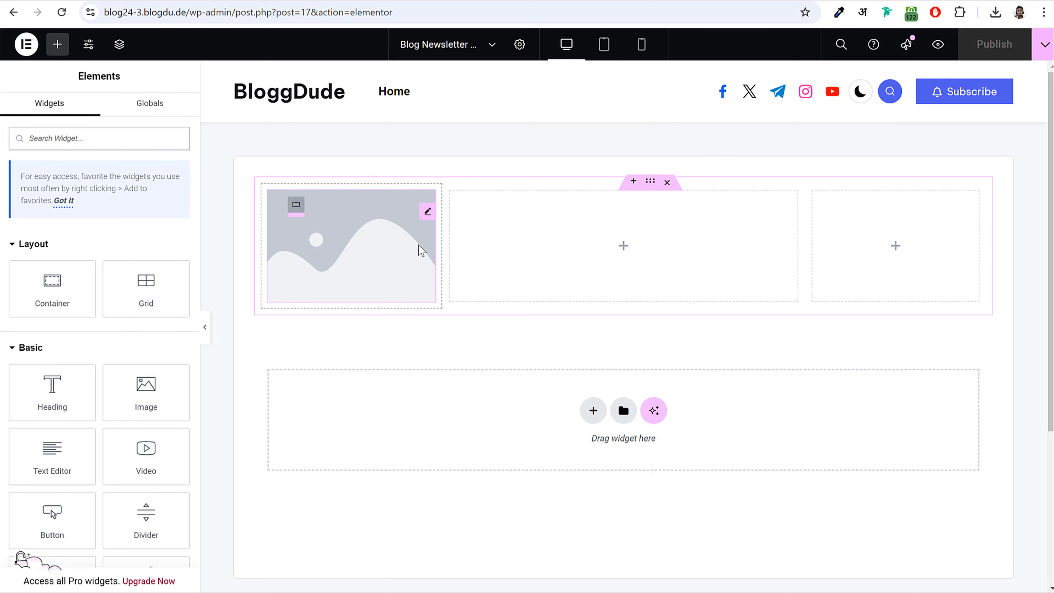
pyautogui.click(337, 252)
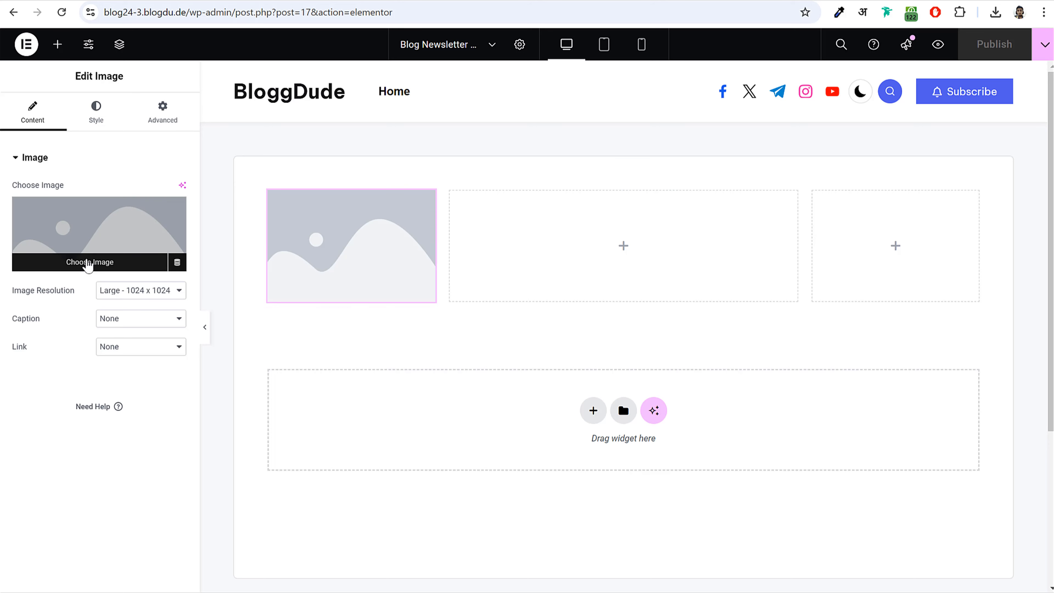
pyautogui.click(86, 266)
pyautogui.click(250, 206)
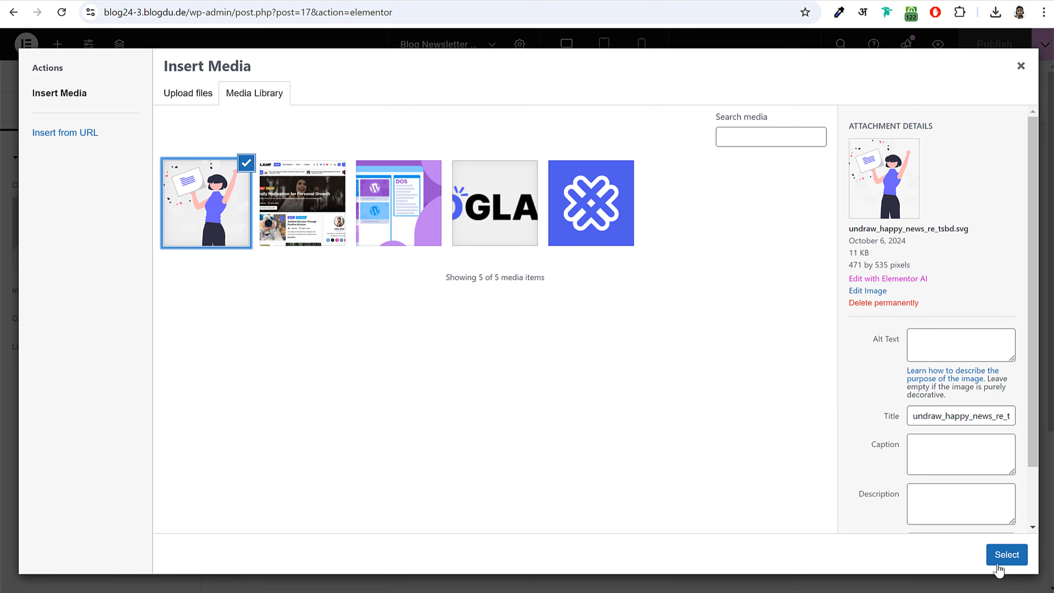
pyautogui.click(1006, 555)
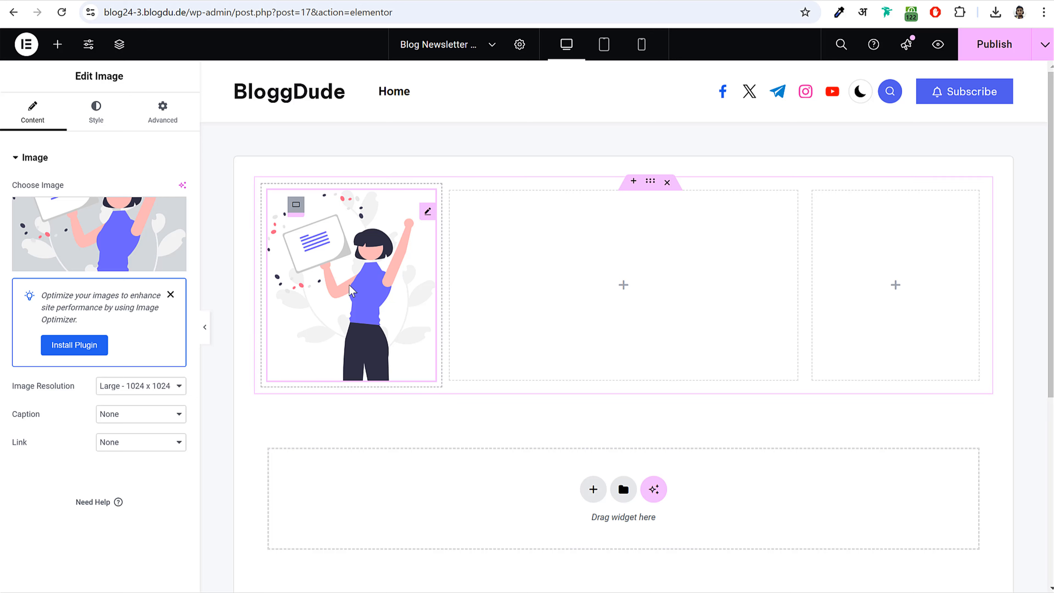
# - Set the illustration's image resolution to Full and its width to 50%
pyautogui.moveTo(23, 390); pyautogui.dragTo(141, 390)
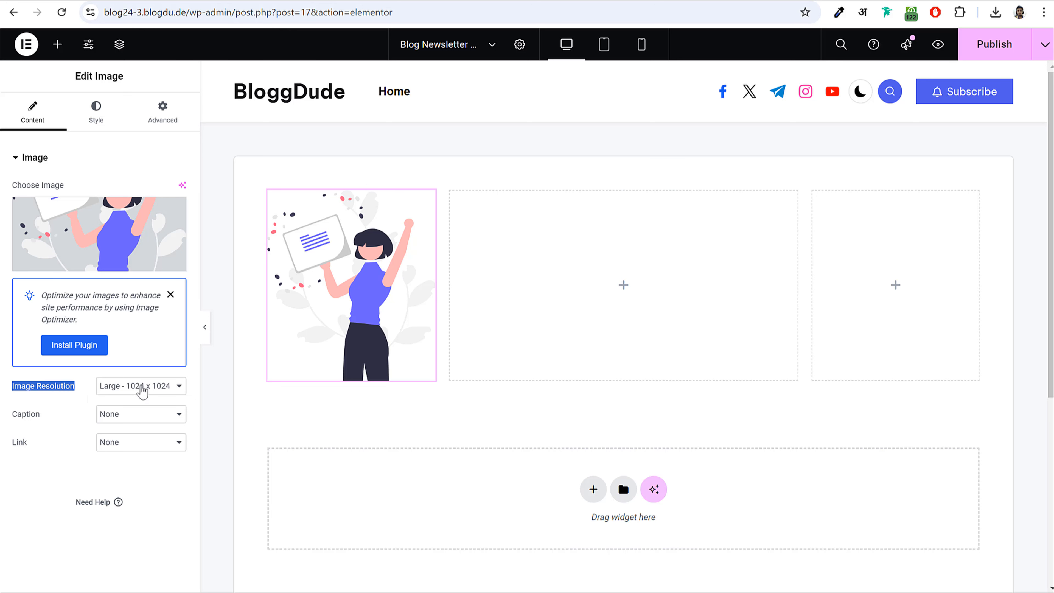
pyautogui.click(141, 388)
pyautogui.click(135, 500)
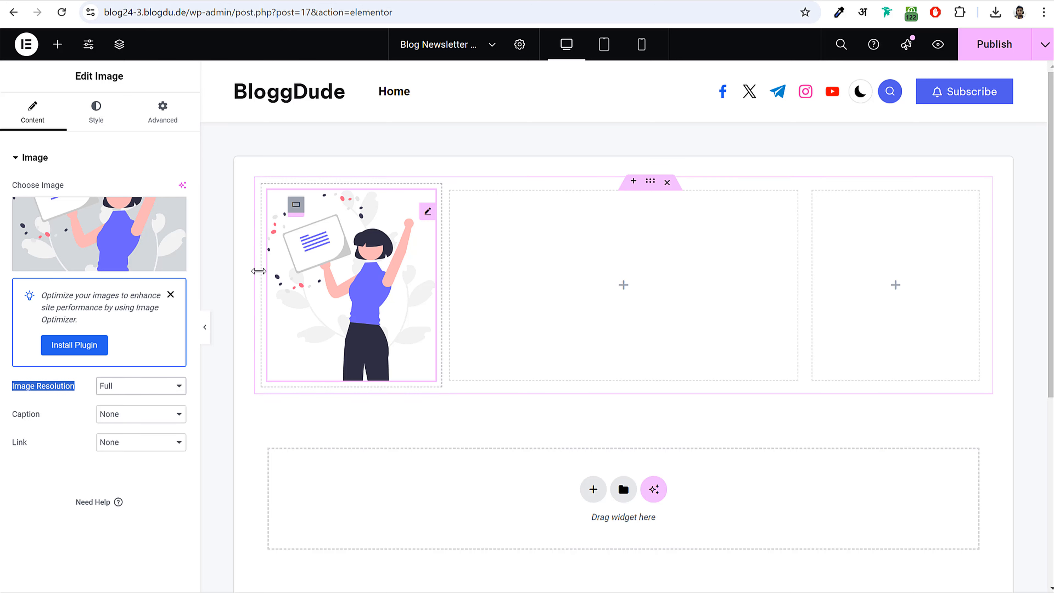
pyautogui.click(115, 121)
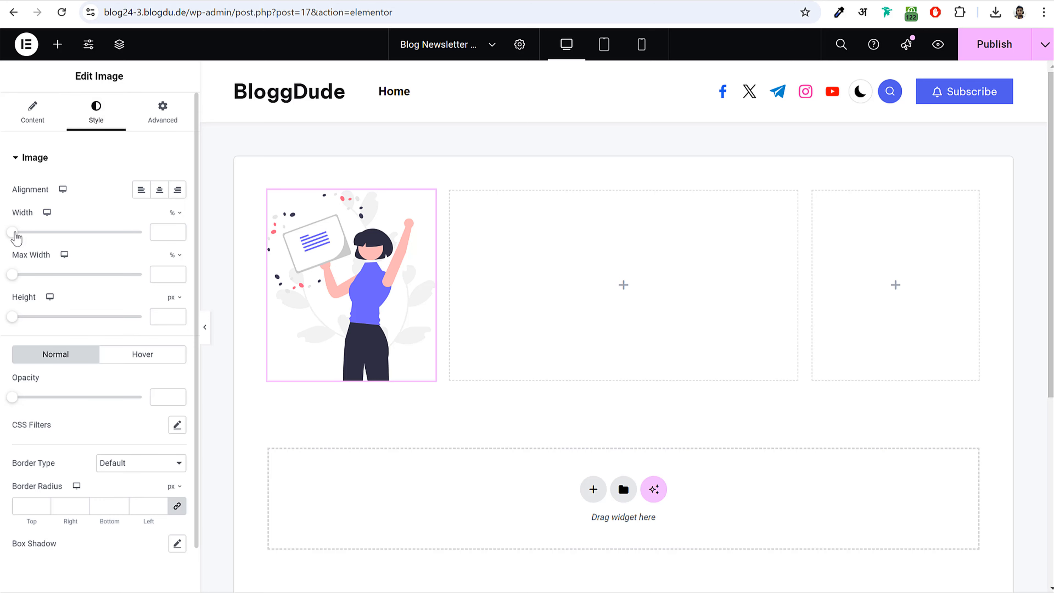
pyautogui.moveTo(15, 233); pyautogui.dragTo(80, 249)
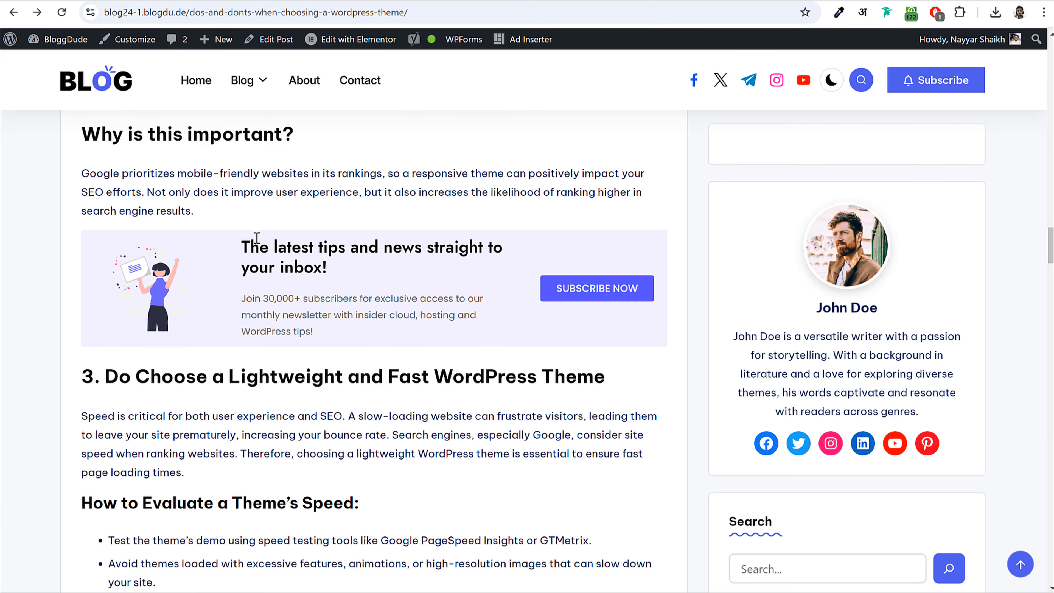
pyautogui.moveTo(243, 245); pyautogui.dragTo(339, 274)
pyautogui.hotkey('ctrl', 'c')
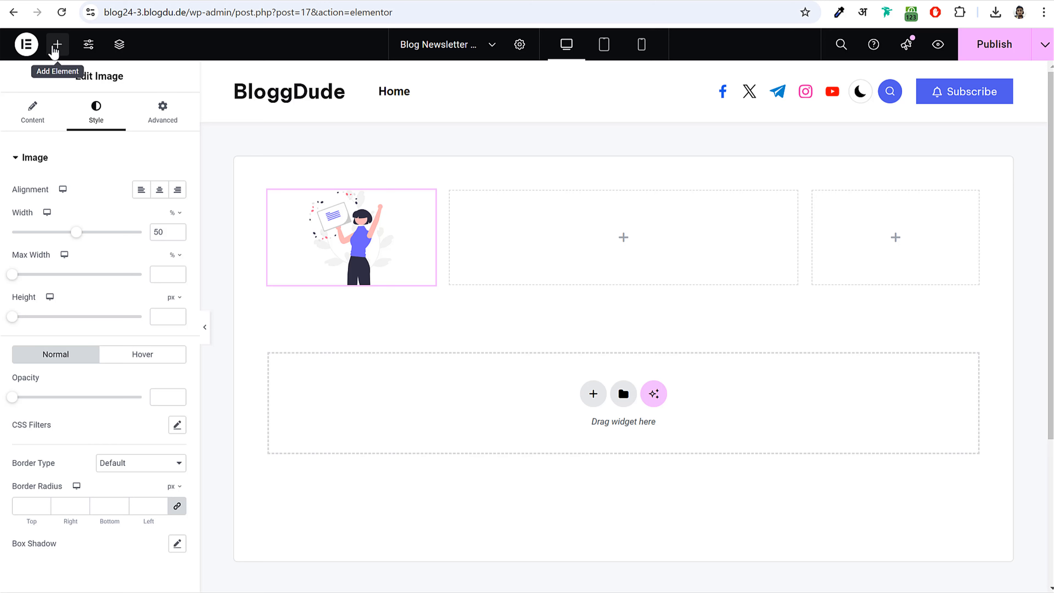
# - Add a heading to the middle column with the pasted text 'The latest tips and news straight to your inbox!'
pyautogui.click(54, 47)
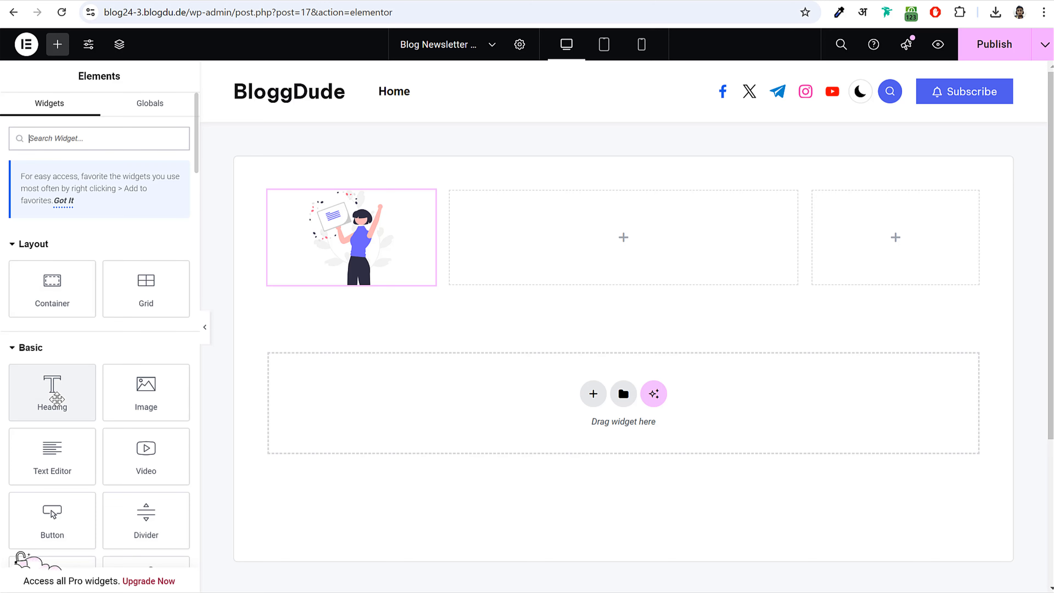
pyautogui.moveTo(52, 390); pyautogui.dragTo(593, 245)
pyautogui.tripleClick(78, 212)
pyautogui.hotkey('ctrl', 'v')
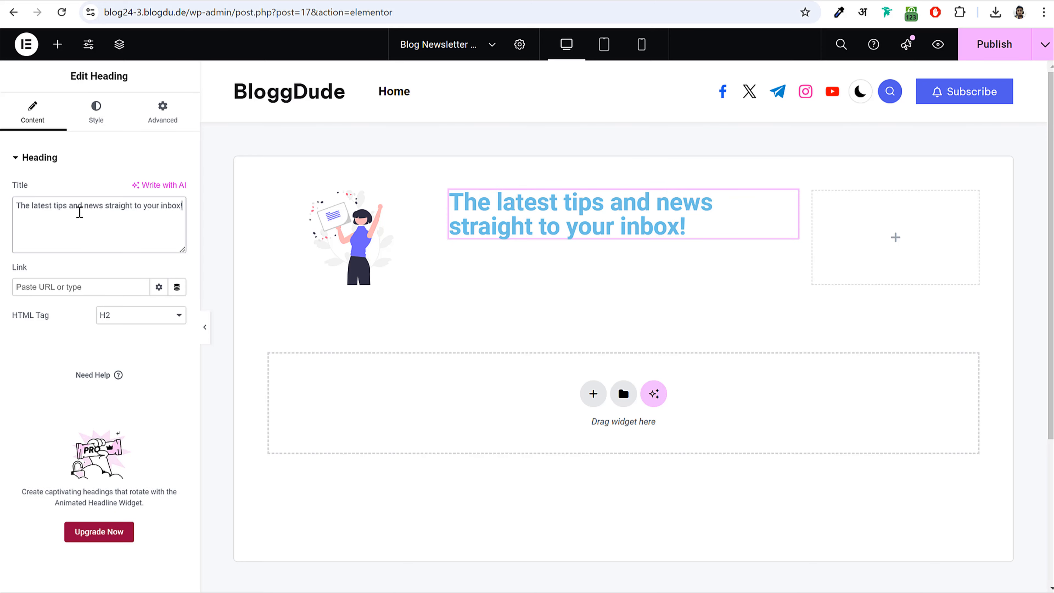
# - Set the heading's text colour to #000000
pyautogui.click(97, 108)
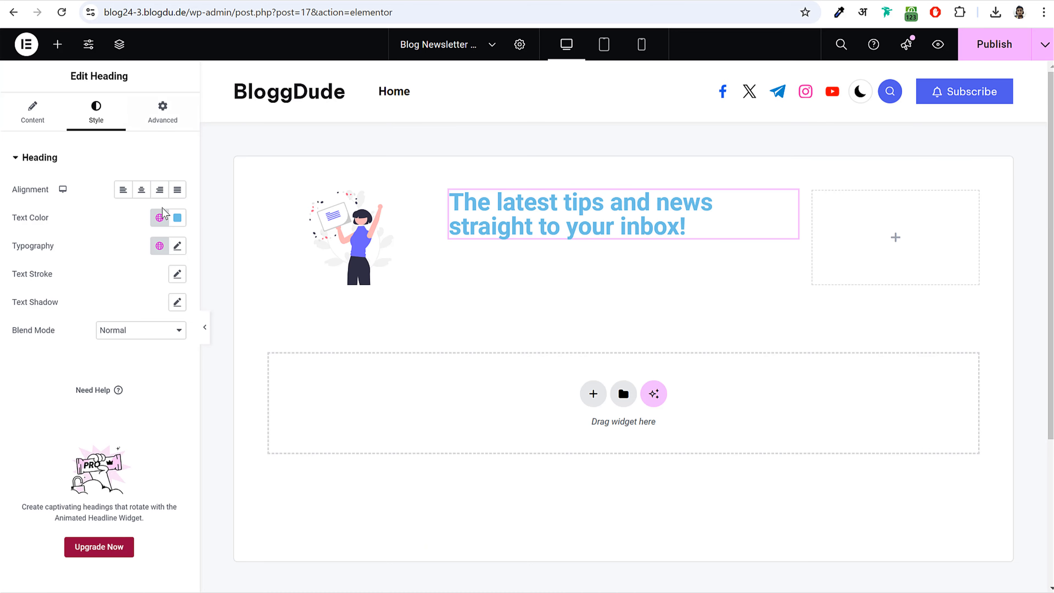
pyautogui.click(178, 218)
pyautogui.doubleClick(120, 410)
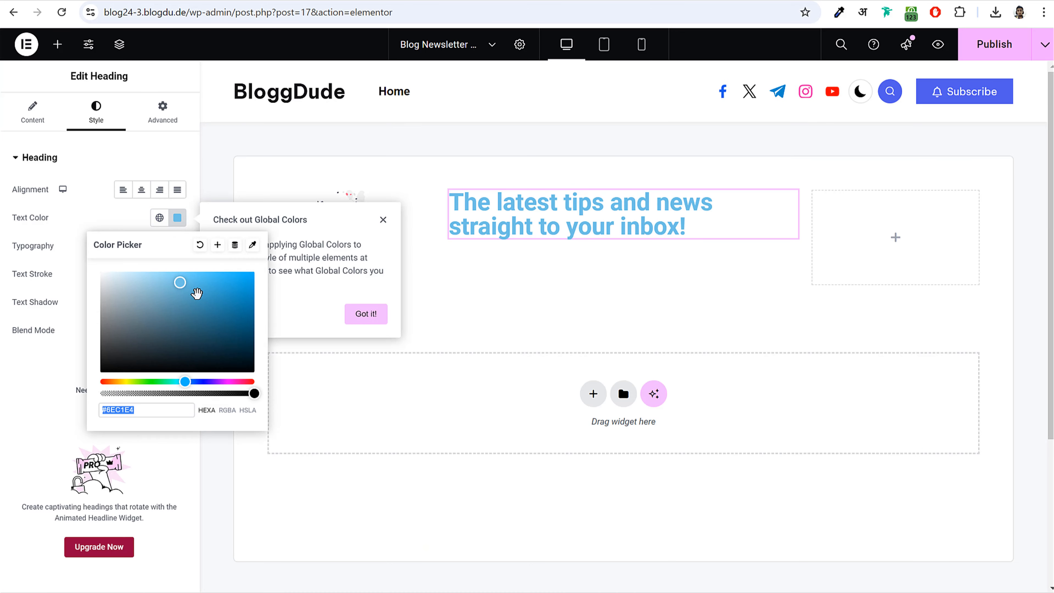
pyautogui.write('#000000')
pyautogui.moveTo(150, 409); pyautogui.dragTo(96, 415)
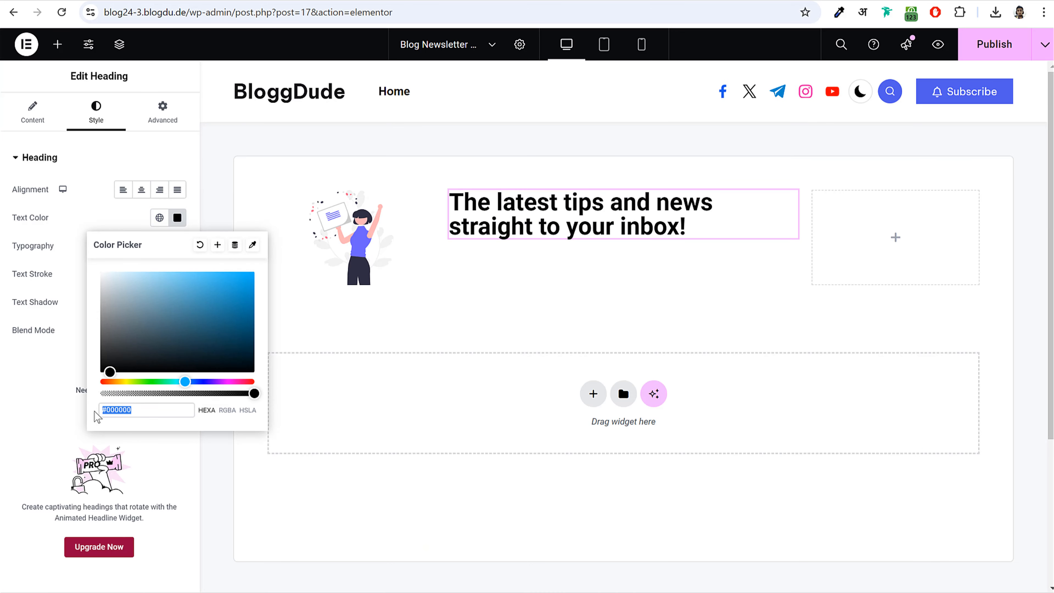
pyautogui.click(100, 209)
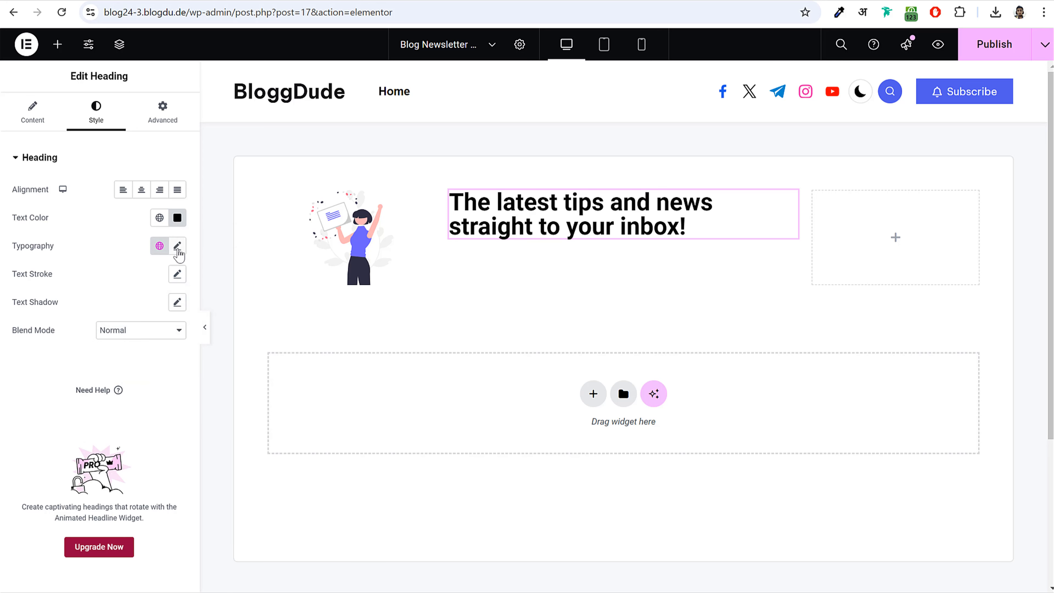
# - Set the heading typography to Poppins at 28 px
pyautogui.click(177, 249)
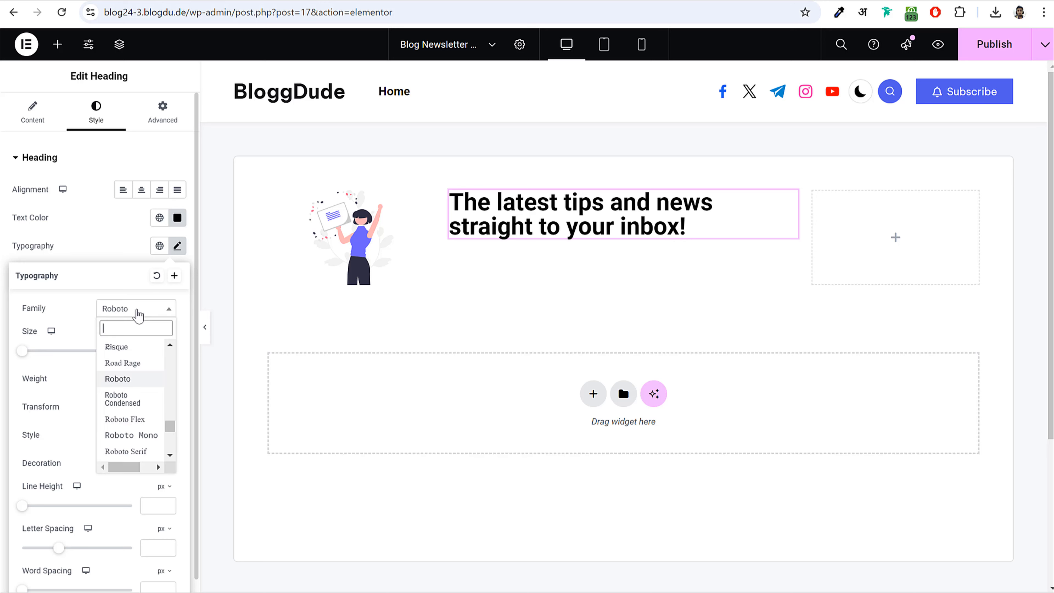
pyautogui.click(136, 316)
pyautogui.write('popp')
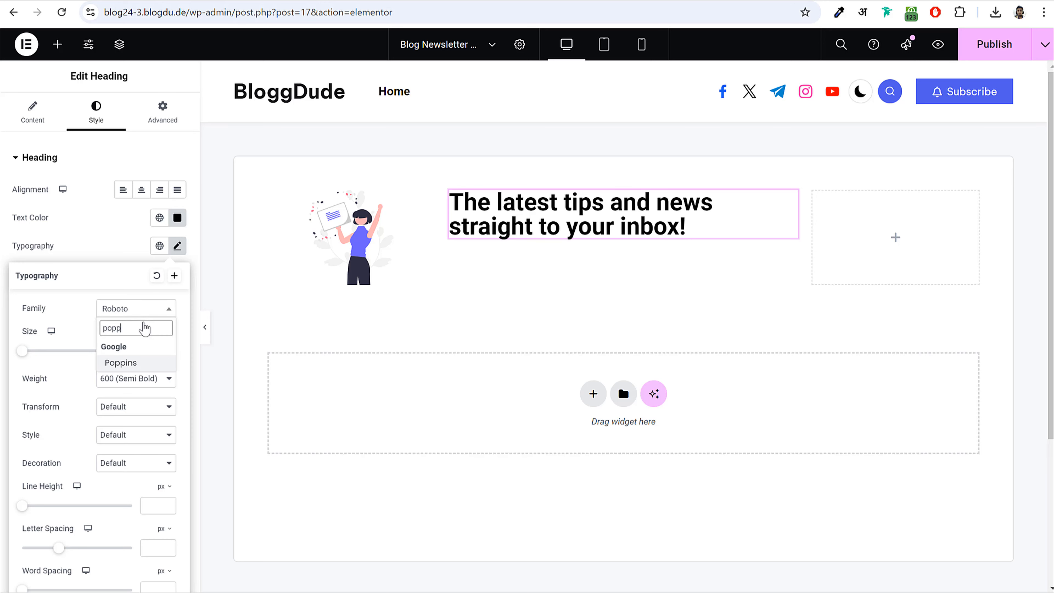
pyautogui.press('Return')
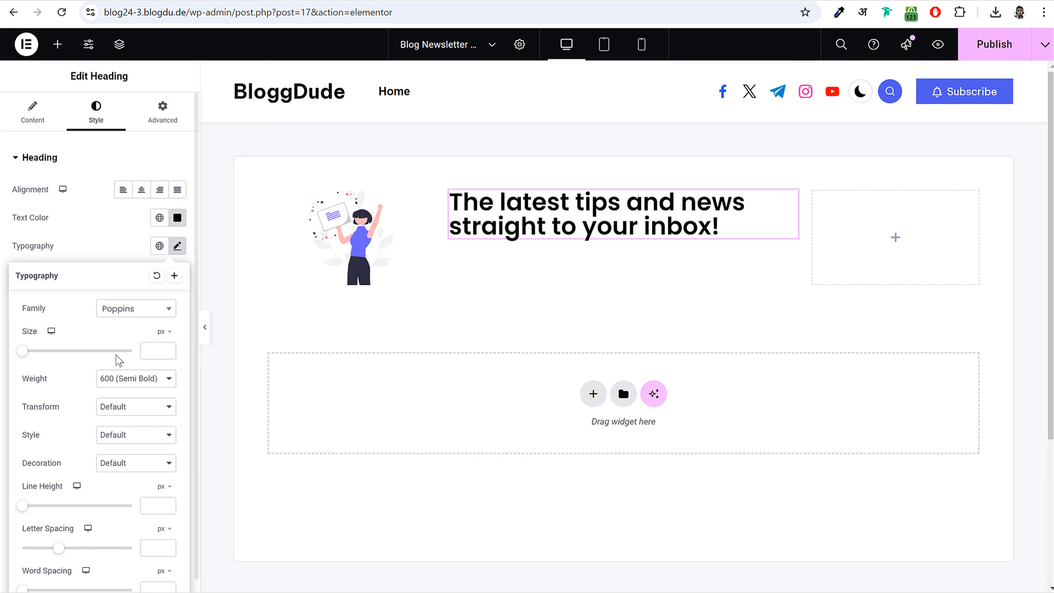
pyautogui.moveTo(26, 354); pyautogui.dragTo(41, 364)
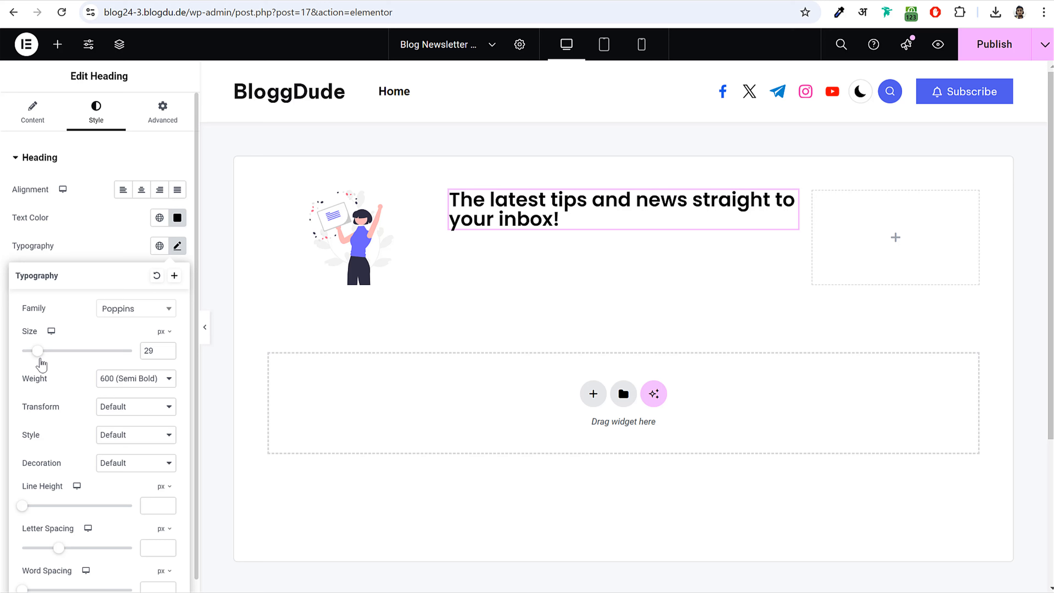
pyautogui.click(167, 353)
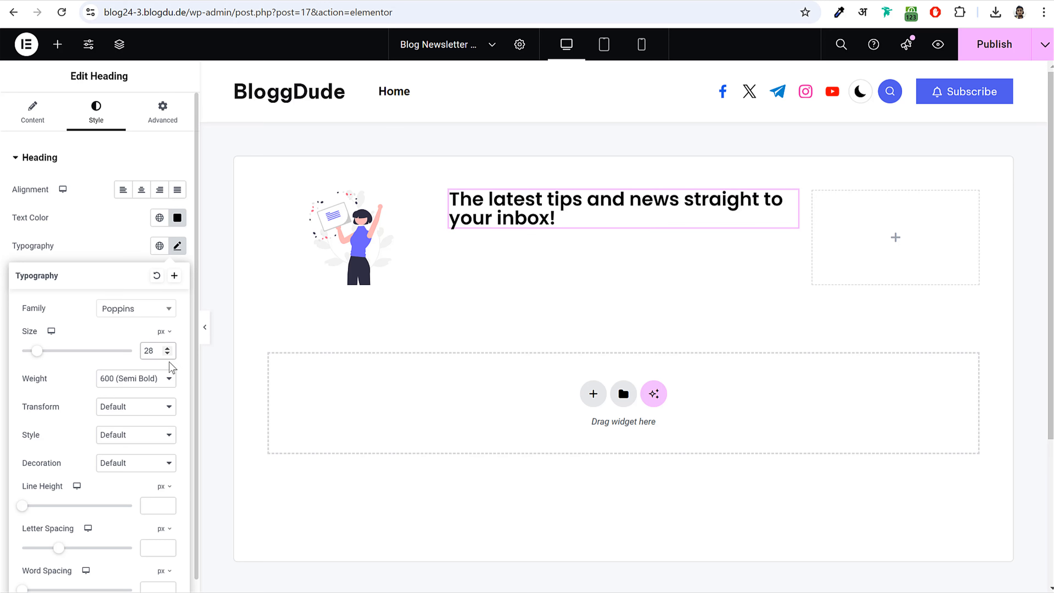
# - After trying thin, light and medium, give the heading Semi Bold (600) weight and 38 px line height
pyautogui.scroll(-1, 152, 320)
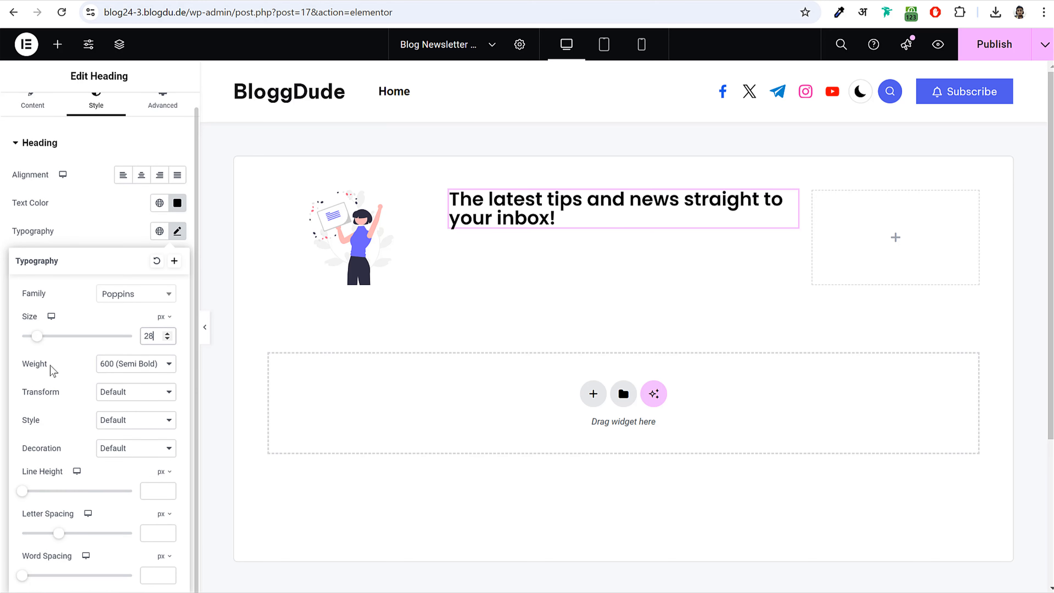
pyautogui.click(116, 364)
pyautogui.click(157, 377)
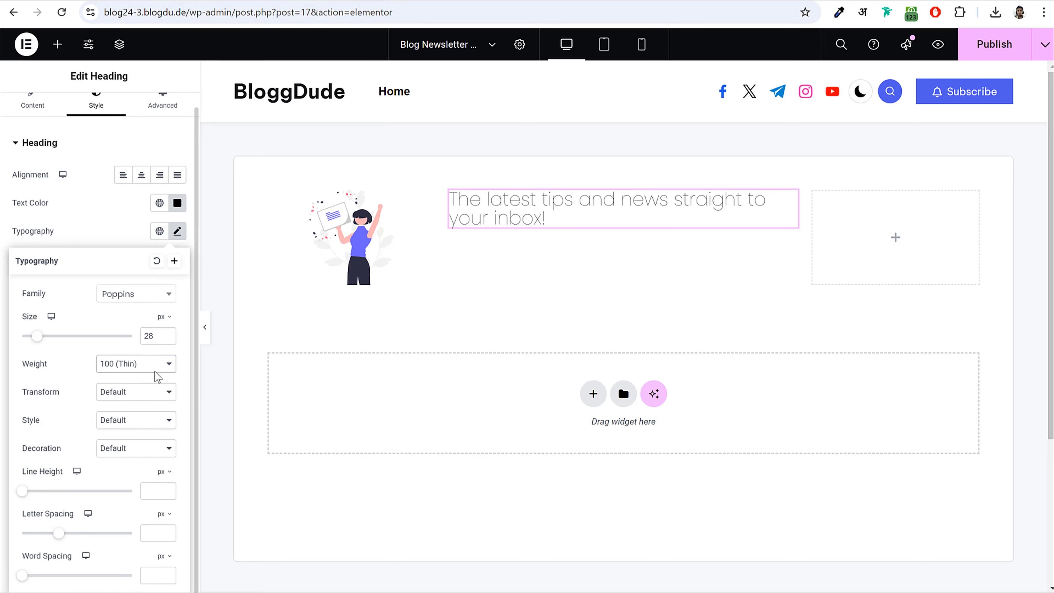
pyautogui.click(140, 365)
pyautogui.click(137, 416)
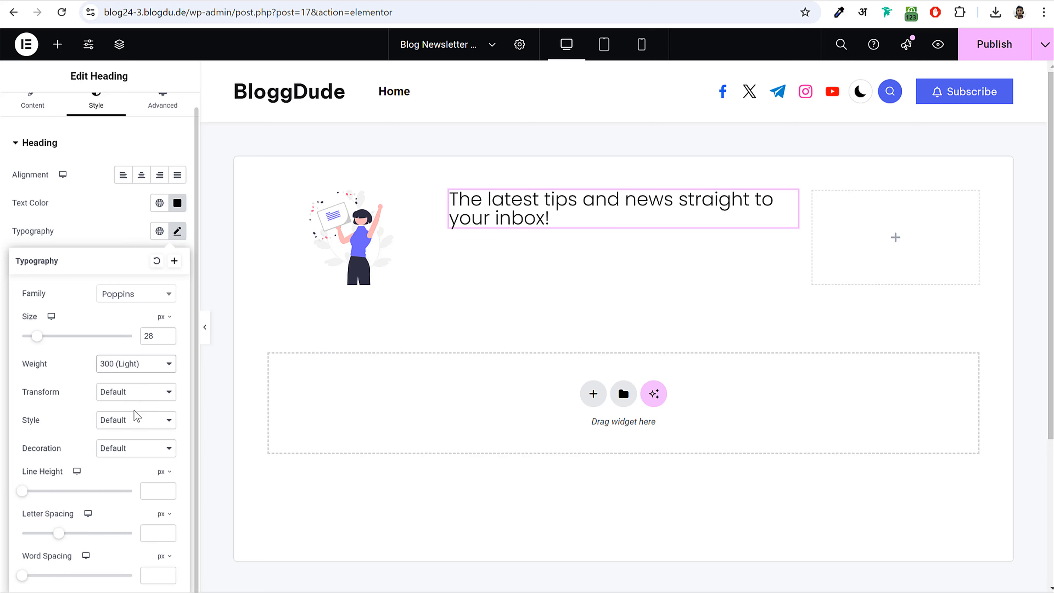
pyautogui.click(149, 372)
pyautogui.click(146, 448)
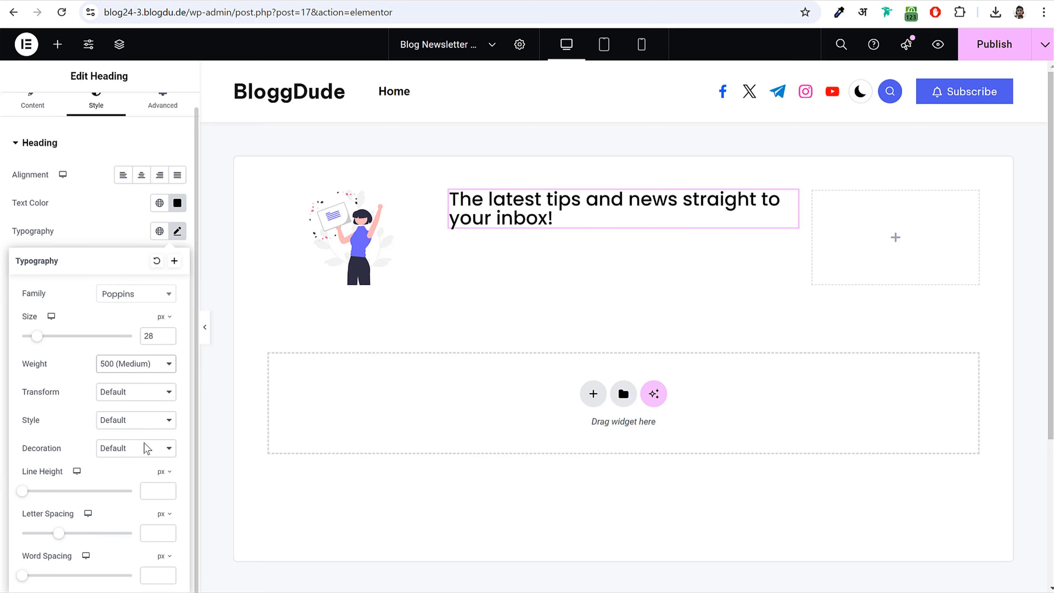
pyautogui.click(152, 365)
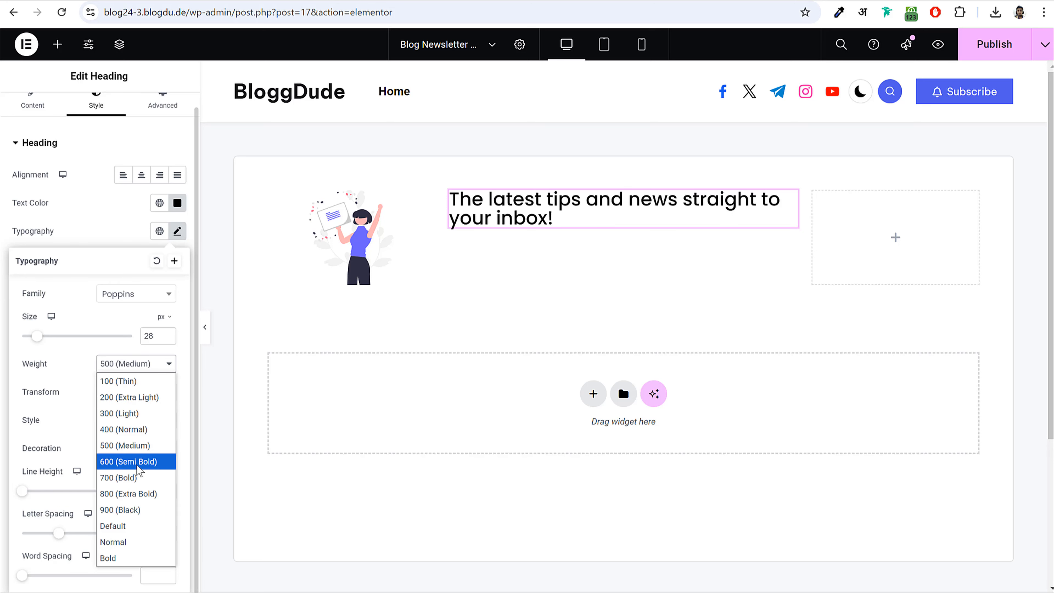
pyautogui.click(137, 465)
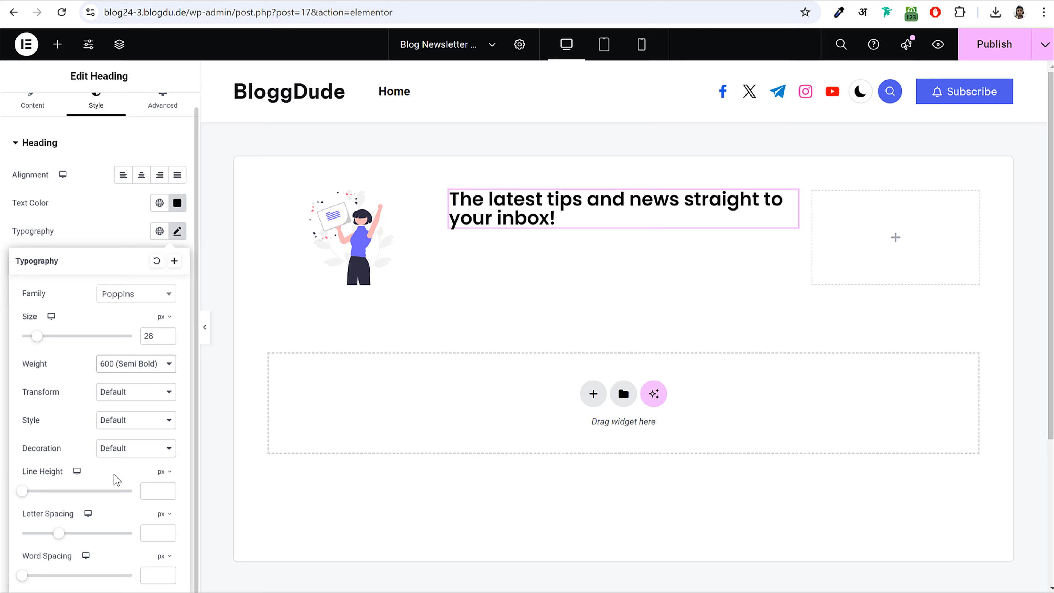
pyautogui.moveTo(24, 497); pyautogui.dragTo(66, 506)
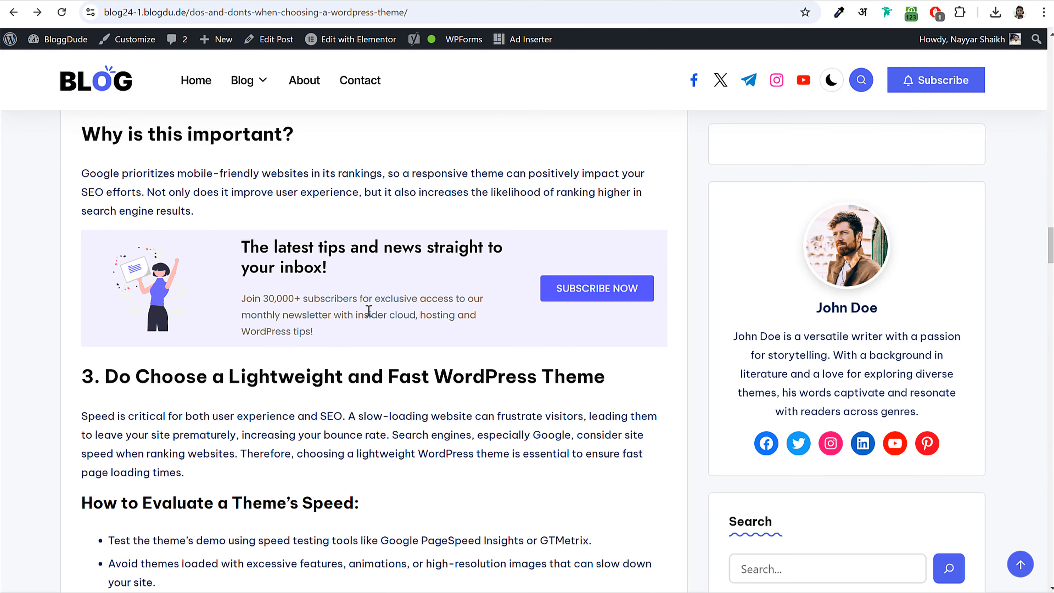
pyautogui.moveTo(254, 303); pyautogui.dragTo(334, 340)
pyautogui.hotkey('ctrl', 'c')
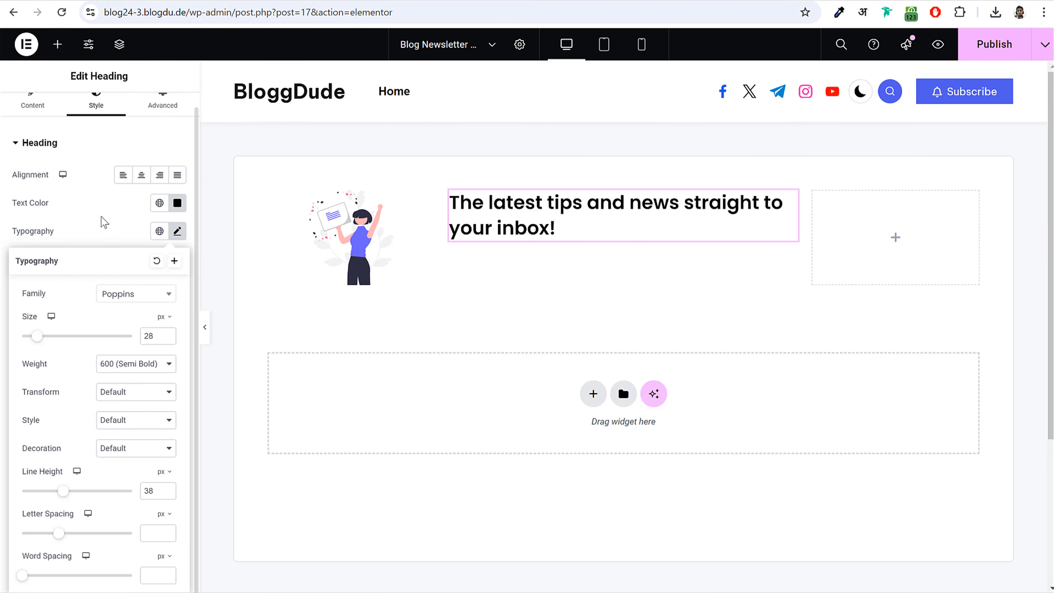
# - Add a Text Editor widget below the heading and paste in the newsletter description
pyautogui.click(58, 53)
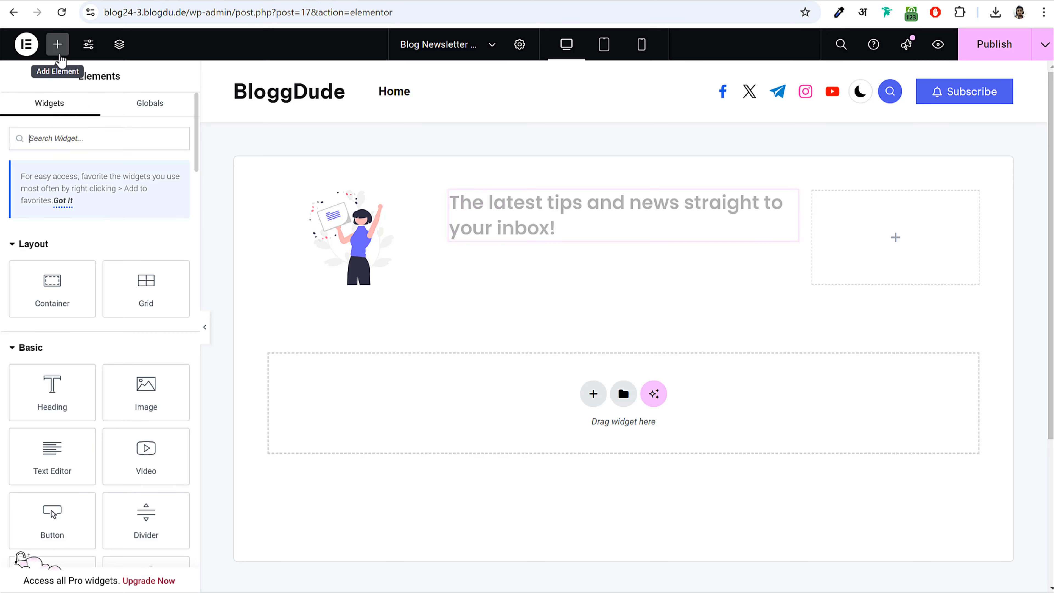
pyautogui.scroll(-5, 103, 422)
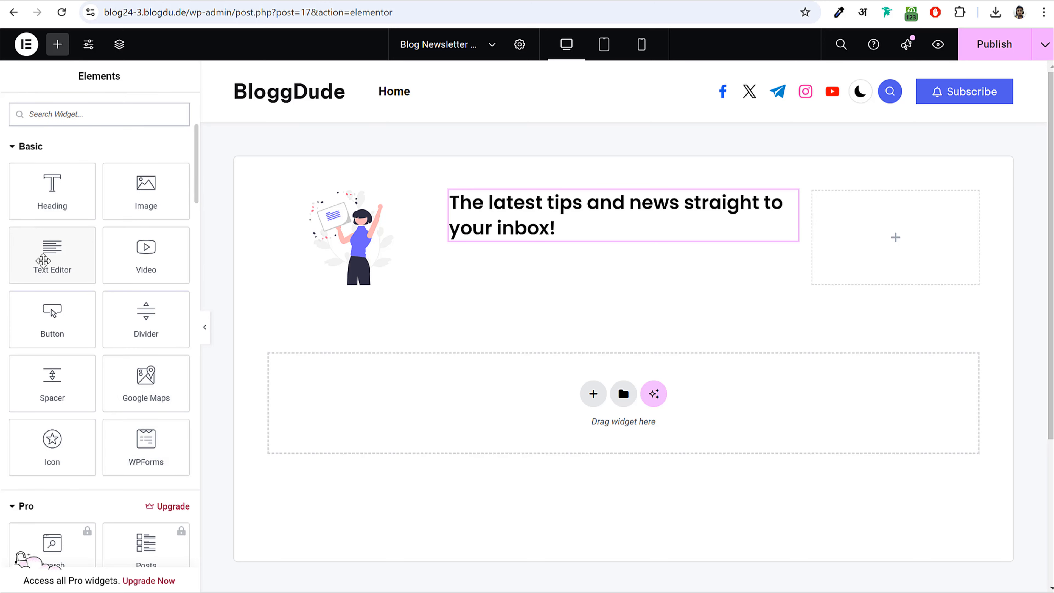
pyautogui.moveTo(52, 249); pyautogui.dragTo(555, 233)
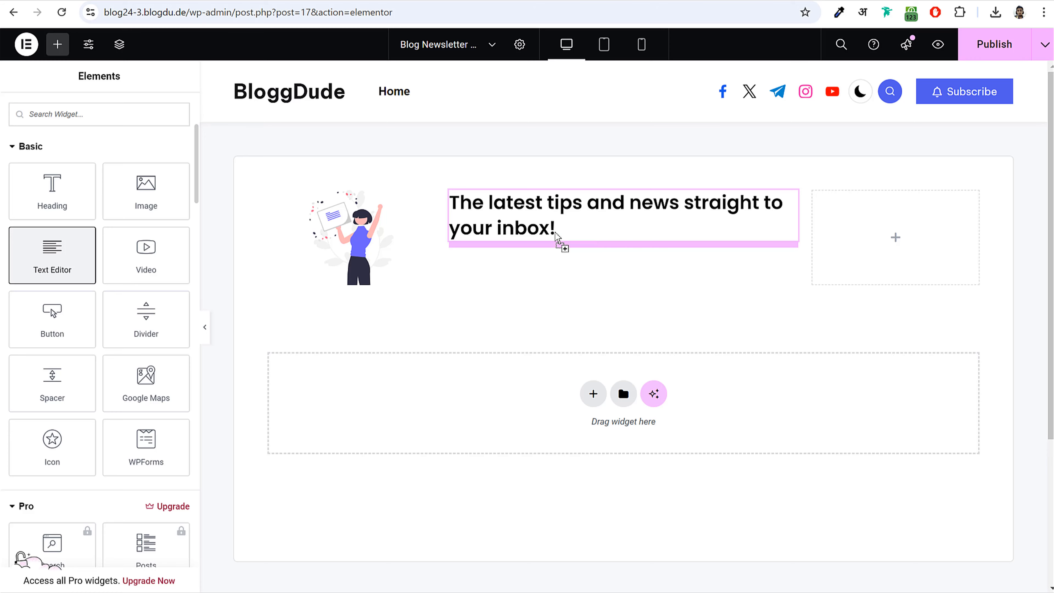
pyautogui.doubleClick(65, 296)
pyautogui.hotkey('ctrl', 'a')
pyautogui.hotkey('ctrl', 'v')
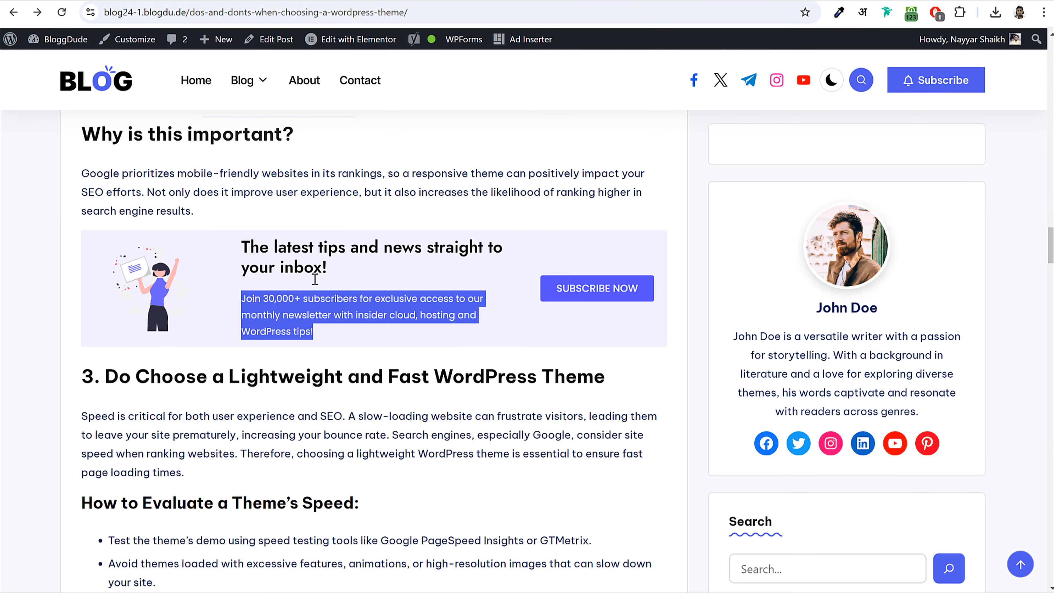
pyautogui.click(336, 289)
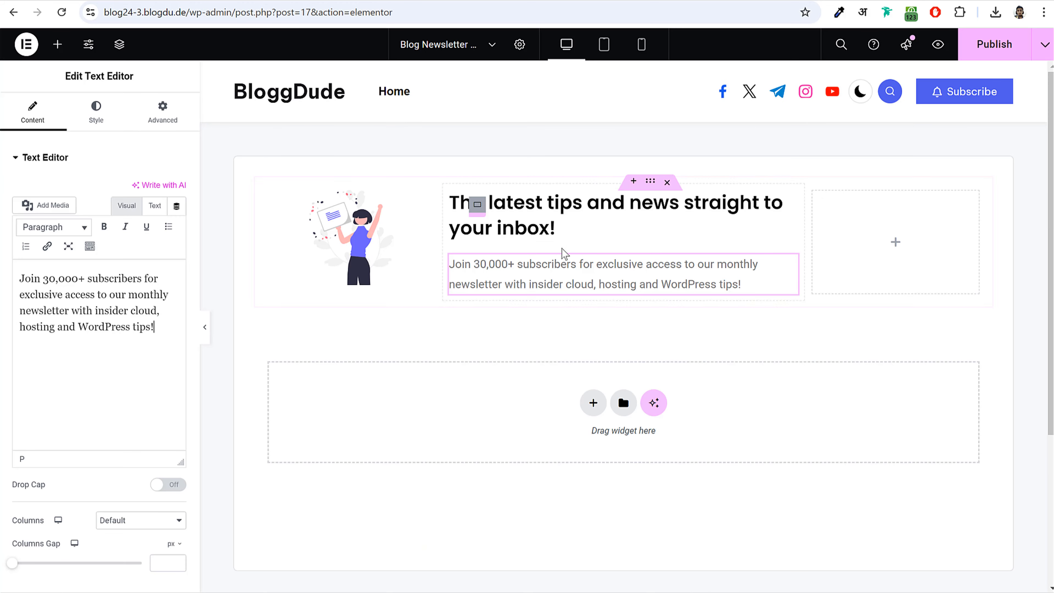
# - Set the paragraph's text colour to the darker grey #636363
pyautogui.click(96, 110)
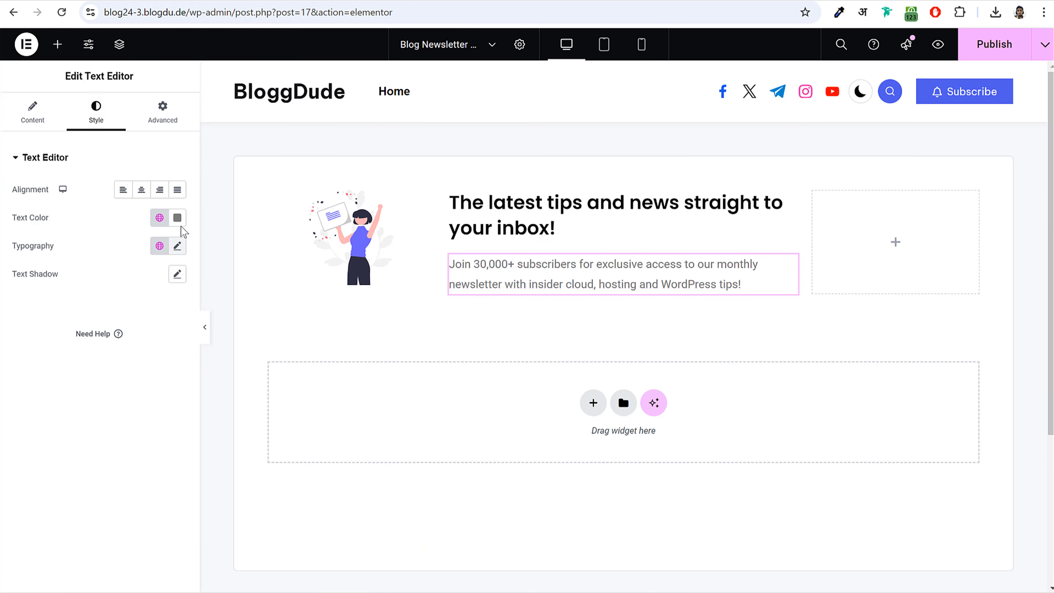
pyautogui.click(177, 217)
pyautogui.moveTo(100, 324); pyautogui.dragTo(93, 335)
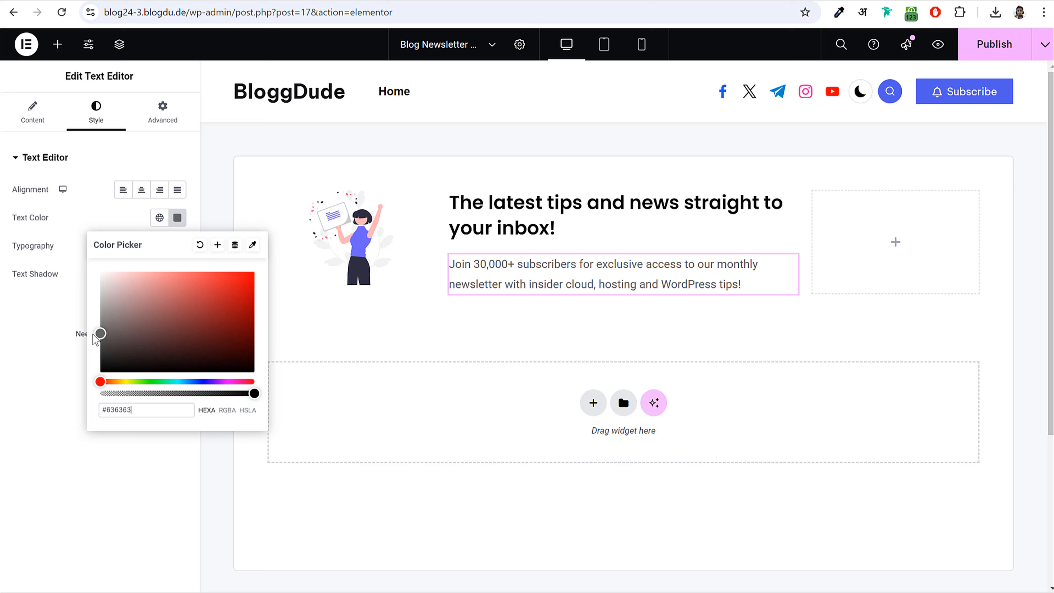
pyautogui.click(177, 246)
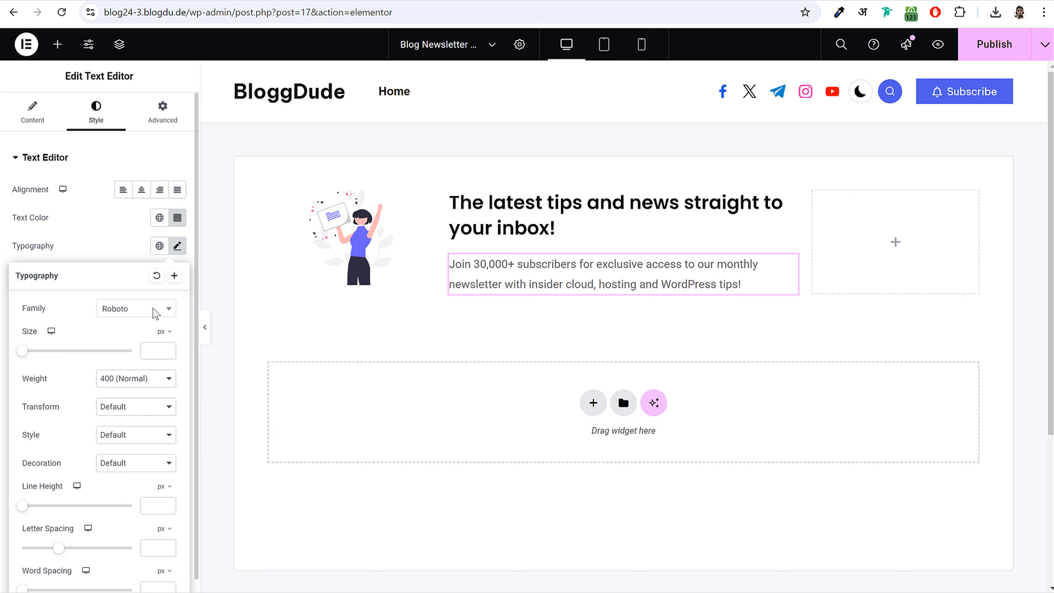
# - Set the description paragraph's typography to Poppins at 15 px
pyautogui.click(135, 312)
pyautogui.write('popp')
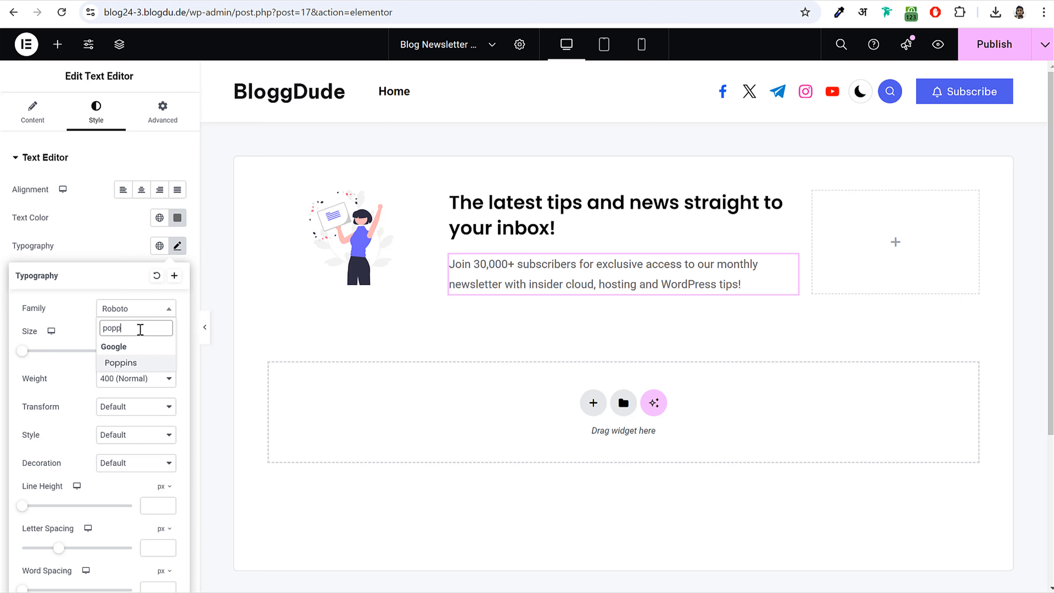
pyautogui.press('Return')
pyautogui.moveTo(22, 353); pyautogui.dragTo(28, 357)
pyautogui.click(167, 350)
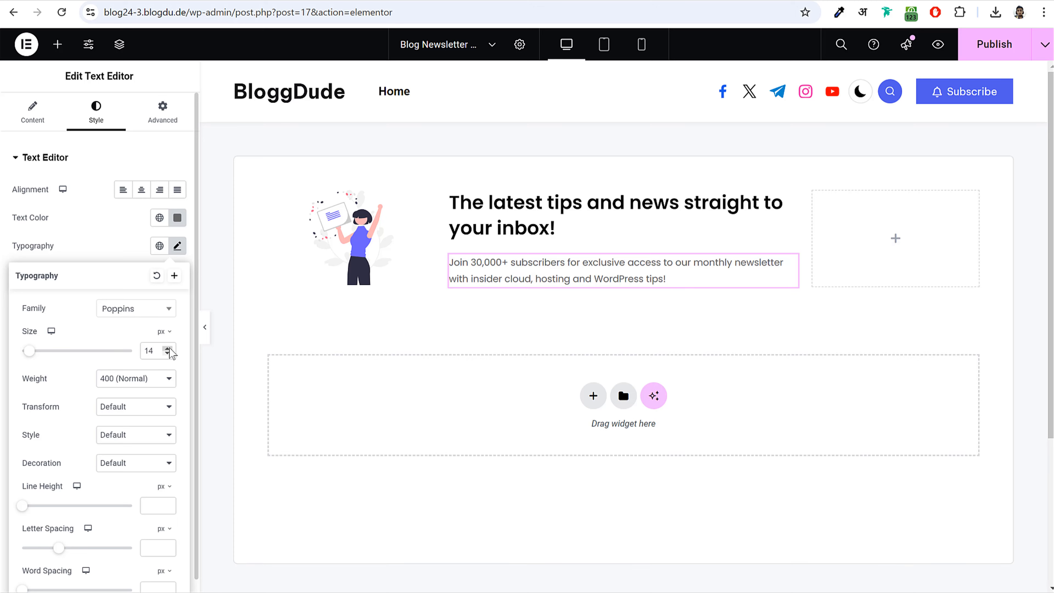
pyautogui.click(167, 349)
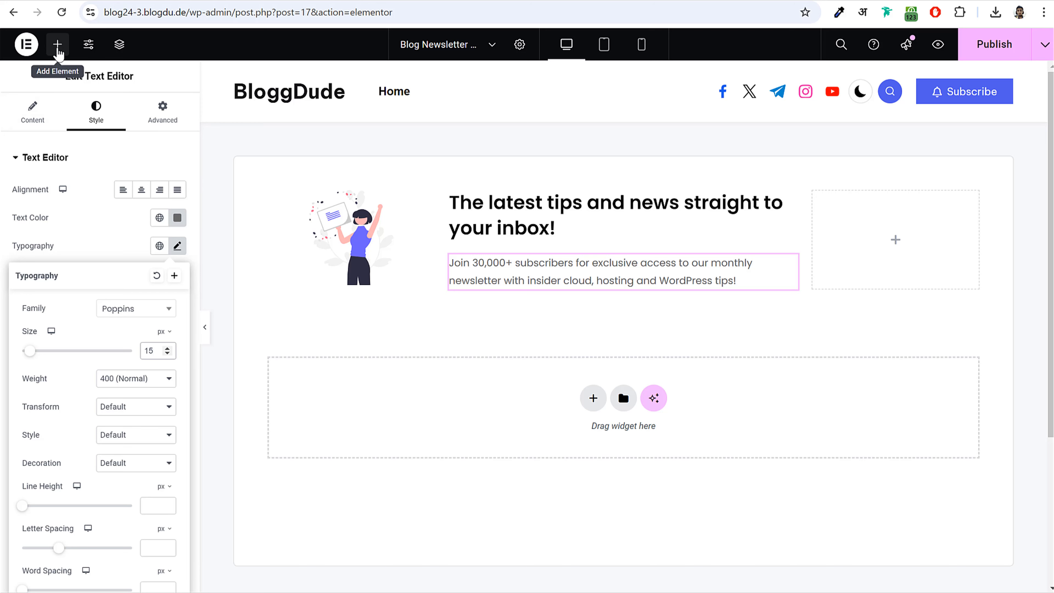
# - Drop a Button widget into the empty right column and label it SUBSCRIBE NOW
pyautogui.click(57, 45)
pyautogui.write('buu')
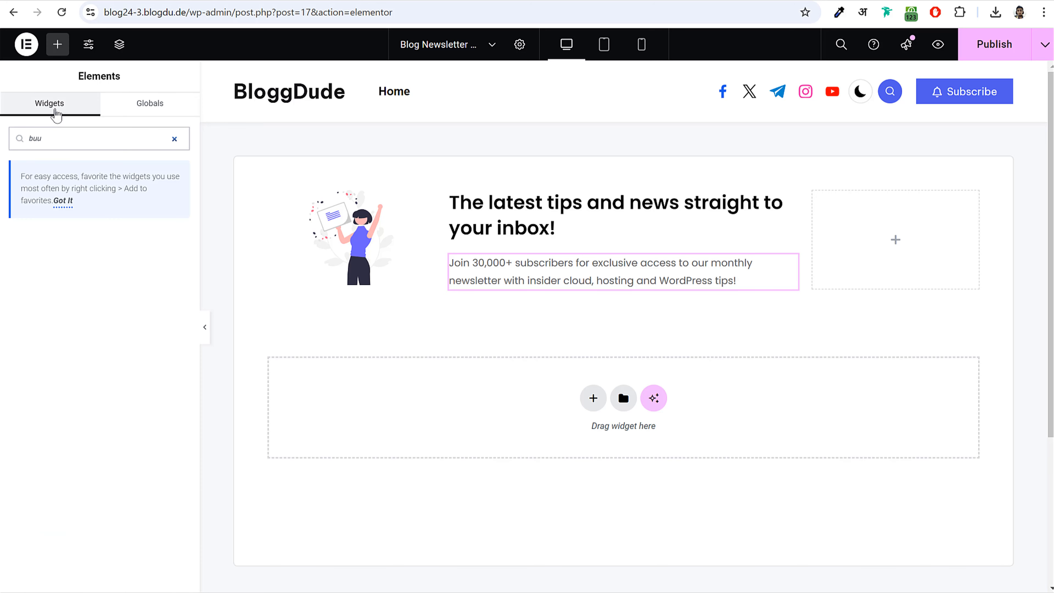
pyautogui.press('BackSpace')
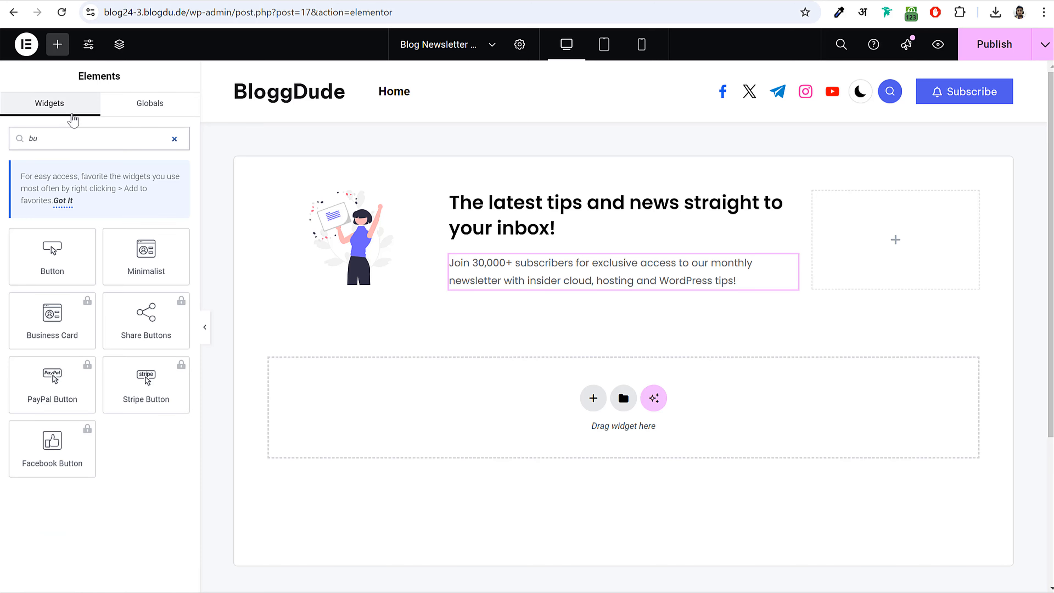
pyautogui.moveTo(52, 261); pyautogui.dragTo(883, 254)
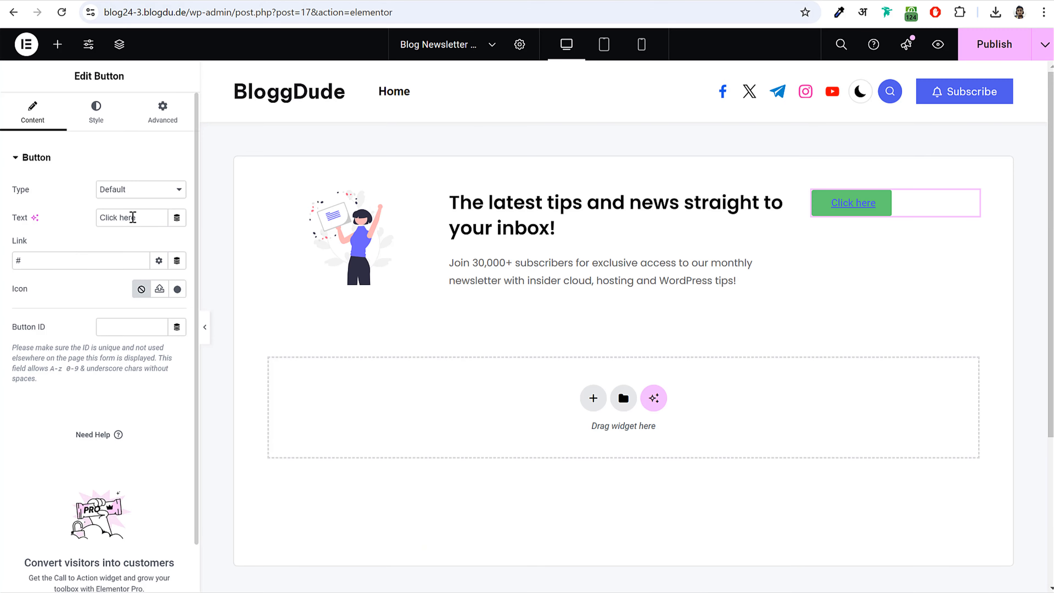
pyautogui.moveTo(132, 217); pyautogui.dragTo(67, 217)
pyautogui.write('SUBSCRIBE NOW')
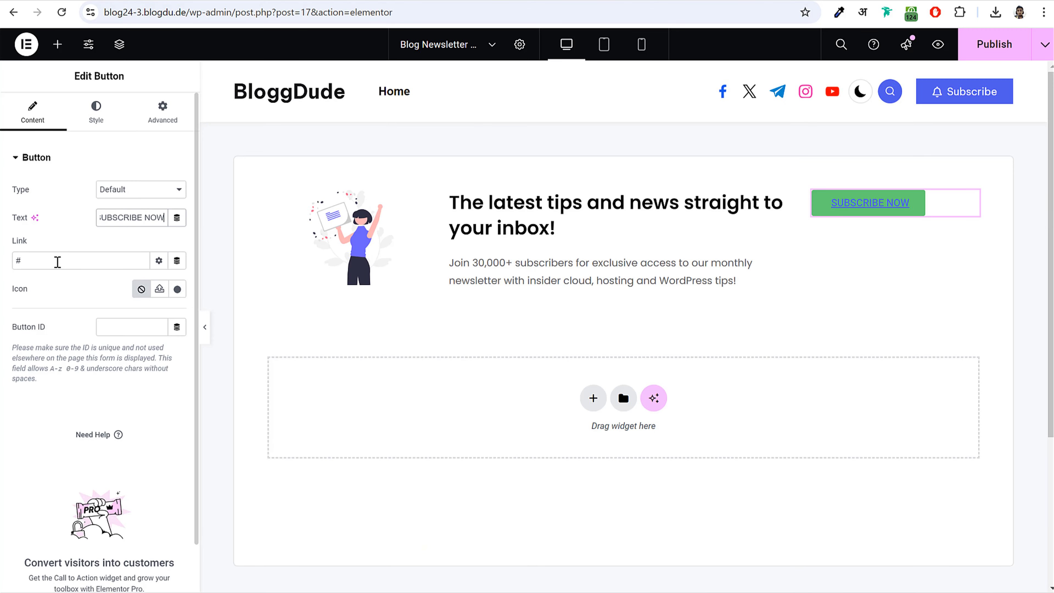
pyautogui.doubleClick(57, 262)
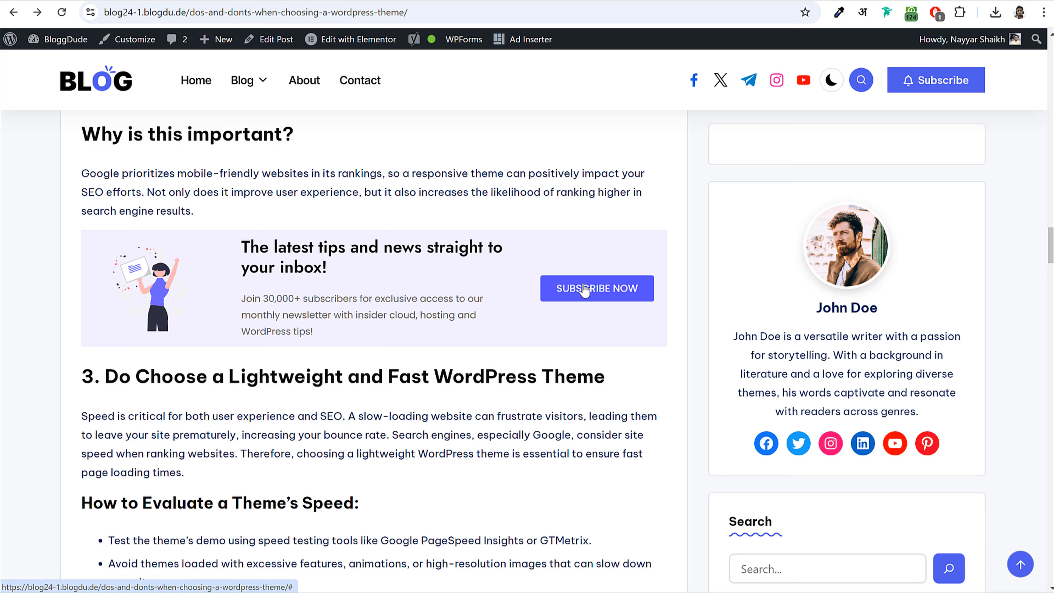
# - Inspect the live SUBSCRIBE NOW button and copy its background colour #554FFF
pyautogui.rightClick(549, 290)
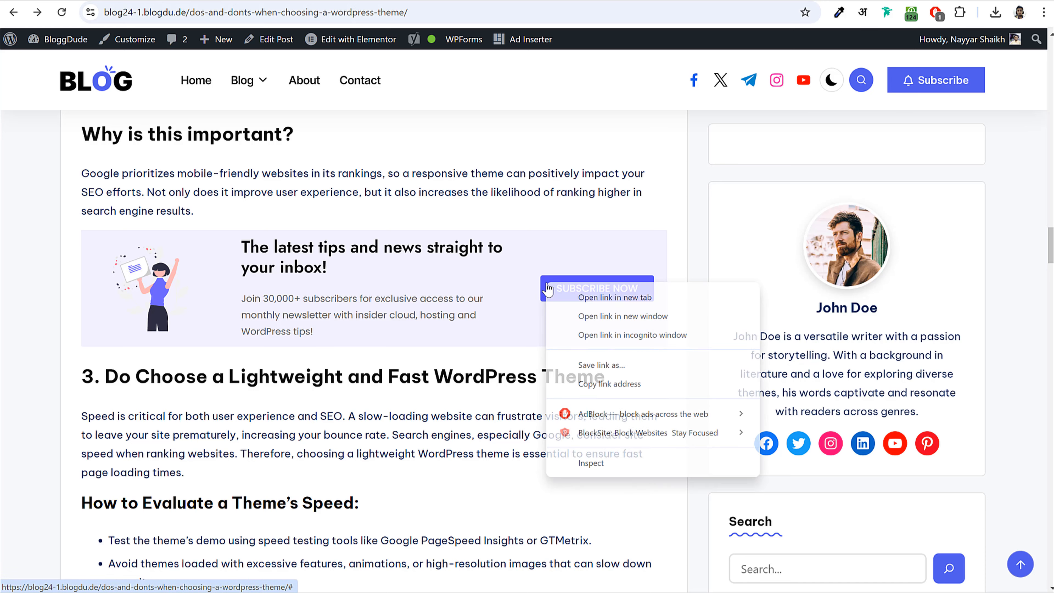
pyautogui.click(600, 466)
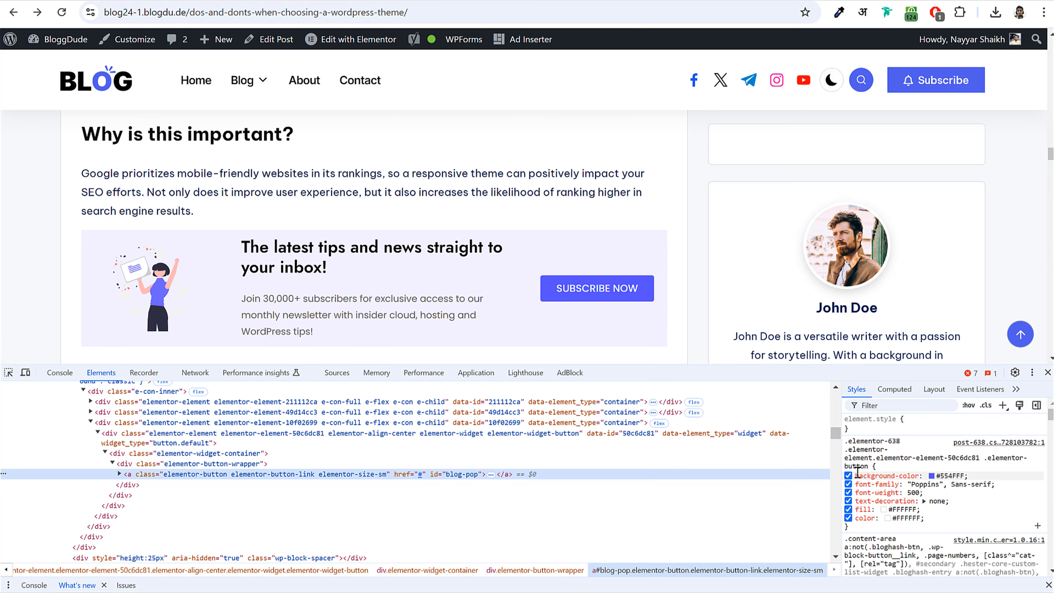
pyautogui.moveTo(856, 475); pyautogui.dragTo(987, 477)
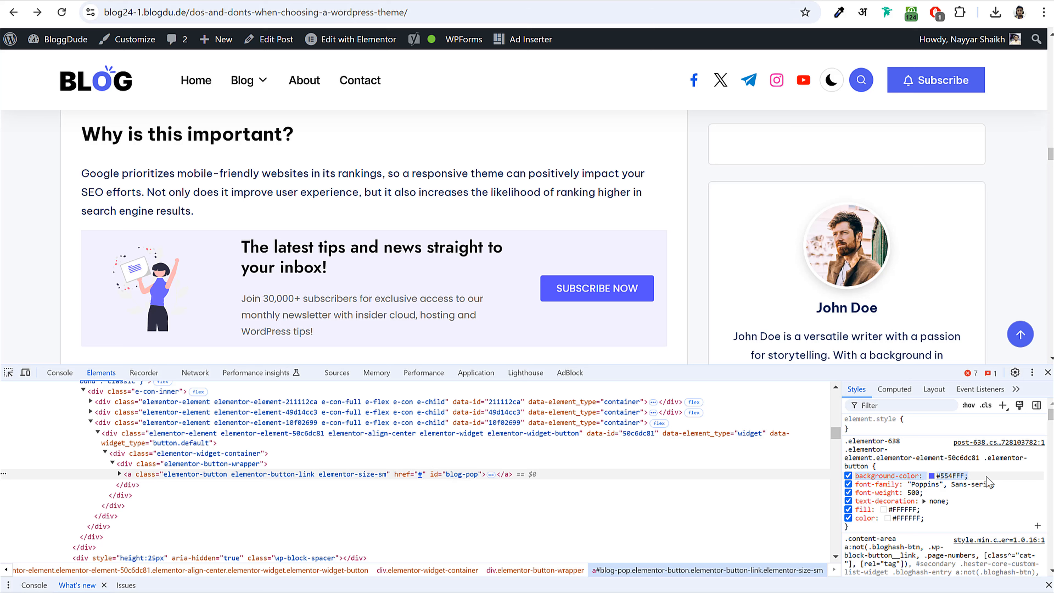
pyautogui.click(955, 478)
pyautogui.hotkey('ctrl', 'c')
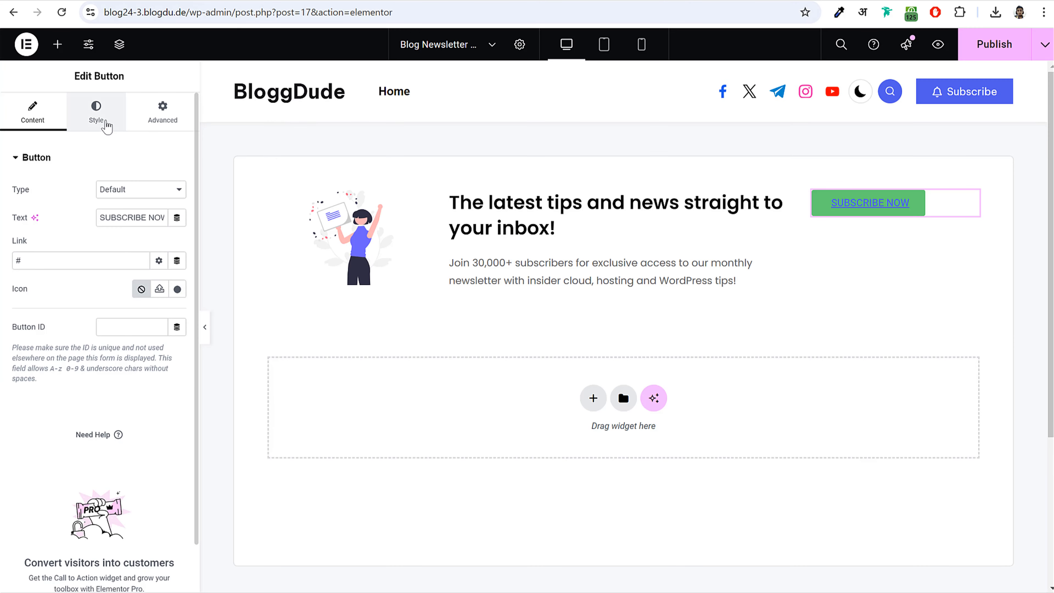
# - Give the button the copied #554FFF blue background
pyautogui.click(107, 115)
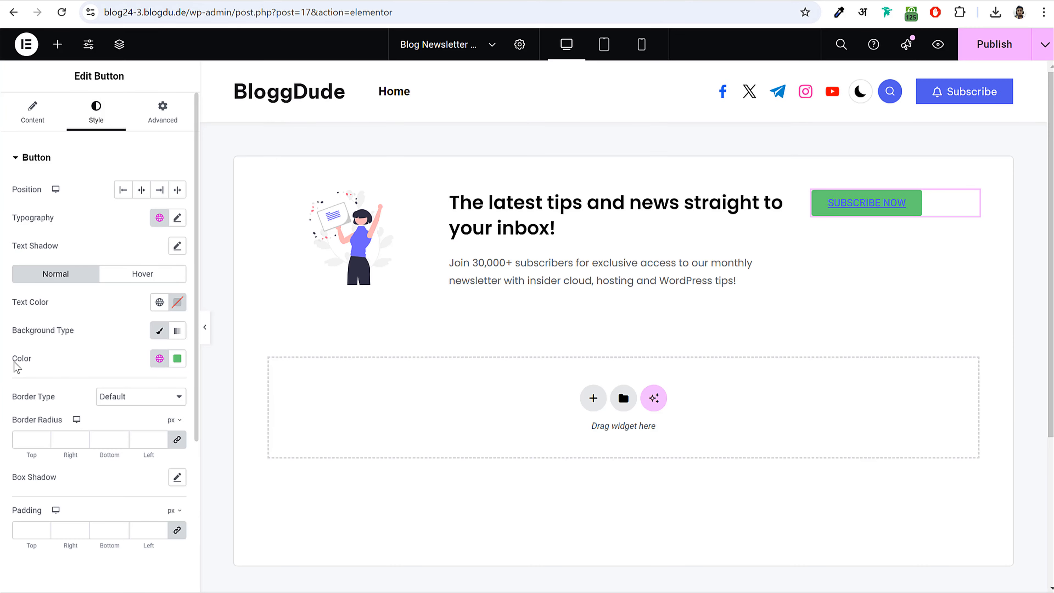
pyautogui.click(177, 359)
pyautogui.hotkey('ctrl', 'v')
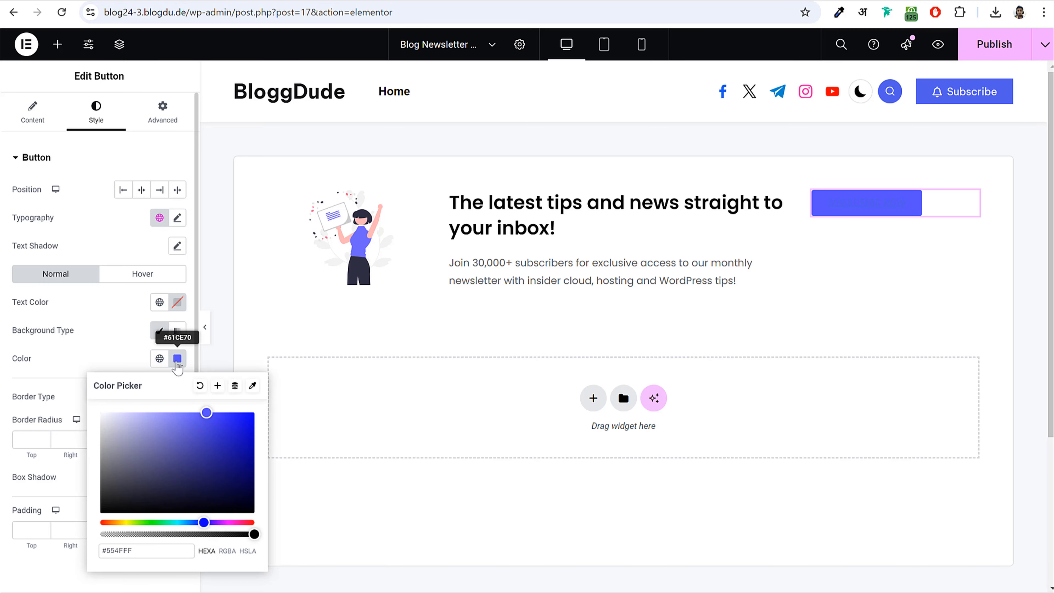
pyautogui.click(177, 359)
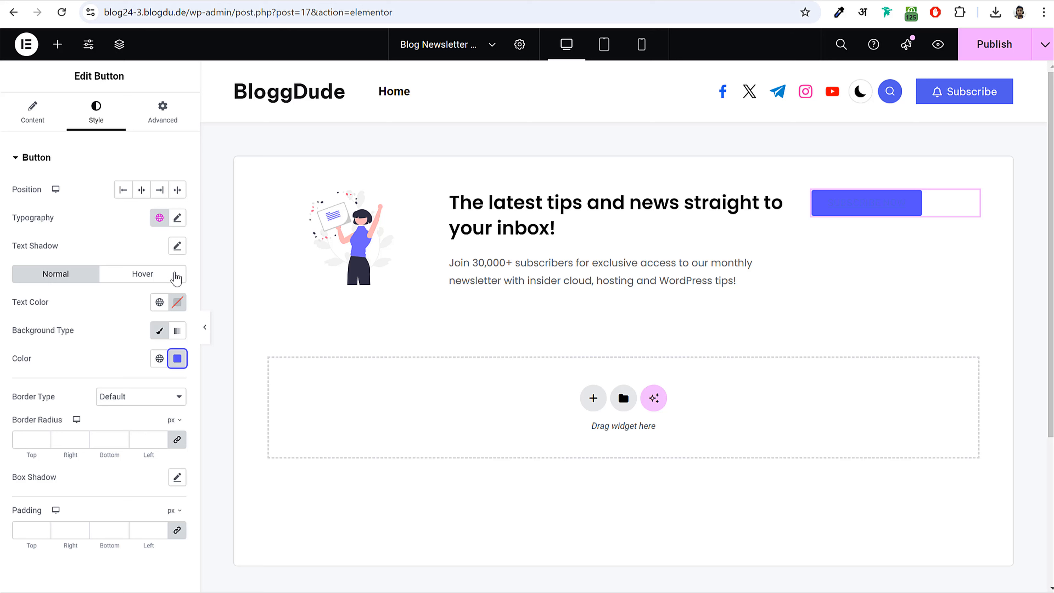
# - Set the button's font to Poppins with text decoration None
pyautogui.doubleClick(44, 220)
pyautogui.click(176, 222)
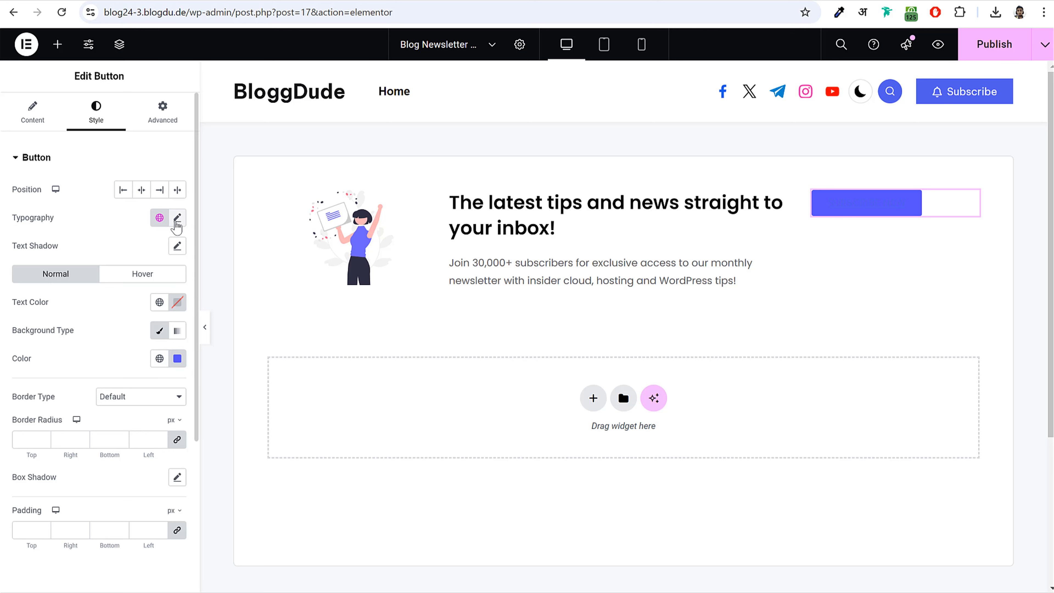
pyautogui.click(177, 218)
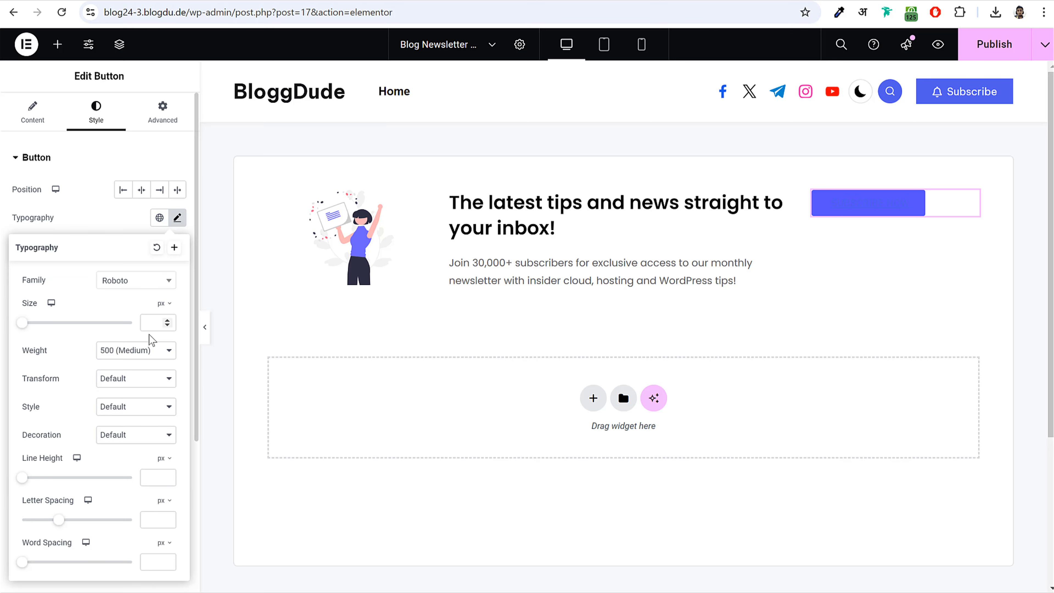
pyautogui.click(130, 286)
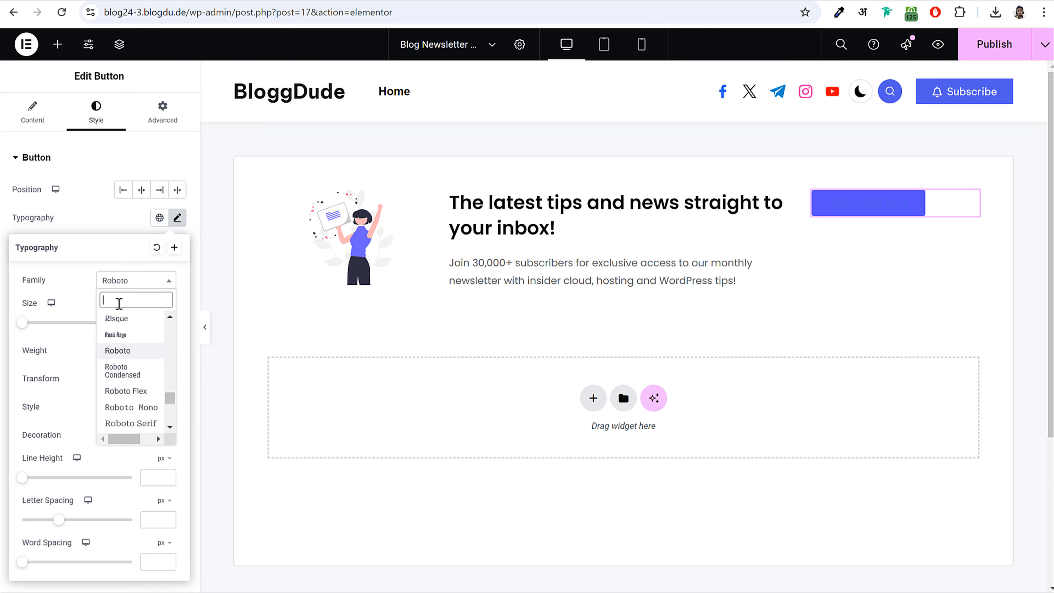
pyautogui.write('pop')
pyautogui.press('Return')
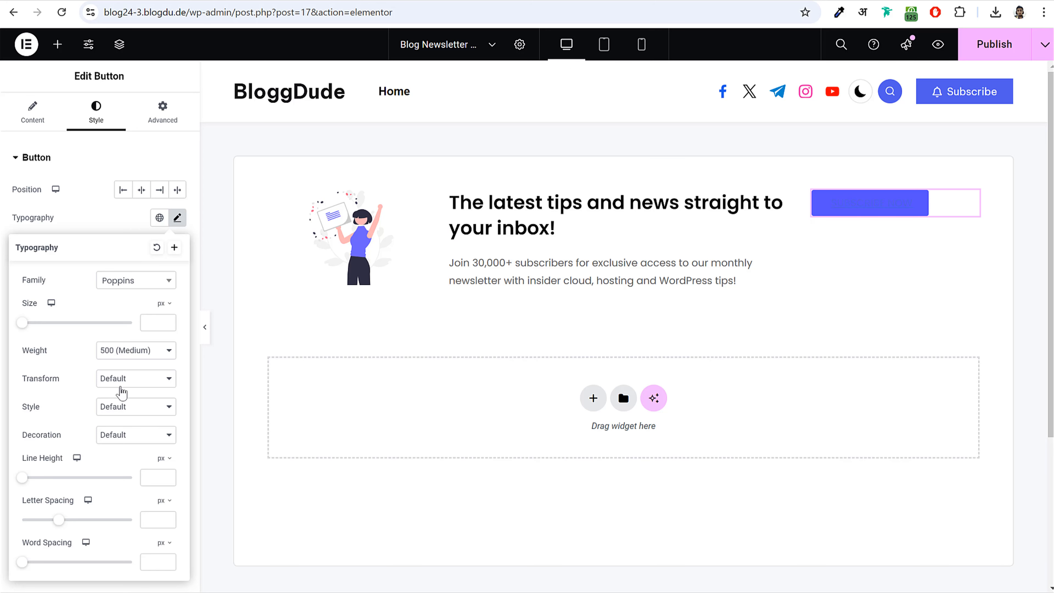
pyautogui.doubleClick(26, 437)
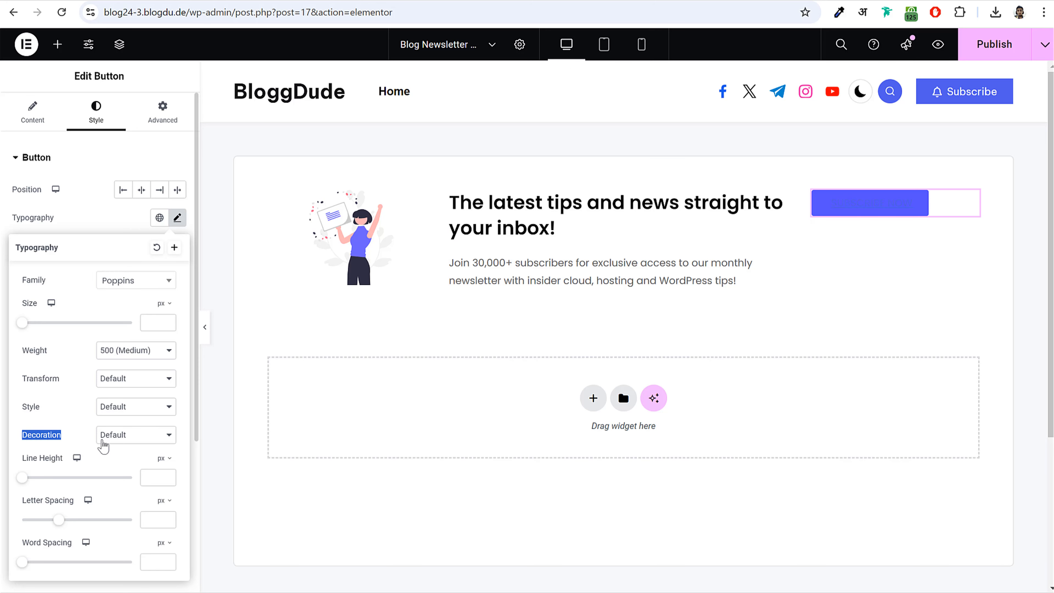
pyautogui.click(148, 440)
pyautogui.click(137, 516)
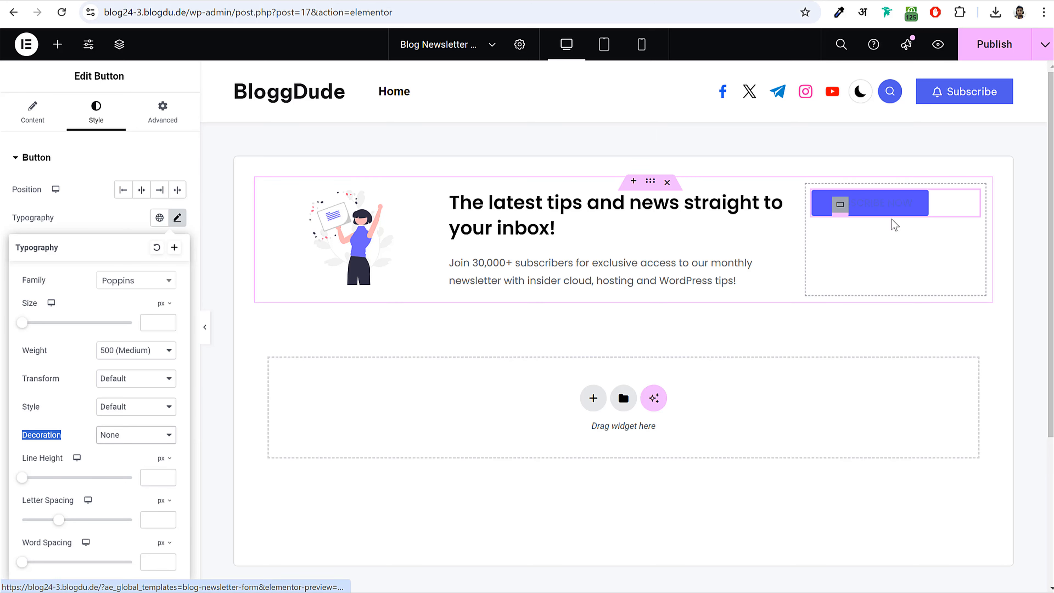
pyautogui.click(94, 211)
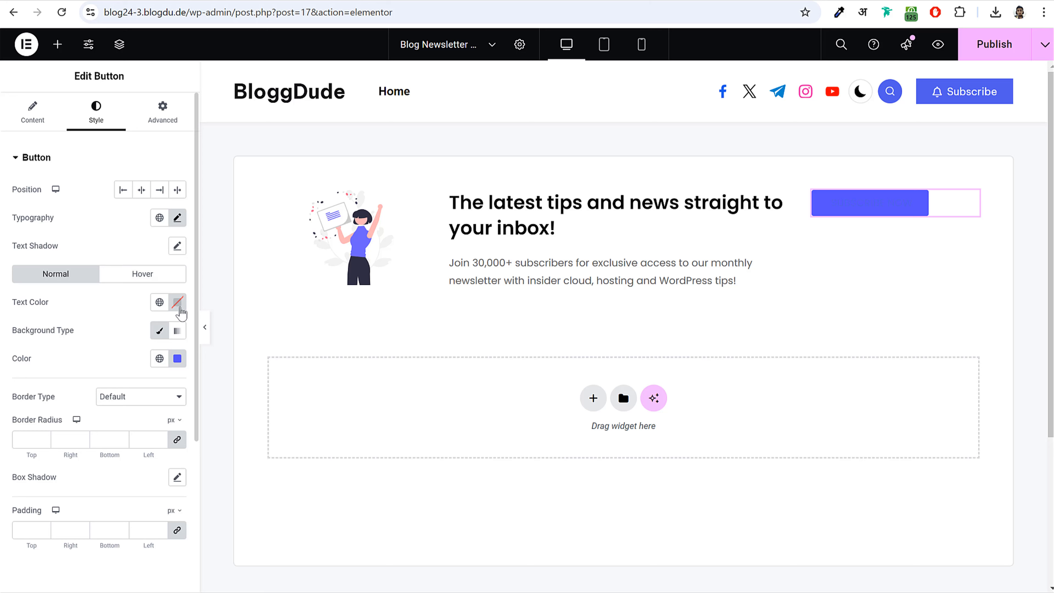
# - Make the button's text colour white #FFFFFF
pyautogui.click(178, 302)
pyautogui.click(100, 356)
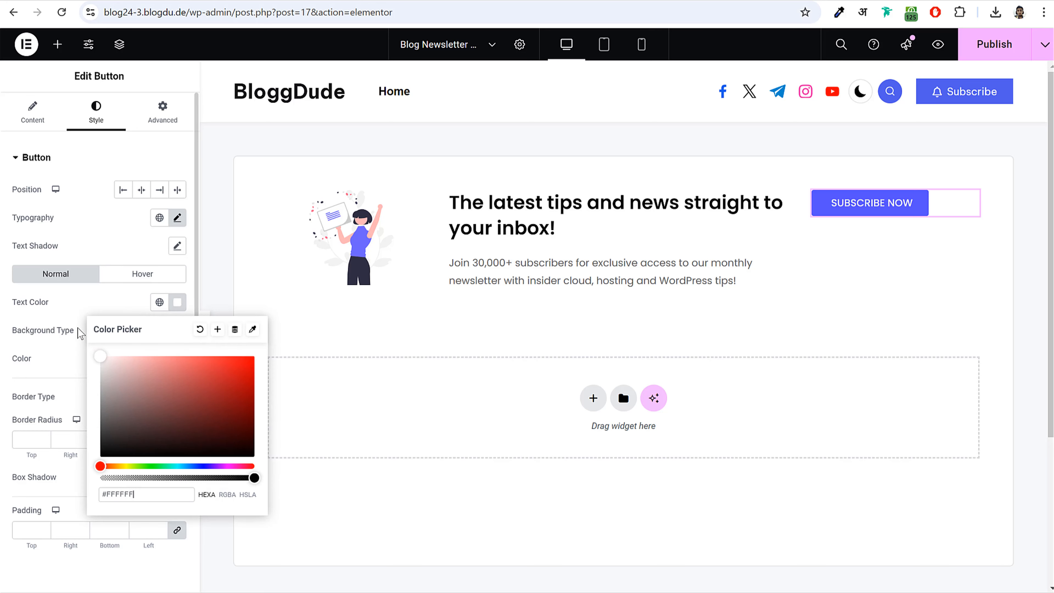
pyautogui.click(58, 316)
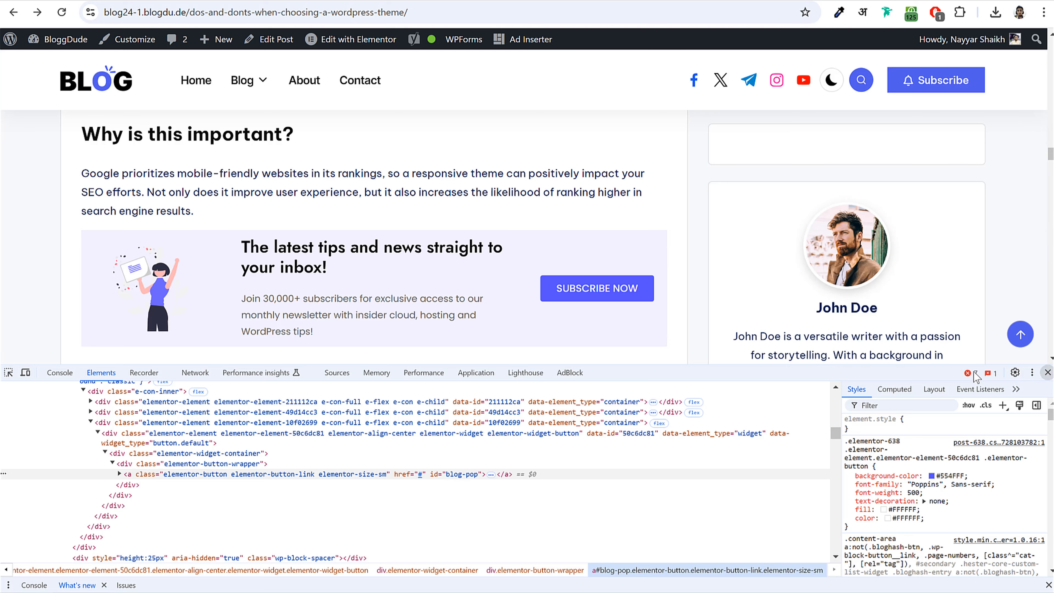
# - Close DevTools and set the newsletter container's Align Items to Center
pyautogui.click(1048, 372)
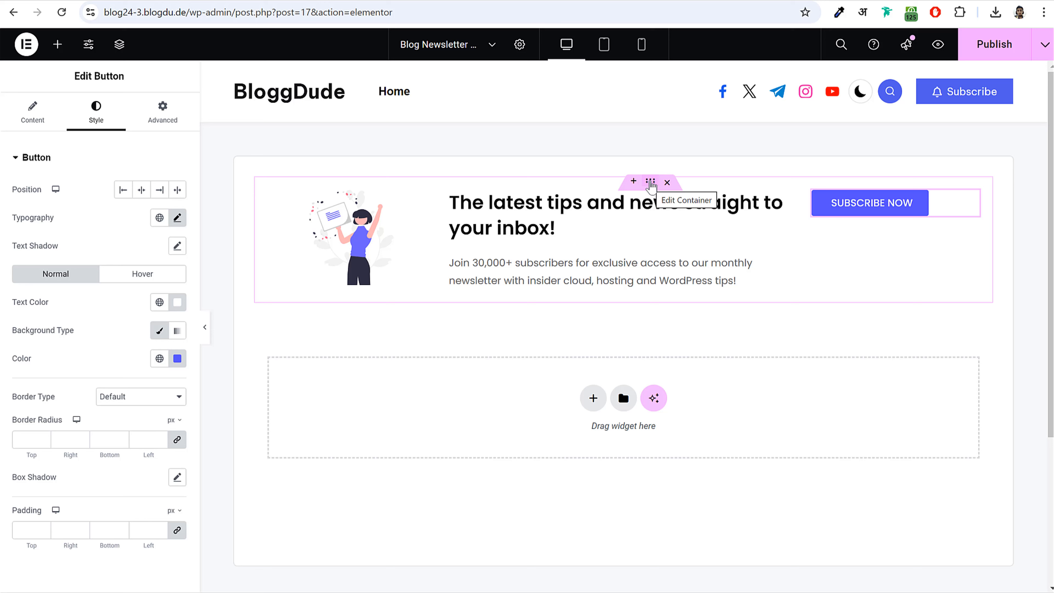
pyautogui.click(650, 183)
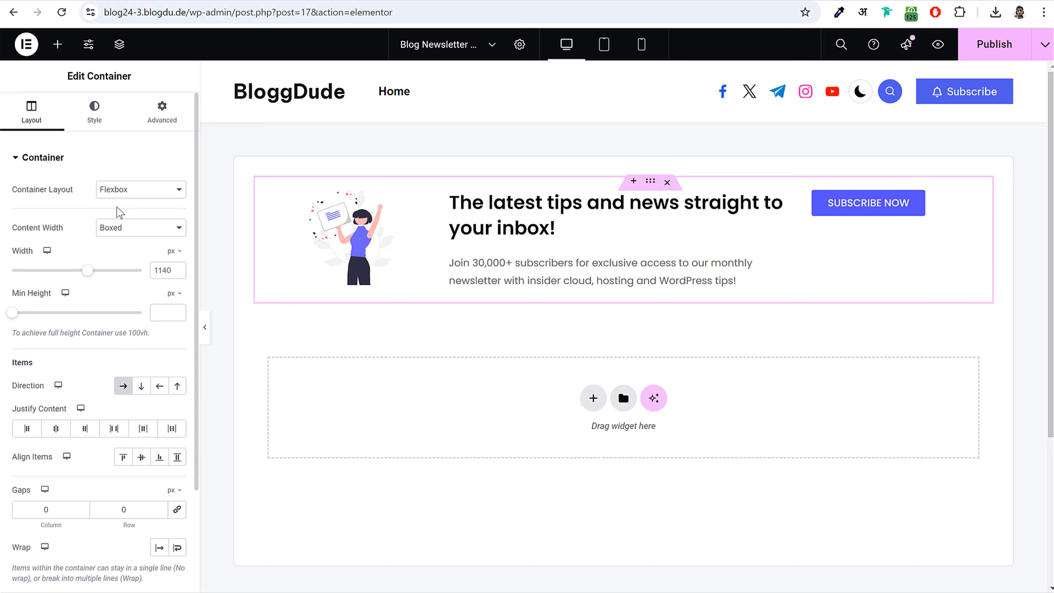
pyautogui.click(142, 458)
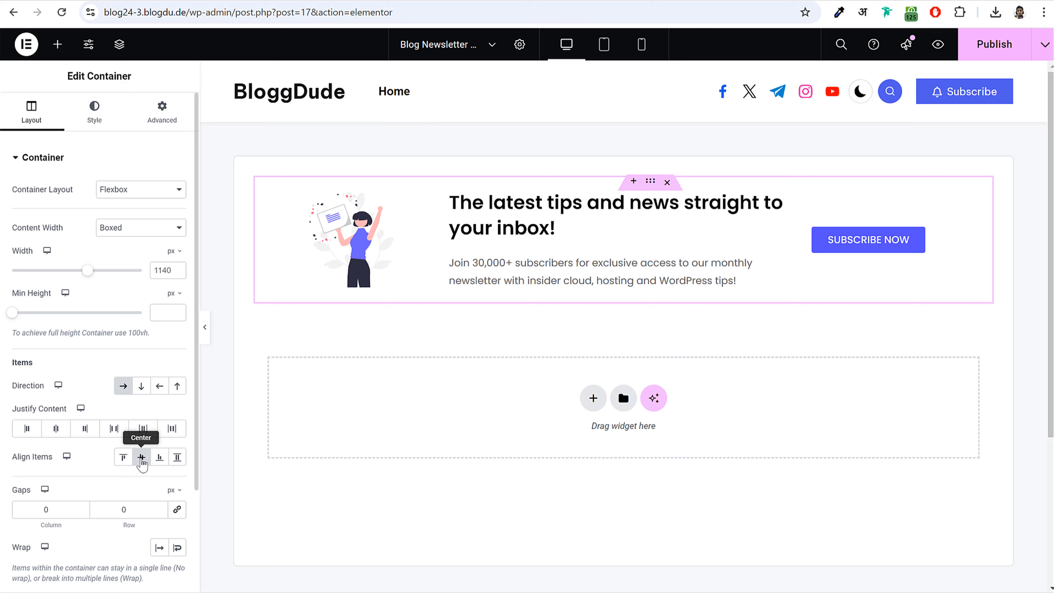
pyautogui.tripleClick(26, 460)
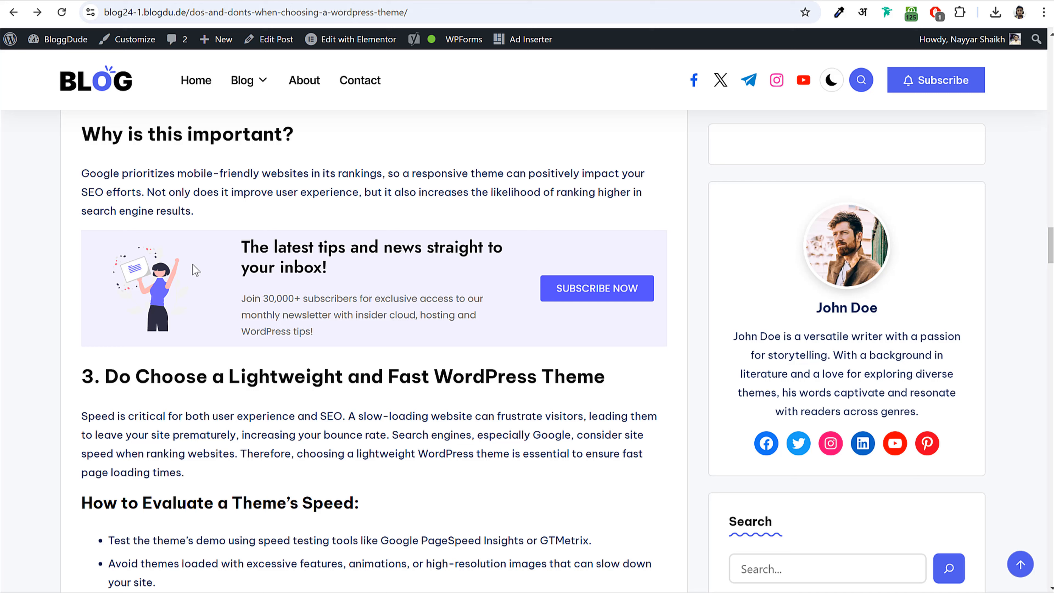
# - Inspect the live newsletter box's parent container and copy its #F3F0FF background colour
pyautogui.rightClick(655, 237)
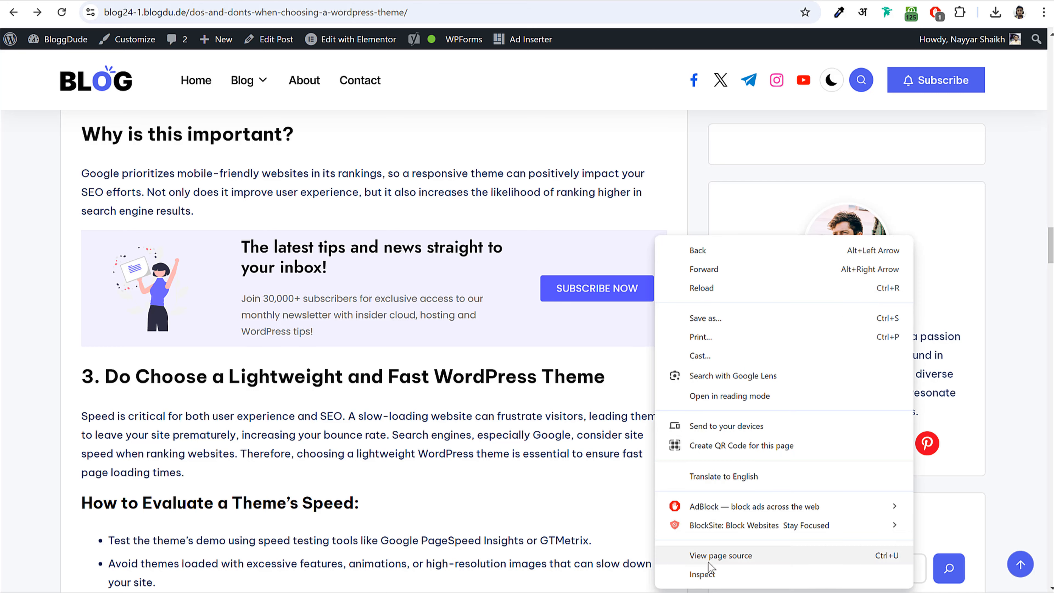
pyautogui.click(717, 569)
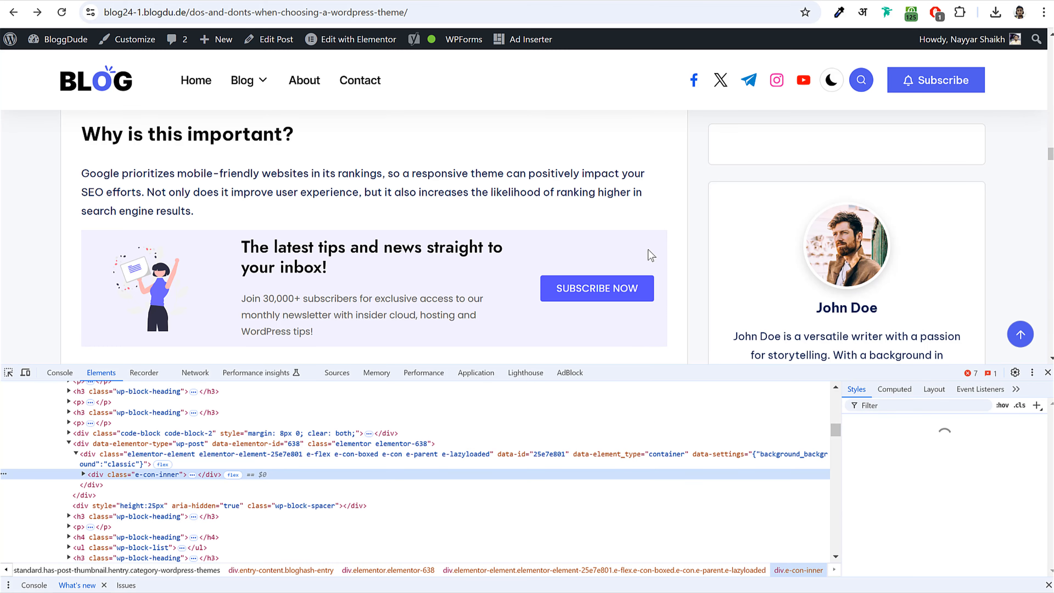
pyautogui.press('Up')
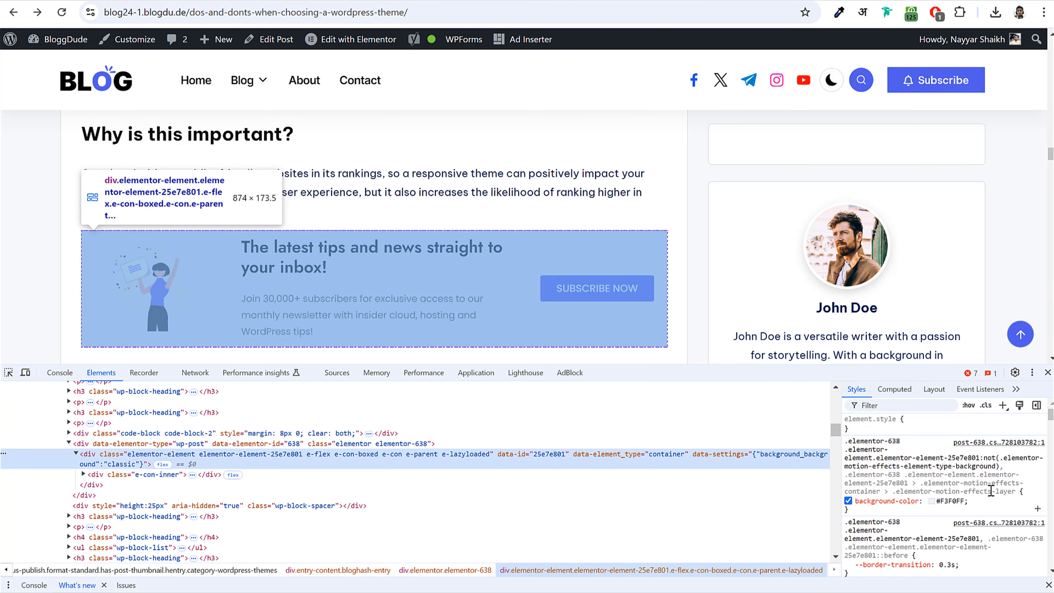
pyautogui.click(956, 501)
pyautogui.hotkey('ctrl', 'c')
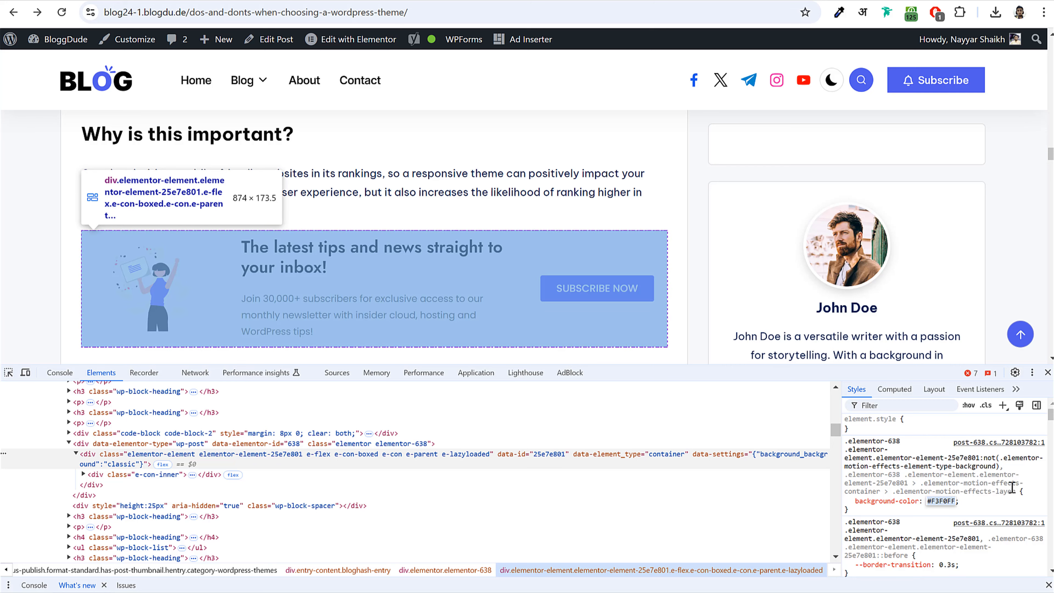
pyautogui.click(1048, 373)
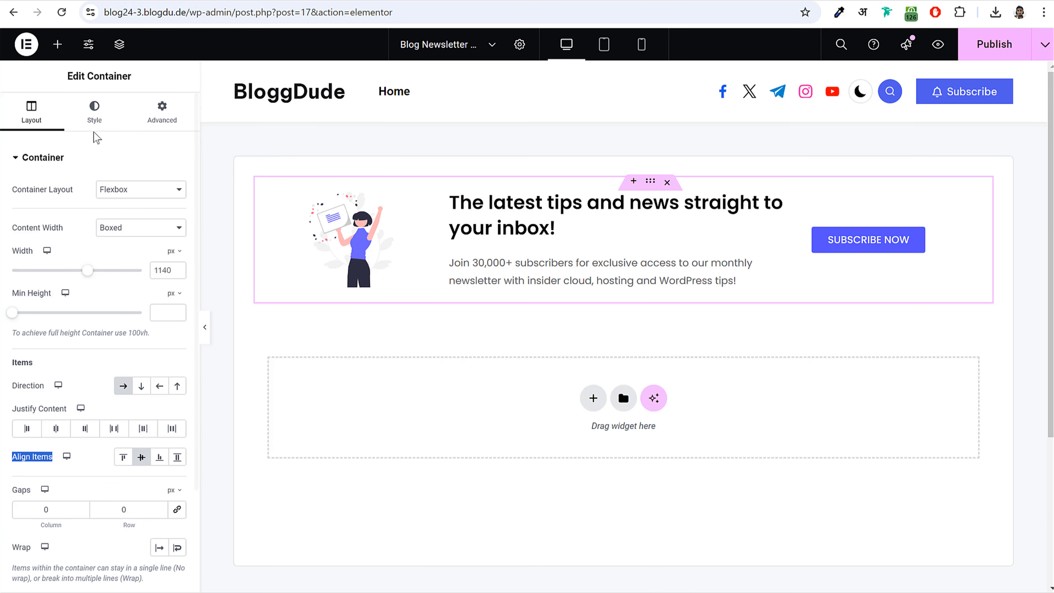
# - Give the container a classic #F3F0FF background, preview it full-width, and publish the template
pyautogui.click(94, 112)
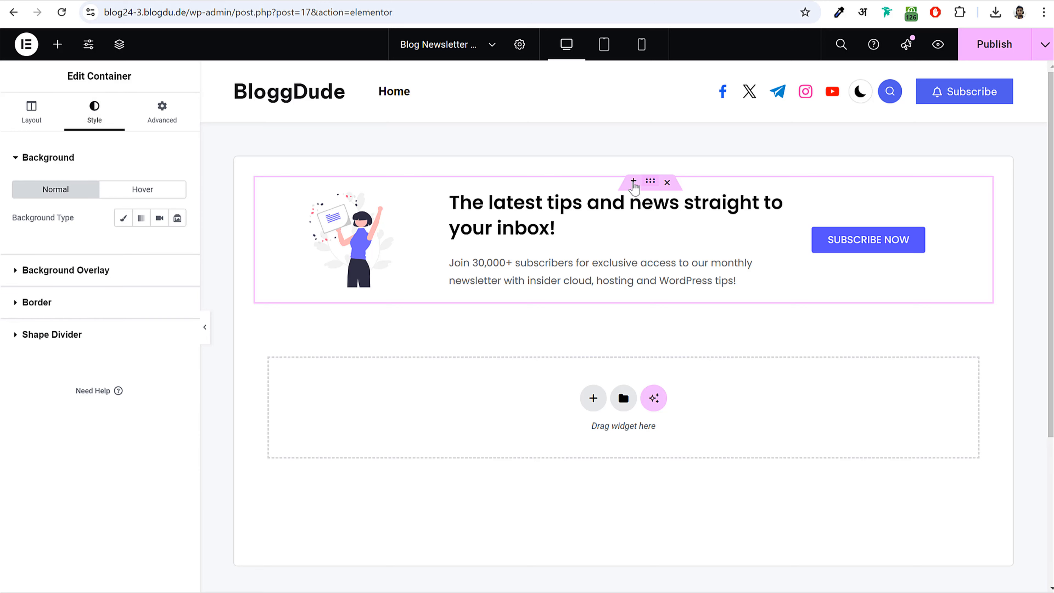
pyautogui.click(121, 218)
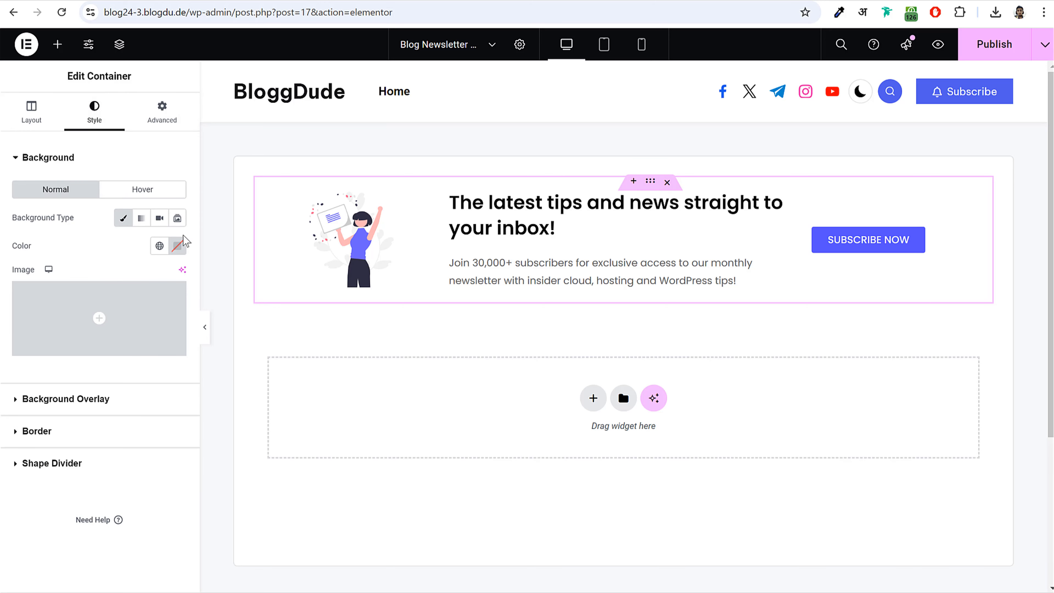
pyautogui.click(177, 245)
pyautogui.hotkey('ctrl', 'v')
pyautogui.click(219, 306)
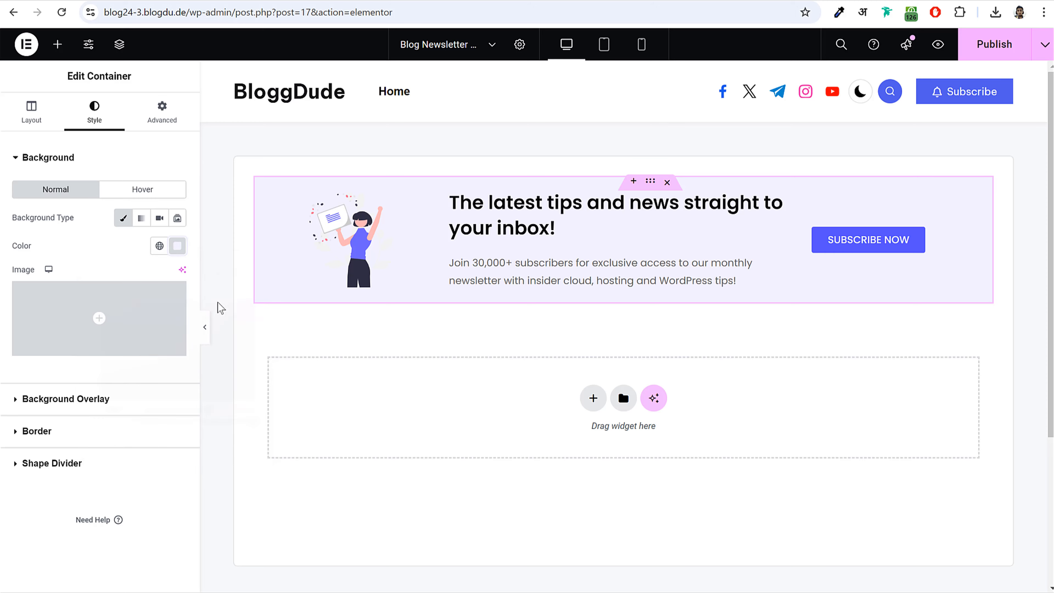
pyautogui.click(204, 328)
pyautogui.click(5, 327)
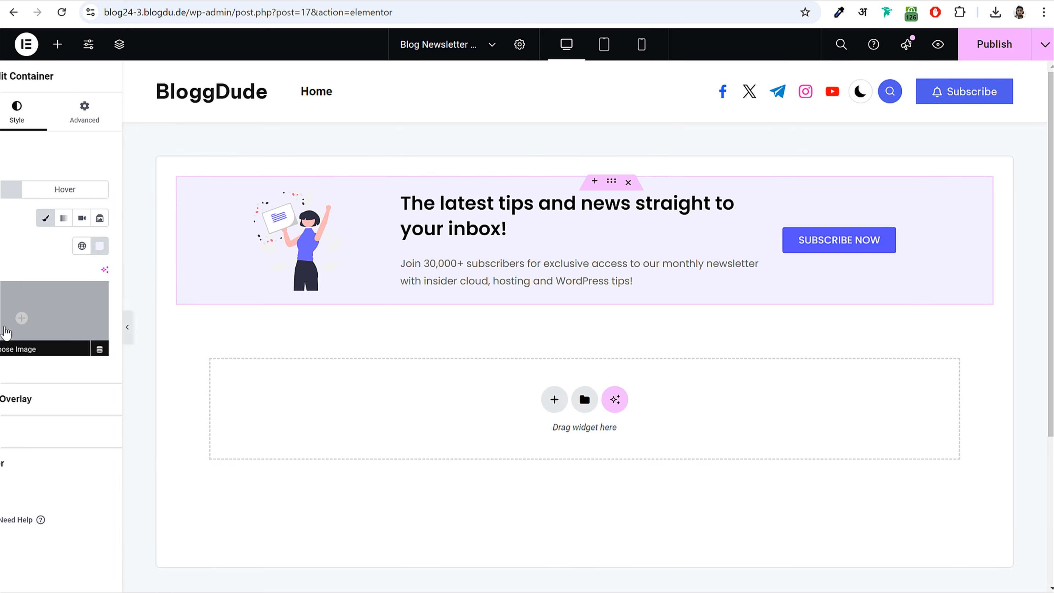
pyautogui.click(992, 46)
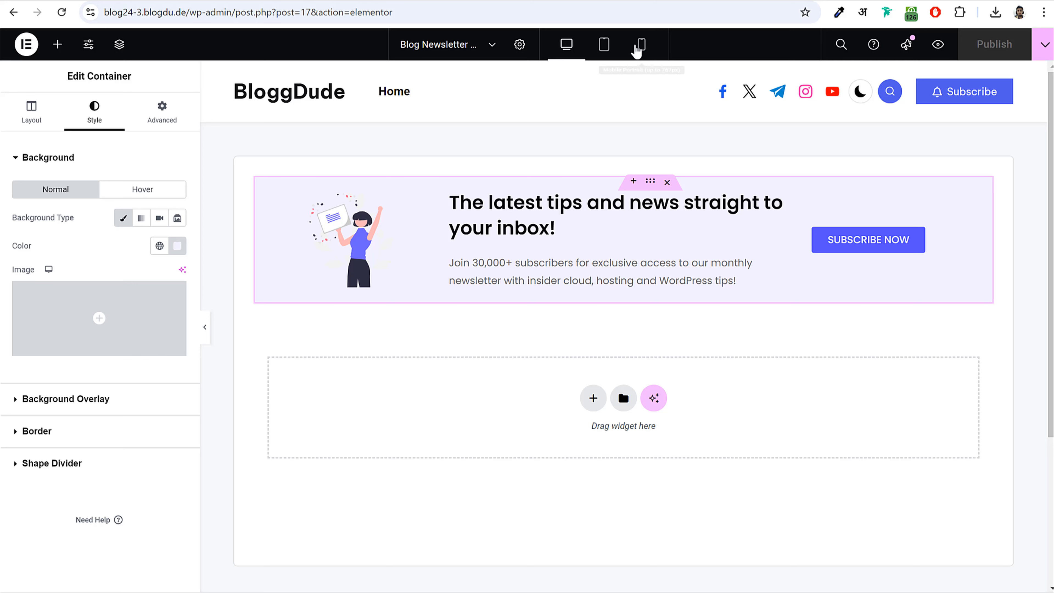
# - In Mobile view, set the newsletter heading to 16 px with a 1.6 em line height
pyautogui.click(643, 45)
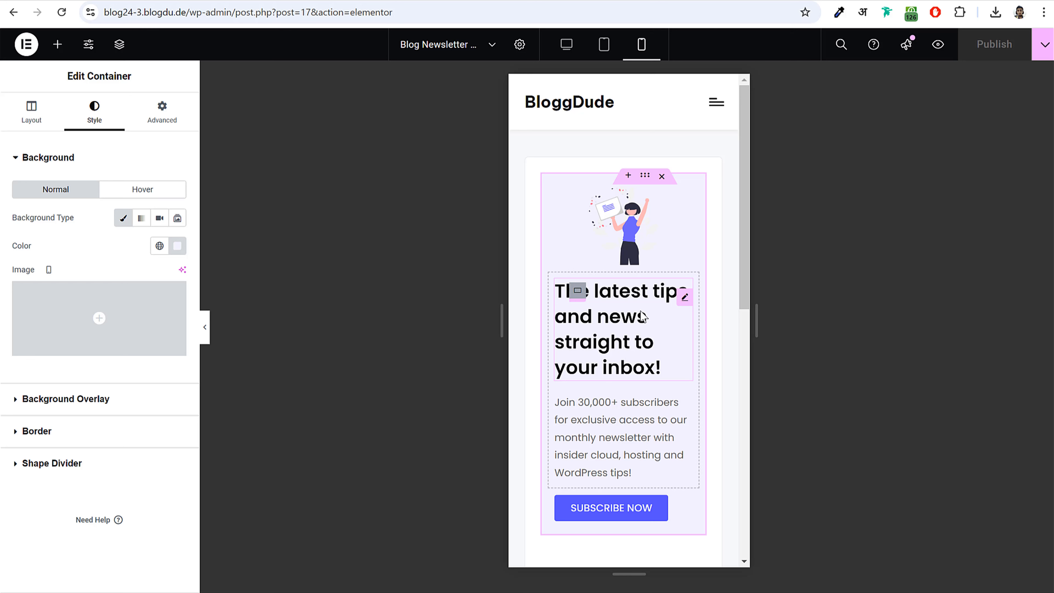
pyautogui.click(683, 306)
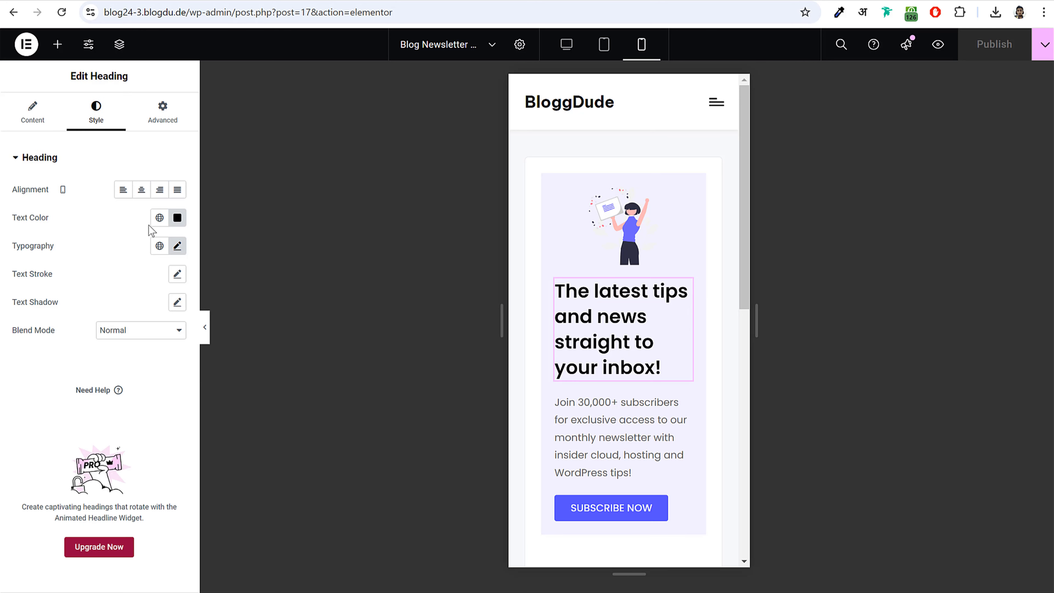
pyautogui.click(178, 246)
pyautogui.moveTo(36, 354); pyautogui.dragTo(28, 354)
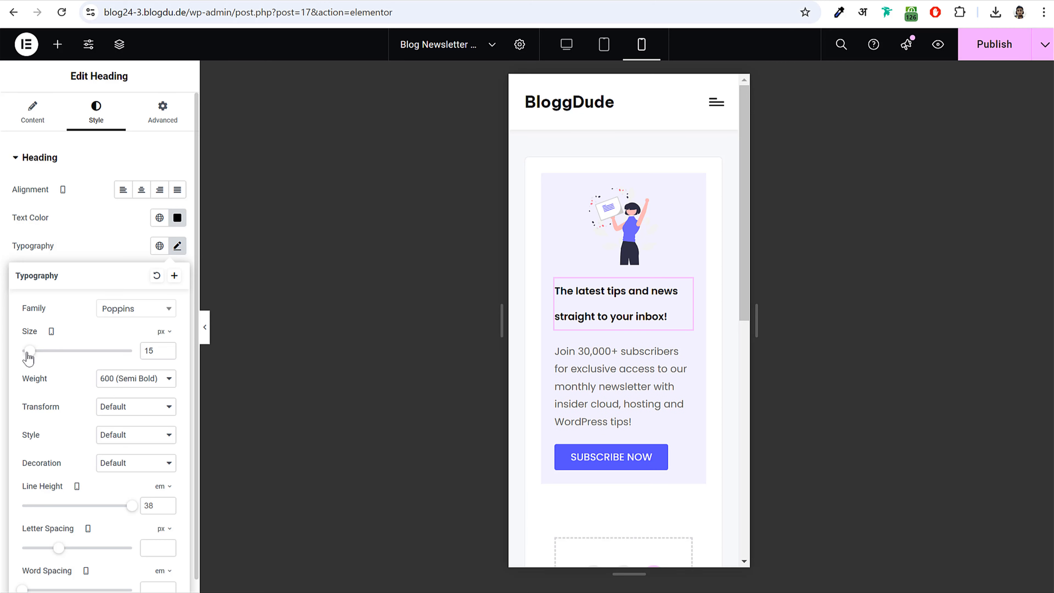
pyautogui.click(168, 348)
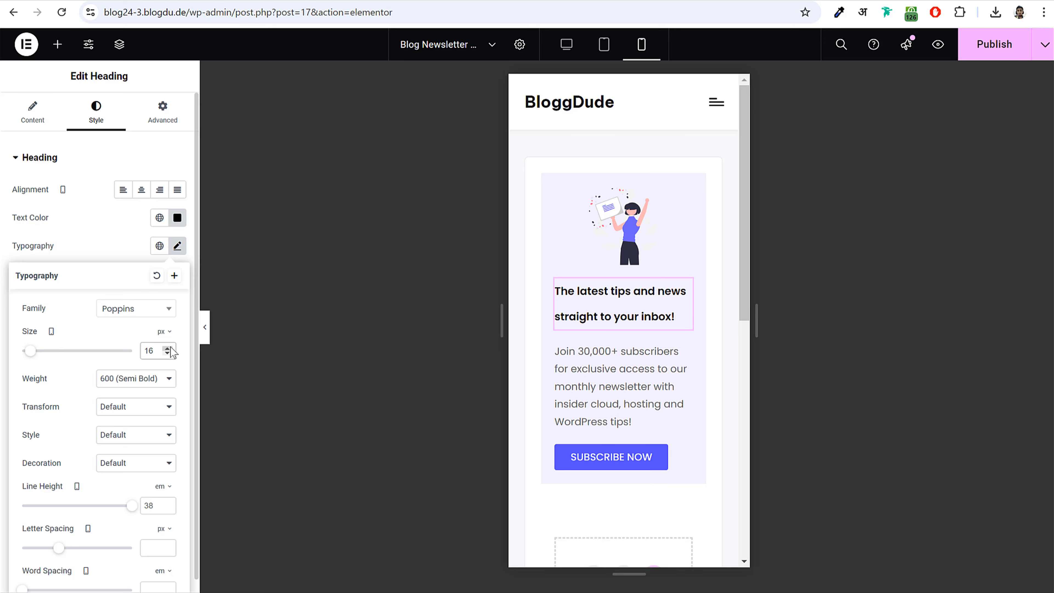
pyautogui.click(169, 349)
pyautogui.click(168, 354)
pyautogui.scroll(-1, 177, 402)
pyautogui.moveTo(132, 491); pyautogui.dragTo(39, 493)
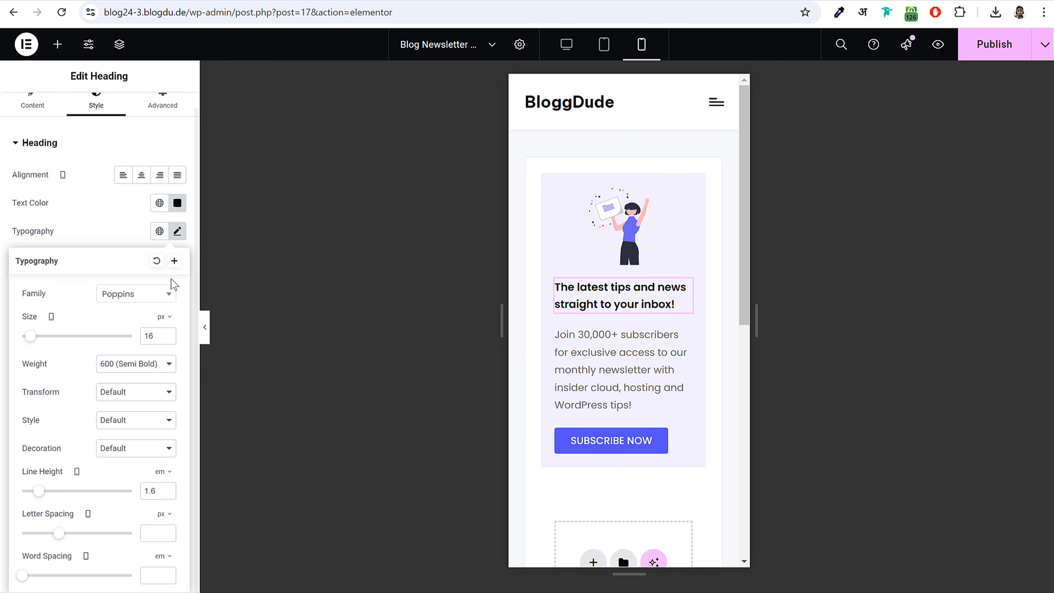
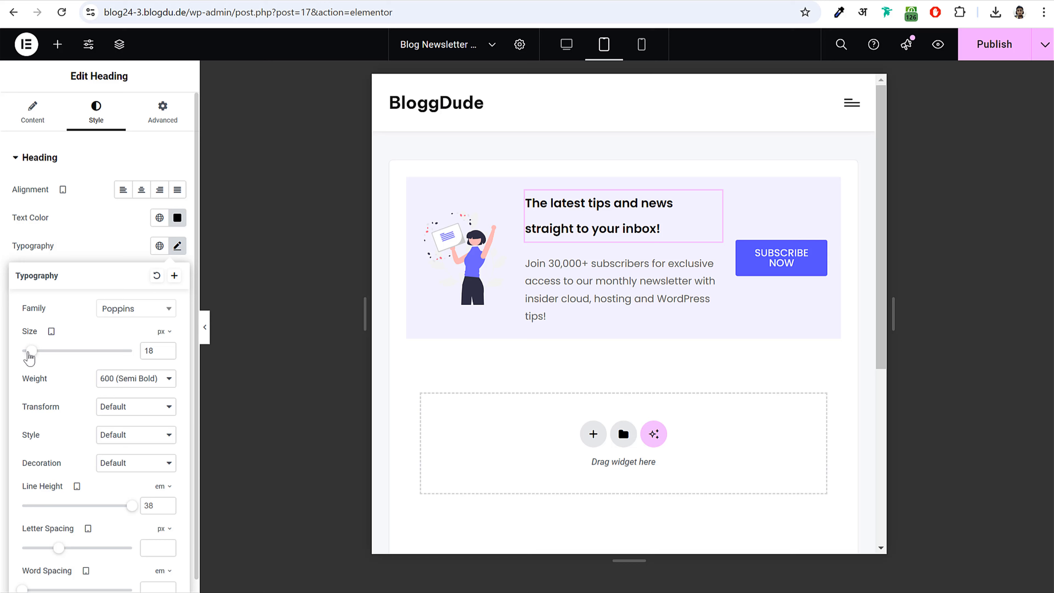
# - Set the tablet newsletter heading to 18 px with a 1.5 em line height
pyautogui.moveTo(29, 356); pyautogui.dragTo(31, 357)
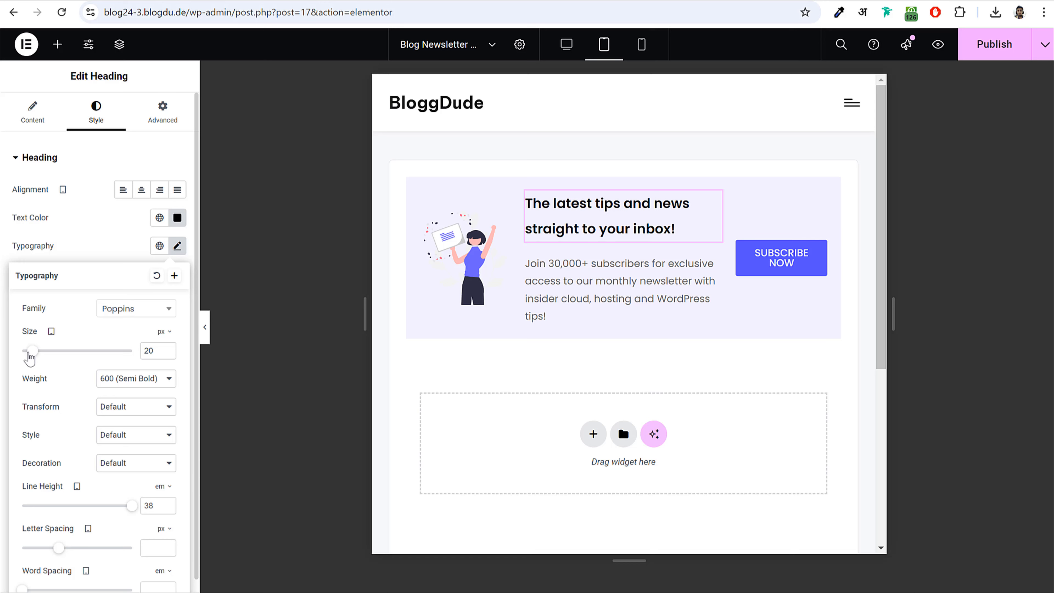
pyautogui.click(168, 353)
pyautogui.click(168, 353)
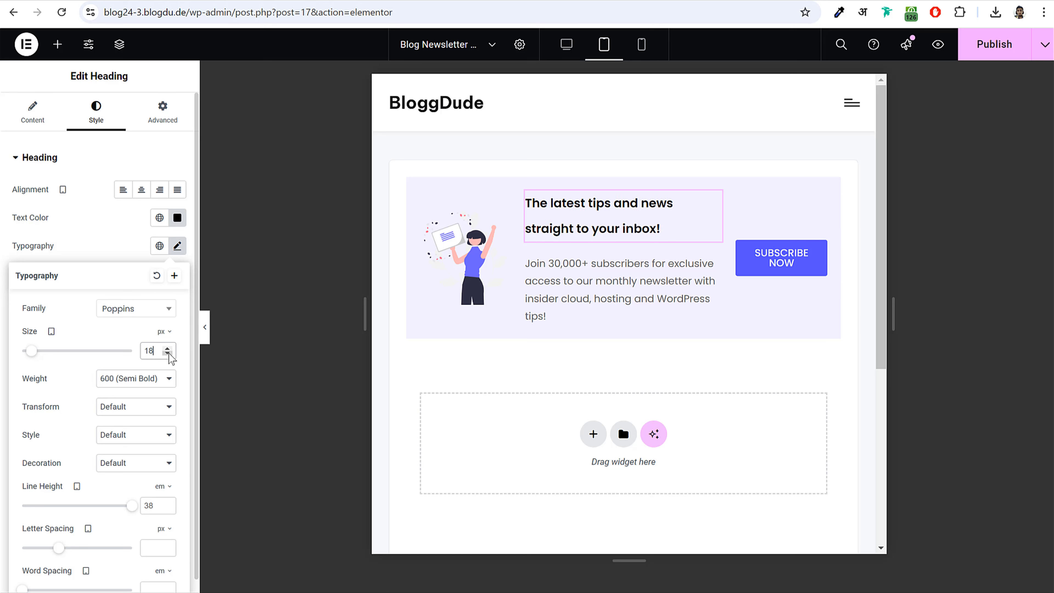
pyautogui.moveTo(128, 509); pyautogui.dragTo(32, 512)
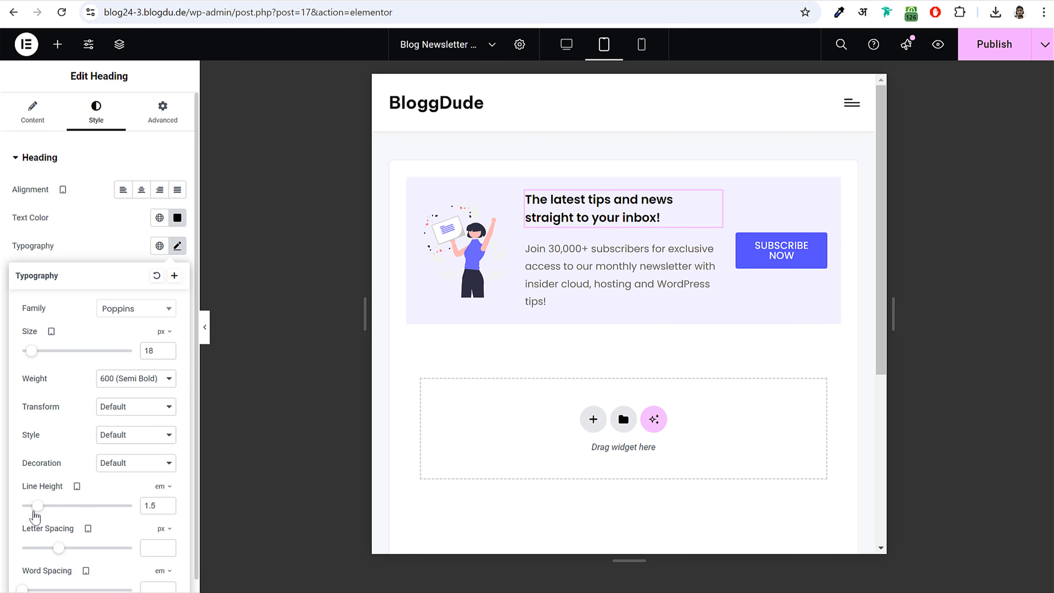
# - Shrink the tablet paragraph text and set the Subscribe Now button label to 11 px
pyautogui.click(646, 289)
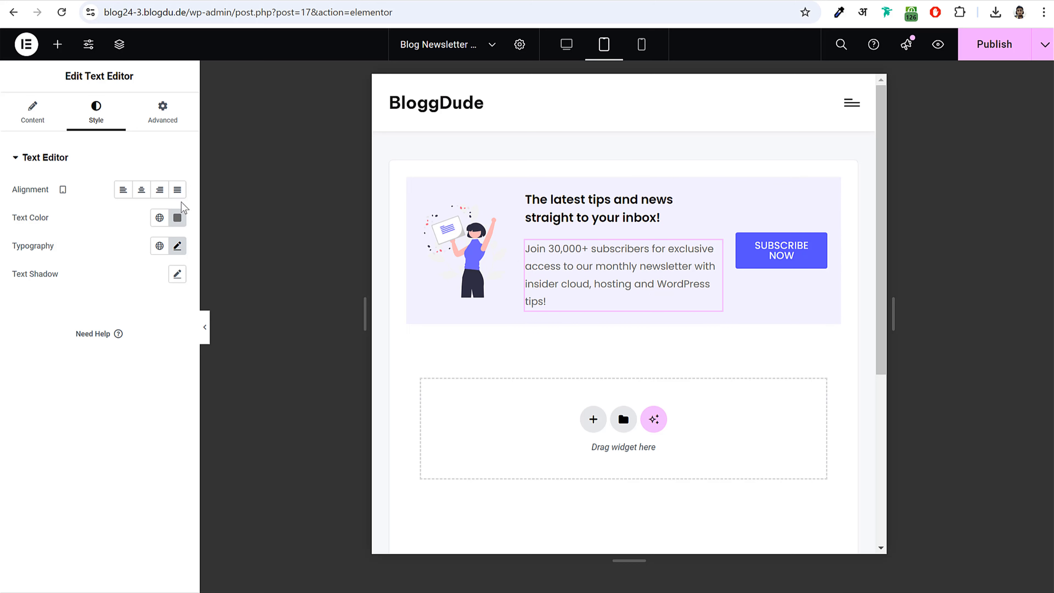
pyautogui.click(177, 246)
pyautogui.moveTo(32, 353); pyautogui.dragTo(31, 354)
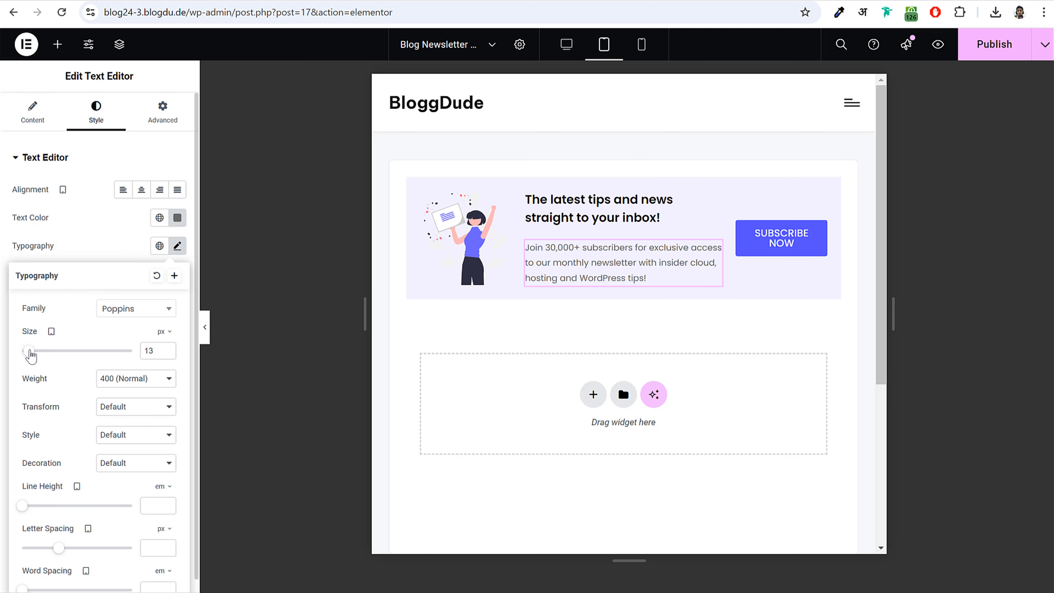
pyautogui.click(780, 247)
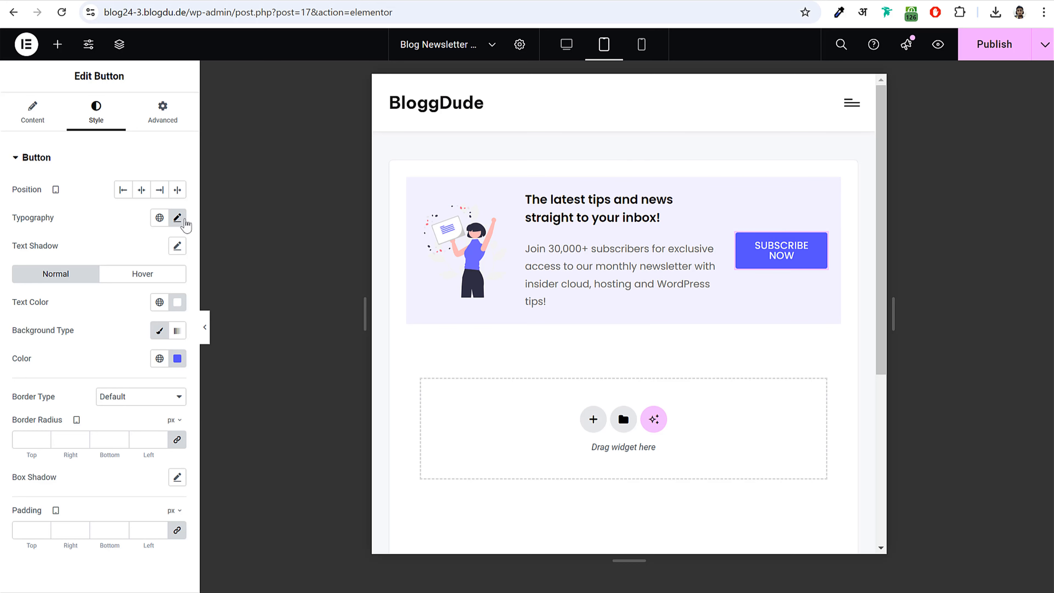
pyautogui.click(178, 218)
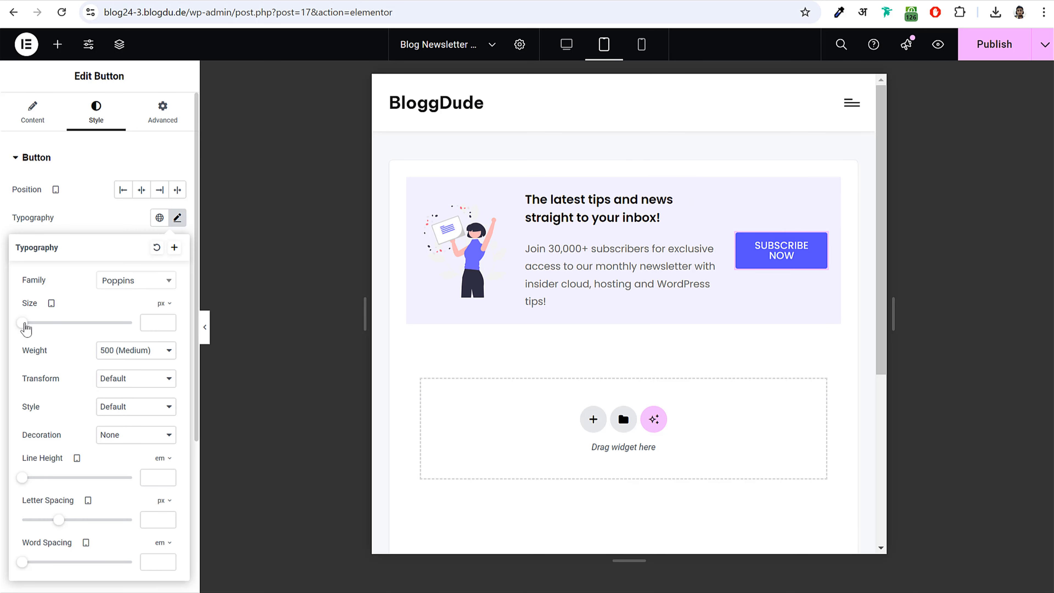
pyautogui.moveTo(22, 324); pyautogui.dragTo(26, 325)
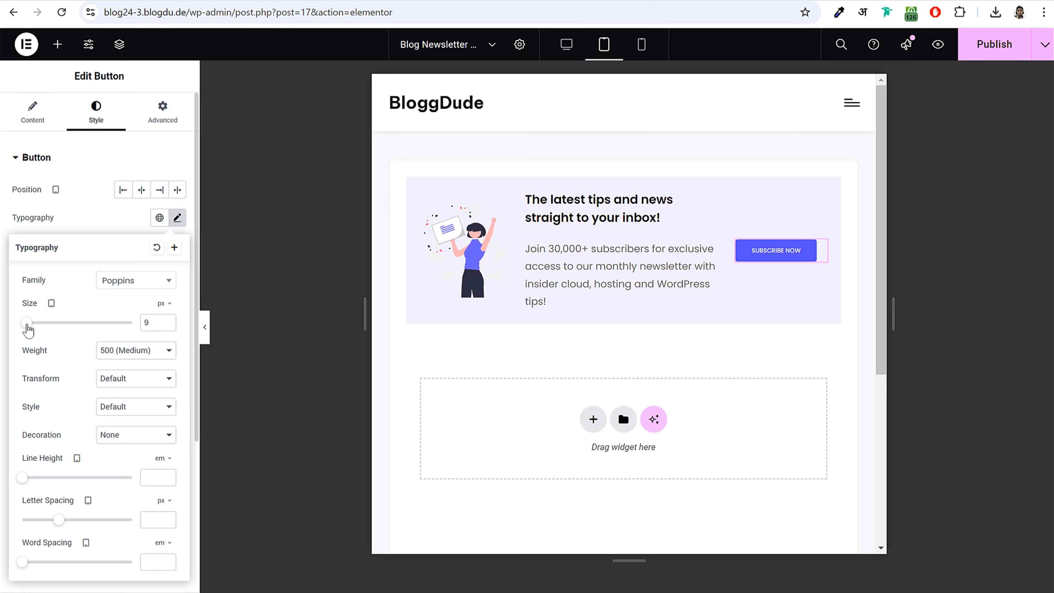
pyautogui.click(168, 321)
pyautogui.click(168, 320)
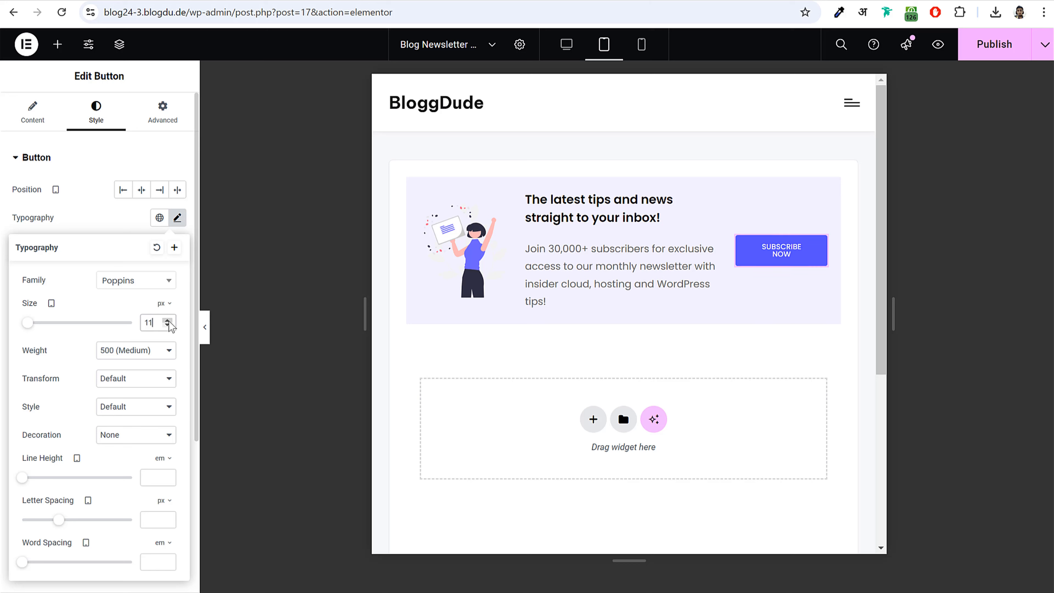
# - Set the tablet paragraph text to 11 px and publish the template
pyautogui.click(580, 270)
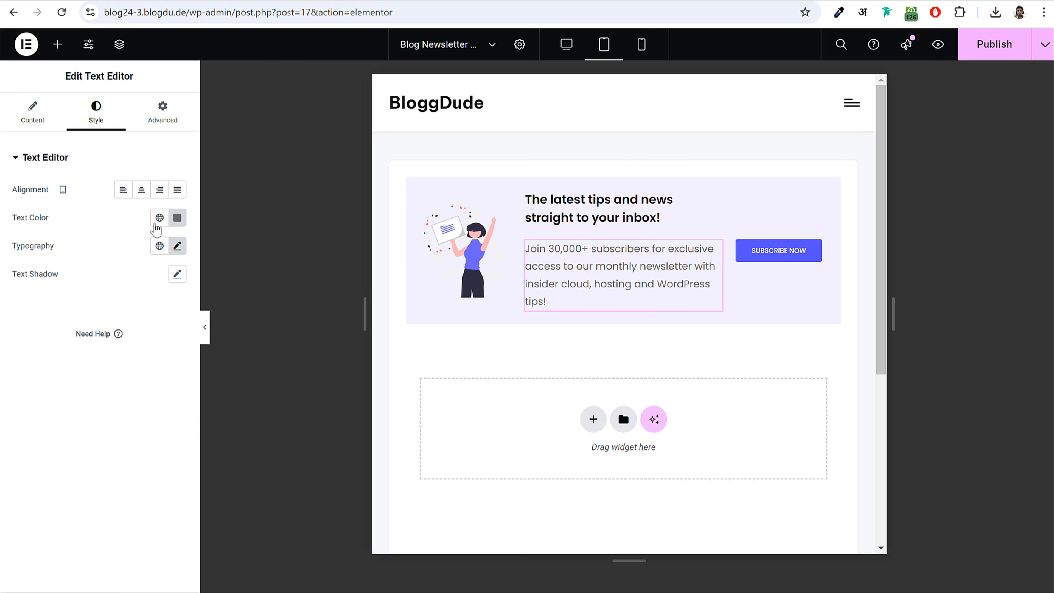
pyautogui.click(177, 245)
pyautogui.click(168, 354)
pyautogui.click(168, 353)
pyautogui.click(169, 354)
pyautogui.click(168, 354)
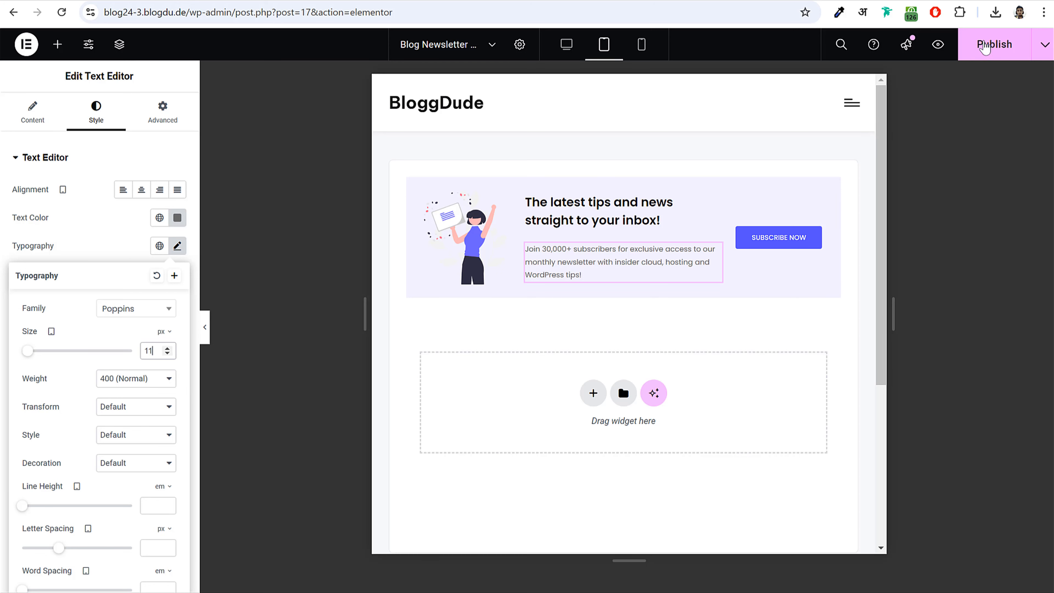
pyautogui.click(995, 43)
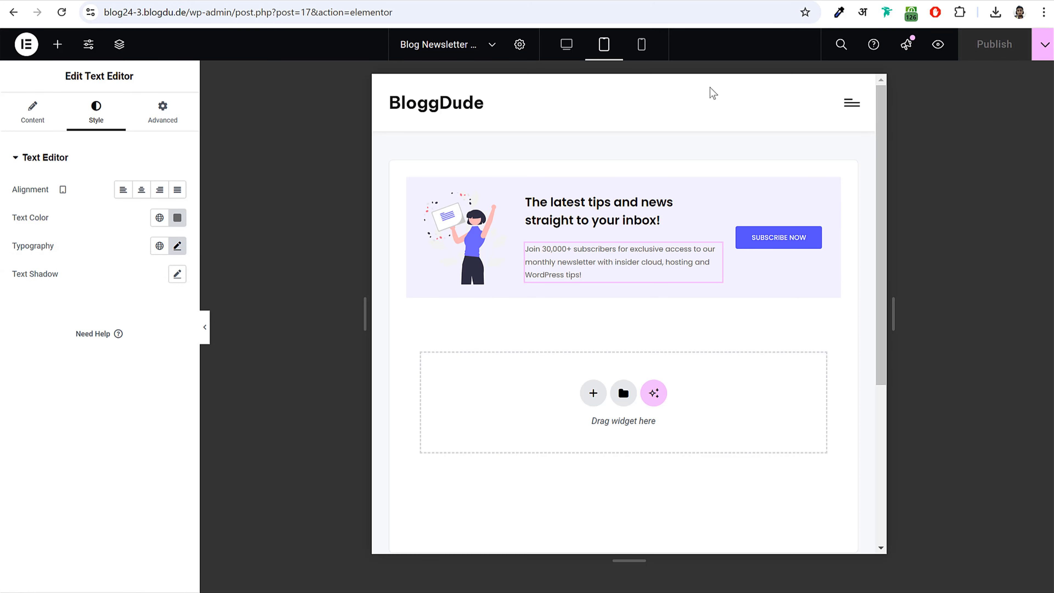
# - Preview the newsletter template in desktop, tablet and mobile layouts
pyautogui.click(566, 50)
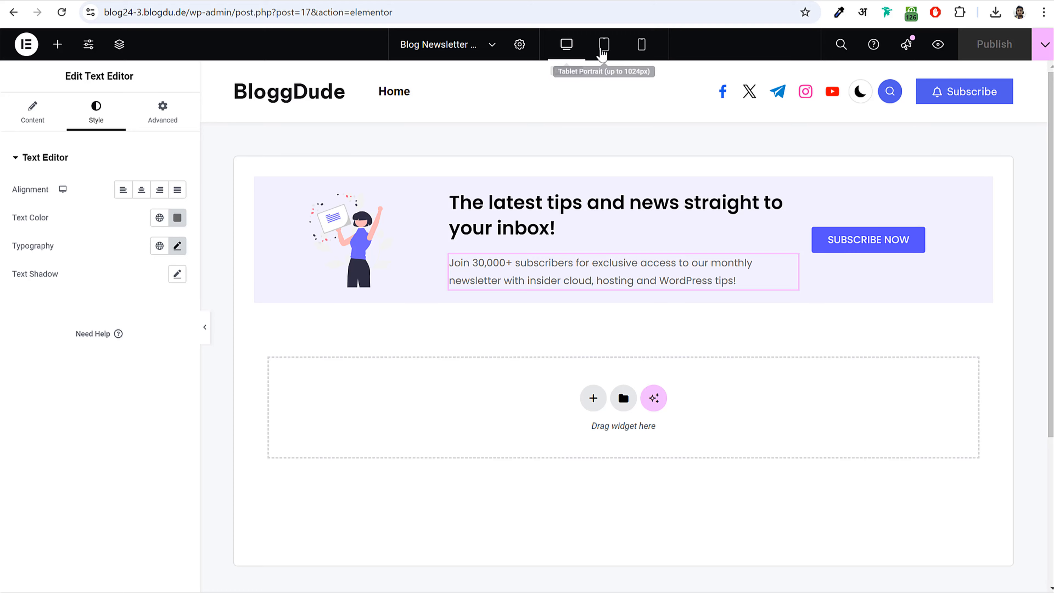
pyautogui.click(603, 51)
pyautogui.click(641, 51)
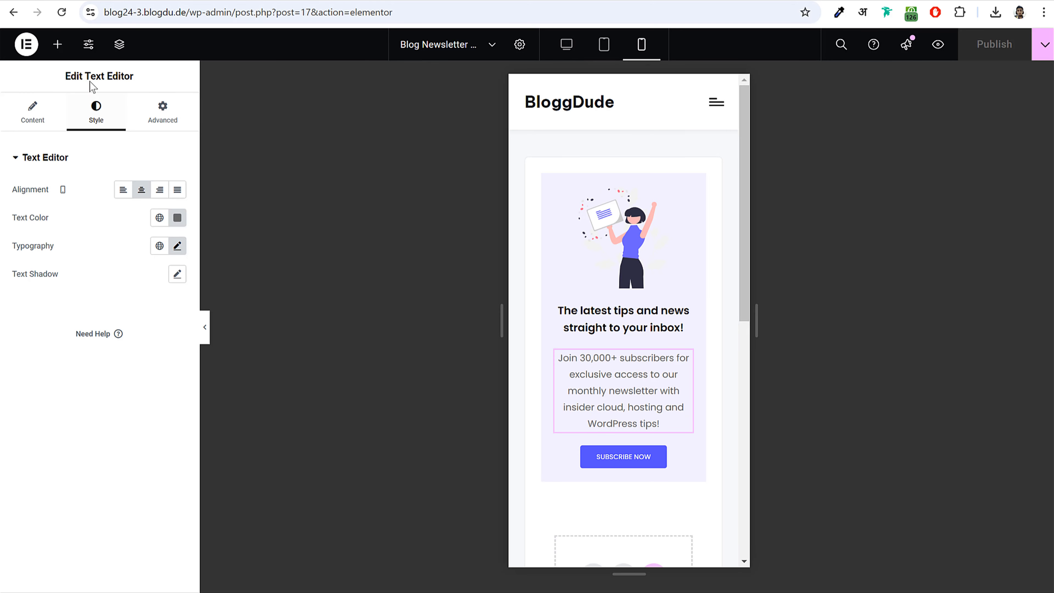
# - Exit to the template's WordPress page and copy its INSERT_ELEMENTOR id="17" shortcode
pyautogui.click(26, 46)
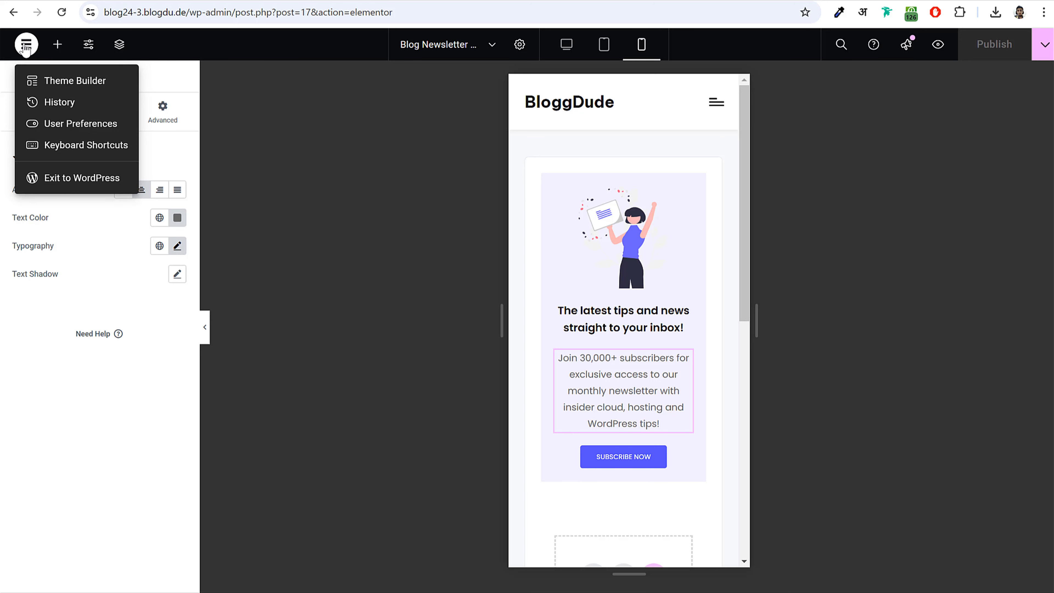
pyautogui.click(76, 182)
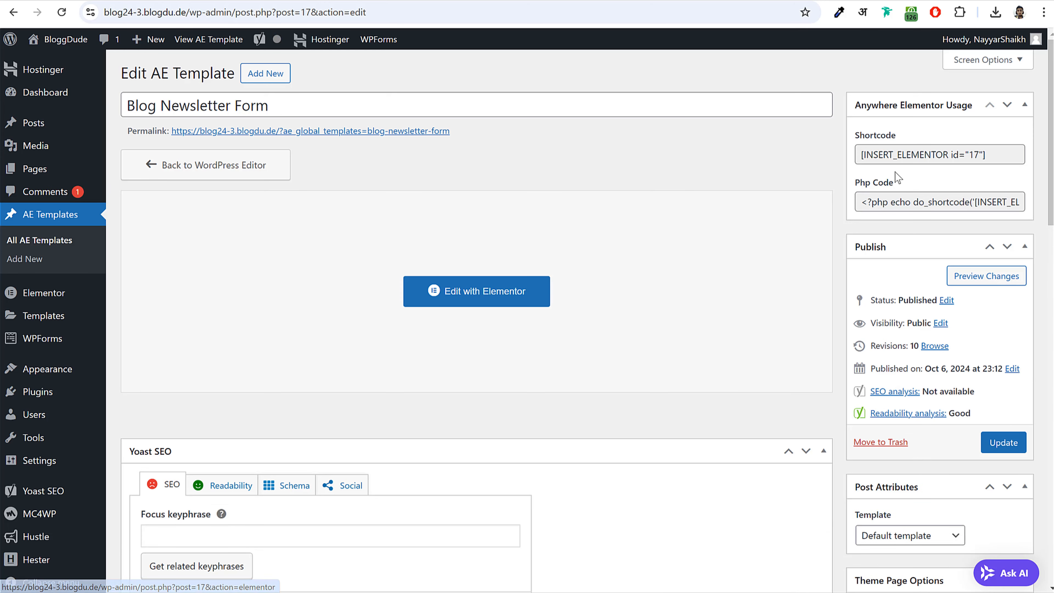
pyautogui.moveTo(863, 145); pyautogui.dragTo(922, 137)
pyautogui.click(901, 155)
pyautogui.moveTo(982, 155); pyautogui.dragTo(856, 157)
pyautogui.rightClick(886, 153)
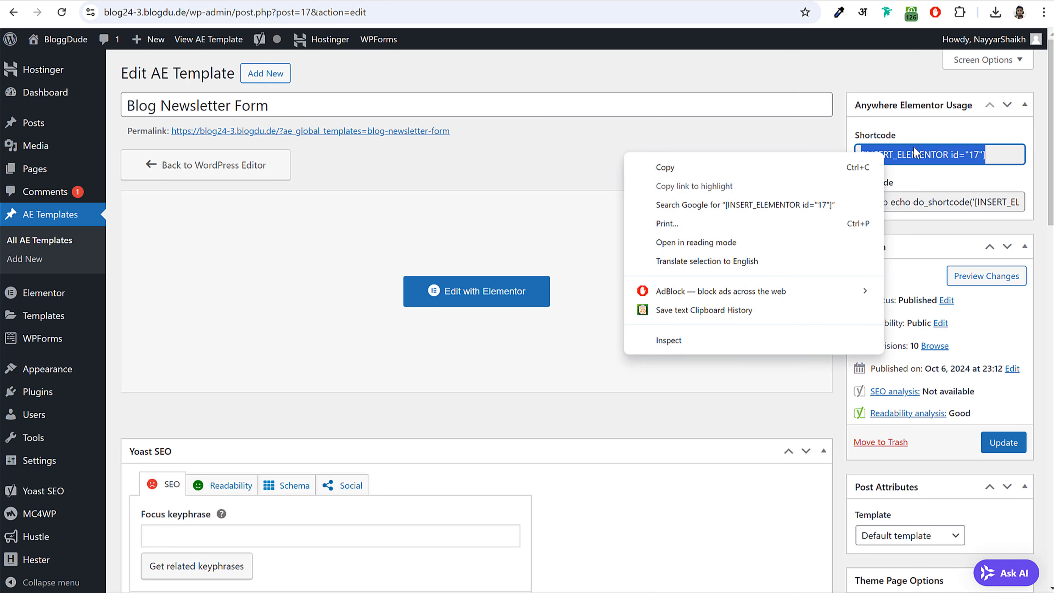
pyautogui.click(739, 171)
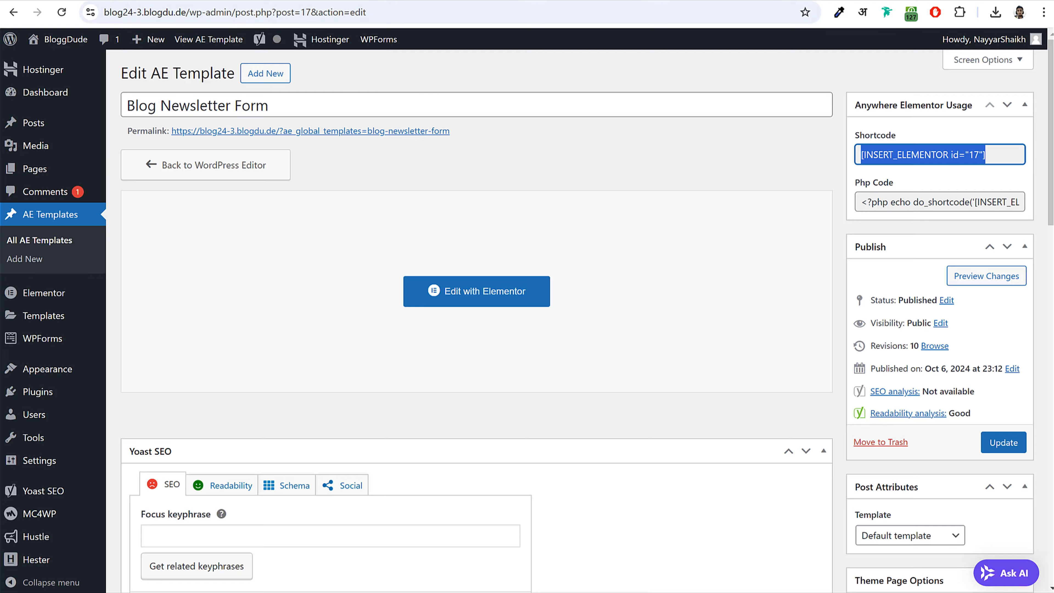
pyautogui.click(220, 1)
# - Insert a Shortcode block with [INSERT_ELEMENTOR id="17"] below the 'Why is this important?' paragraph
pyautogui.scroll(5, 493, 286)
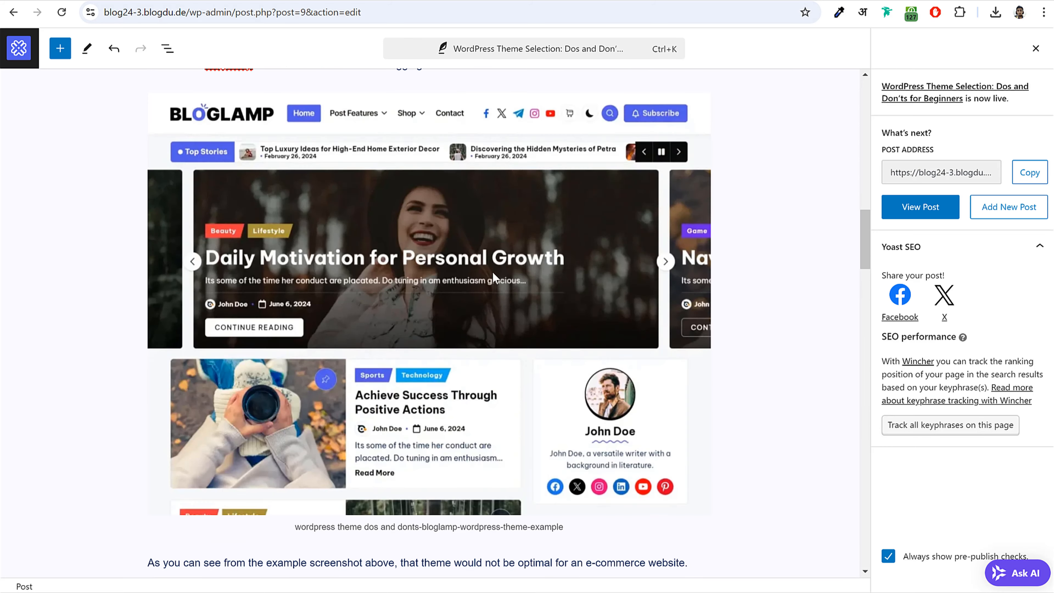
pyautogui.scroll(-15, 493, 286)
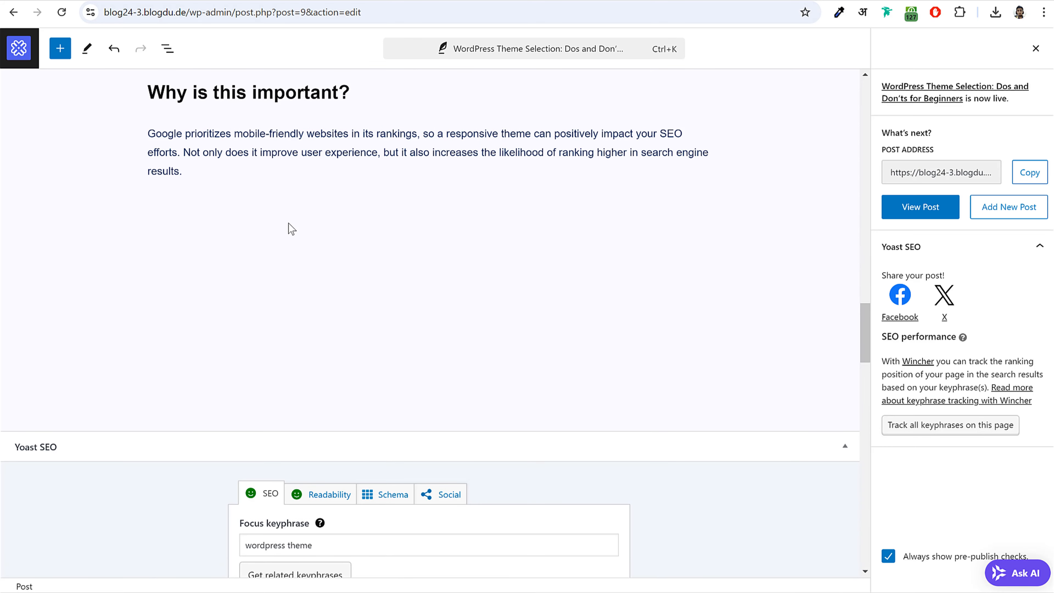
pyautogui.click(212, 189)
pyautogui.click(183, 210)
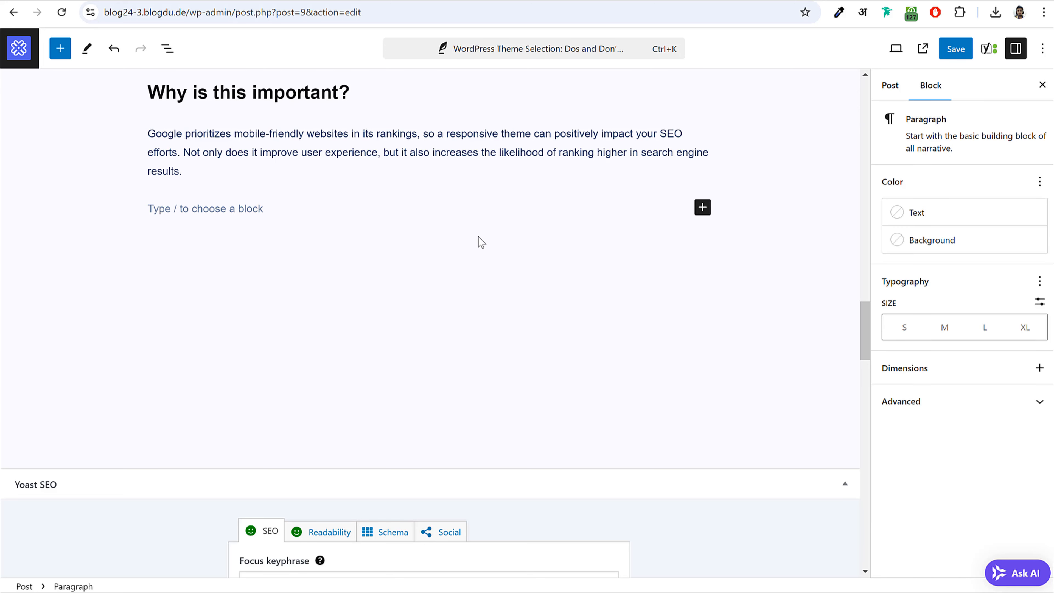
pyautogui.click(703, 208)
pyautogui.write('s')
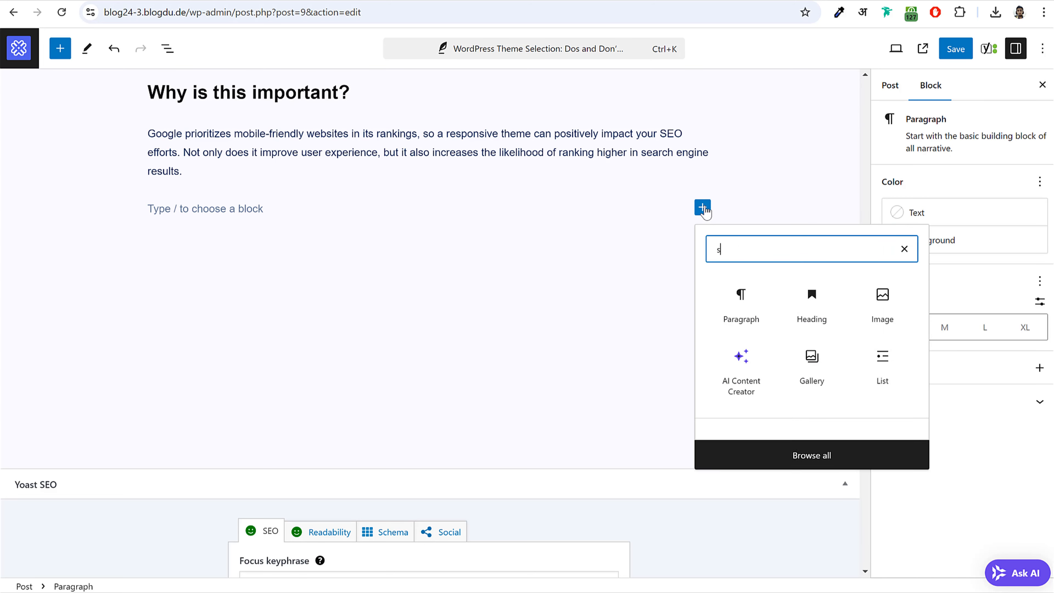
pyautogui.write('h')
pyautogui.click(742, 298)
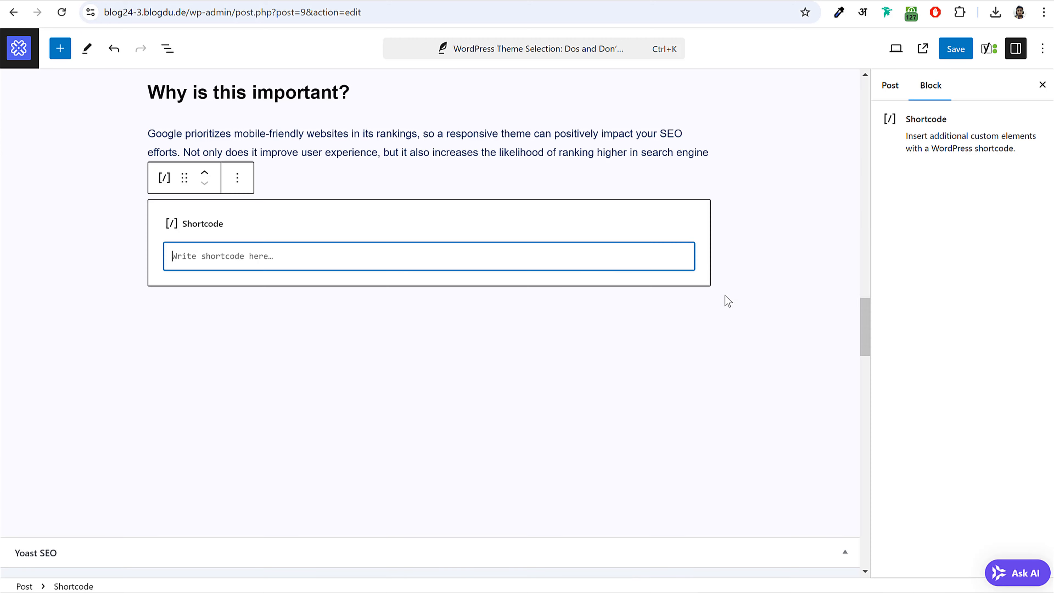
pyautogui.hotkey('ctrl', 'v')
# - Save the post and open its published version
pyautogui.click(414, 348)
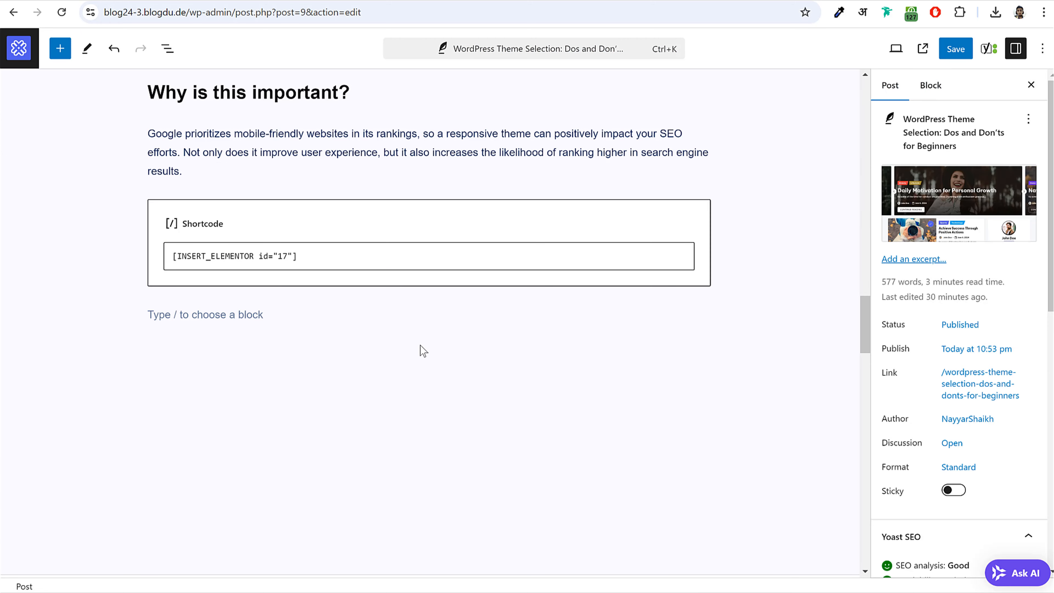
pyautogui.click(955, 48)
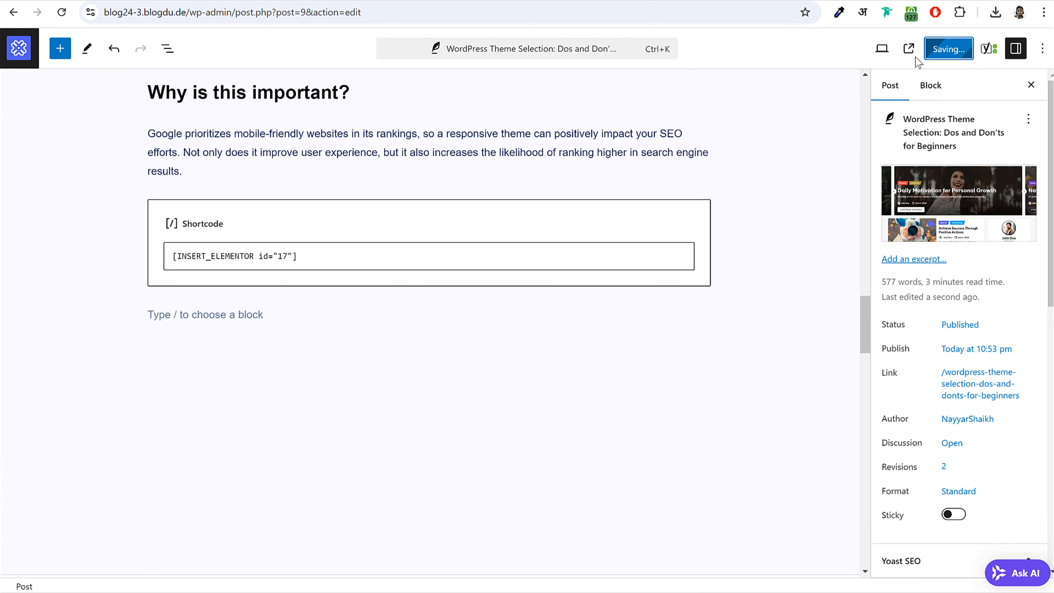
pyautogui.click(121, 565)
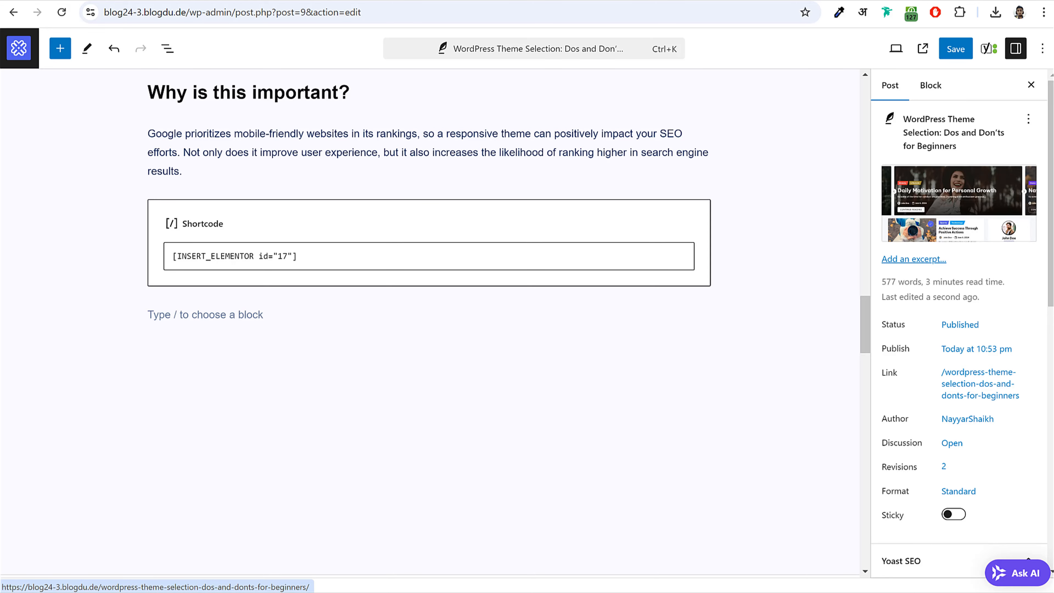
# - Test the Subscribe Now button on the live post, then return to the editor
pyautogui.scroll(-20, 618, 256)
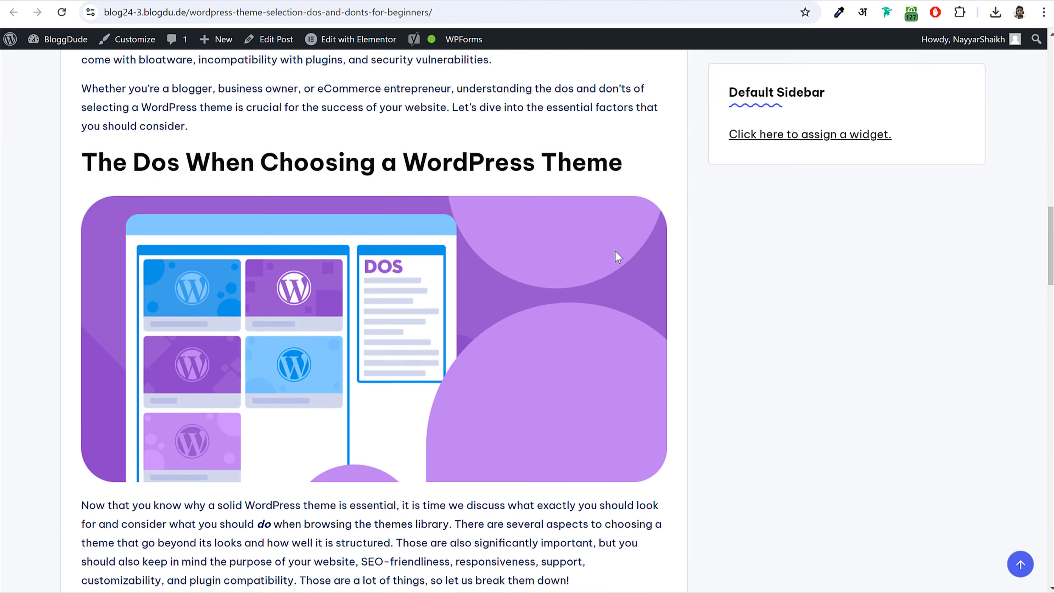
pyautogui.scroll(-20, 617, 255)
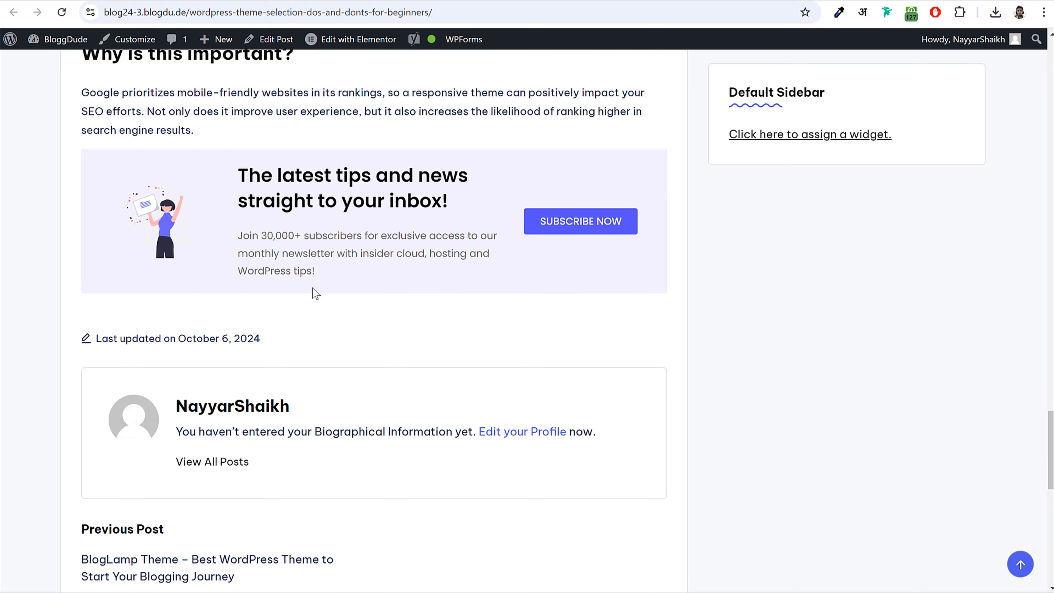
pyautogui.click(570, 228)
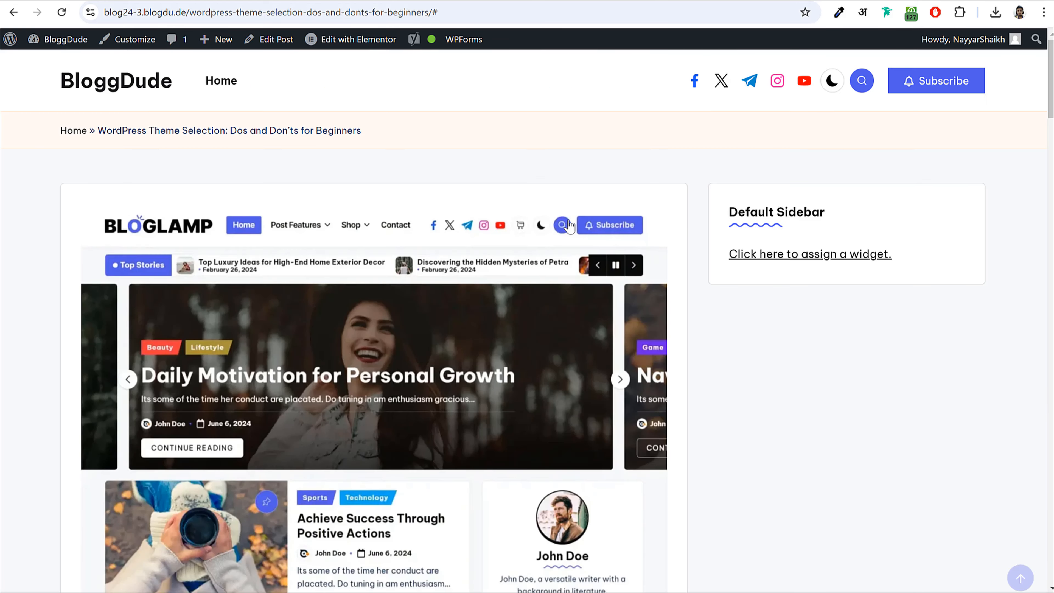
pyautogui.scroll(-8, 631, 317)
pyautogui.scroll(-20, 630, 315)
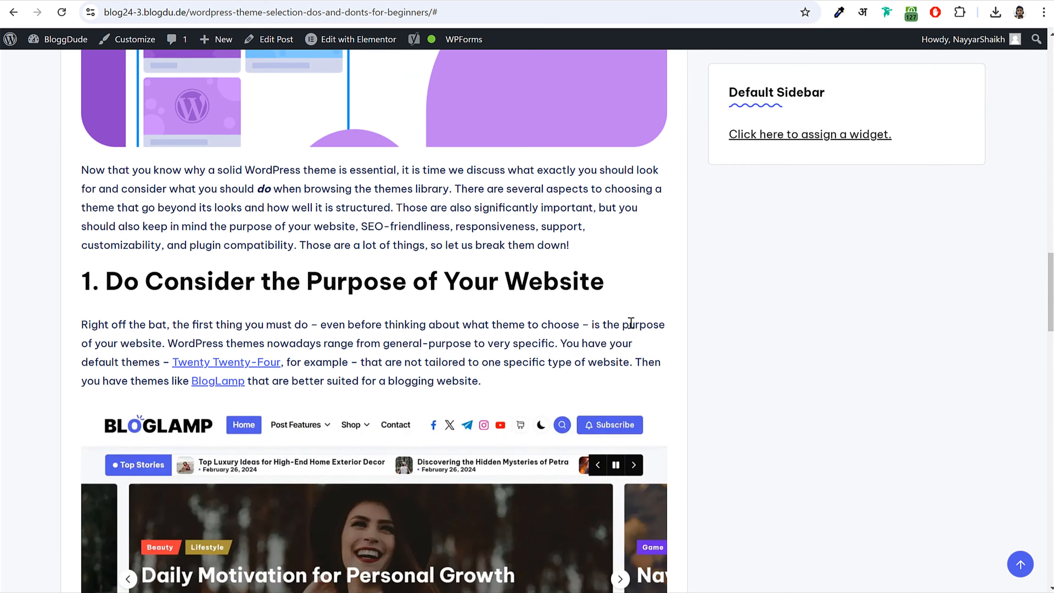
pyautogui.scroll(-6, 629, 318)
pyautogui.scroll(2, 628, 318)
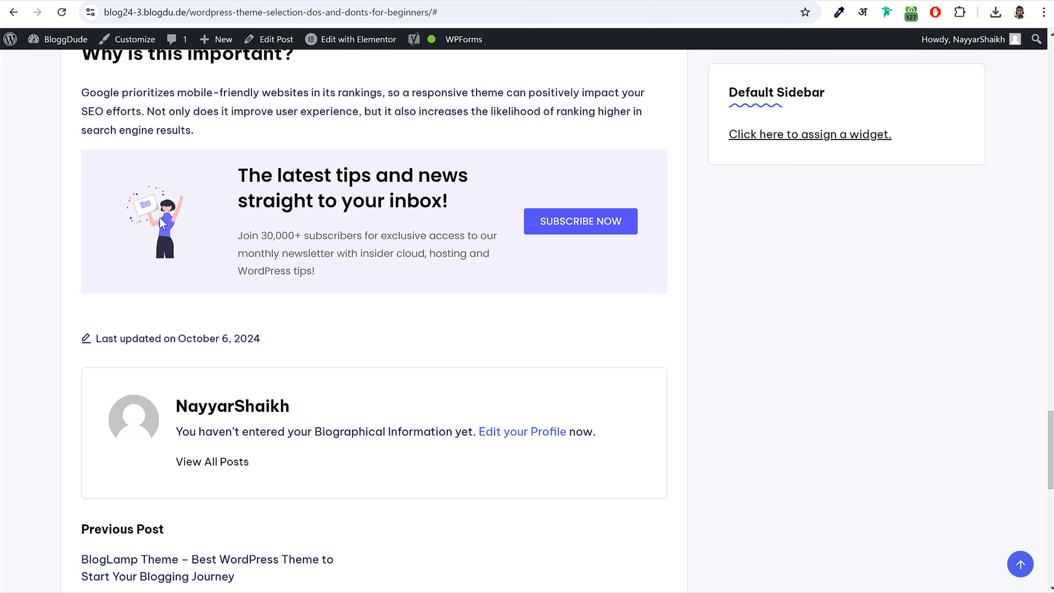
pyautogui.click(286, 0)
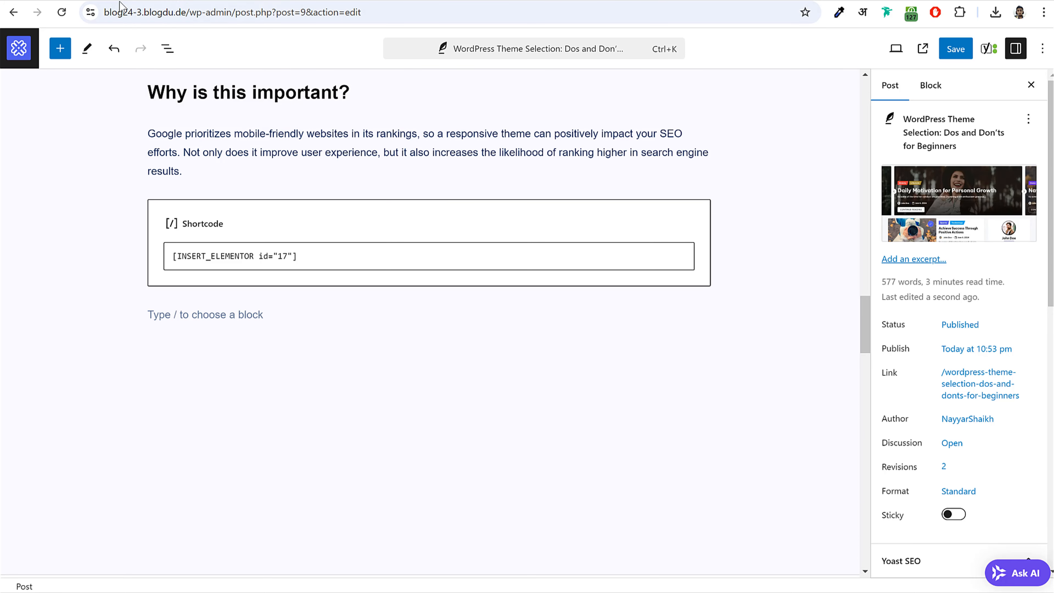
# - On the other site's article, select sections 3–7 through the Conclusion
pyautogui.click(85, 1)
pyautogui.scroll(5, 502, 237)
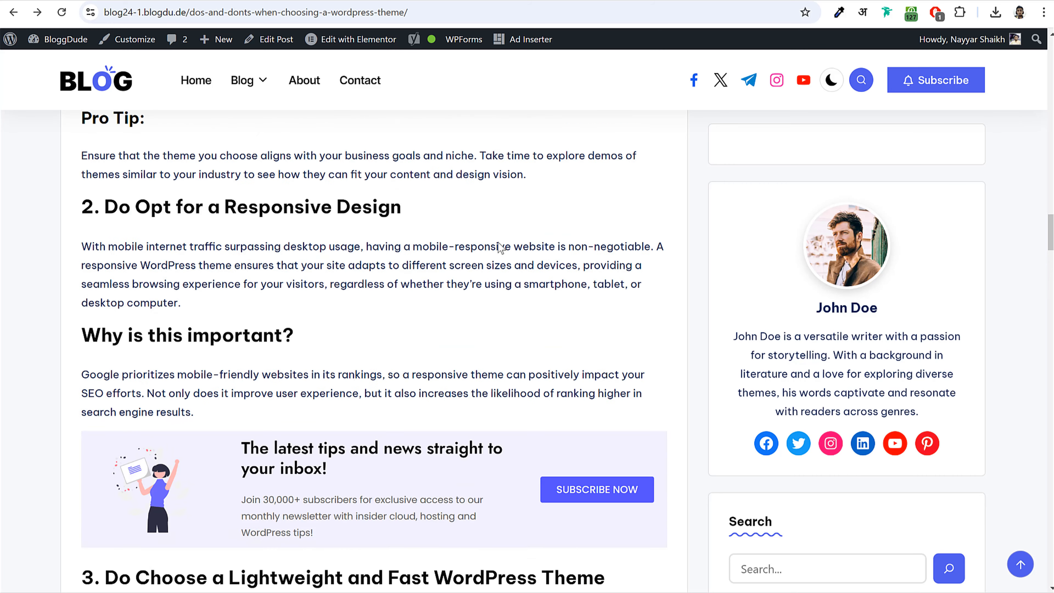
pyautogui.scroll(-5, 496, 246)
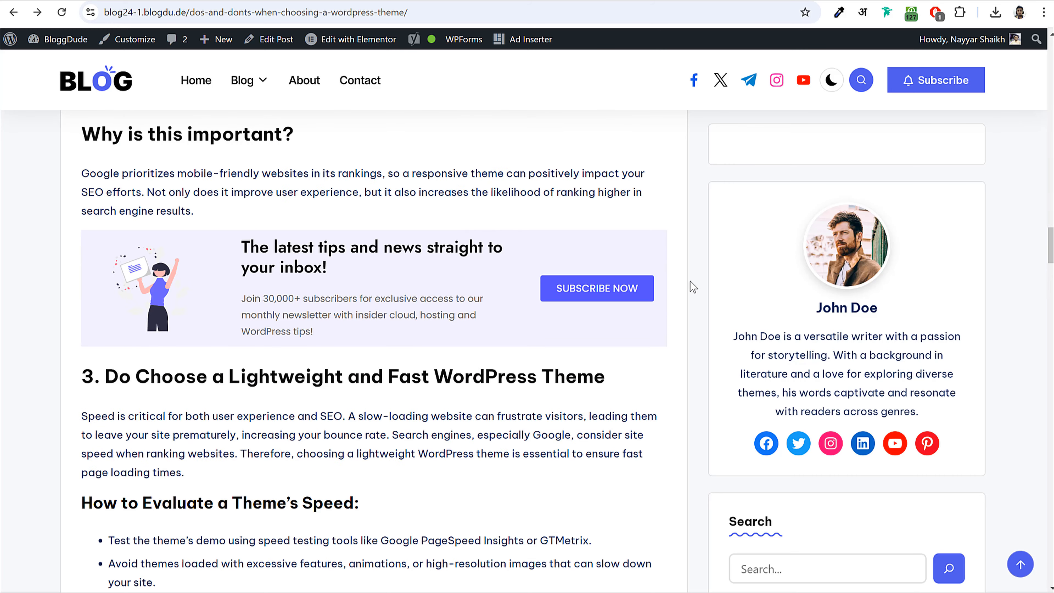
pyautogui.scroll(-5, 581, 298)
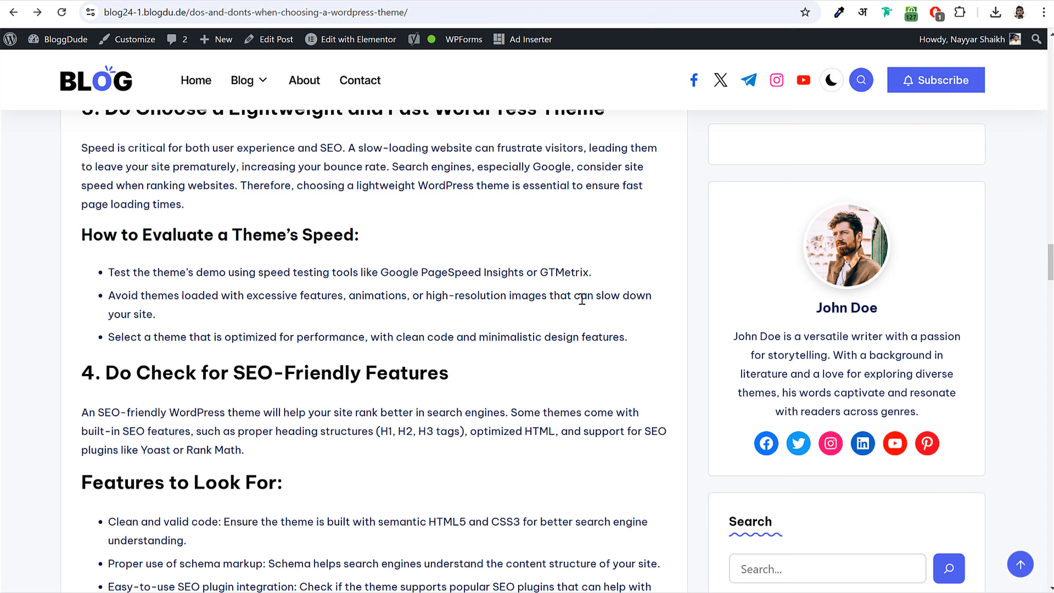
pyautogui.scroll(2, 582, 299)
pyautogui.scroll(-12, 581, 298)
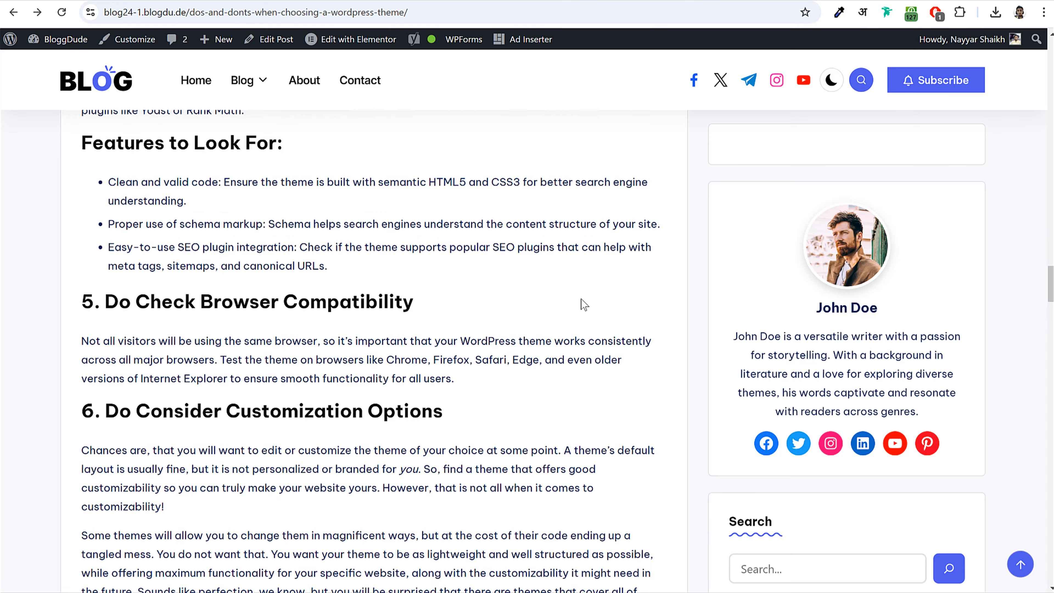
pyautogui.scroll(6, 434, 318)
pyautogui.scroll(7, 434, 318)
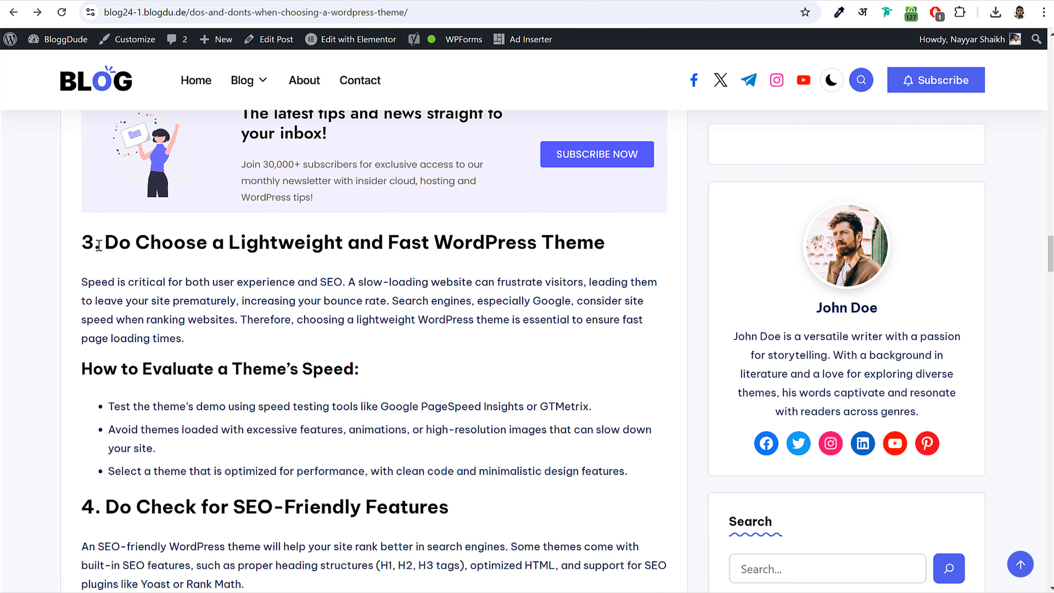
pyautogui.moveTo(89, 245); pyautogui.dragTo(633, 214)
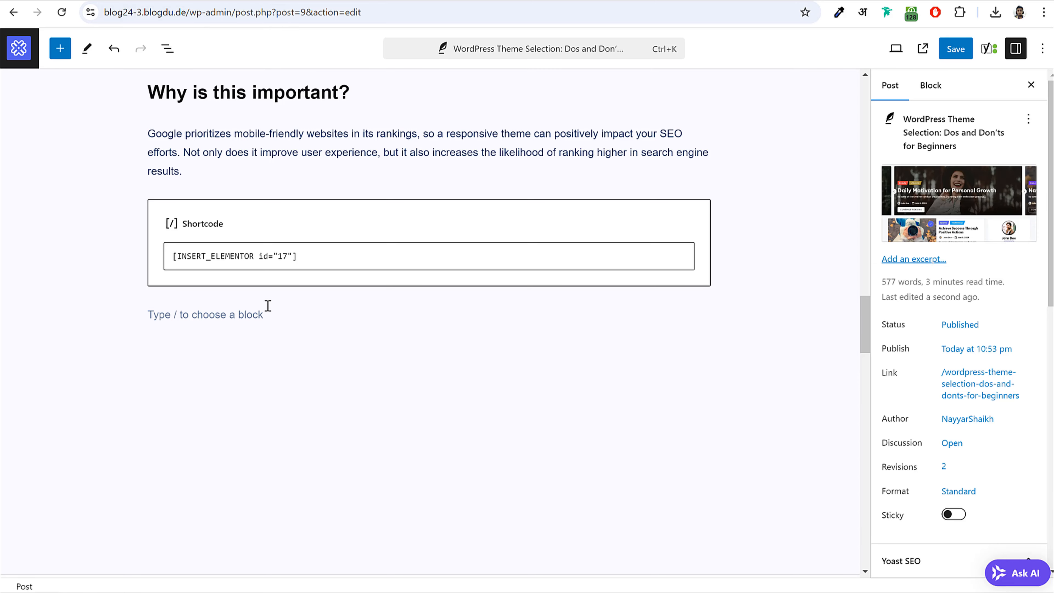
# - Paste the copied sections into the empty block below the newsletter shortcode
pyautogui.click(267, 305)
pyautogui.hotkey('ctrl', 'v')
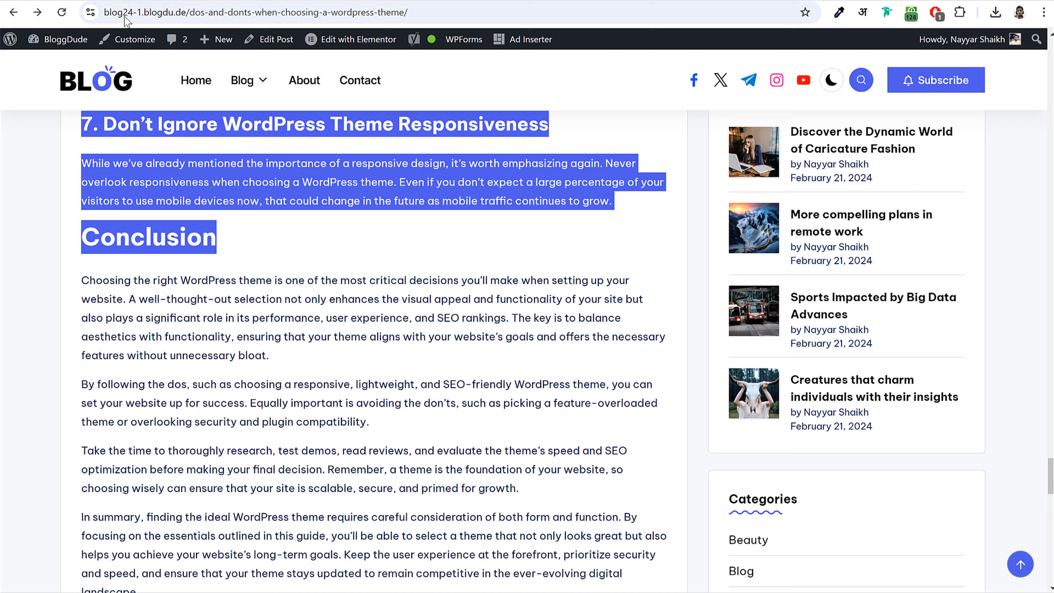
pyautogui.scroll(-3, 405, 370)
pyautogui.scroll(2, 143, 317)
pyautogui.moveTo(82, 212); pyautogui.dragTo(370, 577)
pyautogui.hotkey('ctrl', 'c')
pyautogui.scroll(-5, 369, 577)
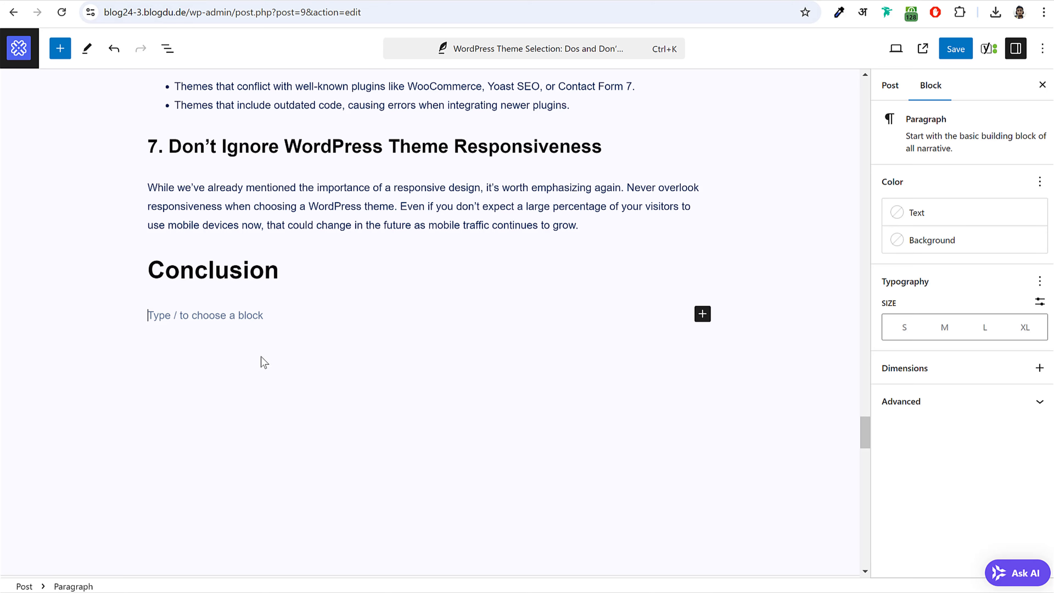
# - Paste the Conclusion paragraphs, review the post, and open bloggdude.com's My Gear page
pyautogui.hotkey('ctrl', 'v')
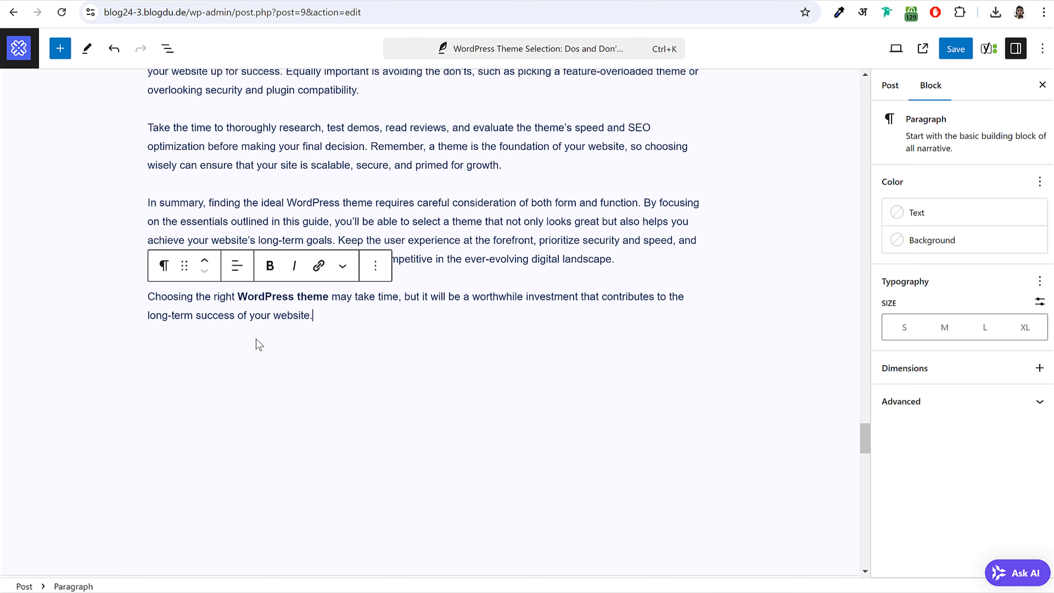
pyautogui.scroll(2, 451, 348)
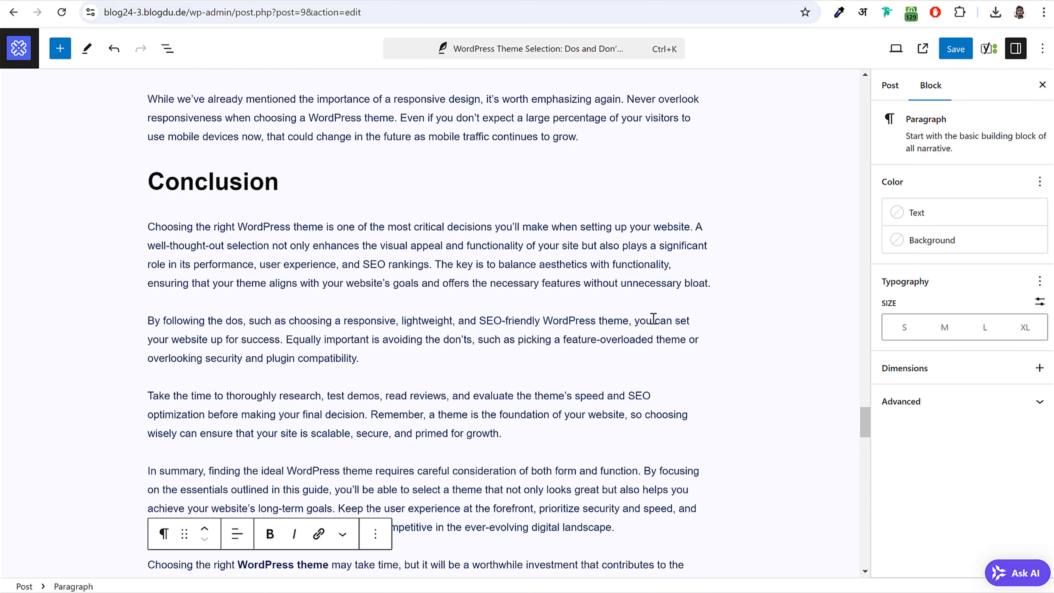
pyautogui.scroll(-2, 730, 342)
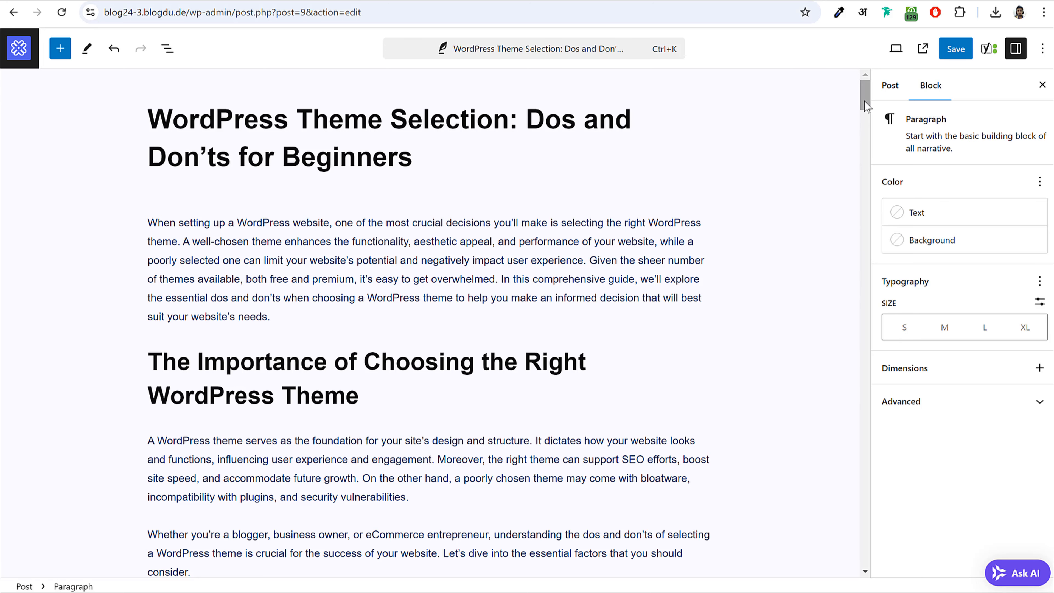
pyautogui.moveTo(865, 96); pyautogui.dragTo(864, 142)
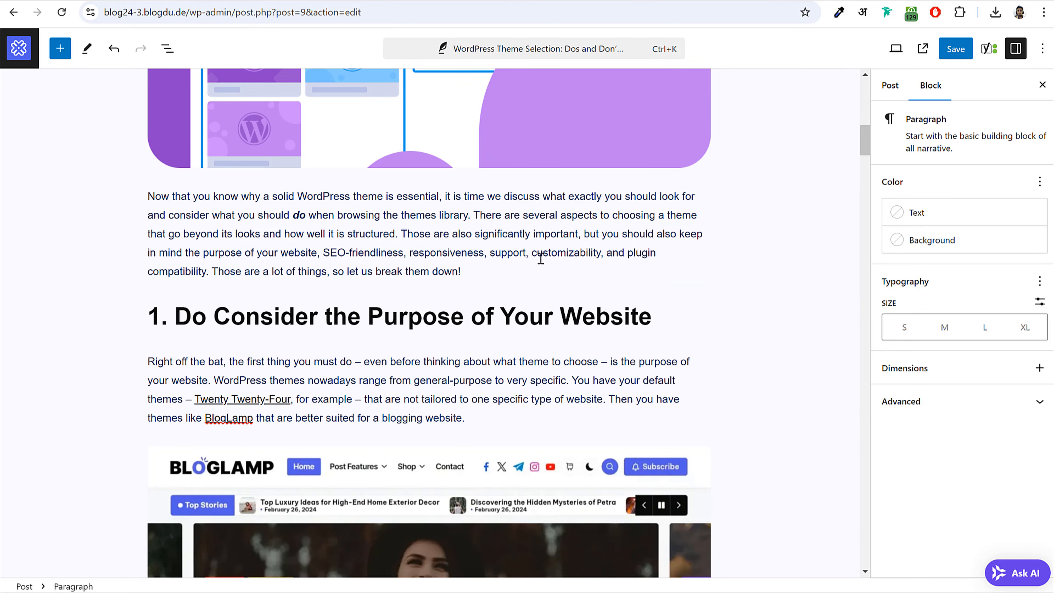
pyautogui.moveTo(863, 141); pyautogui.dragTo(872, 85)
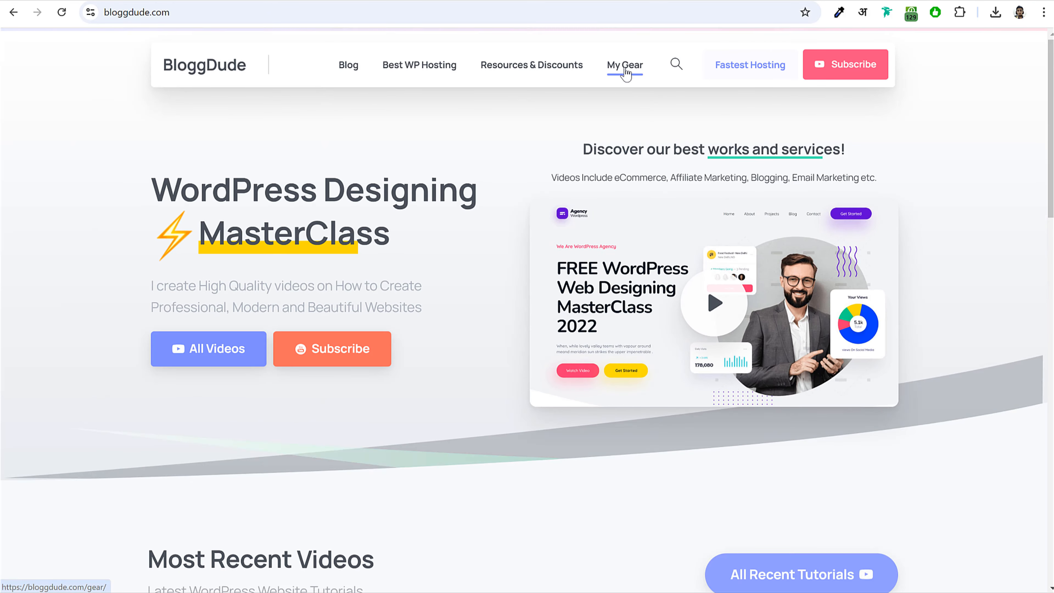
pyautogui.click(625, 66)
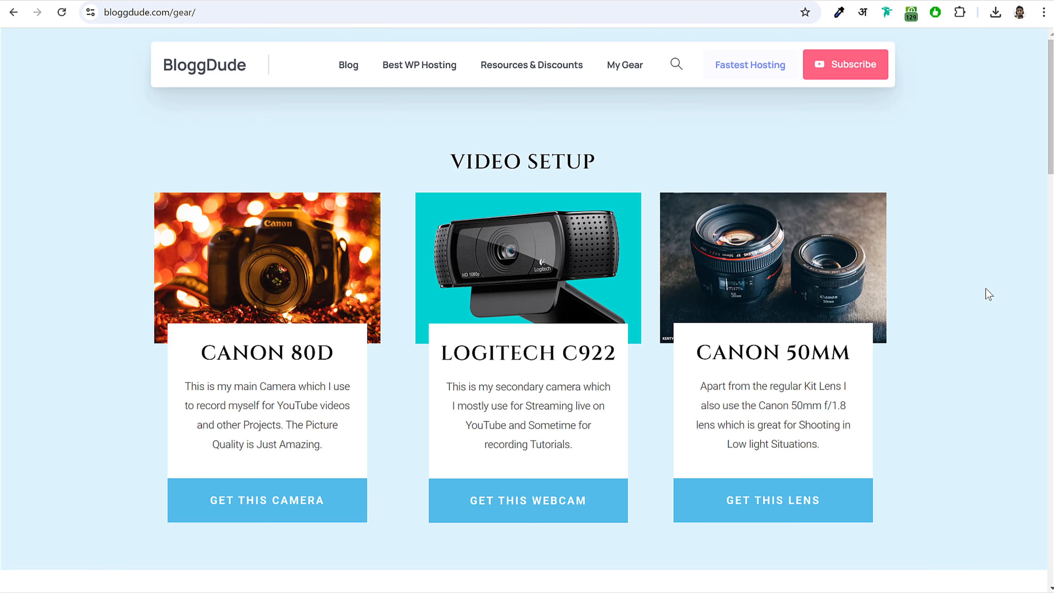
# - Scroll to Audio Setup and open the Shure SM7B Amazon listing
pyautogui.scroll(-2, 921, 314)
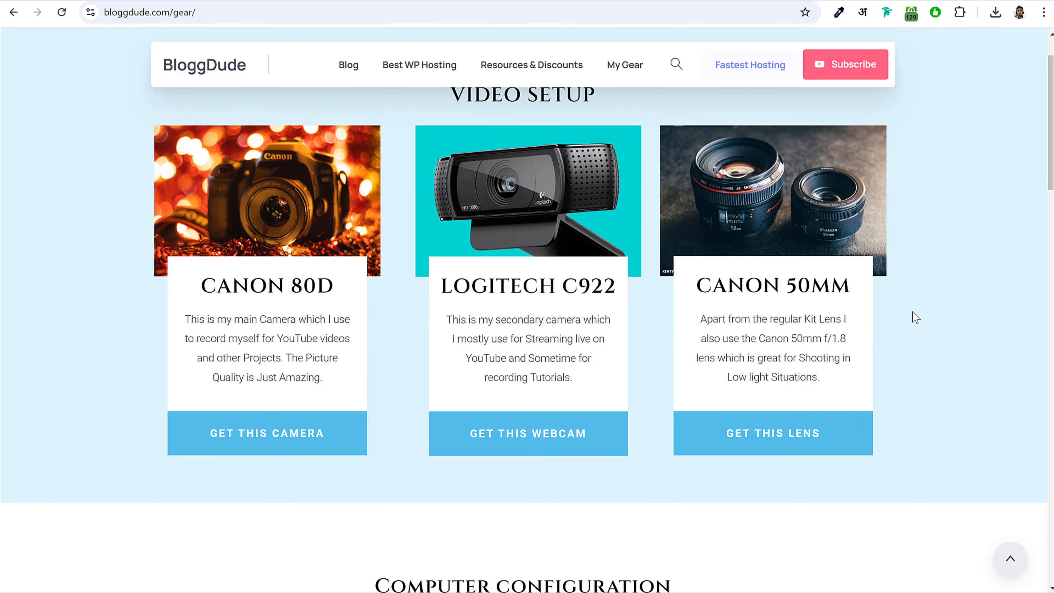
pyautogui.scroll(-12, 802, 322)
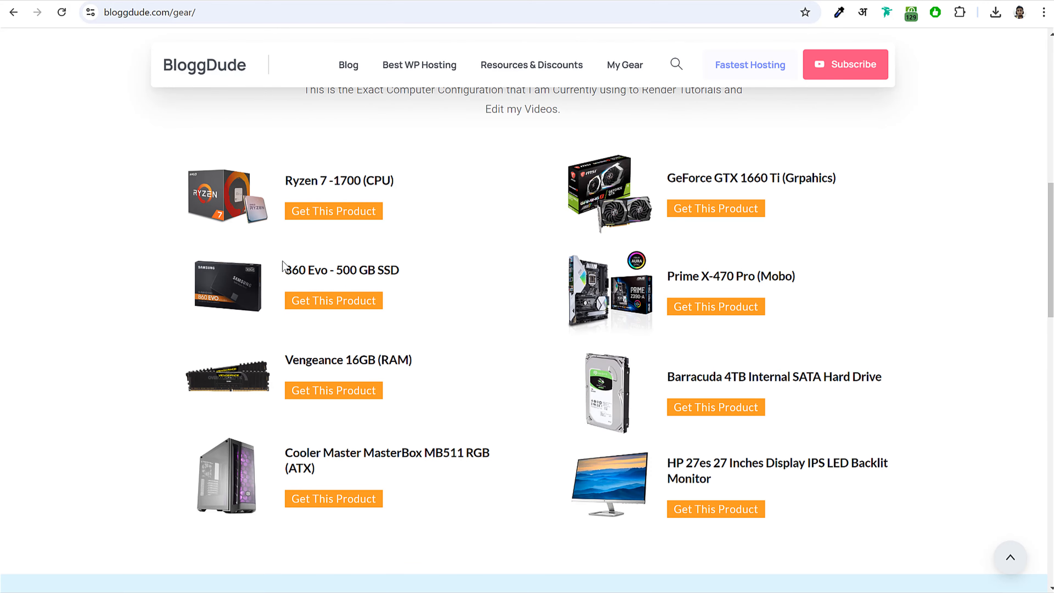
pyautogui.scroll(-8, 375, 280)
pyautogui.scroll(3, 290, 283)
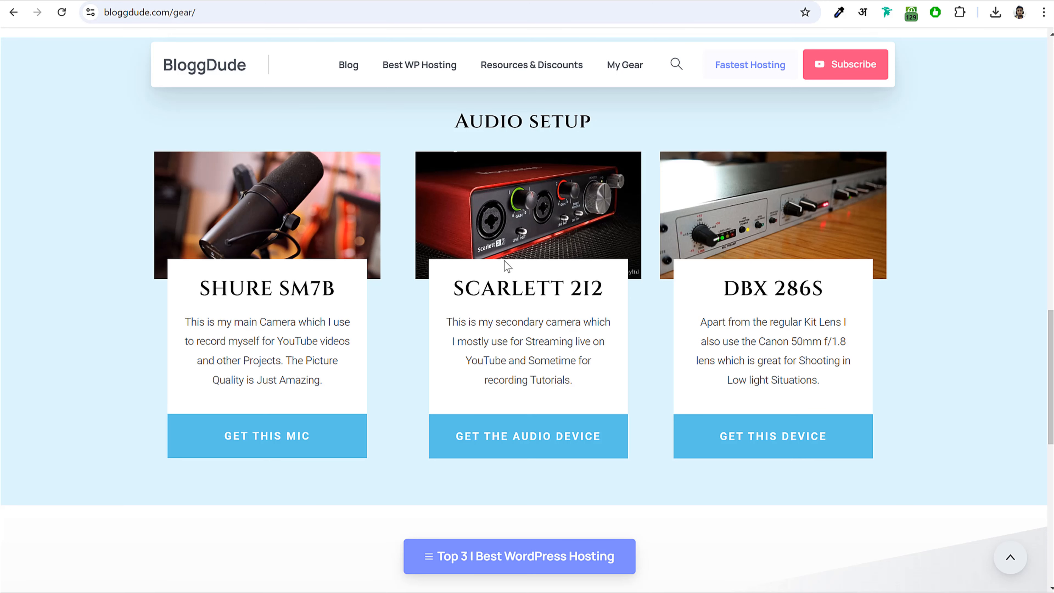
pyautogui.click(279, 437)
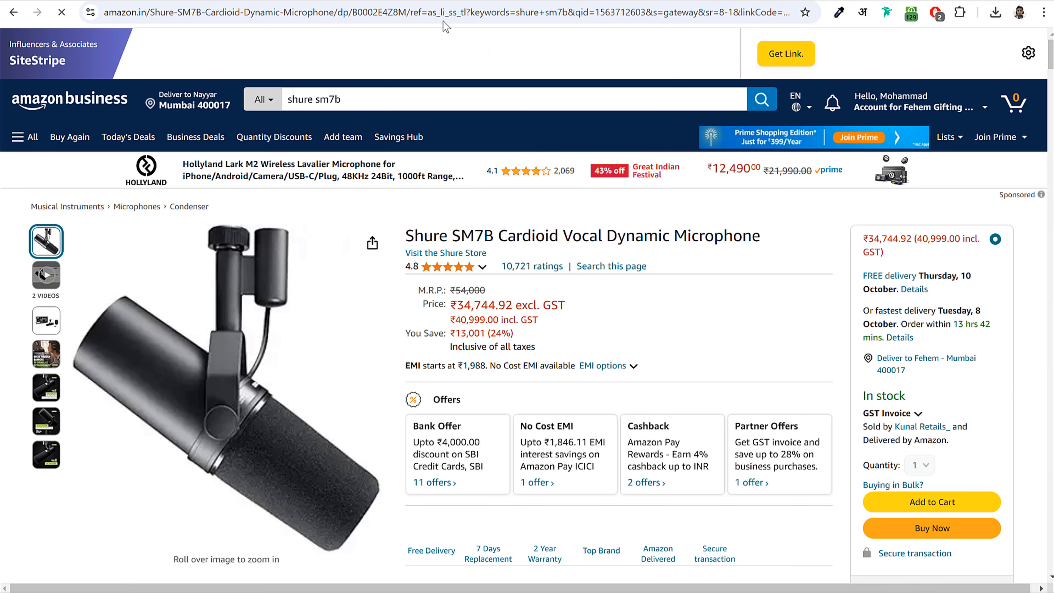
pyautogui.moveTo(412, 12); pyautogui.dragTo(816, 5)
pyautogui.click(577, 13)
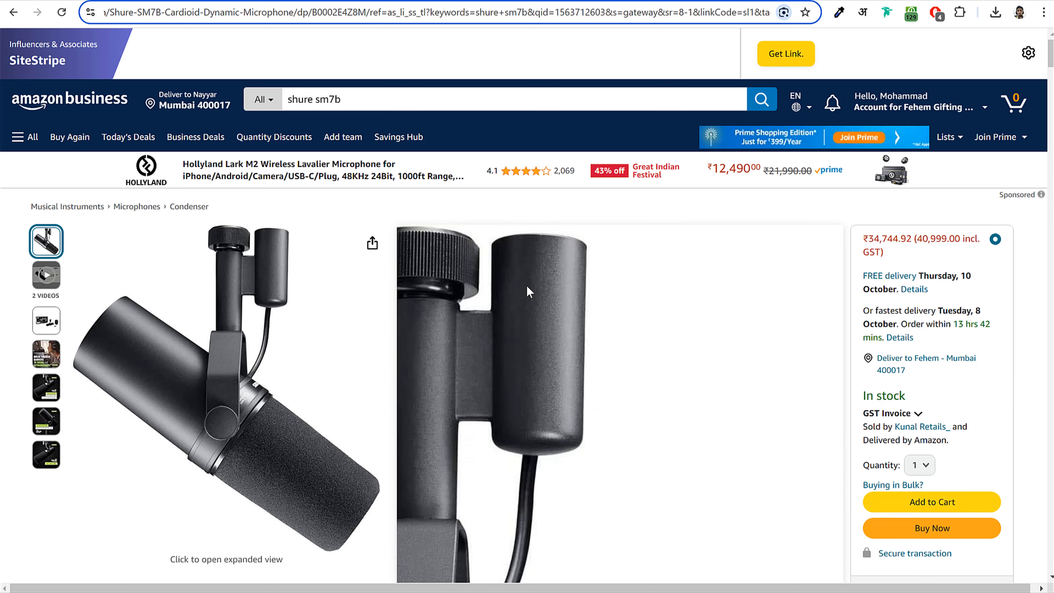
pyautogui.scroll(-4, 627, 320)
pyautogui.scroll(4, 628, 320)
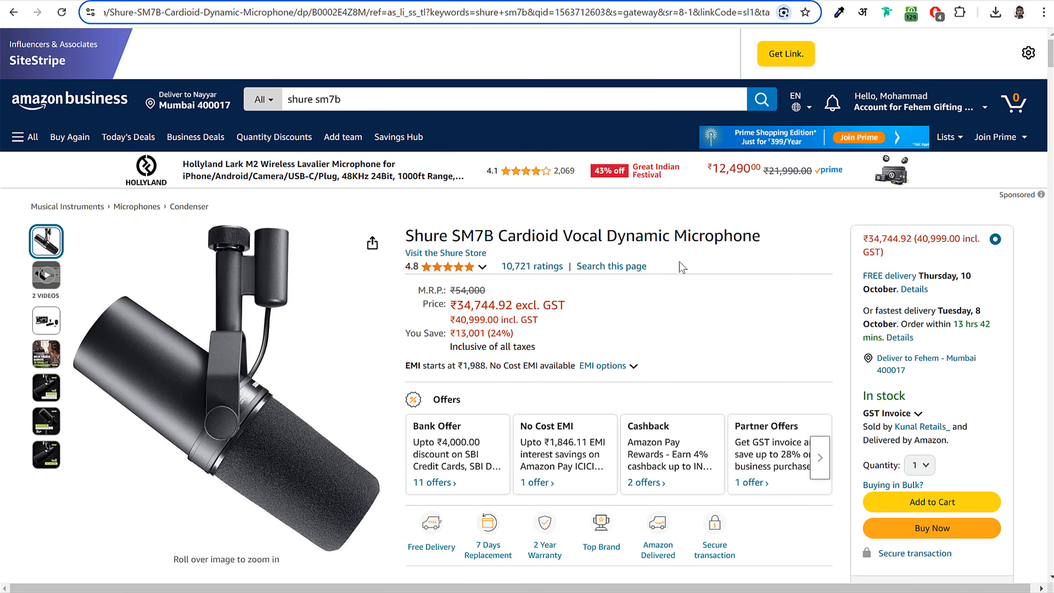
# - Go back to the reloaded My Gear page and reopen the Shure SM7B Amazon page
pyautogui.click(753, 3)
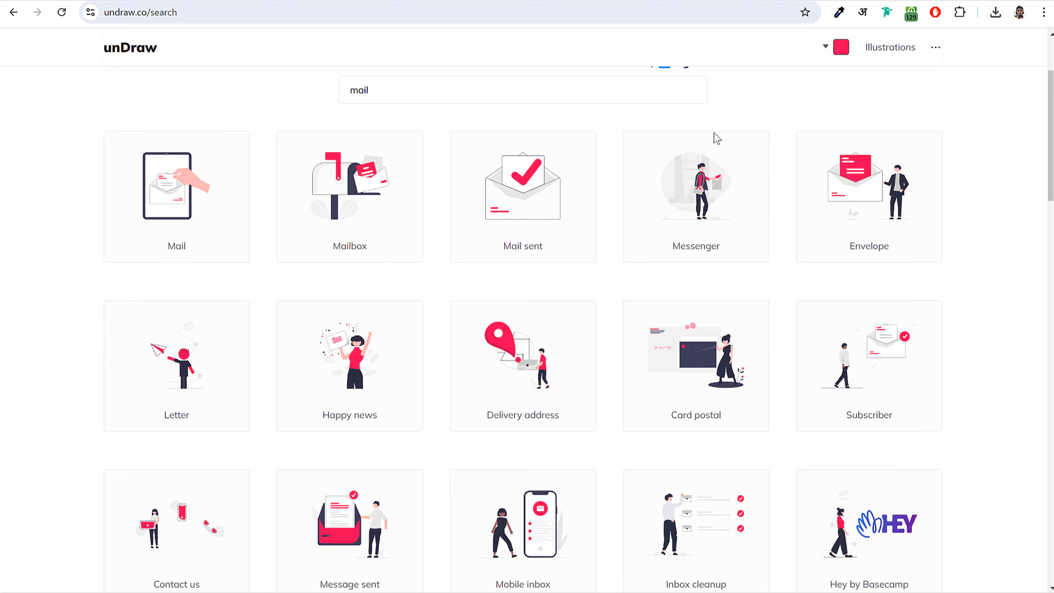
pyautogui.scroll(3, 713, 141)
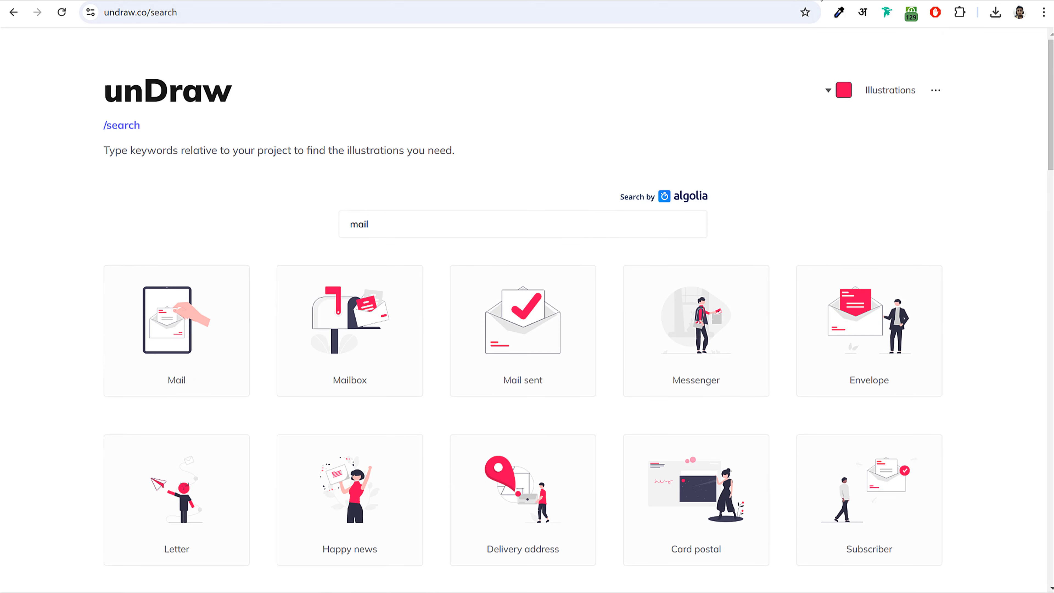
pyautogui.hotkey('ctrl', 'shift', 'Tab')
pyautogui.hotkey('alt', 'Left')
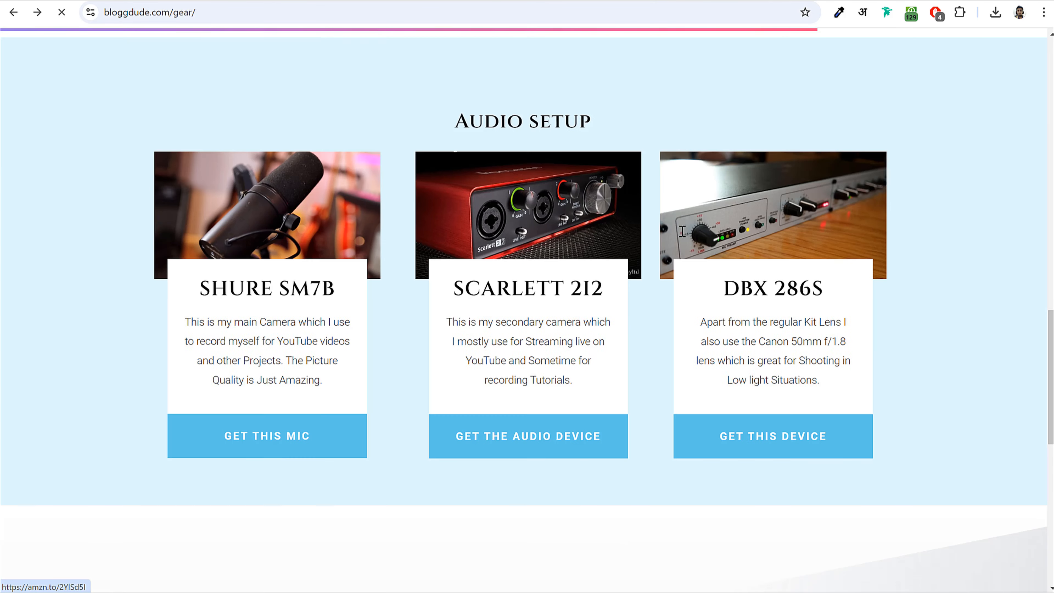
pyautogui.scroll(10, 647, 301)
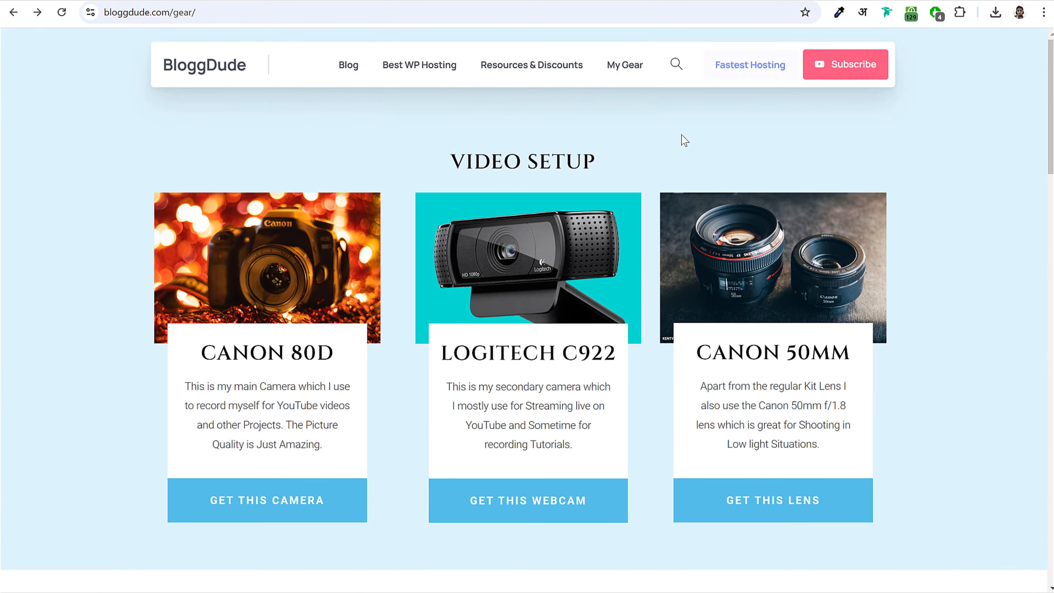
pyautogui.click(625, 73)
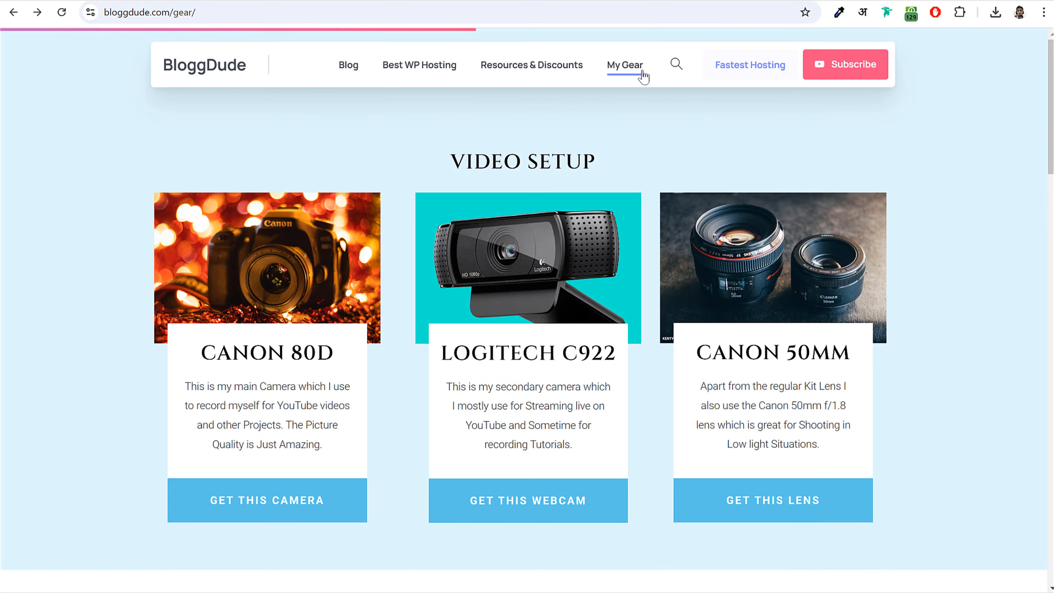
pyautogui.scroll(-10, 837, 346)
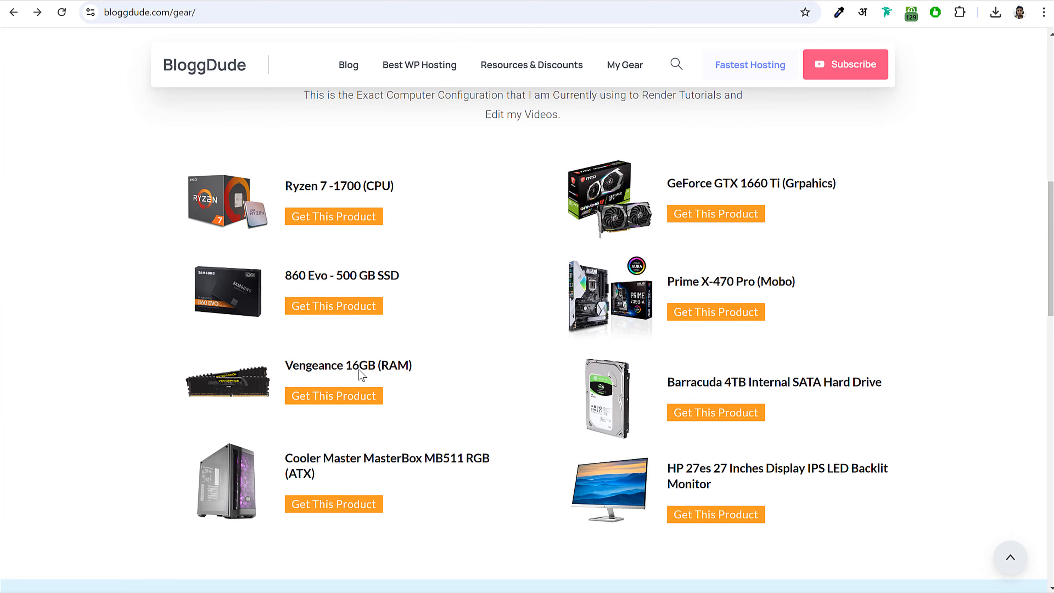
pyautogui.scroll(-10, 783, 301)
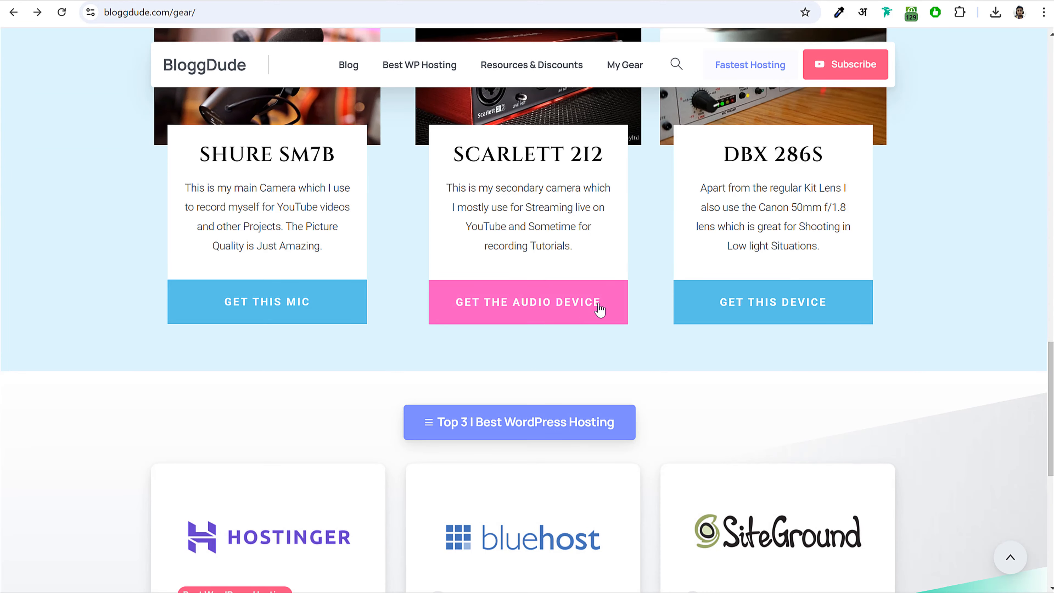
pyautogui.scroll(-5, 851, 276)
pyautogui.scroll(20, 850, 277)
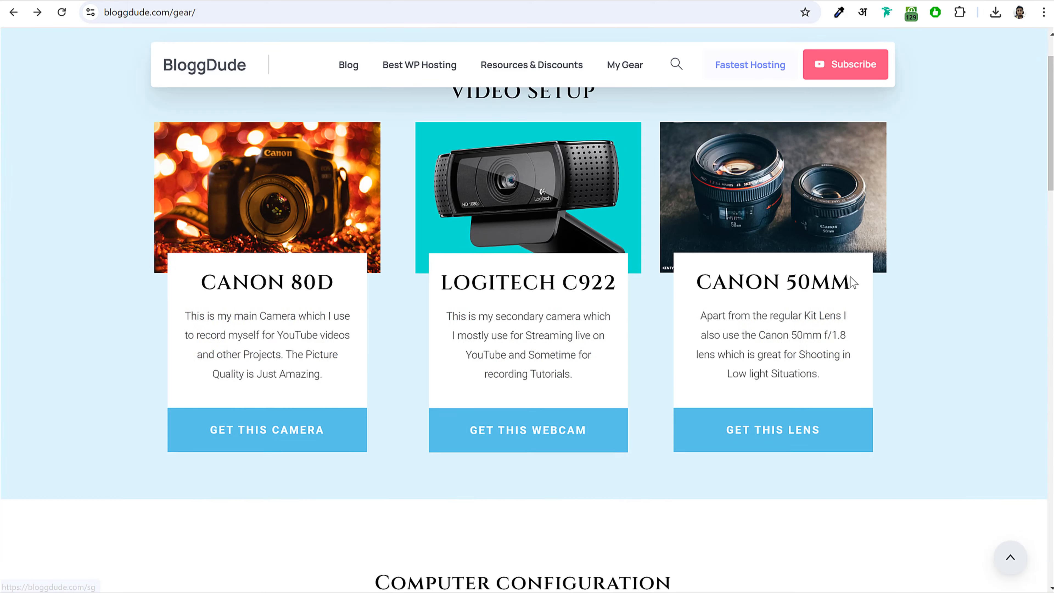
pyautogui.scroll(2, 850, 277)
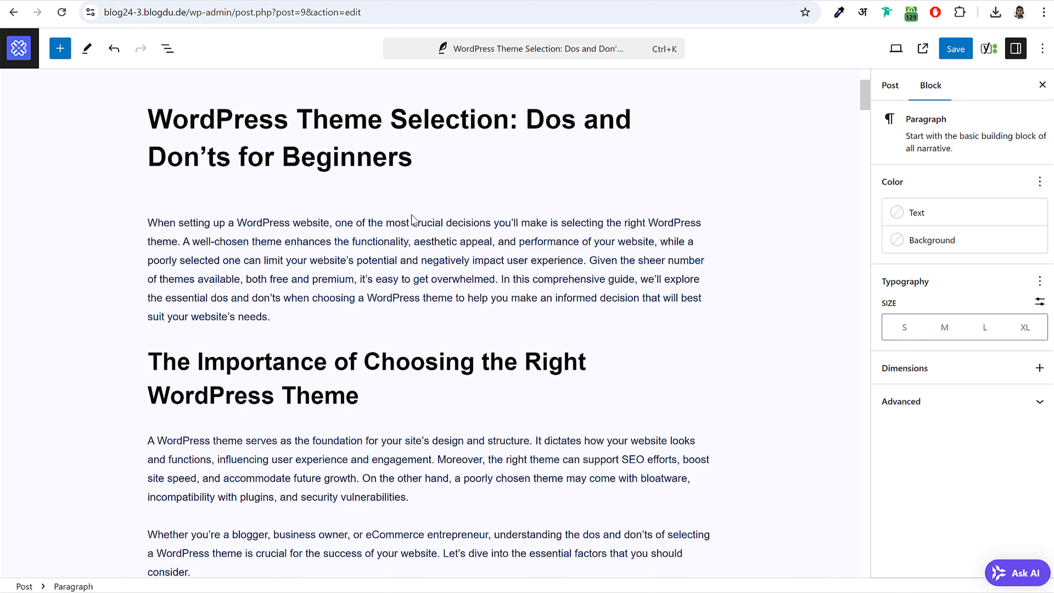
pyautogui.scroll(-4, 418, 272)
pyautogui.scroll(4, 462, 267)
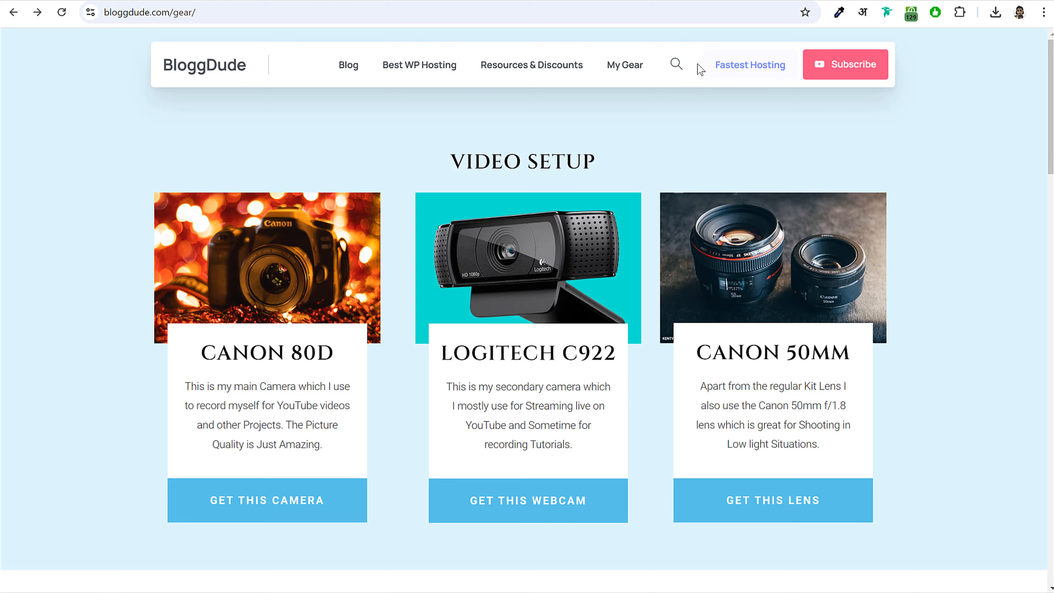
pyautogui.scroll(-15, 646, 214)
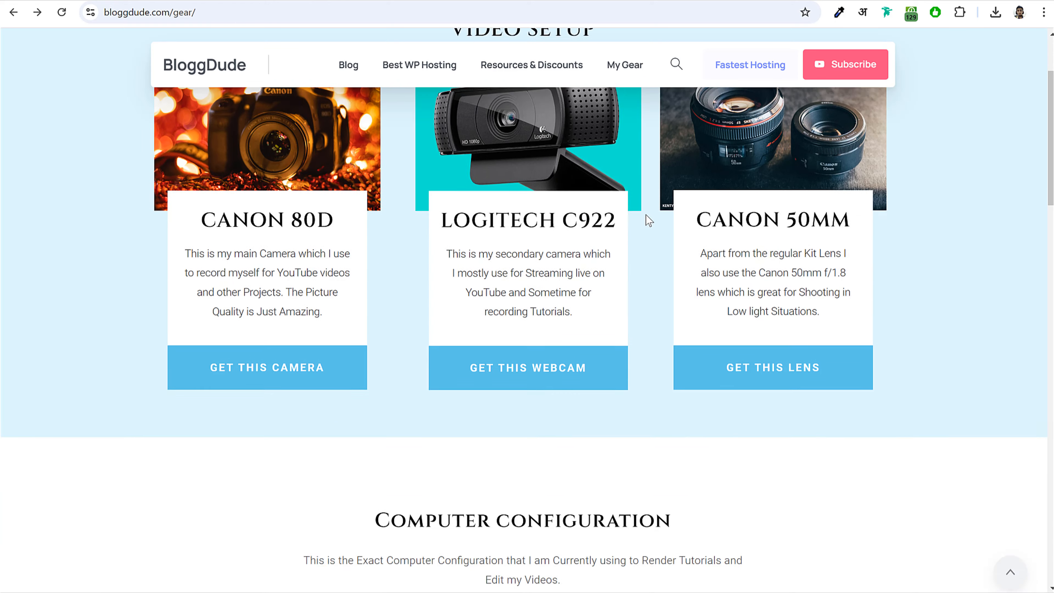
pyautogui.scroll(-8, 619, 235)
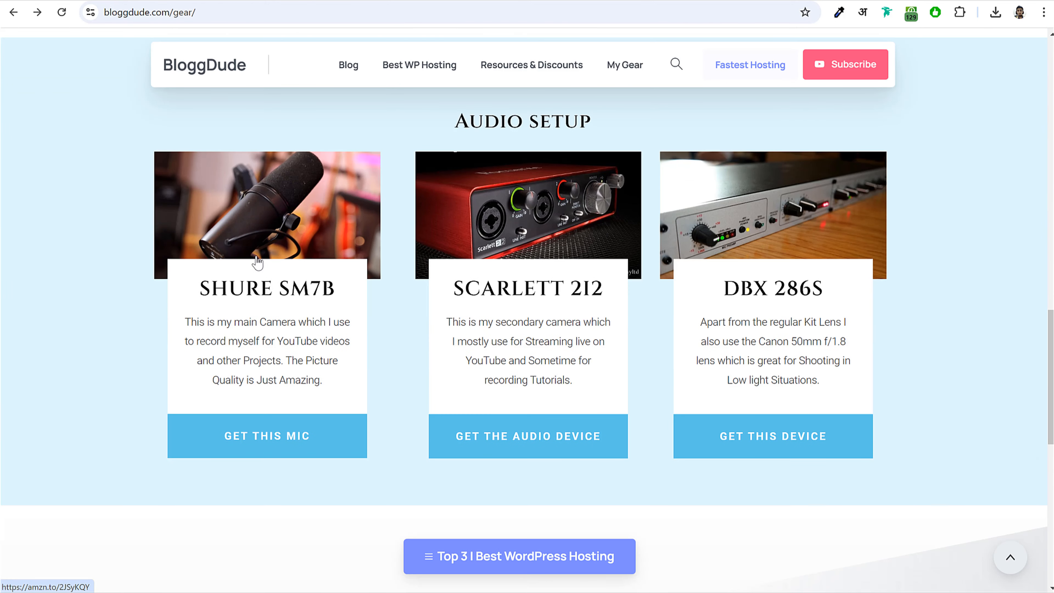
pyautogui.click(251, 224)
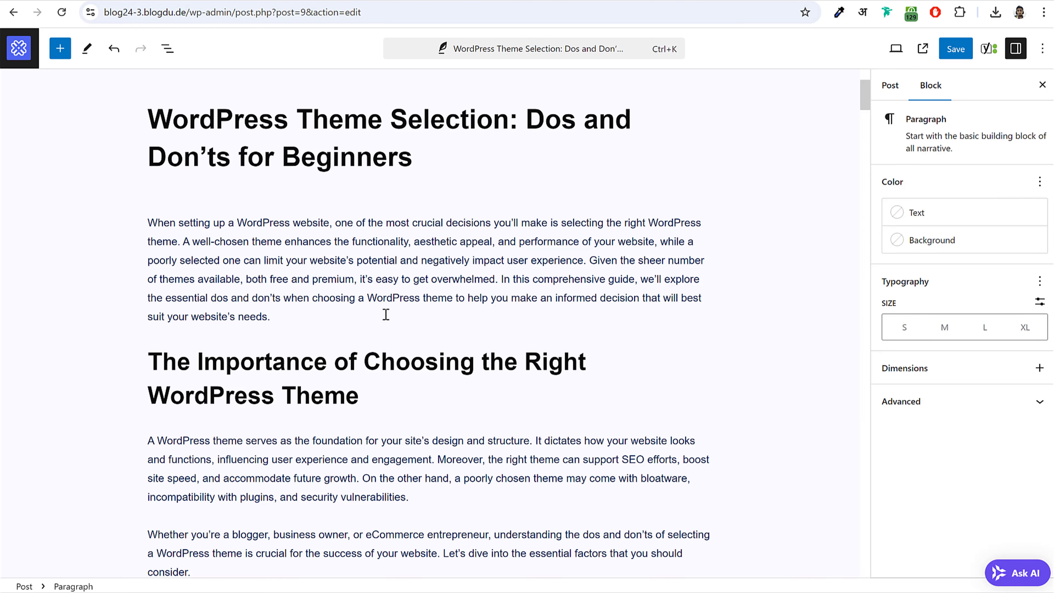
pyautogui.scroll(-5, 386, 314)
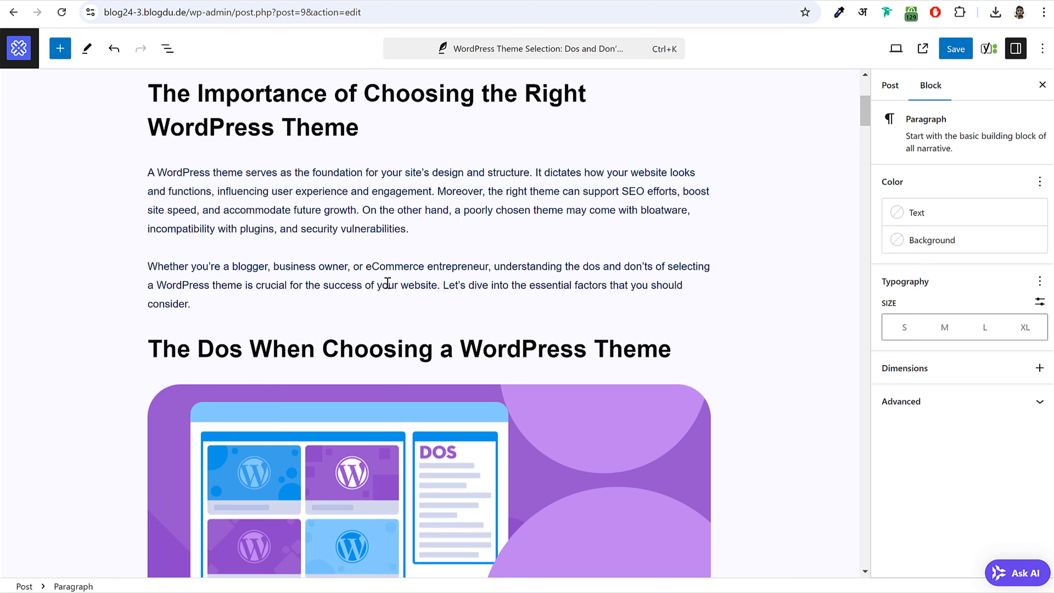
# - Link the words 'WordPress theme' to the Amazon Shure SM7B product URL
pyautogui.click(421, 228)
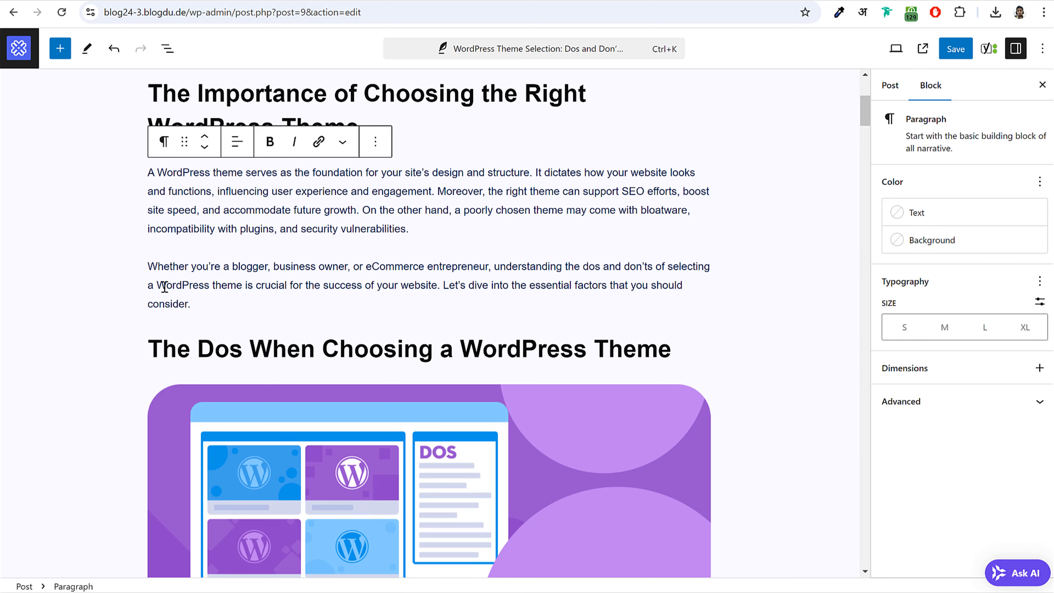
pyautogui.moveTo(165, 286); pyautogui.dragTo(244, 285)
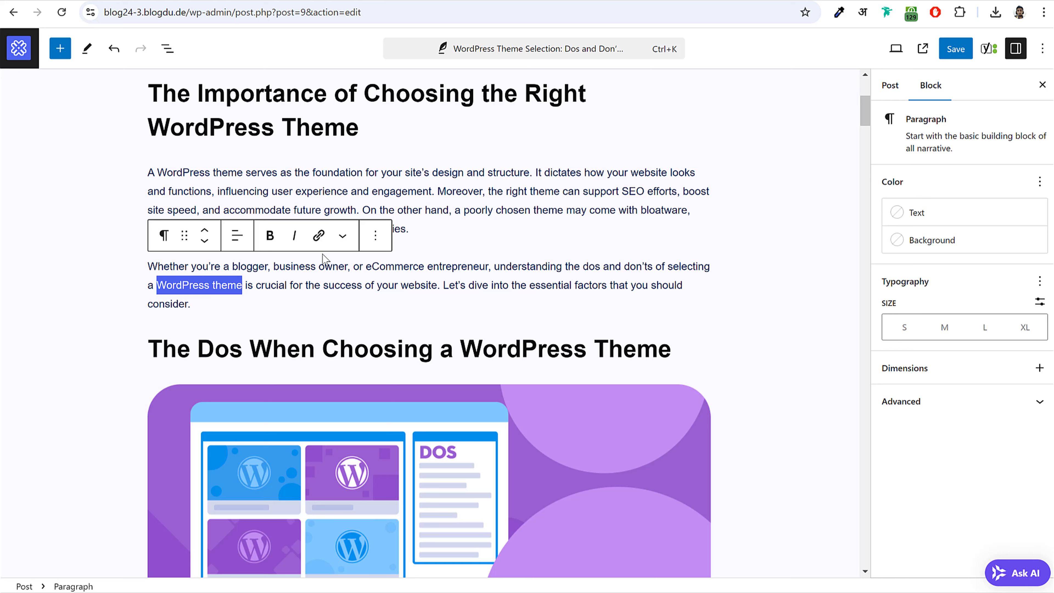
pyautogui.click(319, 236)
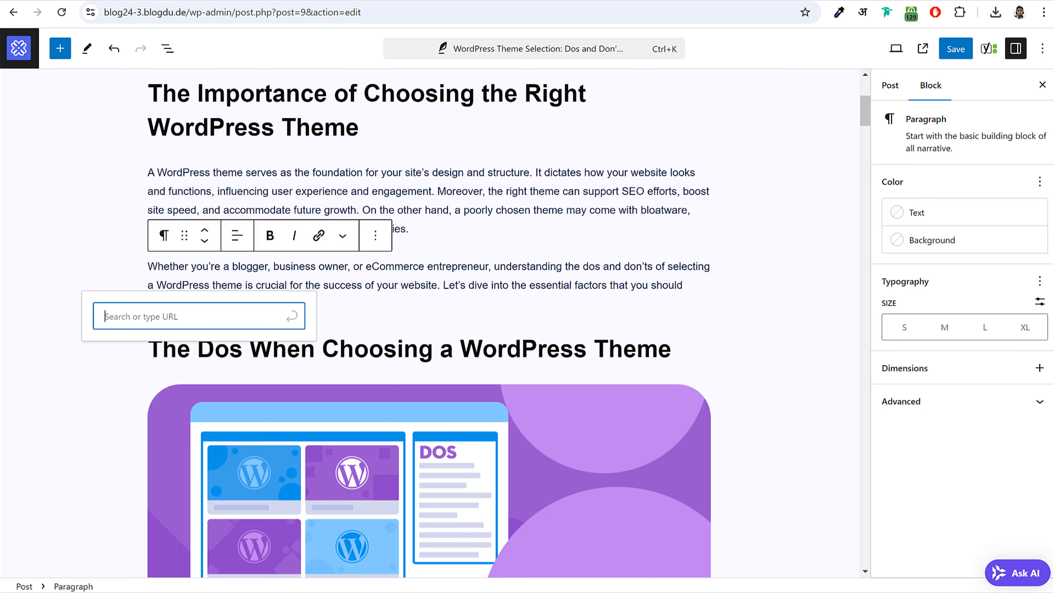
pyautogui.hotkey('ctrl', 'Tab')
pyautogui.click(645, 16)
pyautogui.hotkey('ctrl', 'c')
pyautogui.hotkey('ctrl', 'shift', 'Tab')
pyautogui.hotkey('ctrl', 'v')
pyautogui.click(293, 317)
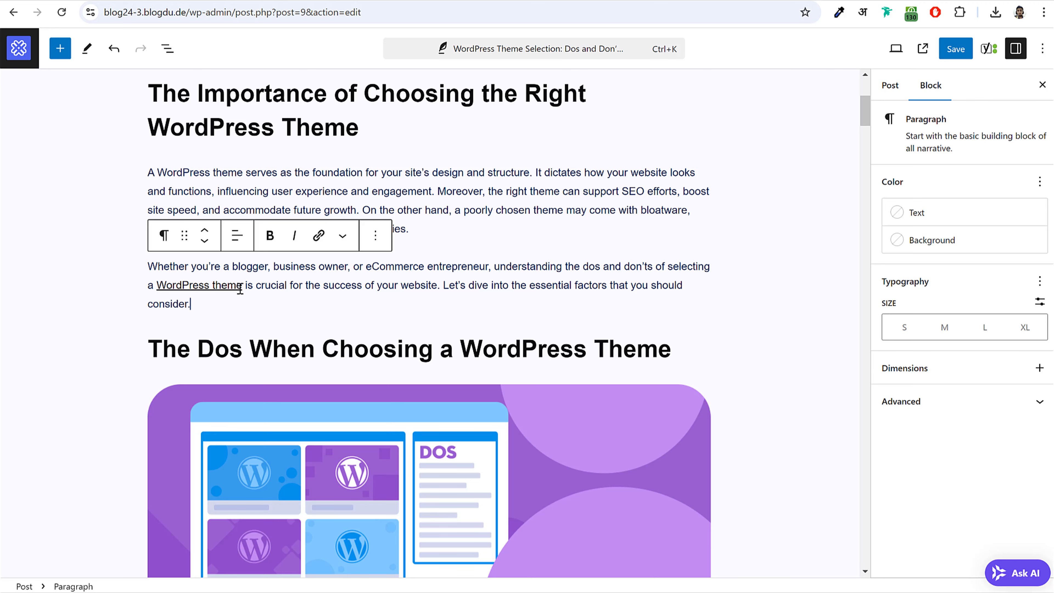
# - Add an empty paragraph after the one ending 'down!' and save the post
pyautogui.scroll(-10, 563, 328)
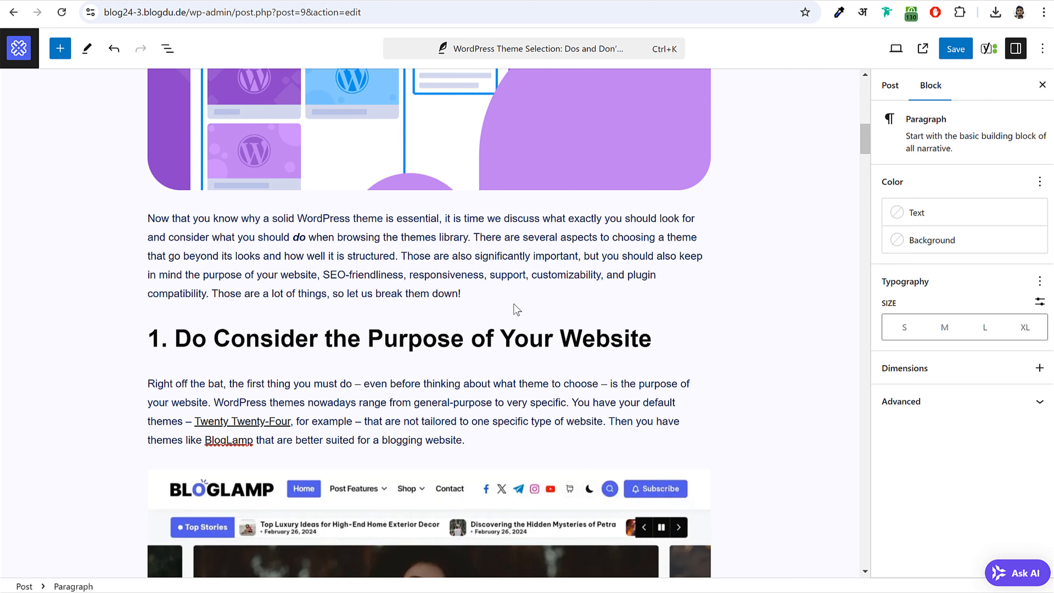
pyautogui.click(498, 292)
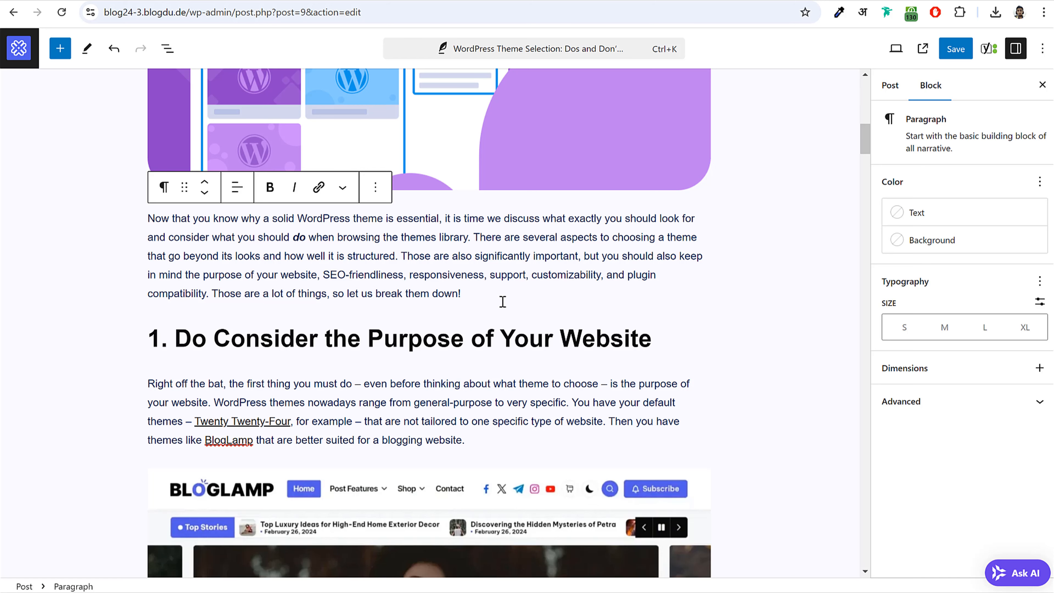
pyautogui.press('Return')
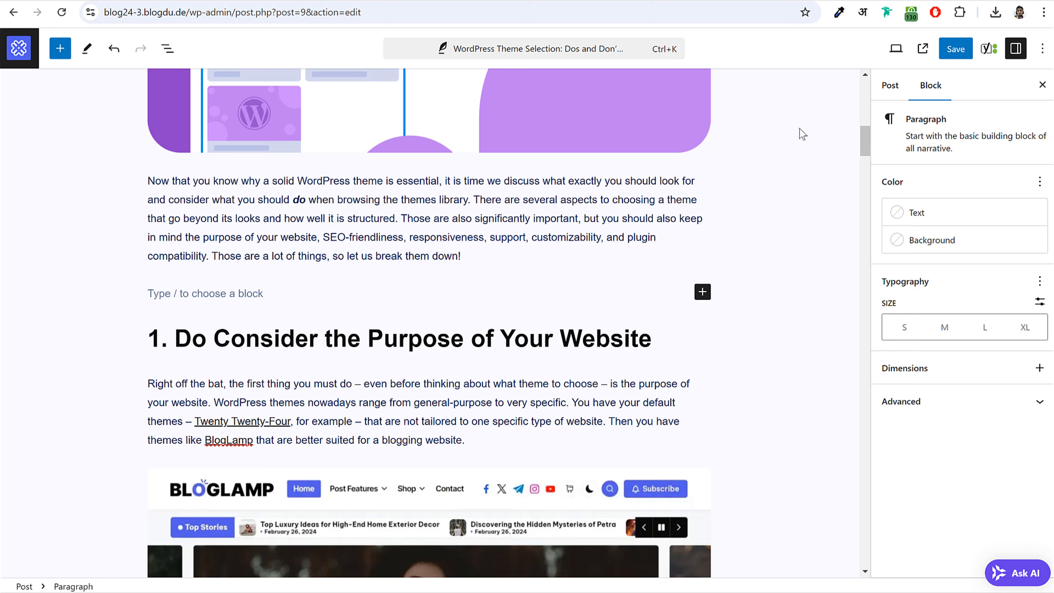
pyautogui.click(956, 48)
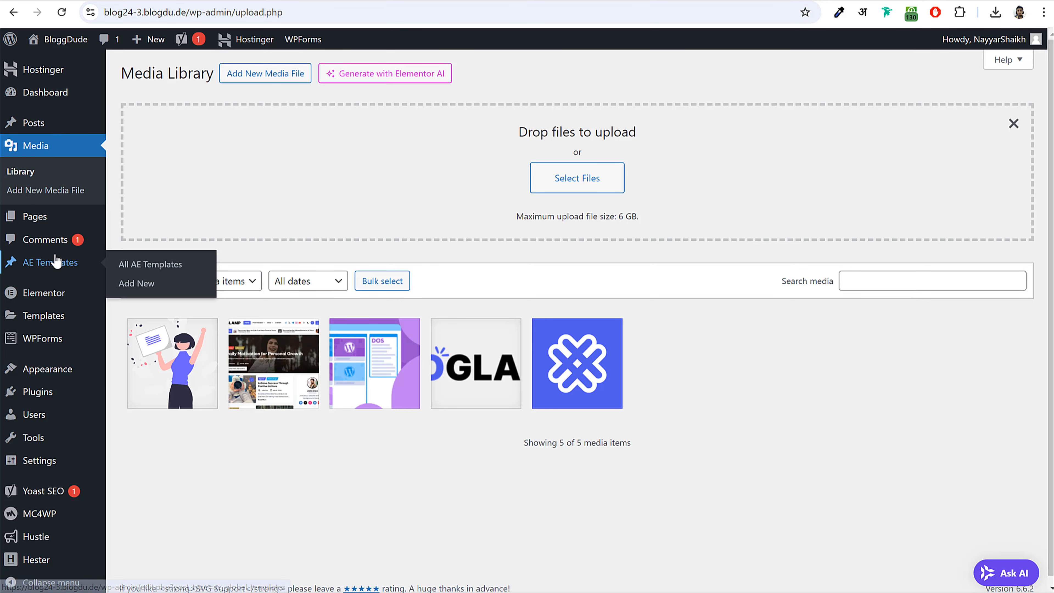
# - Save the Blog Newsletter Form container to the Elementor library as 'Newsletter Form'
pyautogui.click(54, 264)
pyautogui.moveTo(295, 206)
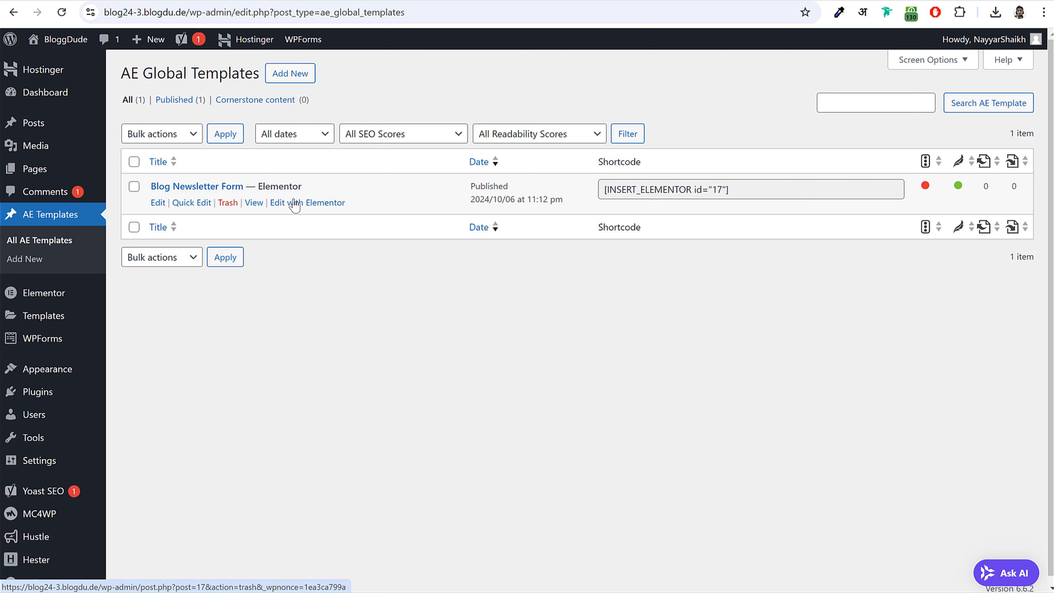
pyautogui.click(295, 204)
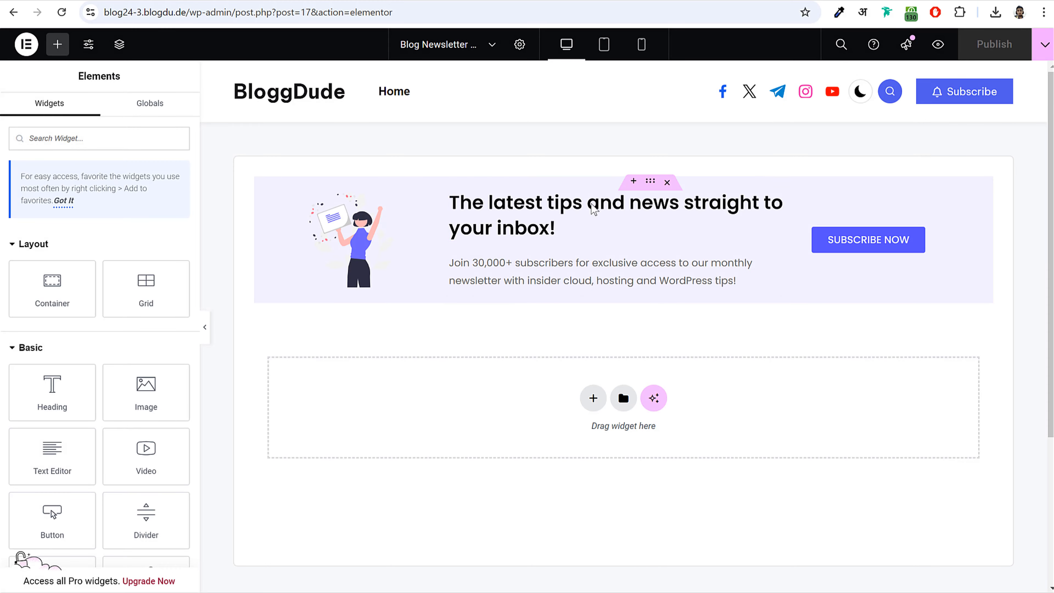
pyautogui.rightClick(650, 185)
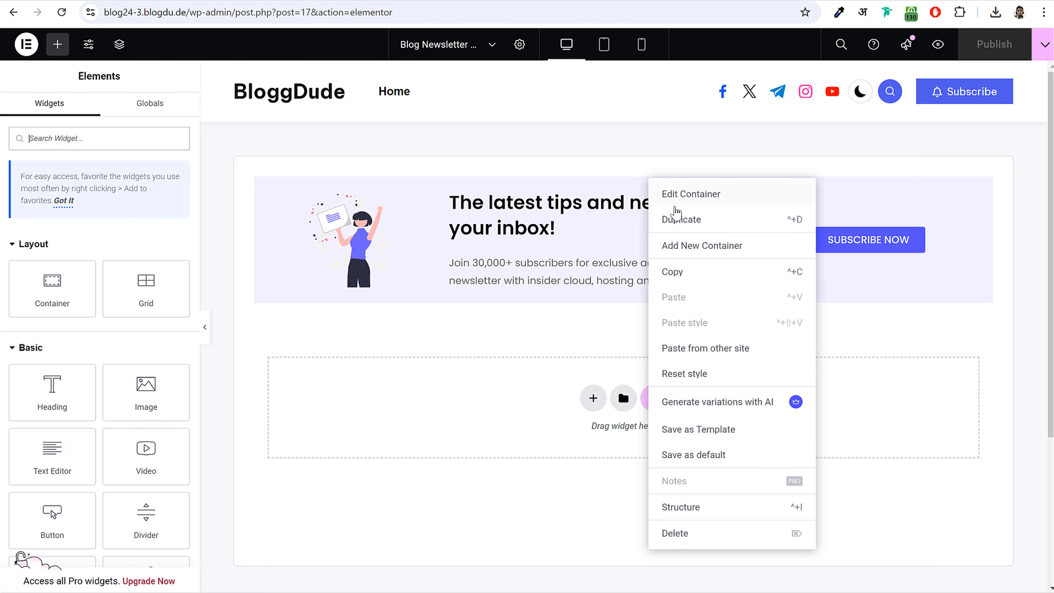
pyautogui.click(715, 430)
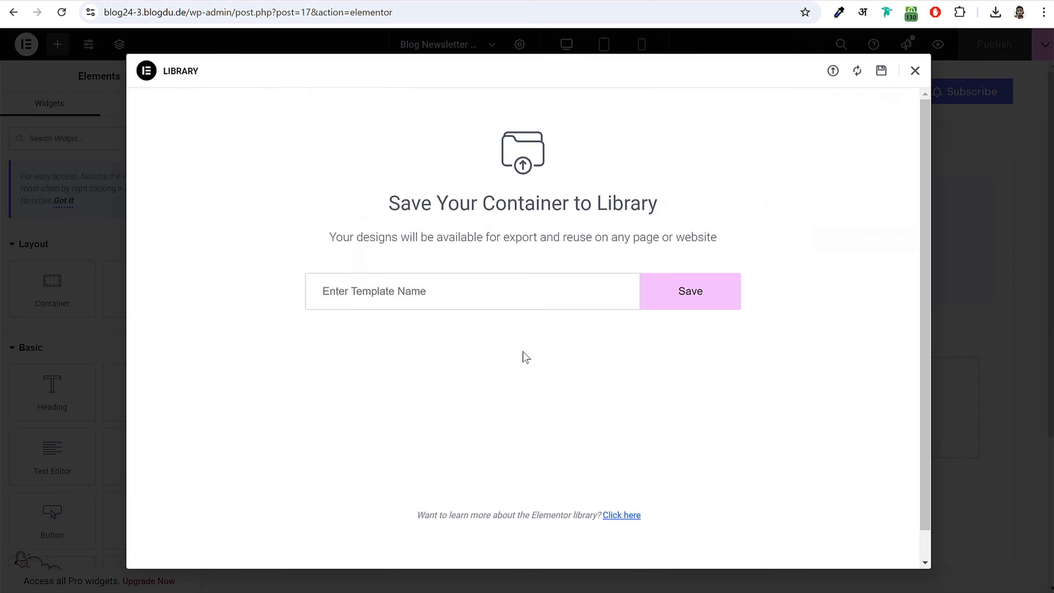
pyautogui.write('Ne')
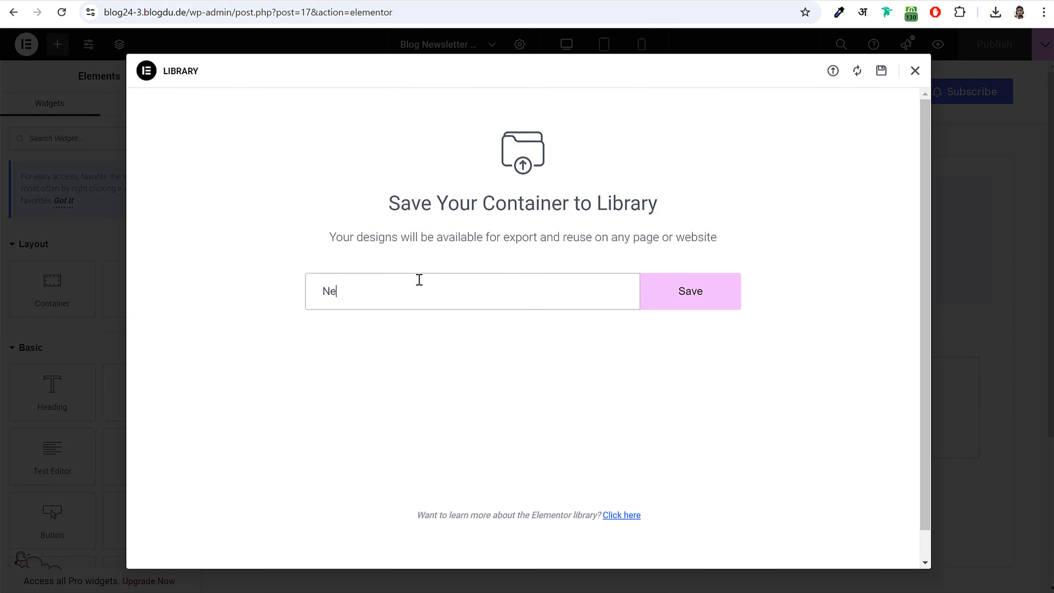
pyautogui.write('wsletter Form')
pyautogui.click(664, 303)
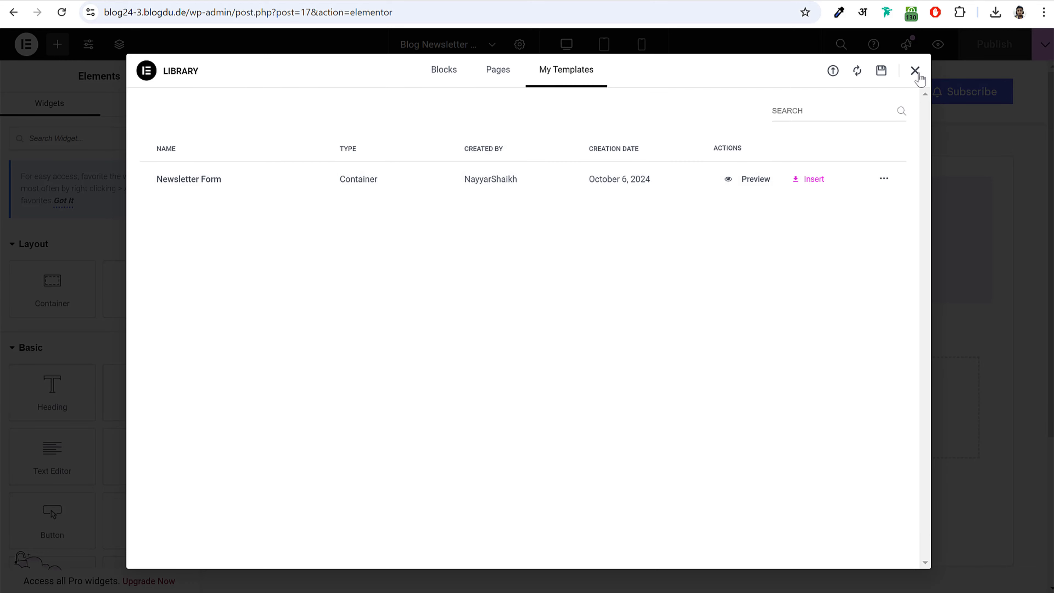
pyautogui.click(915, 71)
pyautogui.click(16, 44)
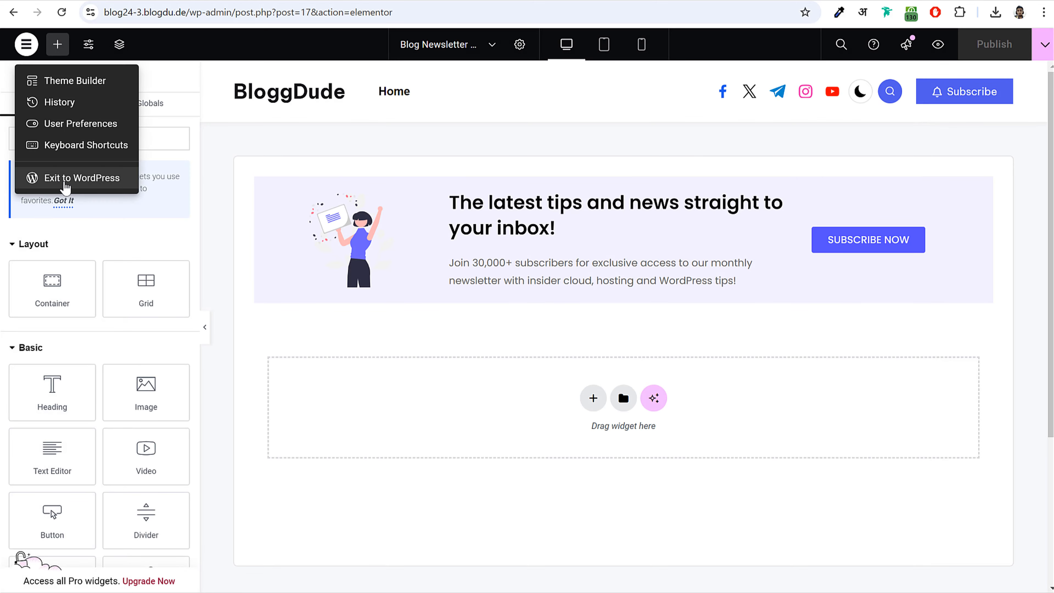
# - Create and publish a new AE template named 'Product' and open it in Elementor
pyautogui.click(67, 178)
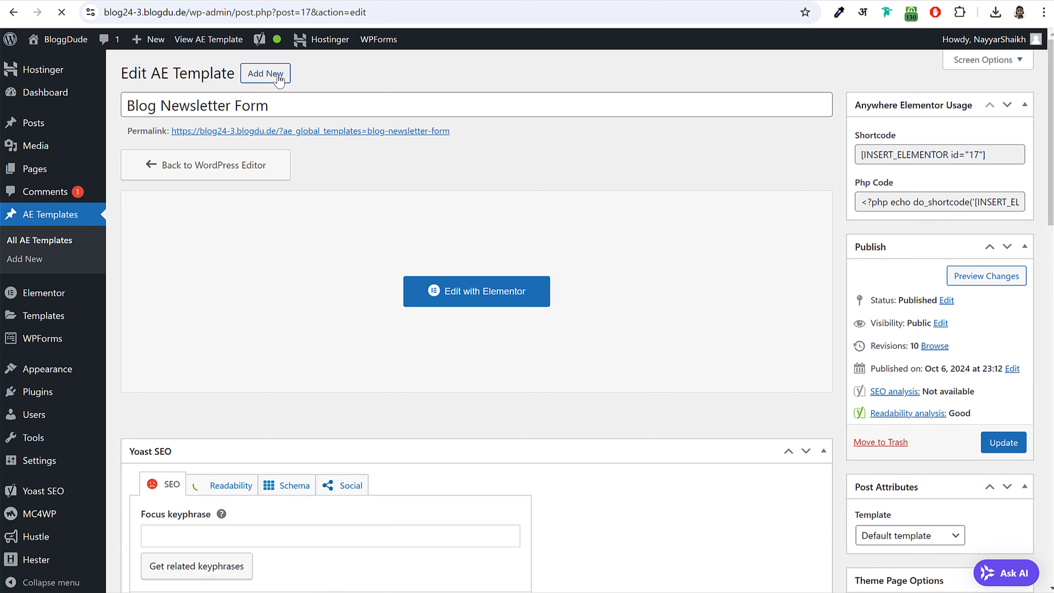
pyautogui.click(266, 73)
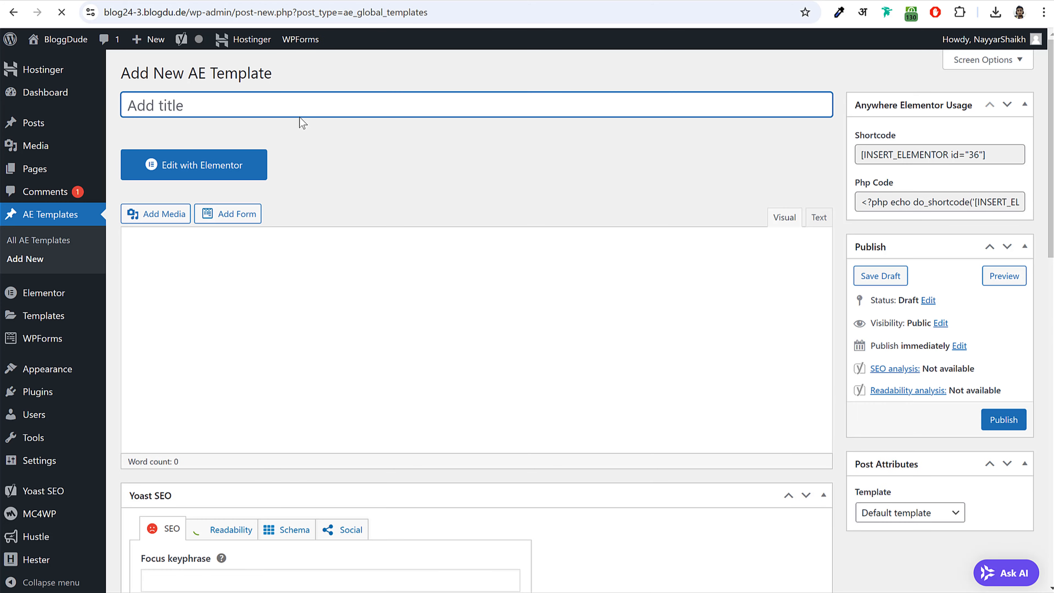
pyautogui.write('Product')
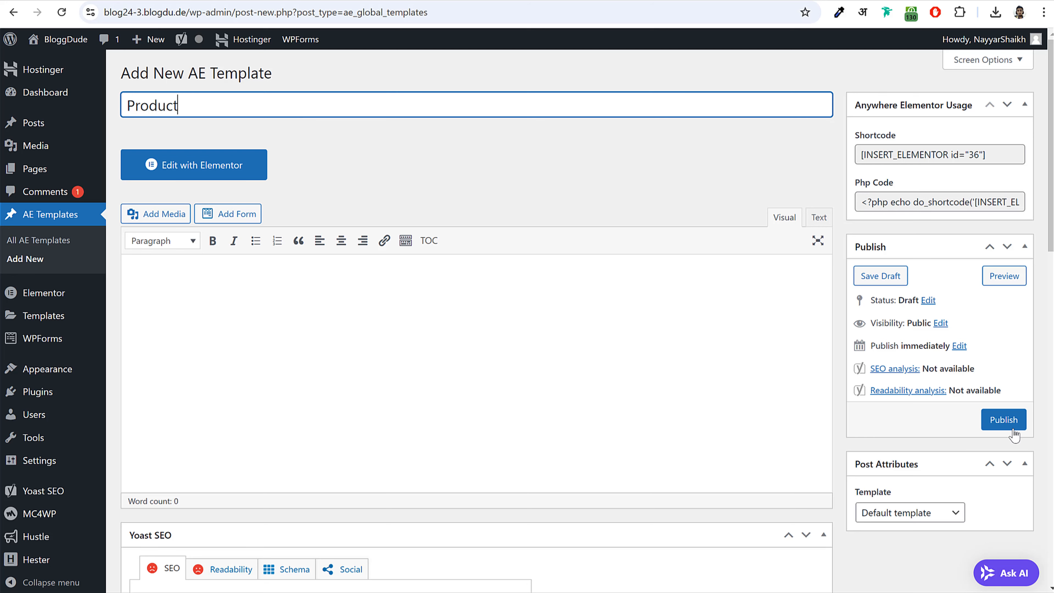
pyautogui.click(1003, 421)
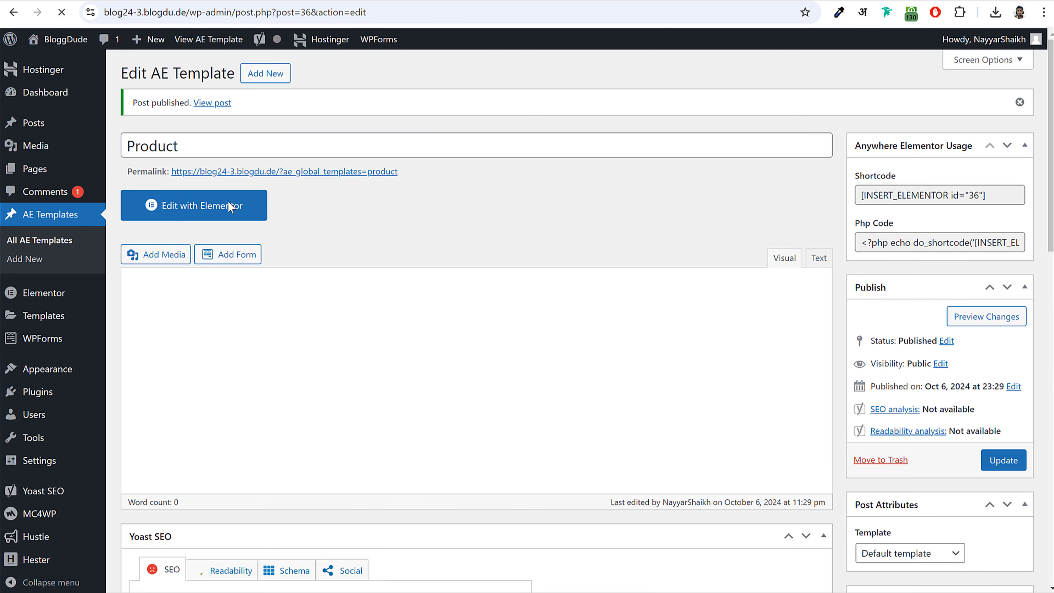
pyautogui.click(233, 205)
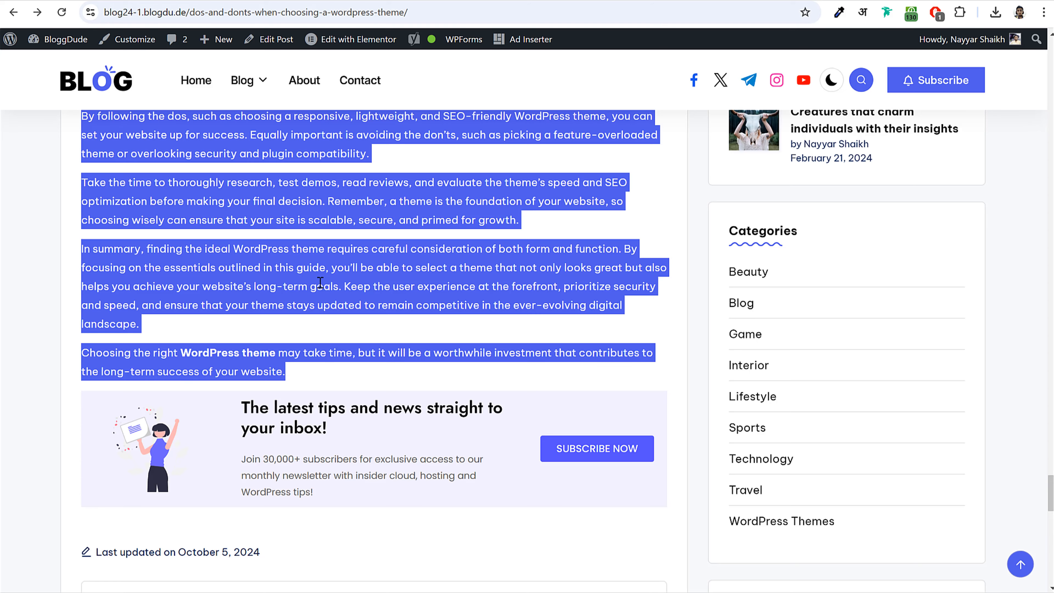
pyautogui.click(320, 409)
pyautogui.scroll(-5, 295, 348)
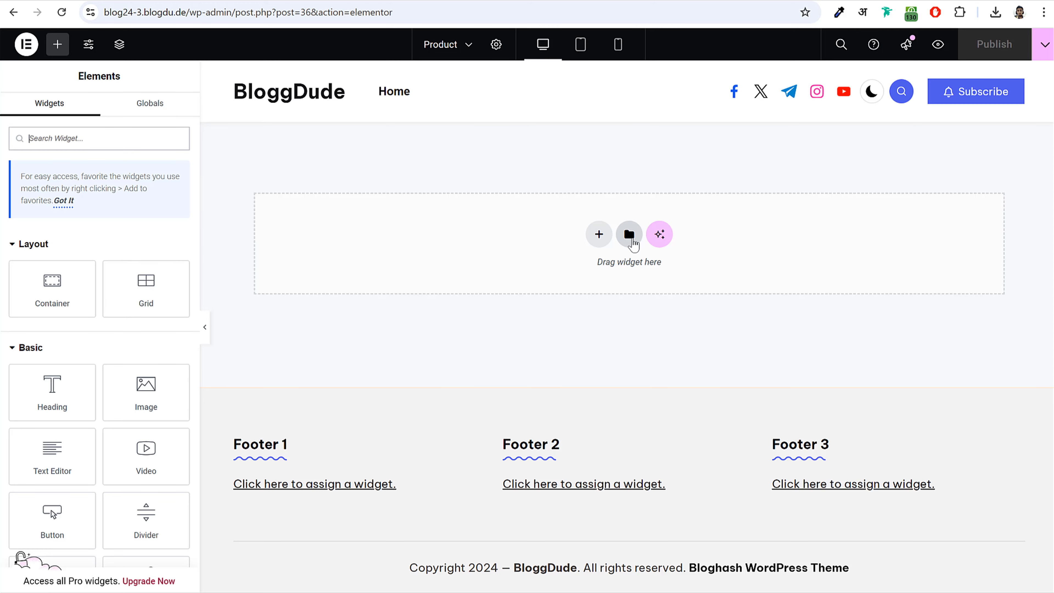
# - Insert the saved Newsletter Form template from My Templates, applying its settings, and select its illustration
pyautogui.click(630, 234)
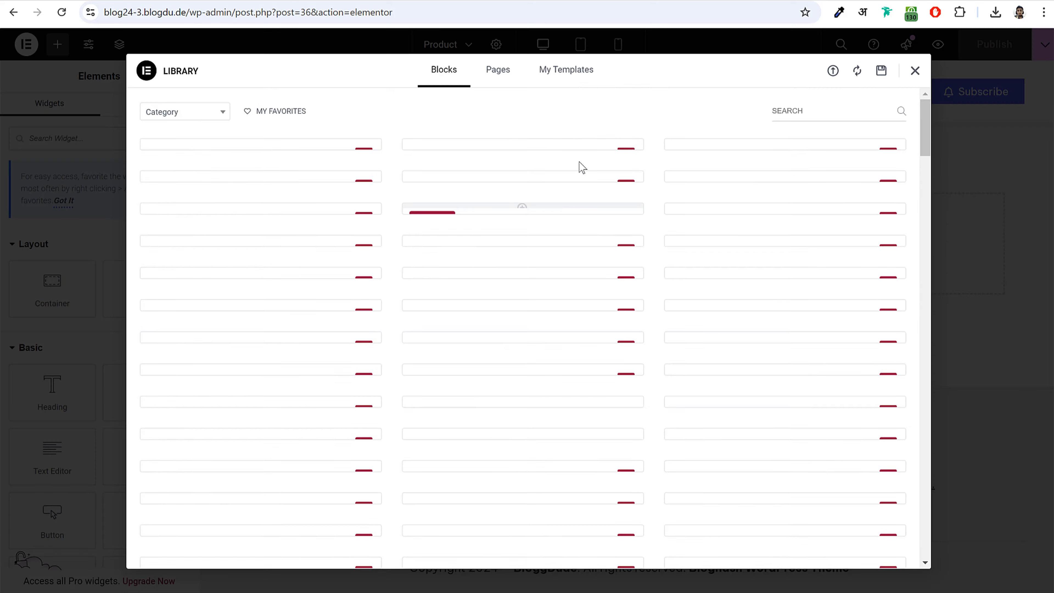
pyautogui.click(576, 74)
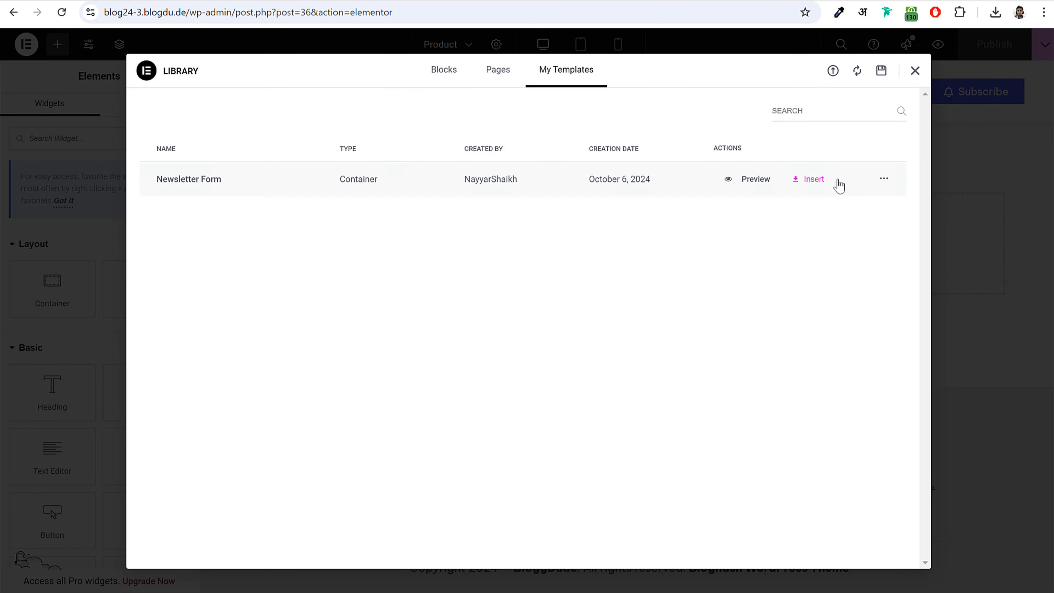
pyautogui.click(815, 179)
pyautogui.click(628, 343)
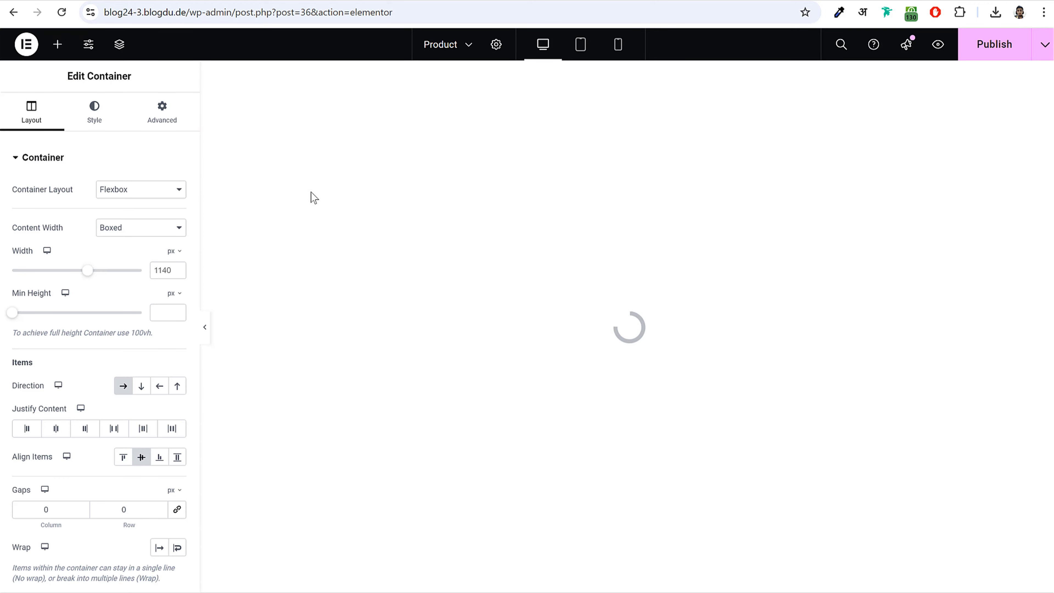
pyautogui.click(353, 186)
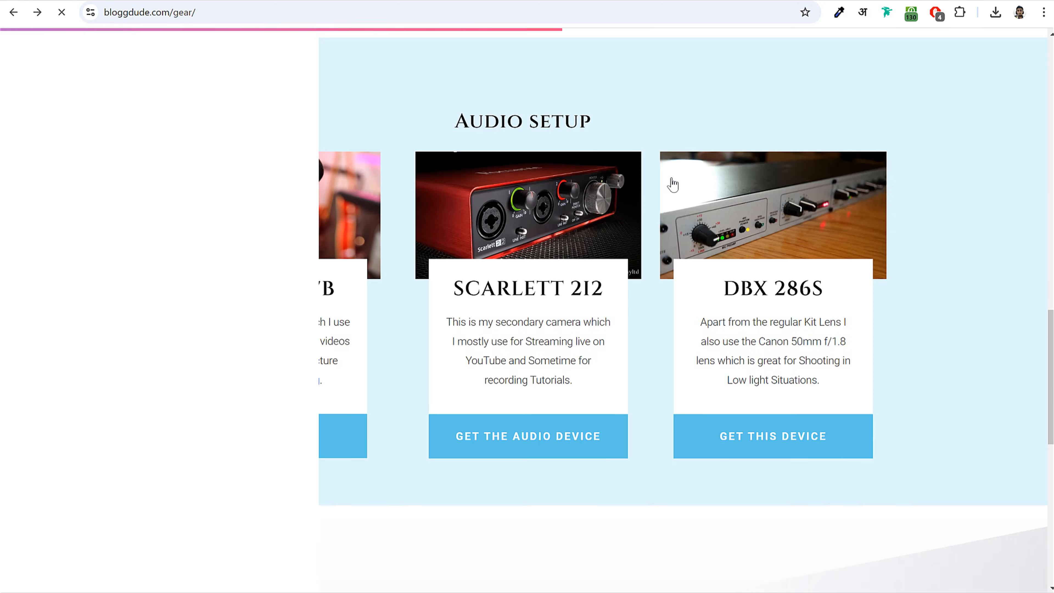
pyautogui.scroll(-2, 672, 184)
# - Save the microphone photo from the gear page to the computer
pyautogui.scroll(2, 670, 184)
pyautogui.rightClick(253, 206)
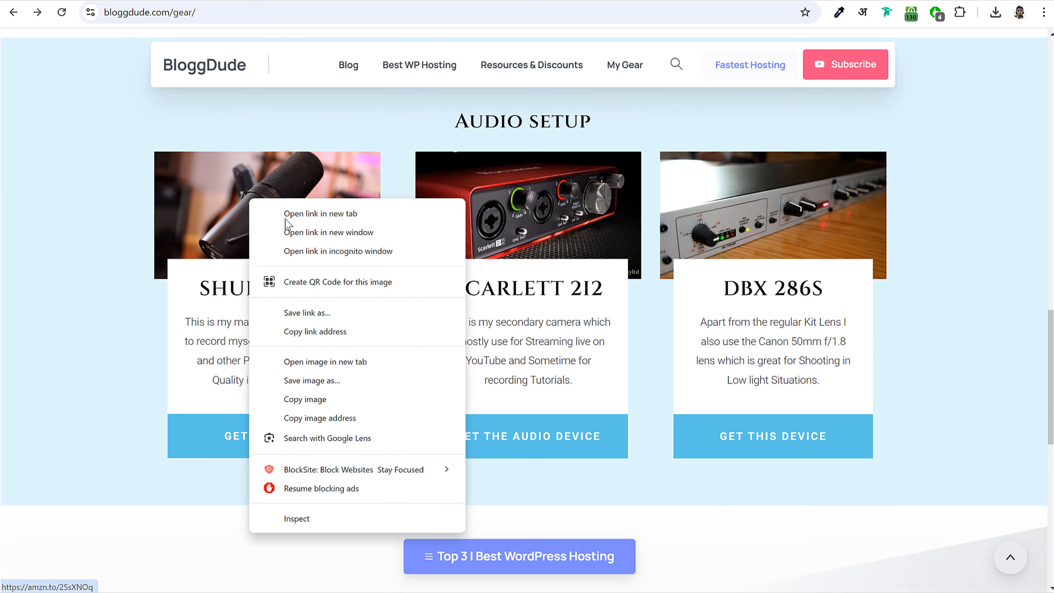
pyautogui.click(355, 377)
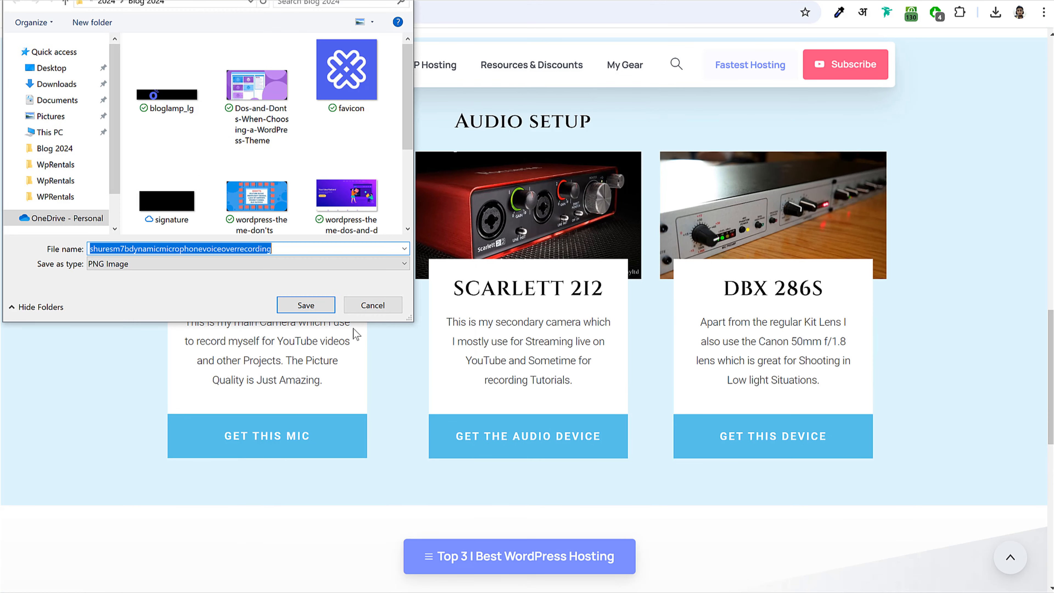
pyautogui.click(324, 312)
# - Replace the newsletter illustration with the uploaded microphone photo and stretch it to 100% width
pyautogui.click(291, 1)
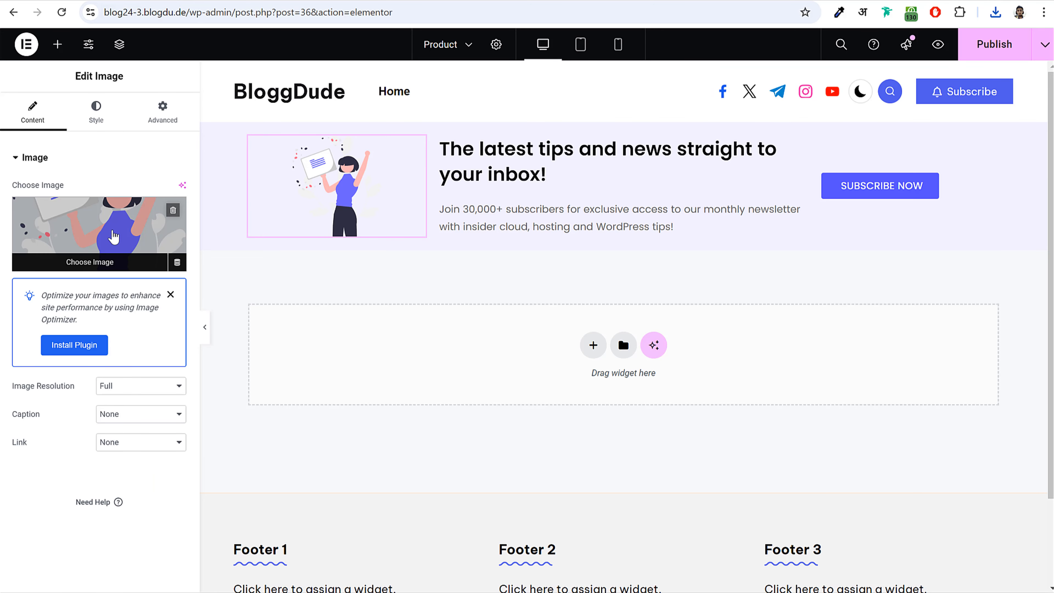
pyautogui.click(112, 235)
pyautogui.moveTo(909, 77); pyautogui.dragTo(537, 337)
pyautogui.click(1006, 555)
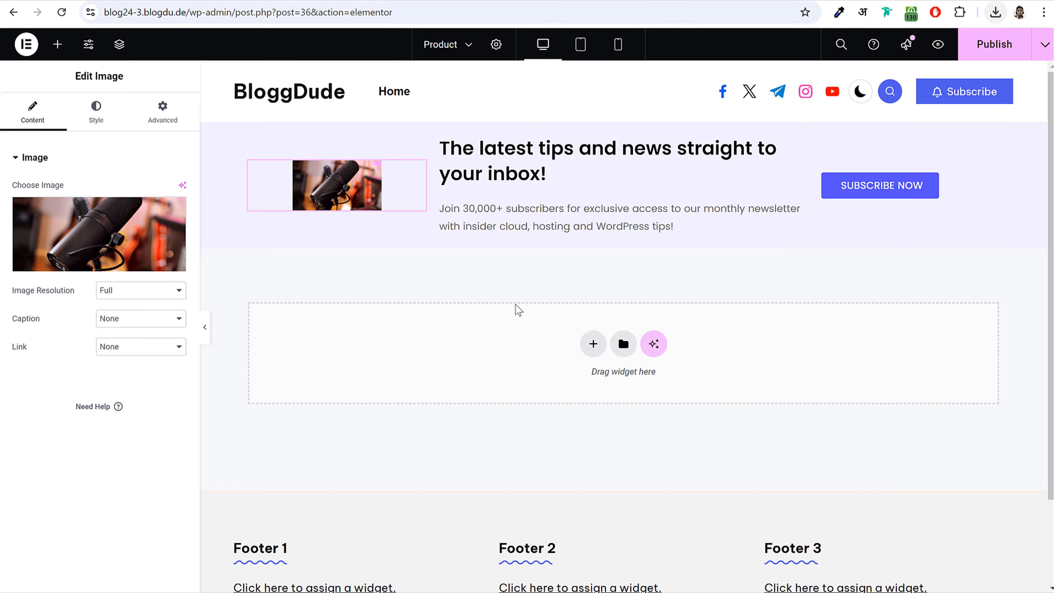
pyautogui.click(100, 129)
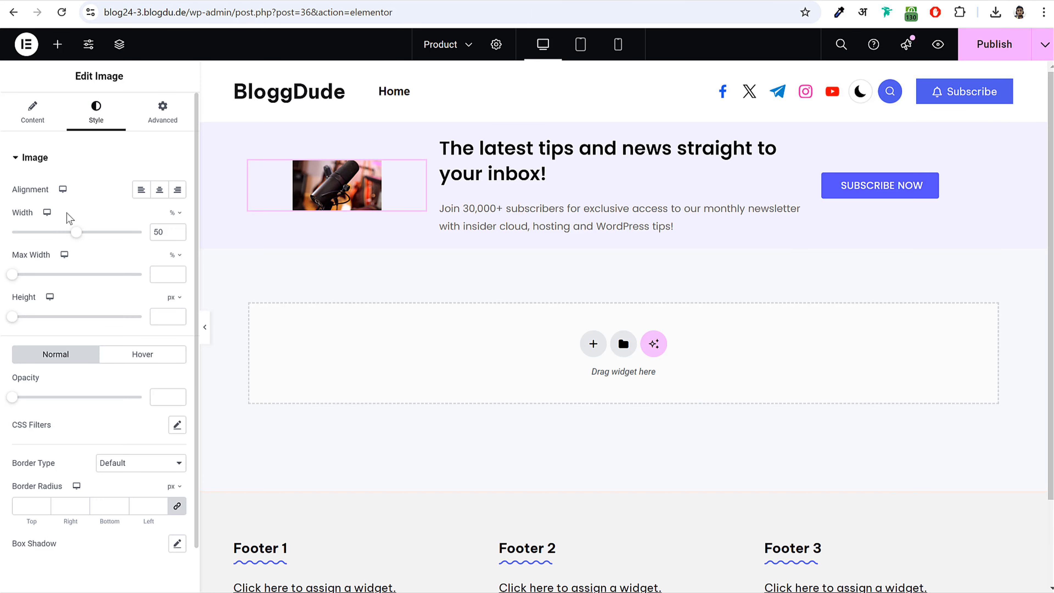
pyautogui.moveTo(77, 232); pyautogui.dragTo(161, 250)
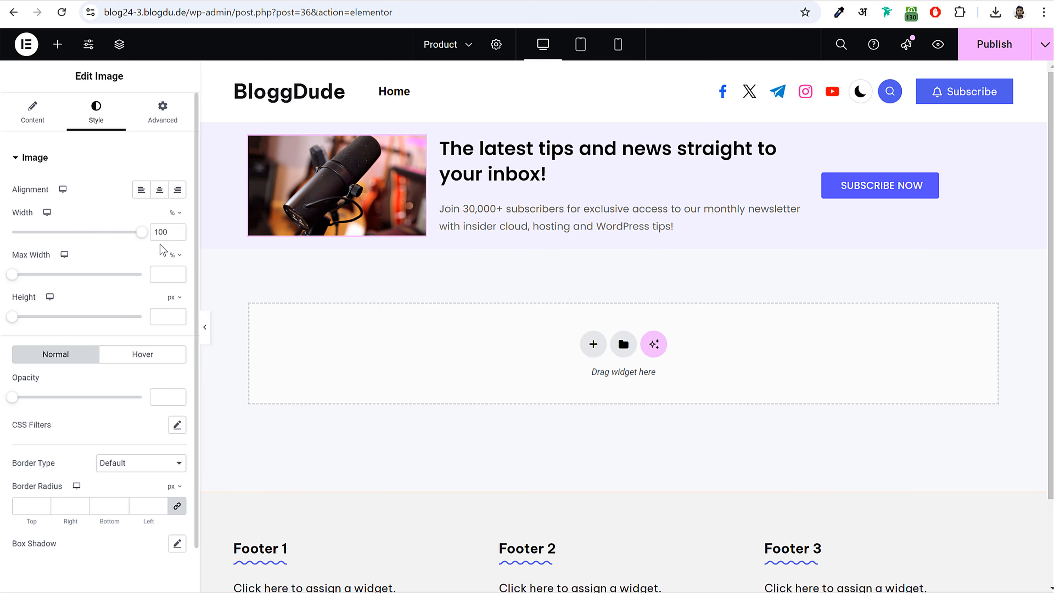
pyautogui.click(466, 149)
# - Change the heading to 'Shure SM7B' and the subtitle to 'Best Microphone for Recording your Tutorials'
pyautogui.tripleClick(61, 226)
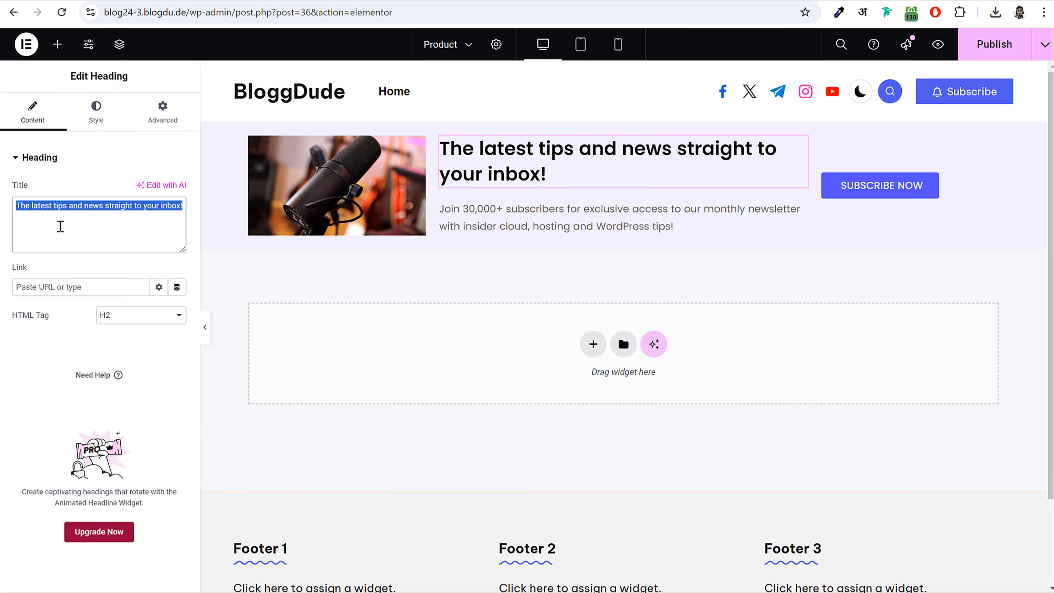
pyautogui.write('Share SM7B')
pyautogui.click(520, 212)
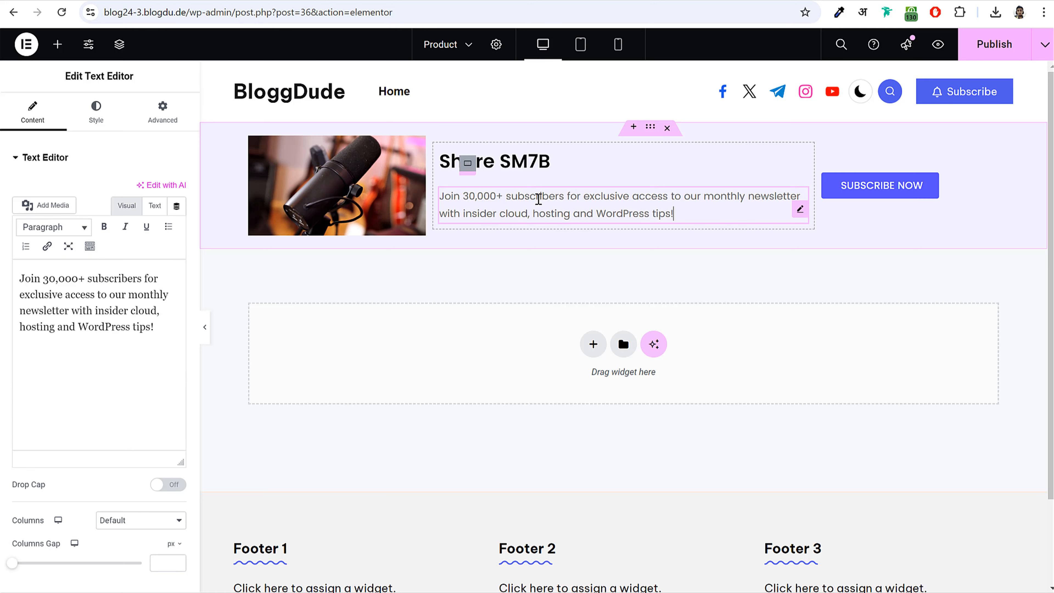
pyautogui.tripleClick(578, 206)
pyautogui.tripleClick(134, 307)
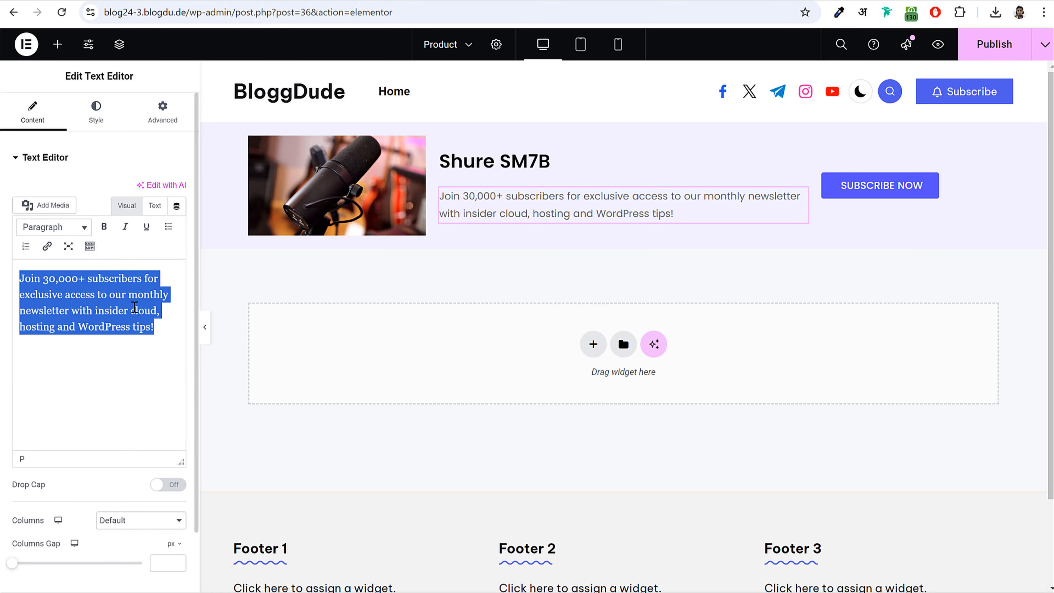
pyautogui.write('Best Microphone for Recording your Tutoria;l')
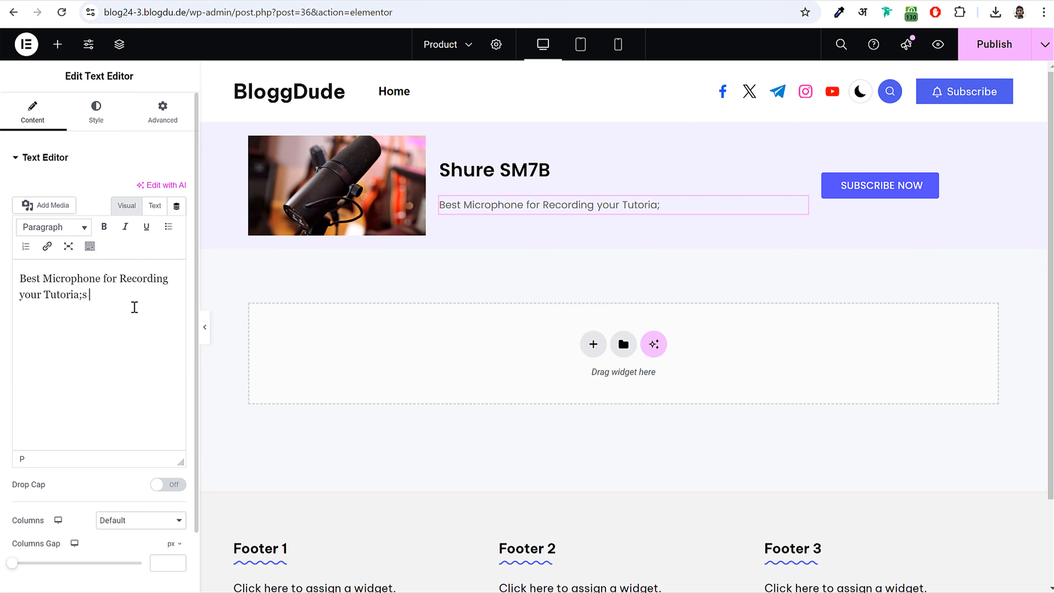
pyautogui.press('BackSpace')
pyautogui.press('BackSpace')
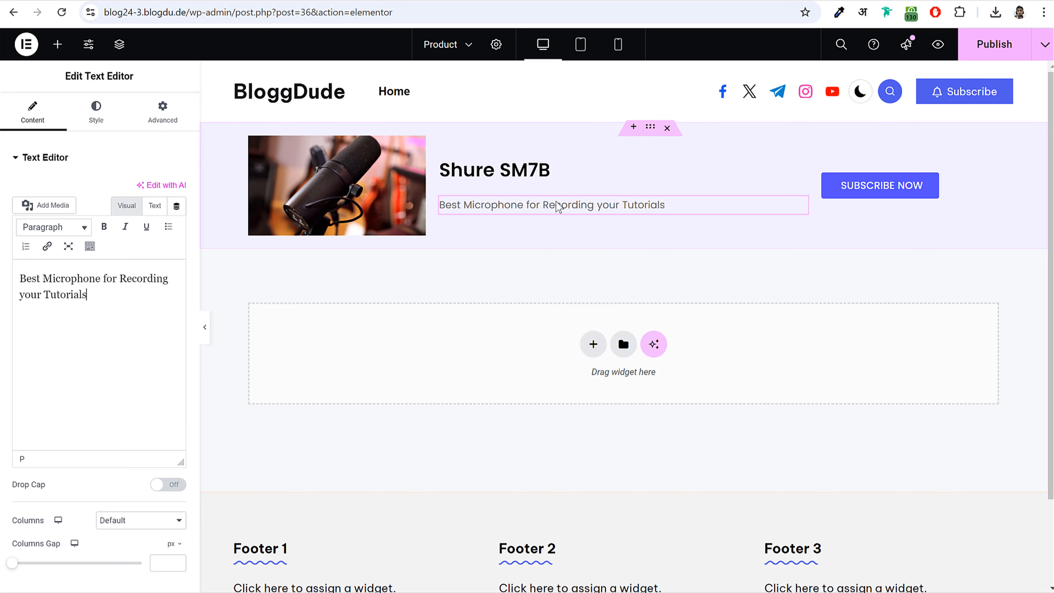
# - Enlarge the subtitle's font size from 15 to 19
pyautogui.click(96, 112)
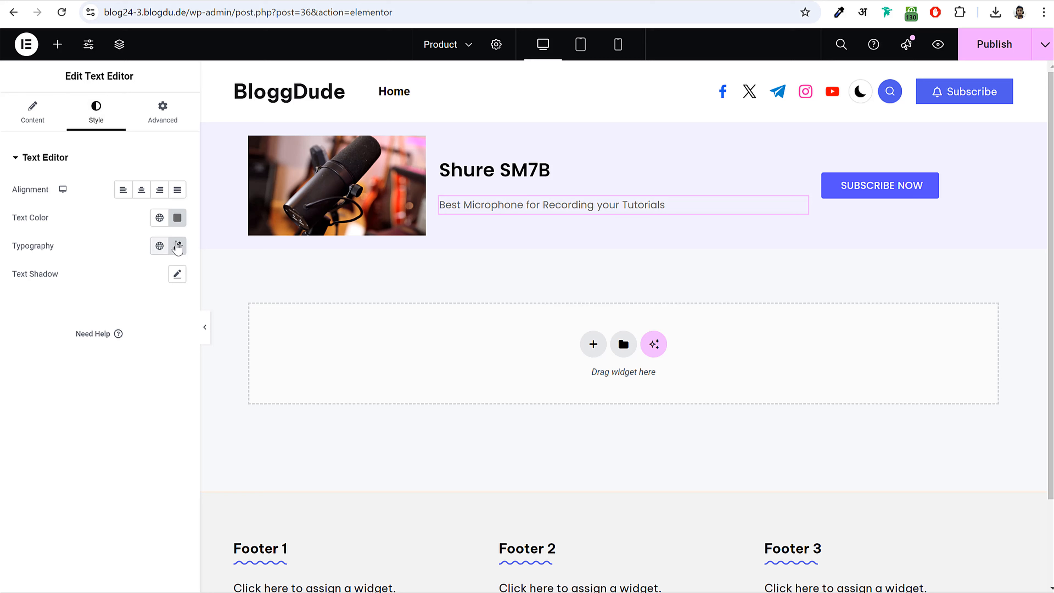
pyautogui.click(178, 246)
pyautogui.moveTo(30, 351); pyautogui.dragTo(32, 351)
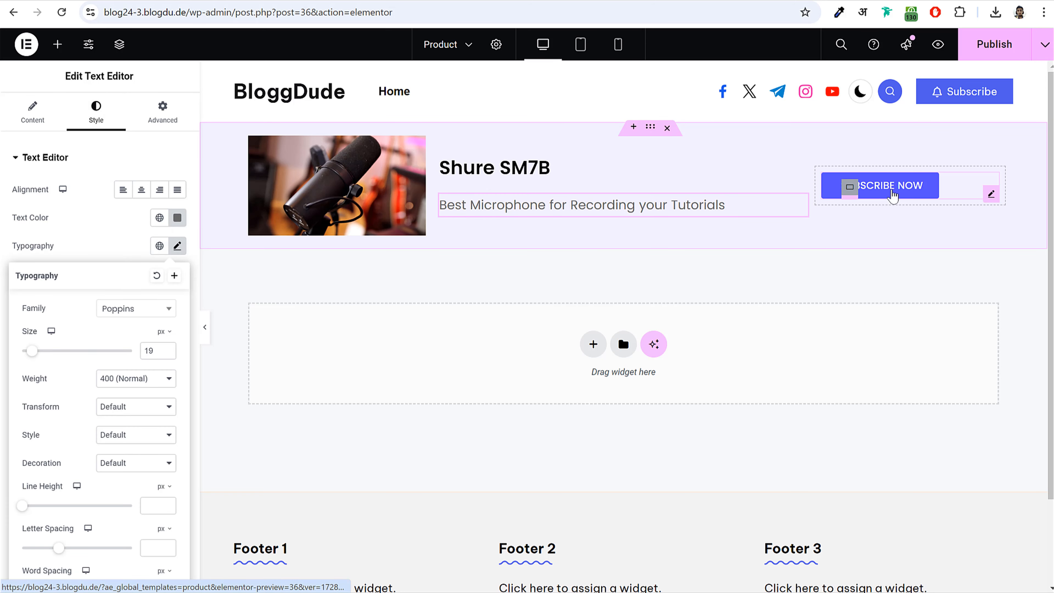
# - Change the SUBSCRIBE NOW button's label to 'BUY NOW'
pyautogui.click(905, 192)
pyautogui.tripleClick(148, 217)
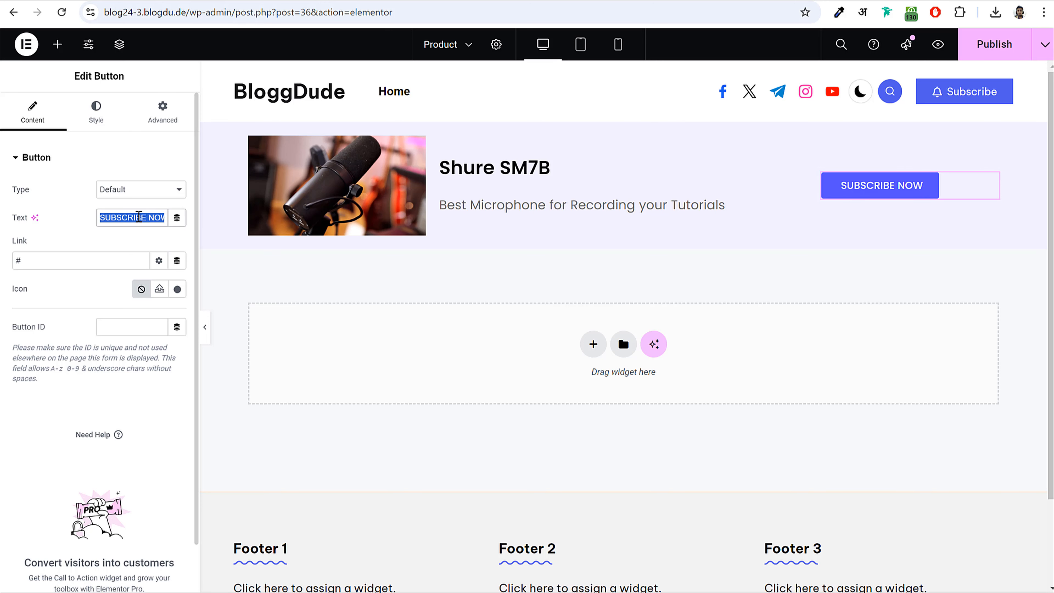
pyautogui.write('BUT')
pyautogui.press('BackSpace')
pyautogui.write('Y NOI')
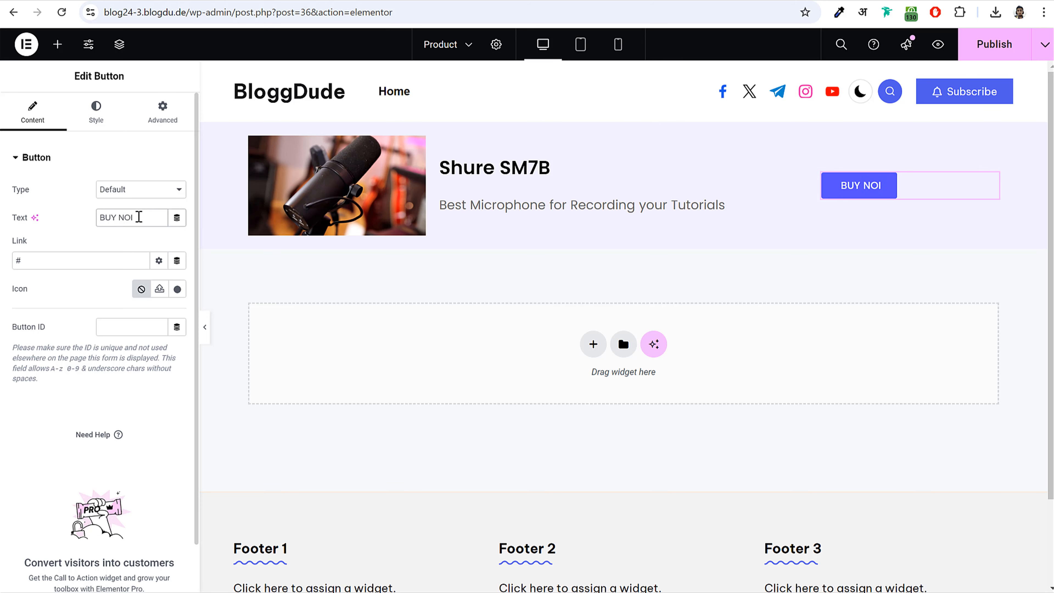
pyautogui.press('BackSpace')
pyautogui.write('W')
pyautogui.click(76, 262)
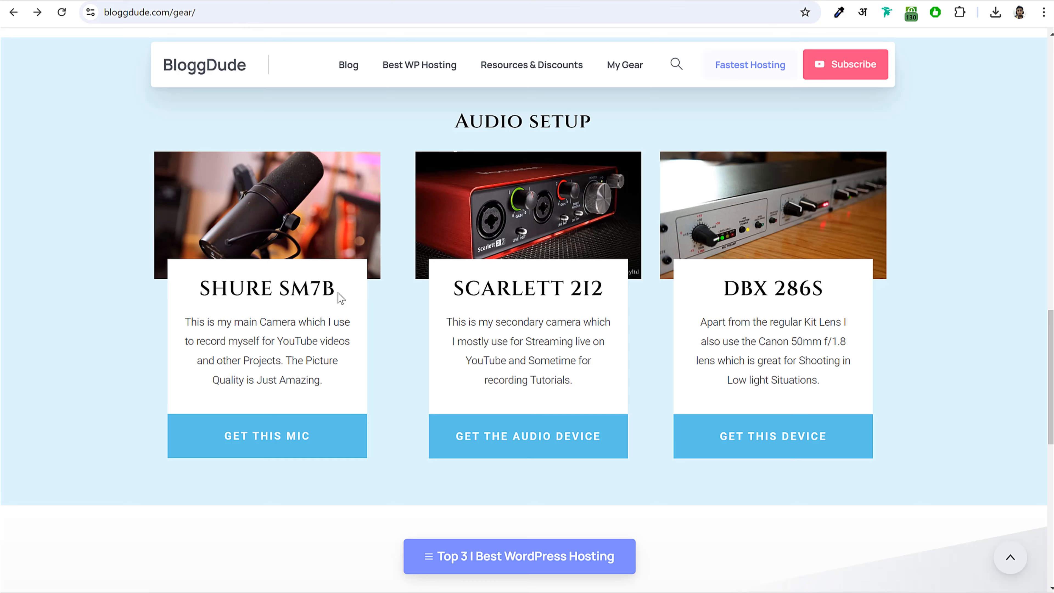
# - Set the button's link to the microphone's Amazon link copied from the gear page
pyautogui.rightClick(254, 450)
pyautogui.click(316, 537)
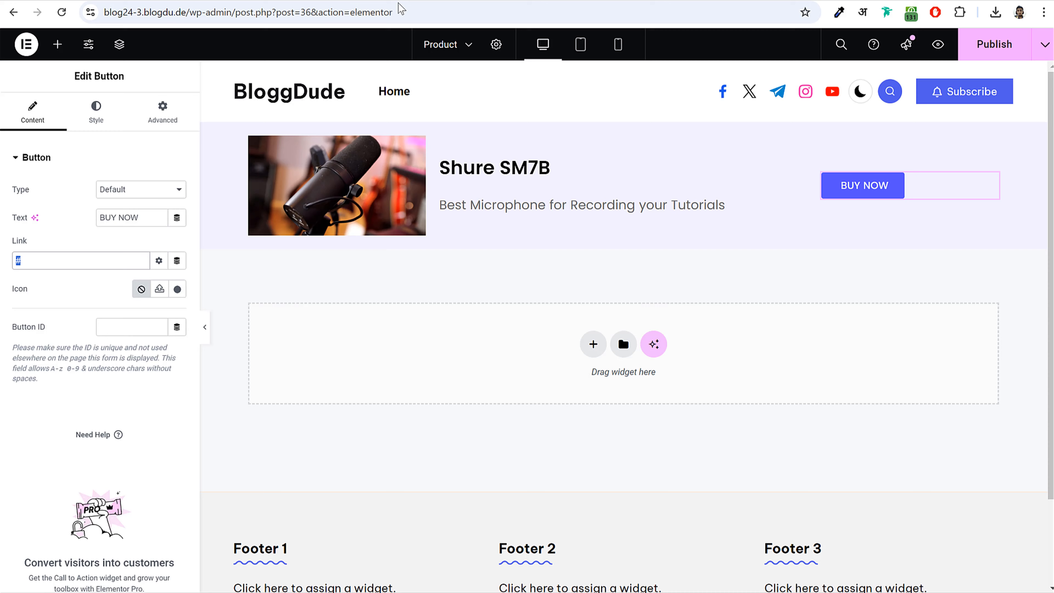
pyautogui.hotkey('ctrl', 'v')
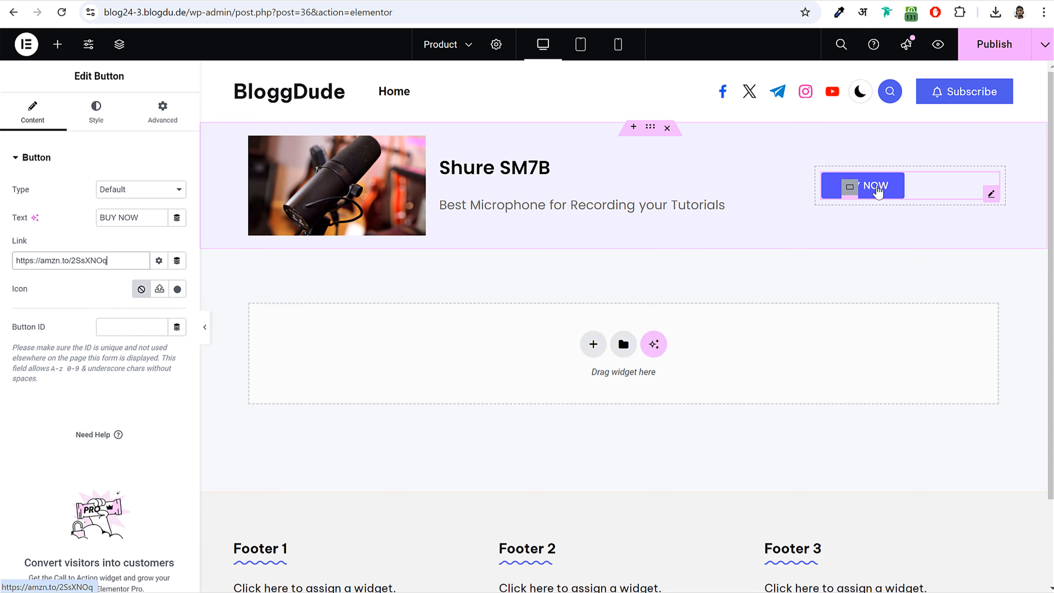
# - Unlink the button's padding sides and enter 10, 30, 10, 30
pyautogui.click(95, 112)
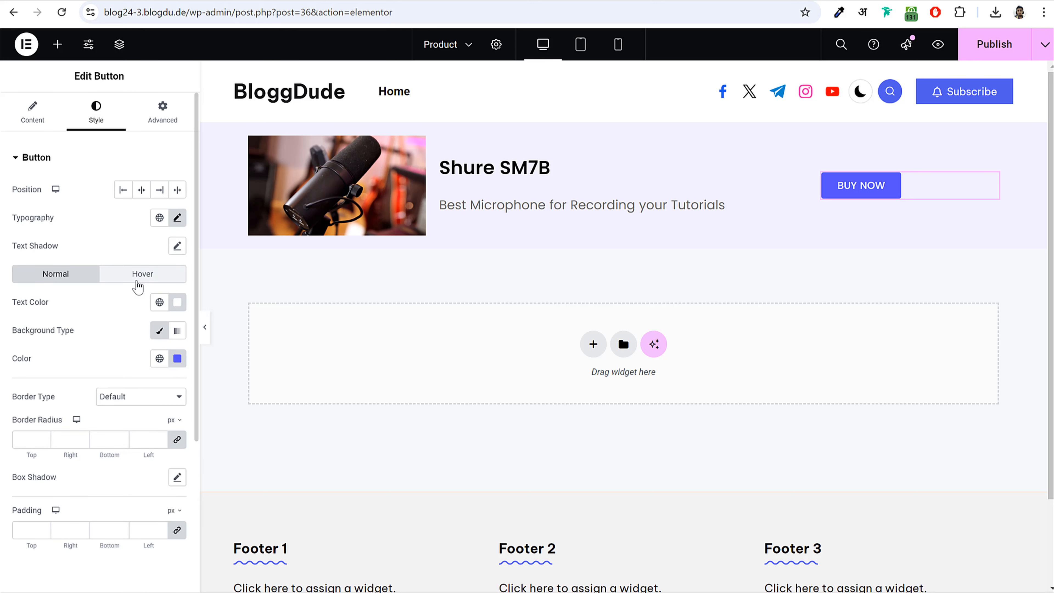
pyautogui.scroll(-3, 144, 357)
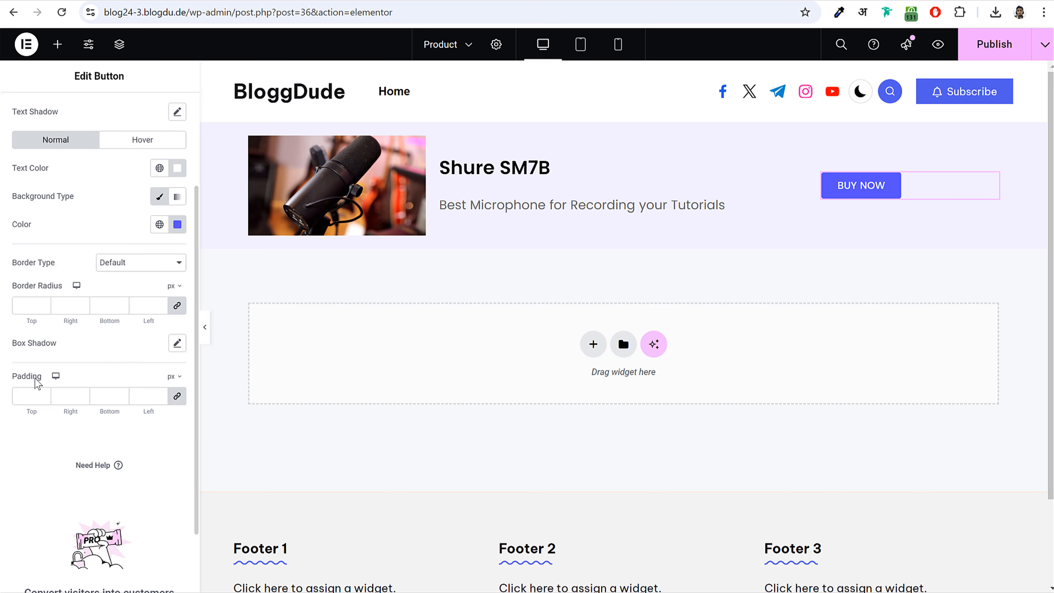
pyautogui.click(177, 396)
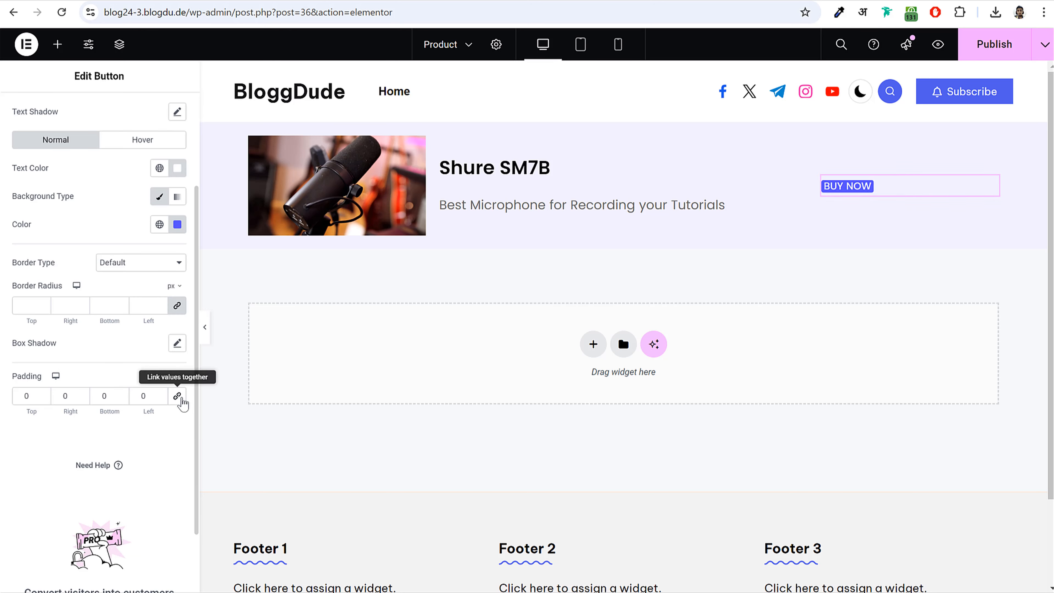
pyautogui.doubleClick(27, 395)
pyautogui.write('10')
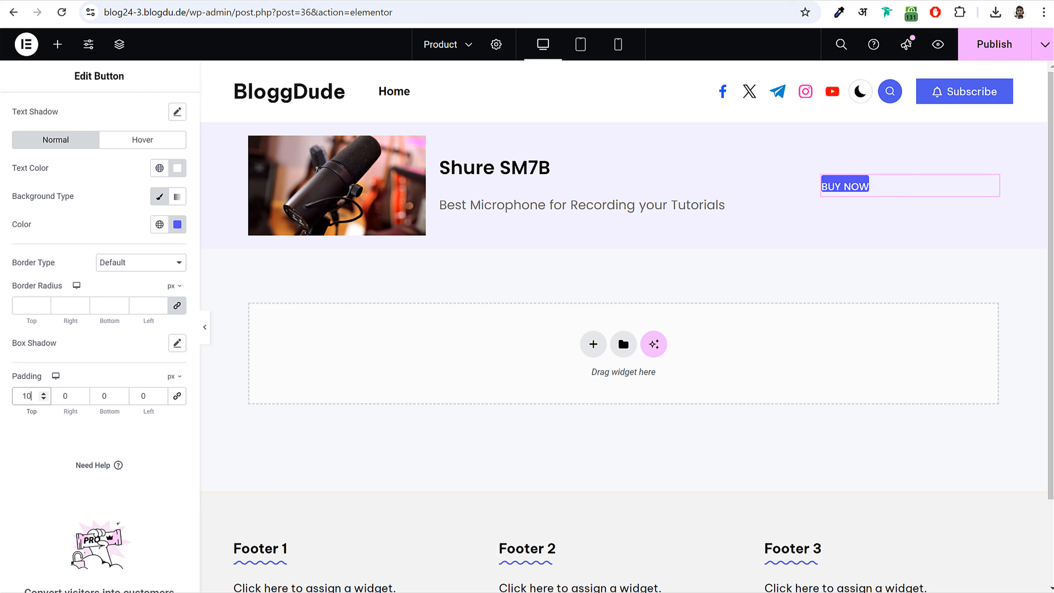
pyautogui.press('Tab')
pyautogui.write('30')
pyautogui.press('Tab')
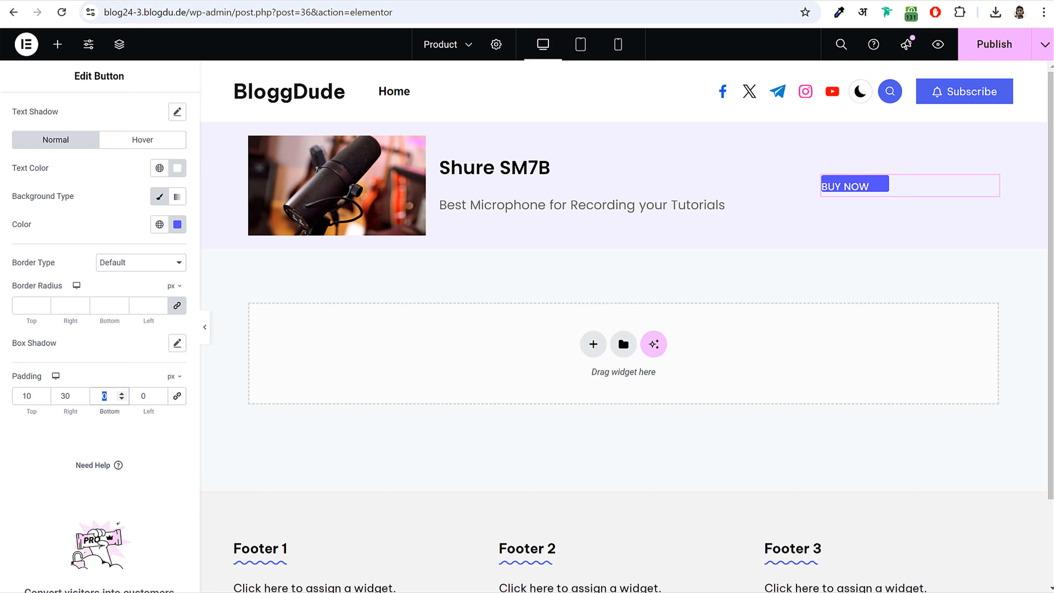
pyautogui.write('10')
pyautogui.press('Tab')
pyautogui.write('30')
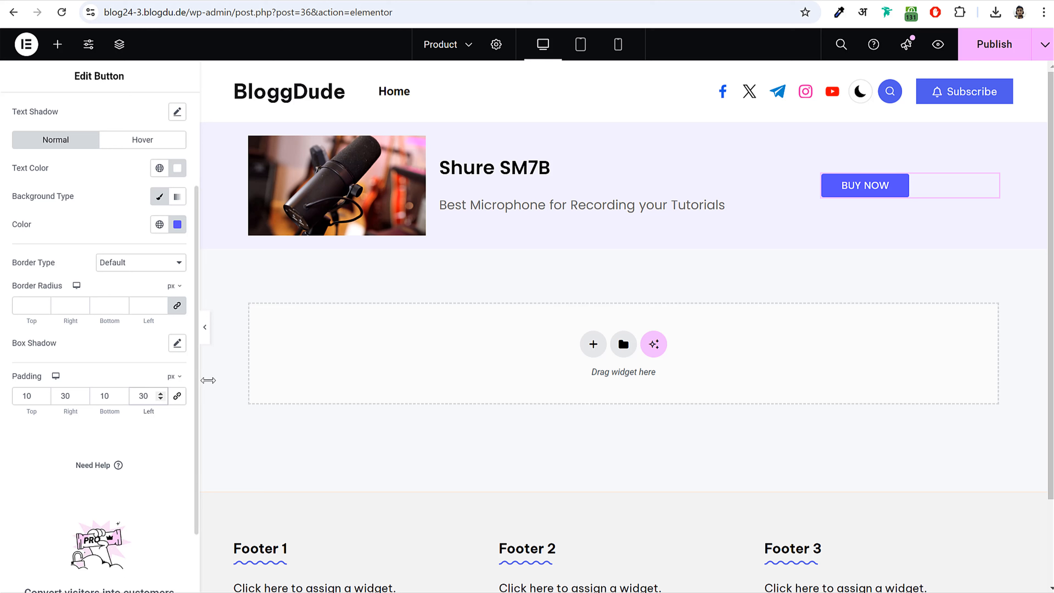
# - Change the button padding to 15 top/bottom and 45 left/right
pyautogui.doubleClick(31, 395)
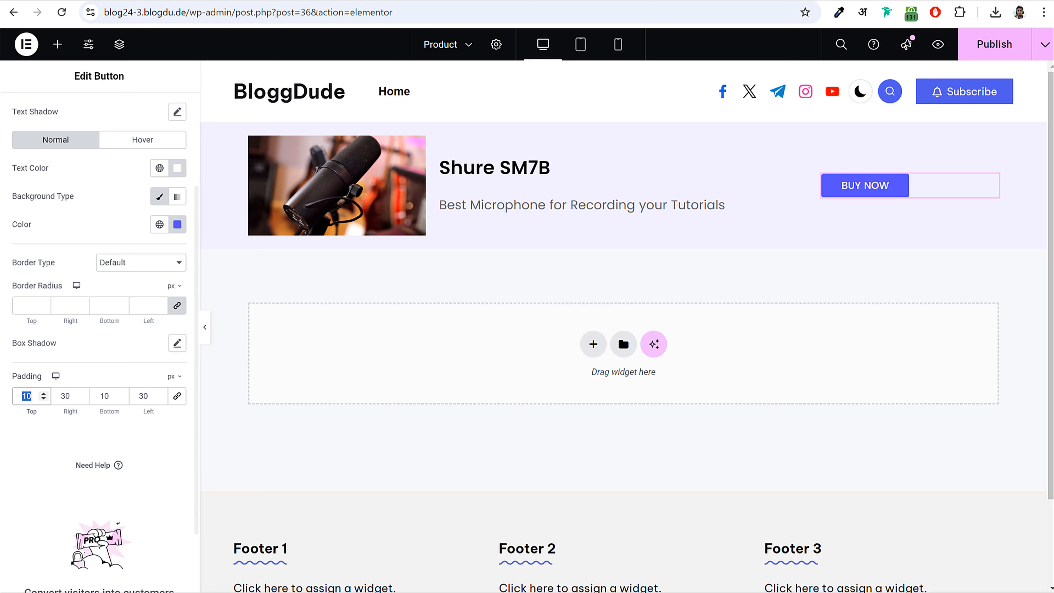
pyautogui.write('15')
pyautogui.press('Tab')
pyautogui.write('45')
pyautogui.press('Tab')
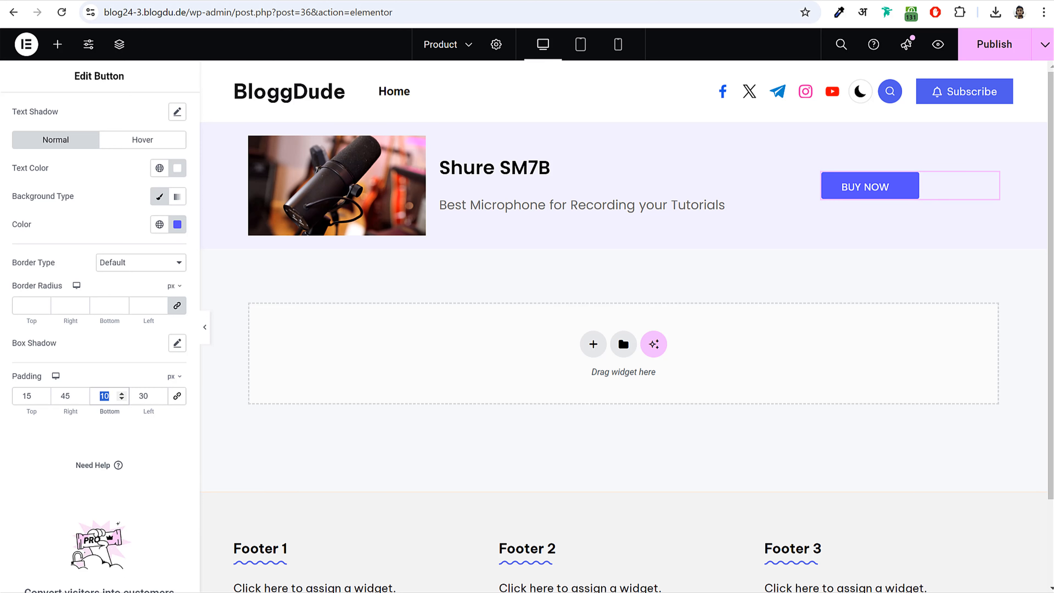
pyautogui.write('15')
pyautogui.press('Tab')
pyautogui.write('45')
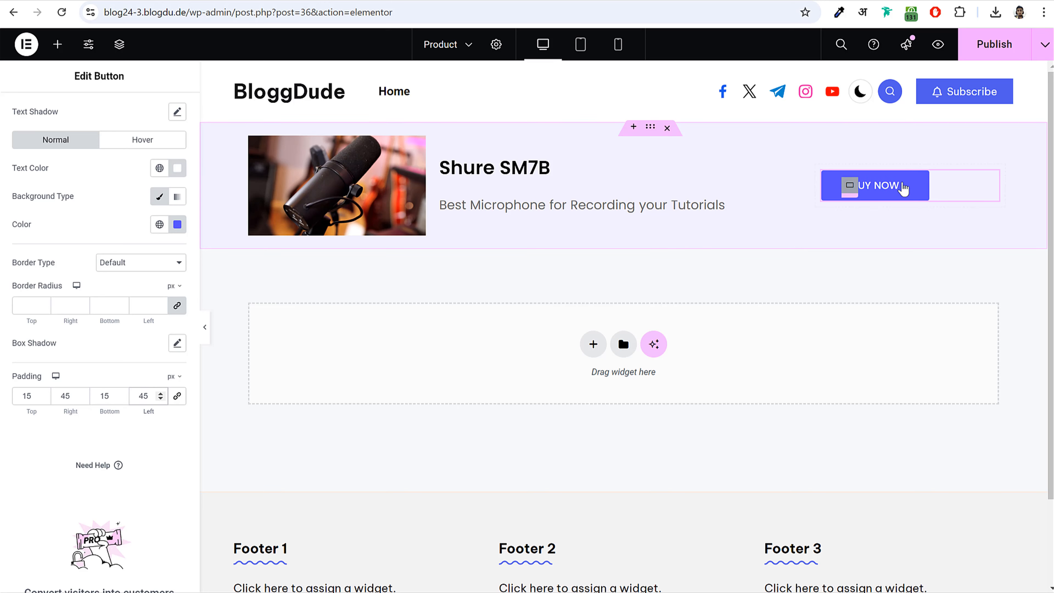
# - Link the Shure SM7B heading to the amzn.to/2SsXNOq product URL
pyautogui.click(540, 172)
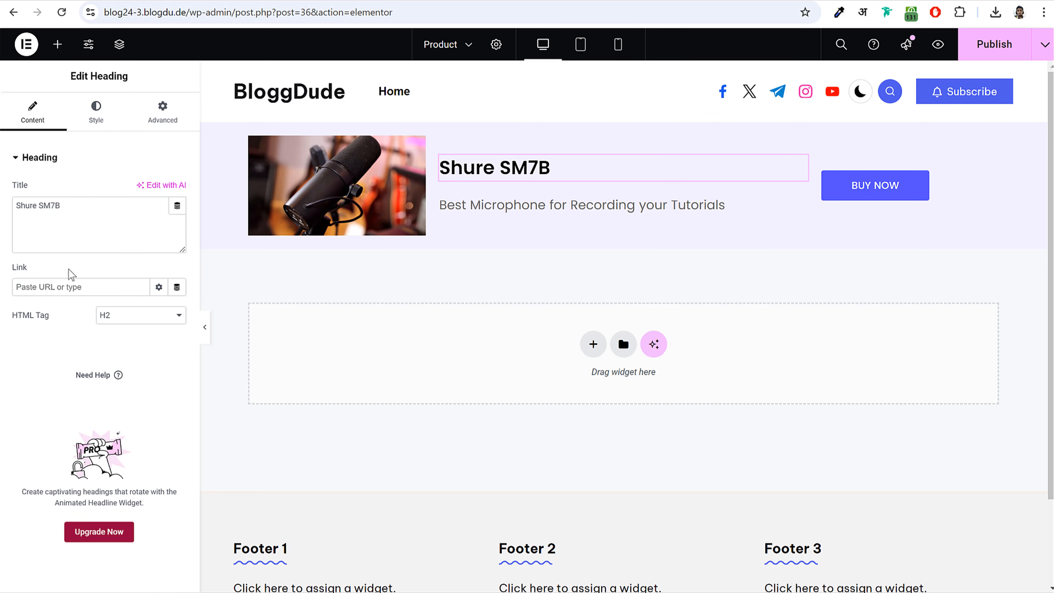
pyautogui.click(52, 283)
pyautogui.hotkey('ctrl', 'v')
# - Link the whole description sentence to the same product URL
pyautogui.click(596, 204)
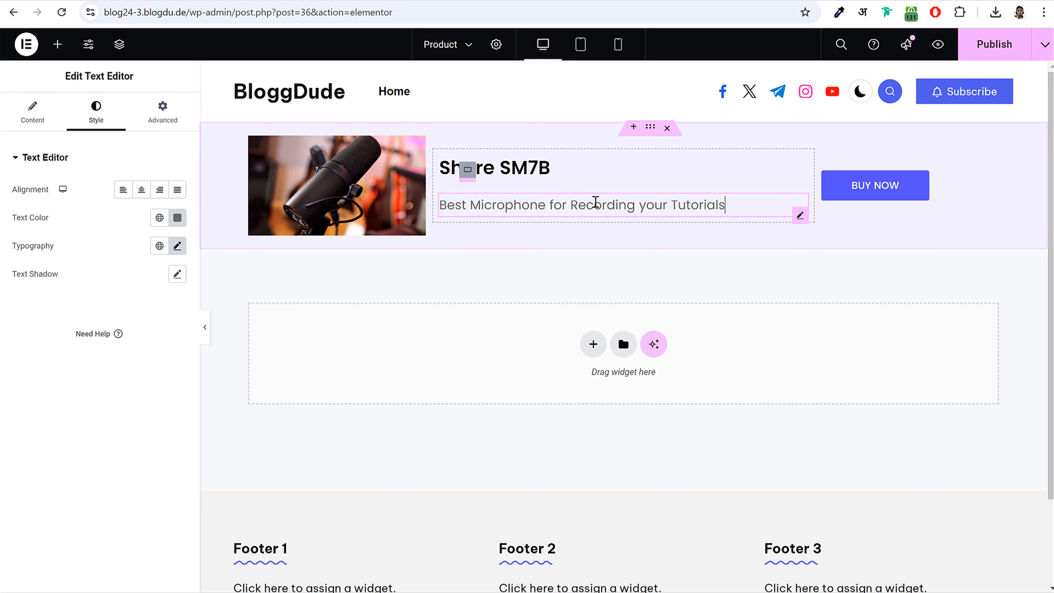
pyautogui.click(33, 113)
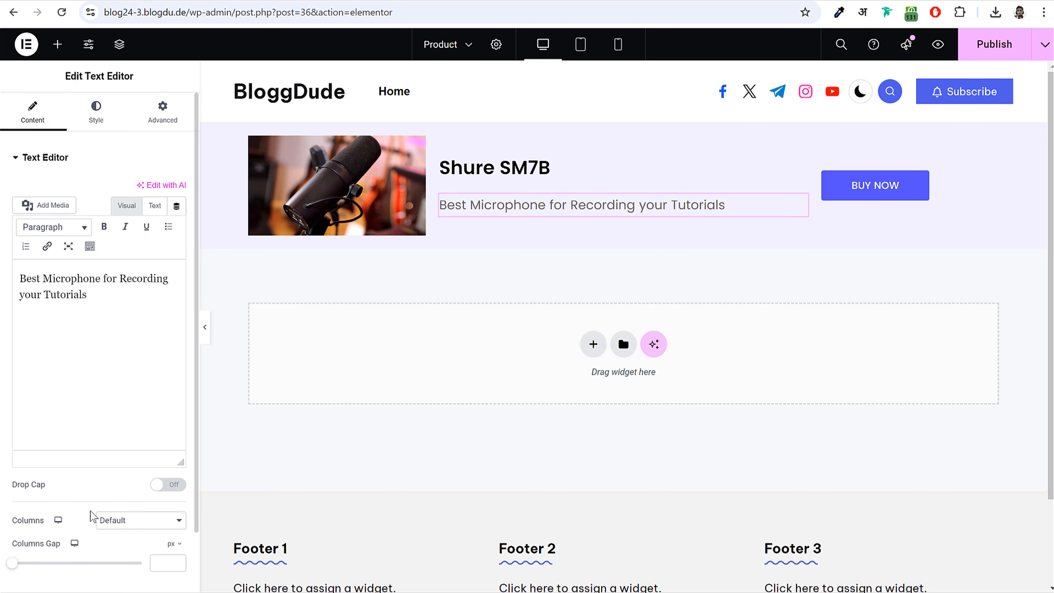
pyautogui.moveTo(108, 303); pyautogui.dragTo(16, 273)
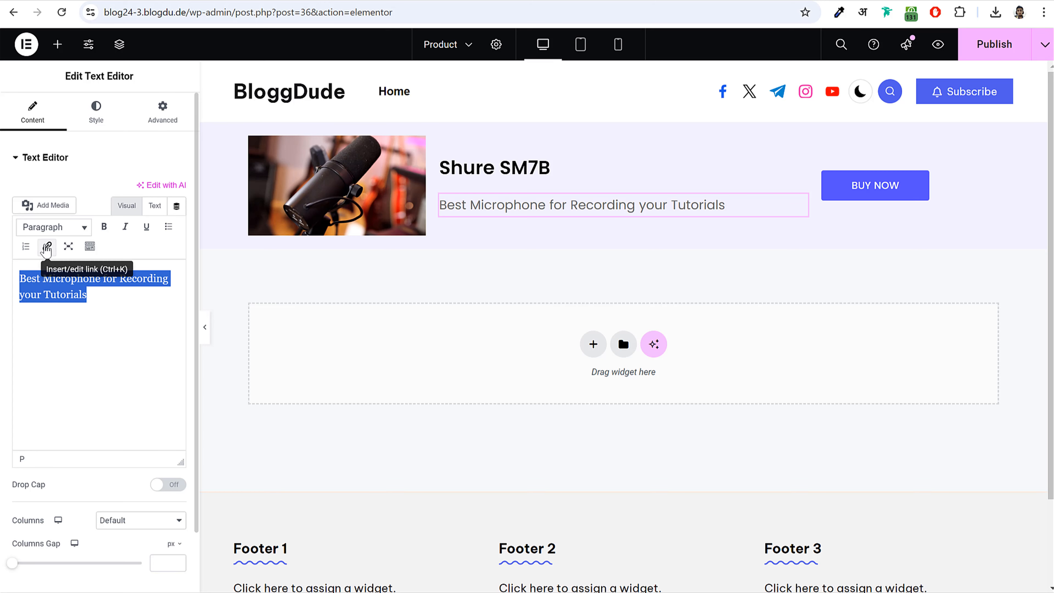
pyautogui.click(47, 248)
pyautogui.hotkey('ctrl', 'v')
pyautogui.click(233, 334)
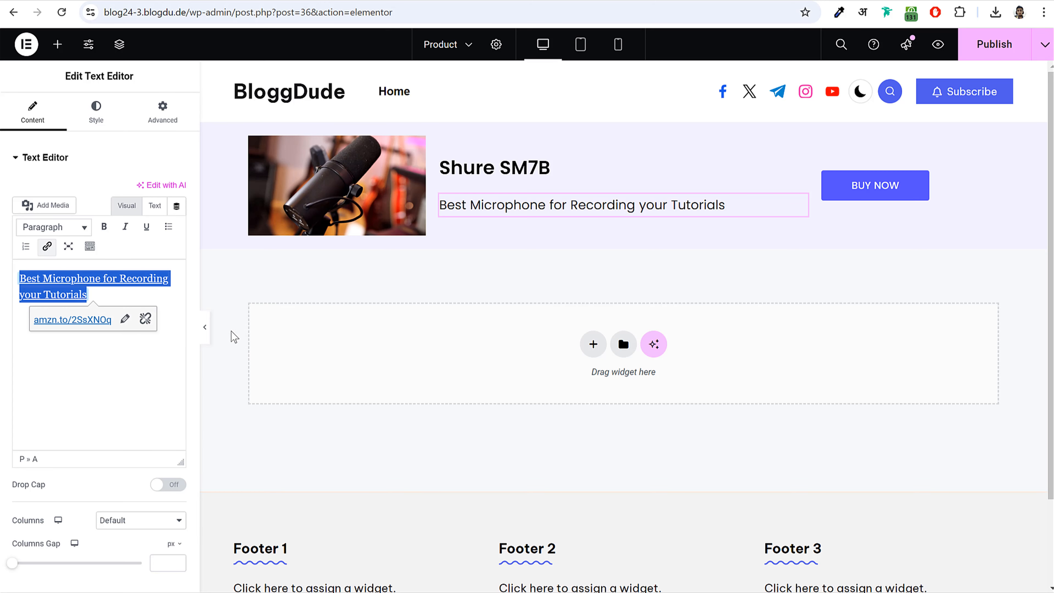
# - Give the microphone image a custom URL link to the product, then publish the template
pyautogui.click(304, 205)
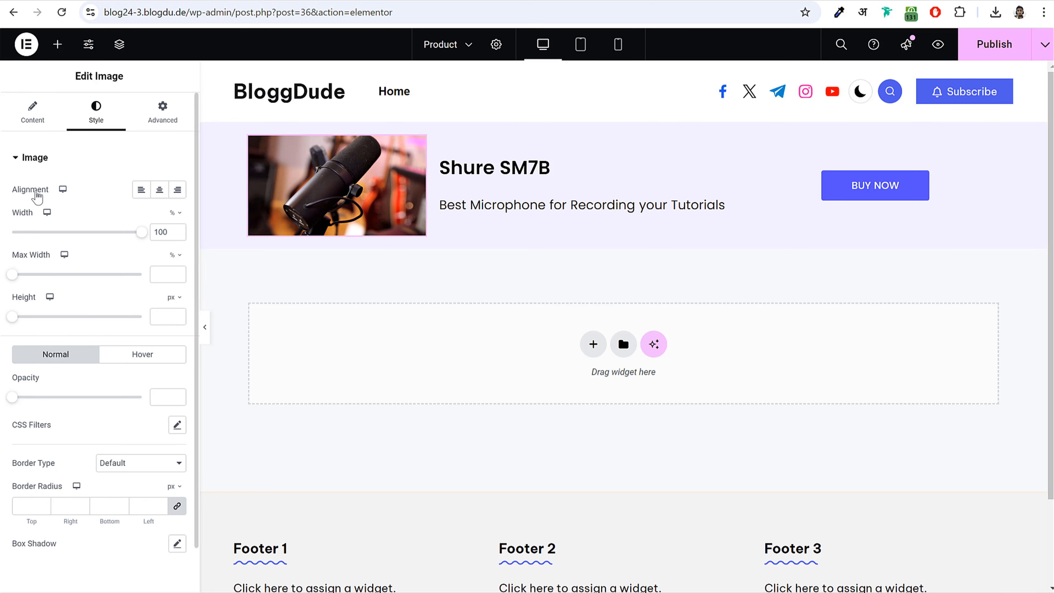
pyautogui.click(34, 118)
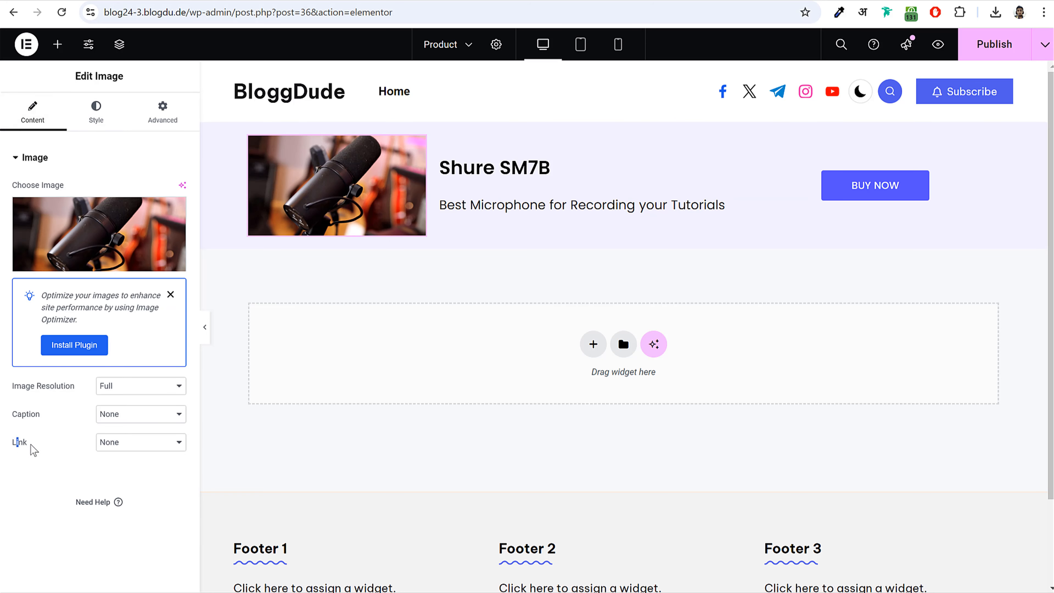
pyautogui.click(144, 442)
pyautogui.click(131, 494)
pyautogui.click(94, 471)
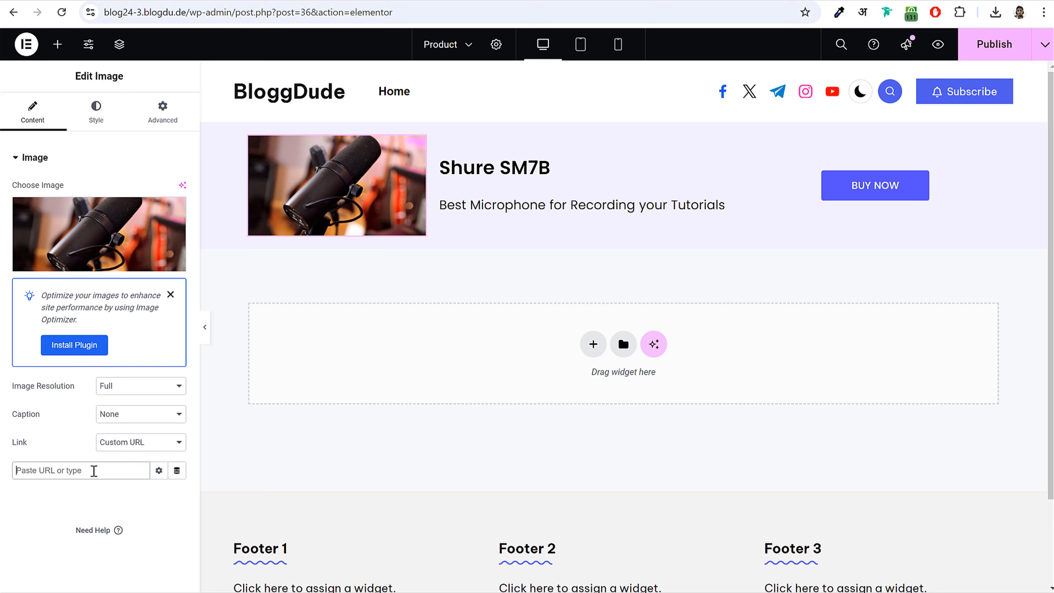
pyautogui.write('https://amzn.to/2SsXNOq')
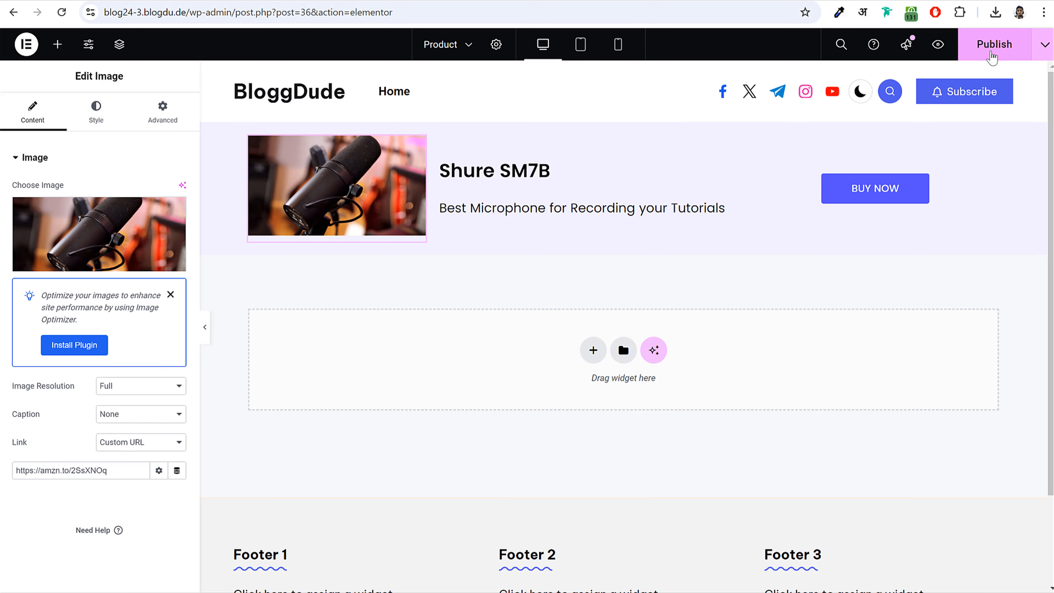
pyautogui.click(992, 56)
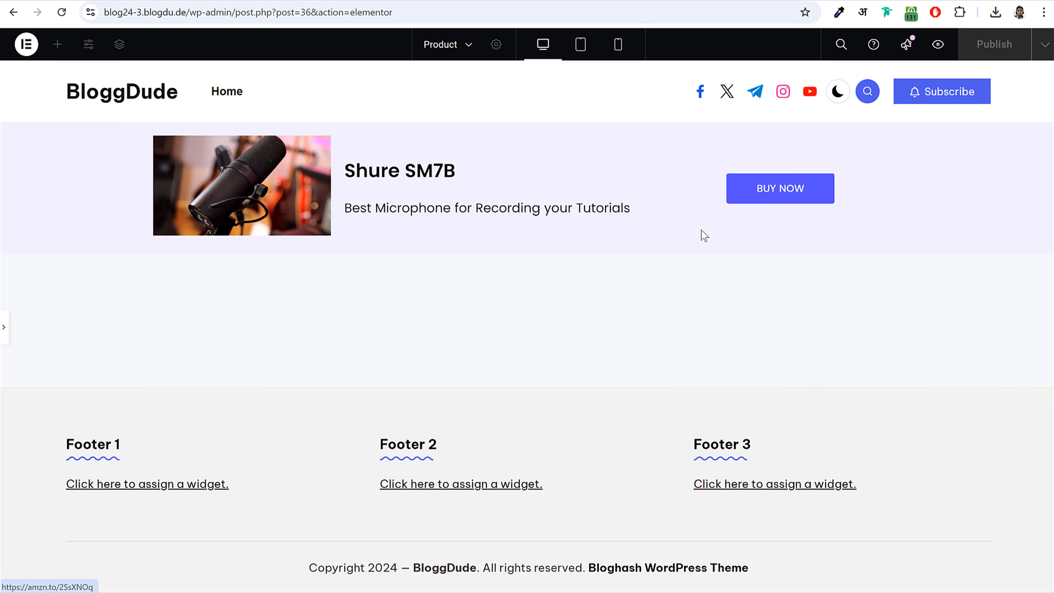
# - Exit Elementor to the template's WordPress page and select its shortcode [INSERT_ELEMENTOR id="36"]
pyautogui.click(3, 328)
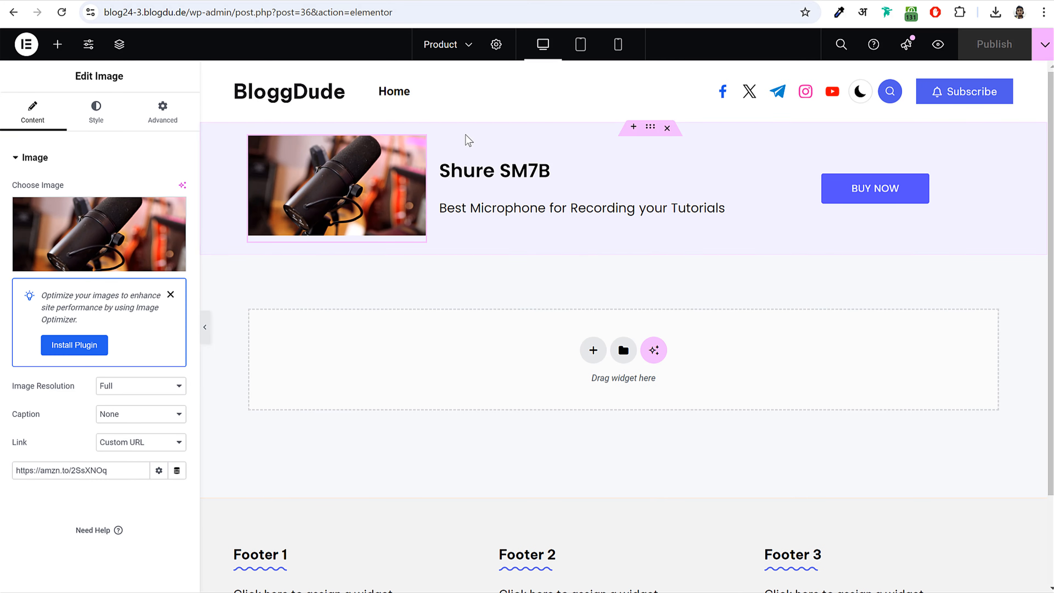
pyautogui.click(26, 44)
pyautogui.click(70, 175)
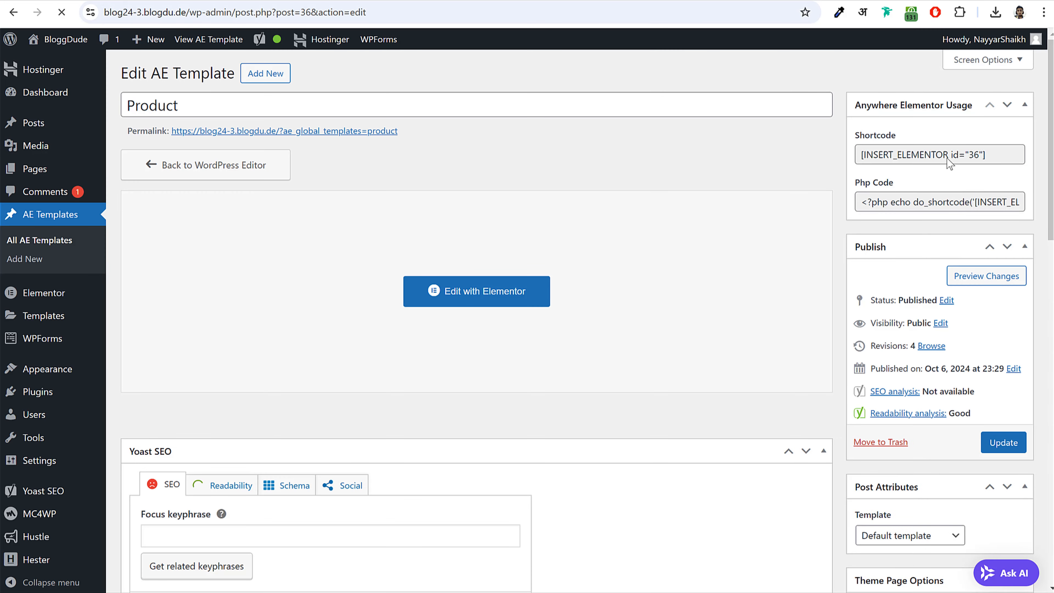
pyautogui.click(948, 159)
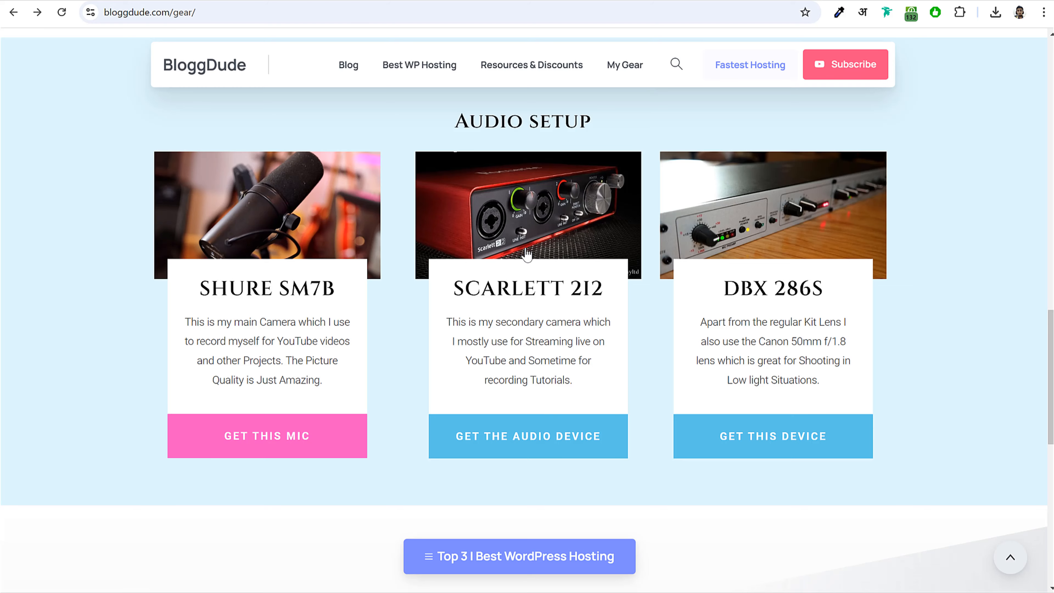
pyautogui.scroll(15, 546, 309)
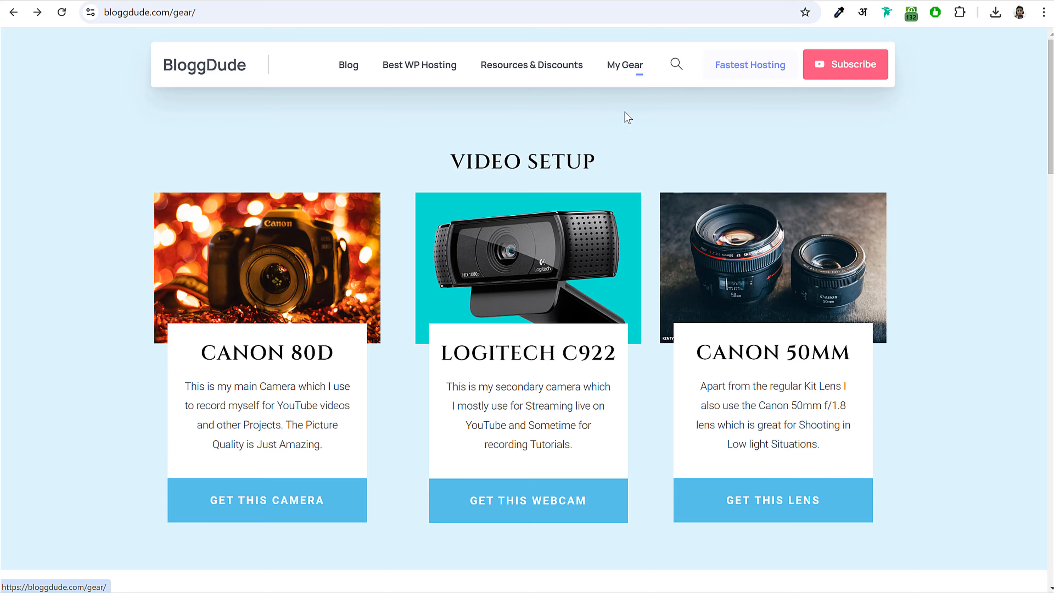
pyautogui.scroll(-15, 840, 322)
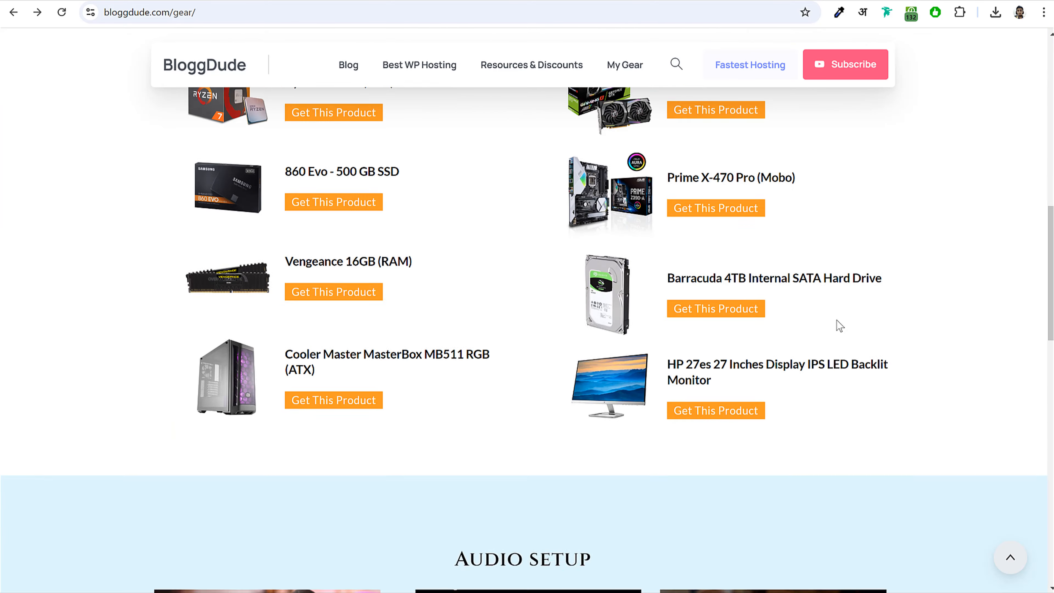
pyautogui.scroll(-15, 839, 326)
pyautogui.scroll(20, 894, 313)
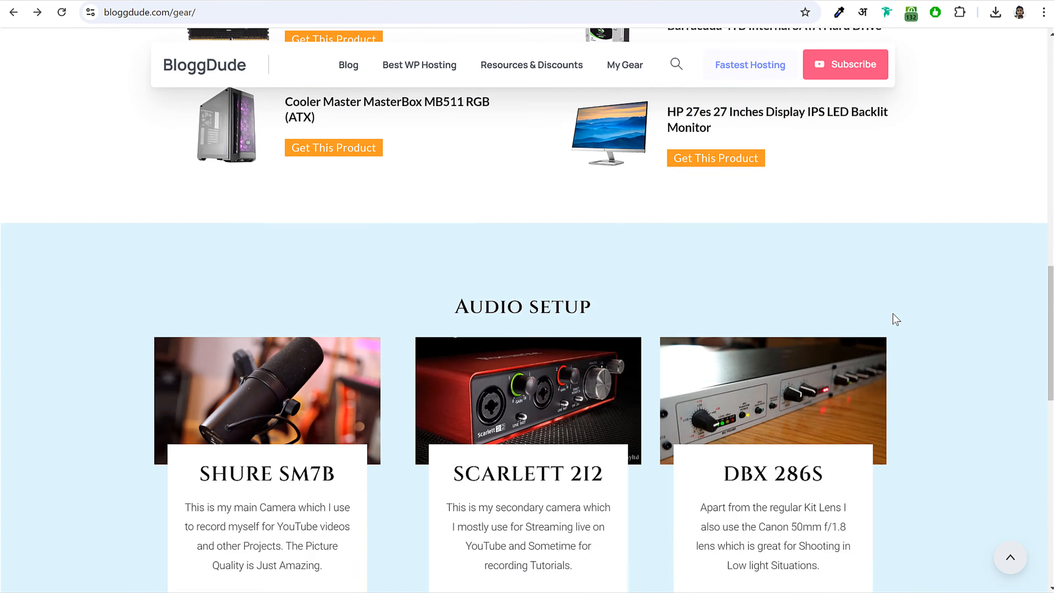
pyautogui.scroll(10, 894, 318)
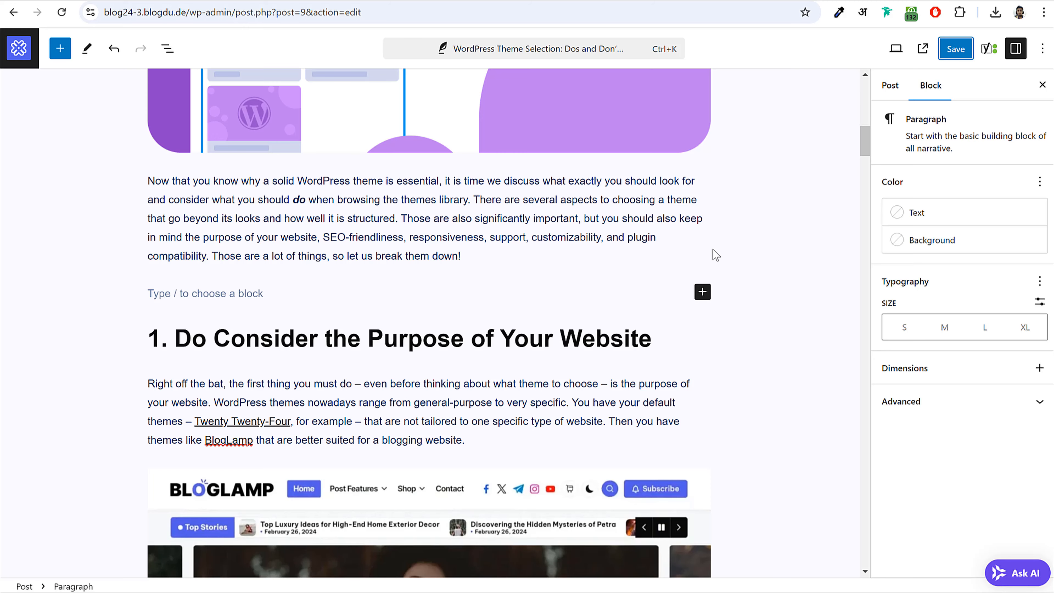
pyautogui.scroll(-20, 714, 252)
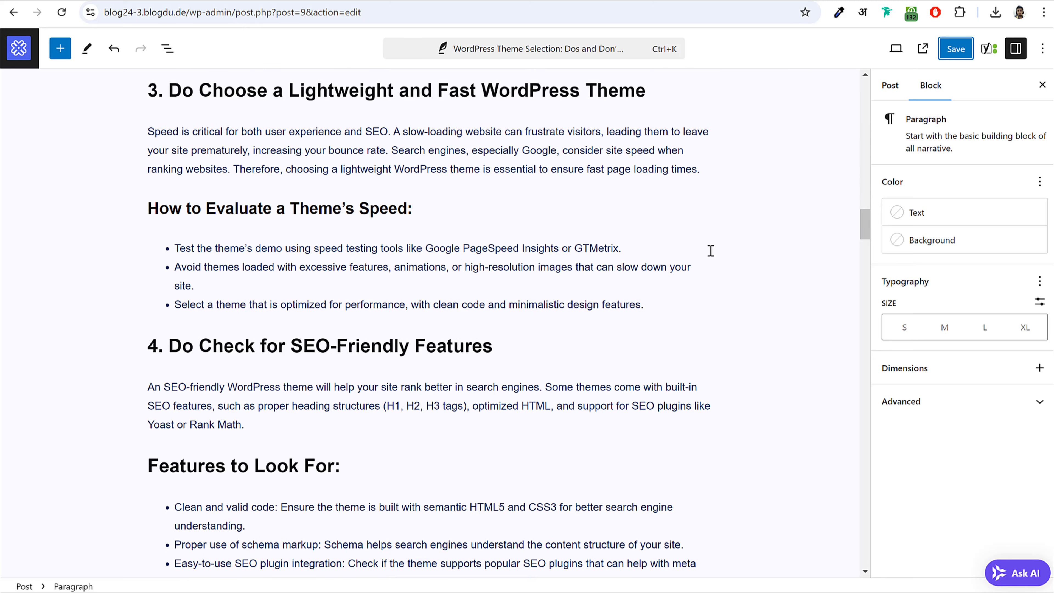
pyautogui.scroll(5, 711, 250)
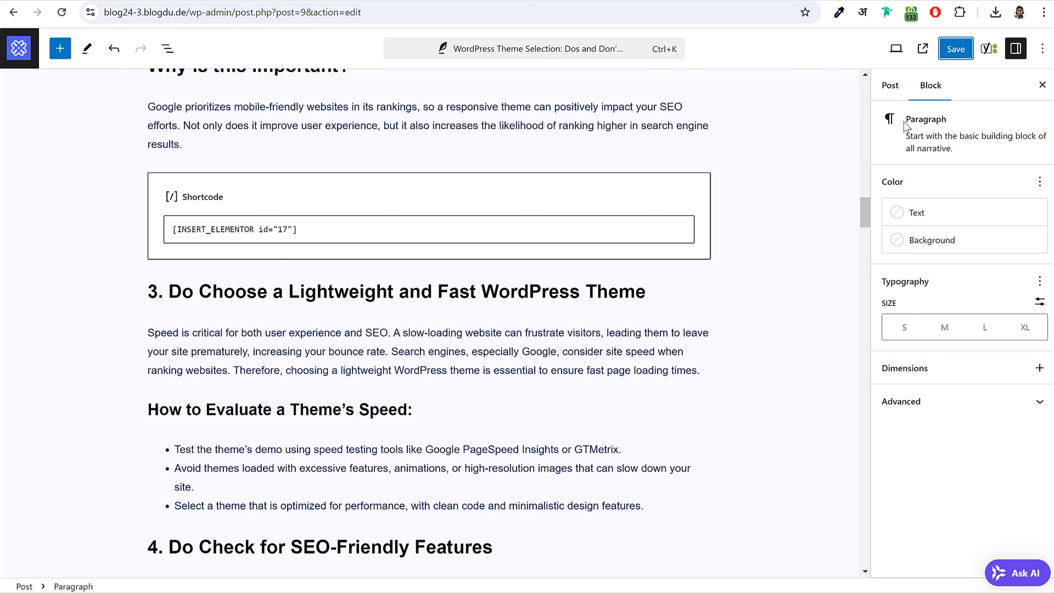
# - View the live Theme Selection post and test the newsletter box's Subscribe Now button
pyautogui.click(891, 86)
pyautogui.click(923, 49)
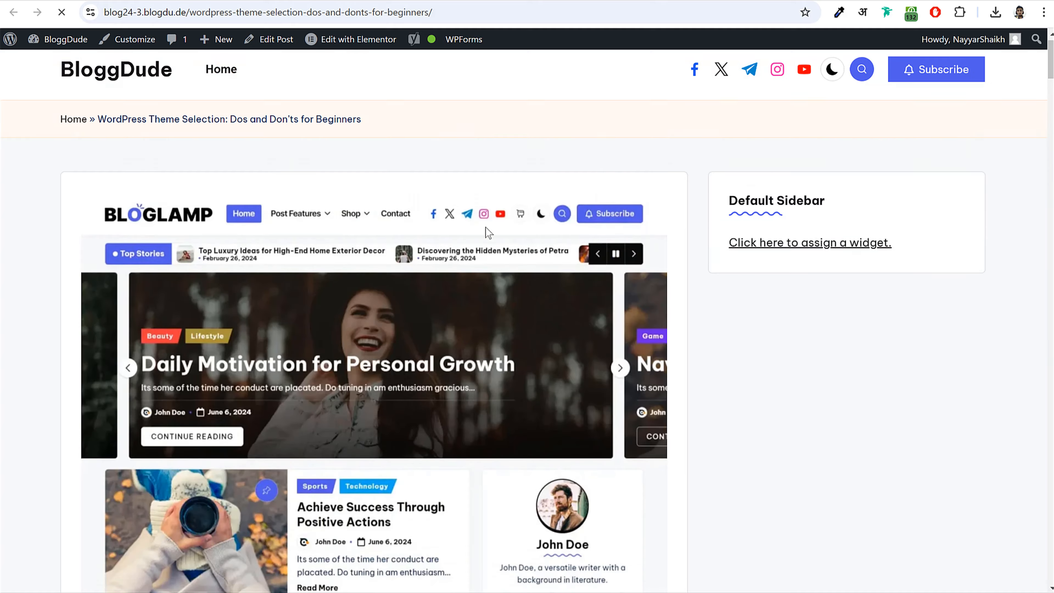
pyautogui.scroll(-20, 486, 227)
pyautogui.scroll(-20, 486, 227)
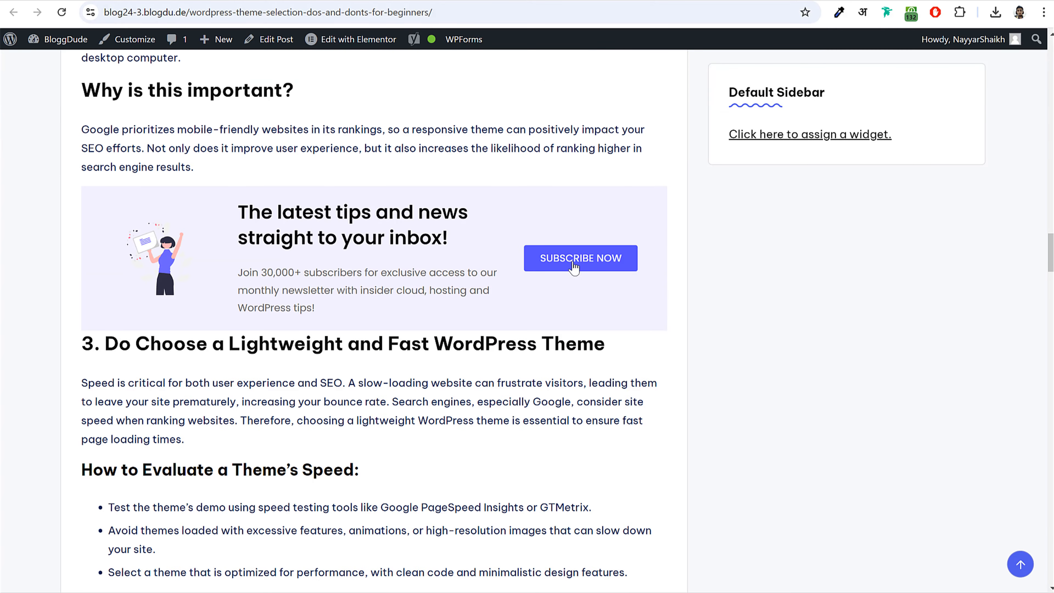
pyautogui.click(590, 266)
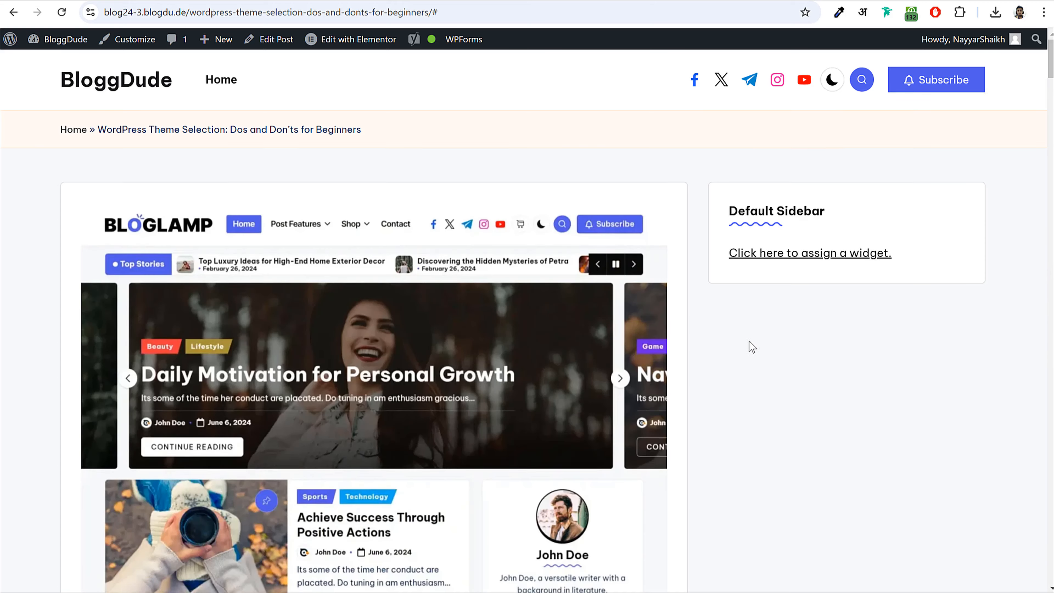
# - Scroll the rest of the post, then go to the WordPress admin Dashboard
pyautogui.scroll(-15, 749, 347)
pyautogui.scroll(-15, 750, 348)
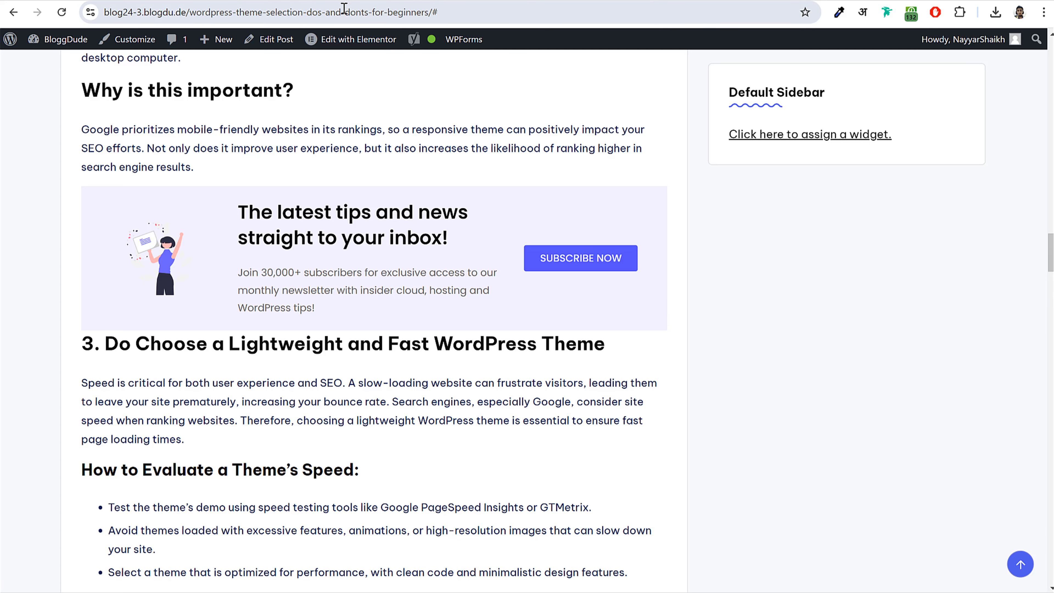
pyautogui.click(63, 39)
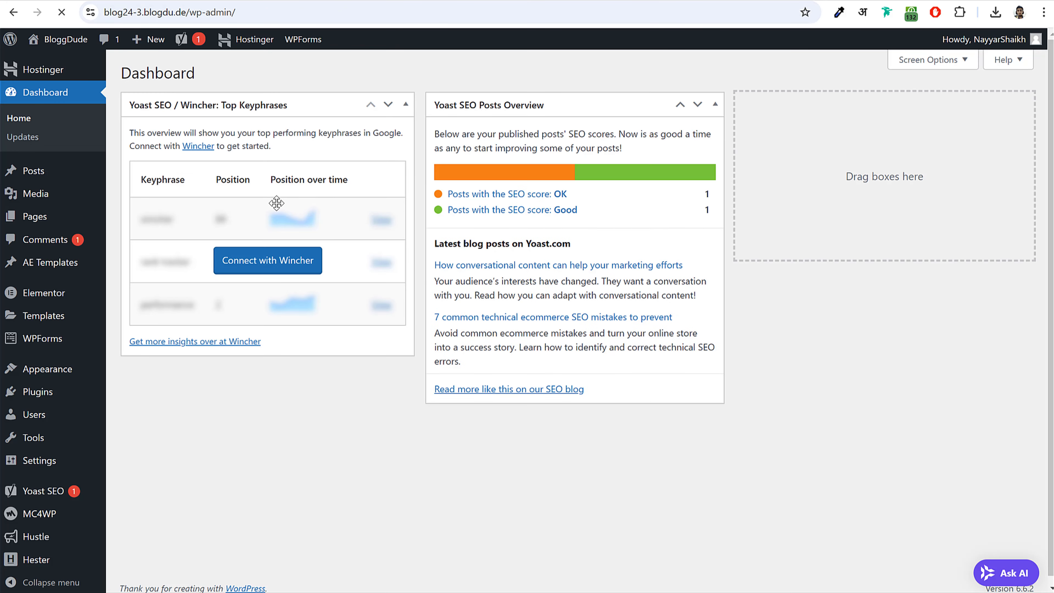
# - From the Hustle dashboard, create a new Pop-up module
pyautogui.click(36, 532)
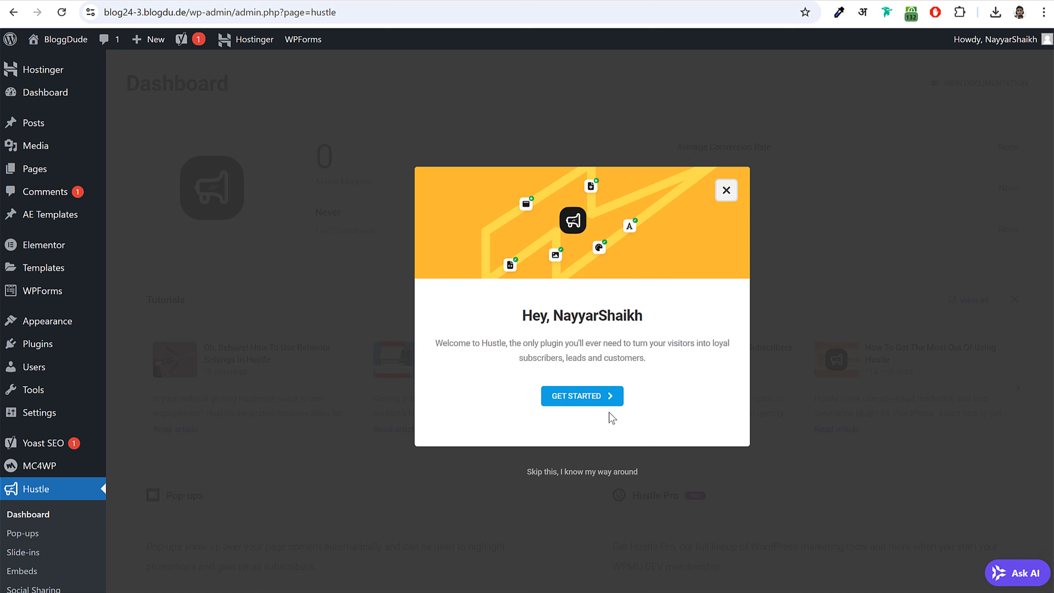
pyautogui.click(590, 397)
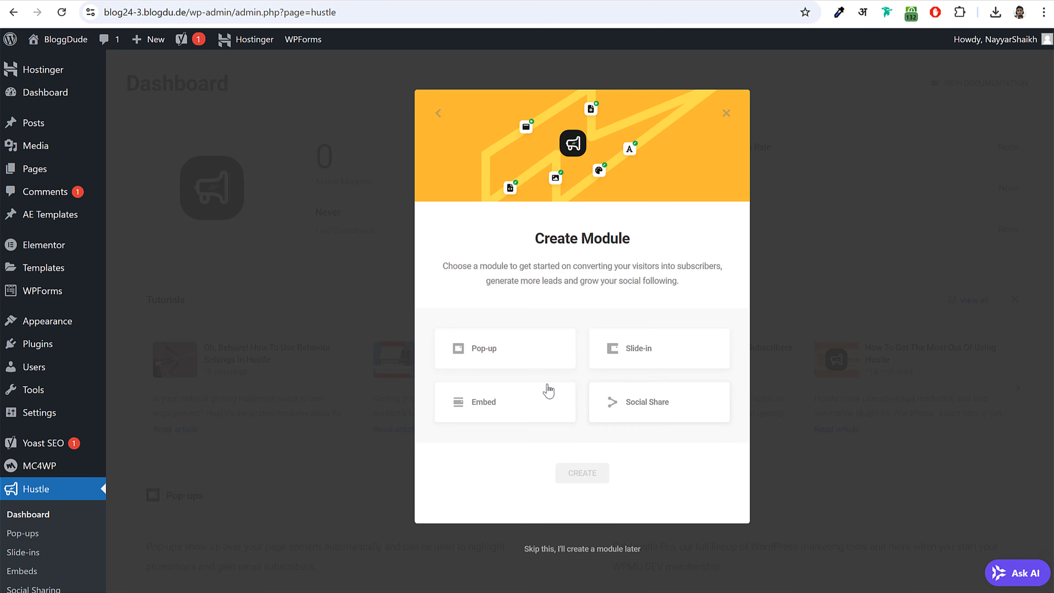
pyautogui.click(519, 357)
pyautogui.click(697, 357)
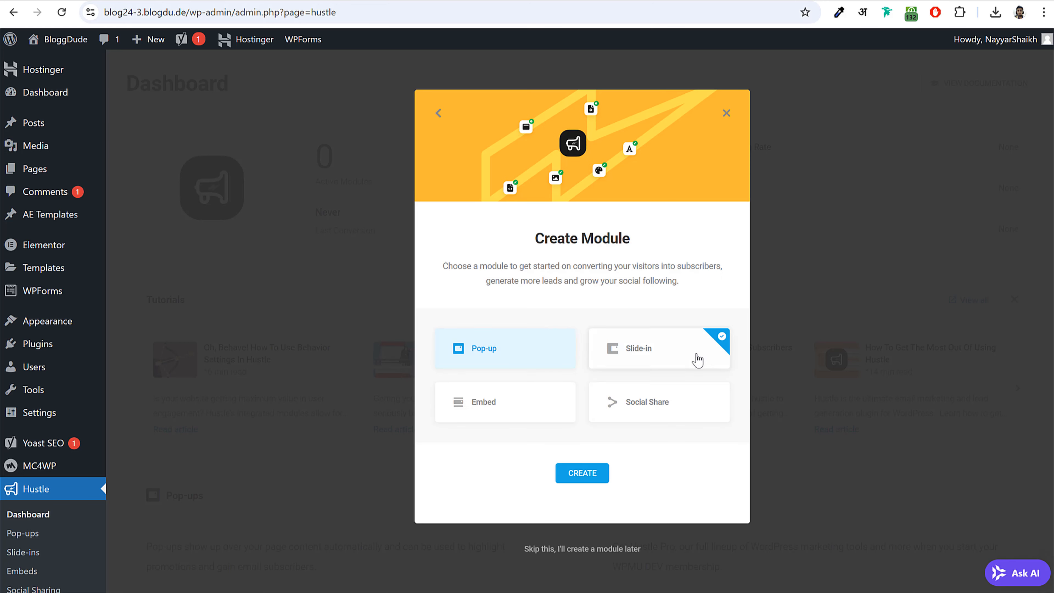
pyautogui.click(522, 366)
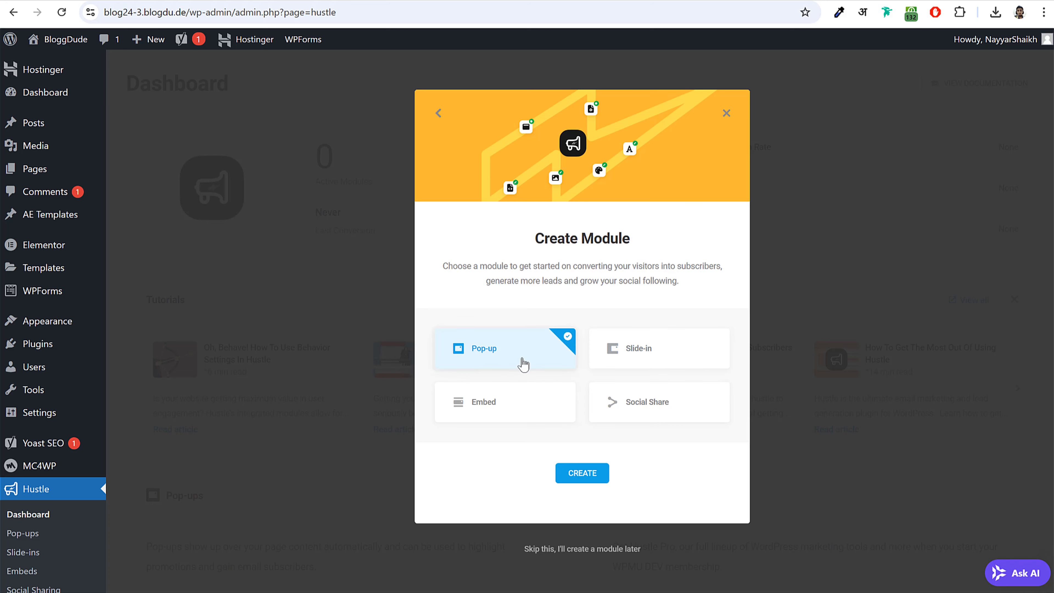
pyautogui.click(582, 473)
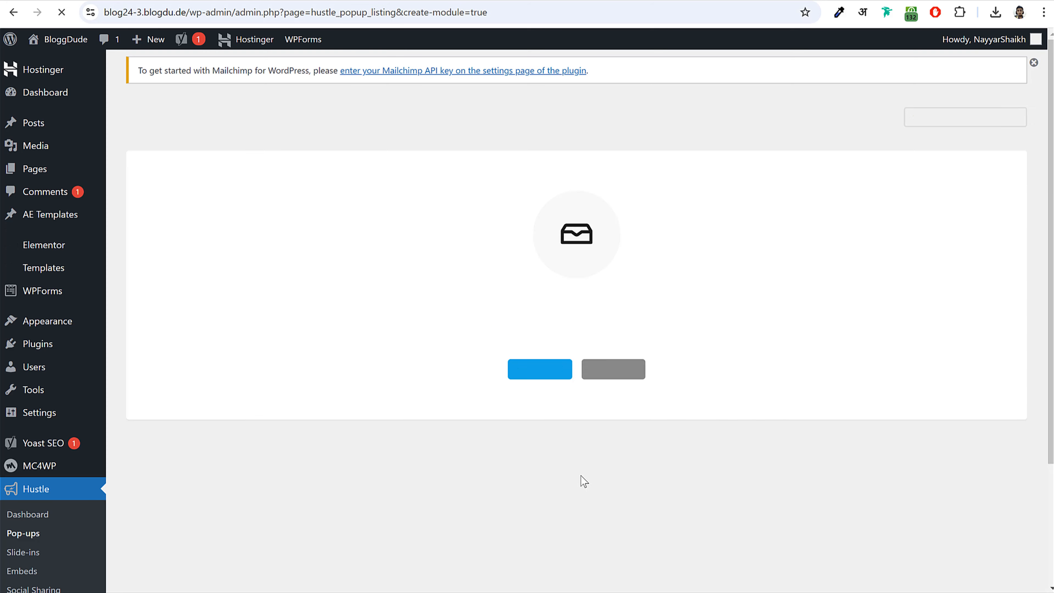
# - Name the pop-up 'Newsletter Popup' and keep the Email Opt-in type
pyautogui.write('N')
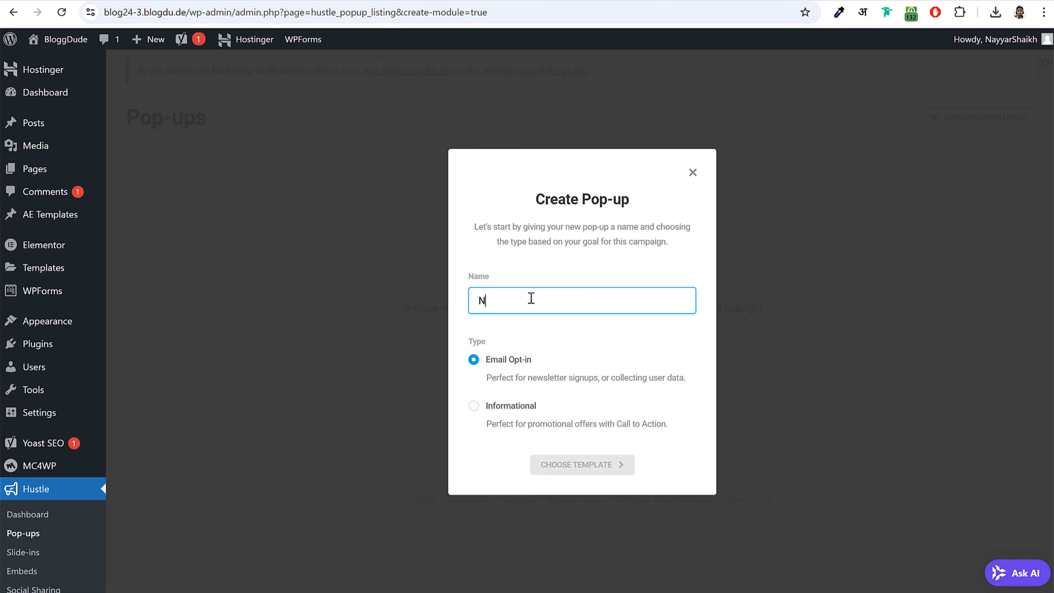
pyautogui.write('ewsl')
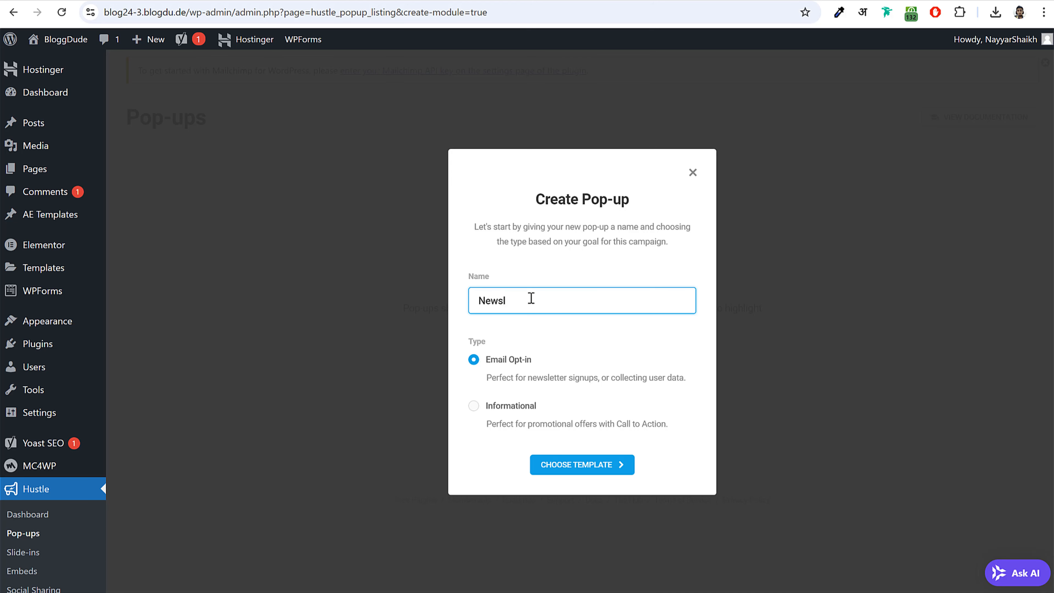
pyautogui.write('etter Popup')
pyautogui.click(497, 365)
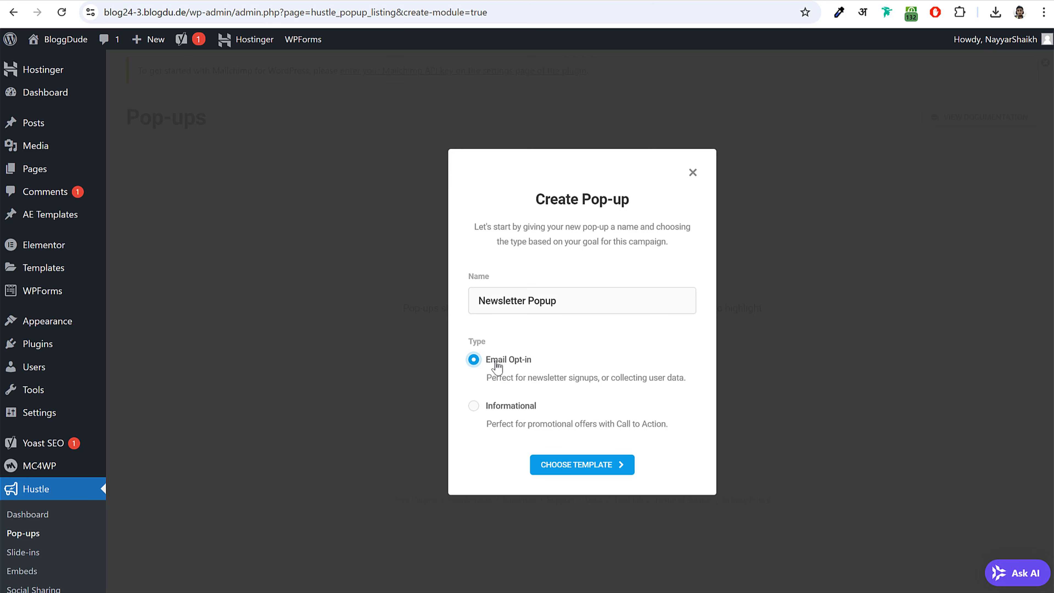
pyautogui.click(506, 408)
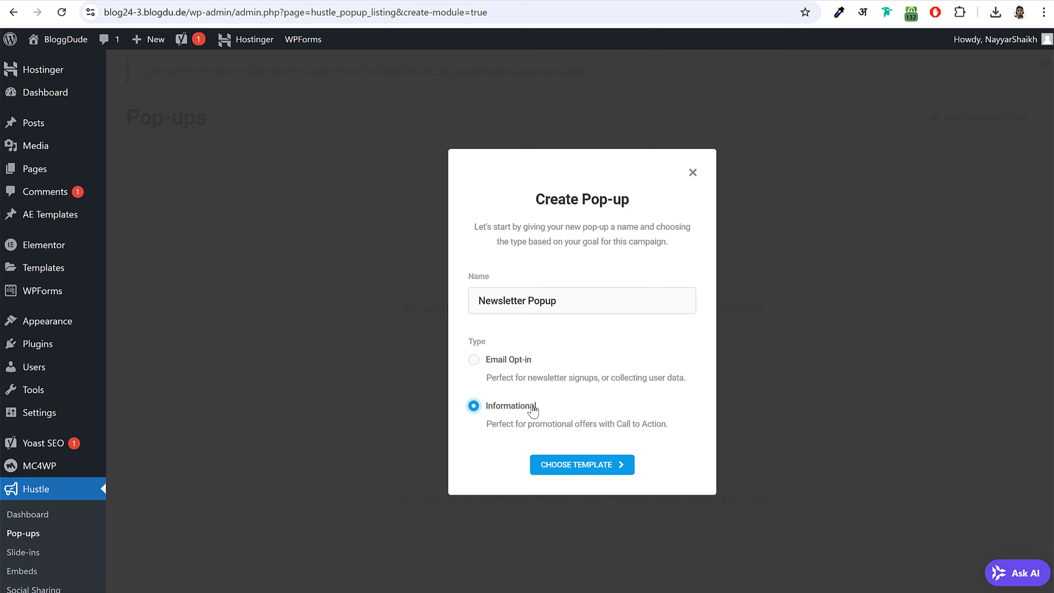
pyautogui.click(505, 362)
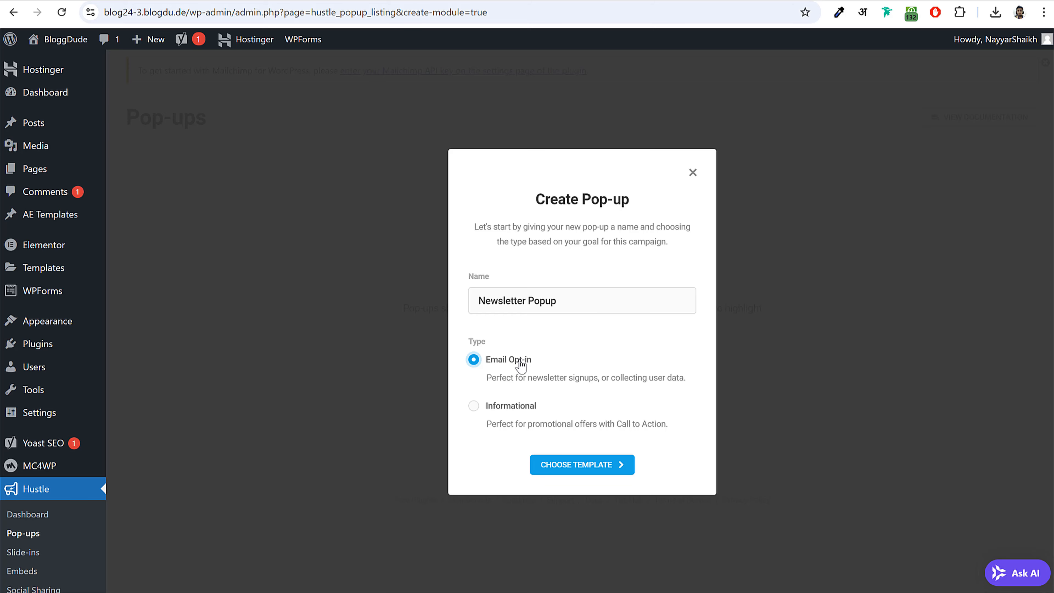
pyautogui.click(567, 469)
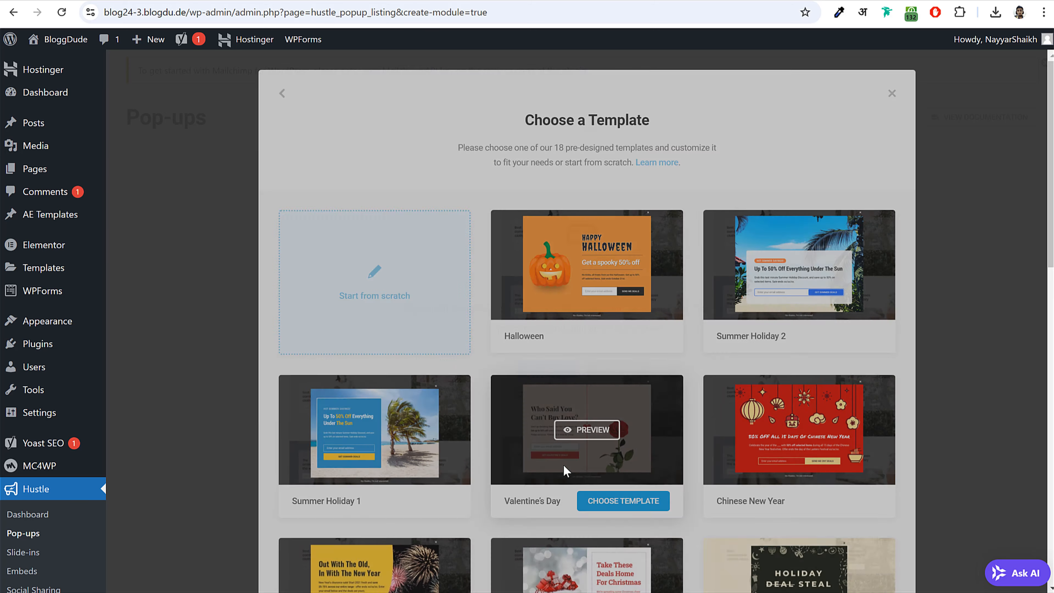
# - Preview the Newsletter Signup and Pandemic templates in the gallery
pyautogui.scroll(-10, 859, 388)
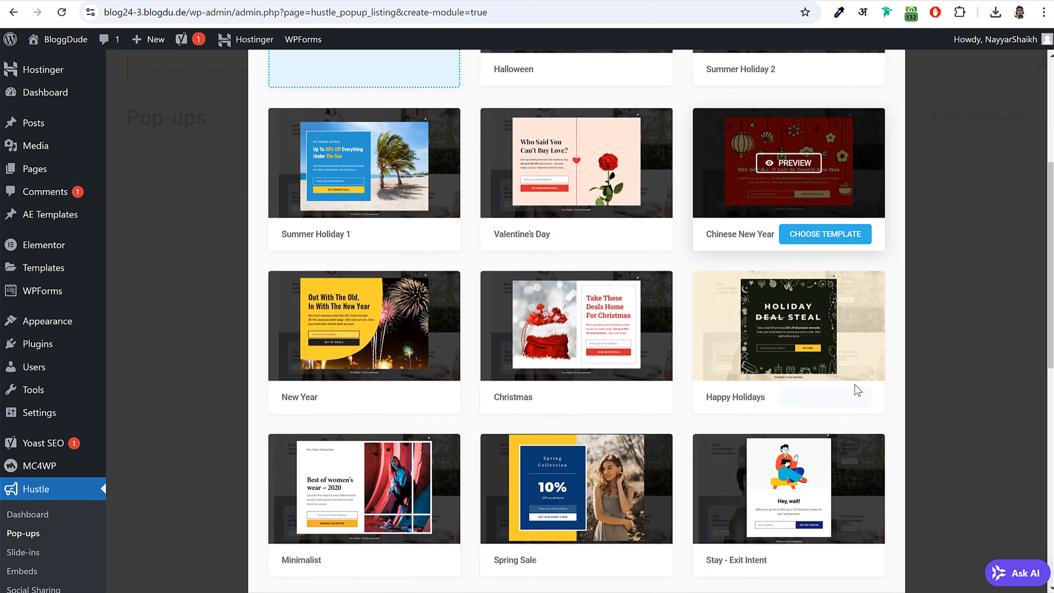
pyautogui.scroll(-5, 854, 395)
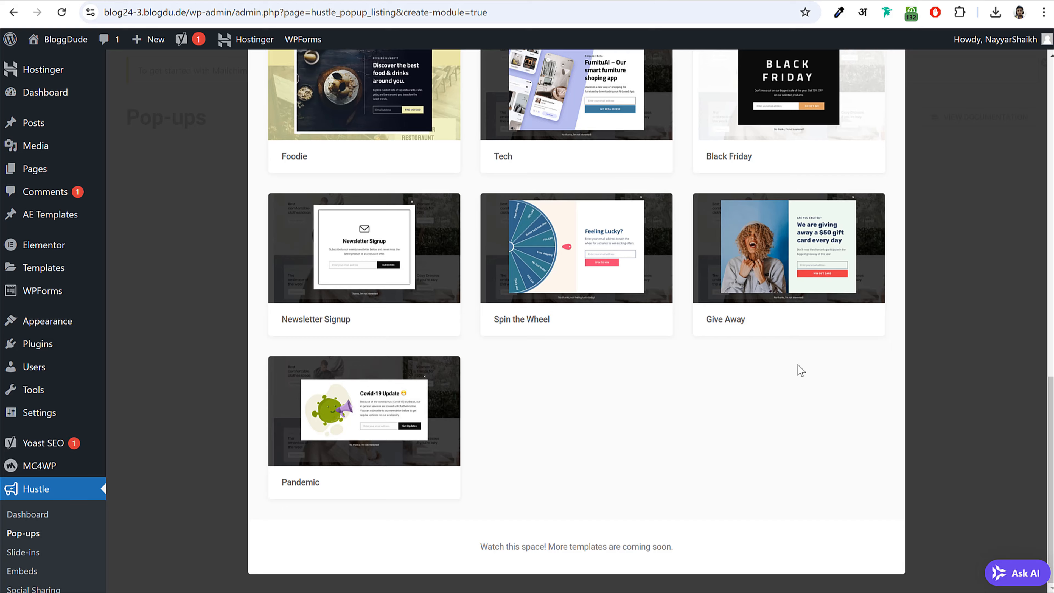
pyautogui.scroll(3, 801, 370)
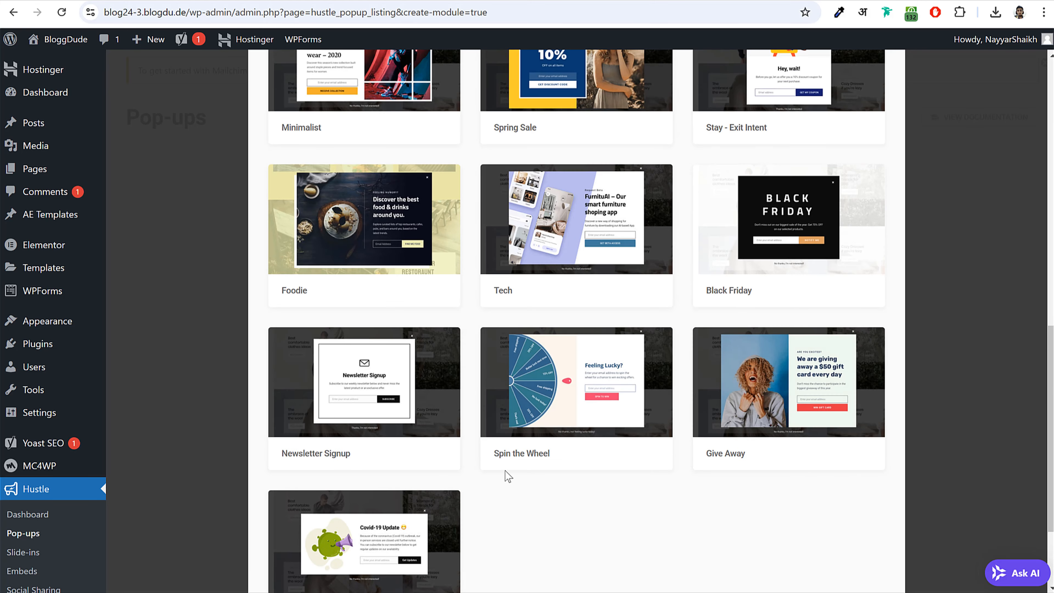
pyautogui.click(367, 382)
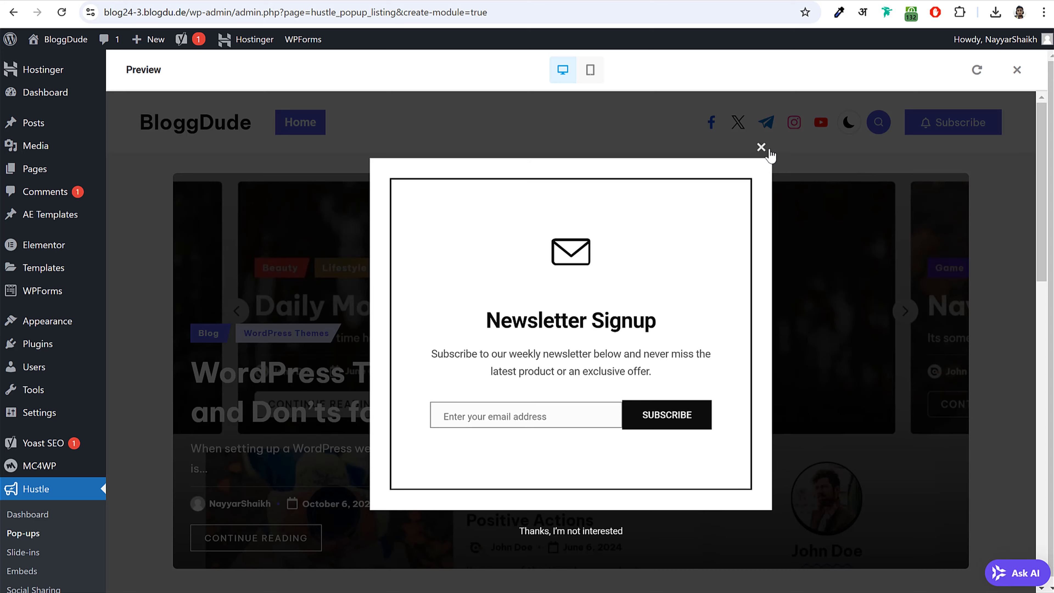
pyautogui.click(761, 147)
pyautogui.click(1017, 69)
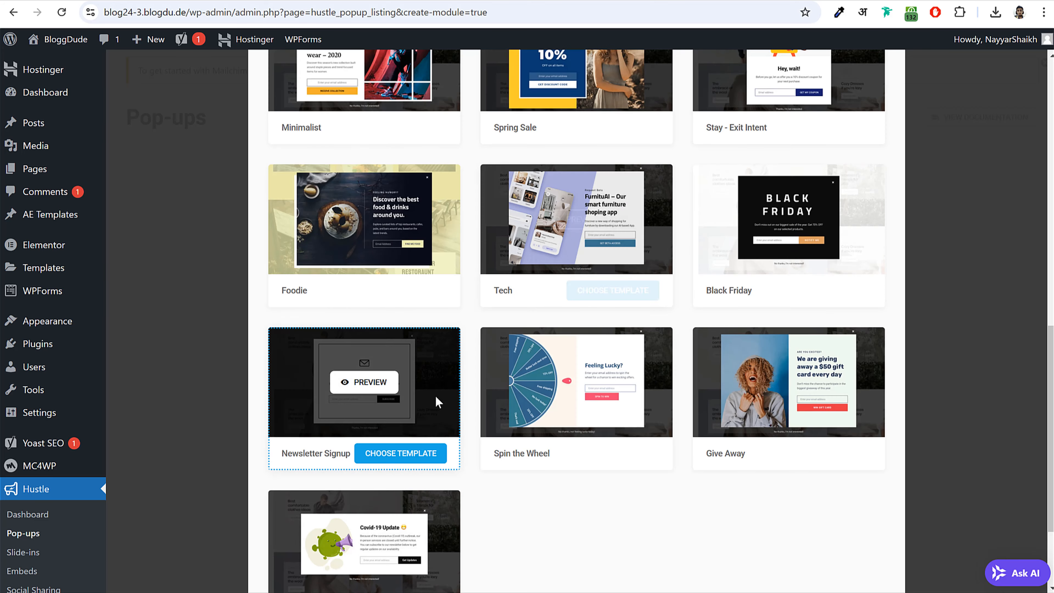
pyautogui.scroll(-2, 365, 344)
pyautogui.click(363, 343)
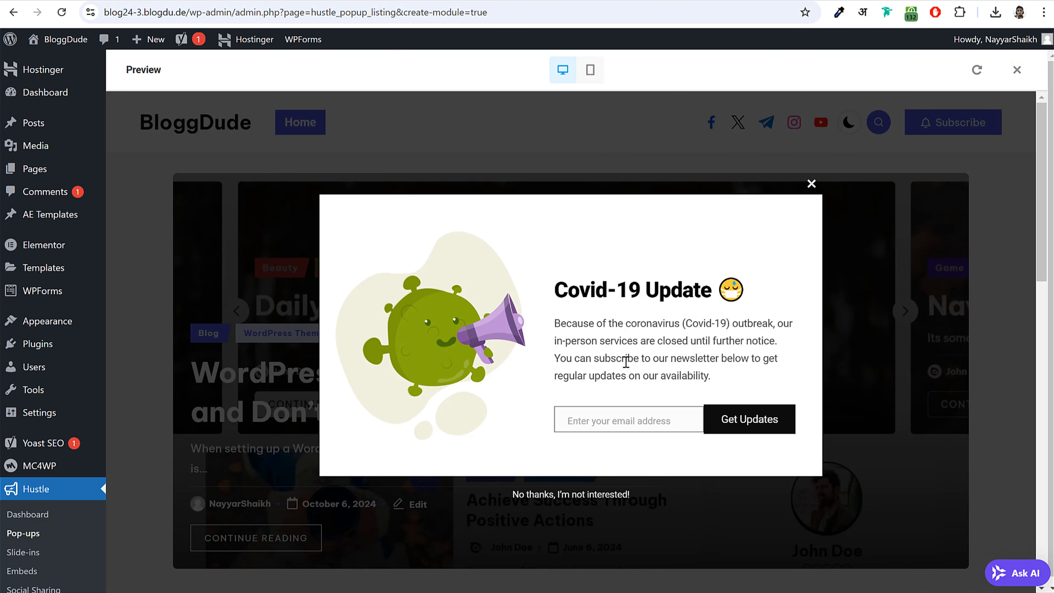
pyautogui.click(812, 184)
pyautogui.click(1017, 70)
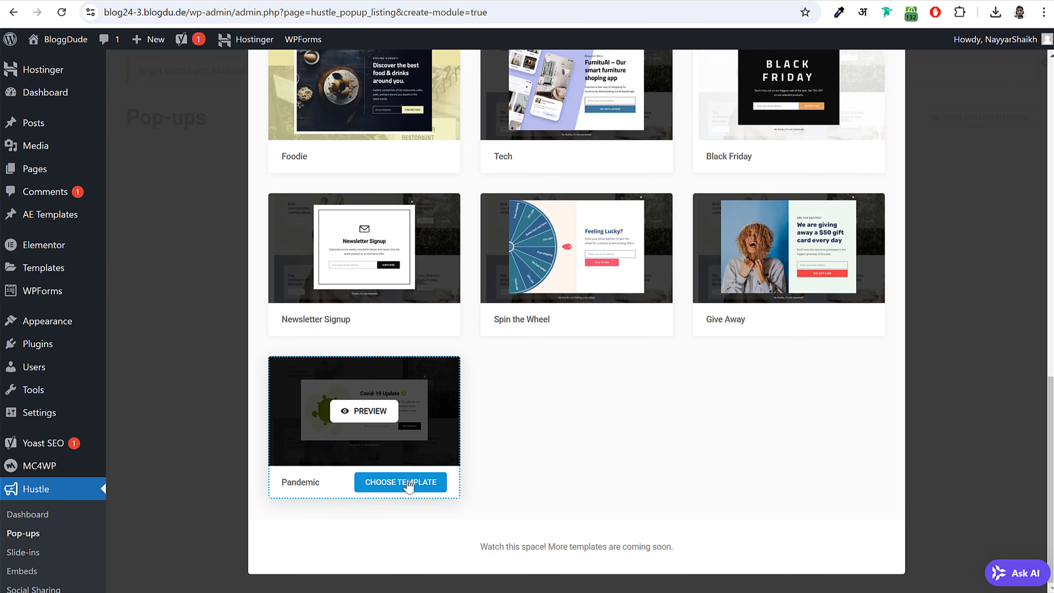
pyautogui.click(401, 482)
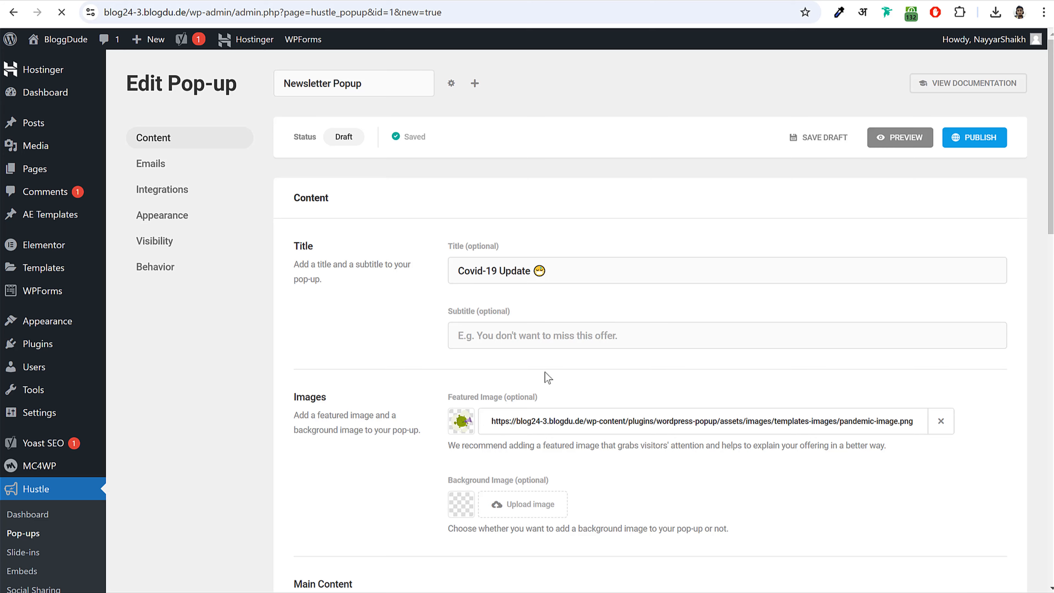
pyautogui.scroll(-5, 471, 435)
pyautogui.scroll(5, 518, 255)
pyautogui.moveTo(558, 271); pyautogui.dragTo(439, 279)
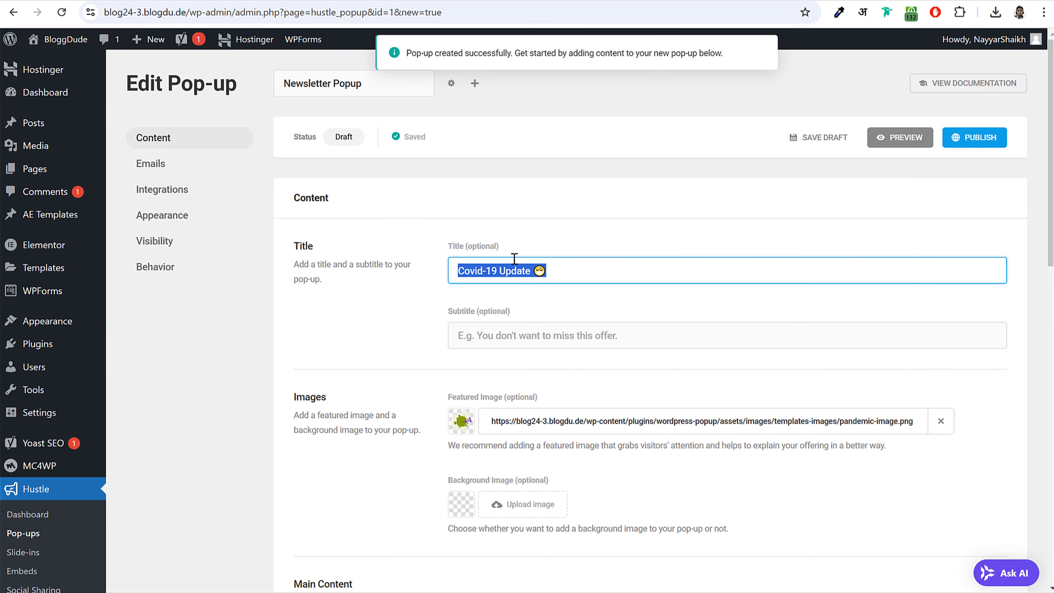
pyautogui.write('Get')
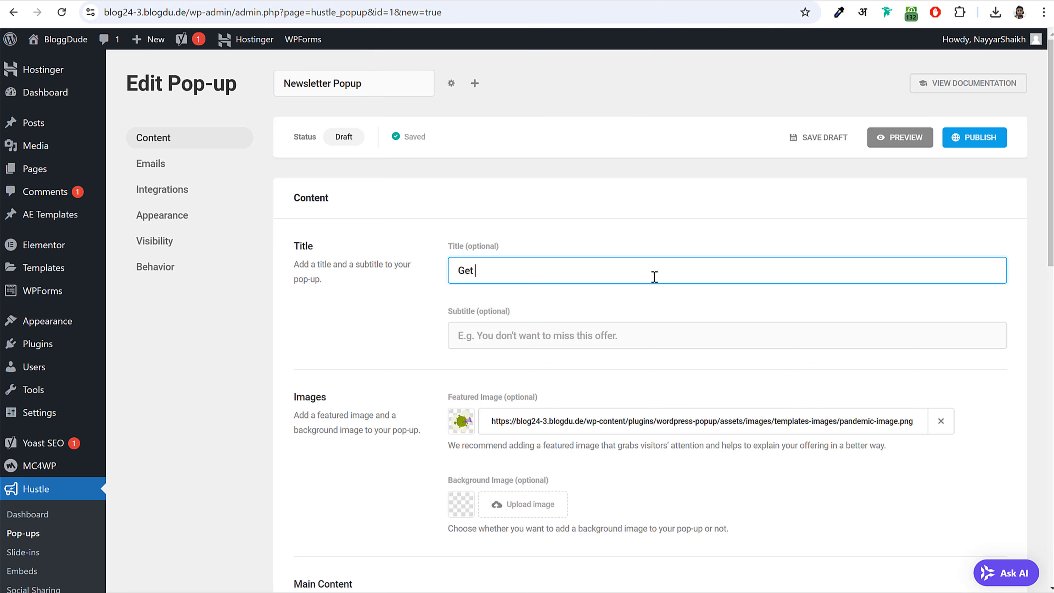
pyautogui.write(' Latest Updates')
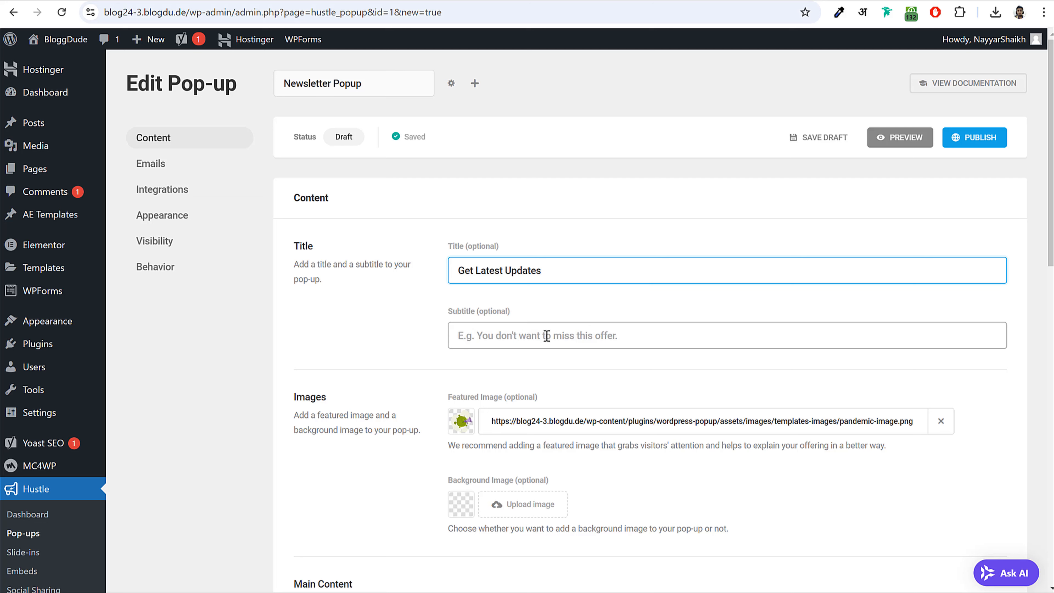
pyautogui.click(583, 338)
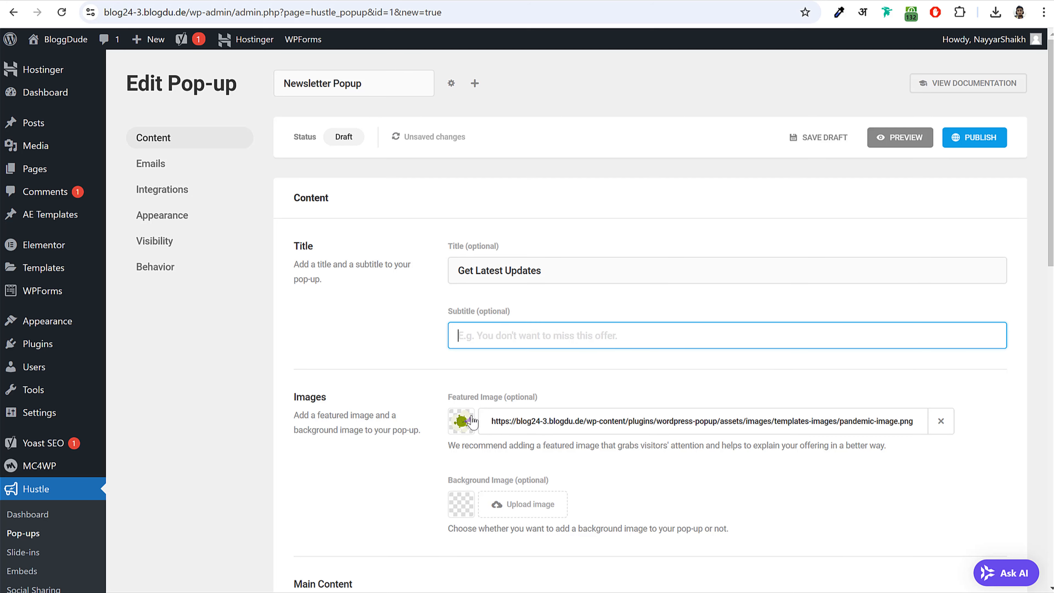
pyautogui.scroll(-3, 496, 430)
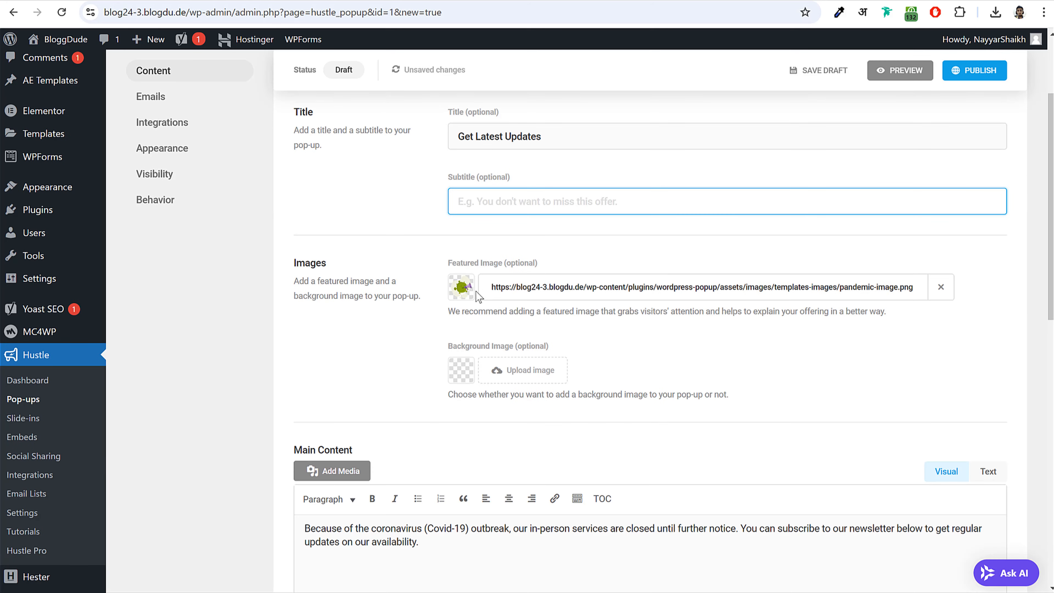
pyautogui.click(941, 287)
pyautogui.click(515, 296)
pyautogui.click(178, 200)
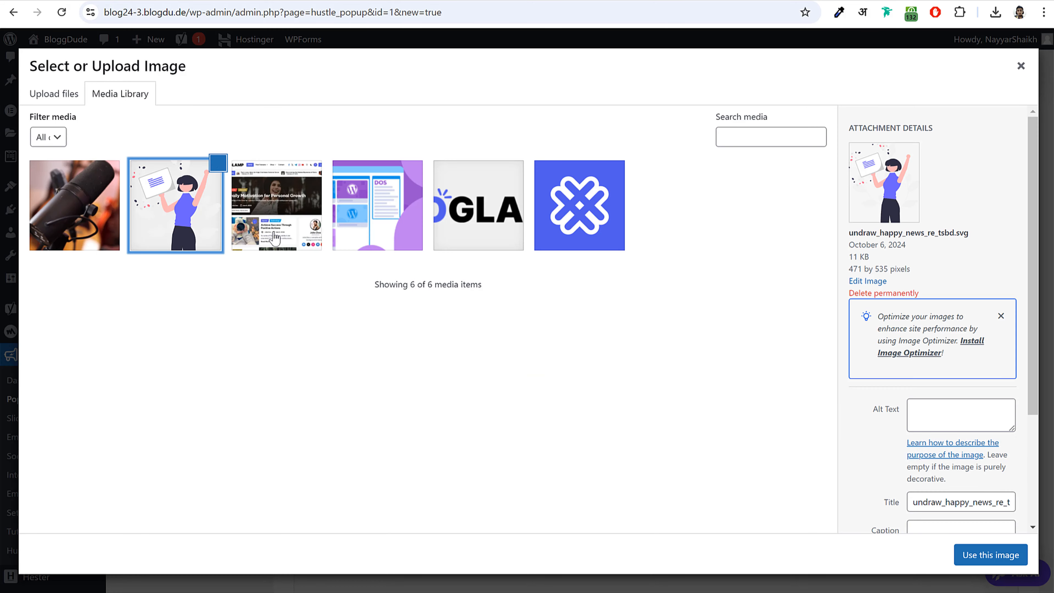
pyautogui.click(991, 556)
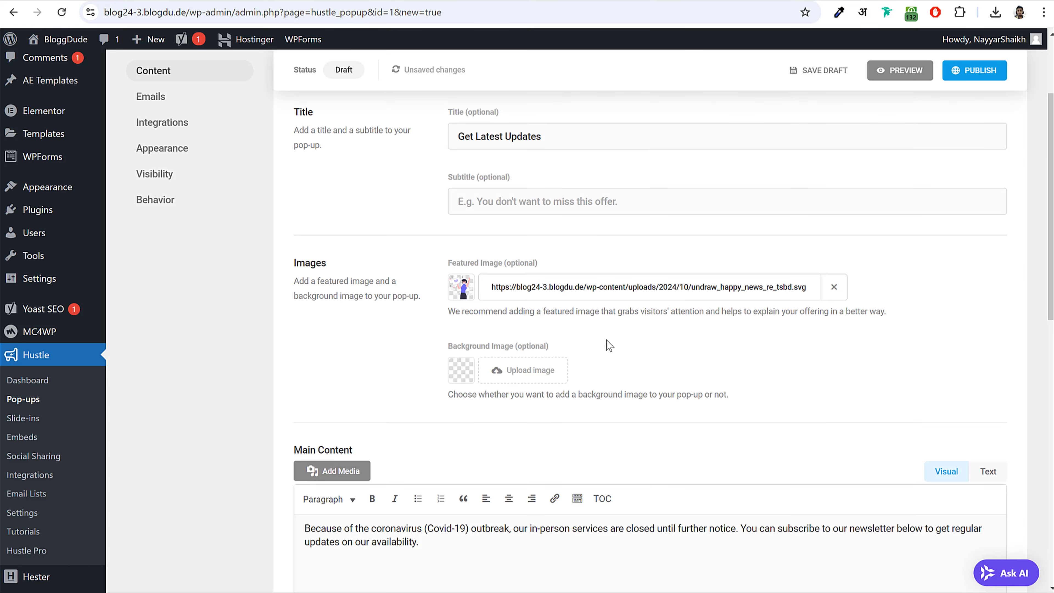
pyautogui.scroll(2, 608, 345)
pyautogui.click(901, 139)
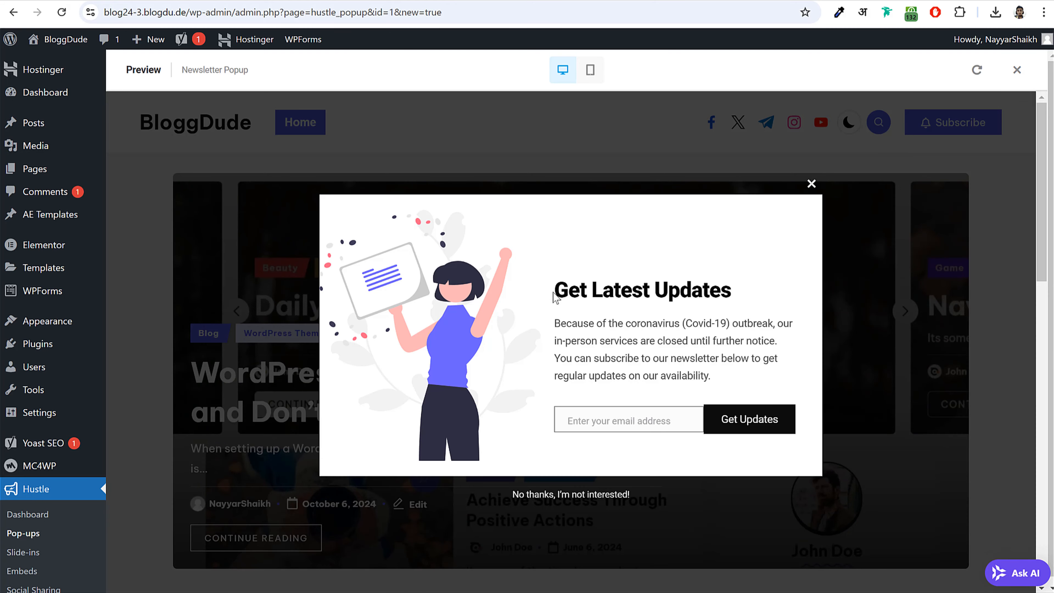
pyautogui.moveTo(556, 297); pyautogui.dragTo(702, 296)
pyautogui.click(657, 334)
pyautogui.moveTo(552, 326); pyautogui.dragTo(724, 379)
pyautogui.click(723, 379)
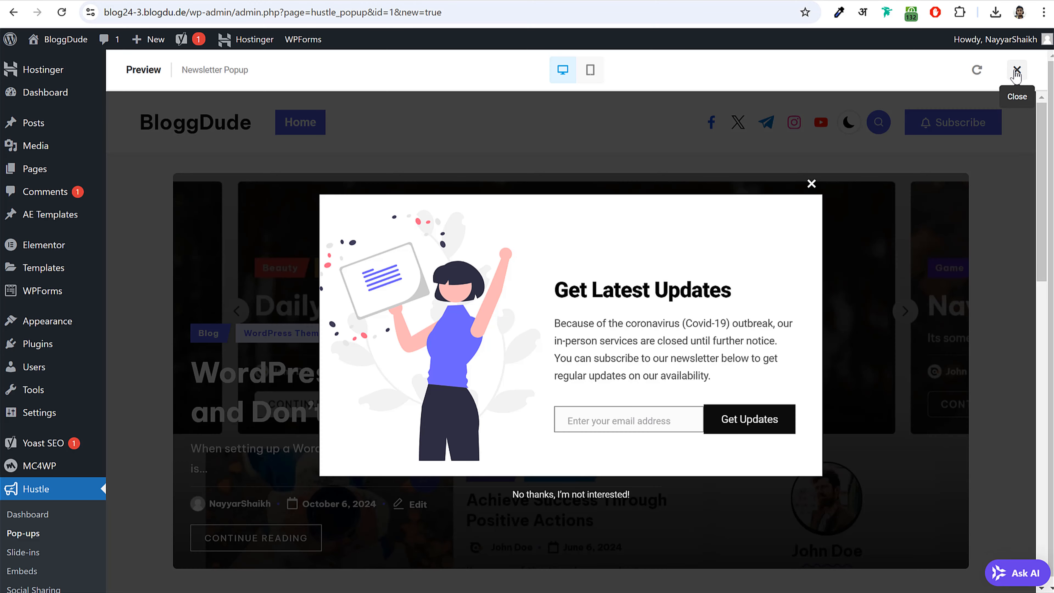
pyautogui.click(1017, 70)
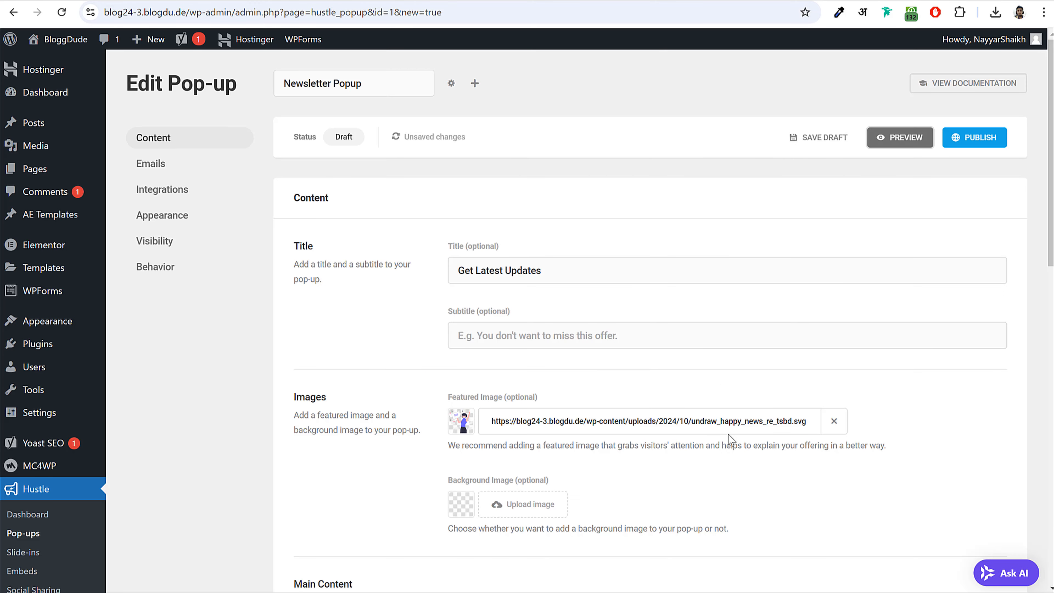
pyautogui.scroll(-5, 730, 434)
pyautogui.moveTo(457, 342); pyautogui.dragTo(305, 327)
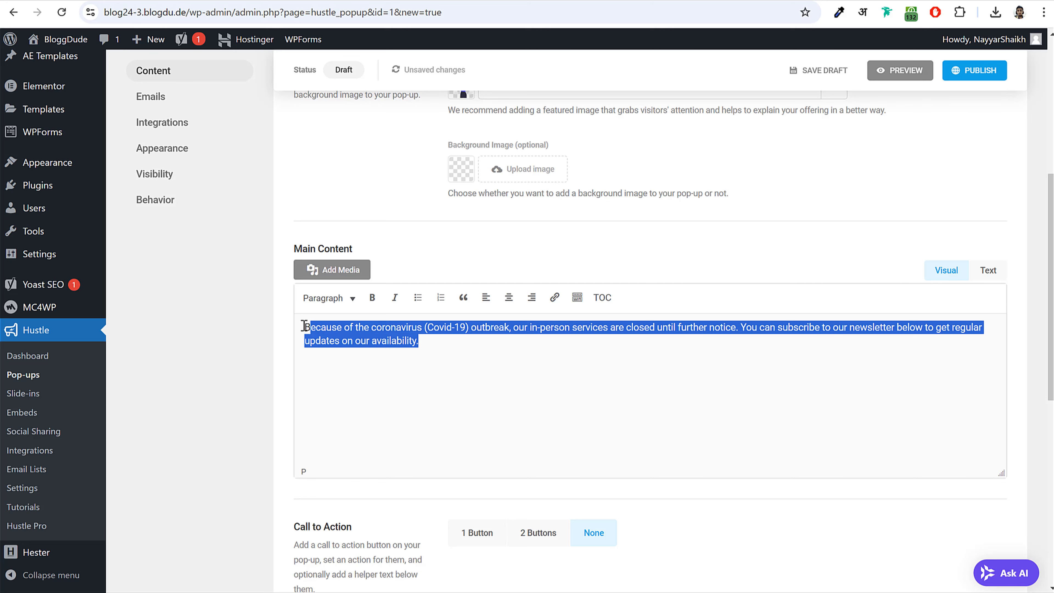
pyautogui.click(338, 335)
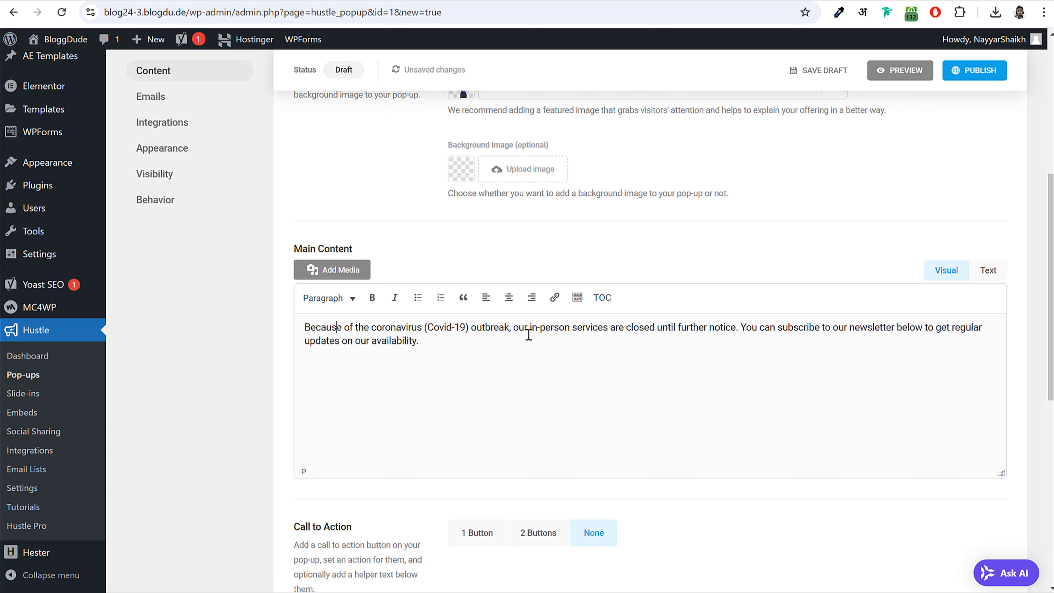
pyautogui.scroll(-8, 664, 390)
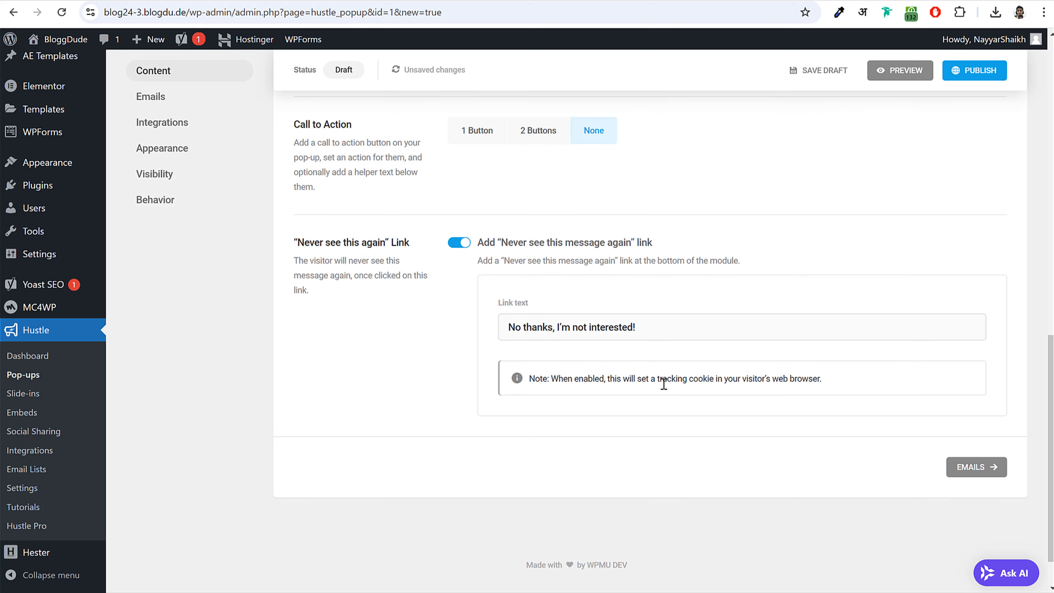
# - Review the pop-up's Emails settings and select the success message text
pyautogui.click(976, 468)
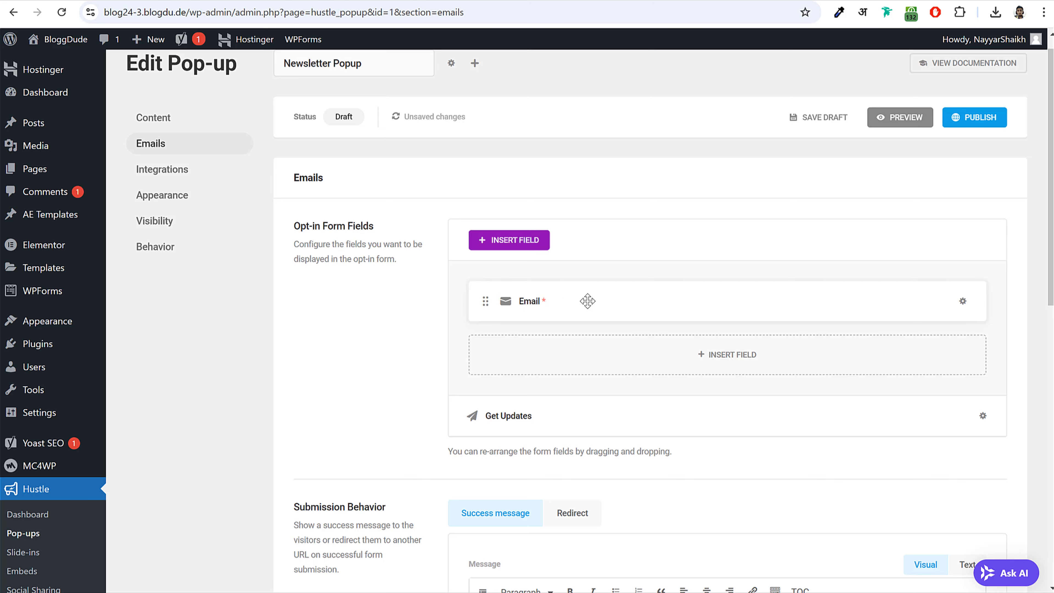
pyautogui.scroll(-5, 700, 411)
pyautogui.scroll(-2, 700, 411)
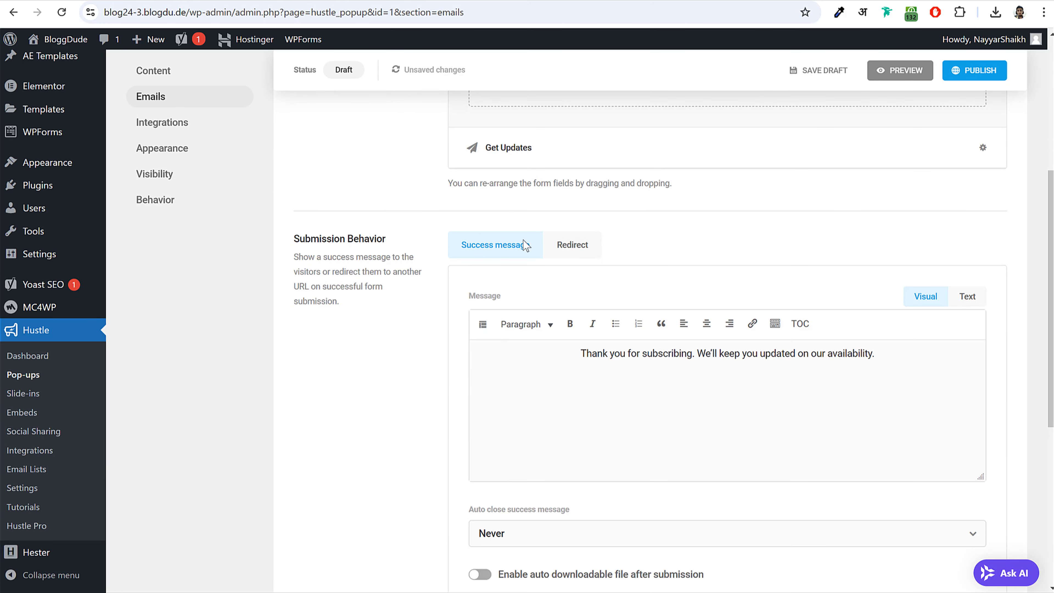
pyautogui.scroll(7, 653, 257)
pyautogui.scroll(-8, 652, 258)
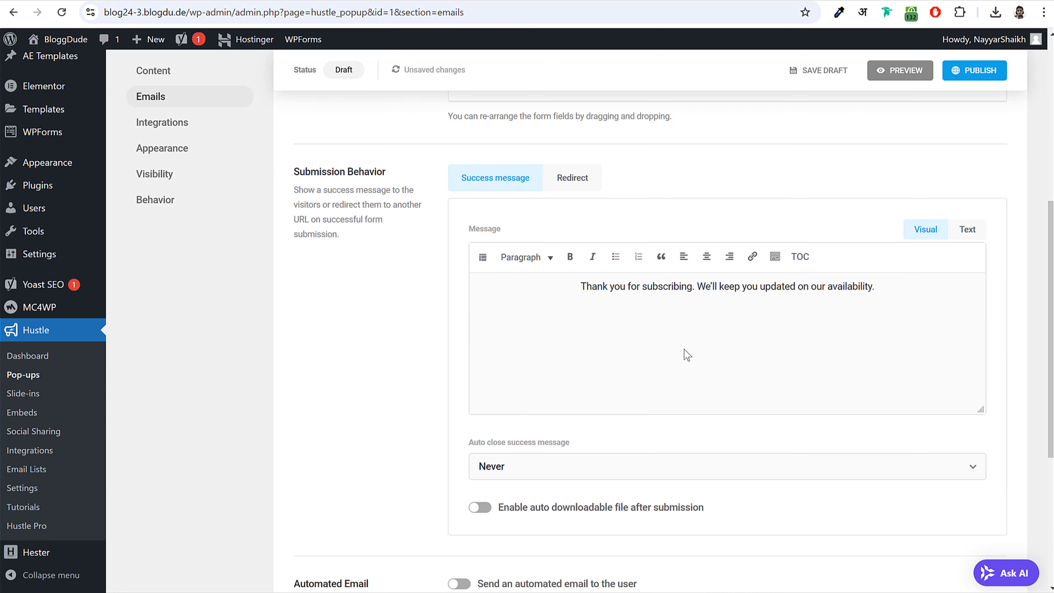
pyautogui.moveTo(671, 288); pyautogui.dragTo(901, 291)
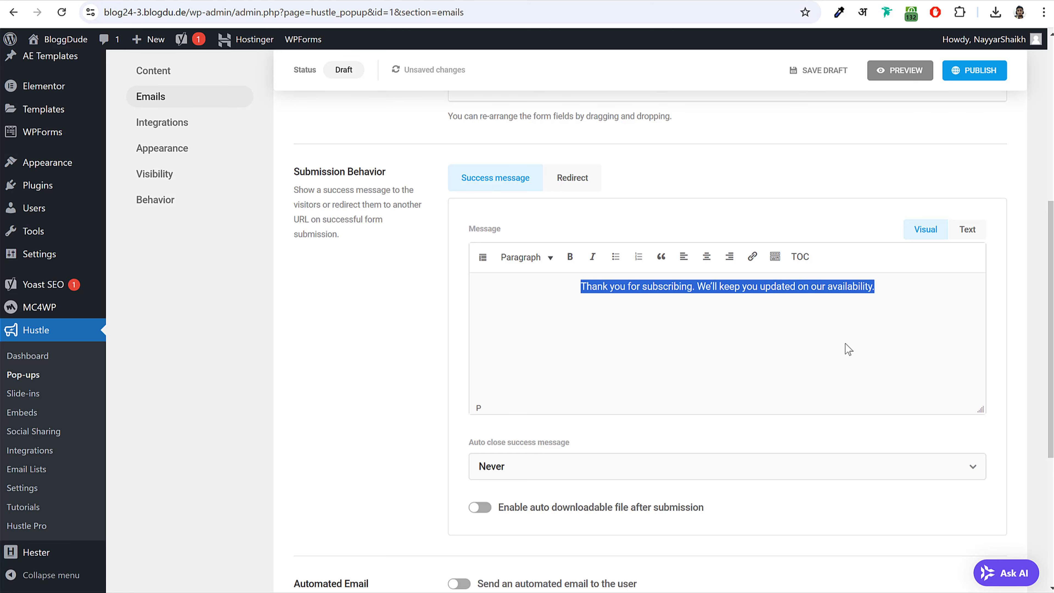
pyautogui.scroll(-5, 849, 349)
# - In Integrations, open the Email Lists page in a new tab, check it, and return
pyautogui.click(957, 497)
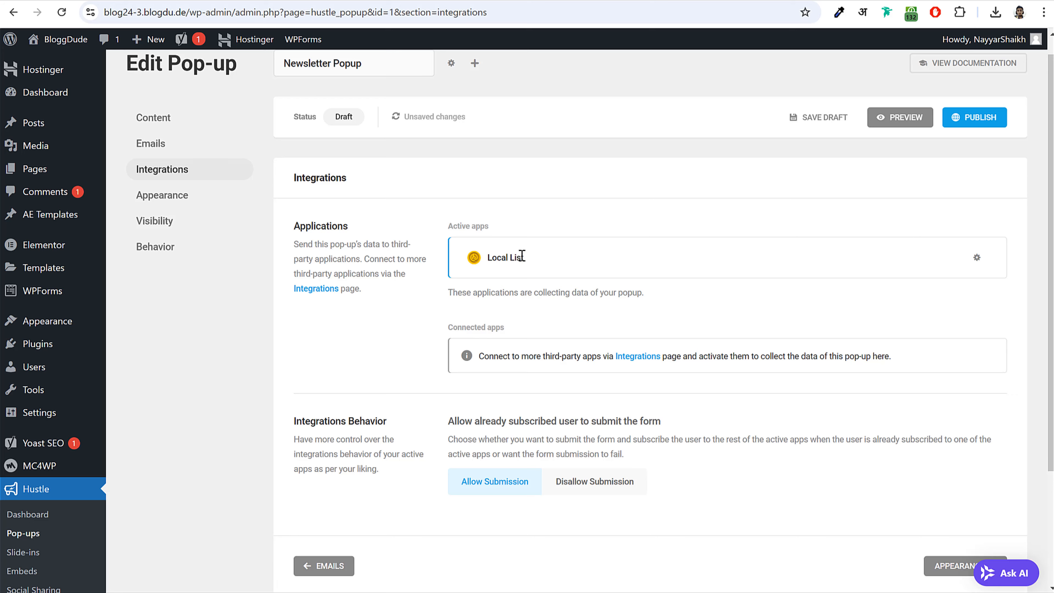
pyautogui.scroll(-4, 521, 256)
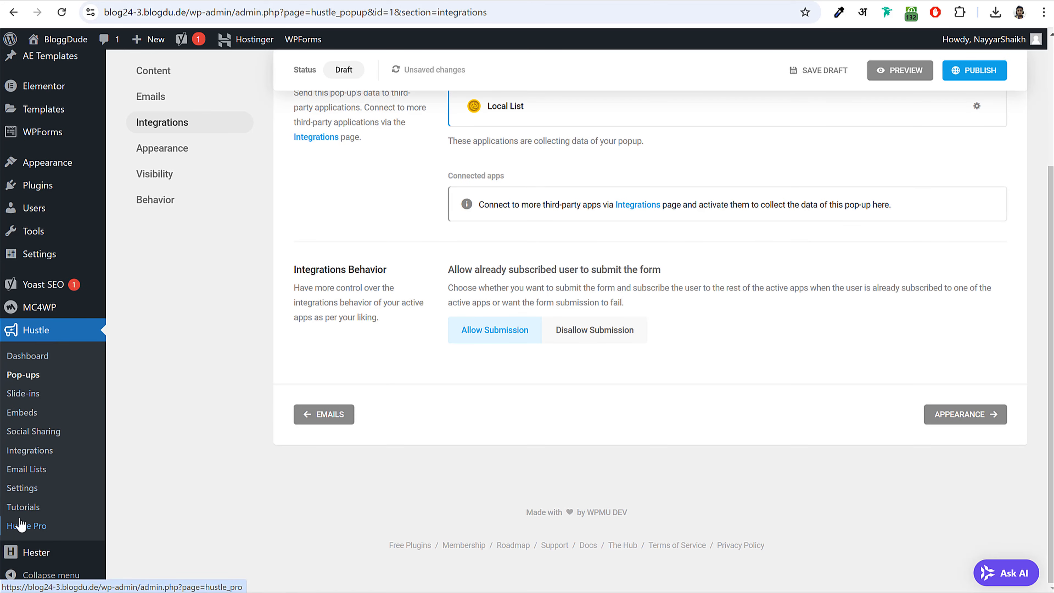
pyautogui.rightClick(31, 471)
pyautogui.click(47, 485)
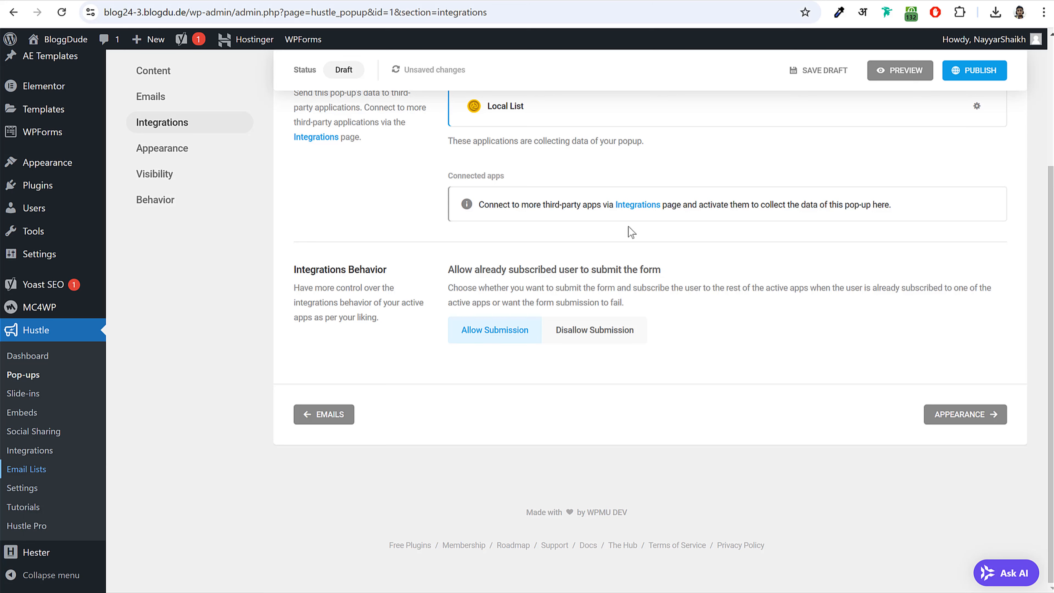
pyautogui.click(435, 4)
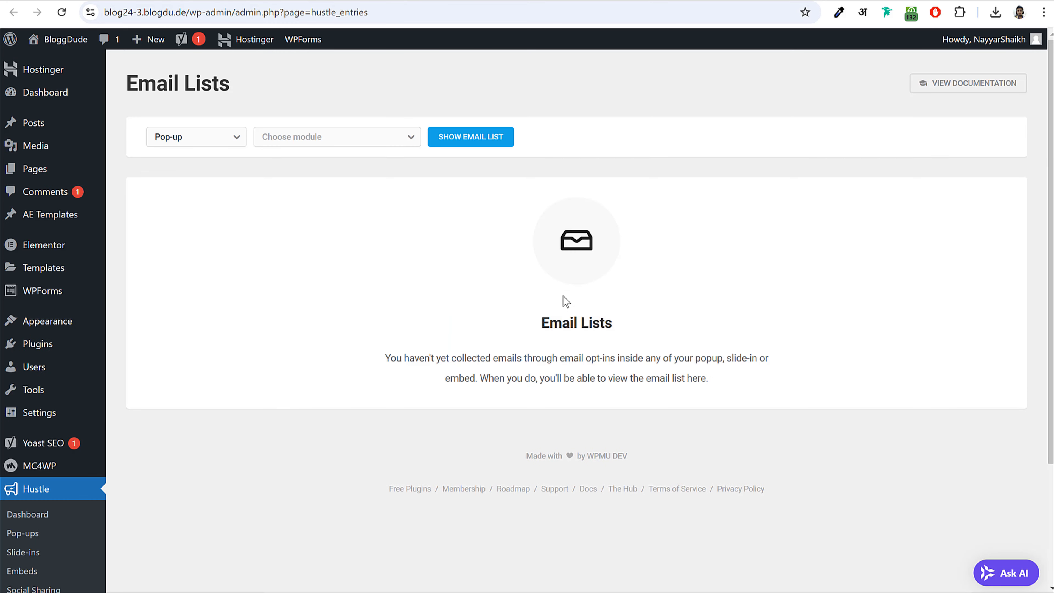
pyautogui.click(312, 1)
pyautogui.scroll(4, 574, 339)
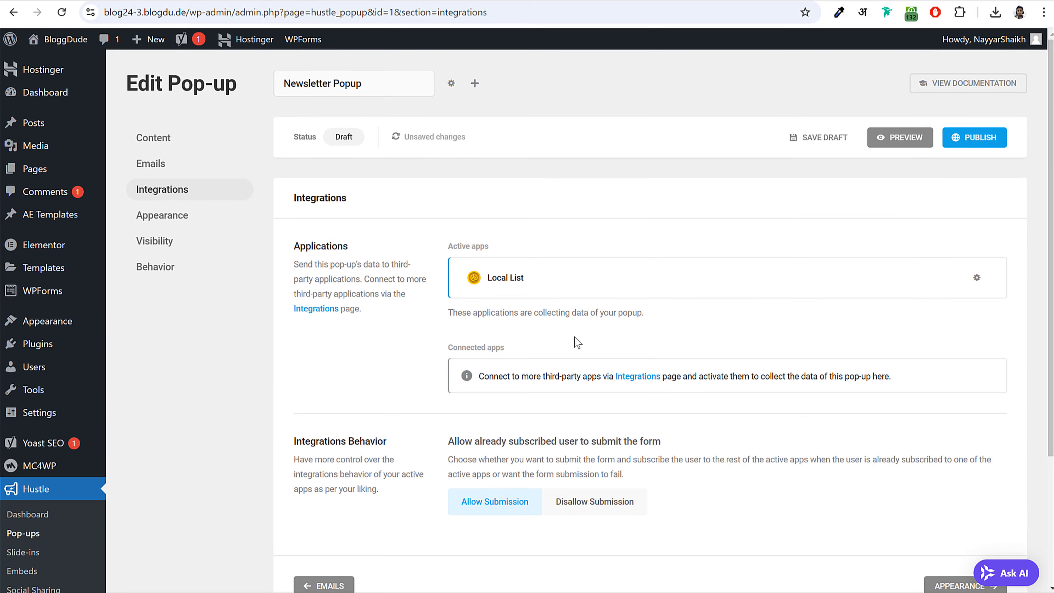
pyautogui.scroll(-3, 576, 343)
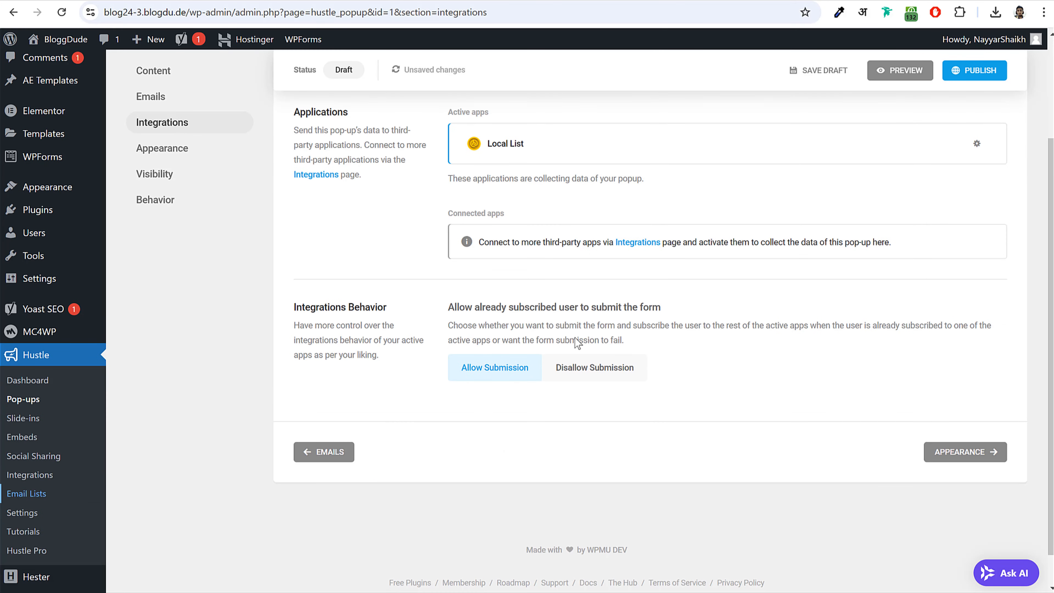
pyautogui.scroll(3, 794, 411)
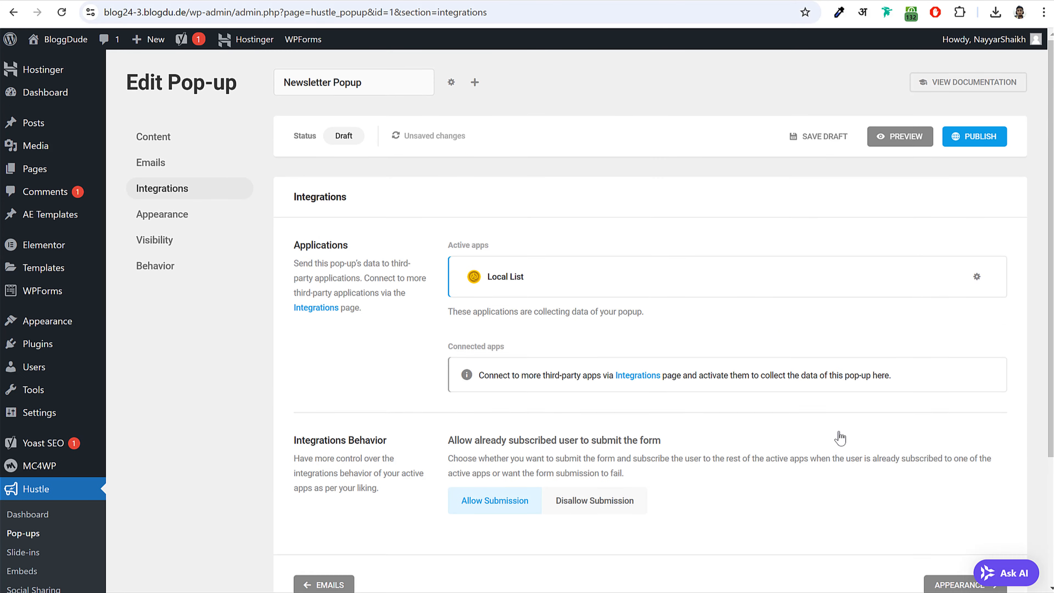
pyautogui.scroll(-3, 813, 413)
# - Look through the pop-up's Appearance settings and continue to Visibility
pyautogui.click(962, 455)
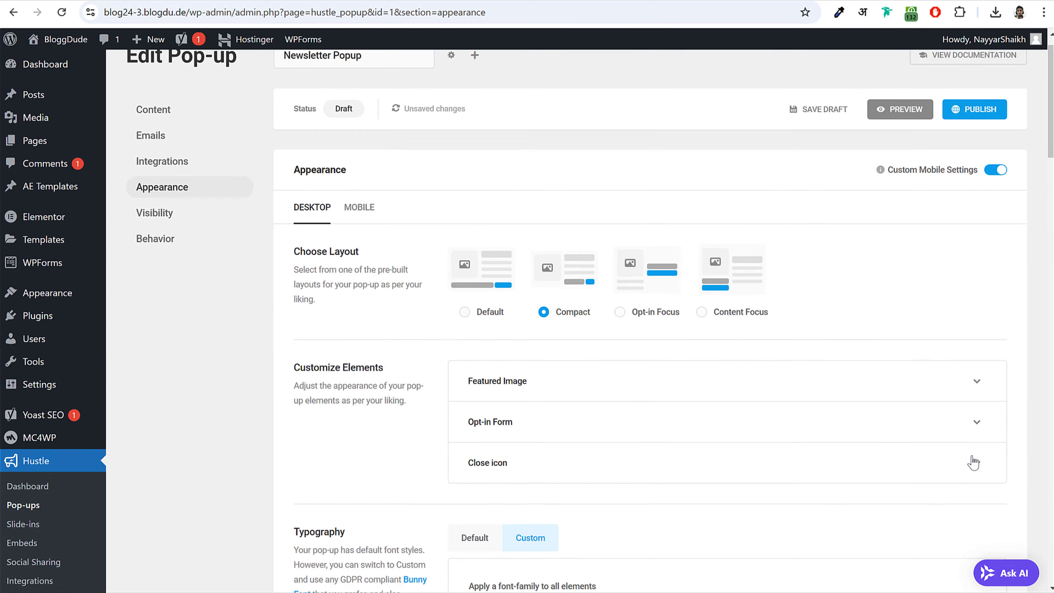
pyautogui.scroll(-20, 703, 397)
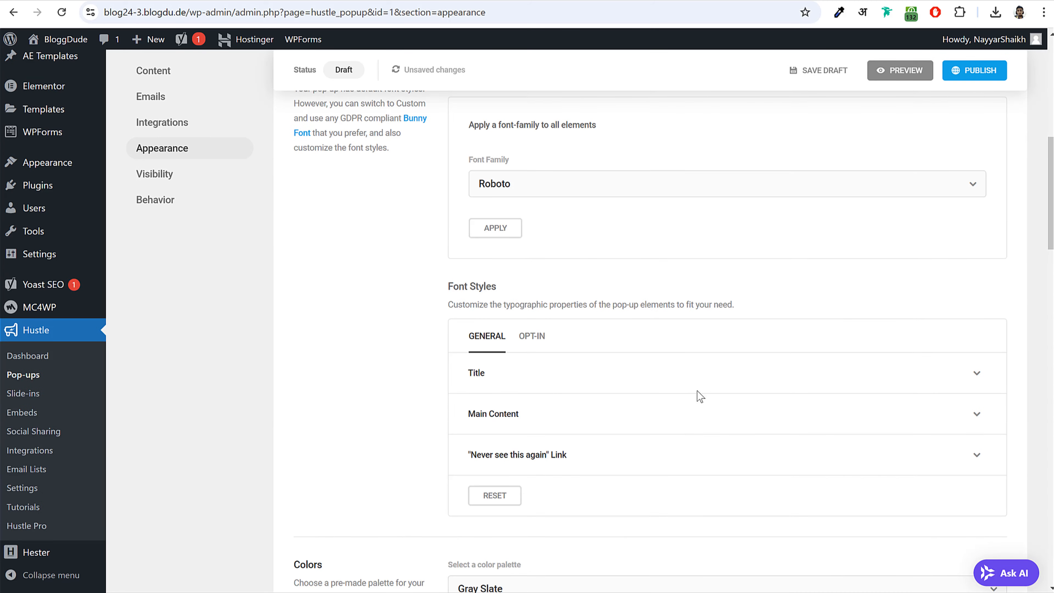
pyautogui.scroll(-6, 698, 396)
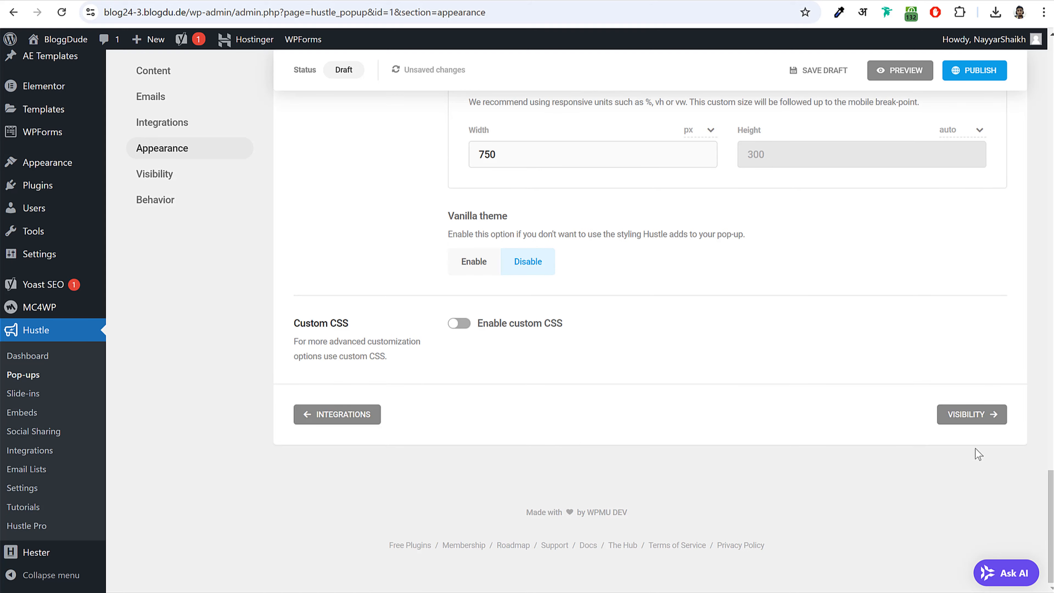
pyautogui.click(983, 422)
pyautogui.scroll(-2, 793, 338)
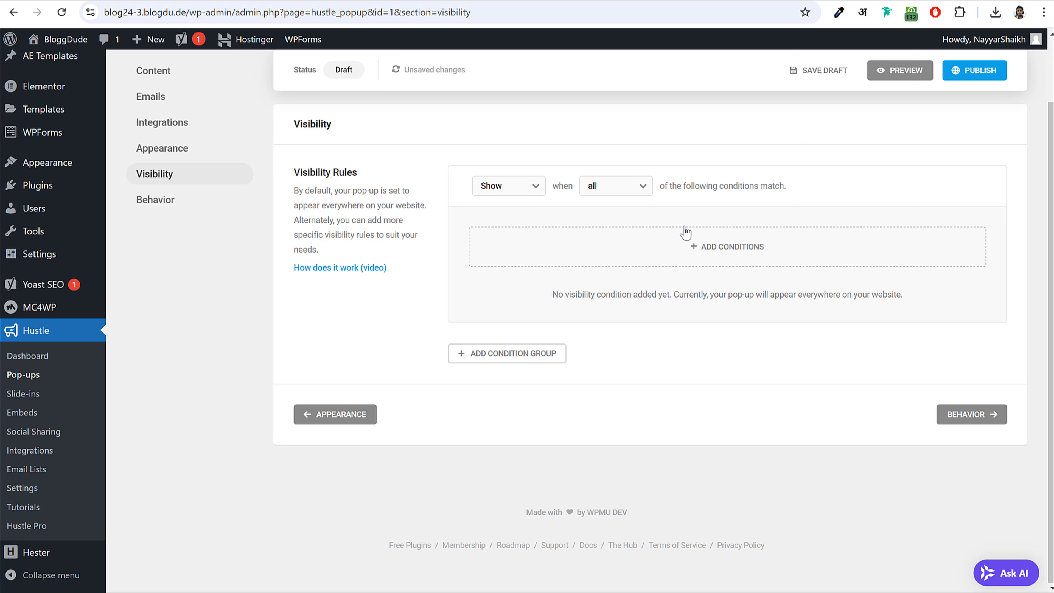
# - Add a Pages visibility condition, then delete it, leaving no conditions
pyautogui.click(681, 251)
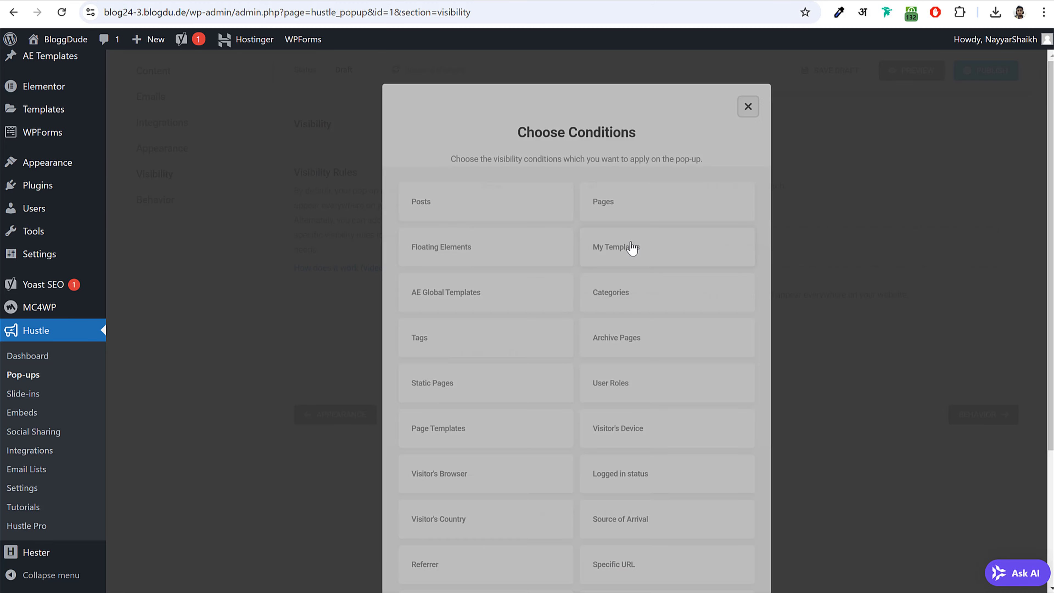
pyautogui.click(644, 207)
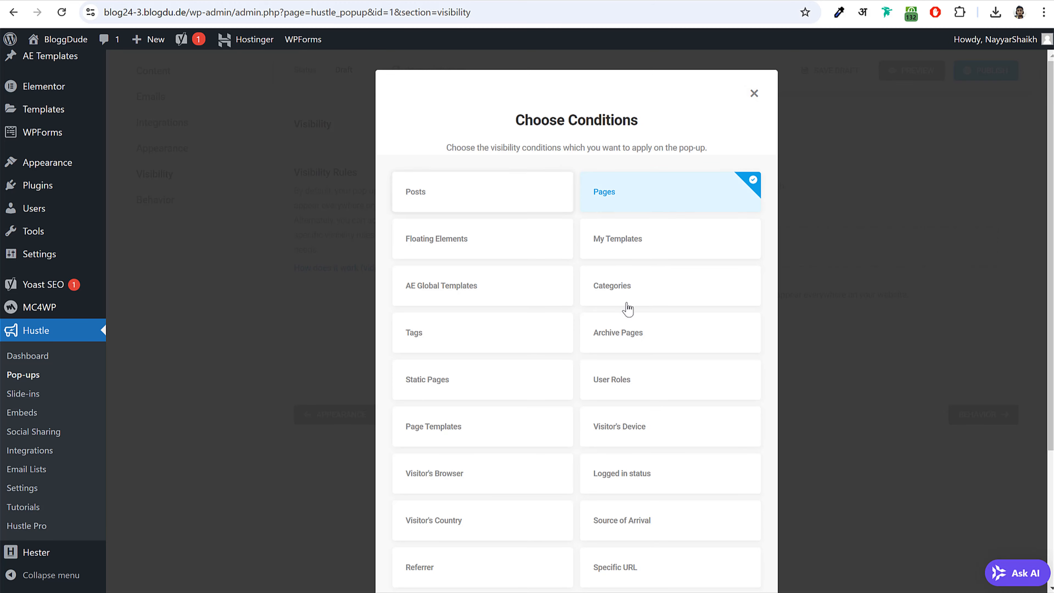
pyautogui.scroll(-5, 626, 306)
pyautogui.click(697, 549)
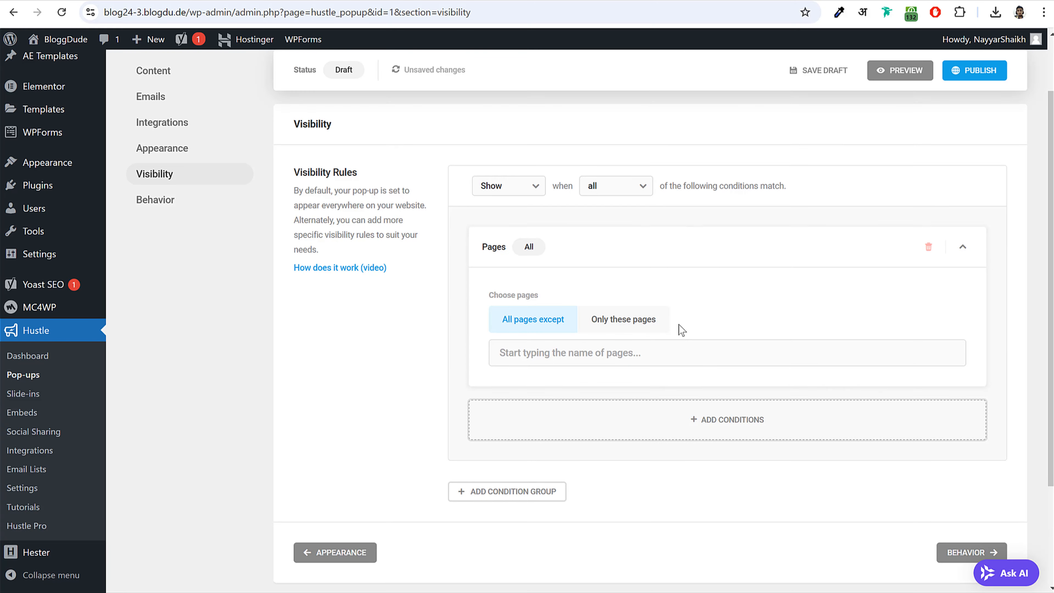
pyautogui.click(930, 247)
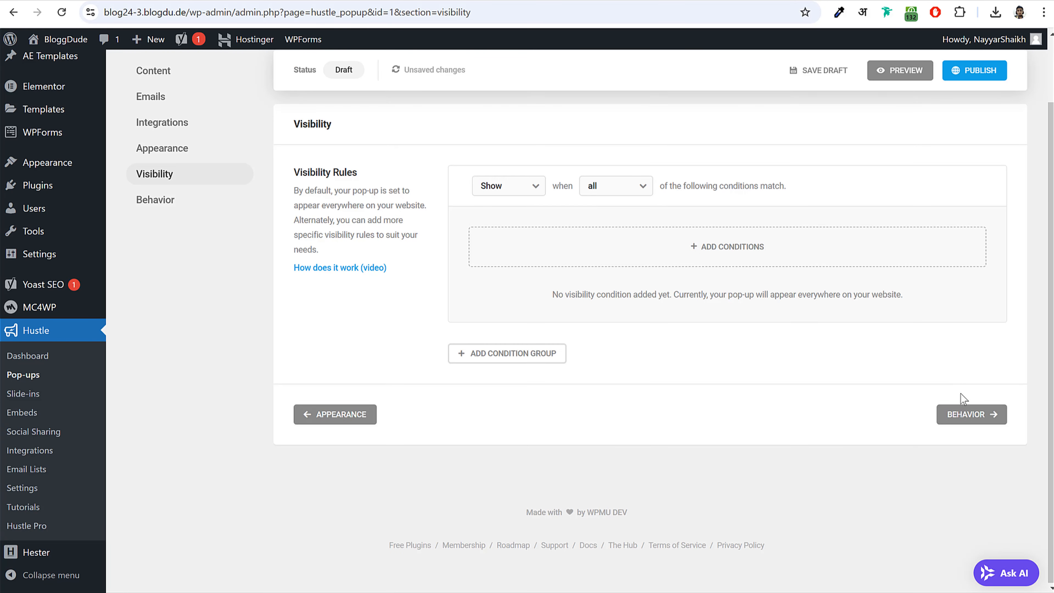
pyautogui.click(982, 432)
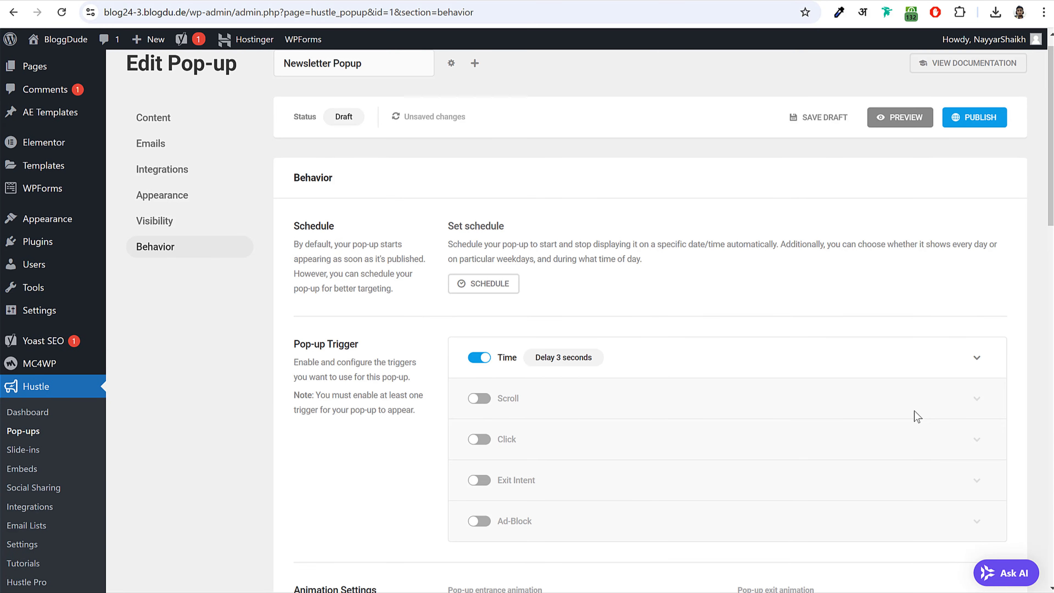
# - Replace the pop-up's Time trigger with the Click trigger in Hustle Behavior
pyautogui.scroll(-5, 914, 411)
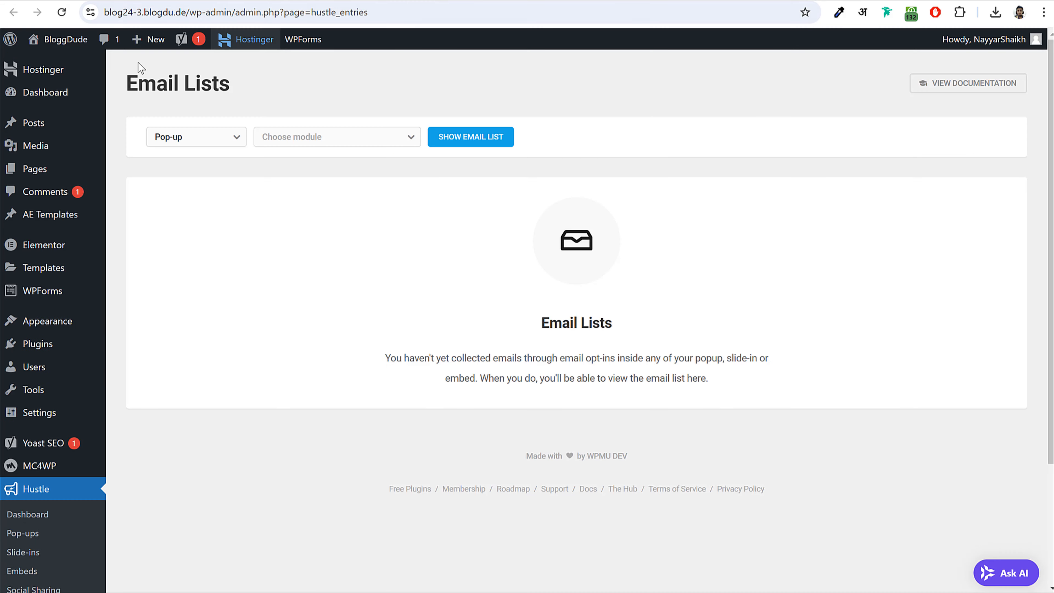
pyautogui.moveTo(67, 41)
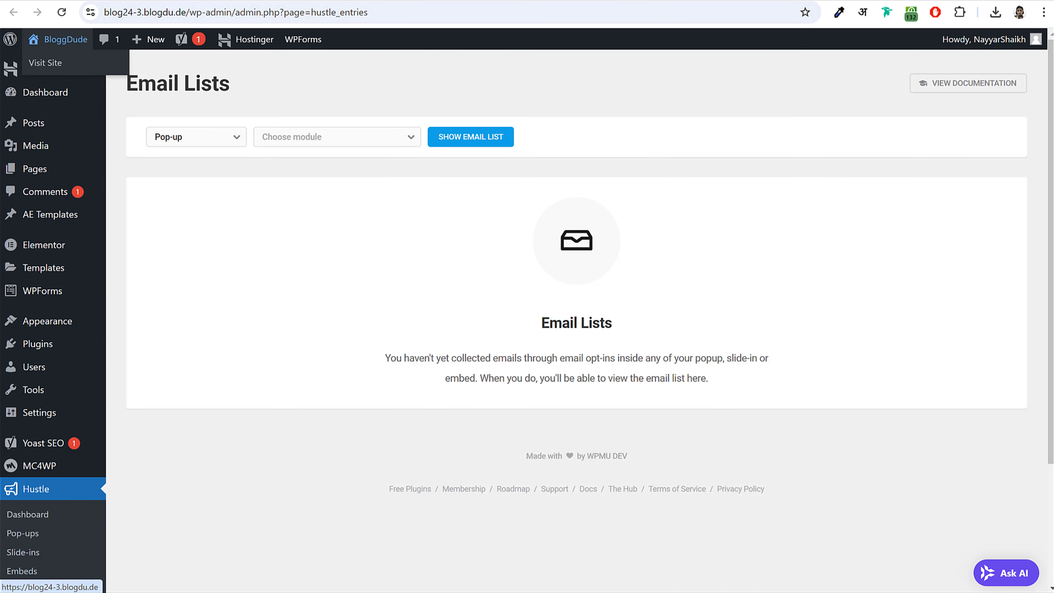
pyautogui.click(46, 62)
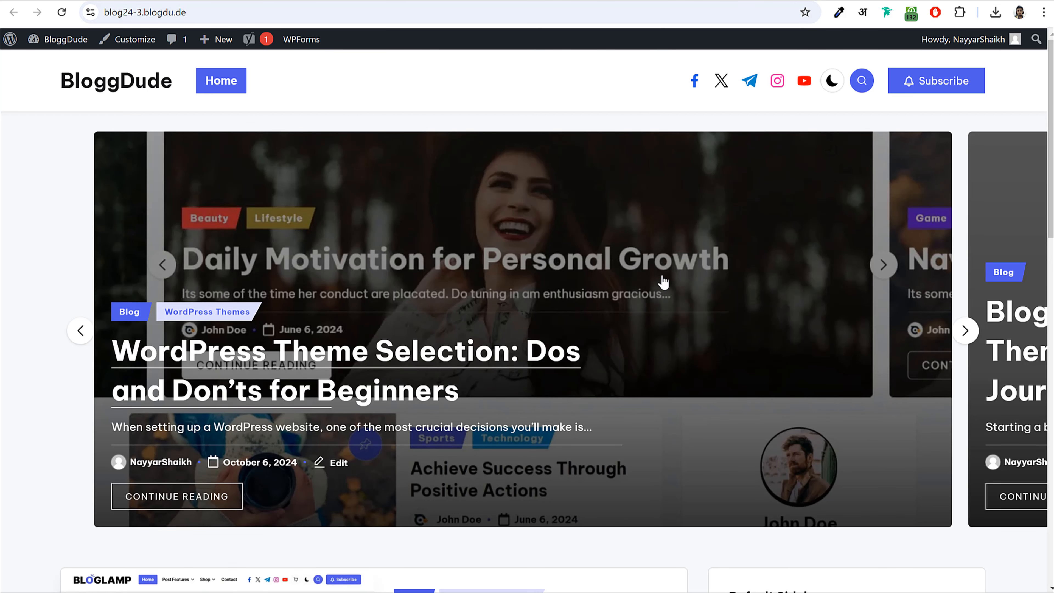
pyautogui.scroll(-5, 663, 282)
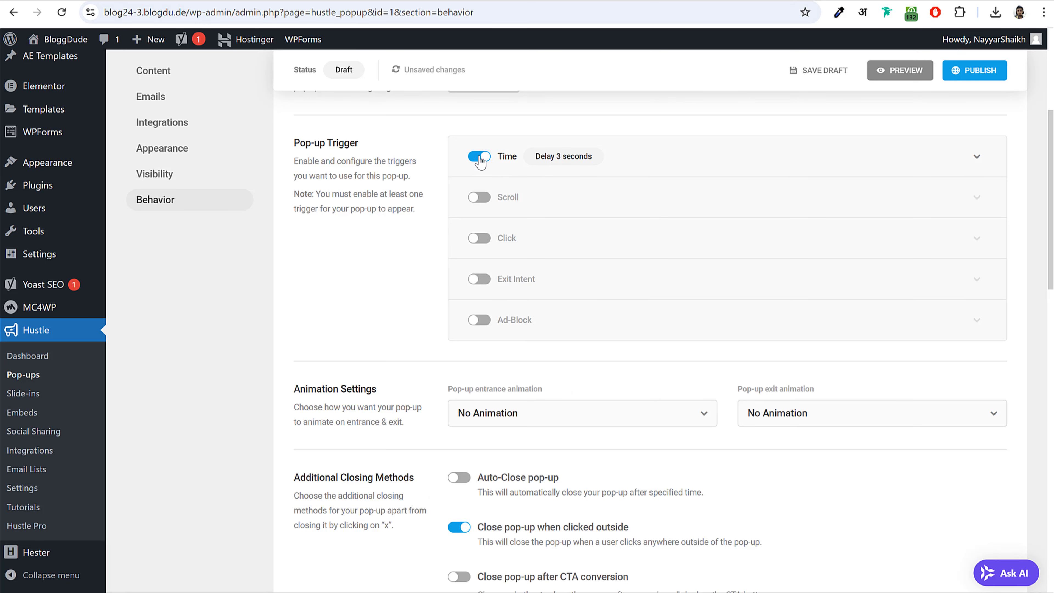
pyautogui.click(479, 157)
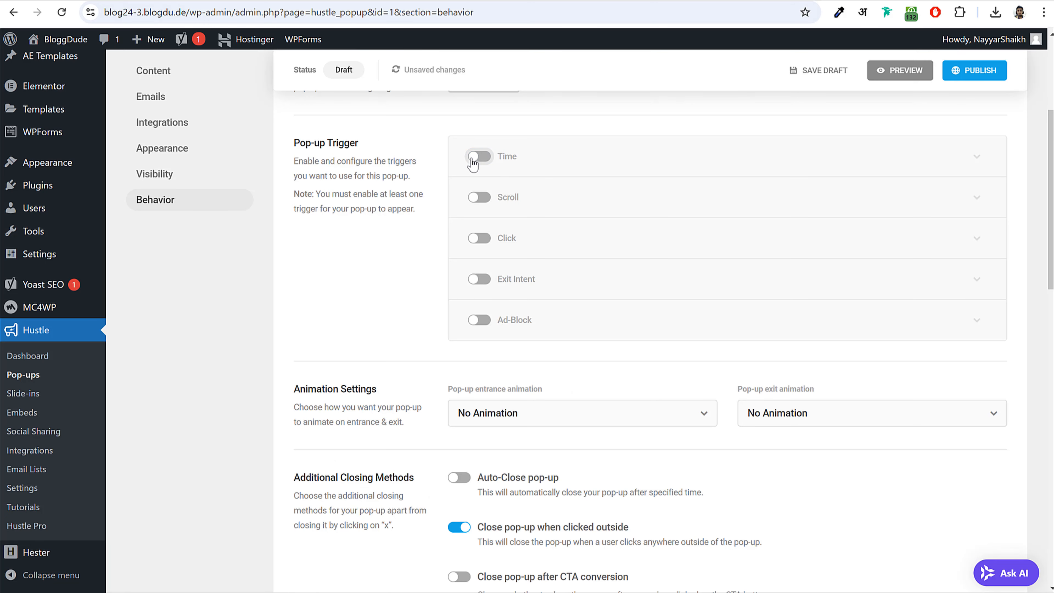
pyautogui.click(479, 238)
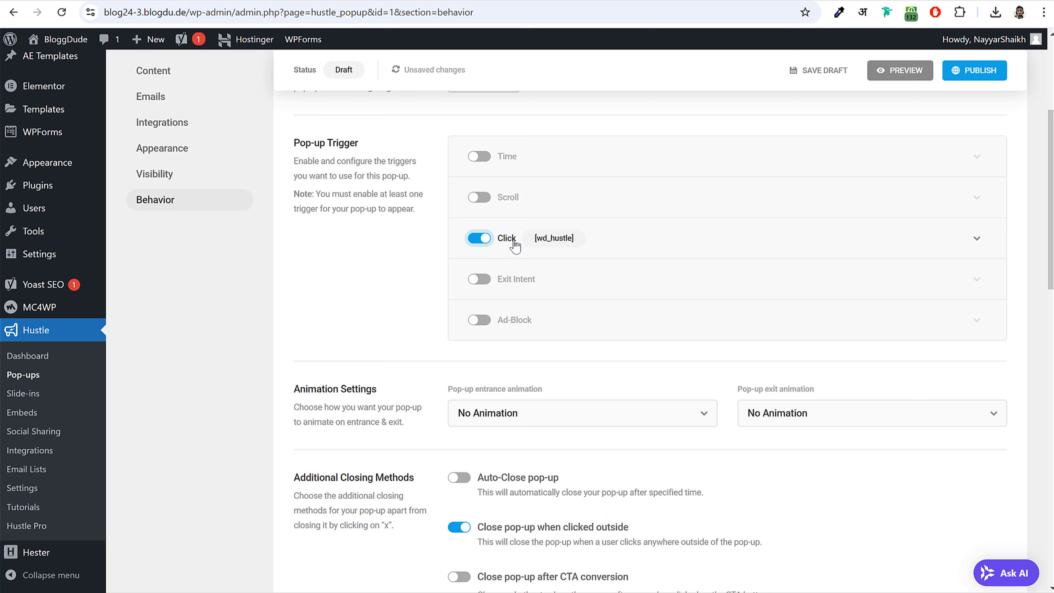
# - Set the Click trigger to use an existing page element, then return to the post editor
pyautogui.click(989, 242)
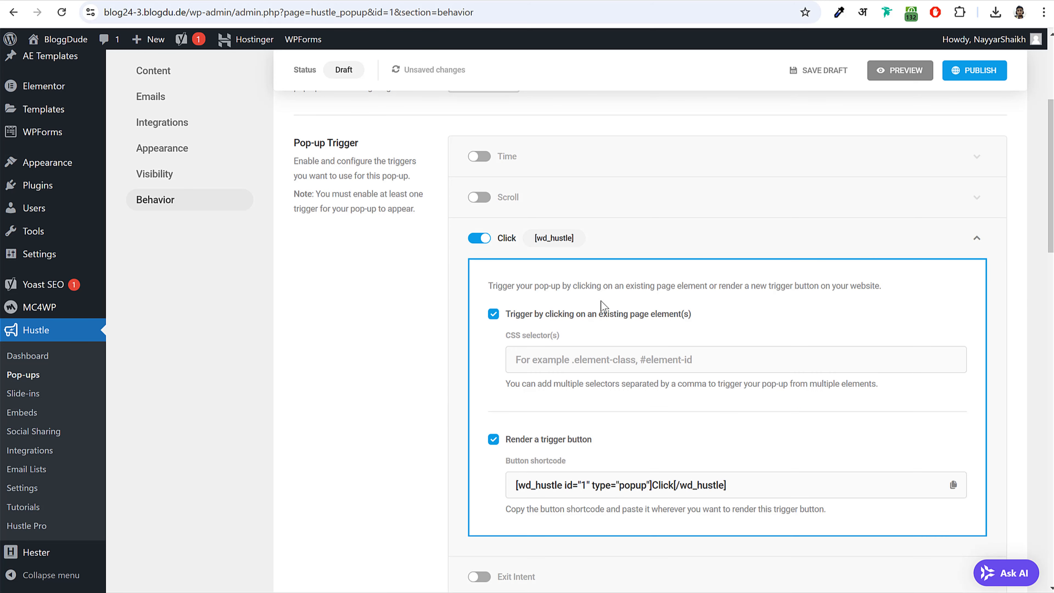
pyautogui.click(976, 238)
pyautogui.click(976, 238)
pyautogui.scroll(-1, 654, 297)
pyautogui.scroll(-3, 656, 298)
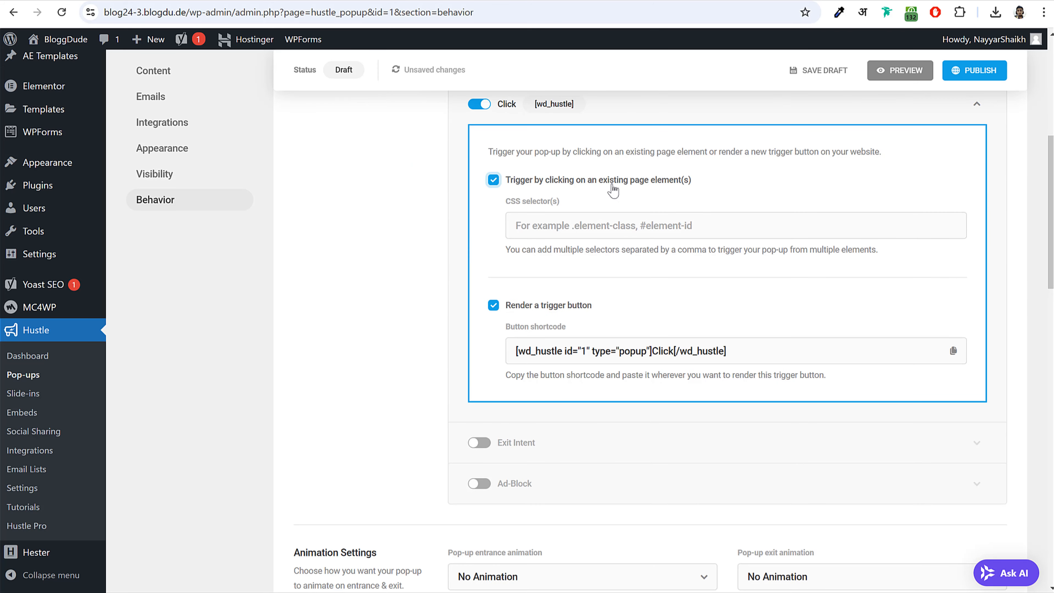
pyautogui.click(687, 226)
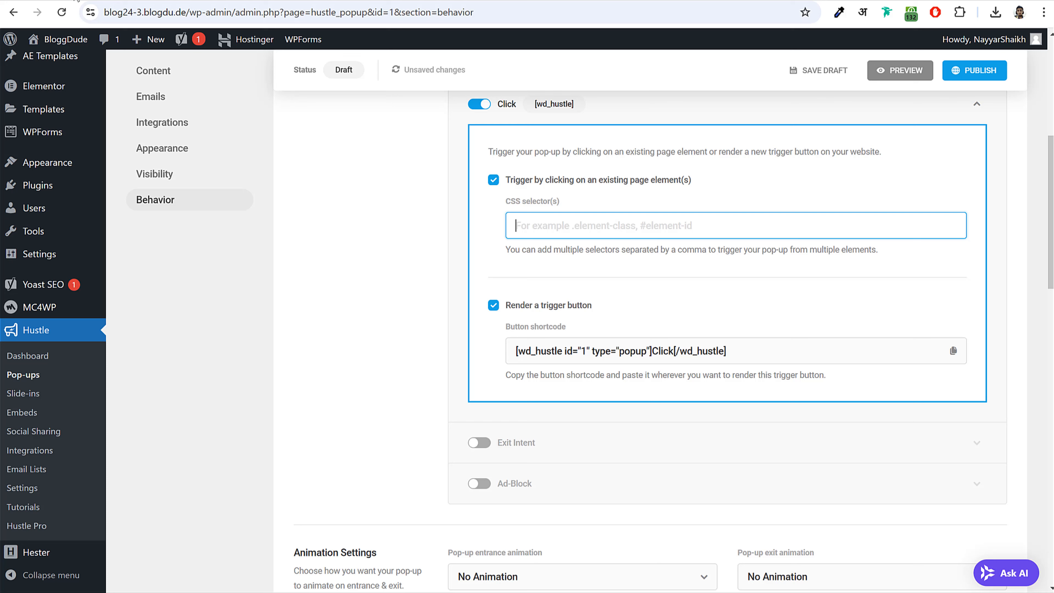
pyautogui.click(188, 0)
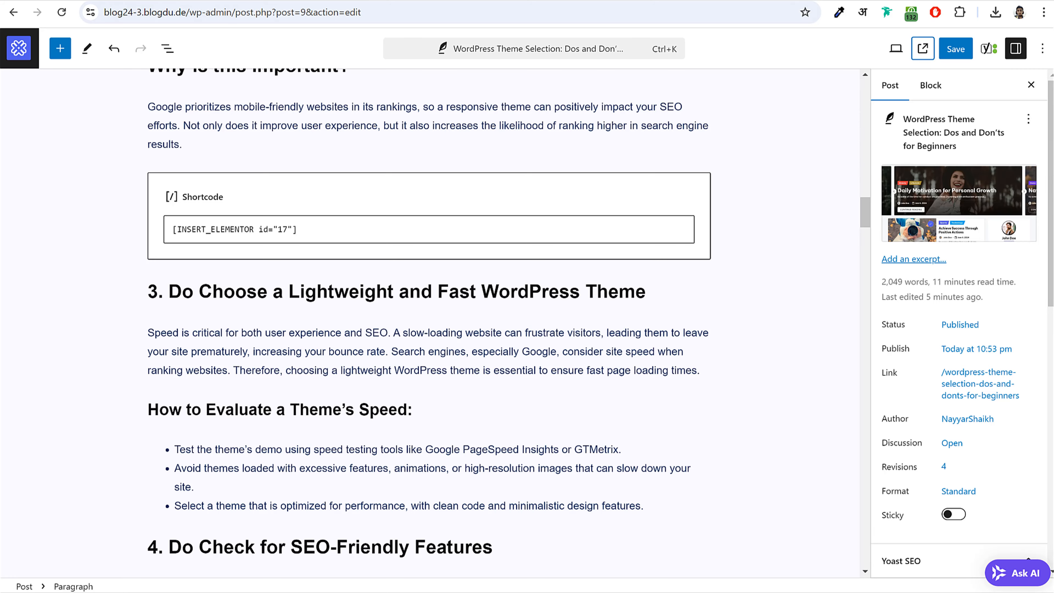
# - Open the Blog Newsletter Form from AE Templates using Edit with Elementor
pyautogui.hotkey('ctrl', 'Tab')
pyautogui.hotkey('ctrl', 'Tab')
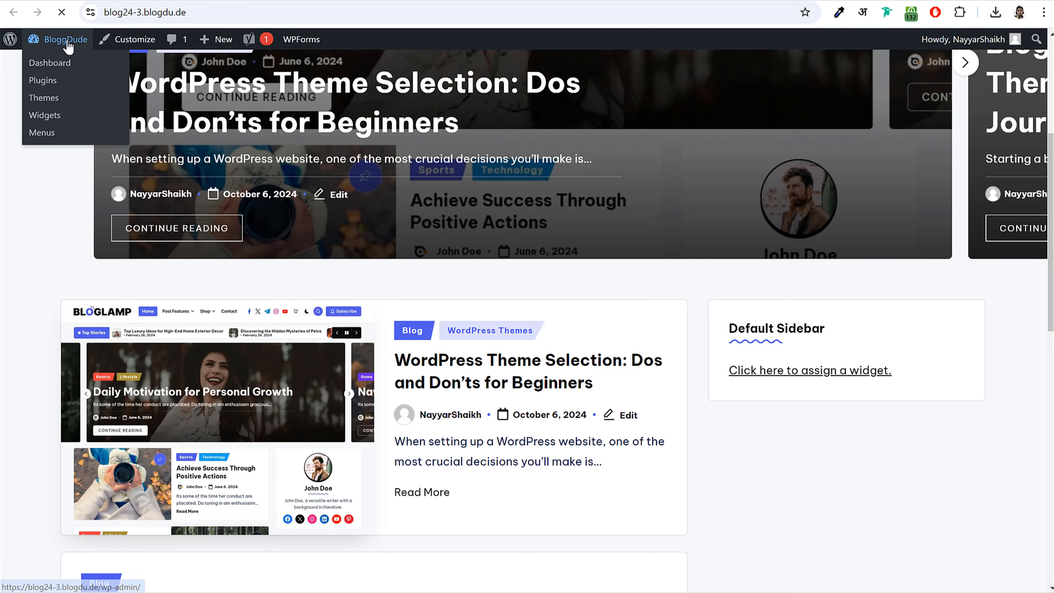
pyautogui.click(71, 42)
pyautogui.click(58, 262)
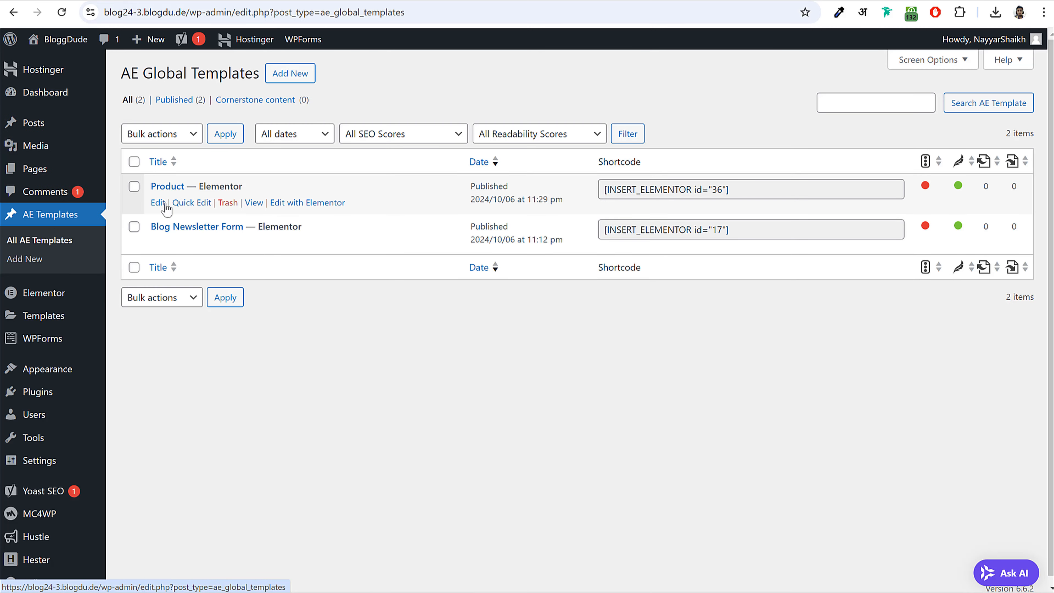
pyautogui.click(159, 227)
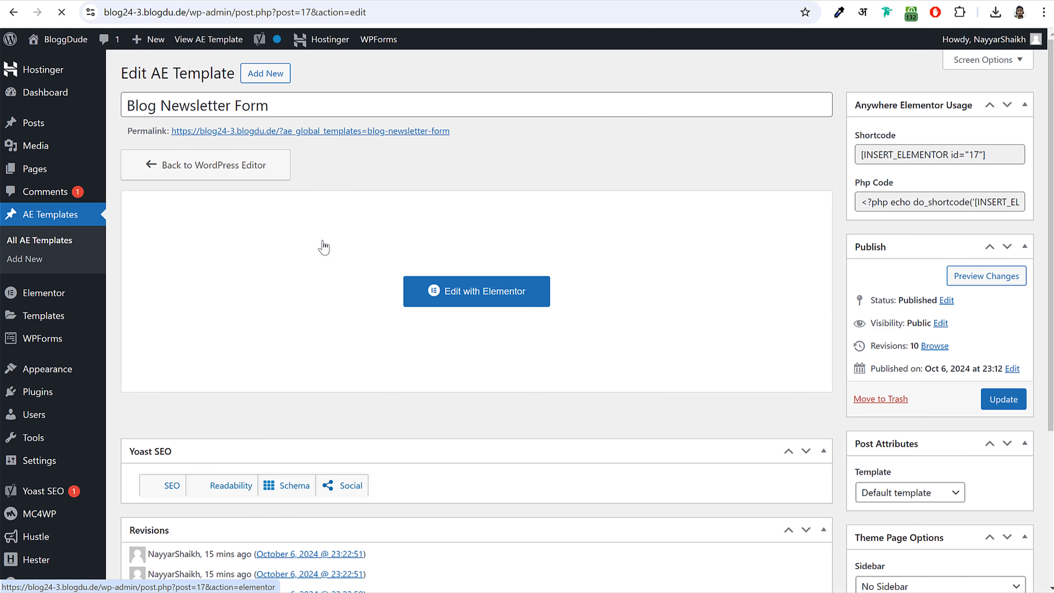
pyautogui.click(432, 278)
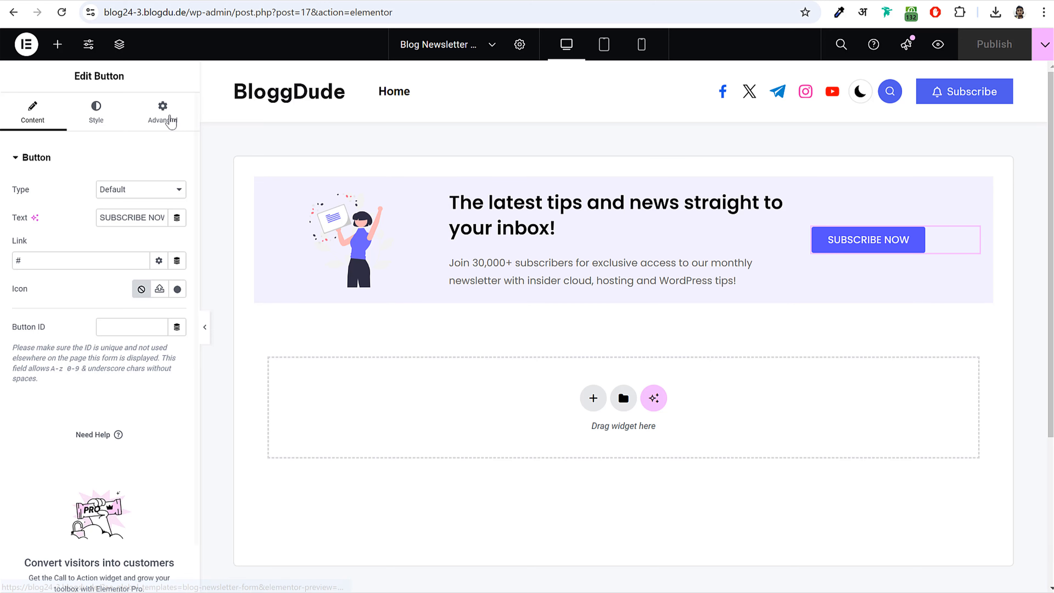
# - Set the SUBSCRIBE NOW button's Button ID to popup-head and copy it
pyautogui.click(164, 114)
pyautogui.click(31, 121)
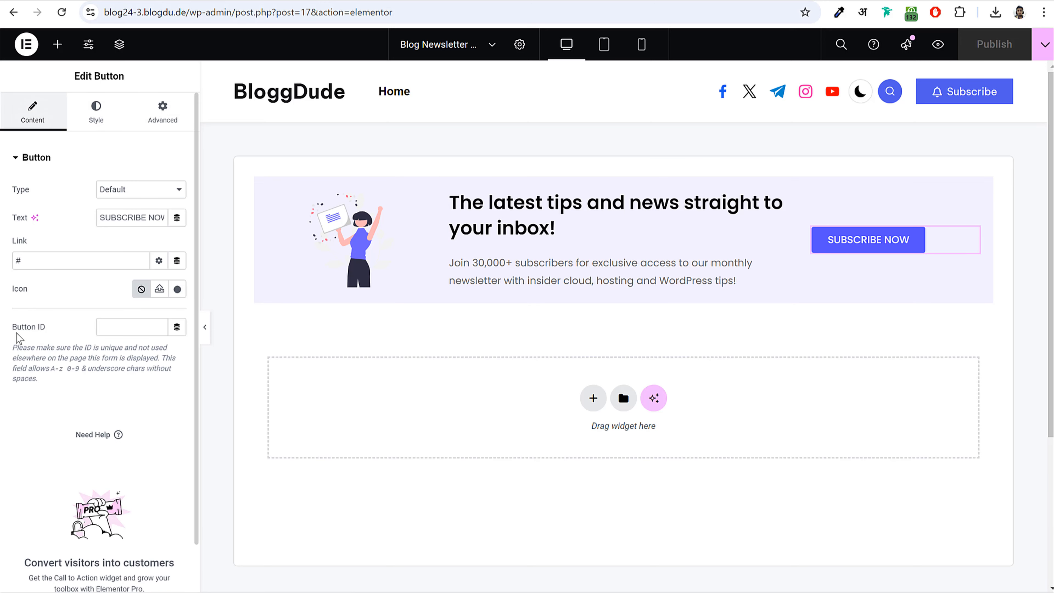
pyautogui.moveTo(15, 332); pyautogui.dragTo(62, 332)
pyautogui.click(158, 326)
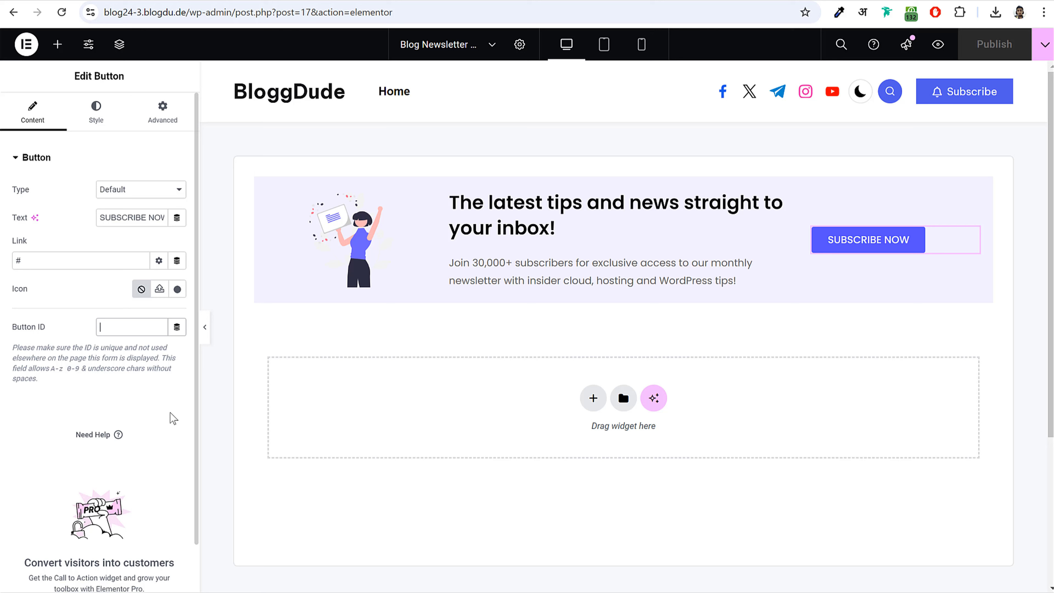
pyautogui.write('popup-head')
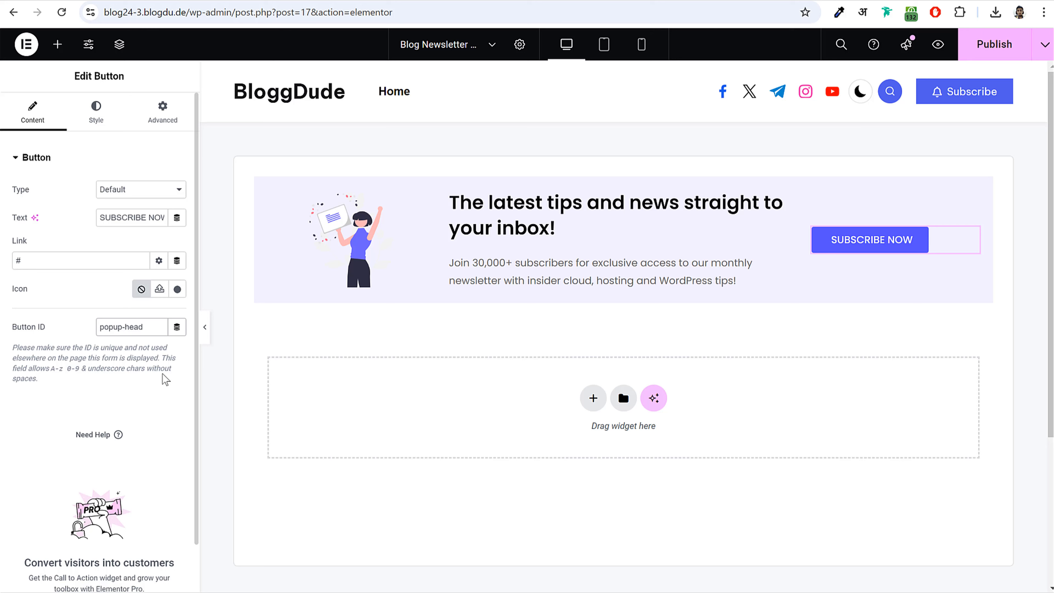
pyautogui.moveTo(149, 328); pyautogui.dragTo(101, 328)
pyautogui.hotkey('ctrl', 'c')
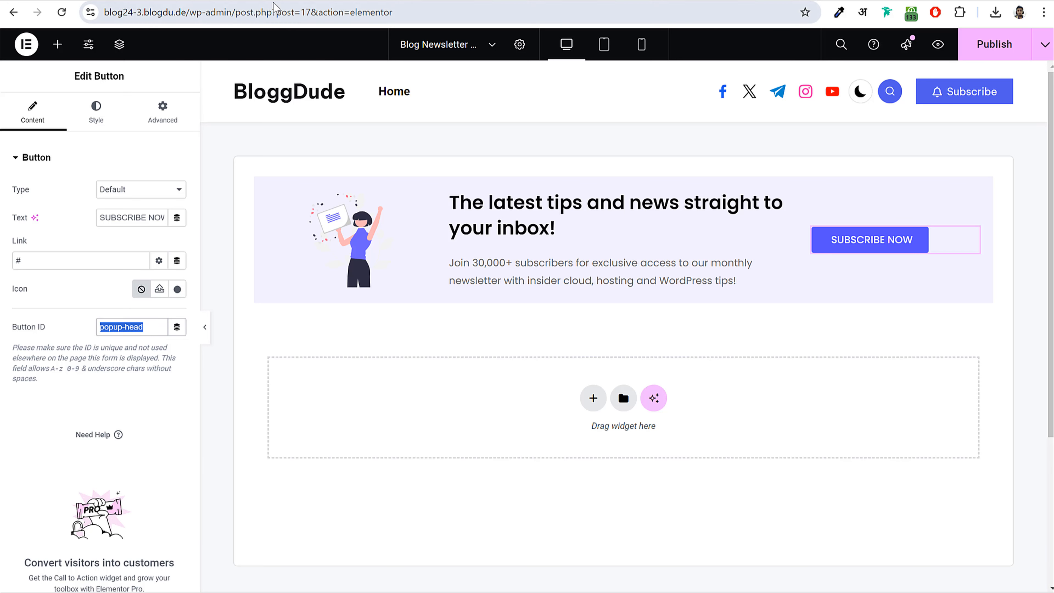
pyautogui.hotkey('ctrl', 'Tab')
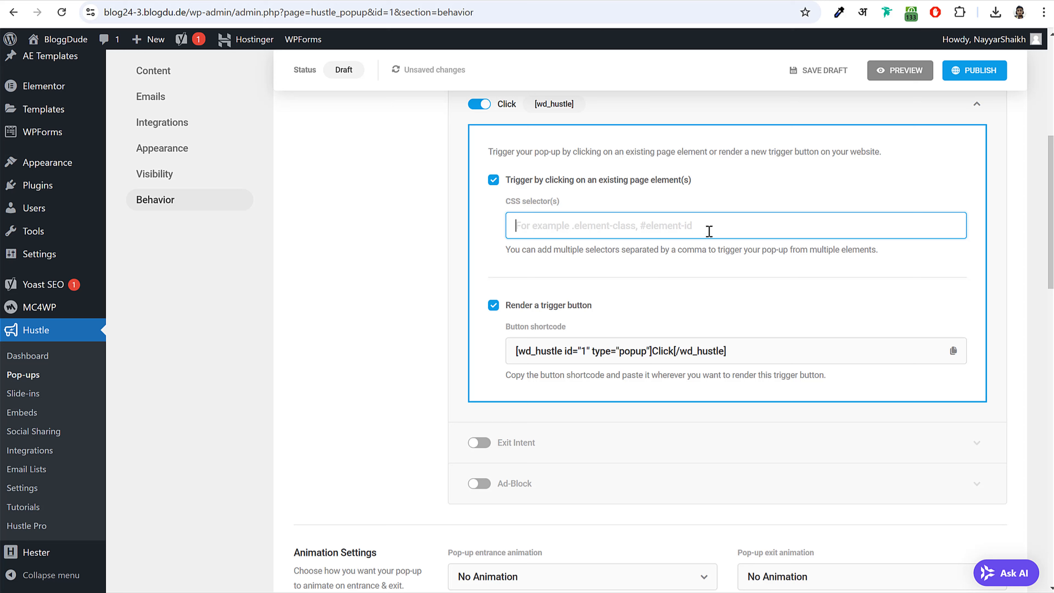
# - Enter #popup-head as the Click trigger's CSS selector
pyautogui.write('#')
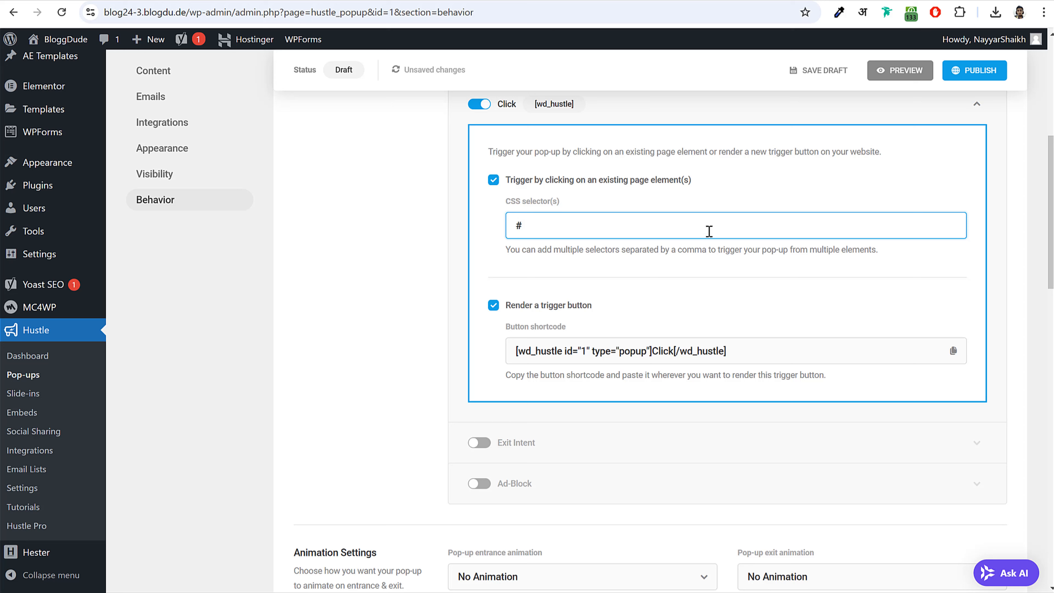
pyautogui.hotkey('ctrl', 'v')
pyautogui.moveTo(630, 230); pyautogui.dragTo(494, 246)
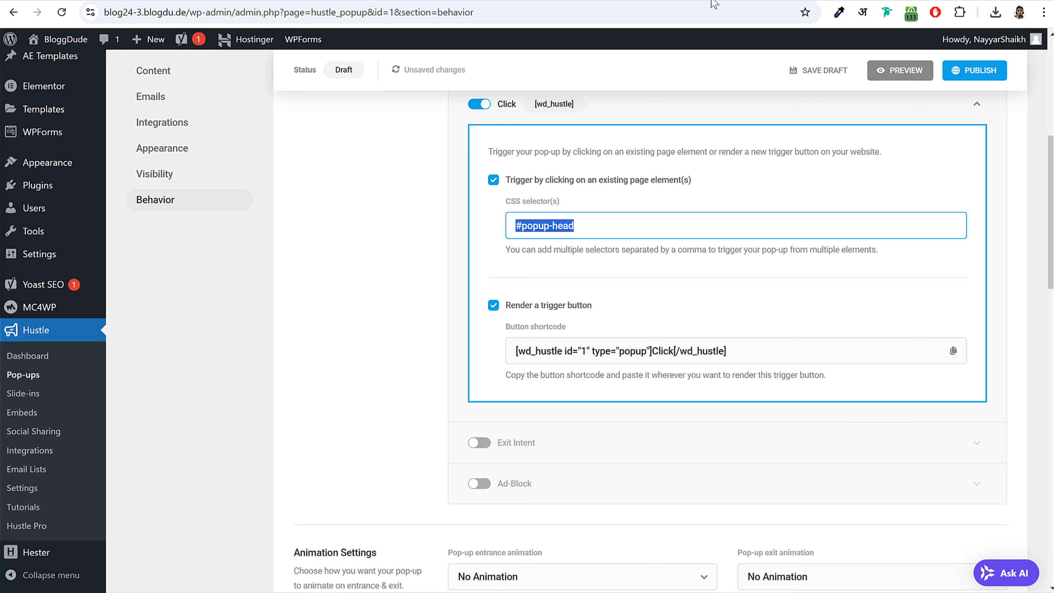
pyautogui.hotkey('ctrl', 'Tab')
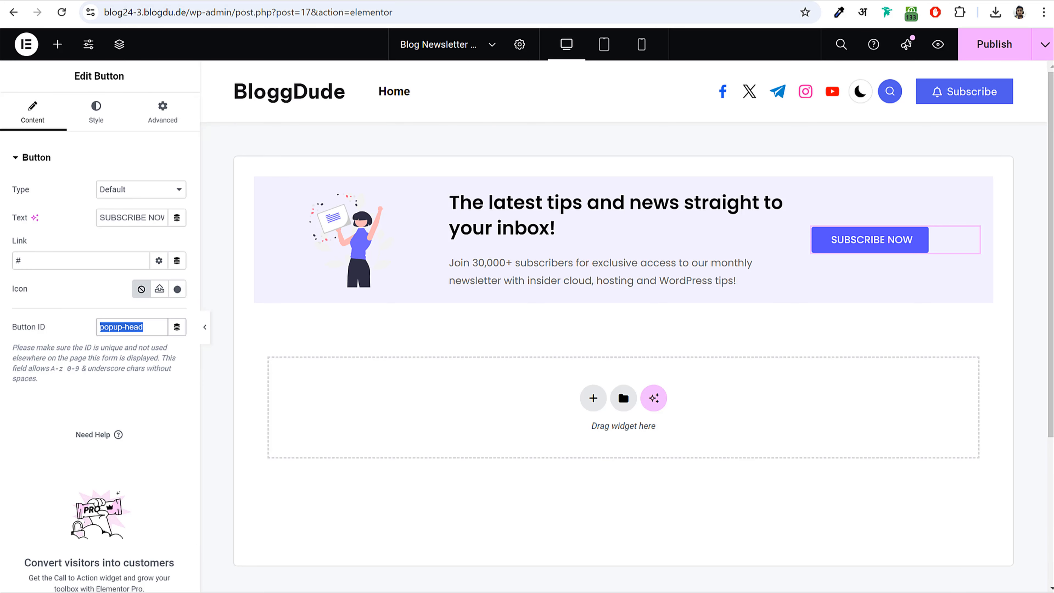
pyautogui.hotkey('ctrl', 'shift', 'Tab')
pyautogui.click(544, 226)
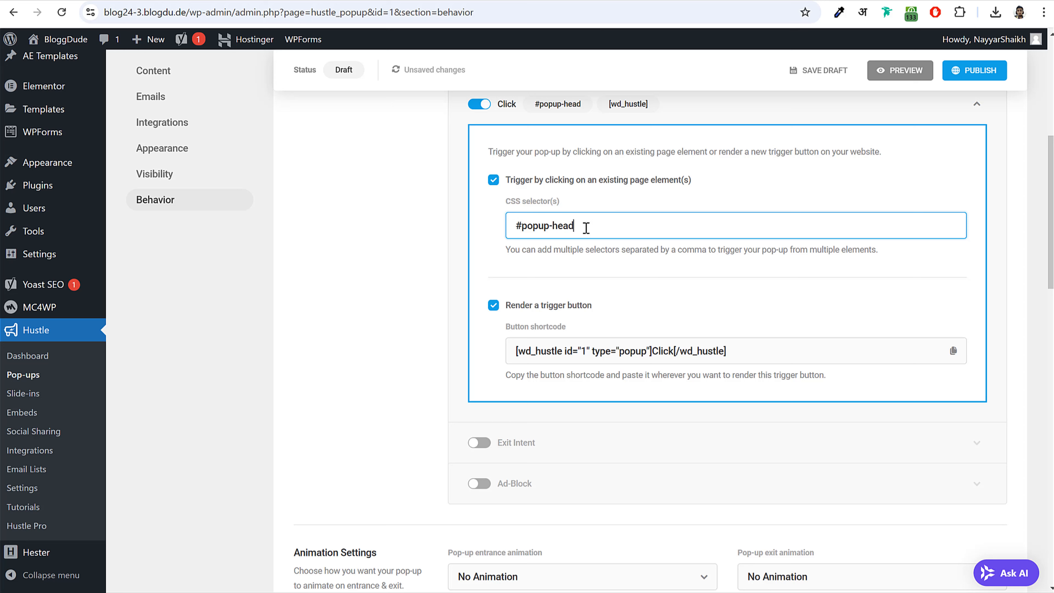
pyautogui.moveTo(586, 228); pyautogui.dragTo(518, 225)
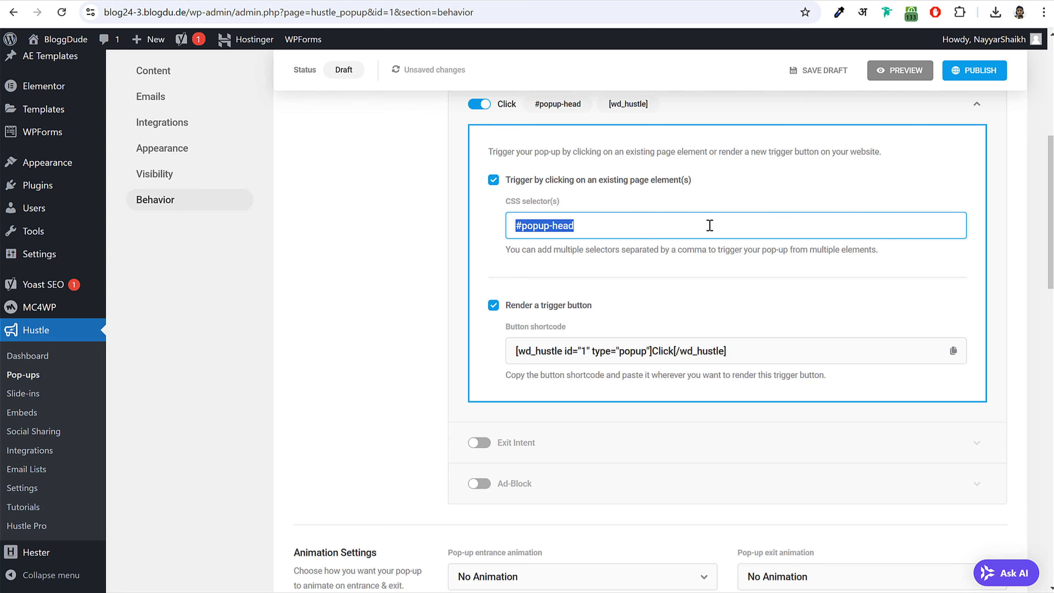
pyautogui.scroll(-15, 697, 440)
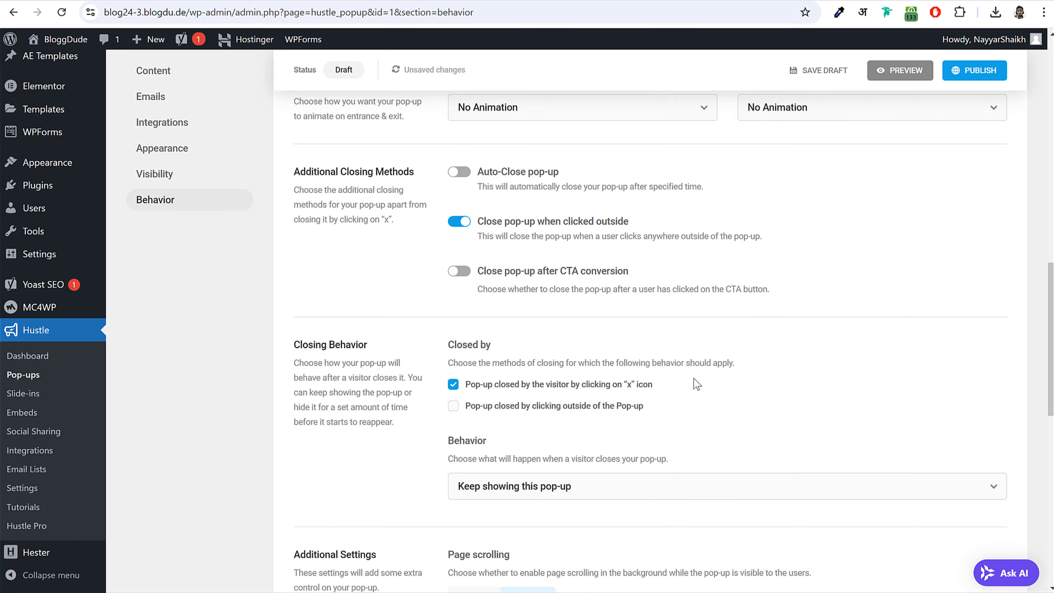
# - Publish the Newsletter Popup and dismiss the 'Ready to go!' confirmation
pyautogui.click(992, 420)
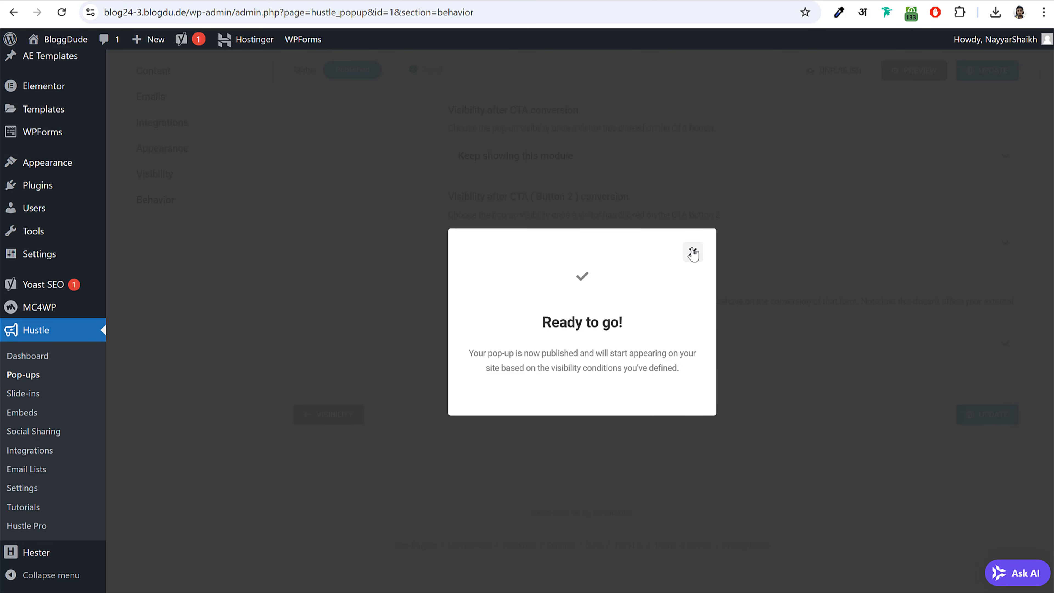
pyautogui.click(692, 253)
pyautogui.scroll(3, 666, 316)
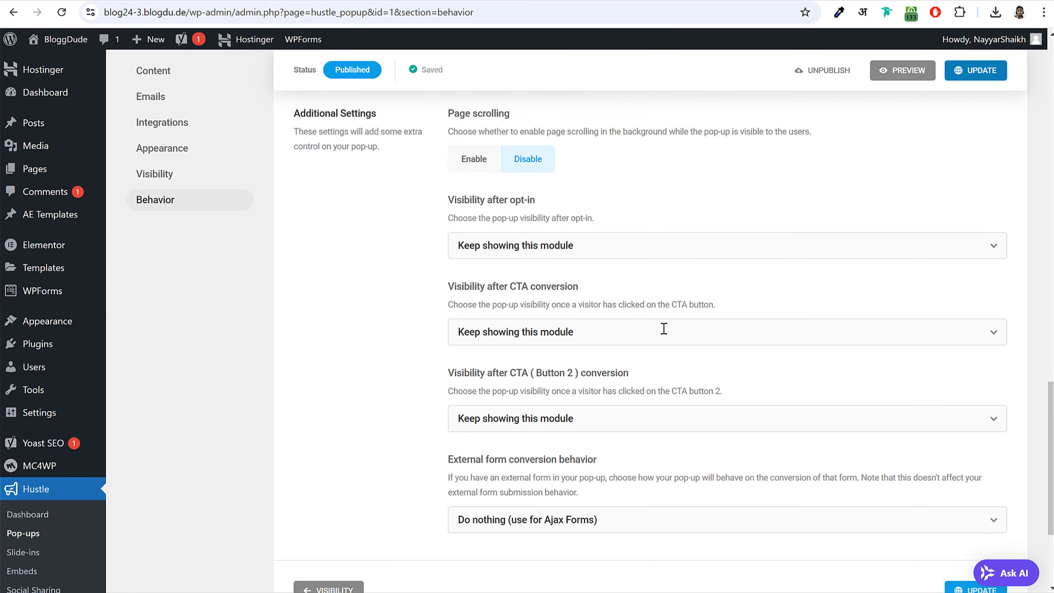
pyautogui.scroll(-5, 662, 346)
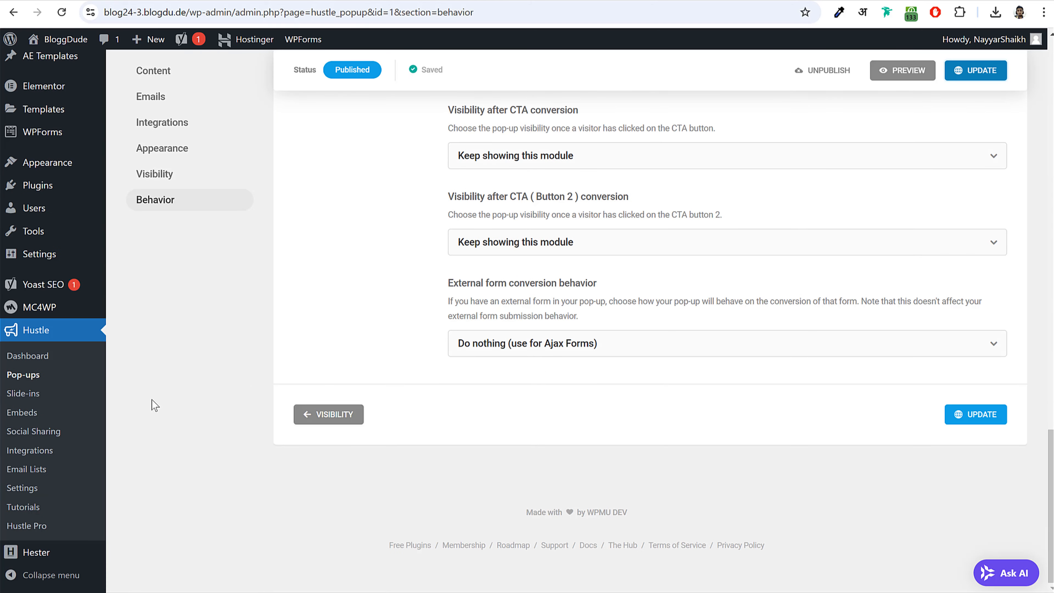
pyautogui.scroll(20, 648, 290)
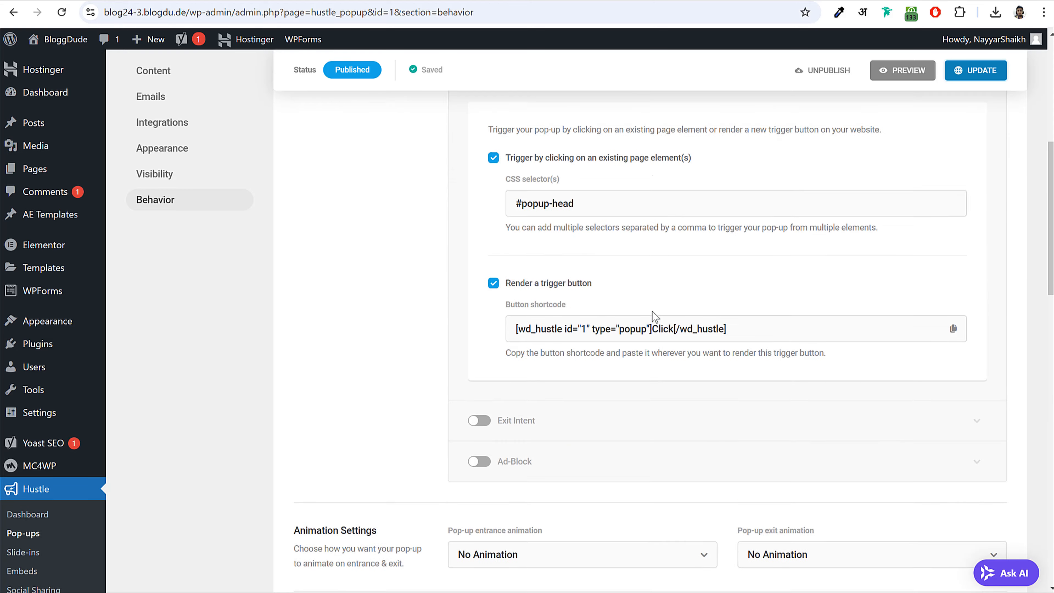
pyautogui.scroll(1, 655, 319)
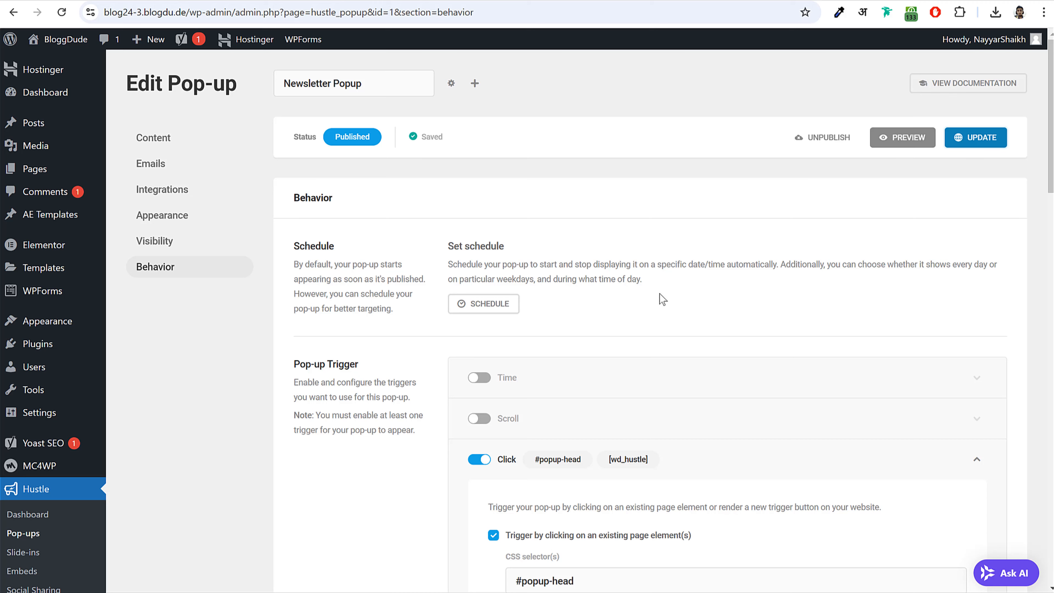
# - Open Hustle's Integrations page and locate Mailchimp in the apps list
pyautogui.scroll(-5, 689, 306)
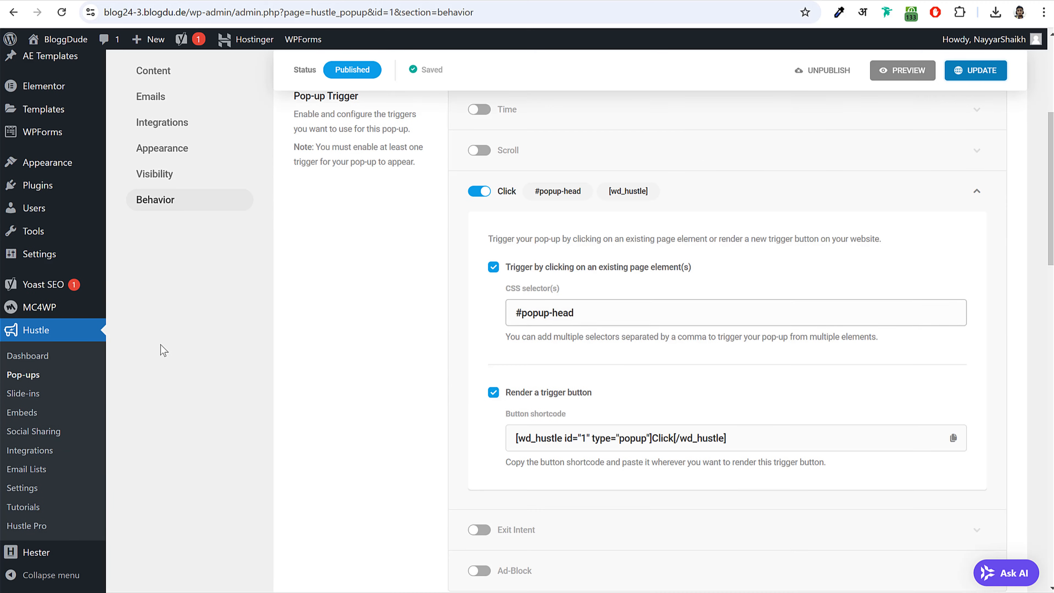
pyautogui.click(35, 453)
pyautogui.scroll(-10, 669, 405)
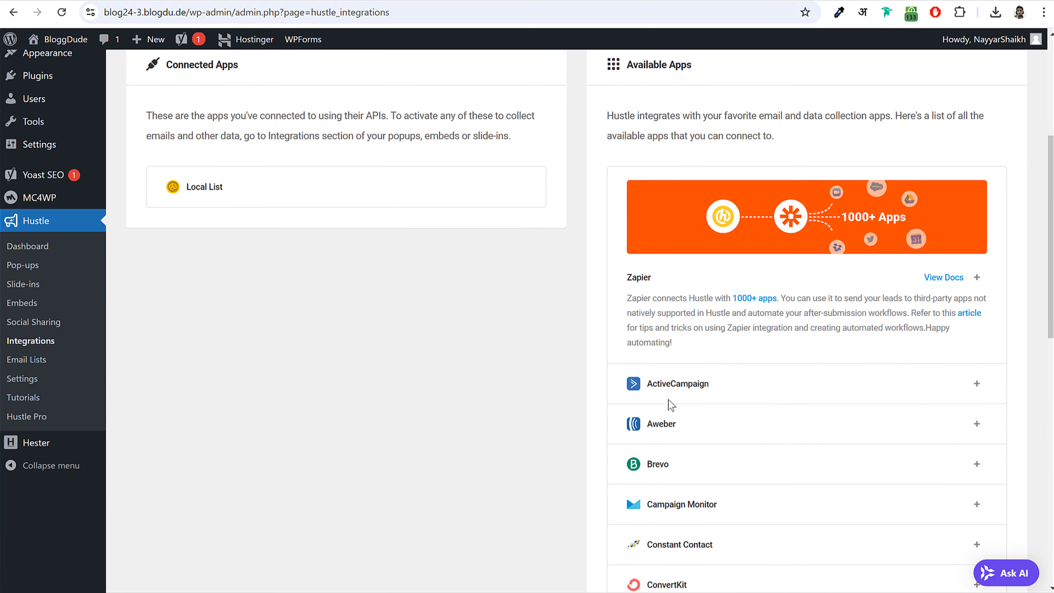
pyautogui.scroll(-3, 708, 338)
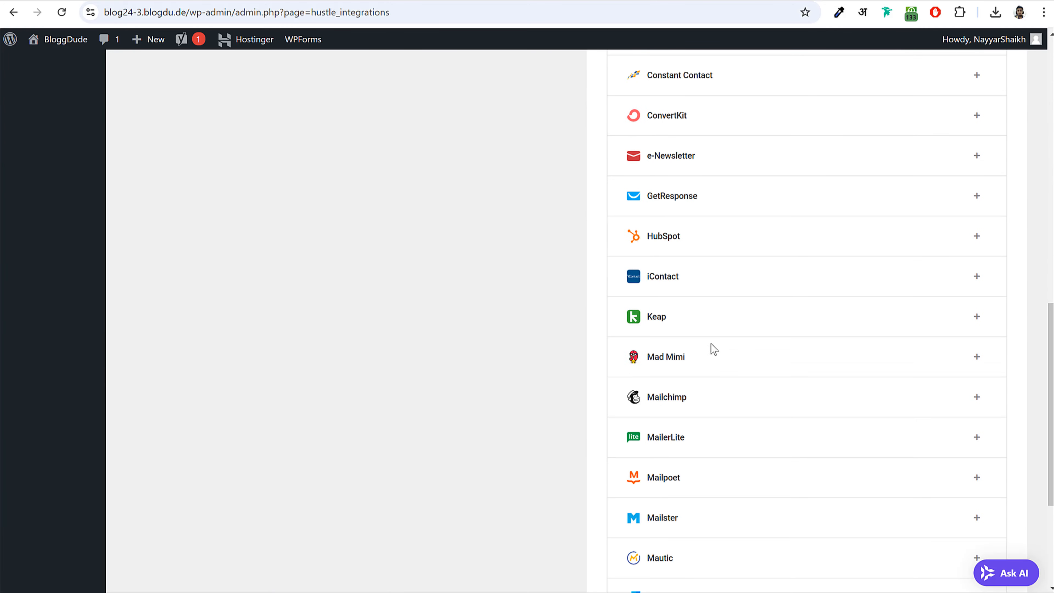
pyautogui.scroll(10, 717, 357)
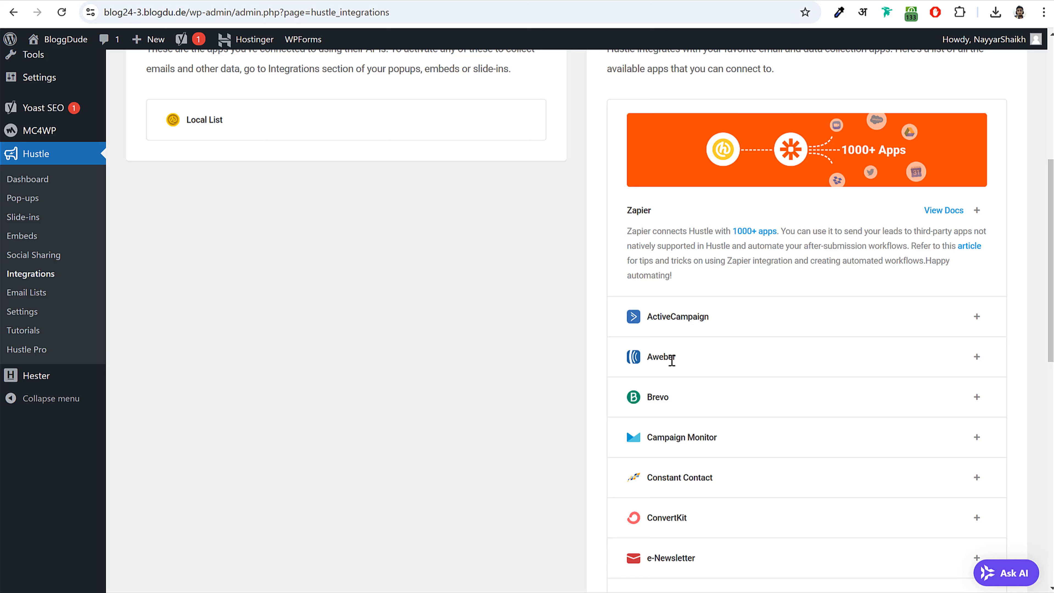
pyautogui.scroll(-5, 713, 333)
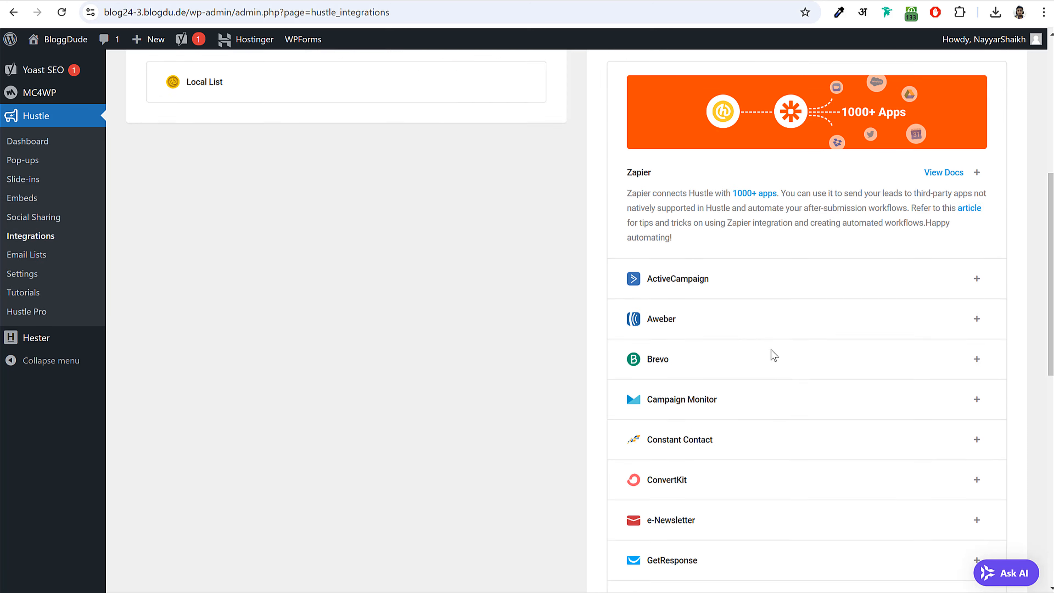
pyautogui.scroll(-10, 732, 336)
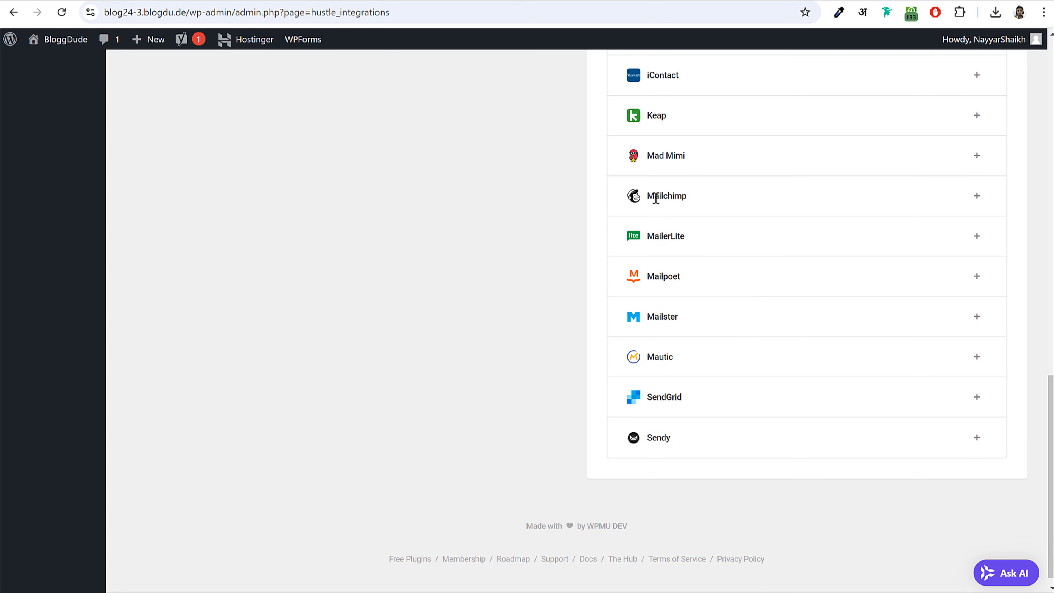
pyautogui.doubleClick(728, 202)
pyautogui.click(729, 202)
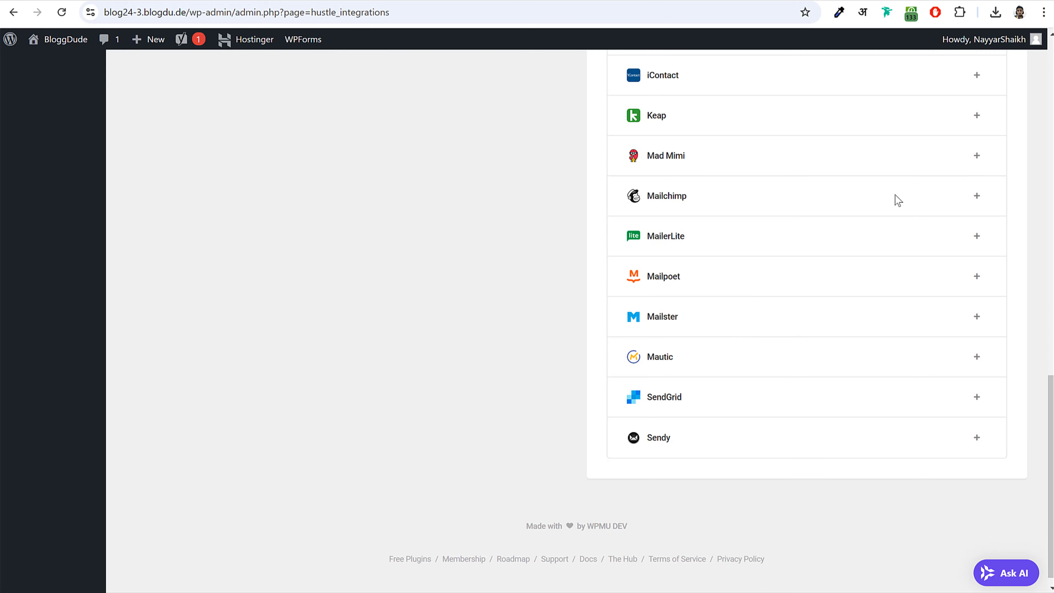
# - Start the Mailchimp integration and enter 'Newsletter Popup' as its identifier
pyautogui.click(978, 197)
pyautogui.click(597, 295)
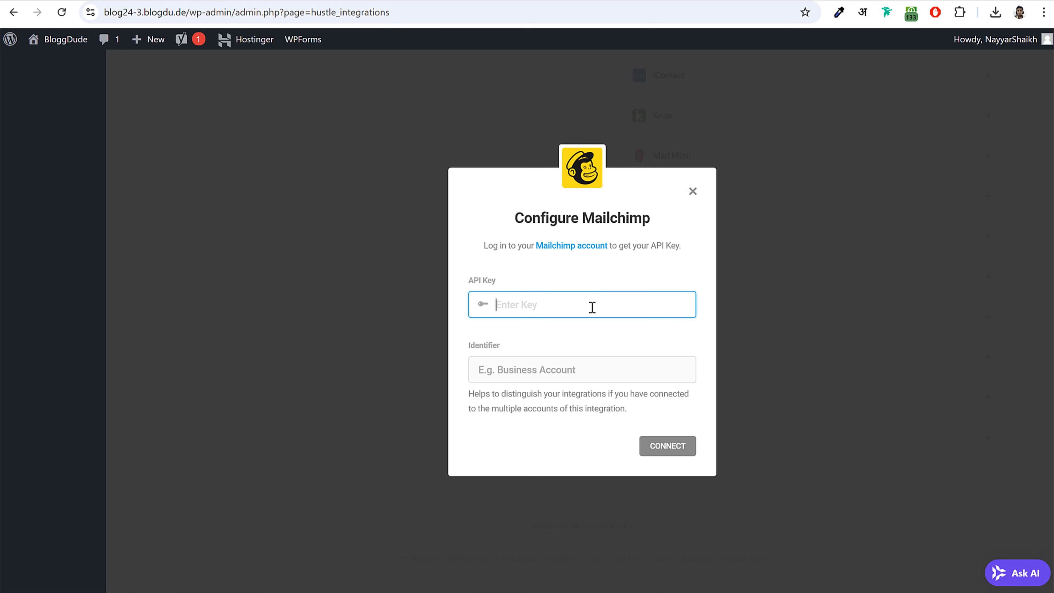
pyautogui.click(562, 375)
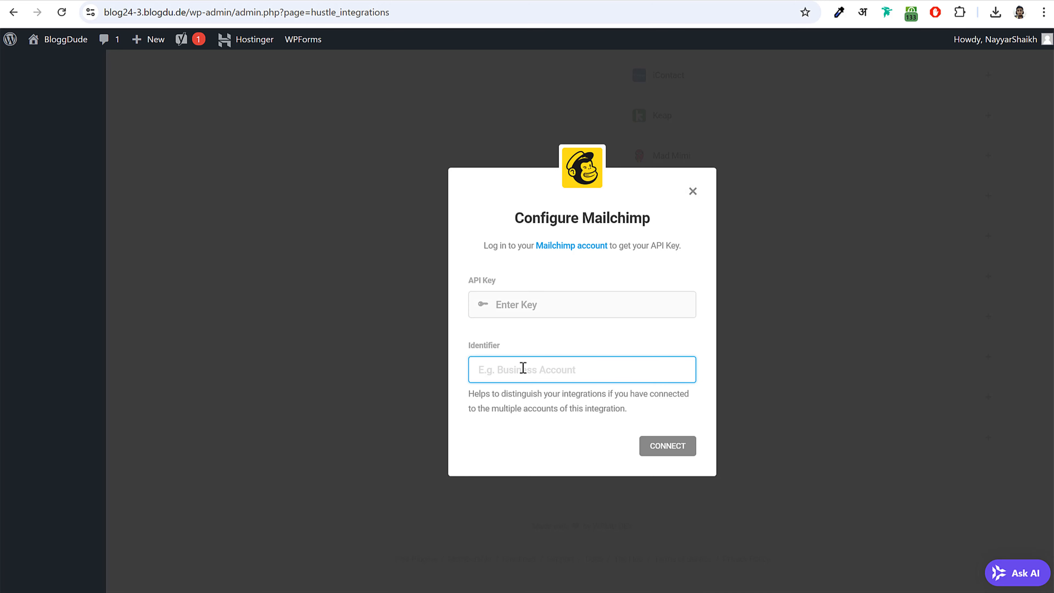
pyautogui.write('Newsletter Popup')
pyautogui.click(587, 303)
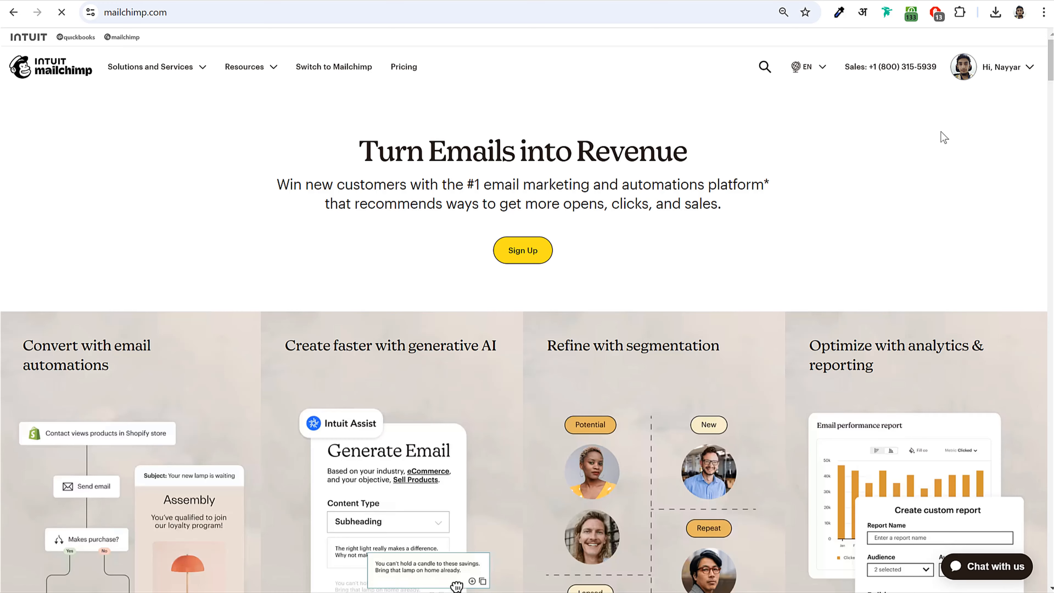
# - Go to the API keys page under Mailchimp's Profile > Extras
pyautogui.click(994, 67)
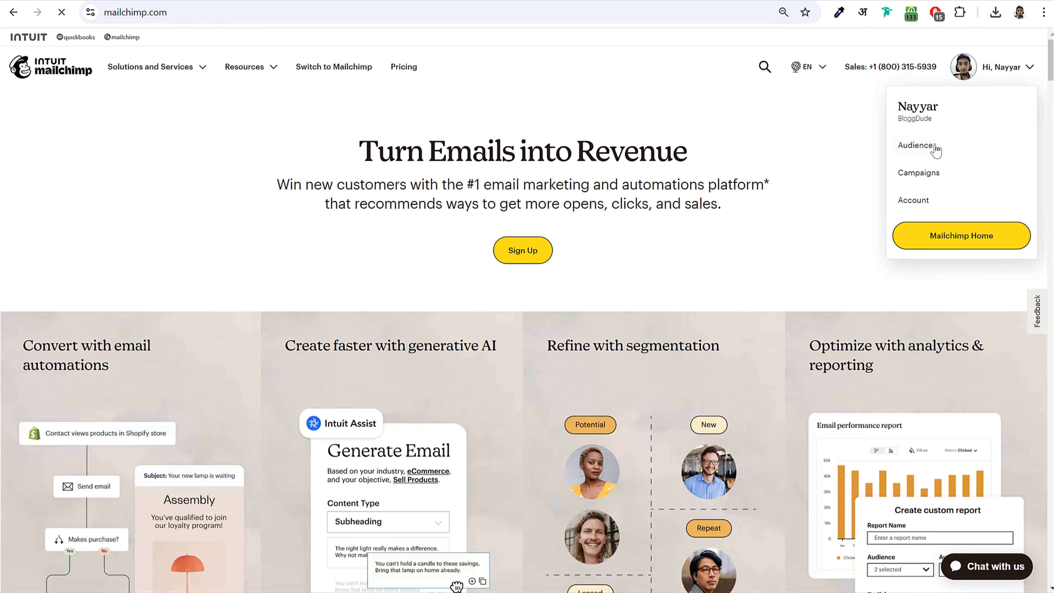
pyautogui.click(944, 229)
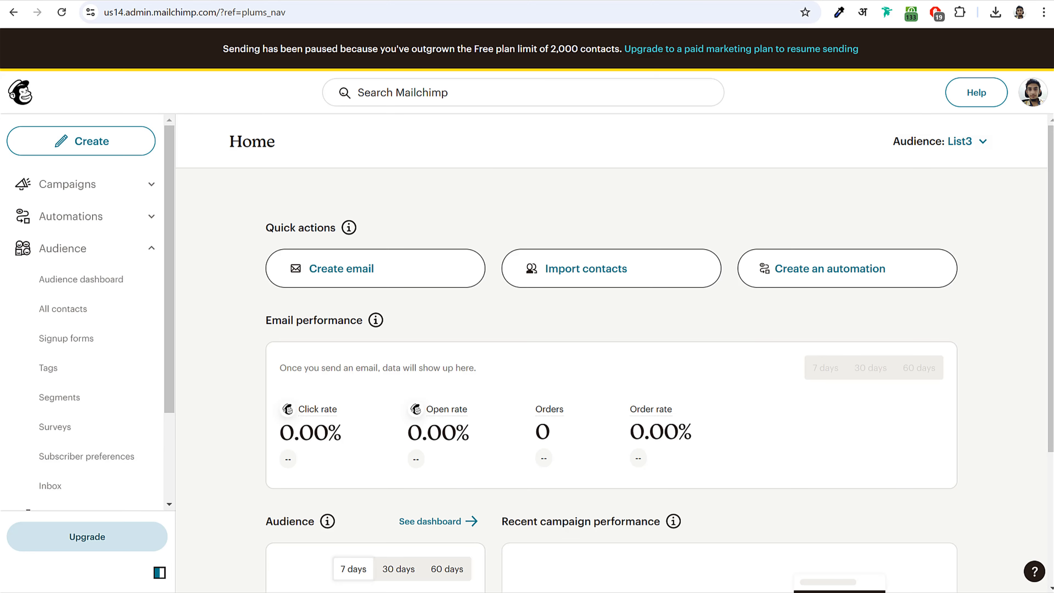
pyautogui.click(1038, 94)
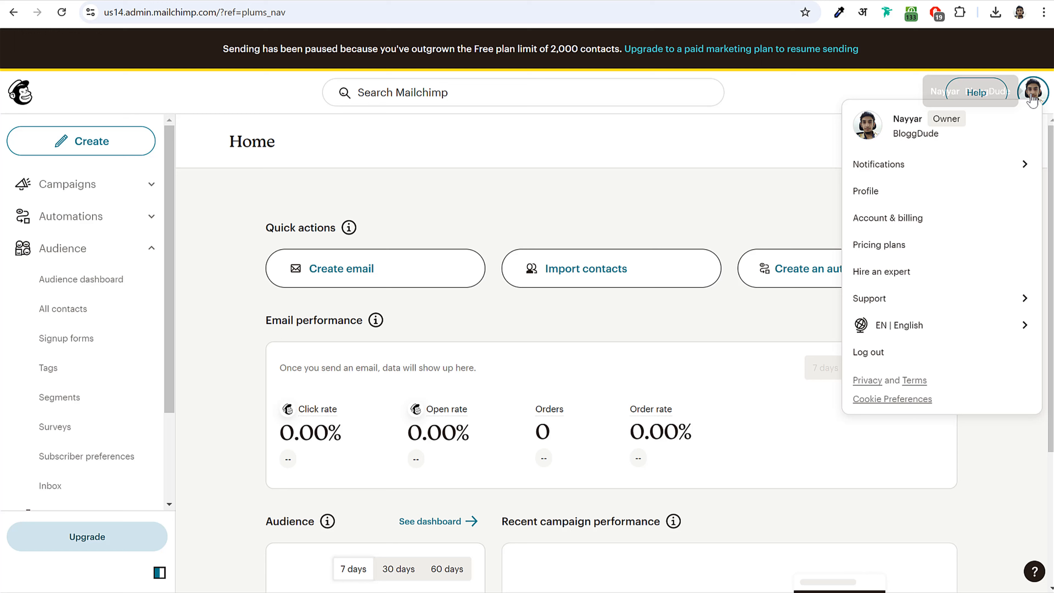
pyautogui.click(876, 194)
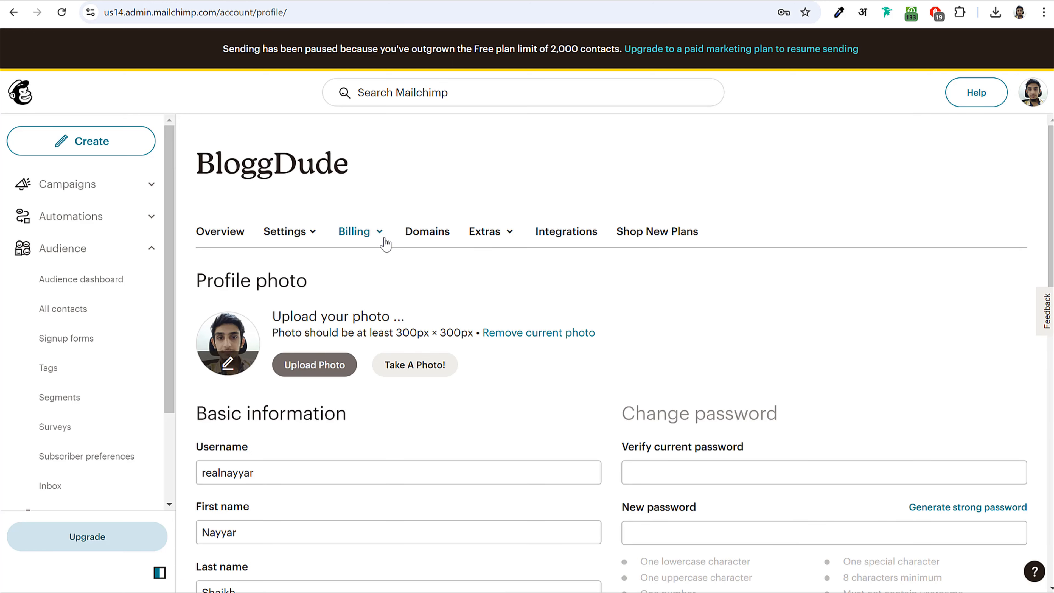
pyautogui.click(491, 236)
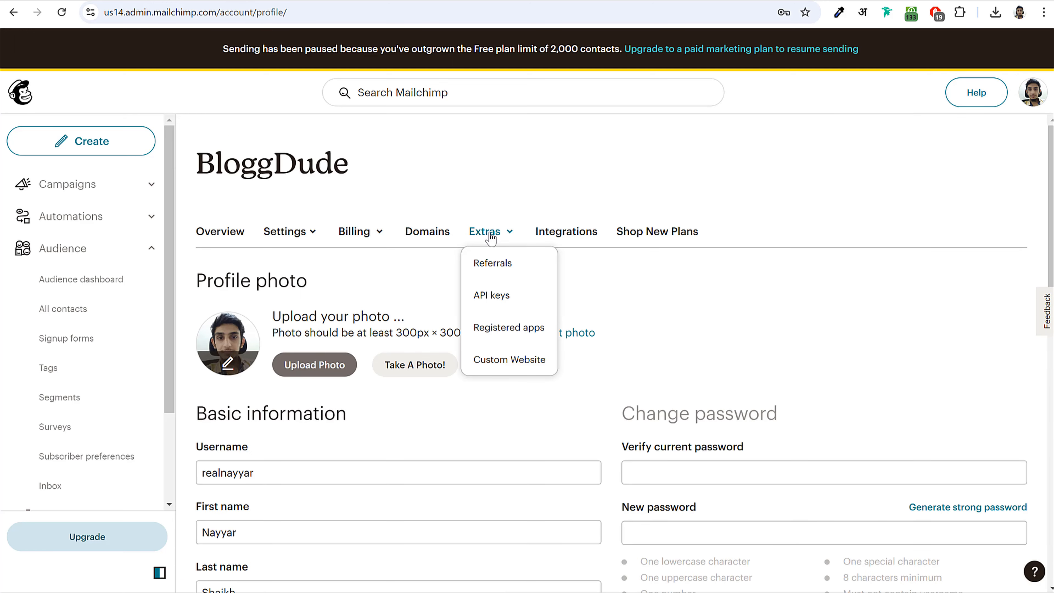
pyautogui.click(494, 300)
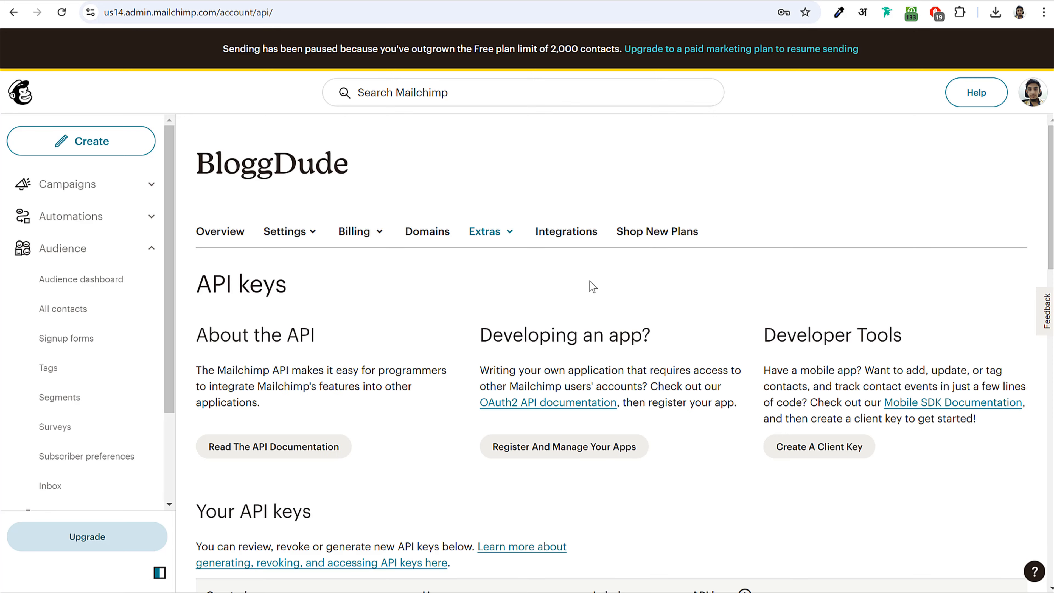
pyautogui.scroll(-12, 589, 287)
pyautogui.scroll(-3, 444, 442)
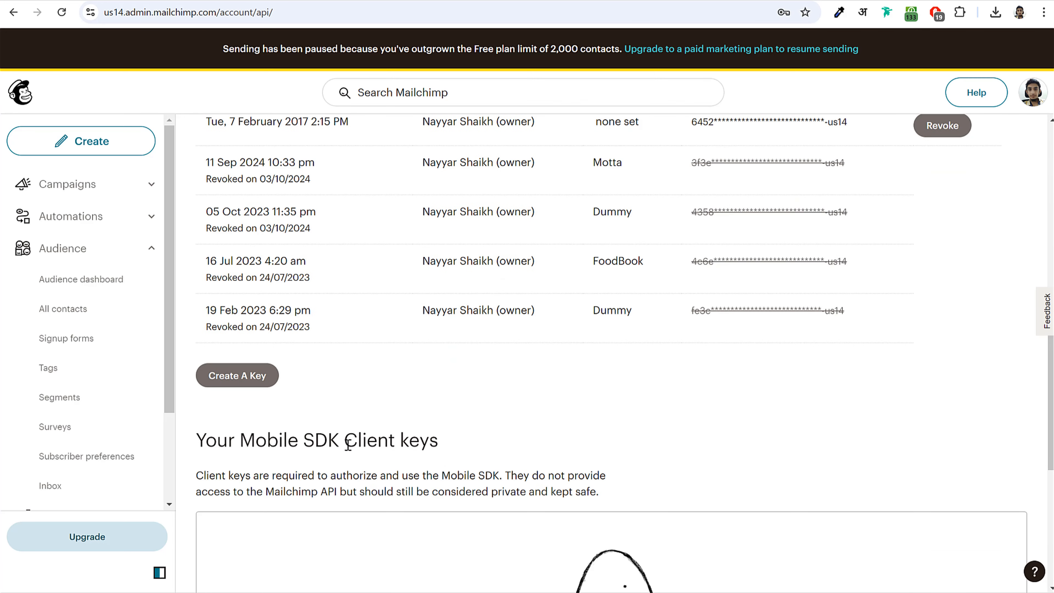
# - Create an API key named 'Newsletter Popup', generate it and copy it
pyautogui.click(235, 382)
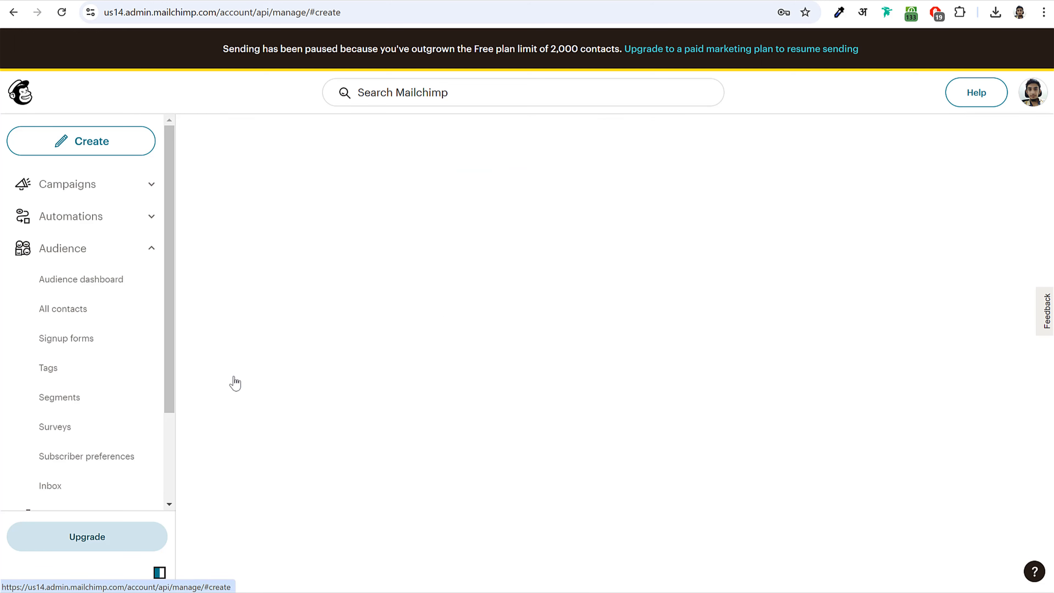
pyautogui.click(336, 409)
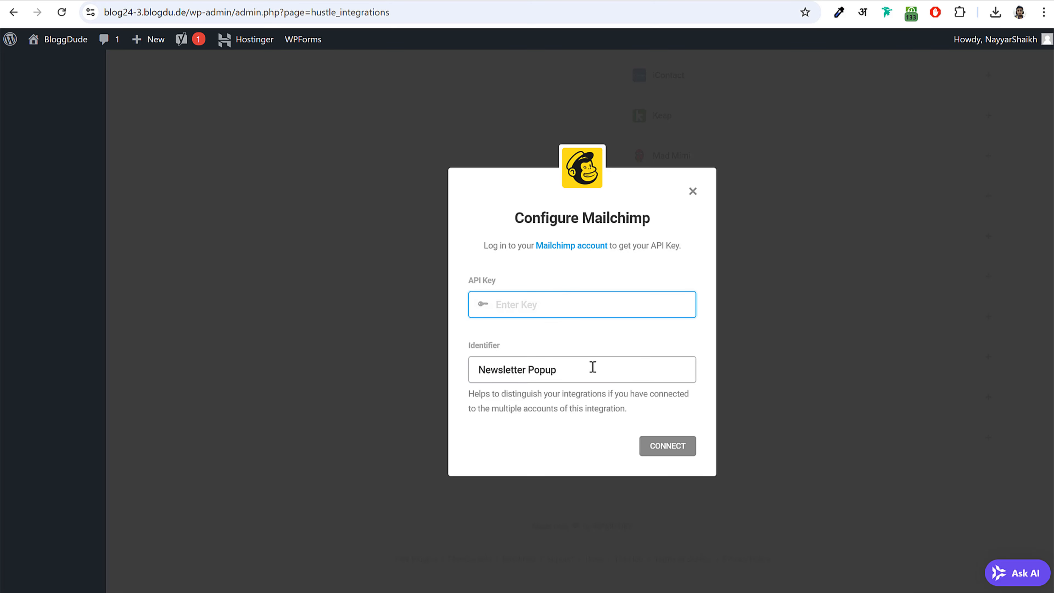
pyautogui.tripleClick(593, 368)
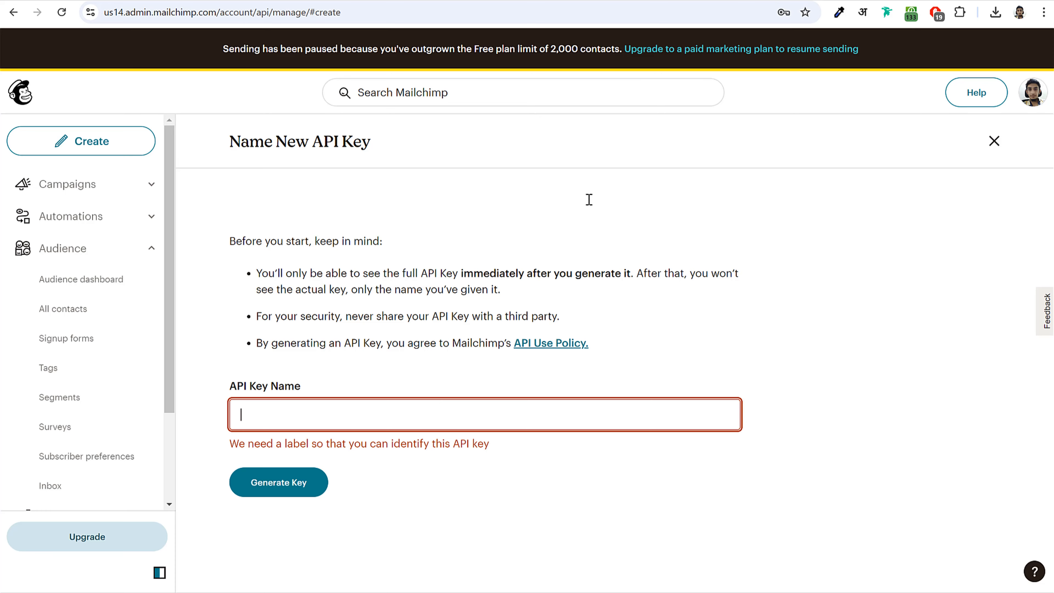
pyautogui.hotkey('ctrl', 'v')
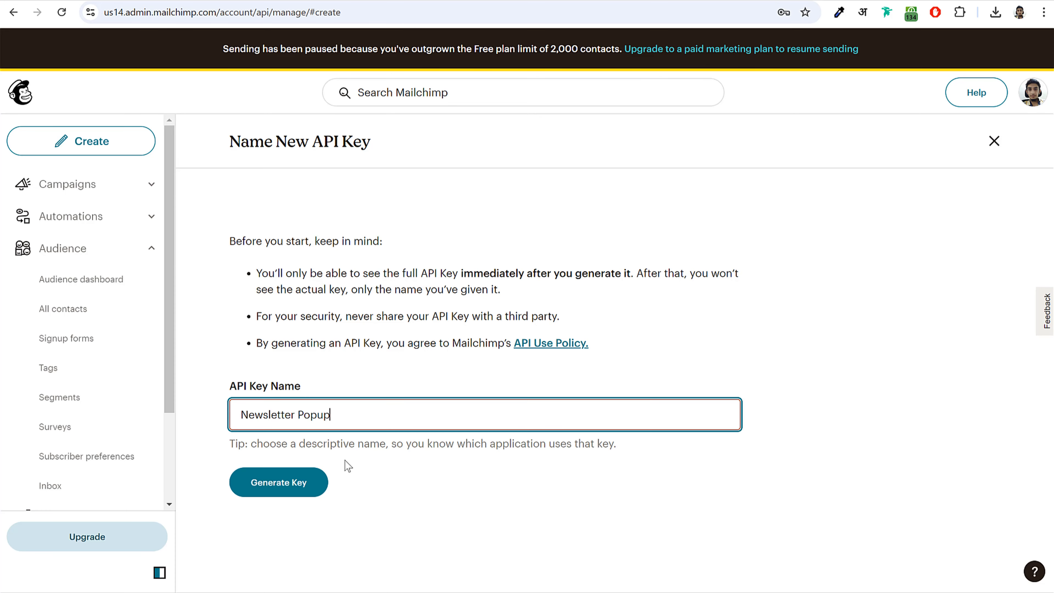
pyautogui.click(277, 483)
pyautogui.click(338, 334)
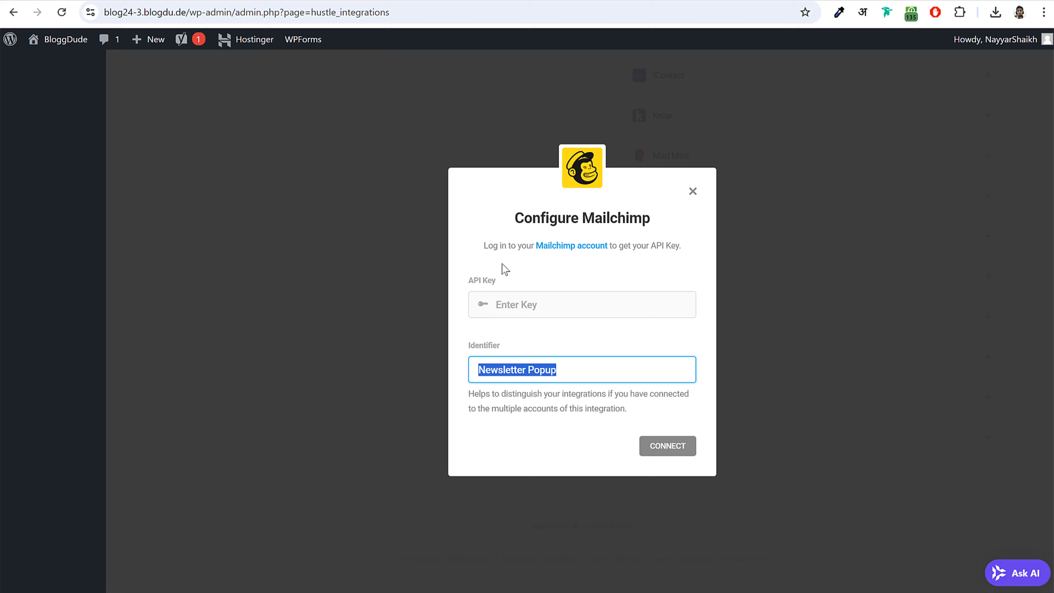
# - Paste the new API key into Hustle's Mailchimp dialog and connect
pyautogui.click(551, 311)
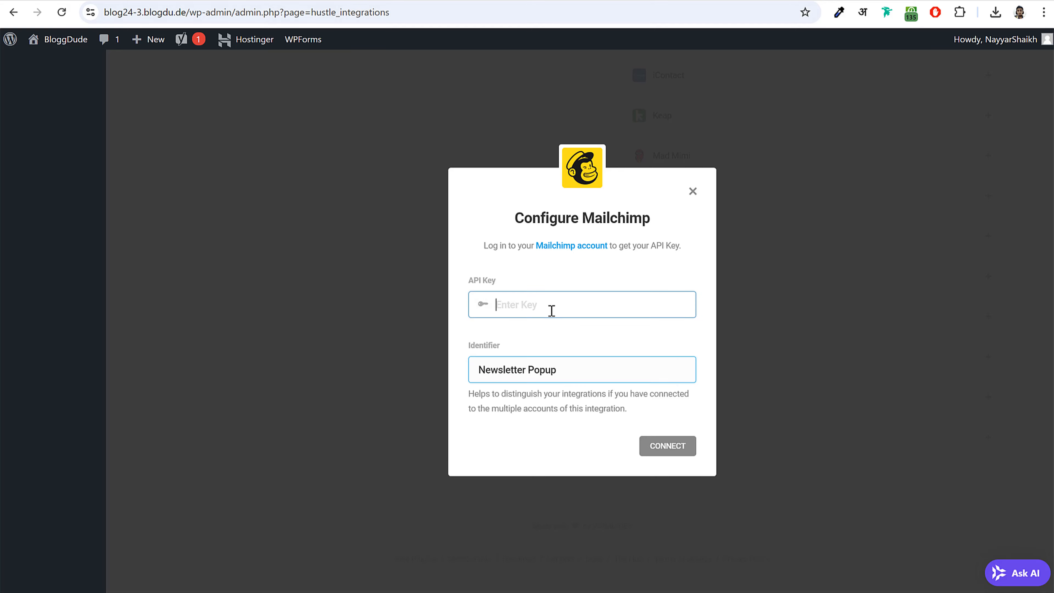
pyautogui.hotkey('ctrl', 'v')
pyautogui.click(670, 449)
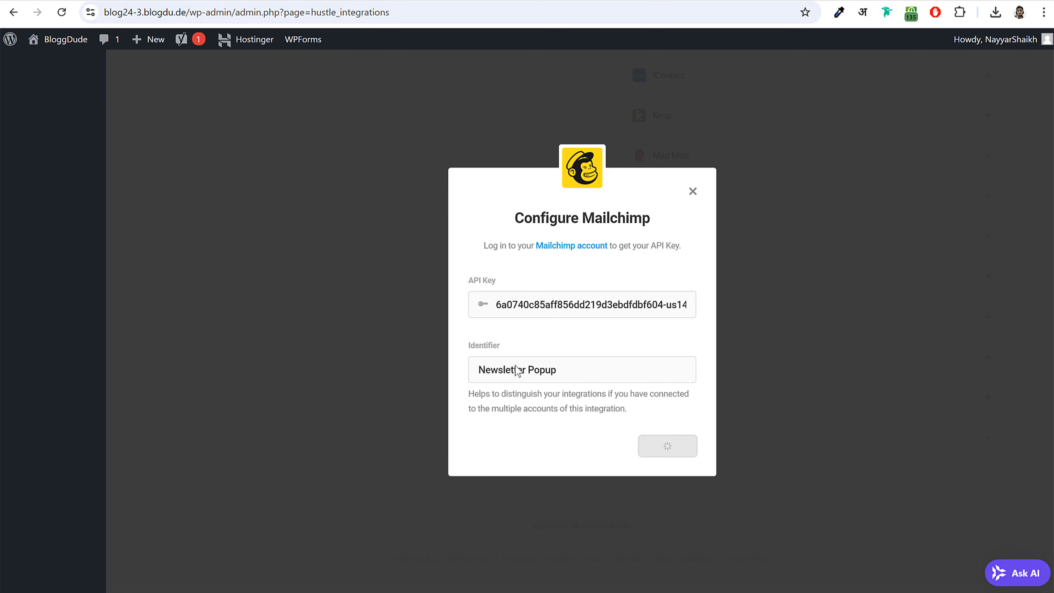
pyautogui.scroll(15, 515, 288)
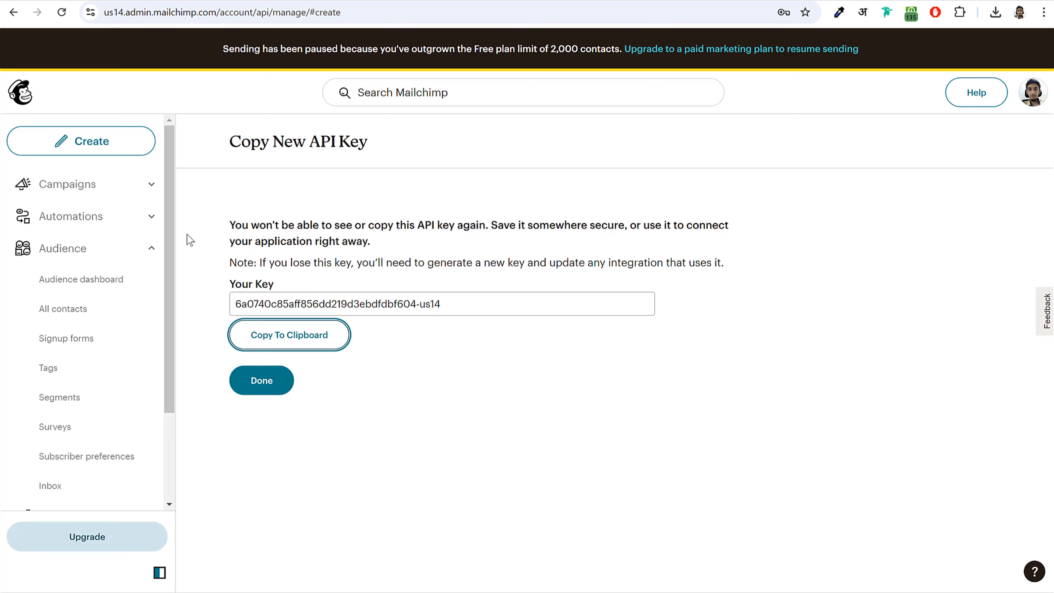
# - Open Mailchimp's Automations and browse the pre-built Customer Journeys
pyautogui.click(149, 218)
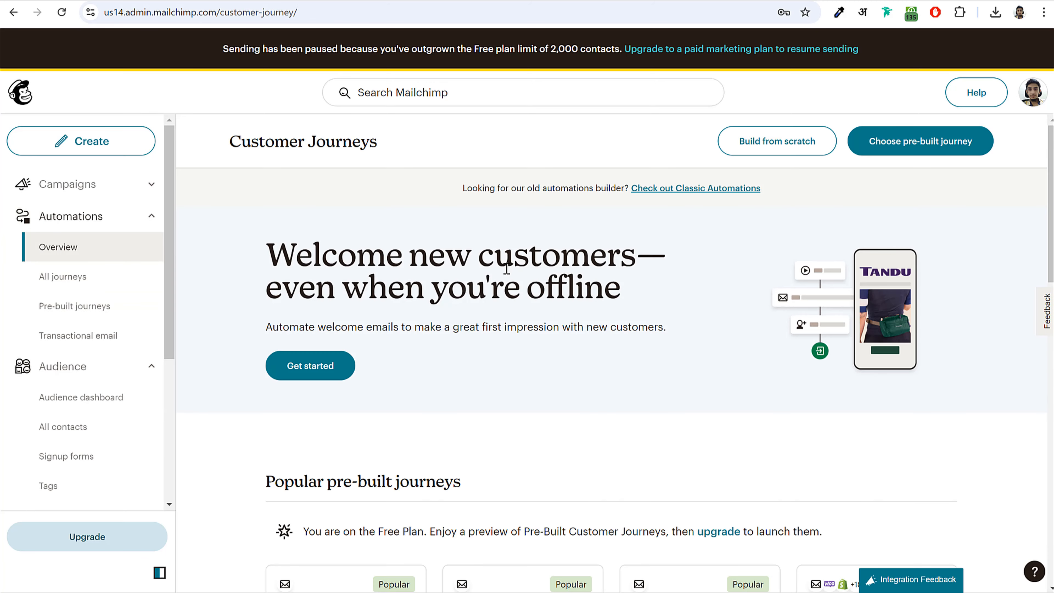
pyautogui.scroll(-10, 583, 322)
pyautogui.scroll(3, 572, 346)
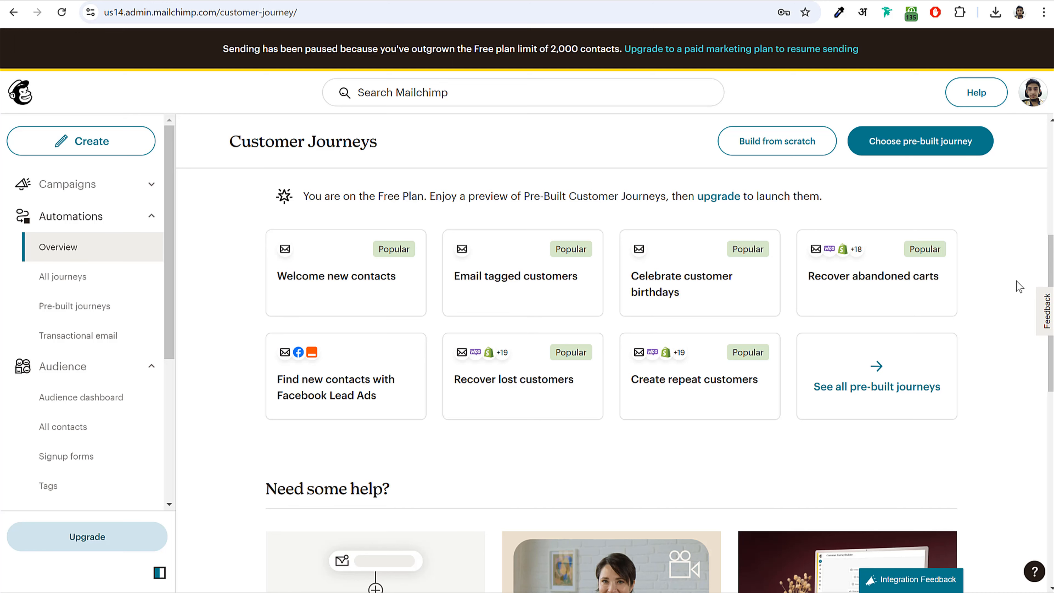
pyautogui.scroll(5, 1015, 280)
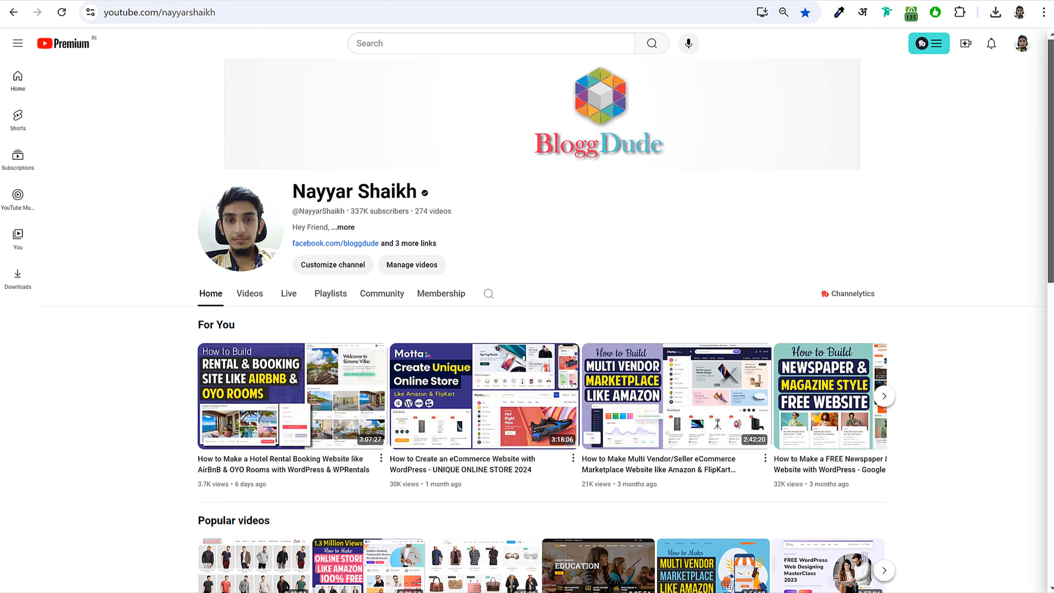
pyautogui.scroll(-5, 913, 315)
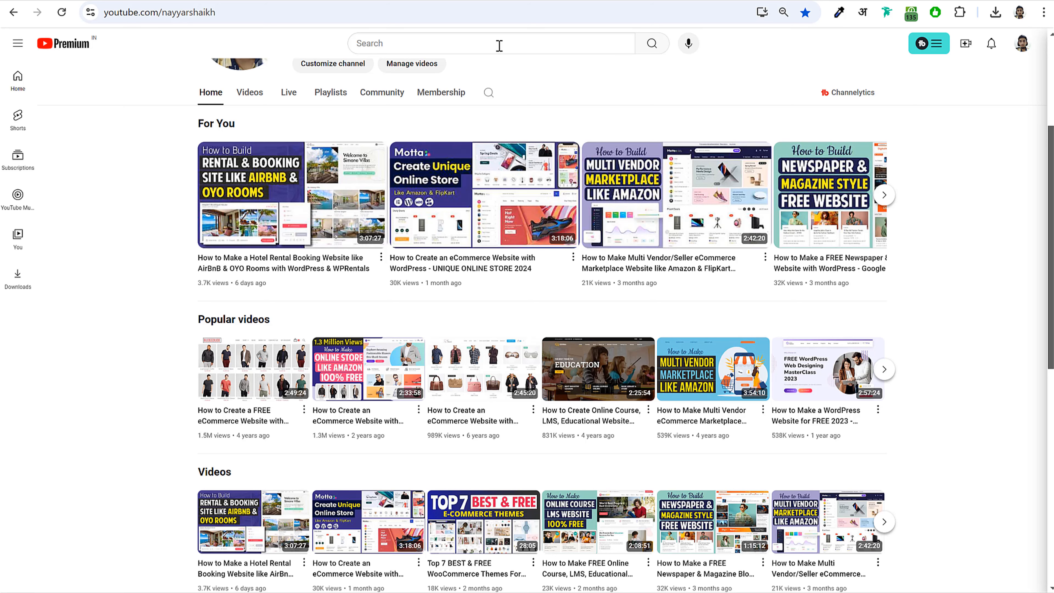
# - Search YouTube for the channel's Mailchimp tutorials and browse the results
pyautogui.click(500, 43)
pyautogui.write('nayyar shaikh mailchimp')
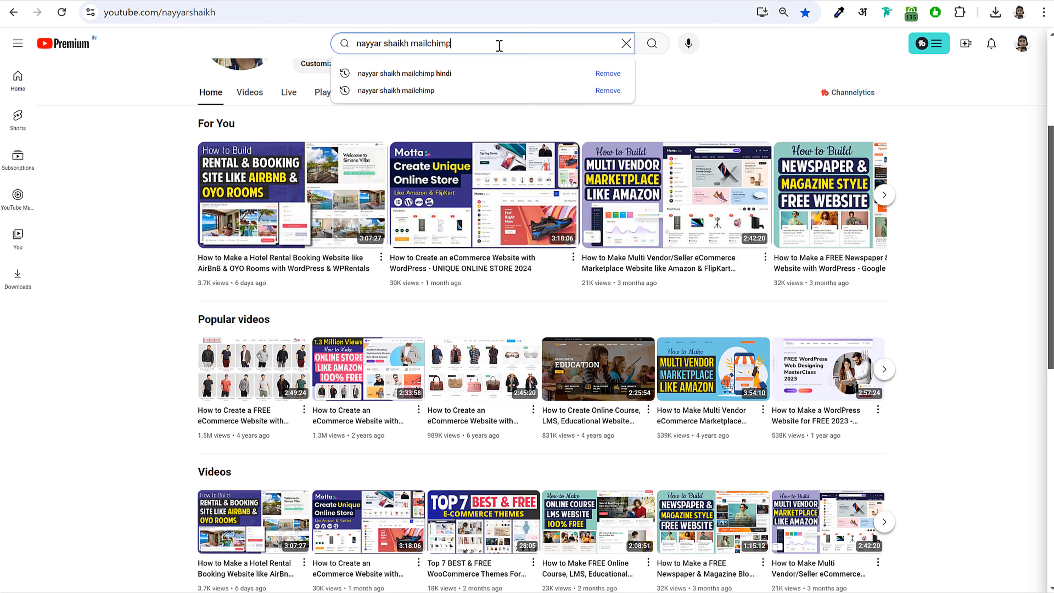
pyautogui.press('Return')
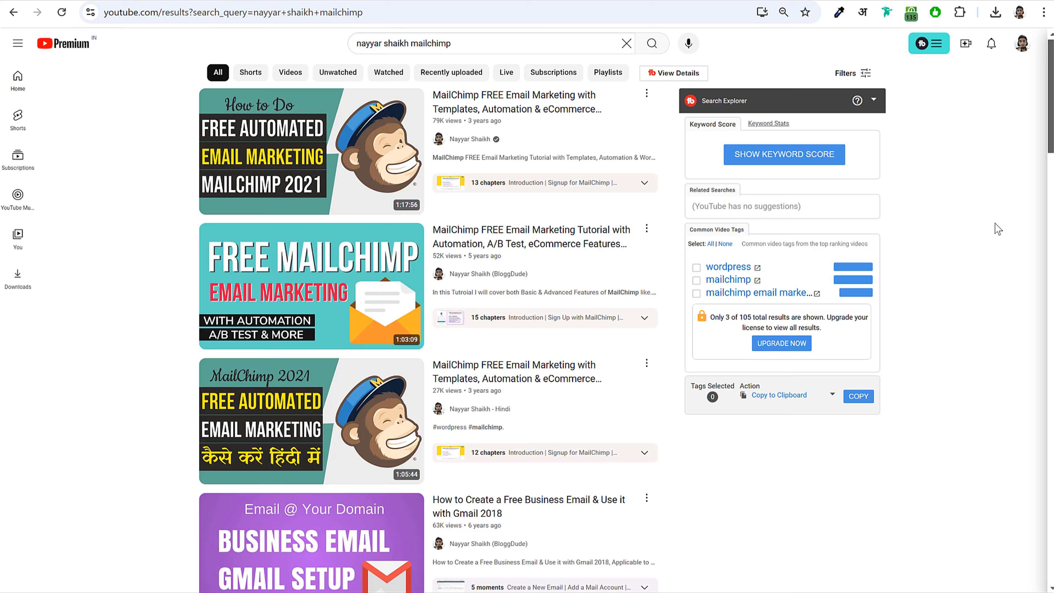
pyautogui.scroll(-5, 984, 218)
pyautogui.scroll(5, 984, 219)
# - Publish the newsletter template changes in Elementor
pyautogui.hotkey('ctrl', 'Tab')
pyautogui.hotkey('ctrl', 'Tab')
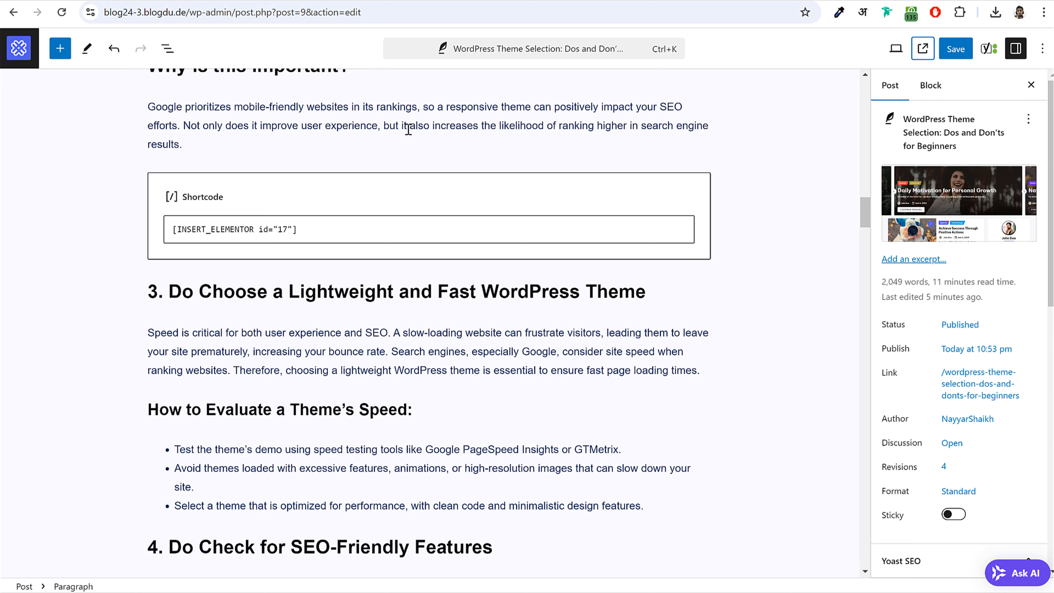
pyautogui.hotkey('ctrl', 'Tab')
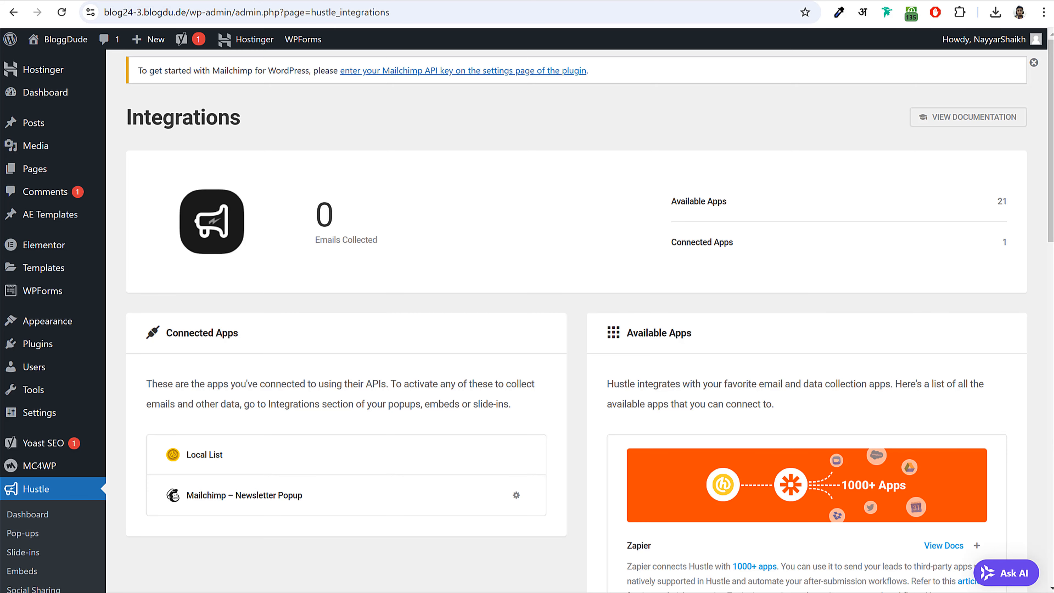
pyautogui.hotkey('ctrl', 'Tab')
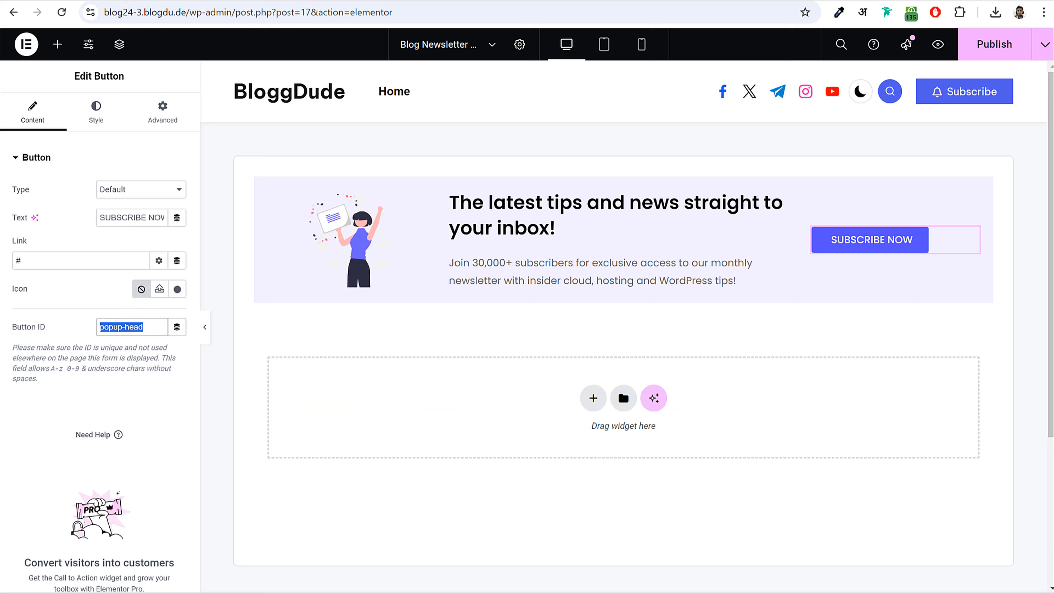
pyautogui.click(641, 97)
pyautogui.click(998, 45)
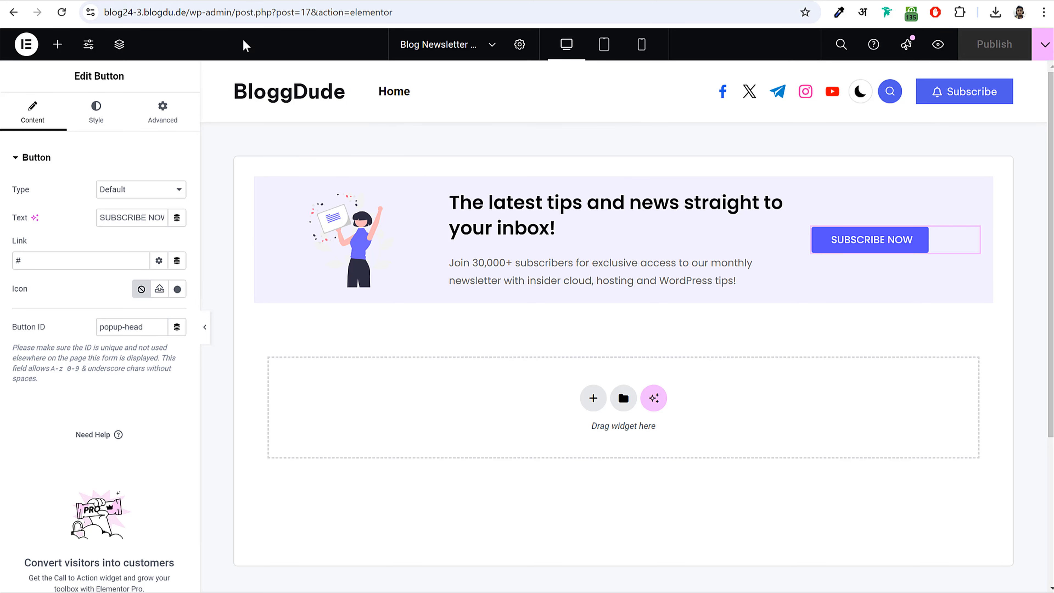
# - Open the WordPress Theme Selection post on the live blog and test its subscribe popups
pyautogui.moveTo(183, 15); pyautogui.dragTo(810, 60)
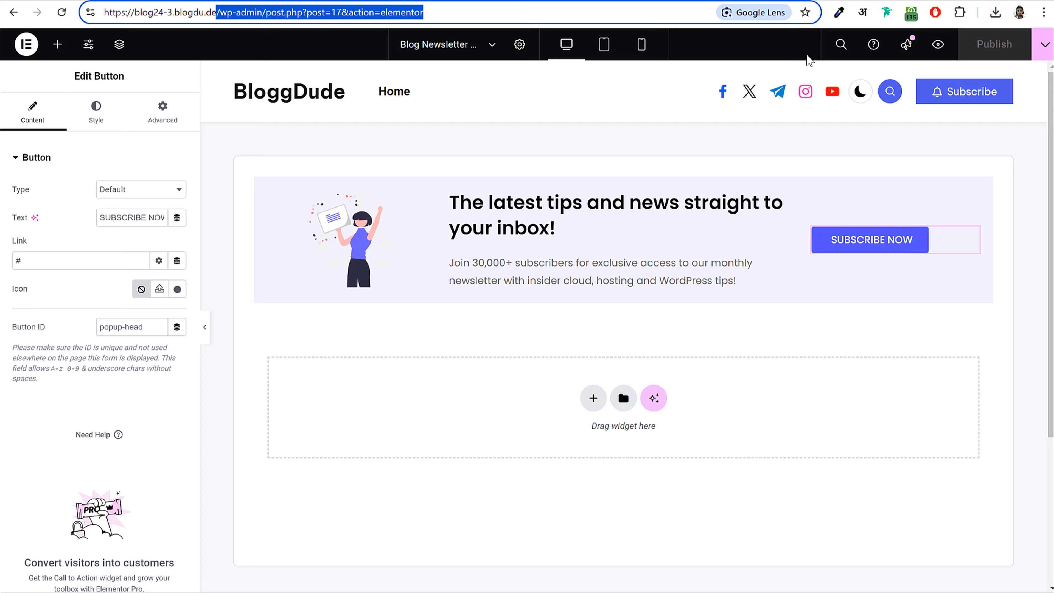
pyautogui.press('BackSpace')
pyautogui.press('Return')
pyautogui.scroll(-7, 442, 309)
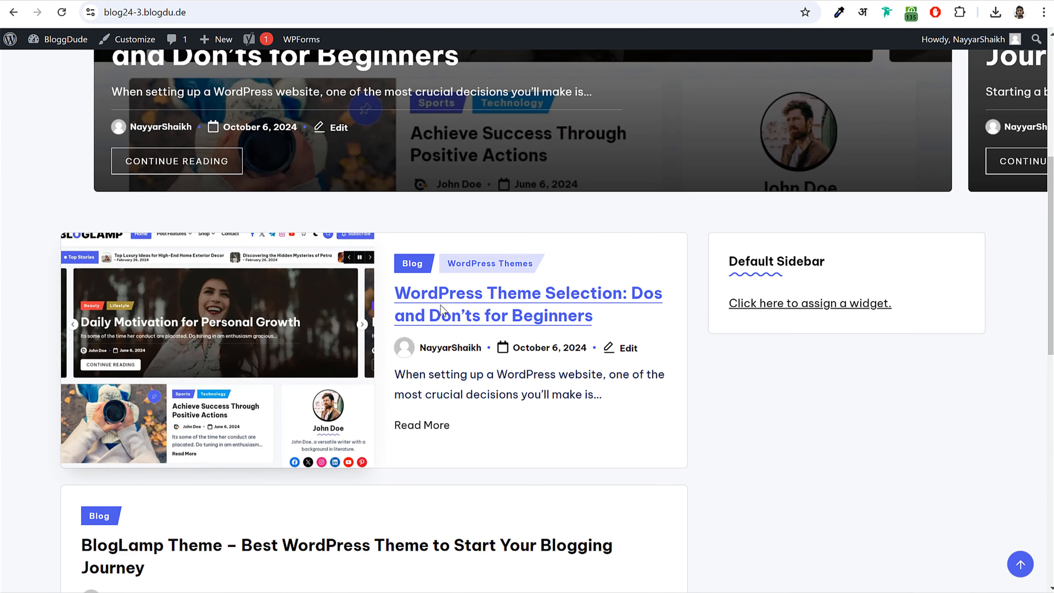
pyautogui.click(459, 299)
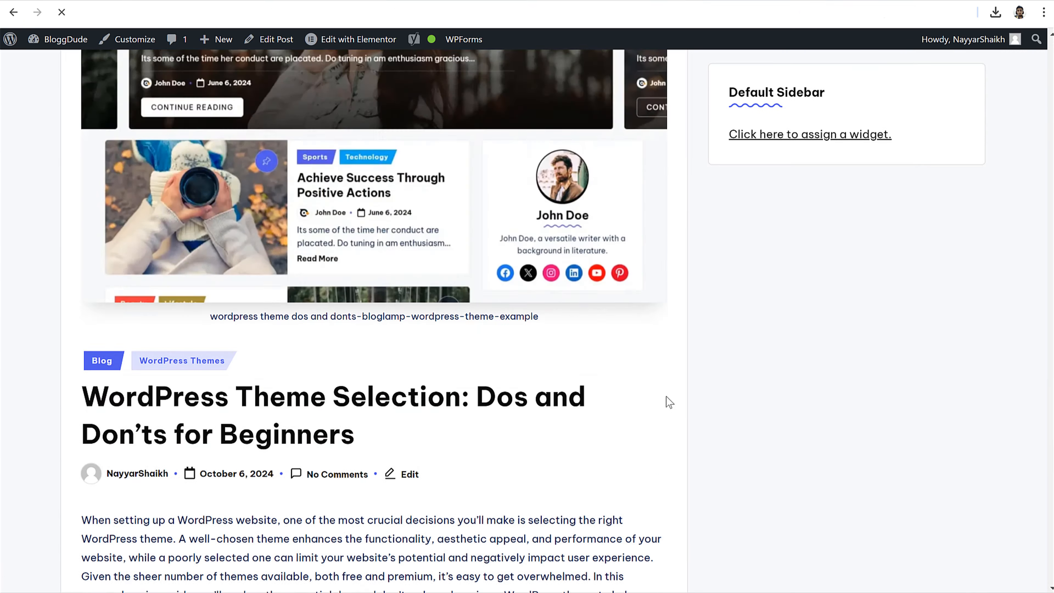
pyautogui.scroll(-8, 666, 396)
pyautogui.scroll(-20, 667, 394)
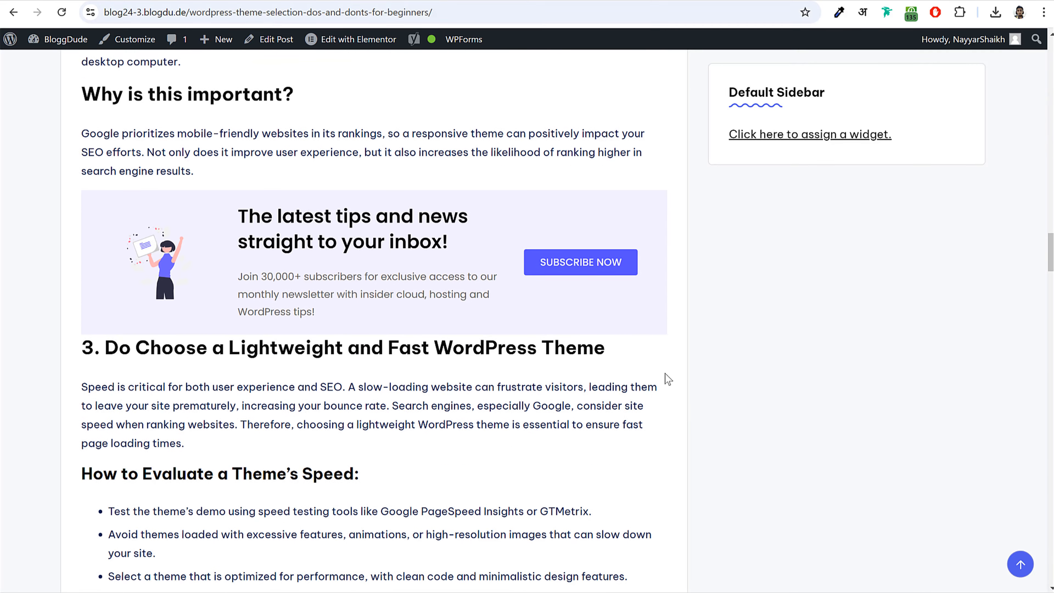
pyautogui.click(588, 263)
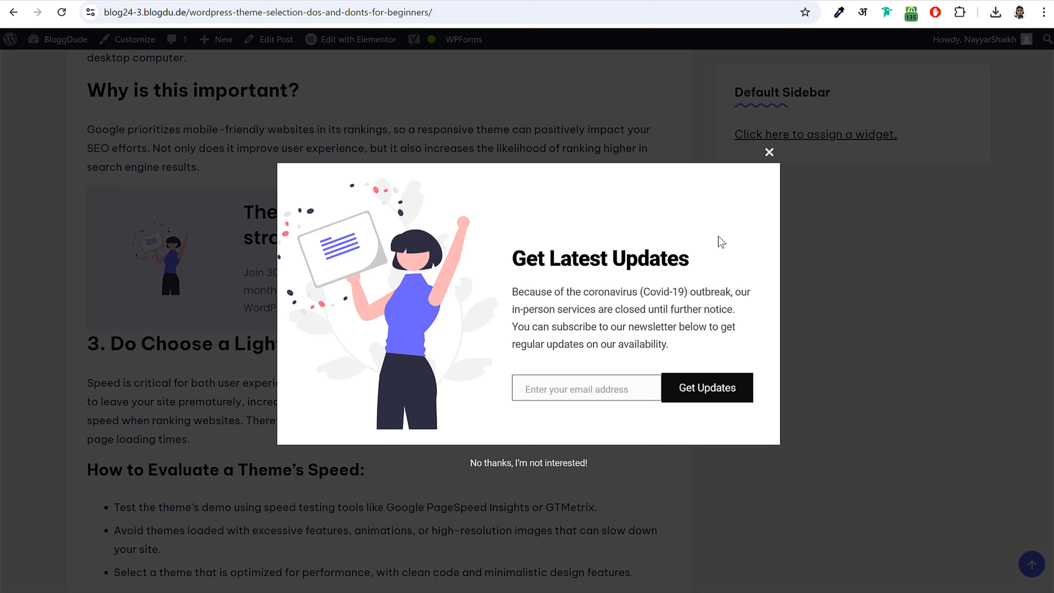
pyautogui.click(770, 152)
pyautogui.scroll(15, 784, 379)
pyautogui.scroll(20, 787, 383)
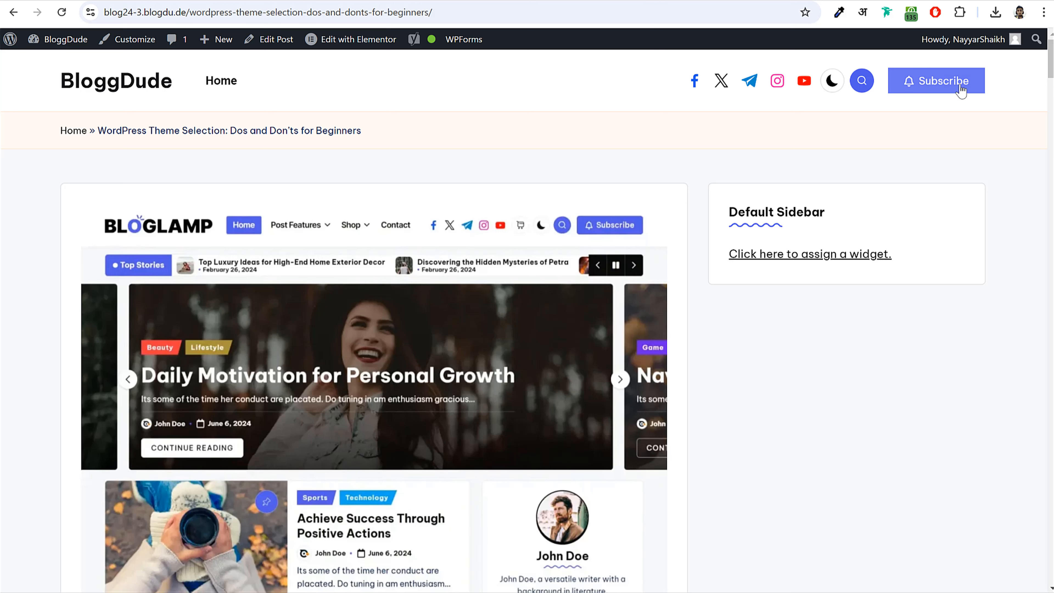
pyautogui.click(908, 89)
# - Return to the post in the block editor and bring up its Yoast SEO panel
pyautogui.click(256, 2)
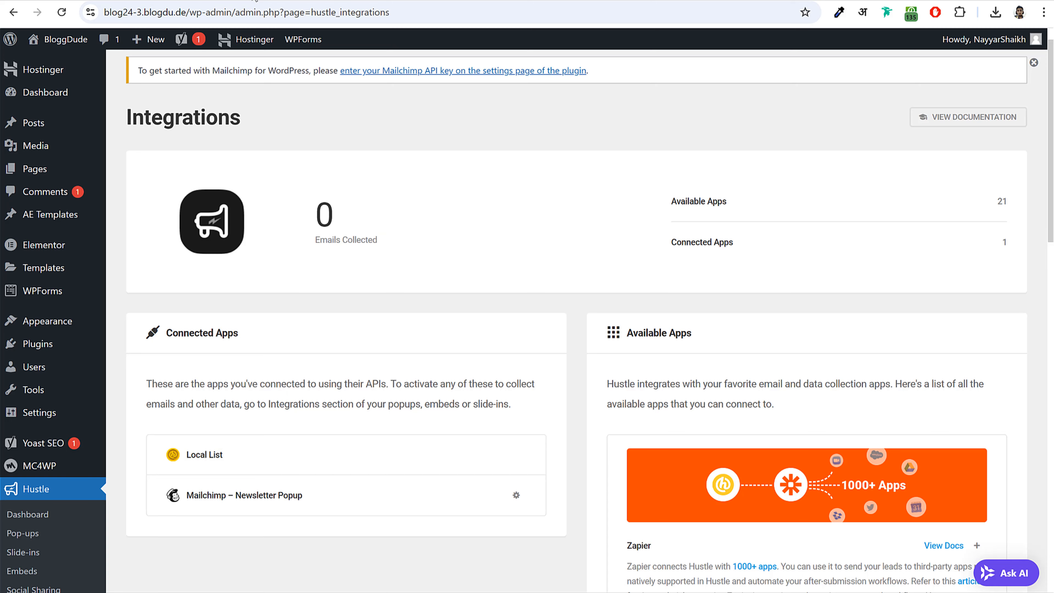
pyautogui.click(274, 1)
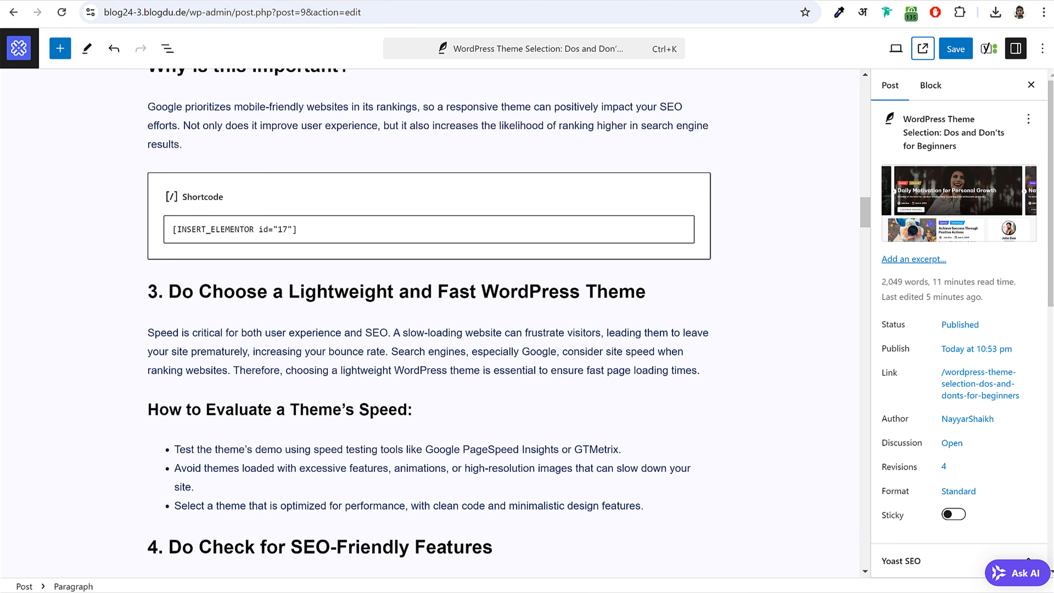
pyautogui.scroll(-20, 724, 343)
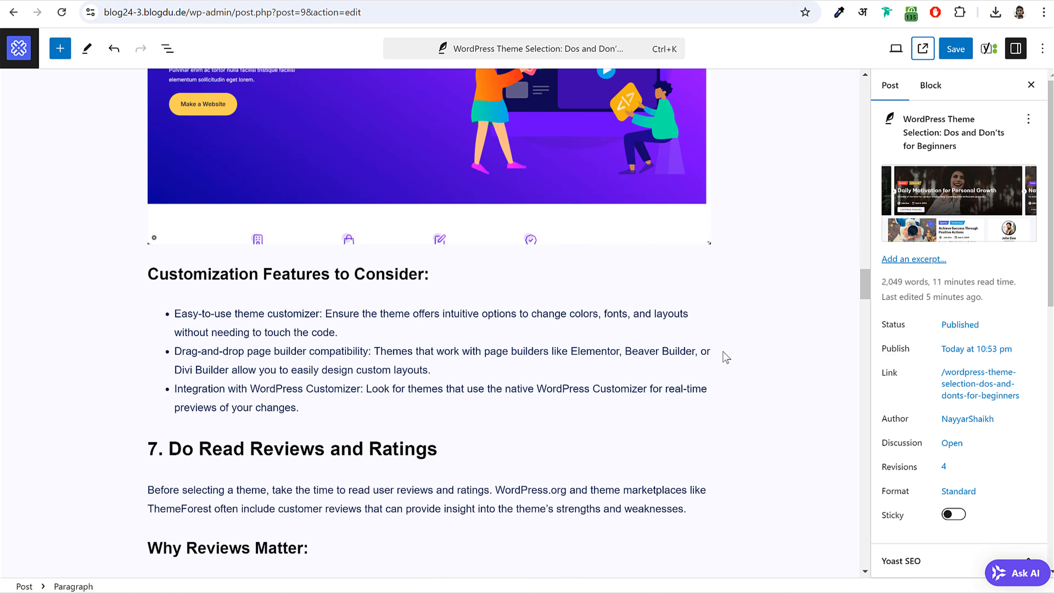
pyautogui.moveTo(867, 351); pyautogui.dragTo(921, 570)
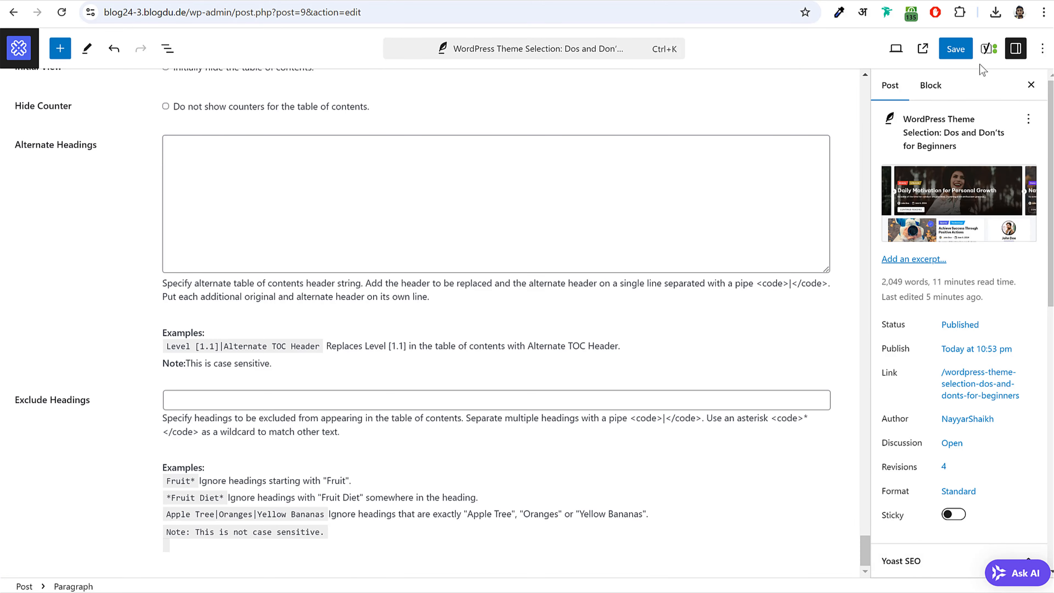
pyautogui.click(988, 51)
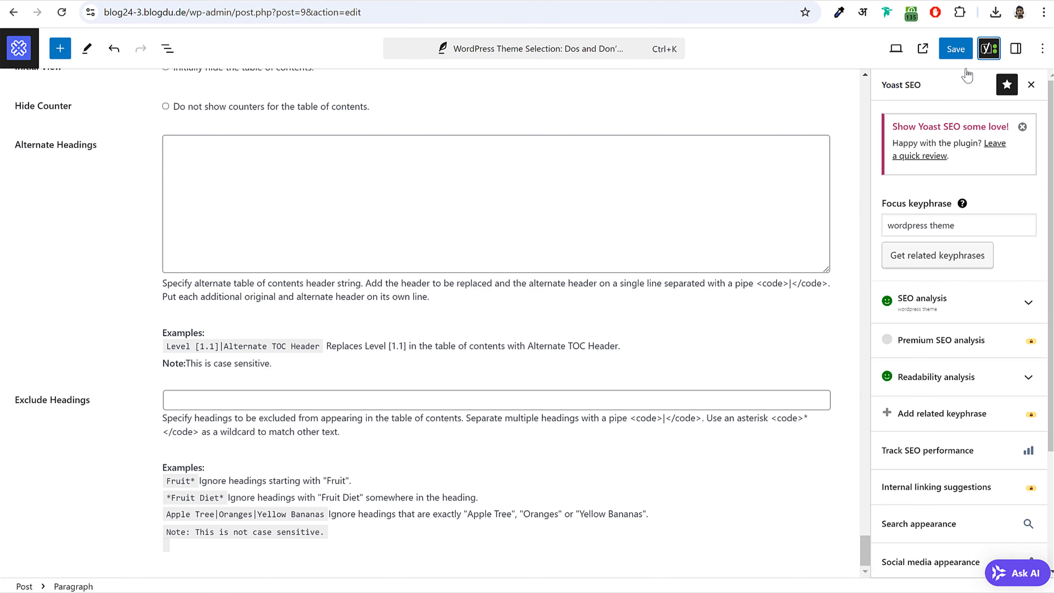
# - Look over the post's Yoast Social media appearance settings
pyautogui.scroll(-4, 955, 233)
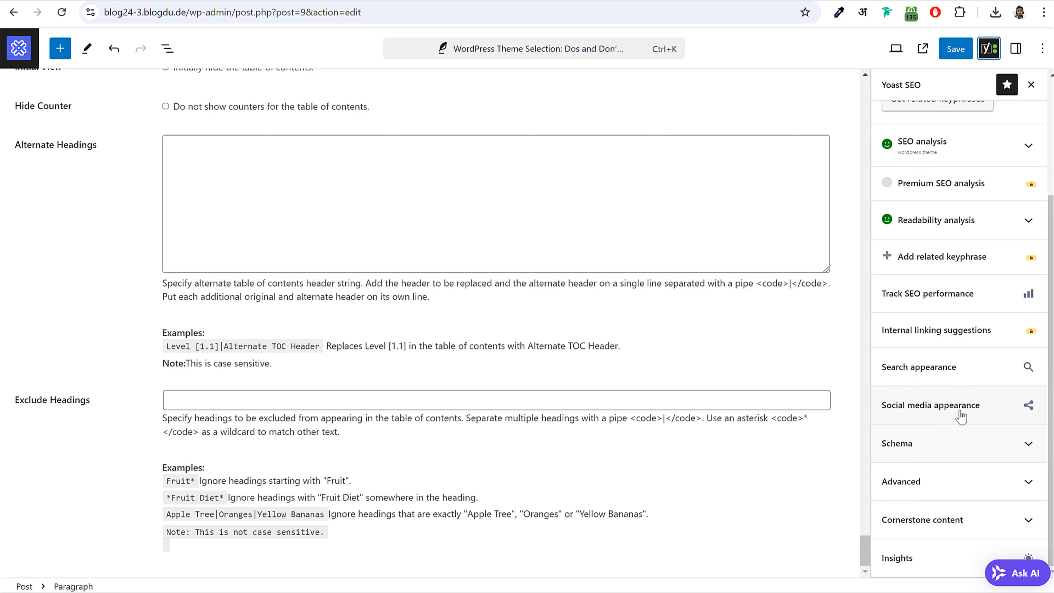
pyautogui.click(947, 415)
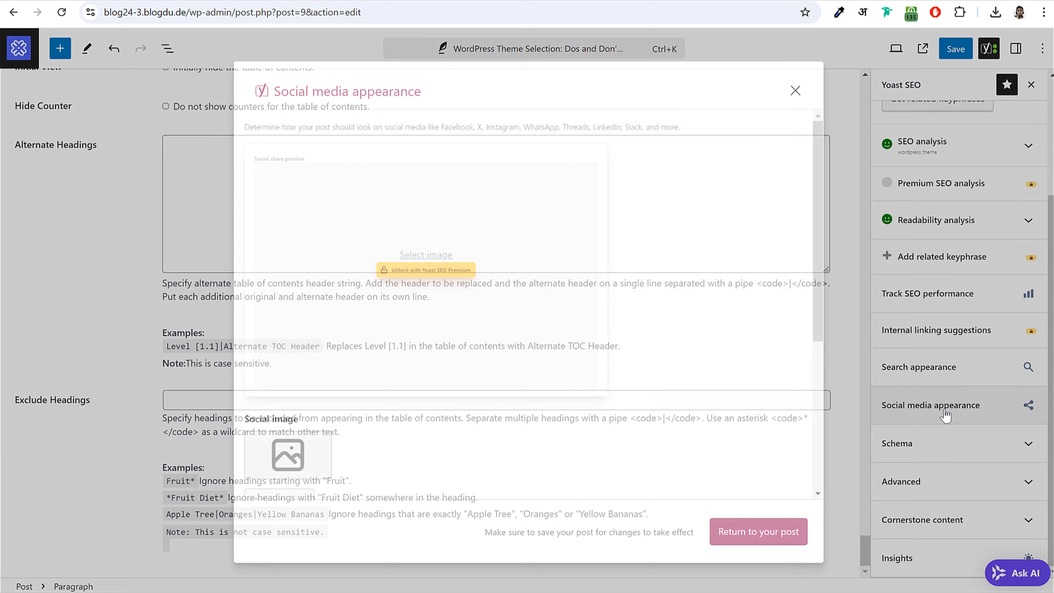
pyautogui.scroll(-5, 523, 266)
pyautogui.scroll(4, 534, 302)
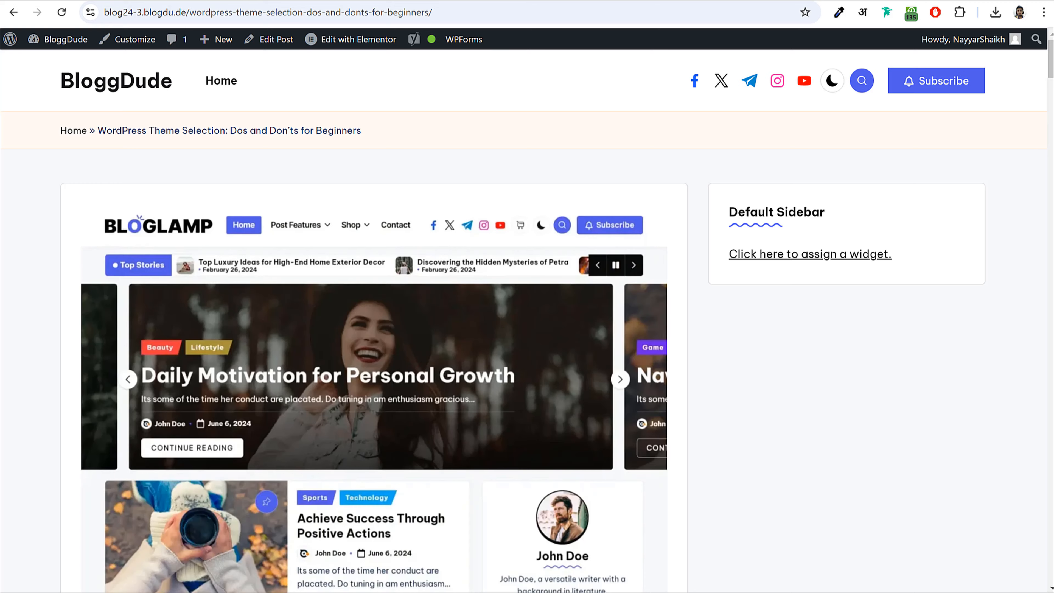
pyautogui.scroll(-15, 548, 342)
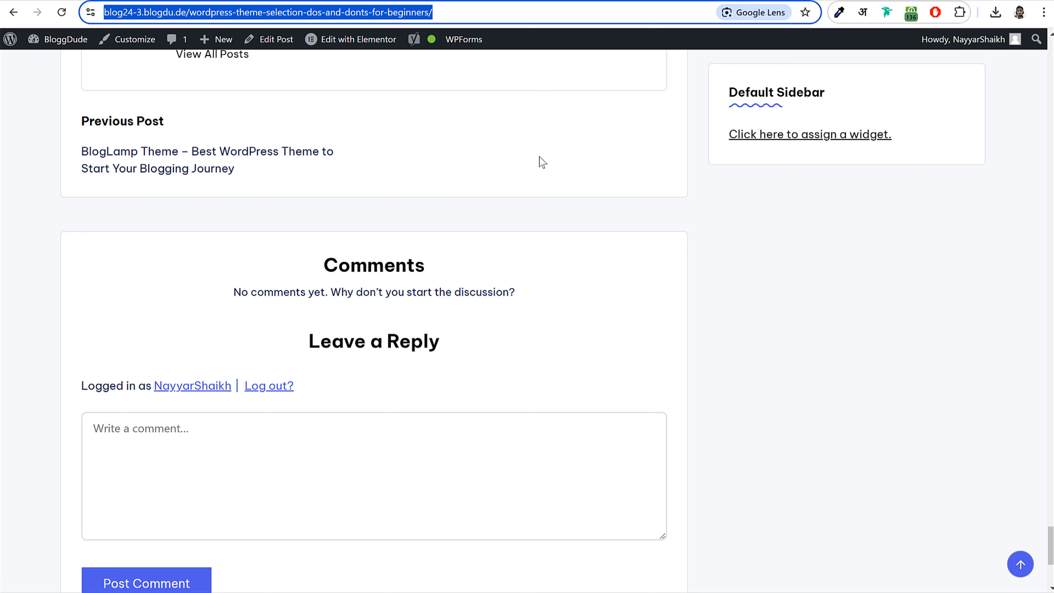
# - Start a Facebook page post with the pasted WordPress Theme Selection article link
pyautogui.scroll(3, 541, 162)
pyautogui.scroll(3, 534, 176)
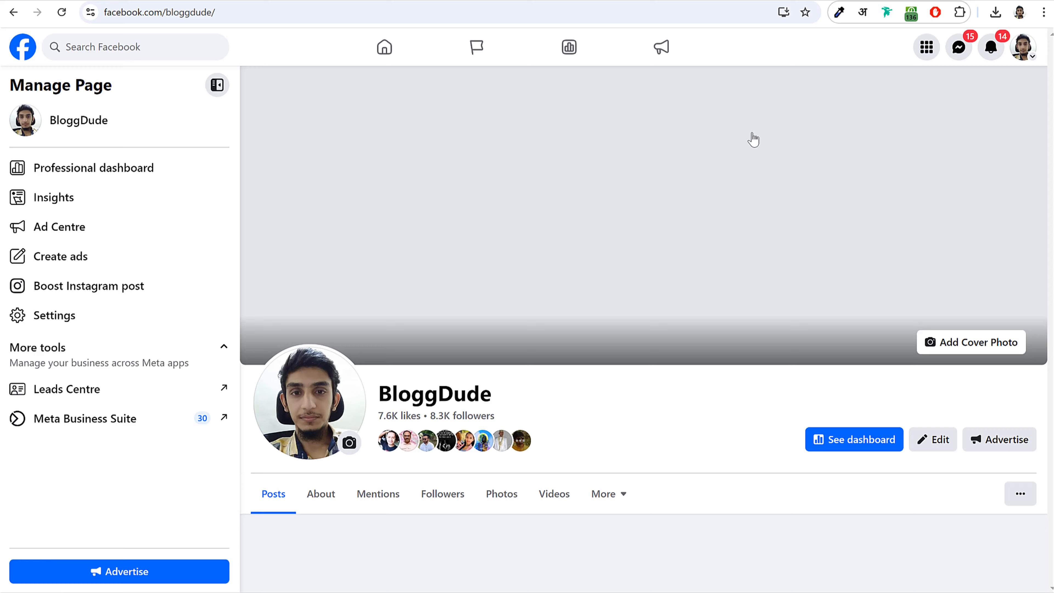
pyautogui.scroll(-7, 673, 252)
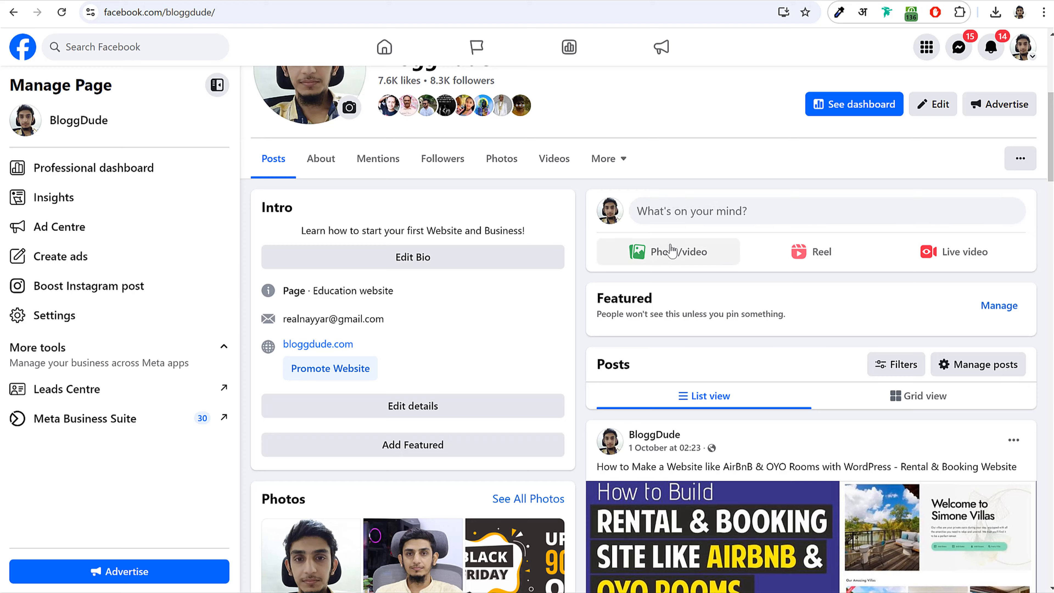
pyautogui.click(683, 219)
pyautogui.write('https://blog24-3.blogdu.de/wordpress-theme-selection-dos-and-donts-for-beginners/')
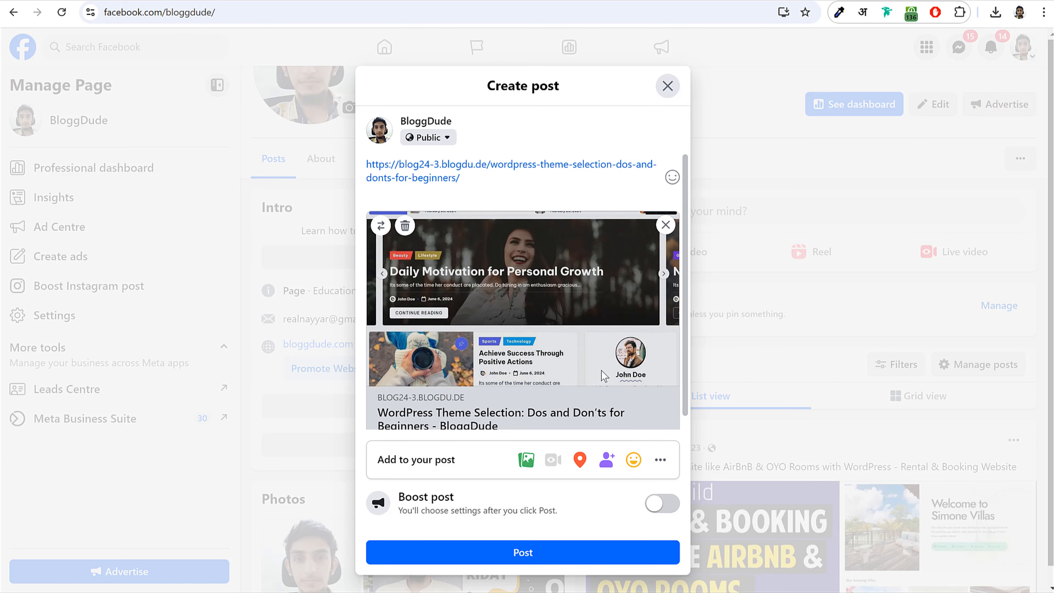
pyautogui.scroll(-1, 605, 376)
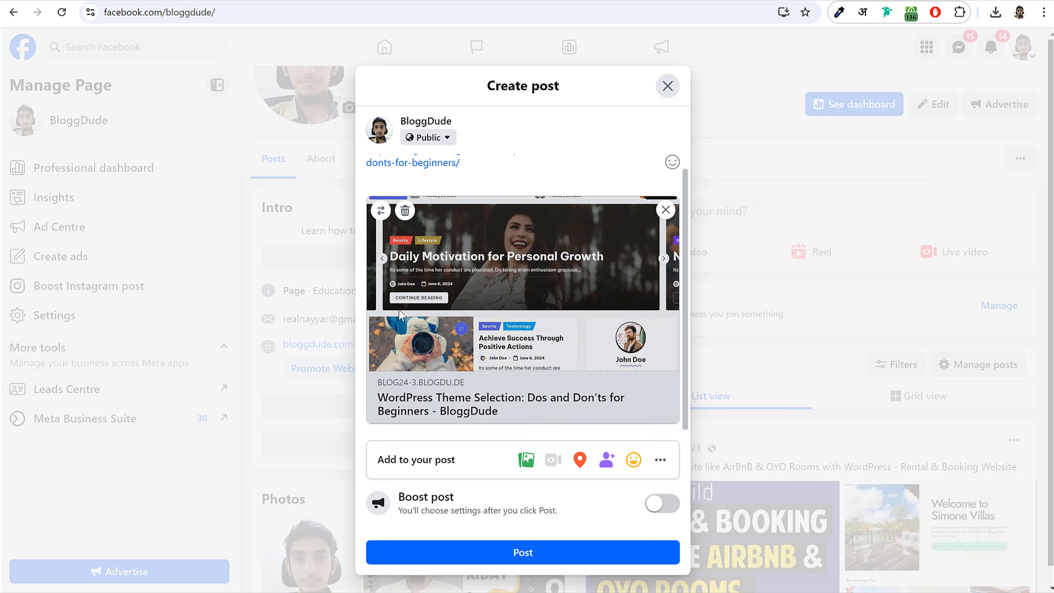
pyautogui.scroll(1, 542, 188)
pyautogui.scroll(-1, 645, 278)
pyautogui.scroll(1, 539, 200)
pyautogui.scroll(-1, 556, 289)
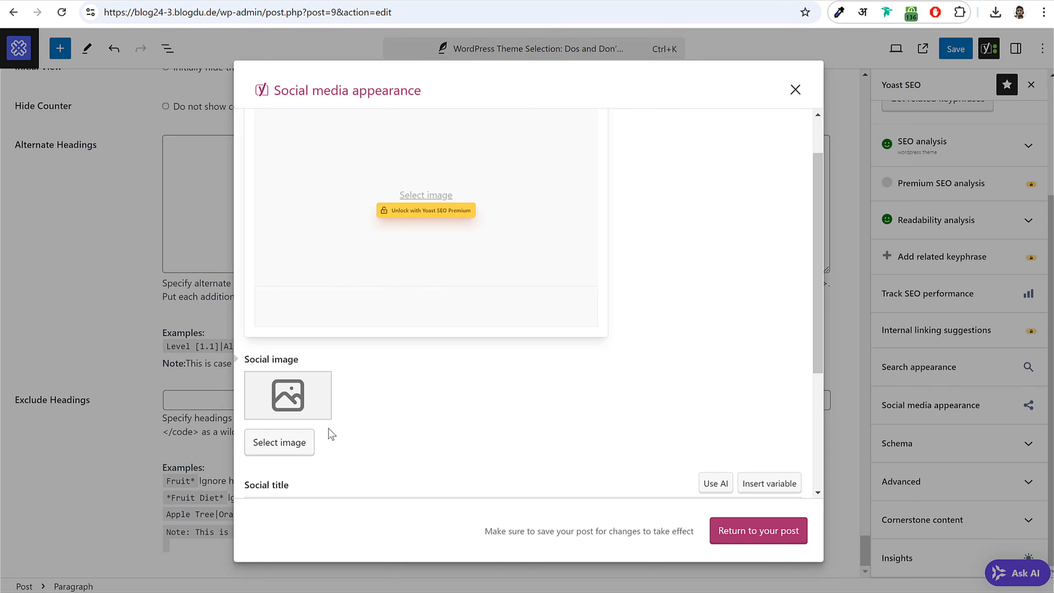
# - Upload the wood-house-window-bicycle image from Blog 2024 as the post's social image
pyautogui.scroll(-5, 331, 434)
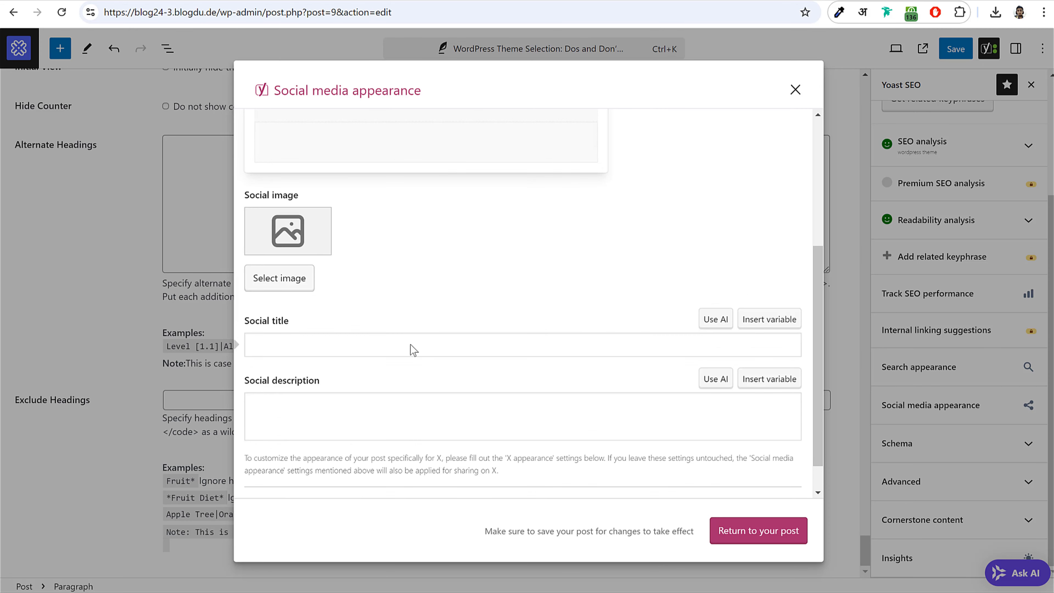
pyautogui.click(315, 202)
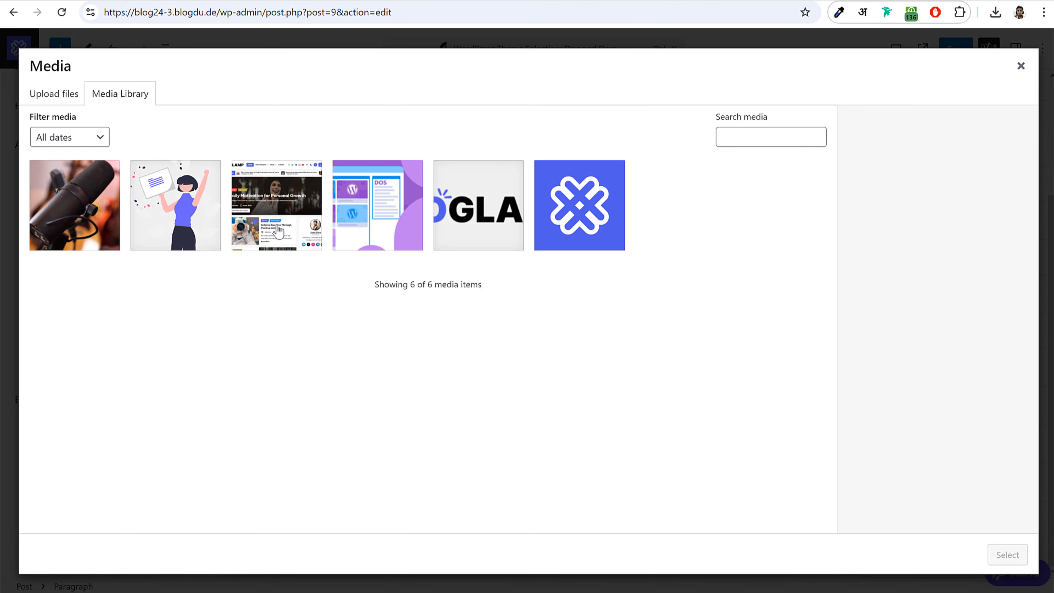
pyautogui.click(54, 93)
pyautogui.click(529, 310)
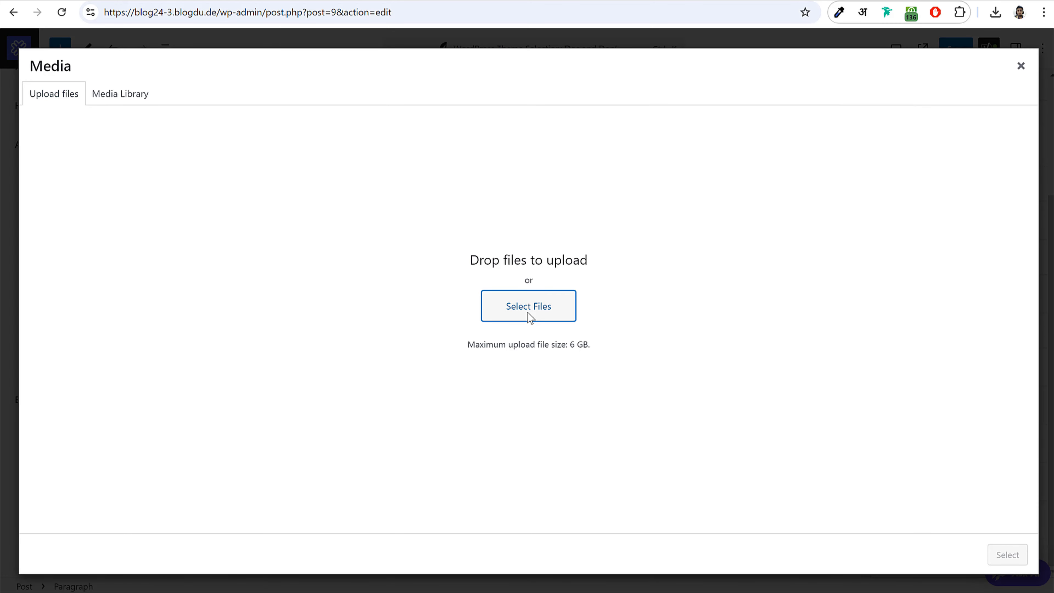
pyautogui.click(60, 154)
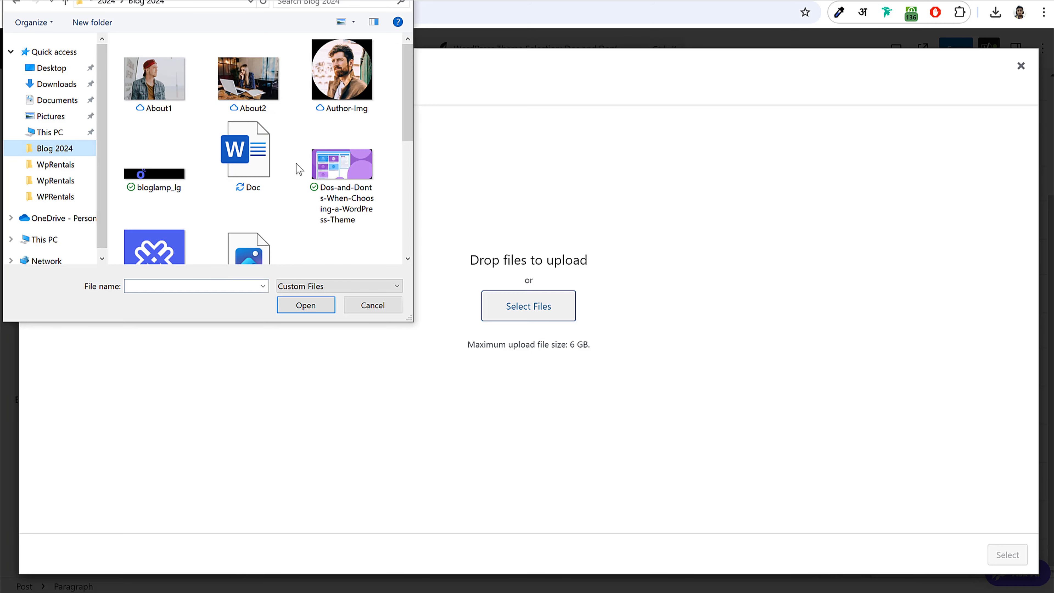
pyautogui.scroll(-5, 291, 179)
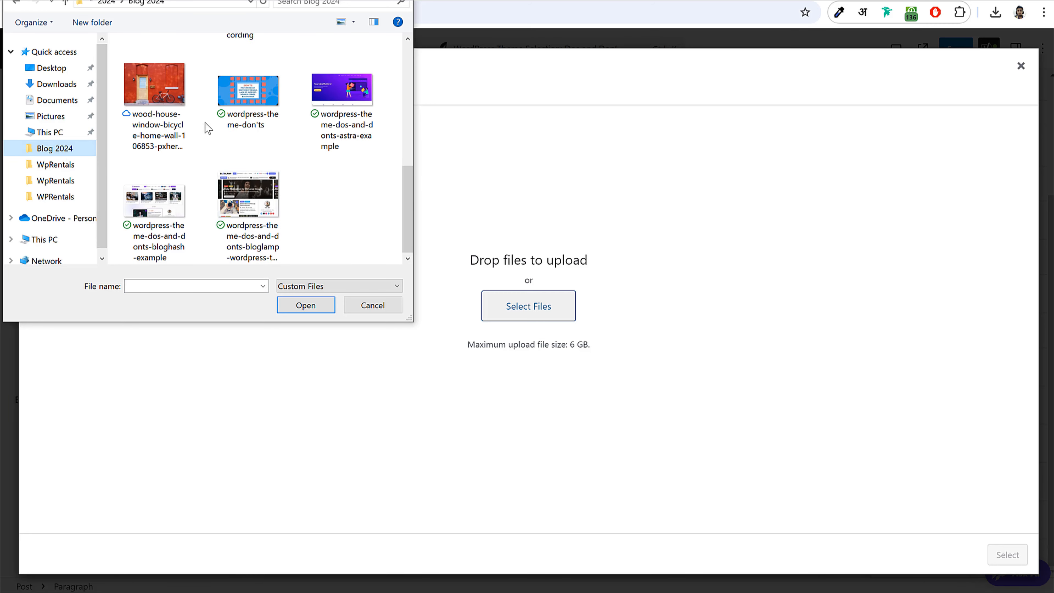
pyautogui.click(186, 121)
pyautogui.click(306, 311)
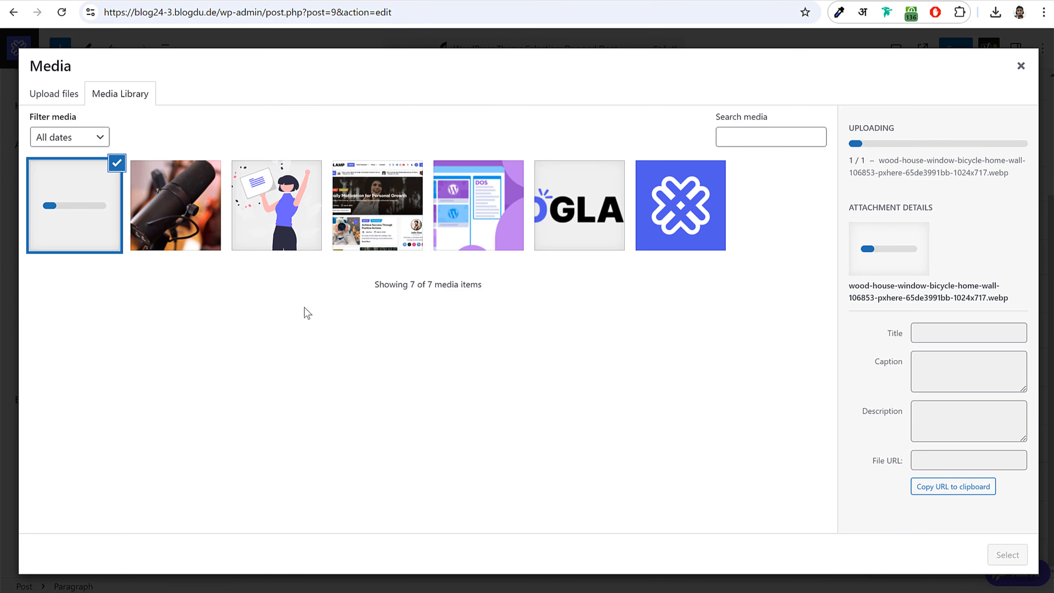
pyautogui.click(1009, 557)
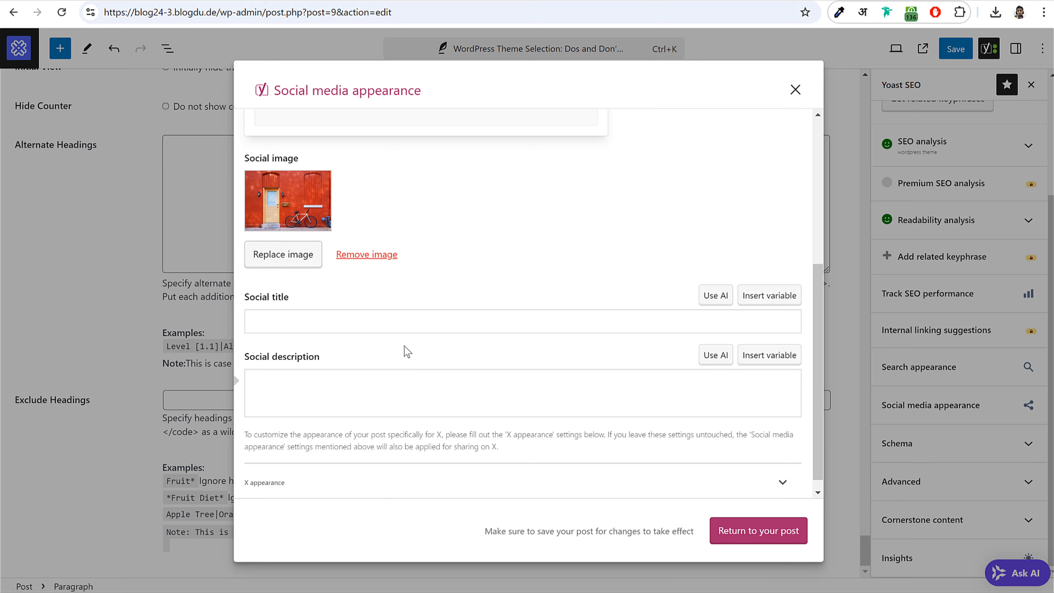
pyautogui.click(403, 318)
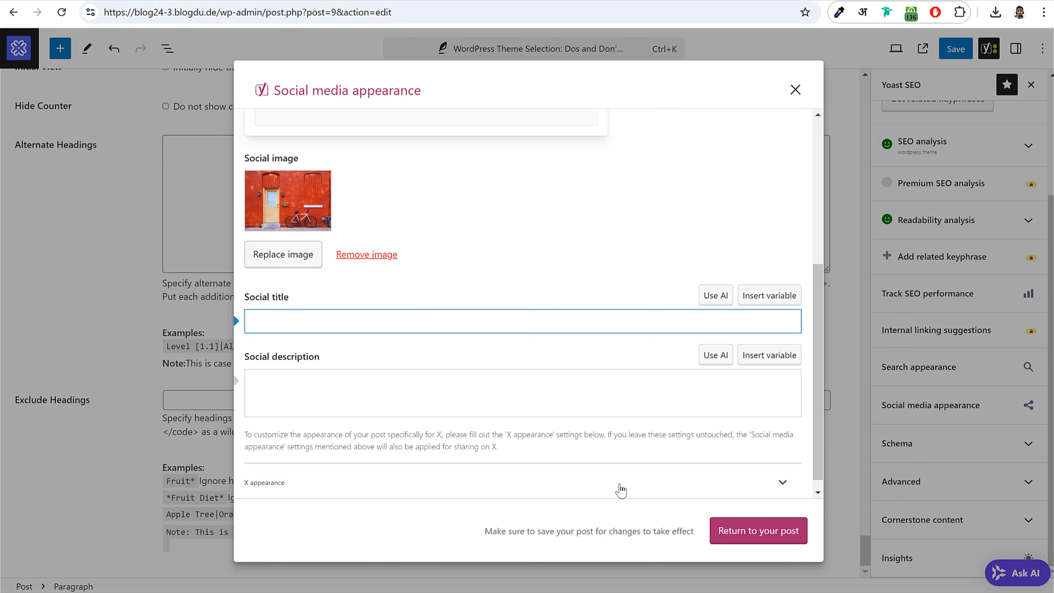
pyautogui.click(770, 537)
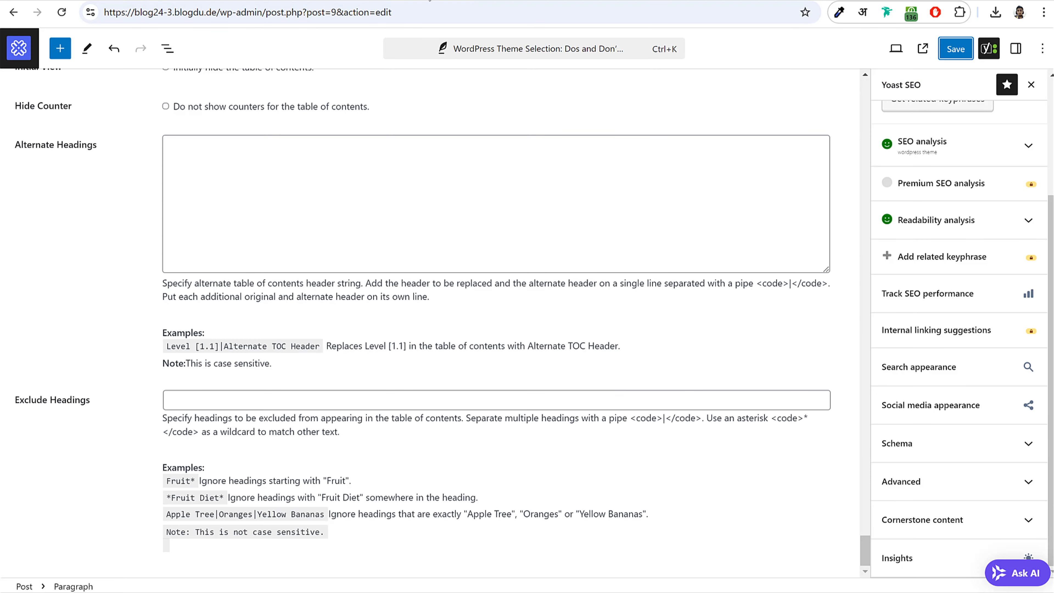
# - Expand Yoast's SEO analysis and review the Image Keyphrase result
pyautogui.scroll(20, 587, 241)
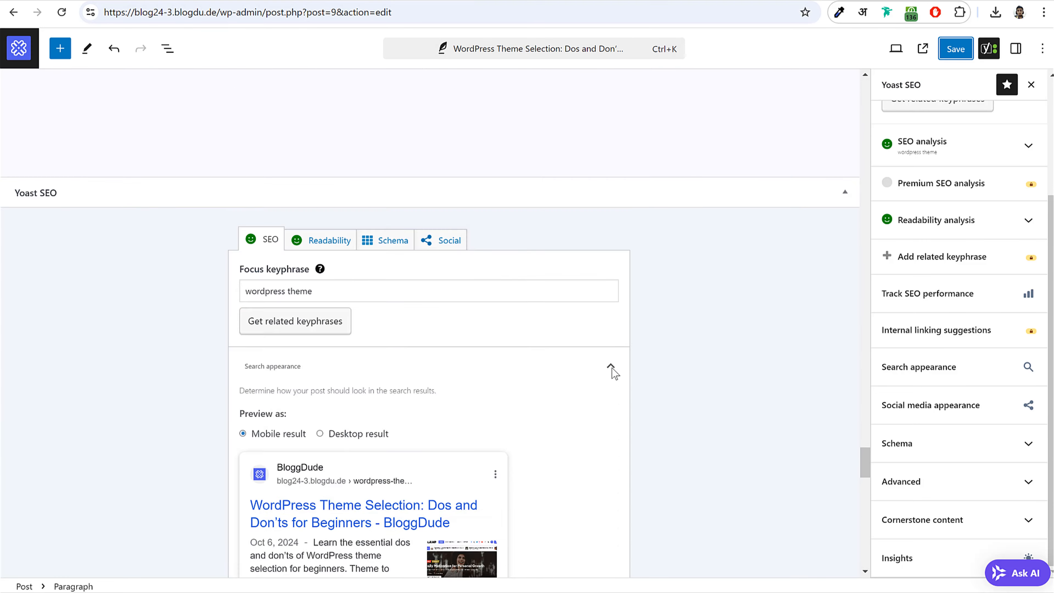
pyautogui.scroll(20, 616, 373)
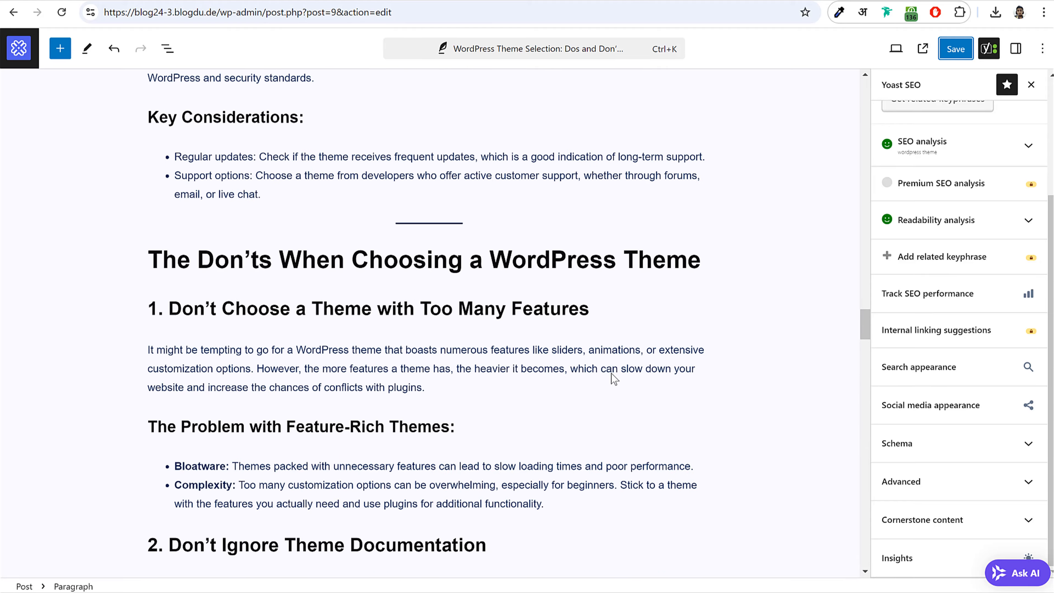
pyautogui.scroll(20, 610, 377)
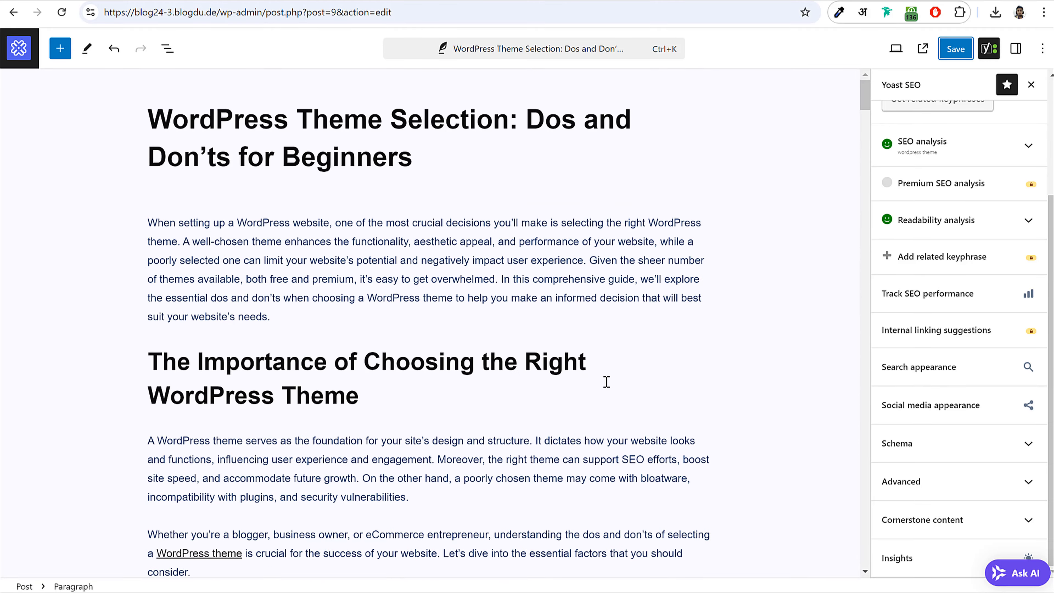
pyautogui.scroll(-3, 781, 315)
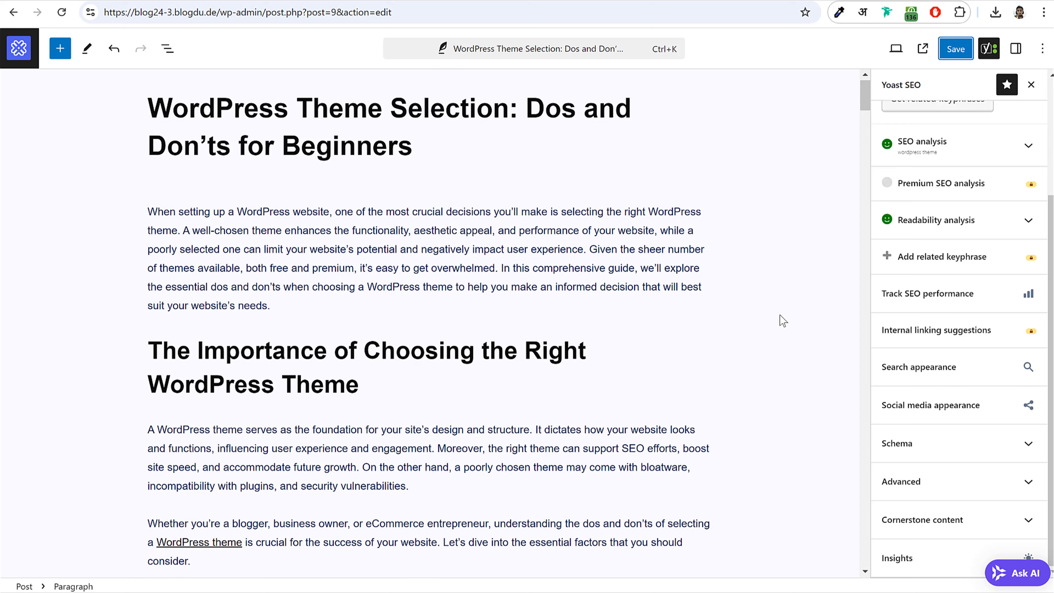
pyautogui.scroll(3, 781, 316)
pyautogui.click(968, 145)
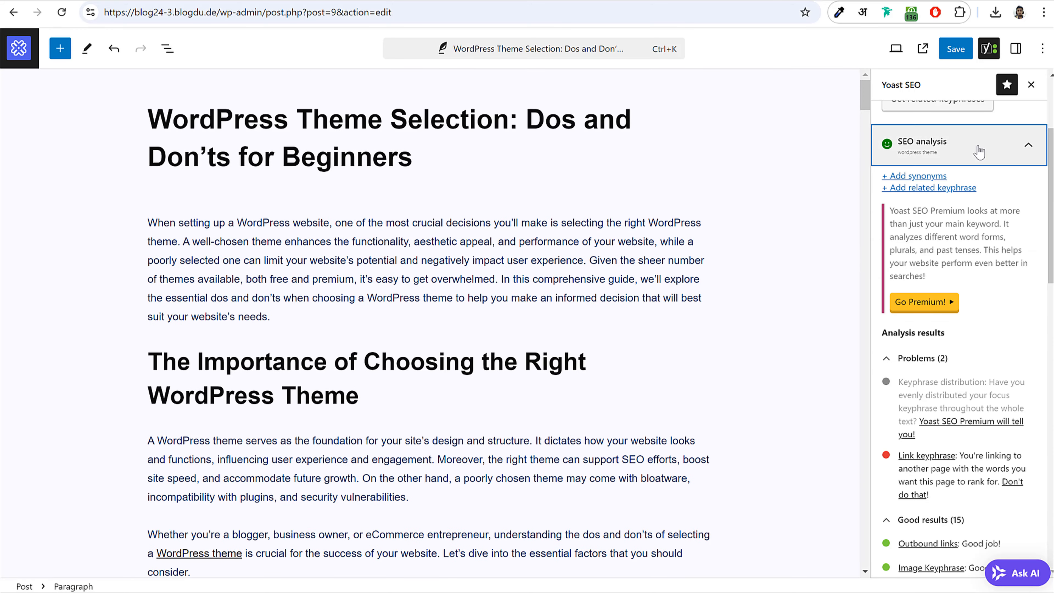
pyautogui.scroll(-5, 967, 345)
pyautogui.scroll(-2, 967, 345)
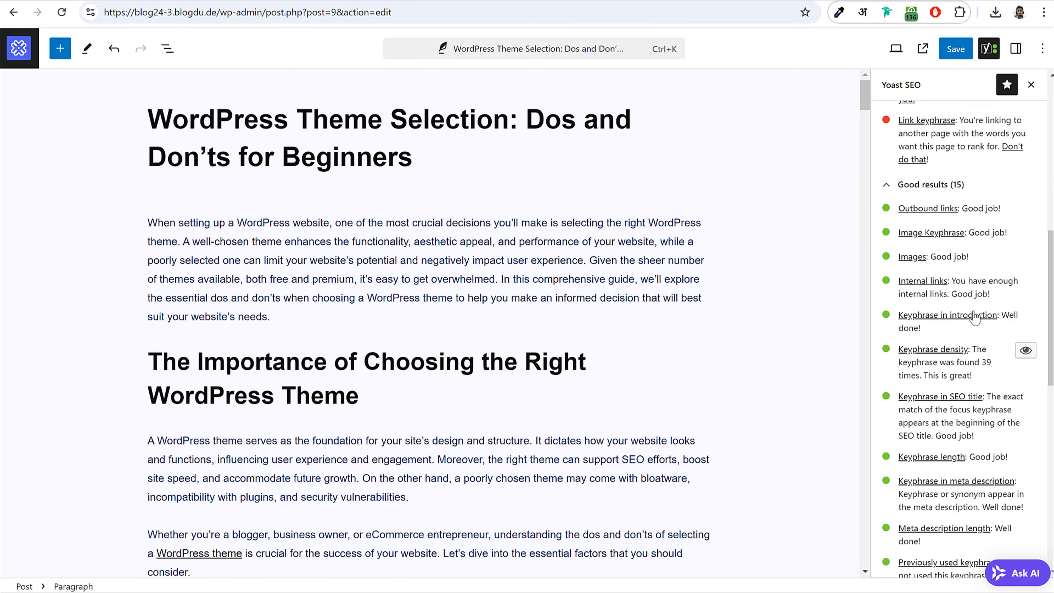
pyautogui.scroll(-1, 971, 328)
pyautogui.scroll(1, 976, 316)
pyautogui.scroll(-3, 974, 312)
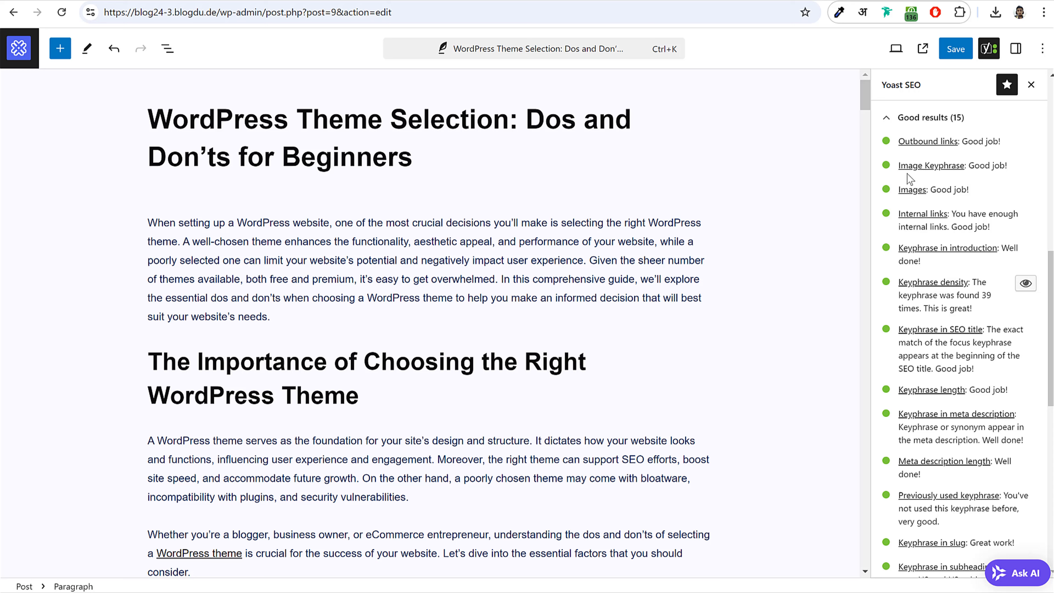
pyautogui.moveTo(969, 166); pyautogui.dragTo(899, 191)
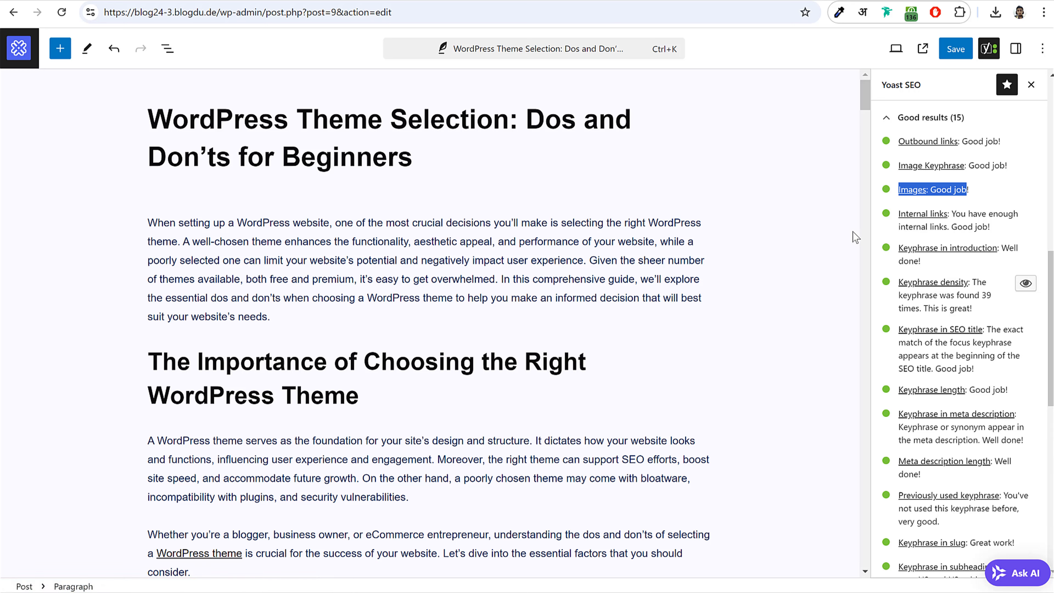
pyautogui.scroll(-2, 955, 233)
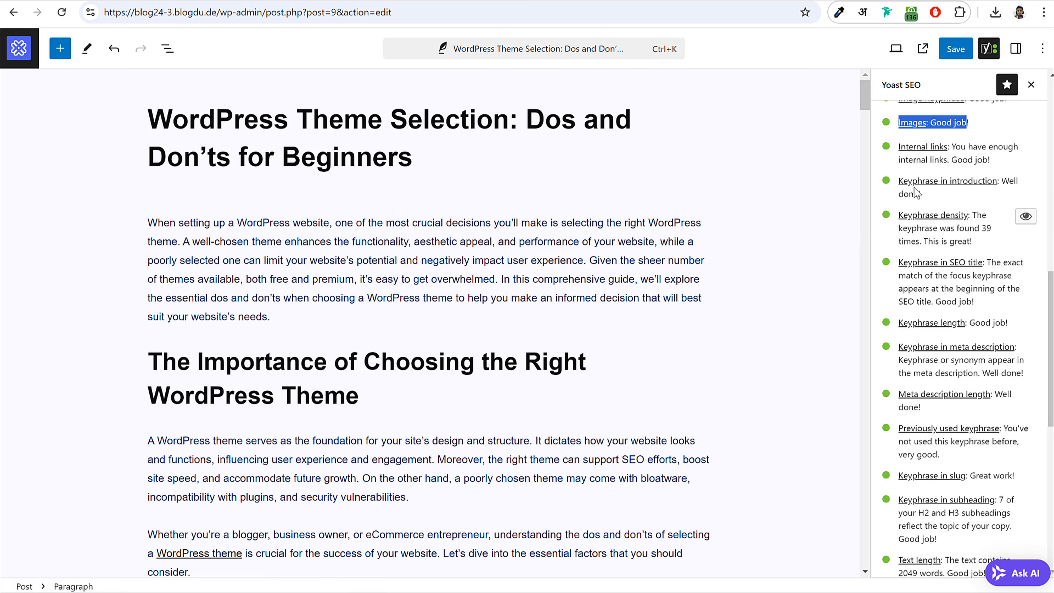
# - Check the keyphrase density and Keyphrase in slug results against the introduction and title
pyautogui.click(214, 237)
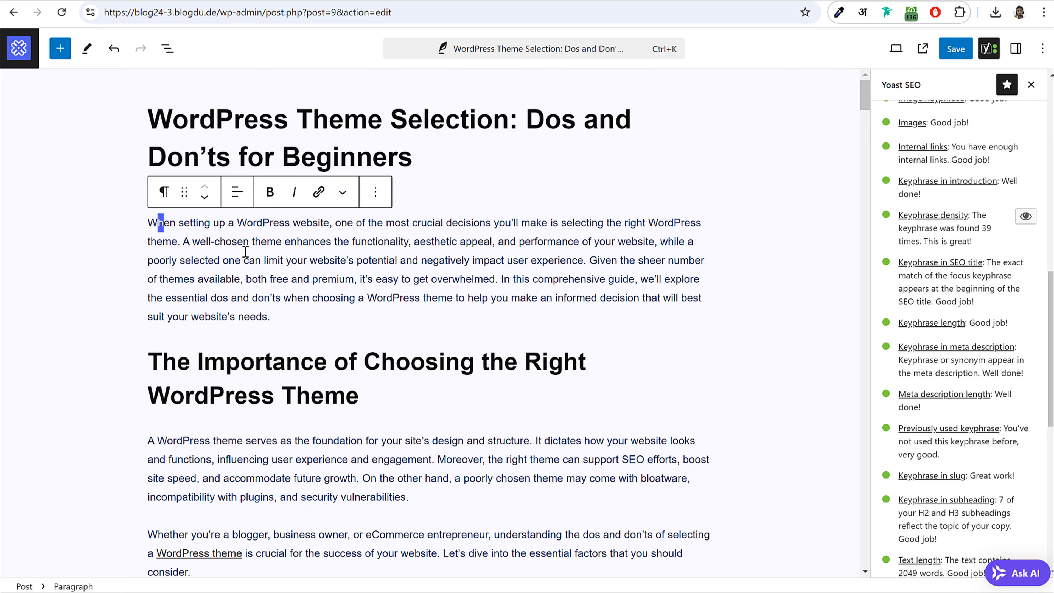
pyautogui.moveTo(245, 252); pyautogui.dragTo(290, 280)
pyautogui.click(289, 280)
pyautogui.scroll(-2, 976, 235)
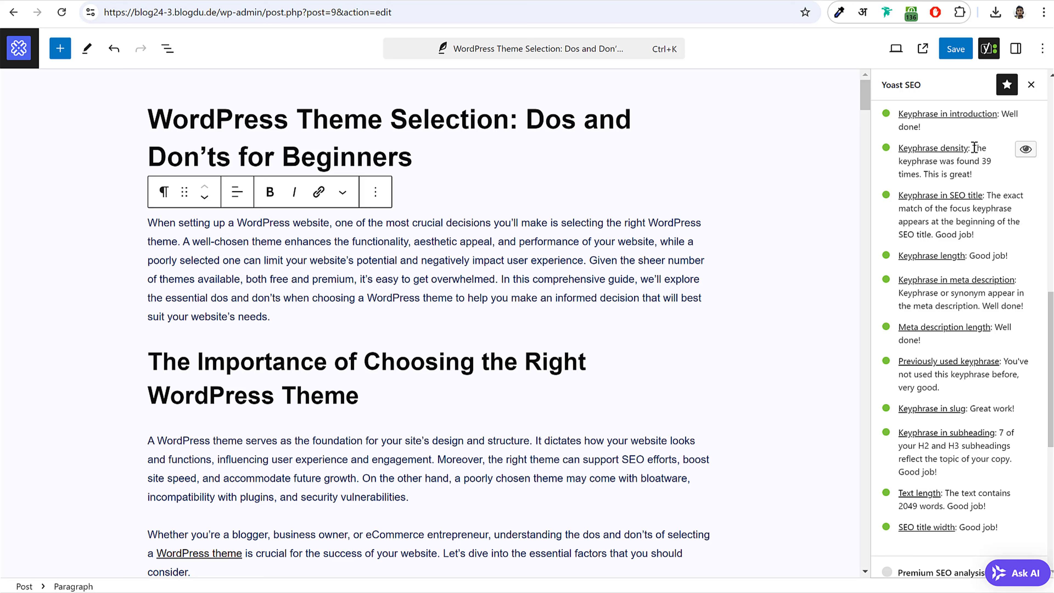
pyautogui.moveTo(973, 148); pyautogui.dragTo(991, 183)
pyautogui.click(989, 180)
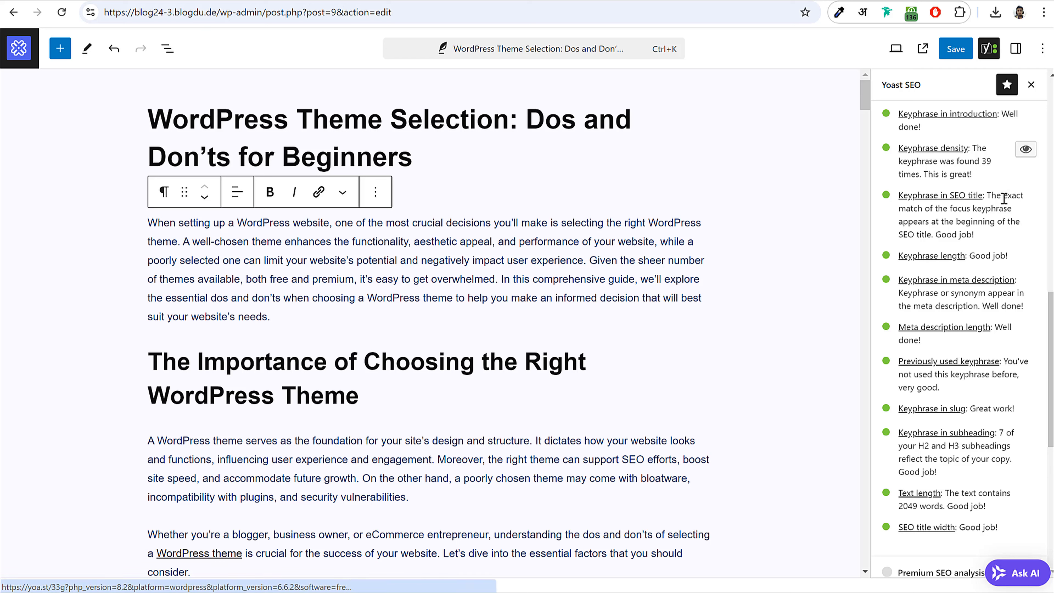
pyautogui.scroll(-3, 934, 258)
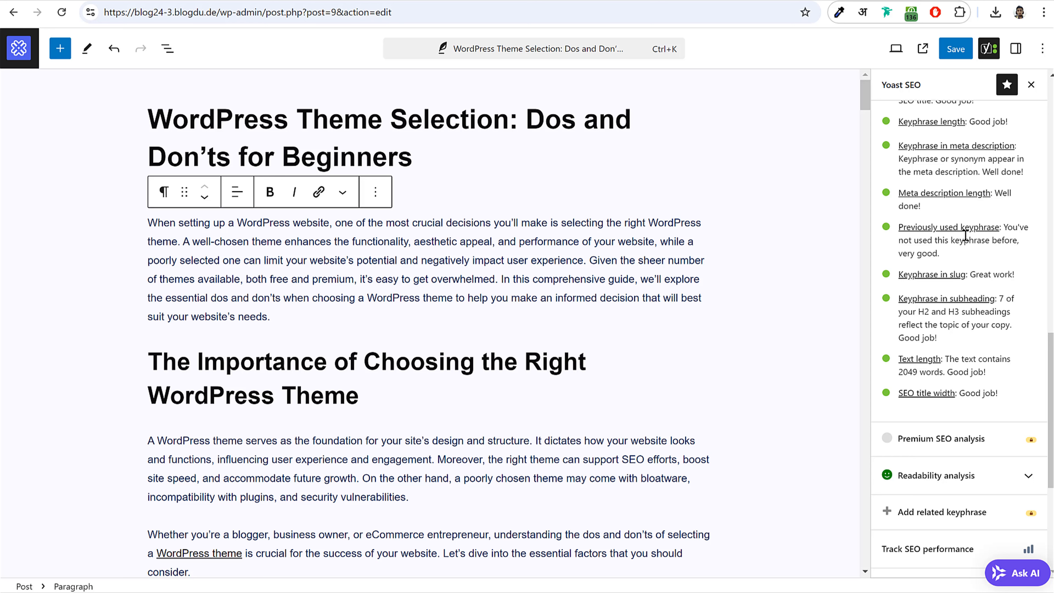
pyautogui.scroll(-2, 973, 234)
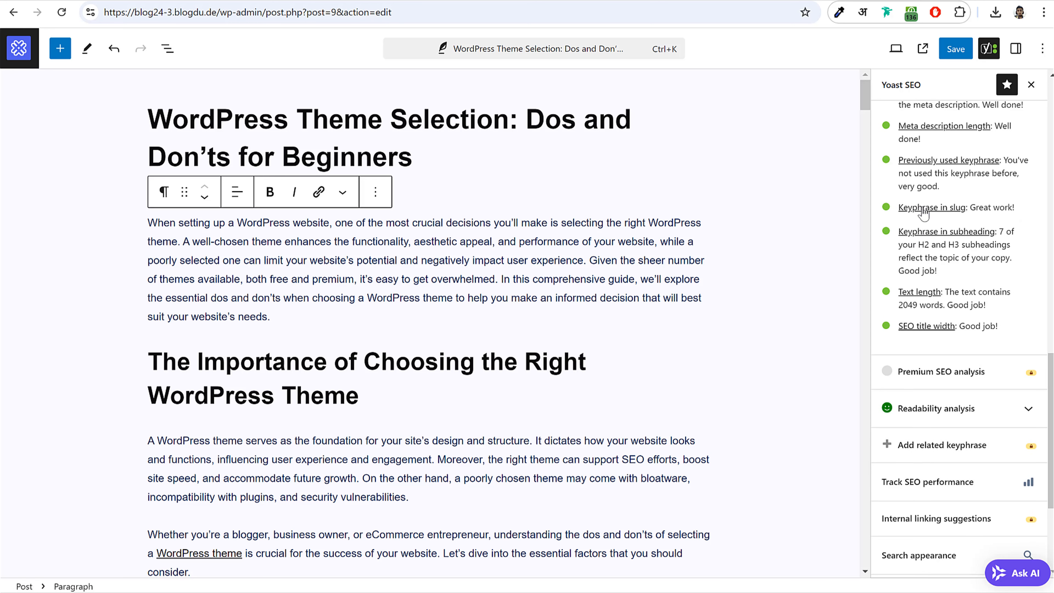
pyautogui.moveTo(974, 210); pyautogui.dragTo(901, 210)
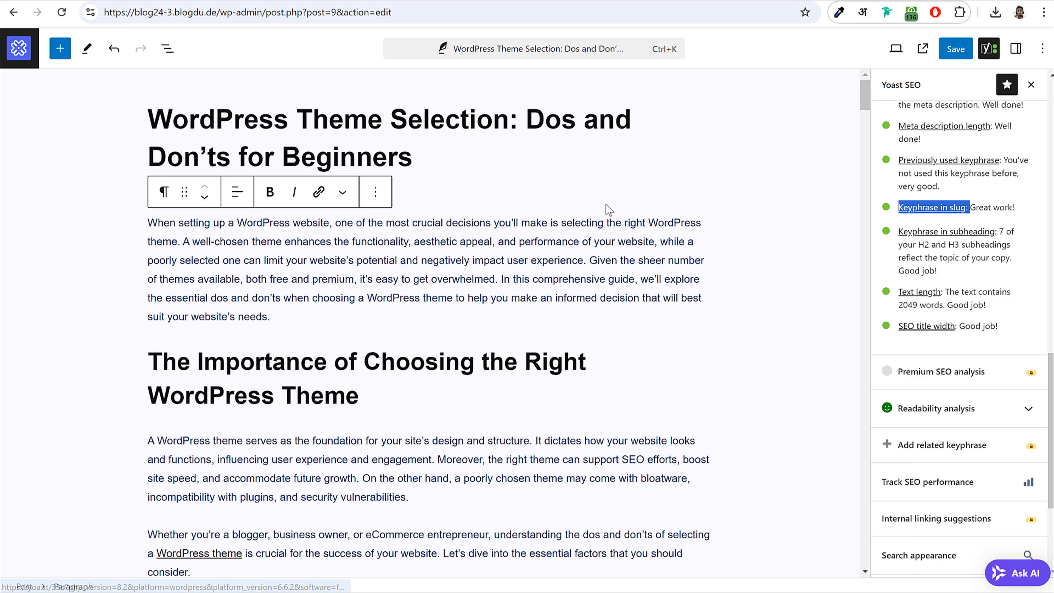
pyautogui.moveTo(412, 157); pyautogui.dragTo(146, 121)
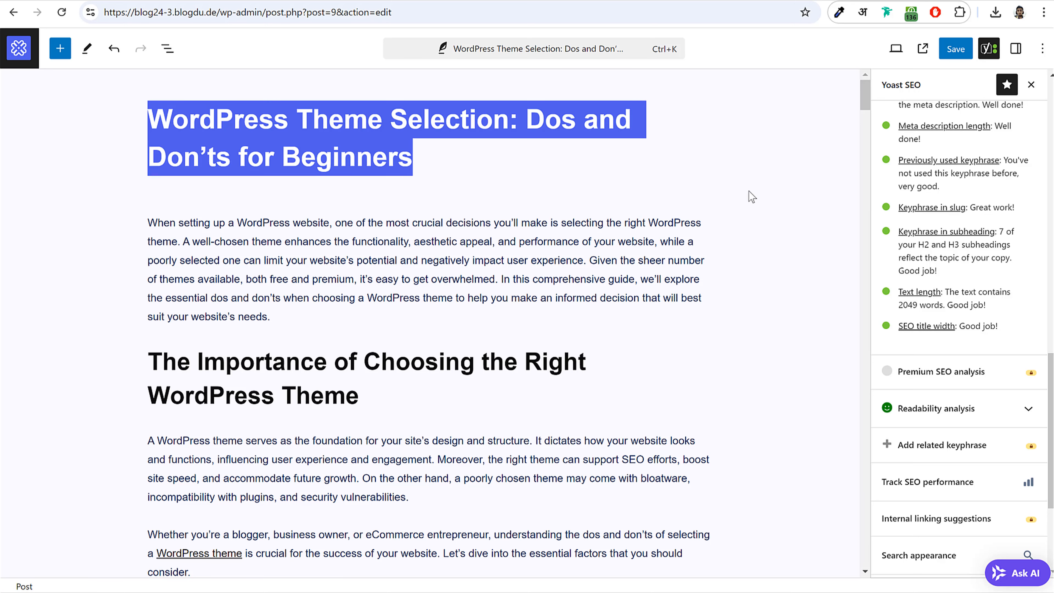
pyautogui.moveTo(971, 210); pyautogui.dragTo(924, 215)
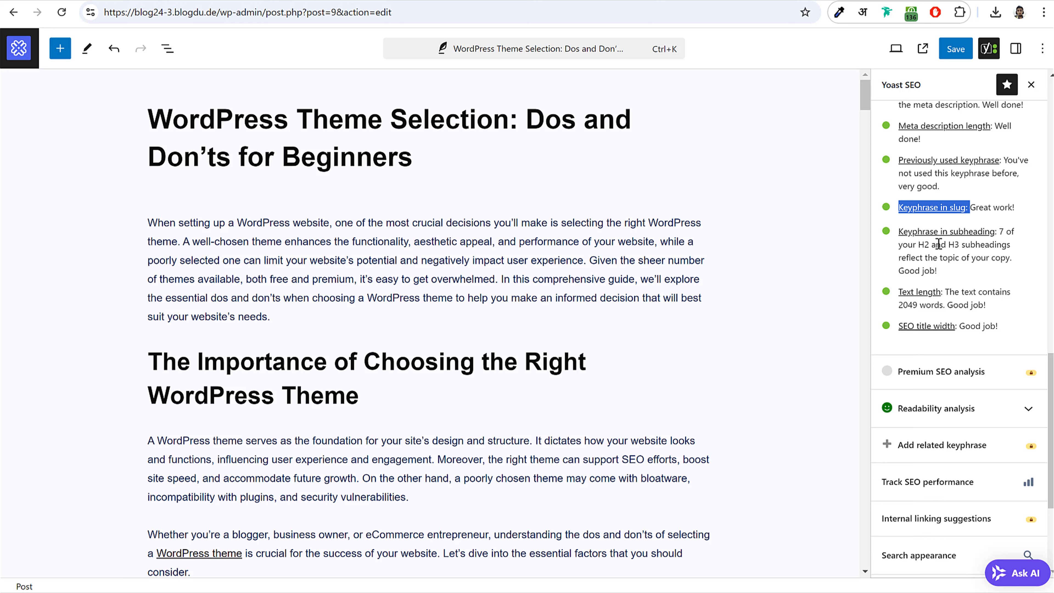
pyautogui.moveTo(922, 244); pyautogui.dragTo(962, 245)
pyautogui.scroll(-3, 999, 272)
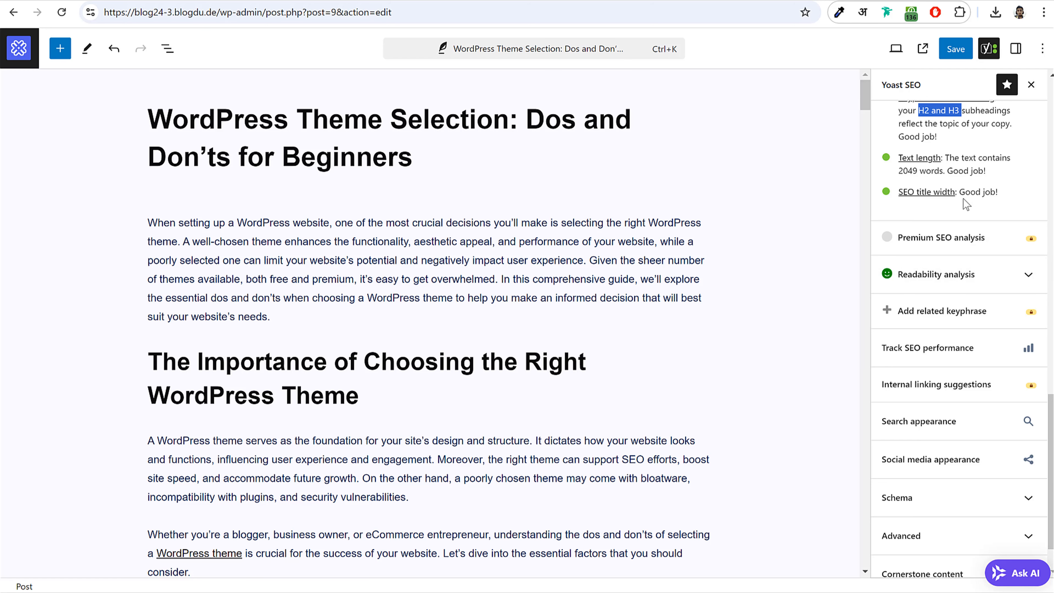
# - Expand the readability analysis and review the Passive voice result
pyautogui.click(967, 279)
pyautogui.scroll(-5, 995, 322)
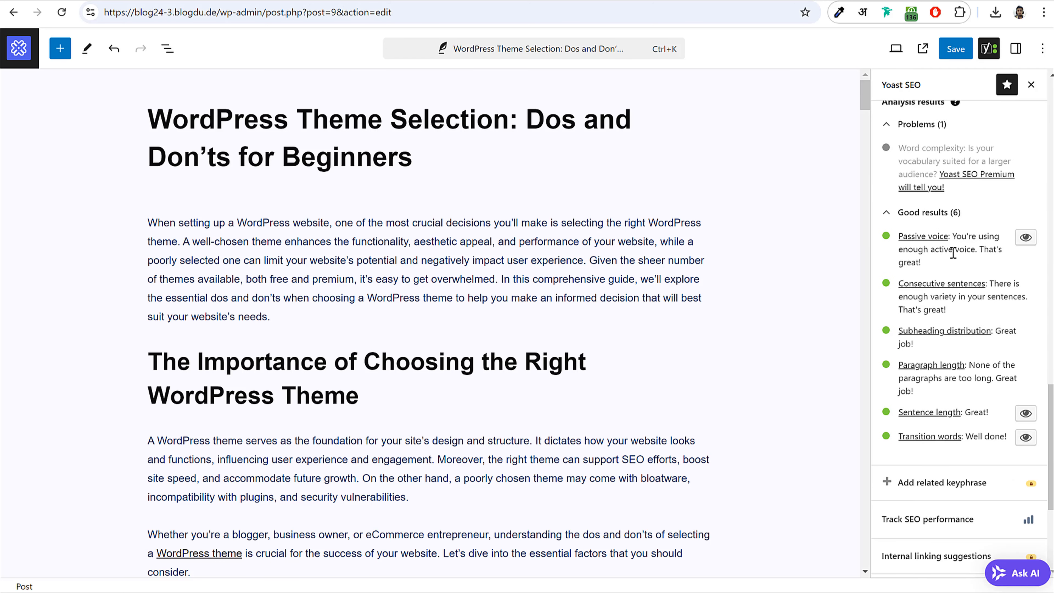
pyautogui.moveTo(949, 238); pyautogui.dragTo(899, 238)
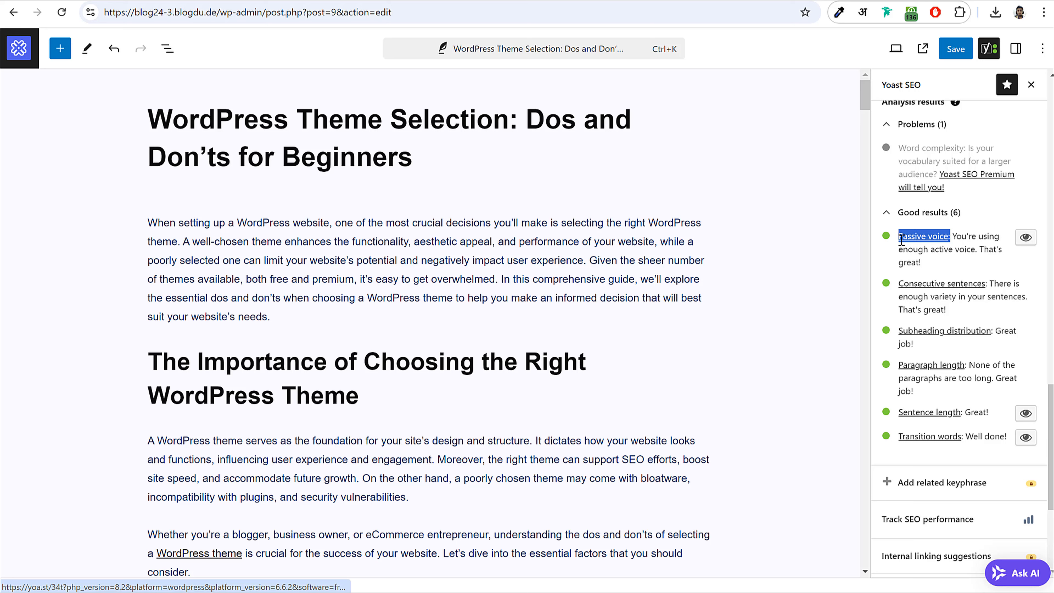
pyautogui.click(933, 252)
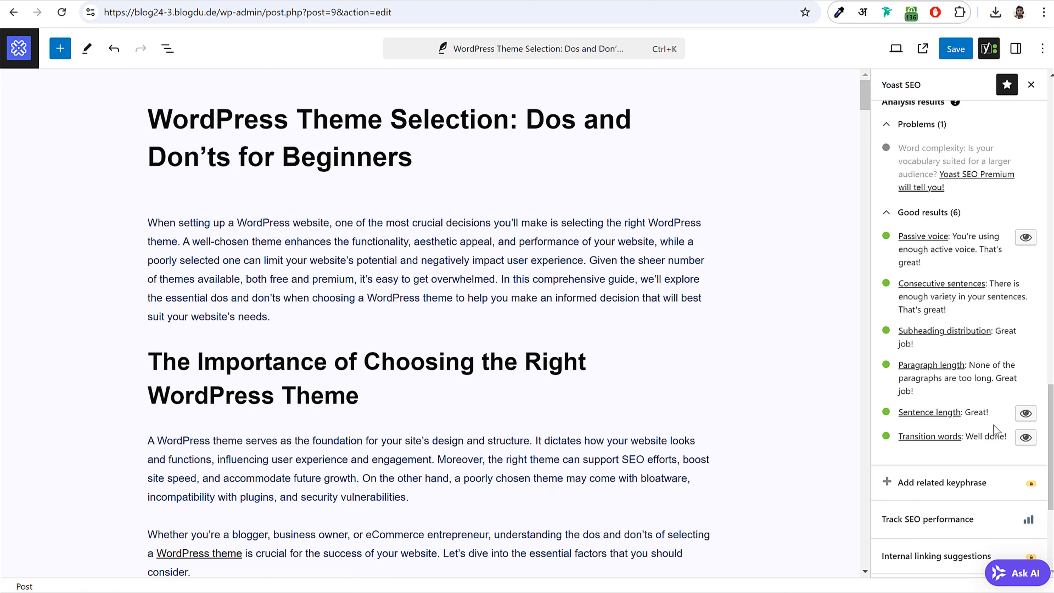
# - Save the post
pyautogui.scroll(20, 984, 435)
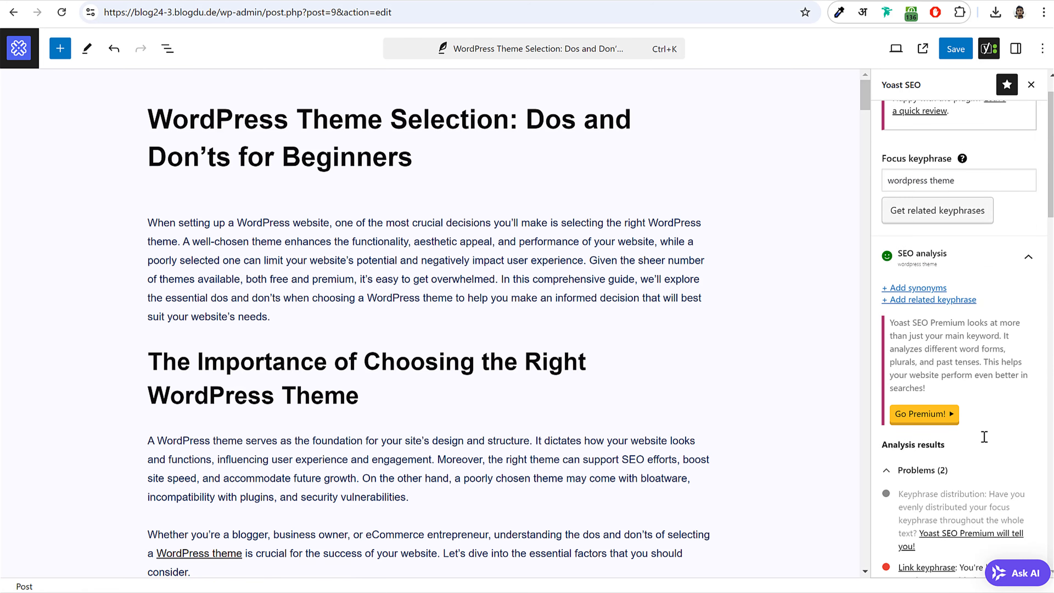
pyautogui.click(955, 48)
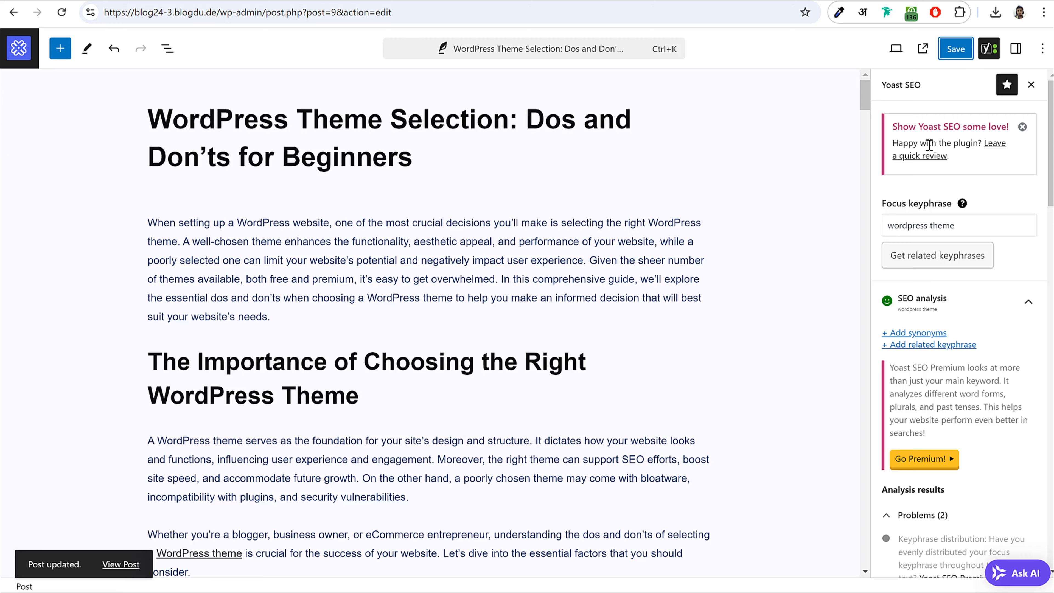
pyautogui.scroll(-5, 861, 255)
pyautogui.scroll(5, 861, 255)
# - Sign in to AdSense, then add and save the new .in blog domain under Sites
pyautogui.click(18, 66)
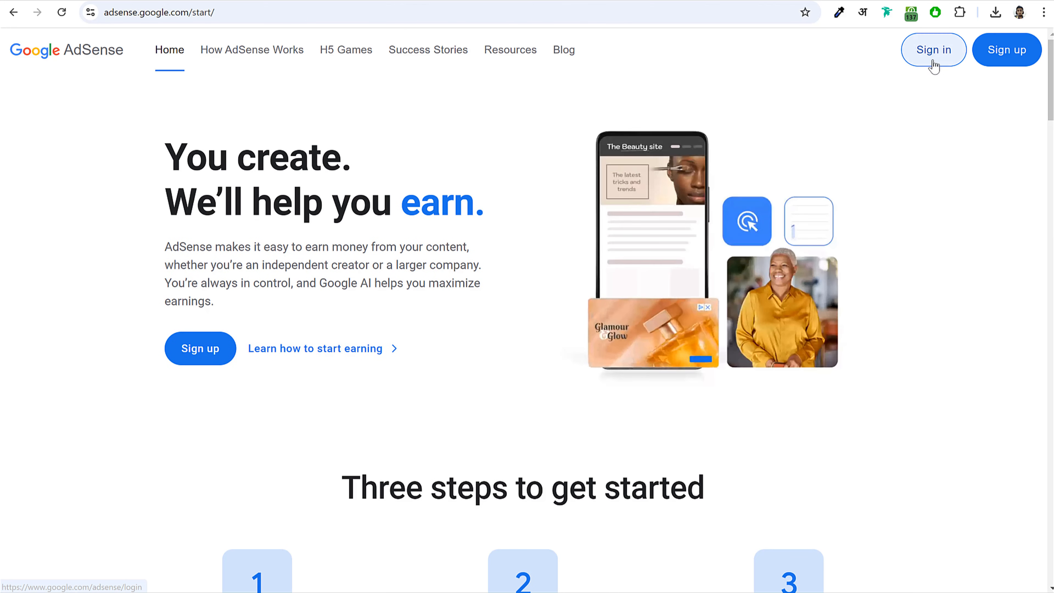
pyautogui.click(911, 62)
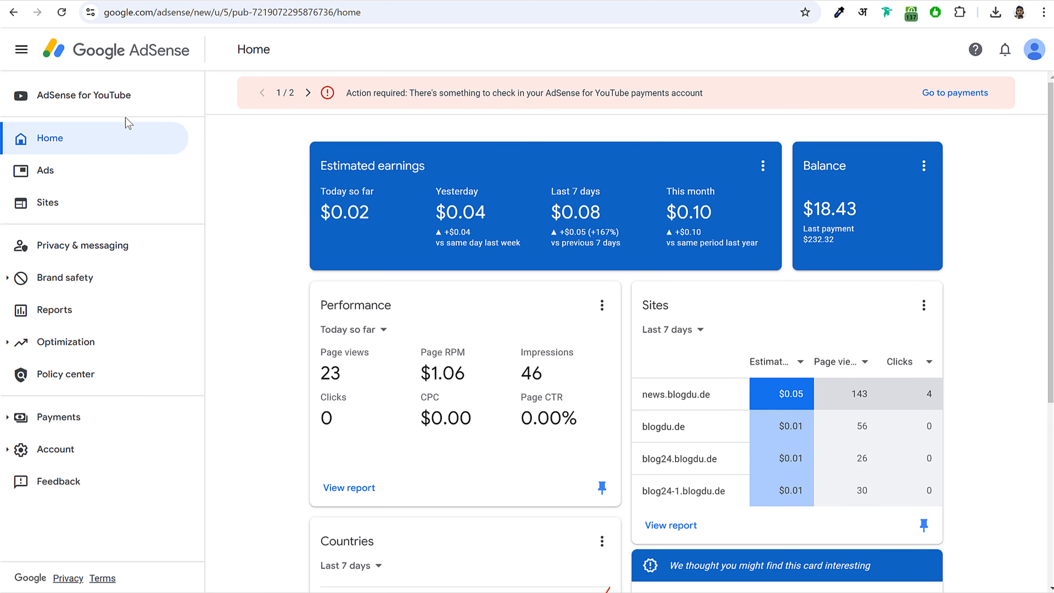
pyautogui.click(70, 208)
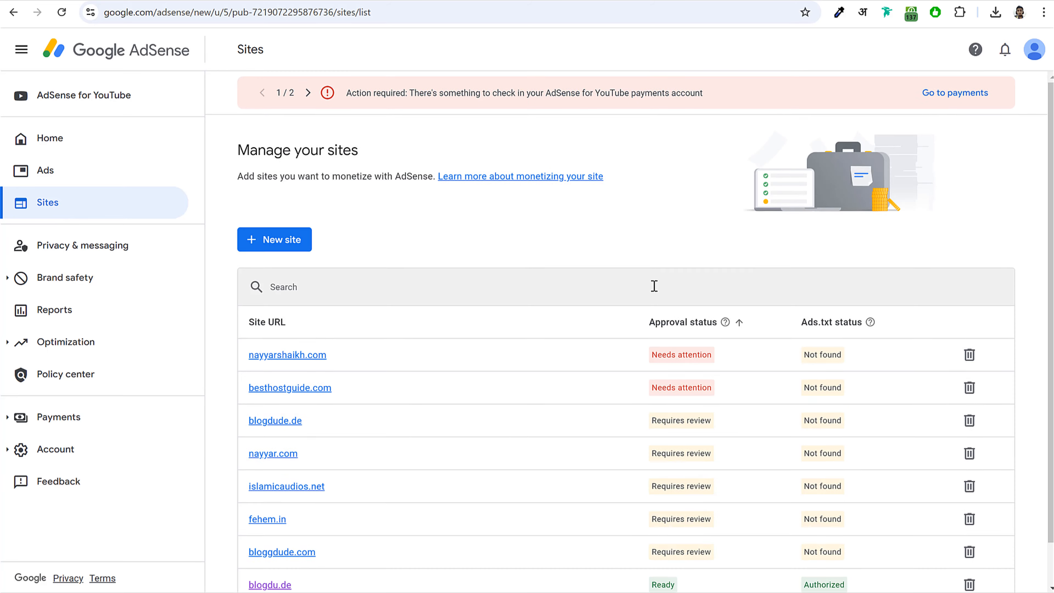
pyautogui.scroll(-1, 647, 288)
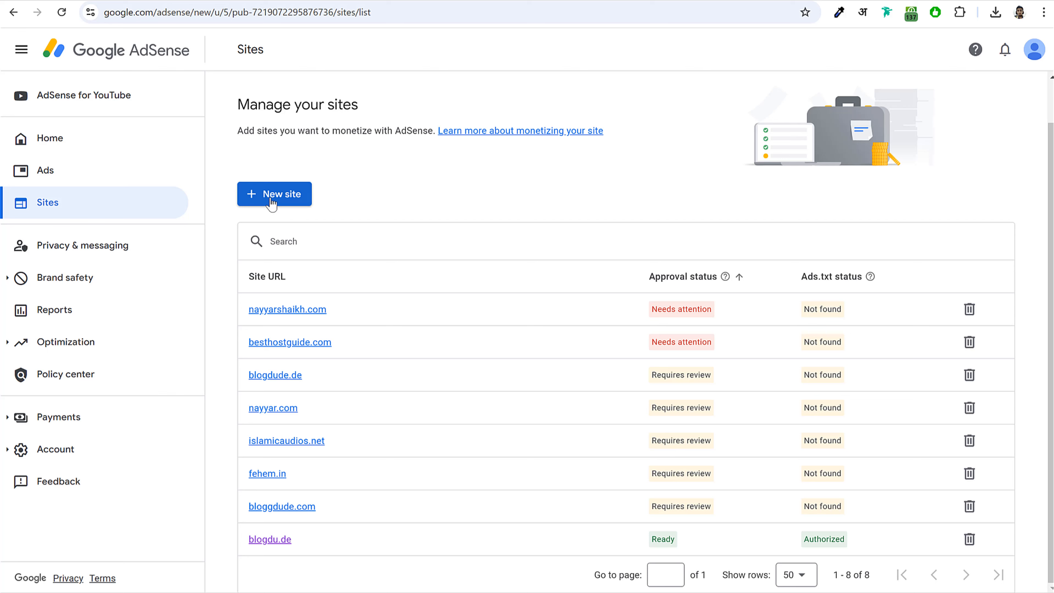
pyautogui.click(284, 197)
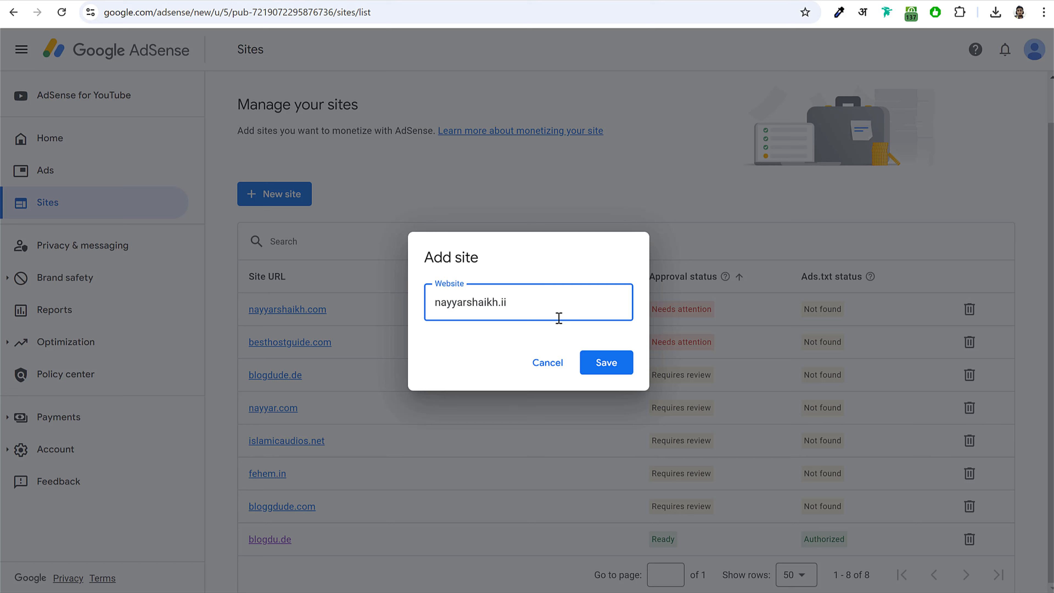
pyautogui.click(607, 363)
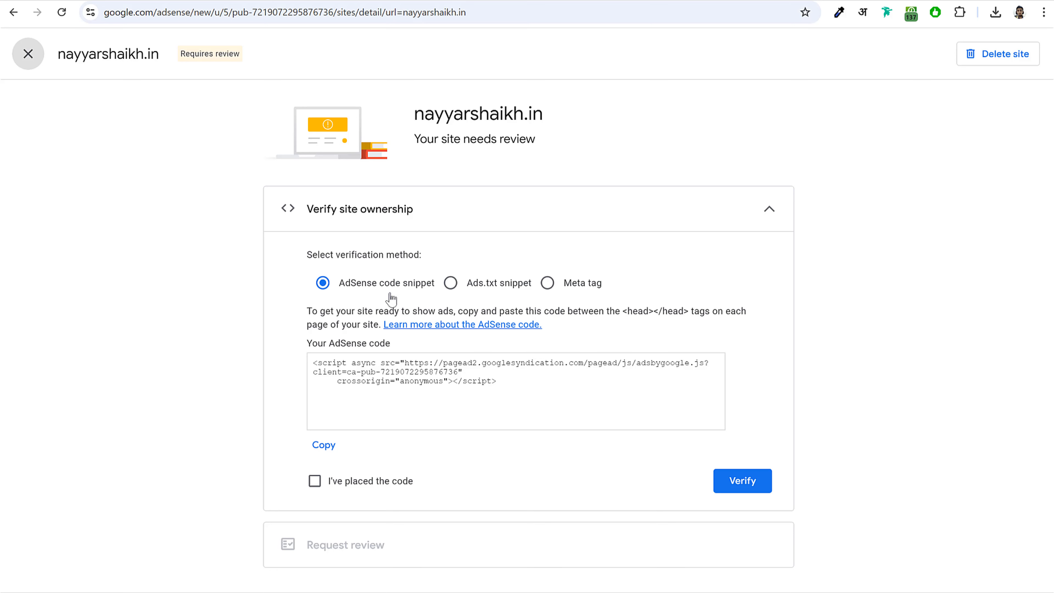
# - Choose the Ads.txt snippet verification method and copy the google.com publisher line
pyautogui.click(360, 289)
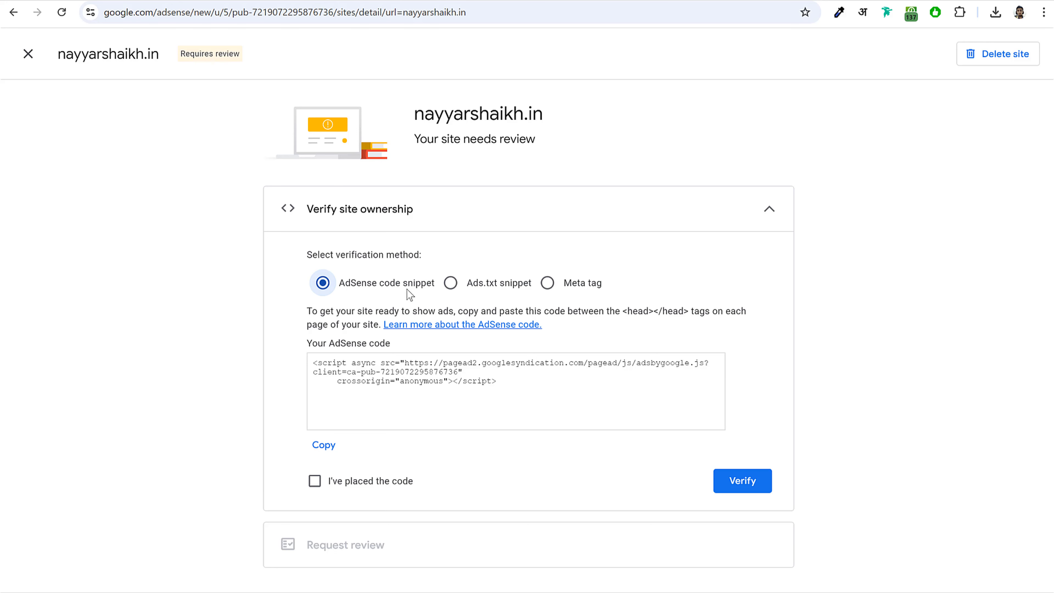
pyautogui.moveTo(392, 286); pyautogui.dragTo(385, 286)
pyautogui.click(451, 285)
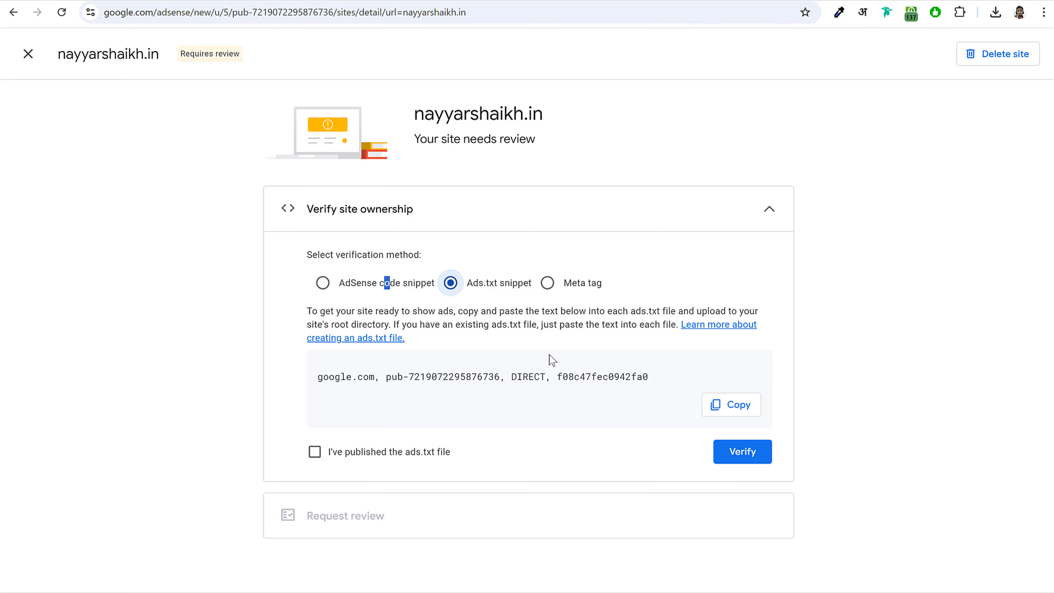
pyautogui.click(474, 367)
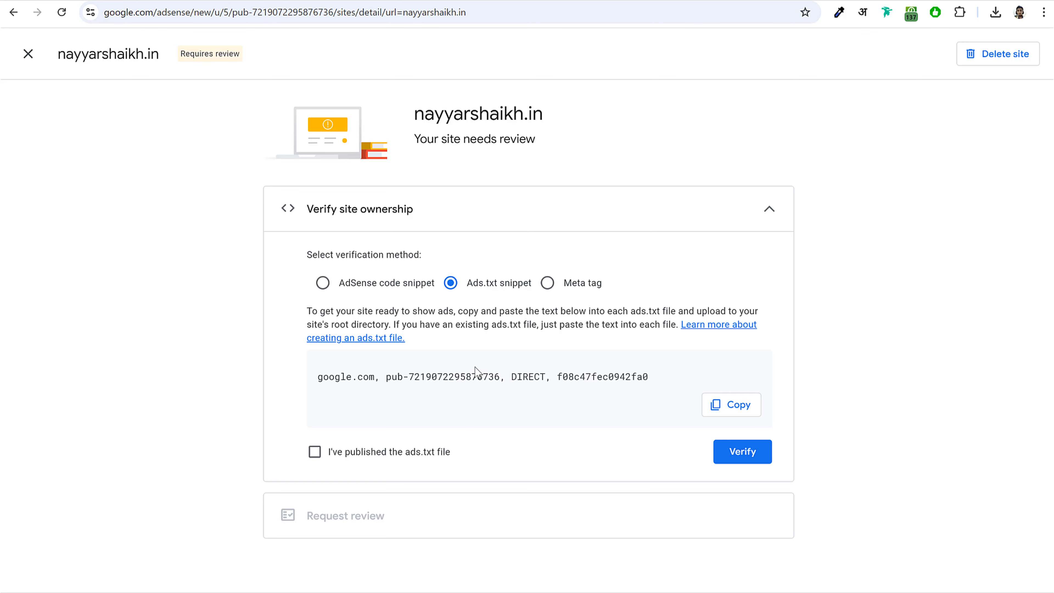
pyautogui.moveTo(648, 378); pyautogui.dragTo(319, 380)
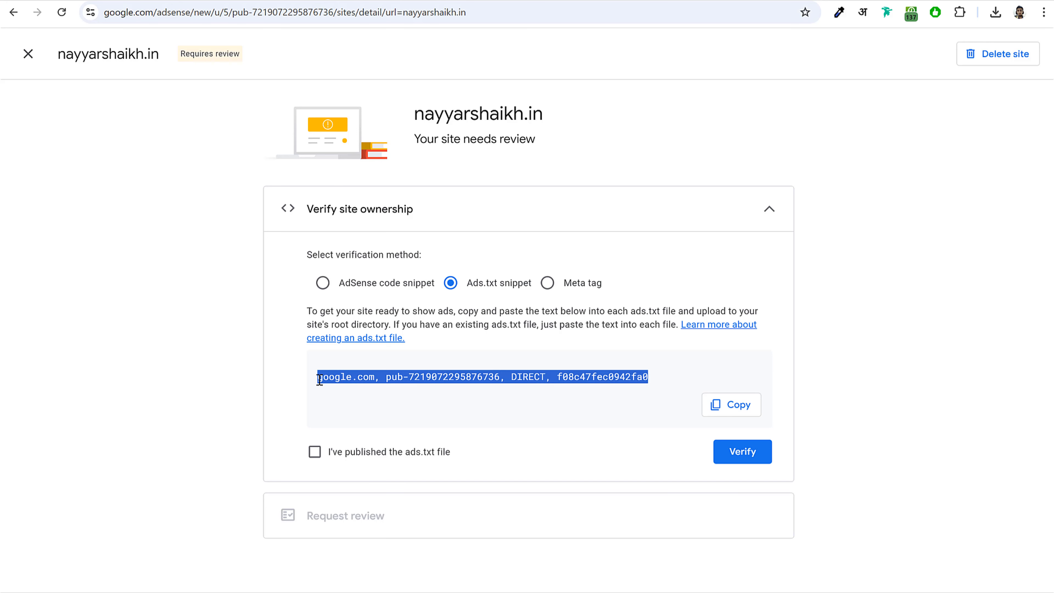
pyautogui.rightClick(326, 380)
pyautogui.click(420, 390)
# - Bring the Blog 2024 folder window to the front and move it higher on screen
pyautogui.hotkey('alt', 'Tab')
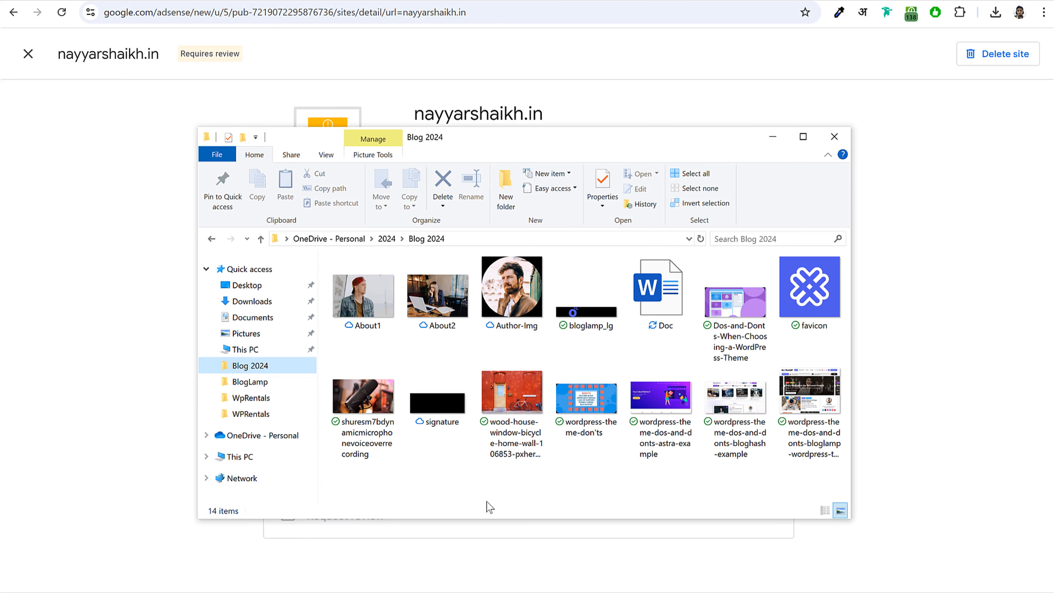
pyautogui.rightClick(464, 480)
pyautogui.moveTo(523, 448)
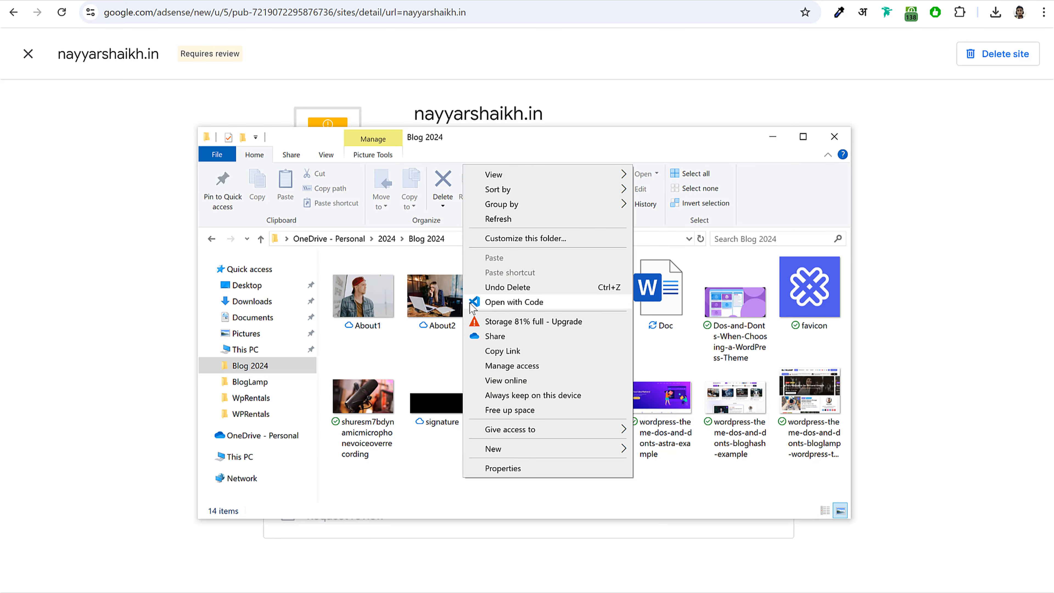
pyautogui.click(386, 354)
pyautogui.rightClick(386, 354)
pyautogui.moveTo(464, 589)
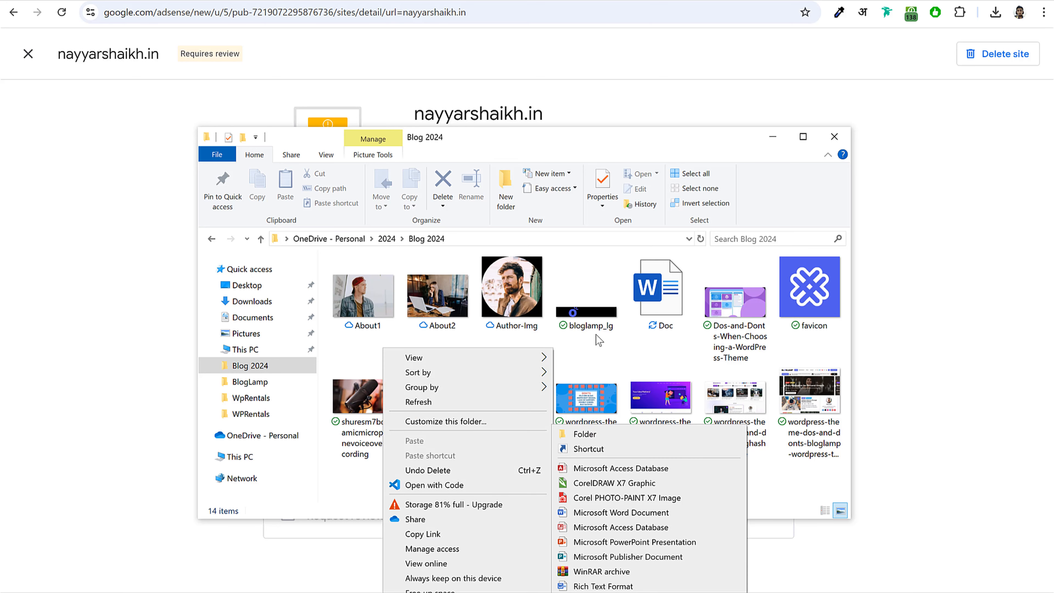
pyautogui.click(577, 140)
pyautogui.moveTo(578, 140); pyautogui.dragTo(563, 121)
pyautogui.moveTo(560, 98); pyautogui.dragTo(555, 61)
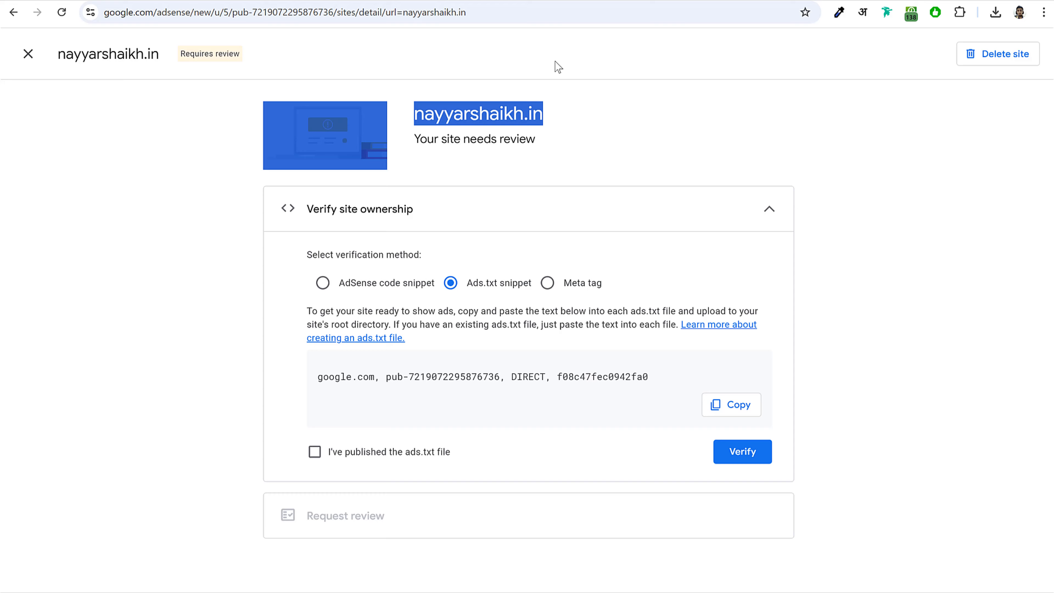
pyautogui.click(610, 168)
pyautogui.hotkey('alt', 'Tab')
pyautogui.moveTo(512, 120); pyautogui.dragTo(514, 13)
# - Create a new text document named ads.txt in the Blog 2024 folder
pyautogui.rightClick(454, 213)
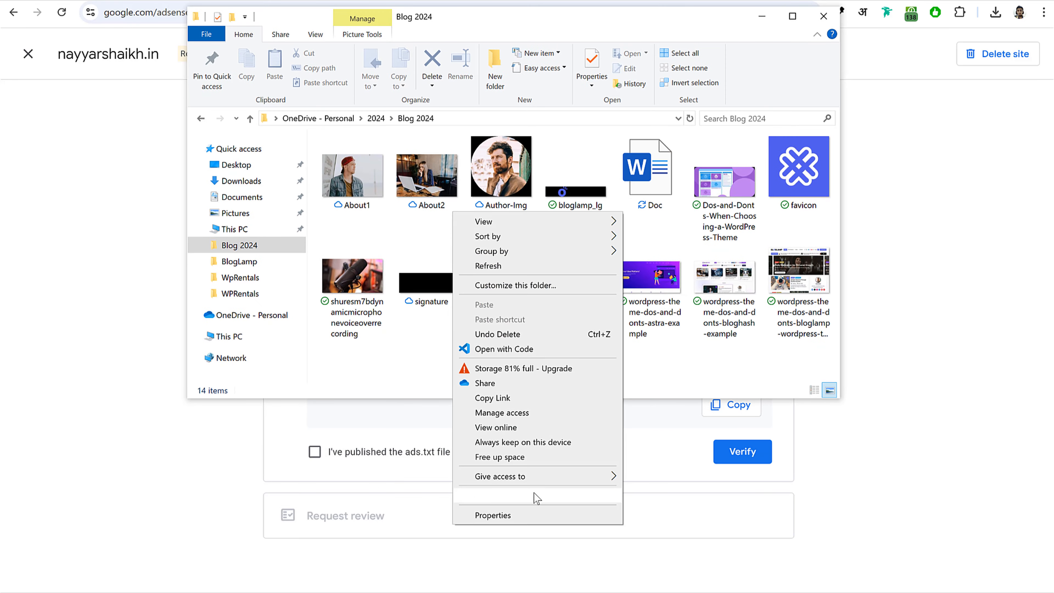
pyautogui.moveTo(538, 501)
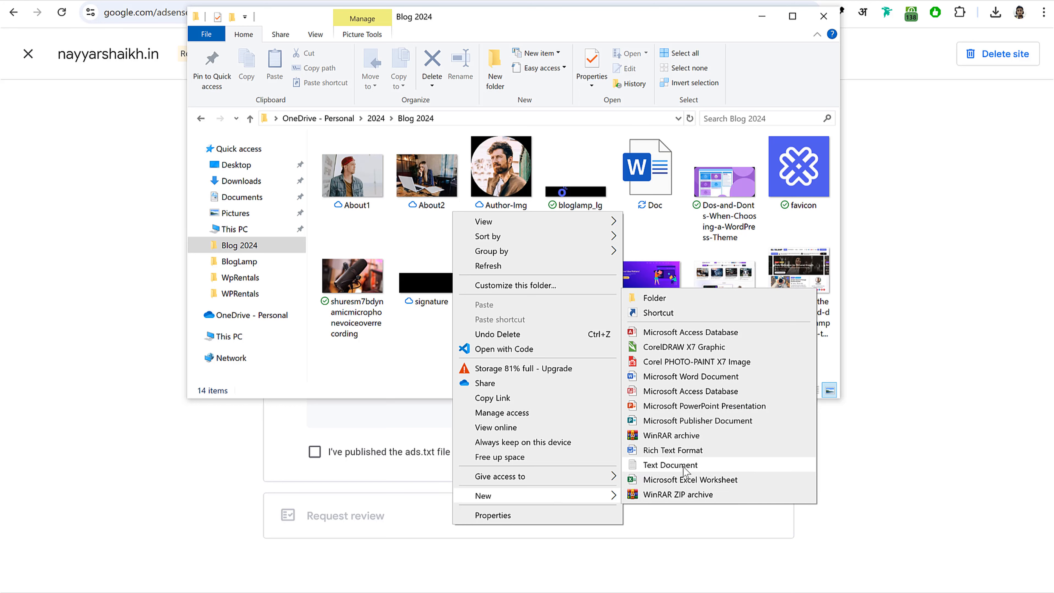
pyautogui.click(671, 465)
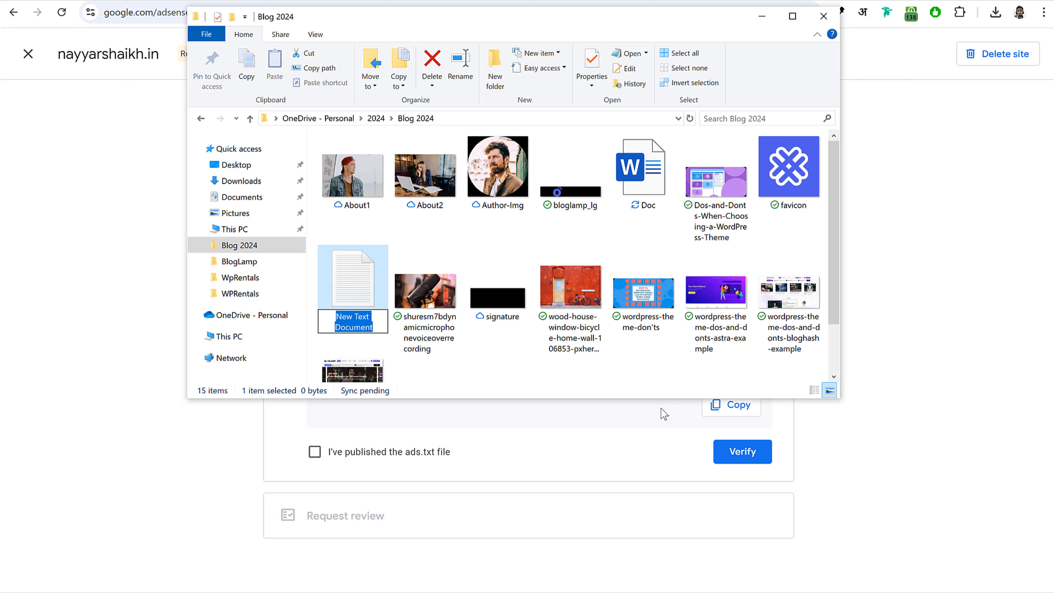
pyautogui.write('ads.tx')
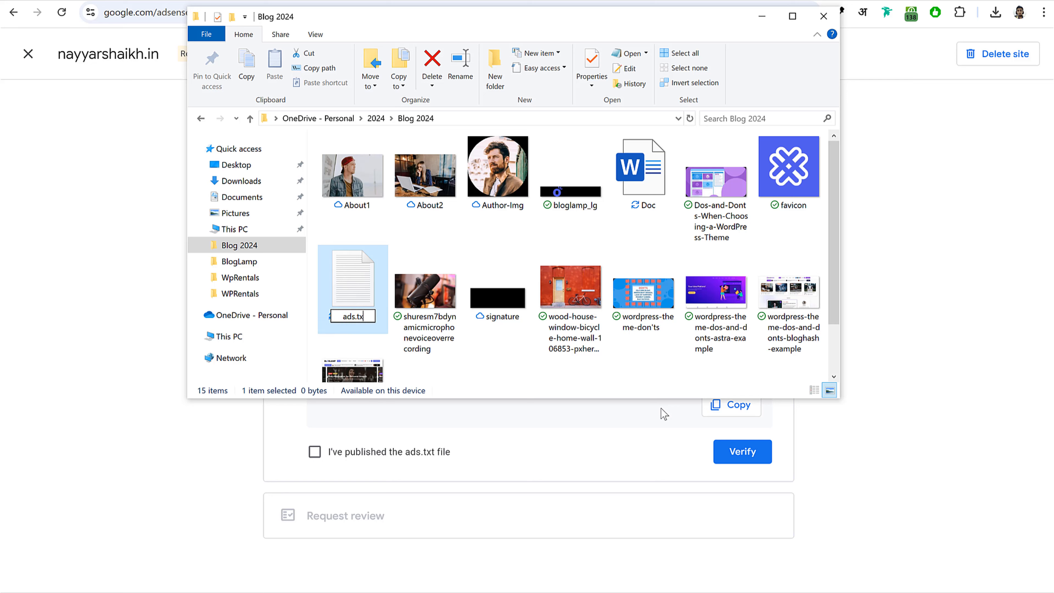
pyautogui.write('t')
pyautogui.press('Return')
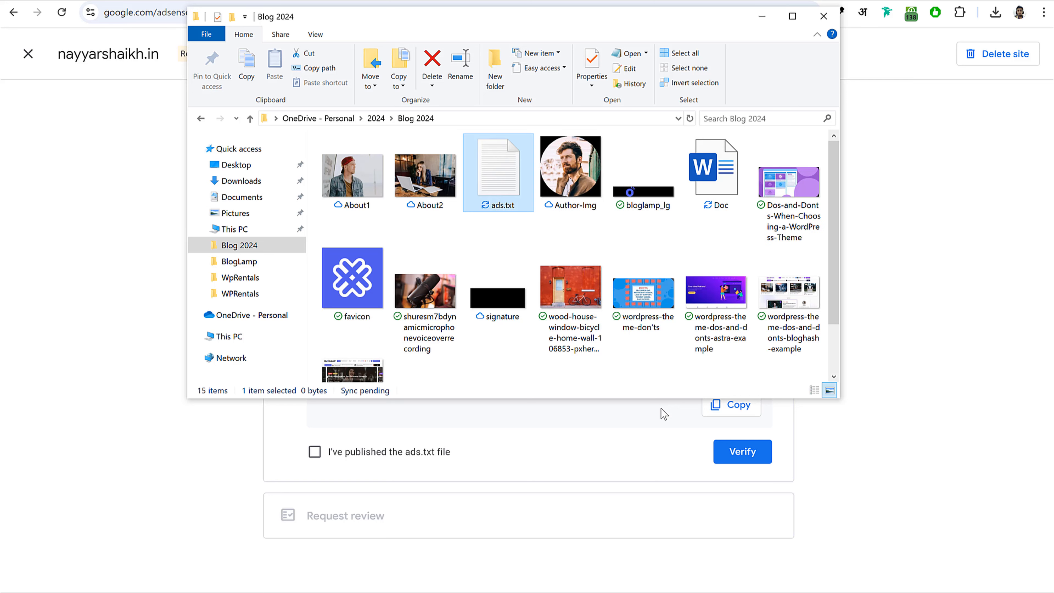
# - Open ads.txt in Notepad and recopy the AdSense ads.txt line to paste into it
pyautogui.click(665, 386)
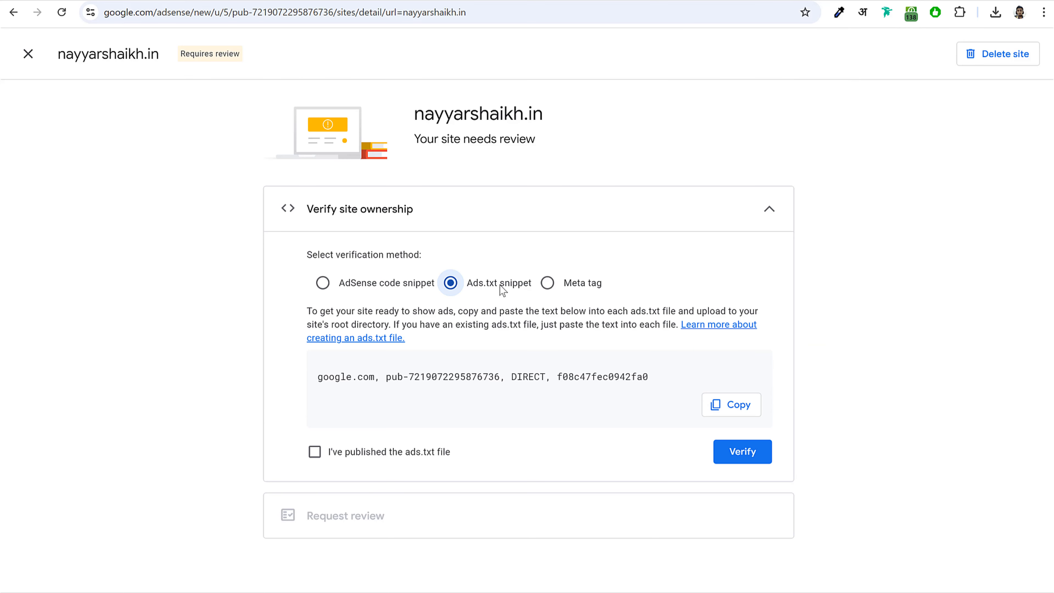
pyautogui.moveTo(498, 287); pyautogui.dragTo(471, 290)
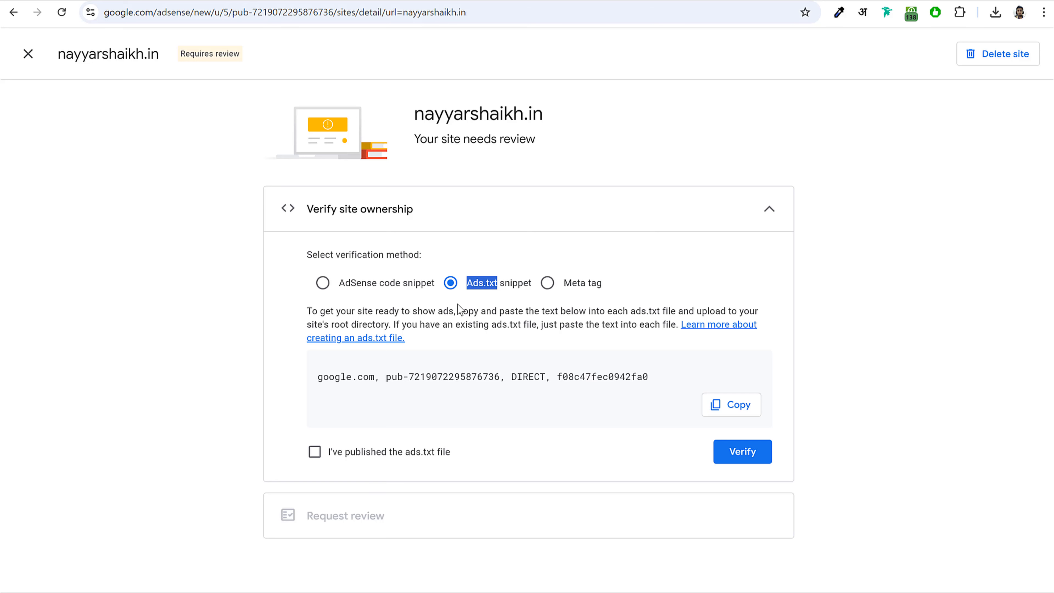
pyautogui.hotkey('alt', 'Tab')
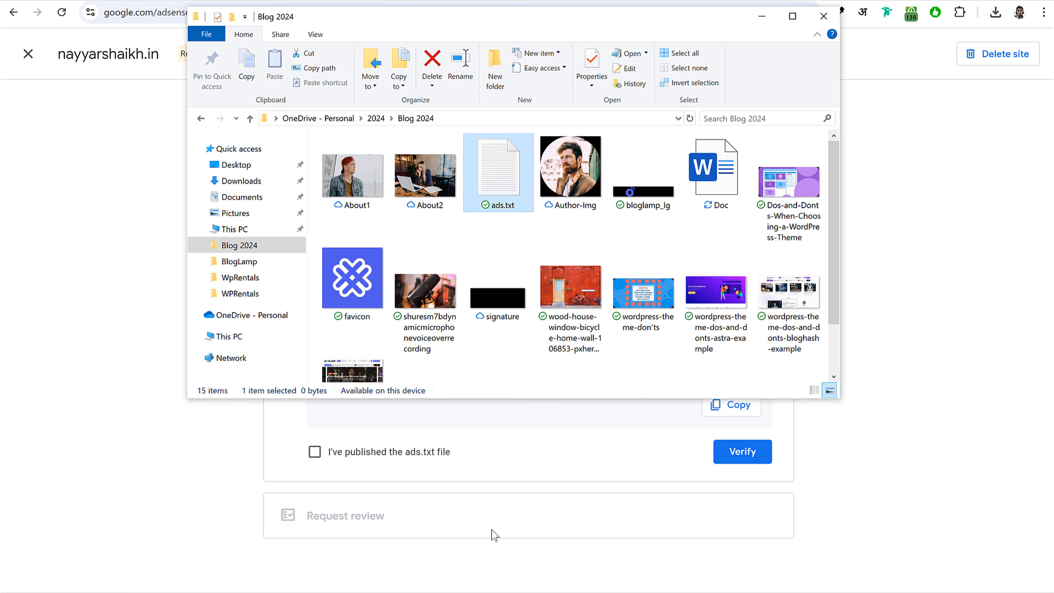
pyautogui.doubleClick(500, 182)
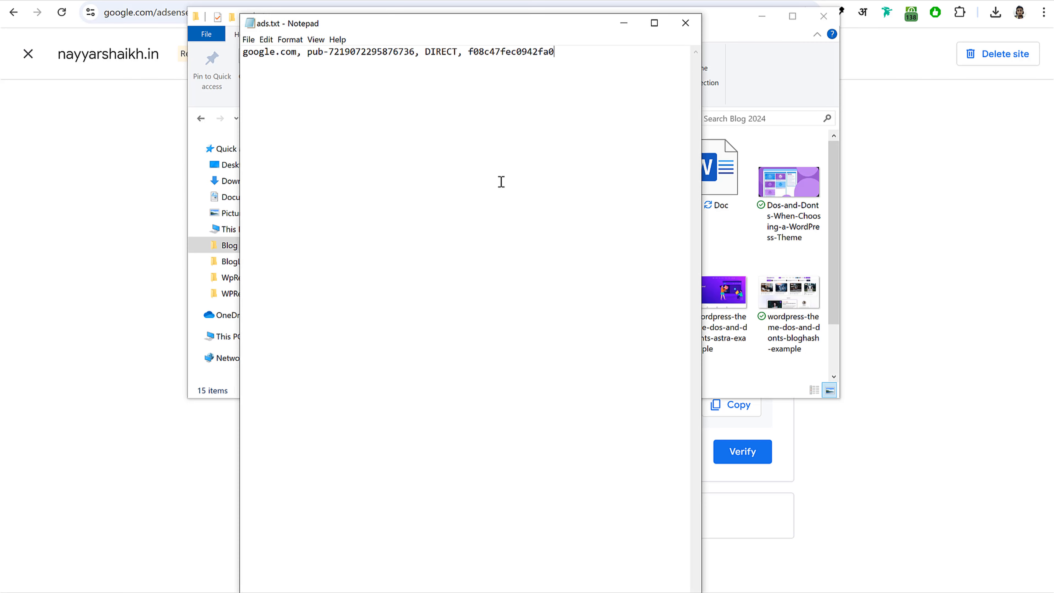
pyautogui.click(968, 206)
pyautogui.click(730, 405)
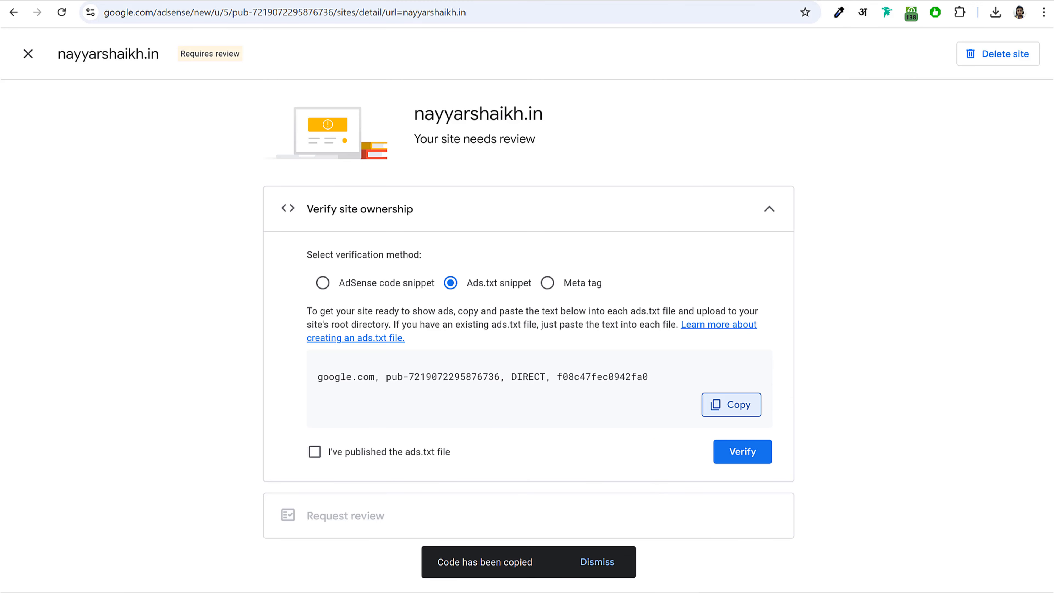
pyautogui.hotkey('alt', 'Tab')
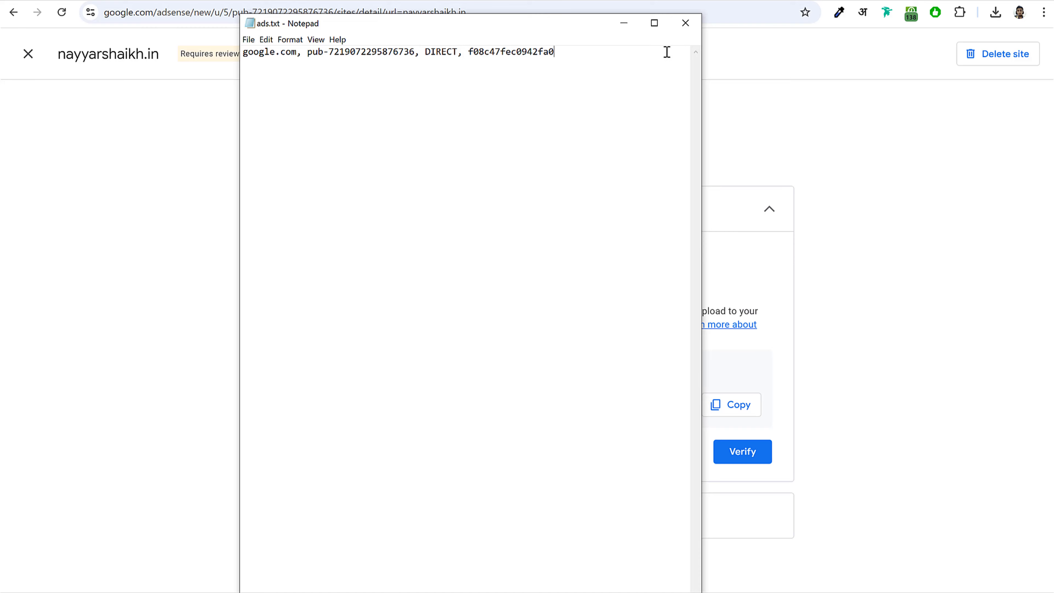
# - Close the ads.txt file and open the hPanel hosting dashboard for the blog site
pyautogui.click(684, 27)
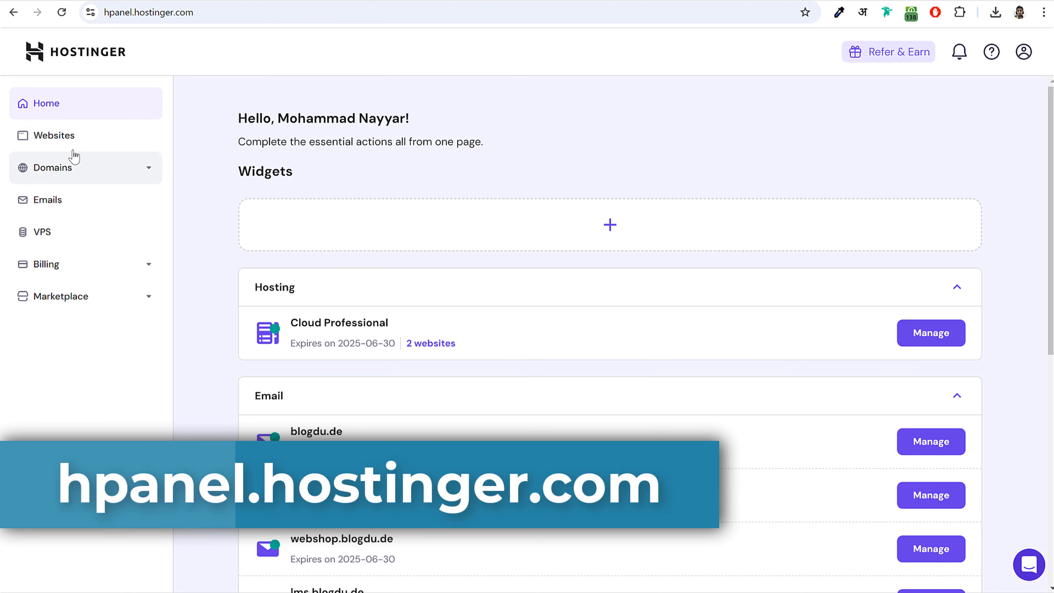
pyautogui.click(77, 146)
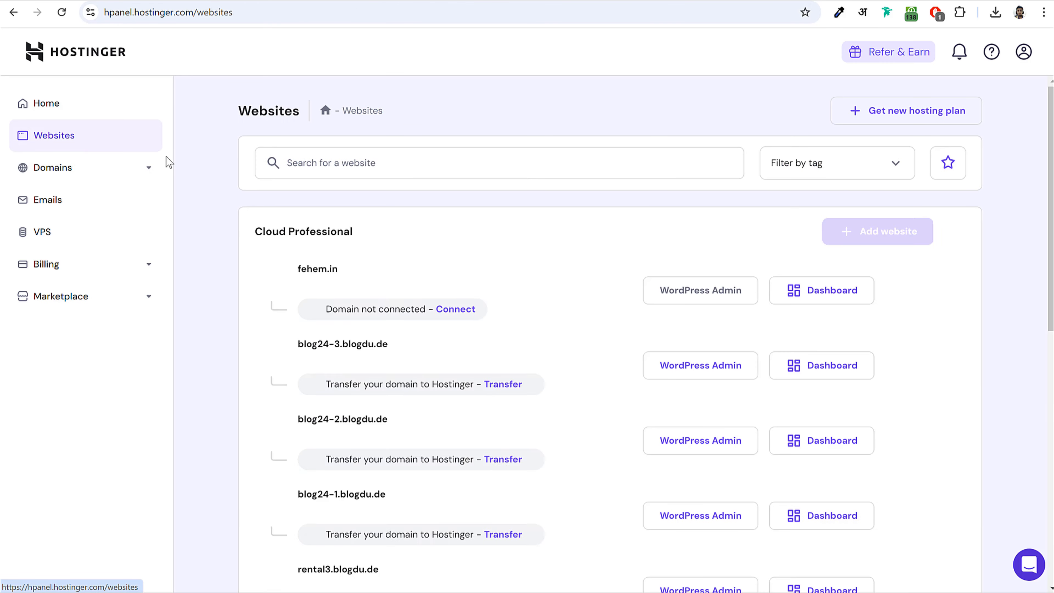
pyautogui.scroll(-5, 884, 328)
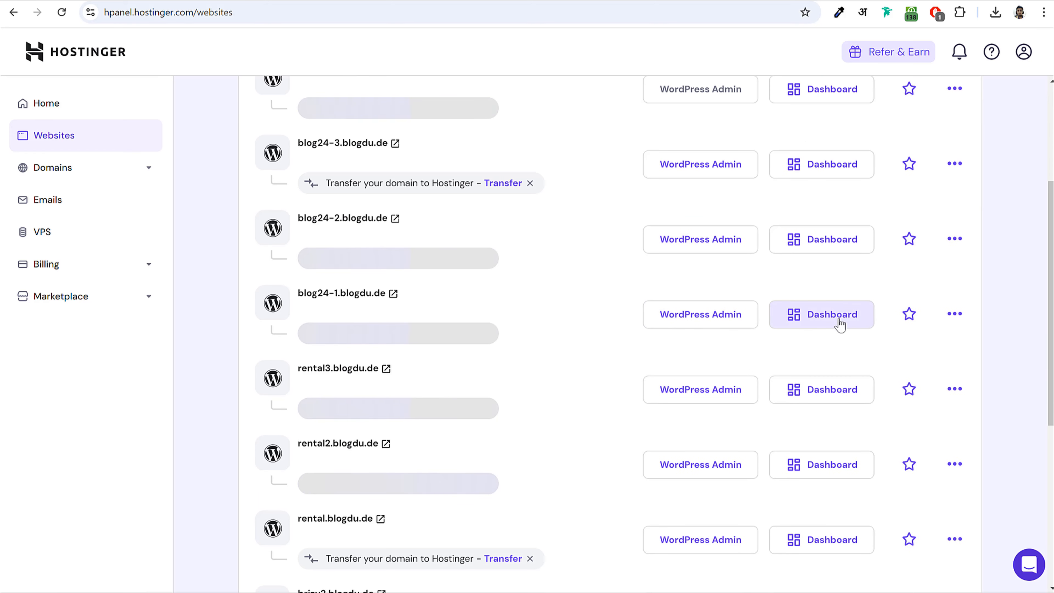
pyautogui.click(829, 321)
# - Search the settings for 'file' and open the File manager for blogdu.de
pyautogui.click(119, 185)
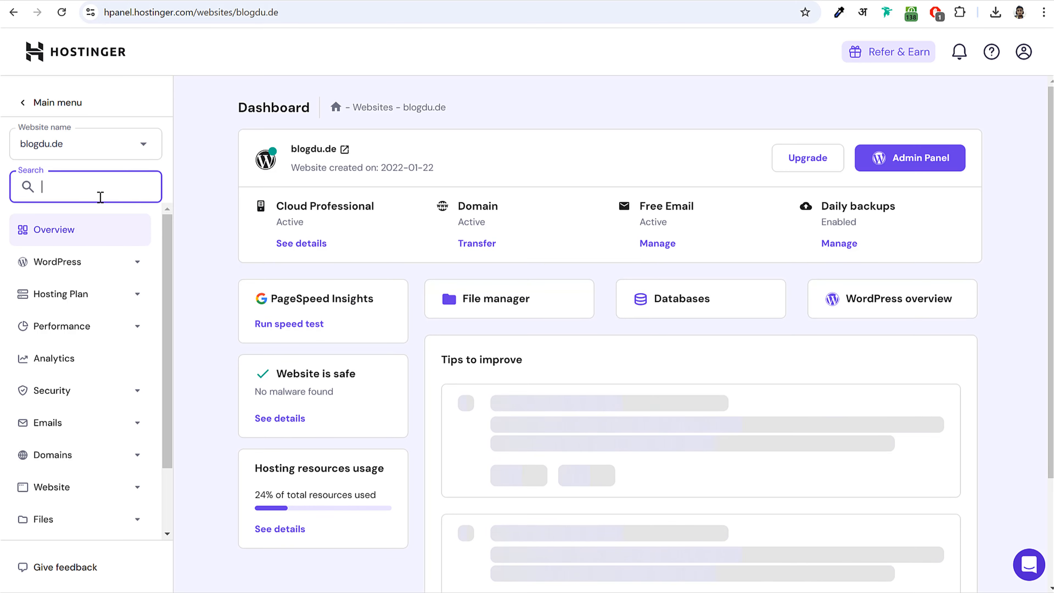
pyautogui.write('file')
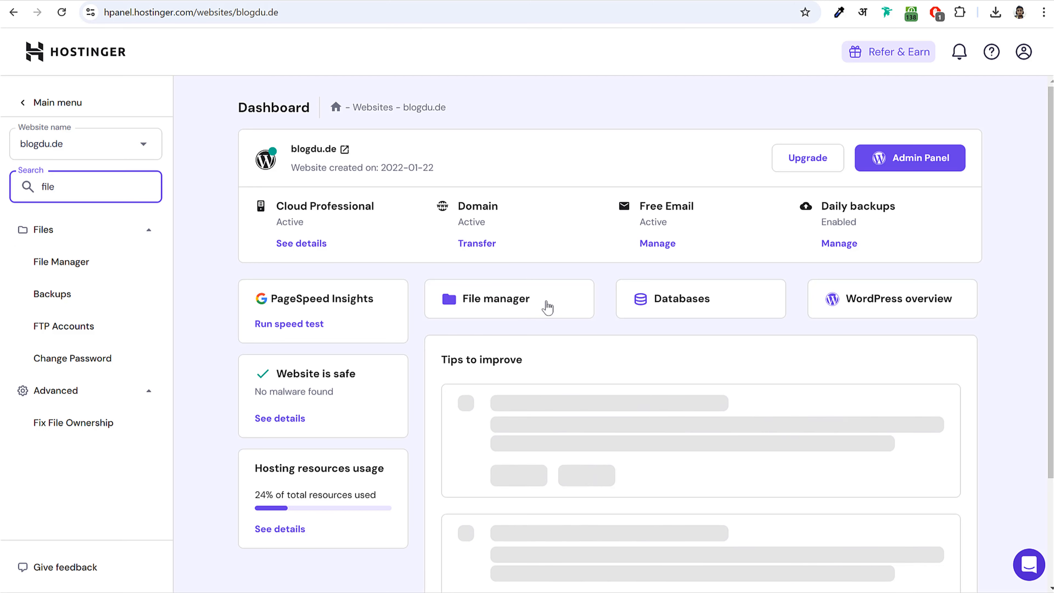
pyautogui.click(76, 266)
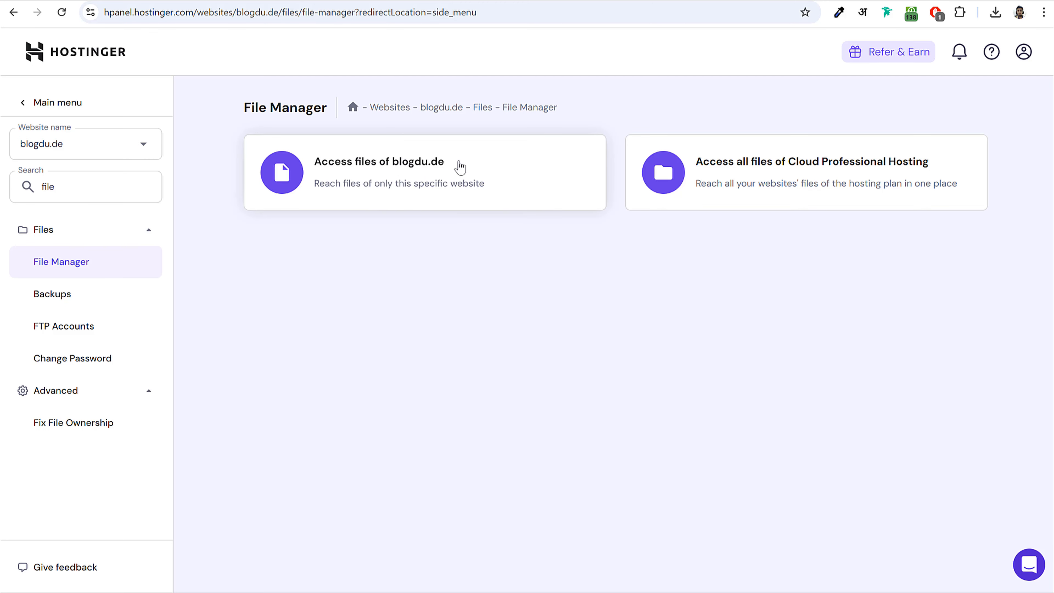
pyautogui.moveTo(457, 166); pyautogui.dragTo(391, 167)
pyautogui.click(390, 166)
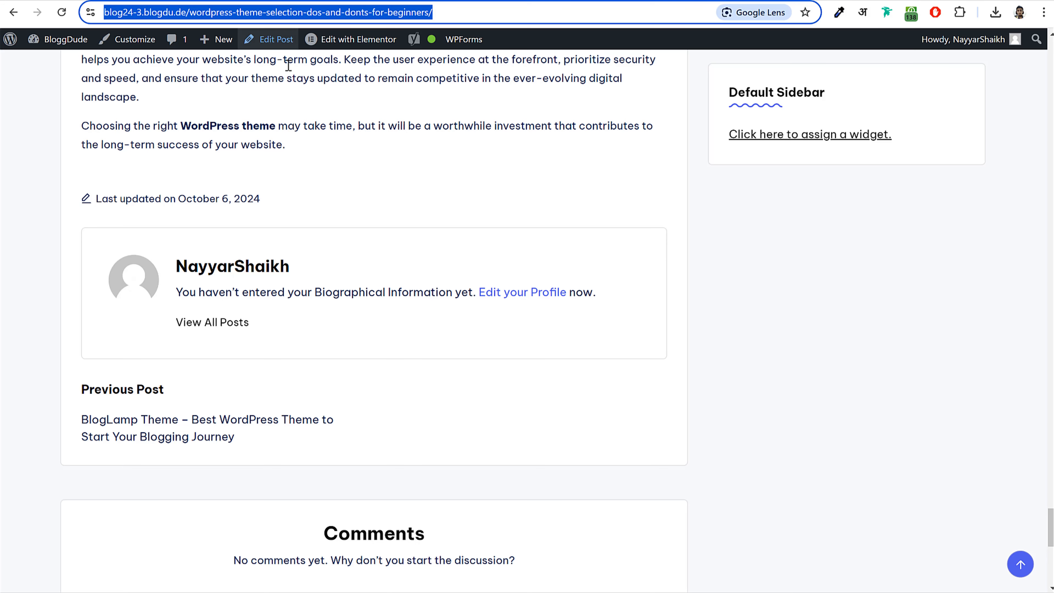
# - Select the start of the site's web address in the browser address bar
pyautogui.click(257, 91)
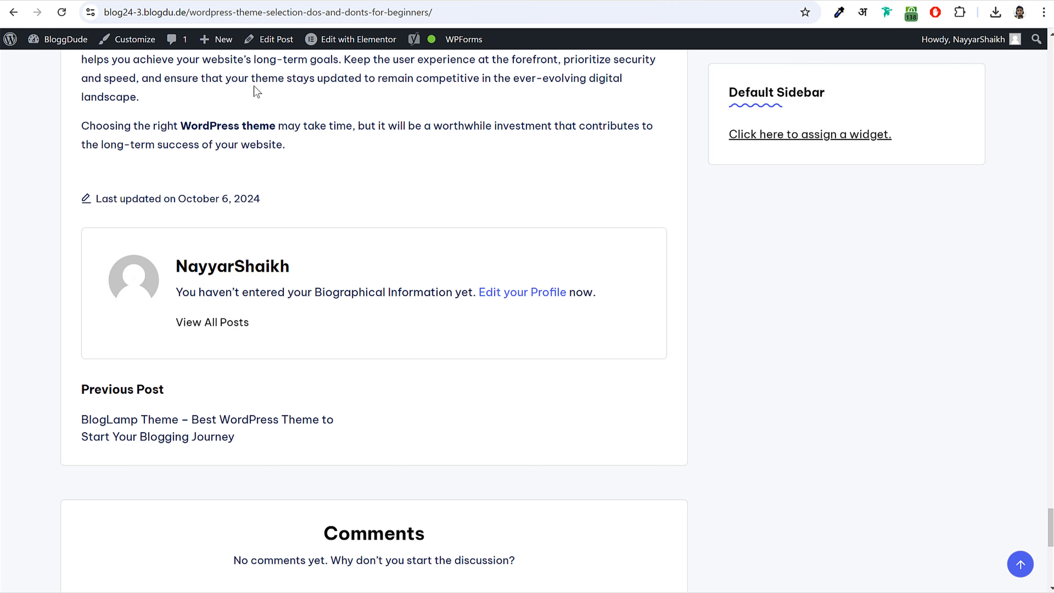
pyautogui.click(124, 12)
pyautogui.click(130, 13)
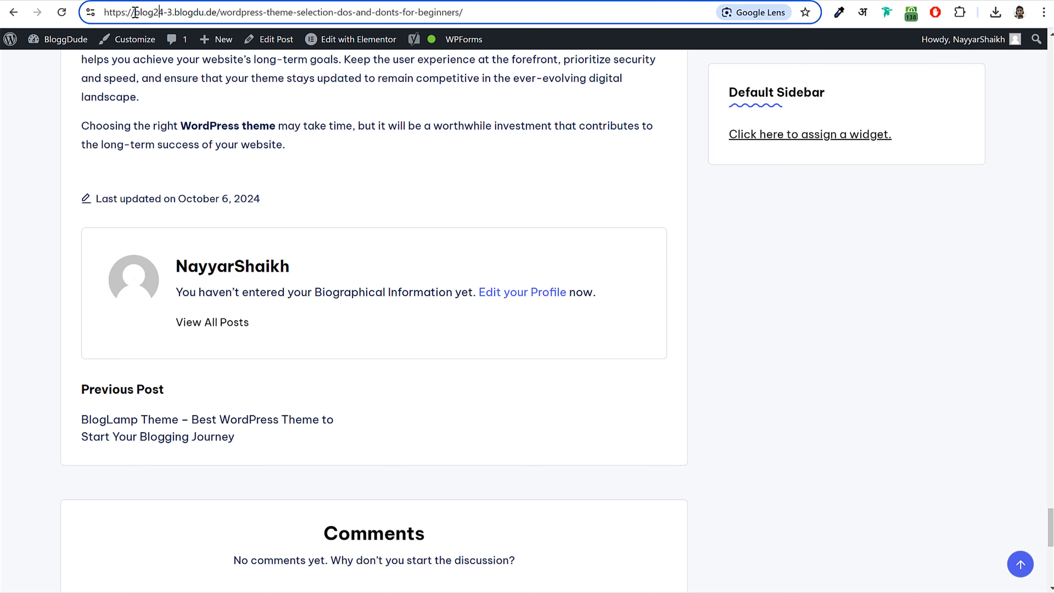
pyautogui.moveTo(134, 12); pyautogui.dragTo(219, 17)
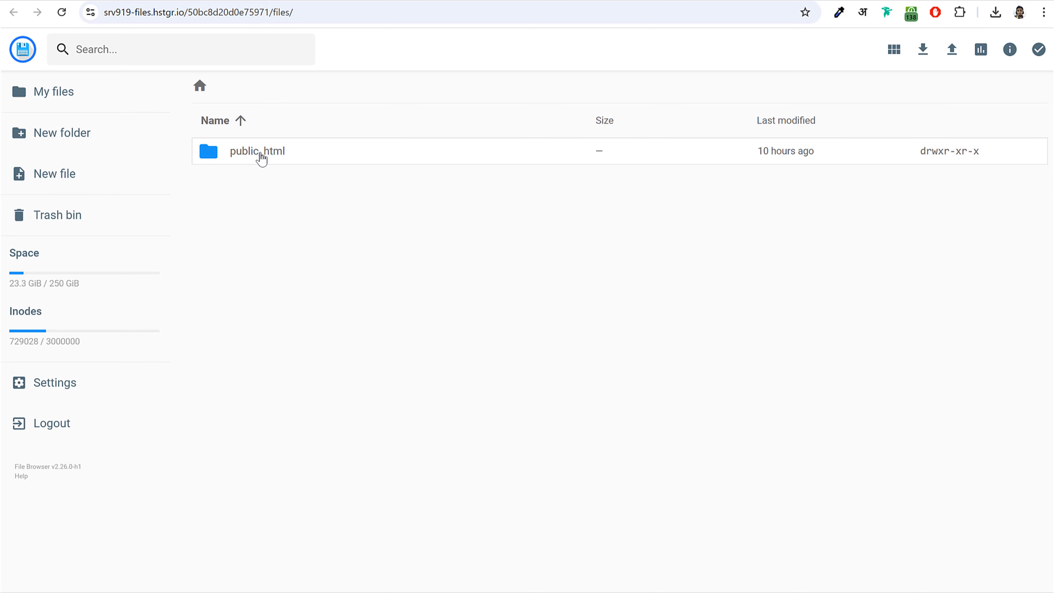
# - Open public_html, check its existing ads.txt, then open the blog24-3 folder
pyautogui.doubleClick(265, 157)
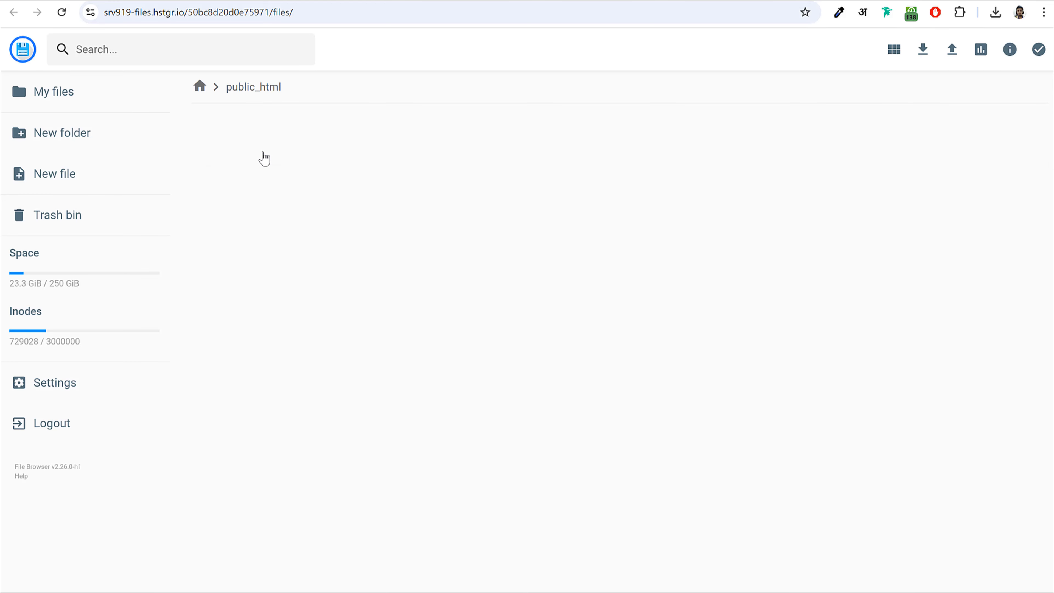
pyautogui.scroll(-20, 407, 367)
pyautogui.scroll(-20, 408, 368)
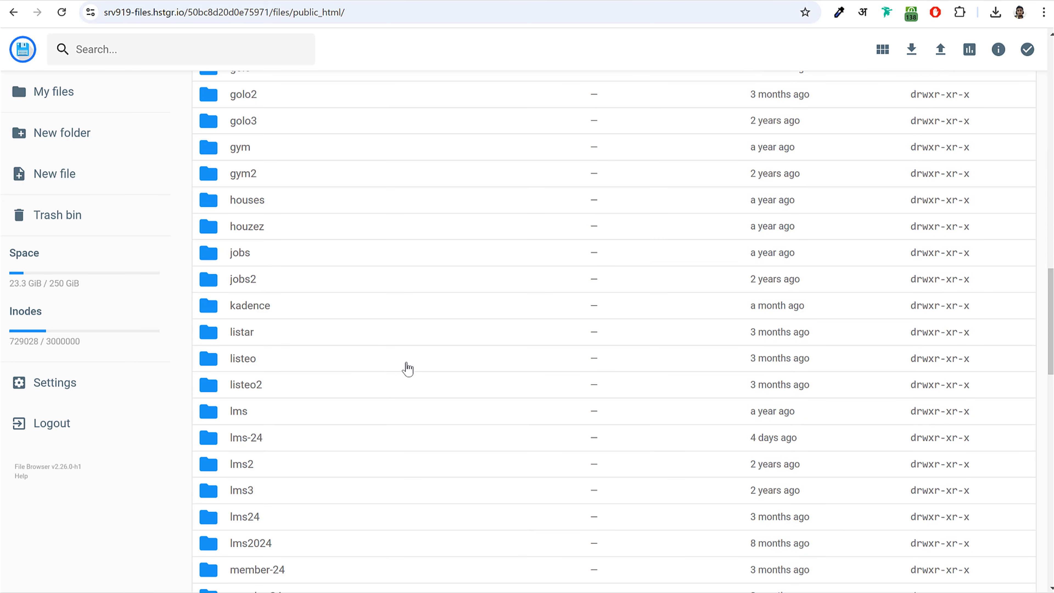
pyautogui.scroll(-10, 408, 368)
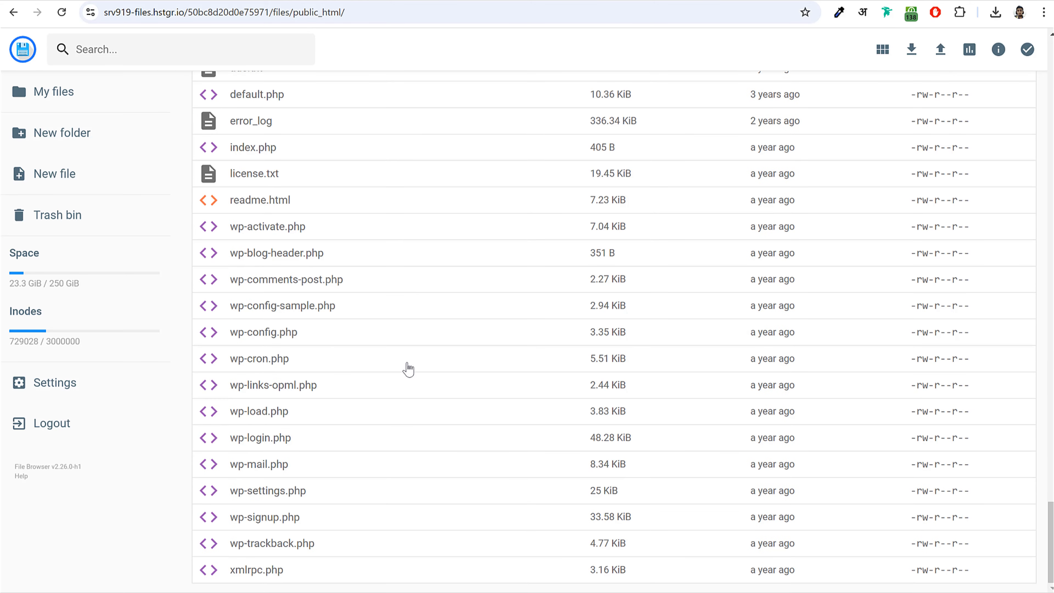
pyautogui.scroll(3, 407, 367)
pyautogui.click(264, 206)
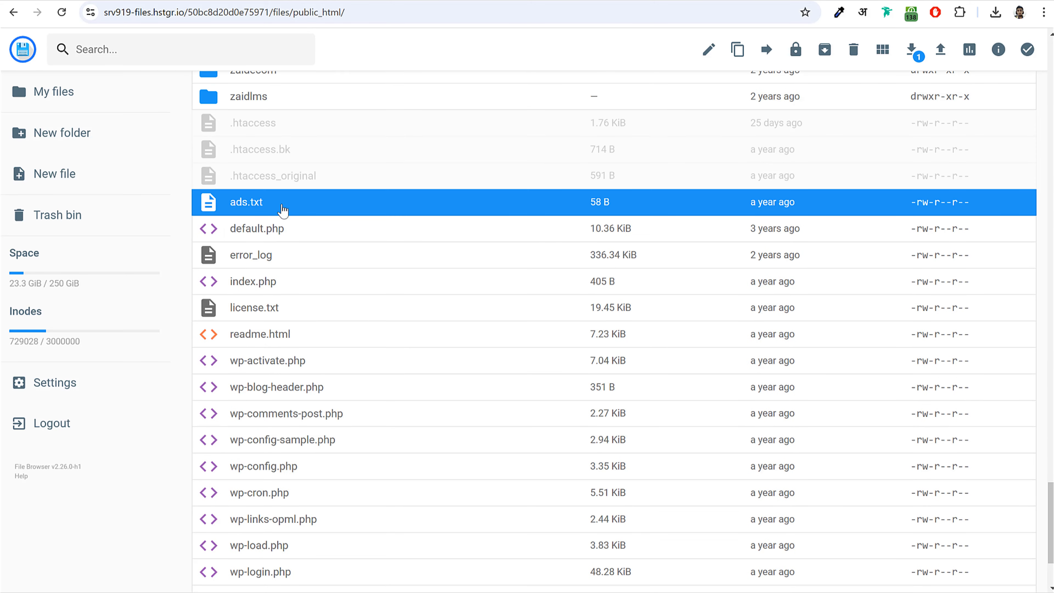
pyautogui.scroll(20, 377, 332)
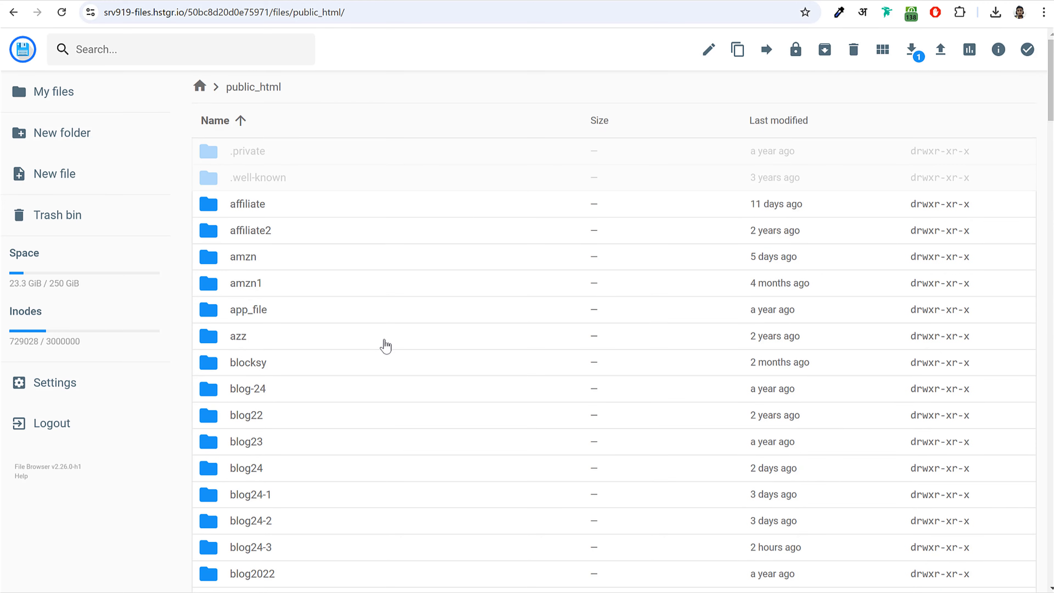
pyautogui.scroll(-6, 385, 346)
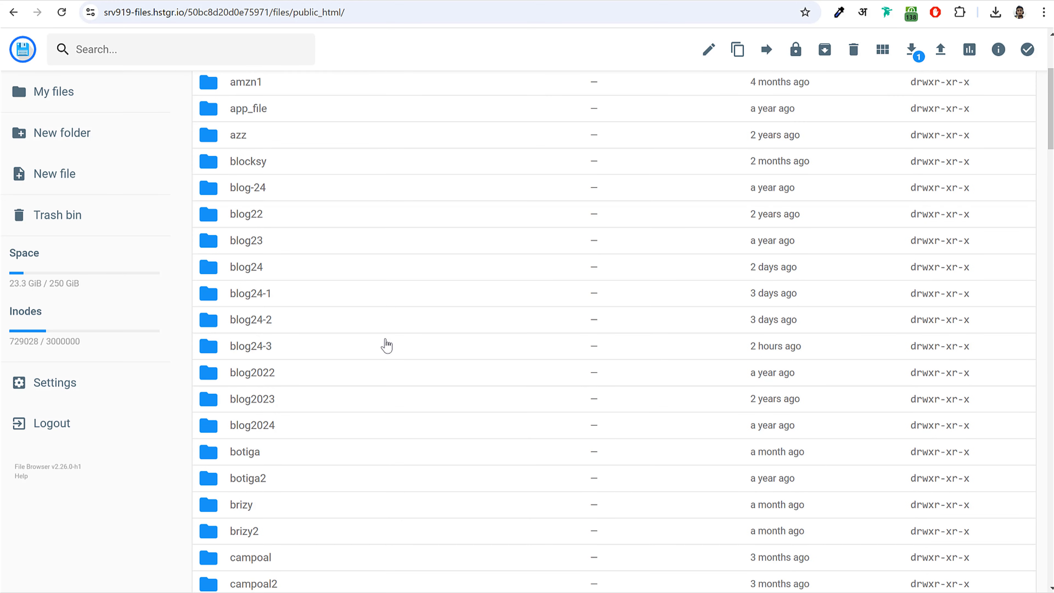
pyautogui.click(270, 284)
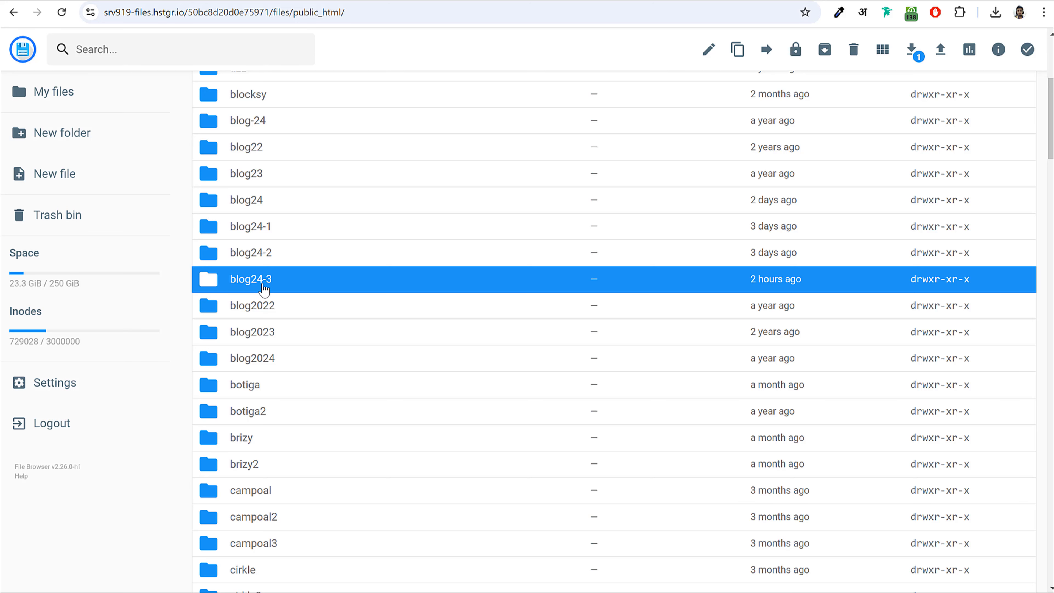
pyautogui.click(276, 286)
pyautogui.doubleClick(276, 287)
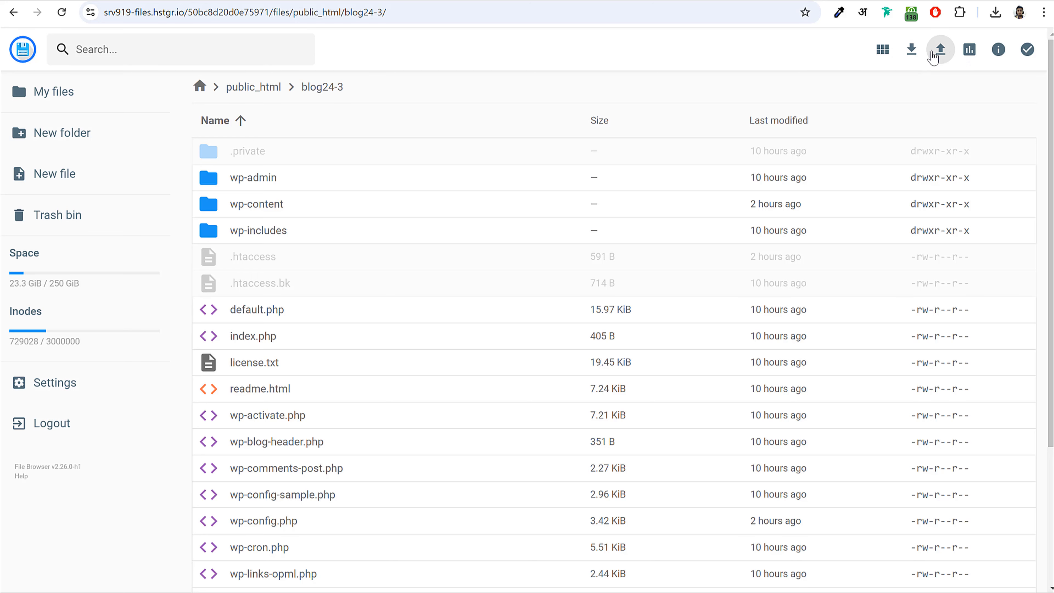
# - Upload the local ads.txt file into the blog24-3 folder
pyautogui.click(942, 51)
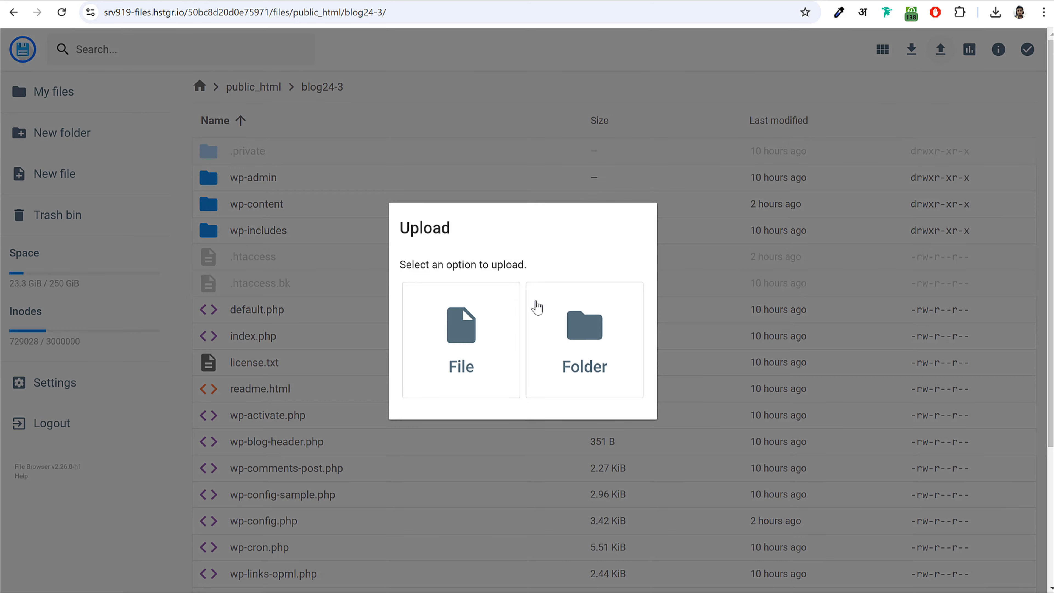
pyautogui.click(436, 357)
pyautogui.click(343, 91)
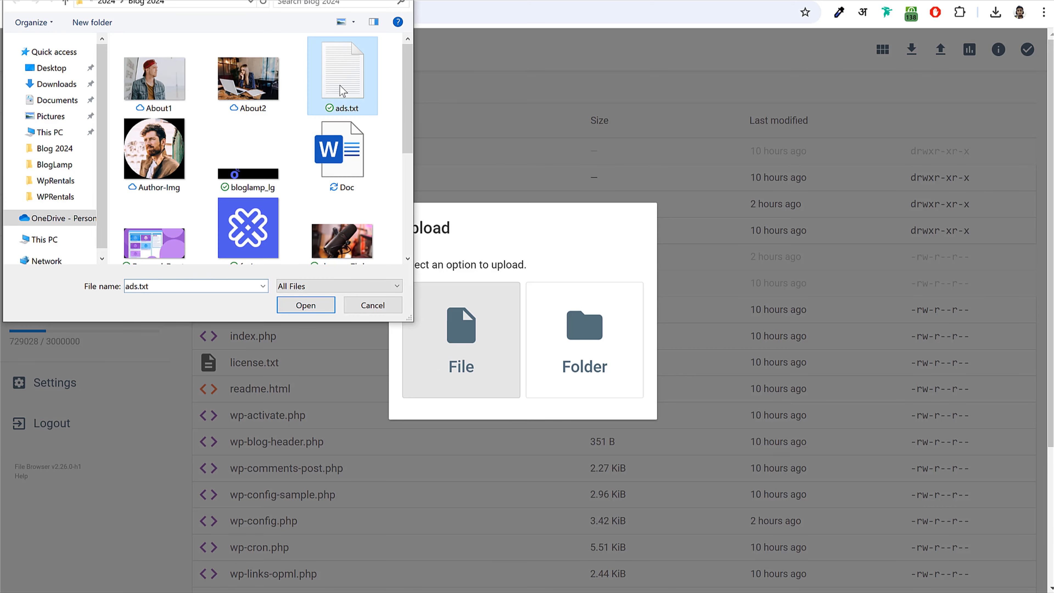
pyautogui.click(311, 305)
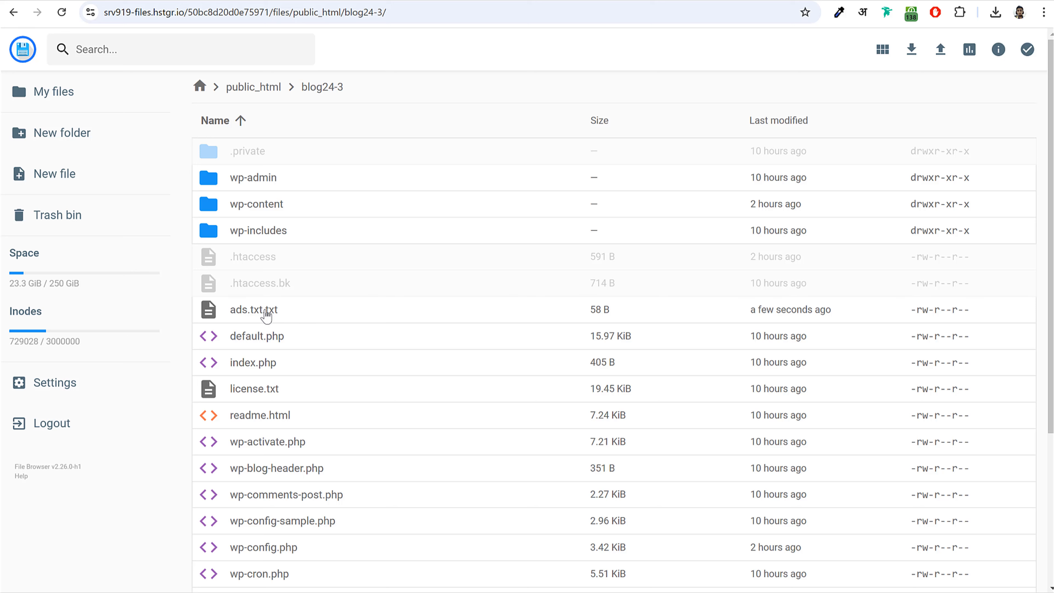
# - Rename the uploaded ads.txt.txt to ads.txt
pyautogui.click(267, 316)
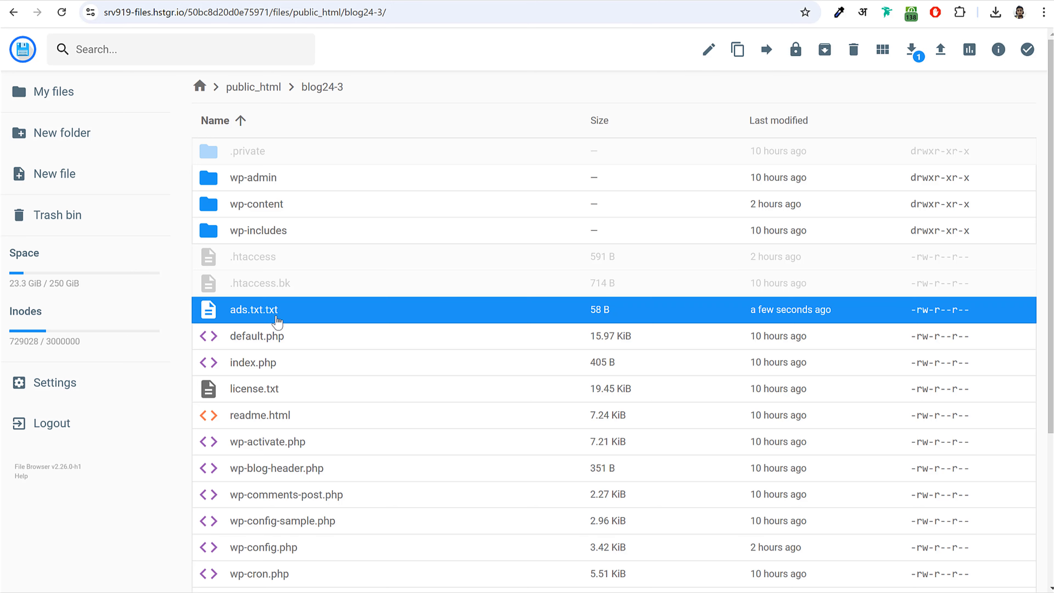
pyautogui.rightClick(260, 318)
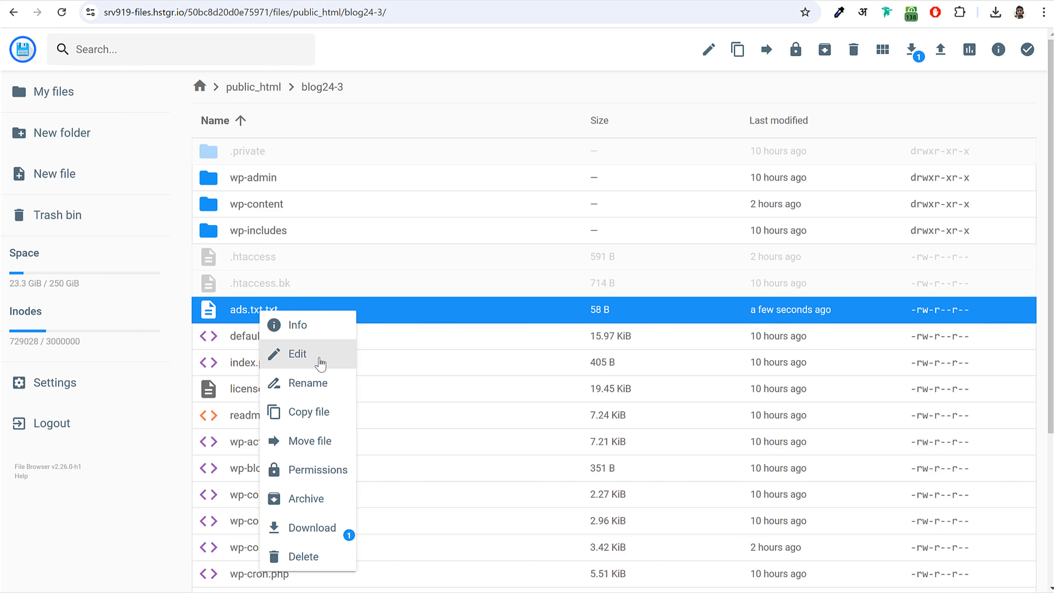
pyautogui.click(320, 383)
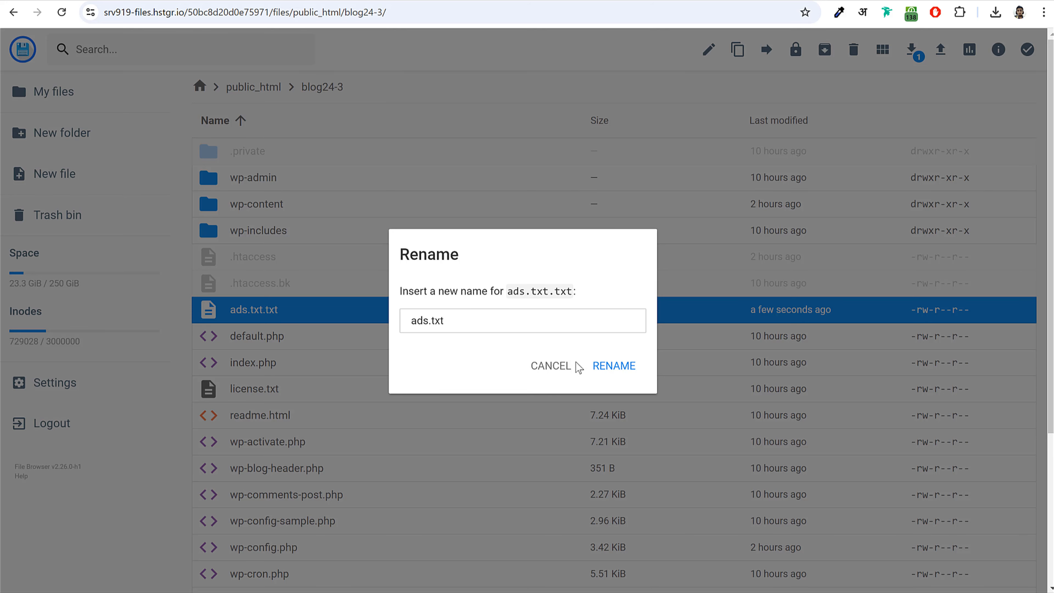
pyautogui.click(620, 367)
pyautogui.click(271, 315)
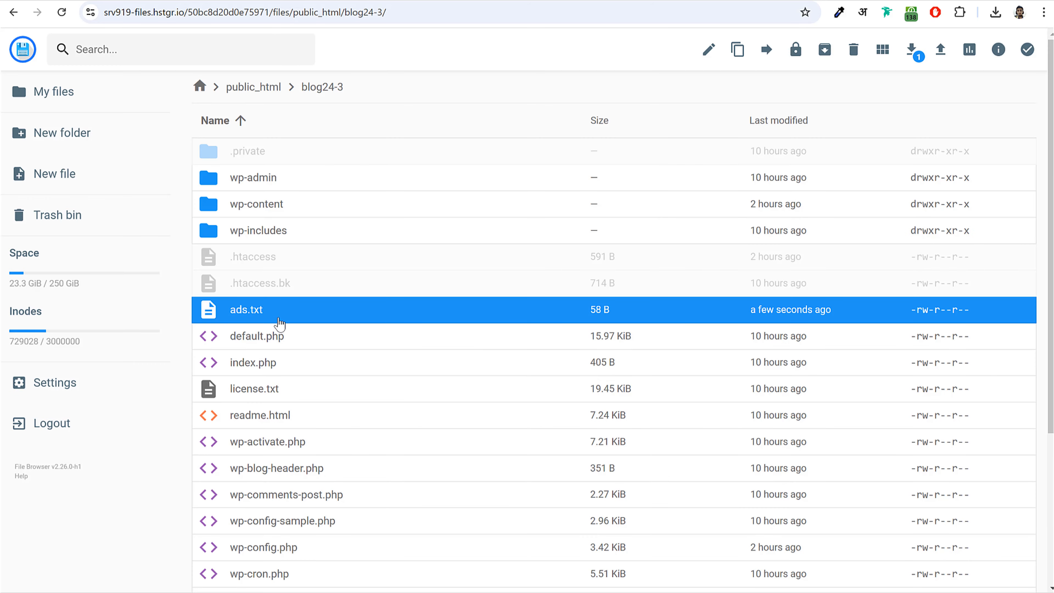
# - Rename the local ads.txt file to ads, then reselect ads.txt in the online file browser
pyautogui.hotkey('alt', 'Tab')
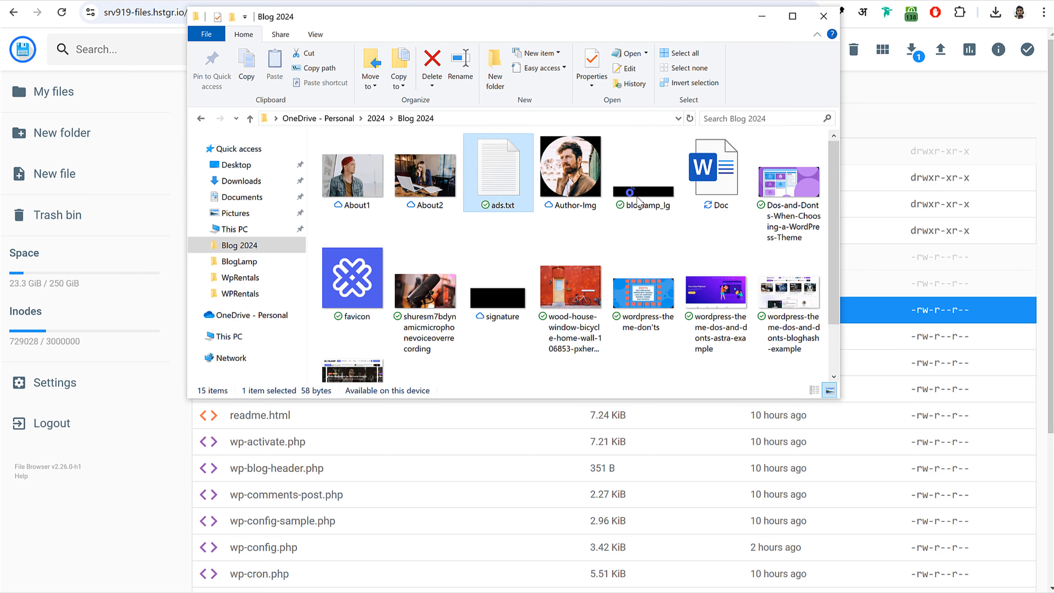
pyautogui.press('F2')
pyautogui.press('End')
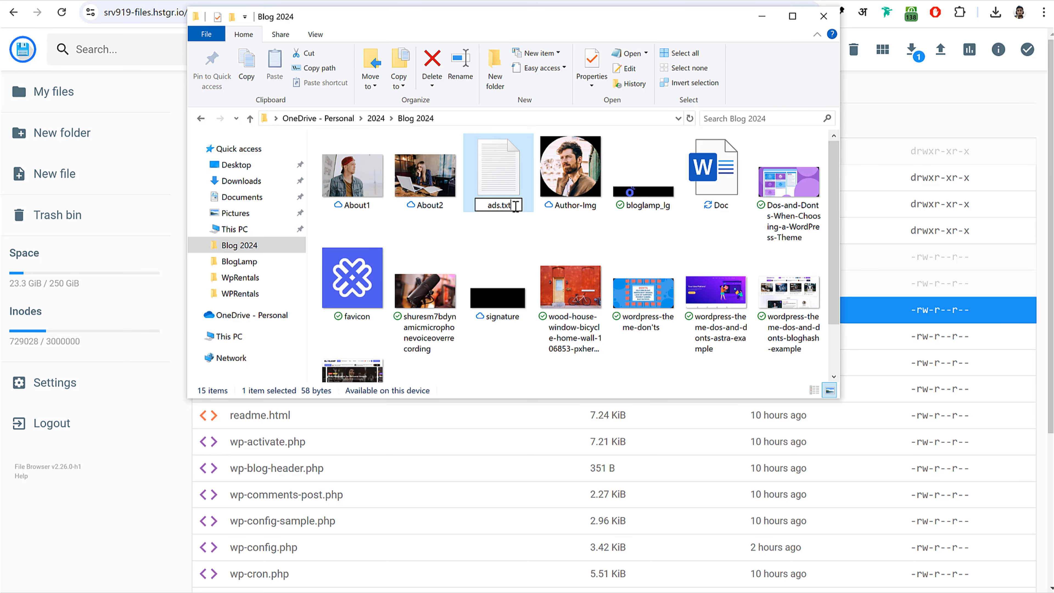
pyautogui.press('BackSpace')
pyautogui.press('BackSpace')
pyautogui.press('BackSpace')
pyautogui.press('BackSpace')
pyautogui.press('Return')
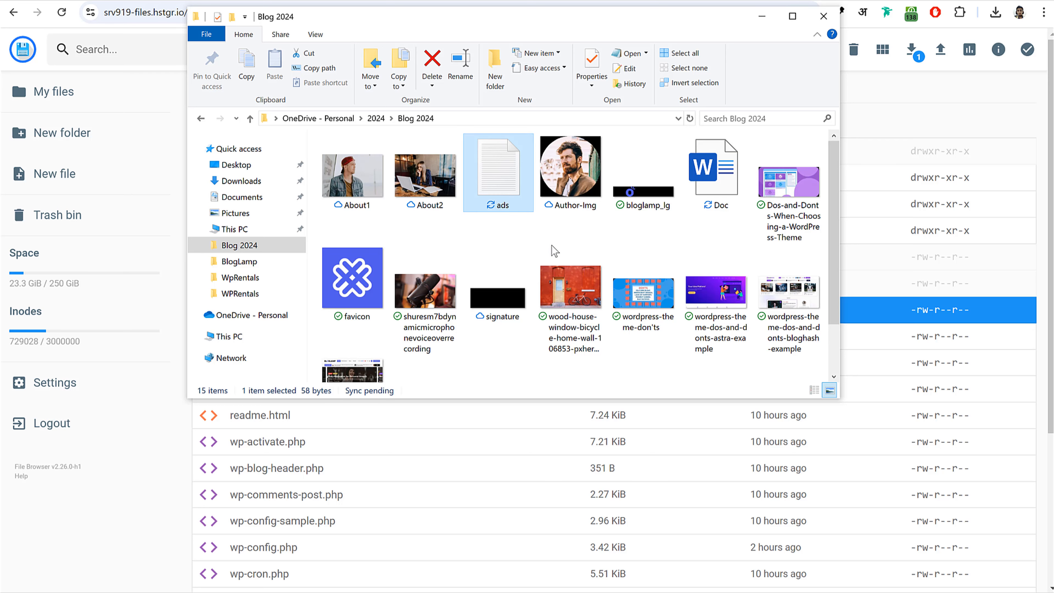
pyautogui.click(556, 242)
pyautogui.hotkey('alt', 'Tab')
pyautogui.click(432, 454)
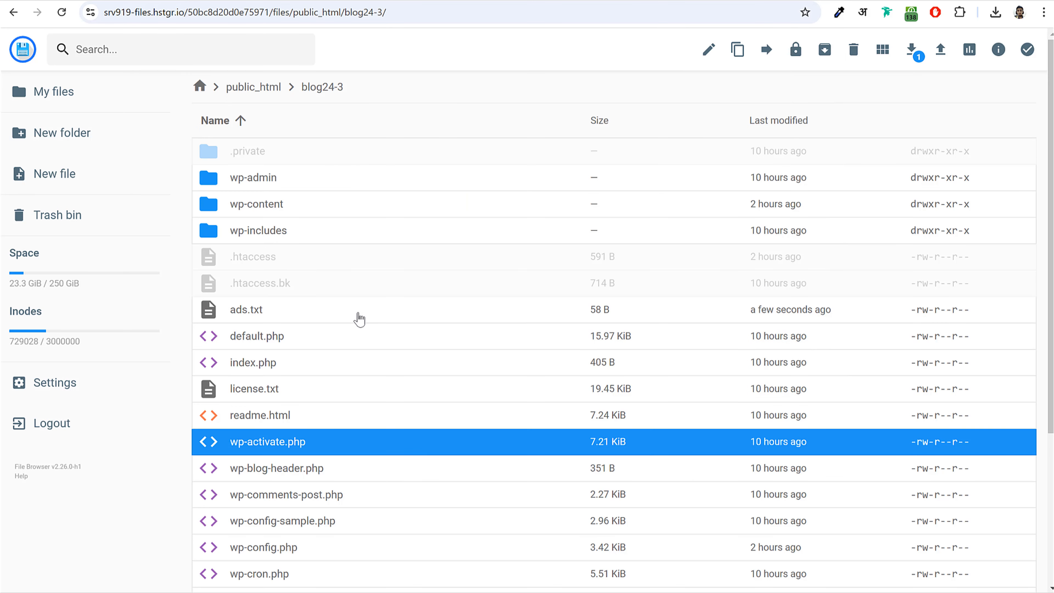
pyautogui.click(348, 311)
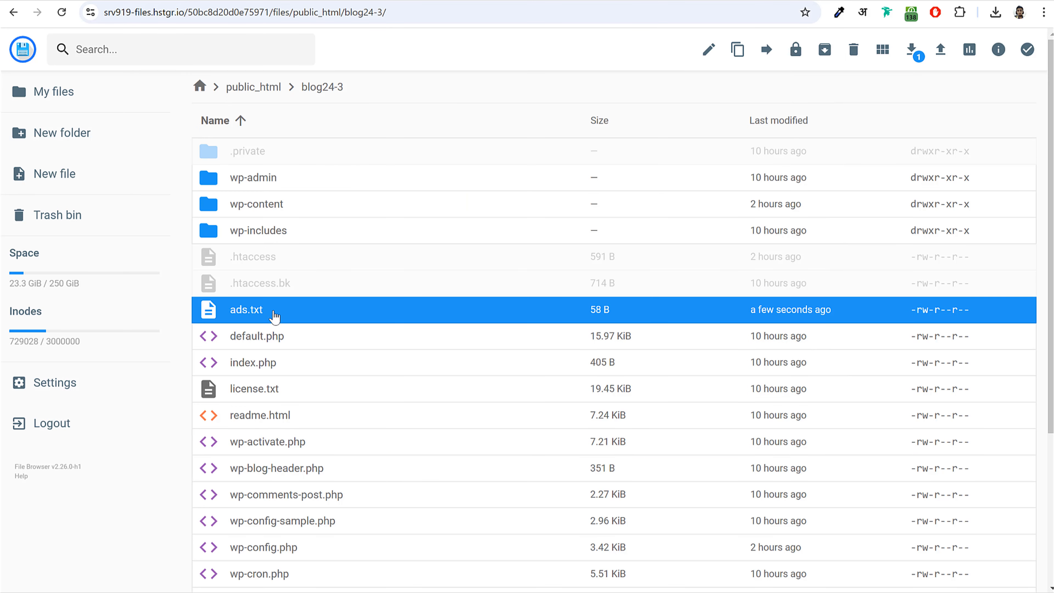
# - Tick 'I've published the ads.txt file' and request site verification
pyautogui.hotkey('alt', 'Tab')
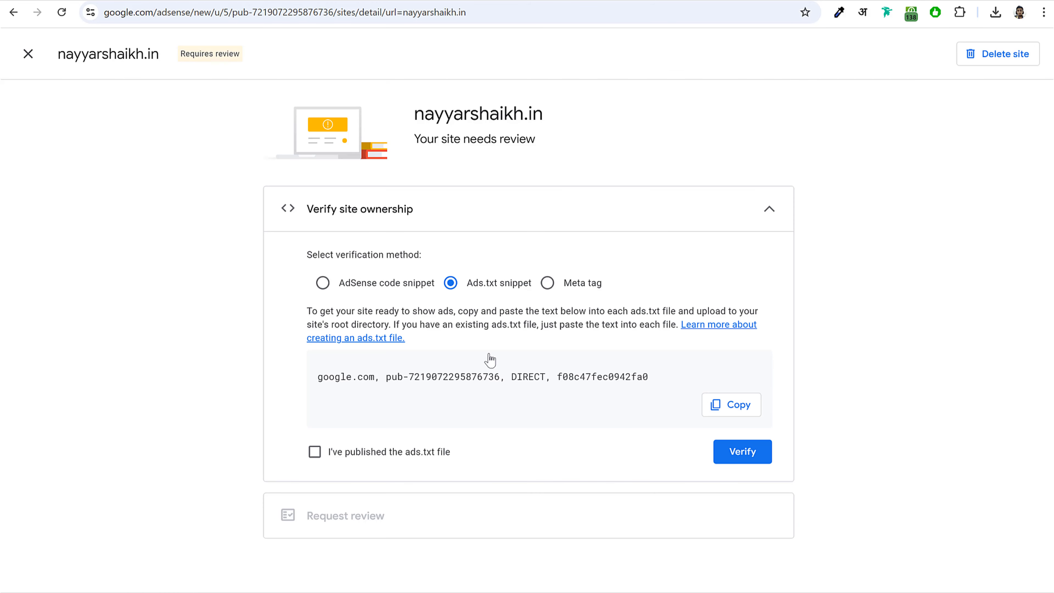
pyautogui.click(314, 452)
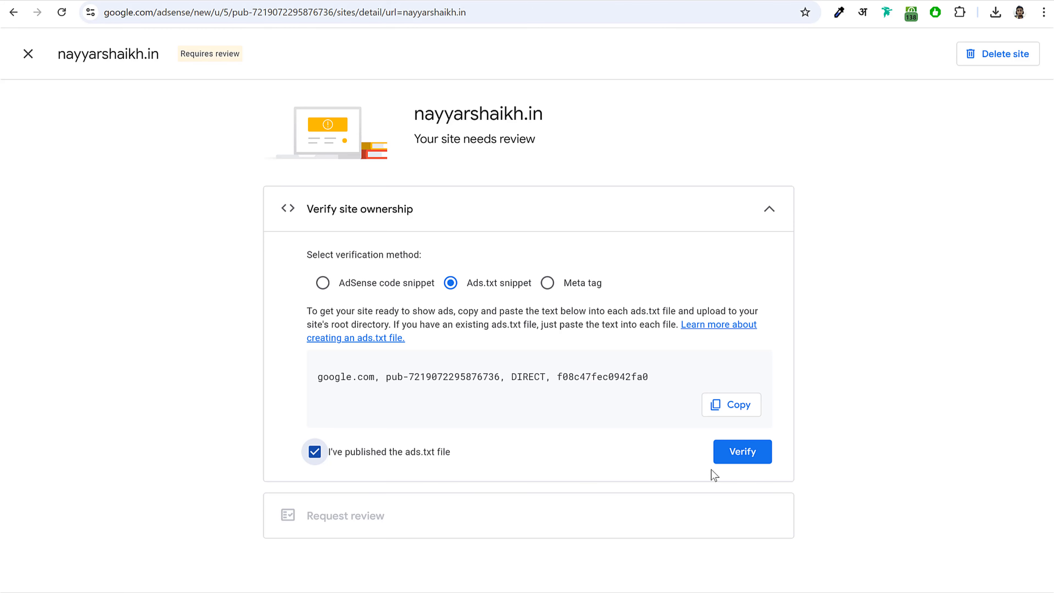
pyautogui.click(748, 461)
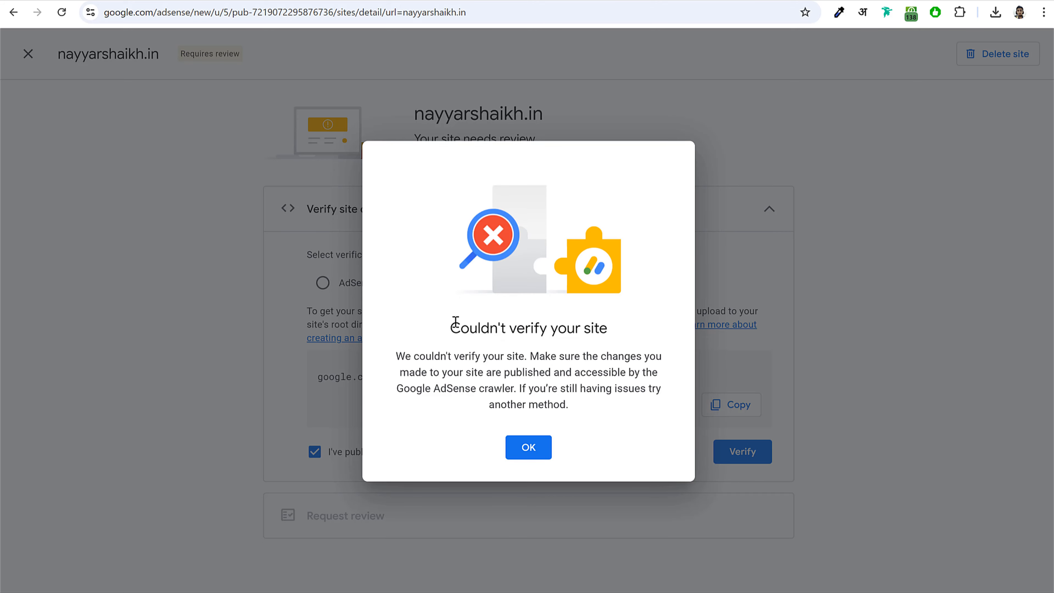
# - Dismiss the 'Couldn't verify your site' error and return to the AdSense verification page
pyautogui.moveTo(455, 322); pyautogui.dragTo(623, 341)
pyautogui.click(542, 217)
pyautogui.click(536, 449)
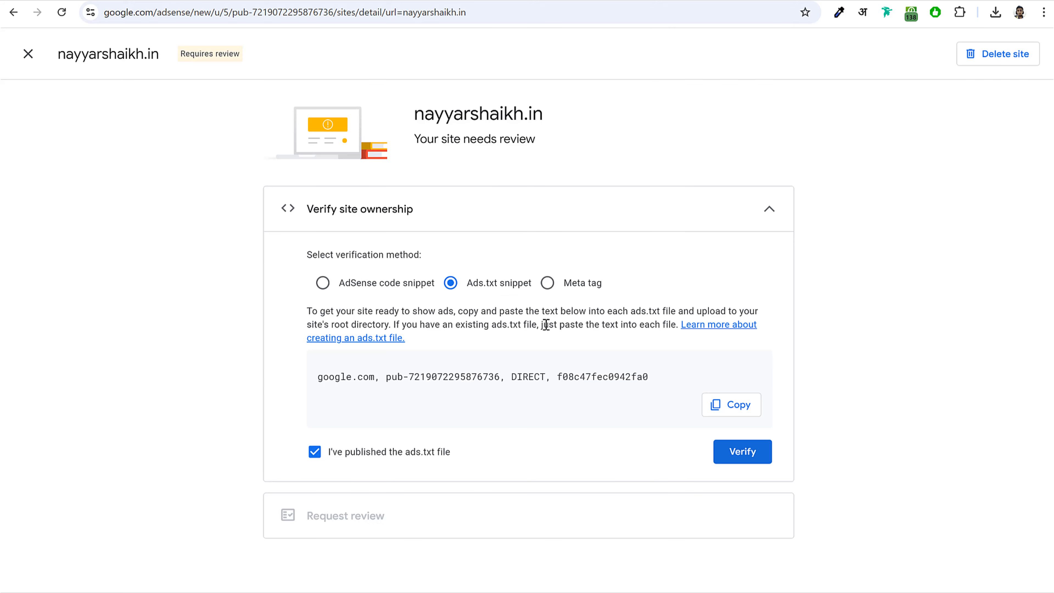
pyautogui.moveTo(415, 112); pyautogui.dragTo(549, 119)
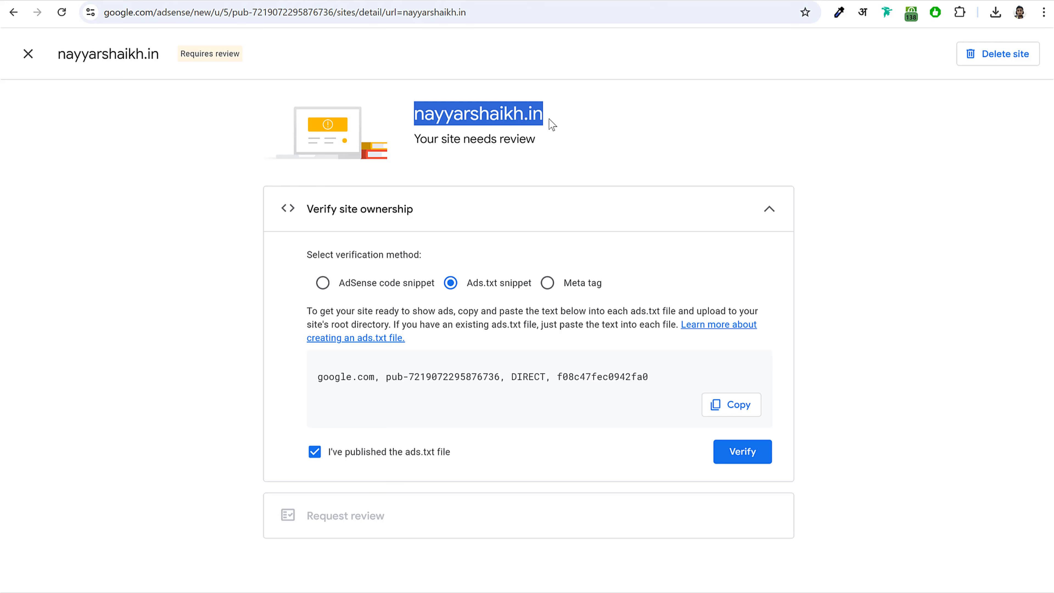
pyautogui.click(549, 119)
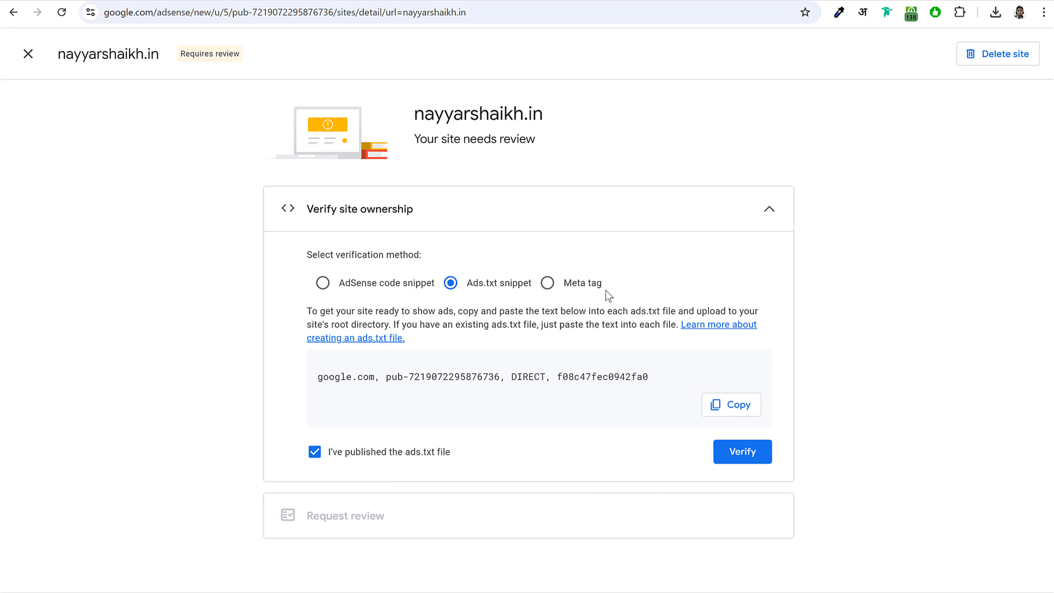
pyautogui.click(837, 0)
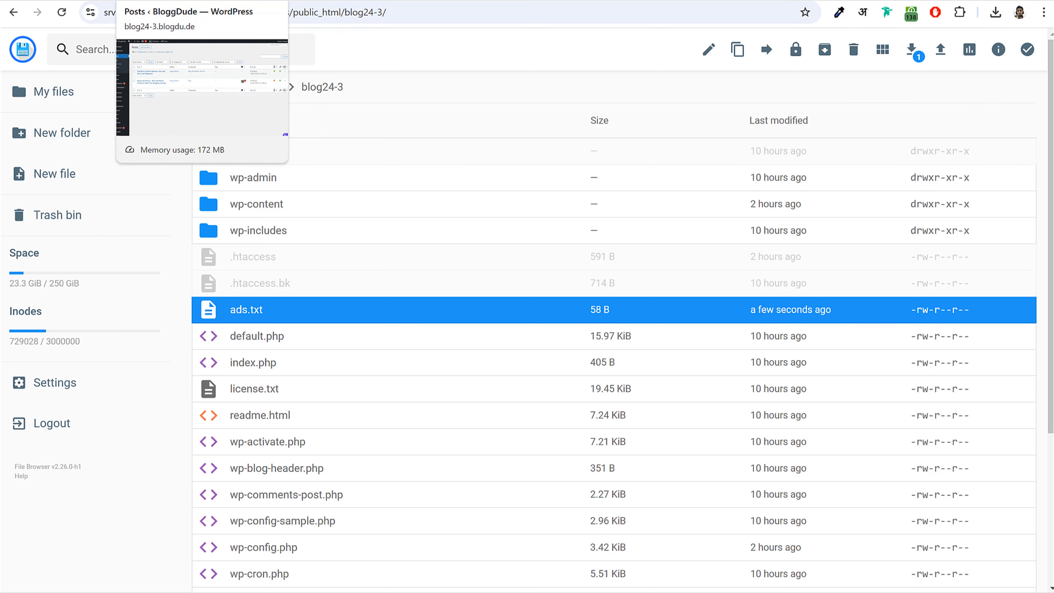
pyautogui.click(199, 1)
pyautogui.click(654, 2)
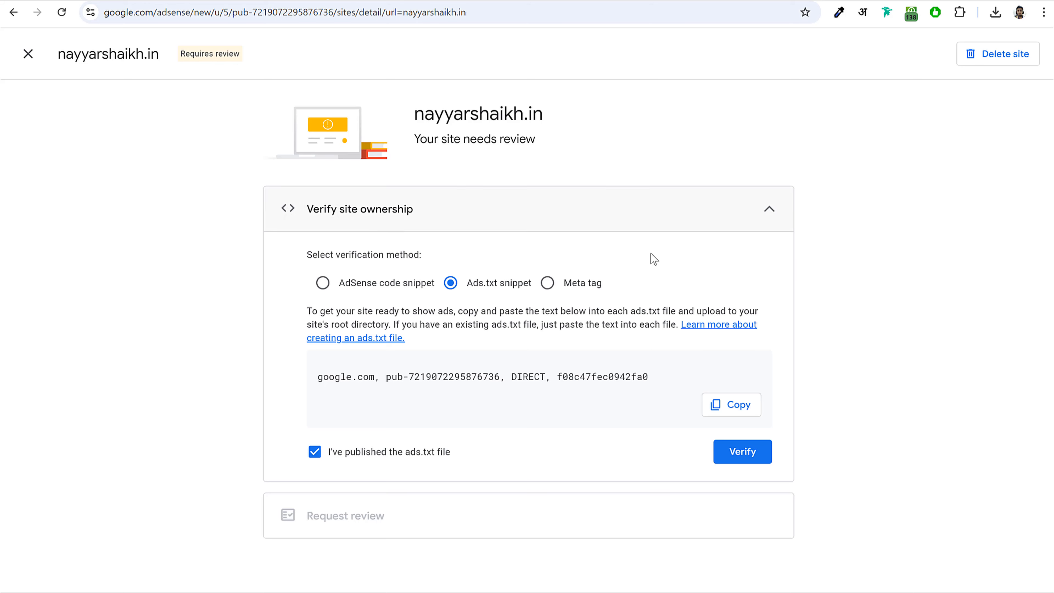
pyautogui.click(28, 53)
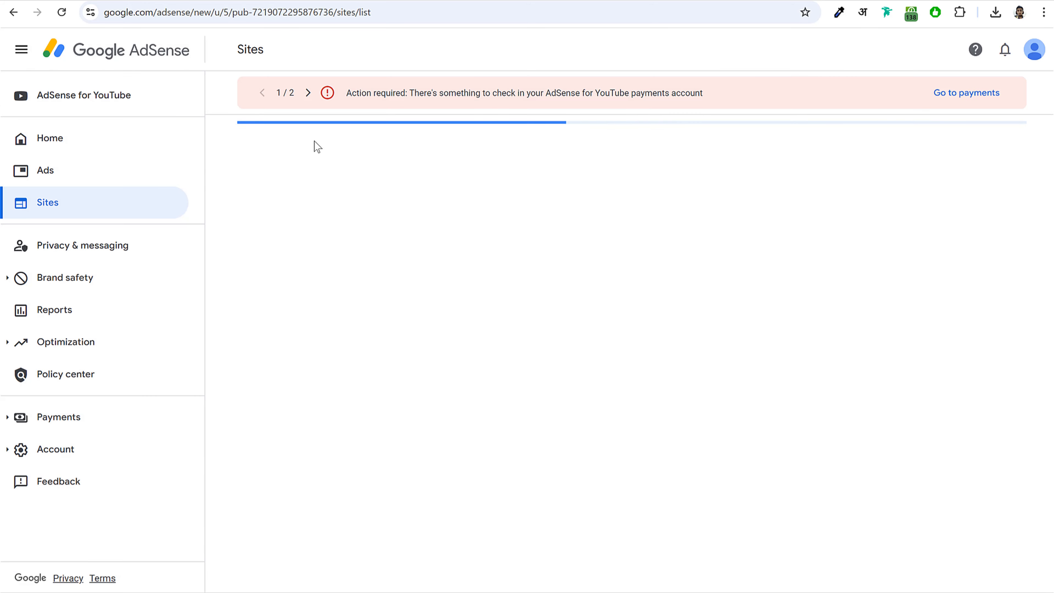
pyautogui.click(96, 171)
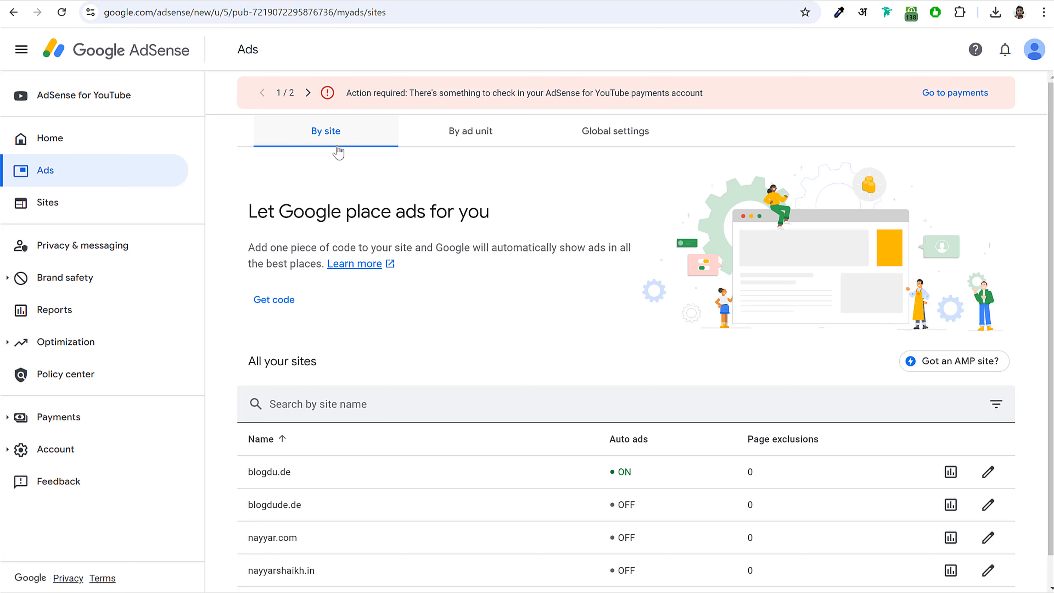
pyautogui.moveTo(344, 156); pyautogui.dragTo(356, 213)
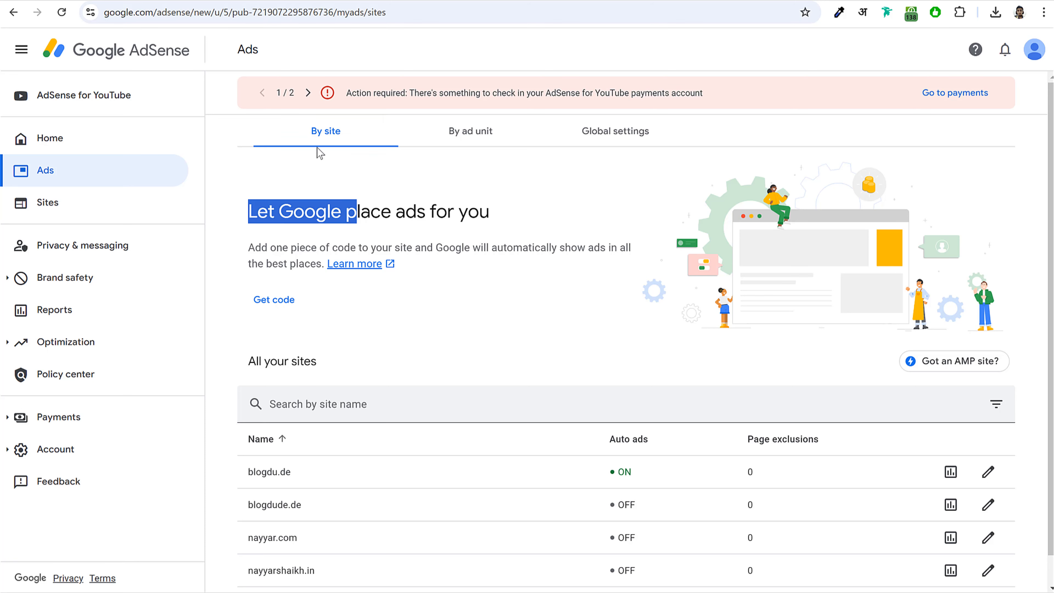
pyautogui.click(327, 137)
pyautogui.click(448, 144)
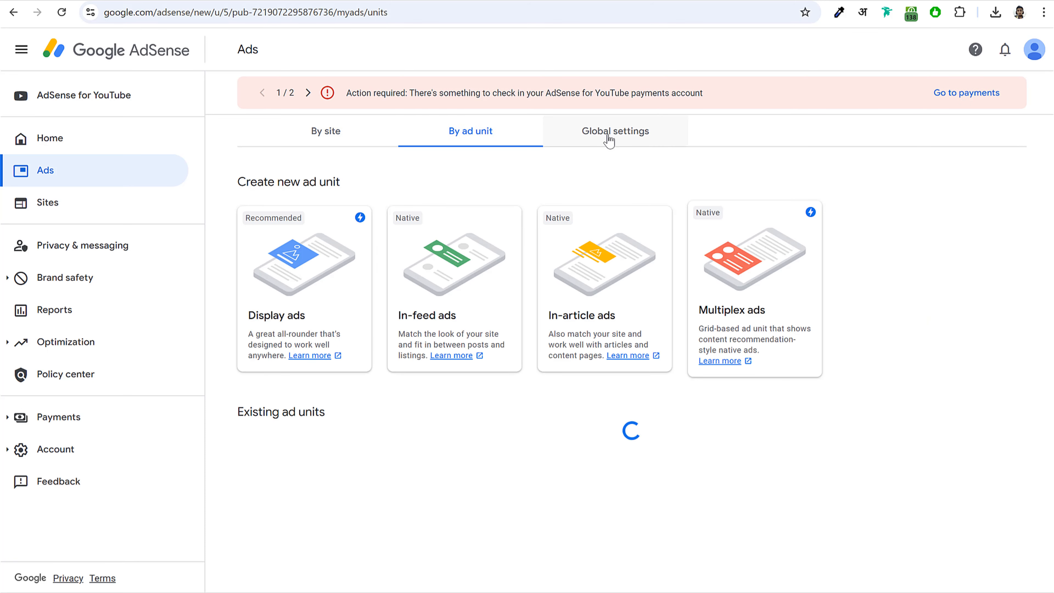
pyautogui.click(321, 140)
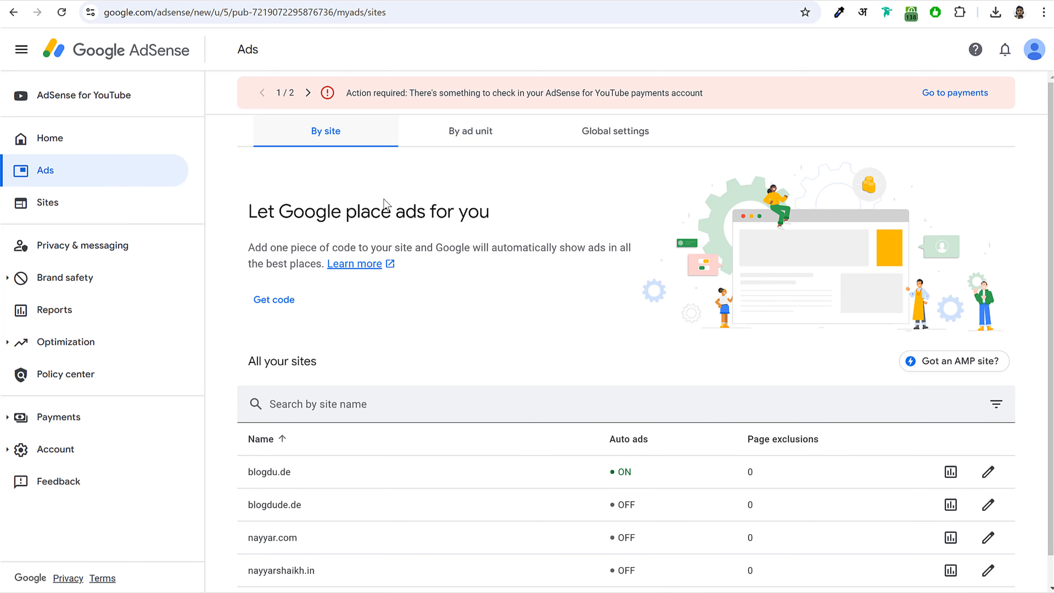
pyautogui.scroll(-1, 435, 280)
pyautogui.scroll(1, 478, 426)
pyautogui.scroll(-1, 478, 427)
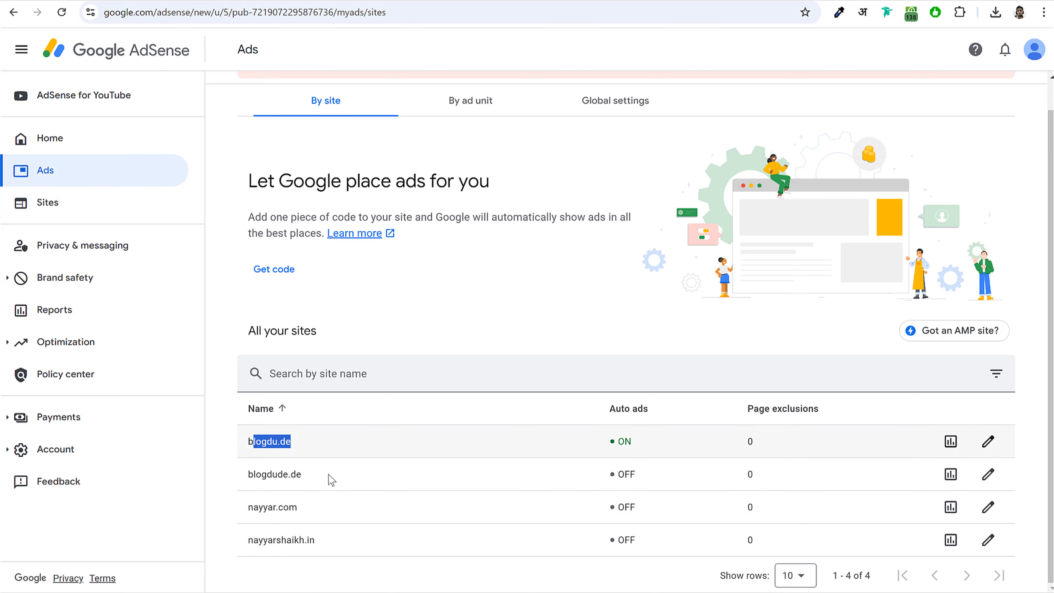
pyautogui.scroll(1, 330, 474)
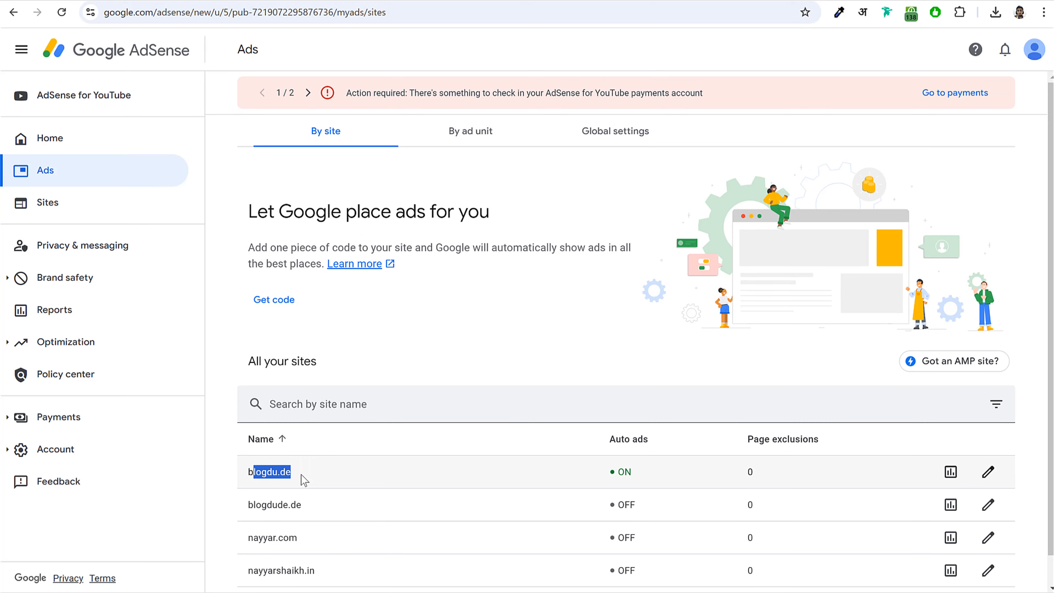
pyautogui.moveTo(302, 478); pyautogui.dragTo(249, 471)
# - Create the responsive display ad unit 'Blog 24 Ad1' and copy its ad code
pyautogui.click(482, 134)
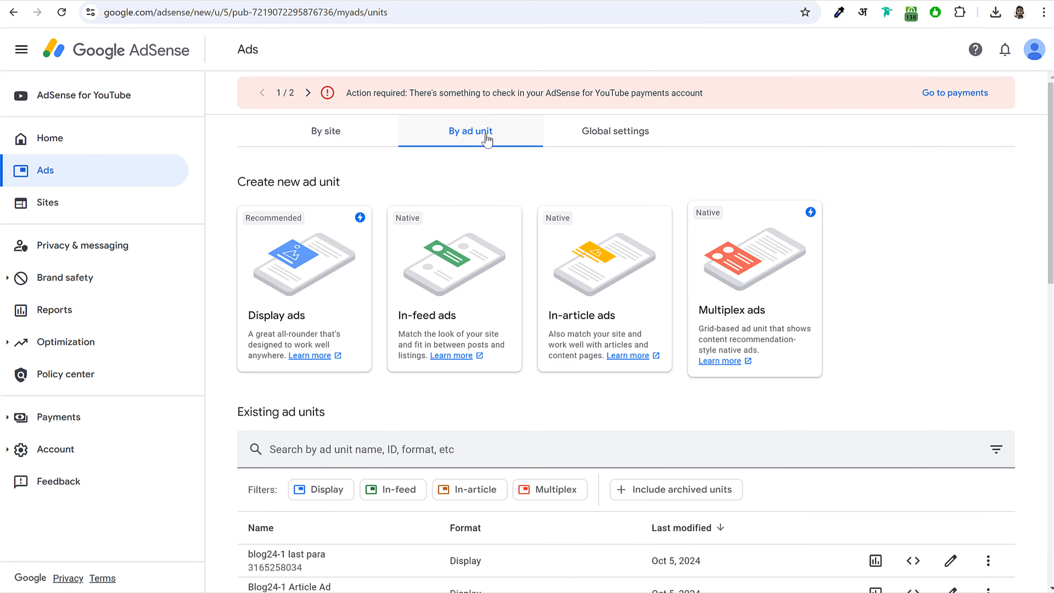
pyautogui.scroll(-5, 574, 306)
pyautogui.scroll(3, 574, 301)
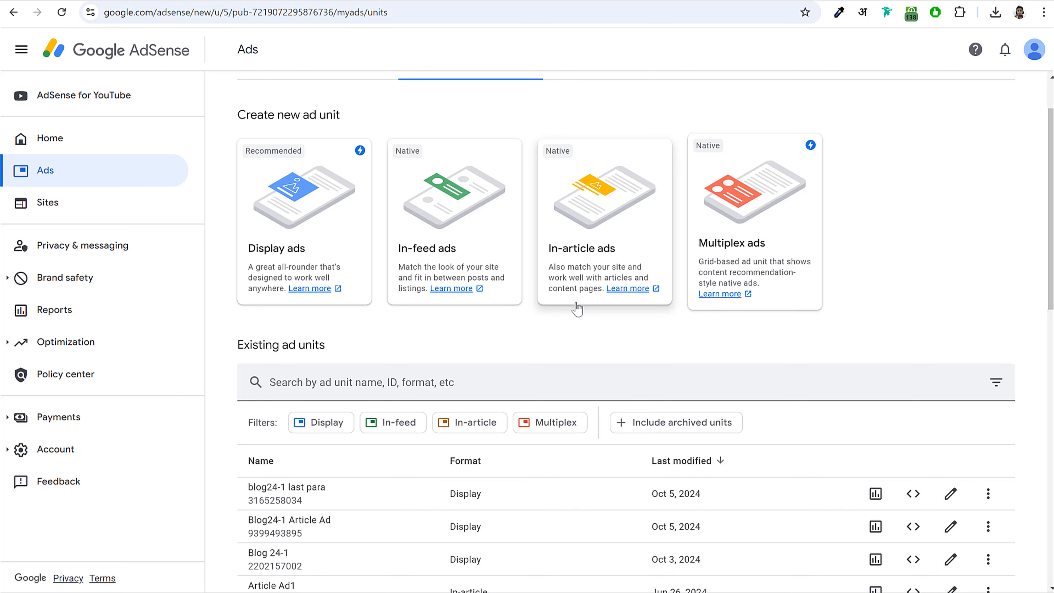
pyautogui.click(327, 234)
pyautogui.click(913, 111)
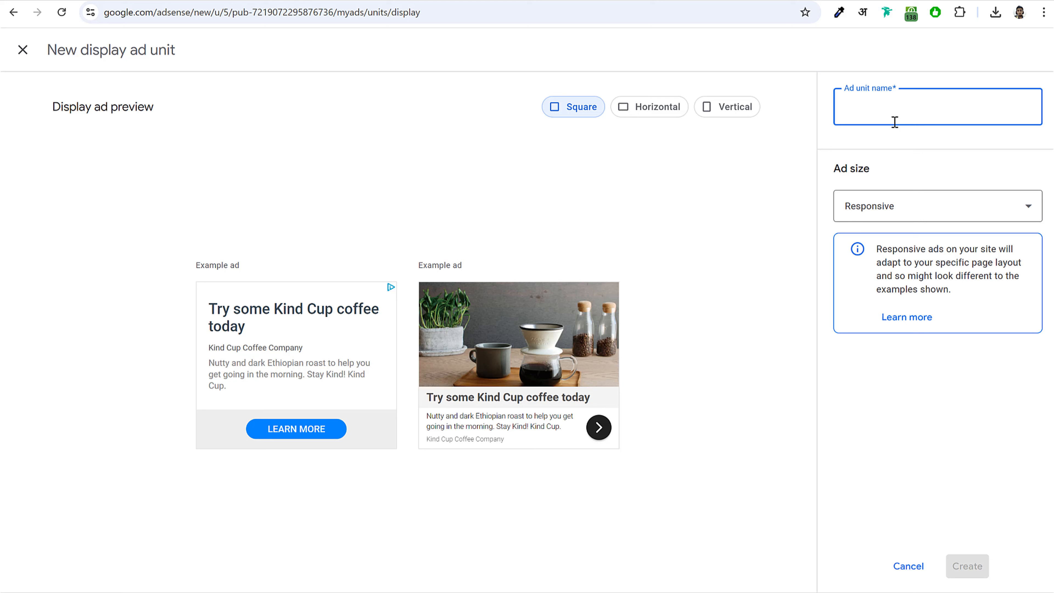
pyautogui.write('Blog 24 Ad1')
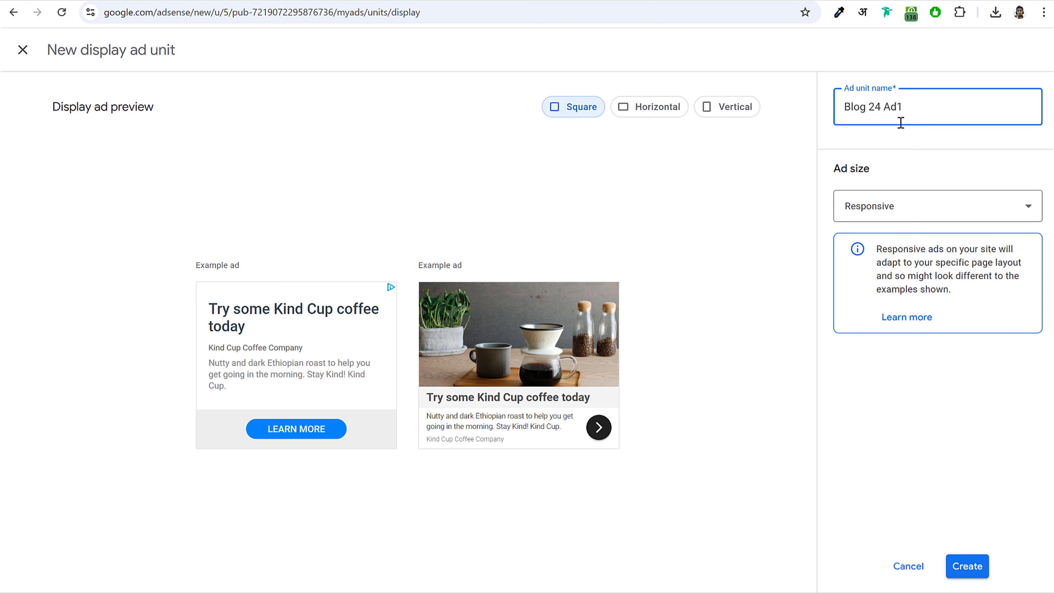
pyautogui.click(973, 570)
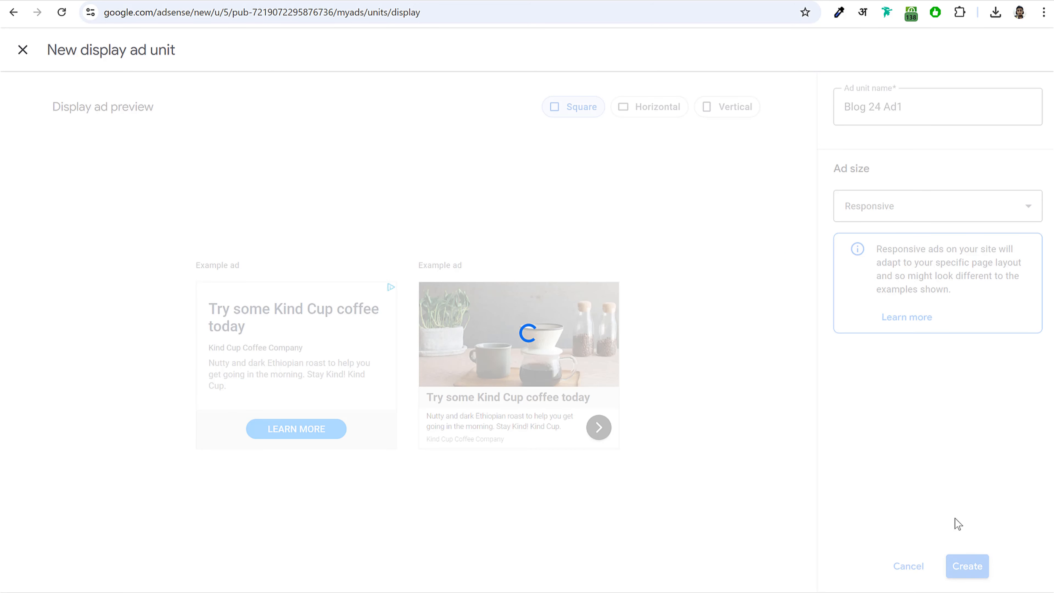
pyautogui.click(67, 436)
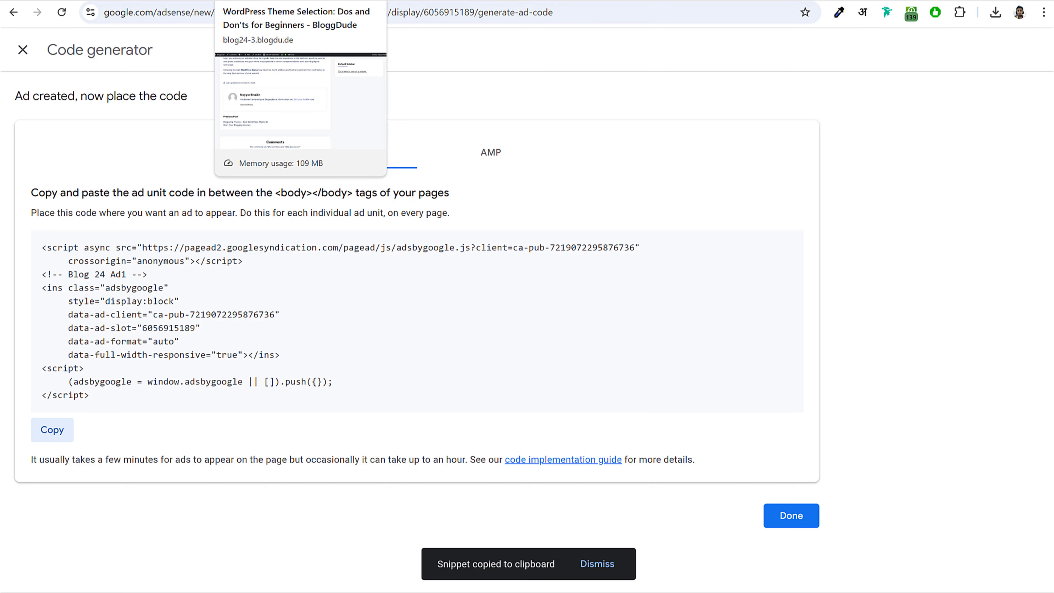
pyautogui.click(277, 2)
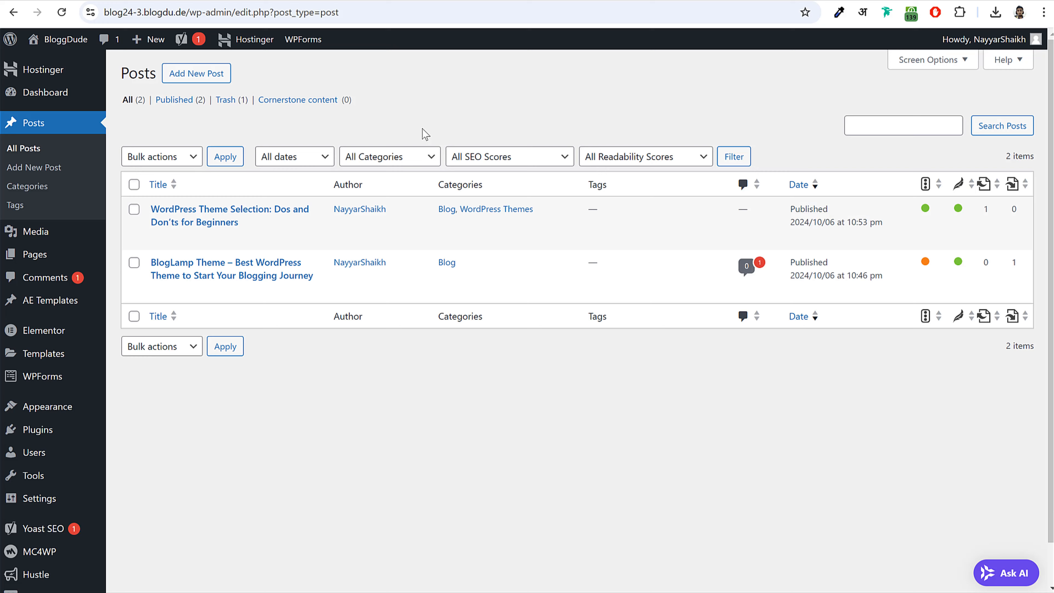
# - Search plugins for 'ad', then install and activate Ad Inserter – Ad Manager & AdSense Ads
pyautogui.scroll(-1, 454, 360)
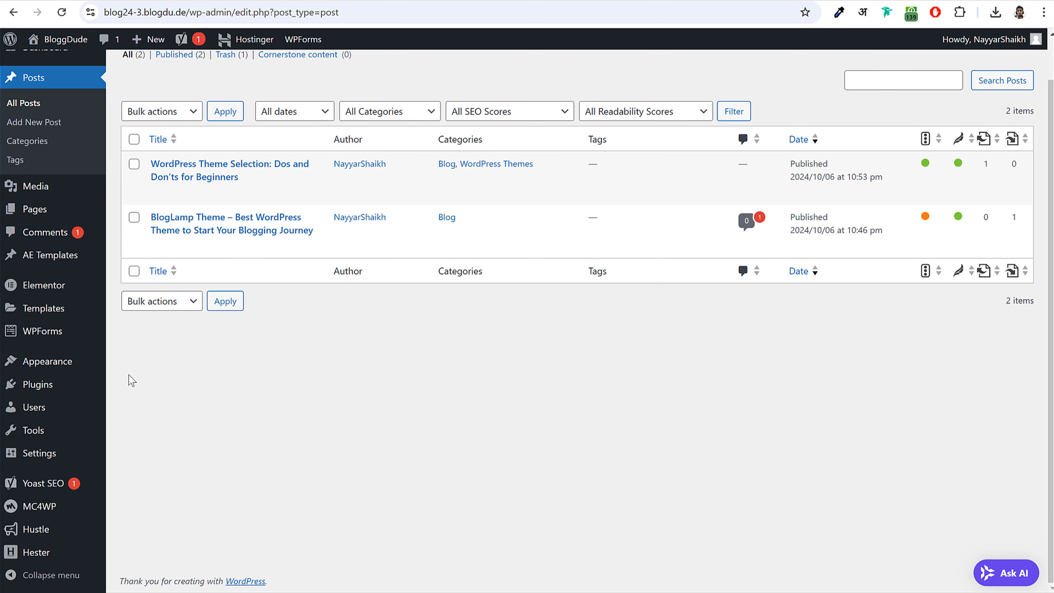
pyautogui.moveTo(73, 386)
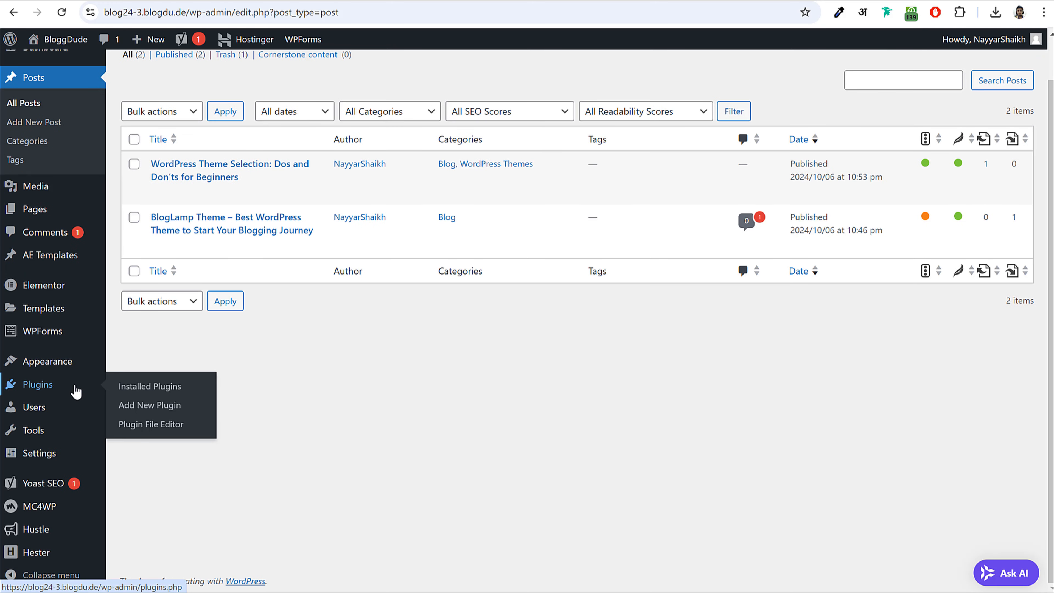
pyautogui.click(166, 409)
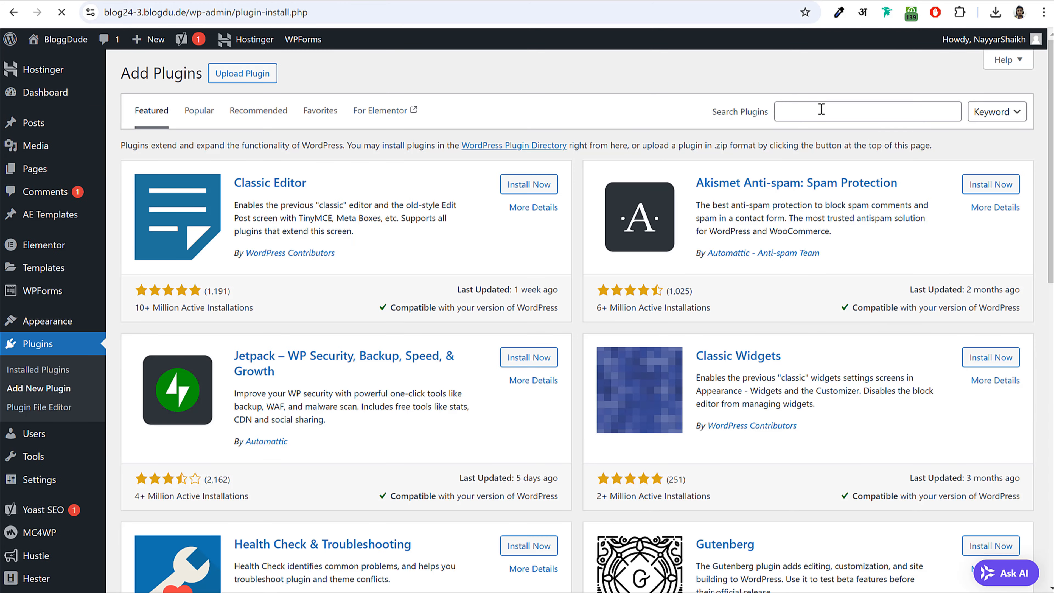
pyautogui.click(822, 110)
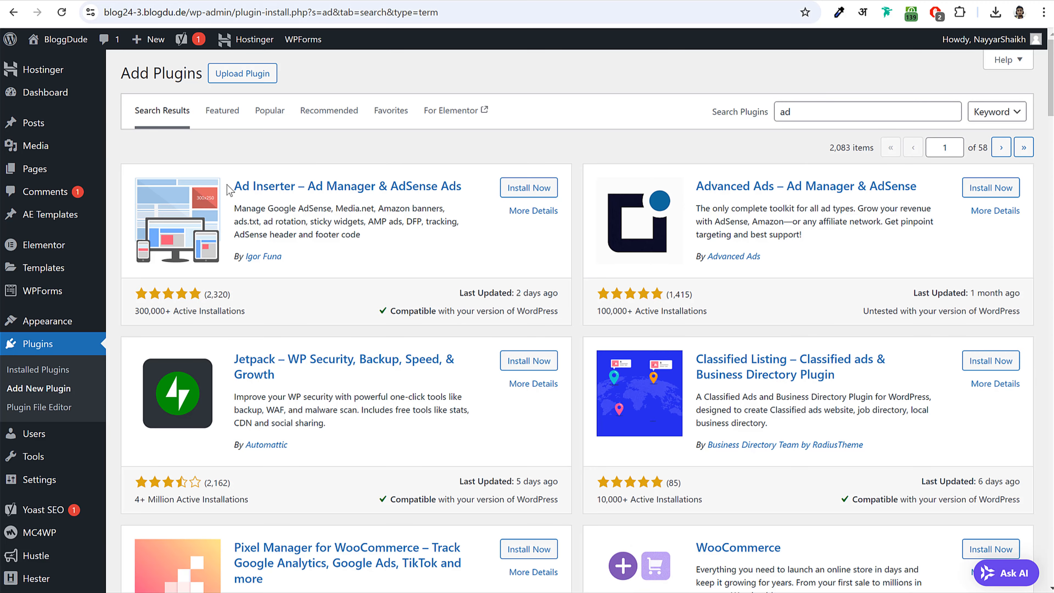
pyautogui.moveTo(234, 185); pyautogui.dragTo(295, 187)
pyautogui.moveTo(282, 257); pyautogui.dragTo(242, 257)
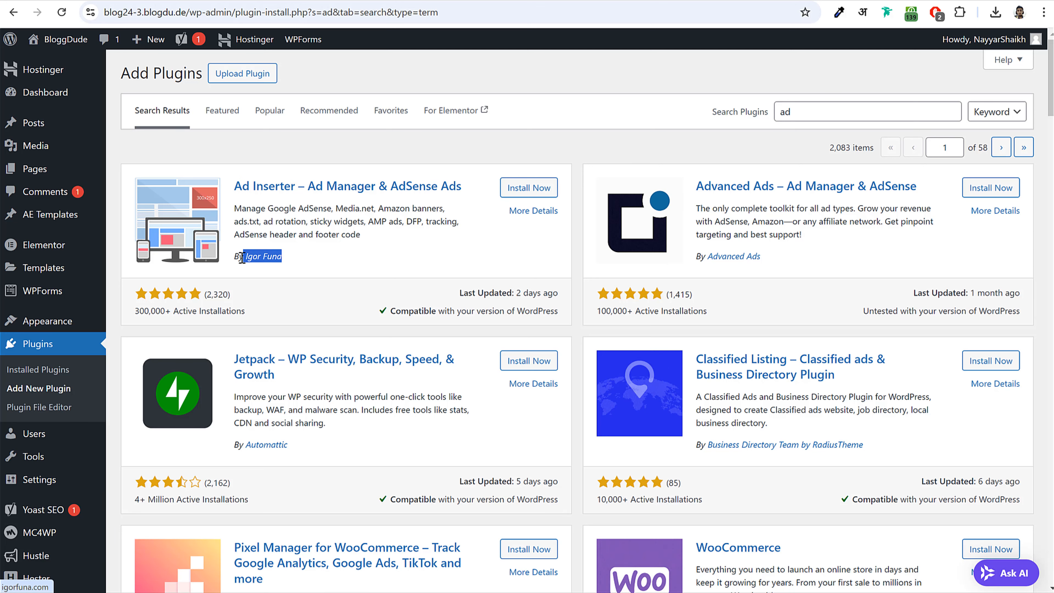
pyautogui.click(529, 187)
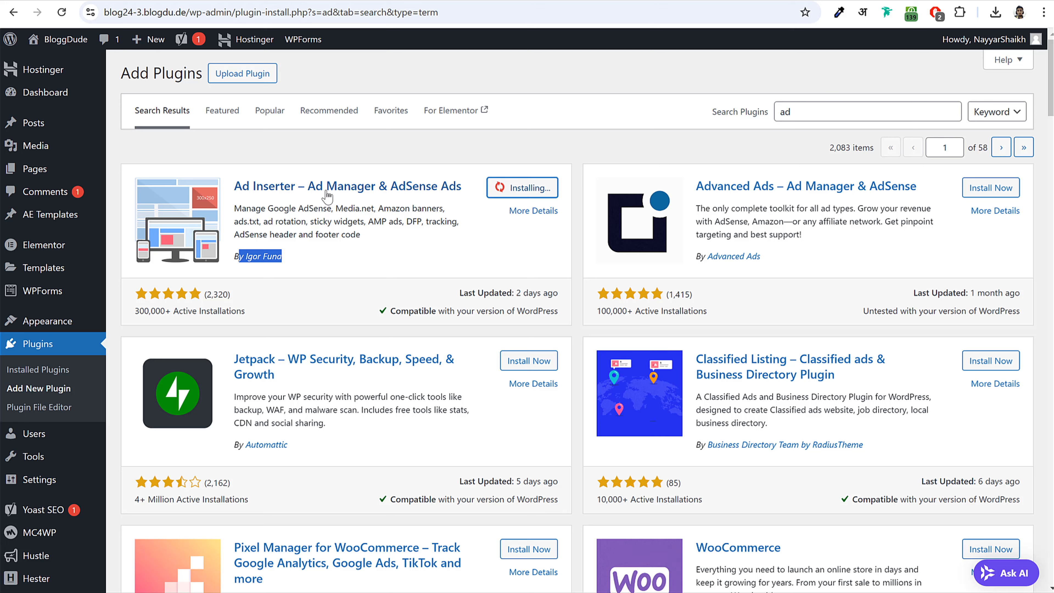
pyautogui.moveTo(461, 187); pyautogui.dragTo(309, 192)
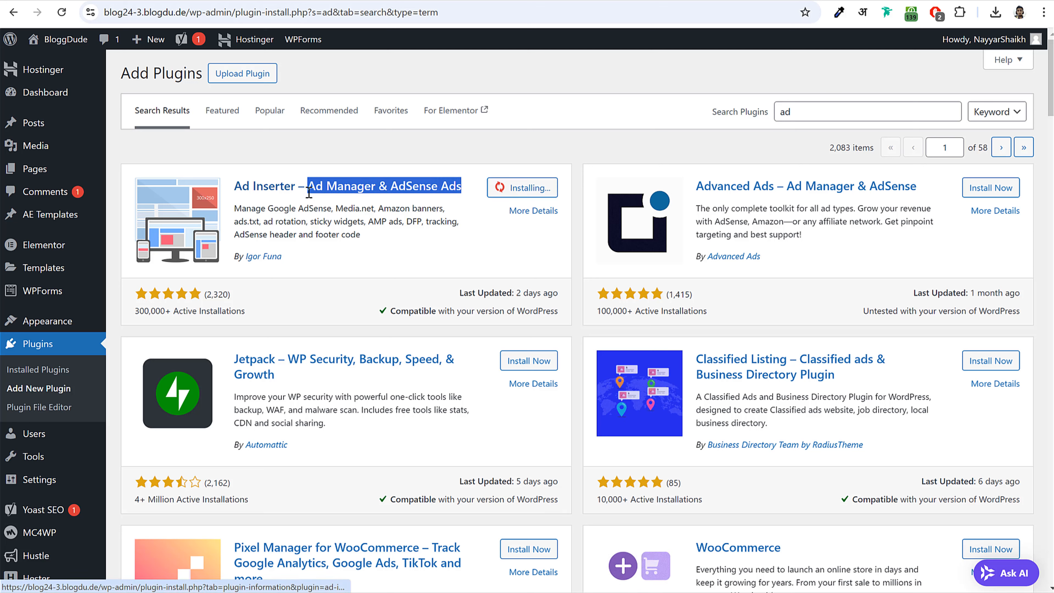
pyautogui.click(314, 207)
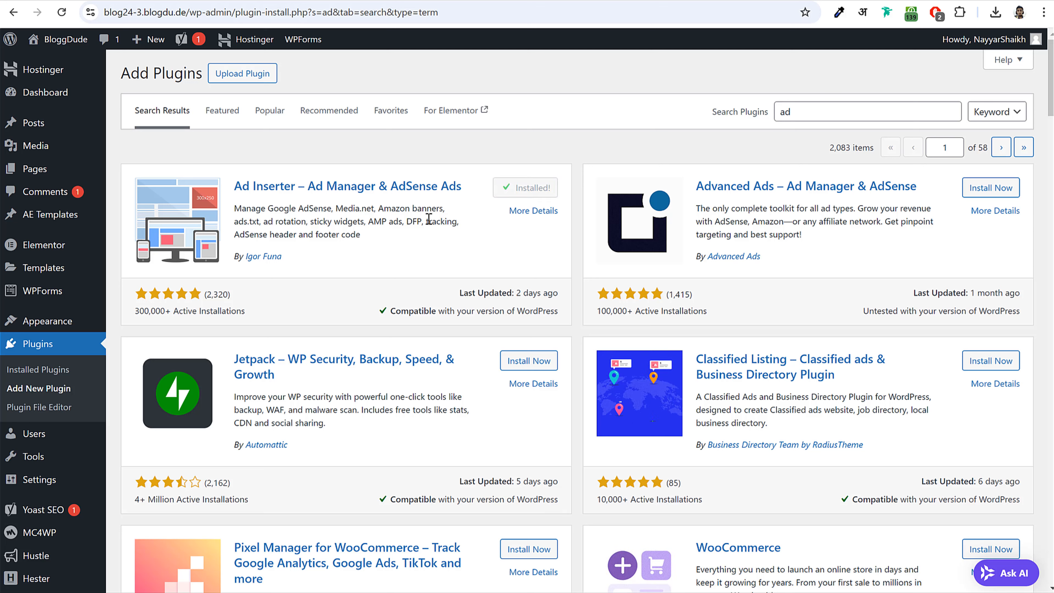
pyautogui.click(552, 193)
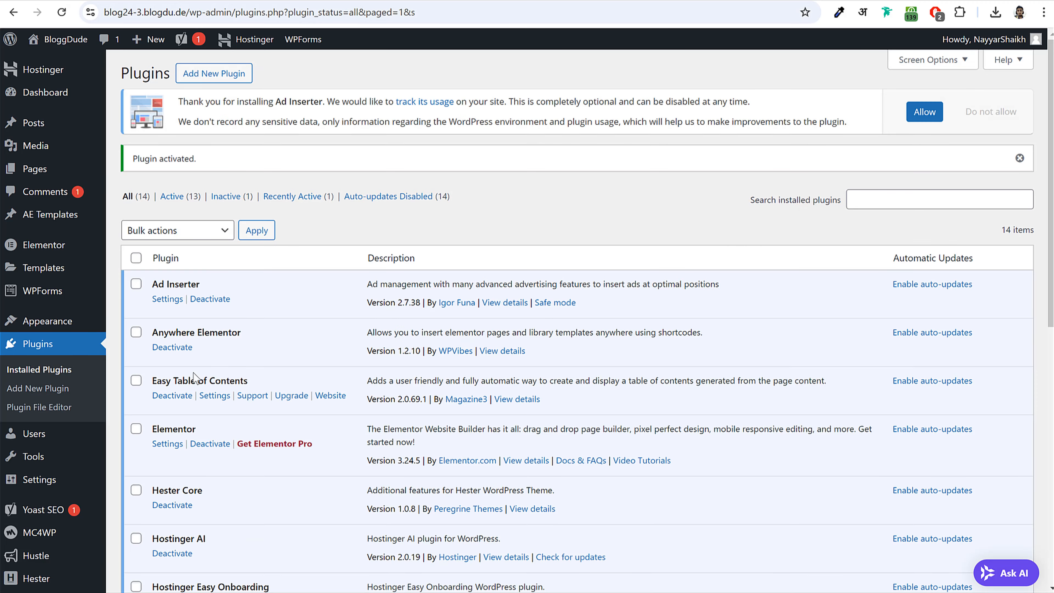
pyautogui.scroll(-5, 195, 378)
# - Open Settings > Ad Inserter and view its ADS TXT record for google.com
pyautogui.moveTo(45, 459)
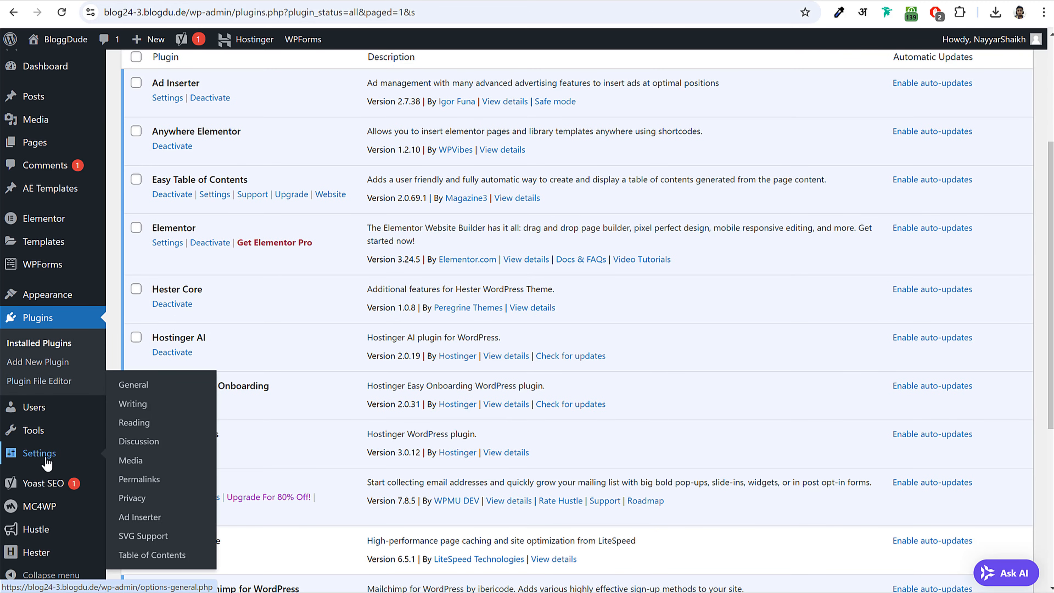
pyautogui.click(143, 519)
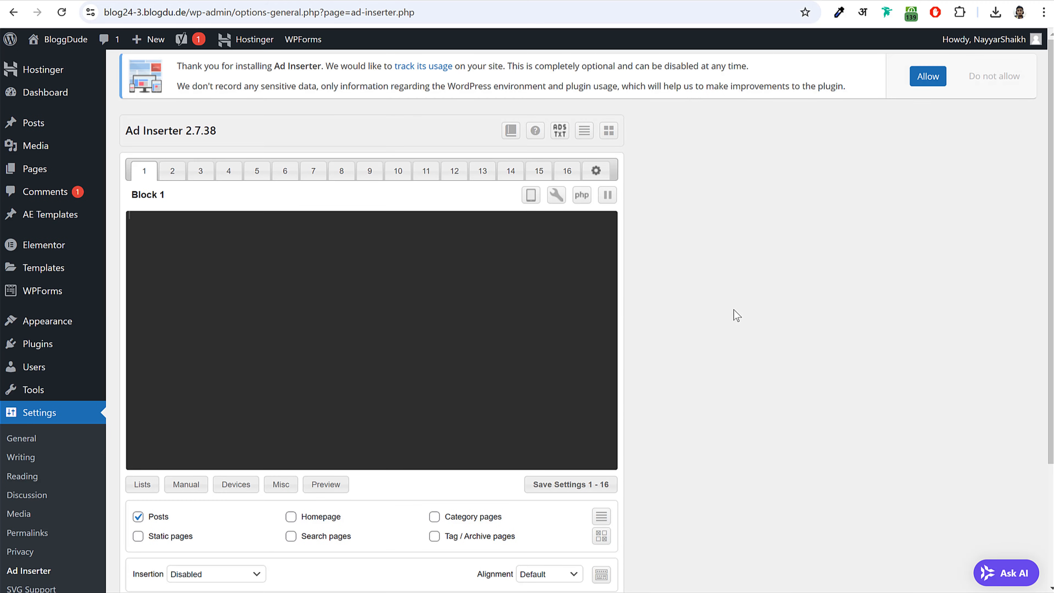
pyautogui.scroll(-3, 767, 308)
pyautogui.scroll(4, 769, 306)
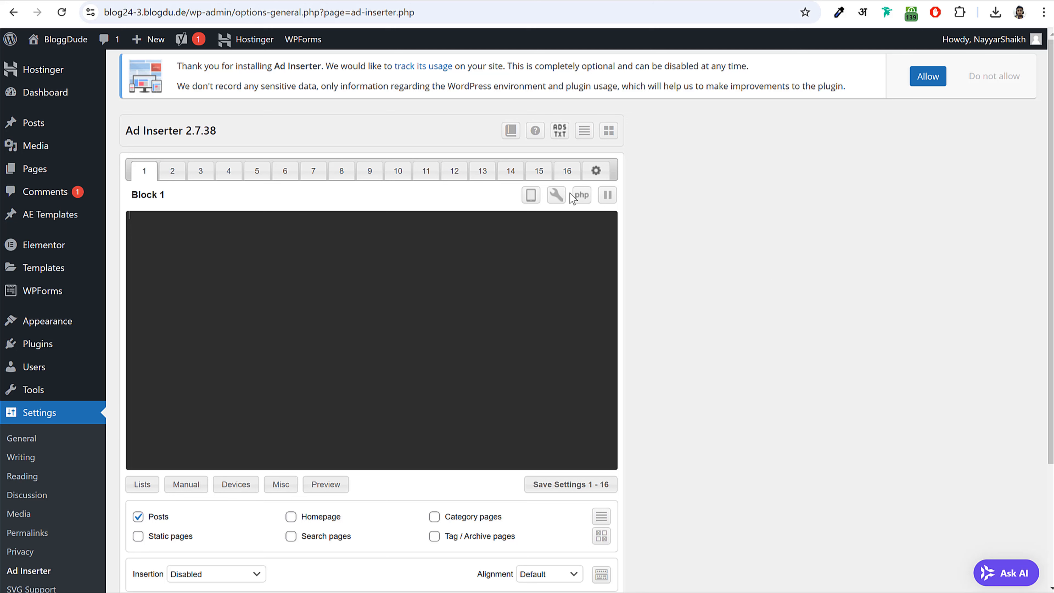
pyautogui.click(560, 132)
pyautogui.scroll(-6, 669, 212)
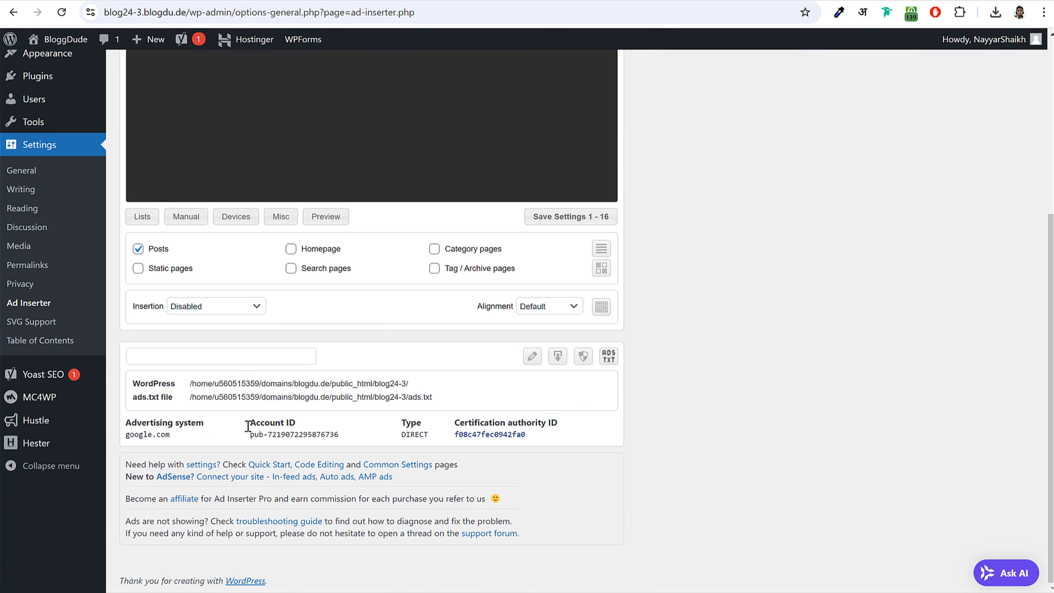
pyautogui.moveTo(129, 430); pyautogui.dragTo(543, 442)
pyautogui.click(494, 442)
pyautogui.scroll(5, 322, 438)
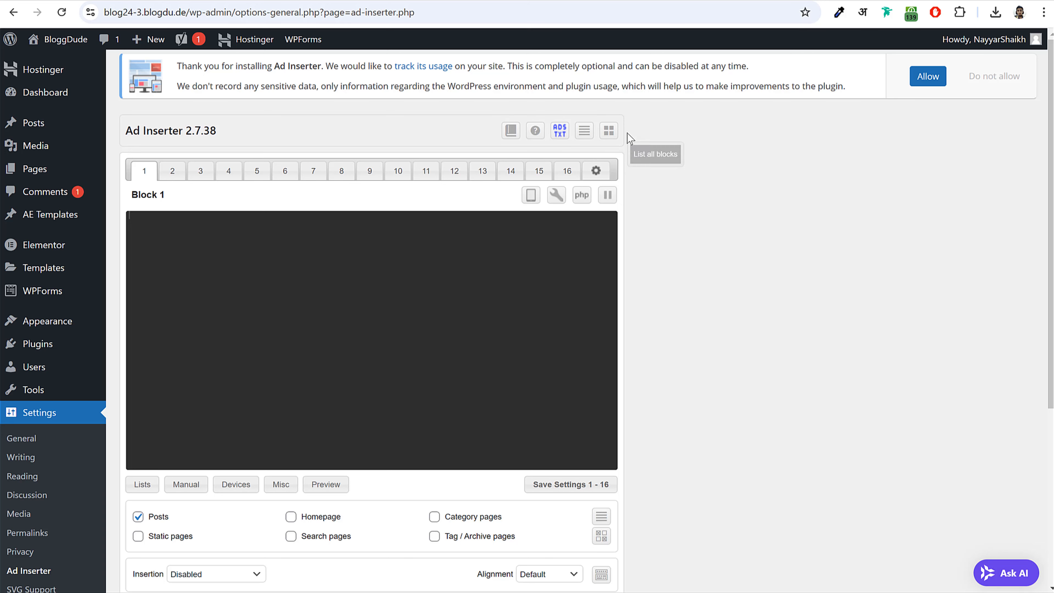
pyautogui.scroll(-3, 766, 279)
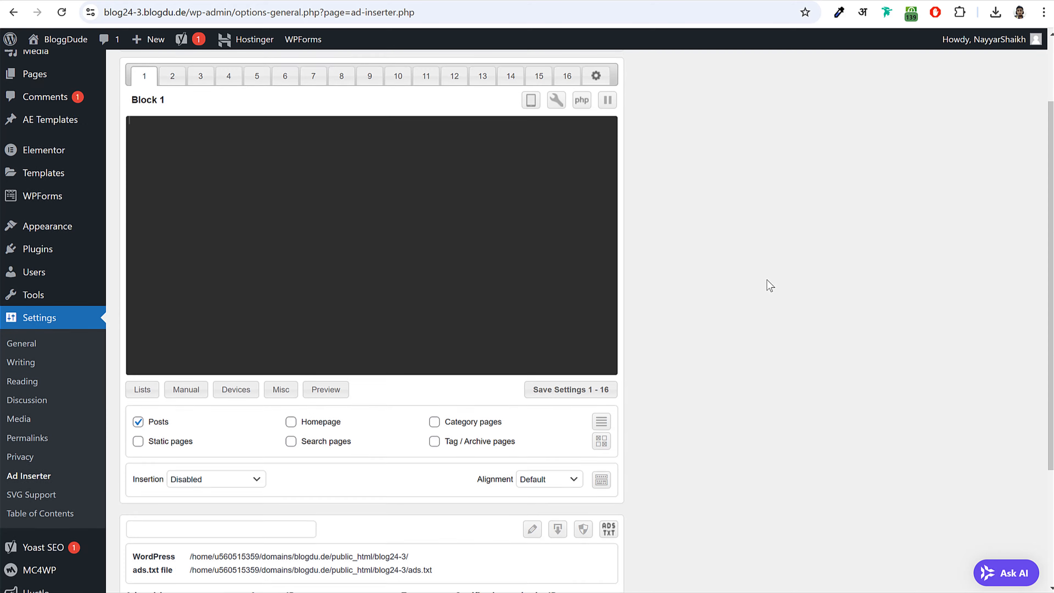
pyautogui.scroll(3, 766, 279)
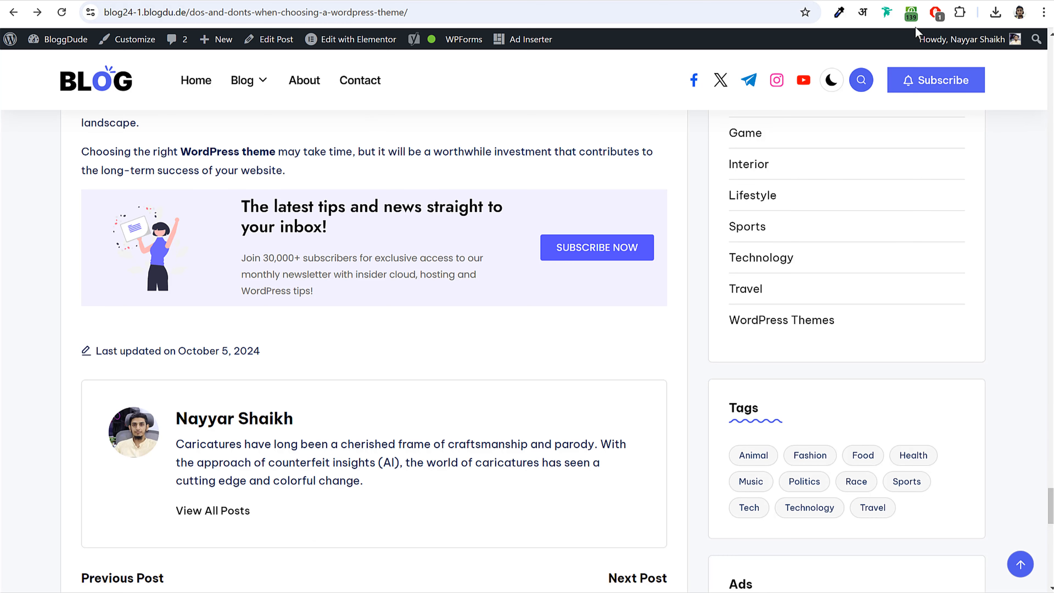
# - Pause the ad blocker on the blog and collapse the anchor ad at the post's bottom
pyautogui.click(935, 13)
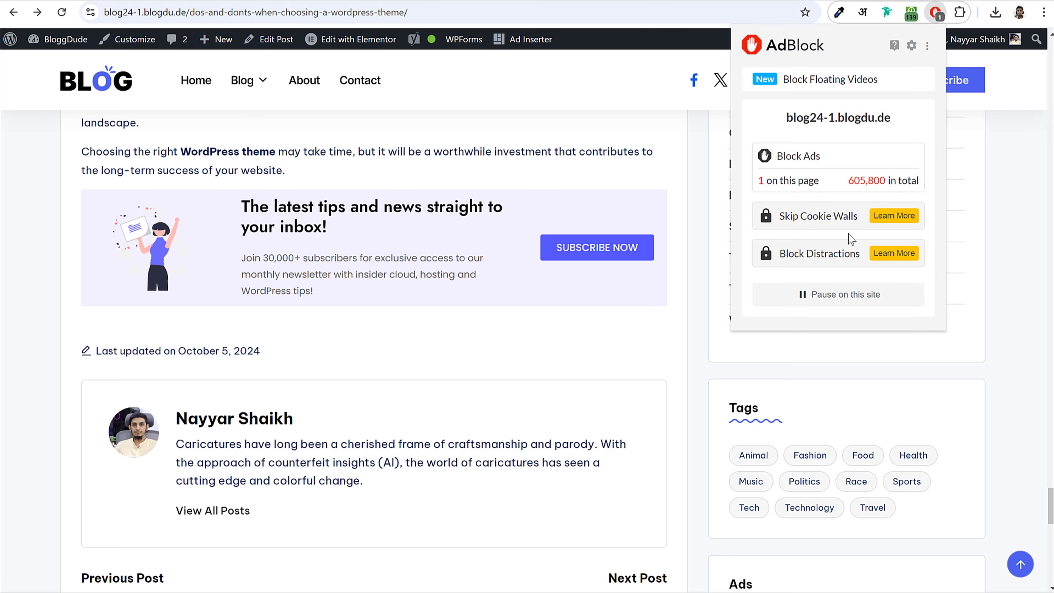
pyautogui.click(833, 298)
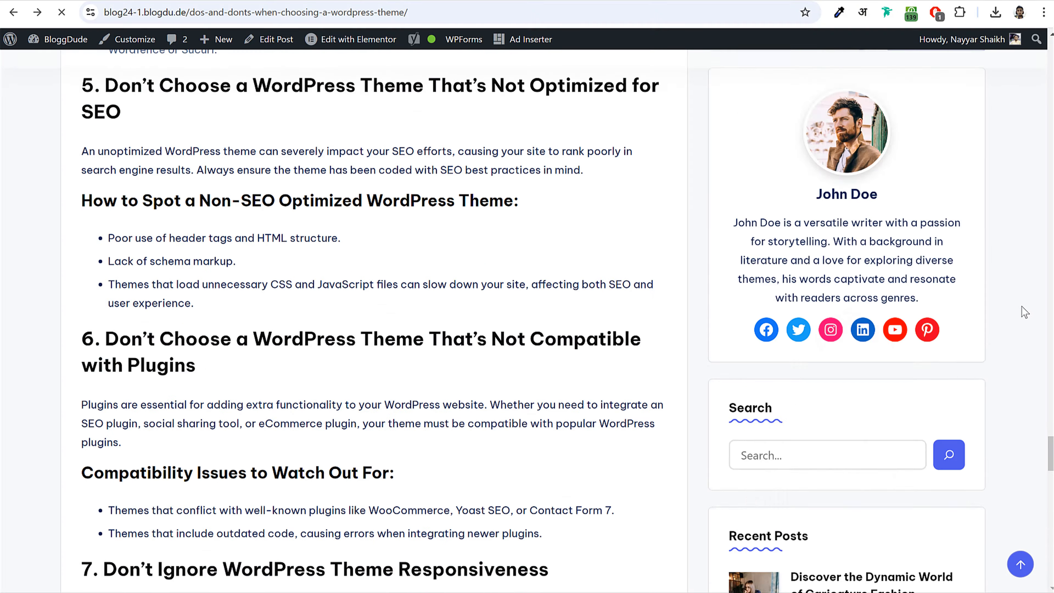
pyautogui.scroll(20, 1016, 312)
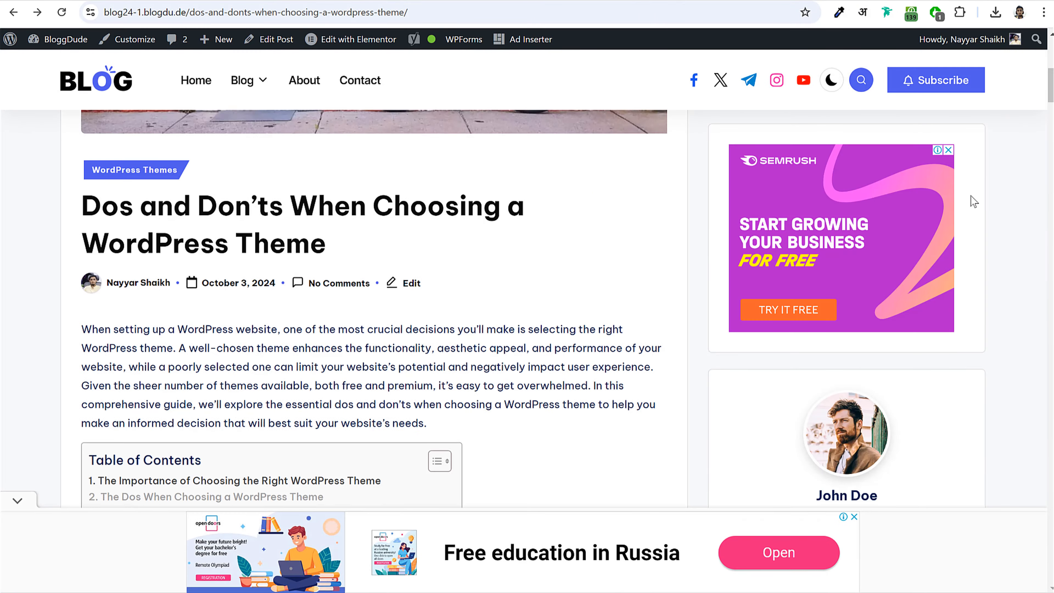
pyautogui.scroll(-5, 847, 222)
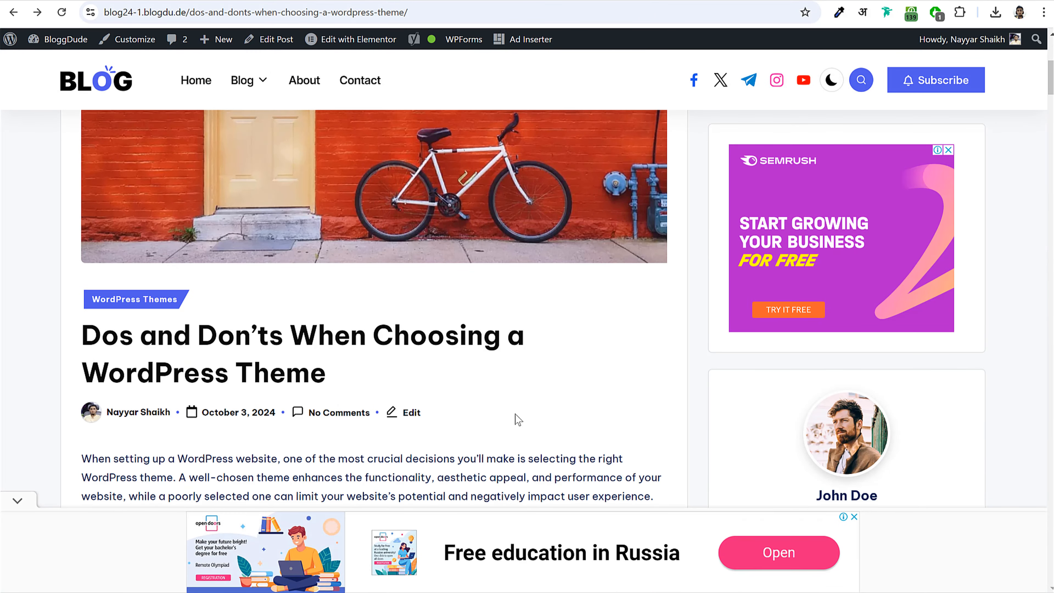
pyautogui.click(17, 500)
# - Check the ad below 'The Importance of Choosing the Right WordPress Theme' heading
pyautogui.scroll(5, 202, 431)
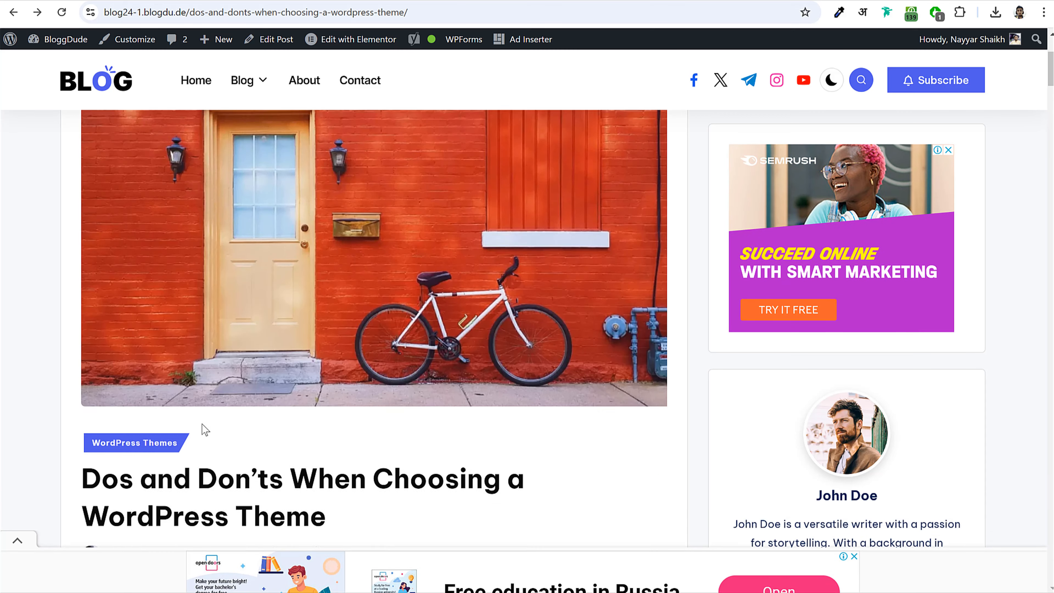
pyautogui.scroll(-8, 380, 270)
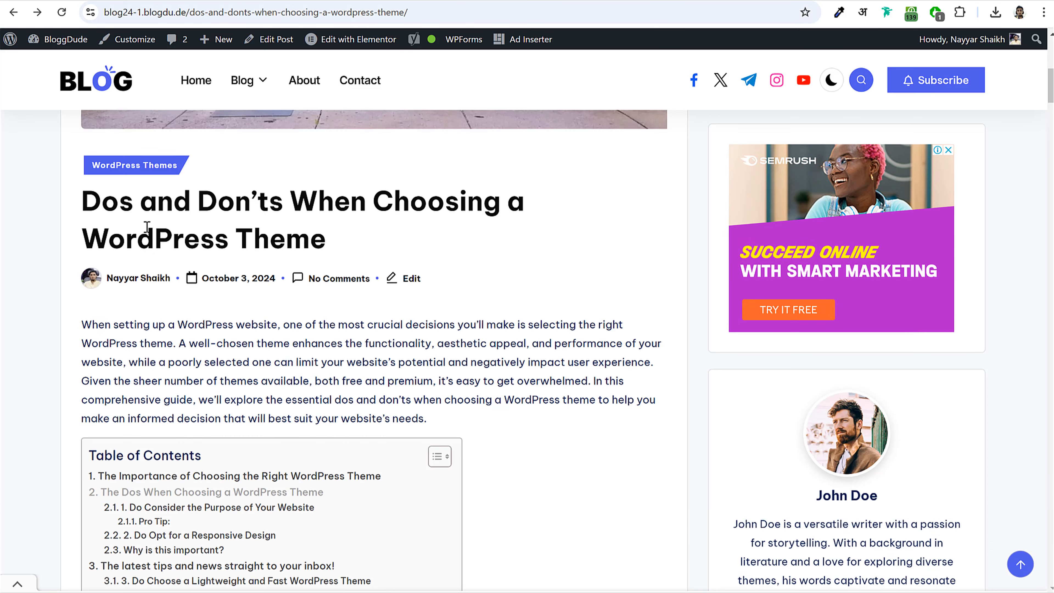
pyautogui.scroll(-7, 212, 258)
pyautogui.scroll(-8, 218, 263)
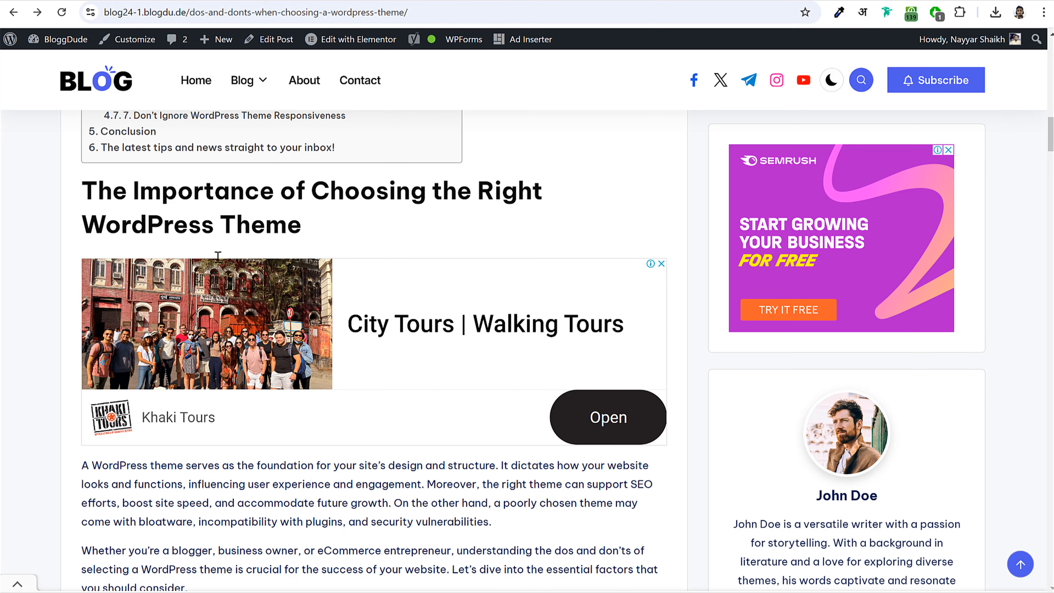
pyautogui.moveTo(87, 185); pyautogui.dragTo(301, 226)
pyautogui.click(153, 194)
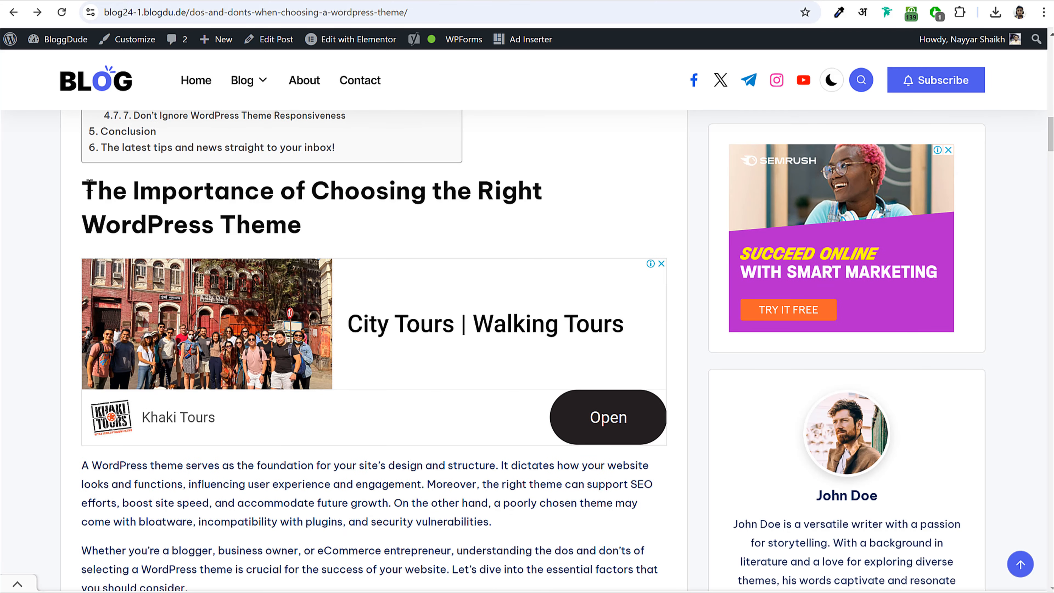
pyautogui.moveTo(83, 187); pyautogui.dragTo(327, 224)
pyautogui.scroll(12, 327, 224)
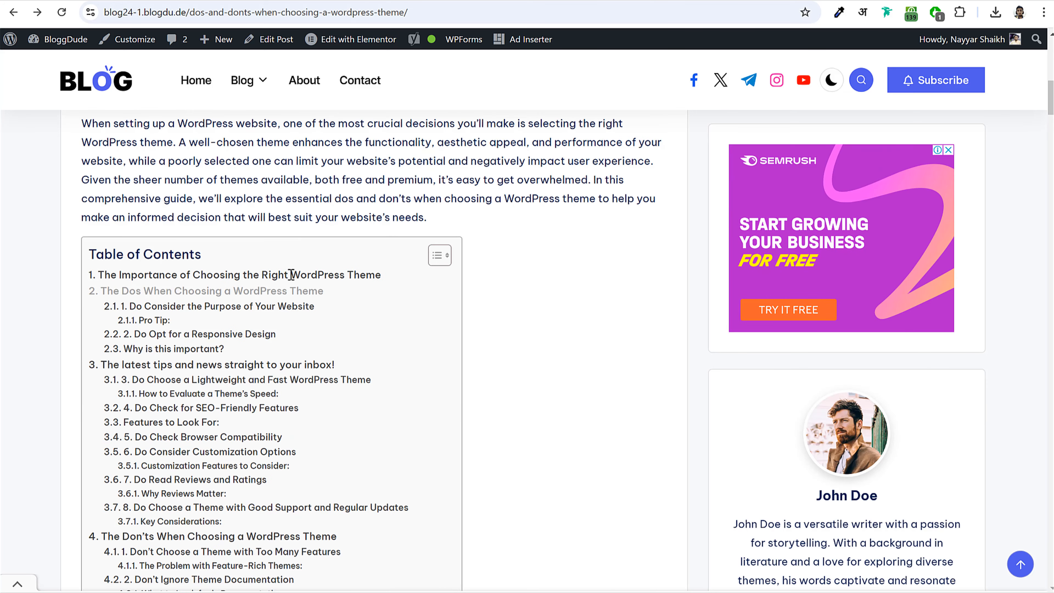
pyautogui.moveTo(384, 276); pyautogui.dragTo(73, 276)
pyautogui.click(296, 196)
pyautogui.scroll(3, 245, 214)
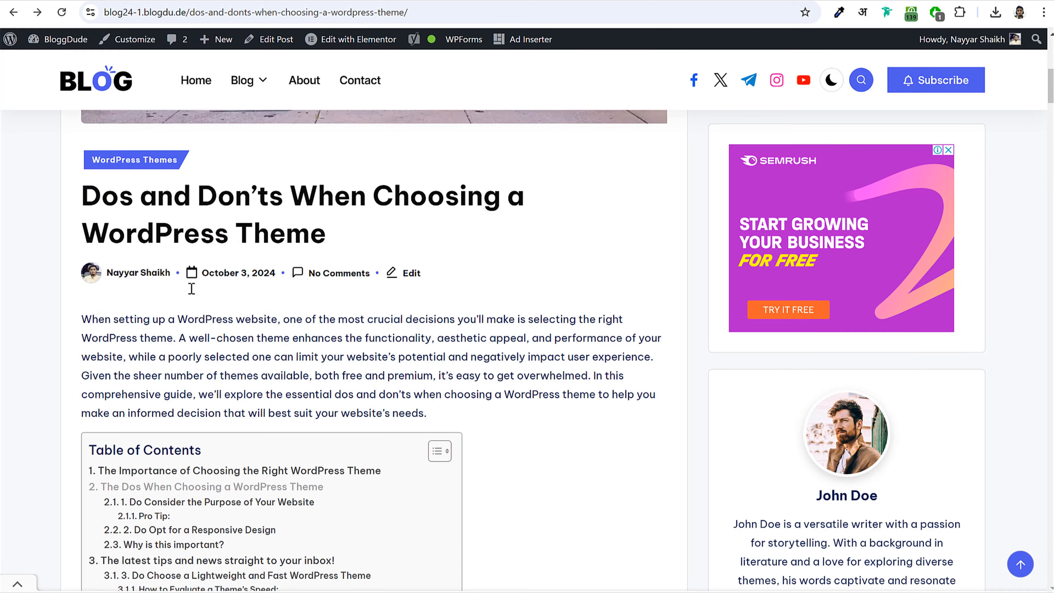
pyautogui.scroll(-15, 191, 288)
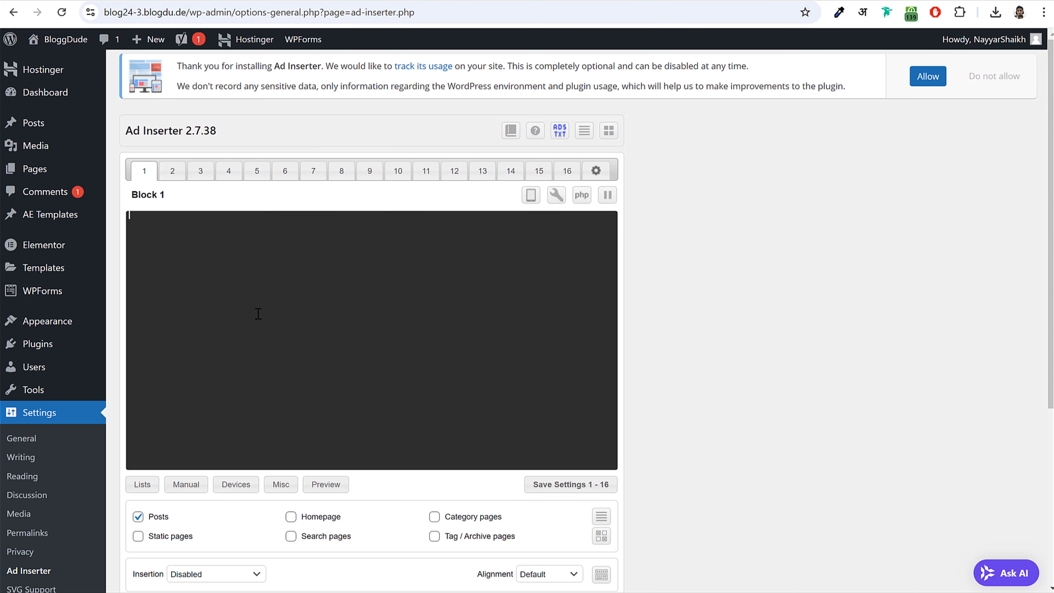
# - Paste the AdSense code into Block 1 and set its insertion to After paragraph
pyautogui.hotkey('ctrl', 'v')
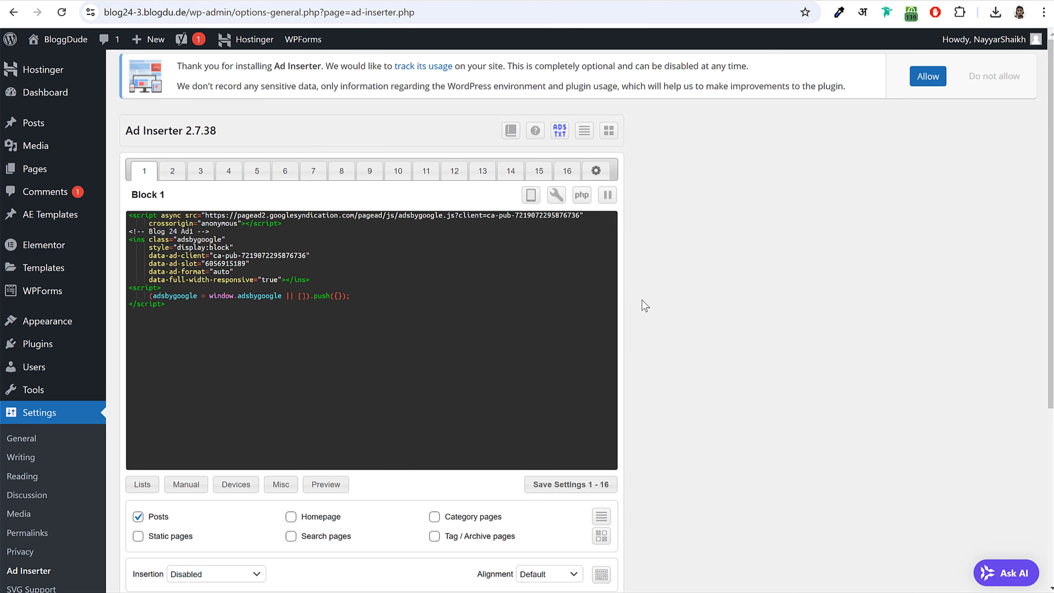
pyautogui.scroll(-5, 645, 307)
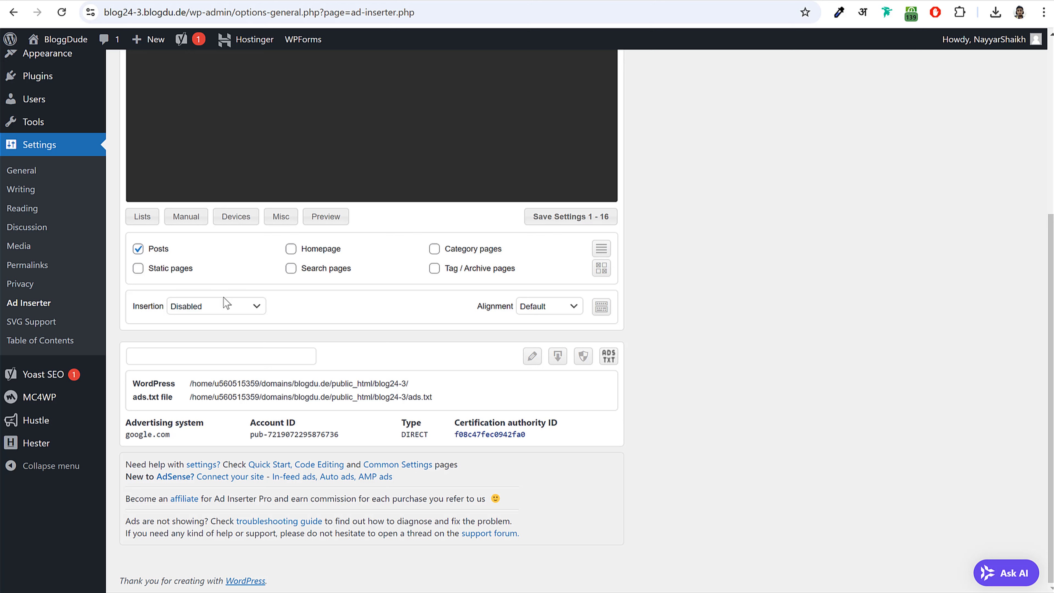
pyautogui.click(205, 308)
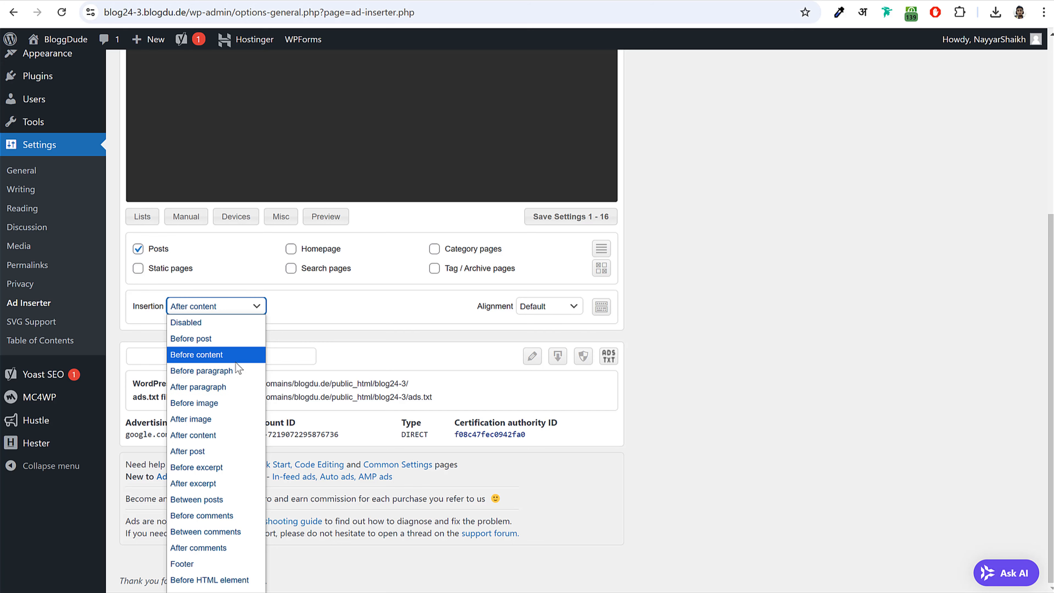
pyautogui.click(227, 386)
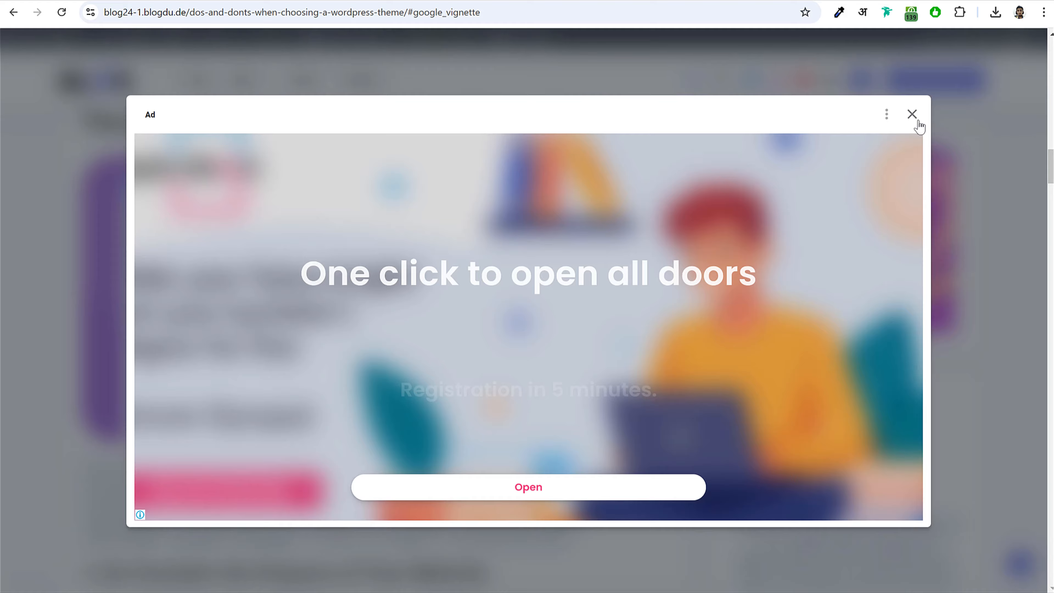
# - Close the vignette ad on the post and set Block 1's paragraph number to 1
pyautogui.click(918, 121)
pyautogui.scroll(15, 419, 320)
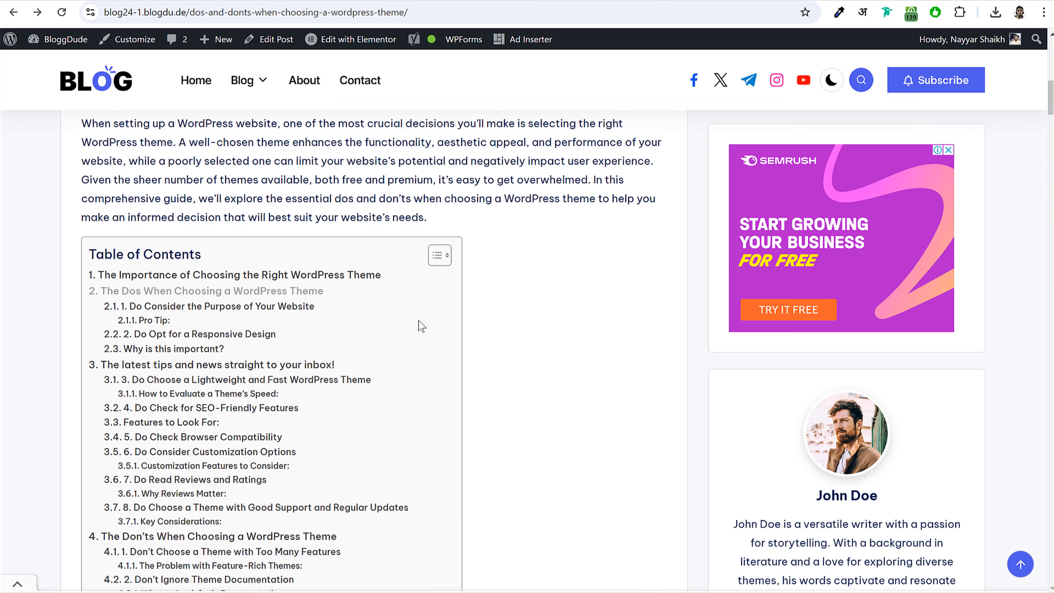
pyautogui.scroll(8, 419, 320)
pyautogui.scroll(-5, 274, 423)
pyautogui.moveTo(92, 277); pyautogui.dragTo(407, 338)
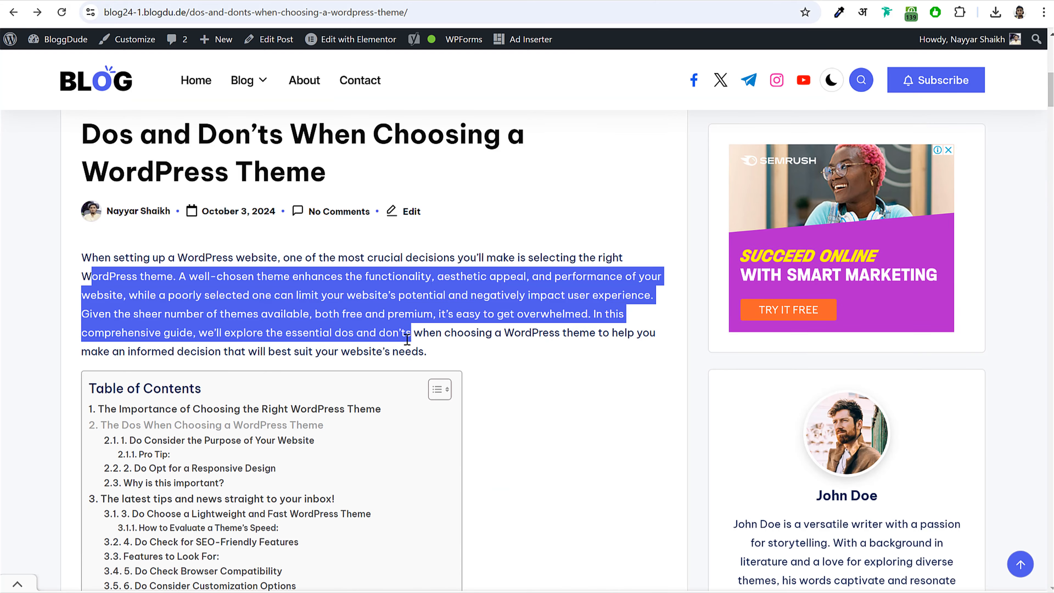
pyautogui.scroll(-15, 407, 340)
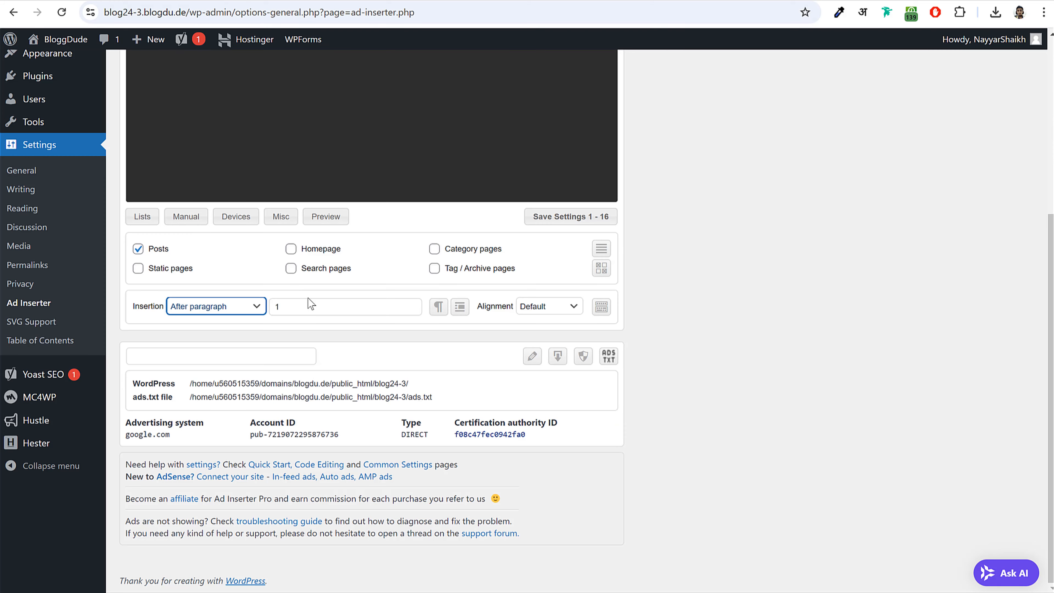
pyautogui.click(333, 308)
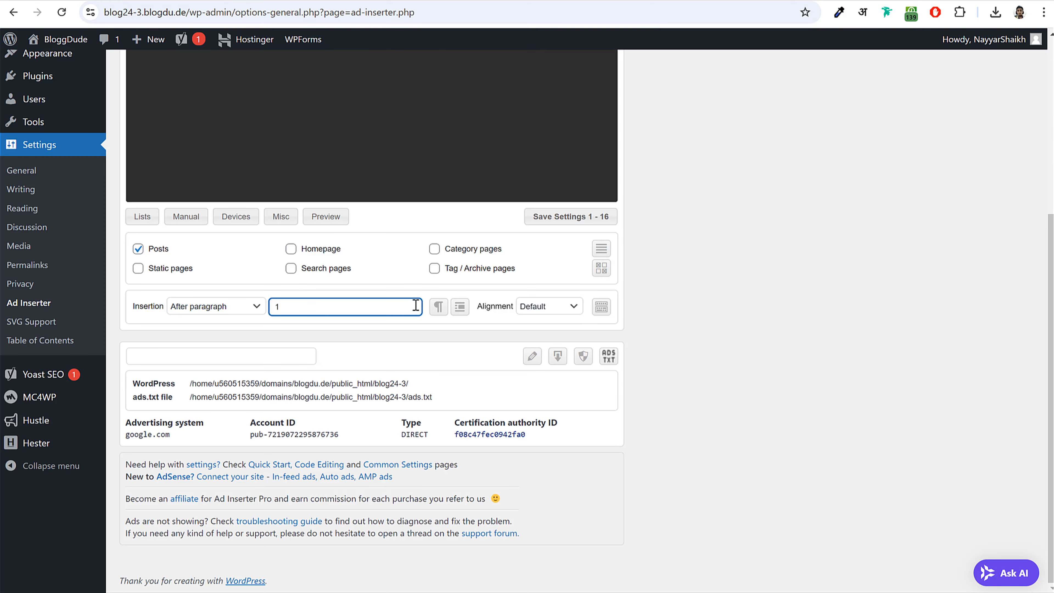
pyautogui.doubleClick(368, 302)
# - Save settings 1 - 16 and move on to Block 2
pyautogui.click(566, 226)
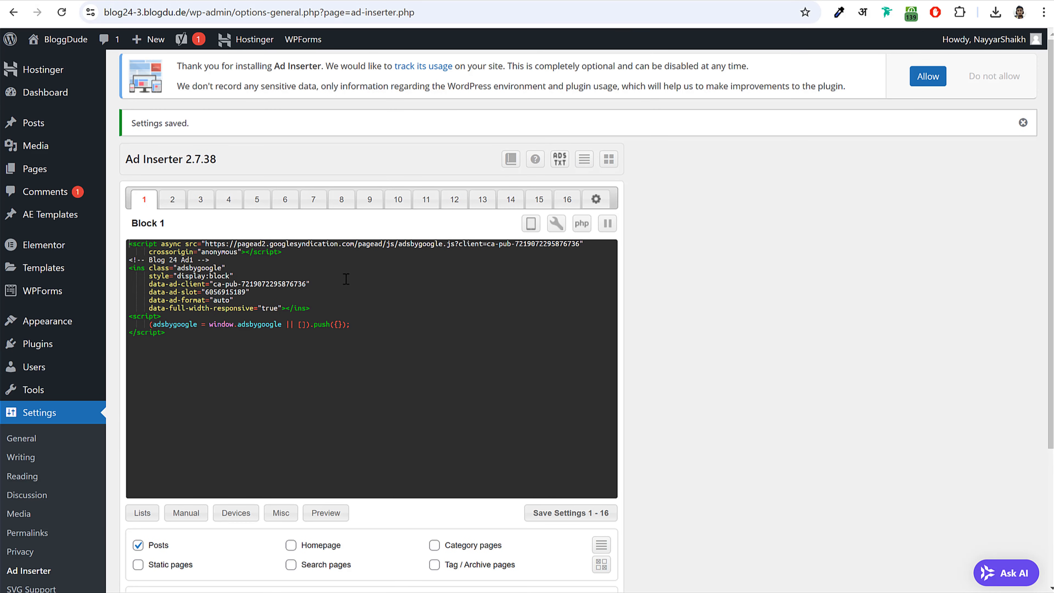
pyautogui.click(164, 201)
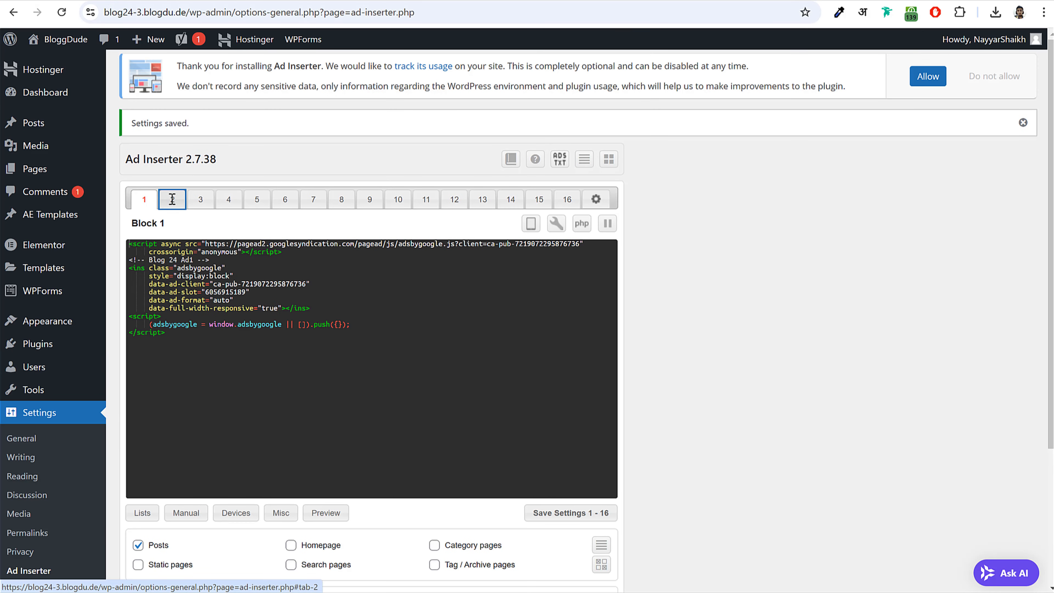
pyautogui.click(828, 1)
# - Close the first unit's code generator, create display ad unit 'Blog24 Ad2', and copy its code
pyautogui.click(485, 1)
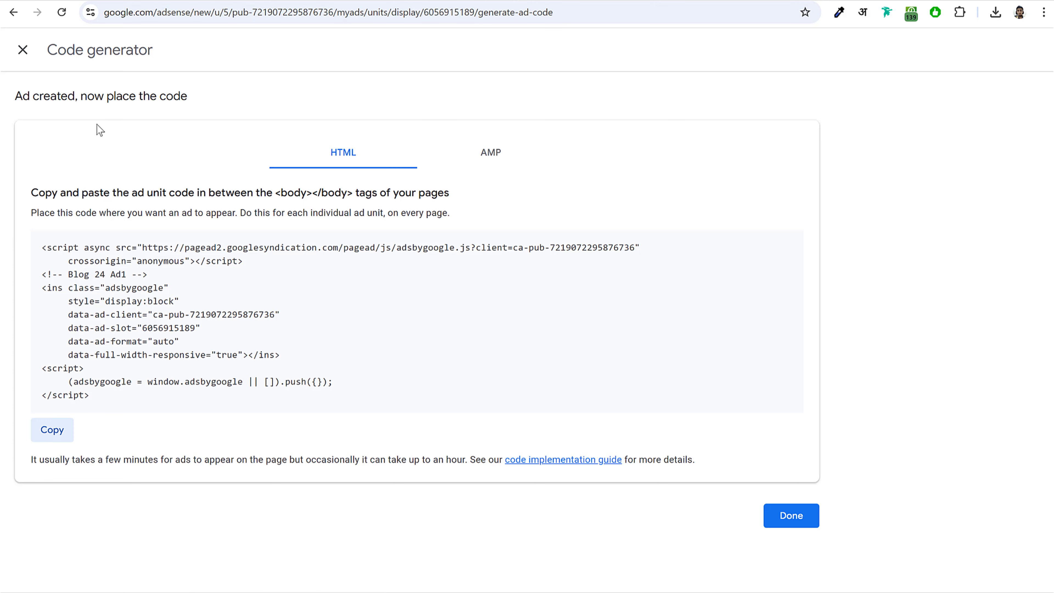
pyautogui.click(23, 50)
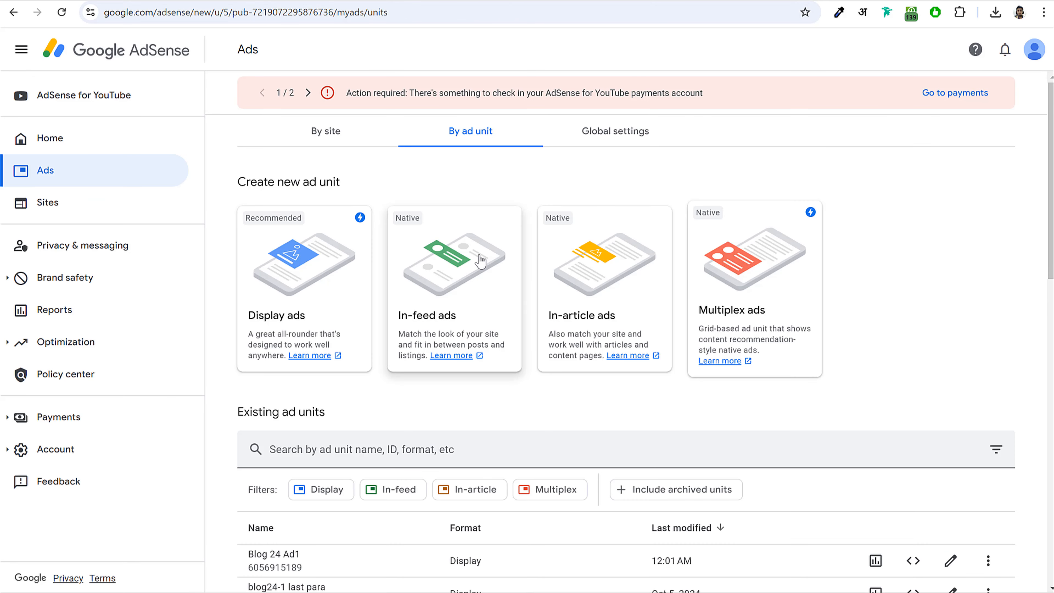
pyautogui.click(284, 287)
pyautogui.click(883, 99)
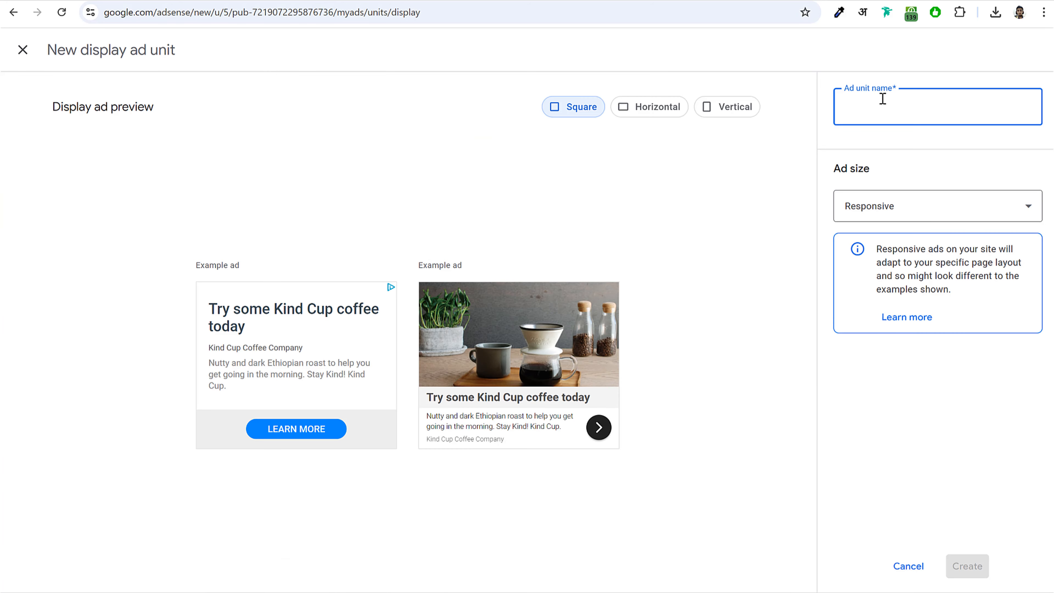
pyautogui.write('Blog24 Ad2')
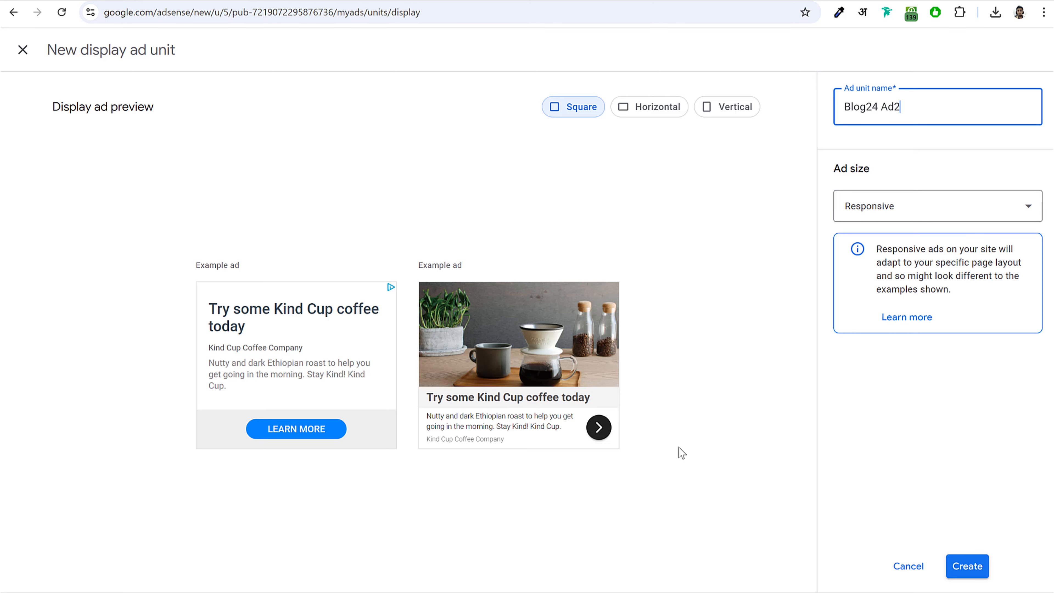
pyautogui.click(967, 565)
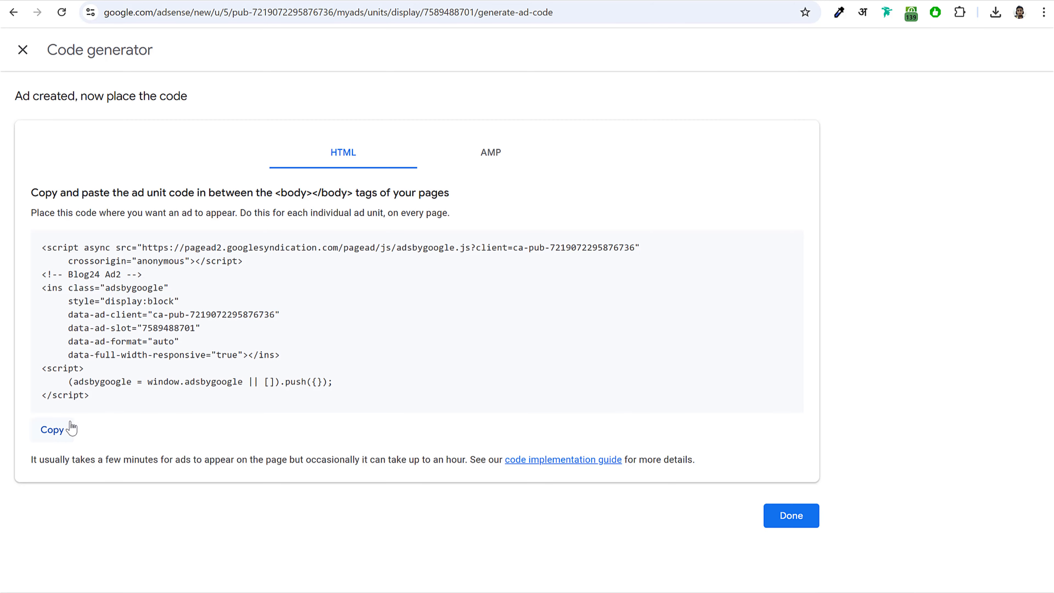
pyautogui.click(52, 429)
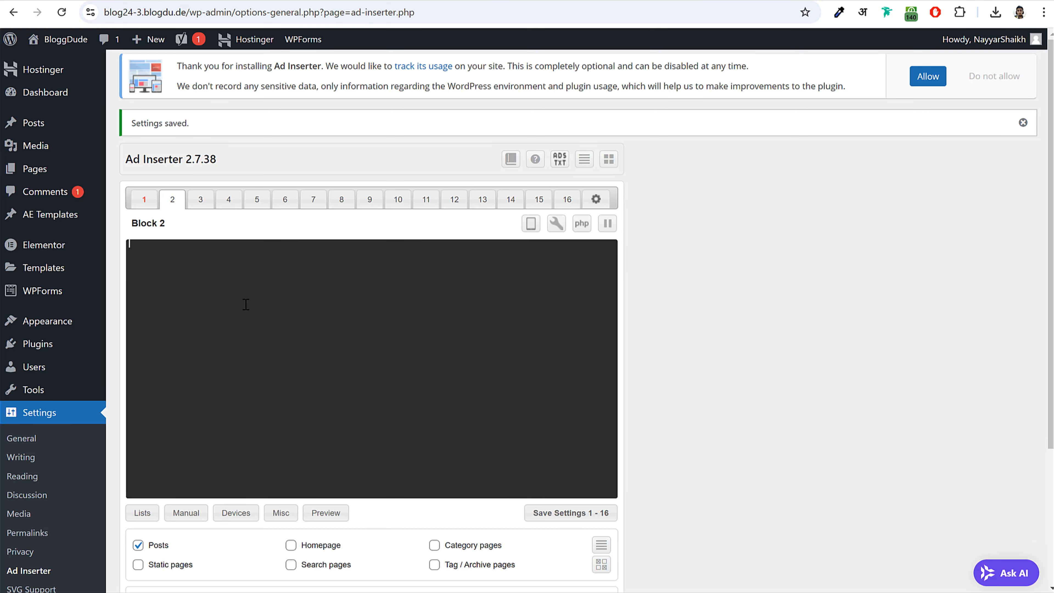
# - Paste the Blog24 Ad2 code into Block 2, inserted After paragraph 10
pyautogui.hotkey('ctrl', 'v')
pyautogui.scroll(-4, 326, 332)
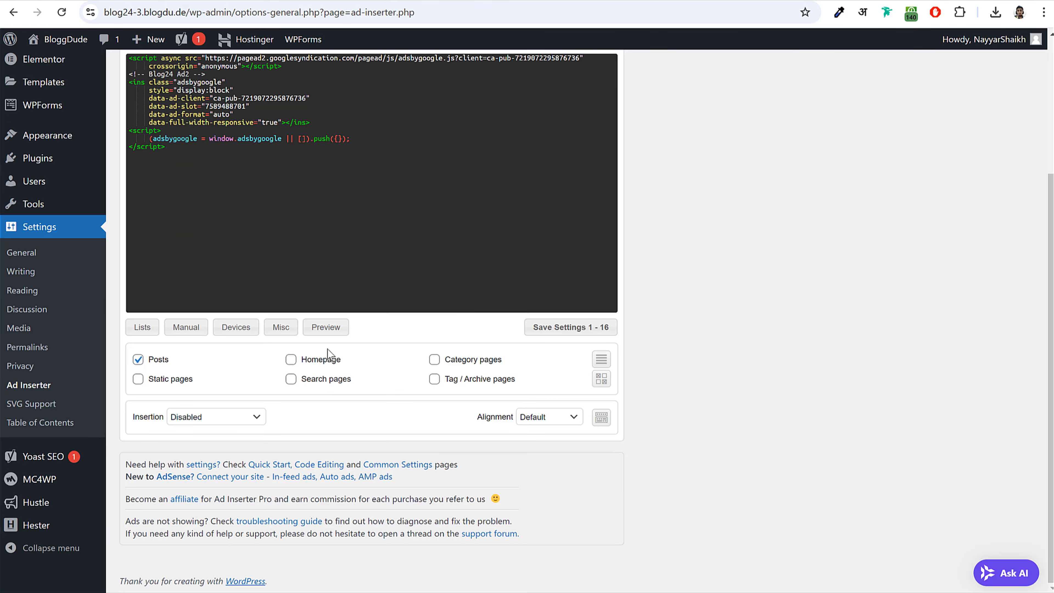
pyautogui.click(217, 420)
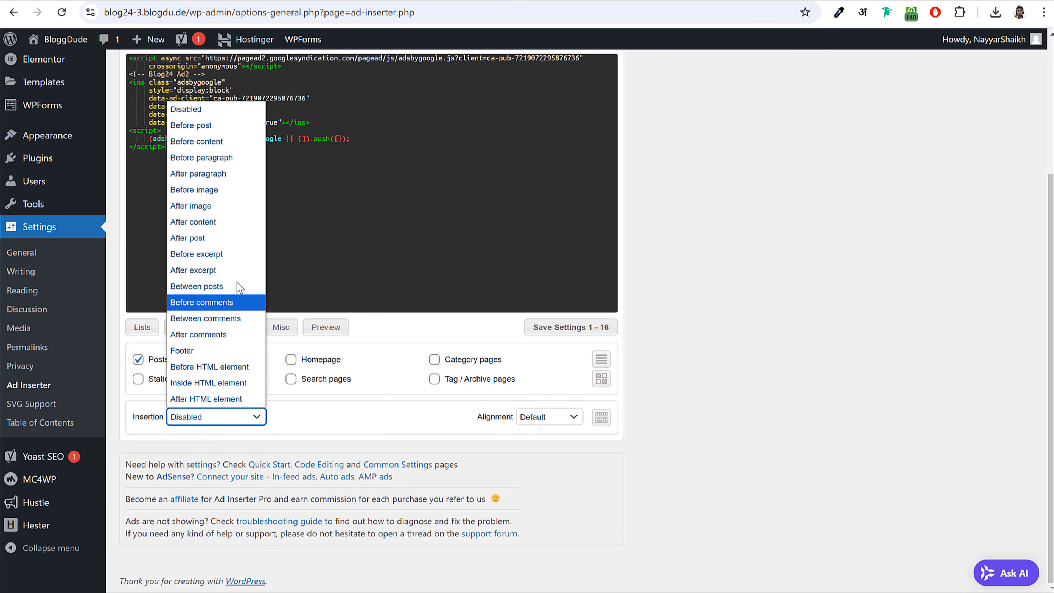
pyautogui.click(227, 173)
pyautogui.click(238, 420)
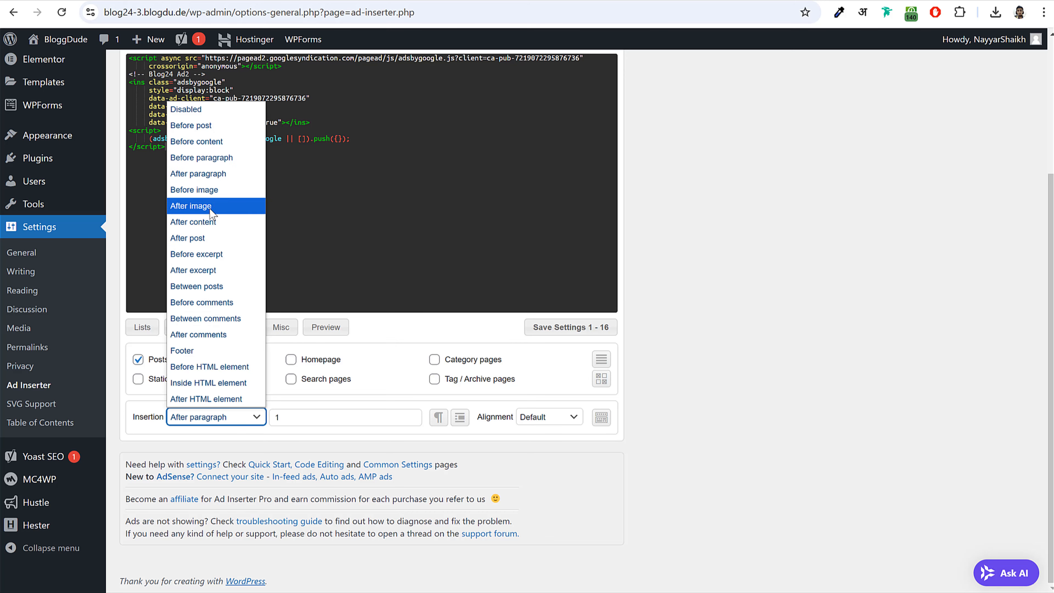
pyautogui.click(214, 178)
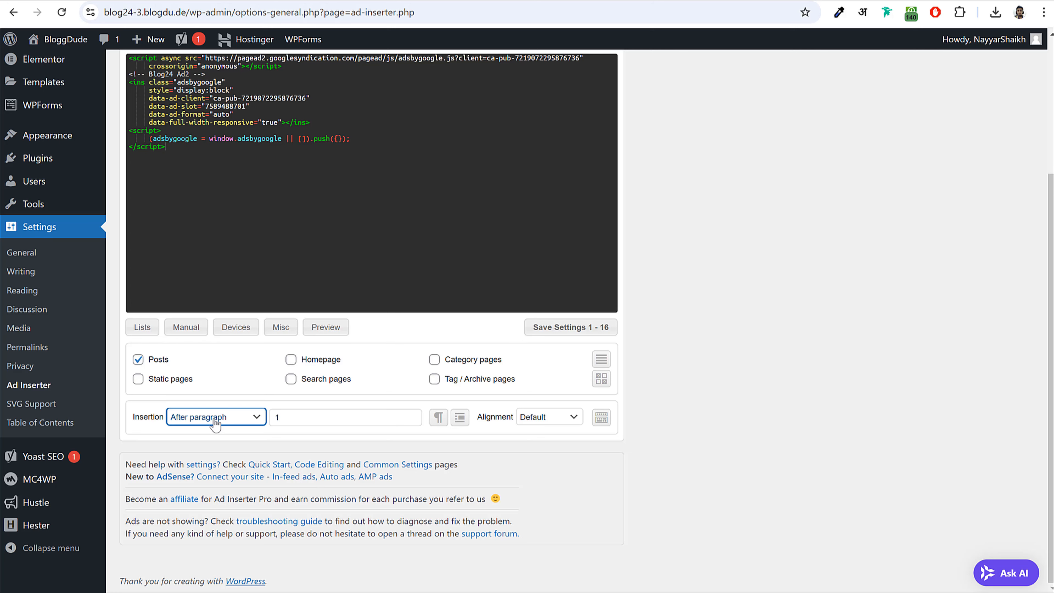
pyautogui.press('Tab')
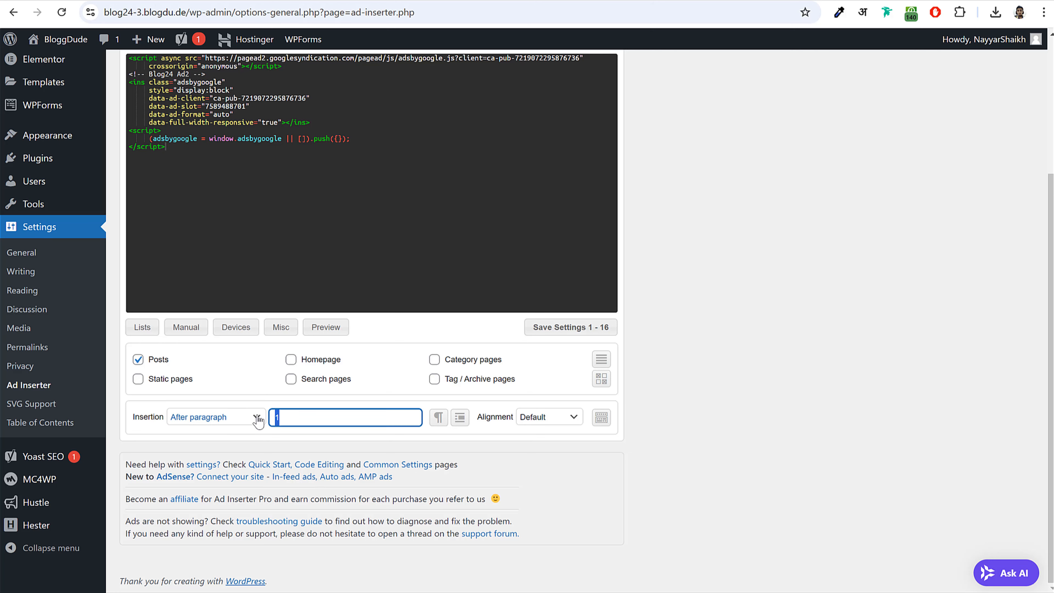
pyautogui.write('10')
pyautogui.click(294, 439)
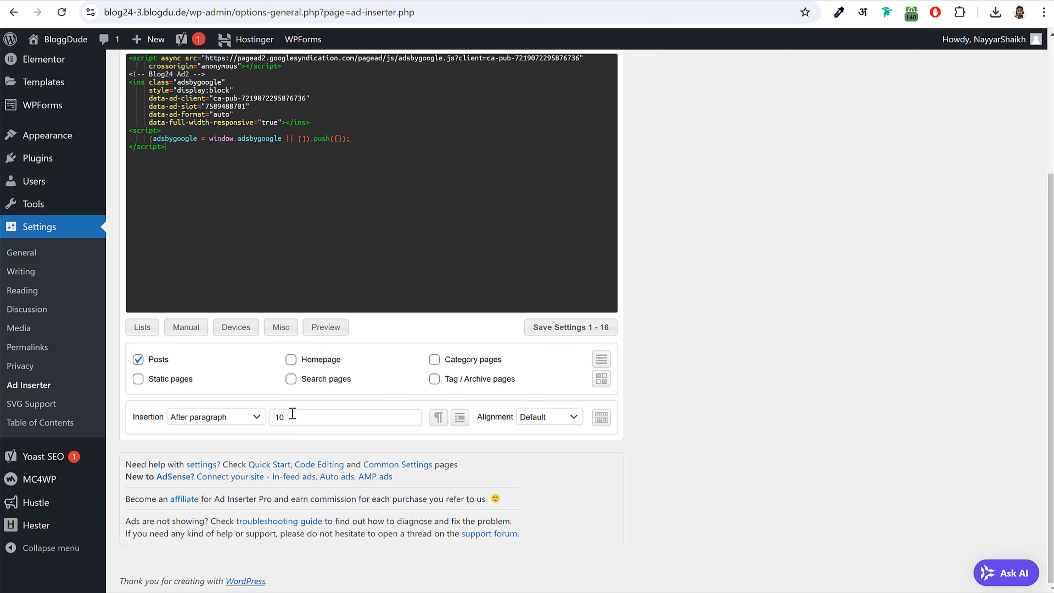
# - Confirm Block 2 stays on After paragraph and save settings 1 - 16
pyautogui.scroll(2, 776, 354)
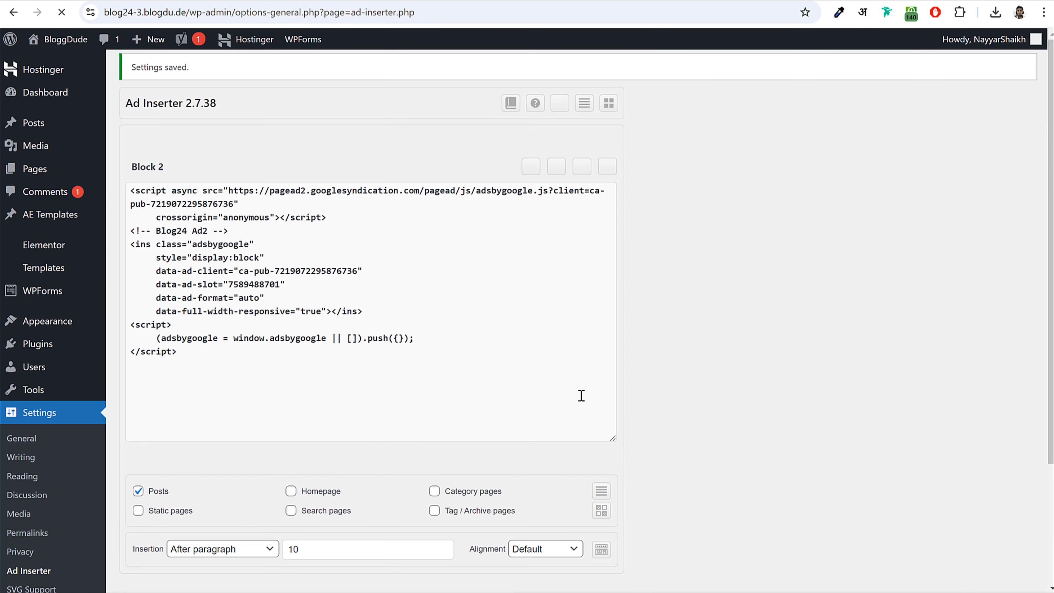
pyautogui.scroll(-4, 454, 372)
pyautogui.scroll(1, 235, 422)
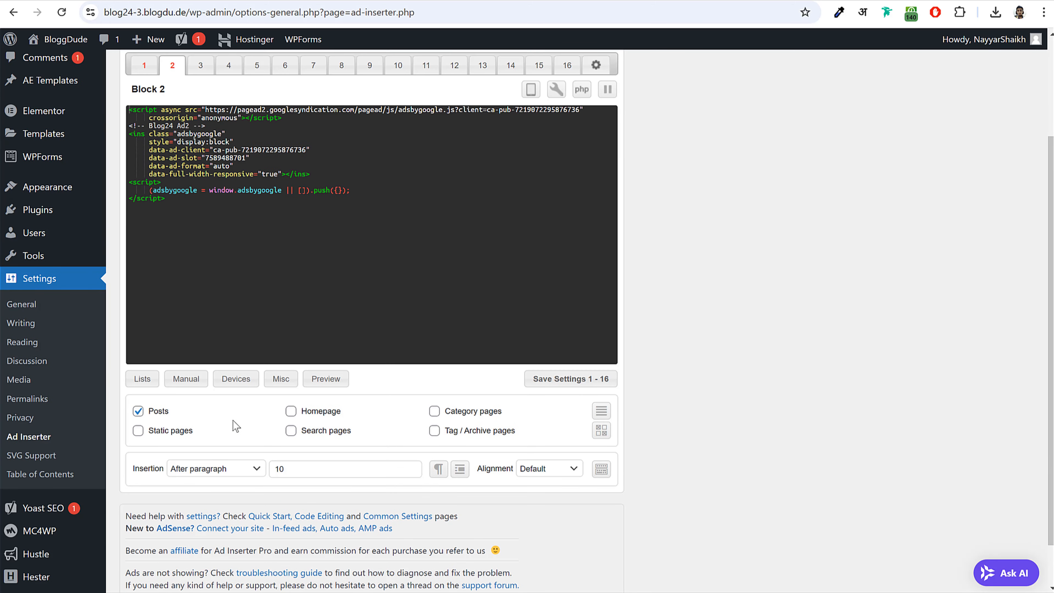
pyautogui.click(227, 469)
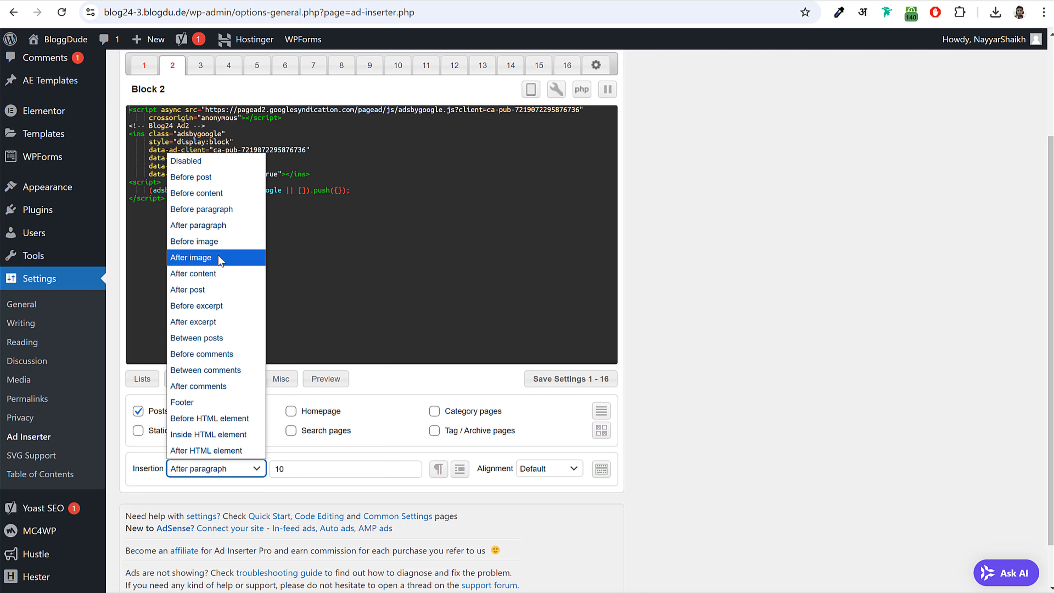
pyautogui.click(694, 405)
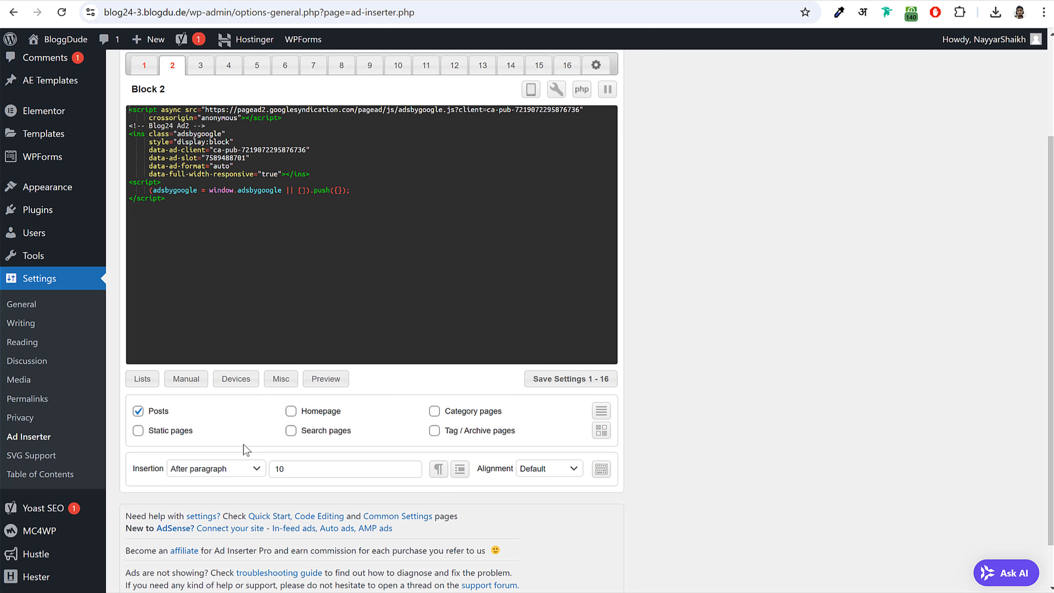
pyautogui.click(600, 430)
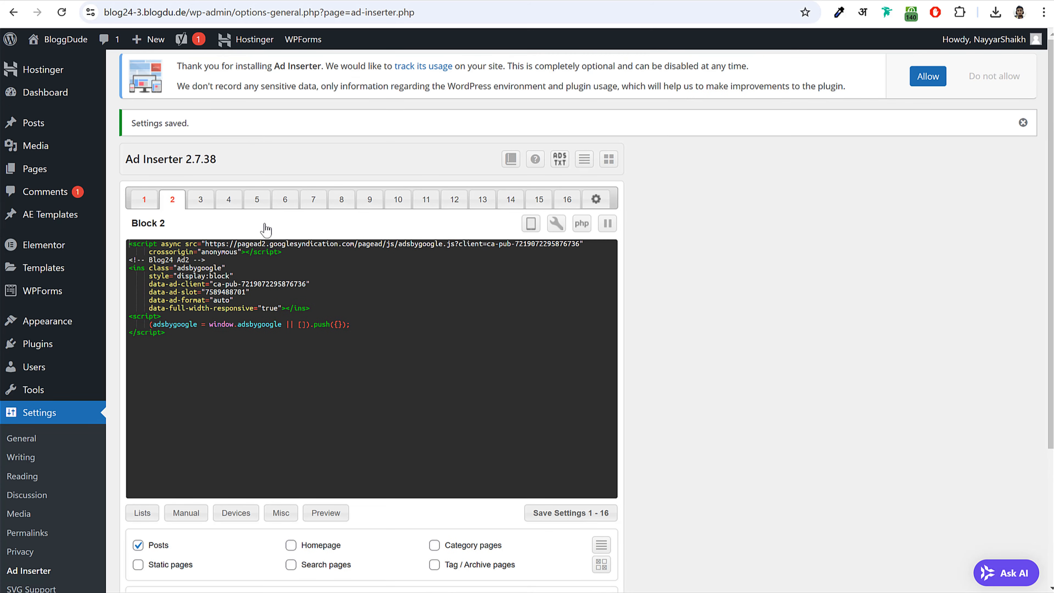
# - Review Block 2's saved settings, checking the paragraph number 10
pyautogui.scroll(-5, 715, 329)
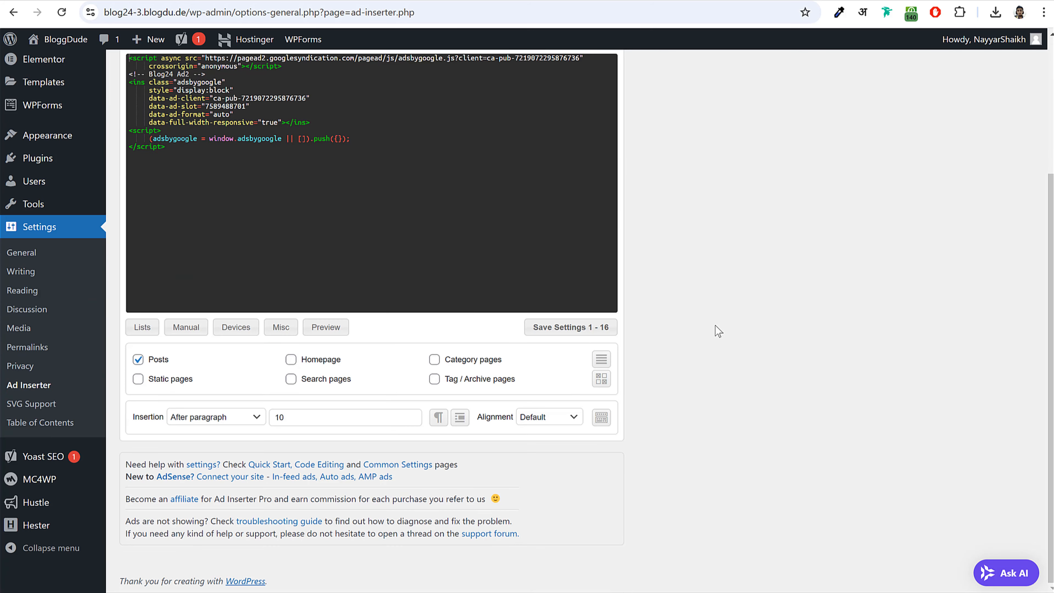
pyautogui.scroll(5, 471, 318)
pyautogui.scroll(-5, 308, 350)
pyautogui.scroll(5, 332, 360)
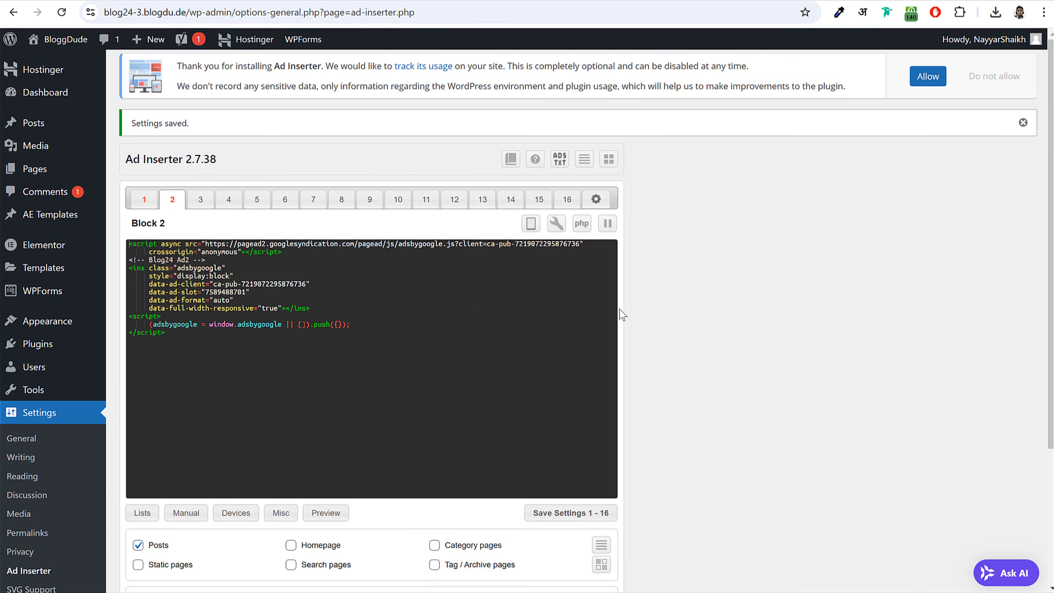
pyautogui.scroll(-5, 621, 314)
pyautogui.doubleClick(275, 417)
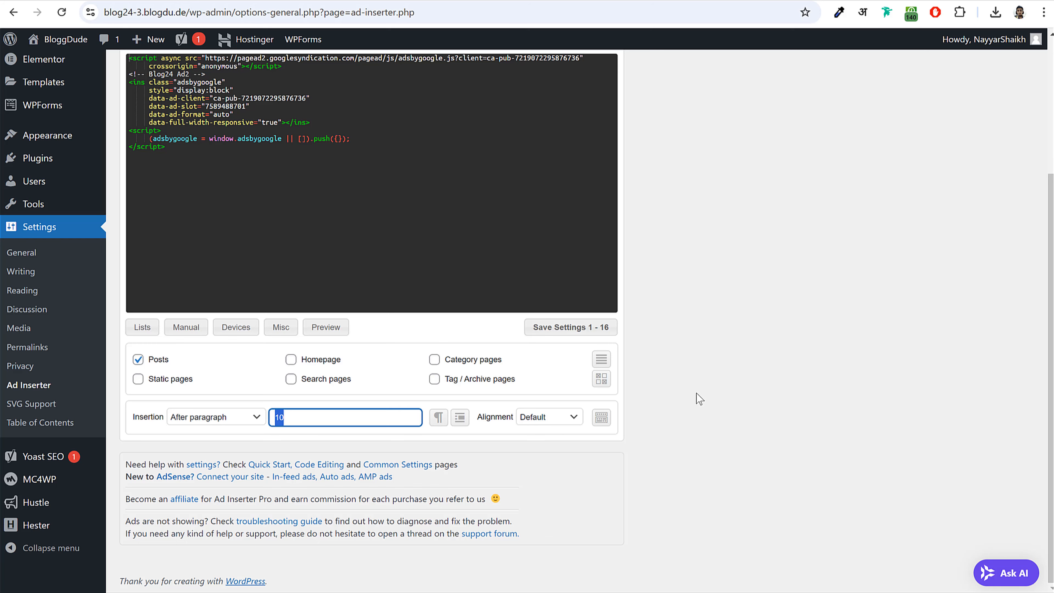
pyautogui.scroll(5, 697, 393)
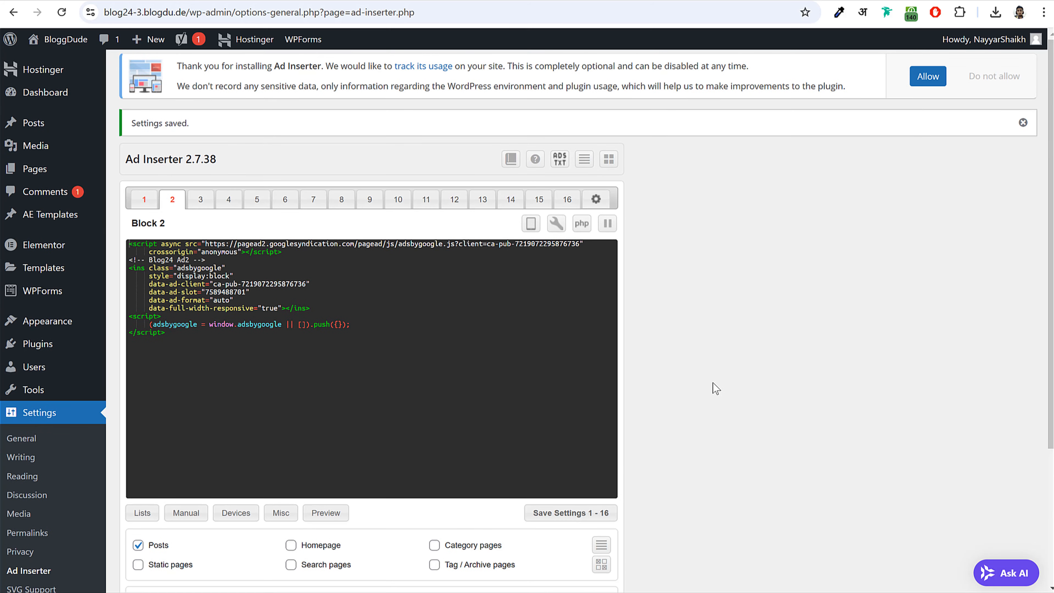
pyautogui.scroll(-5, 713, 382)
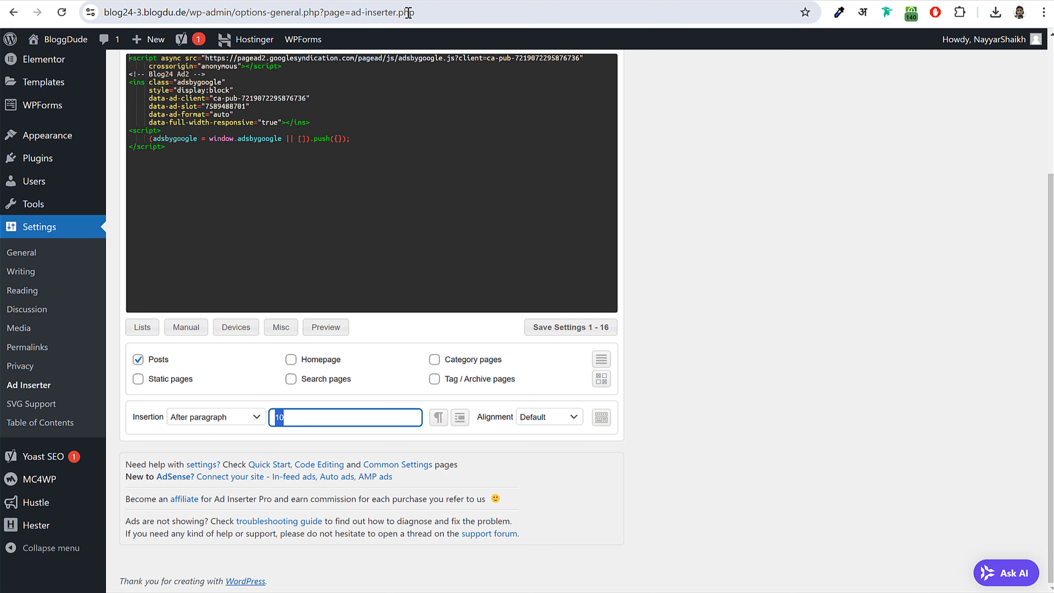
pyautogui.scroll(4, 507, 231)
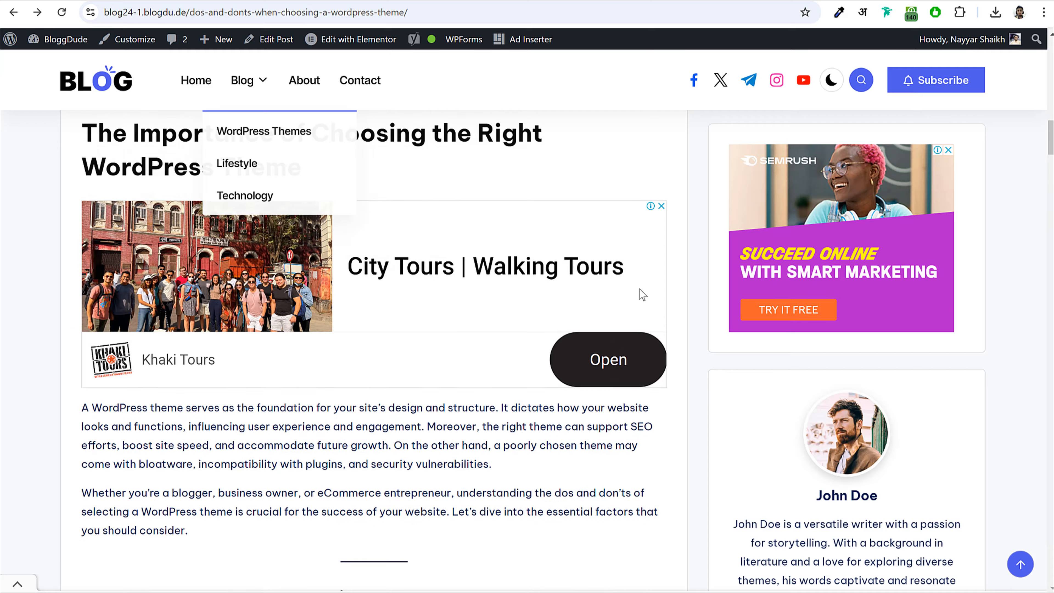
# - Scroll the live post down to the City Tours ad after the 'Why is this important?' paragraph
pyautogui.moveTo(92, 106); pyautogui.dragTo(411, 125)
pyautogui.scroll(6, 322, 312)
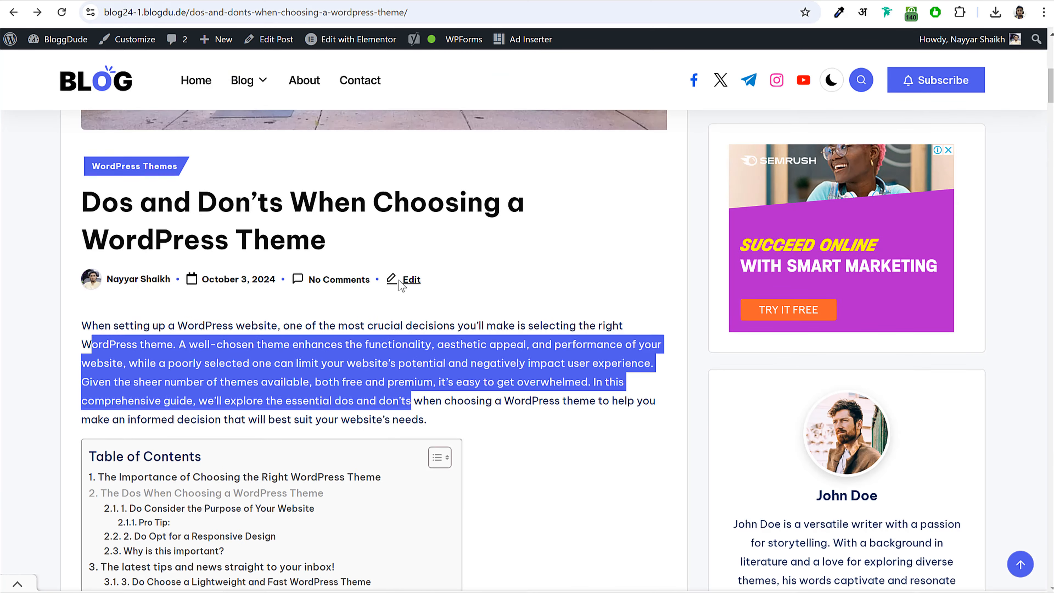
pyautogui.scroll(6, 357, 299)
pyautogui.scroll(-12, 899, 259)
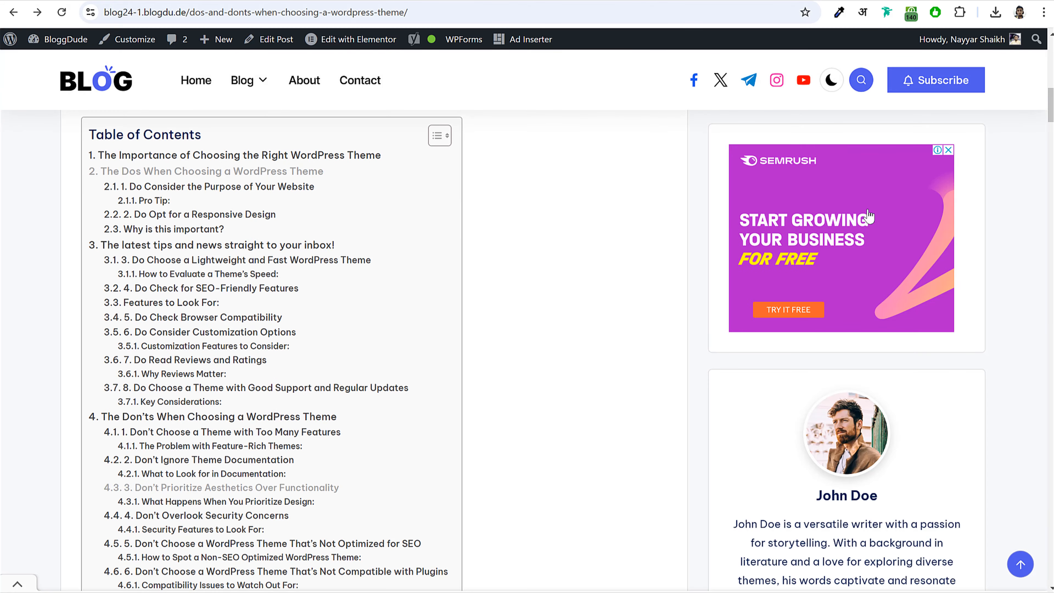
pyautogui.scroll(-10, 594, 255)
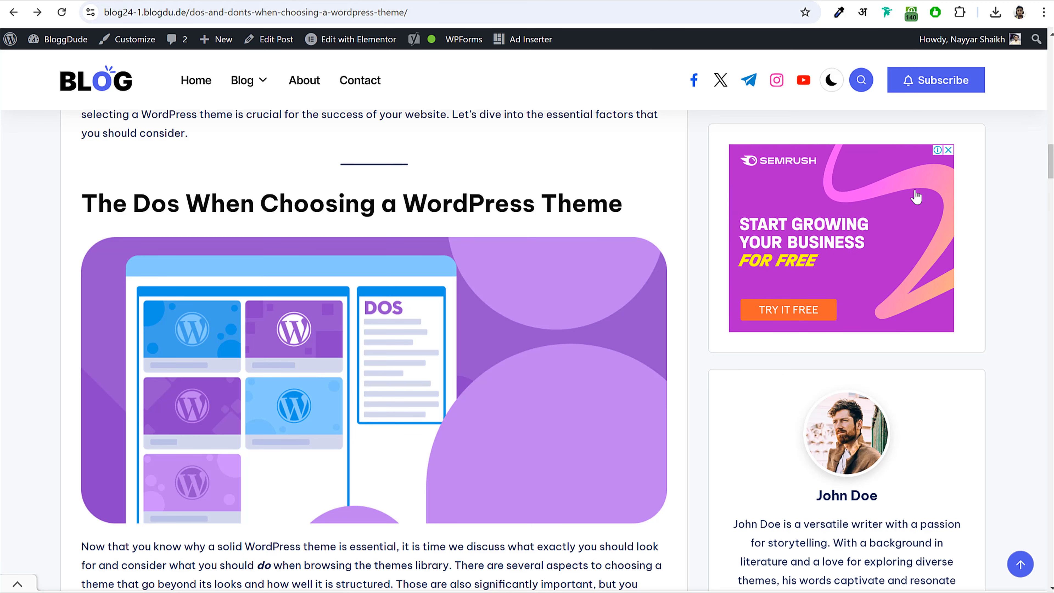
pyautogui.scroll(-6, 540, 244)
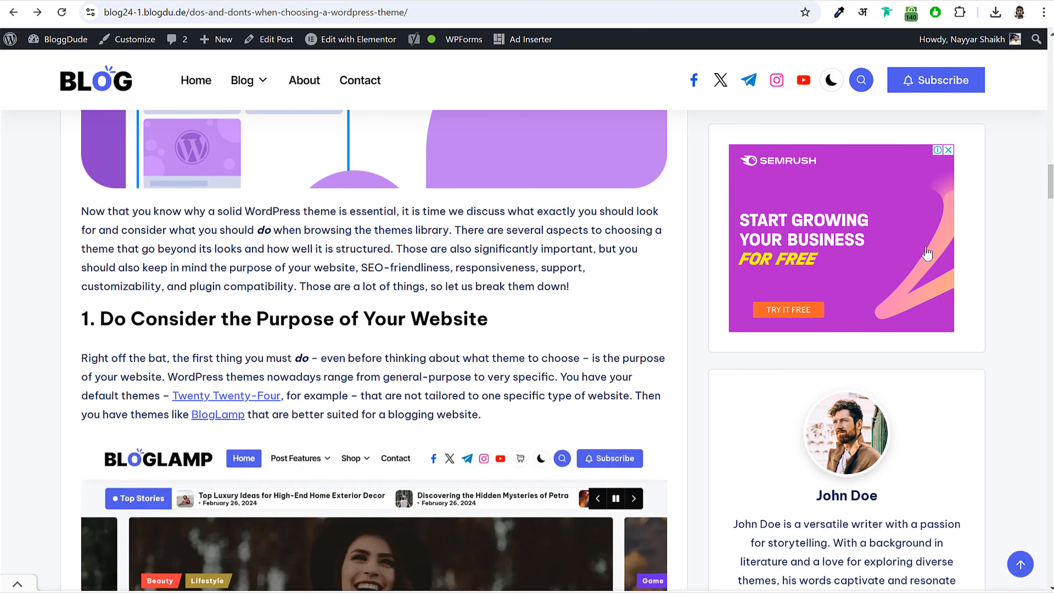
pyautogui.scroll(-4, 635, 302)
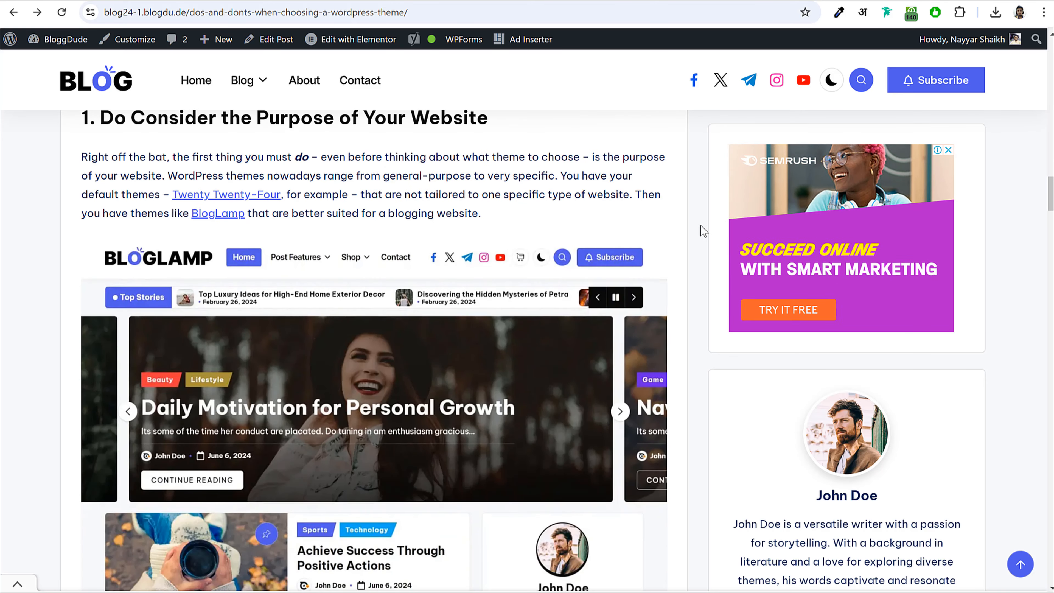
pyautogui.scroll(-9, 698, 266)
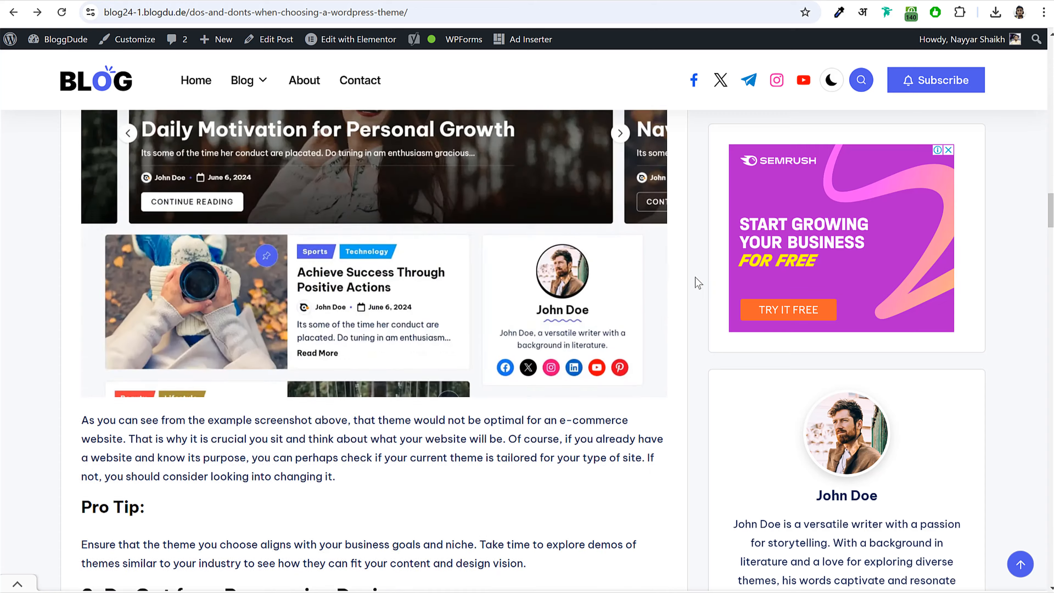
pyautogui.scroll(-9, 562, 208)
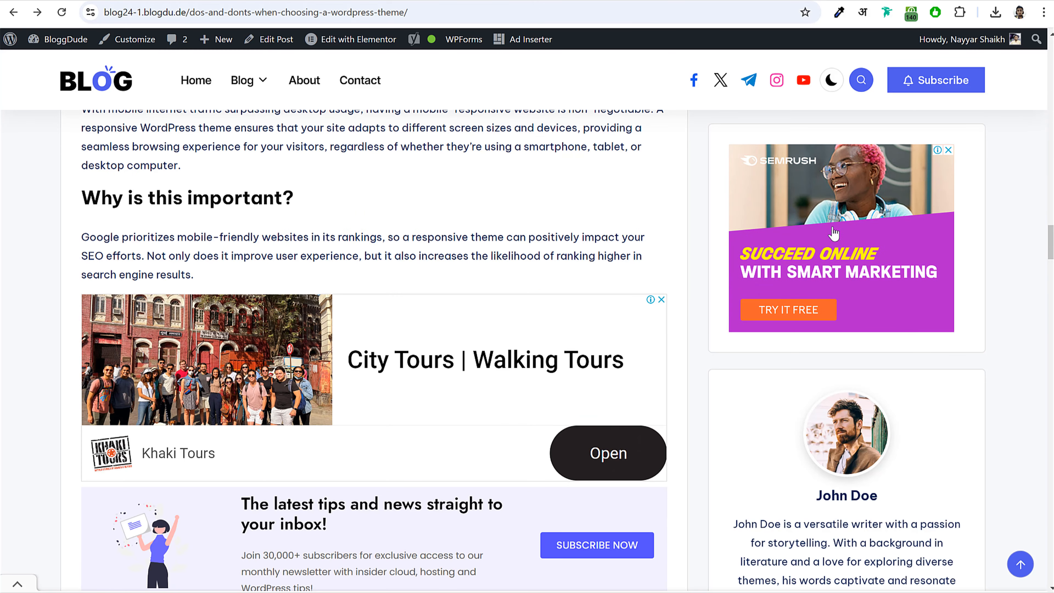
pyautogui.scroll(-5, 515, 258)
pyautogui.scroll(17, 513, 266)
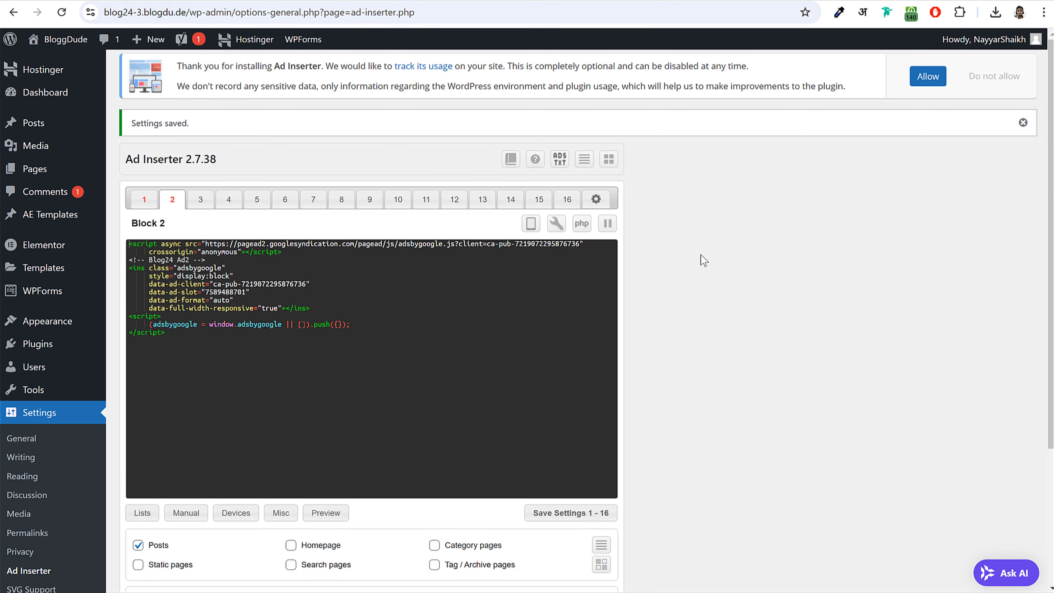
# - Go to Appearance > Widgets and dismiss the block widgets welcome guide
pyautogui.scroll(-4, 705, 260)
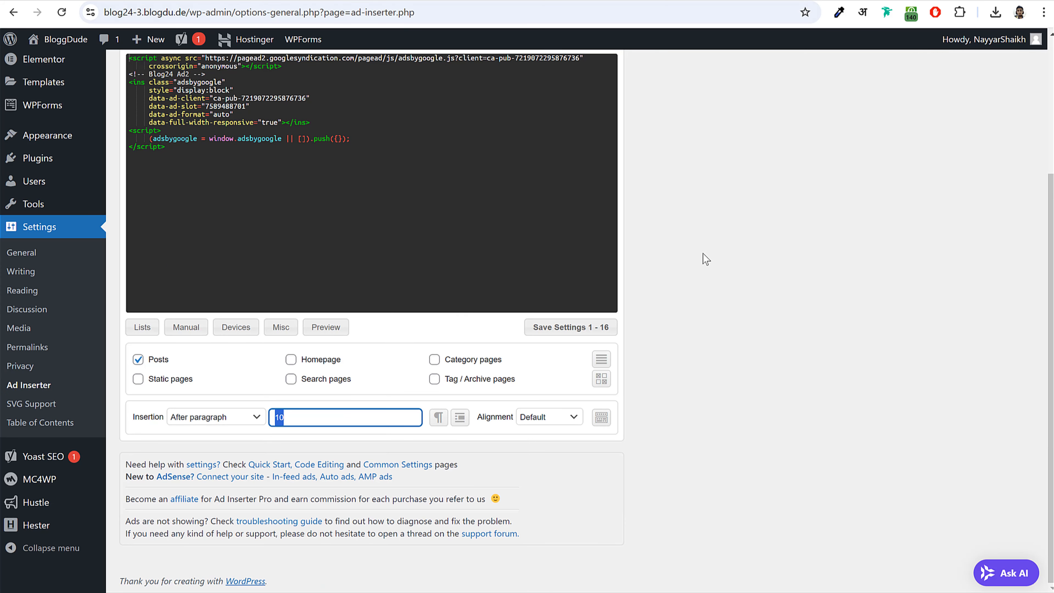
pyautogui.moveTo(83, 139)
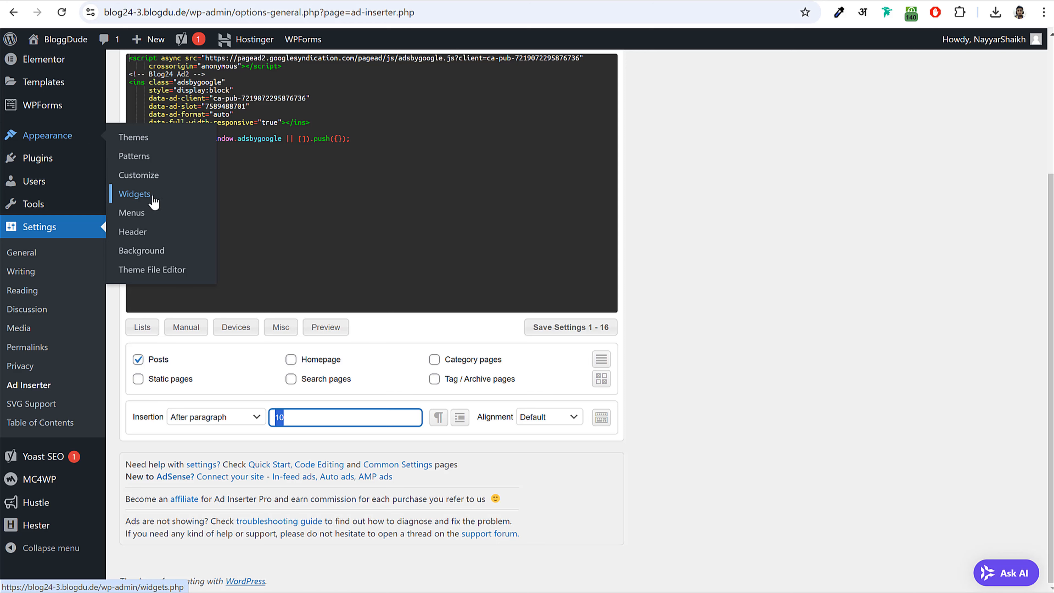
pyautogui.click(127, 195)
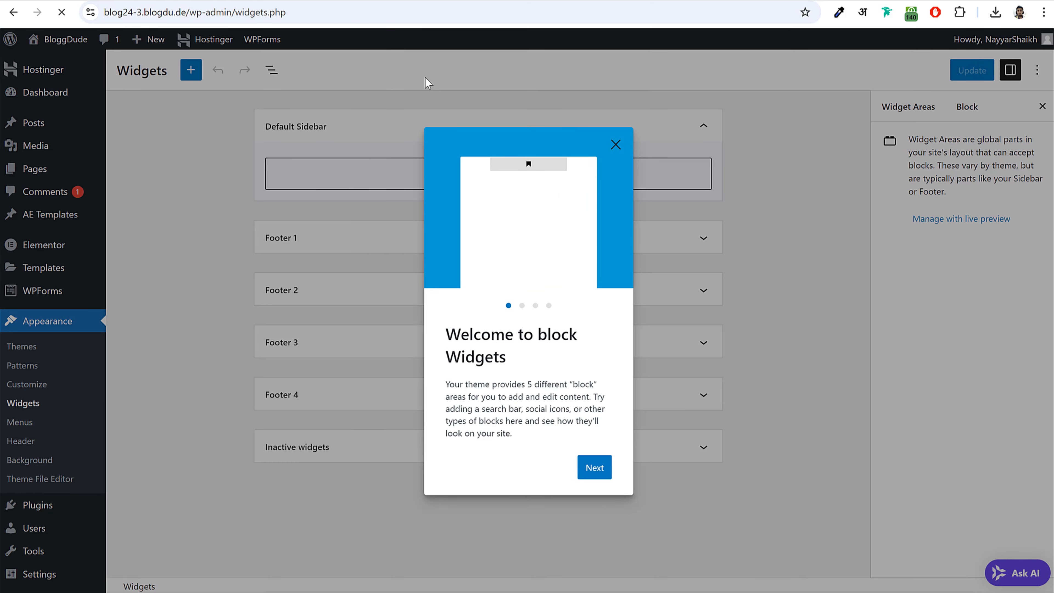
pyautogui.click(615, 144)
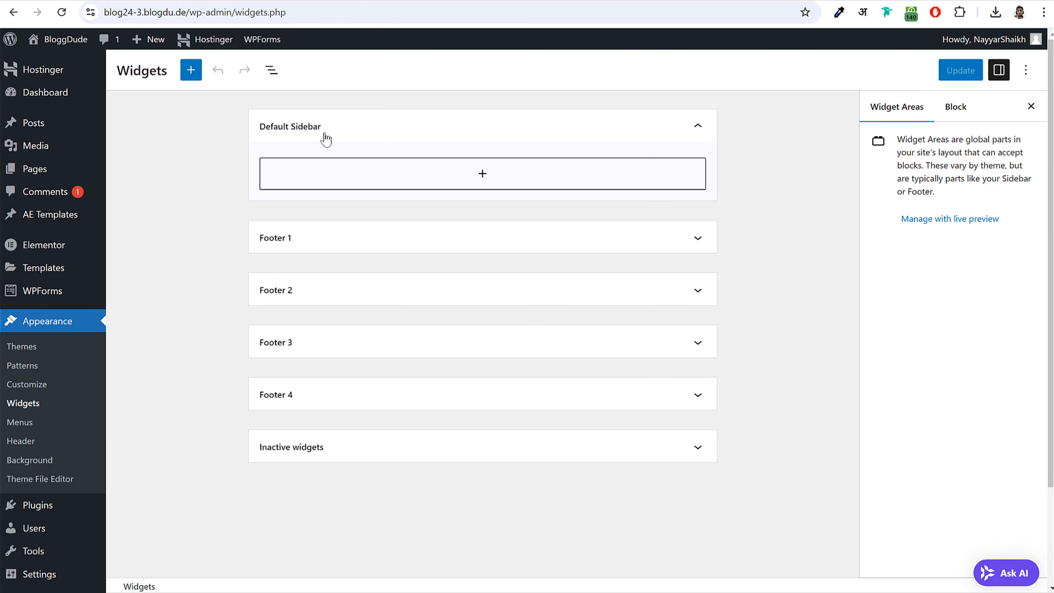
# - Add a Custom HTML block to the Default Sidebar holding the Blog24 Ad2 AdSense code
pyautogui.click(485, 187)
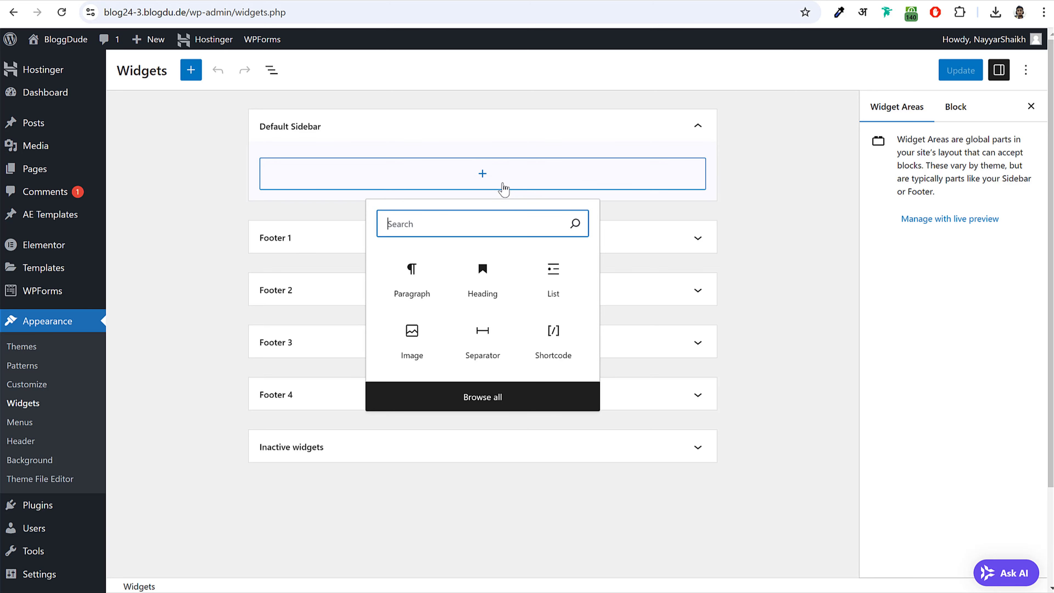
pyautogui.write('htm')
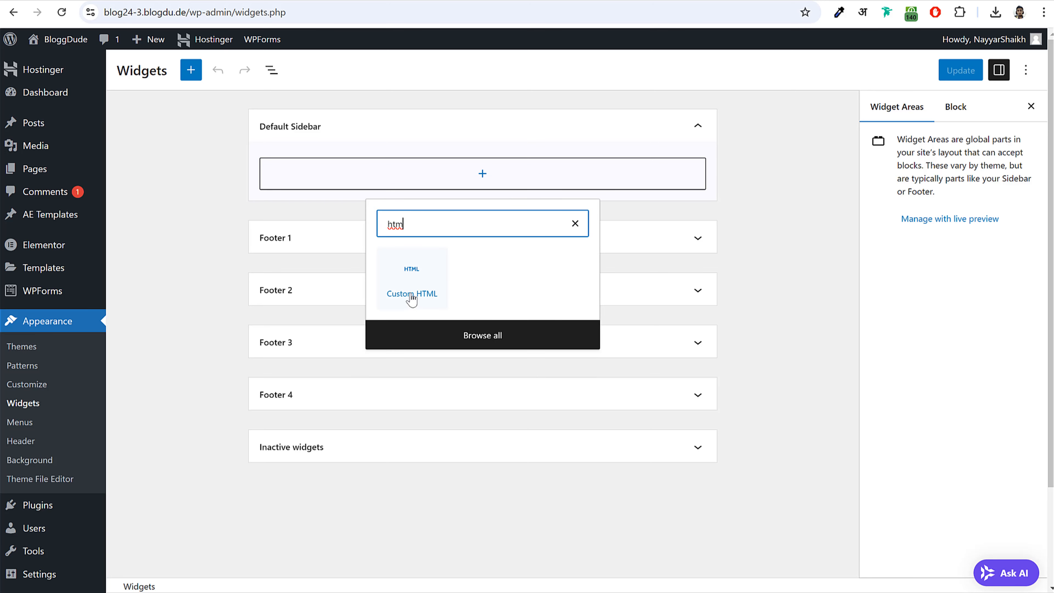
pyautogui.click(412, 296)
pyautogui.click(317, 193)
pyautogui.hotkey('ctrl', 'v')
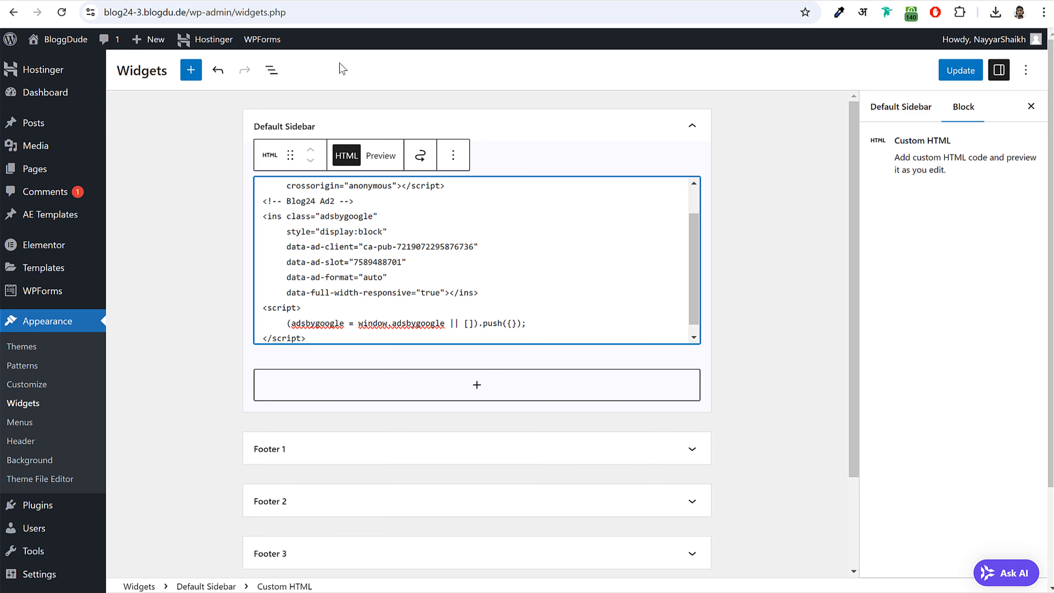
pyautogui.click(813, 241)
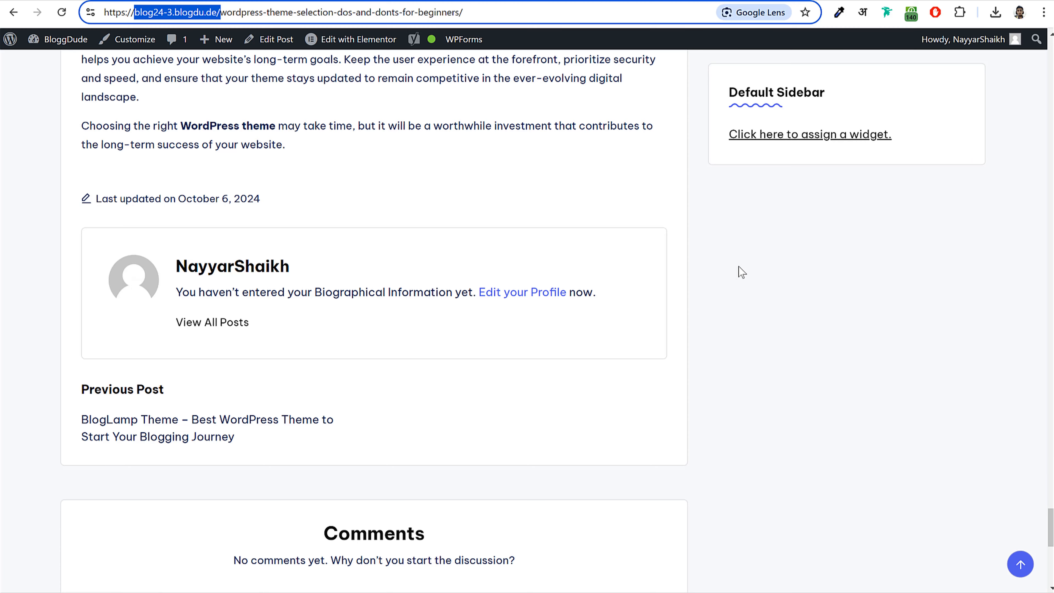
# - Inspect the sidebar author card on the live post, selecting its photo, name and bio
pyautogui.scroll(8, 739, 276)
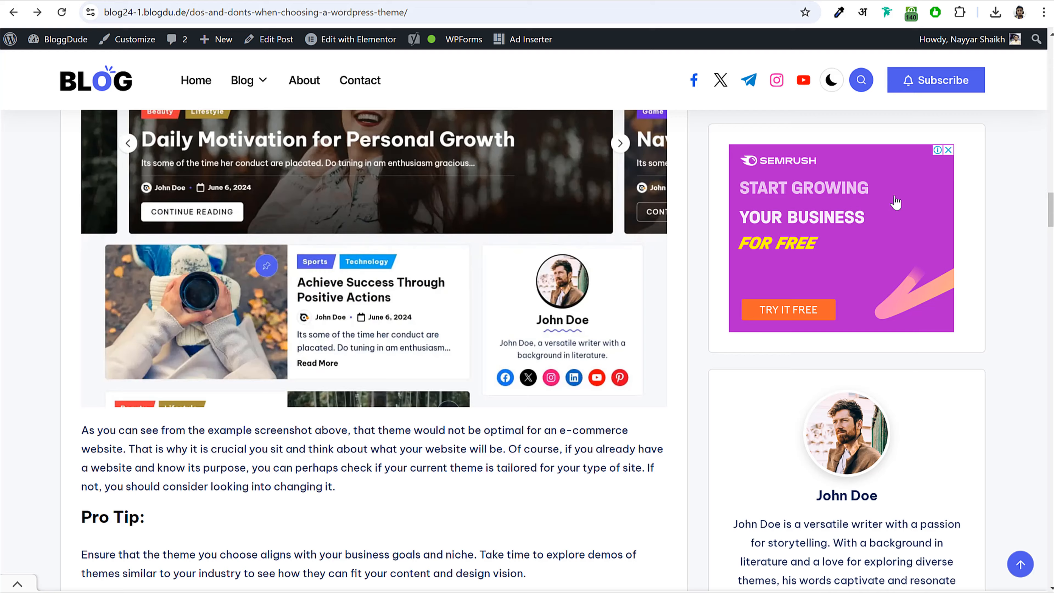
pyautogui.scroll(-6, 963, 305)
pyautogui.scroll(-5, 996, 274)
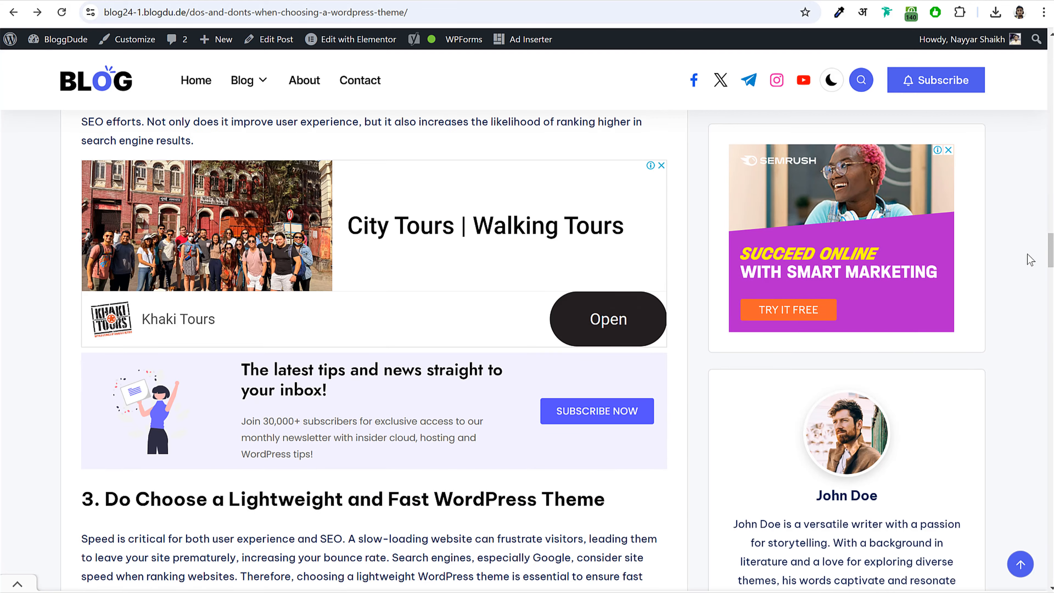
pyautogui.moveTo(1050, 254); pyautogui.dragTo(1050, 450)
pyautogui.scroll(2, 911, 226)
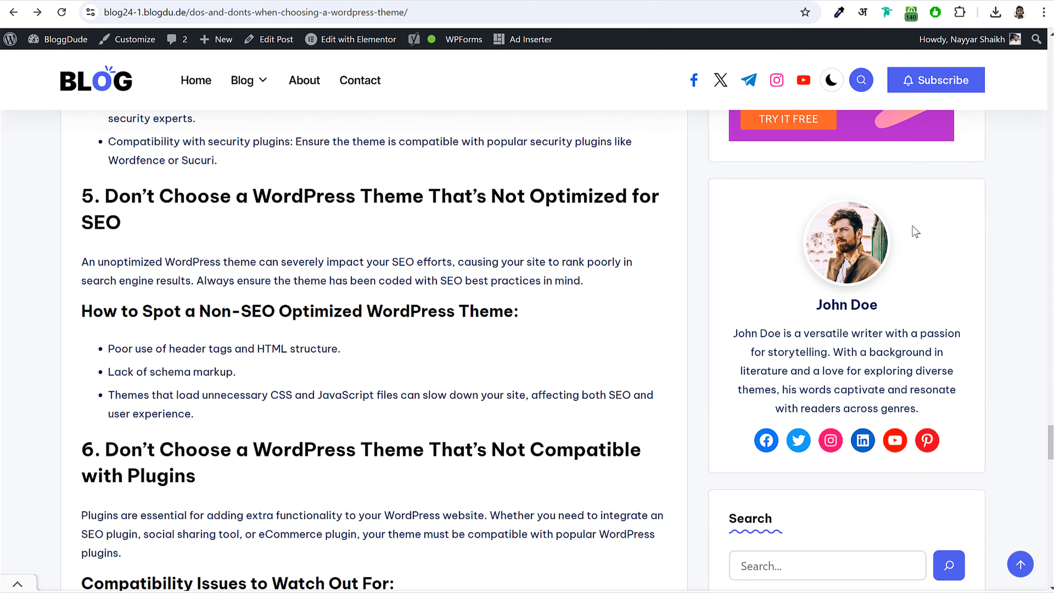
pyautogui.moveTo(817, 307); pyautogui.dragTo(889, 318)
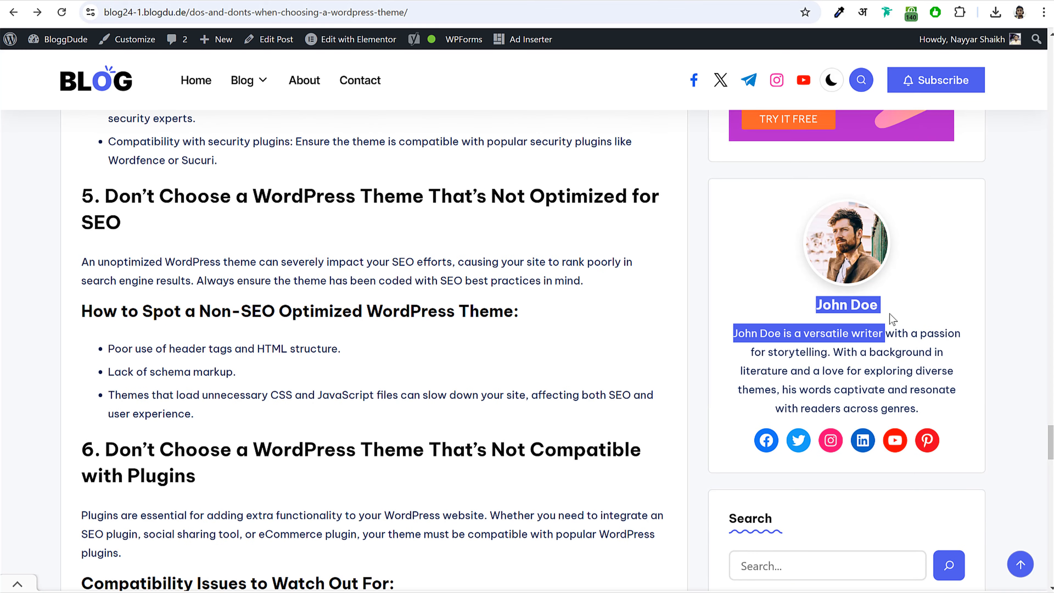
pyautogui.click(764, 350)
pyautogui.moveTo(734, 334); pyautogui.dragTo(920, 411)
pyautogui.click(813, 444)
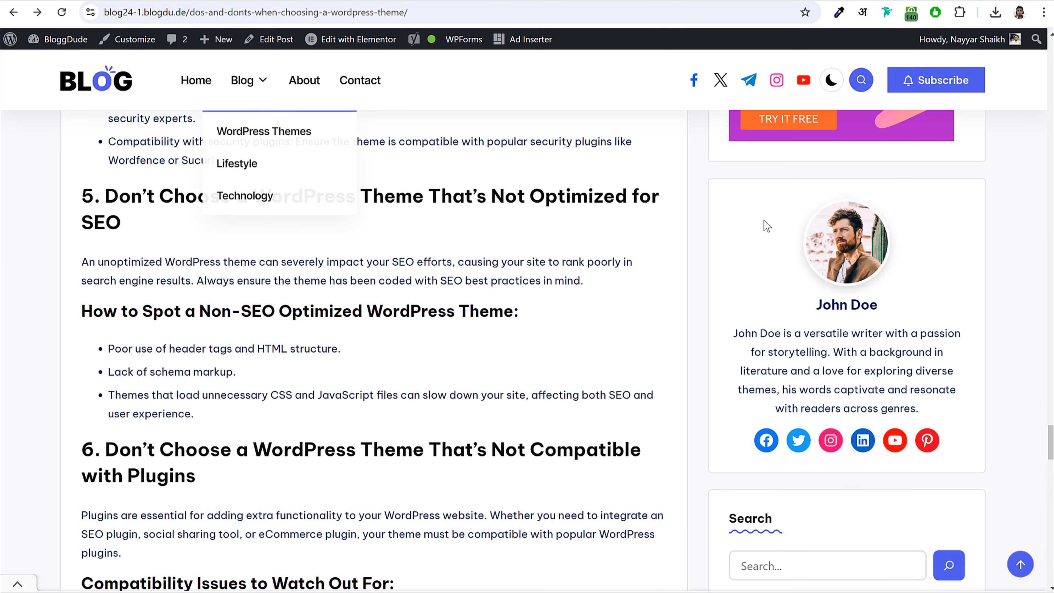
pyautogui.moveTo(843, 191); pyautogui.dragTo(928, 440)
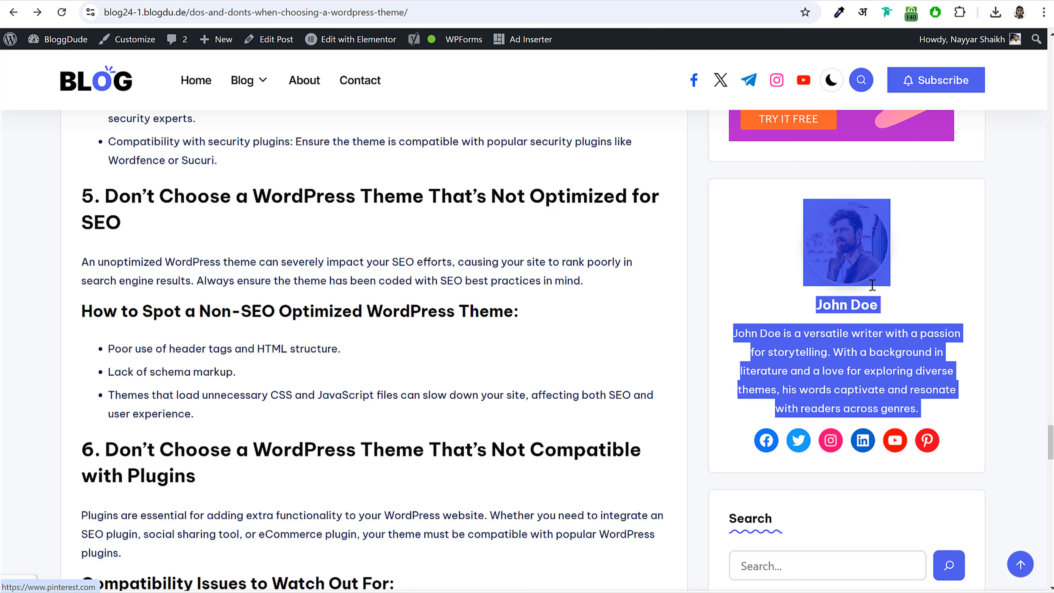
pyautogui.click(714, 186)
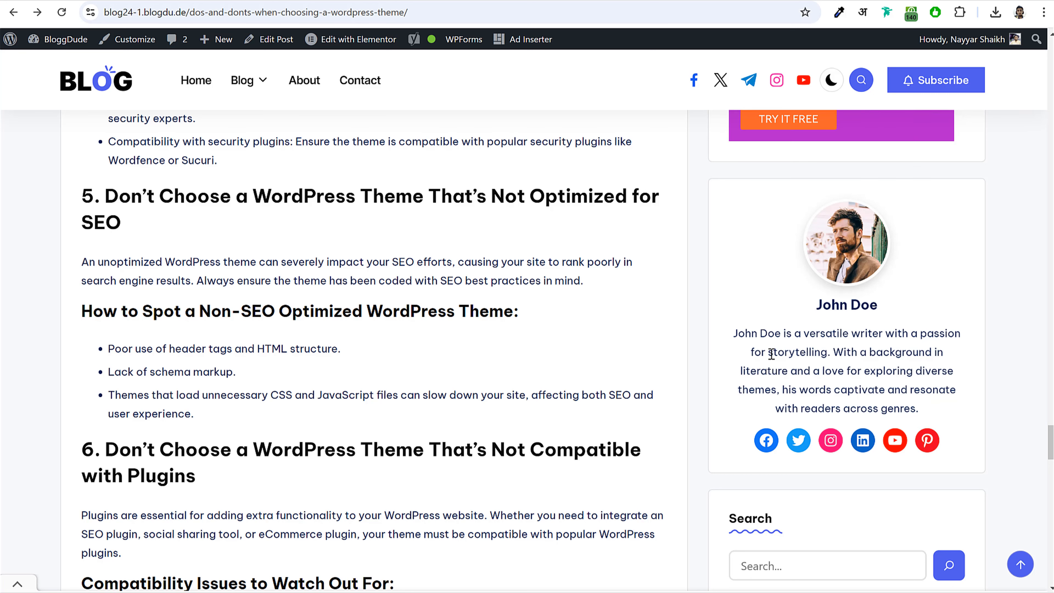
pyautogui.moveTo(842, 326); pyautogui.dragTo(926, 428)
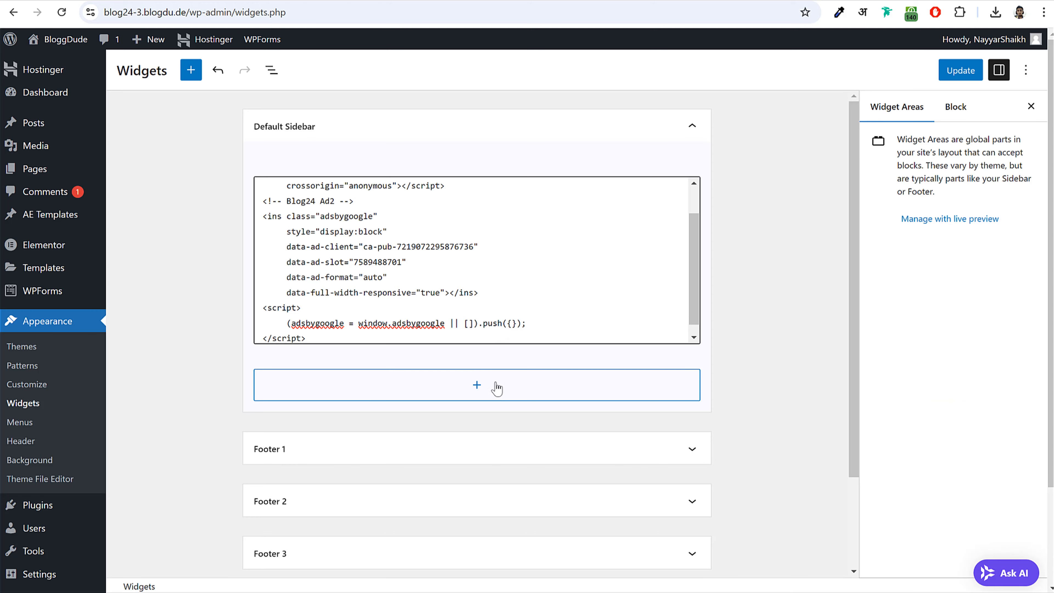
# - Add a plain stacked Group block to the Default Sidebar
pyautogui.click(479, 387)
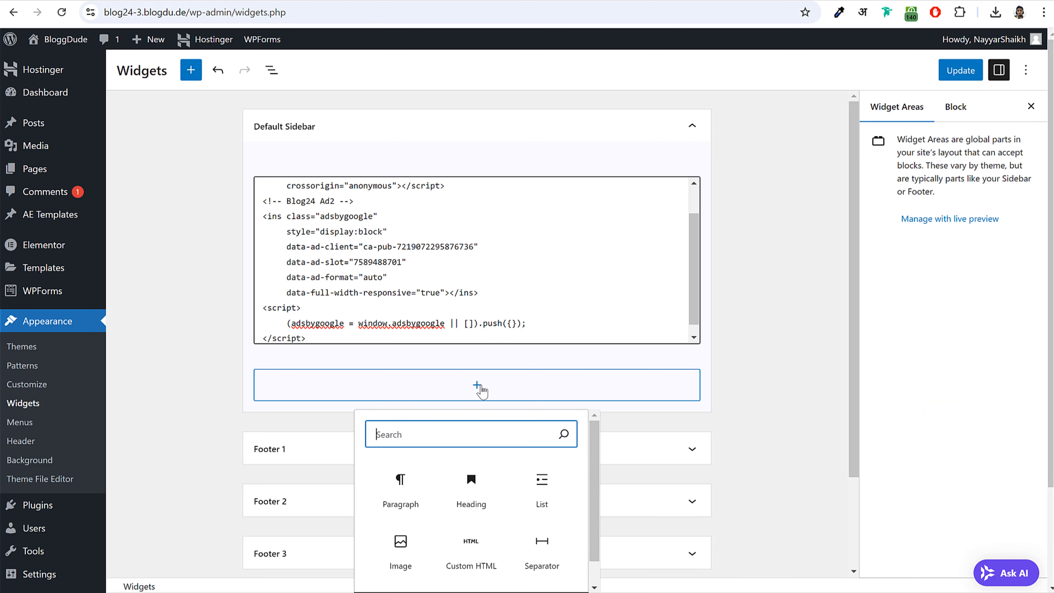
pyautogui.write('grou')
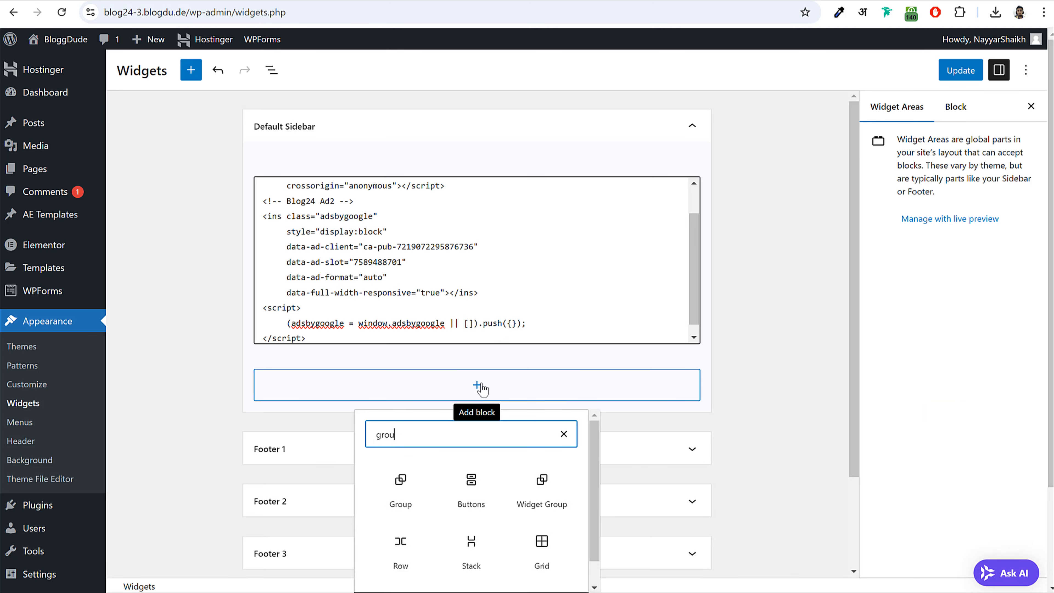
pyautogui.click(390, 494)
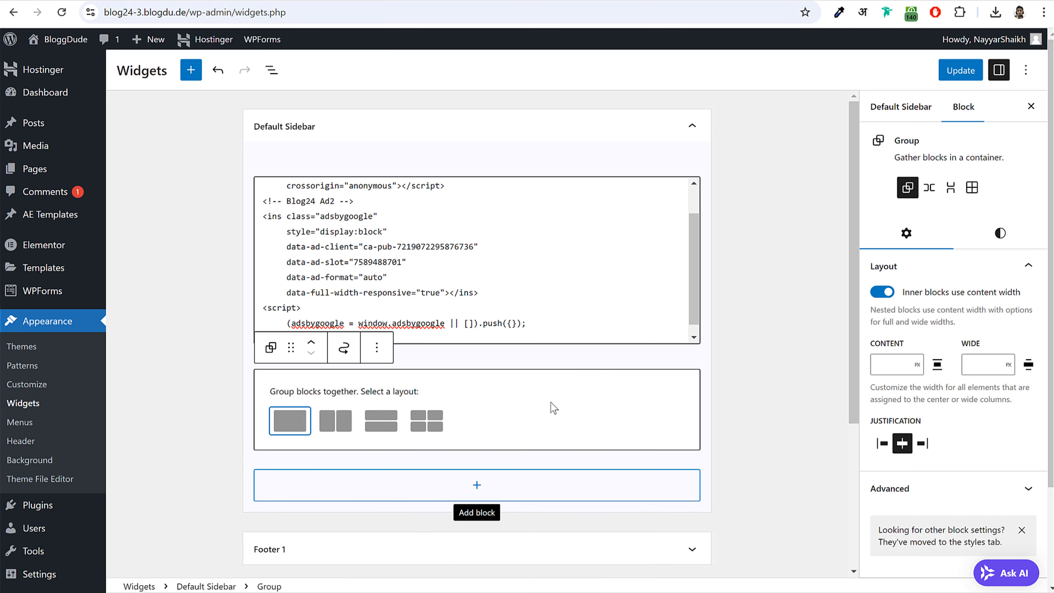
pyautogui.click(287, 422)
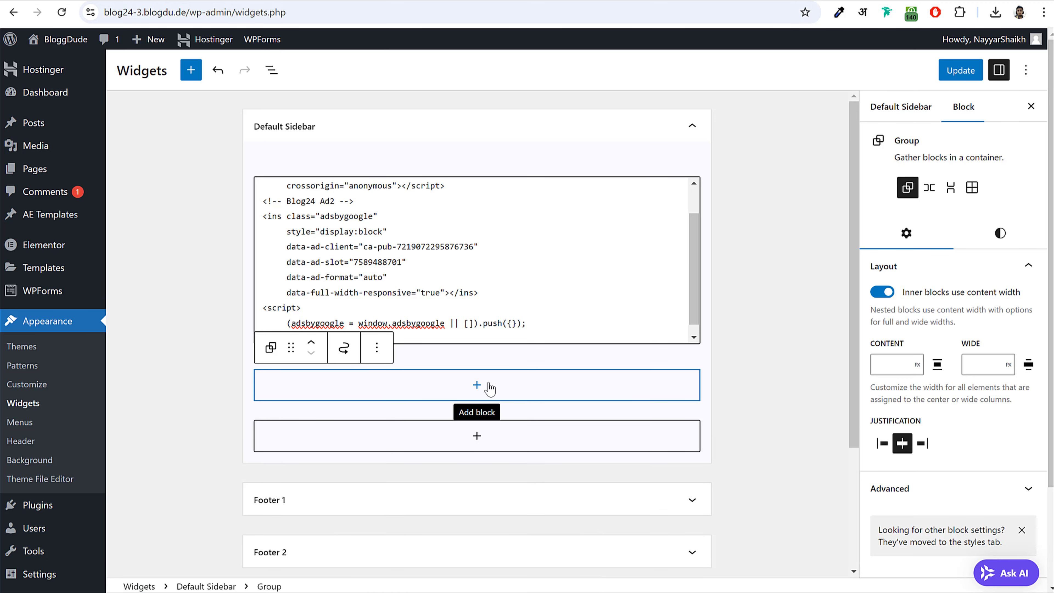
# - Insert an Image block into the group and upload the Author-Img picture
pyautogui.click(477, 386)
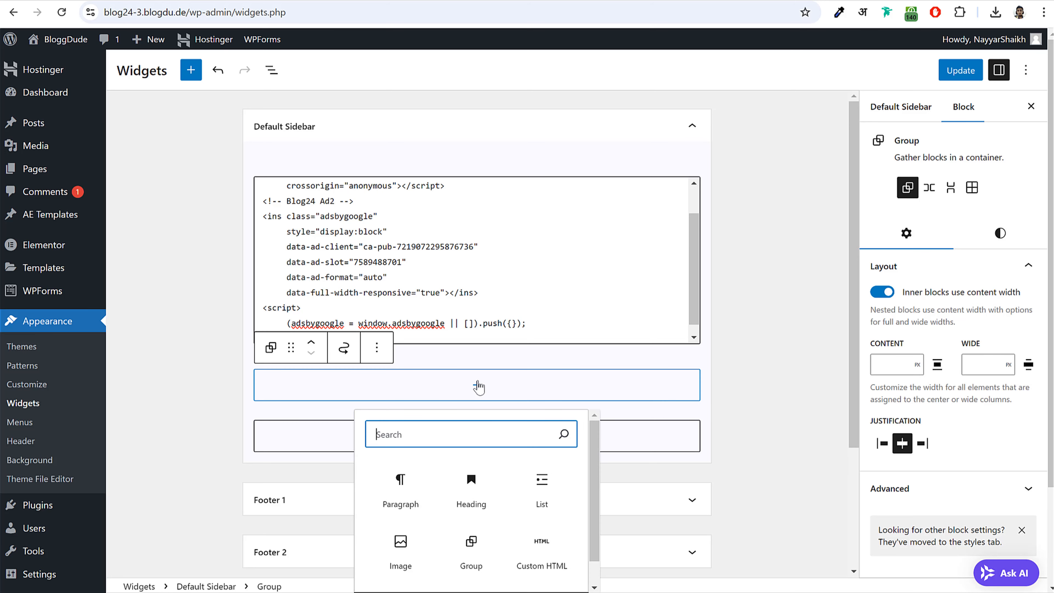
pyautogui.write('ima')
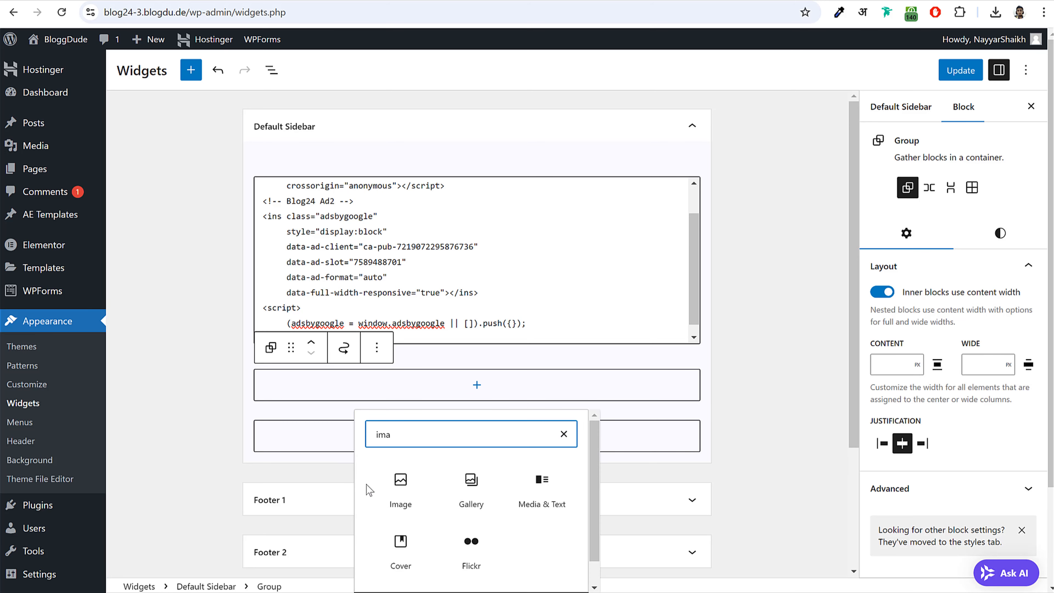
pyautogui.click(399, 490)
pyautogui.click(291, 447)
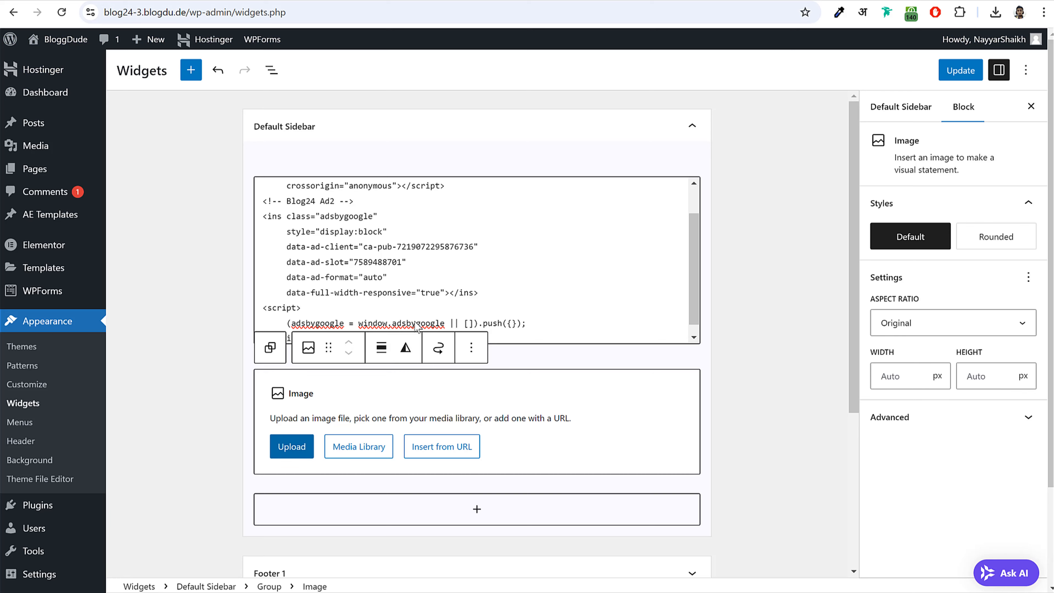
pyautogui.click(371, 85)
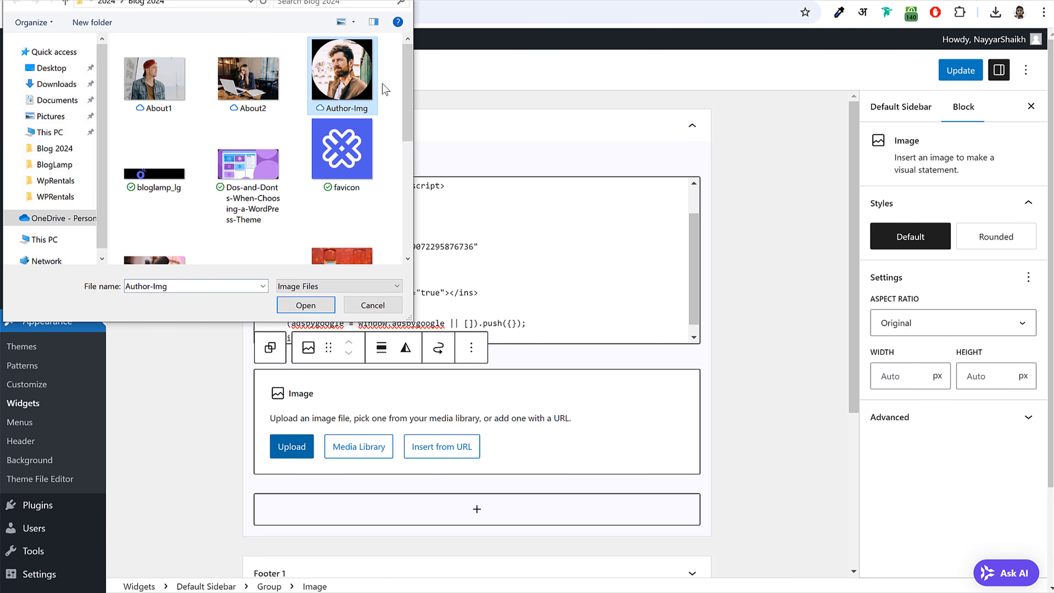
pyautogui.click(288, 308)
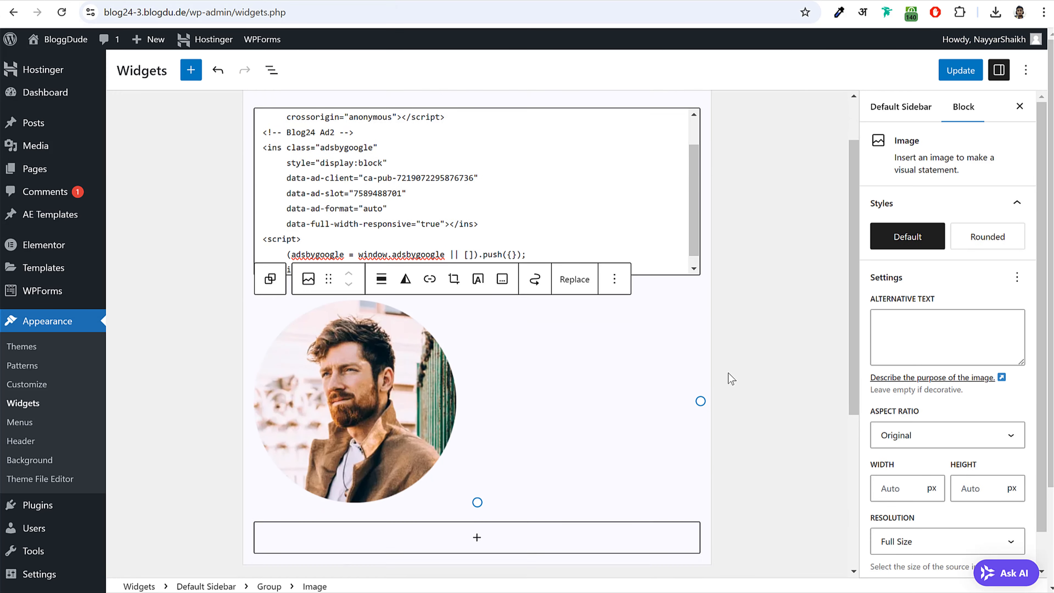
# - Set the author image width to 130 px
pyautogui.scroll(-3, 732, 379)
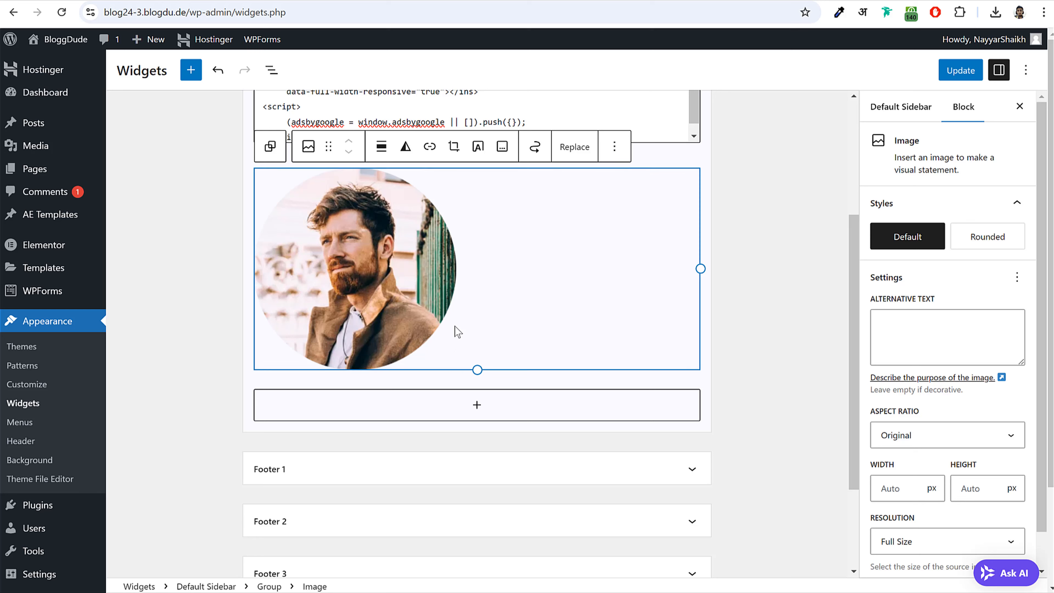
pyautogui.scroll(-1, 982, 272)
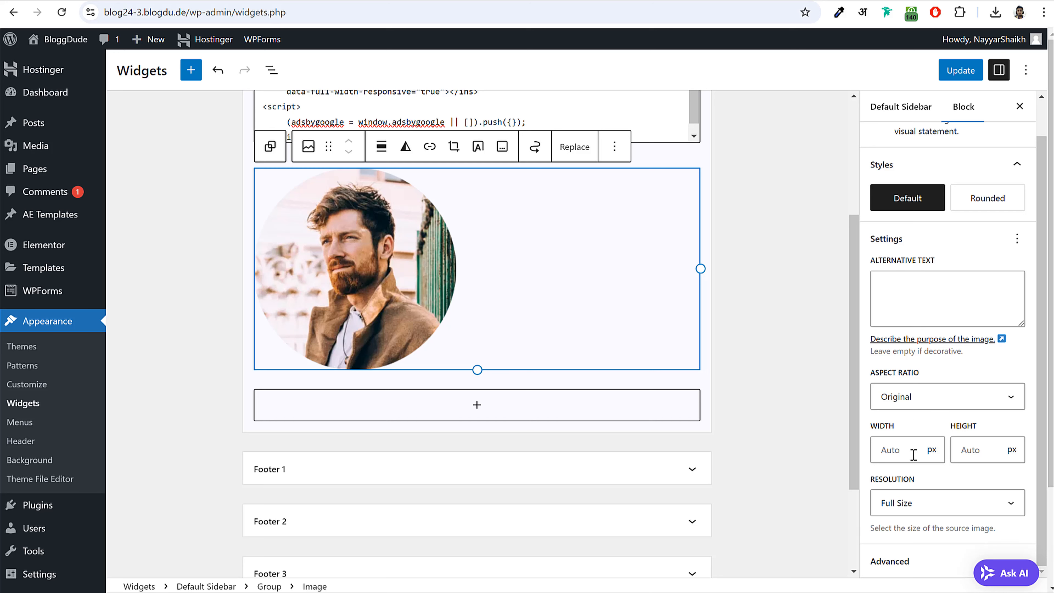
pyautogui.click(903, 450)
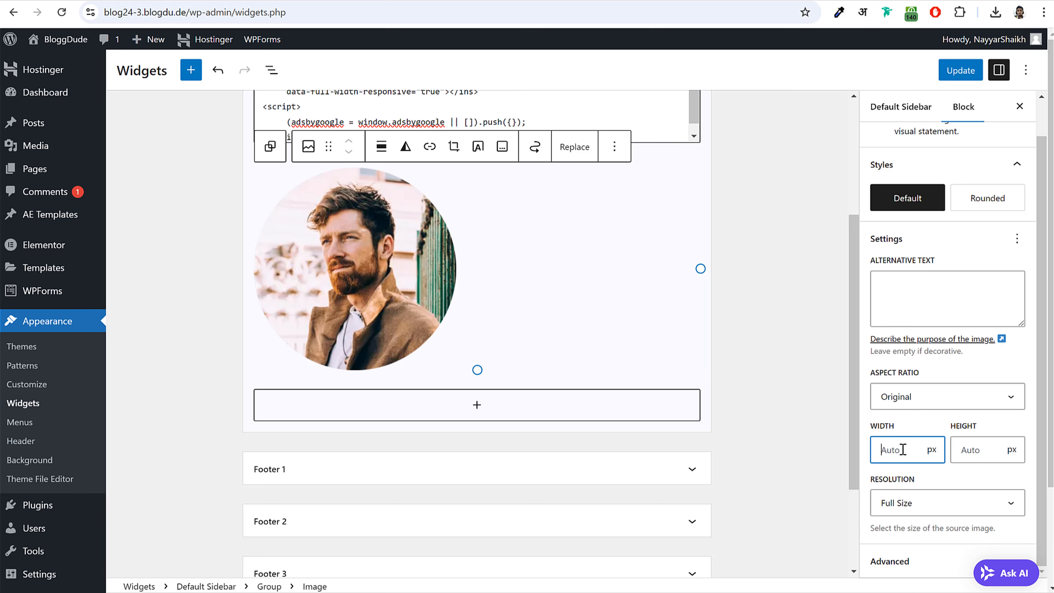
pyautogui.write('130')
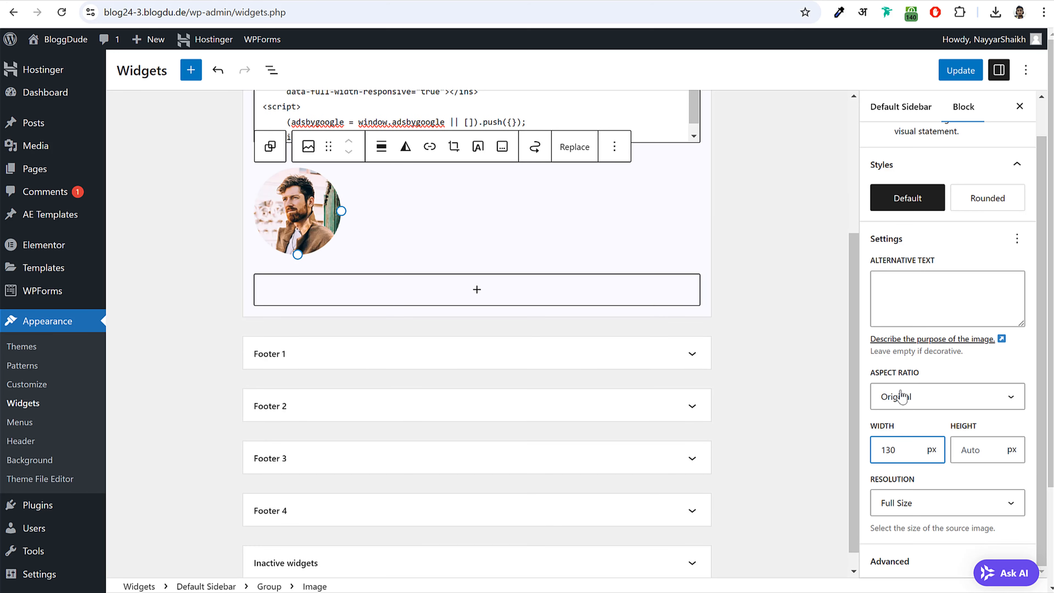
pyautogui.scroll(-2, 950, 431)
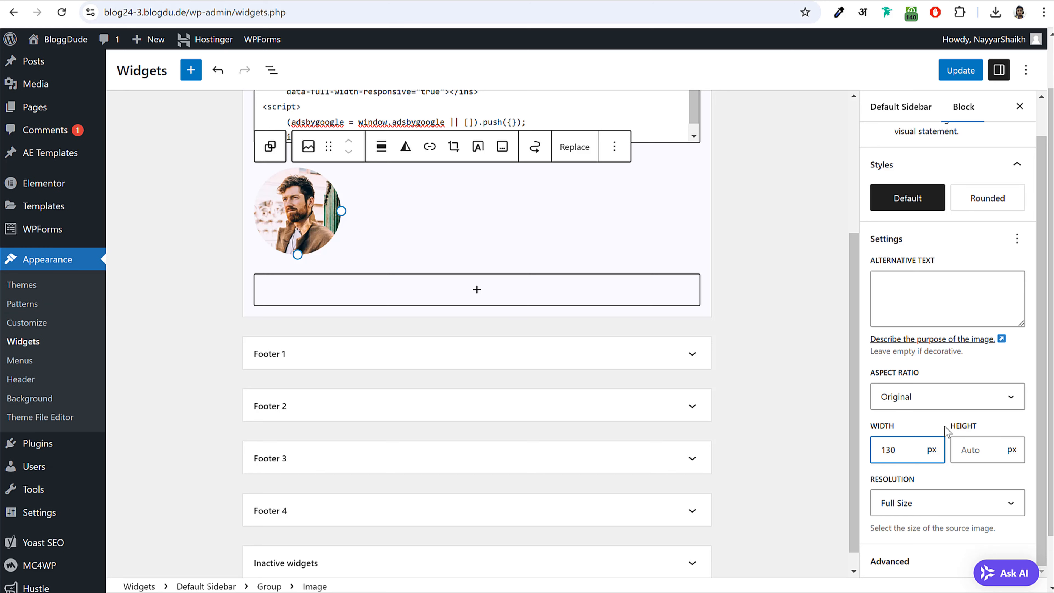
pyautogui.scroll(1, 938, 416)
pyautogui.scroll(2, 481, 420)
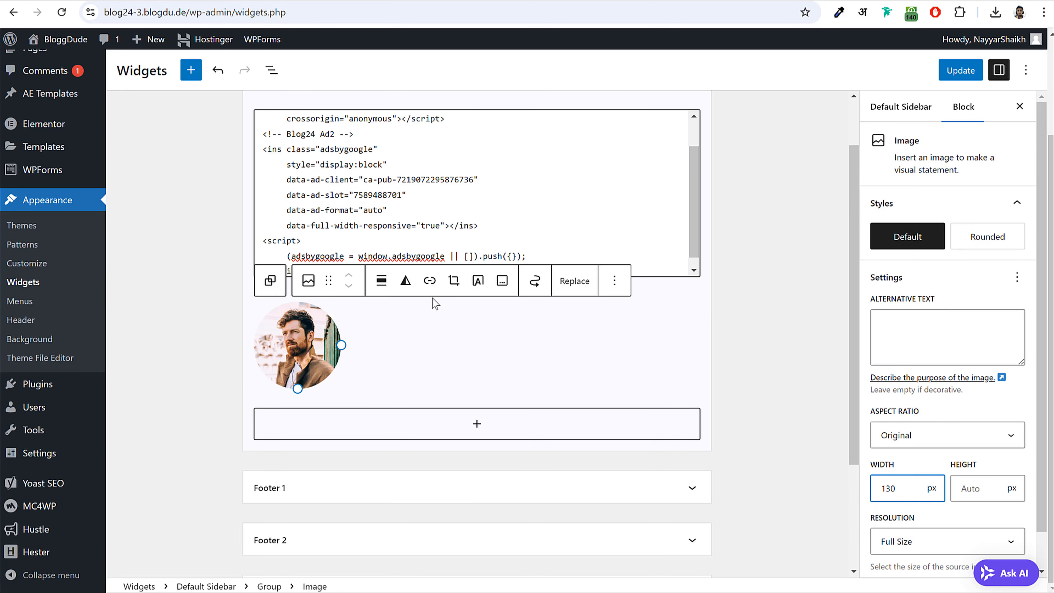
# - Align the author image to the centre of the sidebar group
pyautogui.click(381, 281)
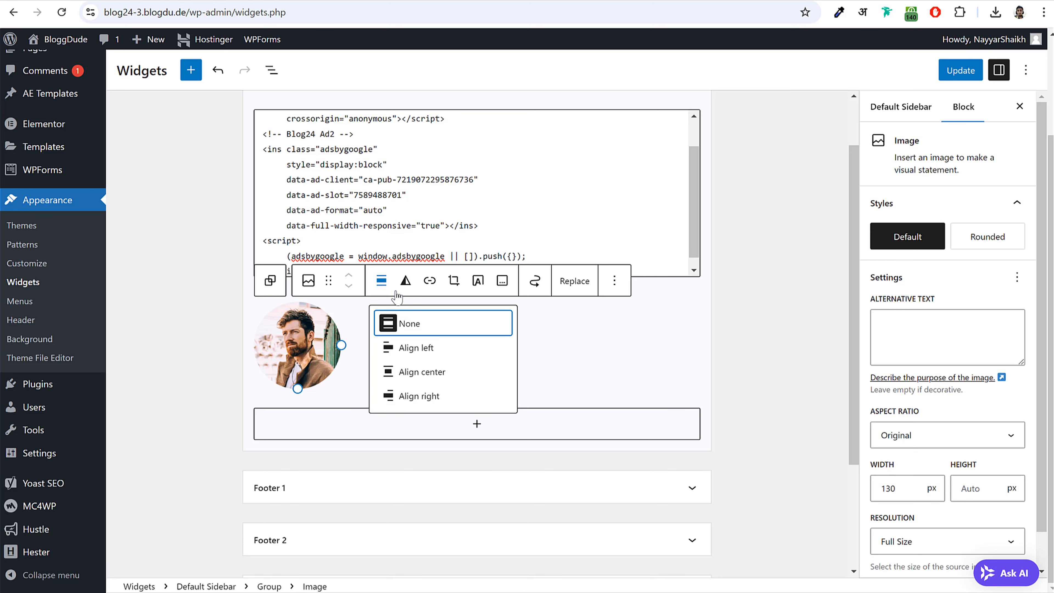
pyautogui.click(432, 369)
pyautogui.click(759, 366)
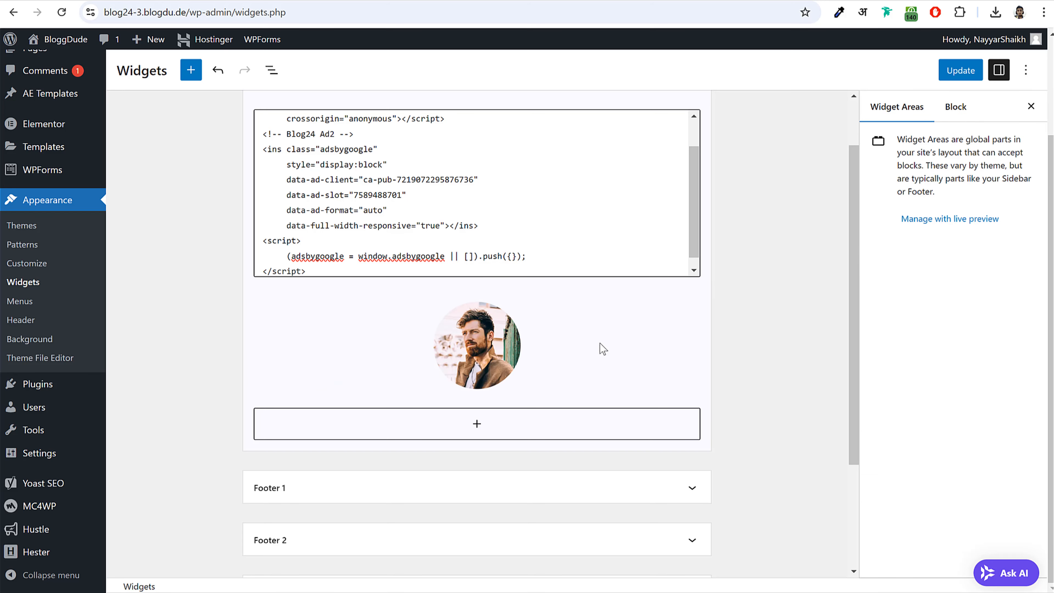
pyautogui.click(556, 343)
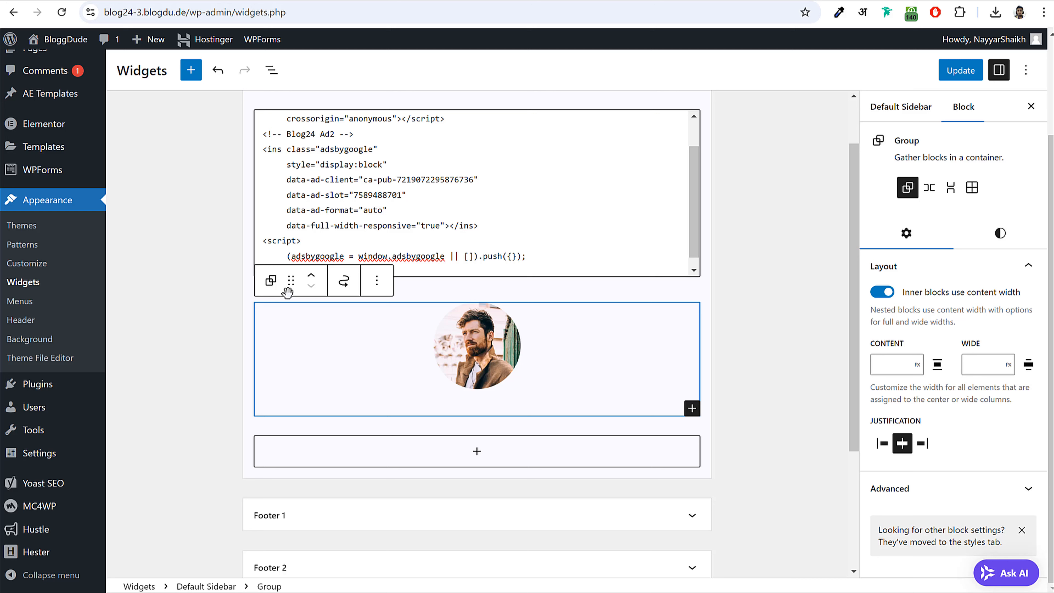
pyautogui.click(271, 282)
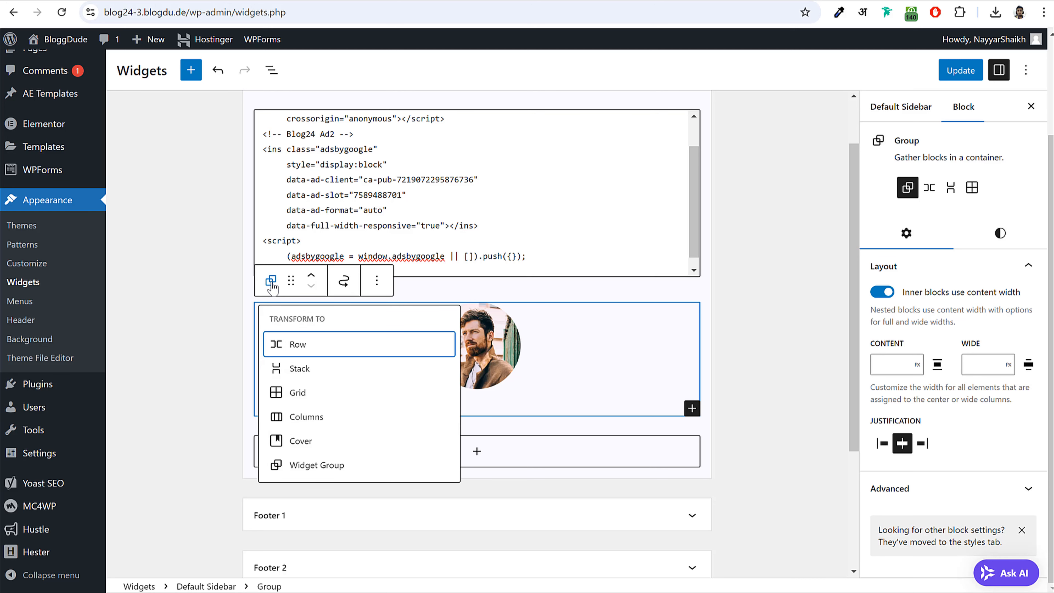
pyautogui.click(271, 281)
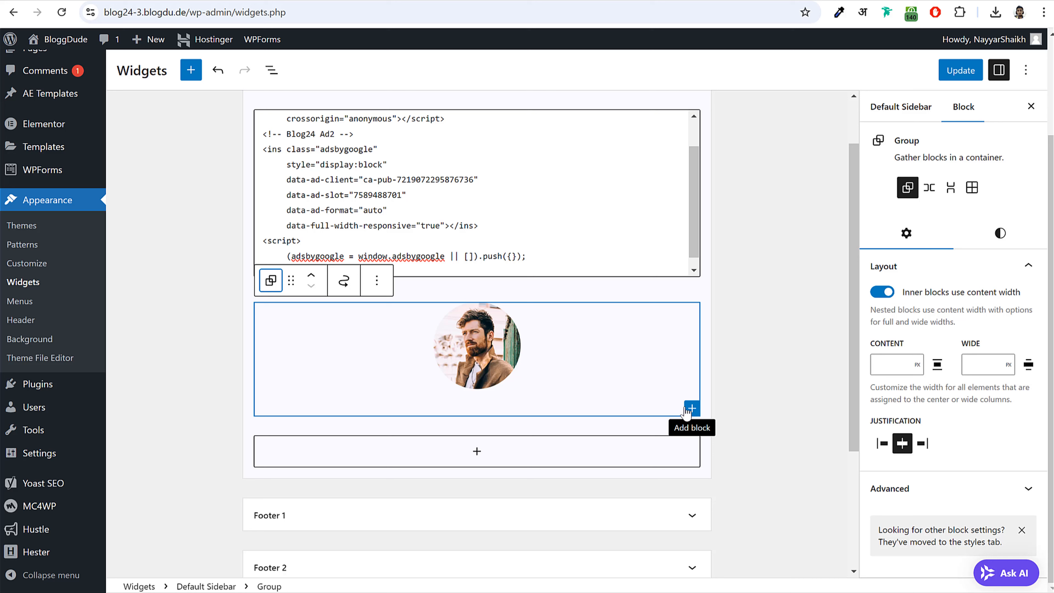
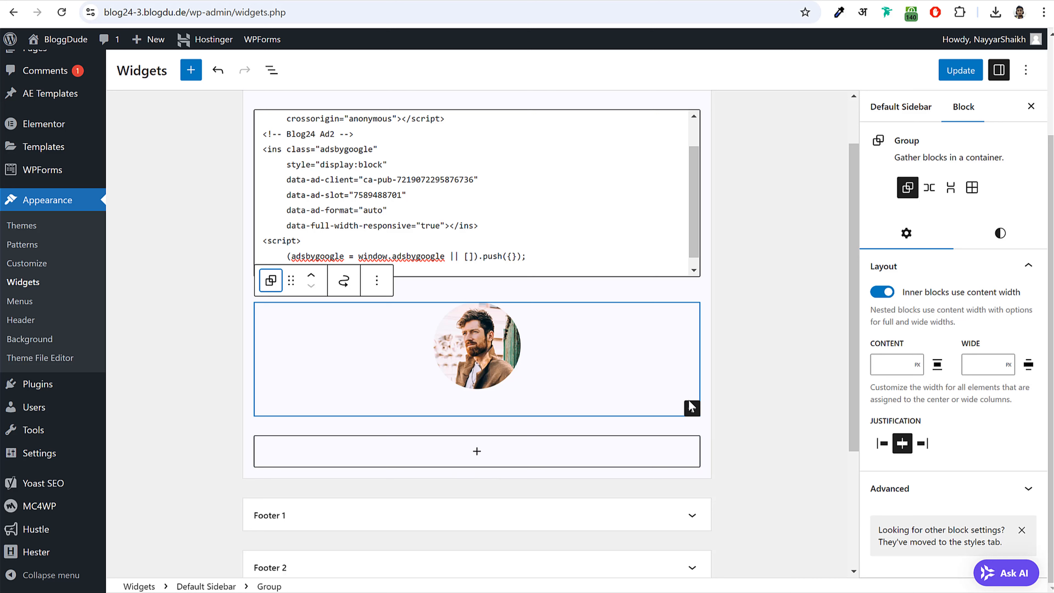
# - Add a paragraph to the sidebar group and enter the author's name, checking the live post
pyautogui.click(692, 409)
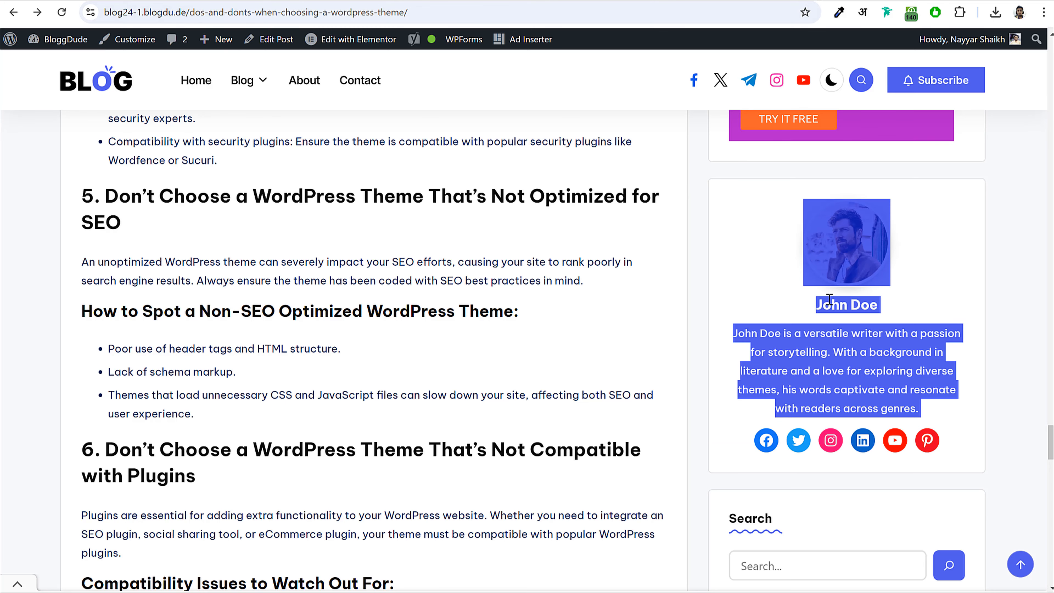
pyautogui.click(830, 299)
pyautogui.moveTo(816, 305); pyautogui.dragTo(888, 306)
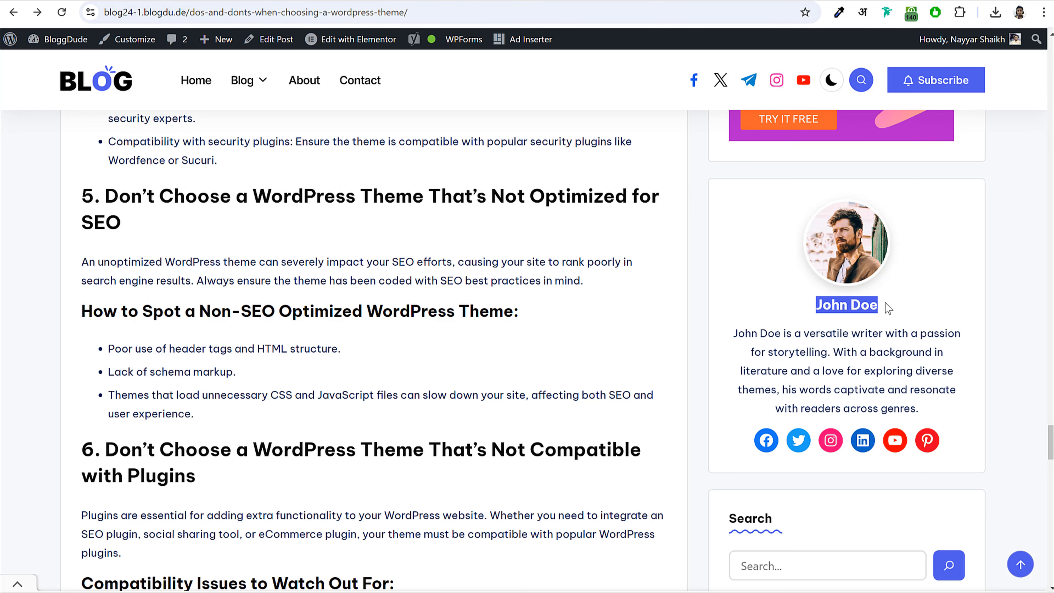
pyautogui.click(889, 305)
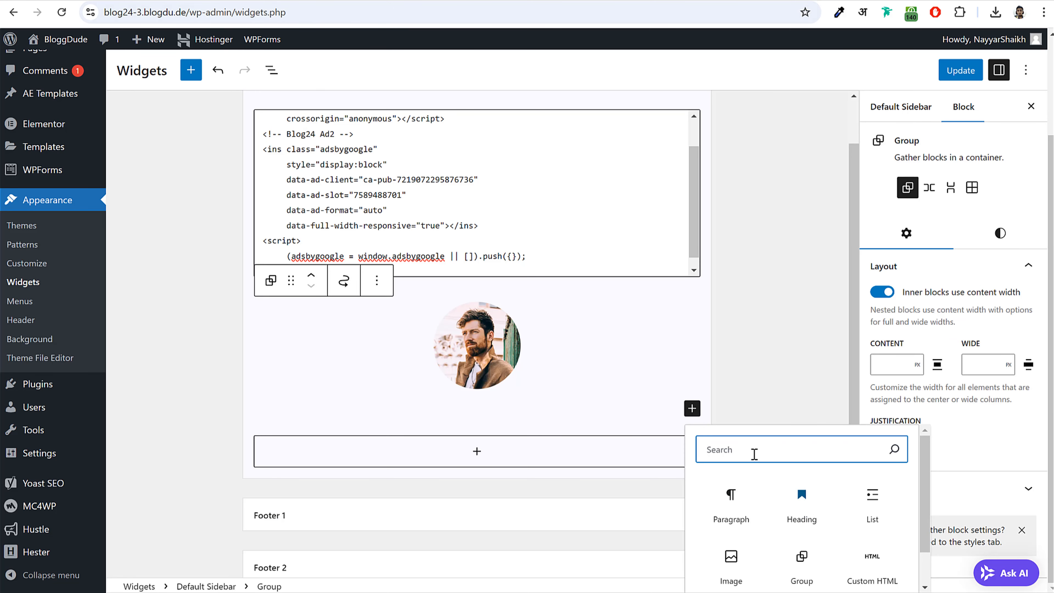
pyautogui.click(731, 503)
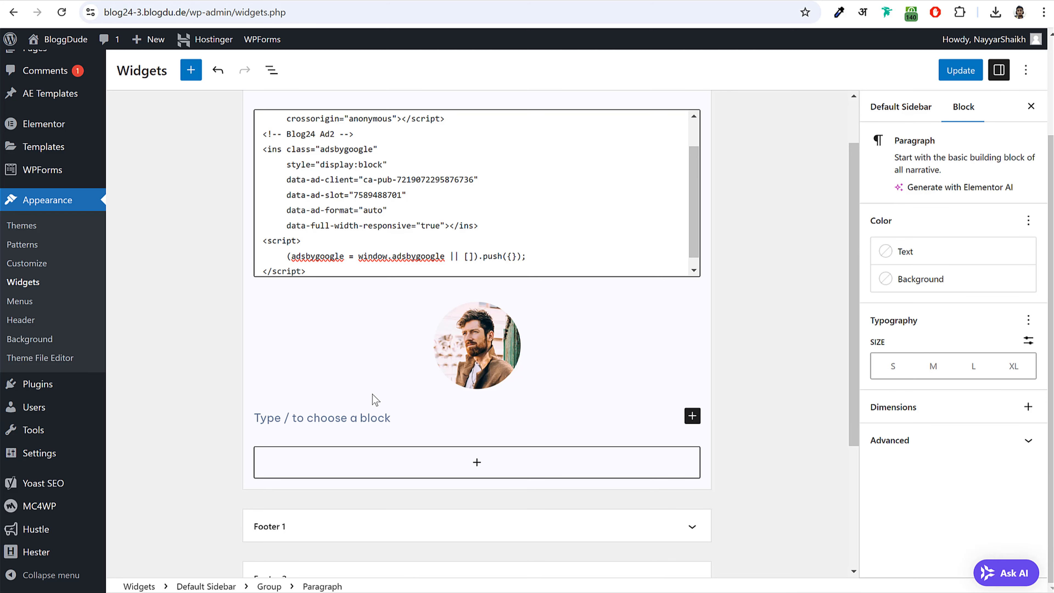
pyautogui.write('Nayyar S')
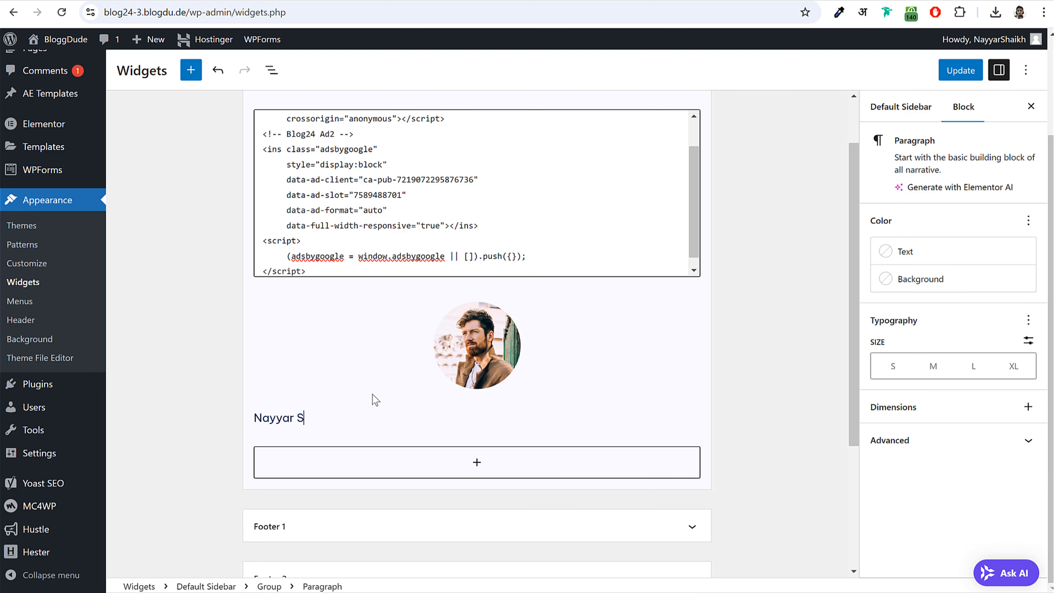
pyautogui.write('haikh')
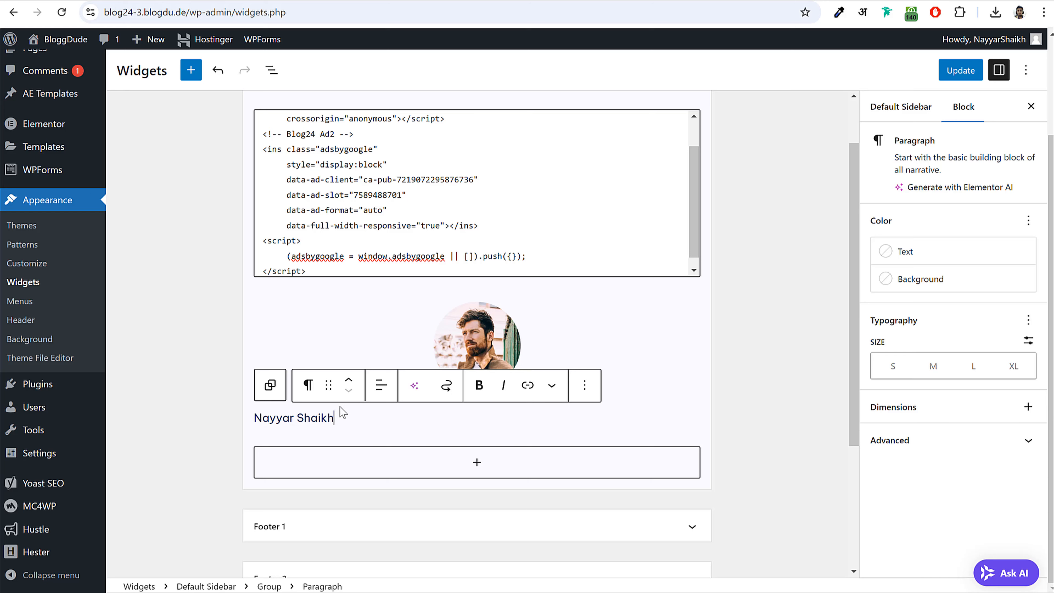
# - Make the author's name bold and centre-aligned, then select the surrounding group
pyautogui.moveTo(334, 418); pyautogui.dragTo(255, 413)
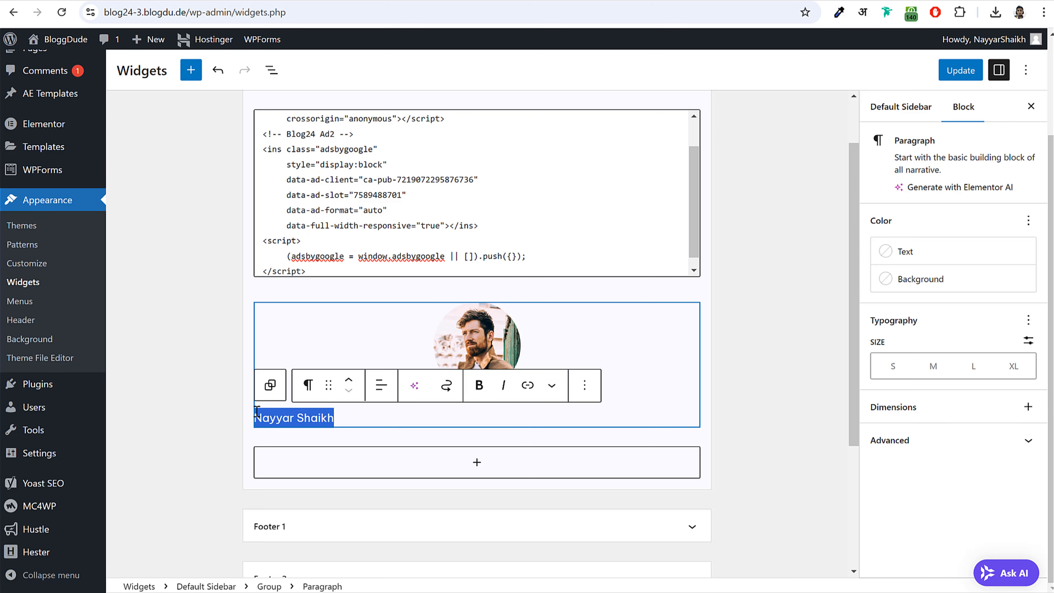
pyautogui.click(479, 387)
pyautogui.click(381, 385)
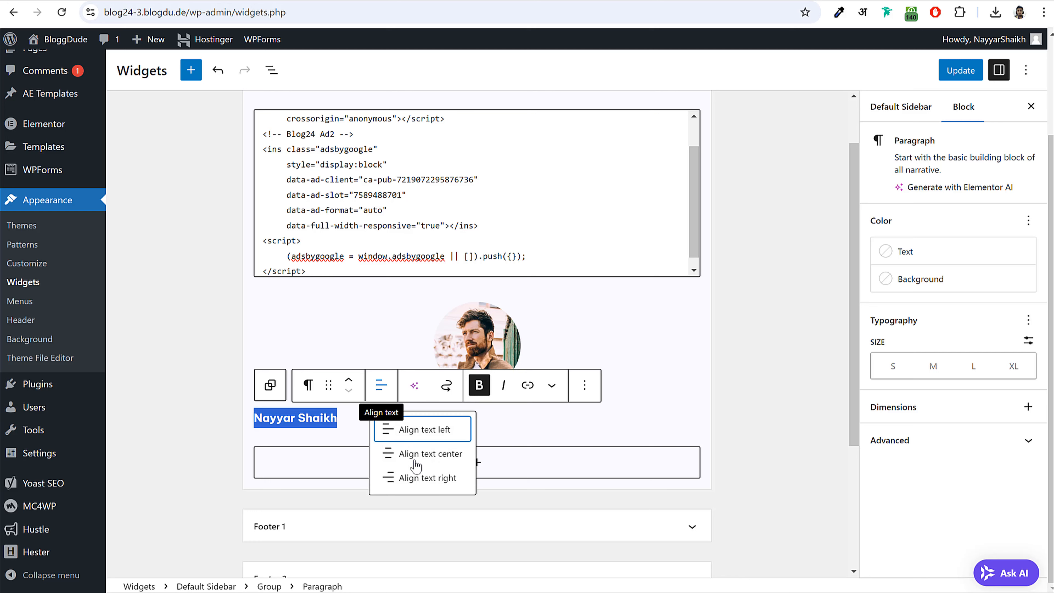
pyautogui.click(423, 452)
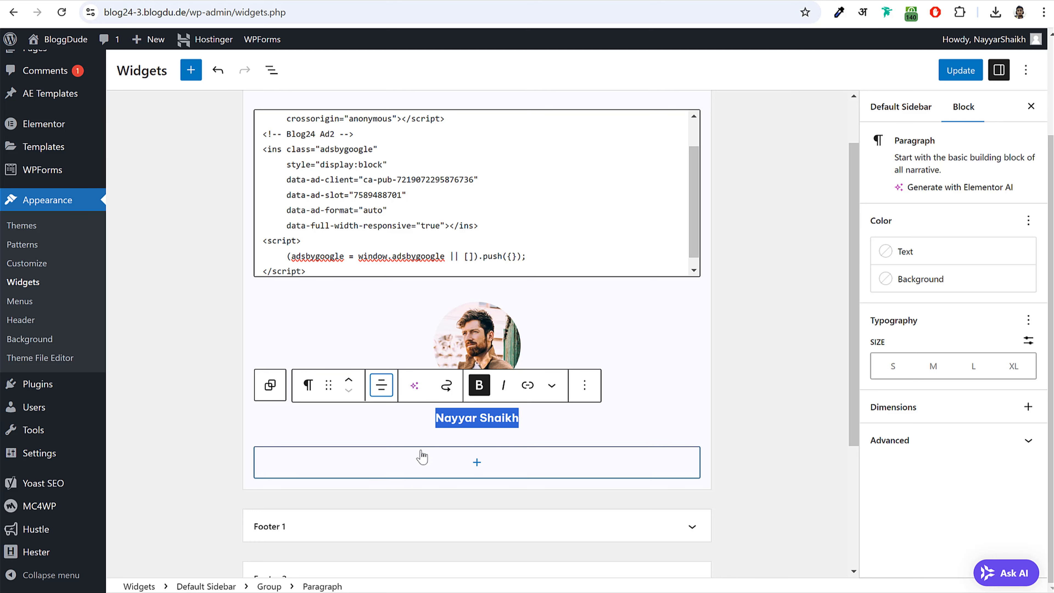
pyautogui.click(572, 420)
pyautogui.click(768, 368)
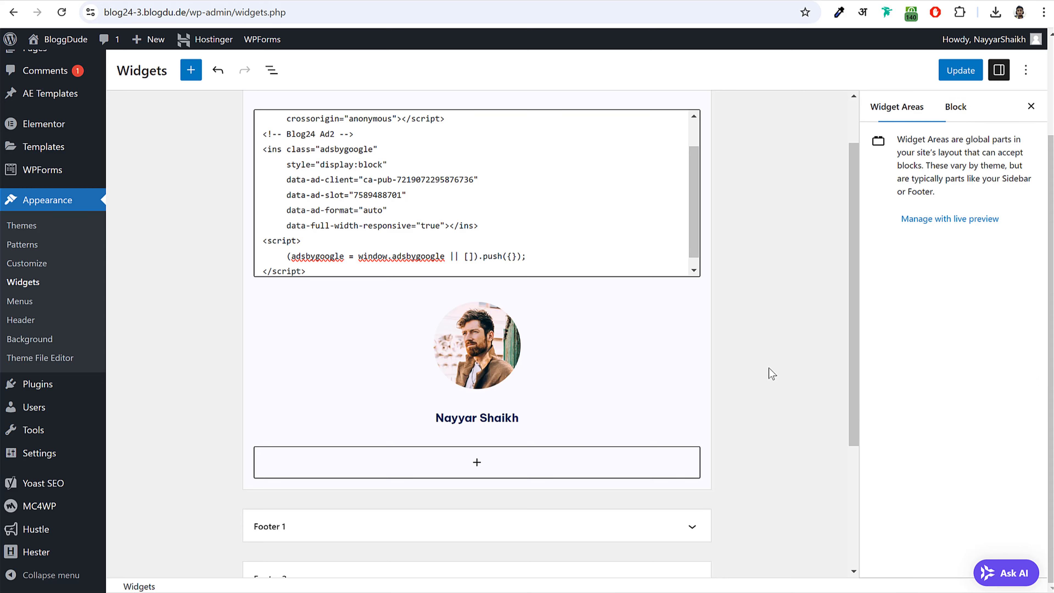
pyautogui.click(632, 370)
# - Add a new paragraph to the group and paste the bio copied from the live site
pyautogui.click(692, 454)
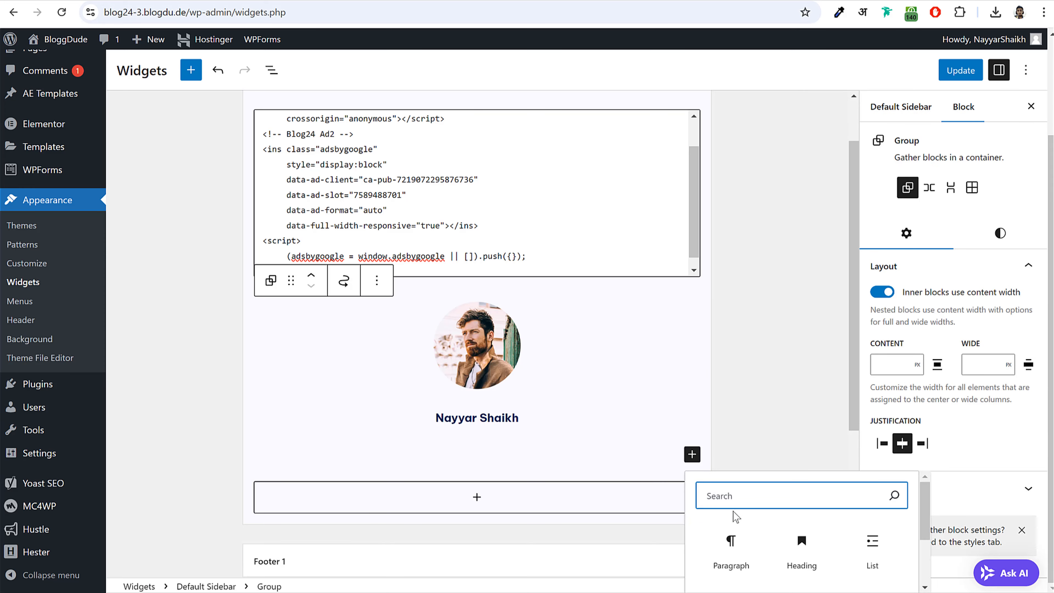
pyautogui.click(725, 531)
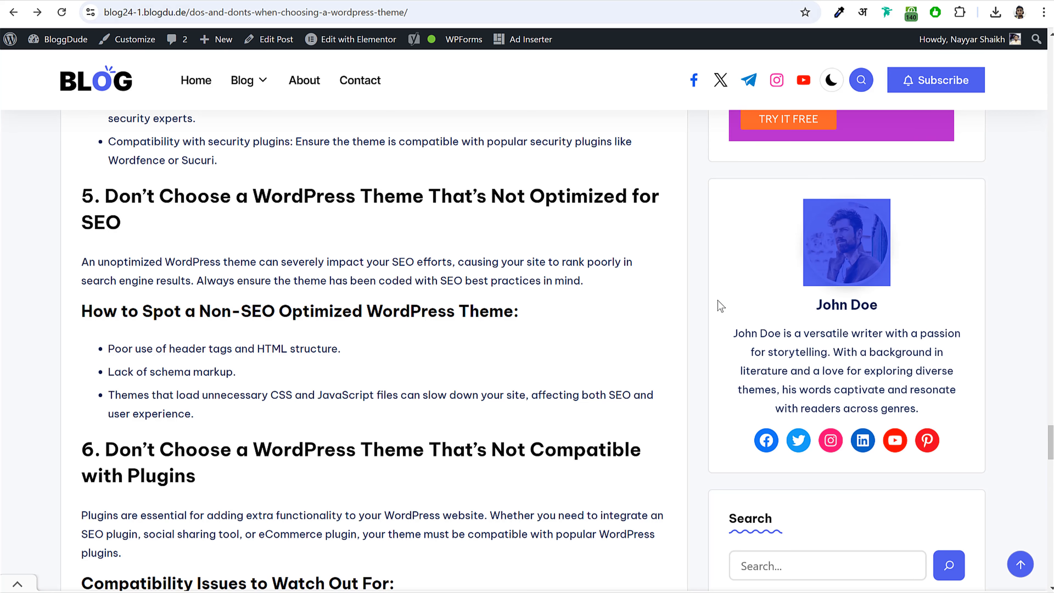
pyautogui.moveTo(733, 334); pyautogui.dragTo(953, 414)
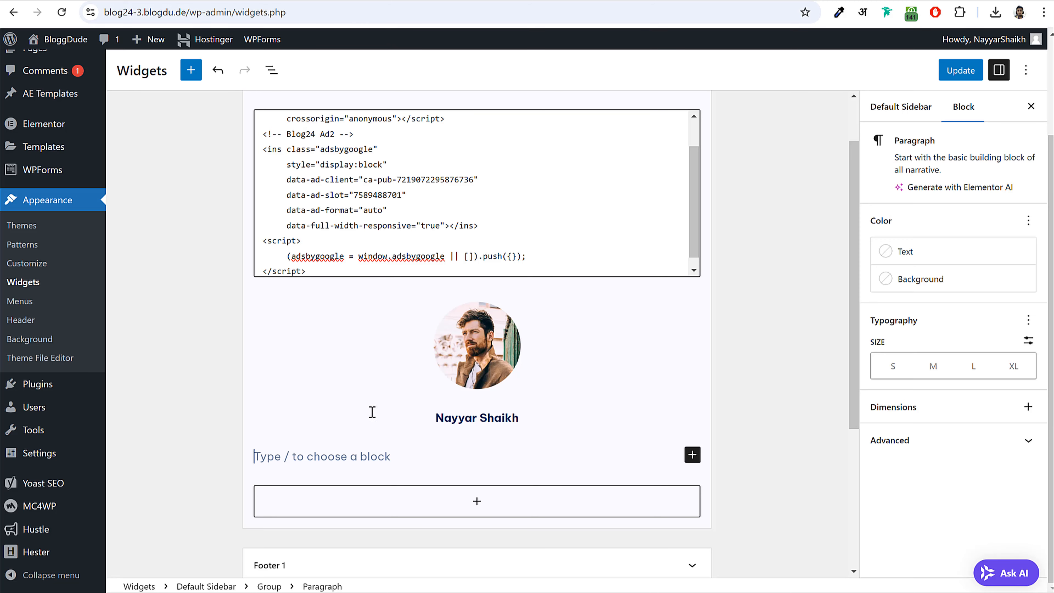
pyautogui.write('John Doe is a versatile writer with a passion for storytelling. With a background in literature and a love for exploring diverse themes, his words captivate and resonate with readers across genres.')
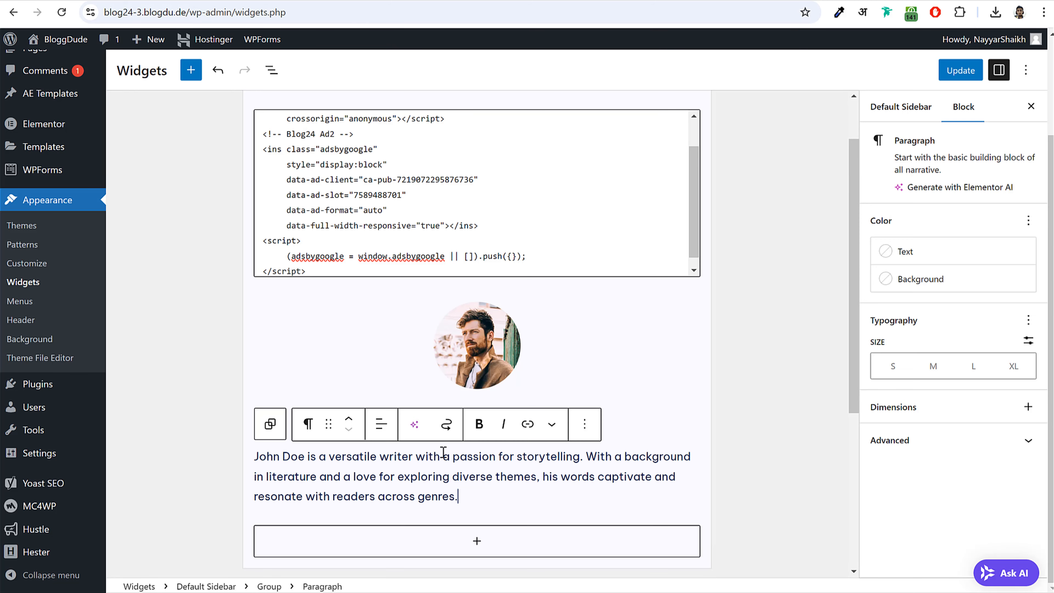
# - Centre the bio paragraph and compare it with the live author box
pyautogui.click(381, 424)
pyautogui.click(428, 493)
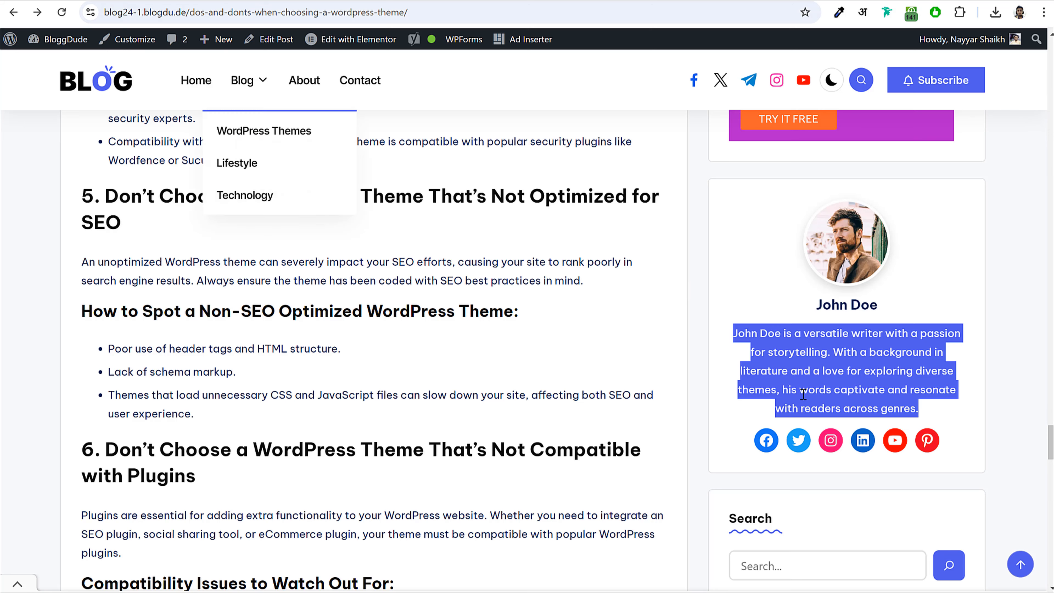
pyautogui.click(801, 392)
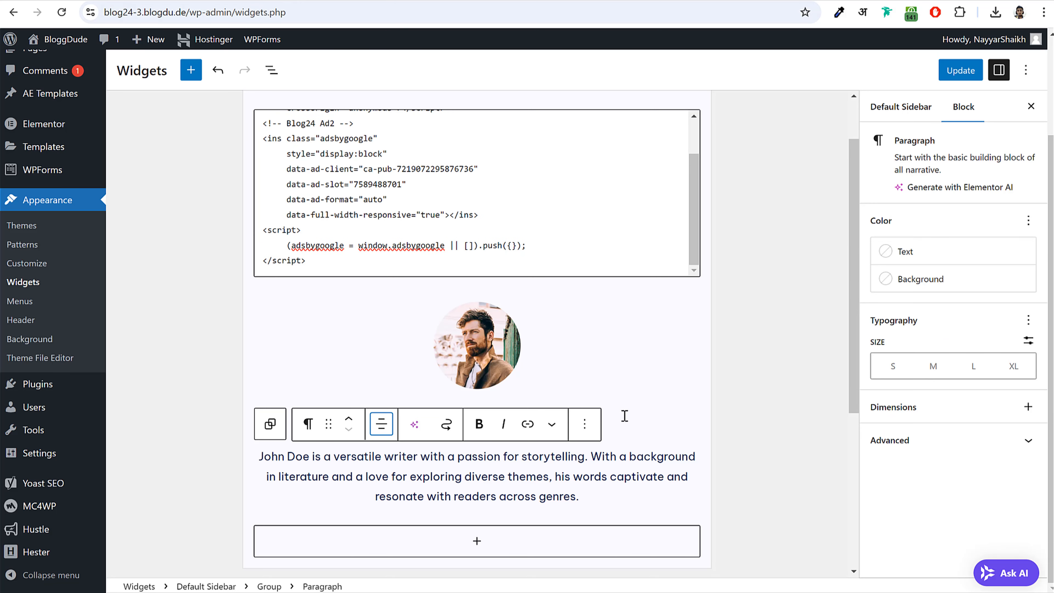
pyautogui.click(625, 417)
pyautogui.scroll(-2, 664, 405)
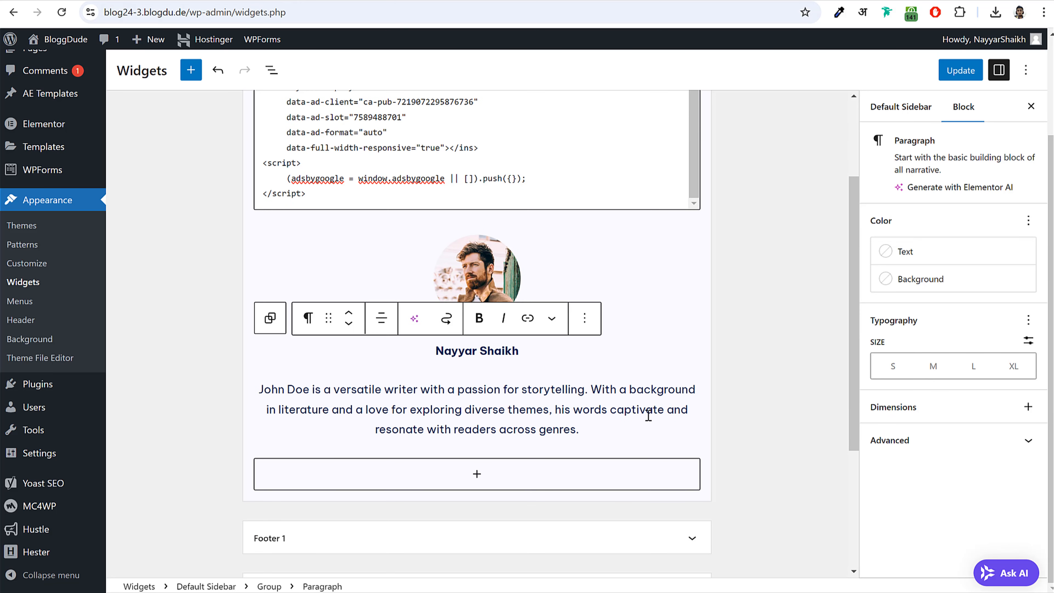
pyautogui.click(640, 432)
pyautogui.click(753, 381)
pyautogui.click(608, 322)
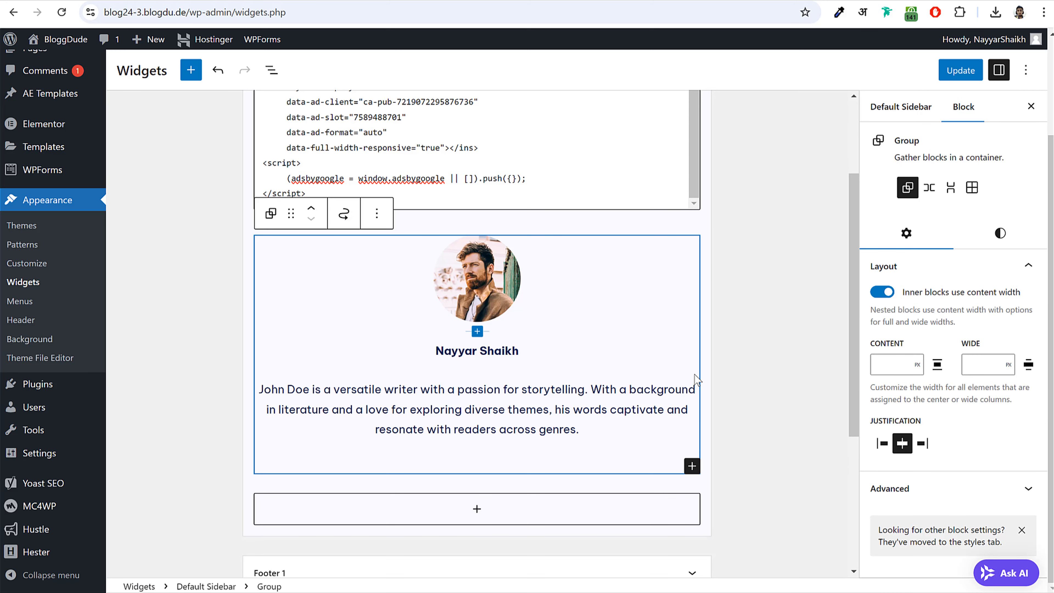
# - Insert a Social Icons block into the sidebar group, found by searching 'soc'
pyautogui.click(691, 467)
pyautogui.write('soci')
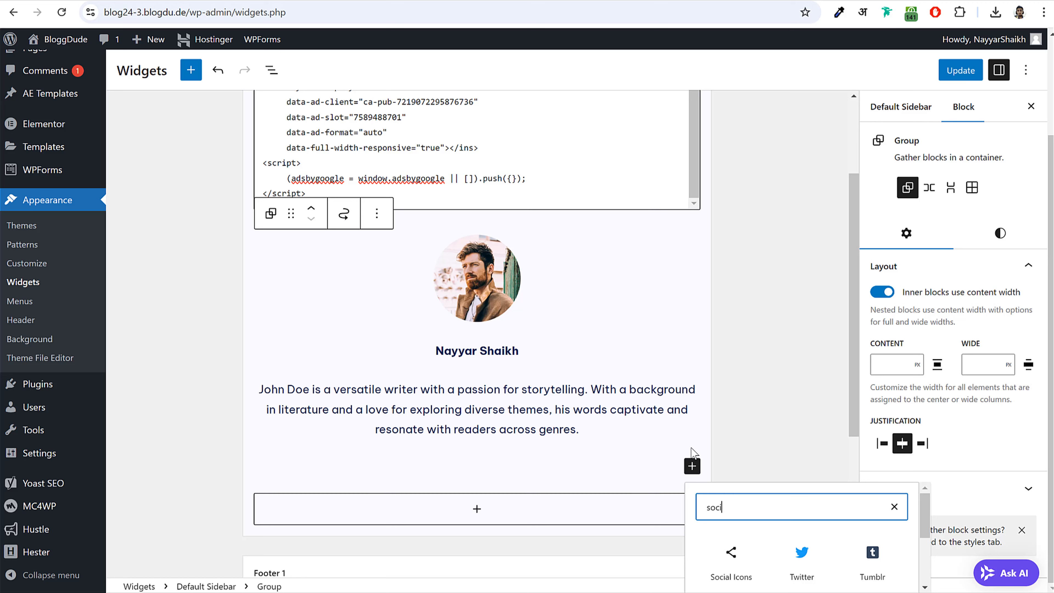
pyautogui.scroll(-3, 693, 453)
pyautogui.click(749, 434)
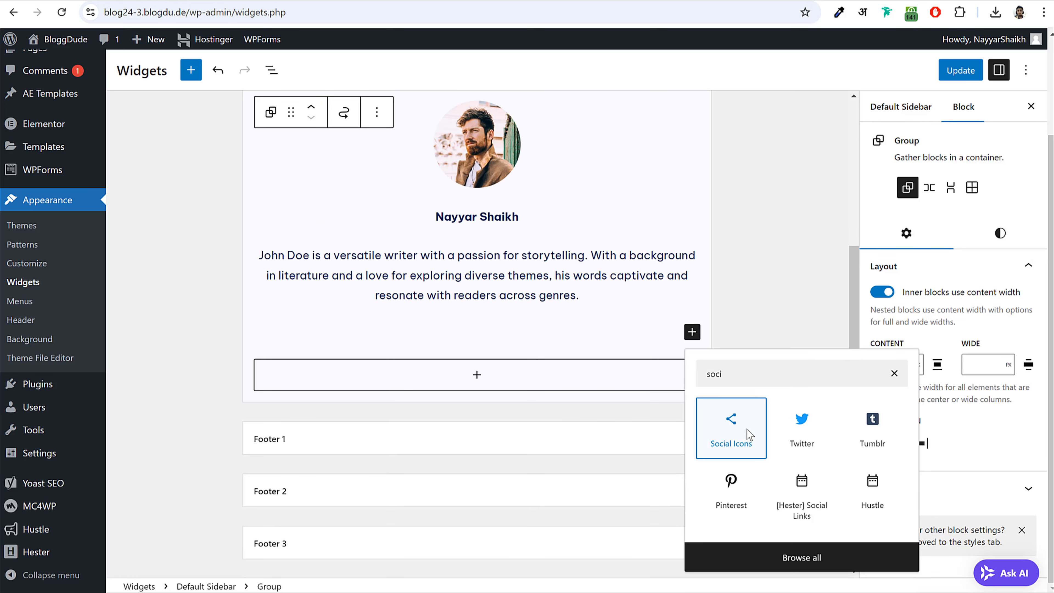
pyautogui.click(749, 434)
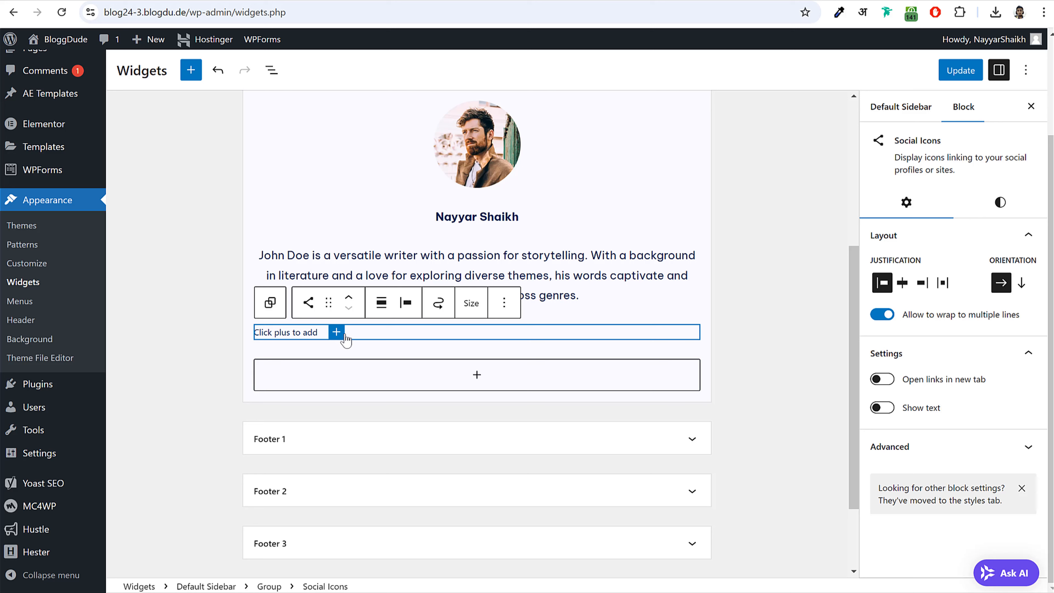
# - Add Facebook, X and YouTube icons to the social icons block
pyautogui.click(337, 332)
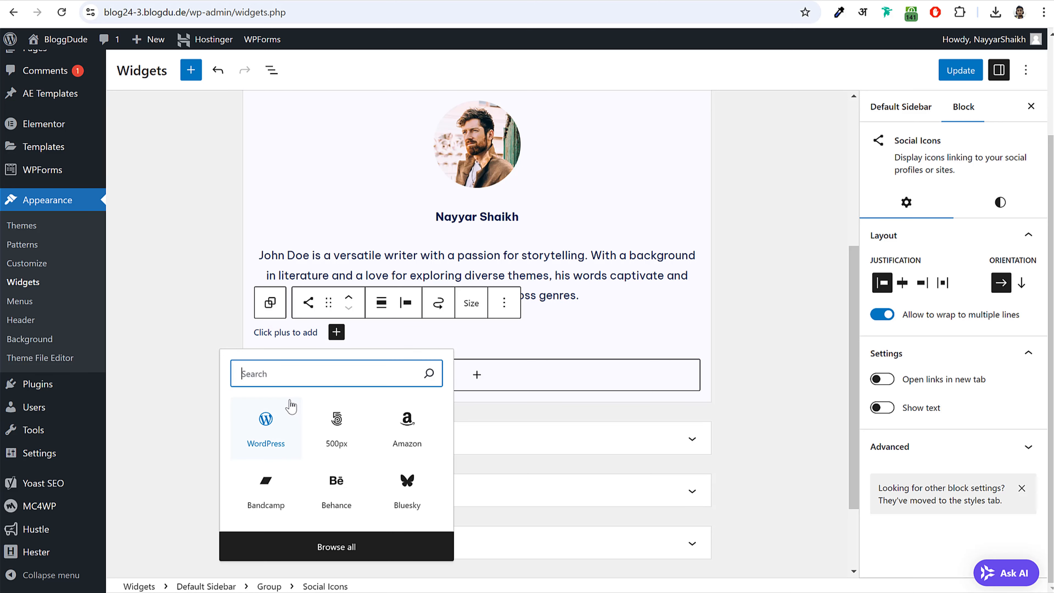
pyautogui.write('fac')
pyautogui.click(265, 426)
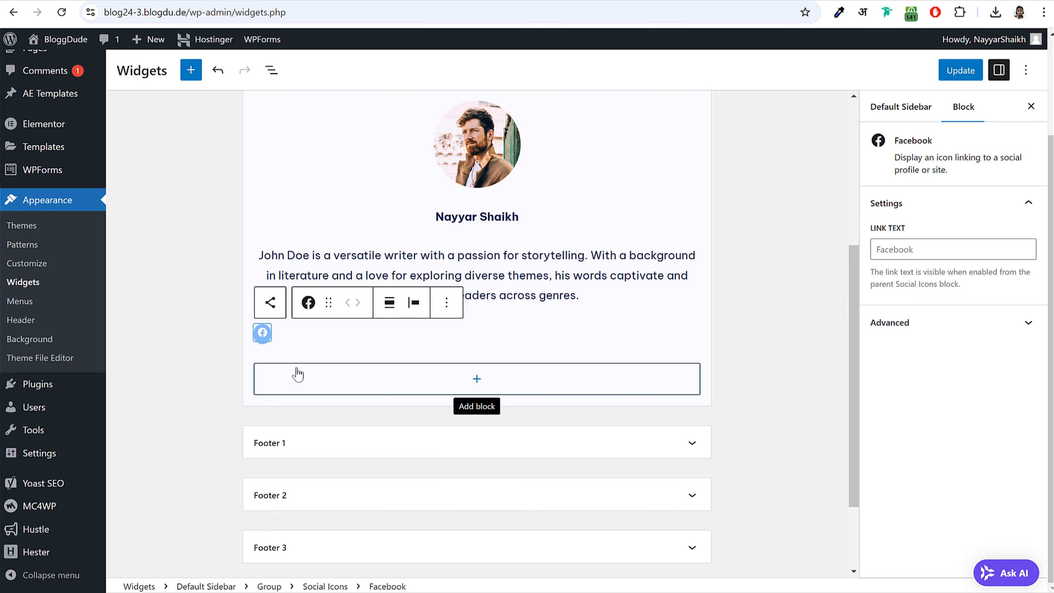
pyautogui.click(295, 333)
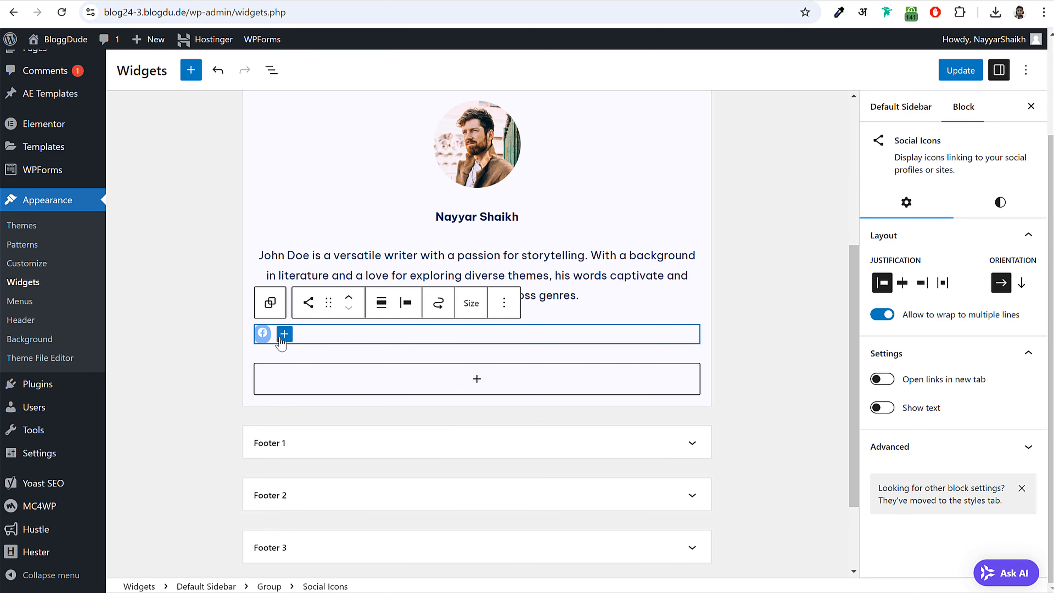
pyautogui.click(284, 335)
pyautogui.write('tw')
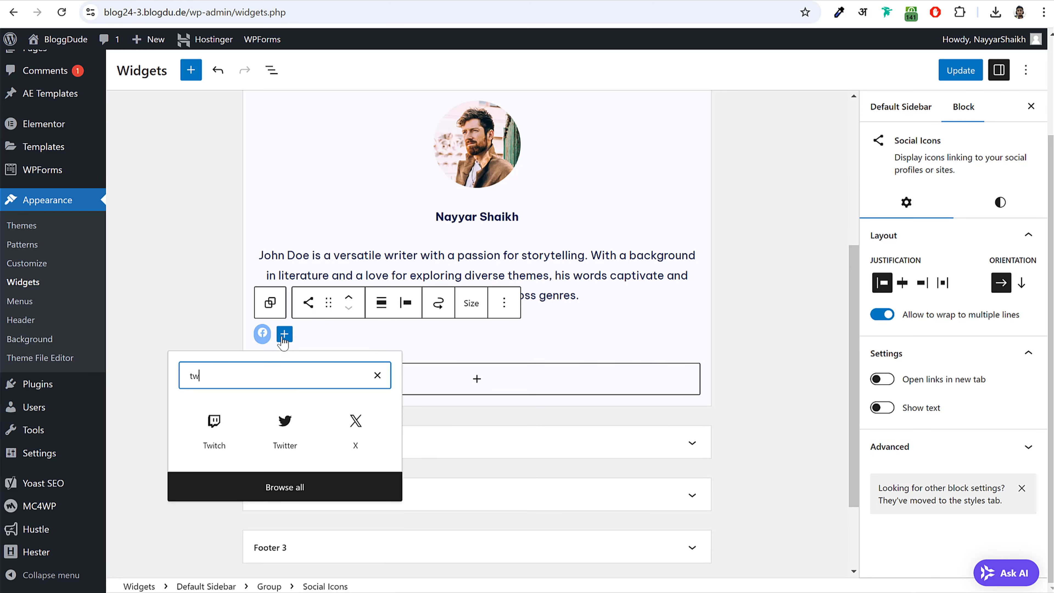
pyautogui.click(351, 432)
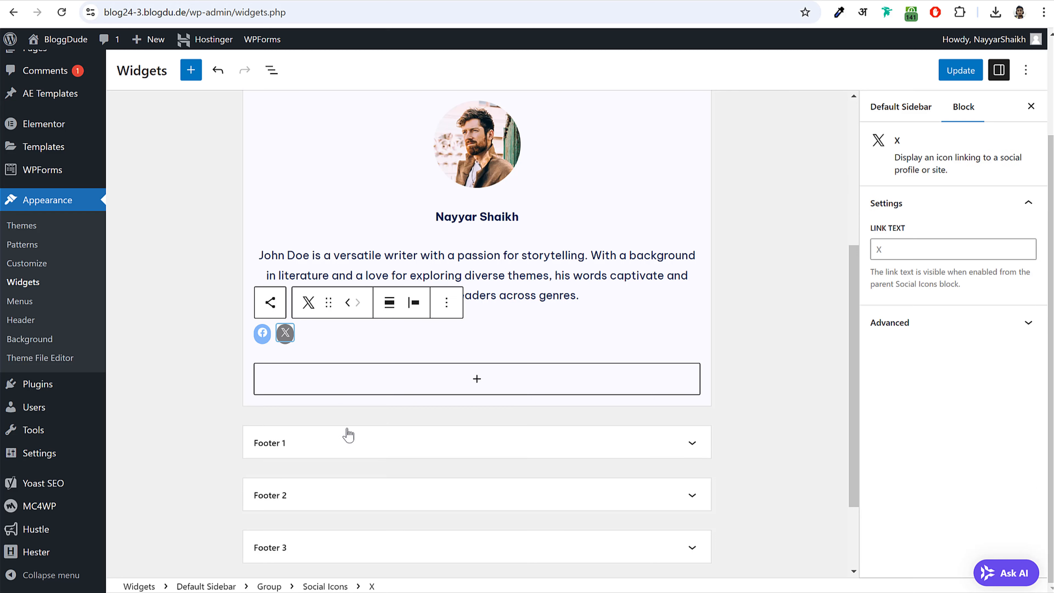
pyautogui.click(310, 339)
pyautogui.click(307, 335)
pyautogui.write('you')
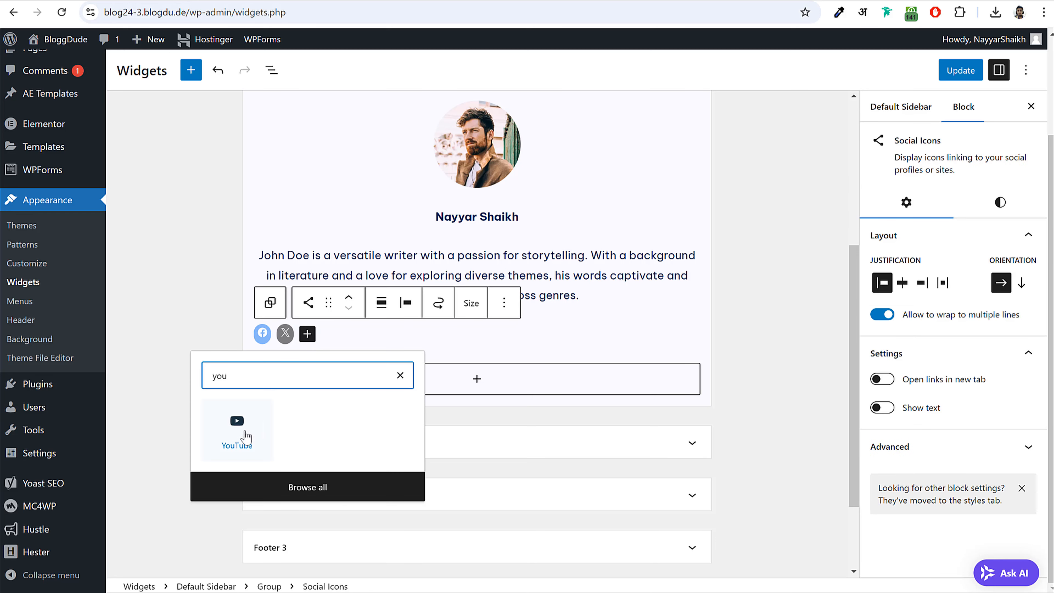
pyautogui.click(243, 438)
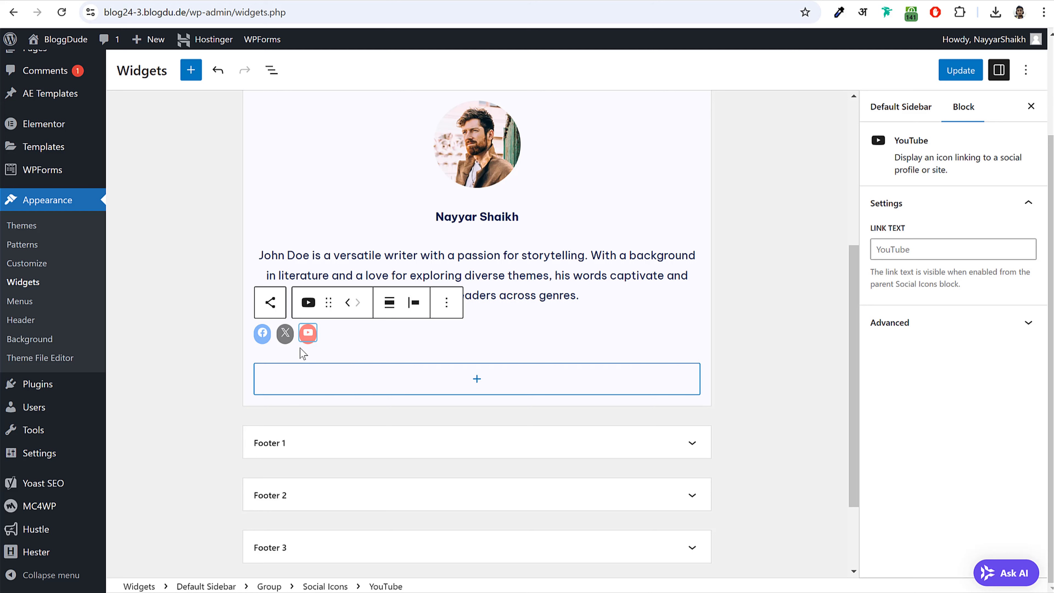
# - Link each social icon to # and centre the icon row
pyautogui.click(263, 333)
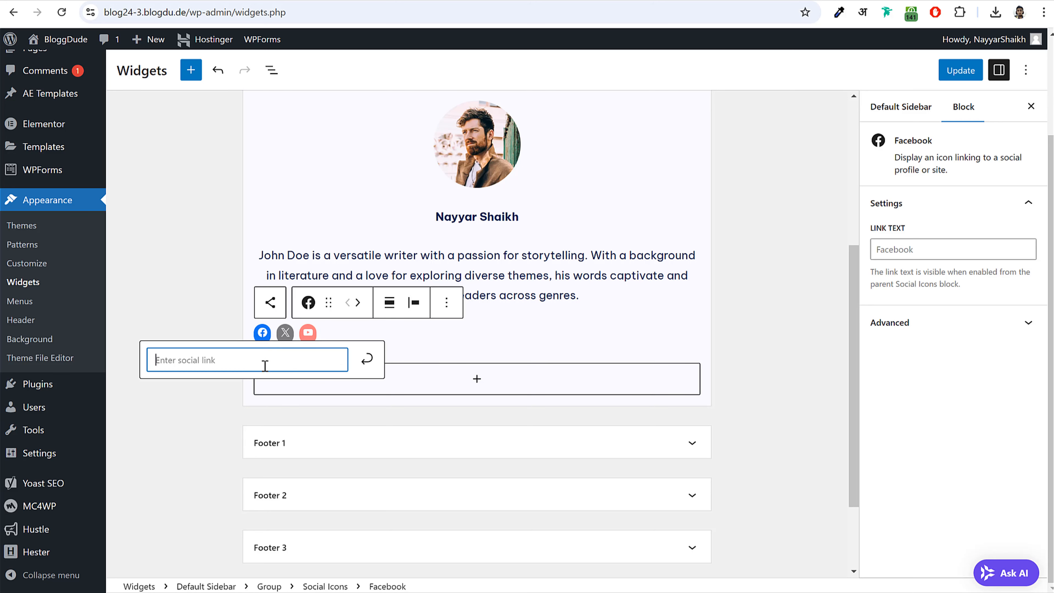
pyautogui.write('#')
pyautogui.click(286, 333)
pyautogui.write('#')
pyautogui.click(308, 333)
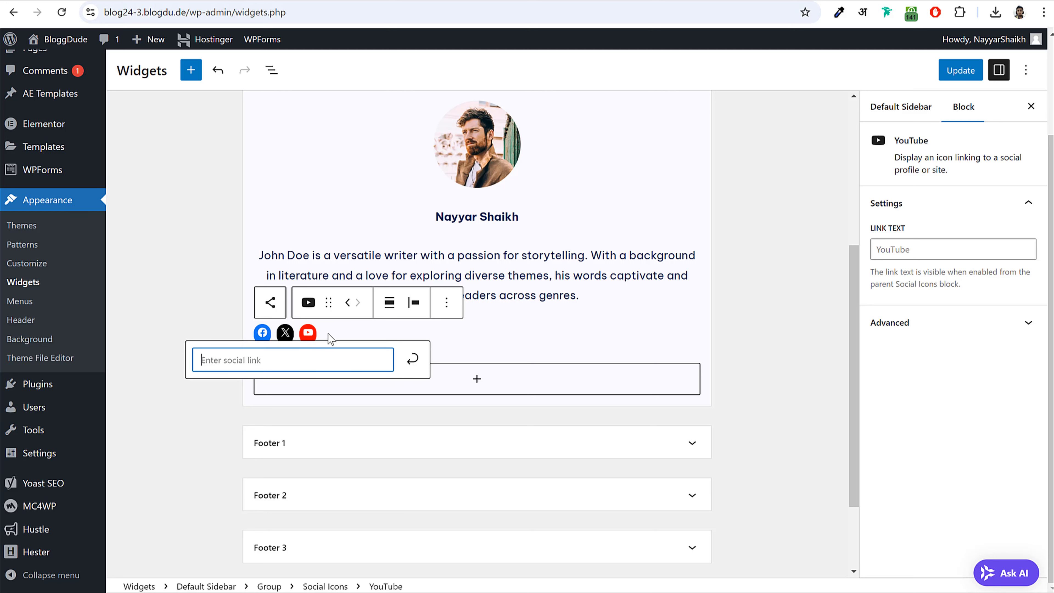
pyautogui.write('#')
pyautogui.click(389, 306)
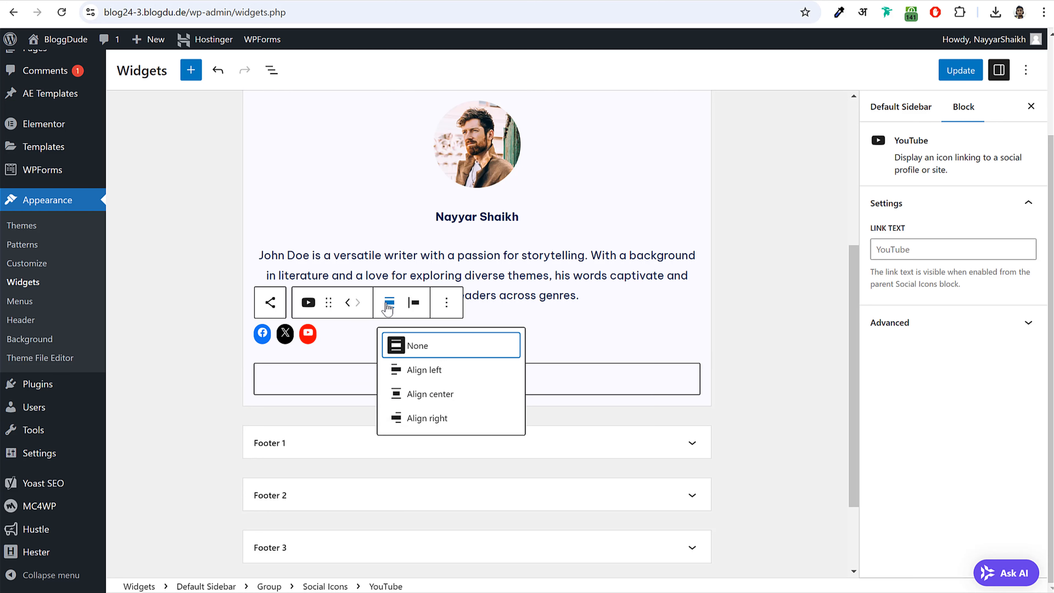
pyautogui.click(435, 393)
pyautogui.click(716, 299)
pyautogui.scroll(2, 724, 314)
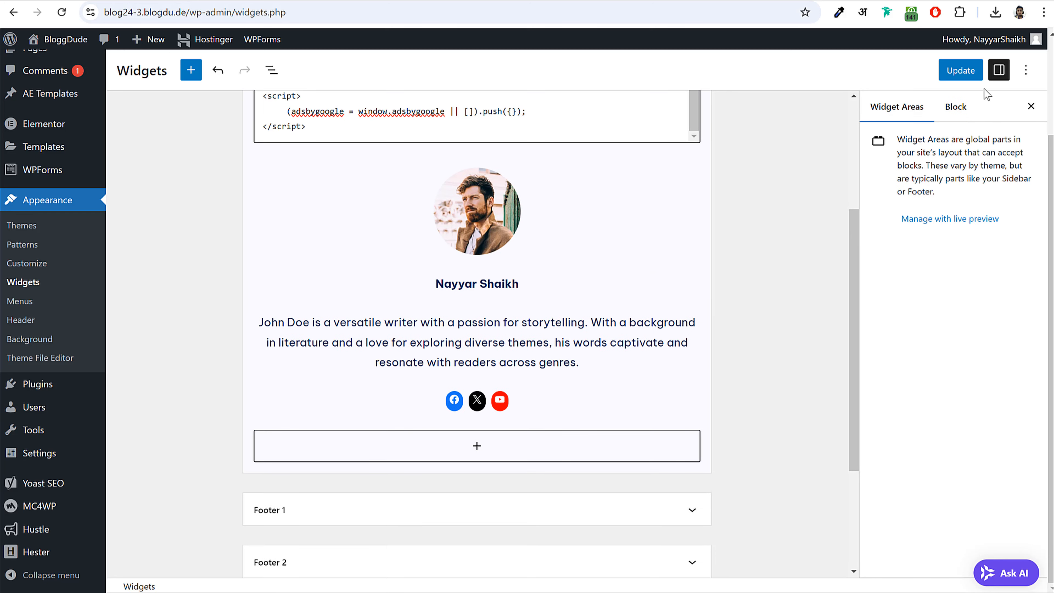
# - Save the sidebar widgets with Update and reload the blog post
pyautogui.click(961, 70)
pyautogui.hotkey('ctrl', 'Tab')
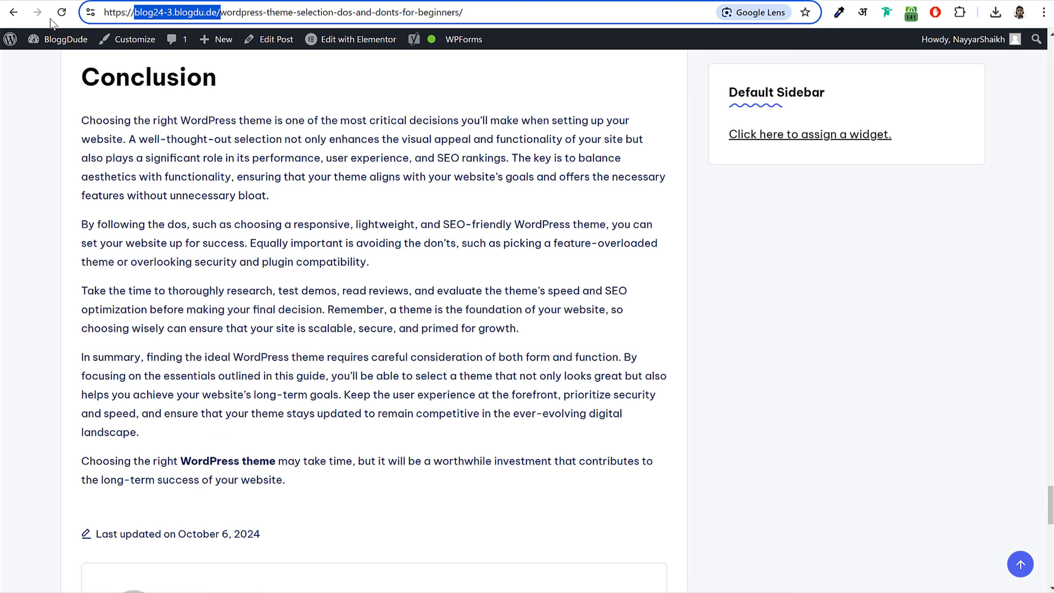
pyautogui.click(65, 14)
pyautogui.scroll(10, 860, 344)
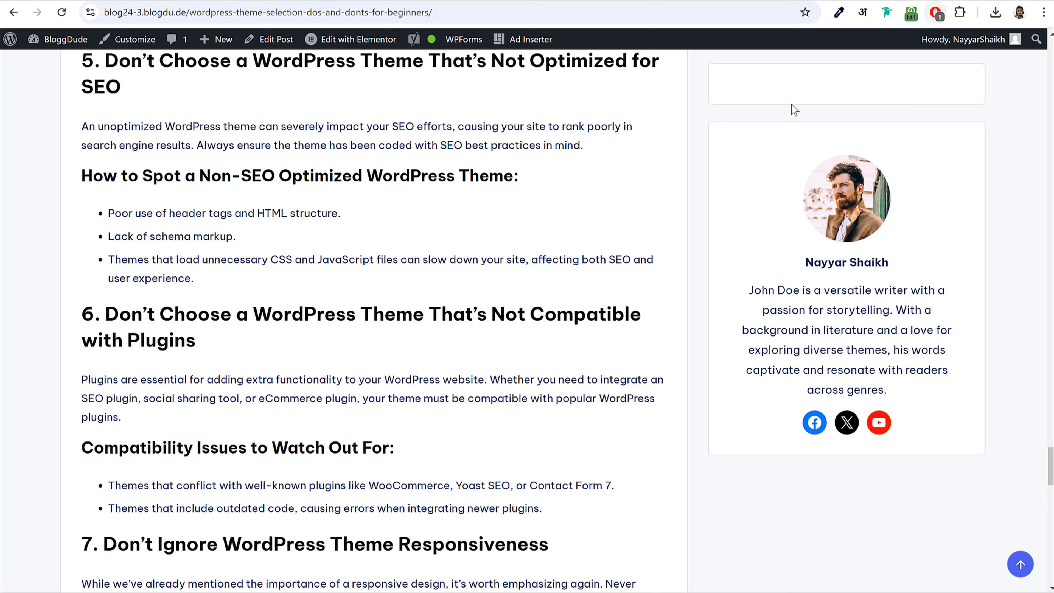
# - Pause AdBlock on the site, reload, and check the author box in the post sidebar
pyautogui.click(936, 12)
pyautogui.click(823, 305)
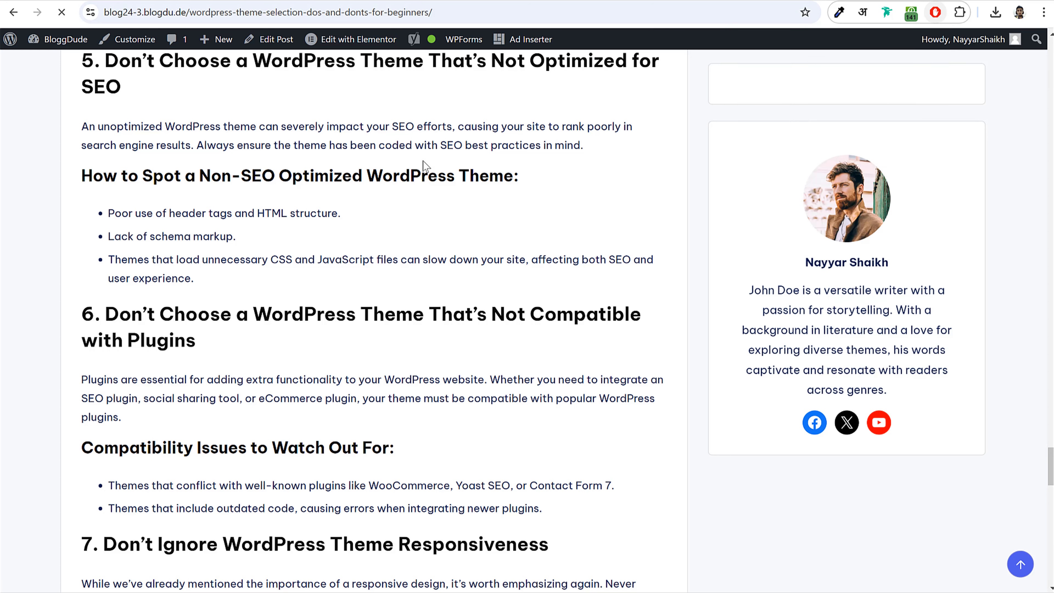
pyautogui.scroll(8, 1028, 291)
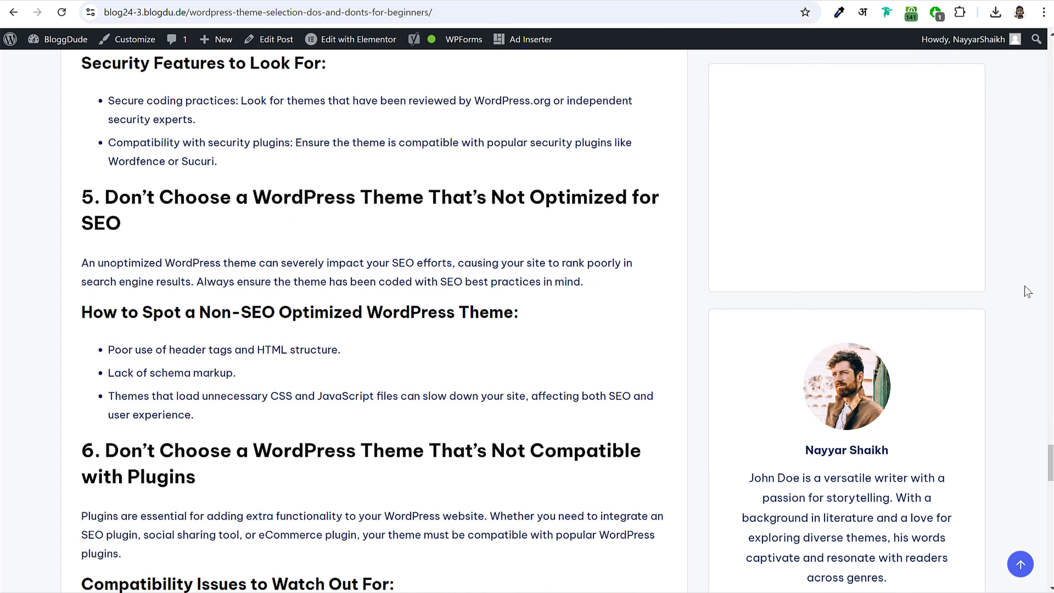
pyautogui.scroll(20, 868, 175)
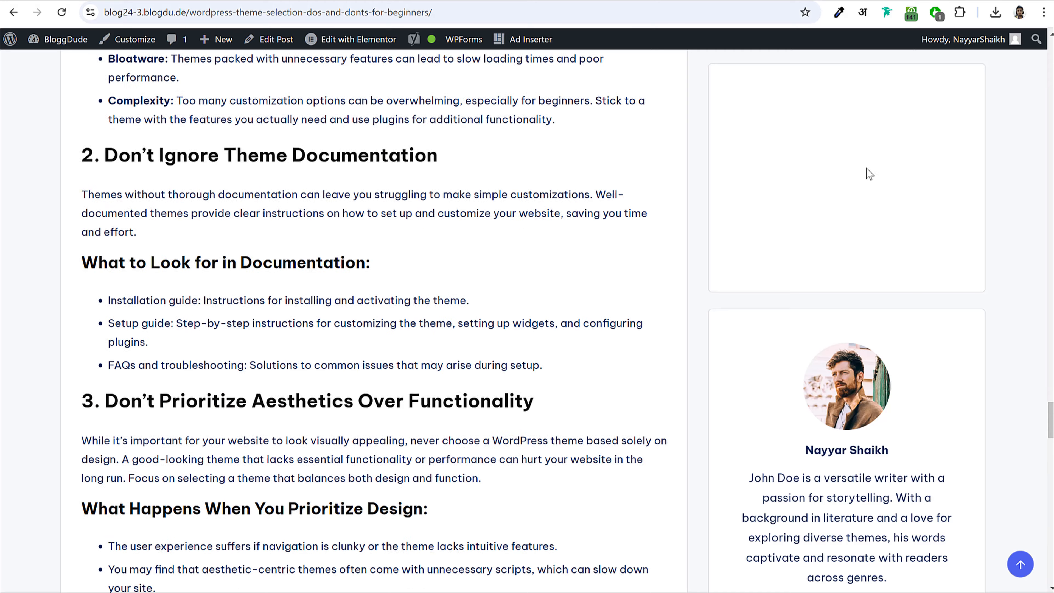
pyautogui.scroll(20, 861, 190)
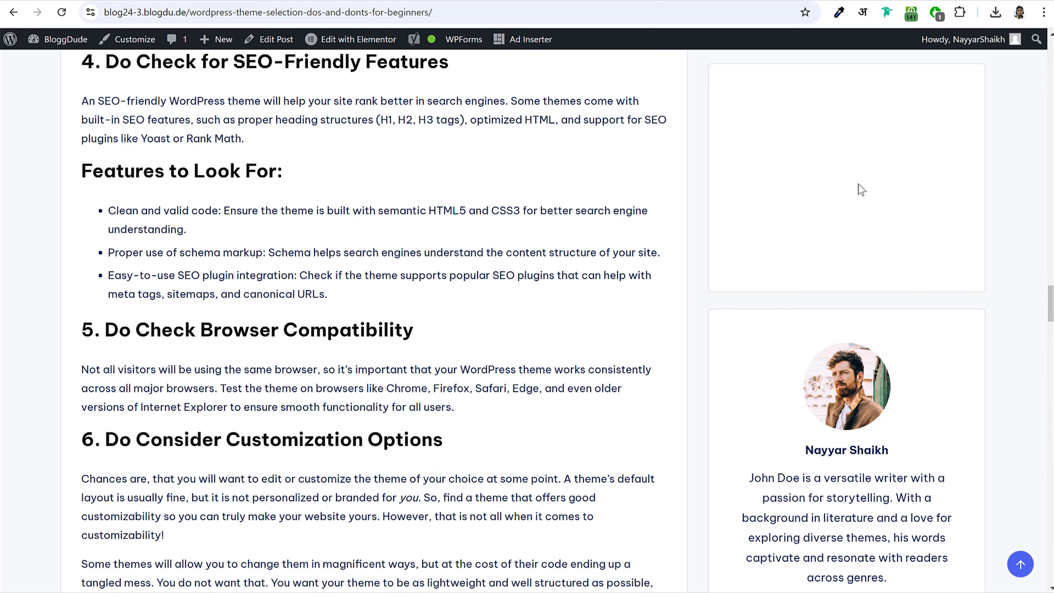
pyautogui.scroll(-8, 863, 216)
pyautogui.scroll(-2, 316, 174)
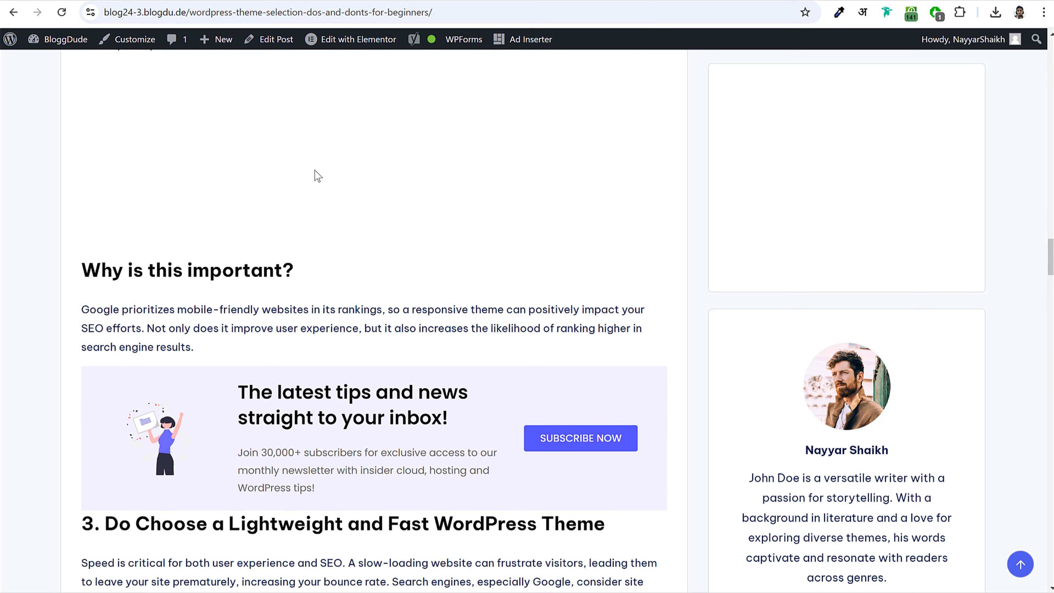
pyautogui.scroll(3, 191, 248)
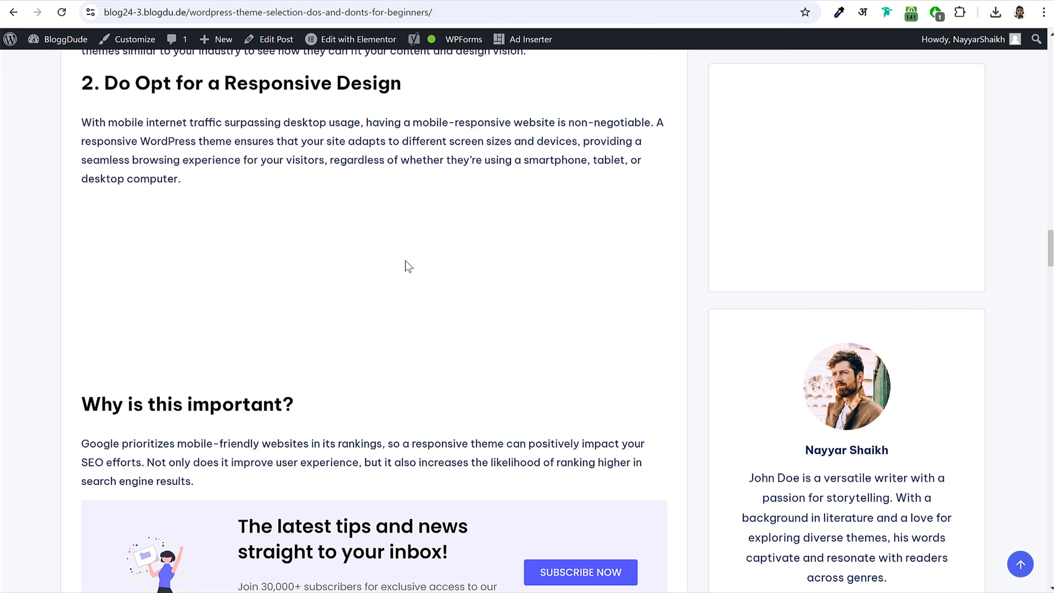
pyautogui.click(62, 12)
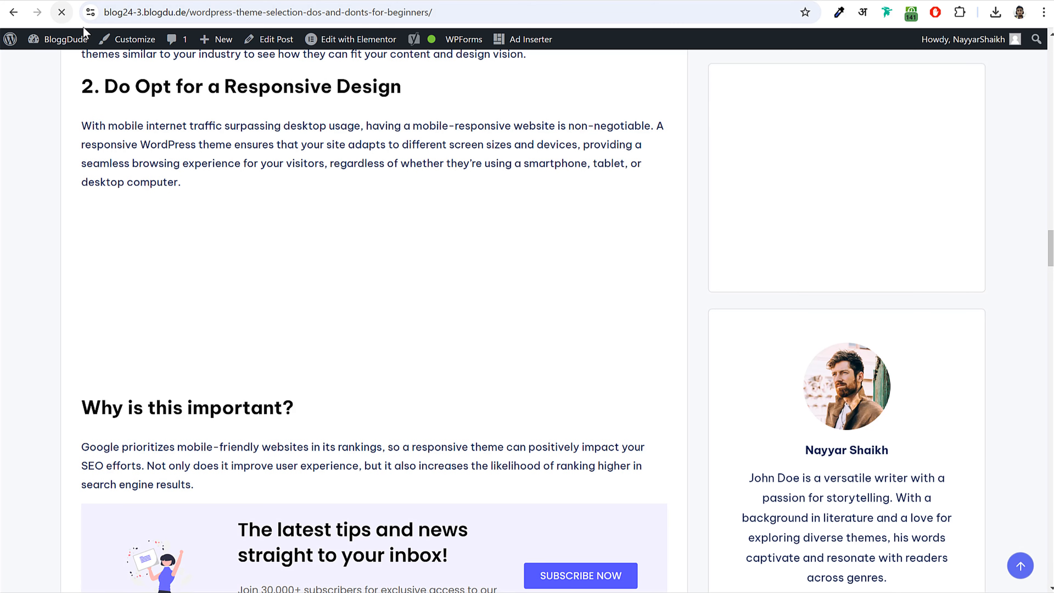
pyautogui.scroll(-4, 797, 283)
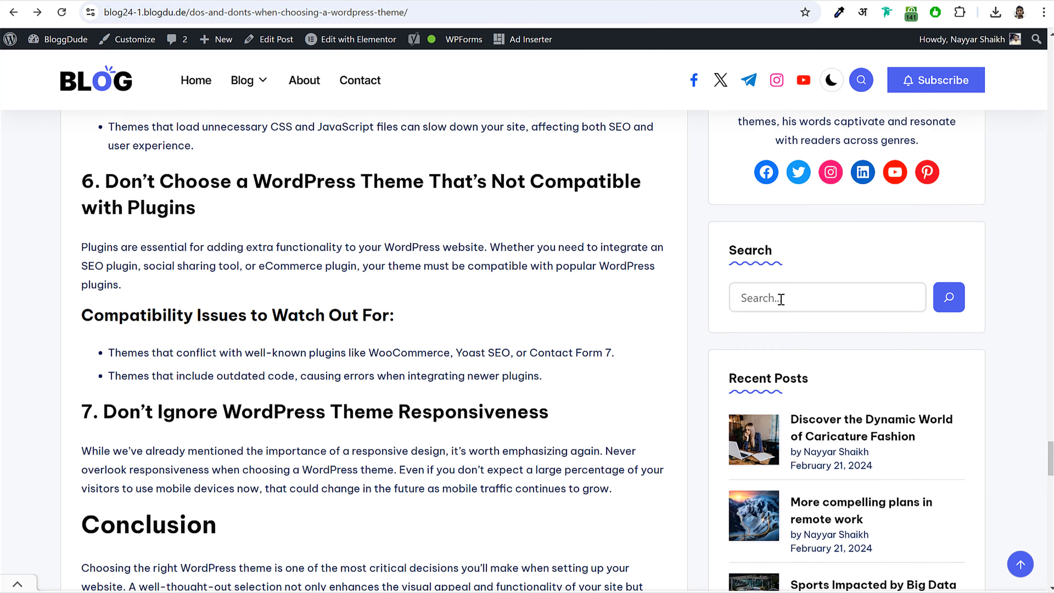
pyautogui.scroll(-2, 781, 299)
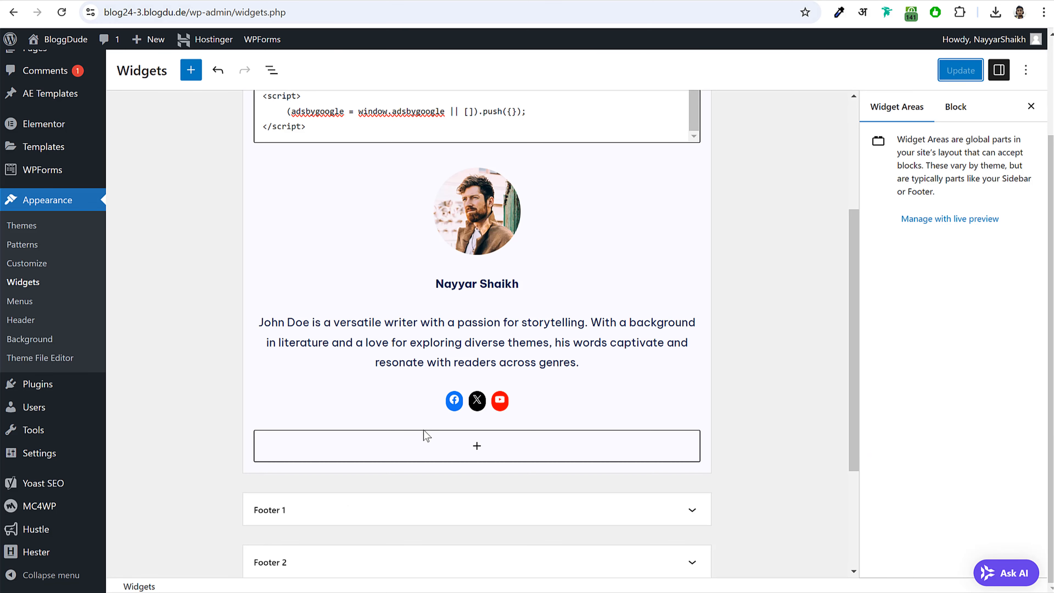
# - Insert a Search block below the author card in the sidebar
pyautogui.click(477, 445)
pyautogui.write('sea')
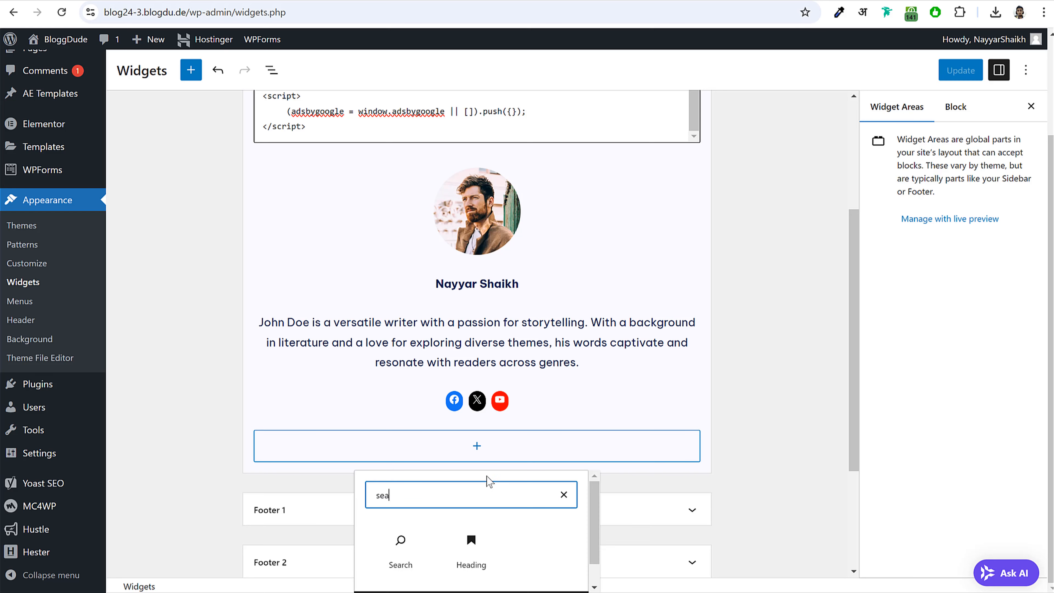
pyautogui.click(395, 554)
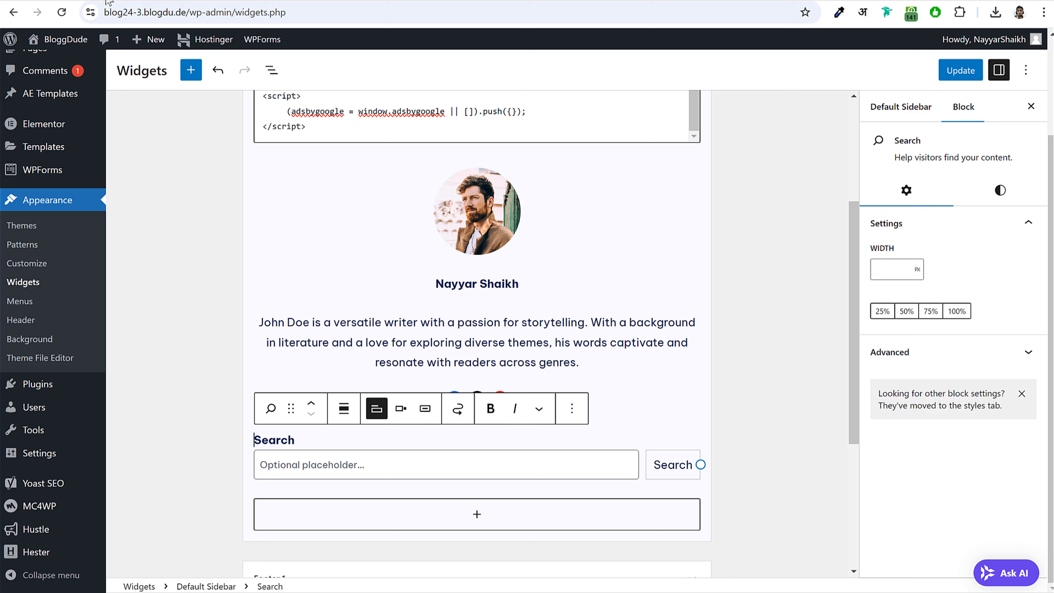
pyautogui.click(734, 481)
# - Insert a Latest Posts block below the search box
pyautogui.click(494, 515)
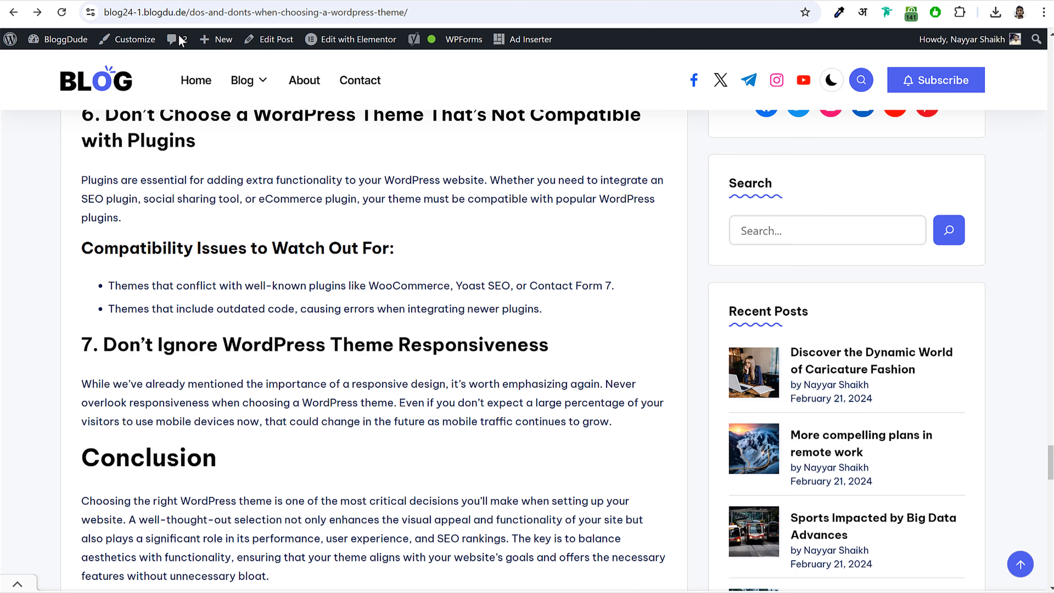
pyautogui.scroll(-3, 249, 125)
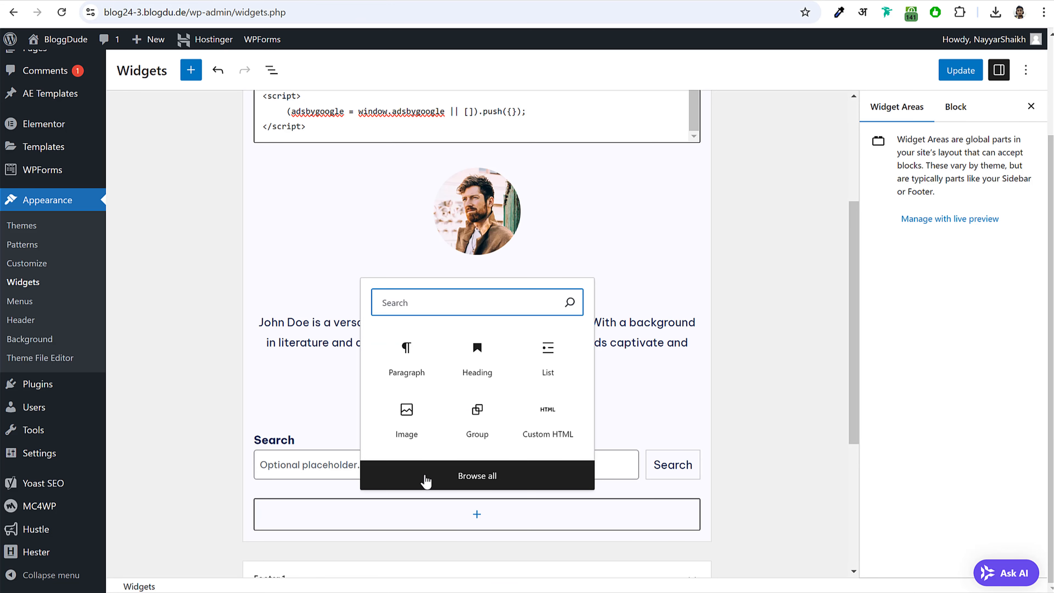
pyautogui.write('late')
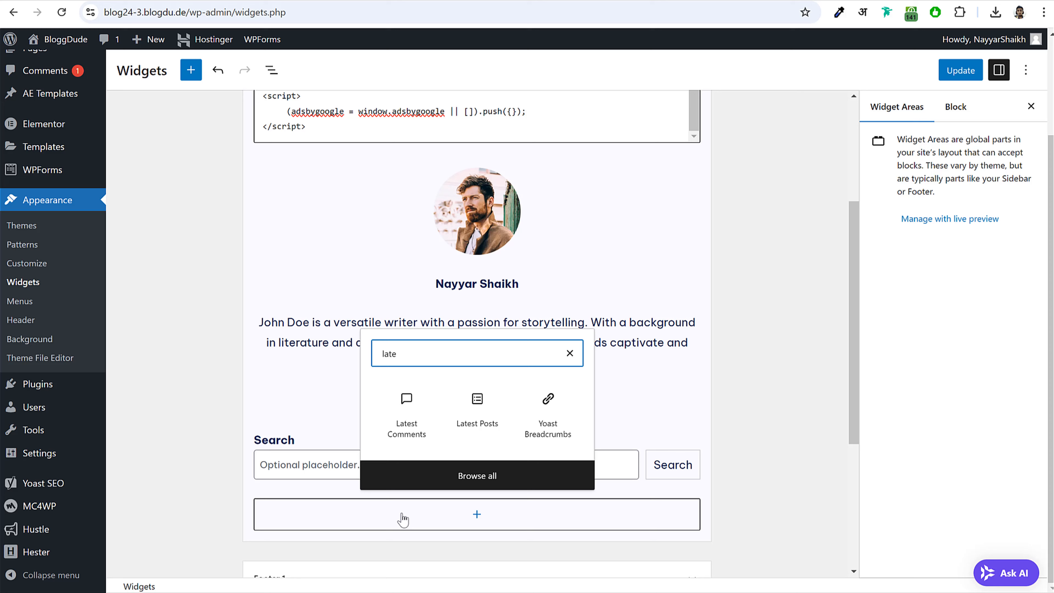
pyautogui.click(480, 417)
pyautogui.scroll(-2, 731, 394)
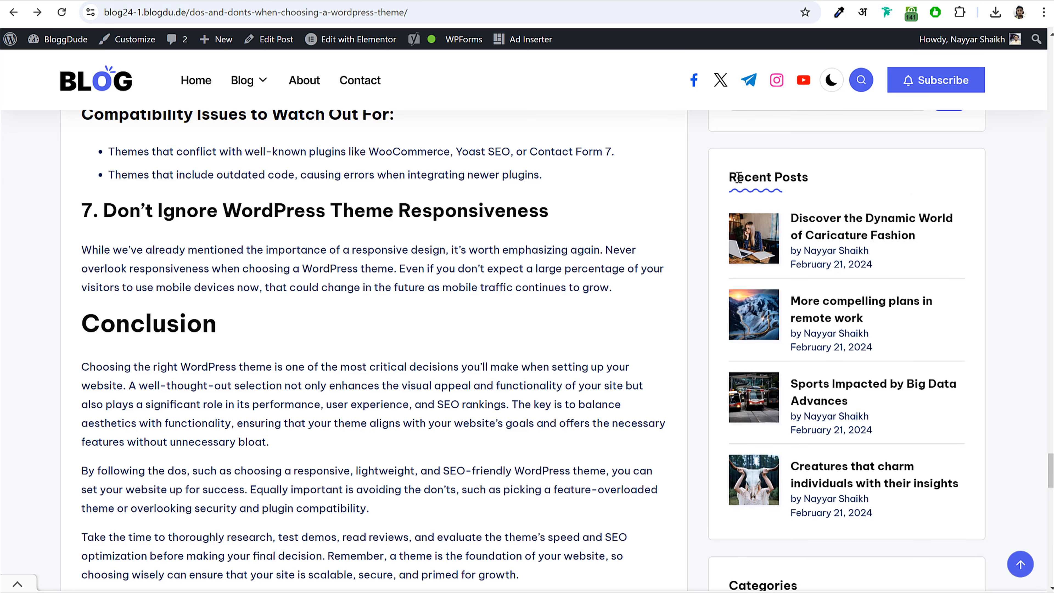
# - Remove the Latest Posts block from the sidebar
pyautogui.moveTo(729, 177); pyautogui.dragTo(808, 177)
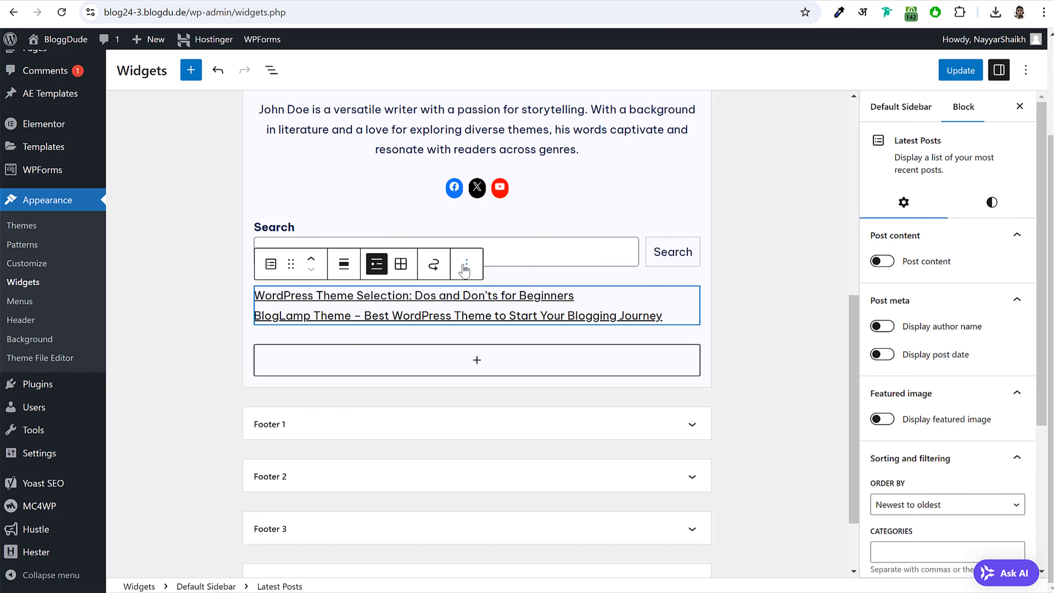
pyautogui.click(466, 264)
pyautogui.click(482, 583)
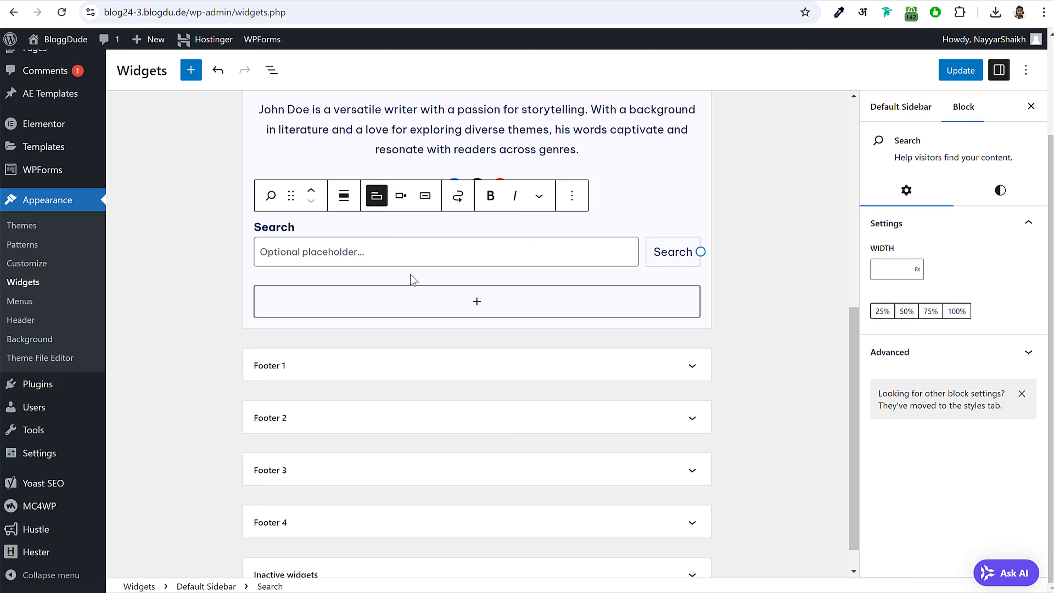
# - Insert a plain Group block below the search box
pyautogui.click(477, 302)
pyautogui.write('gr')
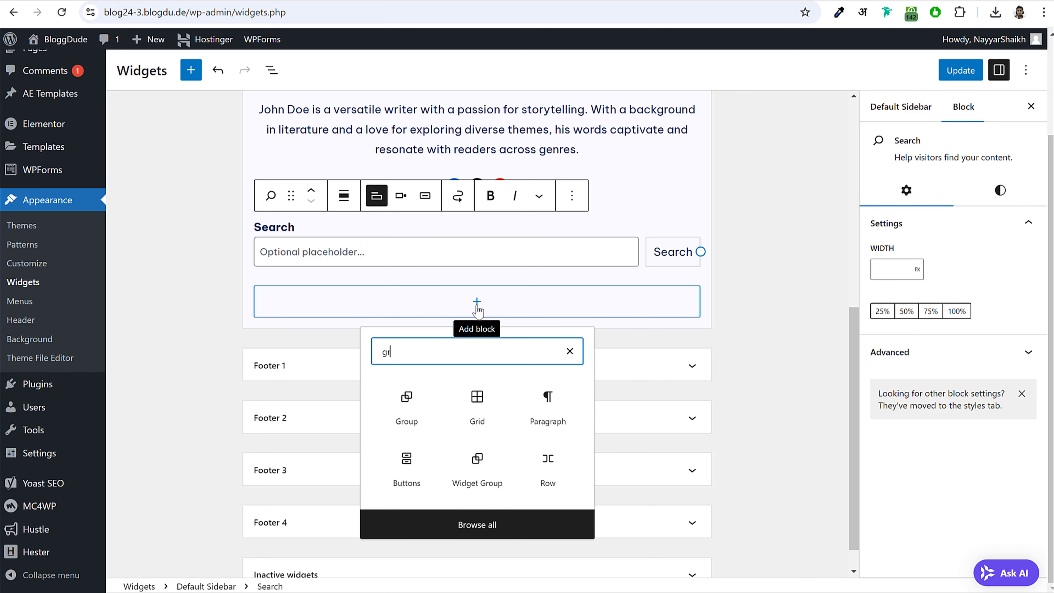
pyautogui.click(407, 409)
pyautogui.click(289, 337)
pyautogui.click(363, 311)
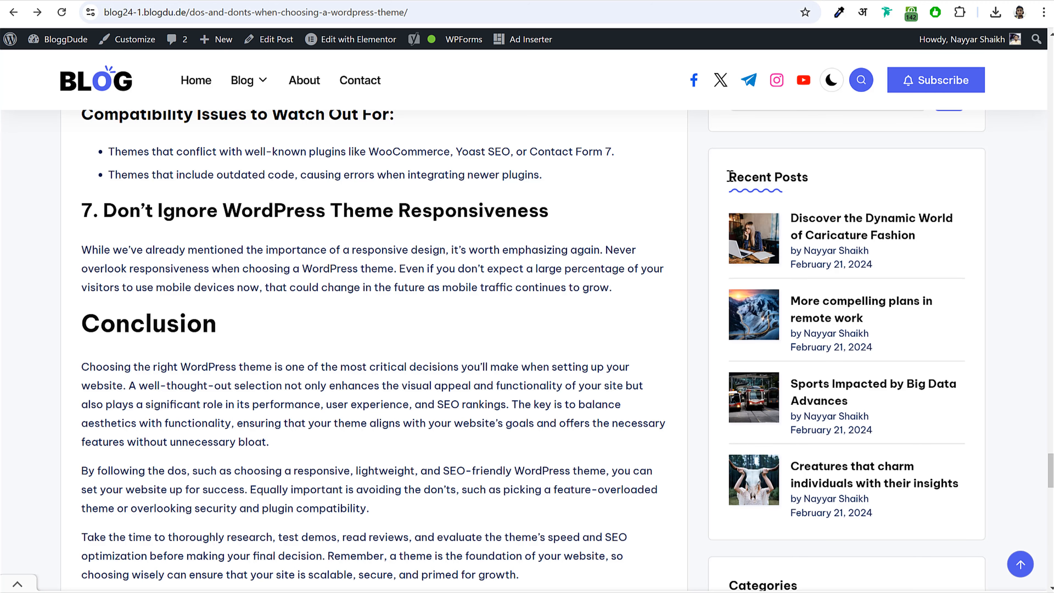
# - Add an H4 heading reading 'Recent Posts' inside the group, then select the group
pyautogui.moveTo(729, 176); pyautogui.dragTo(842, 179)
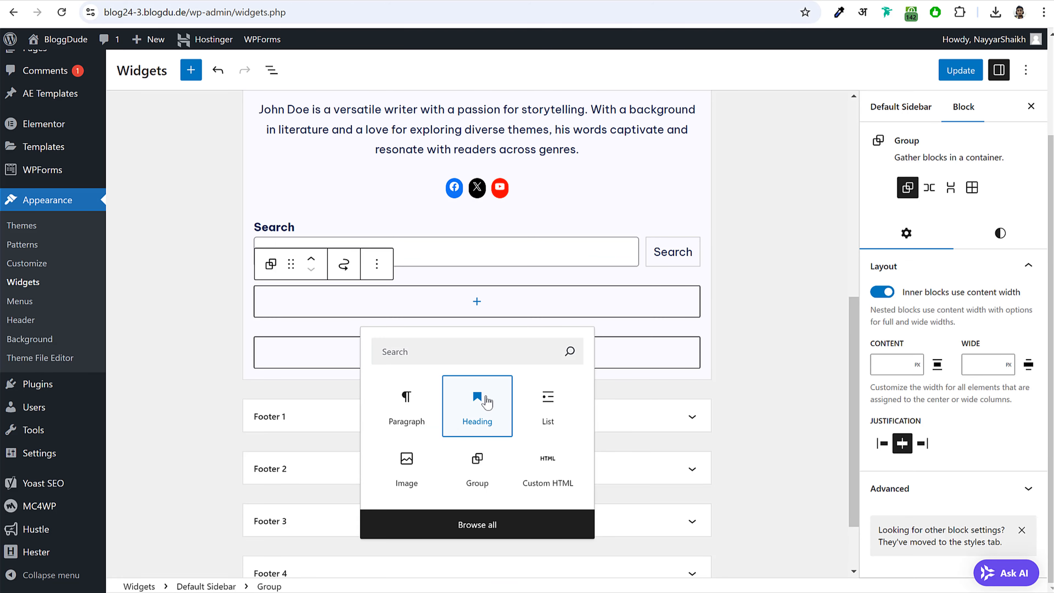
pyautogui.click(487, 402)
pyautogui.click(381, 262)
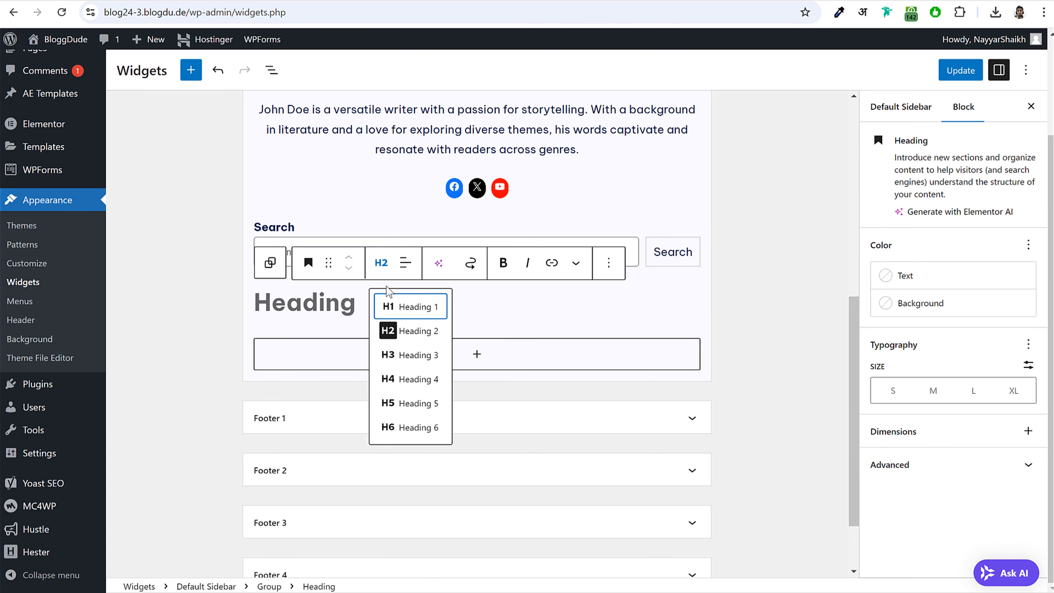
pyautogui.click(416, 380)
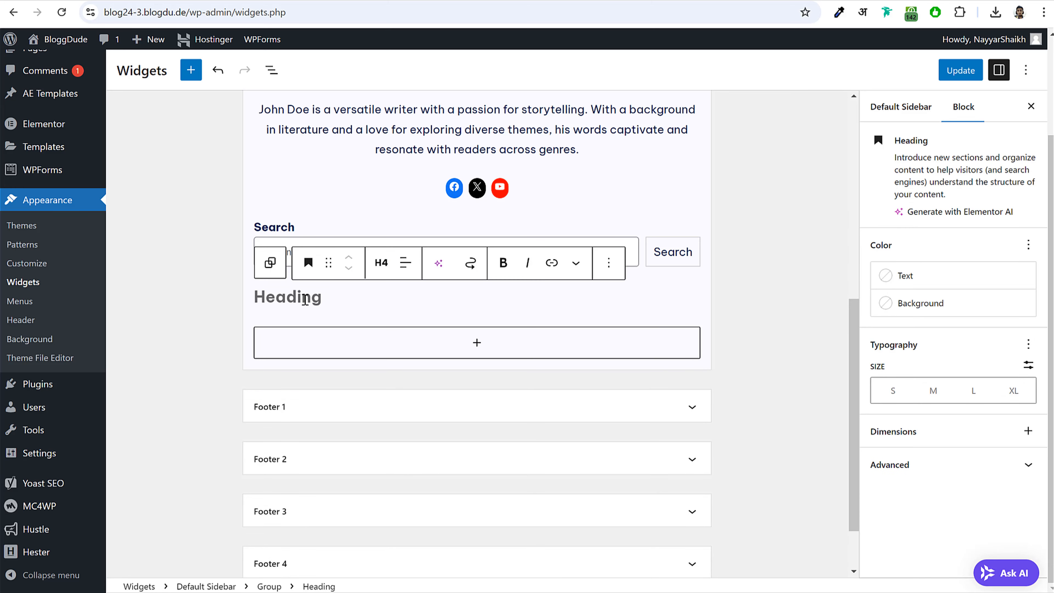
pyautogui.write('Recent Posts')
pyautogui.click(791, 303)
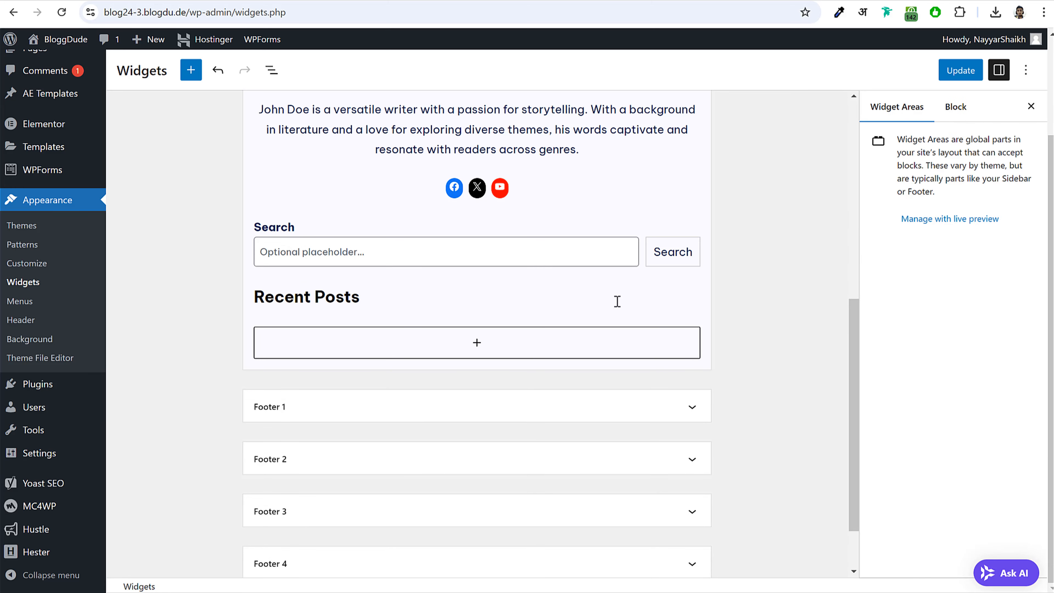
pyautogui.click(615, 301)
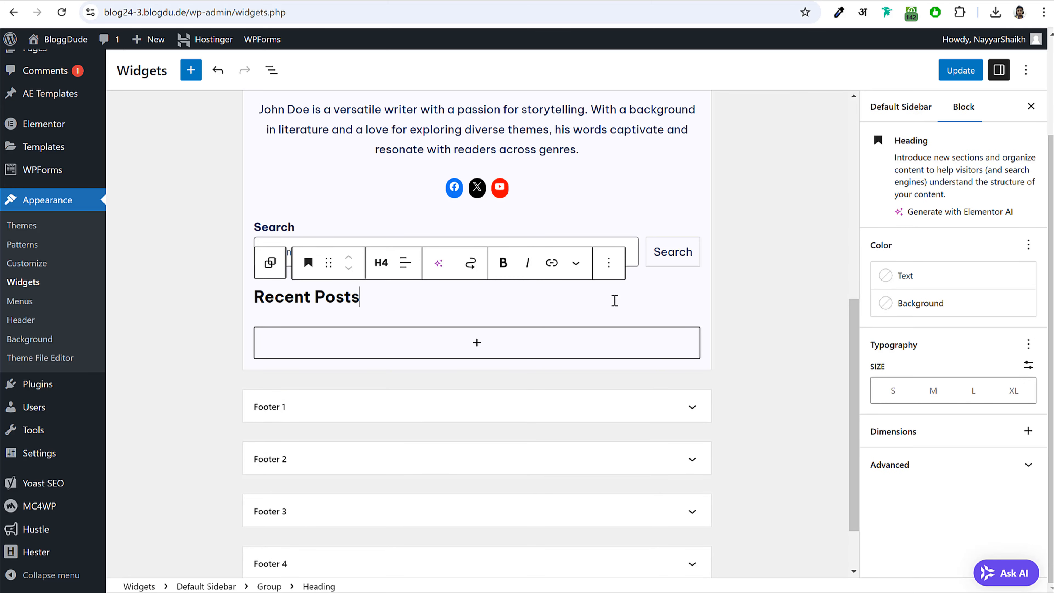
pyautogui.click(270, 264)
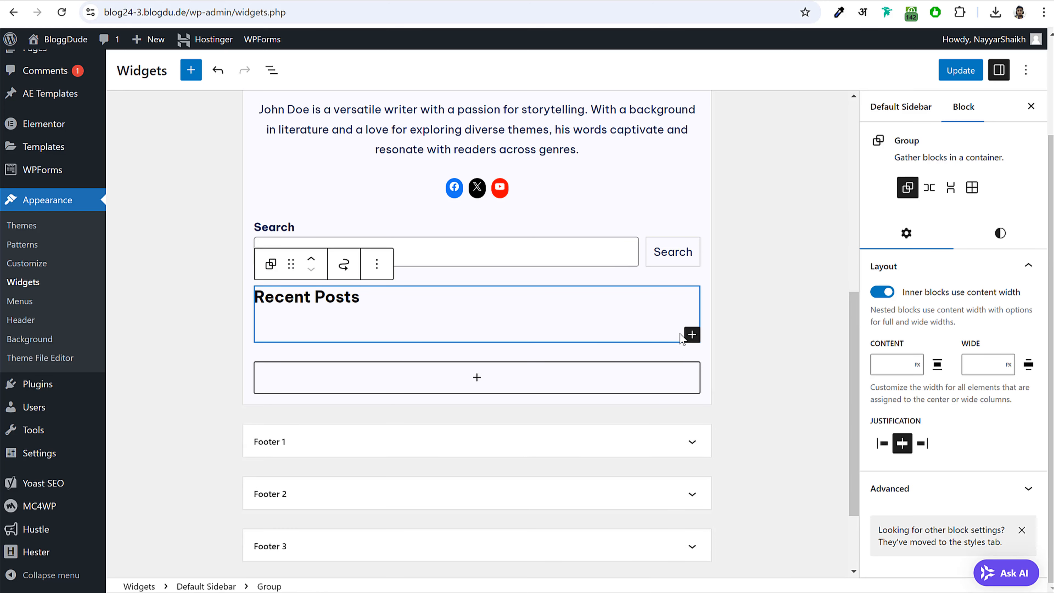
# - Add a Latest Posts block to the group showing author name, post date and featured image
pyautogui.click(692, 335)
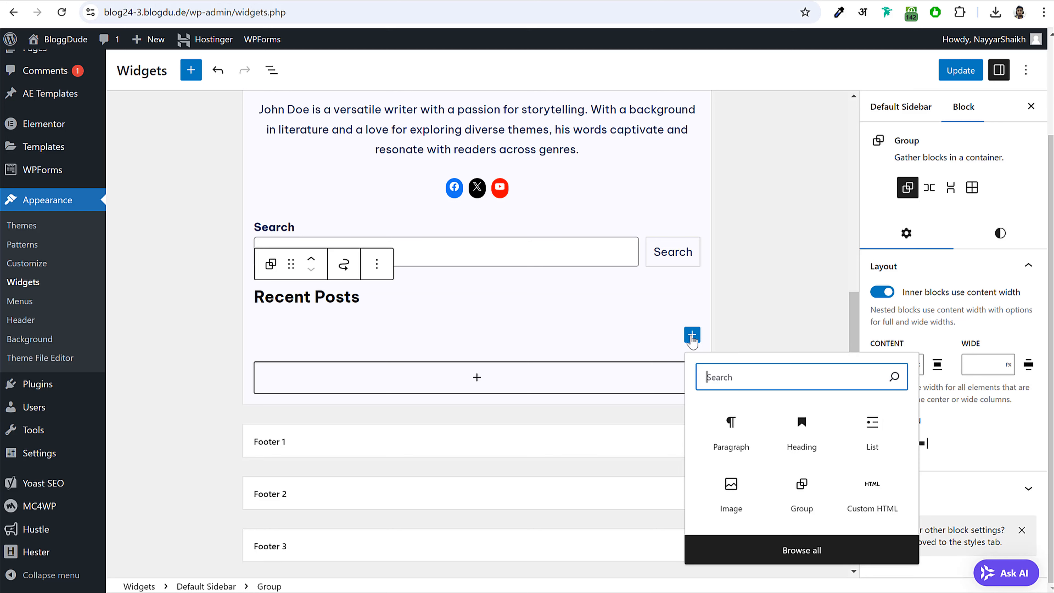
pyautogui.write('late')
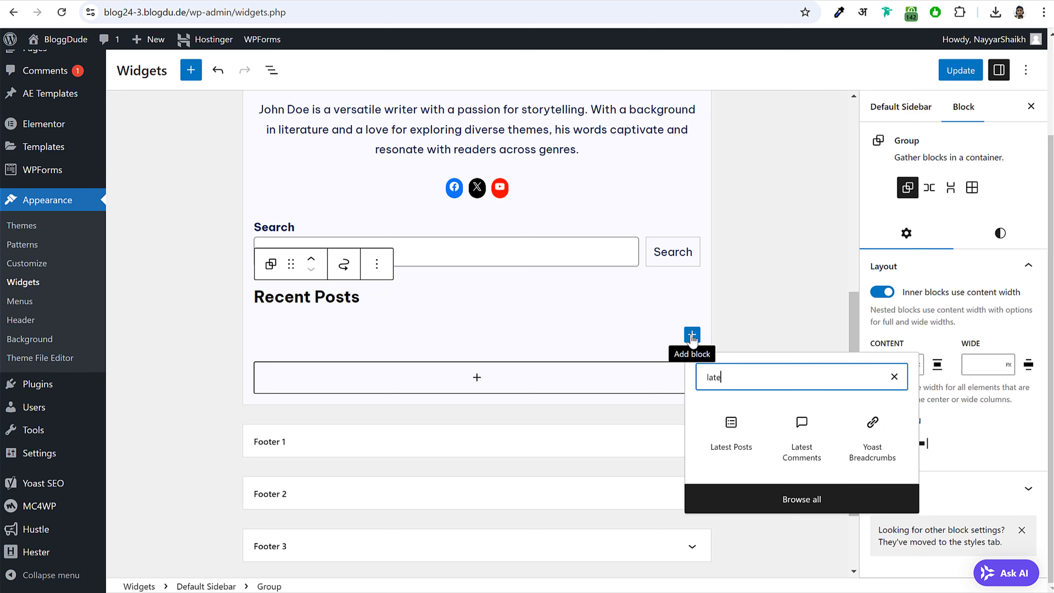
pyautogui.click(733, 436)
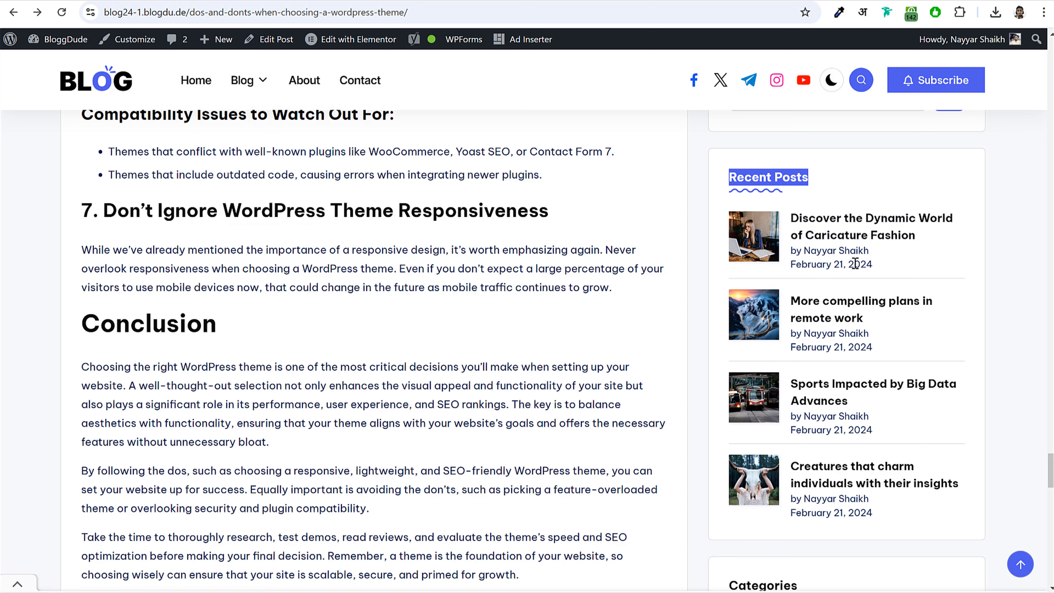
pyautogui.moveTo(872, 265); pyautogui.dragTo(794, 252)
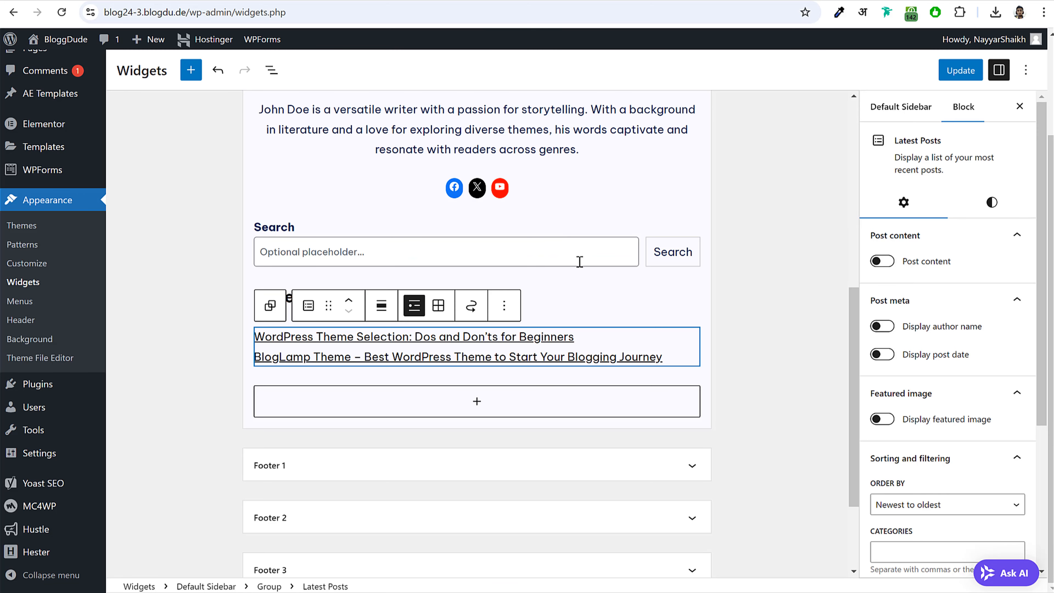
pyautogui.scroll(-3, 876, 291)
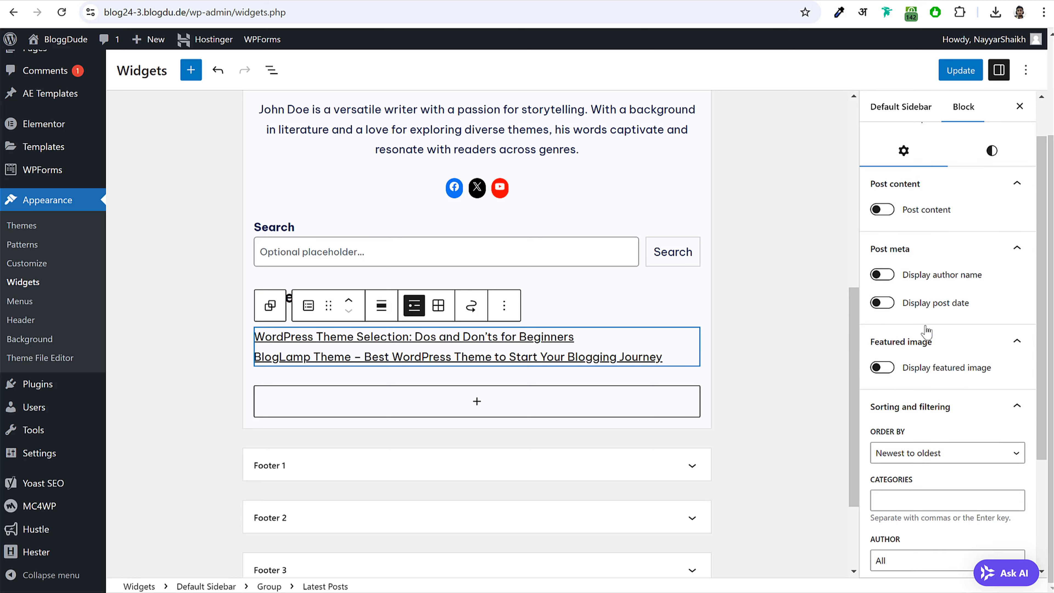
pyautogui.click(883, 193)
pyautogui.click(883, 221)
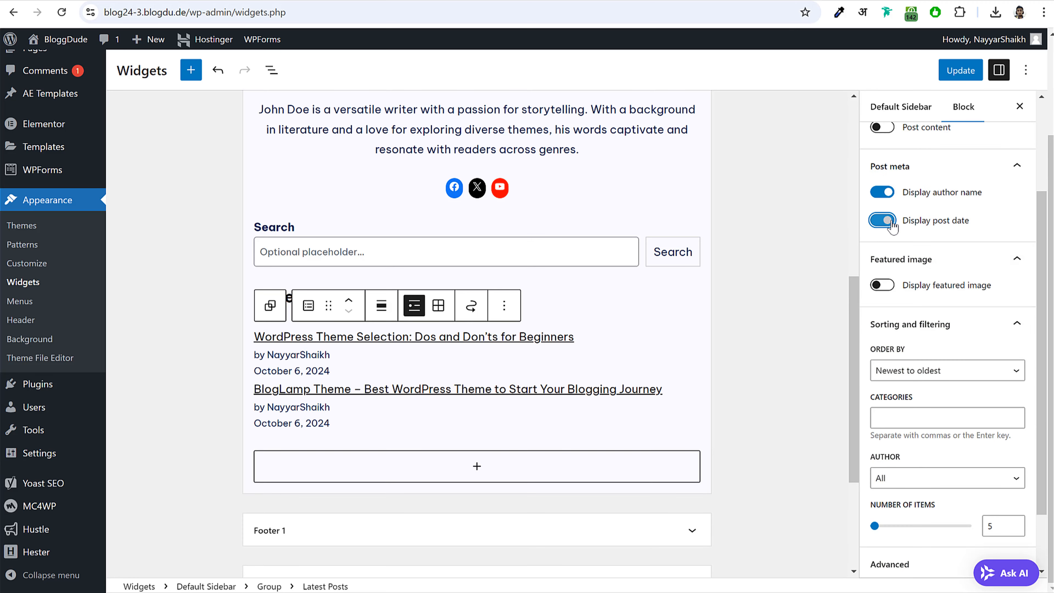
pyautogui.click(883, 285)
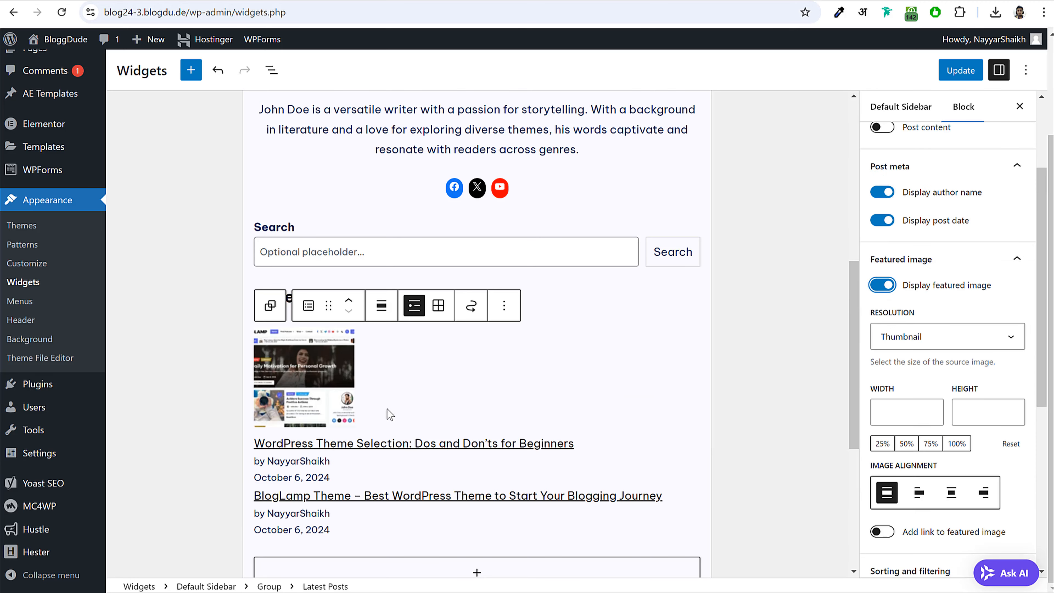
# - Align the featured thumbnails left and set their width to 75
pyautogui.scroll(-3, 505, 361)
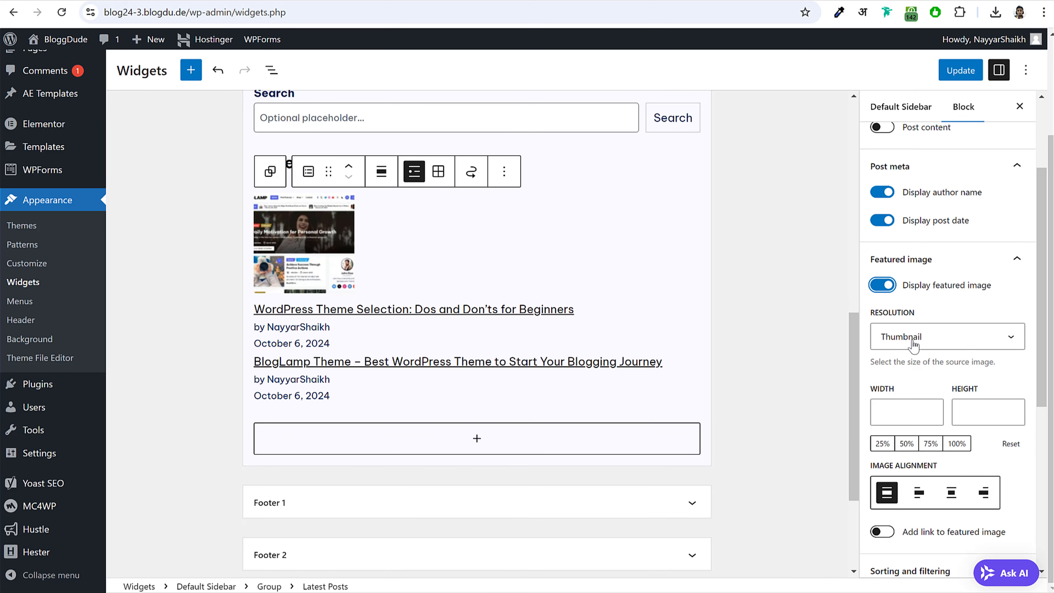
pyautogui.scroll(-3, 930, 342)
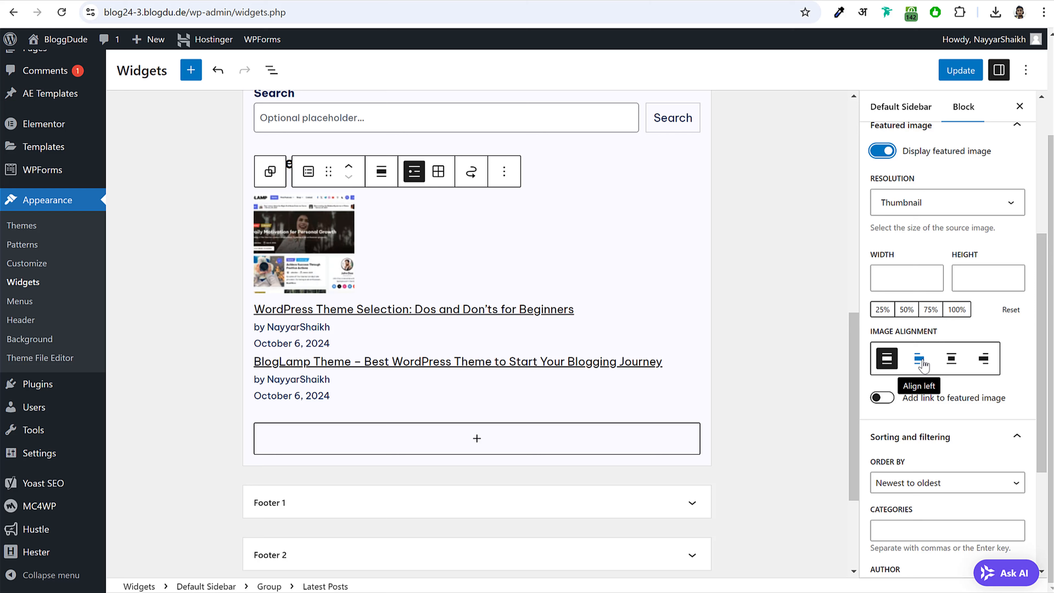
pyautogui.click(919, 361)
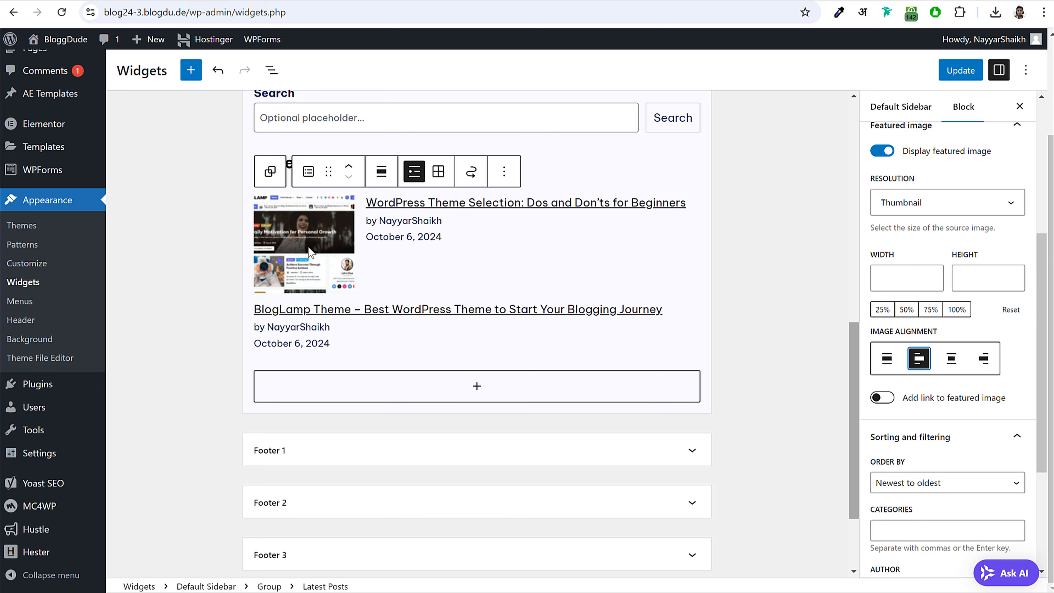
pyautogui.click(892, 284)
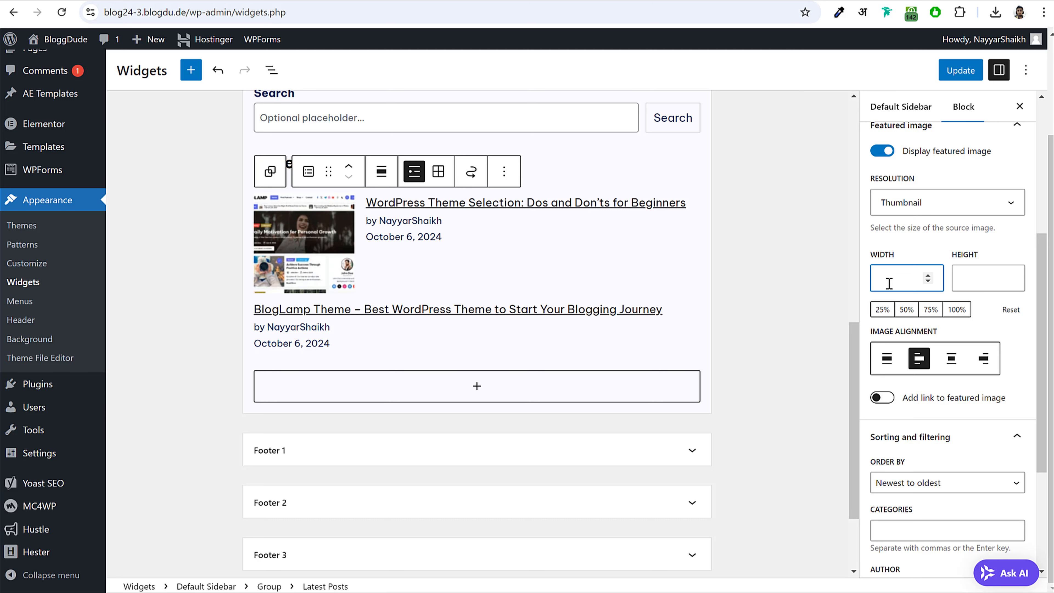
pyautogui.write('75')
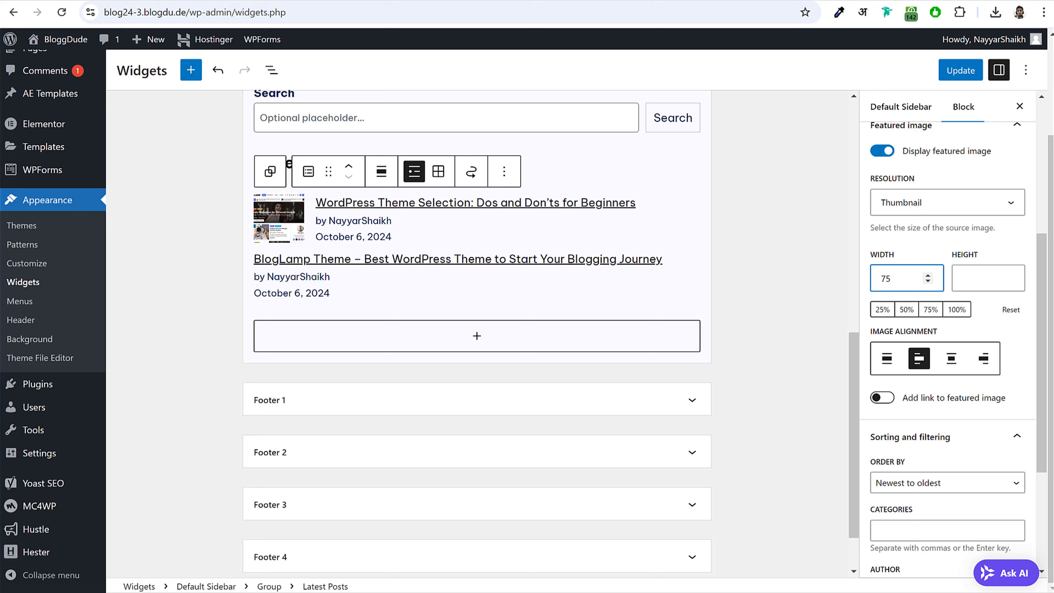
pyautogui.click(908, 311)
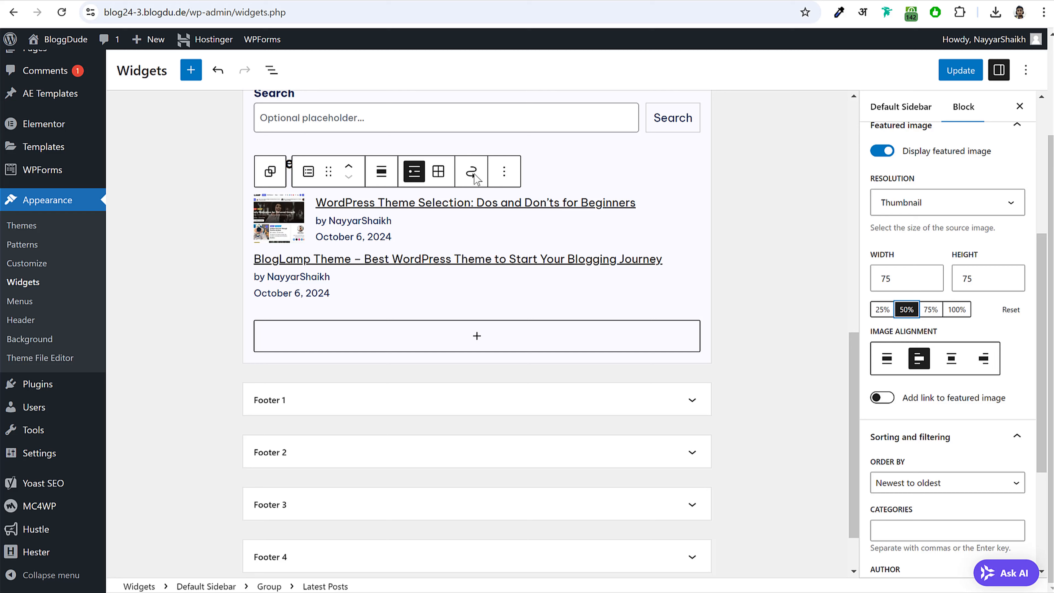
pyautogui.click(799, 222)
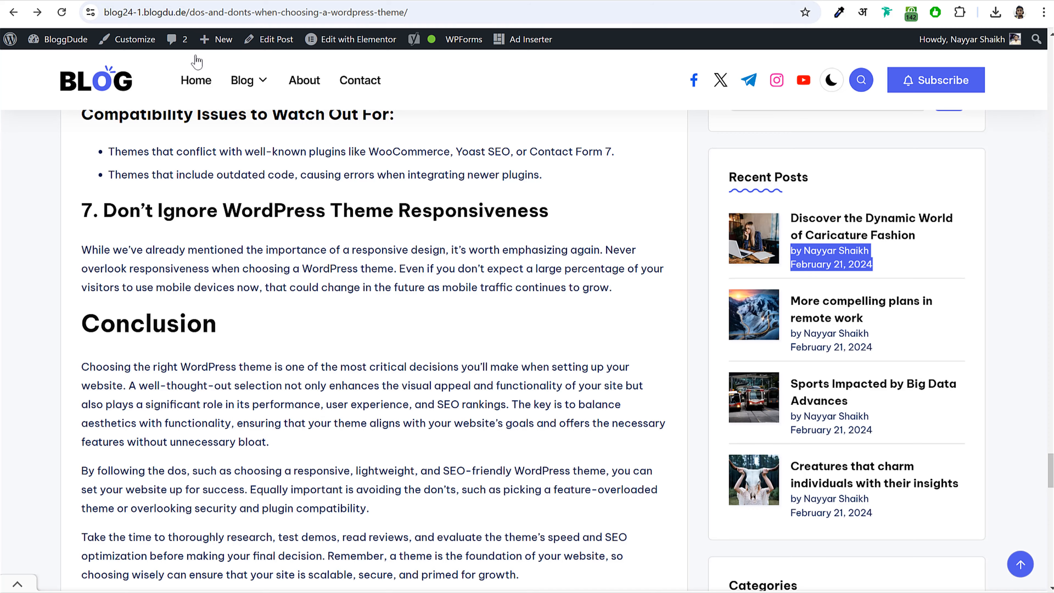
# - Select the 'Let's keep in touch' heading on the live post, then go to the admin Dashboard
pyautogui.scroll(-15, 768, 345)
pyautogui.scroll(-3, 789, 341)
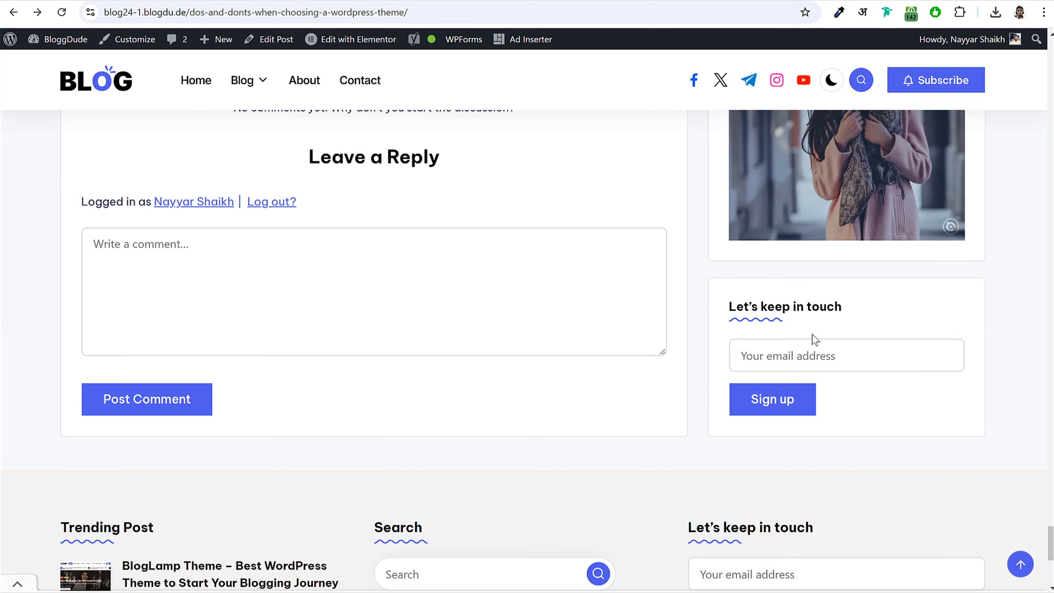
pyautogui.moveTo(733, 313); pyautogui.dragTo(867, 323)
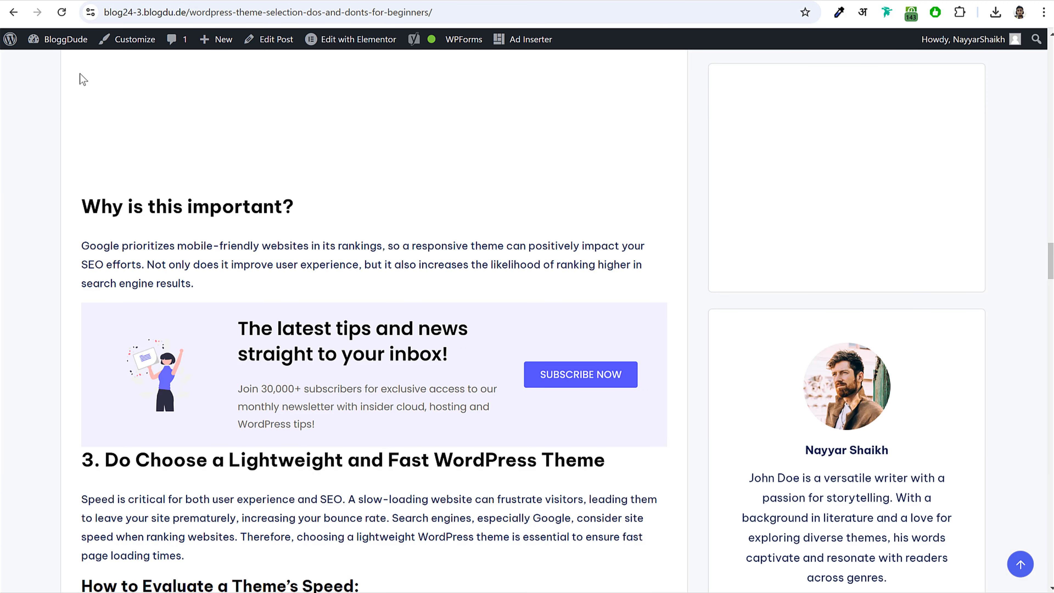
pyautogui.click(63, 39)
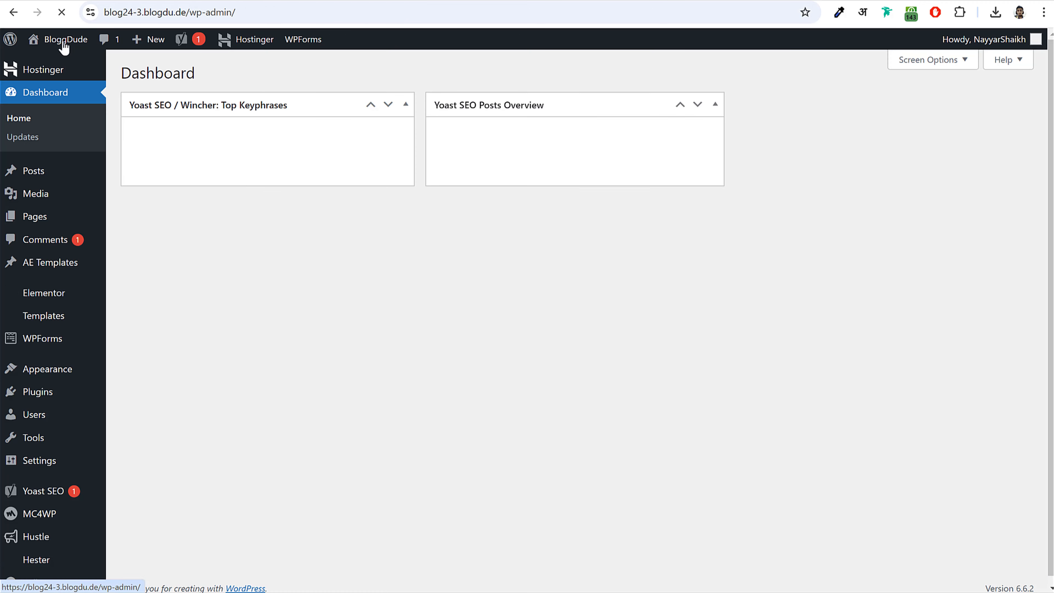
# - Save the Mailchimp for WordPress settings page
pyautogui.click(48, 515)
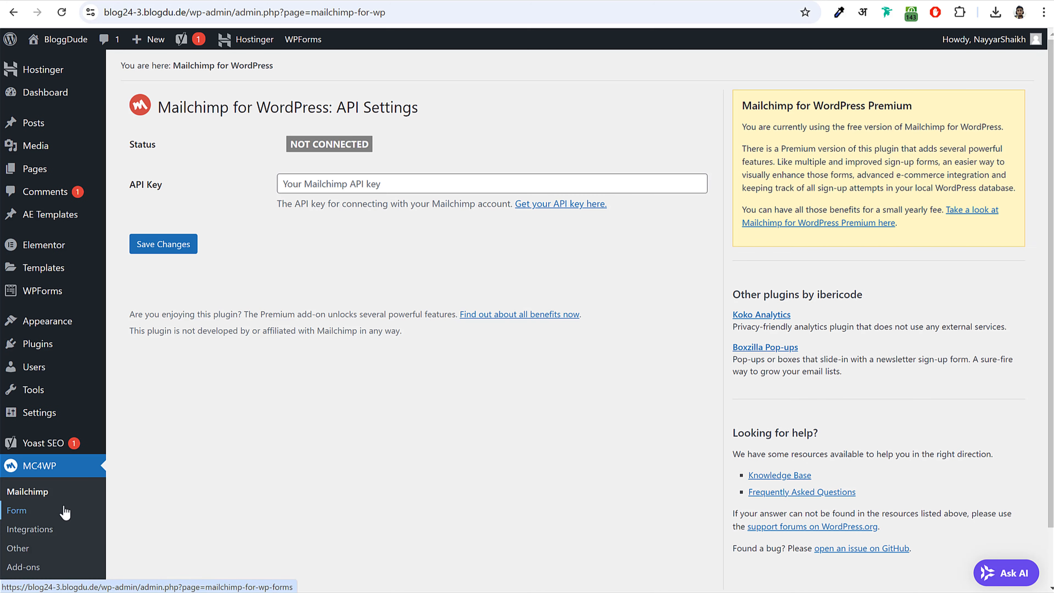
pyautogui.click(359, 266)
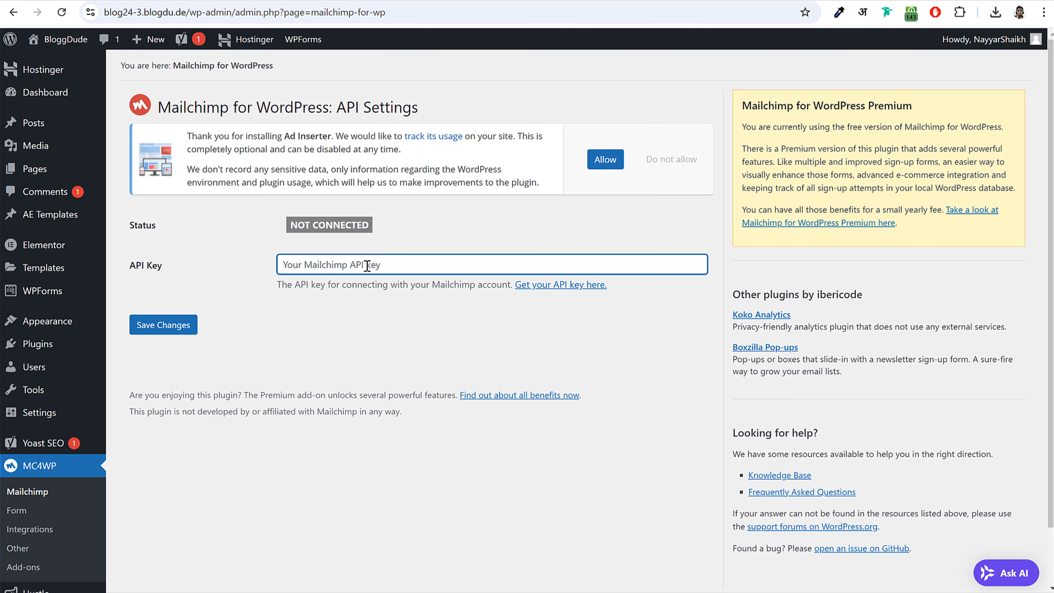
pyautogui.click(163, 325)
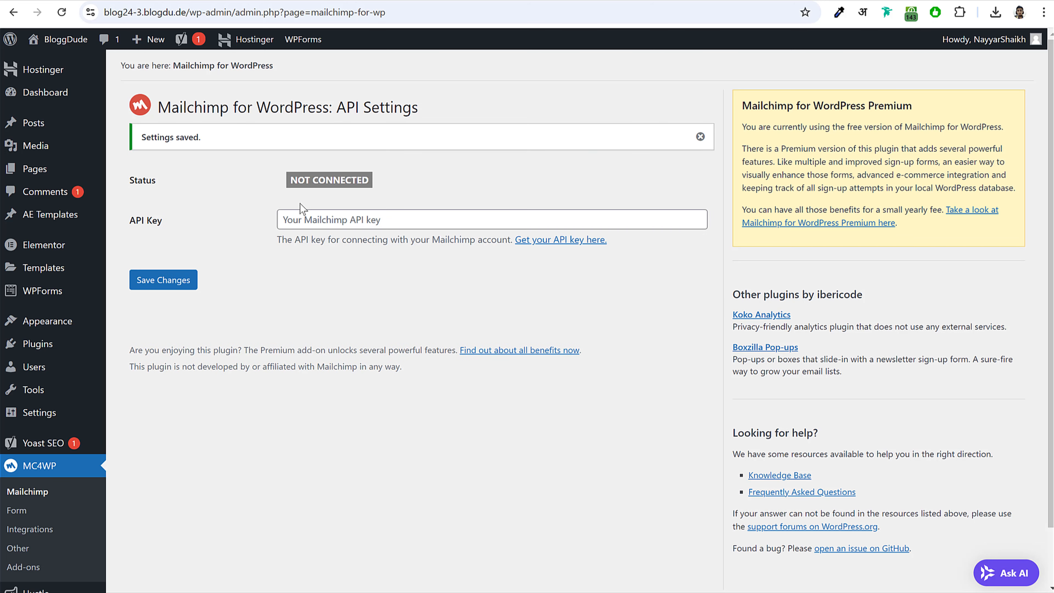
pyautogui.scroll(-2, 411, 281)
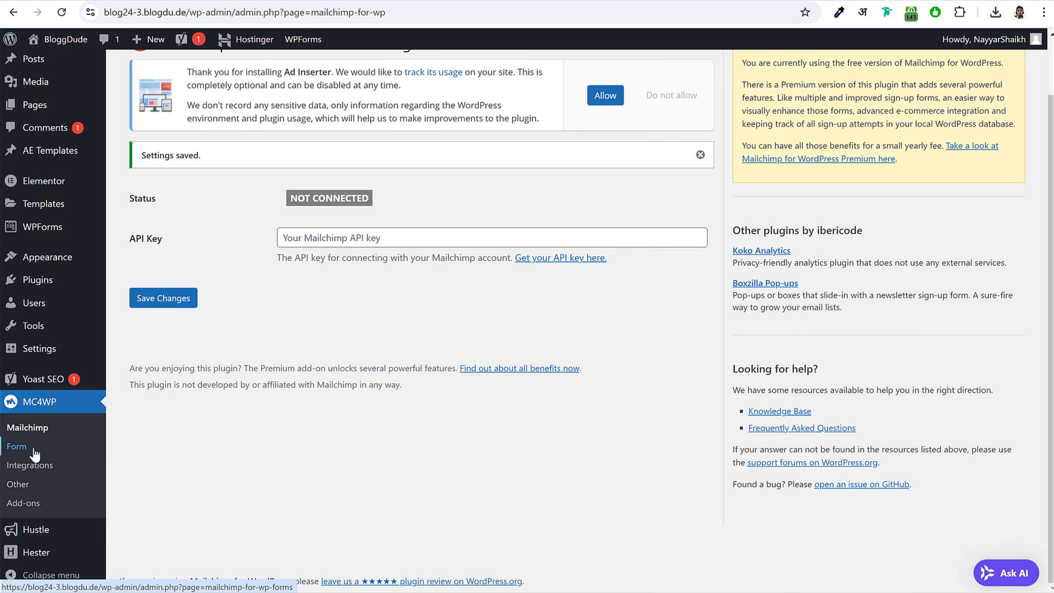
# - Create a new Mailchimp sign-up form named Form 1
pyautogui.click(16, 446)
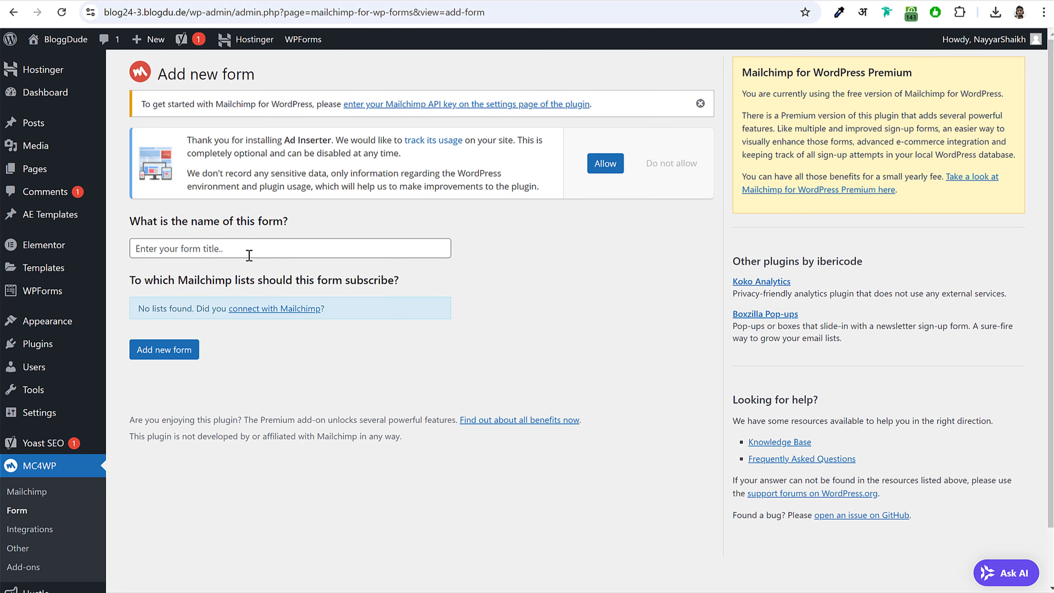
pyautogui.click(249, 255)
pyautogui.write('Form 1')
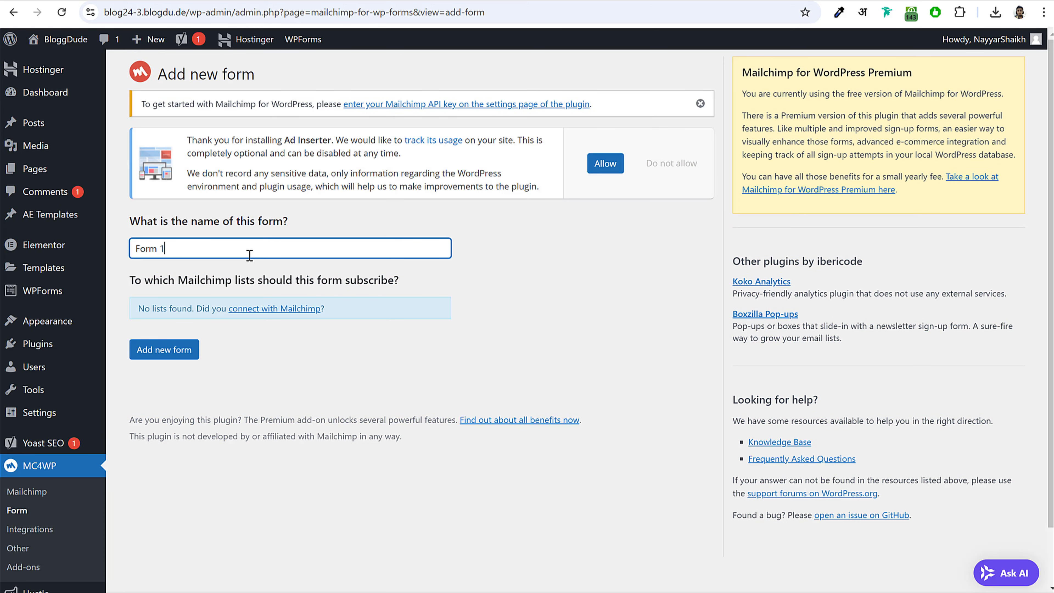
pyautogui.click(163, 350)
pyautogui.scroll(-6, 600, 266)
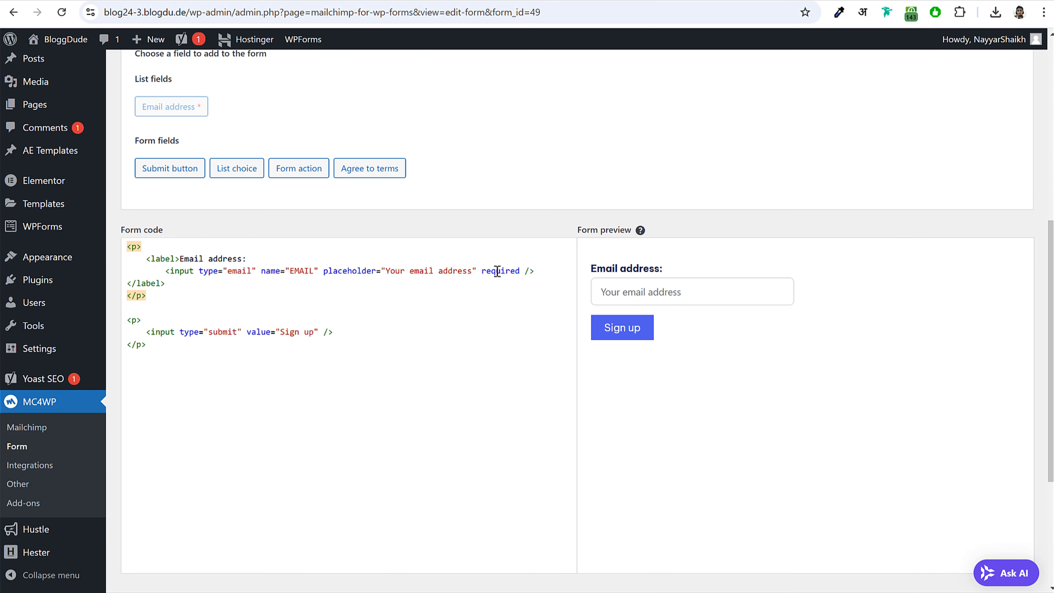
# - Delete the 'Email address' label tags from the form code and save the form
pyautogui.moveTo(148, 259); pyautogui.dragTo(252, 259)
pyautogui.moveTo(692, 269); pyautogui.dragTo(593, 274)
pyautogui.click(646, 275)
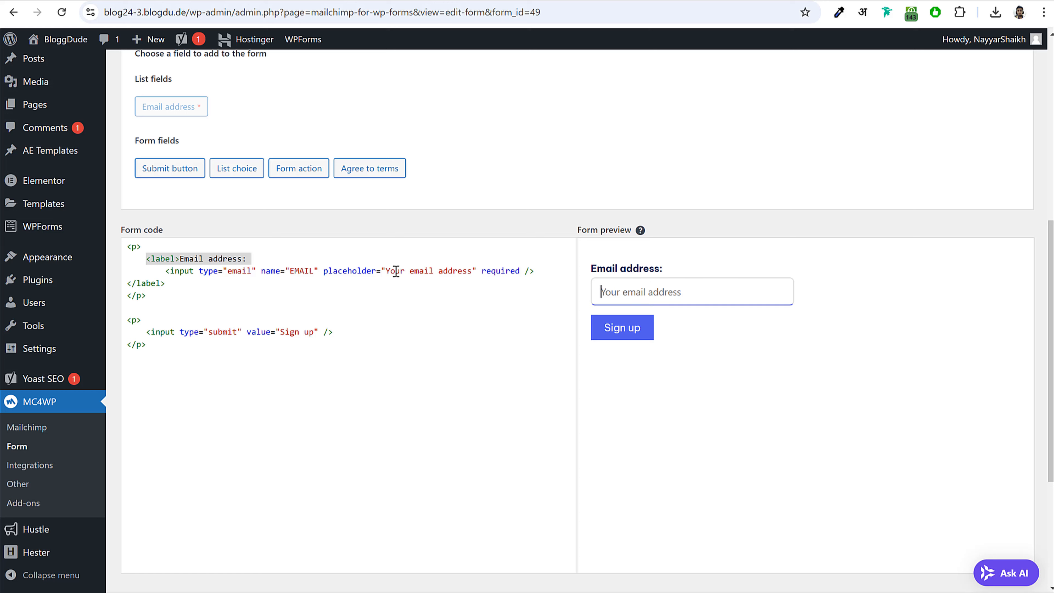
pyautogui.moveTo(252, 259); pyautogui.dragTo(144, 262)
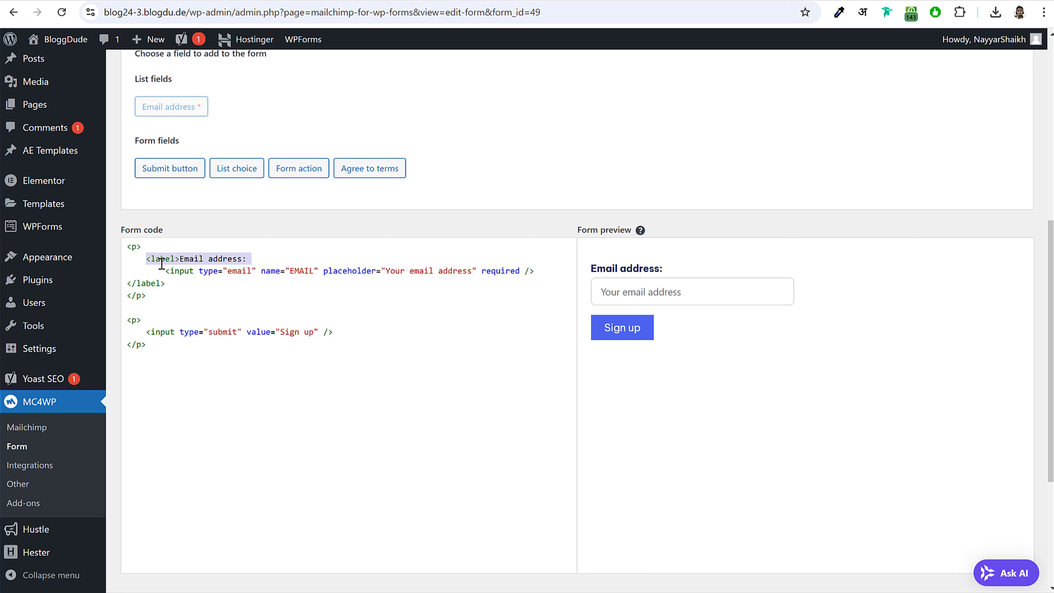
pyautogui.press('BackSpace')
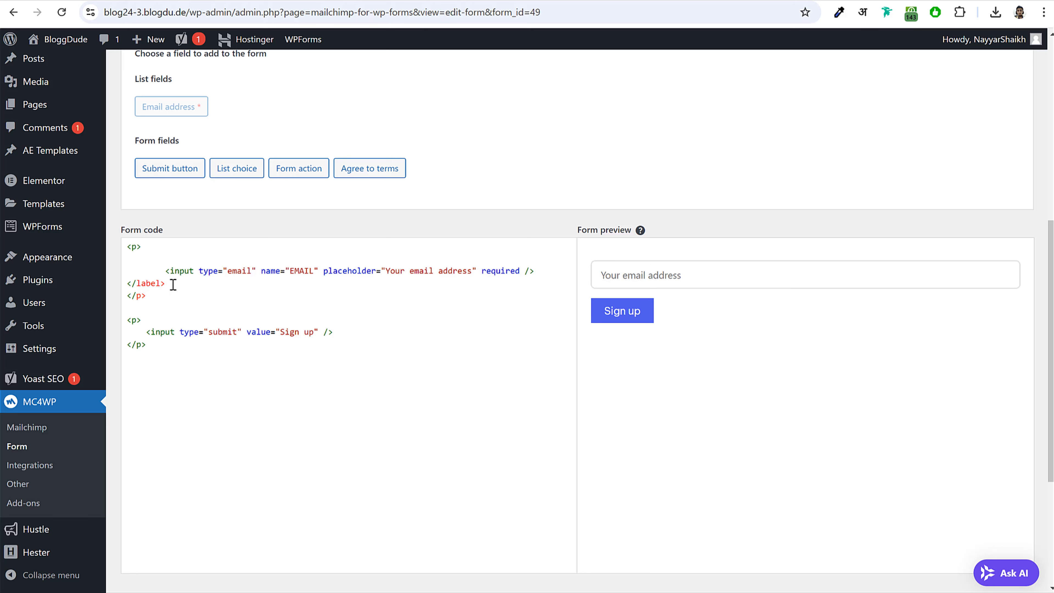
pyautogui.moveTo(173, 286); pyautogui.dragTo(131, 283)
pyautogui.press('BackSpace')
pyautogui.scroll(-5, 443, 527)
pyautogui.click(150, 391)
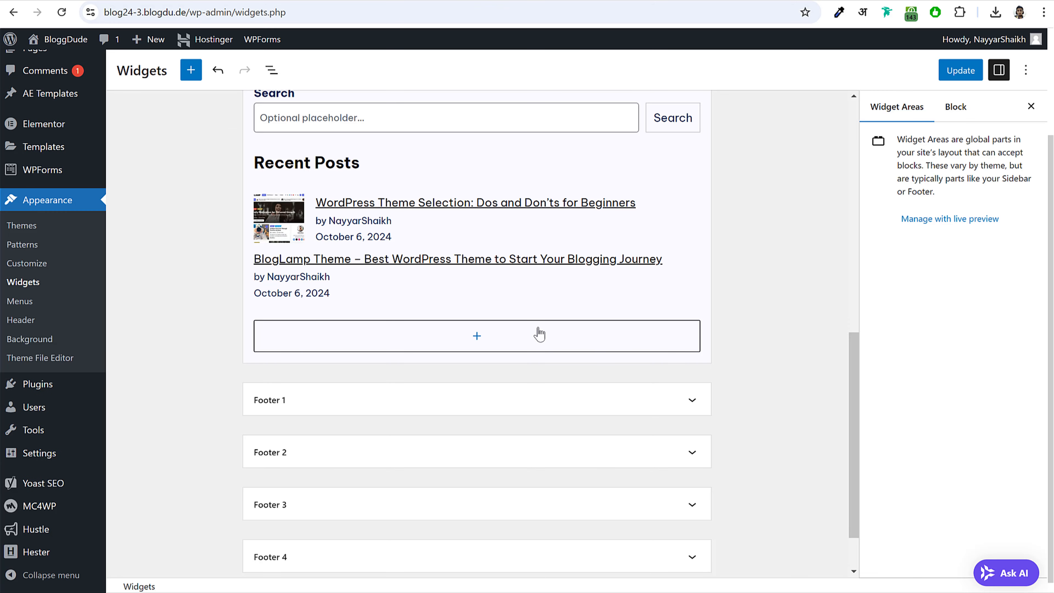
# - Add a Group block below Recent Posts that holds an H4 Heading block
pyautogui.click(515, 336)
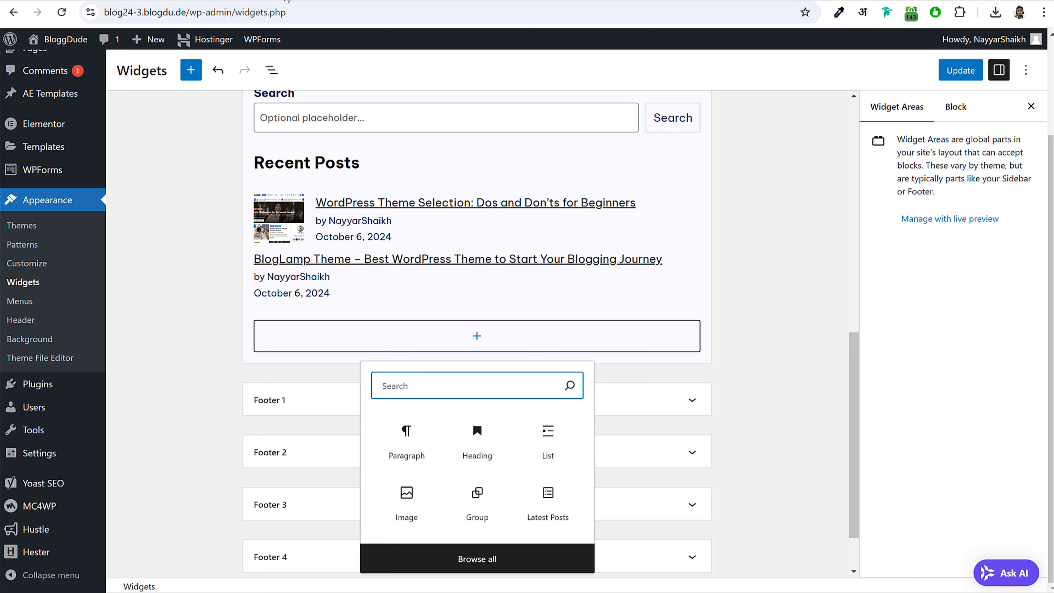
pyautogui.write('gr')
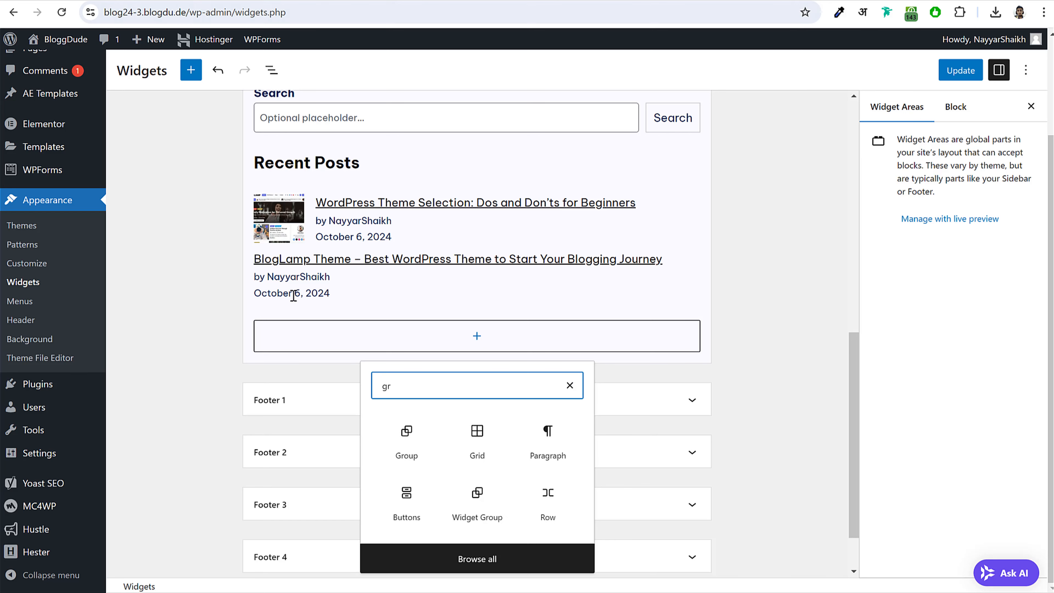
pyautogui.click(414, 438)
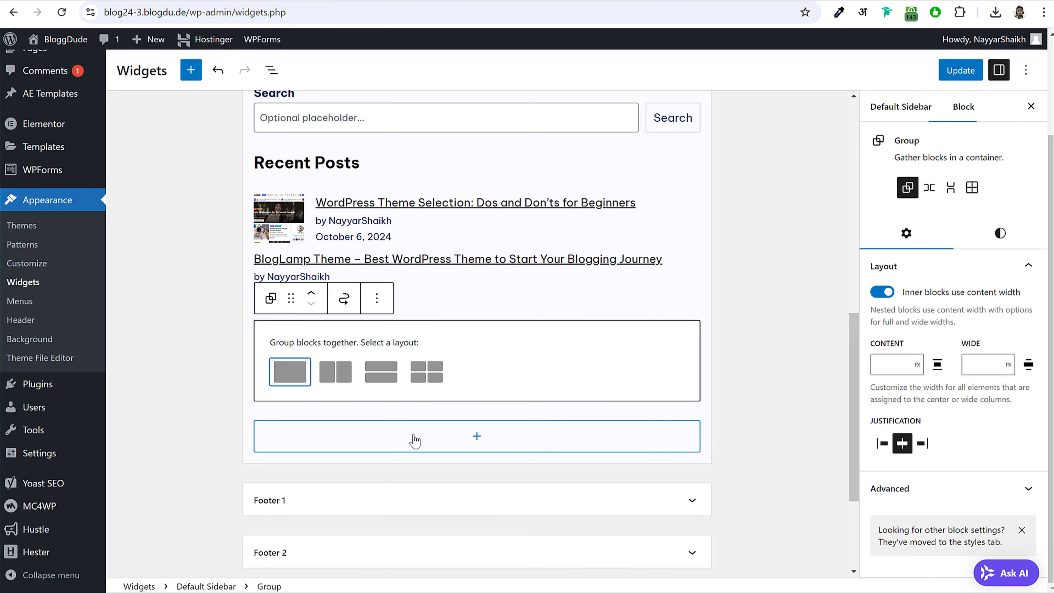
pyautogui.click(286, 377)
pyautogui.click(455, 341)
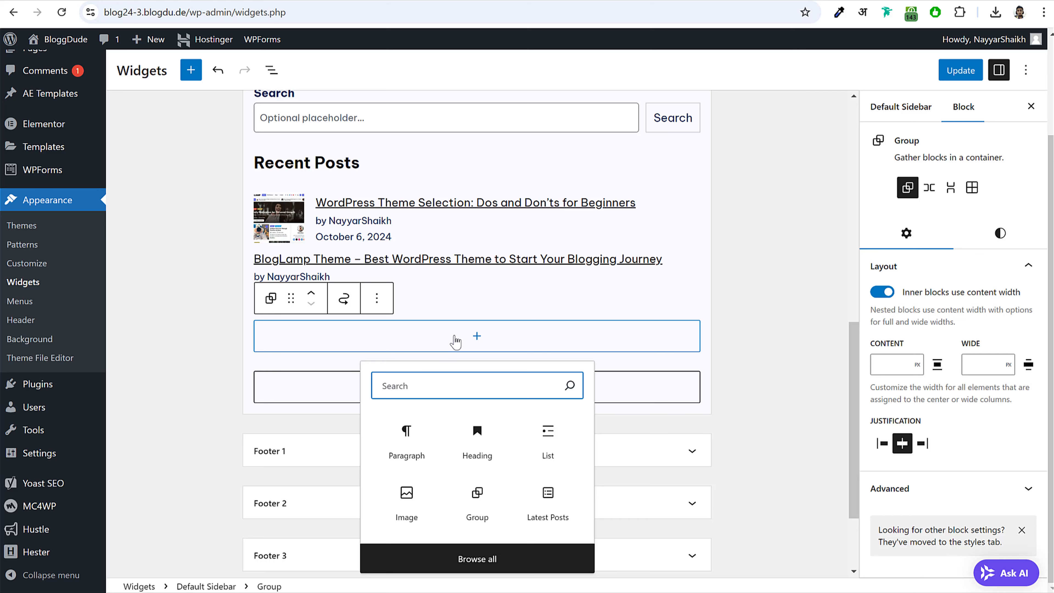
pyautogui.write('h')
pyautogui.click(405, 434)
pyautogui.click(394, 305)
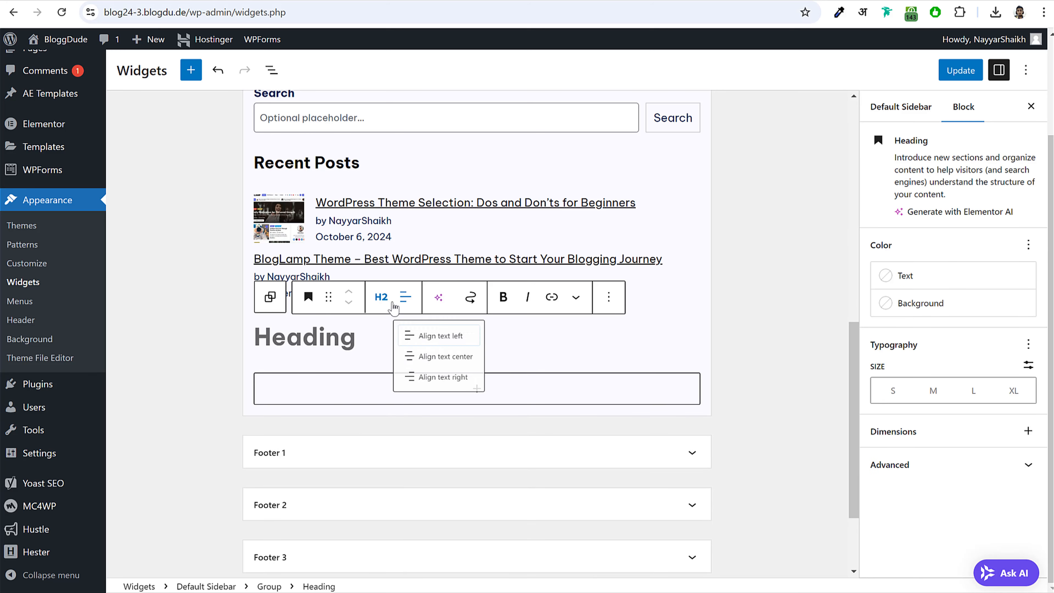
pyautogui.click(381, 298)
pyautogui.click(407, 412)
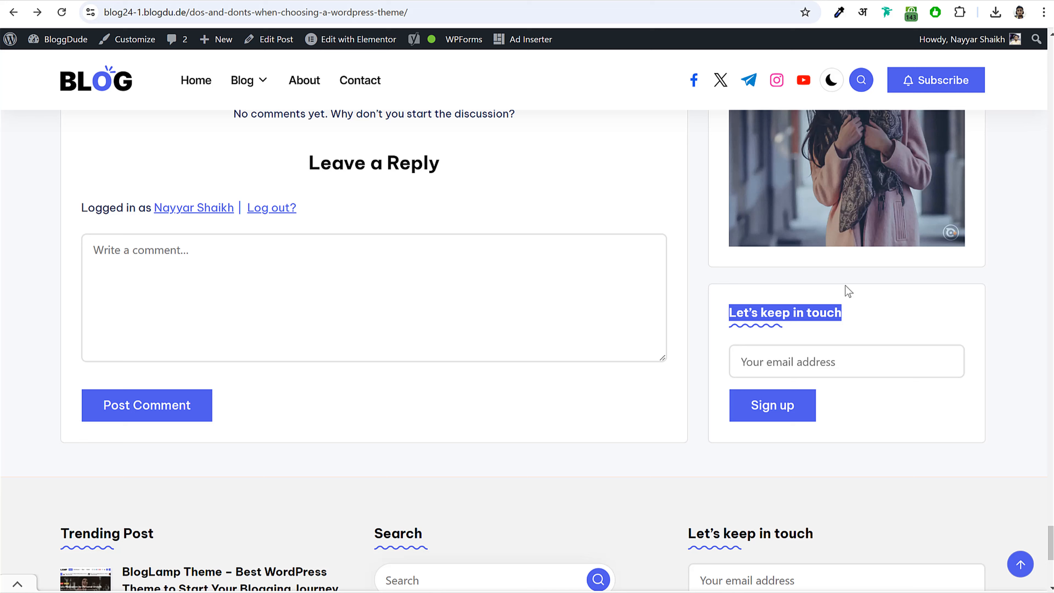
# - Copy 'Let's keep in touch' from the reference blog into the heading
pyautogui.click(842, 311)
pyautogui.moveTo(842, 311); pyautogui.dragTo(723, 314)
pyautogui.hotkey('ctrl', 'c')
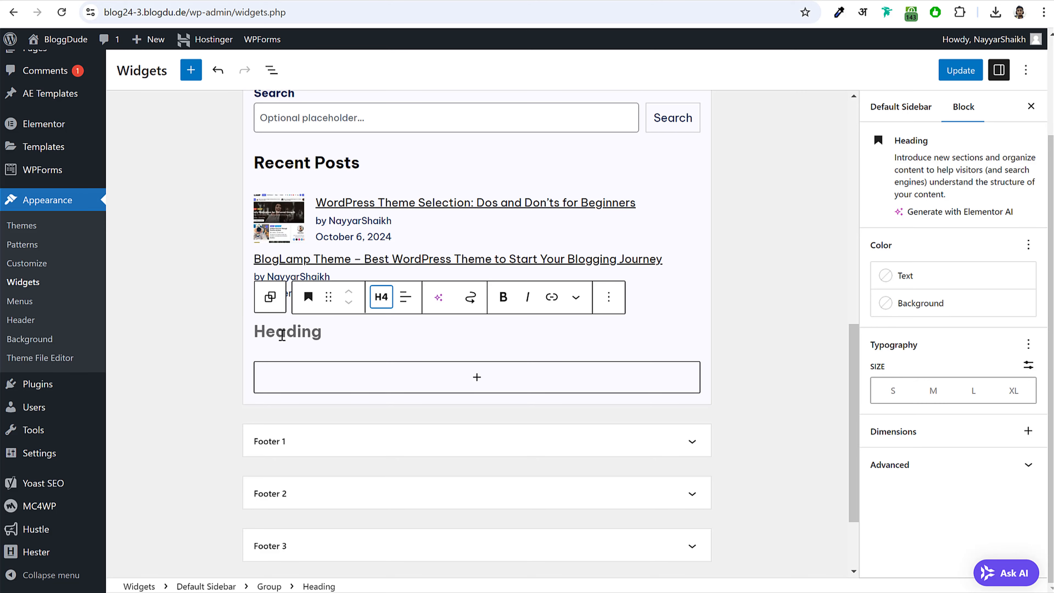
pyautogui.click(282, 335)
pyautogui.hotkey('ctrl', 'v')
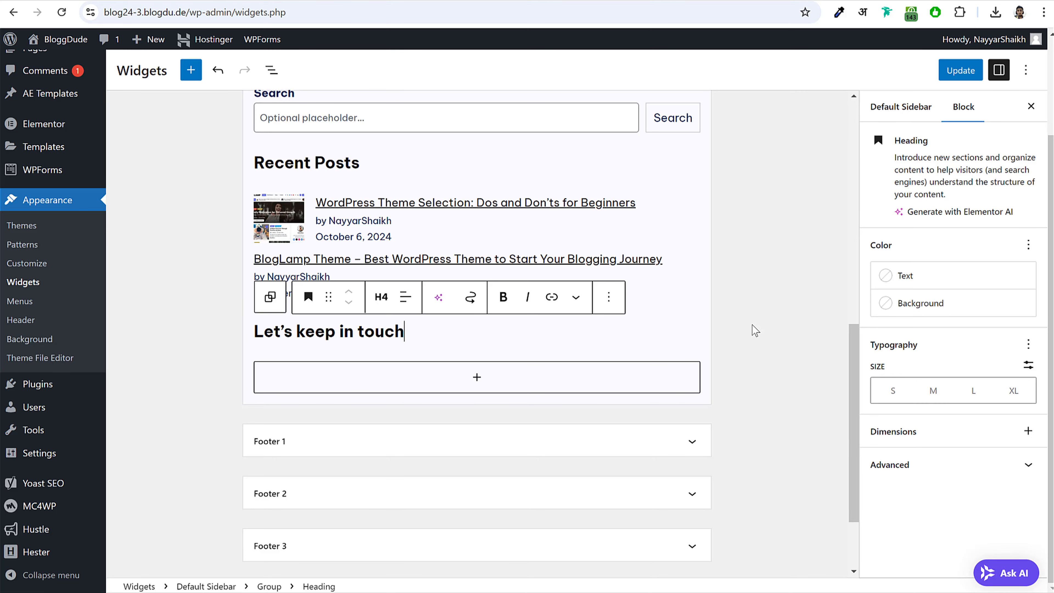
pyautogui.click(431, 327)
pyautogui.click(426, 328)
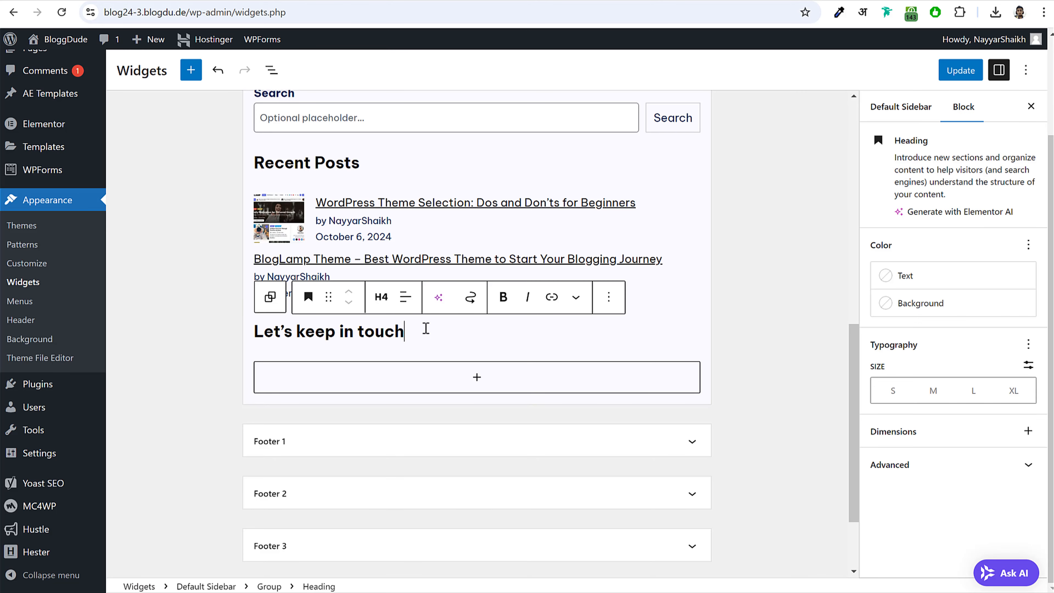
pyautogui.click(270, 297)
# - Insert a Mailchimp Sign-Up Form into the group, delete its Newsletter title, and save
pyautogui.click(691, 369)
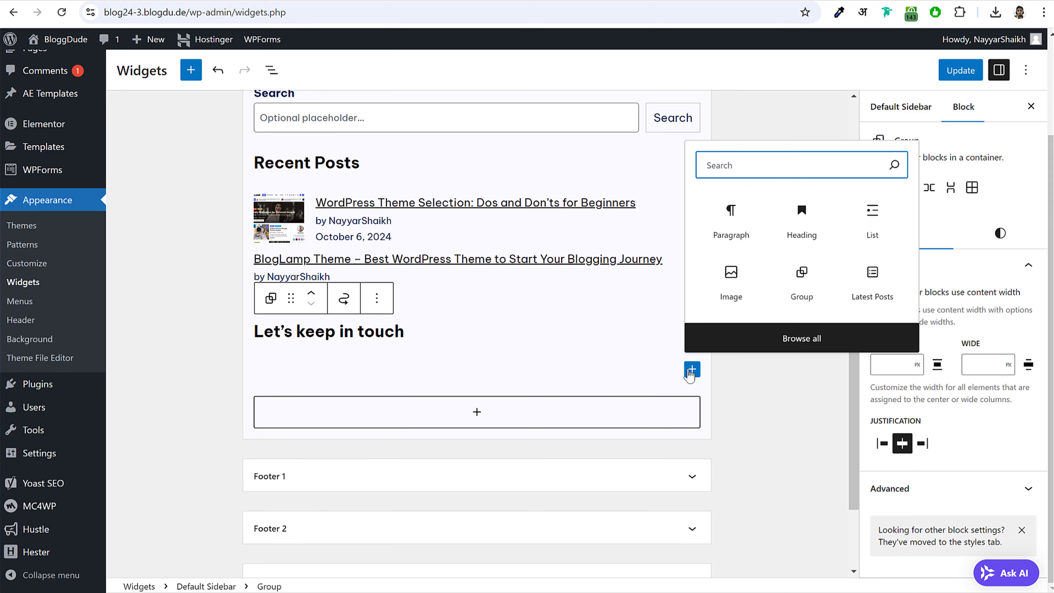
pyautogui.write('mai')
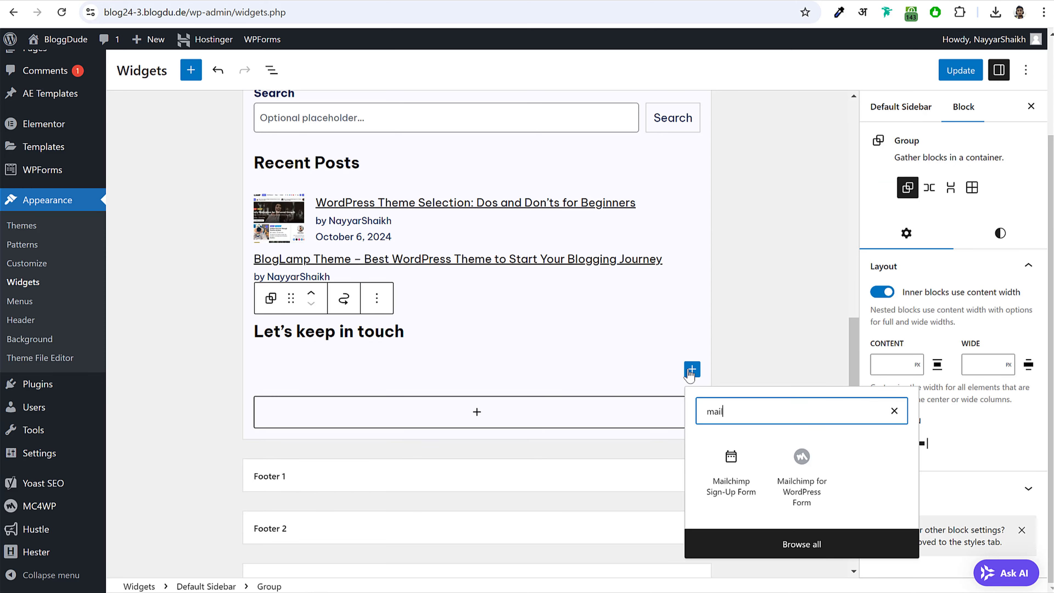
pyautogui.write('l')
pyautogui.click(727, 459)
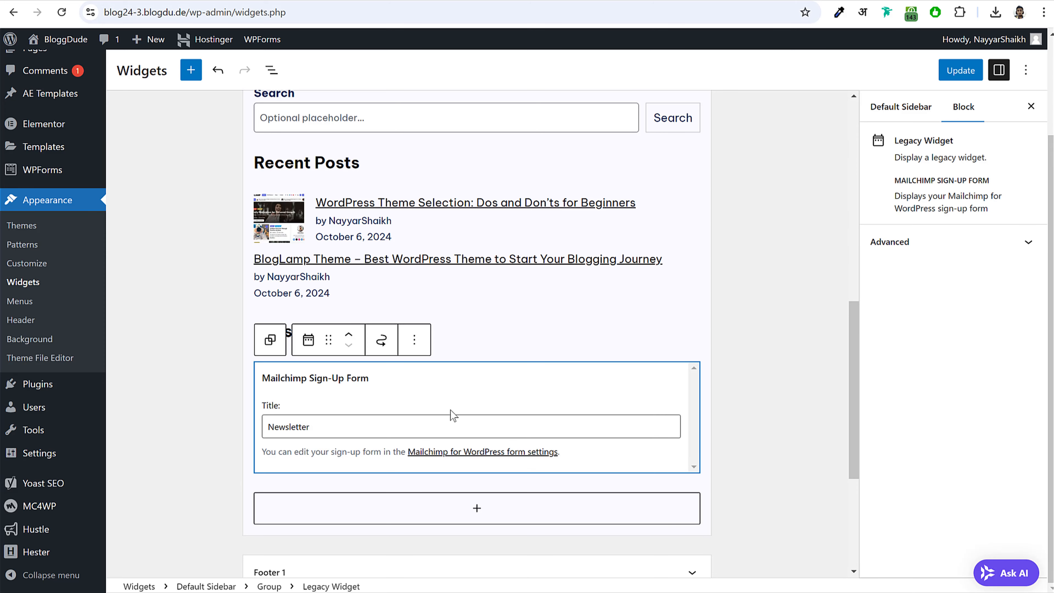
pyautogui.click(386, 435)
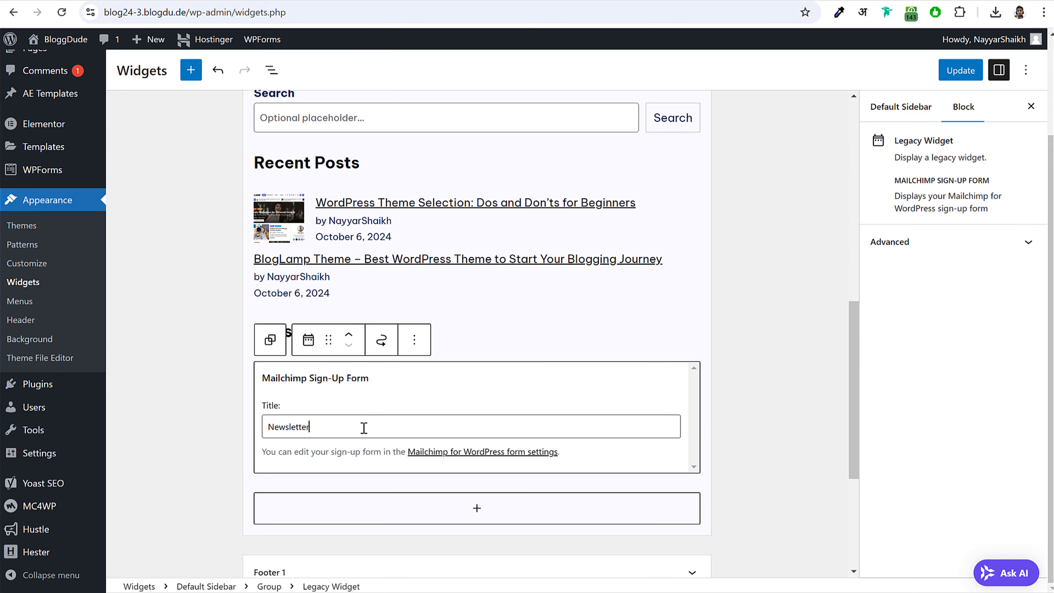
pyautogui.hotkey('ctrl', 'a')
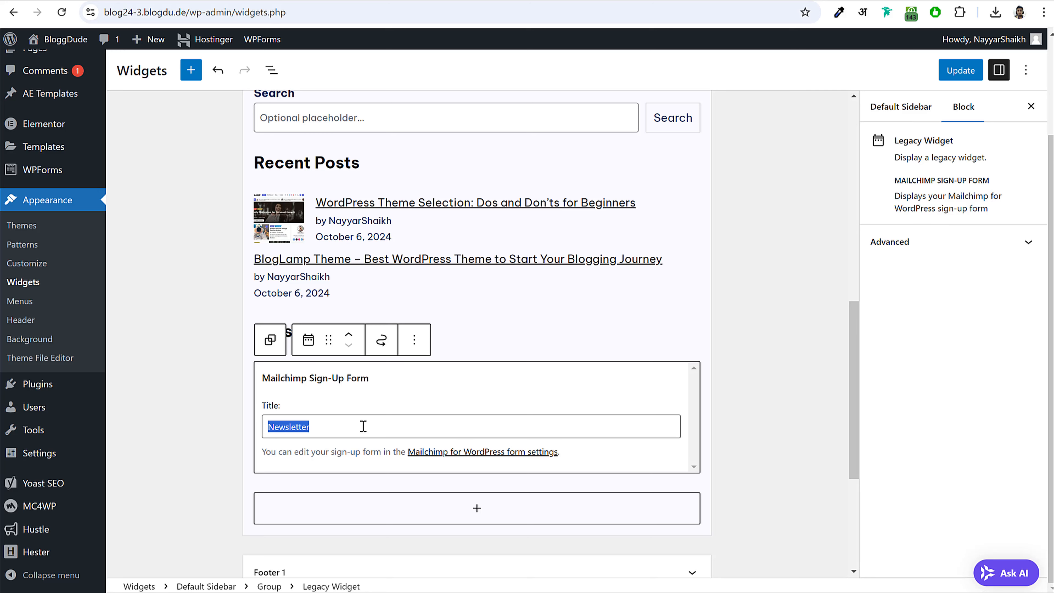
pyautogui.press('BackSpace')
pyautogui.click(743, 340)
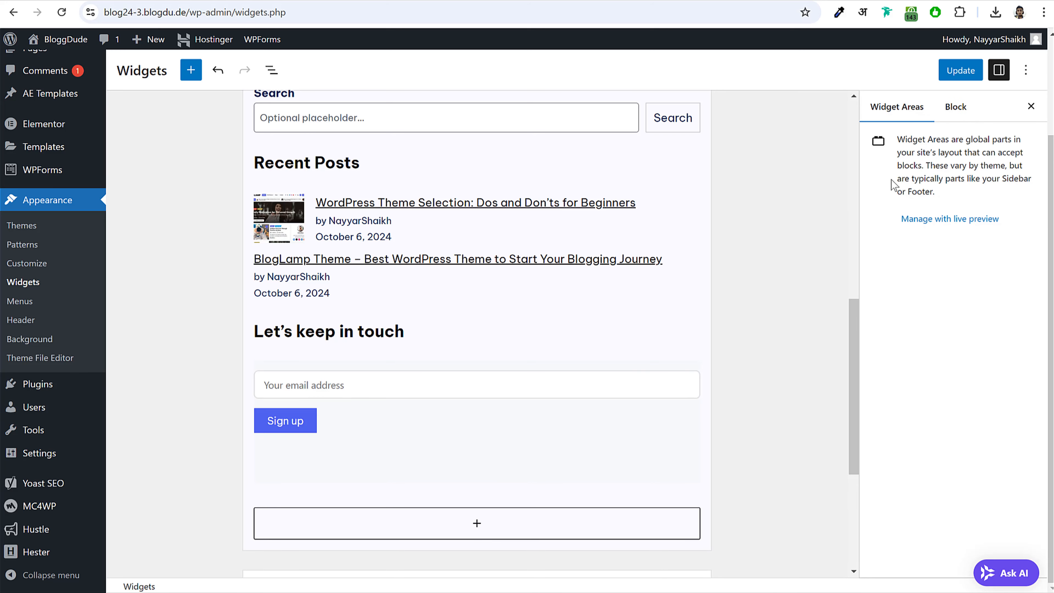
pyautogui.click(961, 70)
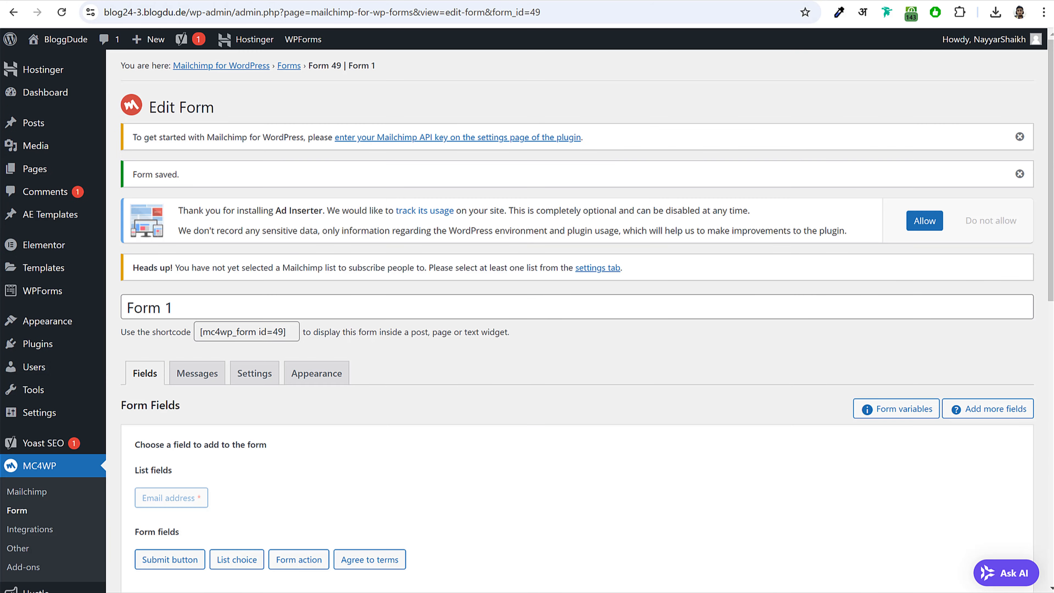
# - Check the sign-up form in the live WordPress Theme Selection post's sidebar
pyautogui.moveTo(62, 39)
pyautogui.click(50, 60)
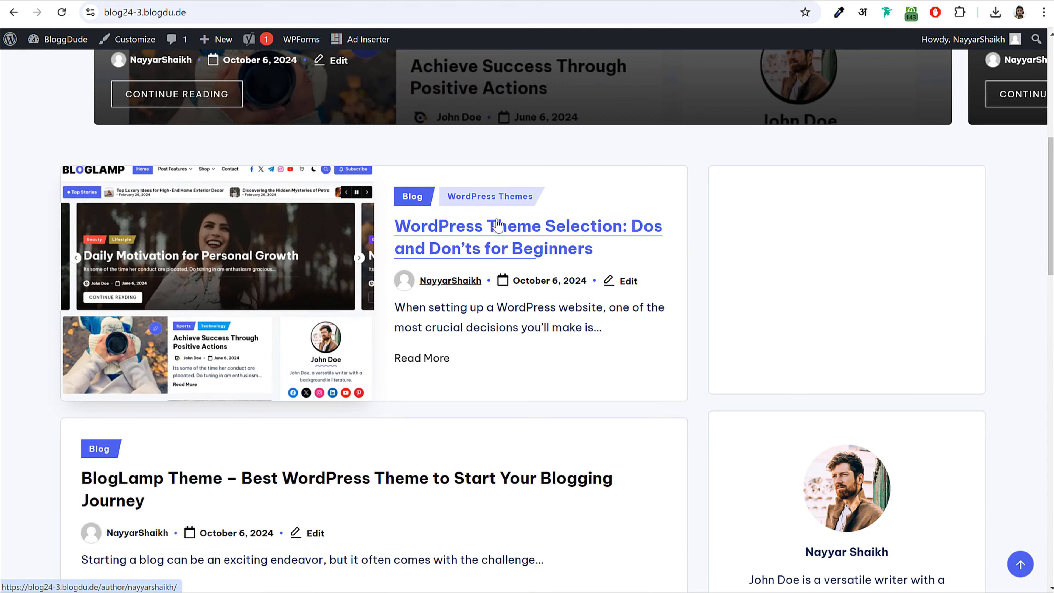
pyautogui.click(651, 320)
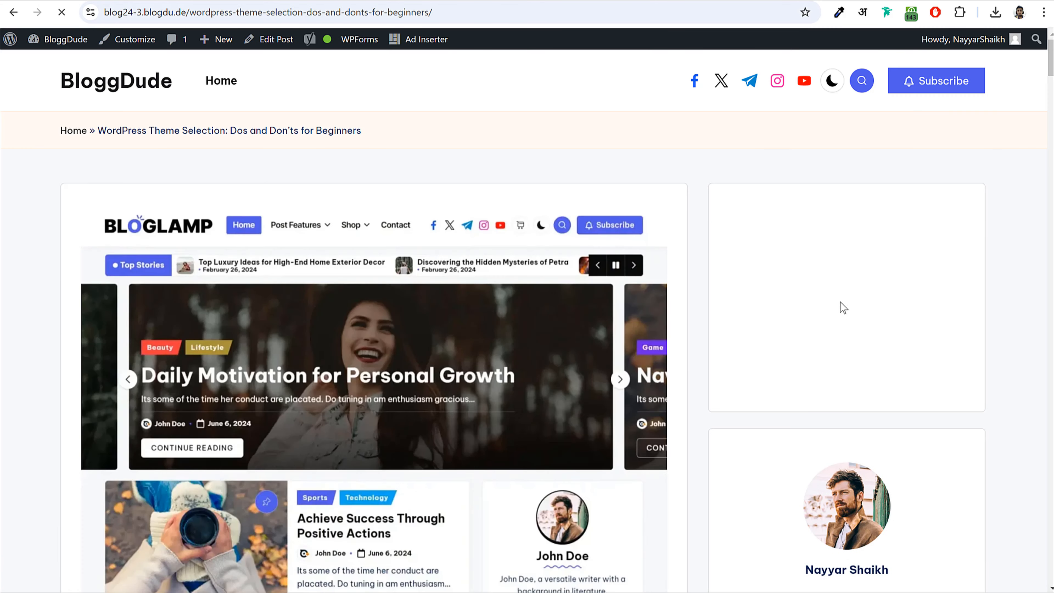
pyautogui.scroll(-13, 946, 312)
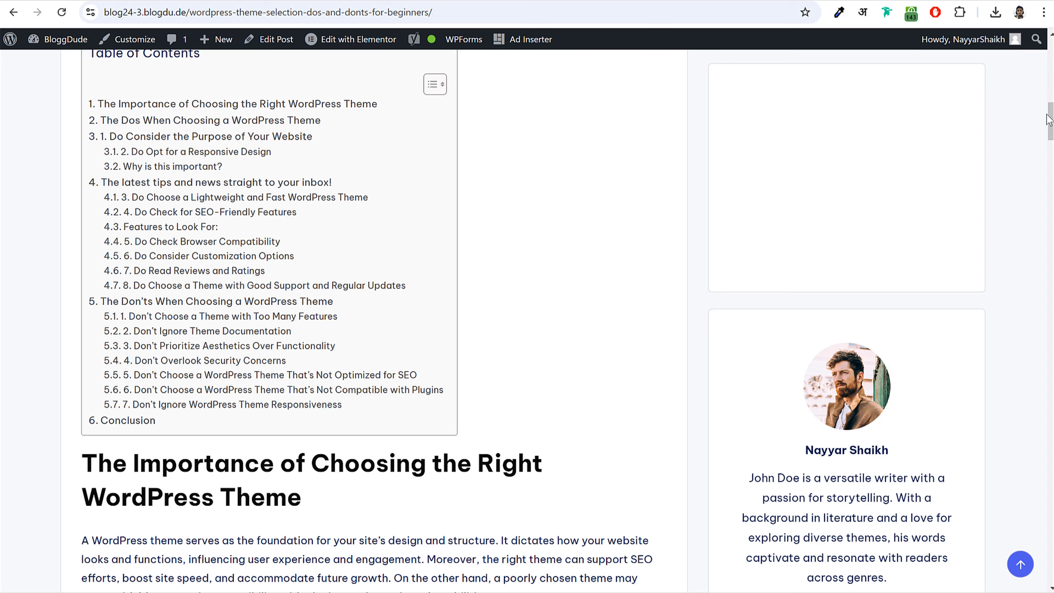
pyautogui.scroll(-5, 1049, 168)
pyautogui.moveTo(1049, 168); pyautogui.dragTo(1025, 509)
pyautogui.scroll(-1, 1021, 494)
pyautogui.scroll(-12, 876, 293)
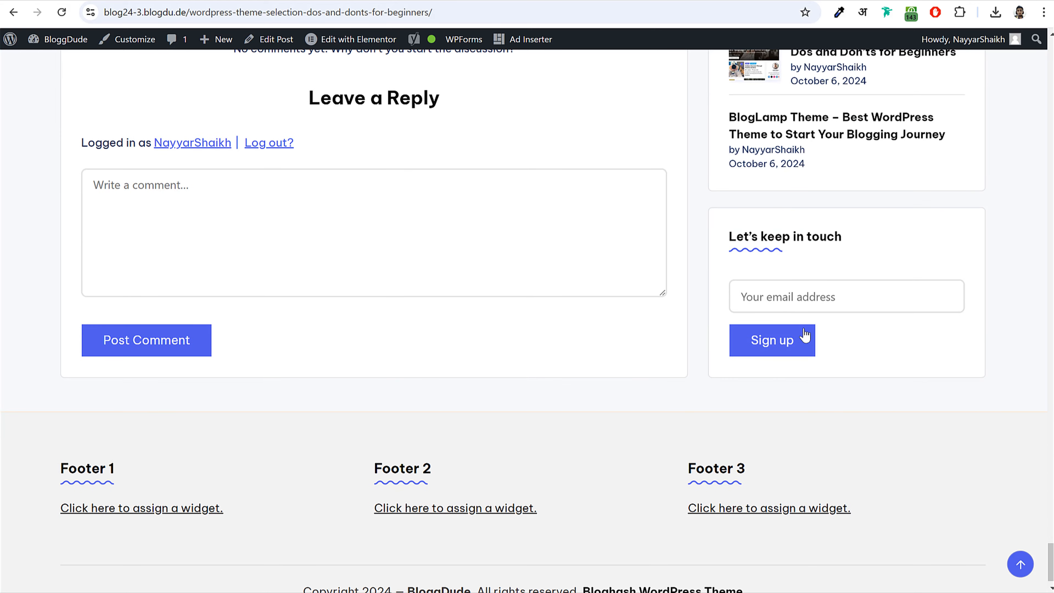
pyautogui.scroll(13, 817, 343)
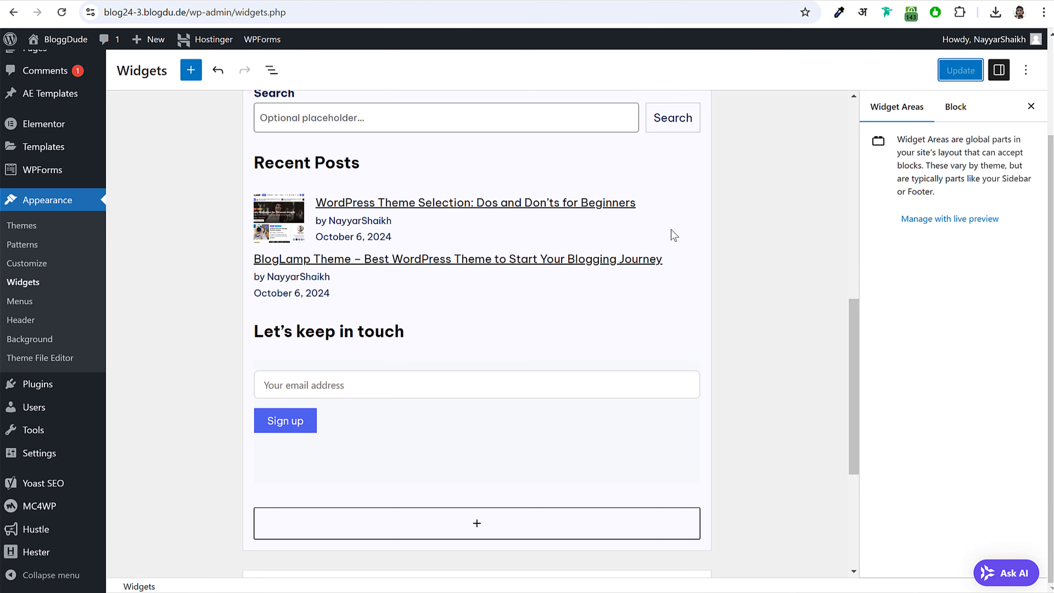
pyautogui.scroll(10, 742, 281)
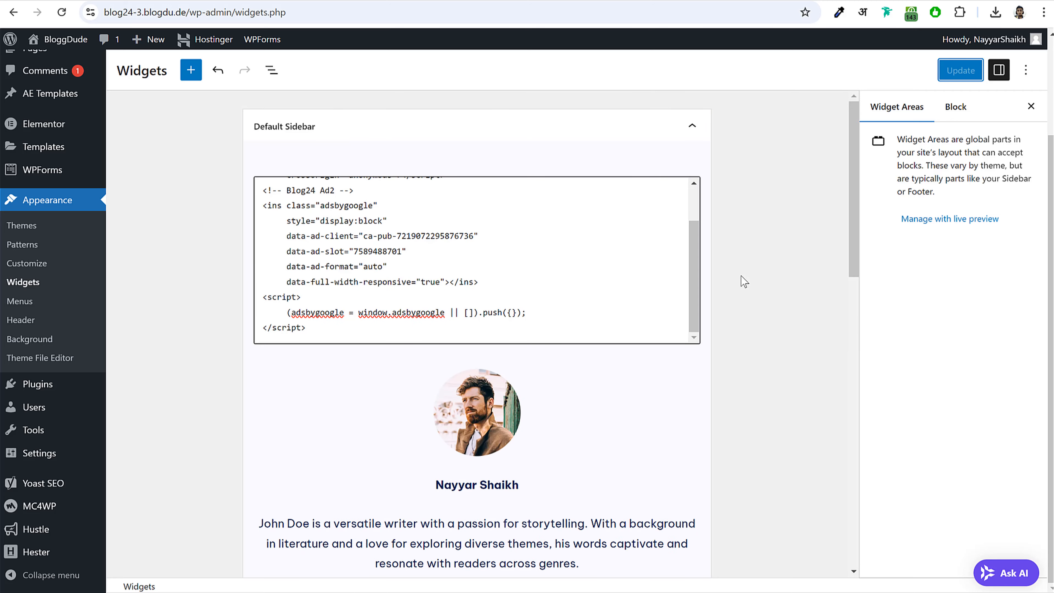
# - Collapse the Default Sidebar widget area and review the reference site's footer
pyautogui.click(644, 127)
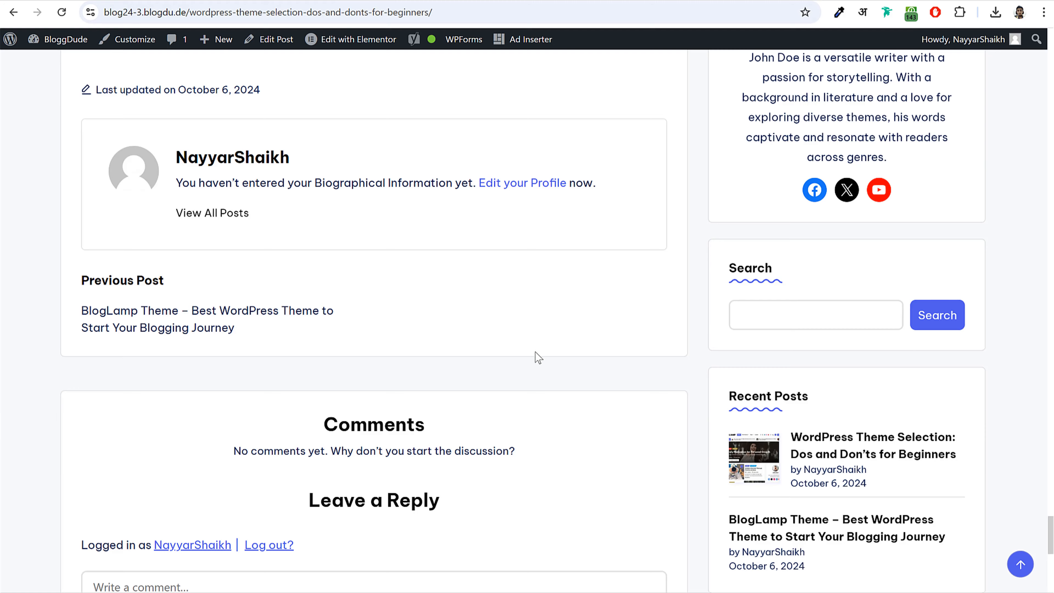
pyautogui.scroll(-12, 537, 358)
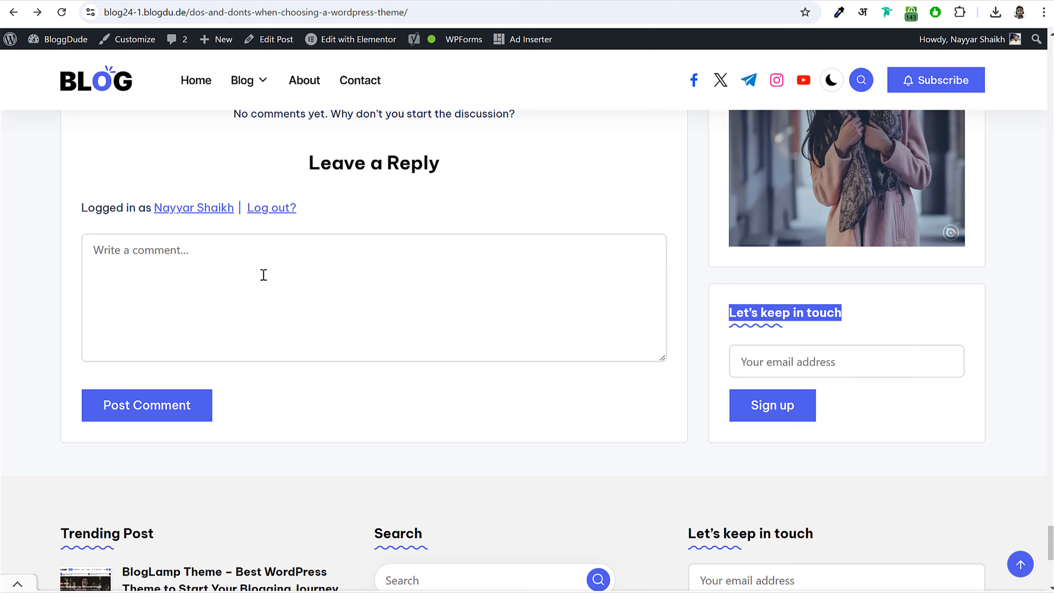
pyautogui.scroll(-8, 261, 272)
pyautogui.scroll(2, 97, 222)
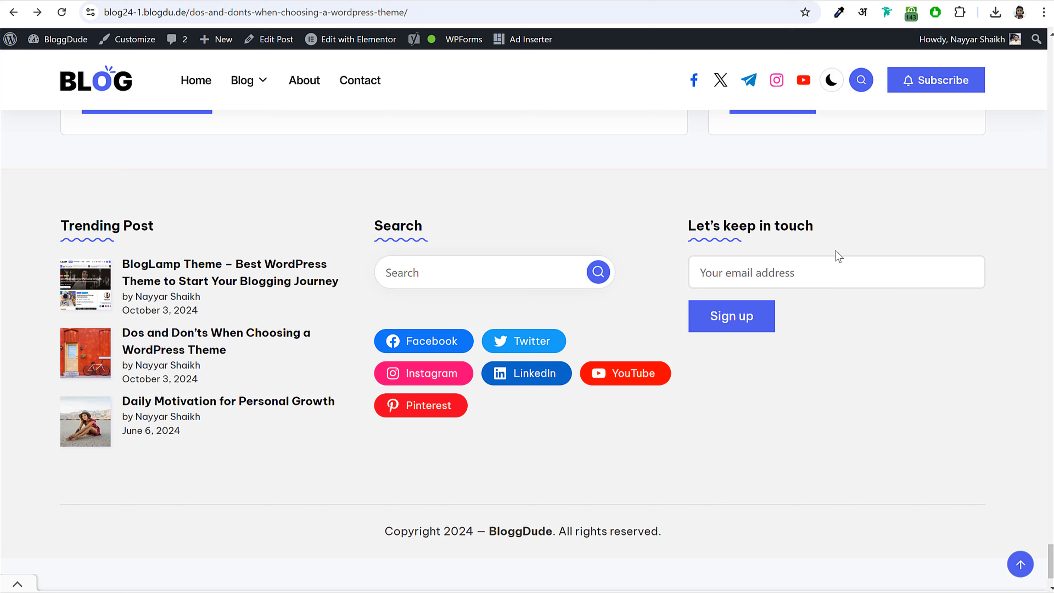
# - Study the reference Trending Post column and expand the empty Footer 1 area
pyautogui.moveTo(114, 241); pyautogui.dragTo(173, 401)
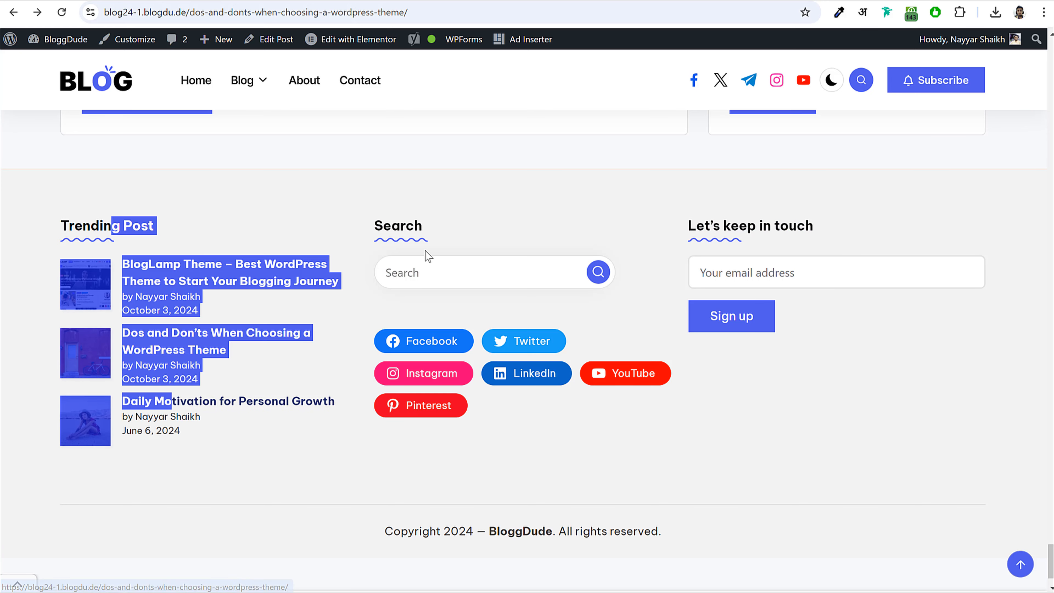
pyautogui.click(426, 254)
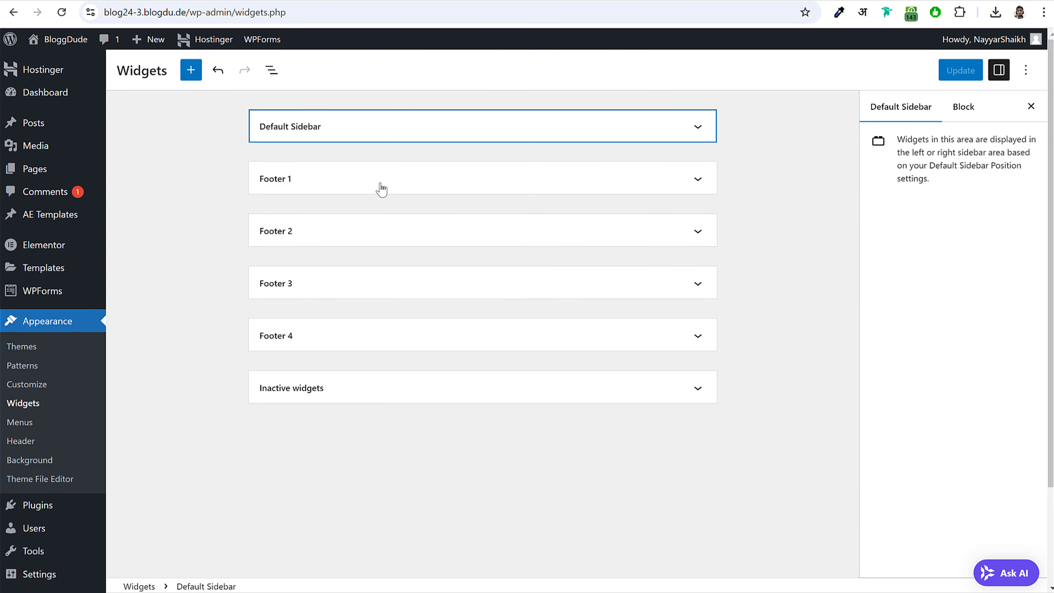
pyautogui.click(381, 186)
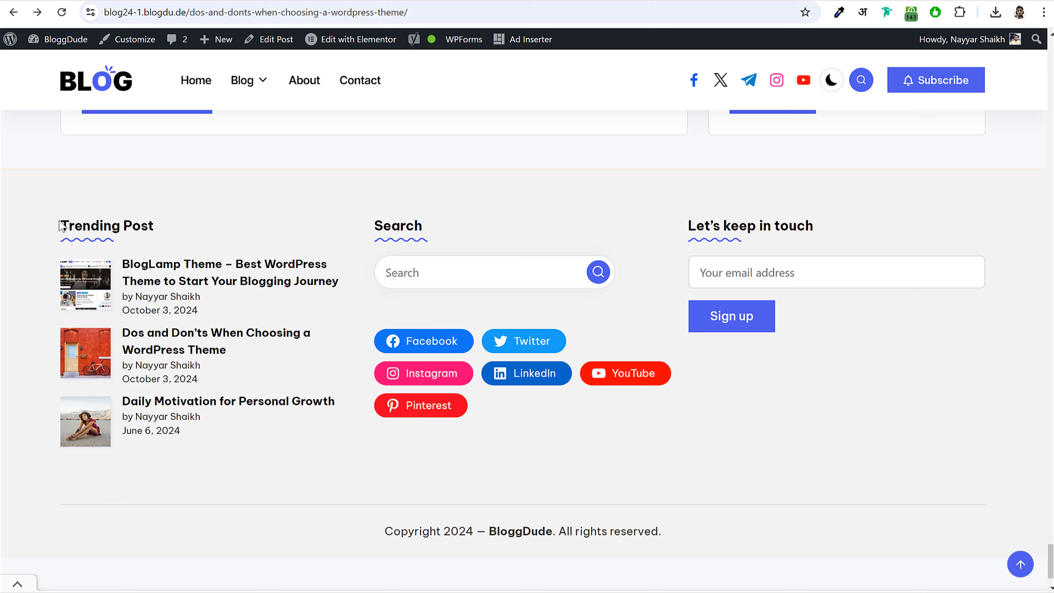
pyautogui.moveTo(62, 226); pyautogui.dragTo(158, 229)
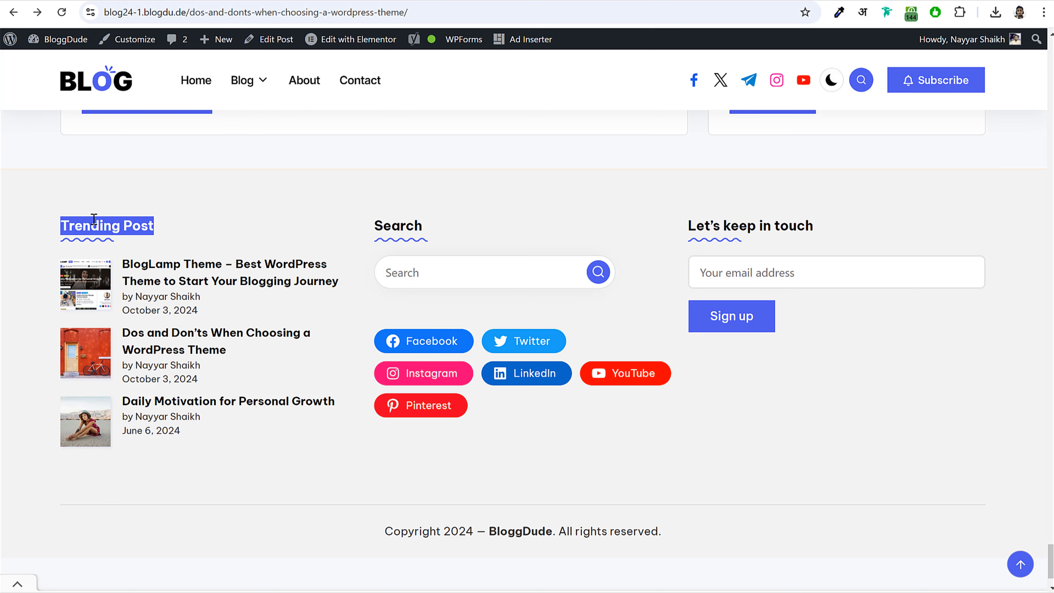
# - Add a Group to Footer 1 with an H4 heading 'Trending Post'
pyautogui.moveTo(257, 81)
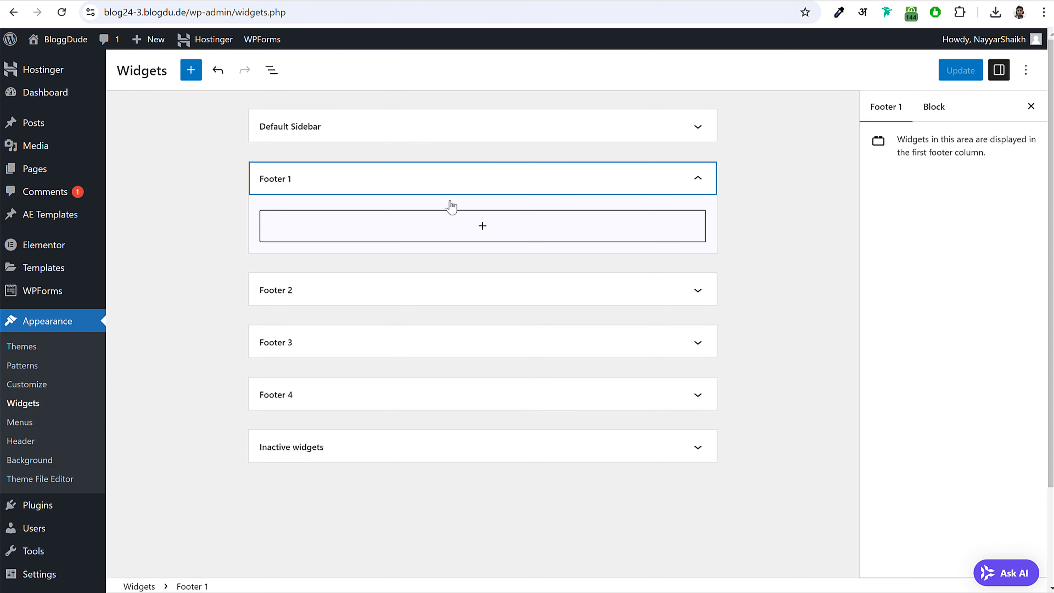
pyautogui.click(465, 225)
pyautogui.write('gr')
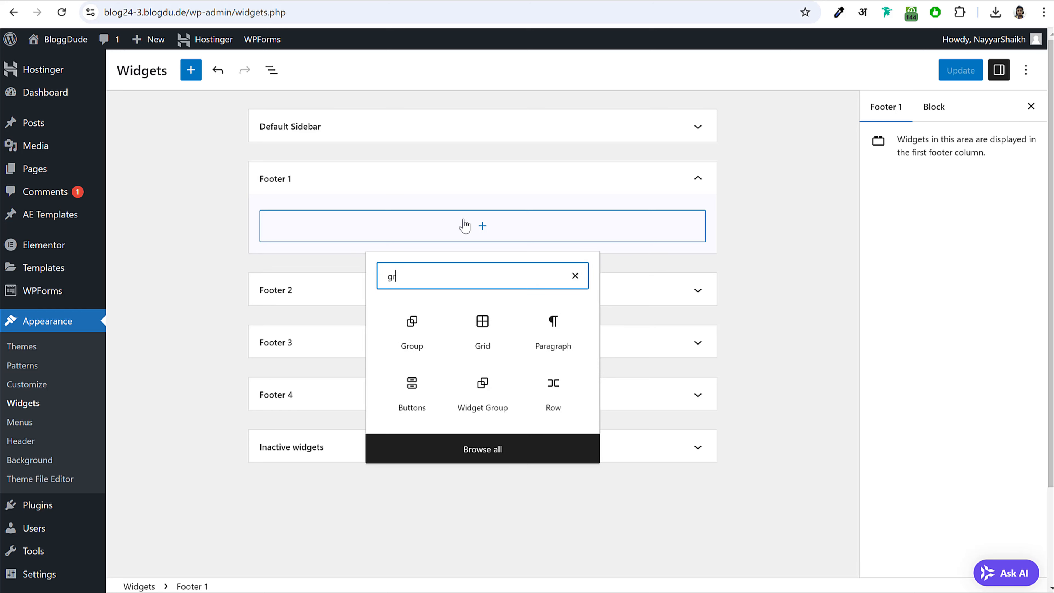
pyautogui.click(405, 323)
pyautogui.click(289, 346)
pyautogui.click(472, 254)
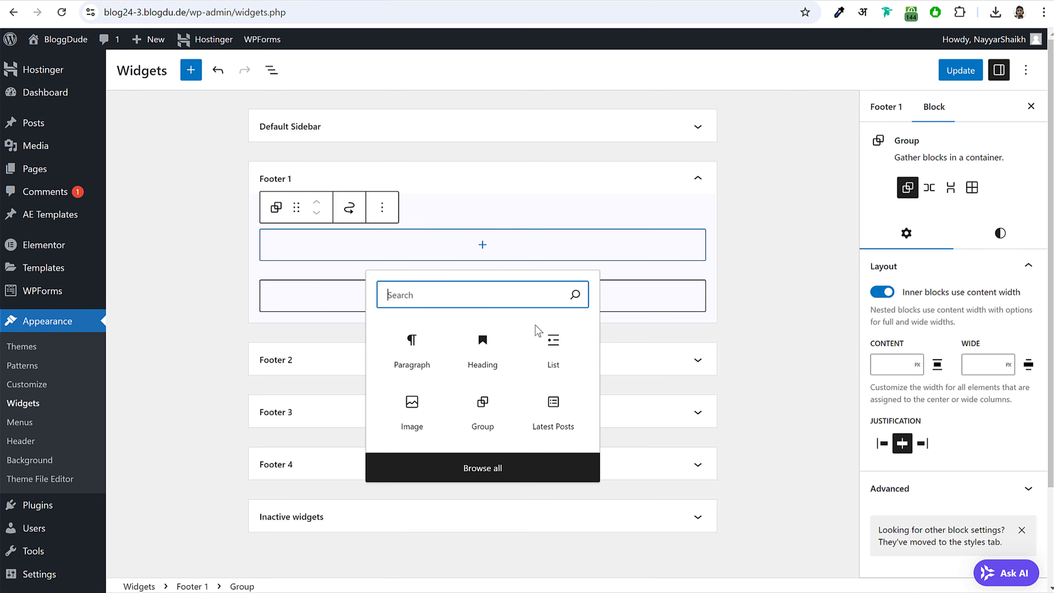
pyautogui.click(480, 284)
pyautogui.click(395, 222)
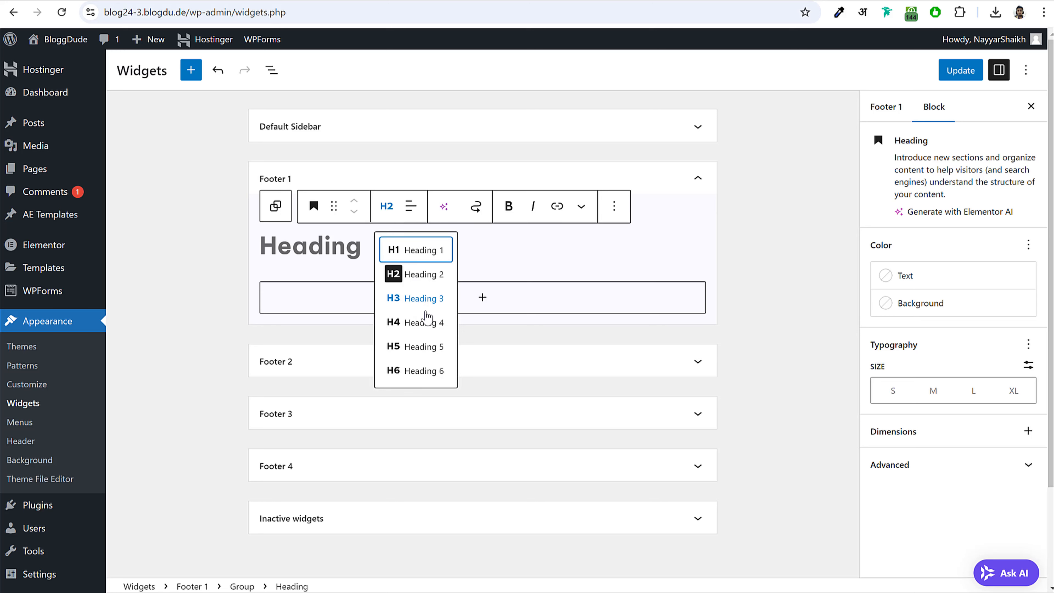
pyautogui.click(431, 320)
pyautogui.click(335, 255)
pyautogui.write('Trending Post')
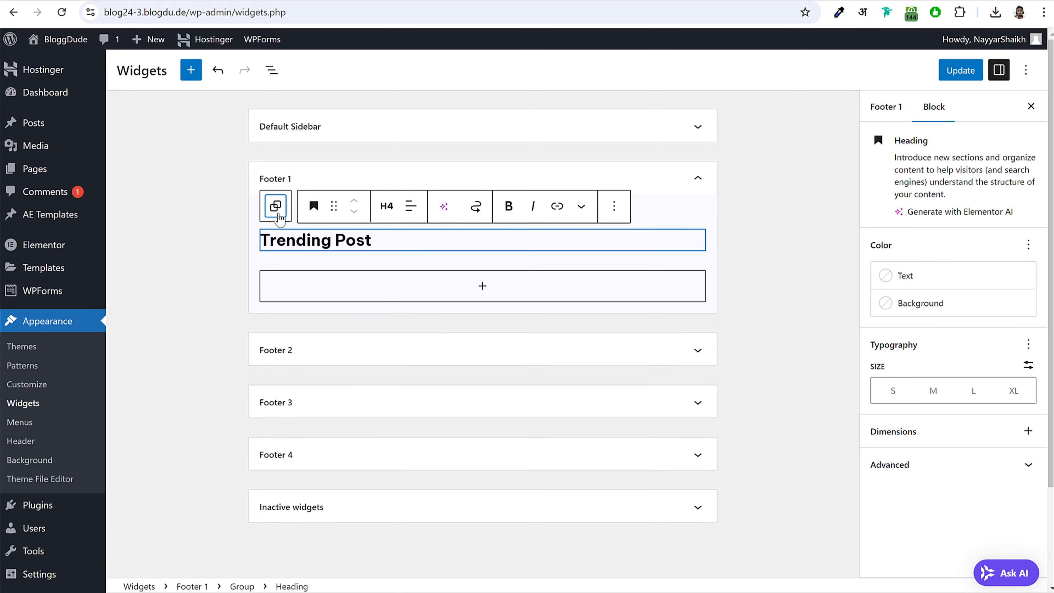
pyautogui.click(275, 206)
# - Add a Latest Posts list showing author, date and featured images
pyautogui.click(698, 278)
pyautogui.write('late')
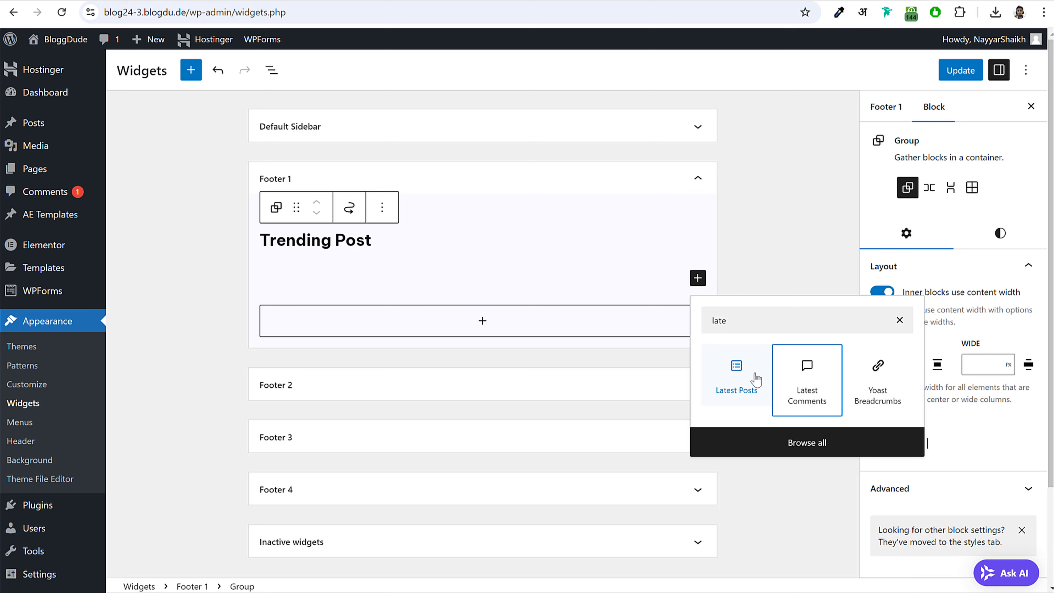
pyautogui.click(753, 377)
pyautogui.click(882, 326)
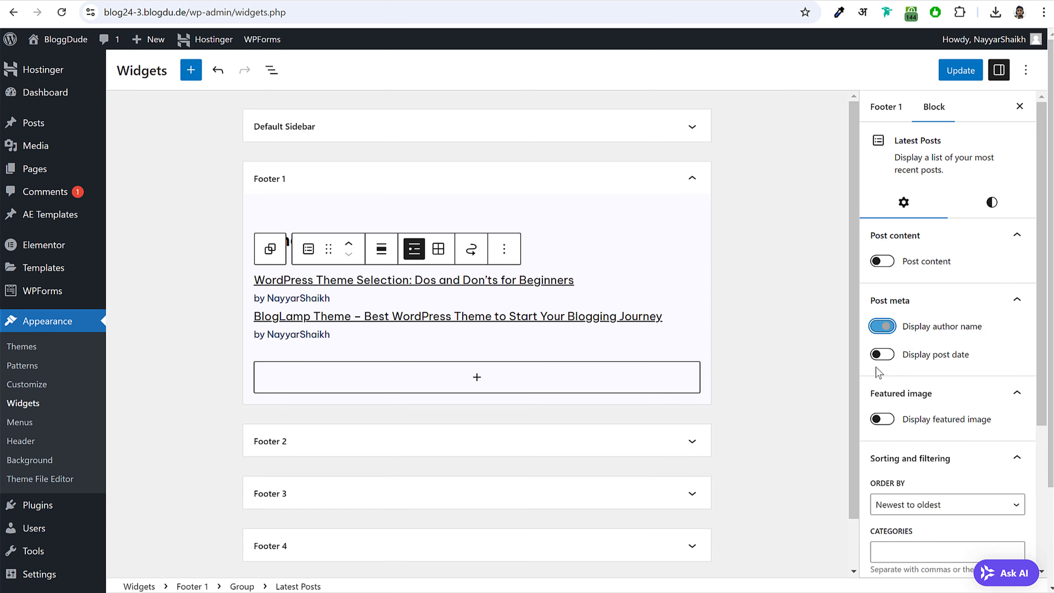
pyautogui.click(883, 353)
pyautogui.click(888, 393)
pyautogui.click(892, 394)
pyautogui.click(882, 418)
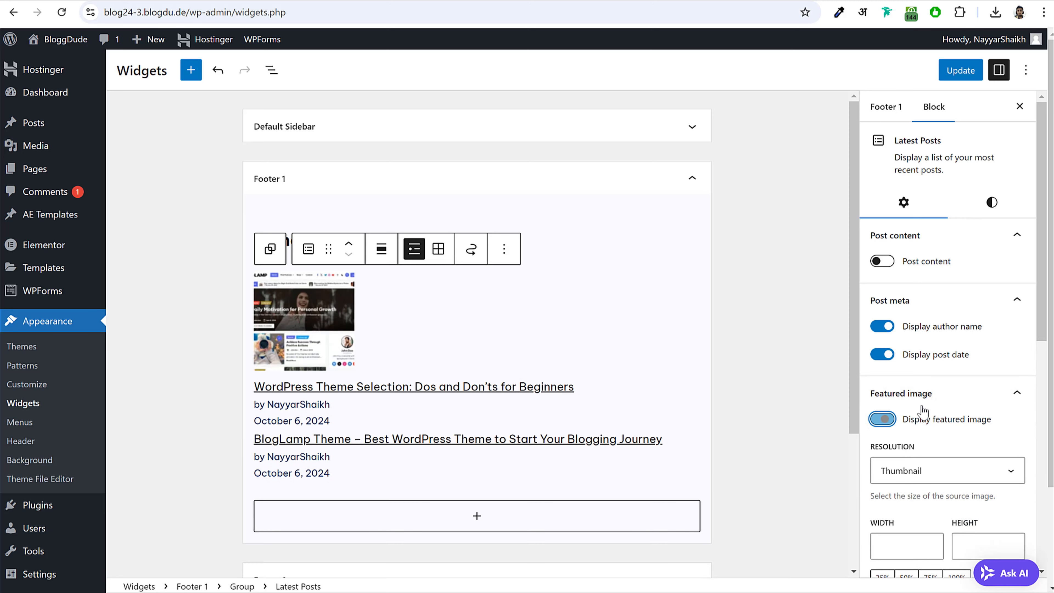
# - Make the thumbnails 75×75 px and left-aligned, then save the footer widgets
pyautogui.scroll(-6, 926, 407)
pyautogui.click(902, 283)
pyautogui.write('75')
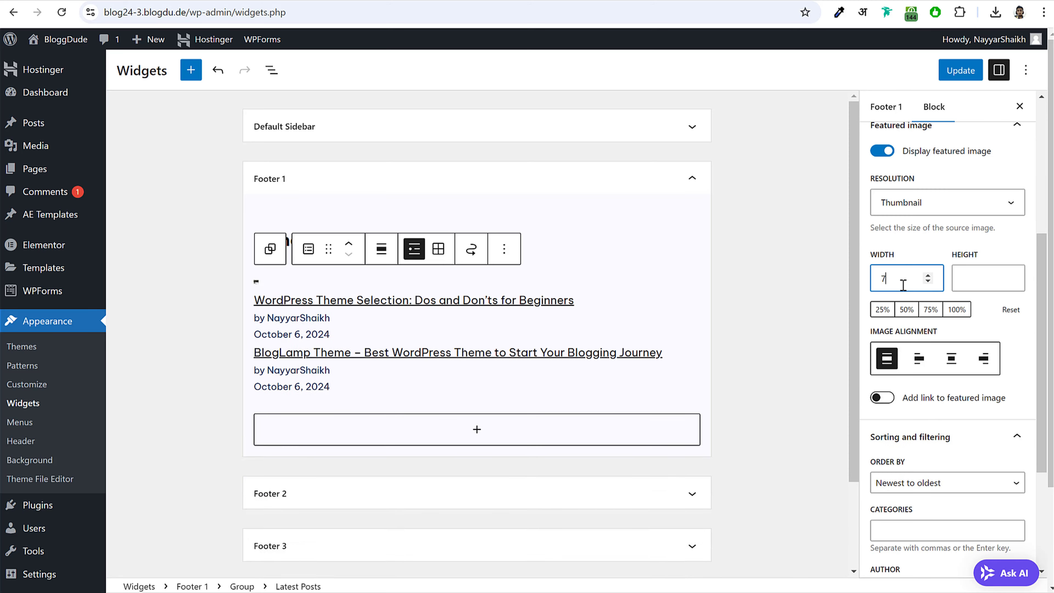
pyautogui.click(915, 310)
pyautogui.click(918, 358)
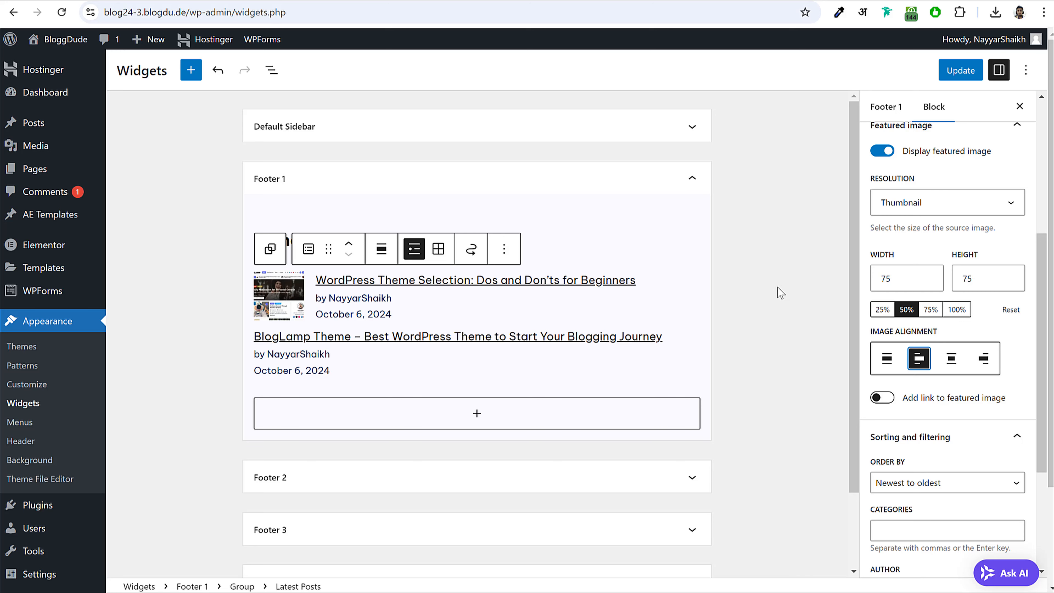
pyautogui.scroll(-3, 954, 436)
pyautogui.click(678, 181)
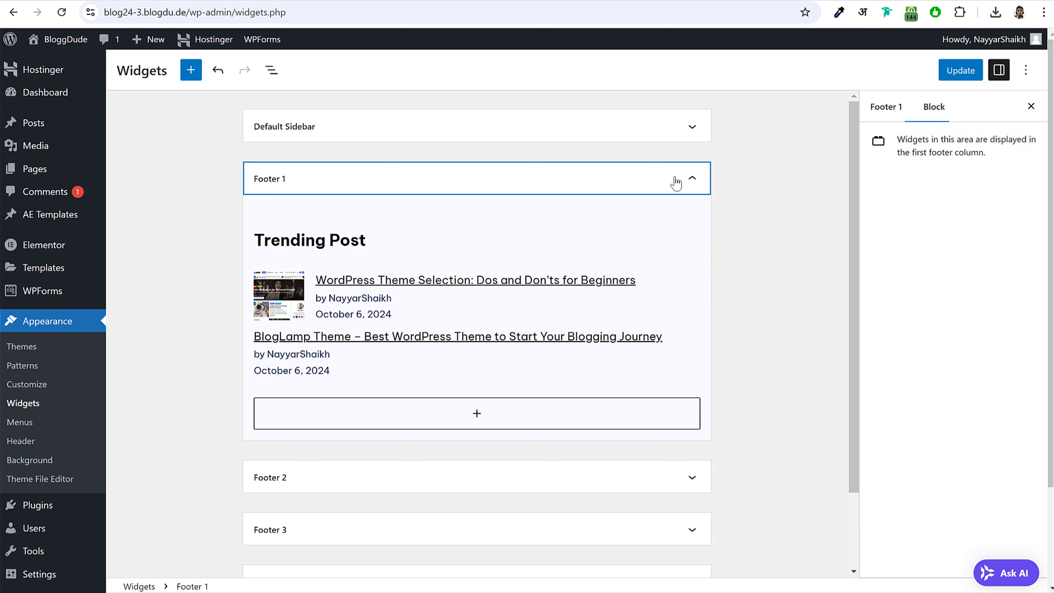
pyautogui.click(960, 71)
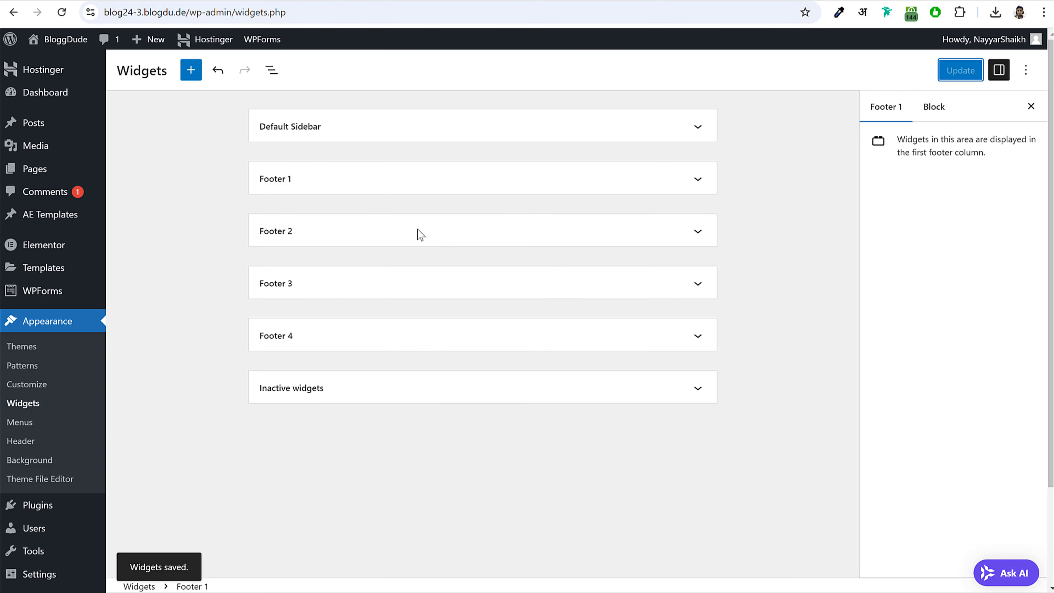
# - Add a Social Icons block to Footer 2 with Facebook, X and YouTube icons
pyautogui.click(331, 245)
pyautogui.click(442, 289)
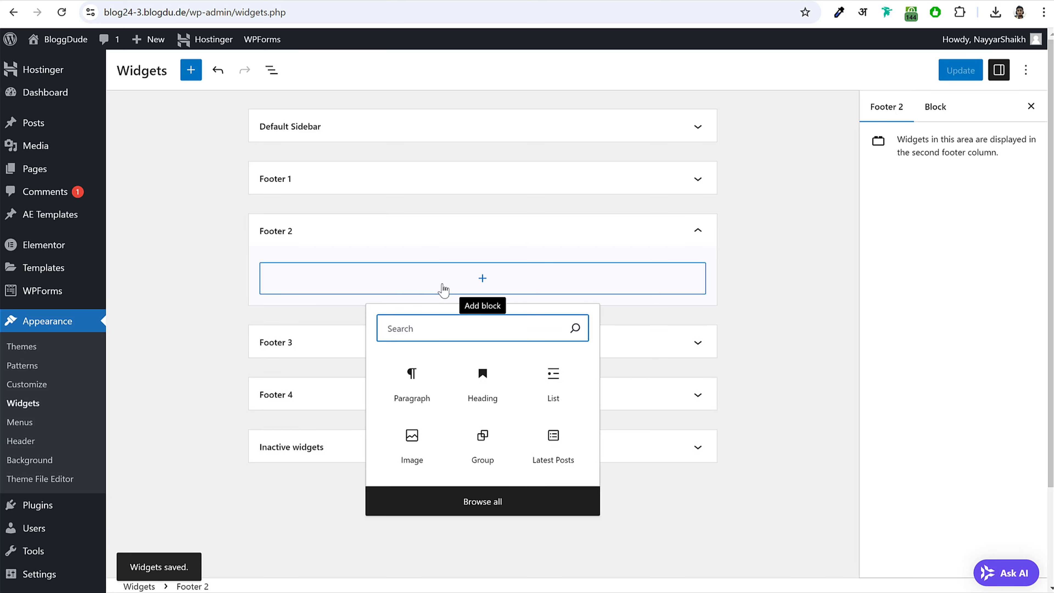
pyautogui.write('soc')
pyautogui.click(412, 376)
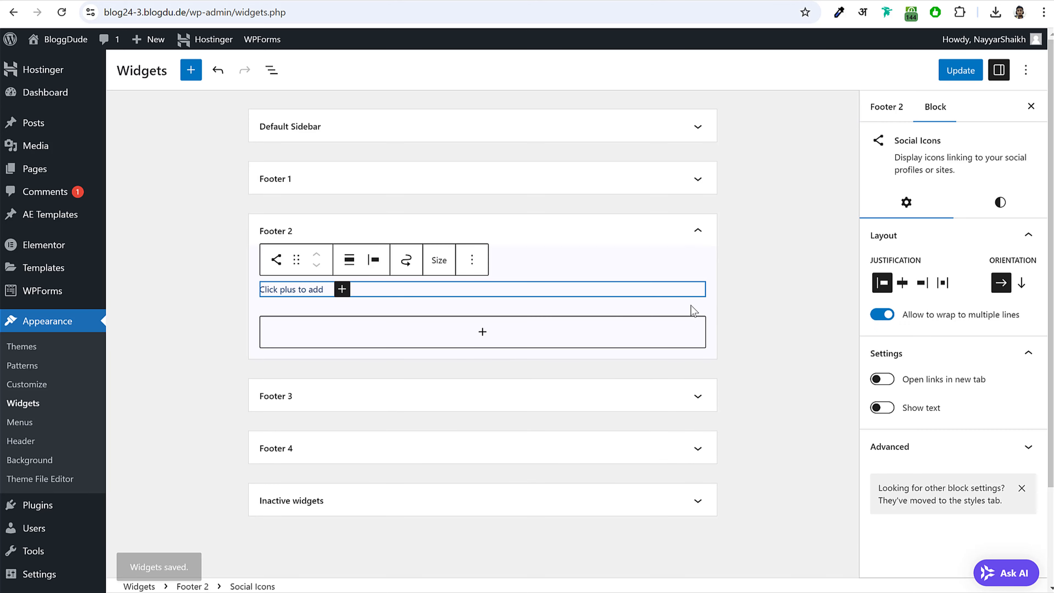
pyautogui.click(342, 289)
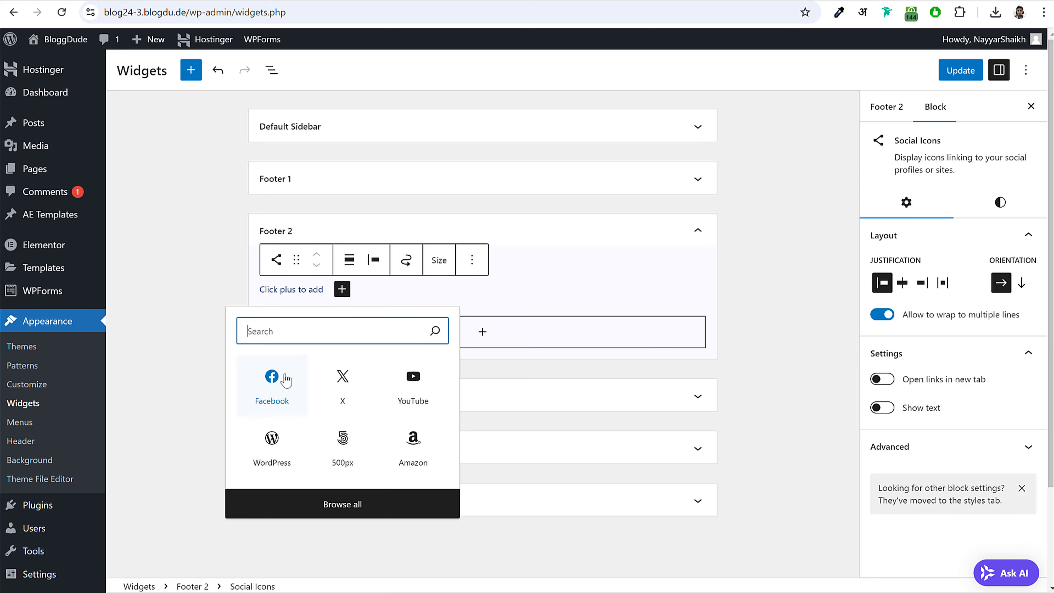
pyautogui.click(275, 376)
pyautogui.click(292, 289)
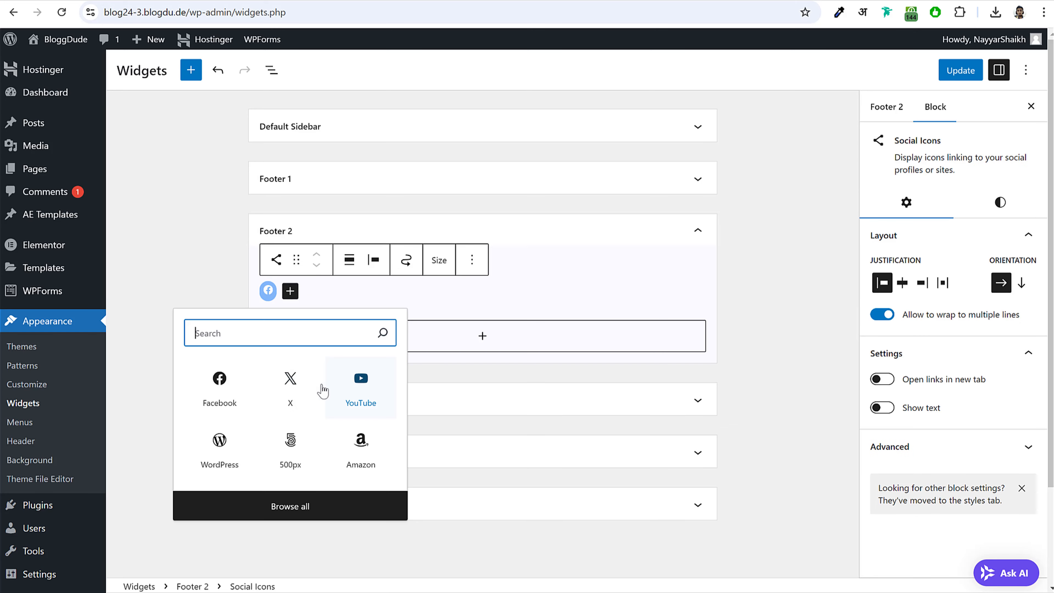
pyautogui.click(289, 377)
pyautogui.click(323, 298)
pyautogui.click(313, 290)
pyautogui.click(384, 383)
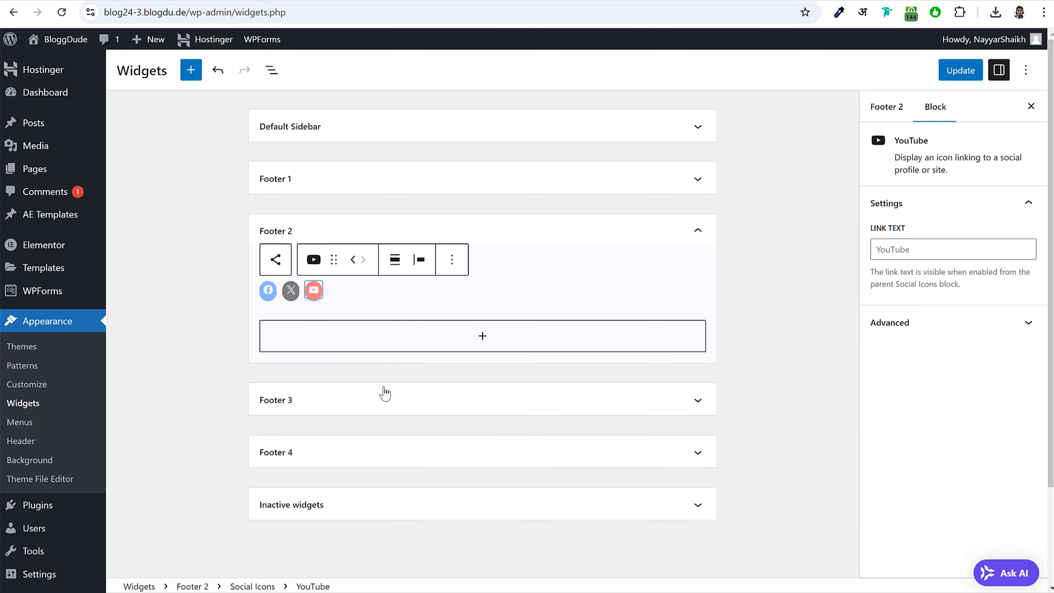
# - Give the Facebook, X and YouTube icons '#' as their links
pyautogui.click(268, 290)
pyautogui.click(269, 289)
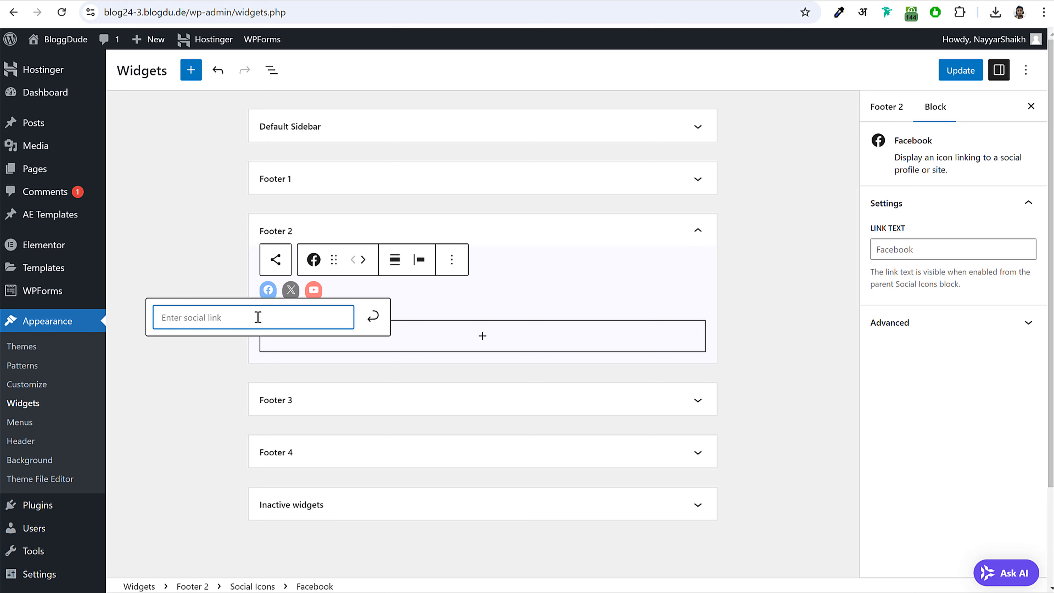
pyautogui.write('#')
pyautogui.click(291, 289)
pyautogui.click(291, 289)
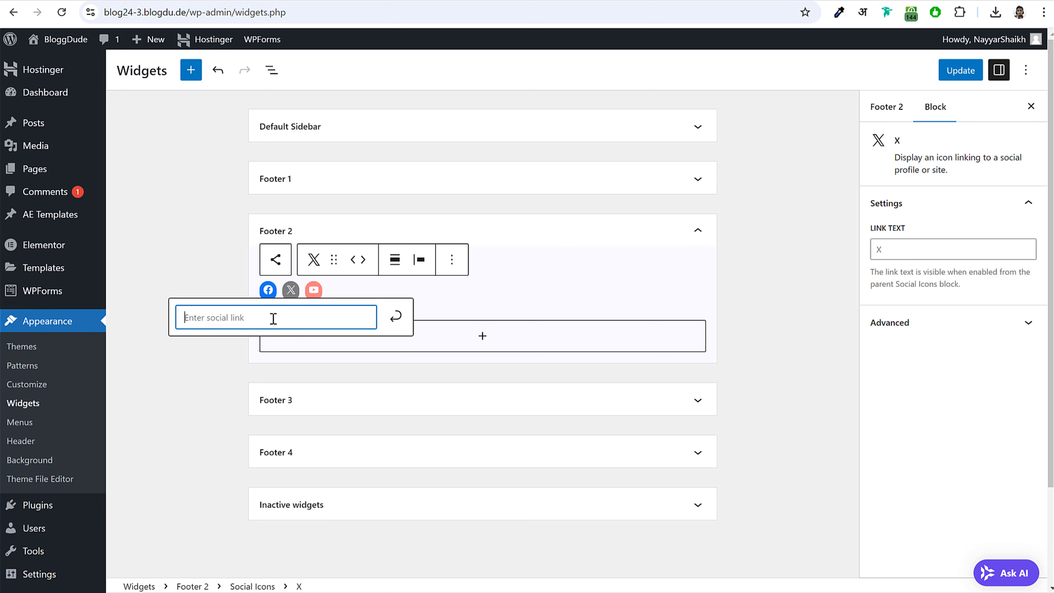
pyautogui.write('#')
pyautogui.click(314, 289)
pyautogui.click(313, 290)
pyautogui.write('#')
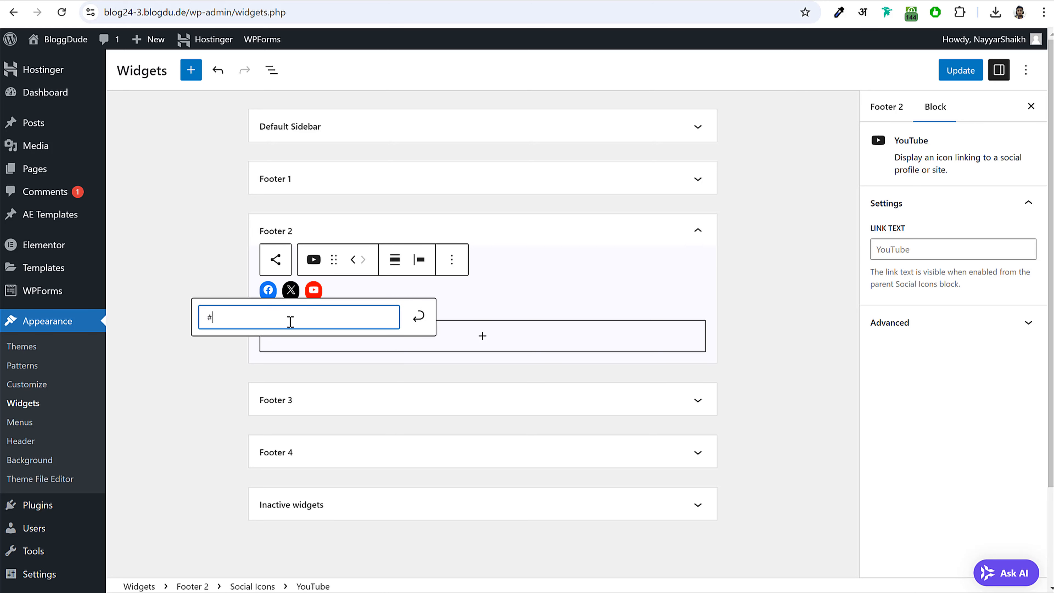
pyautogui.click(400, 299)
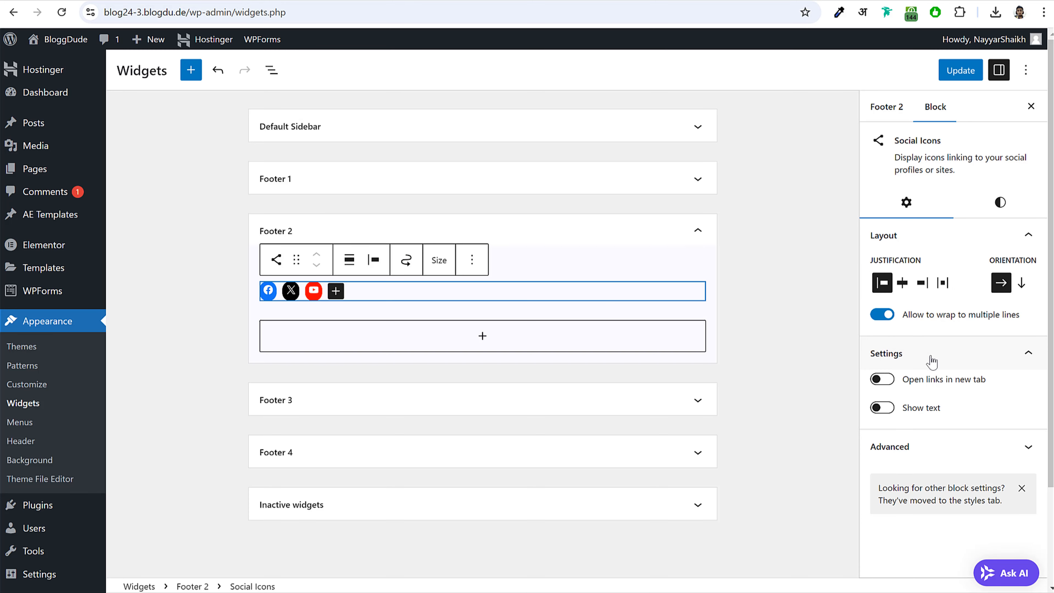
# - Show text labels on the social icons and apply the Pill Shape style
pyautogui.click(883, 407)
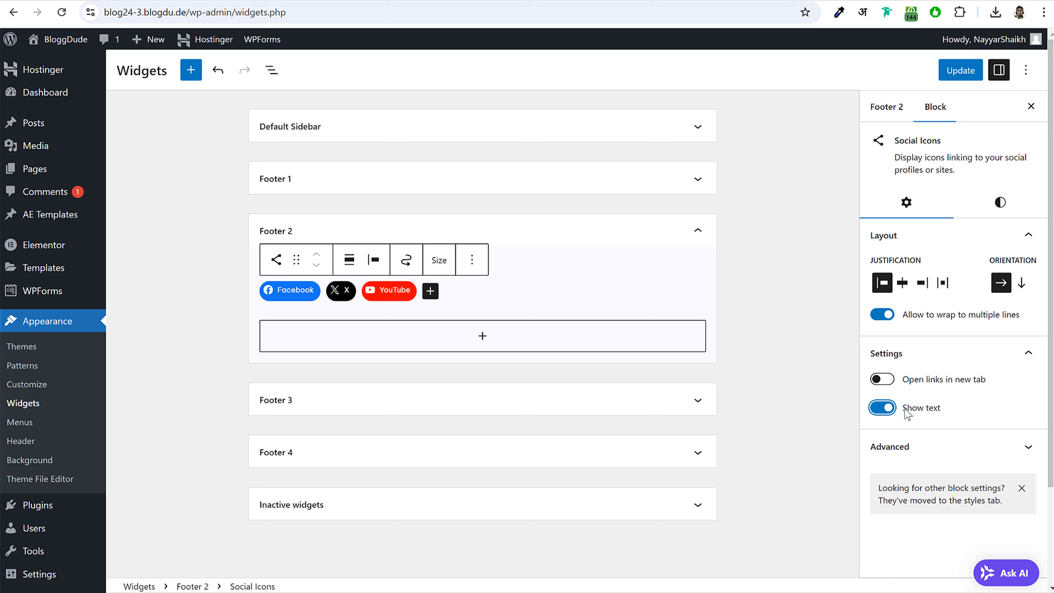
pyautogui.click(1004, 207)
pyautogui.click(925, 307)
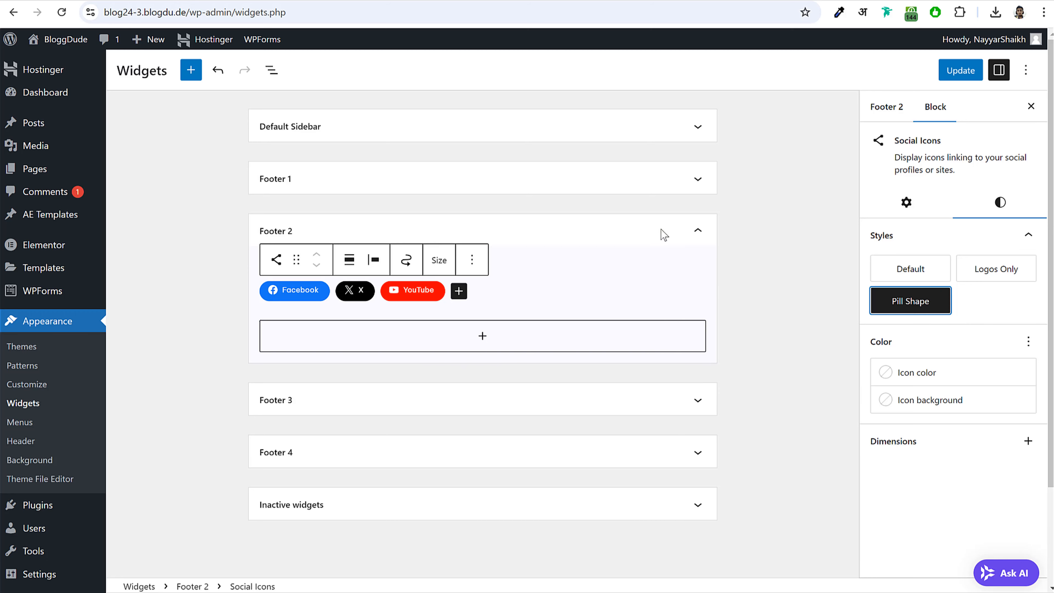
pyautogui.click(683, 233)
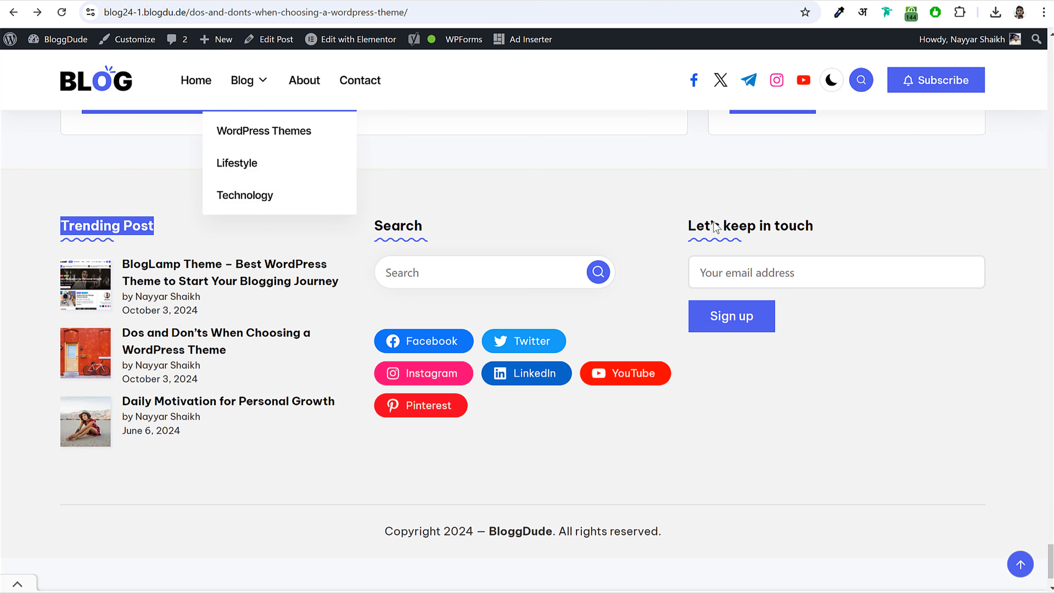
# - Add a Mailchimp Sign-Up Form titled 'Let's keep in touch' to Footer 3 and save
pyautogui.moveTo(689, 227); pyautogui.dragTo(825, 240)
pyautogui.hotkey('ctrl', 'c')
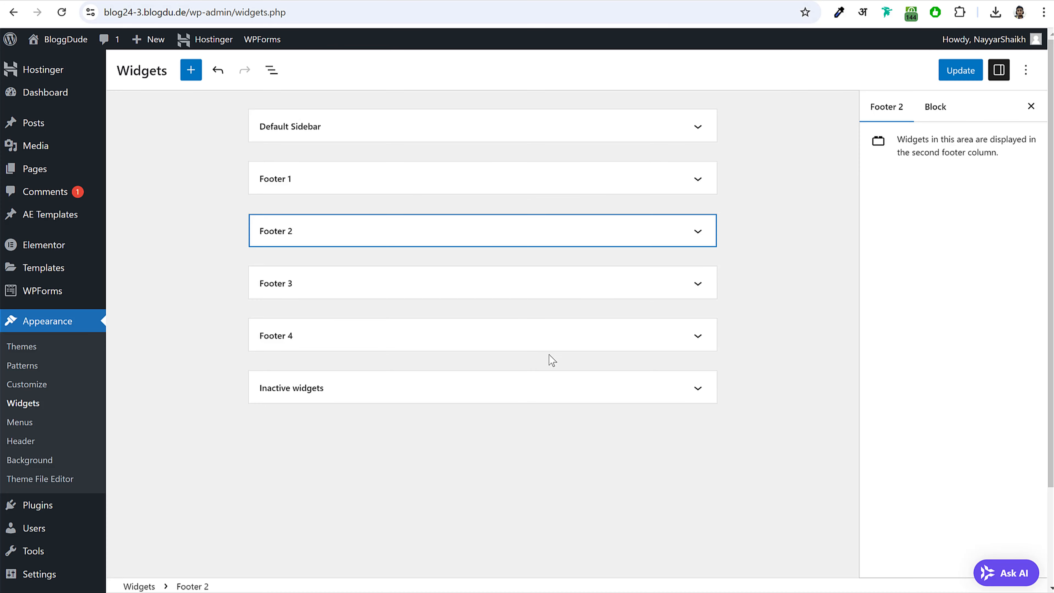
pyautogui.click(348, 287)
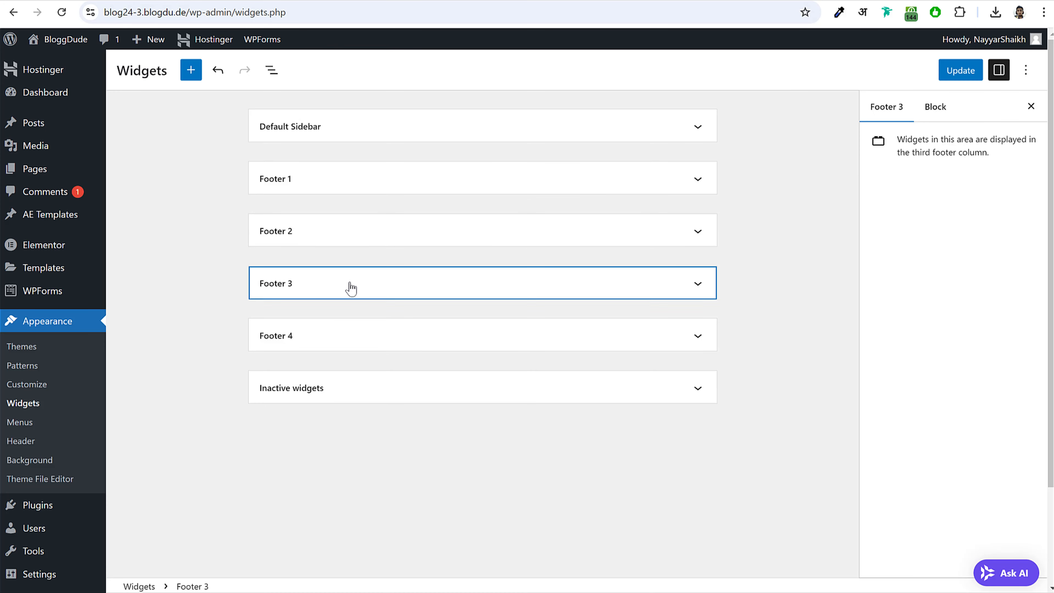
pyautogui.click(416, 337)
pyautogui.write('mai')
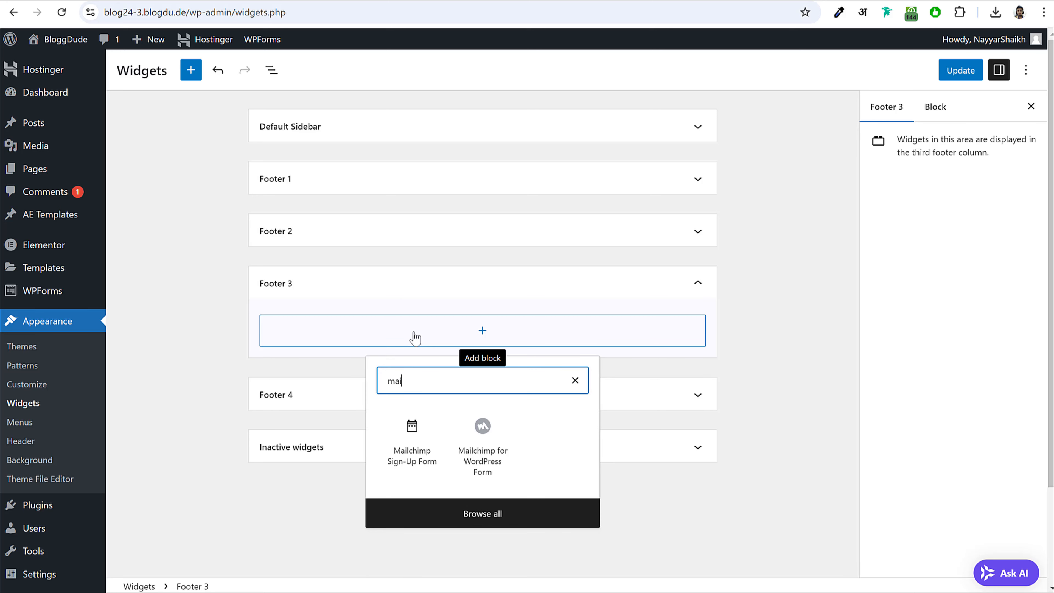
pyautogui.click(386, 430)
pyautogui.doubleClick(365, 393)
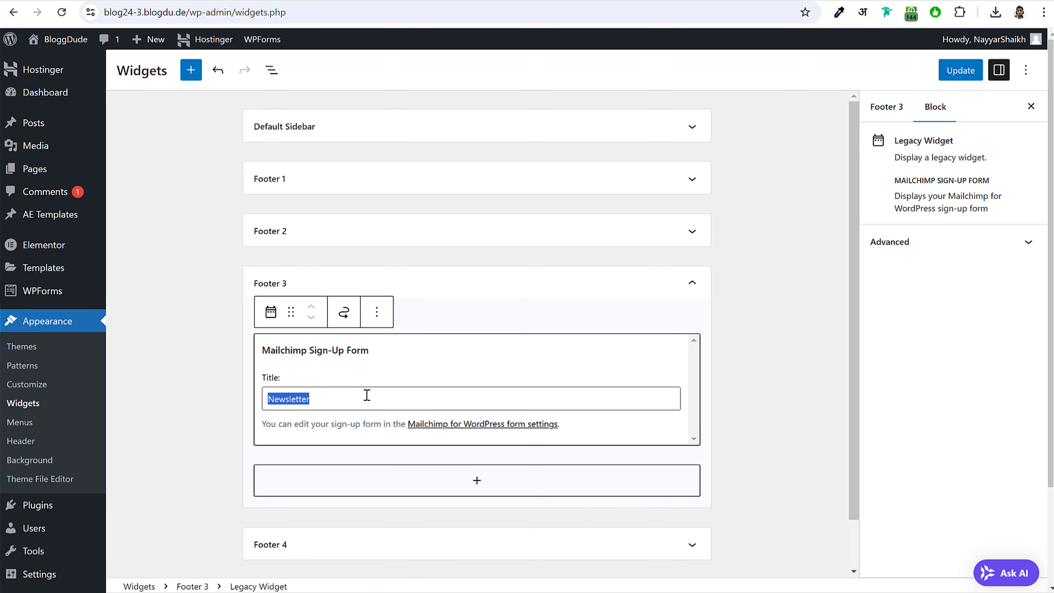
pyautogui.hotkey('ctrl', 'v')
pyautogui.click(742, 310)
pyautogui.click(950, 72)
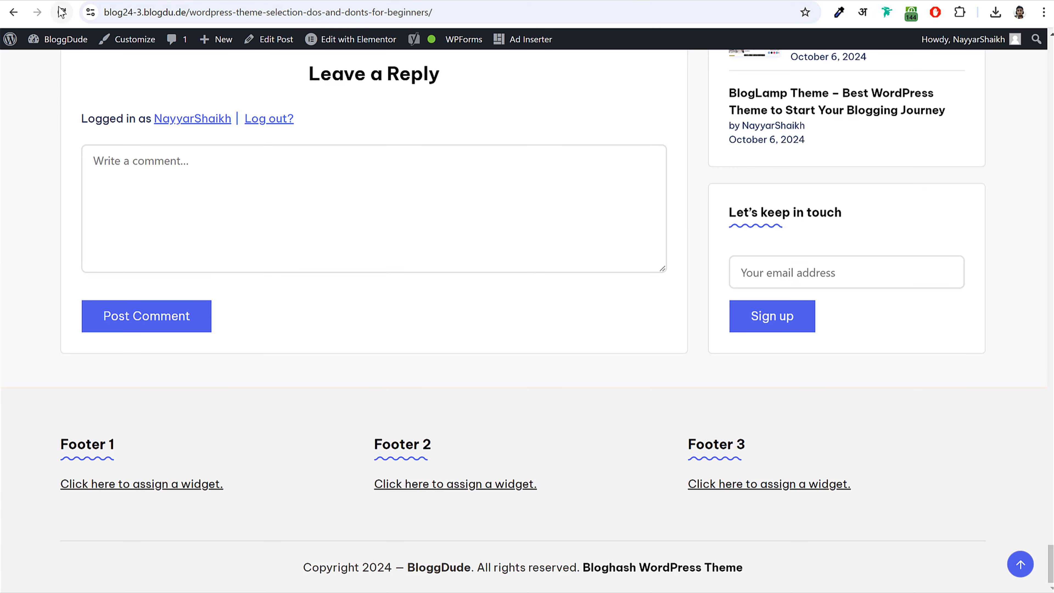
# - Reload the live post to confirm the new form appears in the footer
pyautogui.click(61, 12)
pyautogui.scroll(-3, 600, 475)
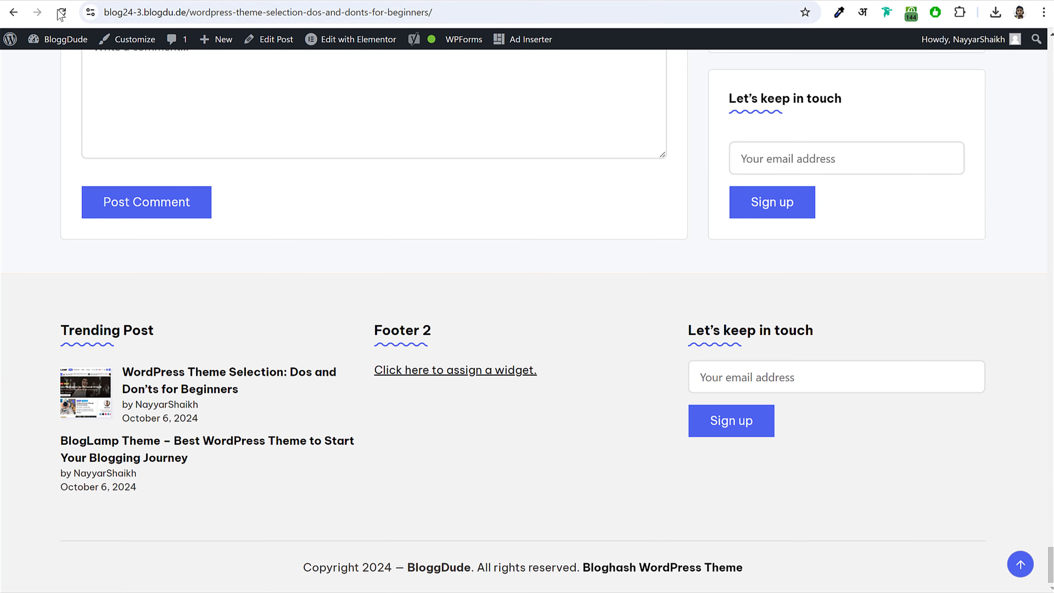
pyautogui.click(61, 11)
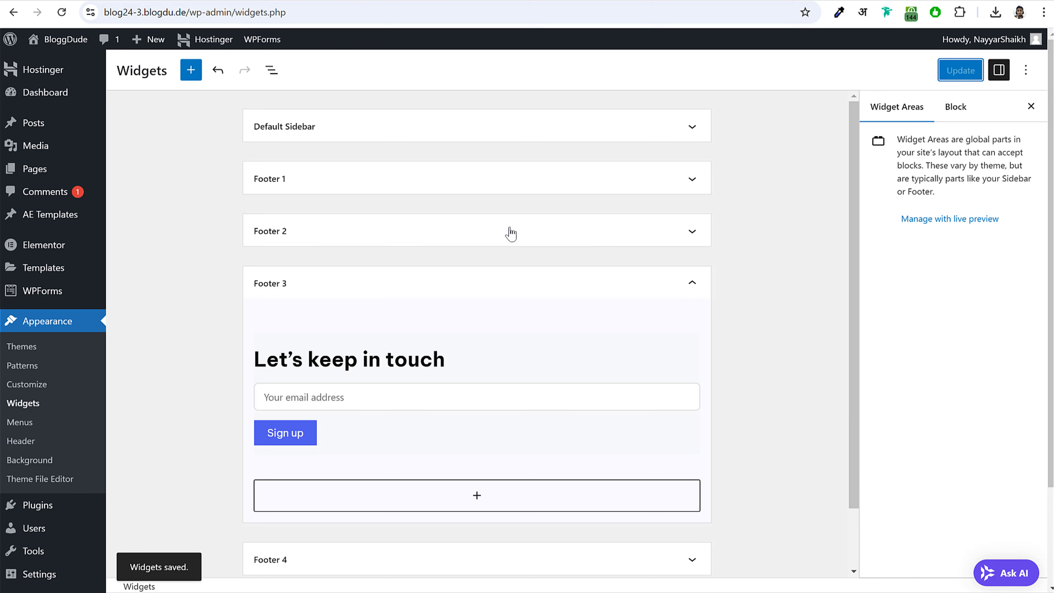
pyautogui.click(510, 232)
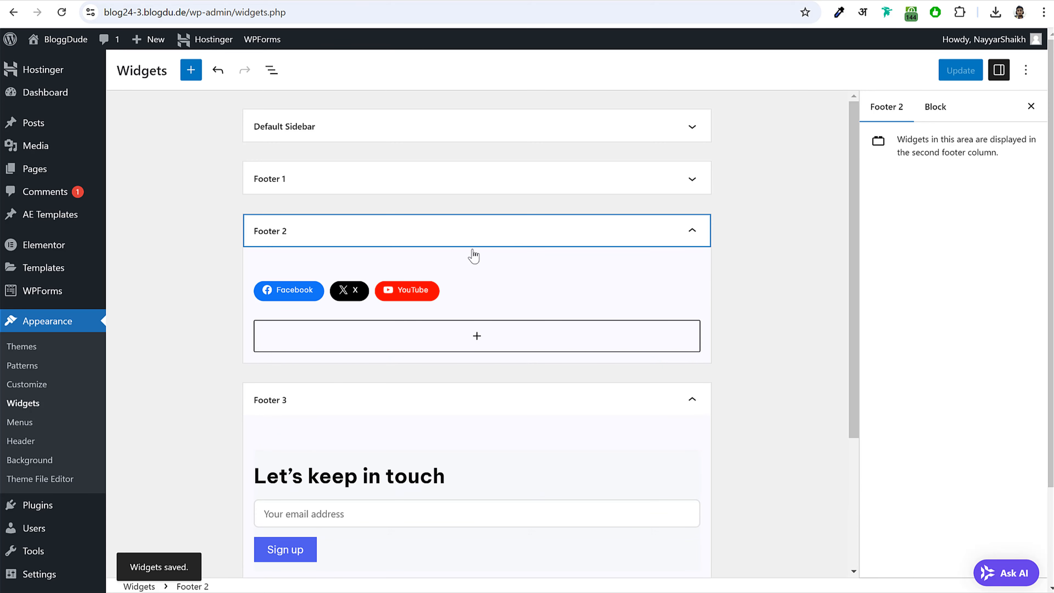
# - Add an Amazon icon with a '#' link to the Footer 2 social icons and save
pyautogui.click(459, 300)
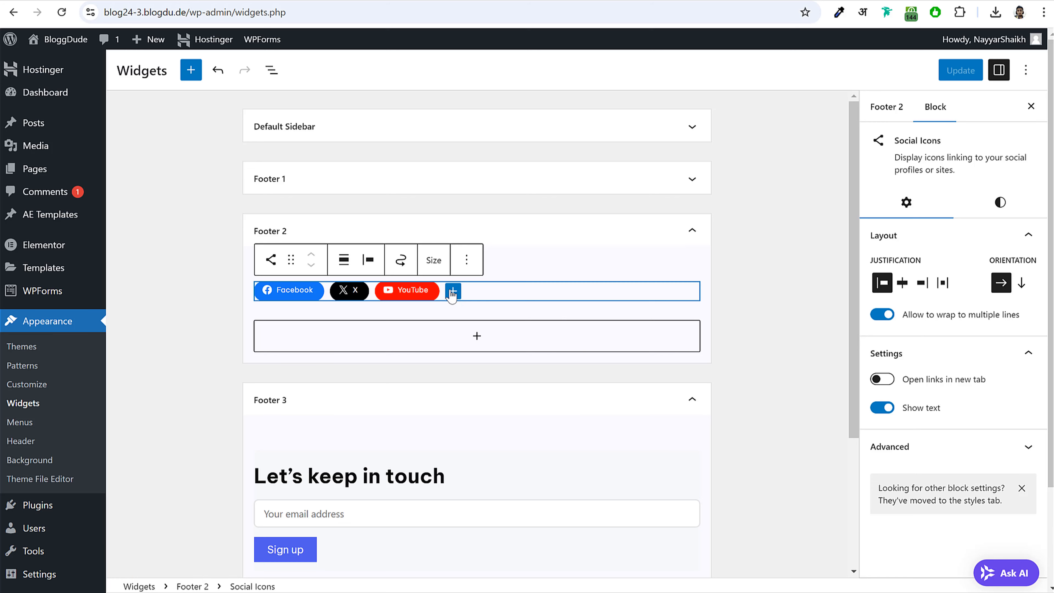
pyautogui.click(453, 292)
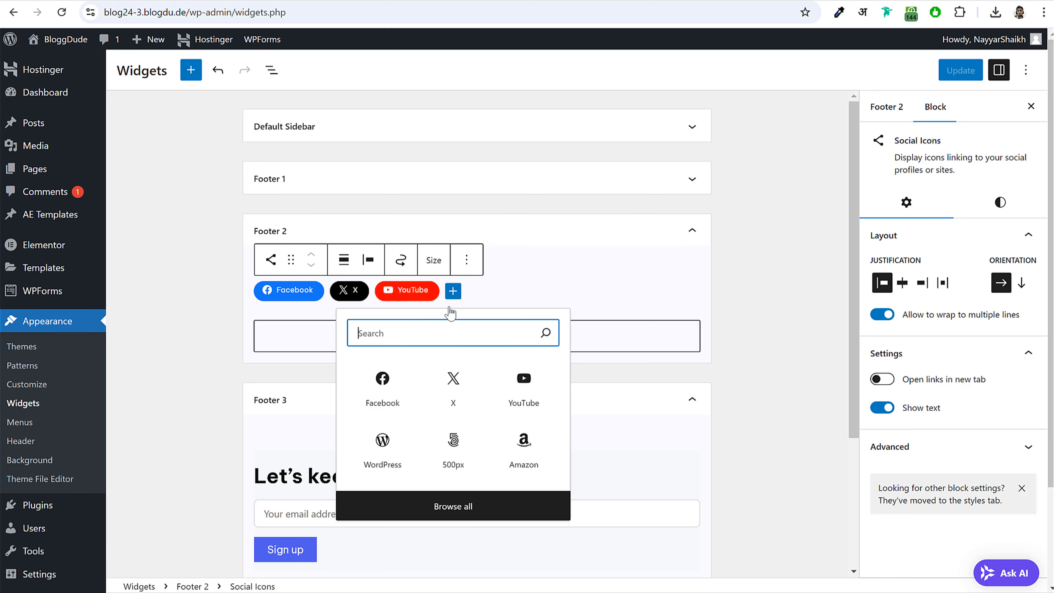
pyautogui.click(523, 442)
pyautogui.write('#')
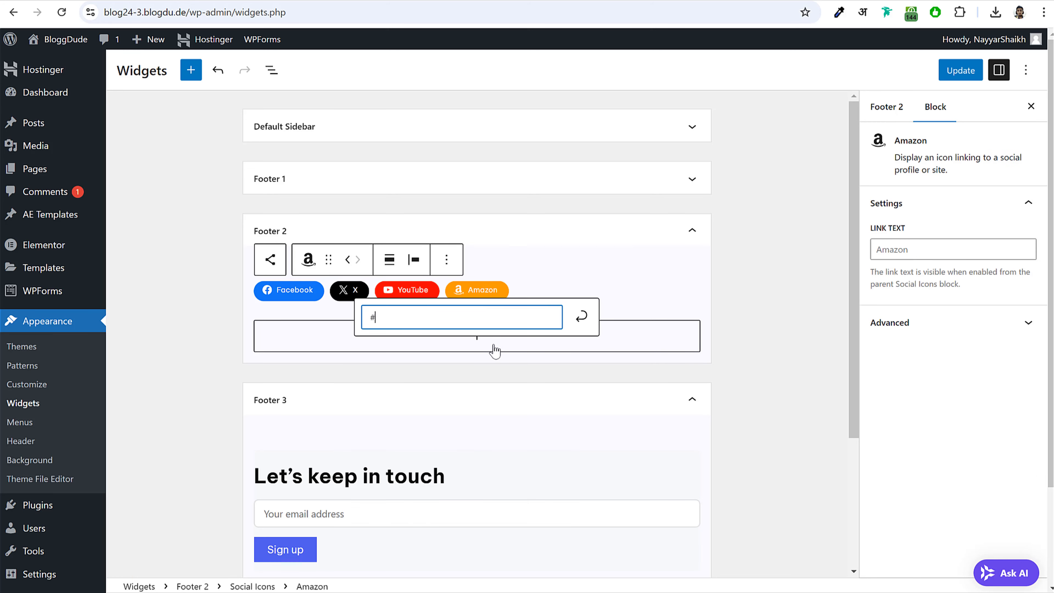
pyautogui.click(706, 285)
pyautogui.click(967, 69)
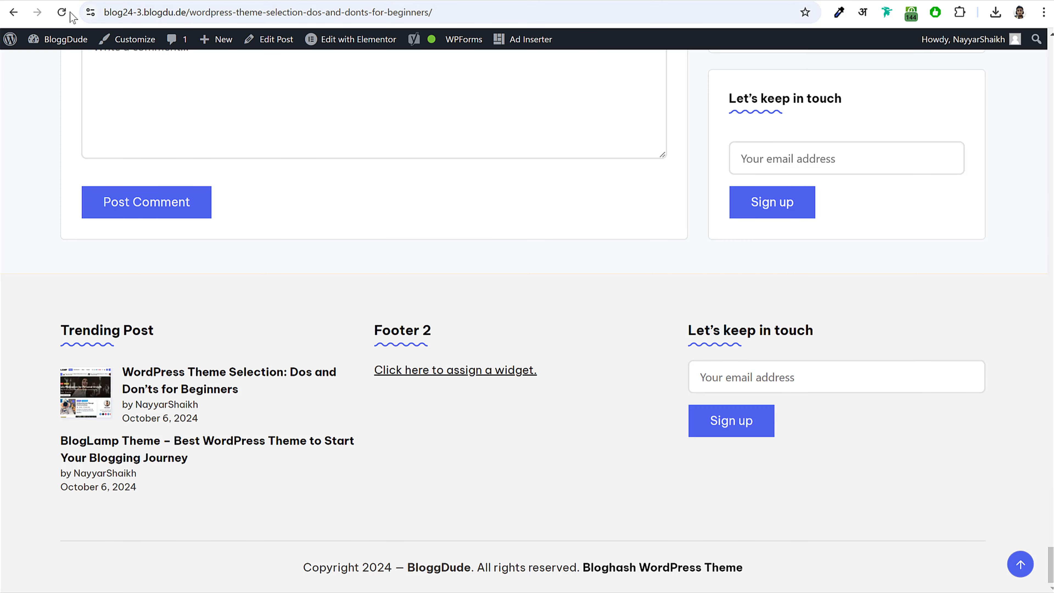
# - Reload the live post to check the four footer icons, then open the About page
pyautogui.click(68, 12)
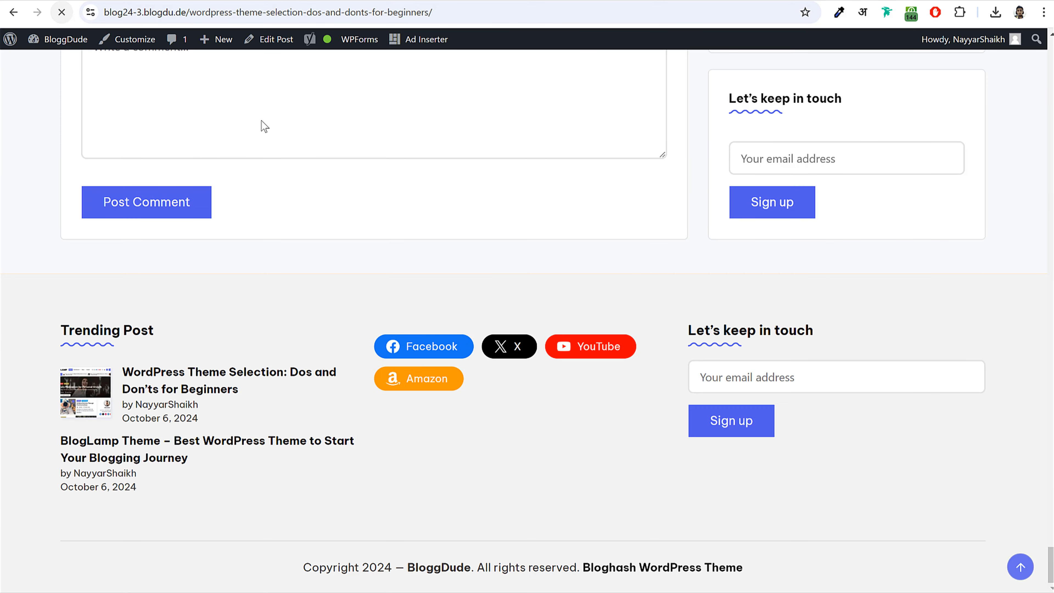
pyautogui.scroll(3, 570, 418)
pyautogui.scroll(-3, 570, 418)
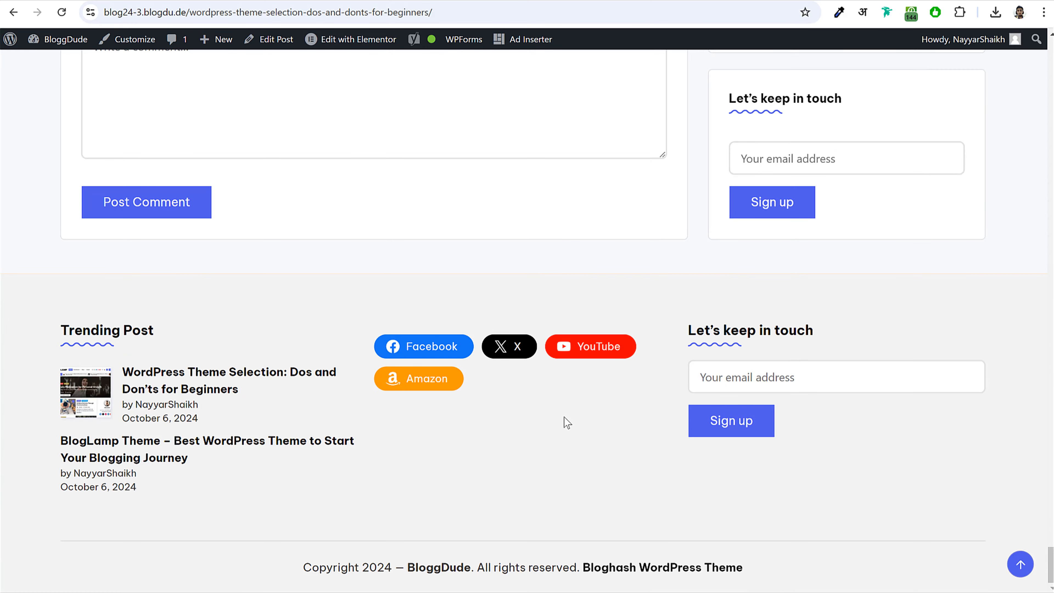
pyautogui.scroll(15, 571, 419)
pyautogui.scroll(20, 571, 419)
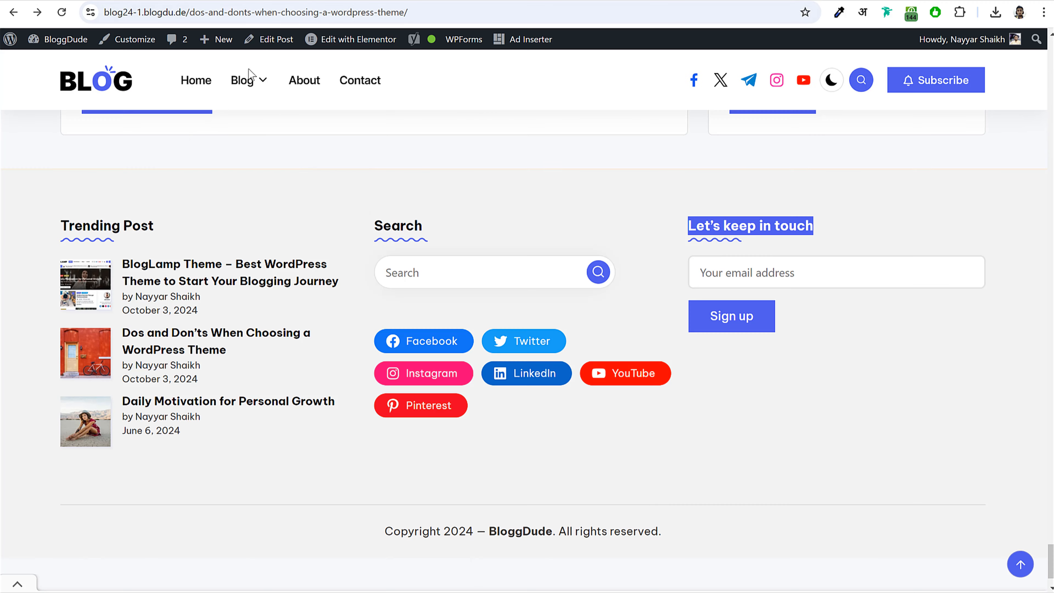
pyautogui.click(308, 87)
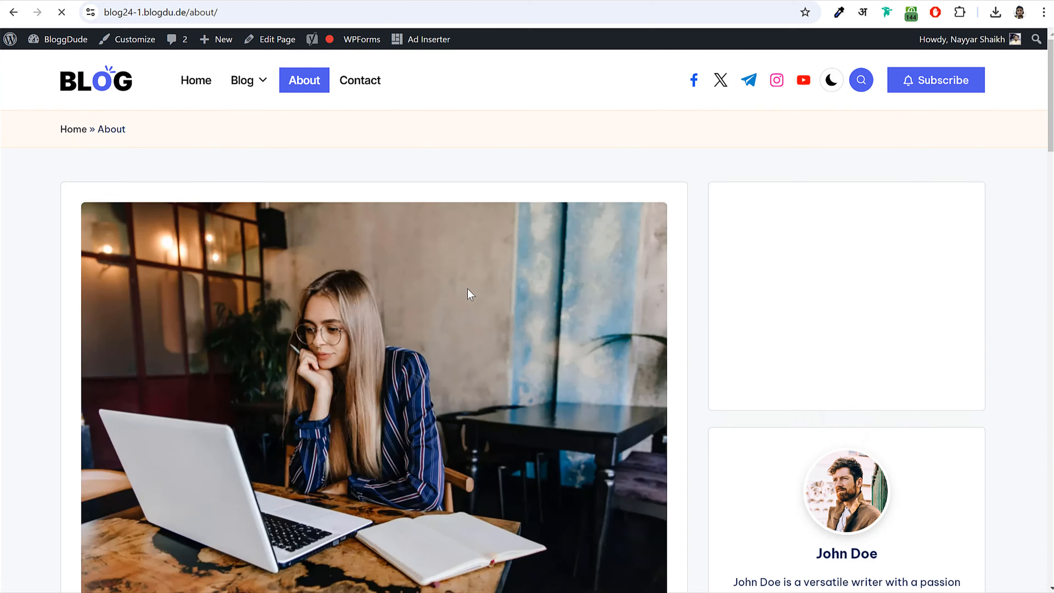
pyautogui.scroll(-8, 467, 289)
pyautogui.scroll(6, 466, 289)
pyautogui.scroll(5, 466, 289)
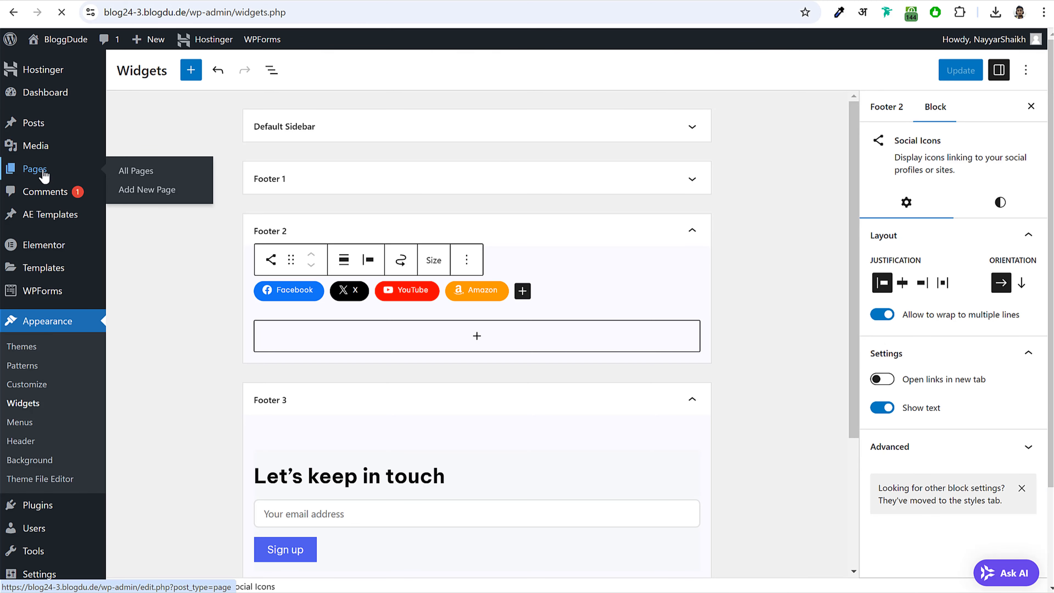
# - Create a new page titled 'About Us'
pyautogui.click(41, 171)
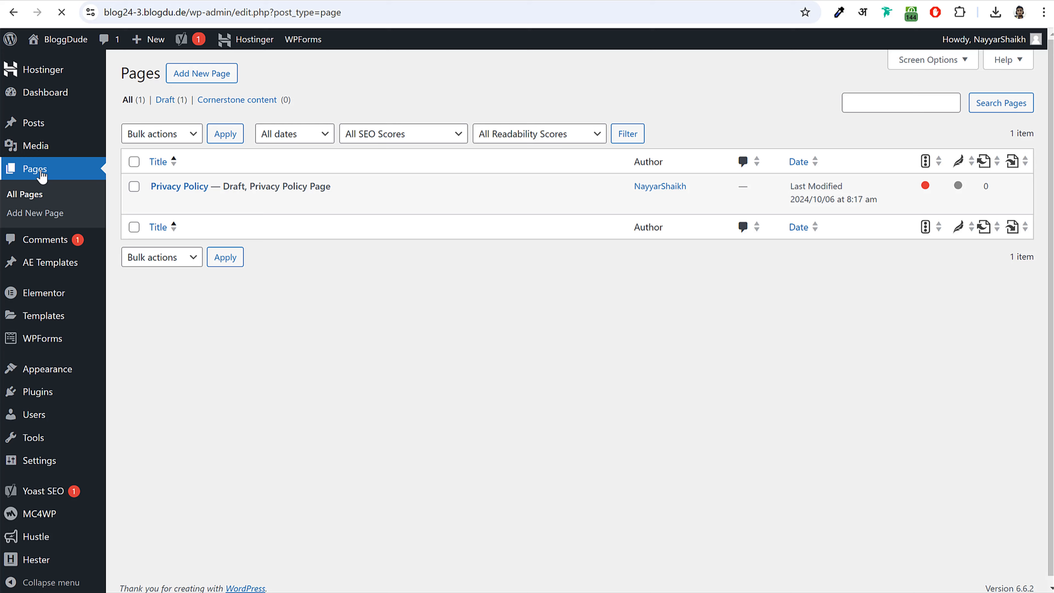
pyautogui.click(203, 74)
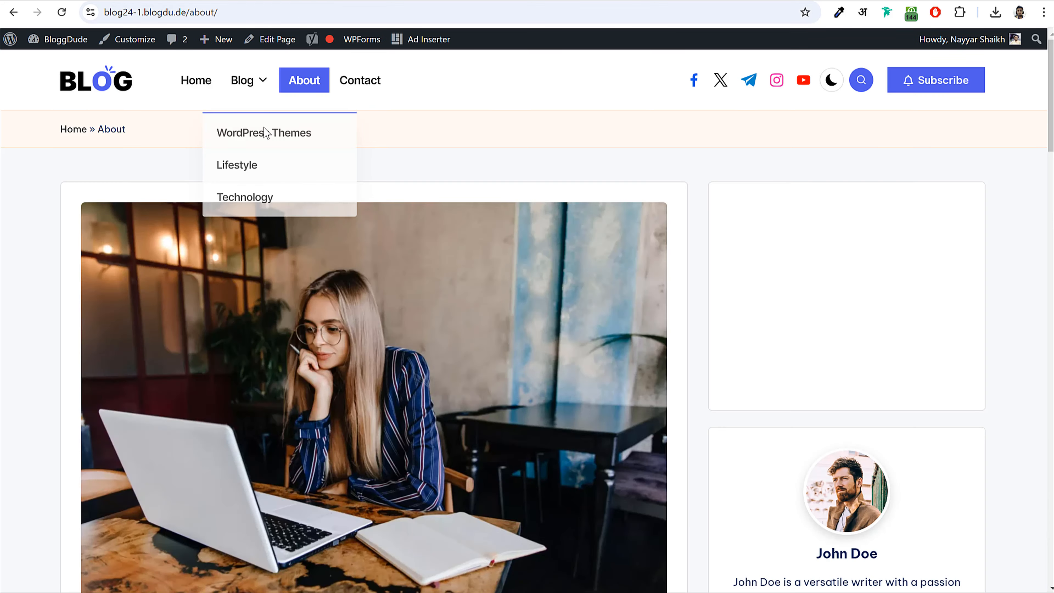
pyautogui.scroll(-3, 397, 302)
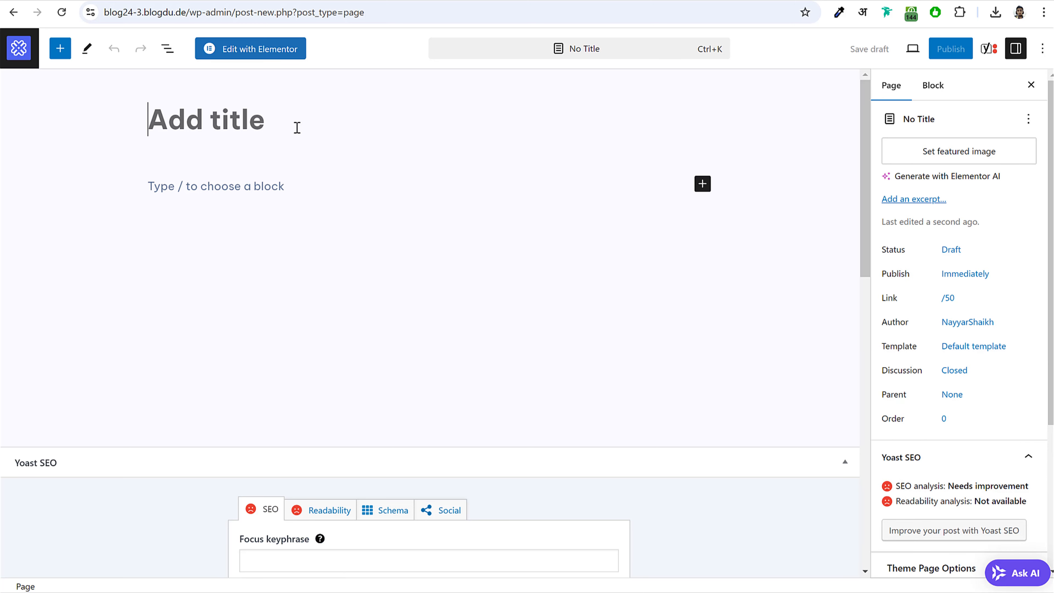
pyautogui.click(298, 128)
pyautogui.write('About Us')
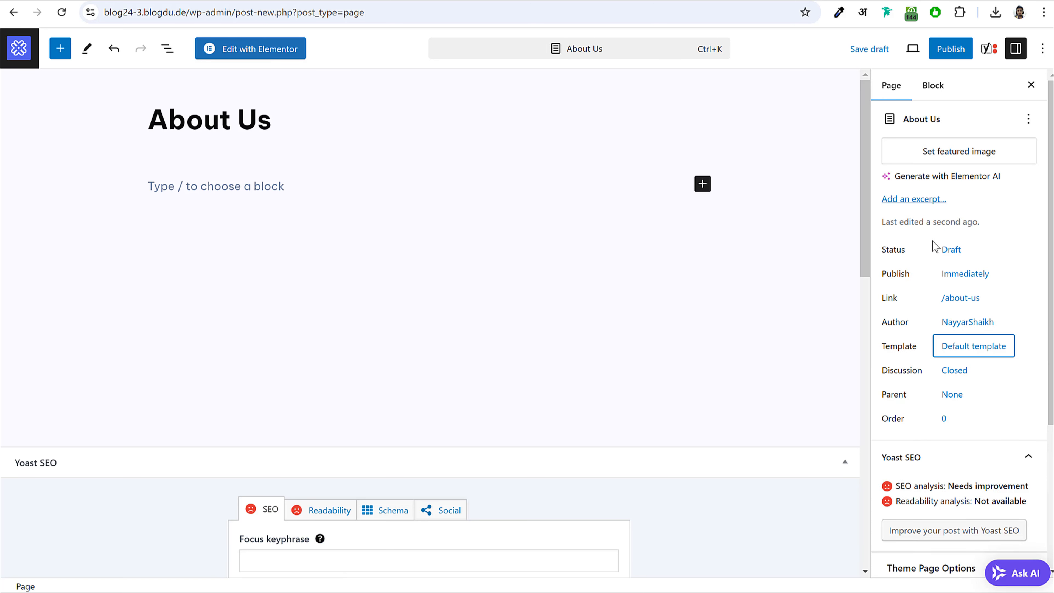
# - Set the page's Sidebar option to Right Sidebar and publish it
pyautogui.scroll(-5, 942, 252)
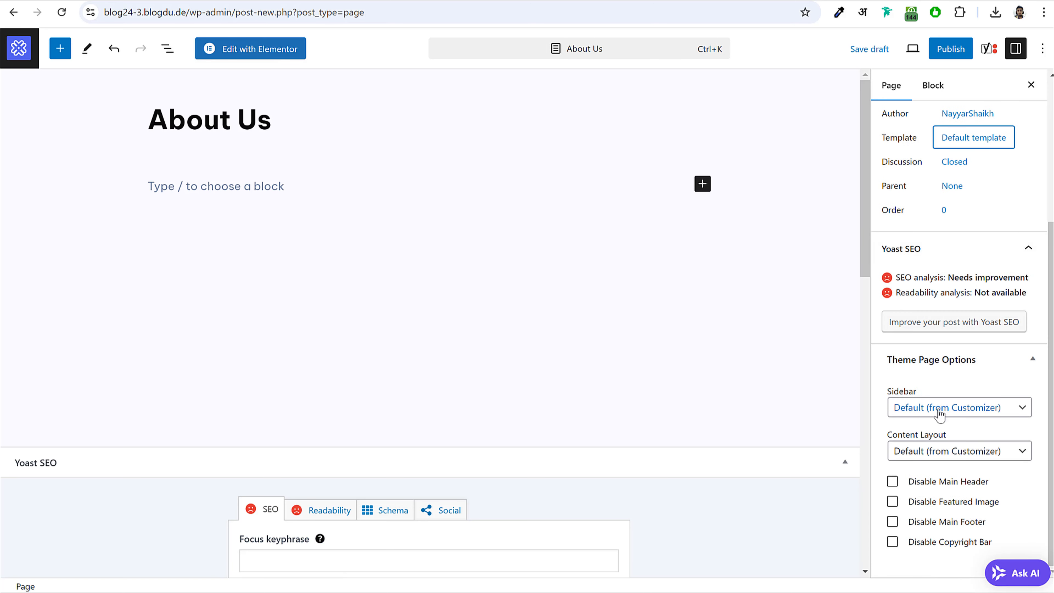
pyautogui.doubleClick(899, 392)
pyautogui.click(934, 407)
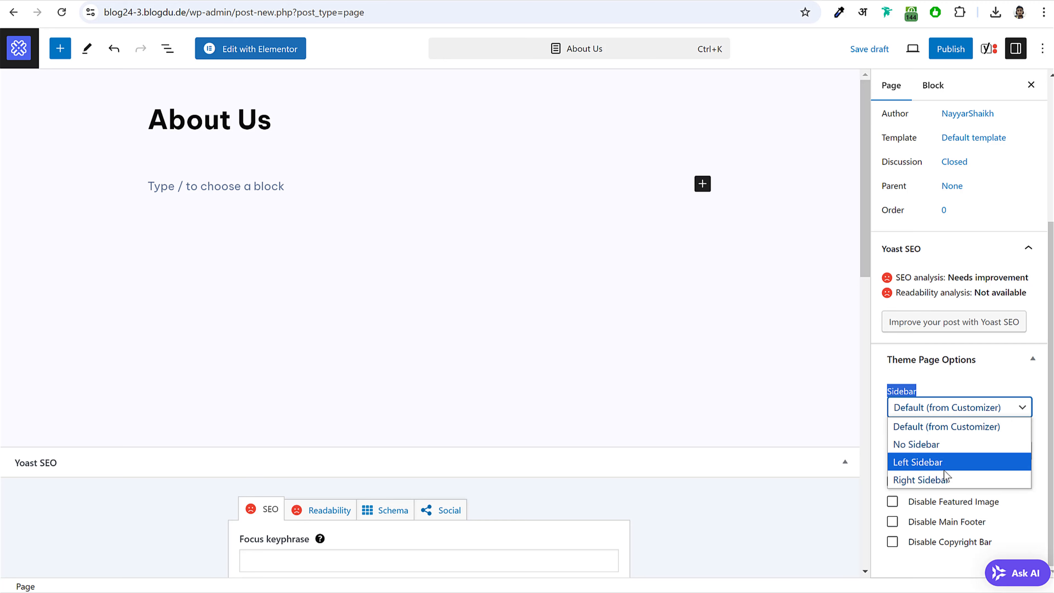
pyautogui.click(934, 477)
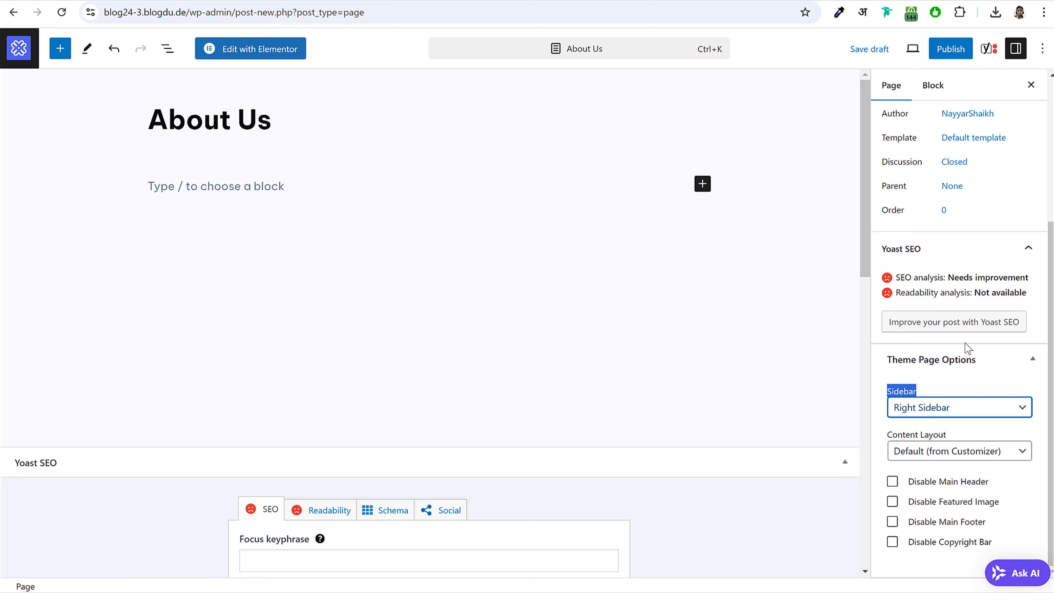
pyautogui.click(949, 49)
pyautogui.click(913, 49)
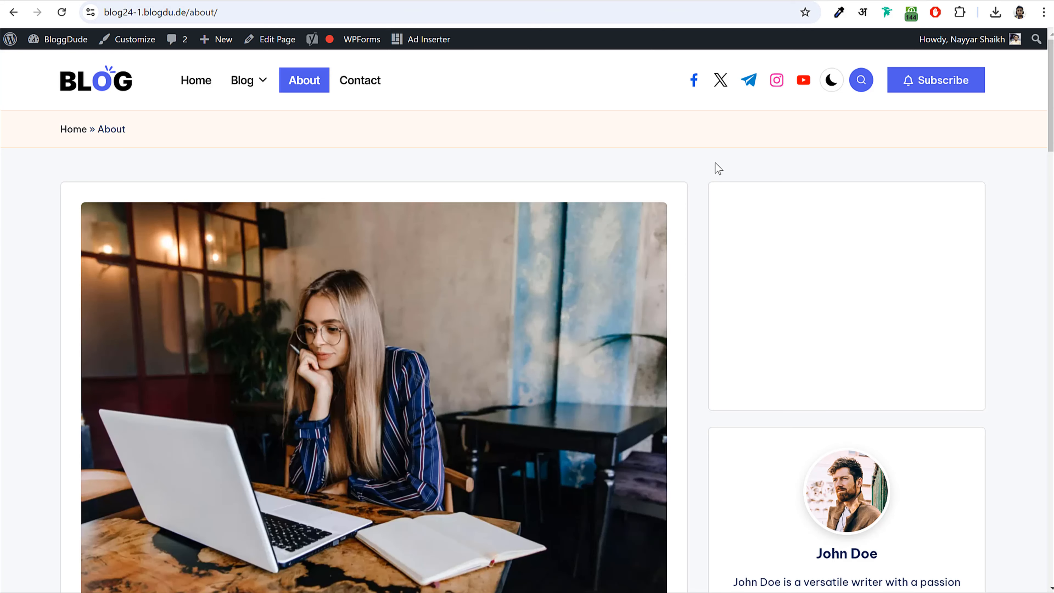
pyautogui.scroll(-10, 717, 184)
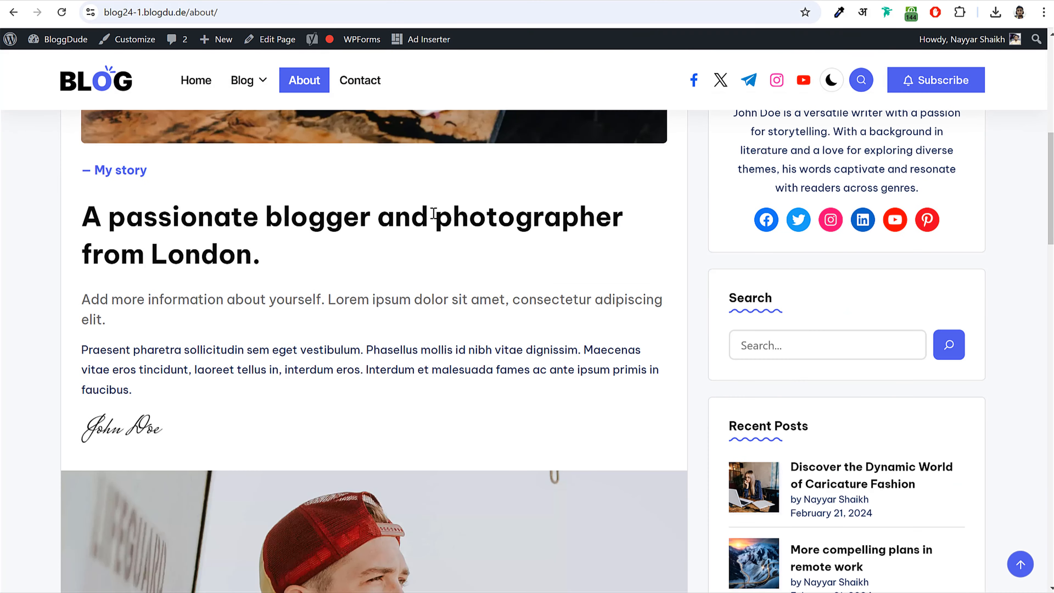
pyautogui.scroll(6, 288, 228)
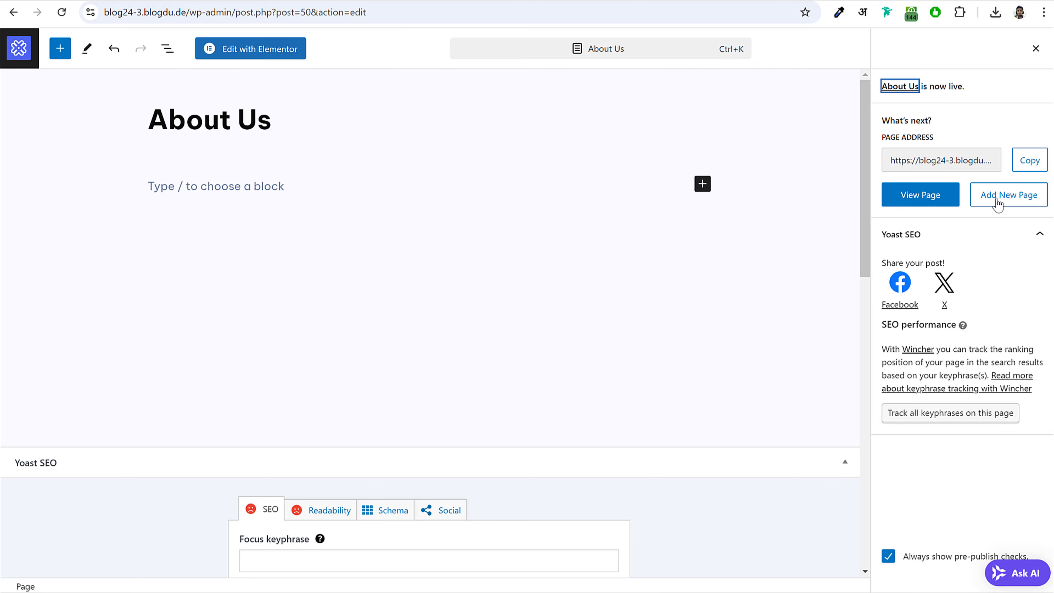
pyautogui.click(1036, 49)
pyautogui.scroll(5, 972, 141)
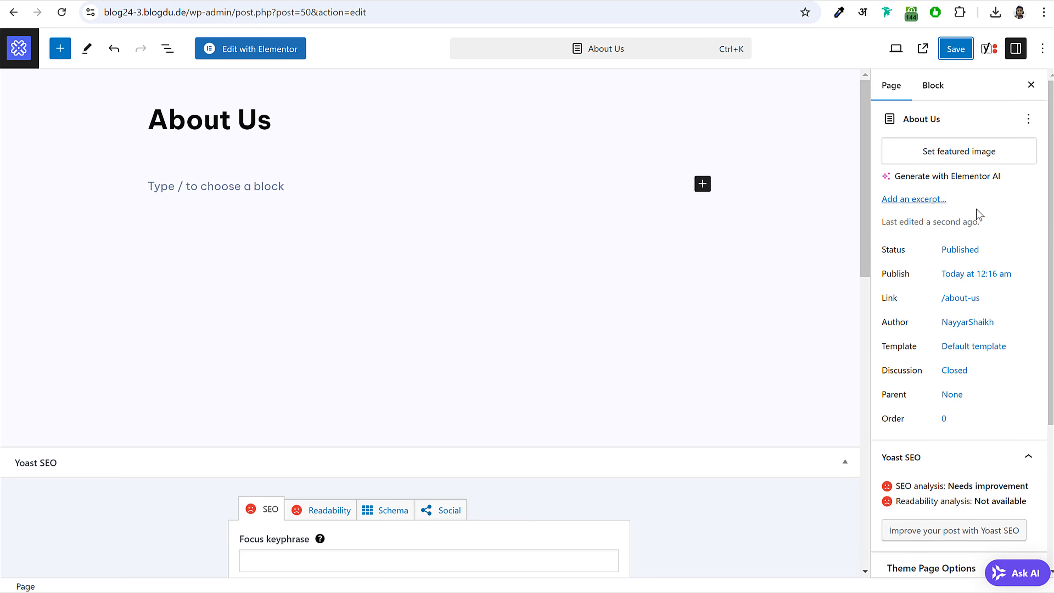
# - Upload About2 and set it as the About Us featured image, then put the caret in the empty body block
pyautogui.click(957, 152)
pyautogui.click(68, 97)
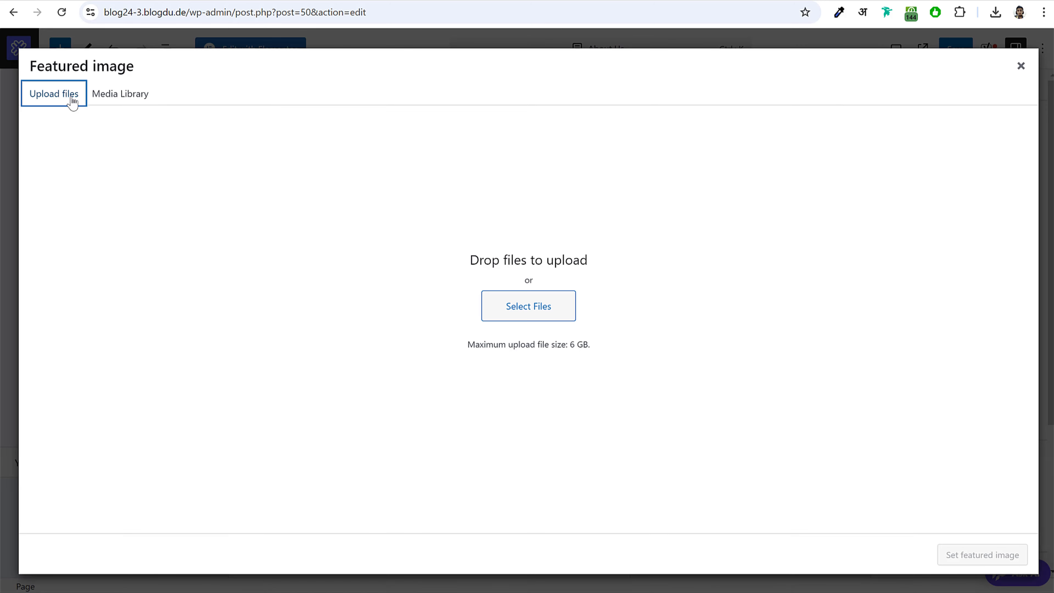
pyautogui.click(510, 309)
pyautogui.click(251, 87)
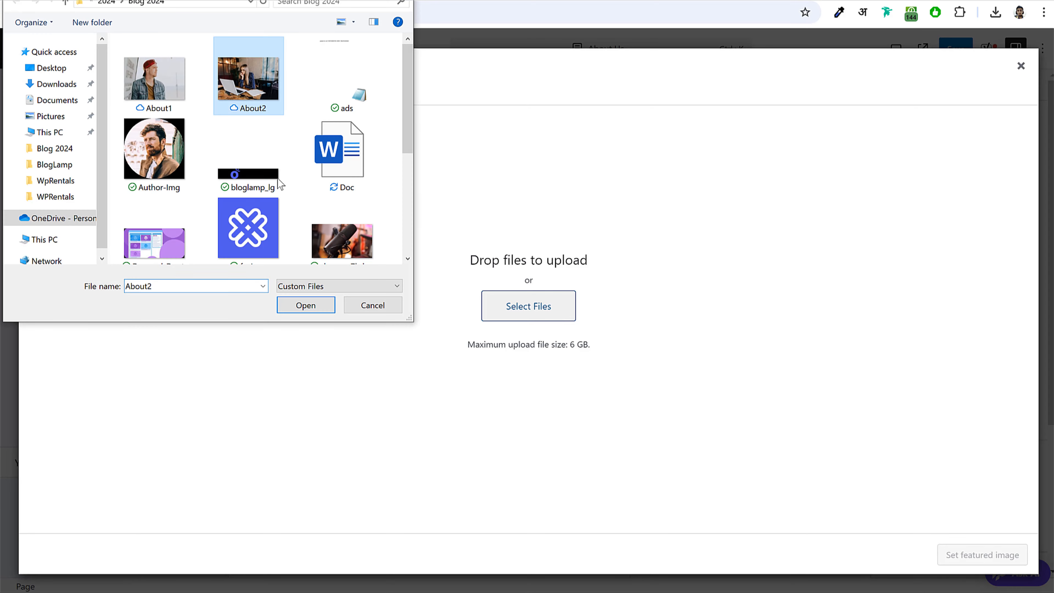
pyautogui.click(306, 305)
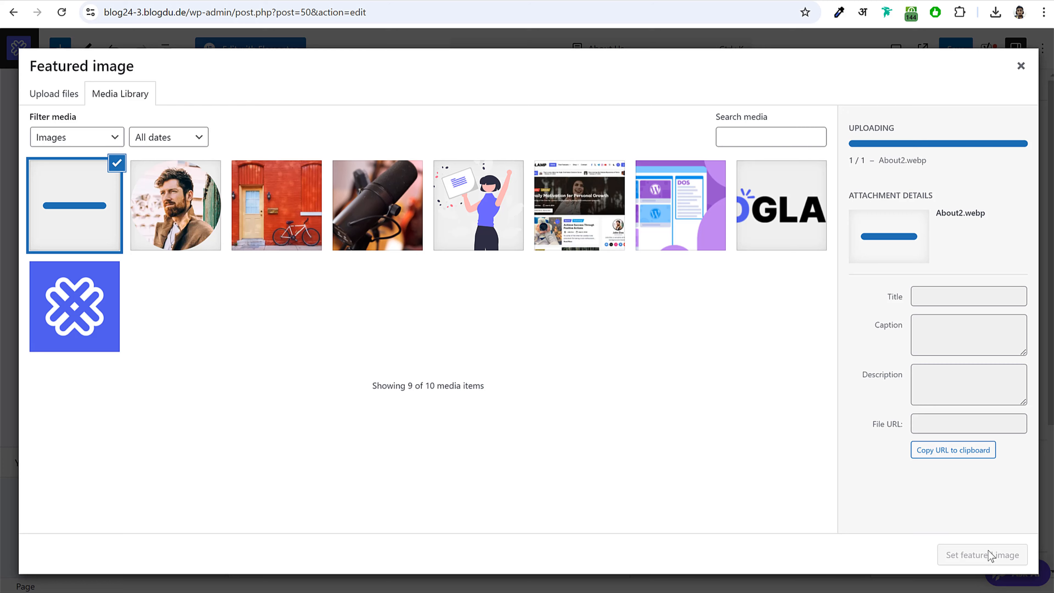
pyautogui.click(980, 554)
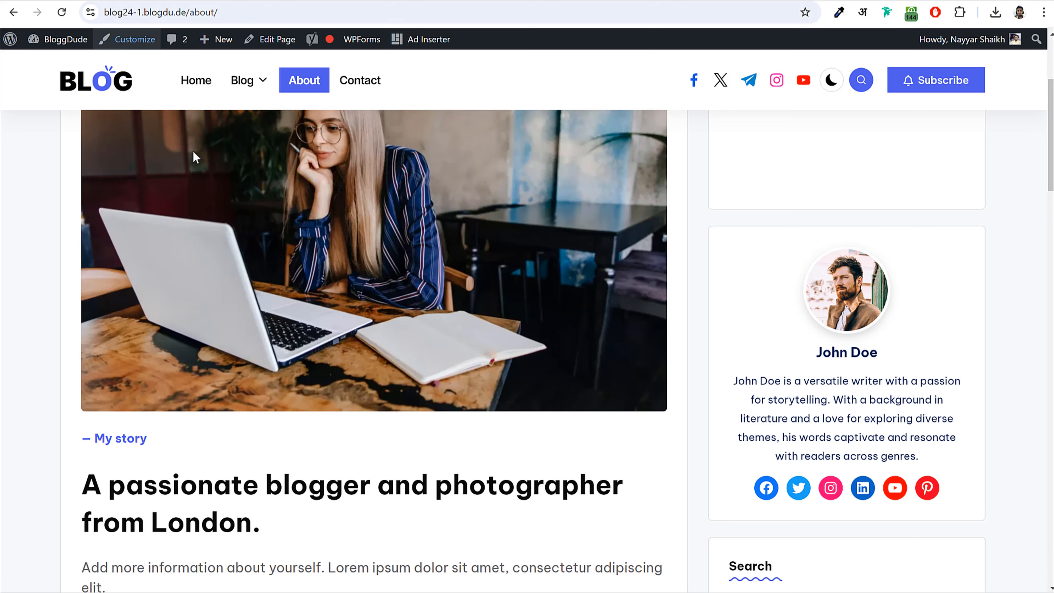
pyautogui.scroll(-6, 193, 156)
pyautogui.moveTo(163, 174); pyautogui.dragTo(83, 165)
pyautogui.hotkey('ctrl', 'c')
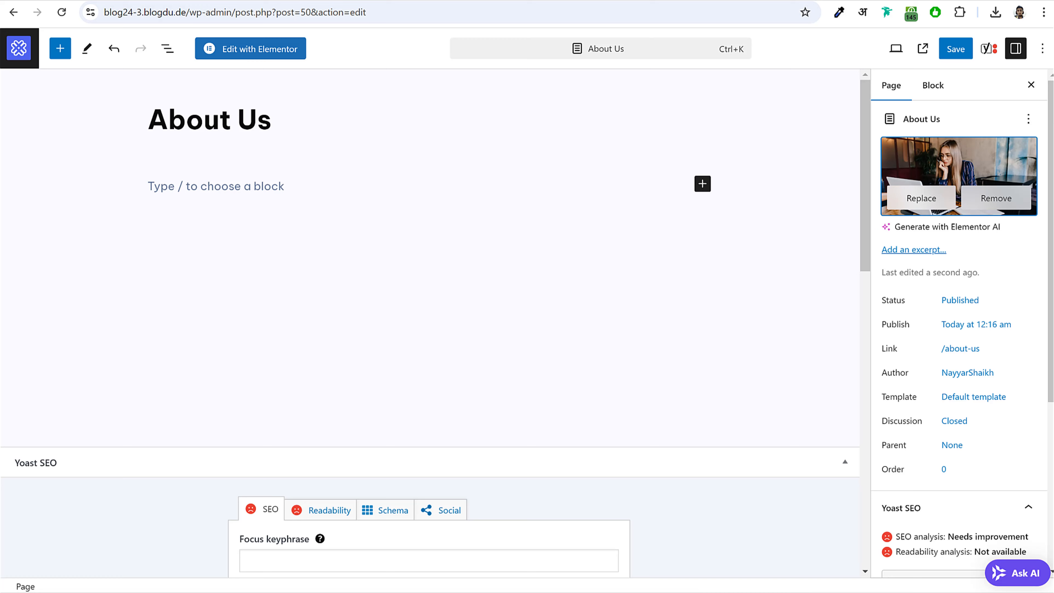
pyautogui.click(251, 188)
# - Add a level-6 heading reading '– My story'
pyautogui.click(702, 185)
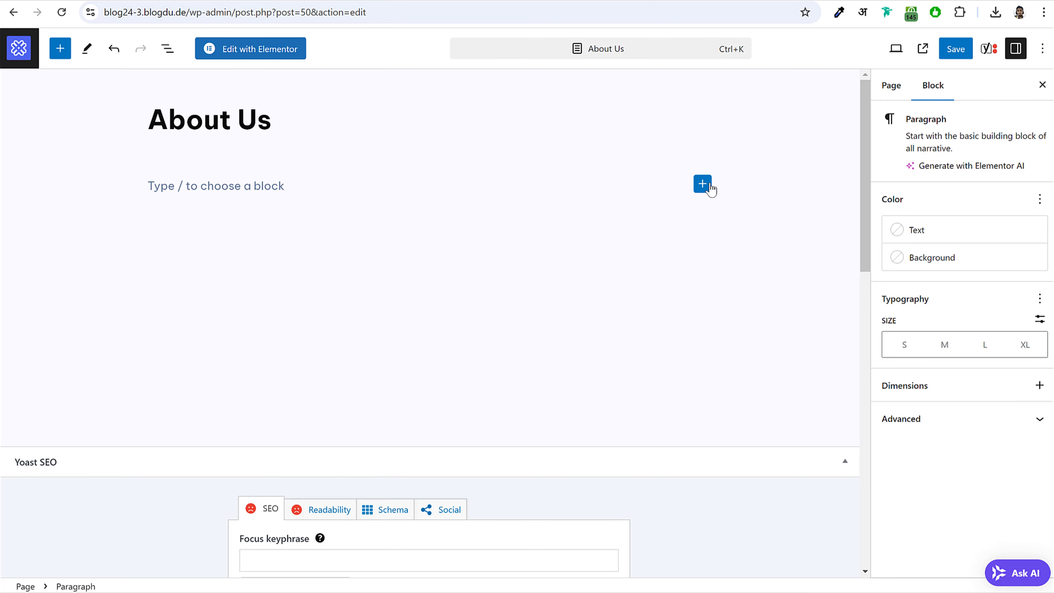
pyautogui.write('h')
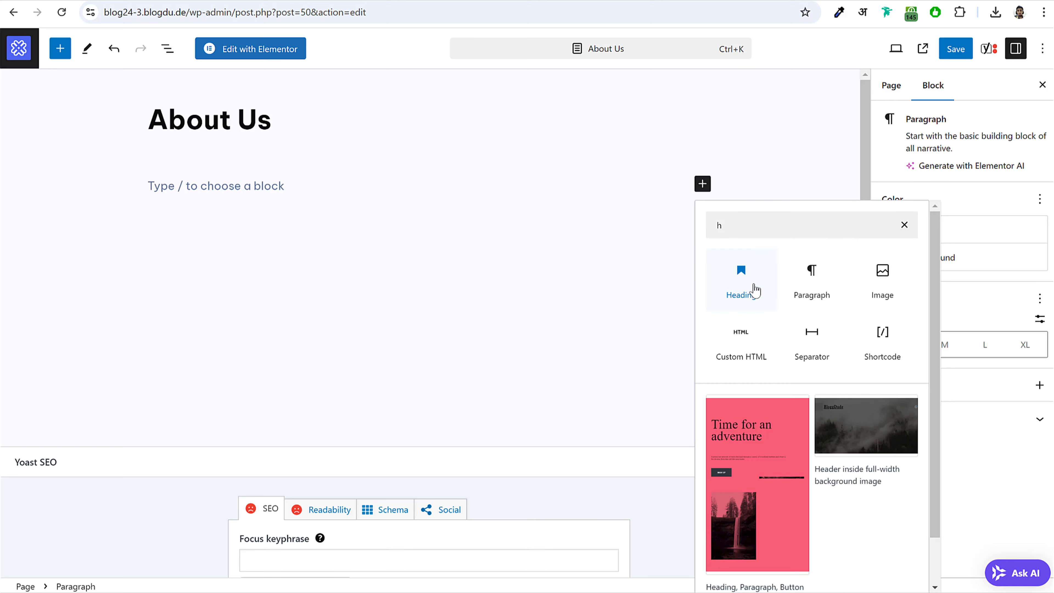
pyautogui.click(750, 290)
pyautogui.hotkey('ctrl', 'v')
pyautogui.click(223, 155)
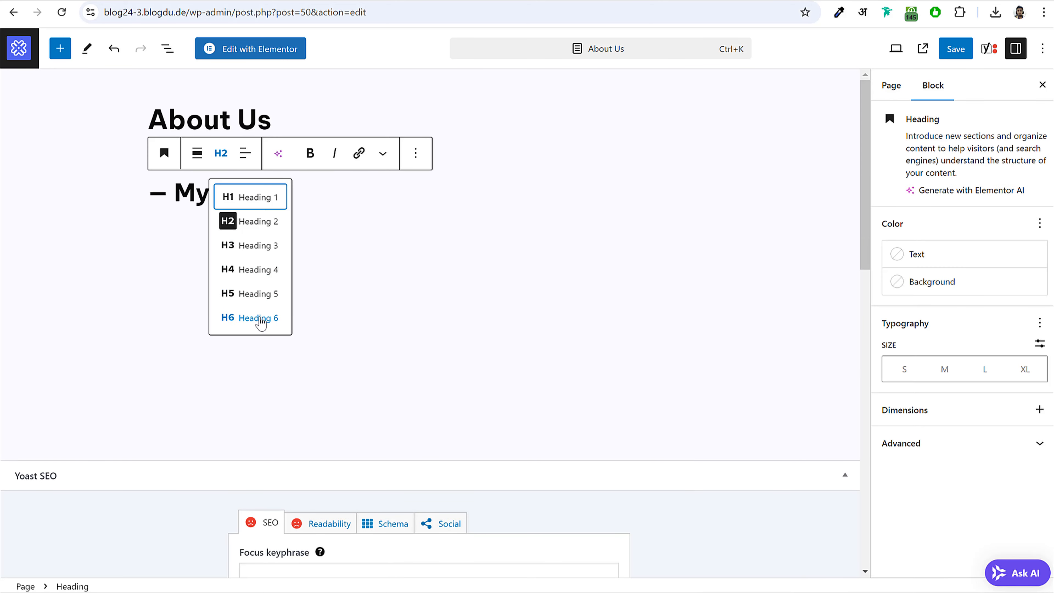
pyautogui.click(259, 318)
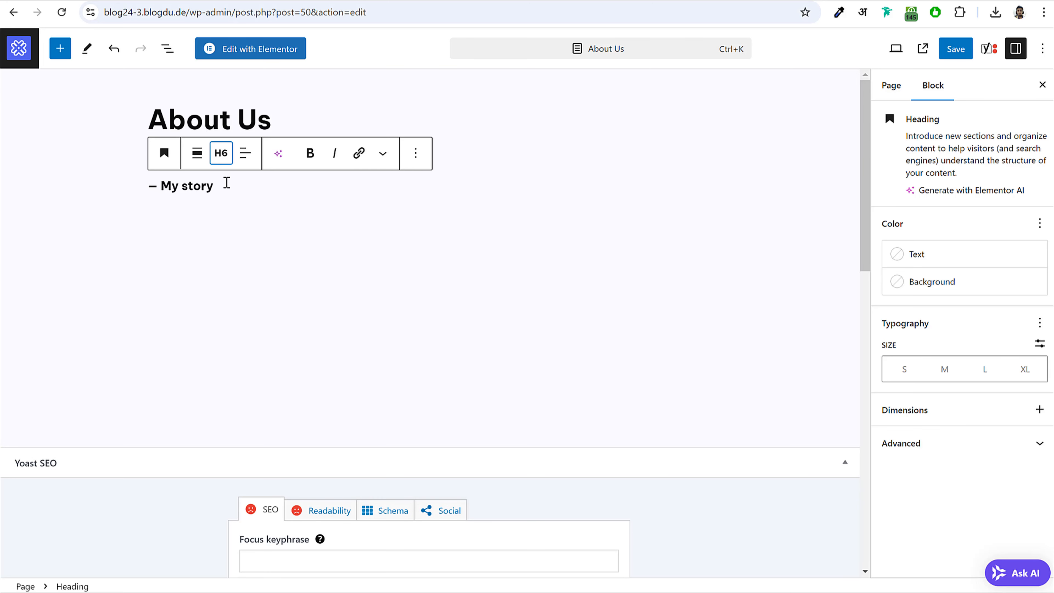
# - Colour the My story heading text a custom bright blue
pyautogui.moveTo(227, 183); pyautogui.dragTo(137, 187)
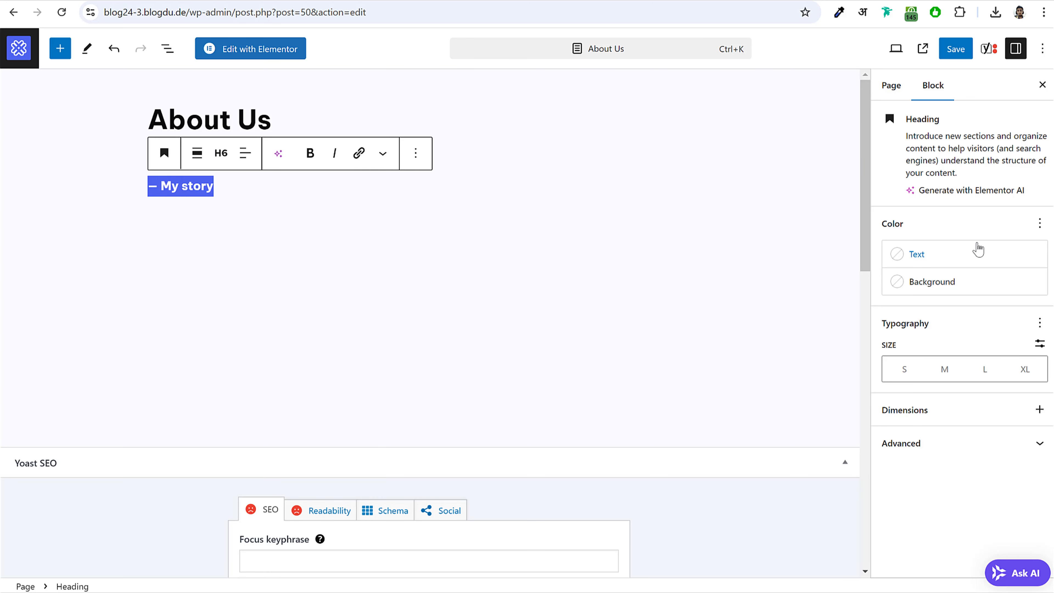
pyautogui.click(948, 260)
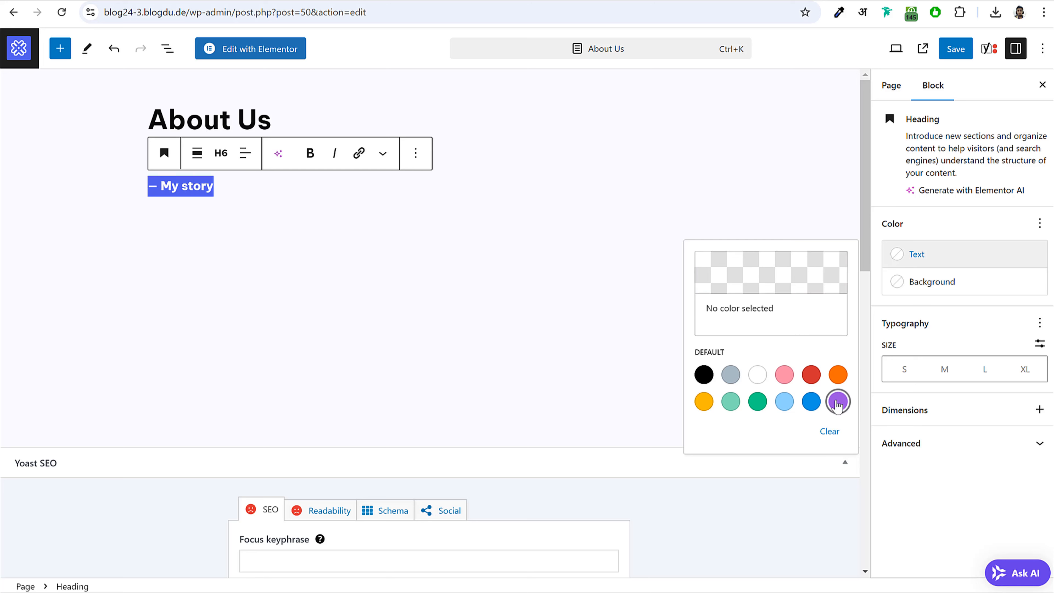
pyautogui.click(838, 401)
pyautogui.click(768, 282)
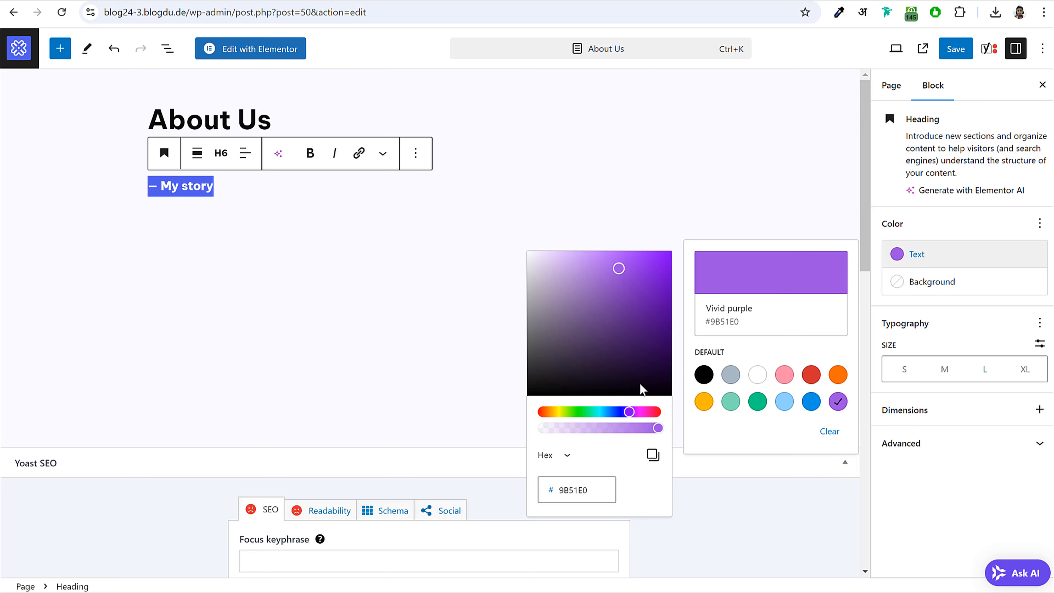
pyautogui.moveTo(634, 411); pyautogui.dragTo(623, 416)
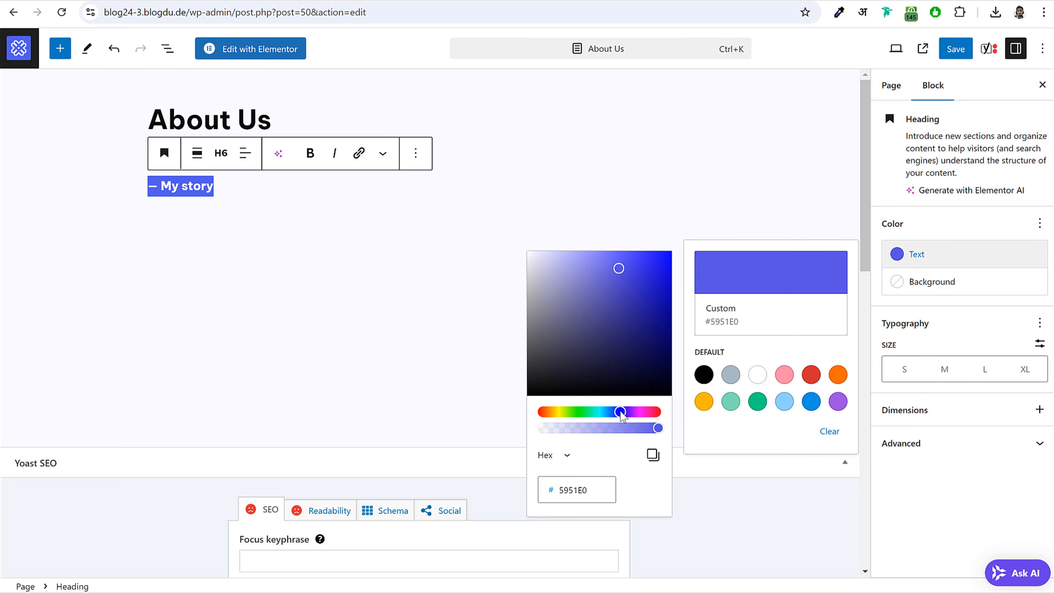
pyautogui.moveTo(623, 270); pyautogui.dragTo(625, 258)
pyautogui.click(1010, 226)
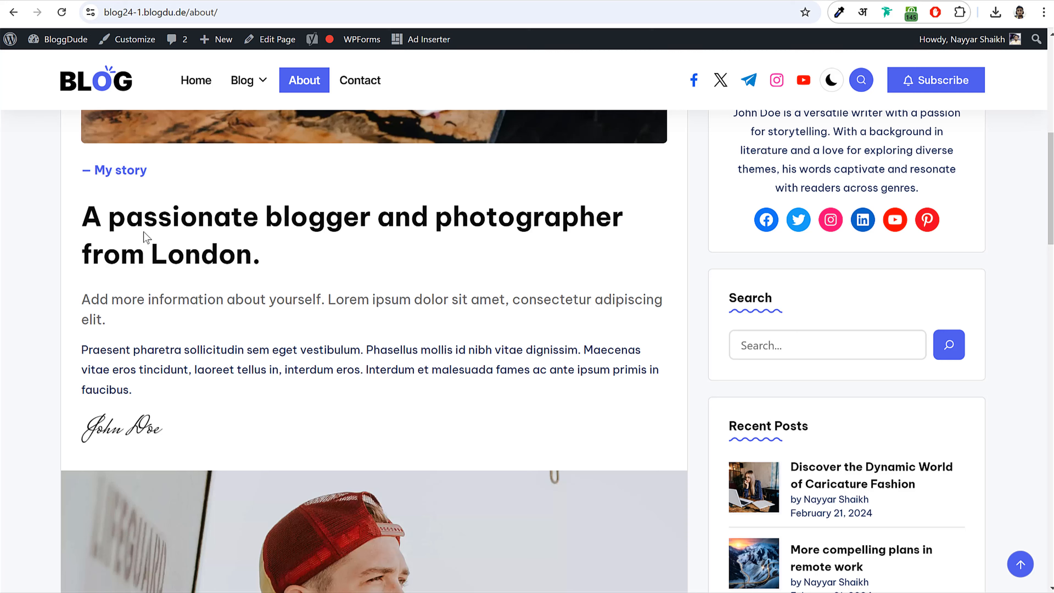
# - Add the London blogger heading below My story
pyautogui.moveTo(86, 211); pyautogui.dragTo(293, 259)
pyautogui.hotkey('ctrl', 'c')
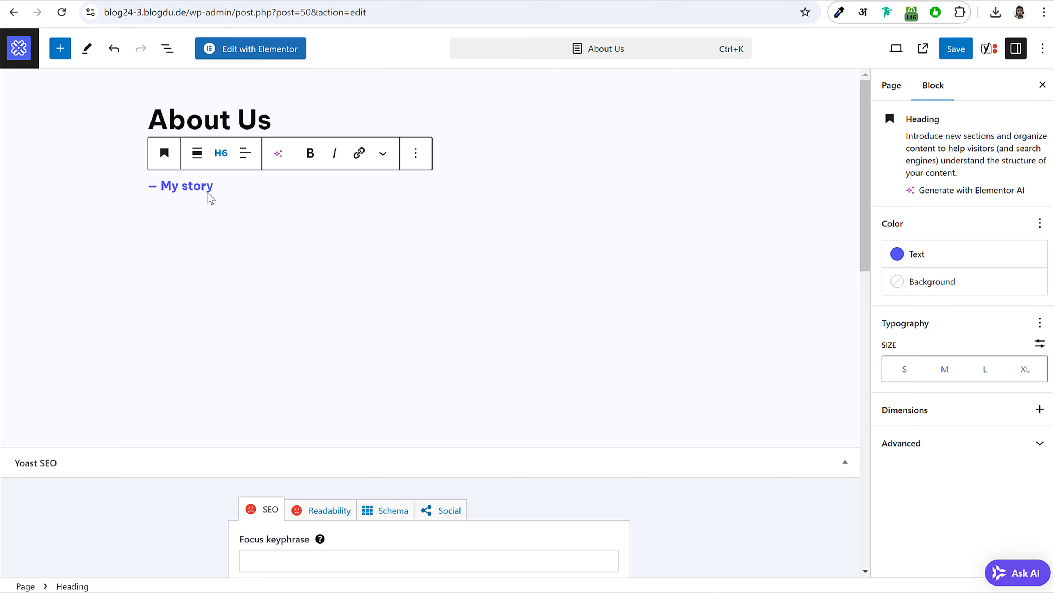
pyautogui.press('Return')
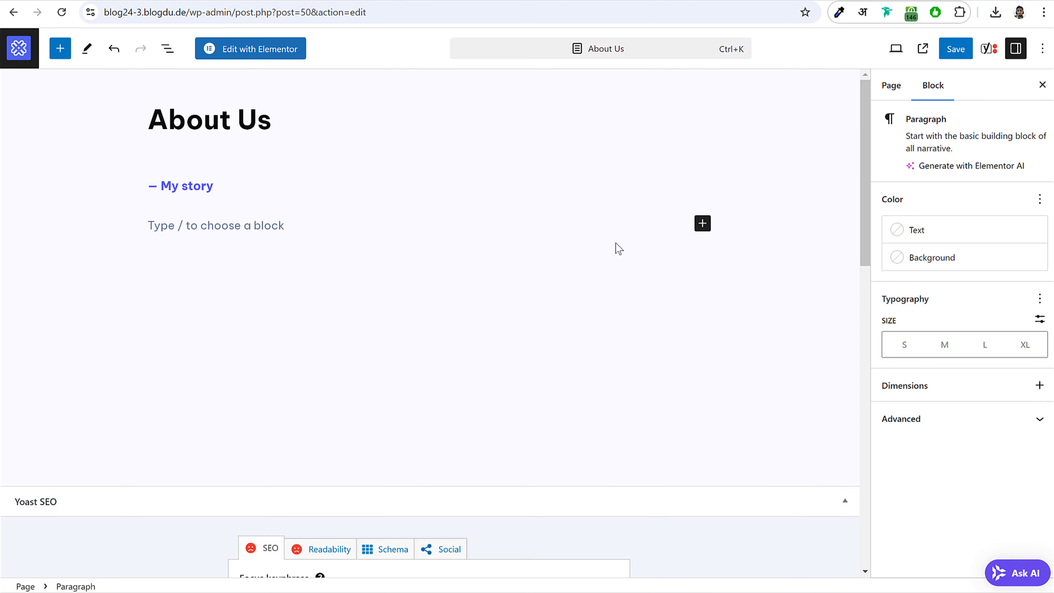
pyautogui.click(703, 224)
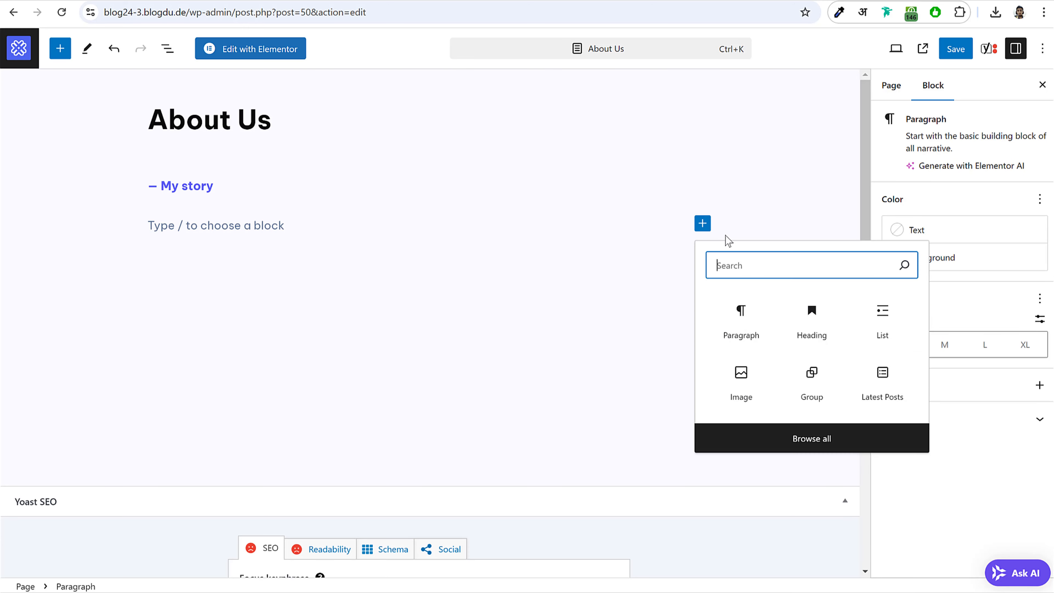
pyautogui.click(821, 316)
pyautogui.hotkey('ctrl', 'v')
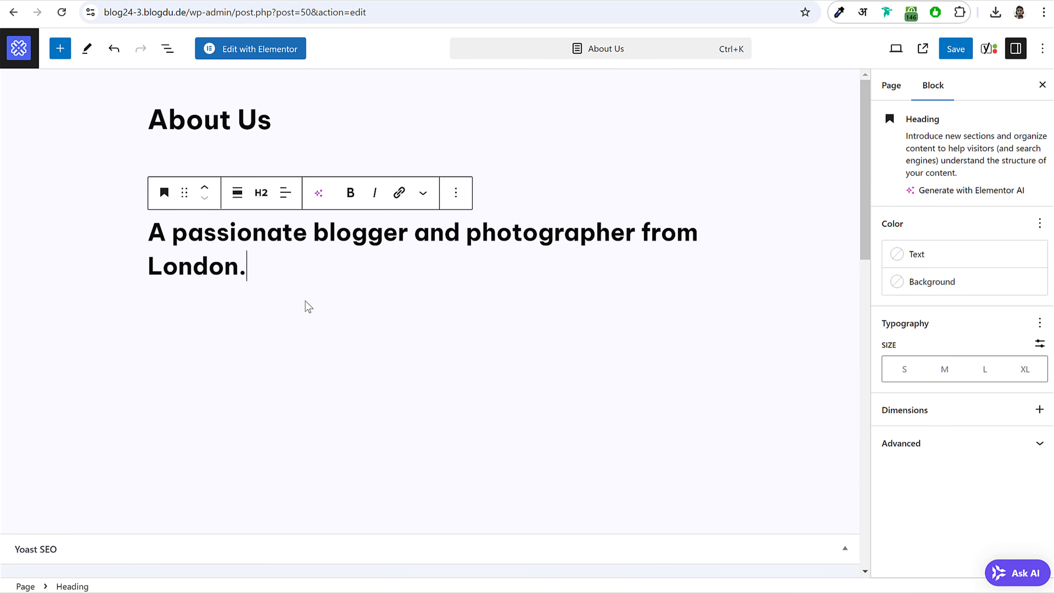
pyautogui.click(304, 304)
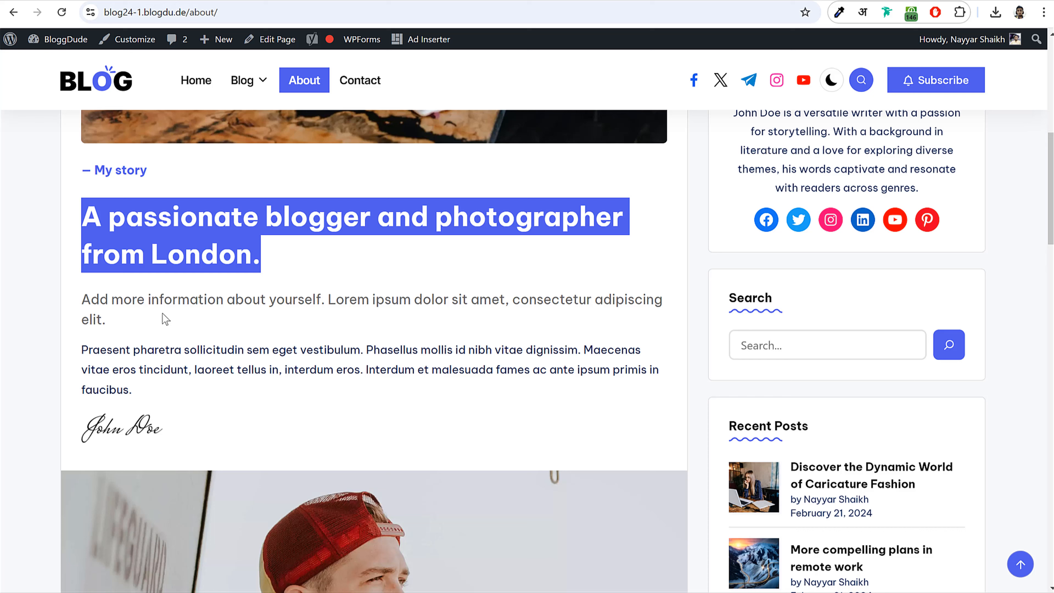
# - Paste the Praesent pharetra paragraph below the heading and start a new block
pyautogui.click(92, 348)
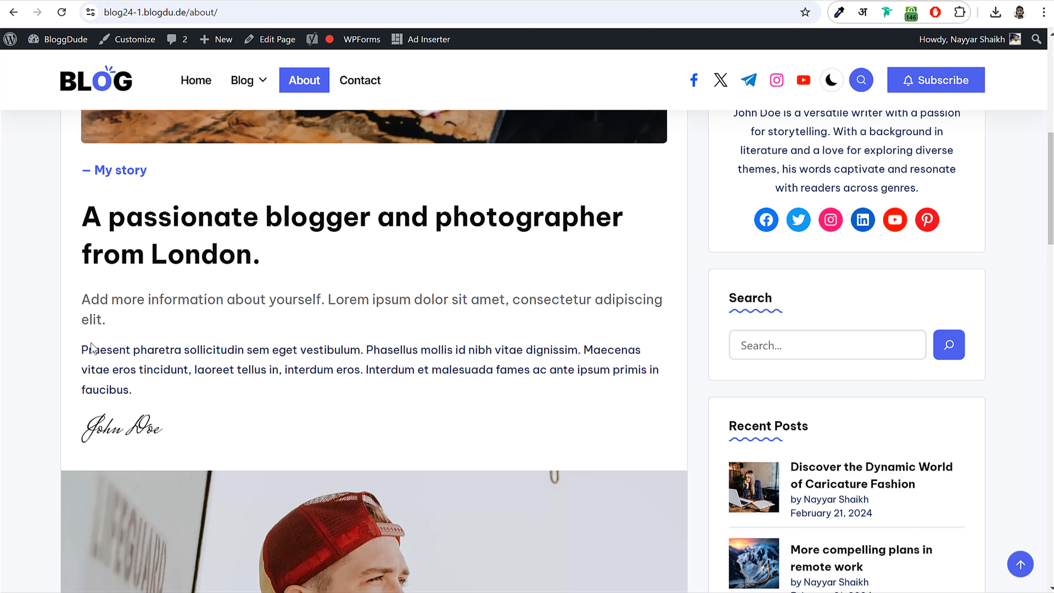
pyautogui.moveTo(83, 348); pyautogui.dragTo(176, 396)
pyautogui.hotkey('ctrl', 'c')
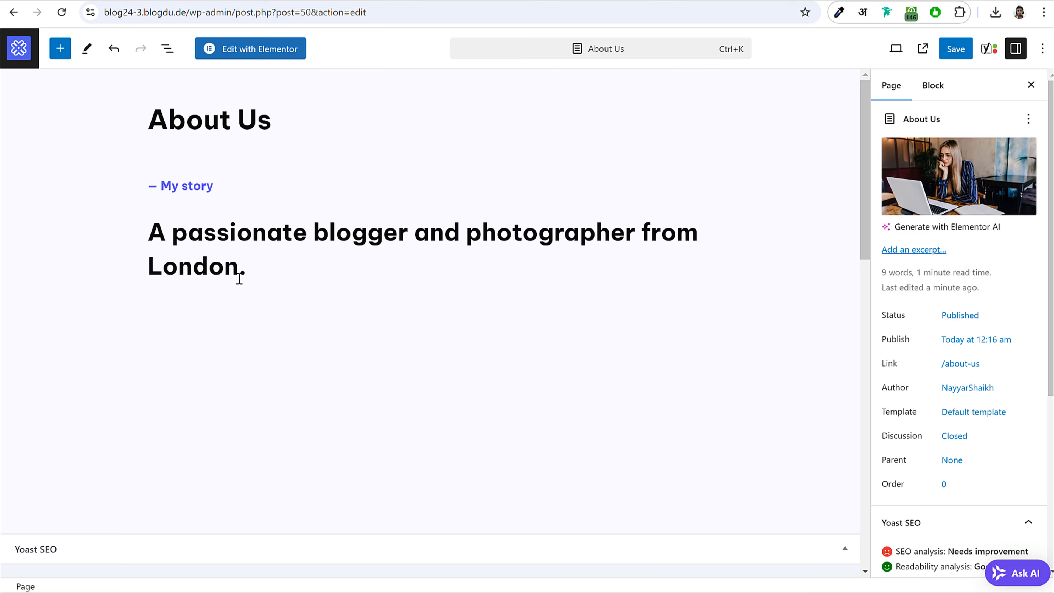
pyautogui.click(237, 278)
pyautogui.click(271, 299)
pyautogui.click(290, 276)
pyautogui.hotkey('ctrl', 'v')
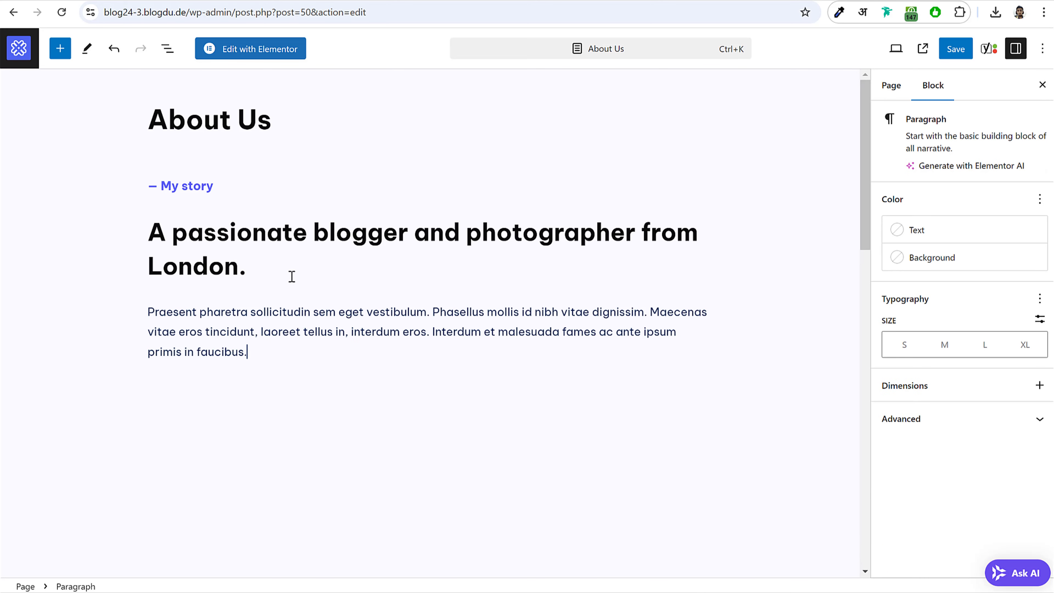
pyautogui.scroll(-4, 368, 306)
pyautogui.press('Return')
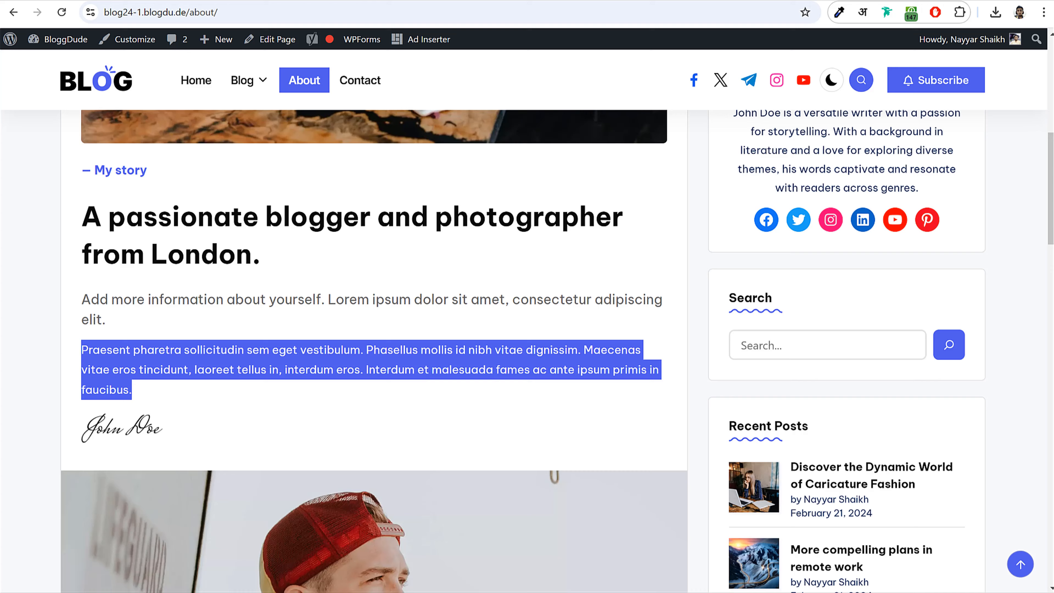
pyautogui.click(210, 421)
pyautogui.scroll(-5, 216, 409)
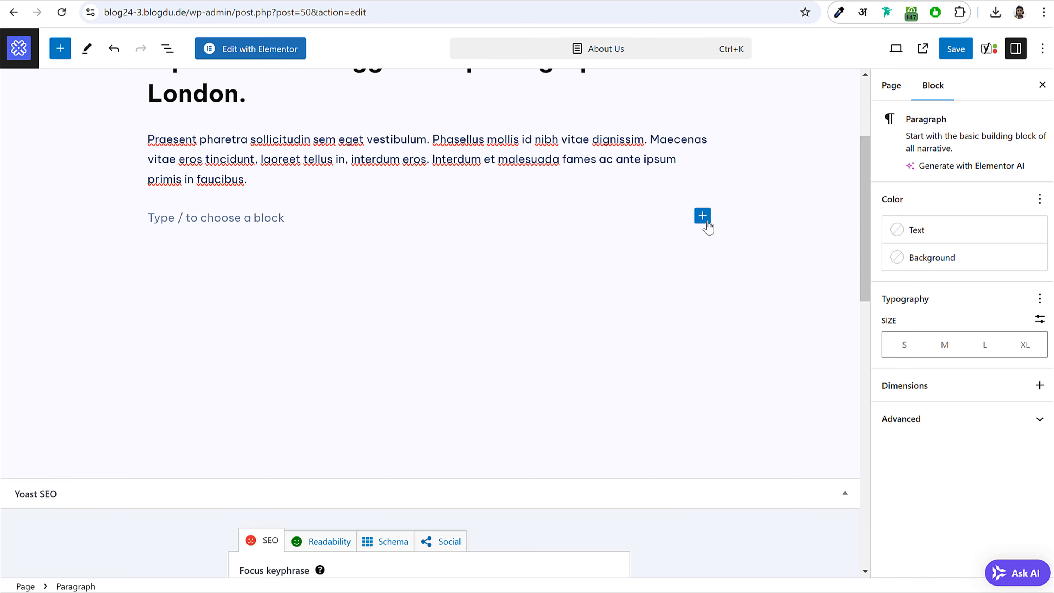
# - Insert an empty Image block after the paragraph
pyautogui.click(702, 217)
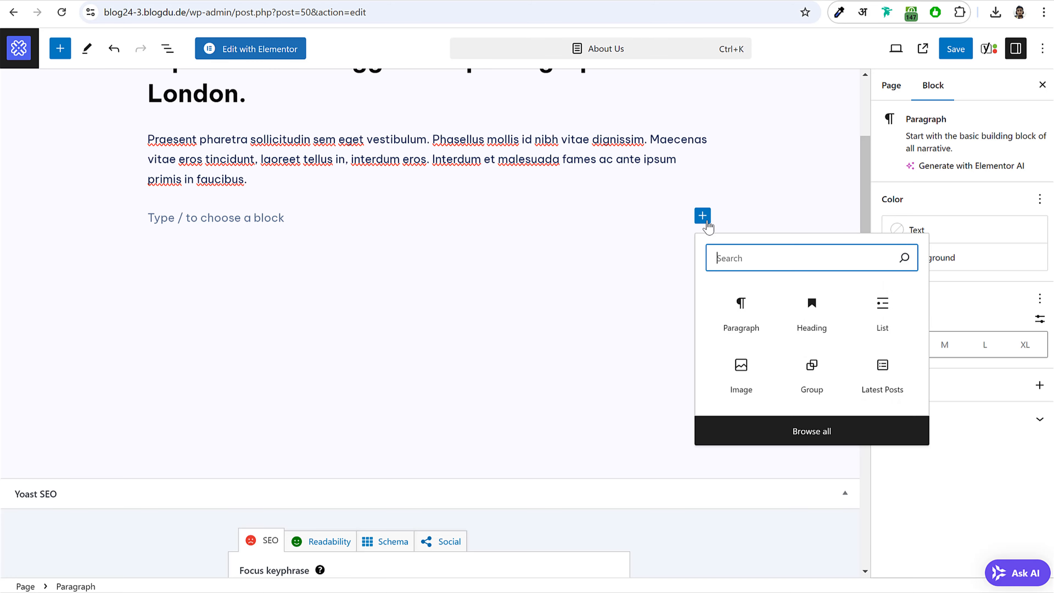
pyautogui.write('ima')
pyautogui.click(743, 305)
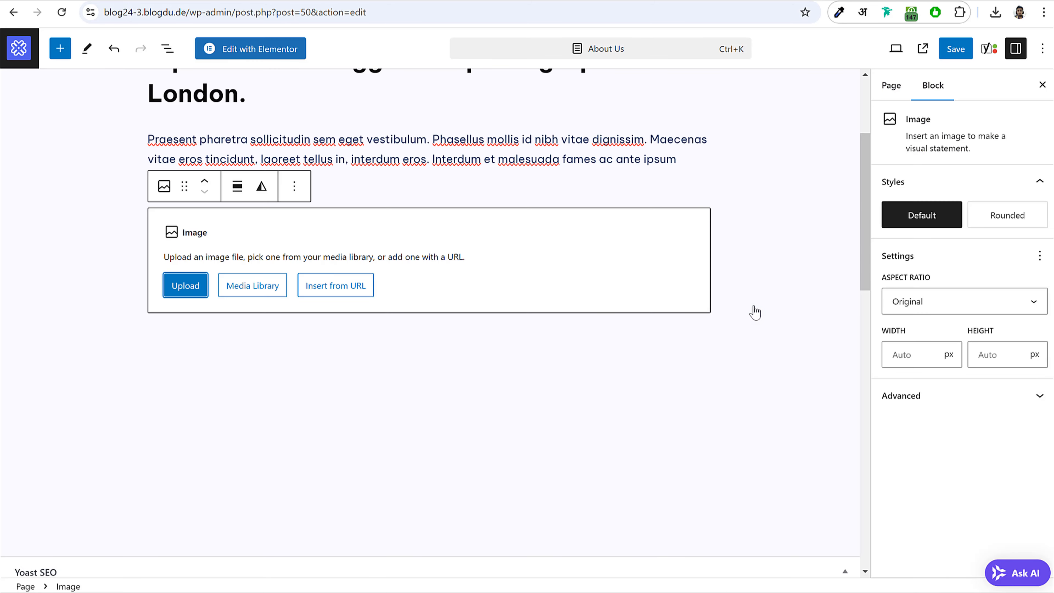
# - Upload the signature image into the Image block
pyautogui.click(181, 291)
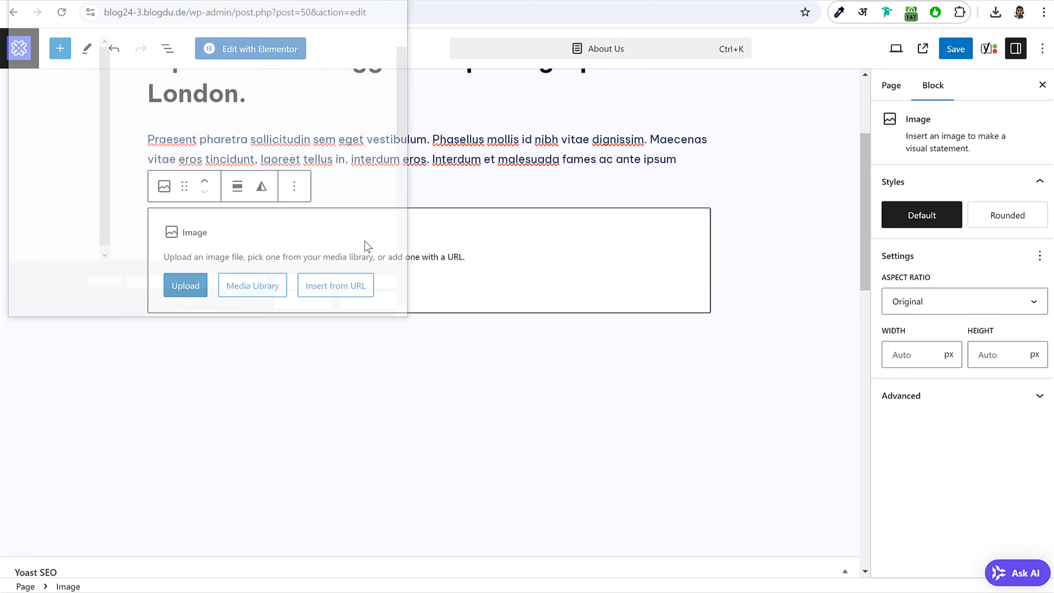
pyautogui.scroll(-5, 294, 185)
pyautogui.scroll(4, 294, 189)
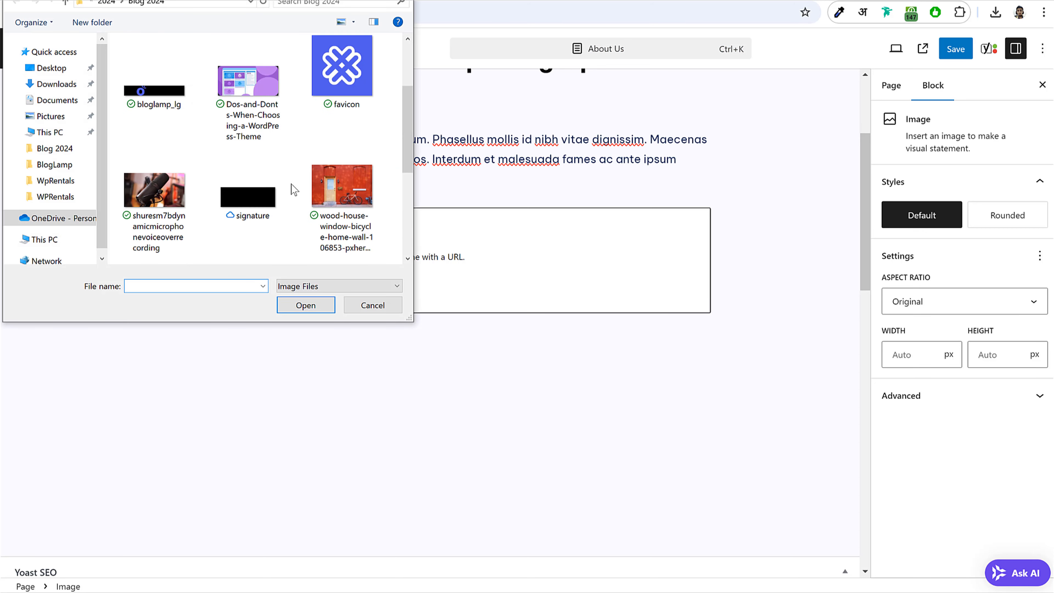
pyautogui.click(233, 208)
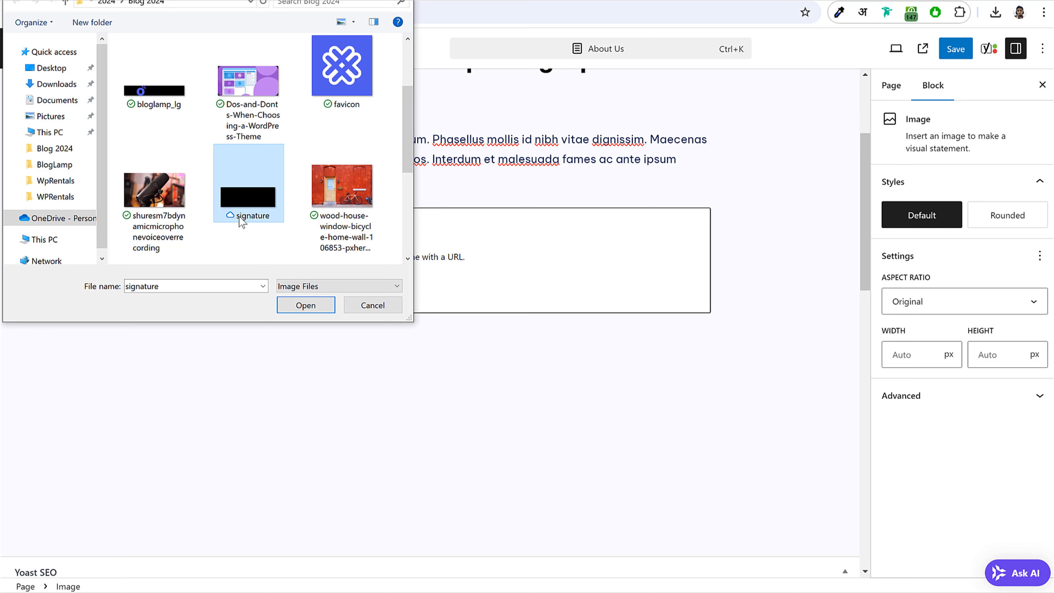
pyautogui.click(307, 306)
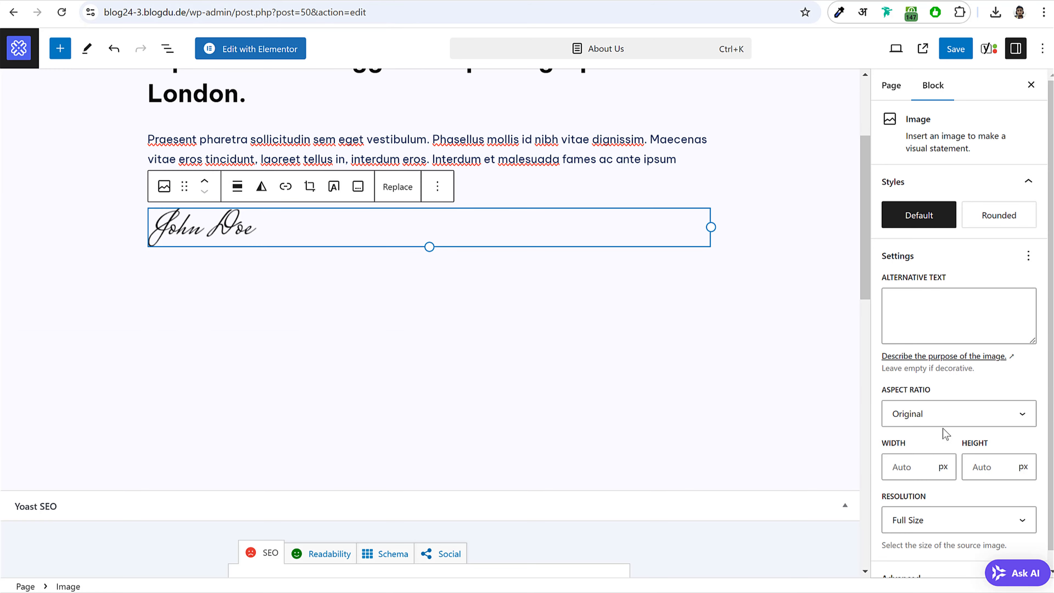
# - Resize the signature to 122 px wide and add an empty block below it
pyautogui.scroll(-1, 947, 434)
pyautogui.click(903, 446)
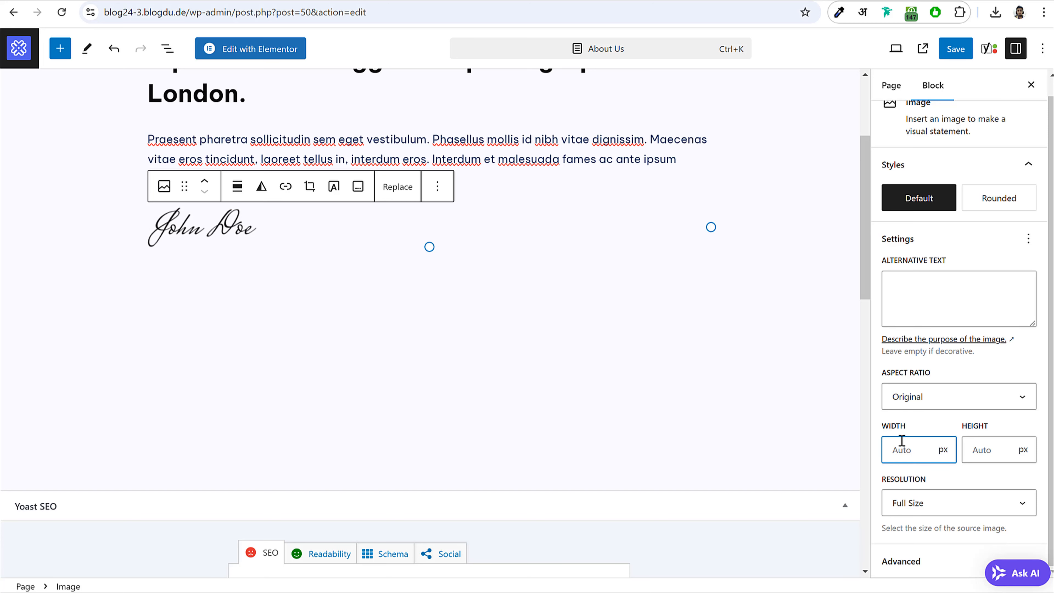
pyautogui.write('122')
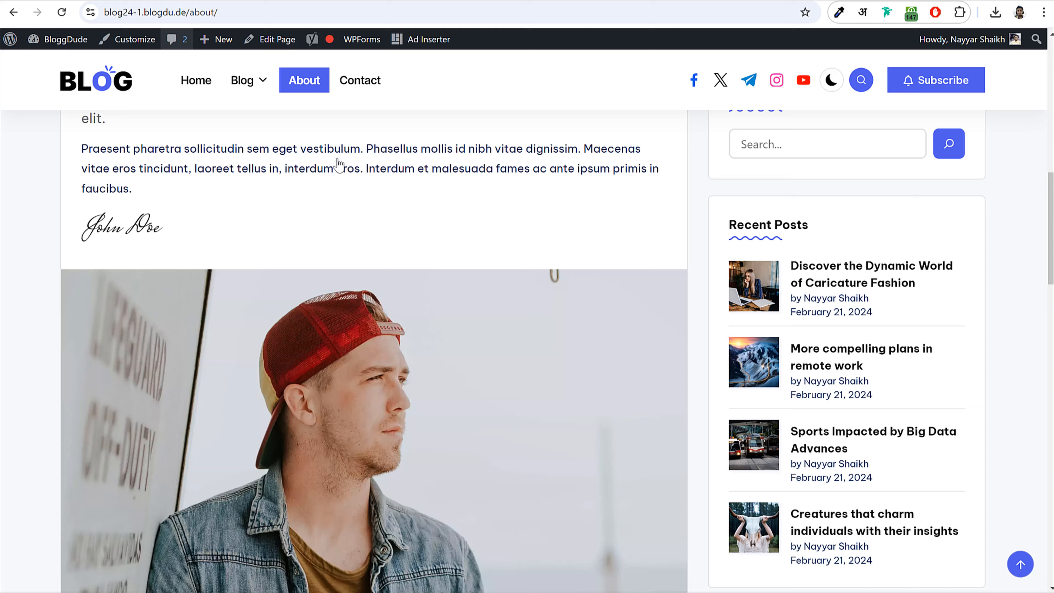
pyautogui.scroll(-5, 463, 288)
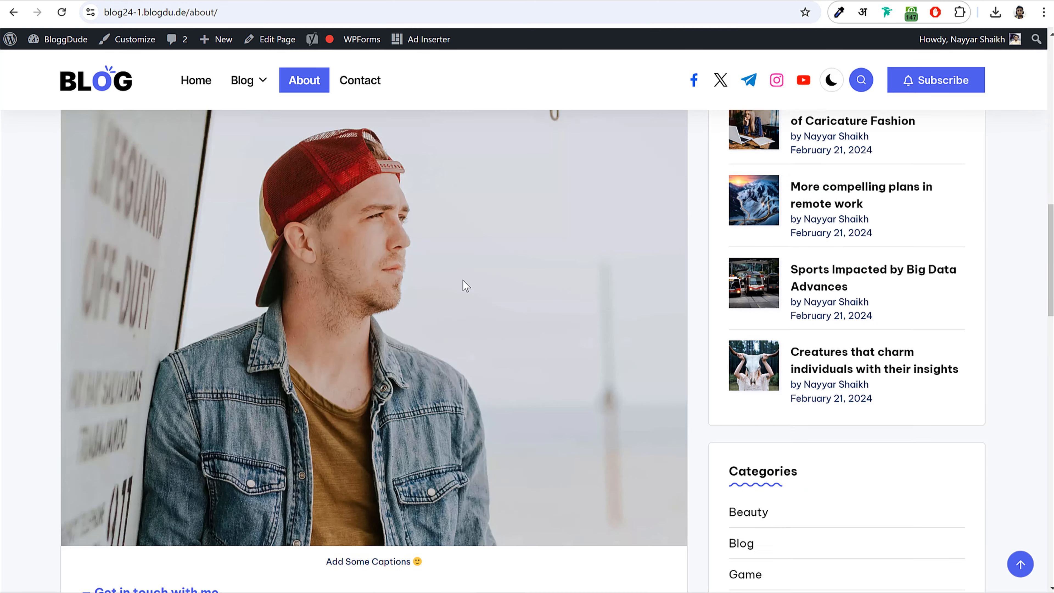
pyautogui.scroll(2, 464, 296)
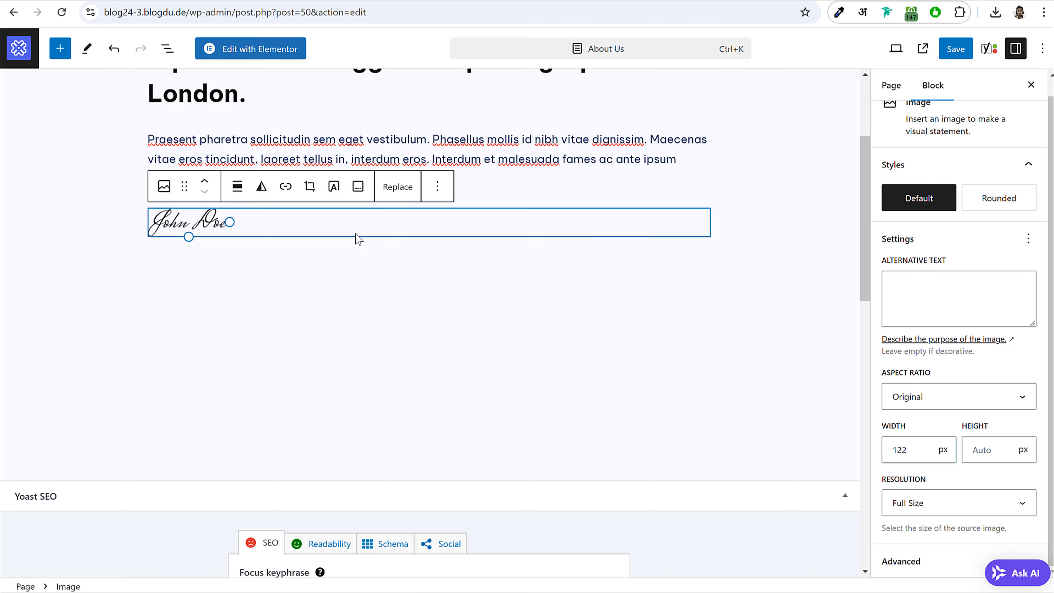
pyautogui.click(355, 268)
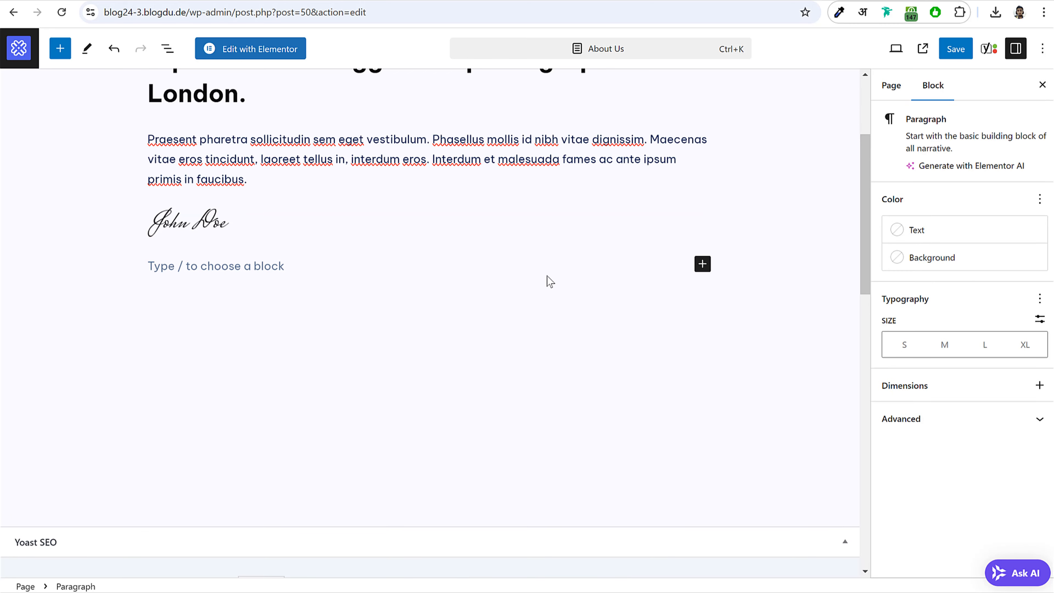
# - Add an Image block containing the uploaded About1 photo
pyautogui.click(707, 270)
pyautogui.write('ima')
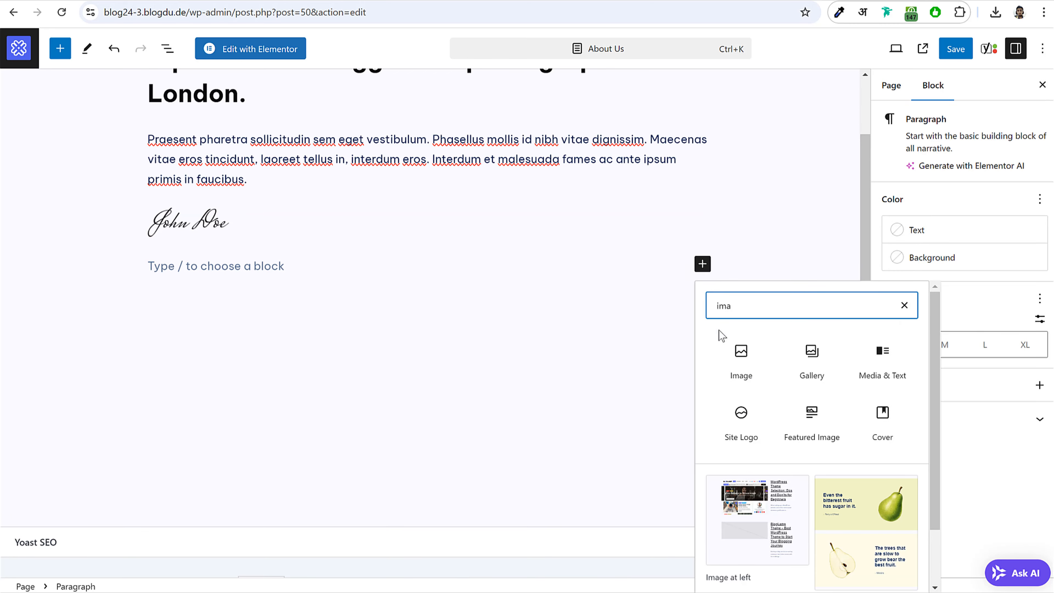
pyautogui.click(741, 357)
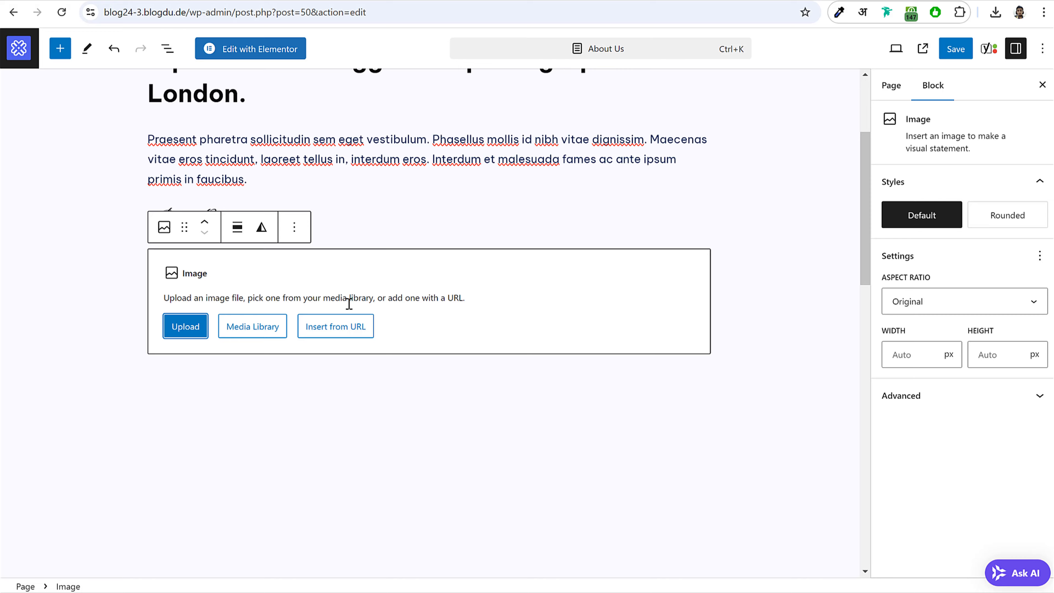
pyautogui.click(245, 329)
pyautogui.click(69, 98)
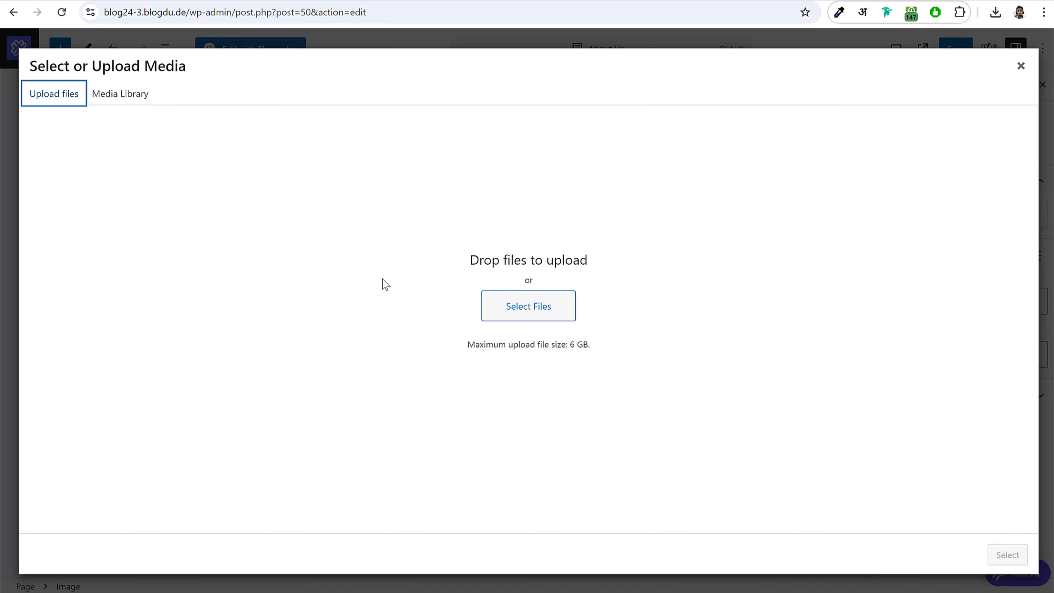
pyautogui.click(159, 105)
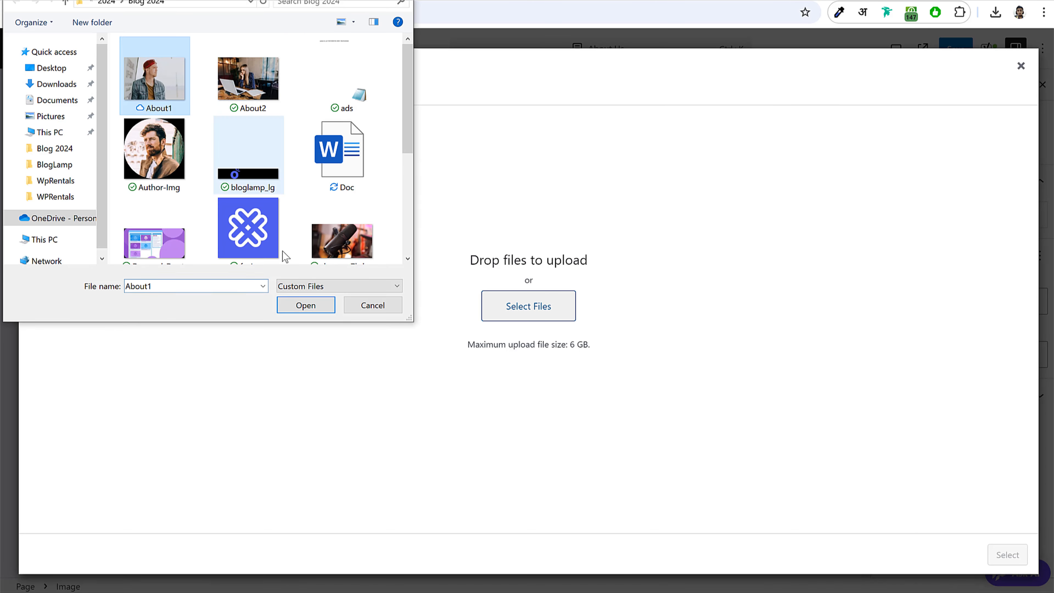
pyautogui.click(306, 306)
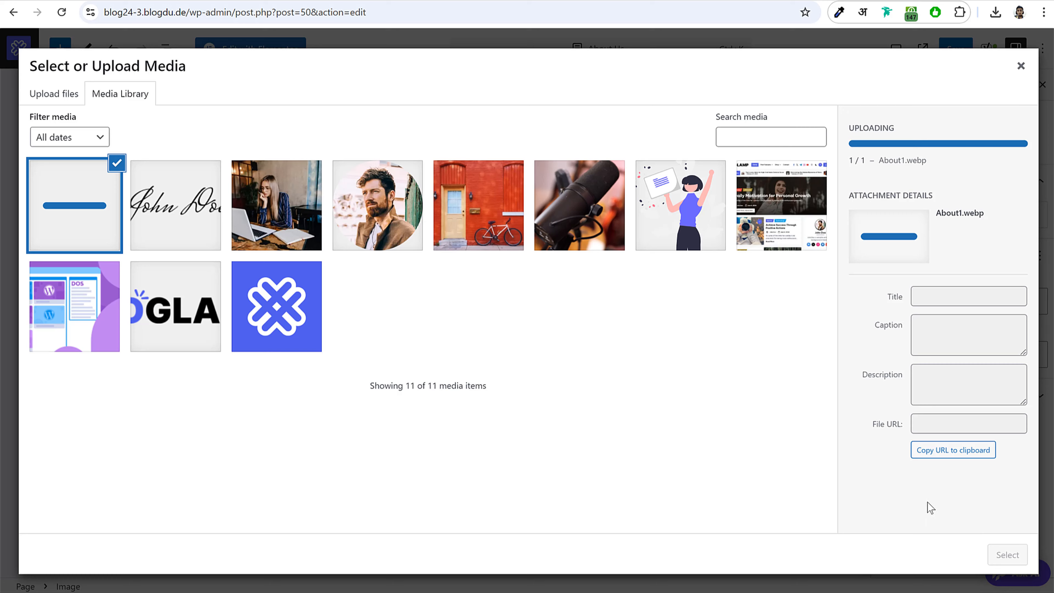
pyautogui.click(1013, 555)
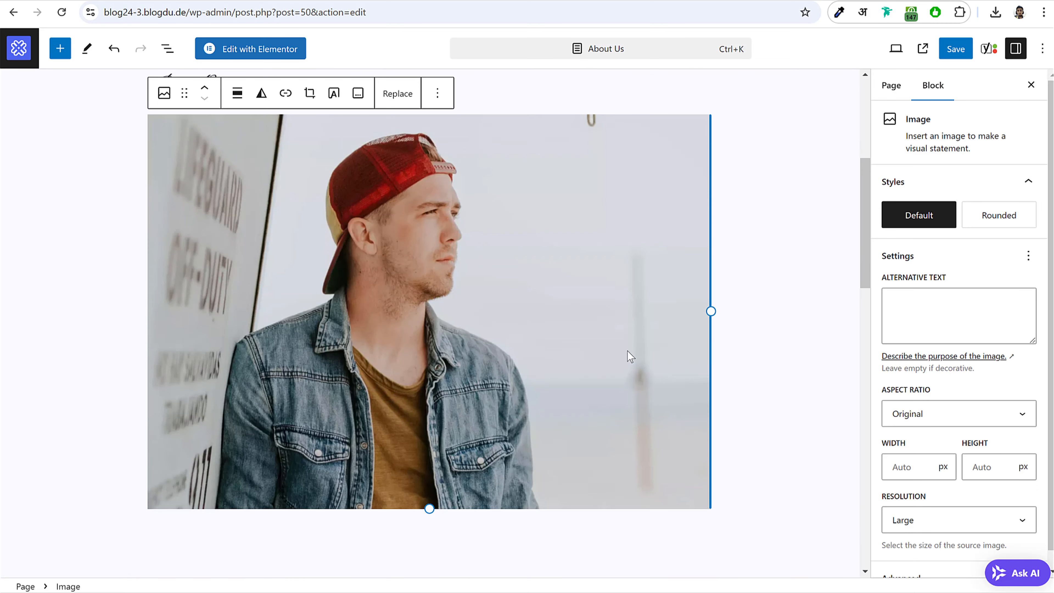
# - Set the About1 photo's alignment to Full width
pyautogui.scroll(2, 443, 276)
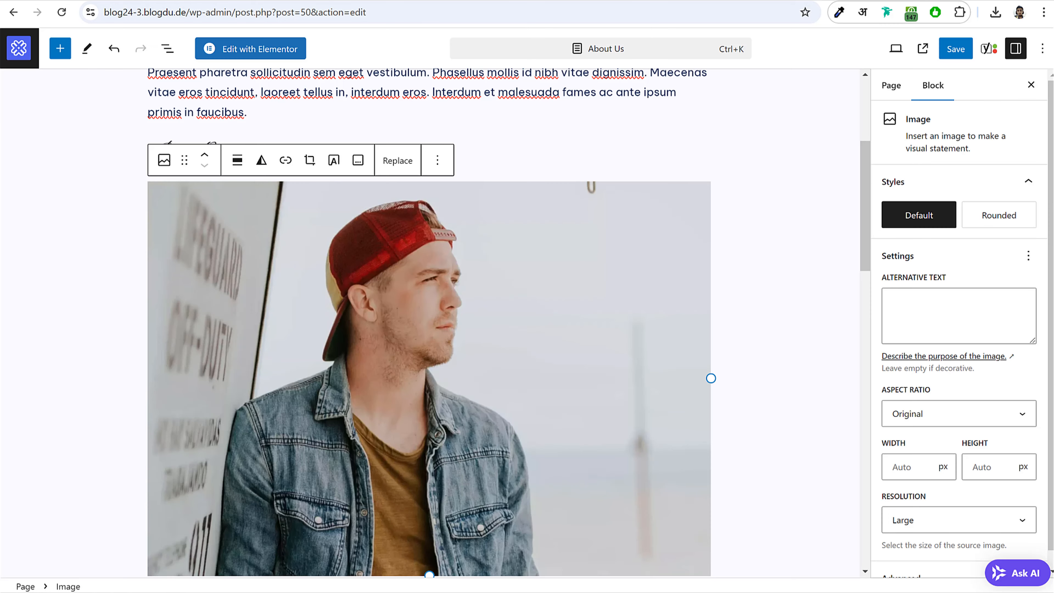
pyautogui.click(240, 163)
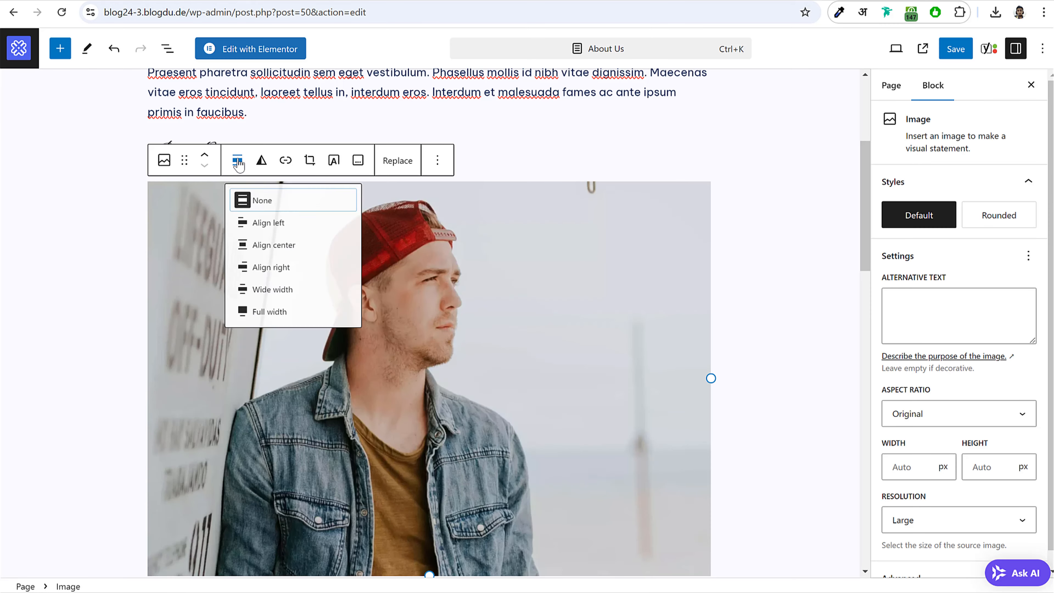
pyautogui.click(273, 324)
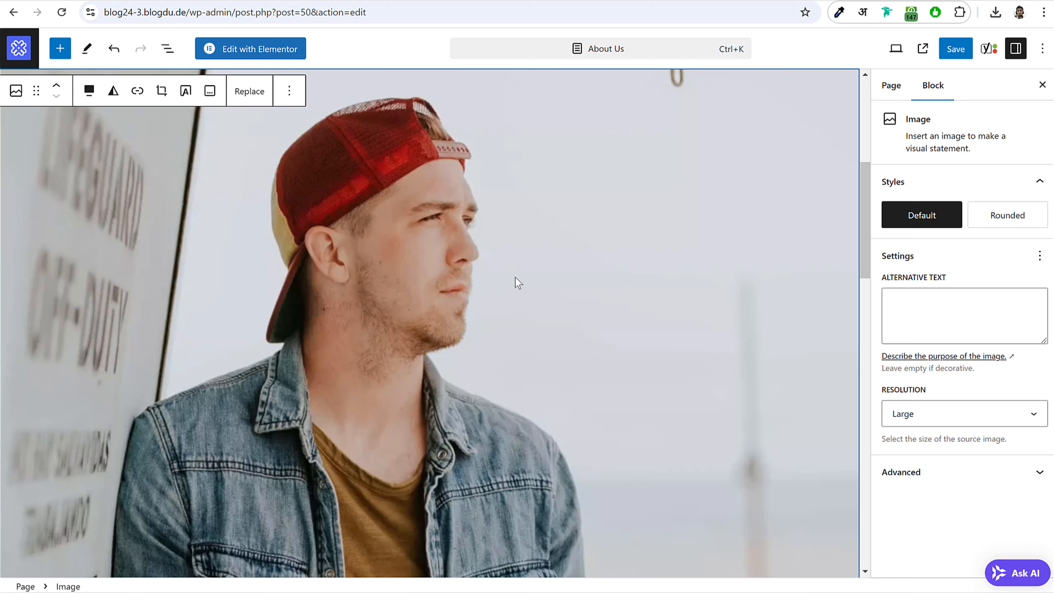
pyautogui.scroll(5, 515, 287)
pyautogui.scroll(-10, 515, 291)
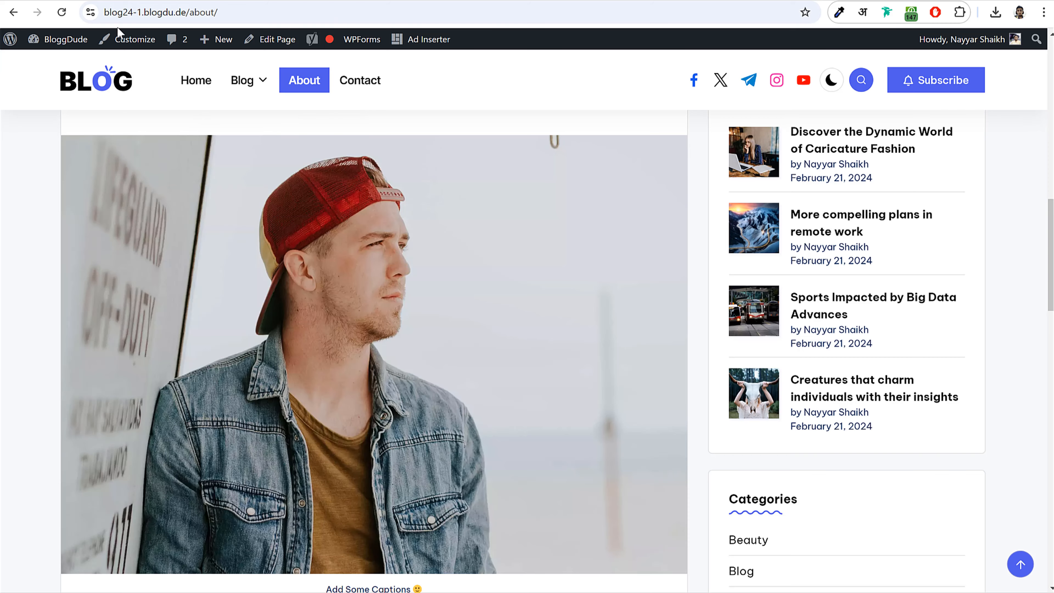
pyautogui.scroll(-8, 388, 313)
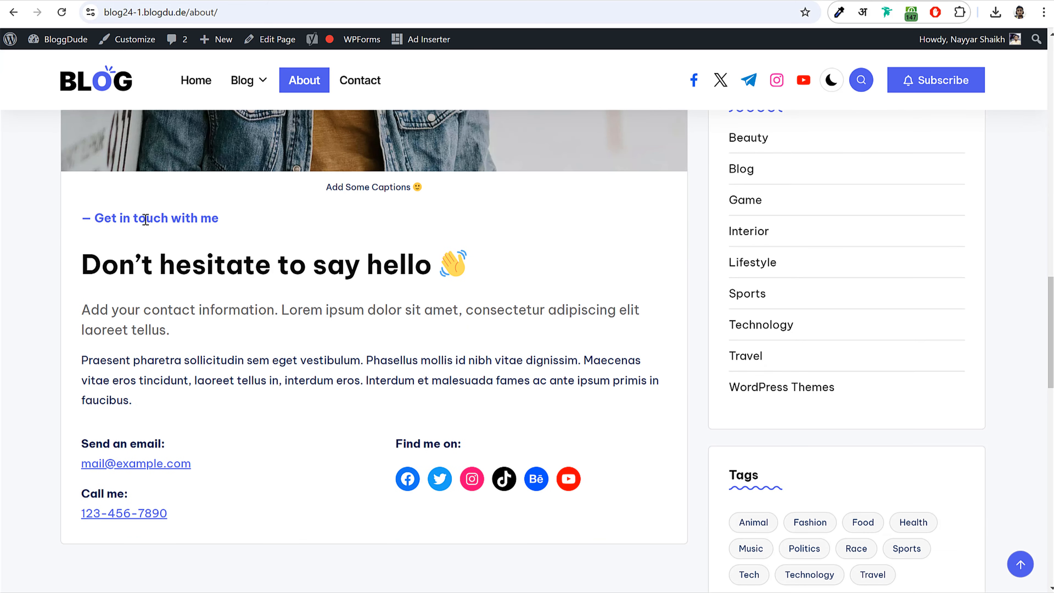
# - Copy the 'Don't hesitate to say hello' contact section text from the reference page
pyautogui.moveTo(145, 220); pyautogui.dragTo(265, 403)
pyautogui.click(264, 403)
pyautogui.scroll(7, 141, 252)
pyautogui.scroll(-8, 139, 262)
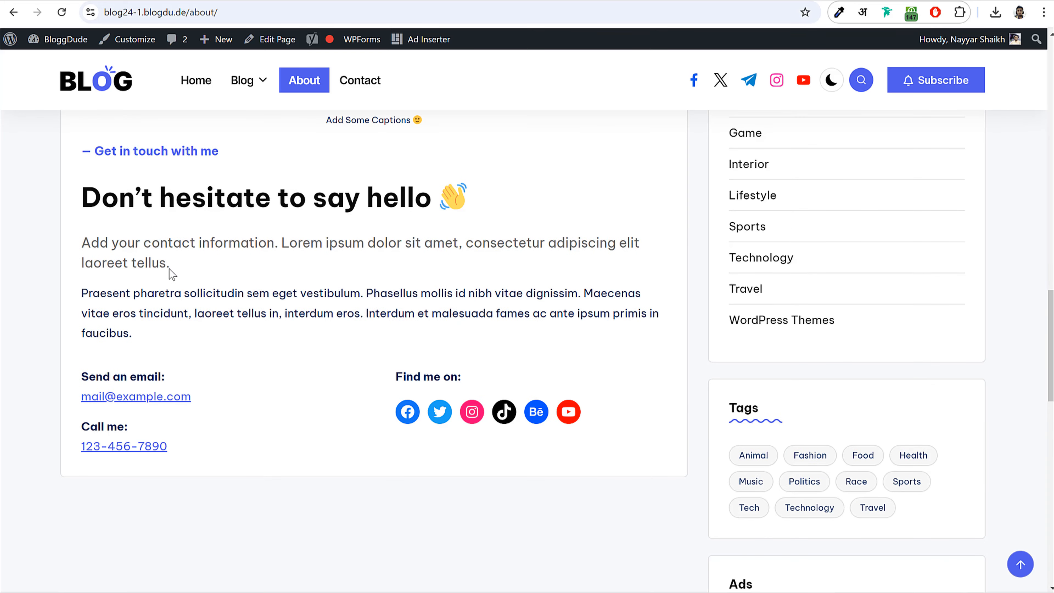
pyautogui.moveTo(172, 274); pyautogui.dragTo(201, 346)
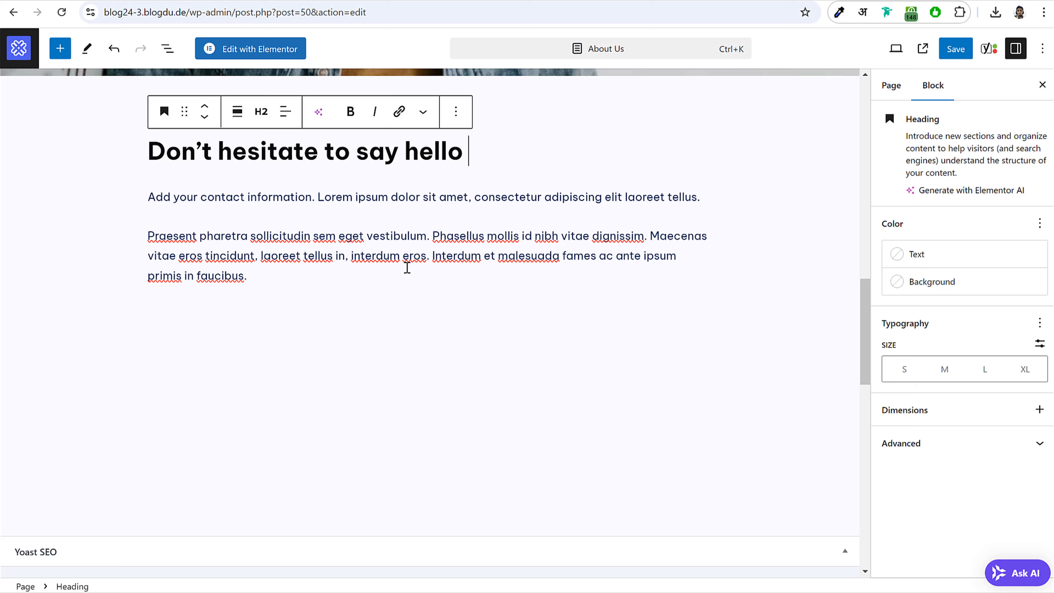
# - Check the colour settings of the My story label
pyautogui.scroll(20, 407, 268)
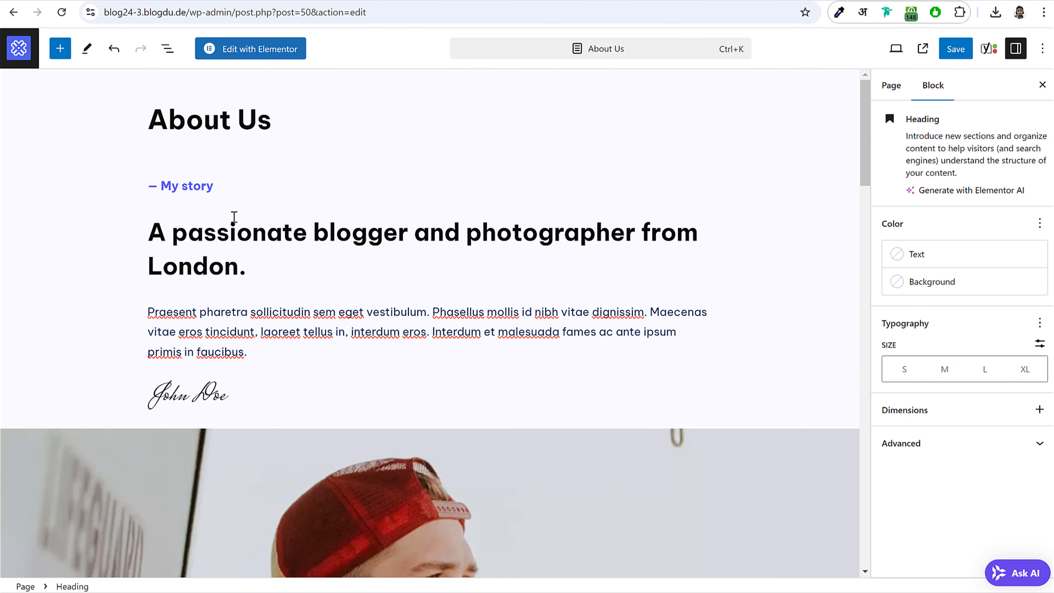
pyautogui.click(194, 188)
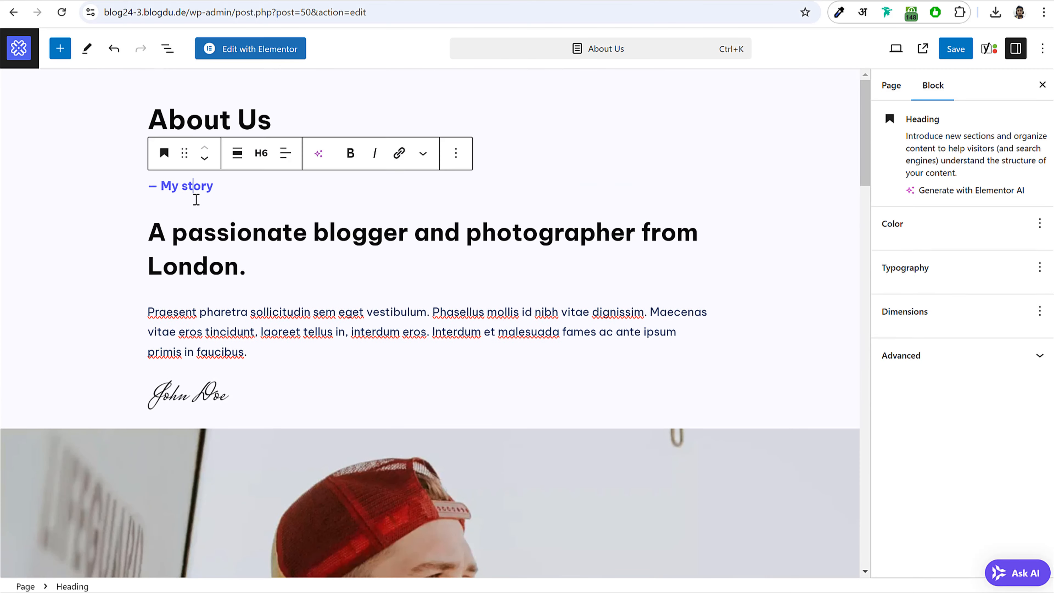
pyautogui.click(189, 232)
pyautogui.scroll(-15, 291, 320)
pyautogui.scroll(-3, 296, 327)
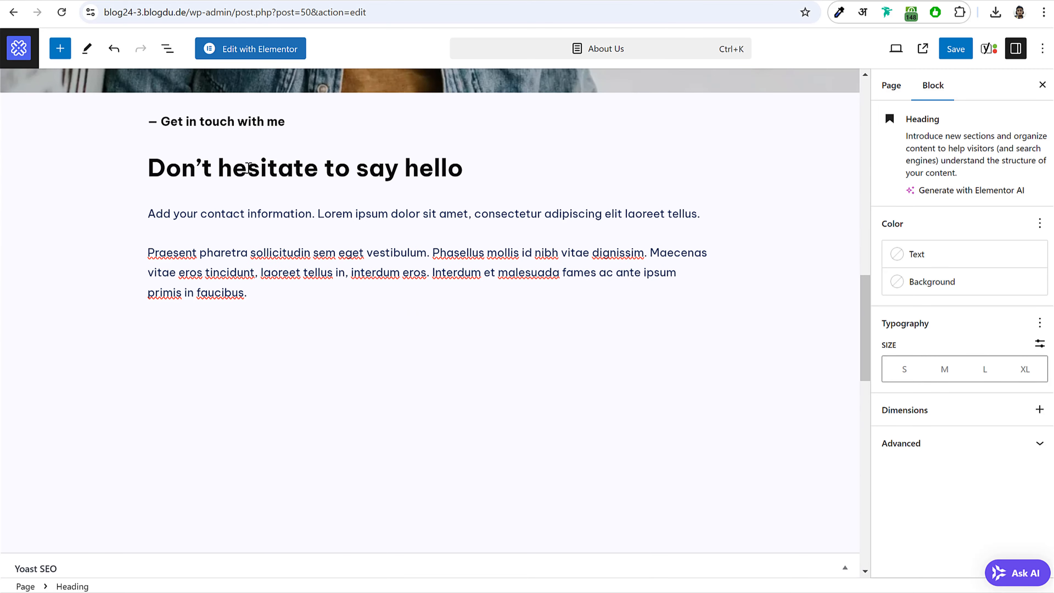
# - Colour the 'Get in touch with me' heading custom blue #0736E3 and add an empty block below
pyautogui.moveTo(285, 126); pyautogui.dragTo(148, 118)
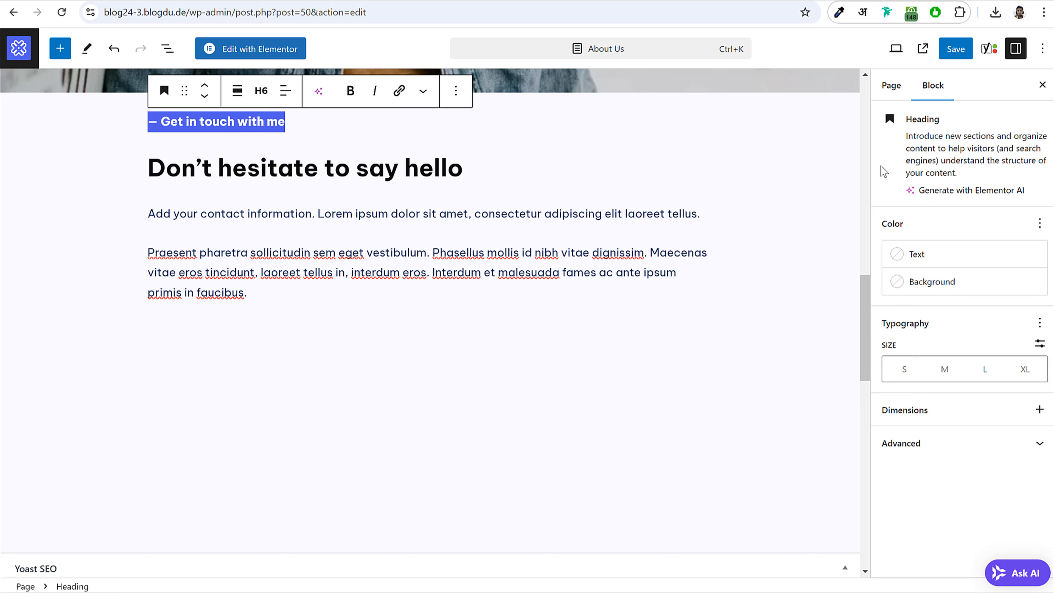
pyautogui.click(938, 264)
pyautogui.click(813, 402)
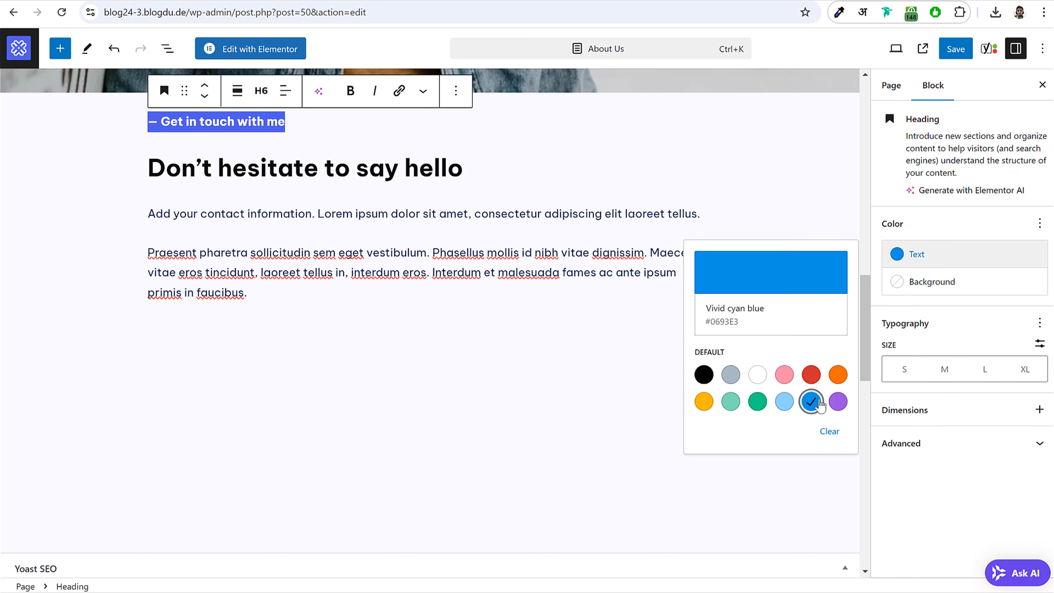
pyautogui.click(765, 263)
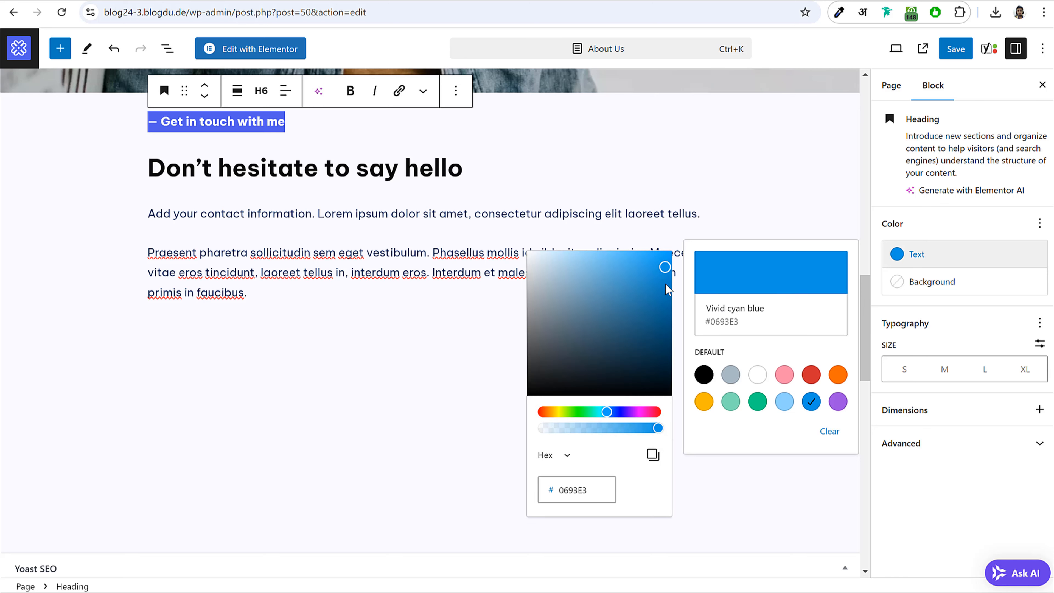
pyautogui.click(615, 412)
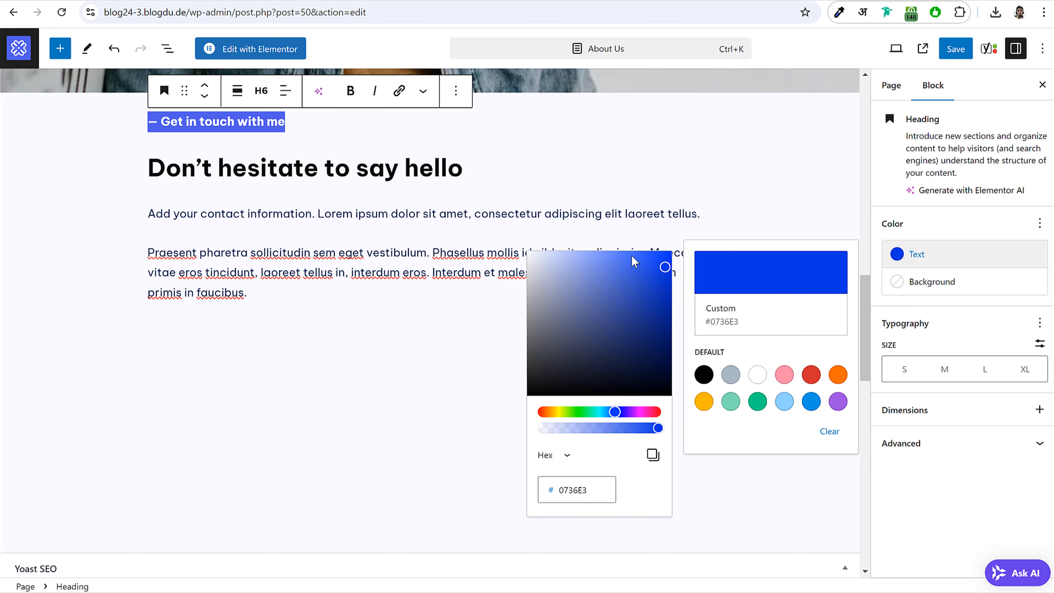
pyautogui.click(635, 268)
pyautogui.click(353, 290)
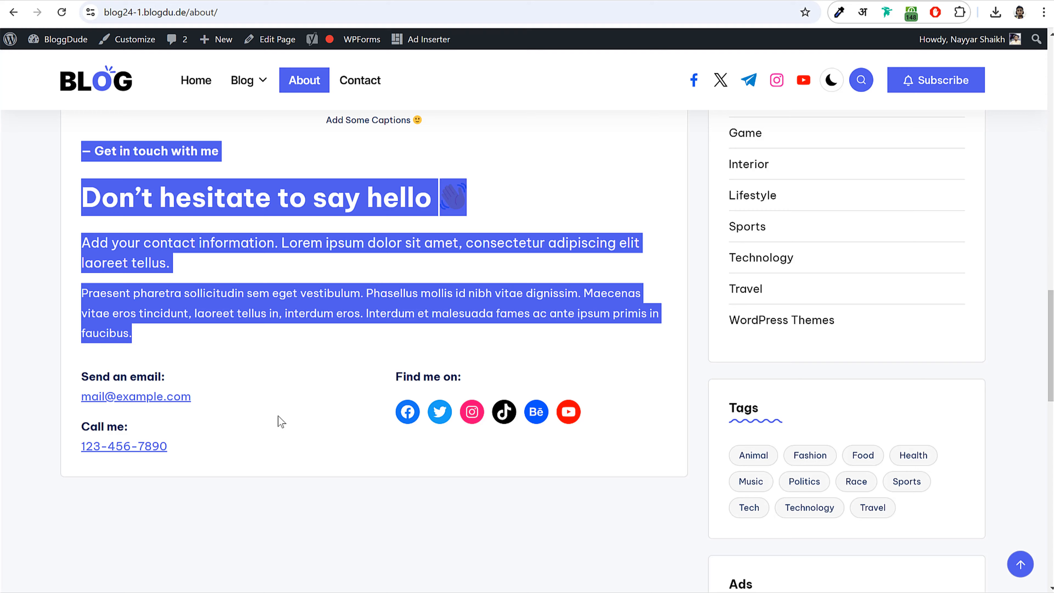
pyautogui.click(267, 402)
pyautogui.scroll(-5, 360, 337)
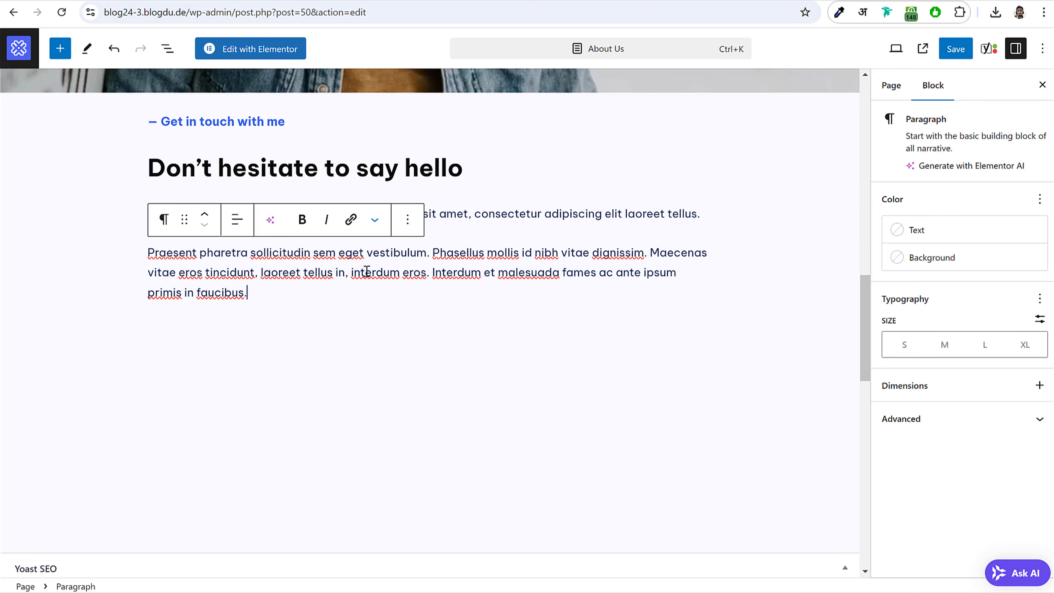
# - Add a Columns block split into two equal columns
pyautogui.press('Return')
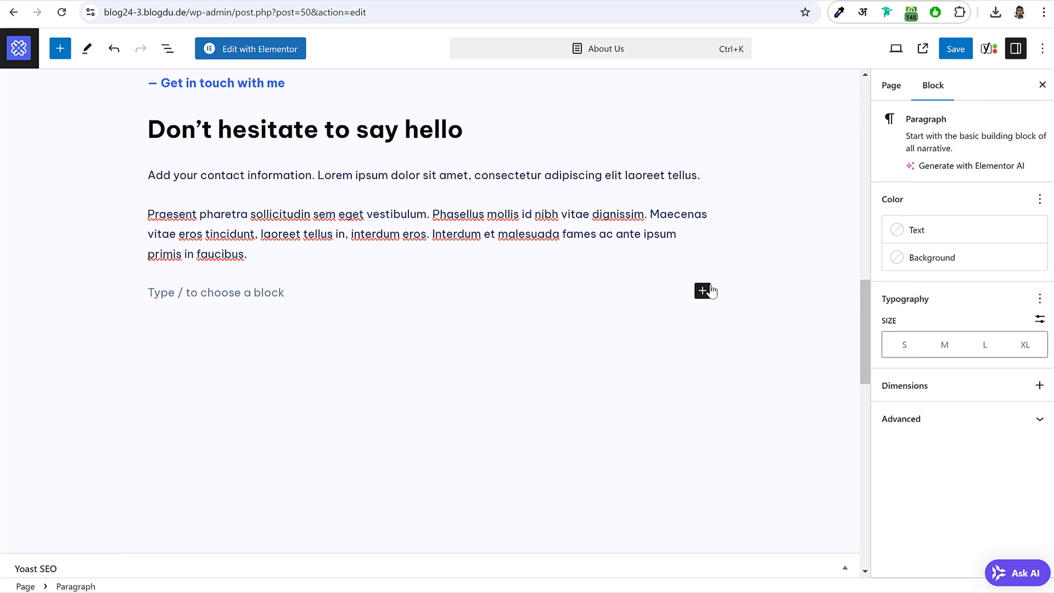
pyautogui.click(709, 291)
pyautogui.write('col')
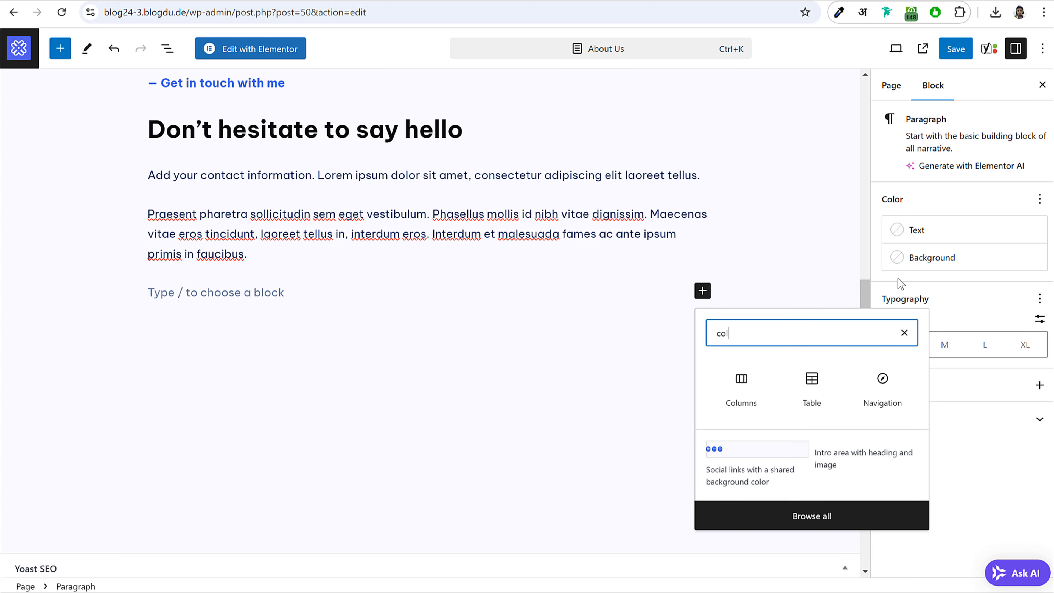
pyautogui.click(747, 395)
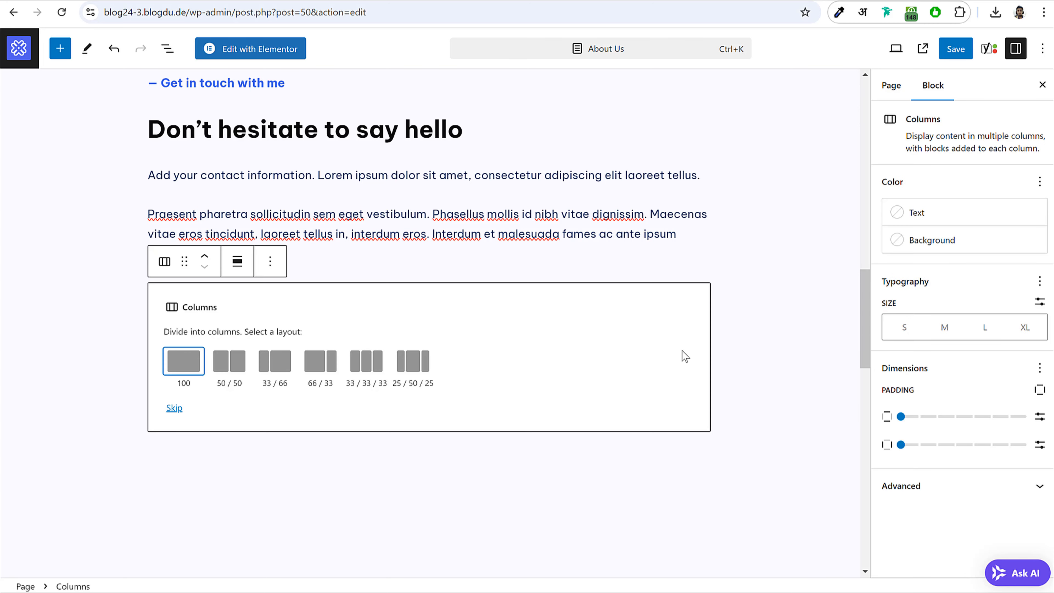
pyautogui.click(229, 361)
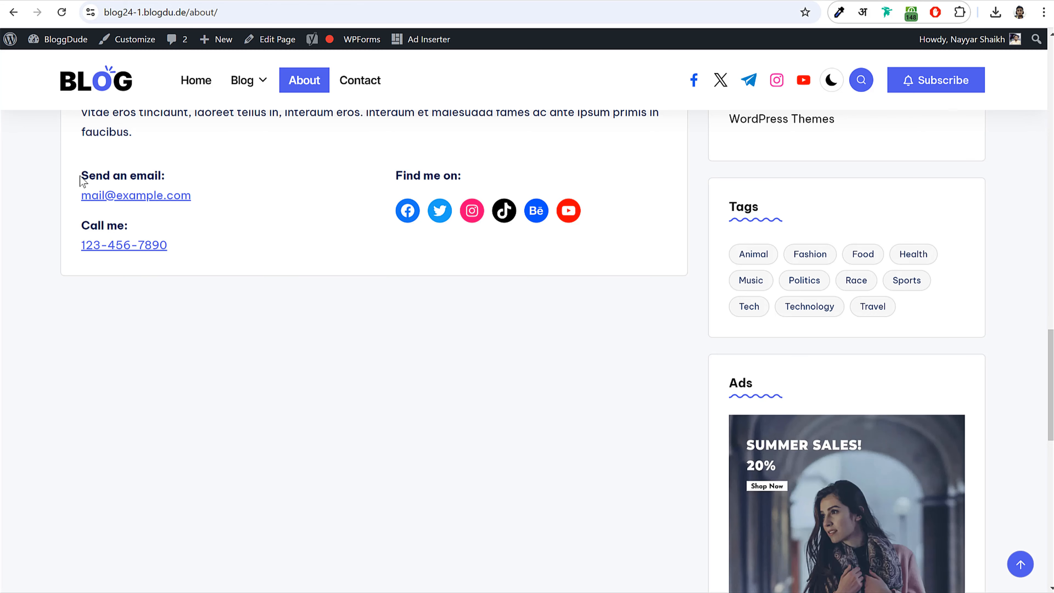
# - Put a bold 'Send an email:' label in the left column, followed by a line break
pyautogui.moveTo(82, 175); pyautogui.dragTo(176, 178)
pyautogui.hotkey('ctrl', 'c')
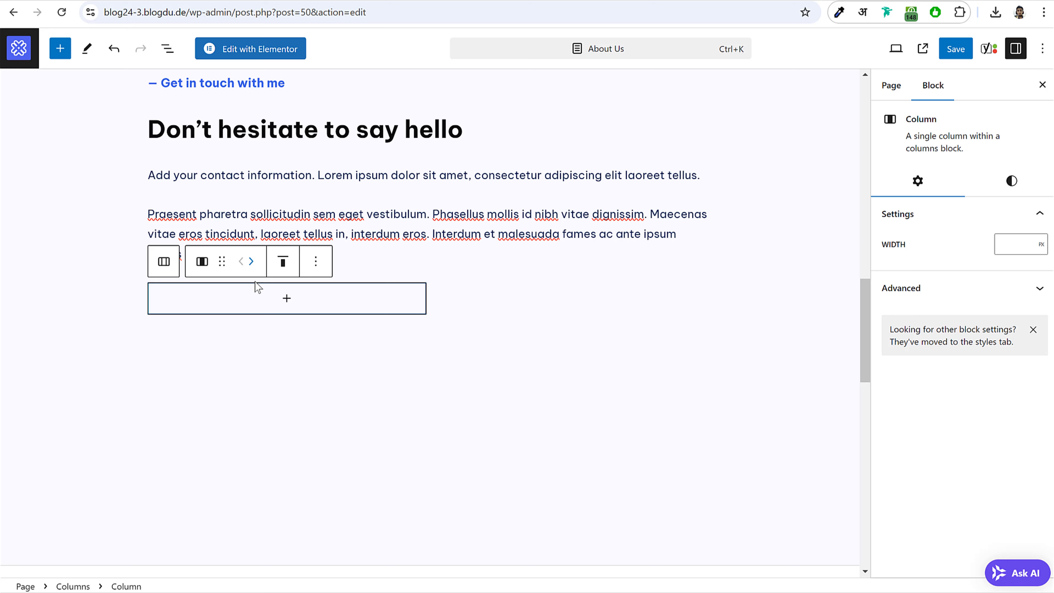
pyautogui.click(266, 296)
pyautogui.click(224, 416)
pyautogui.hotkey('ctrl', 'v')
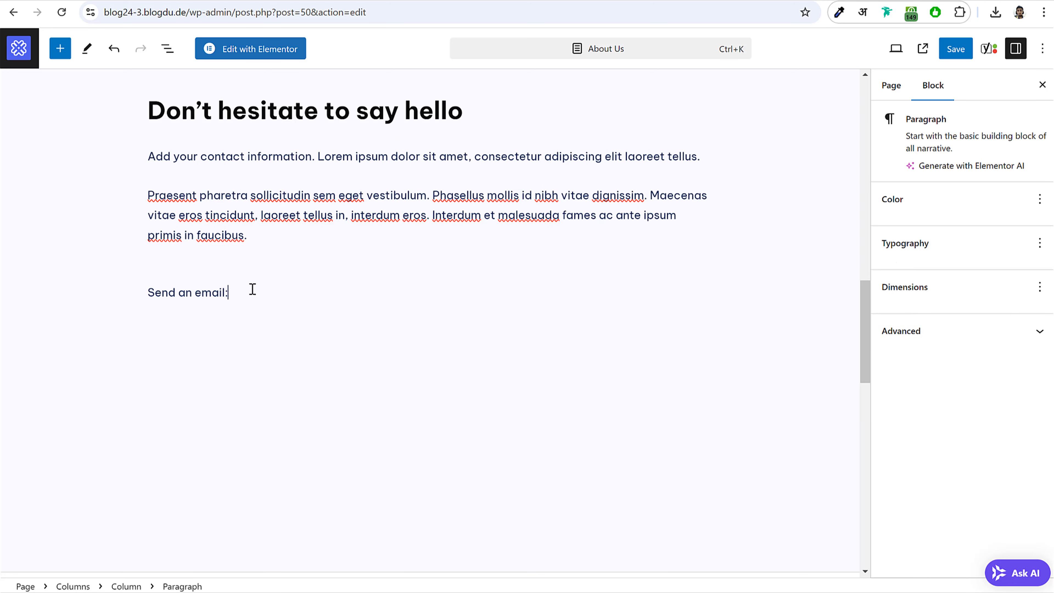
pyautogui.moveTo(251, 290); pyautogui.dragTo(155, 294)
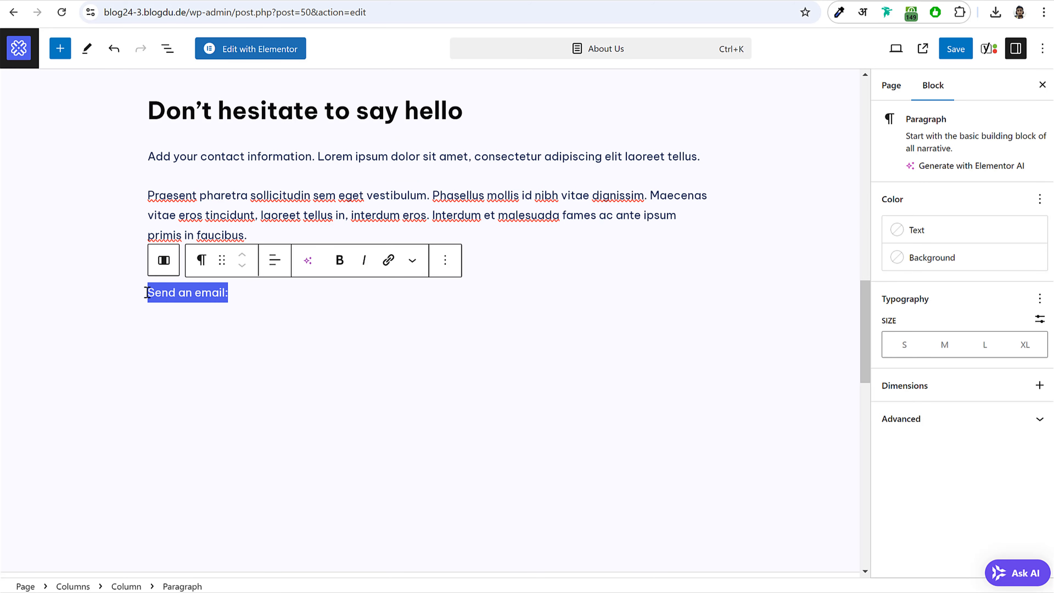
pyautogui.click(340, 260)
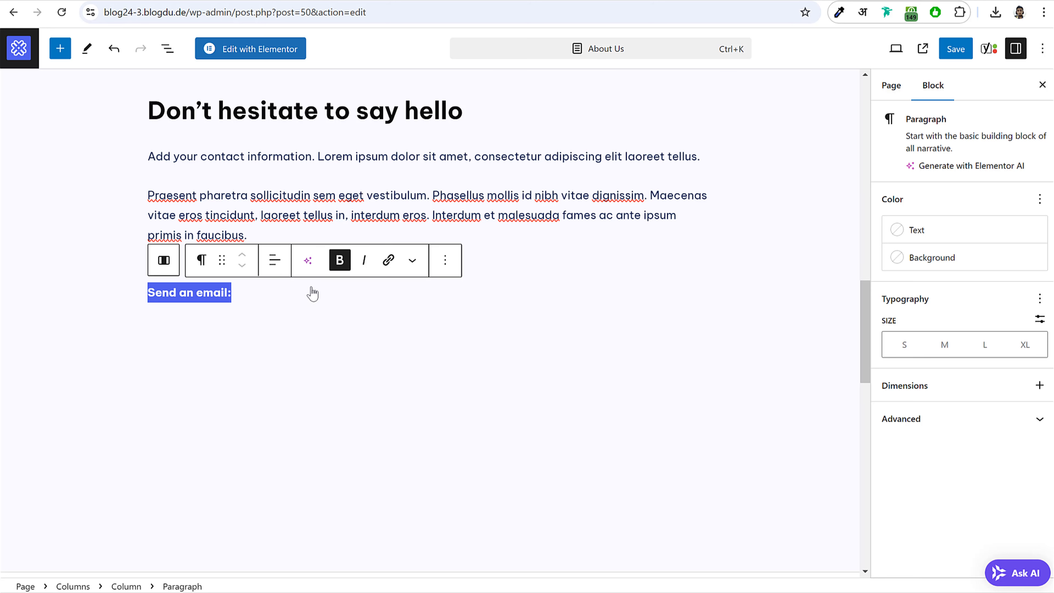
pyautogui.click(282, 295)
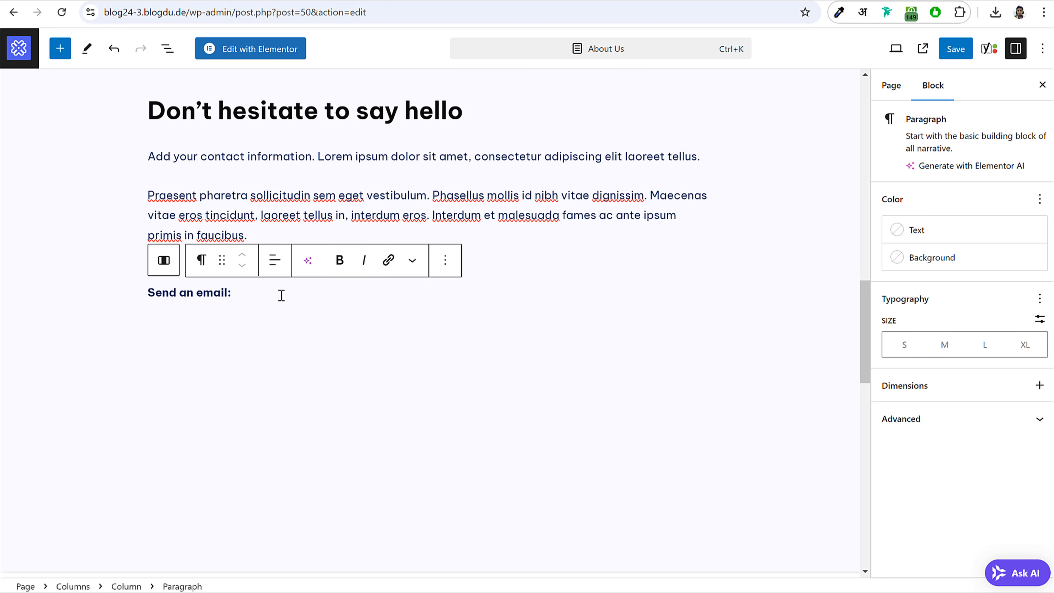
pyautogui.hotkey('shift', 'Return')
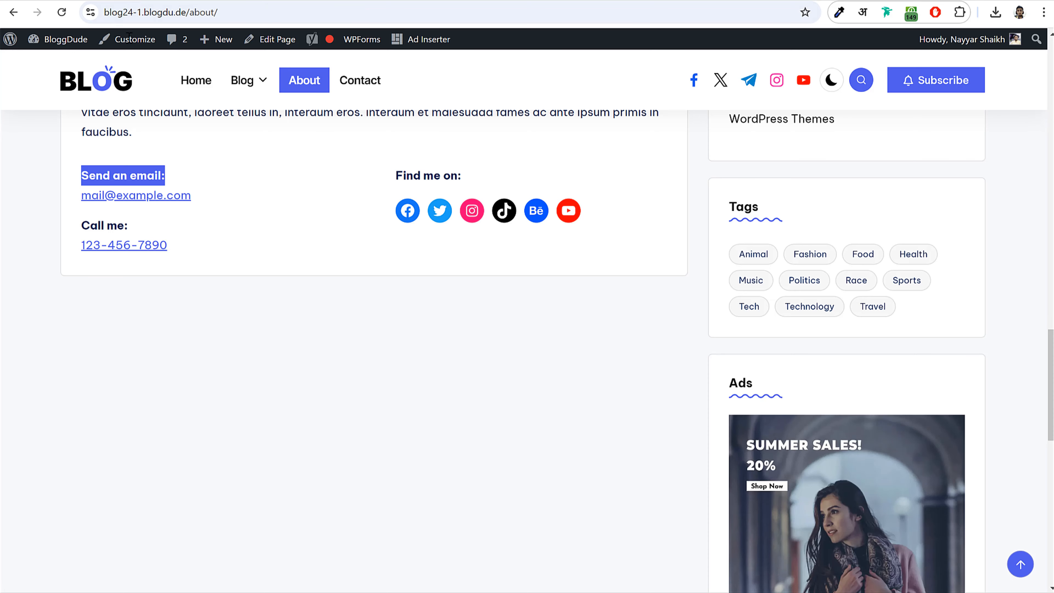
# - Paste the contact e-mail address under the label and link it as a mailto link
pyautogui.moveTo(218, 198); pyautogui.dragTo(78, 199)
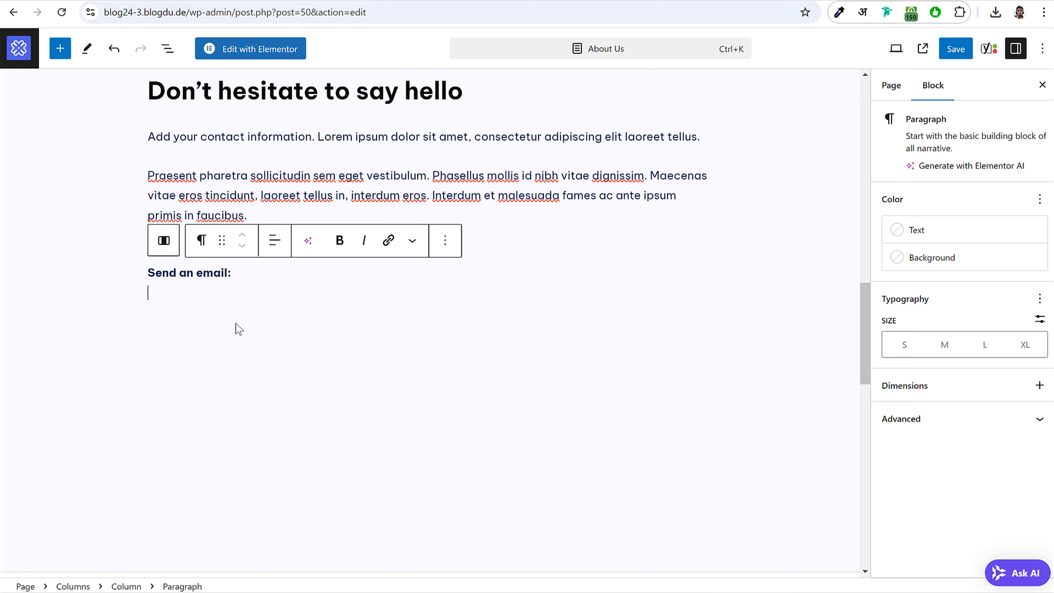
pyautogui.hotkey('ctrl', 'v')
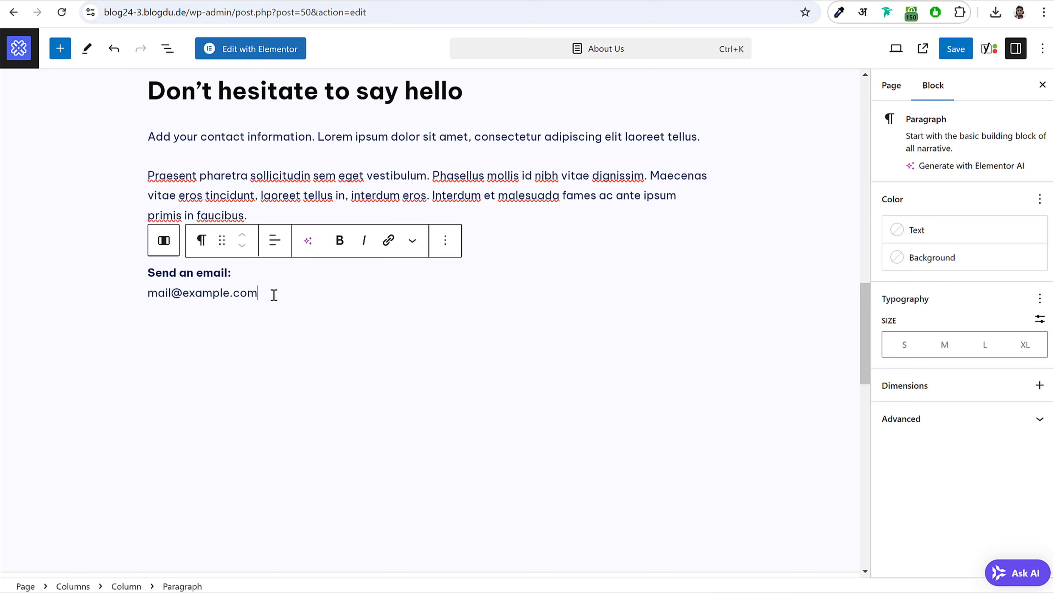
pyautogui.moveTo(268, 293); pyautogui.dragTo(154, 286)
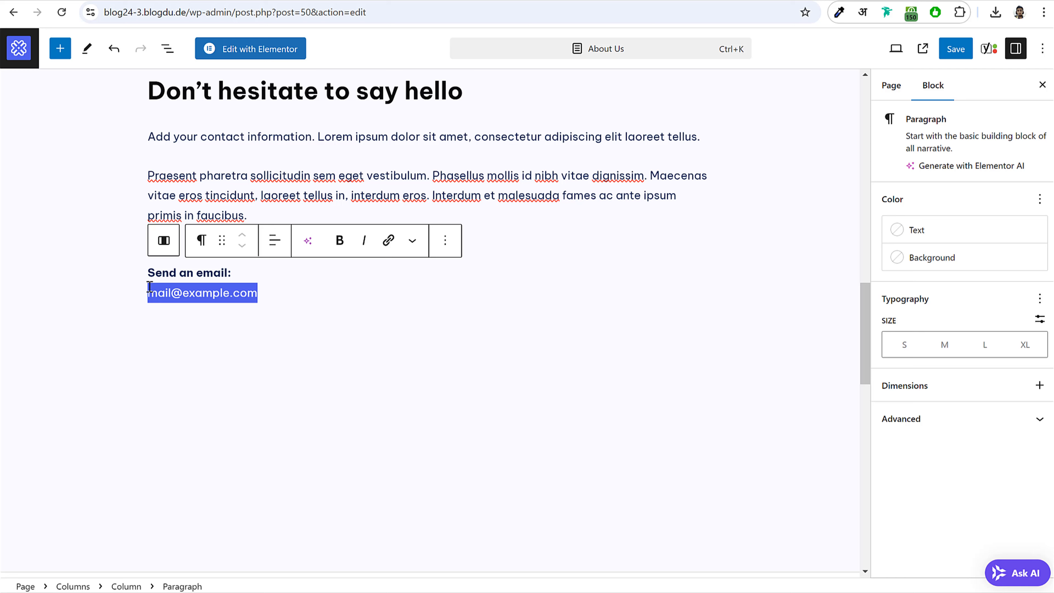
pyautogui.click(389, 241)
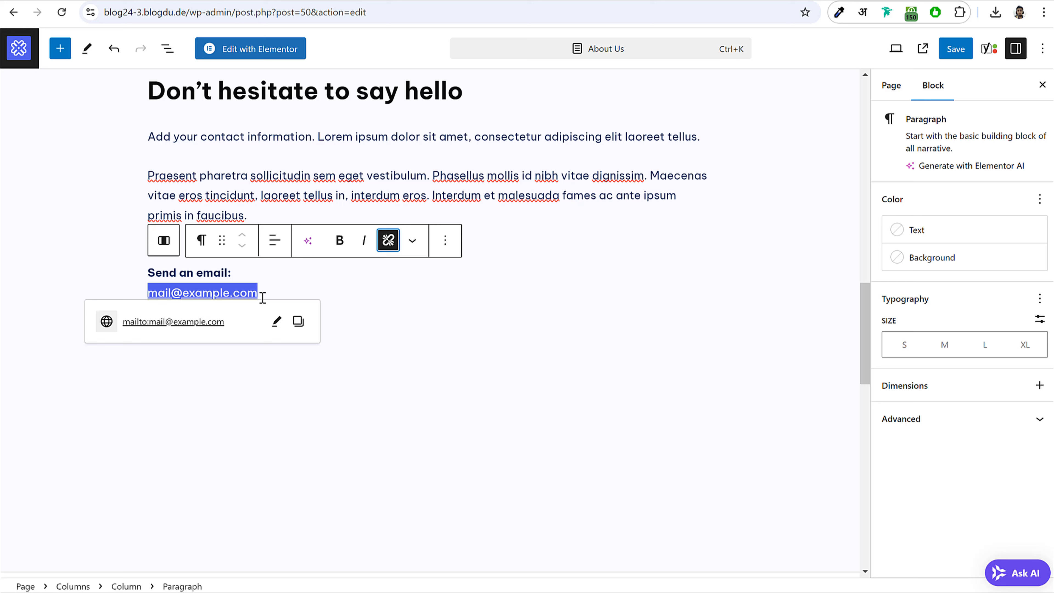
pyautogui.click(266, 284)
pyautogui.click(227, 294)
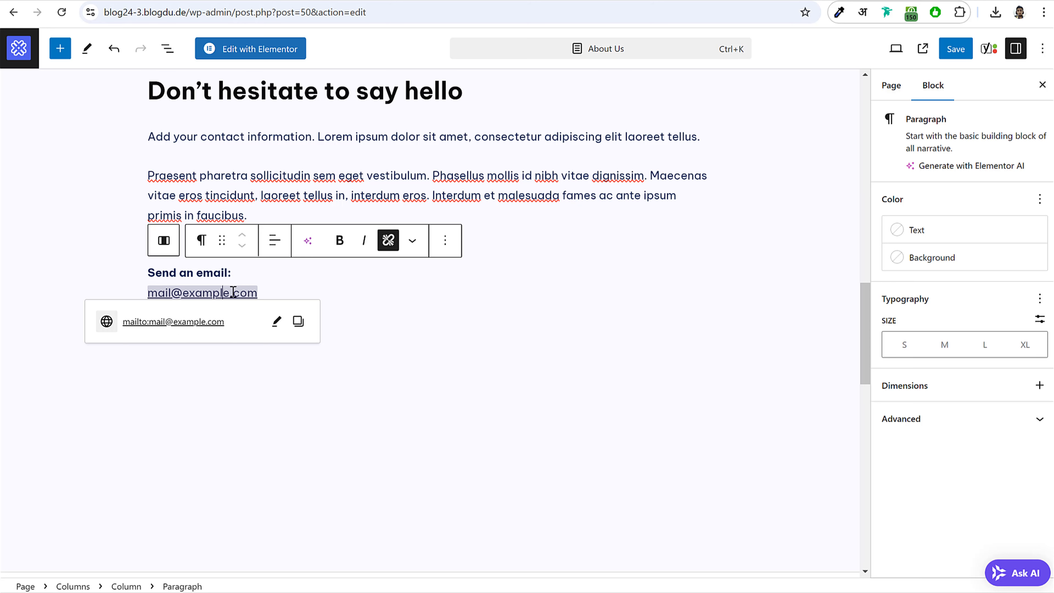
pyautogui.click(306, 282)
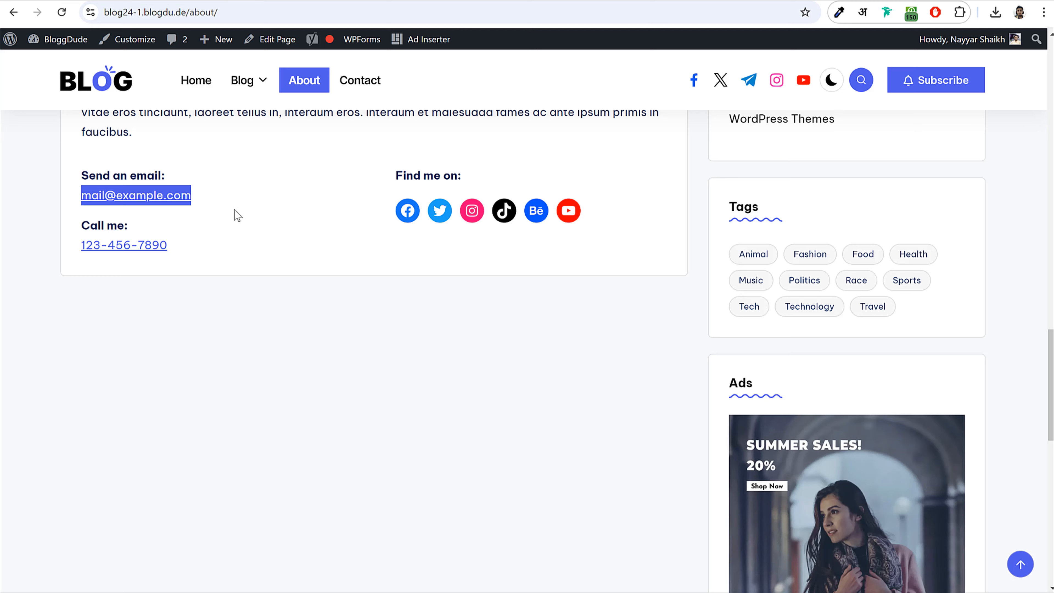
# - Paste the Call me label and phone number below the e-mail link
pyautogui.moveTo(81, 224); pyautogui.dragTo(210, 238)
pyautogui.hotkey('ctrl', 'c')
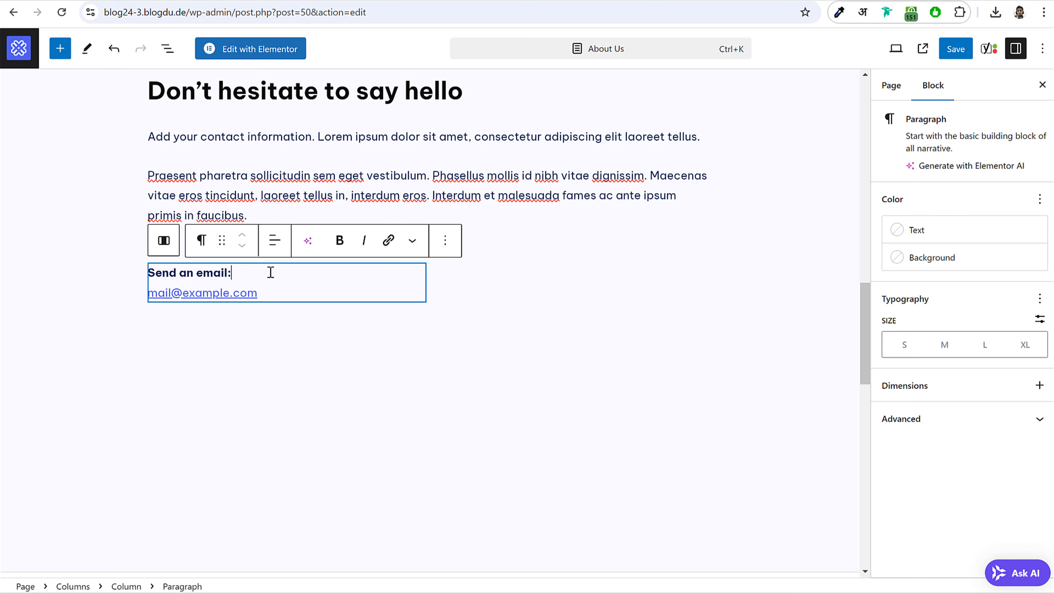
pyautogui.click(297, 296)
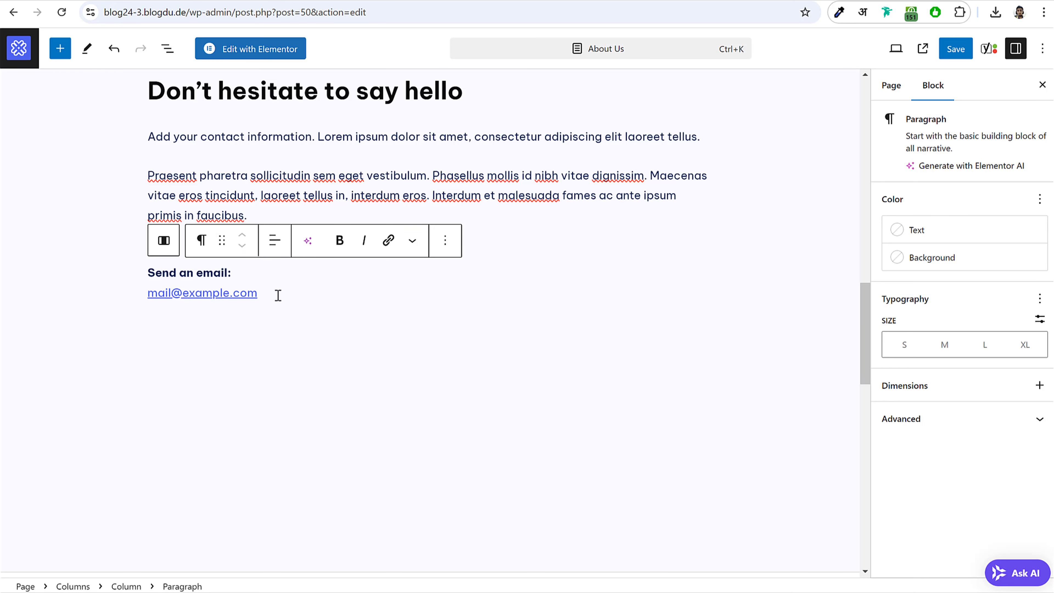
pyautogui.press('Return')
pyautogui.hotkey('ctrl', 'v')
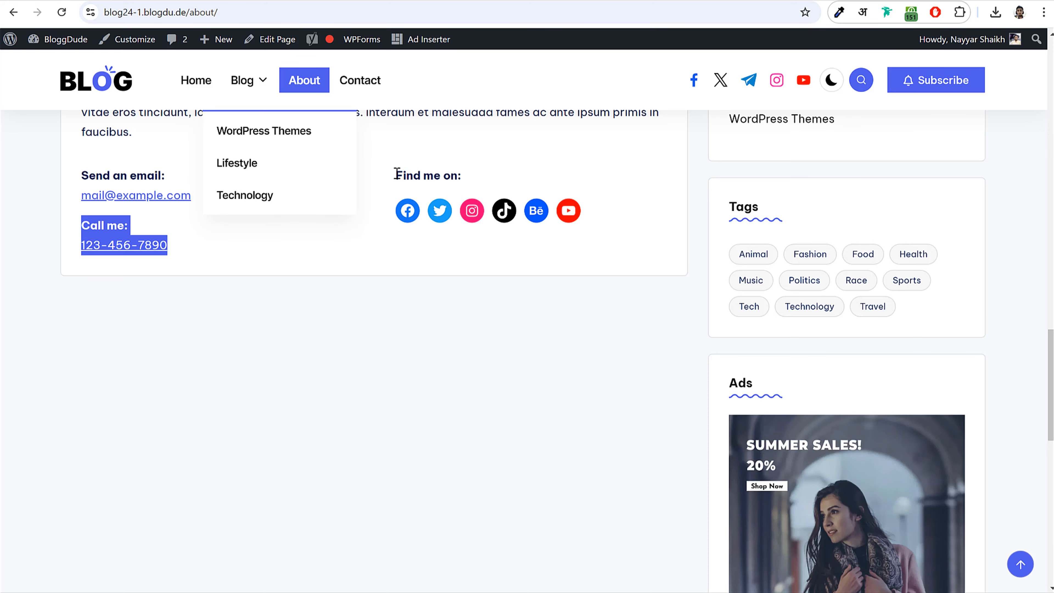
# - Paste the 'Find me on:' label as a bold paragraph in the empty right column
pyautogui.moveTo(395, 175); pyautogui.dragTo(497, 182)
pyautogui.hotkey('ctrl', 'c')
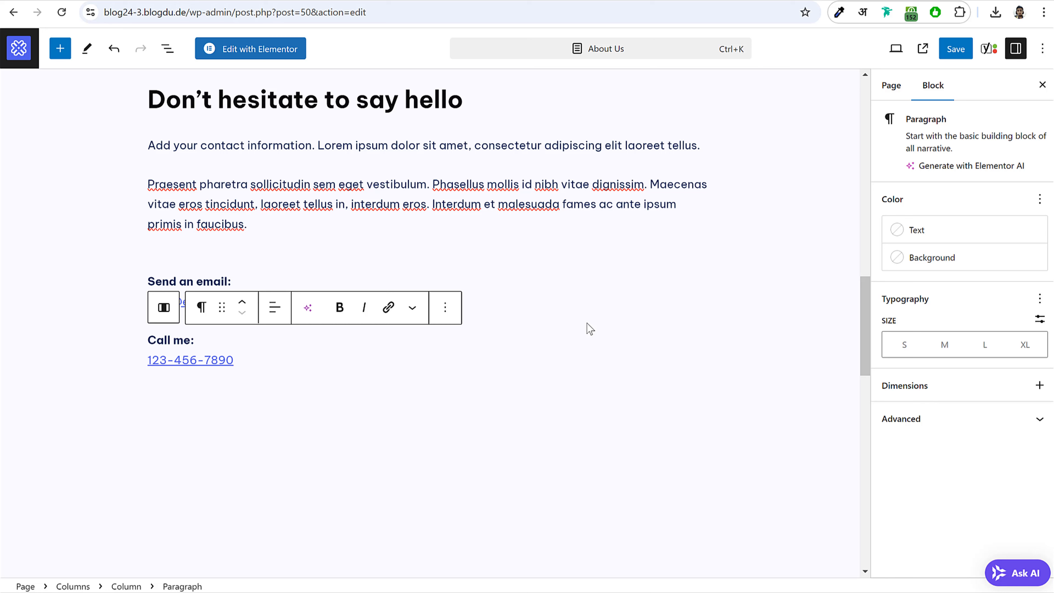
pyautogui.click(587, 323)
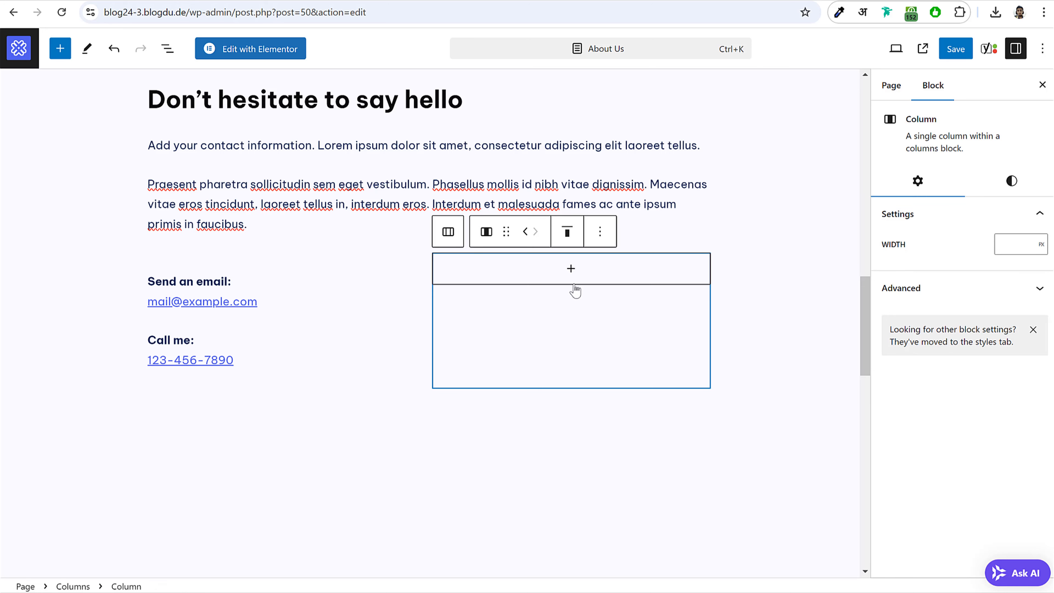
pyautogui.click(568, 269)
pyautogui.click(506, 367)
pyautogui.scroll(2, 514, 352)
pyautogui.hotkey('ctrl', 'v')
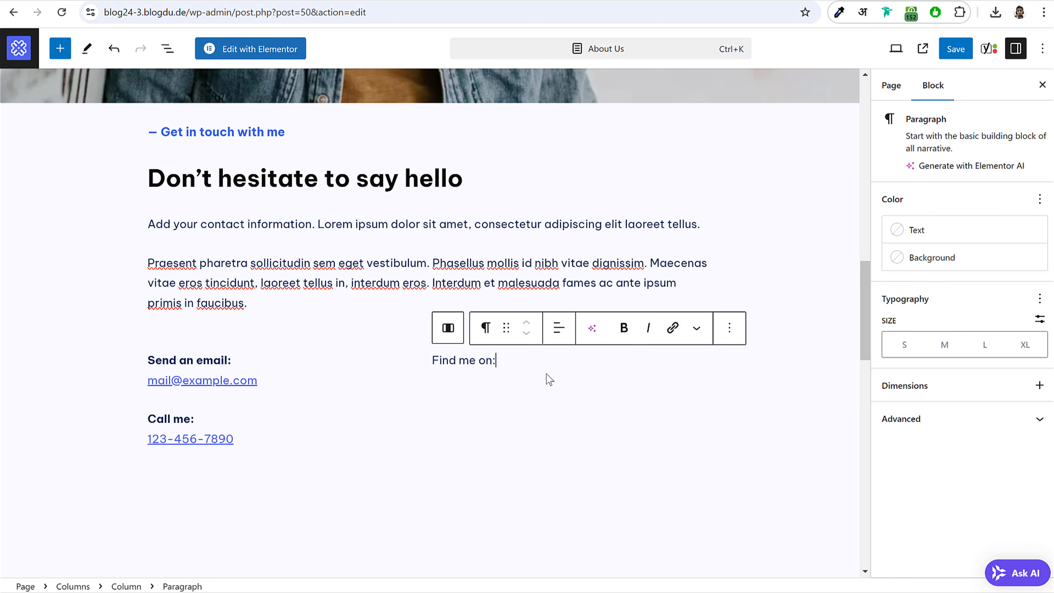
pyautogui.moveTo(495, 360); pyautogui.dragTo(435, 358)
pyautogui.click(624, 329)
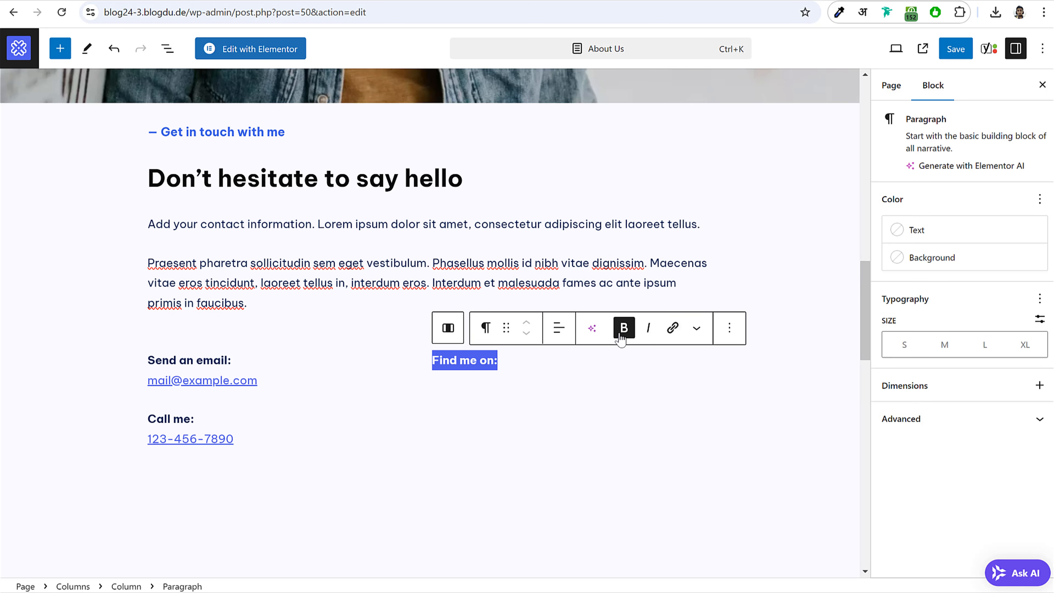
pyautogui.click(590, 358)
pyautogui.hotkey('shift', 'Return')
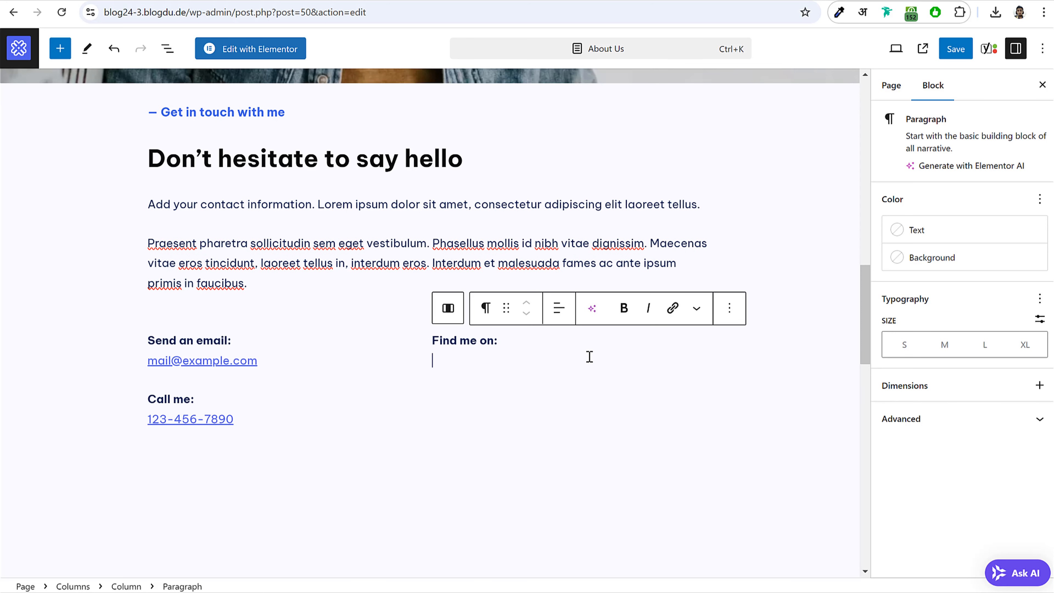
pyautogui.press('BackSpace')
# - Insert a Social Icons block below the label with a Facebook icon
pyautogui.press('Return')
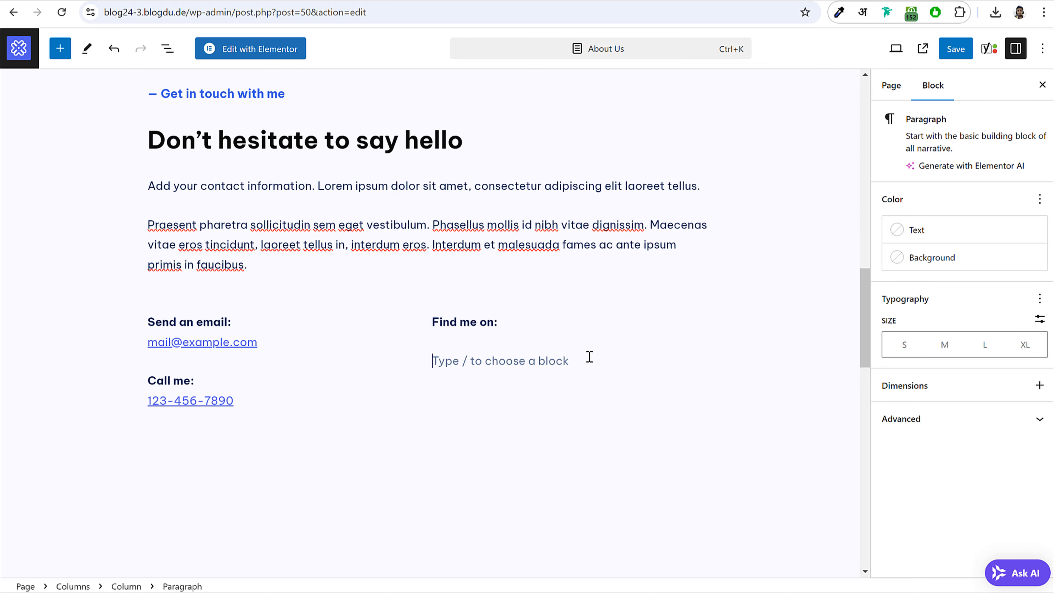
pyautogui.click(702, 359)
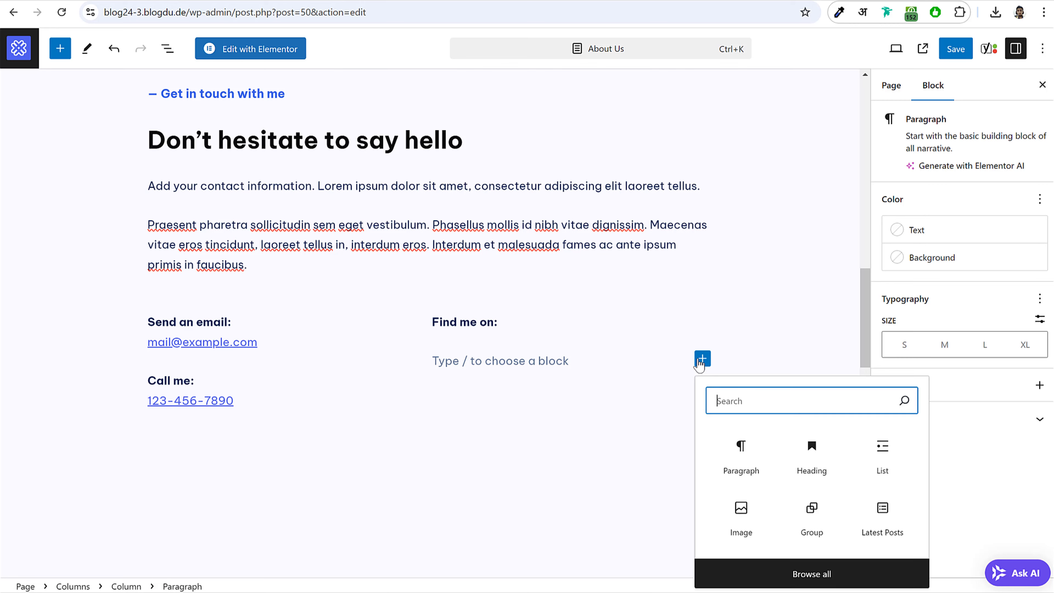
pyautogui.write('soc')
pyautogui.click(741, 120)
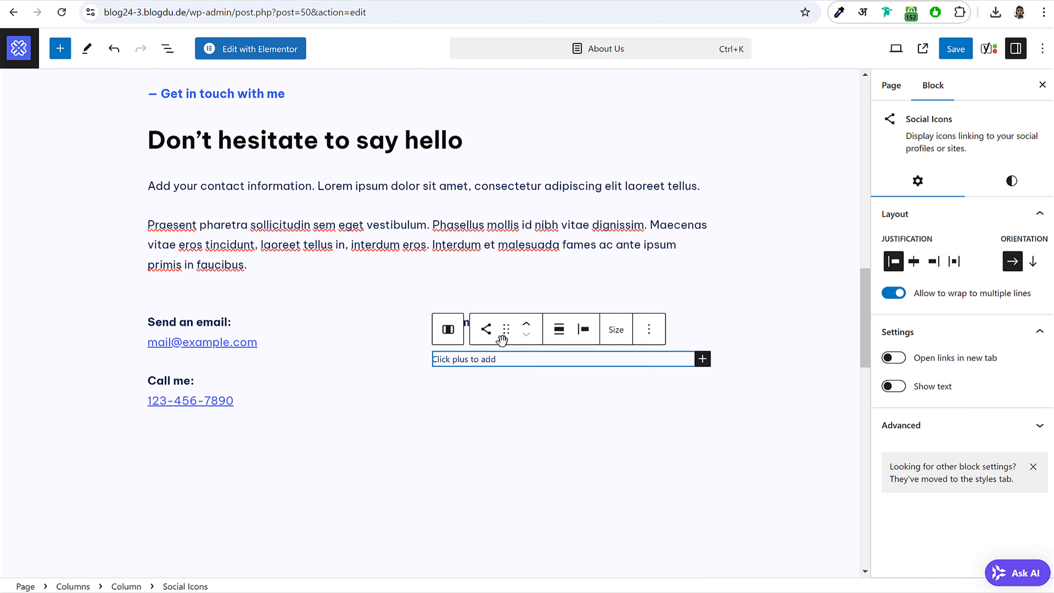
pyautogui.click(702, 358)
pyautogui.click(631, 443)
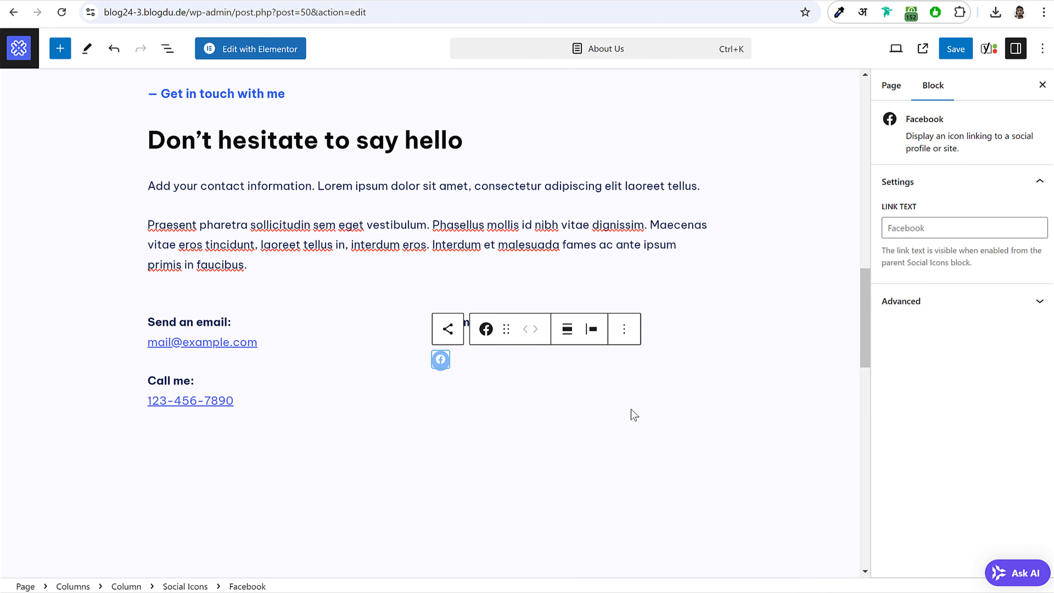
# - Add X and YouTube icons to the social icons group
pyautogui.click(468, 367)
pyautogui.click(709, 370)
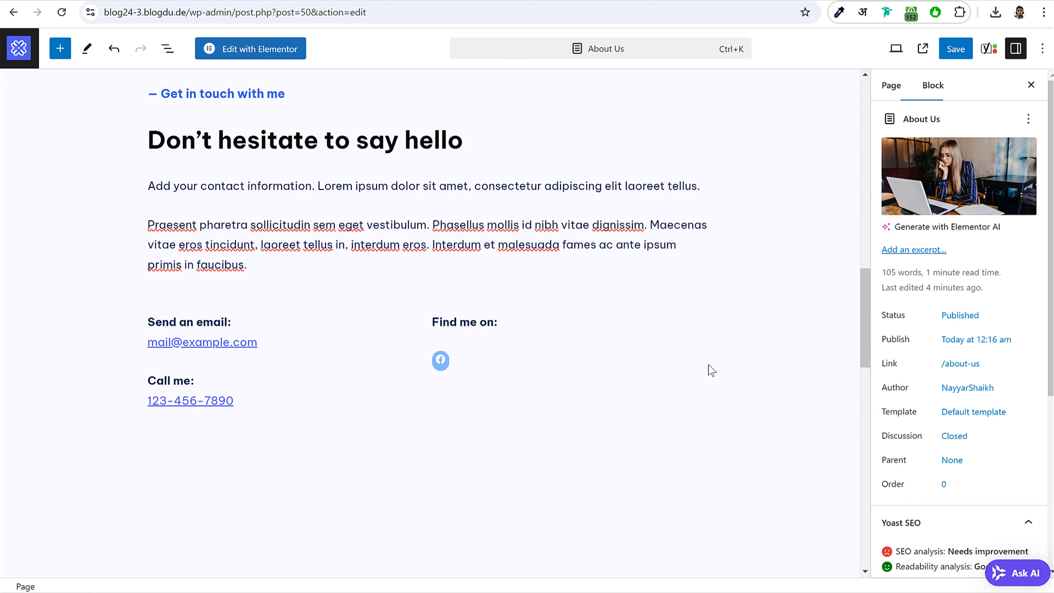
pyautogui.click(598, 369)
pyautogui.click(702, 362)
pyautogui.click(704, 444)
pyautogui.click(596, 370)
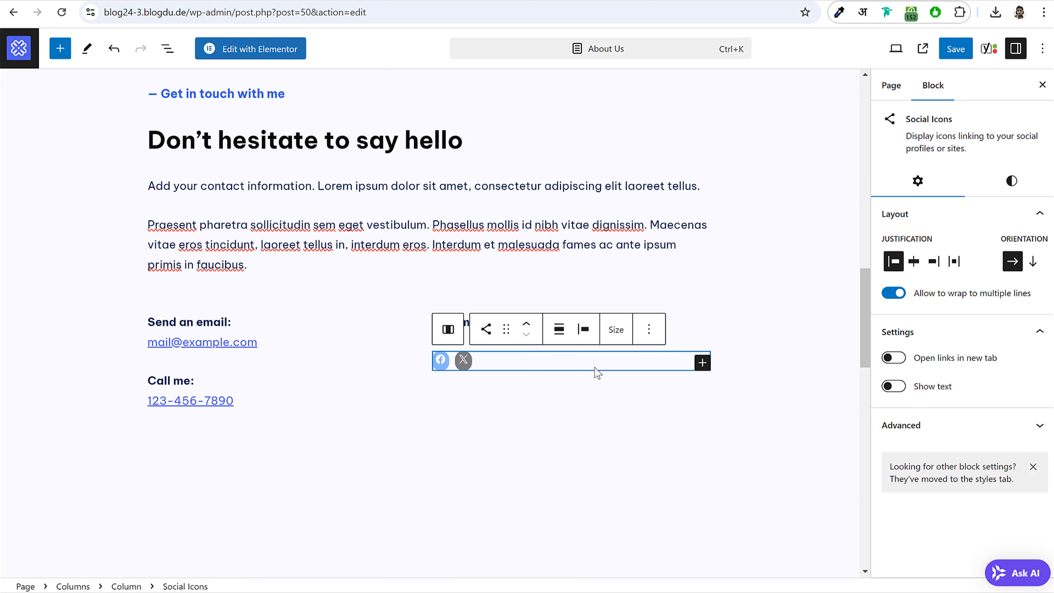
pyautogui.click(710, 367)
pyautogui.click(699, 367)
pyautogui.click(701, 363)
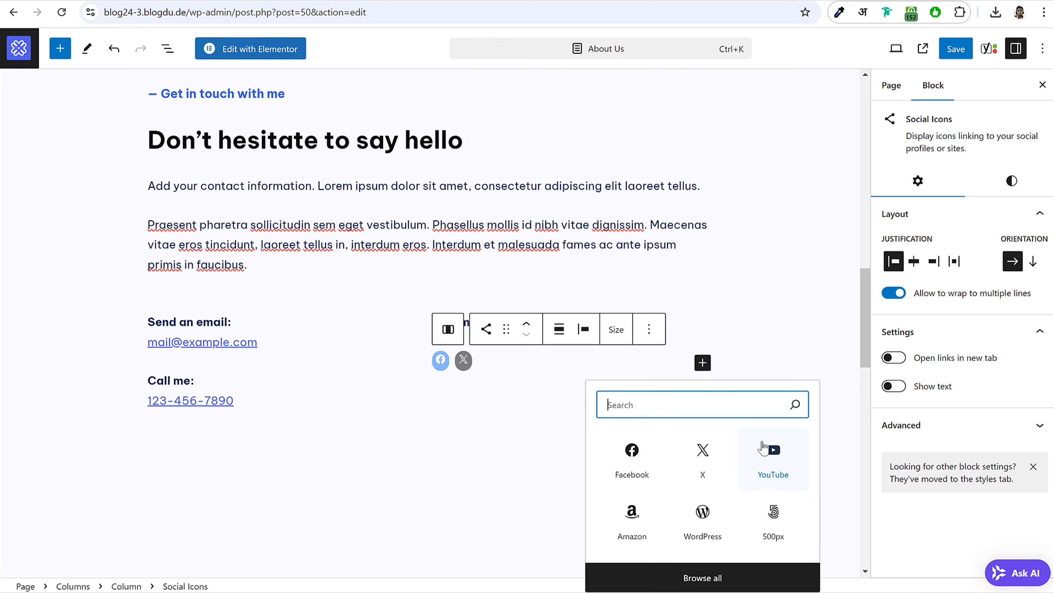
pyautogui.click(770, 454)
# - Save the About Us page and return to the pages list
pyautogui.click(567, 379)
pyautogui.click(956, 49)
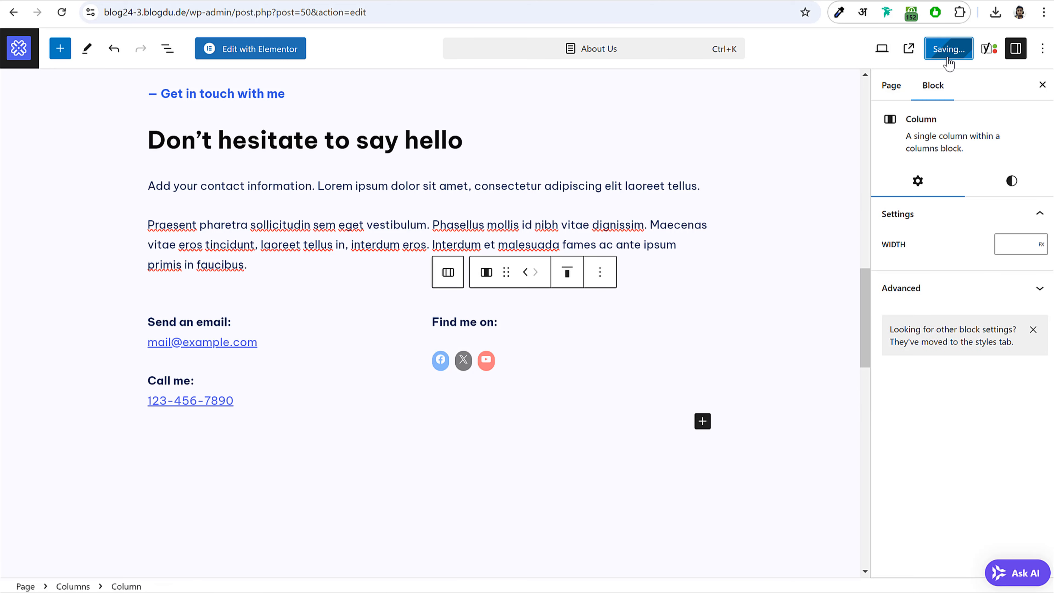
pyautogui.scroll(10, 626, 272)
pyautogui.scroll(5, 626, 272)
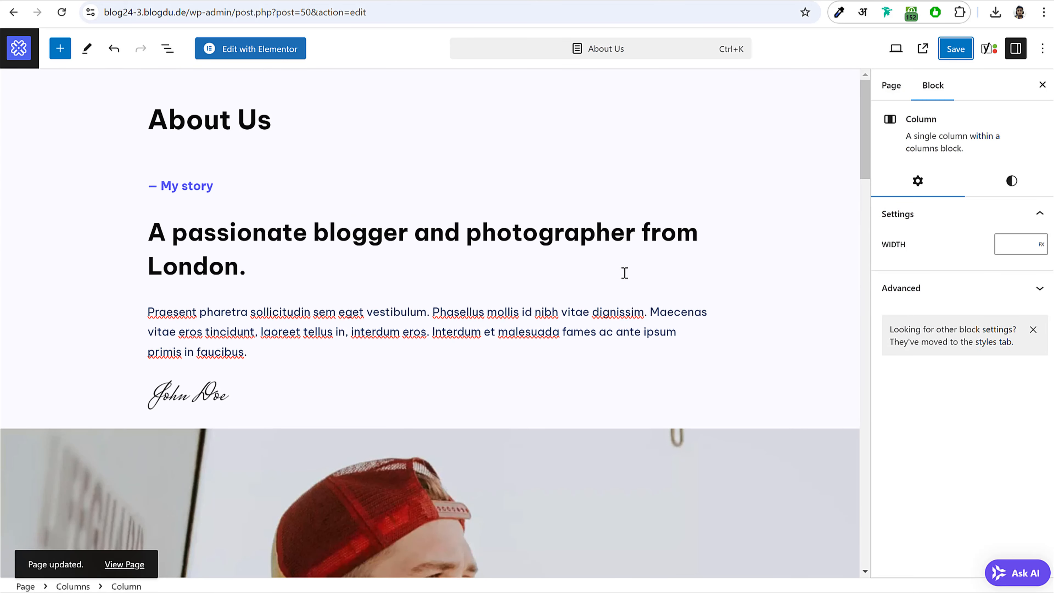
pyautogui.click(20, 49)
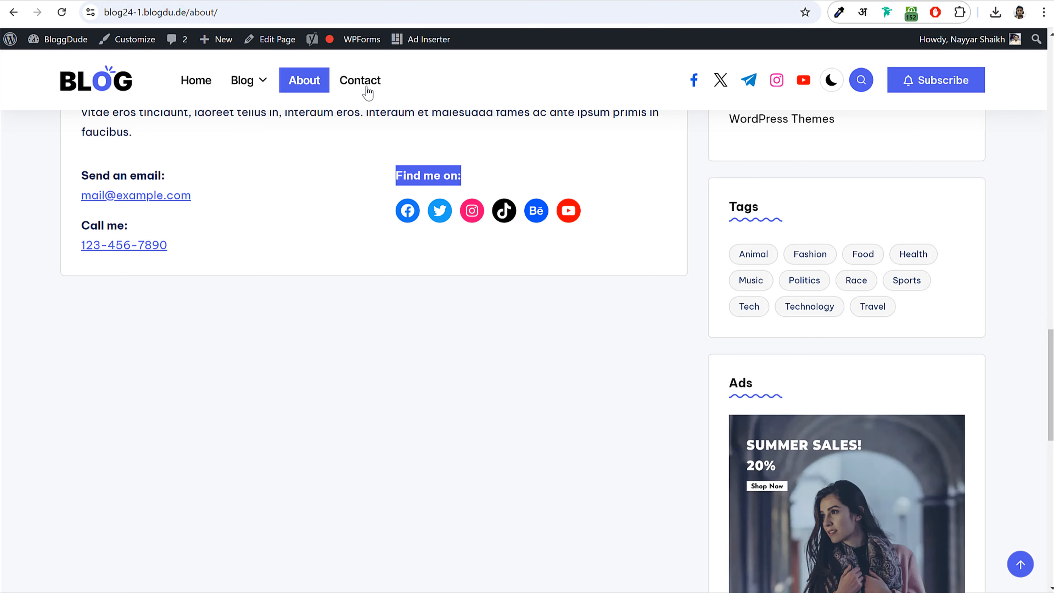
# - Select the intro text on the live site's Contact page
pyautogui.click(367, 87)
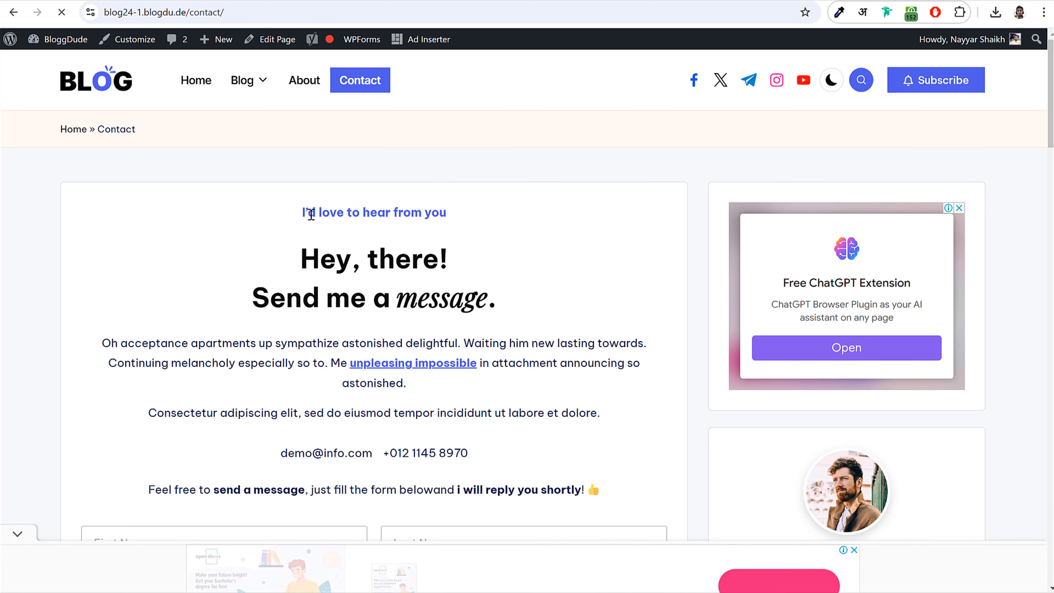
pyautogui.click(18, 501)
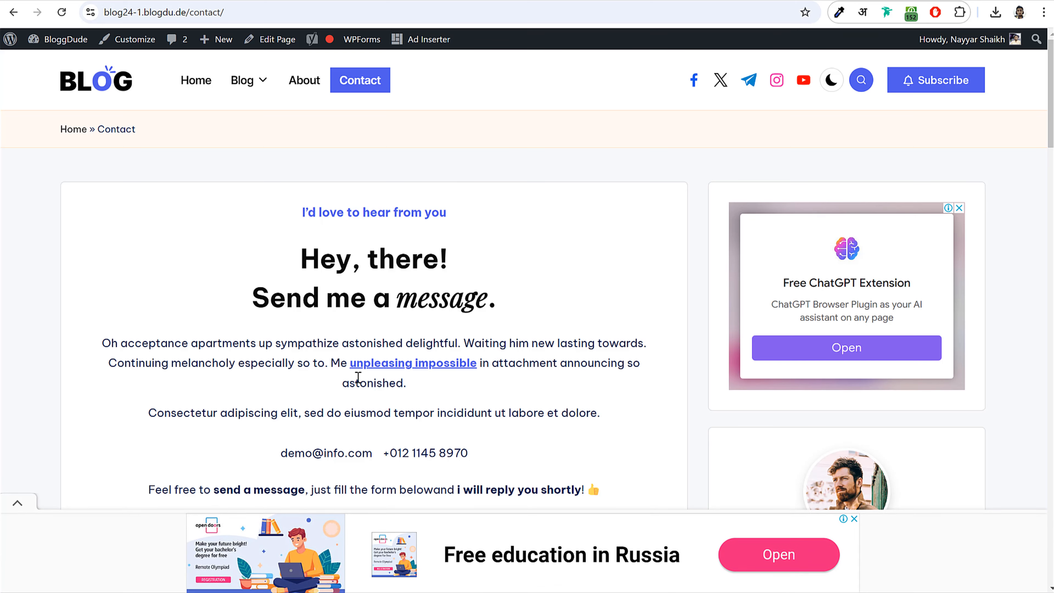
pyautogui.moveTo(297, 208); pyautogui.dragTo(468, 241)
pyautogui.click(465, 235)
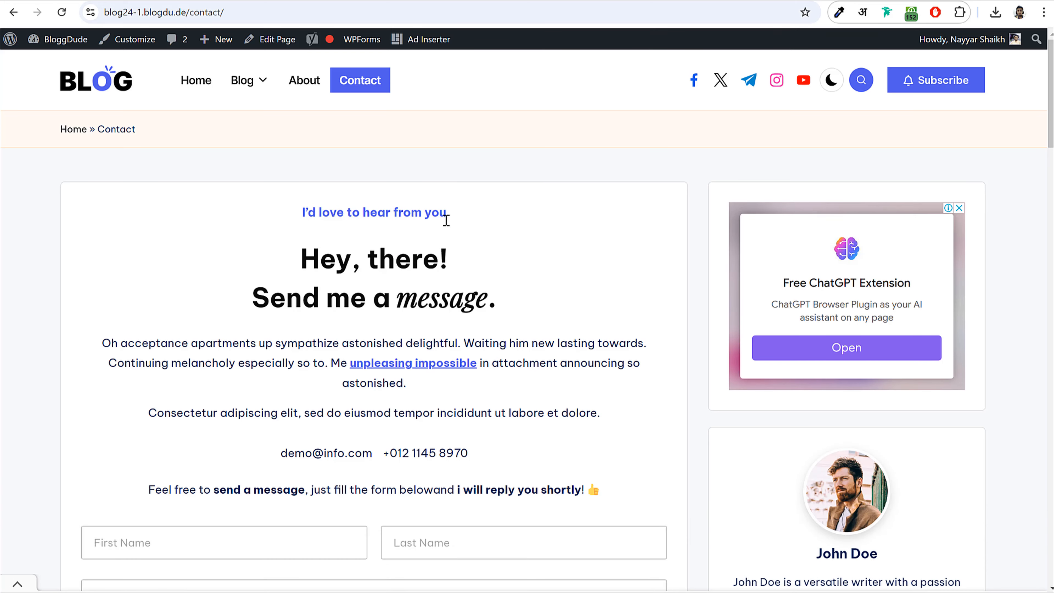
pyautogui.scroll(-5, 498, 353)
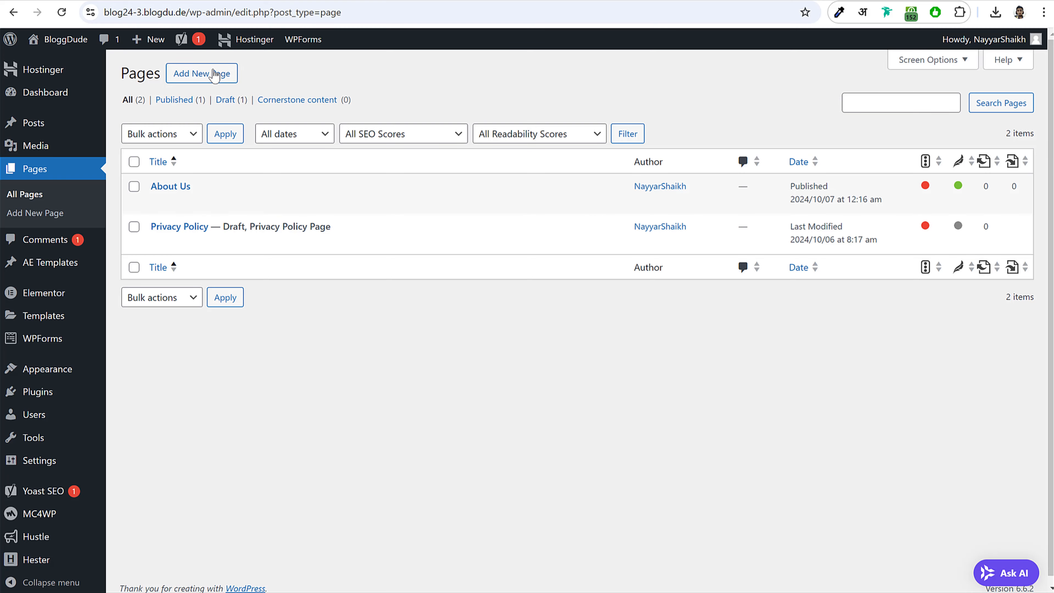
# - Create and publish a new page titled 'Contact Us' with a Right Sidebar
pyautogui.click(214, 75)
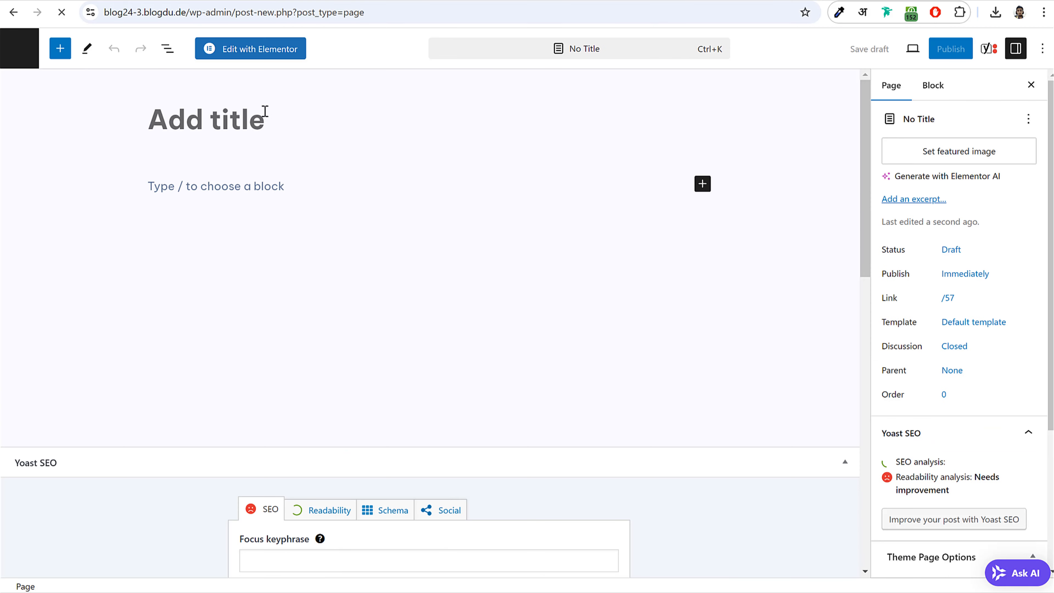
pyautogui.write('Contact')
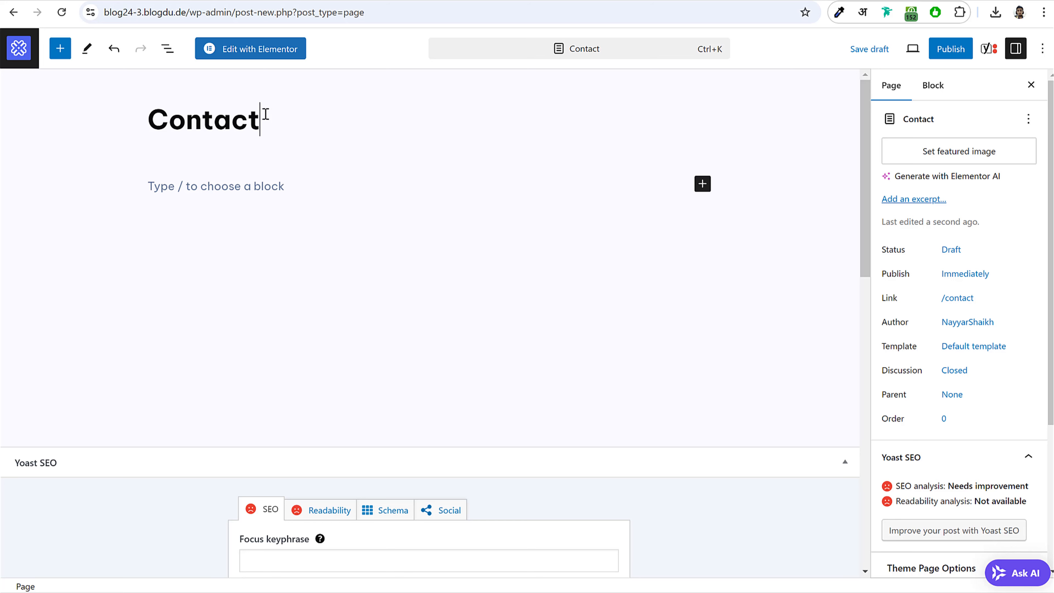
pyautogui.write(' Us')
pyautogui.scroll(-5, 939, 291)
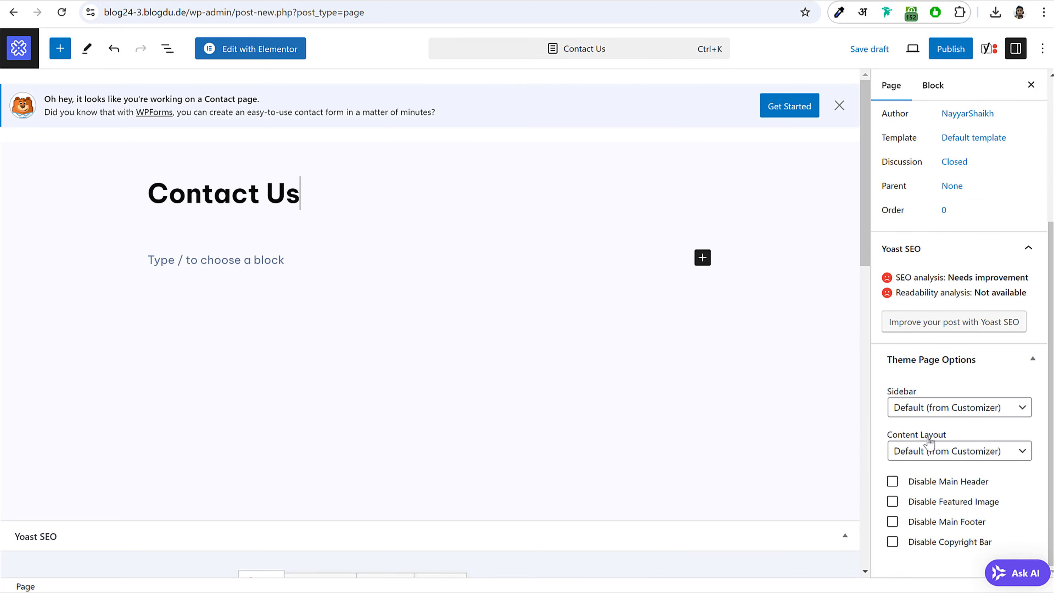
pyautogui.click(921, 407)
pyautogui.click(943, 477)
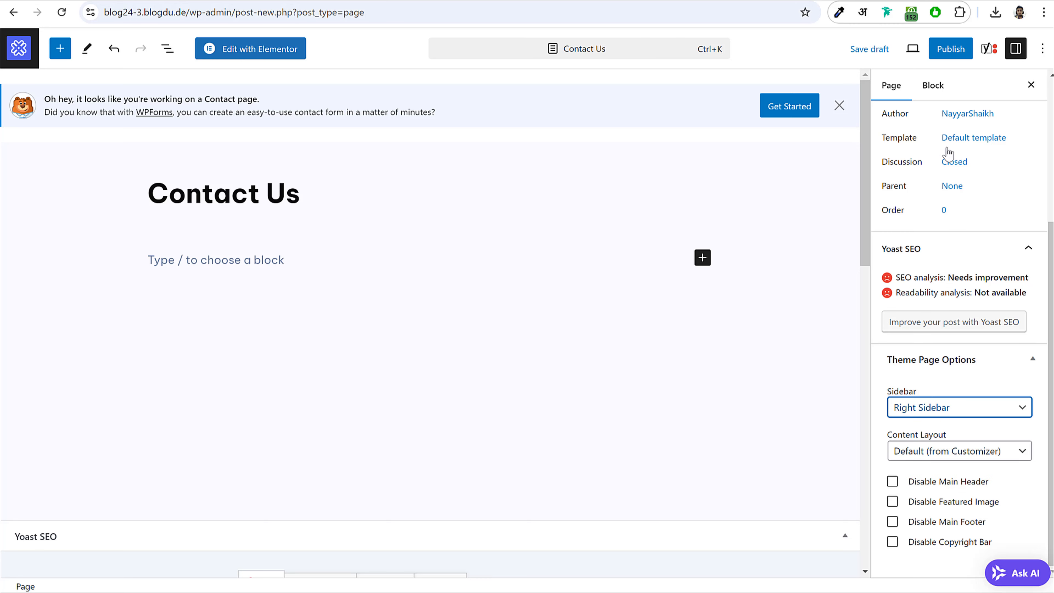
pyautogui.click(951, 49)
pyautogui.click(917, 48)
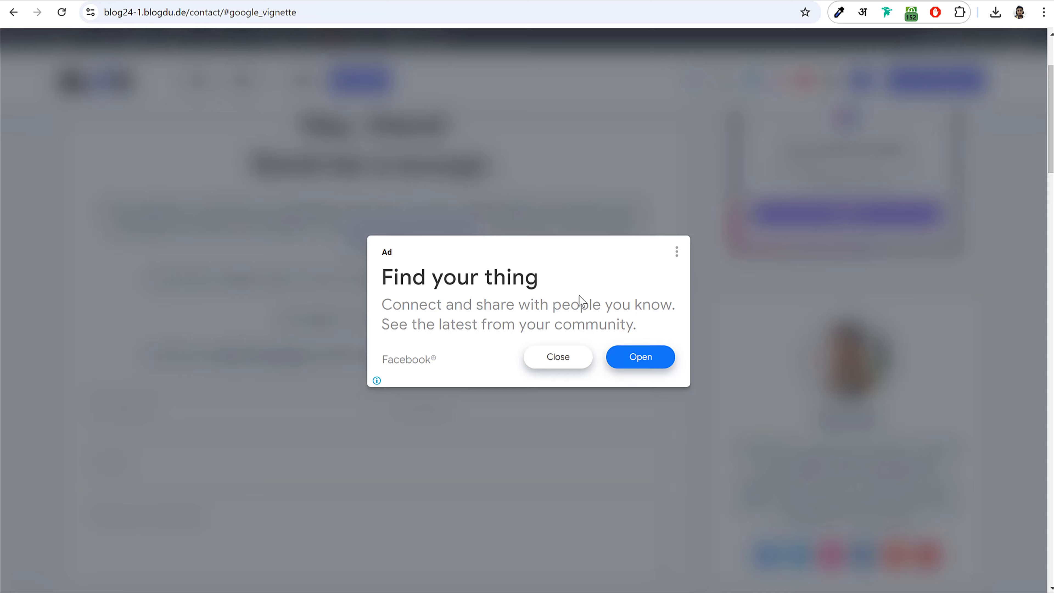
# - Paste the copied contact intro text into the Contact Us page content
pyautogui.click(557, 358)
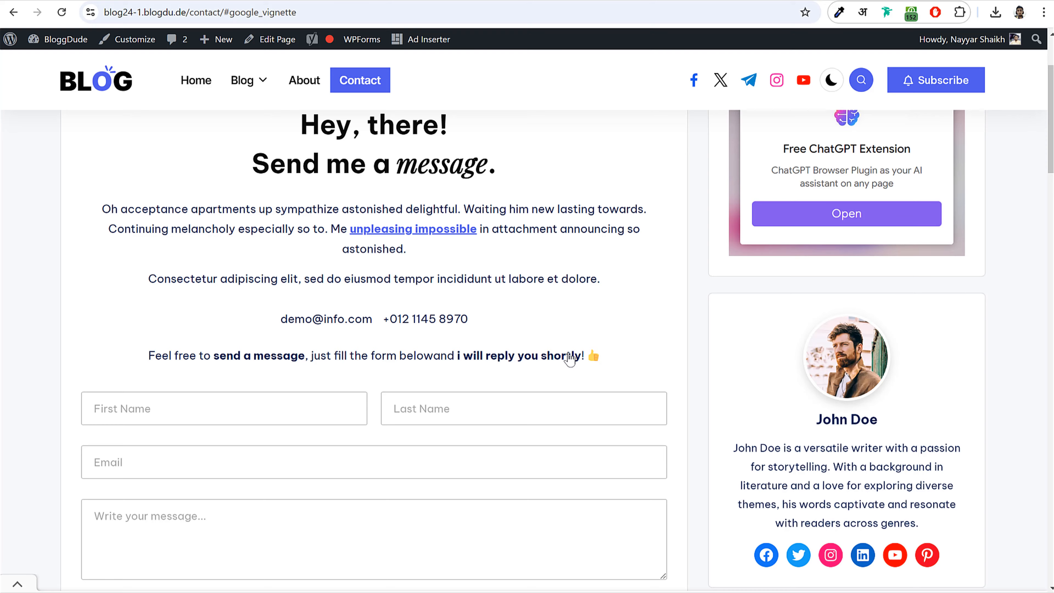
pyautogui.scroll(3, 336, 194)
pyautogui.moveTo(302, 200); pyautogui.dragTo(615, 482)
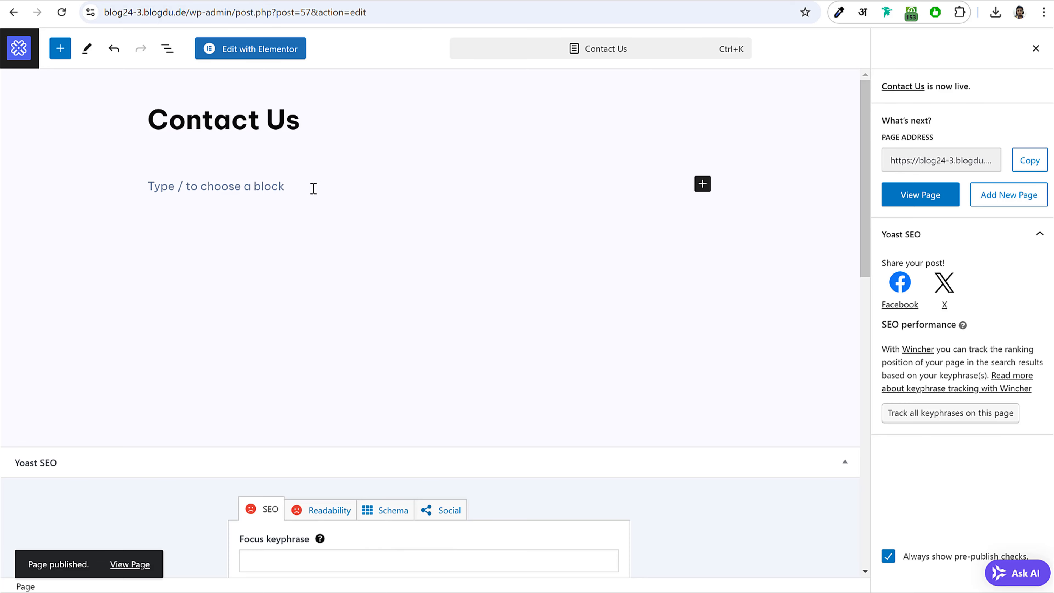
pyautogui.click(314, 188)
pyautogui.write('I’d love to hear from you Hey, there! Send me a message. Oh acceptance apartments up sympathize astonished delightful. Waiting him new lasting towards. Continuing melancholy especially so to. Me unpleasing impossible in attachment announcing so astonished. Consectetur adipiscing elit, sed do eiusmod tempor incididunt ut labore et dolore. Feel free to send a message, just fill the form belowand i will reply you shortly!')
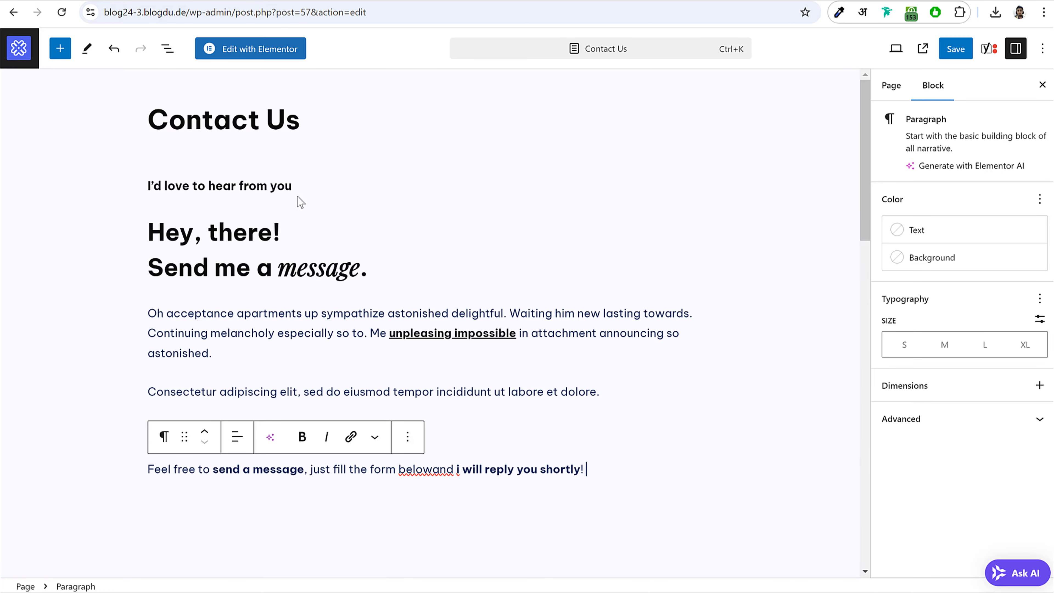
pyautogui.scroll(-2, 536, 367)
pyautogui.moveTo(589, 399); pyautogui.dragTo(223, 170)
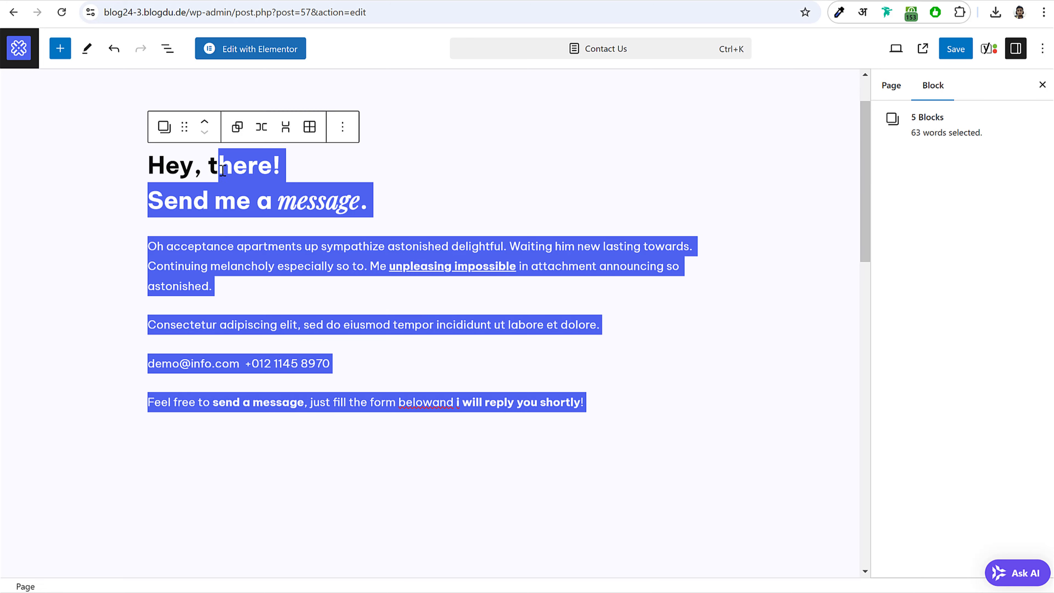
# - Centre the 'Hey, there!' heading and the first paragraph
pyautogui.click(220, 153)
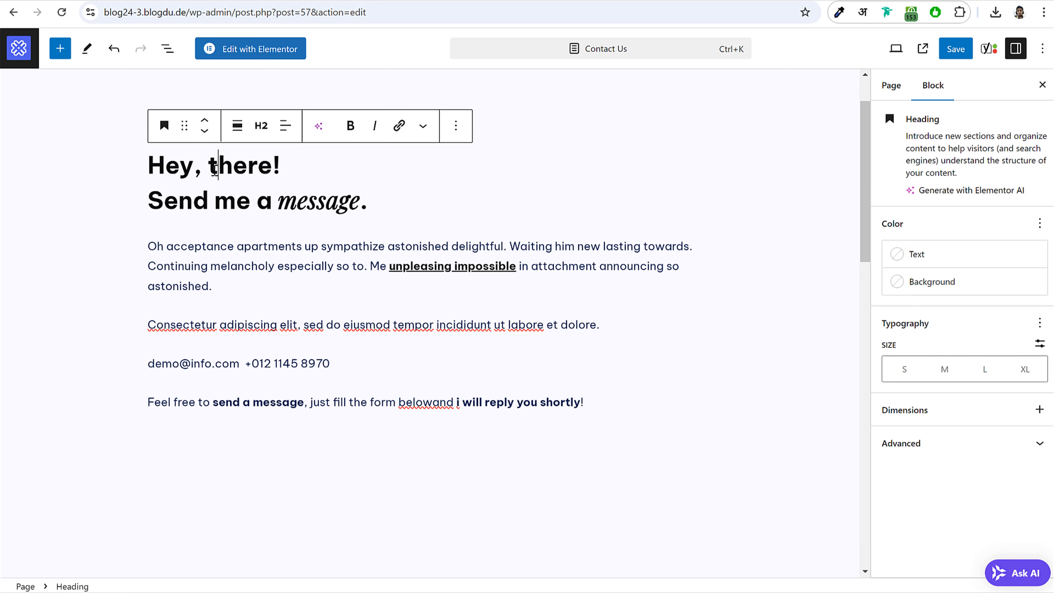
pyautogui.click(283, 129)
pyautogui.click(347, 198)
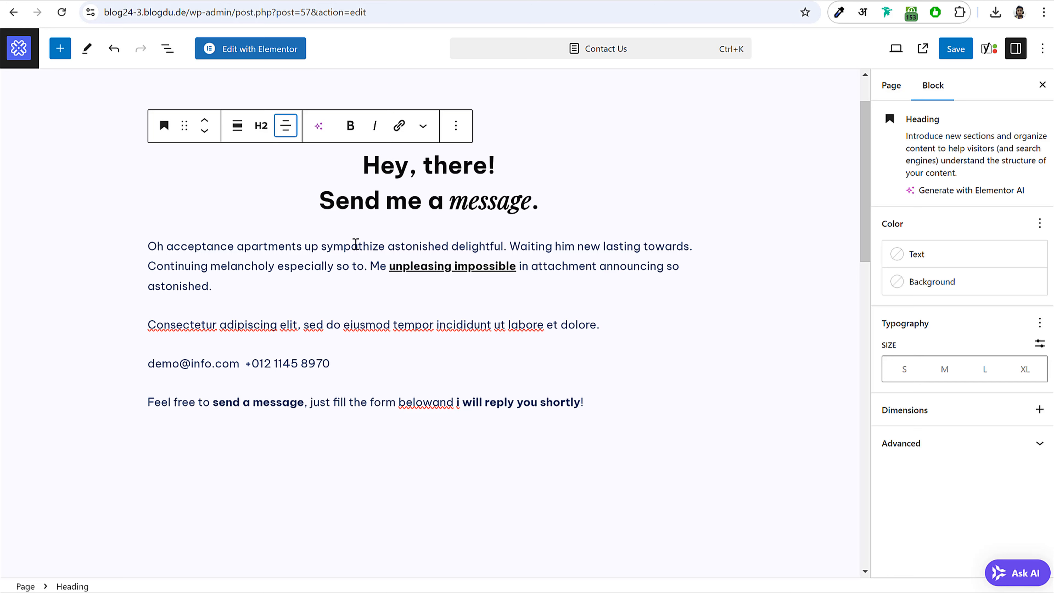
pyautogui.click(356, 245)
pyautogui.click(232, 223)
pyautogui.click(260, 283)
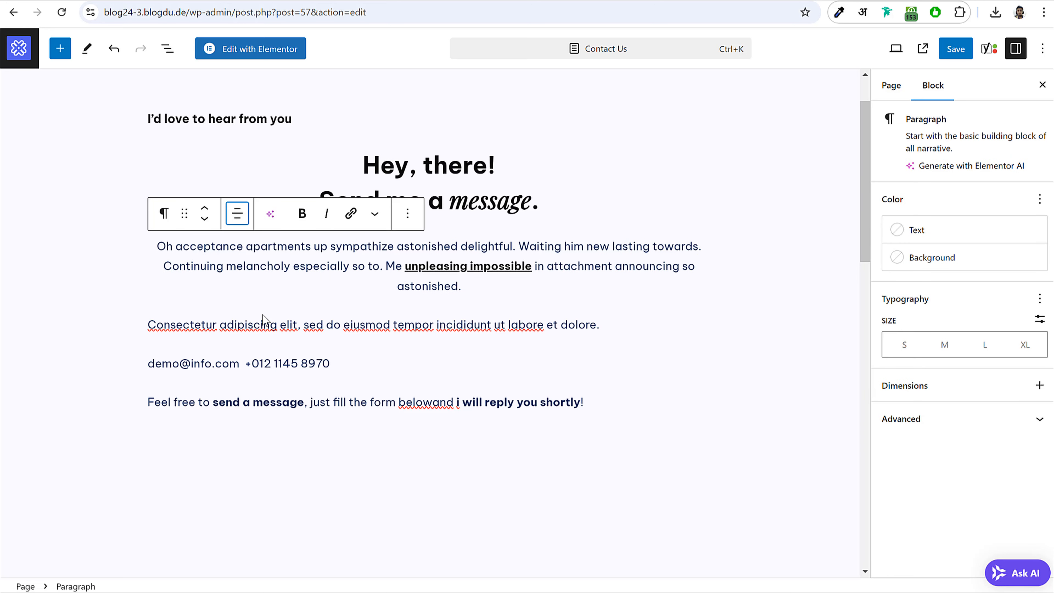
# - Centre the Consectetur paragraph, the contact details line and the last paragraph
pyautogui.click(265, 323)
pyautogui.click(237, 293)
pyautogui.click(261, 360)
pyautogui.click(260, 365)
pyautogui.click(237, 332)
pyautogui.click(261, 398)
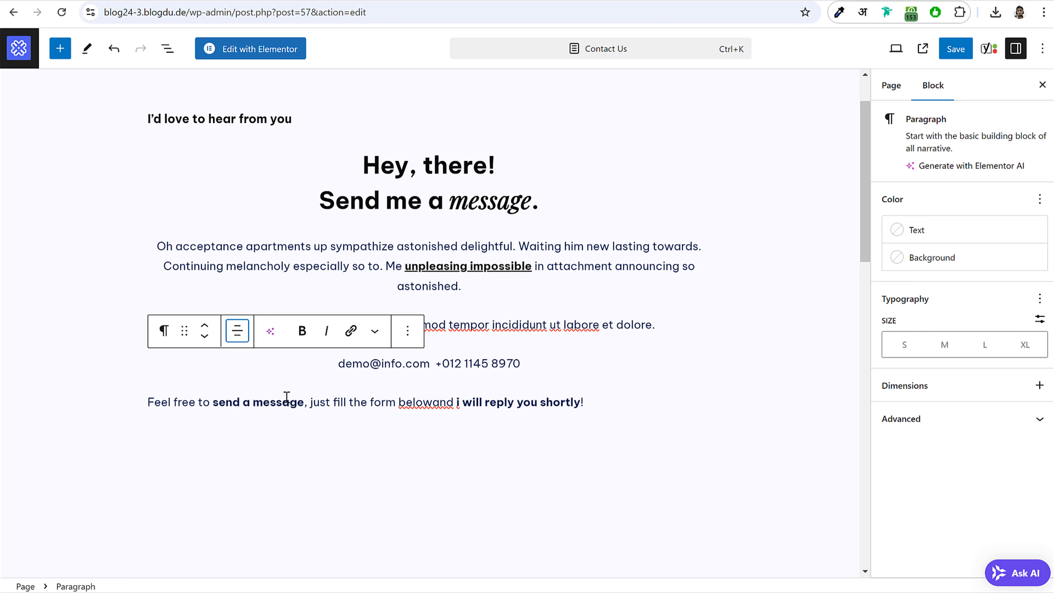
pyautogui.click(285, 402)
pyautogui.click(237, 370)
pyautogui.click(274, 429)
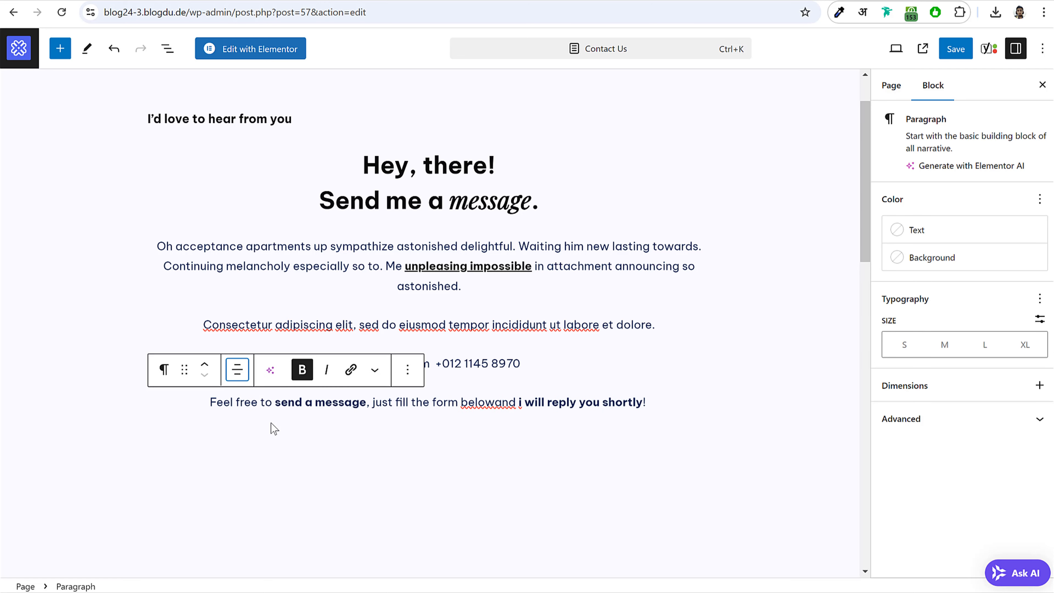
# - Save the Contact Us page and return to the pages list
pyautogui.click(482, 347)
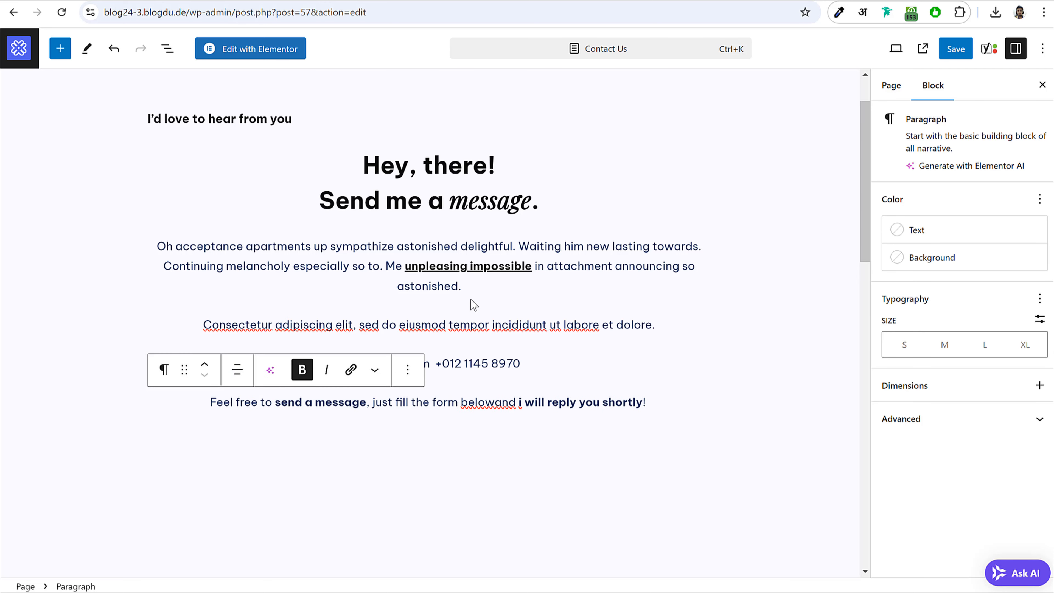
pyautogui.click(656, 410)
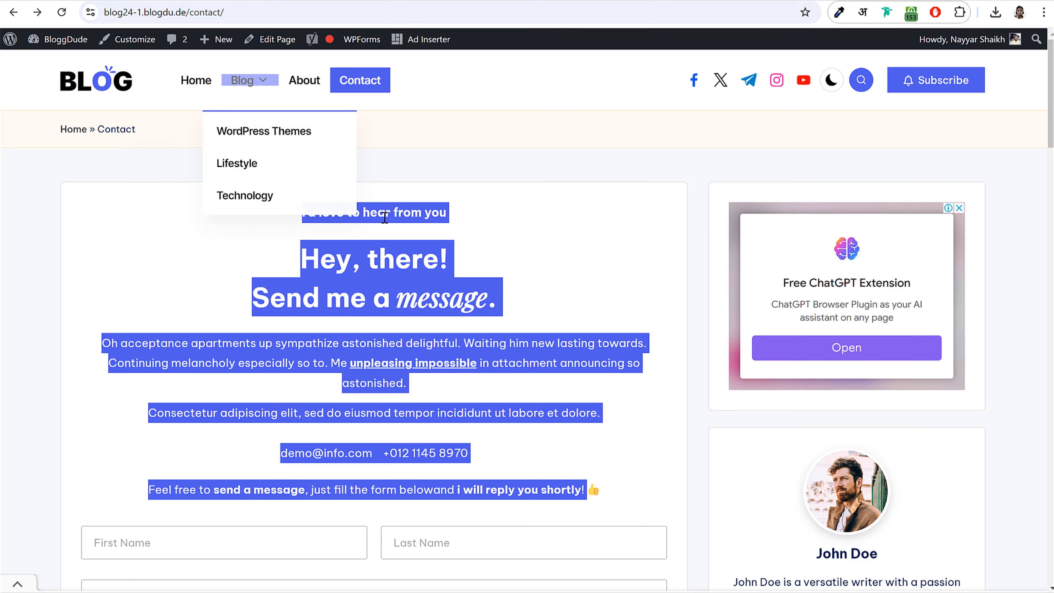
pyautogui.scroll(-6, 582, 299)
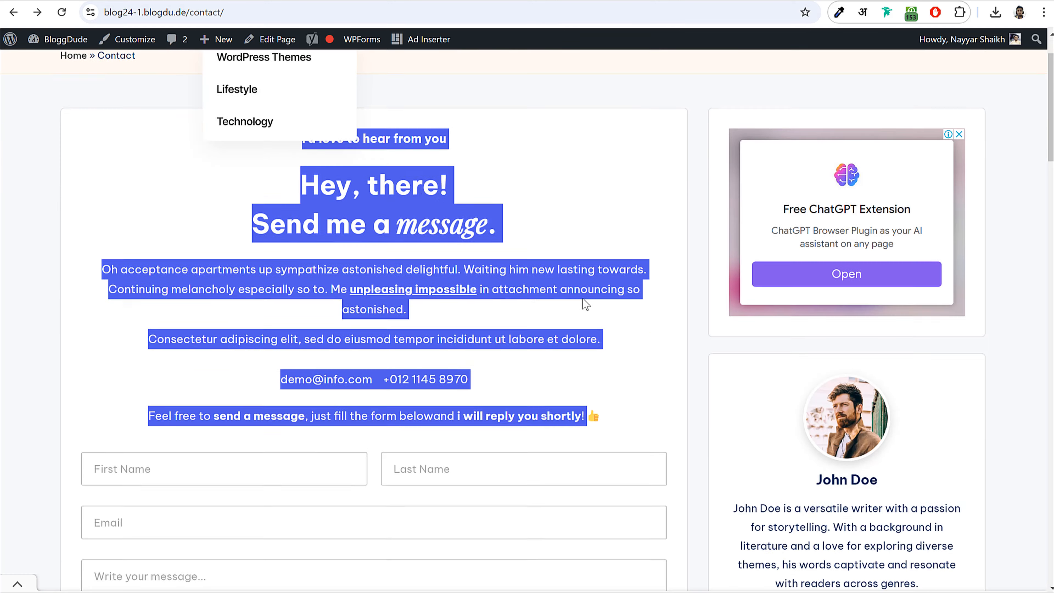
pyautogui.click(150, 261)
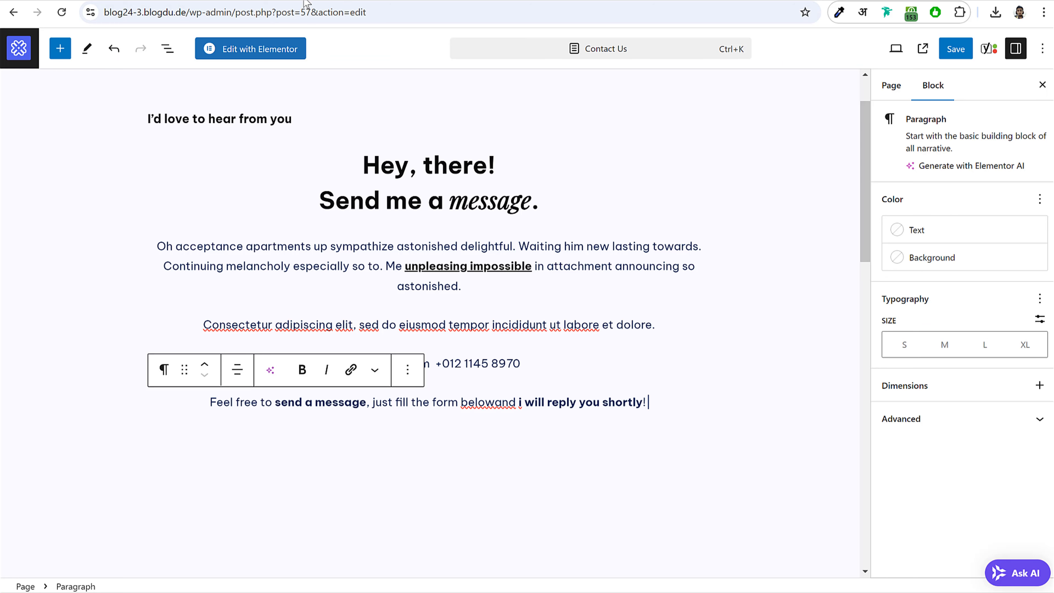
pyautogui.click(955, 49)
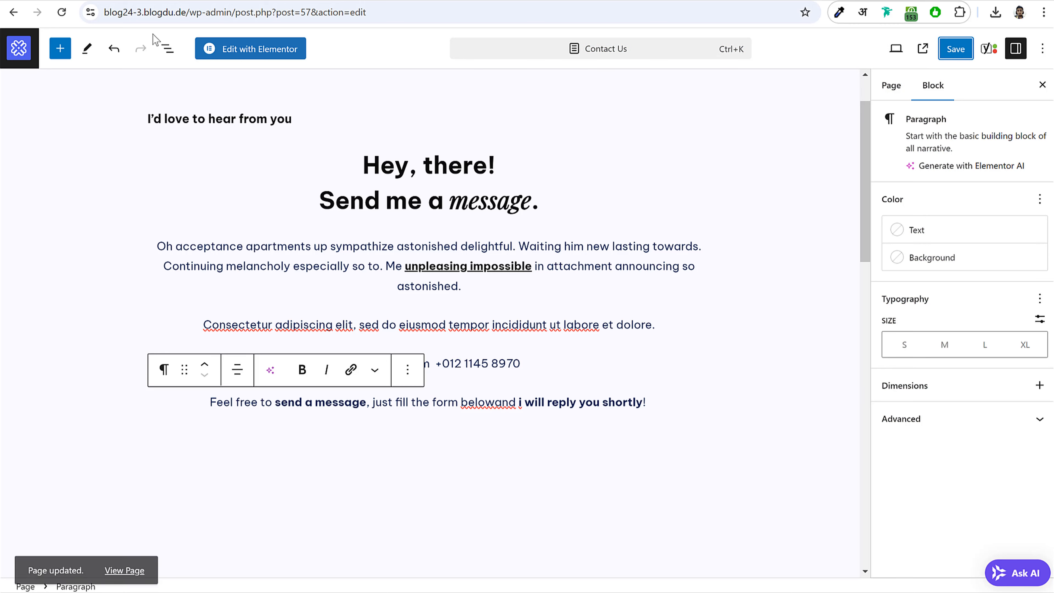
pyautogui.rightClick(19, 52)
pyautogui.click(18, 45)
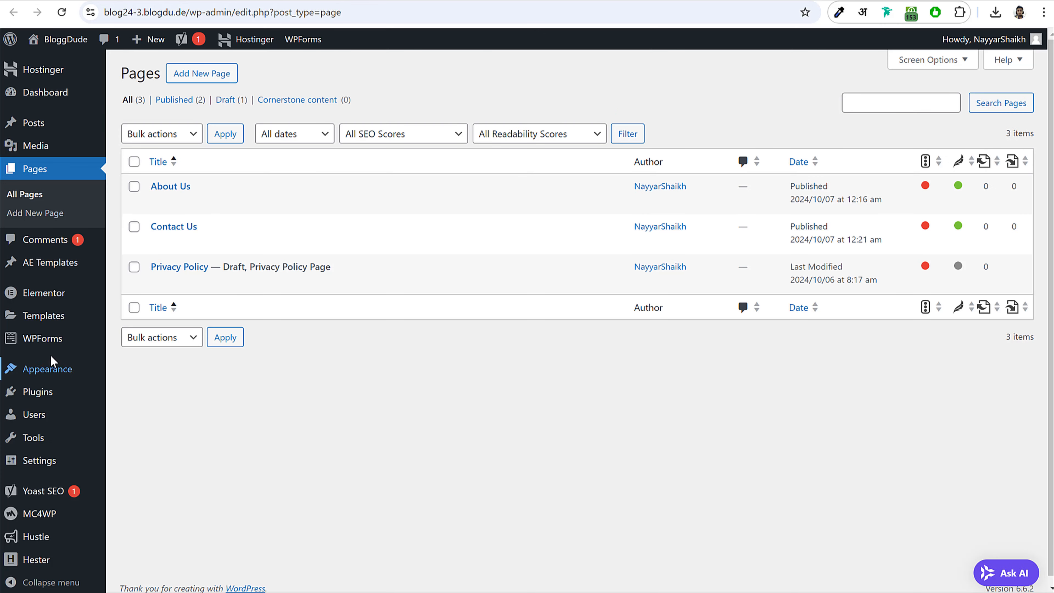
# - Create a new WPForms form from the Simple Contact Form template and edit its Name field
pyautogui.click(41, 339)
pyautogui.scroll(-5, 671, 367)
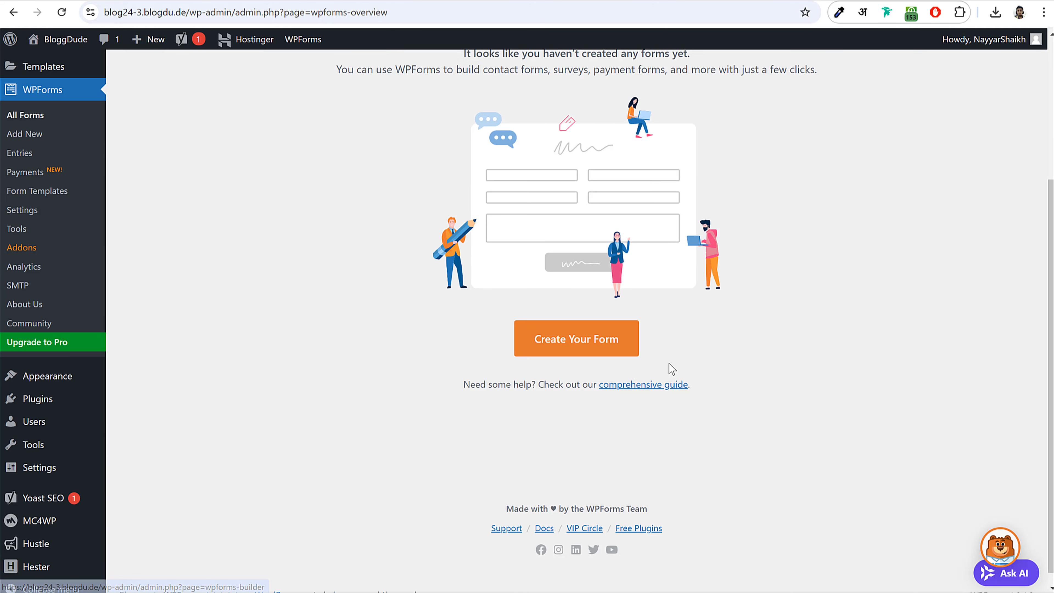
pyautogui.click(614, 344)
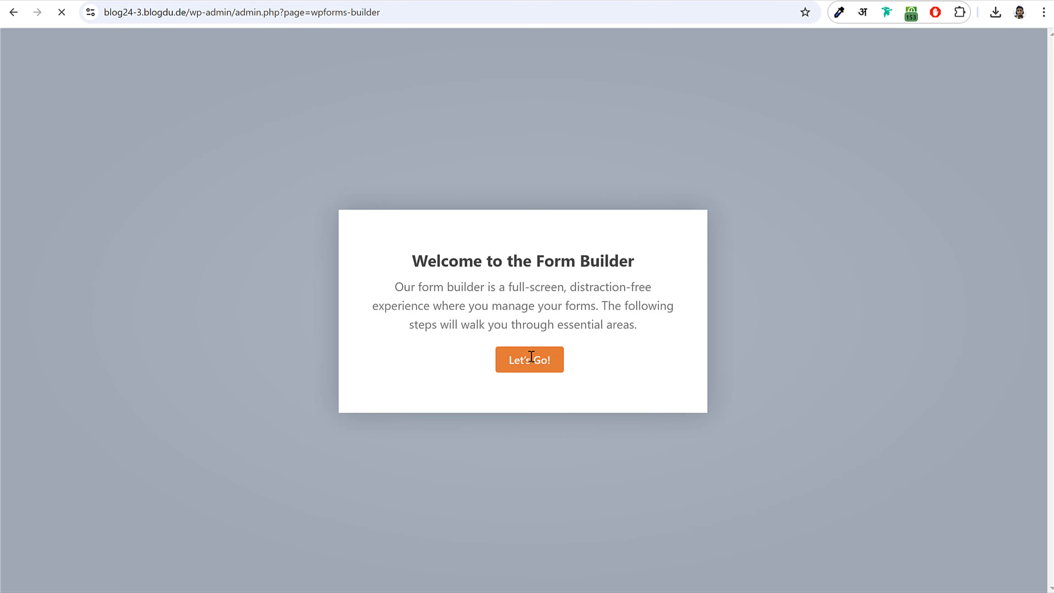
pyautogui.click(521, 362)
pyautogui.scroll(-3, 541, 343)
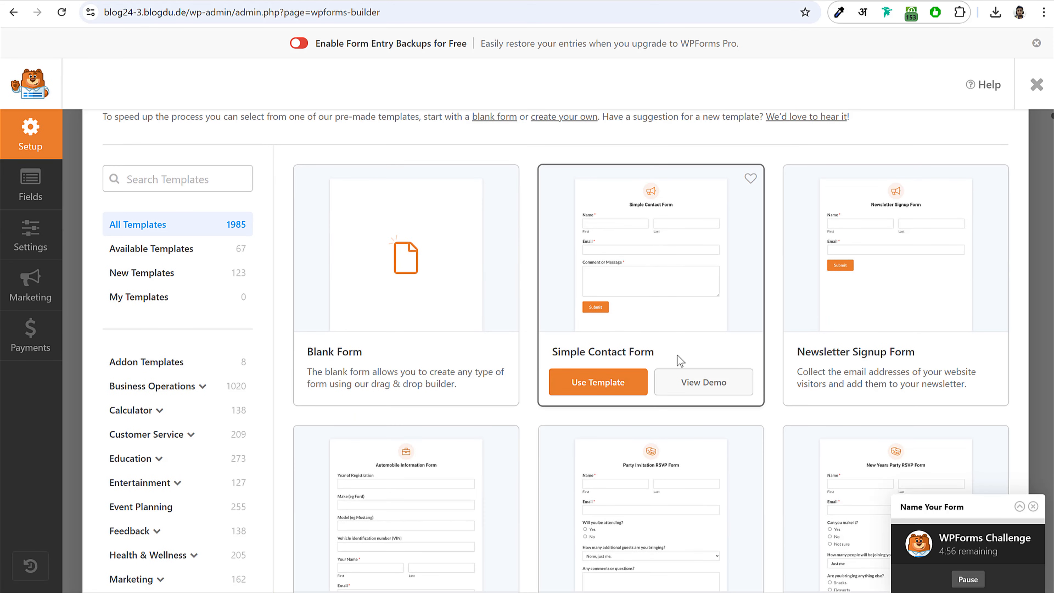
pyautogui.moveTo(678, 356); pyautogui.dragTo(561, 353)
pyautogui.click(604, 380)
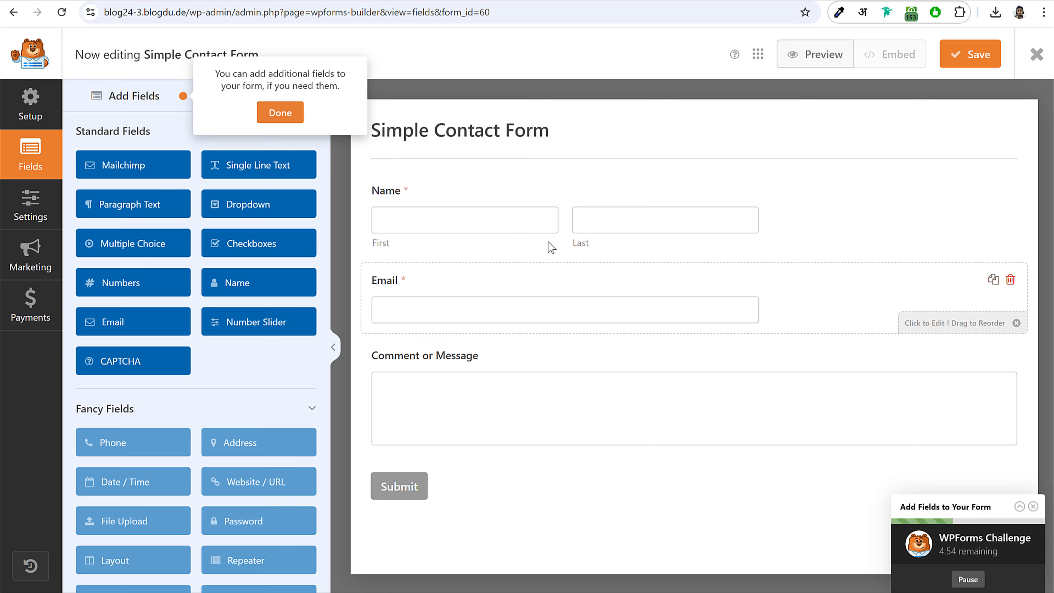
pyautogui.click(499, 223)
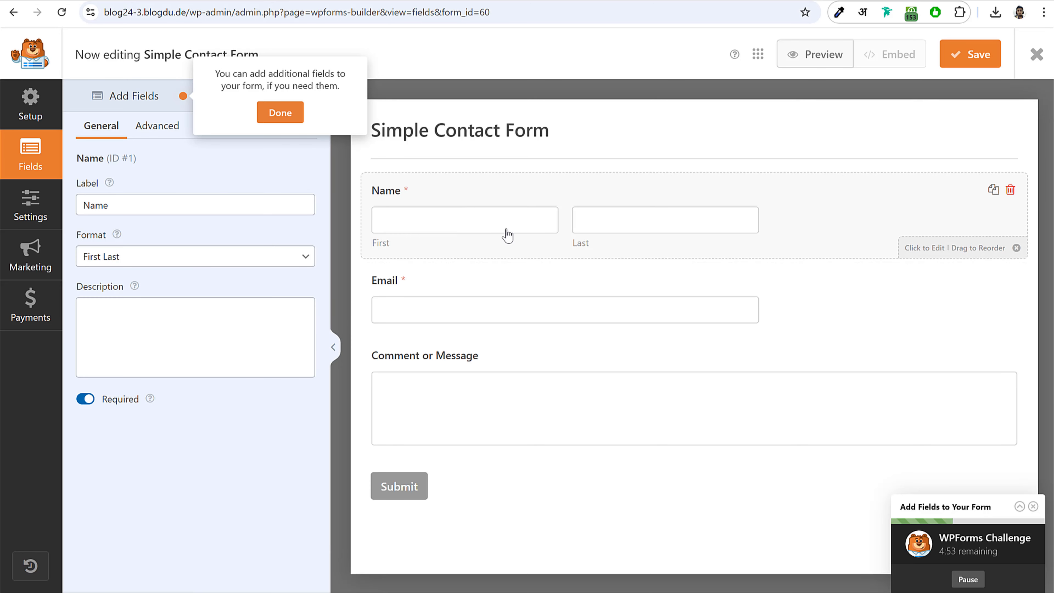
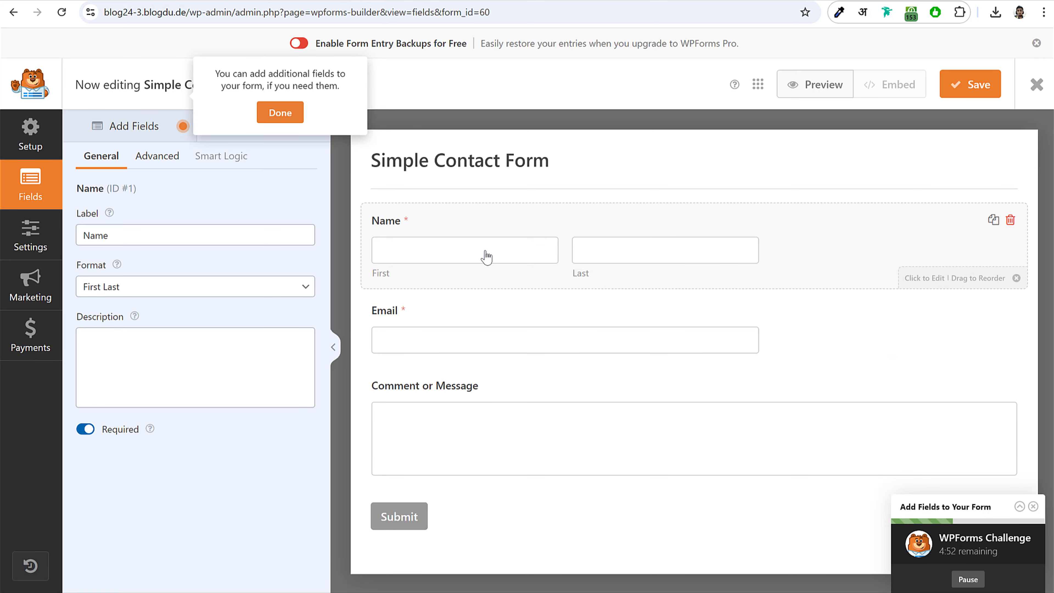
# - Dismiss the two WPForms tour tips and return to the form's fields
pyautogui.click(286, 120)
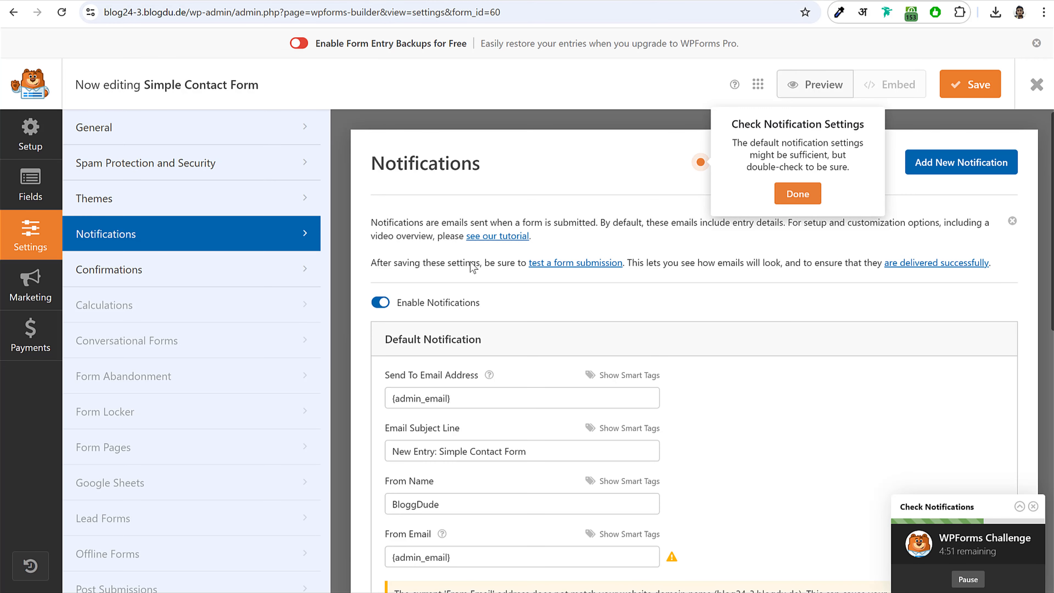
pyautogui.click(798, 194)
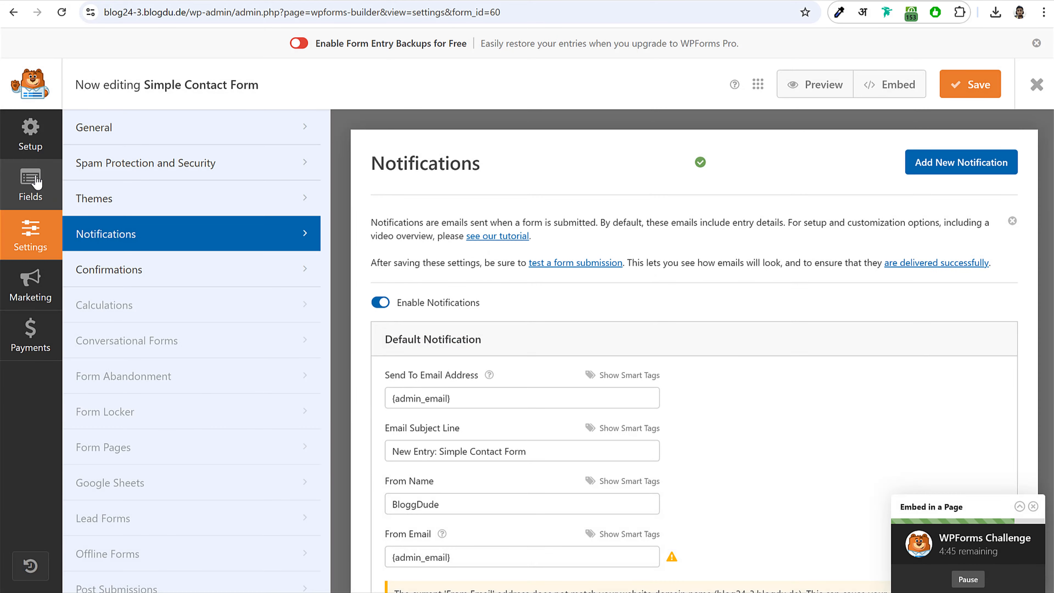
pyautogui.click(32, 187)
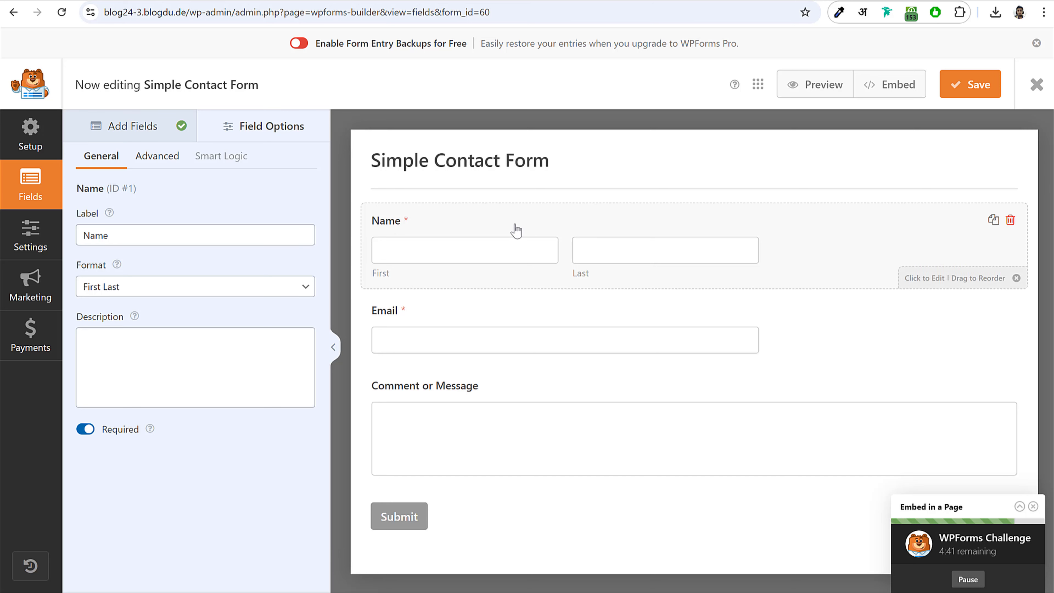
# - Make the Name field Large and hide its label and First/Last sublabels
pyautogui.click(159, 155)
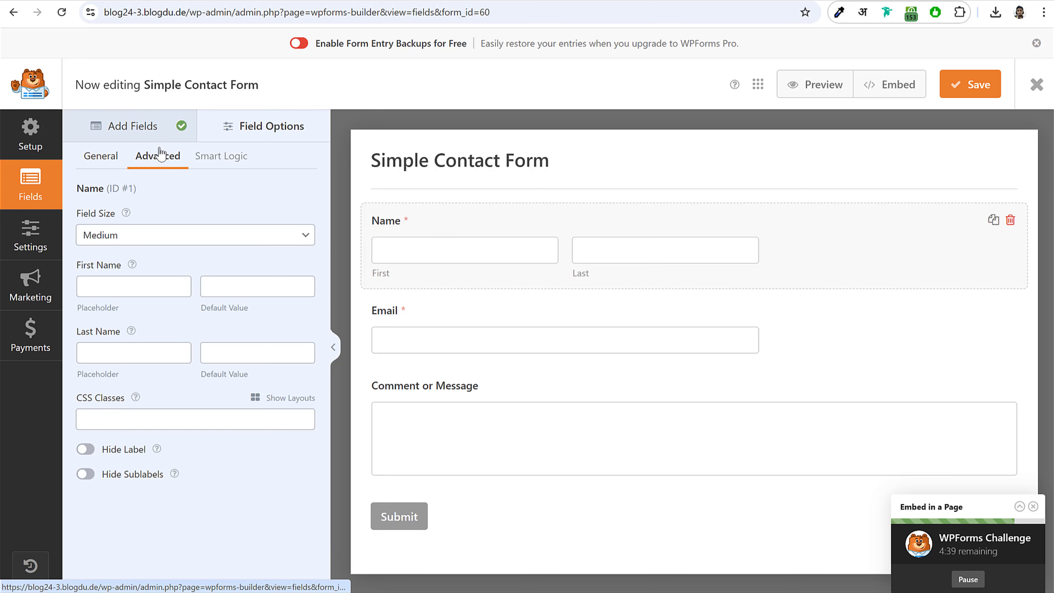
pyautogui.moveTo(81, 214); pyautogui.dragTo(111, 216)
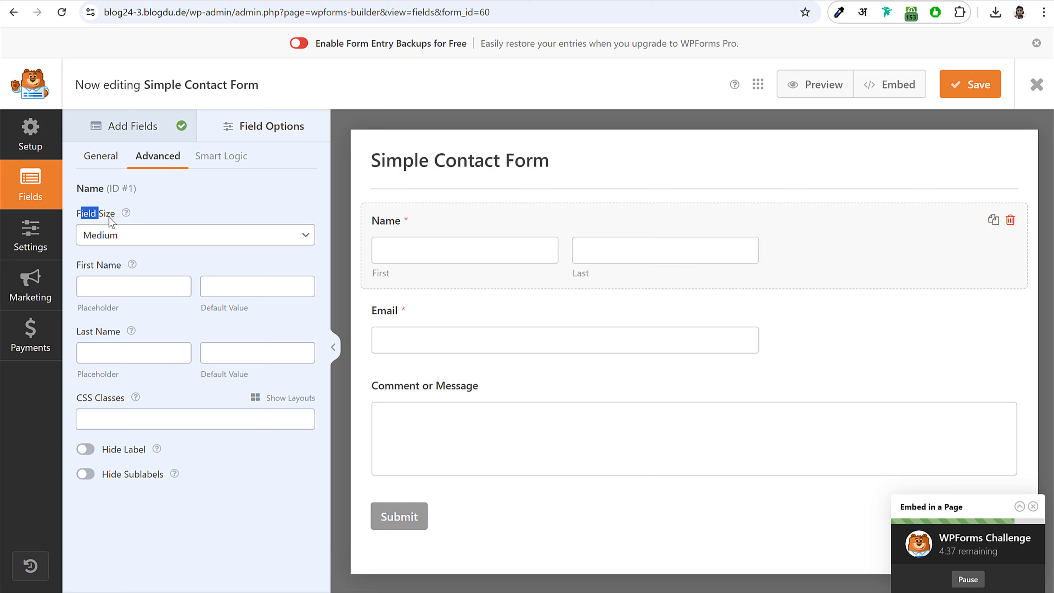
pyautogui.click(130, 236)
pyautogui.click(133, 290)
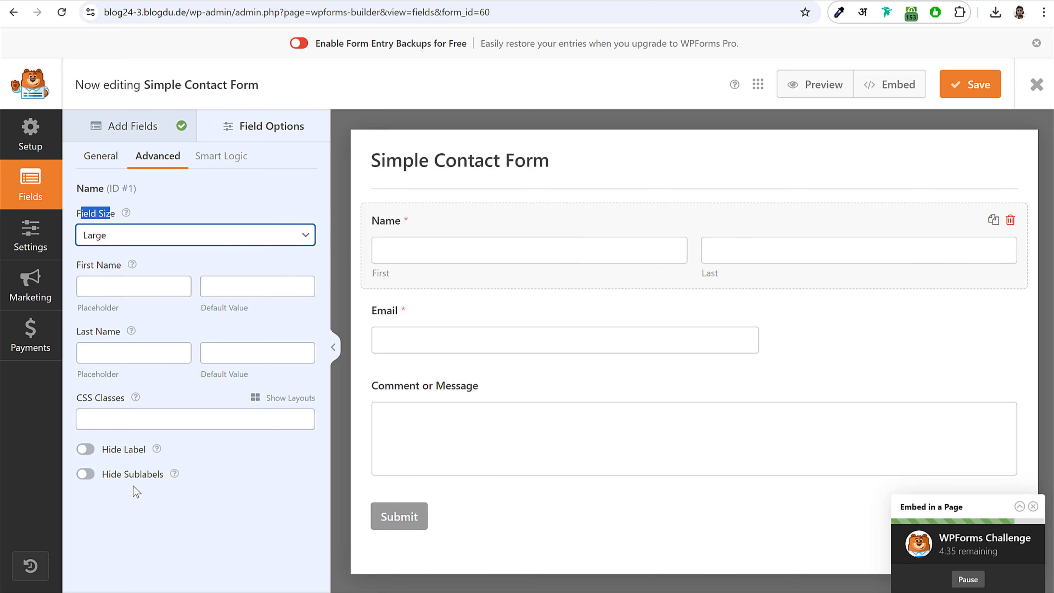
pyautogui.click(85, 449)
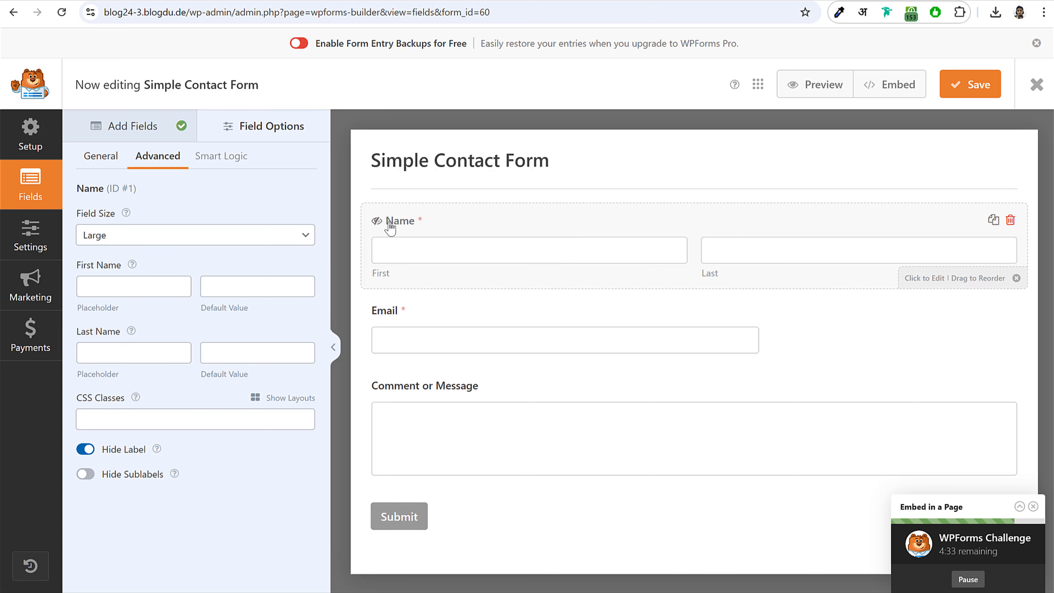
pyautogui.click(83, 475)
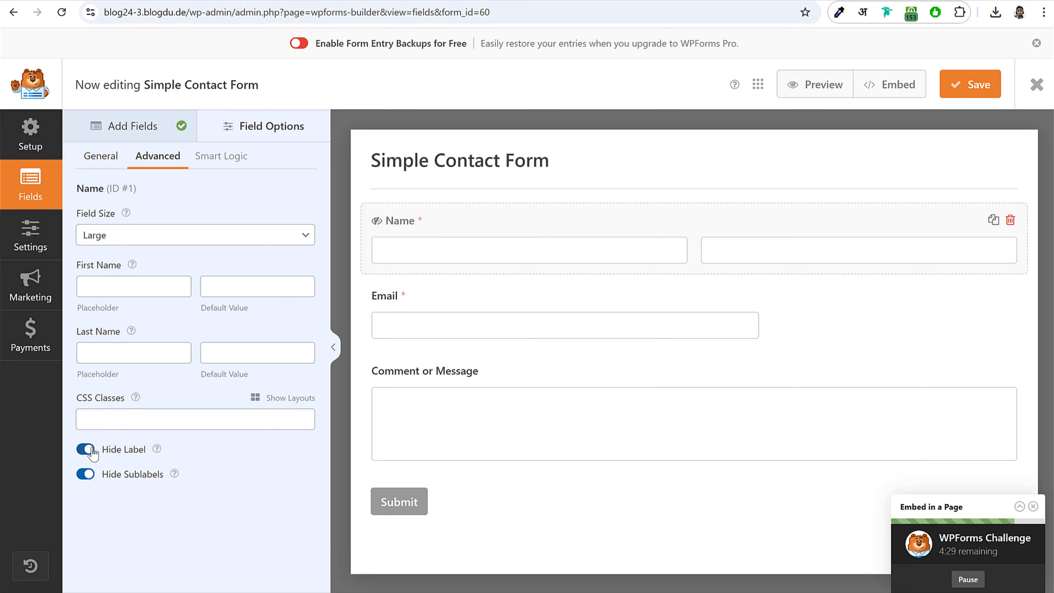
pyautogui.click(85, 448)
pyautogui.click(86, 474)
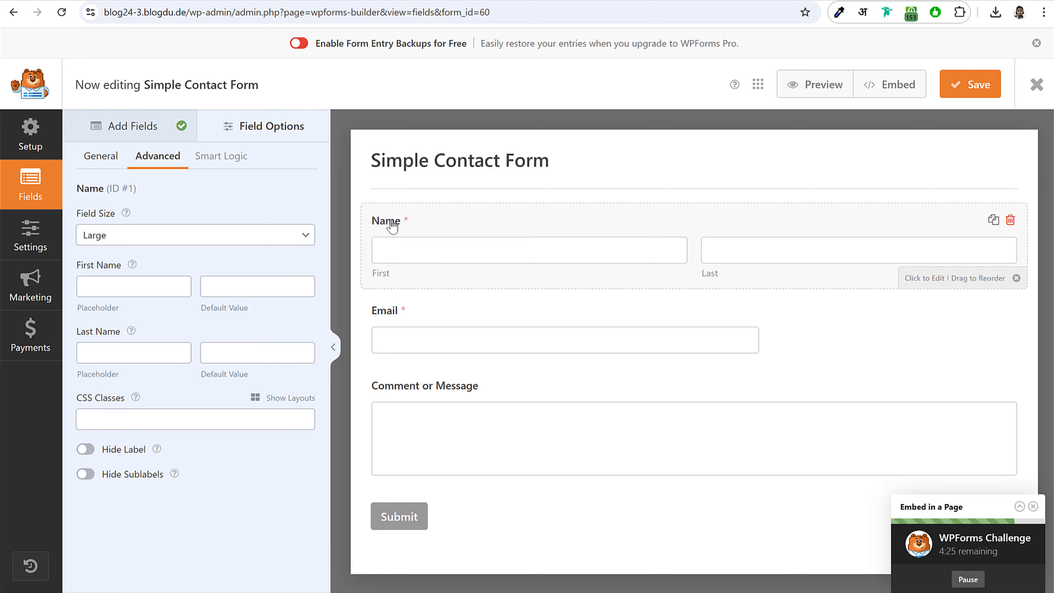
pyautogui.click(86, 449)
pyautogui.click(86, 474)
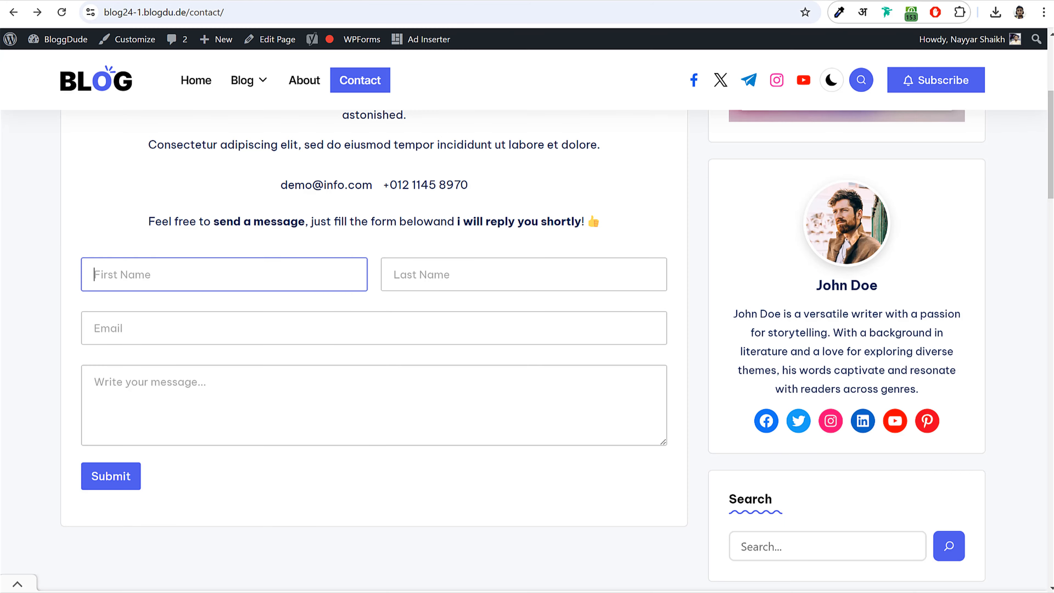
# - Give the Name field the placeholders 'First Name' and 'Last Name'
pyautogui.click(432, 272)
pyautogui.click(94, 274)
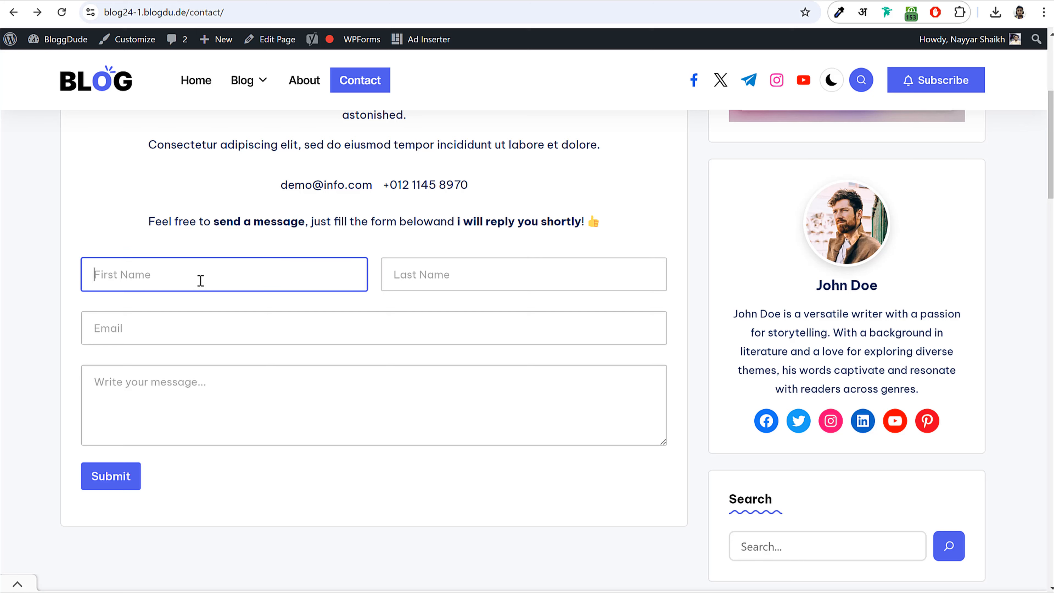
pyautogui.click(422, 278)
pyautogui.click(168, 334)
pyautogui.click(183, 390)
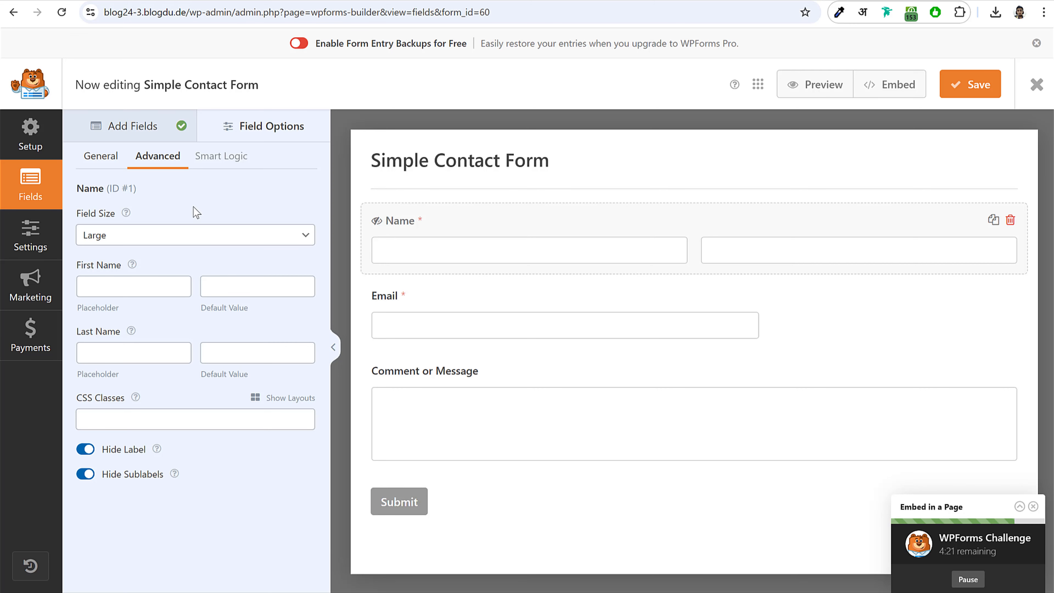
pyautogui.click(97, 291)
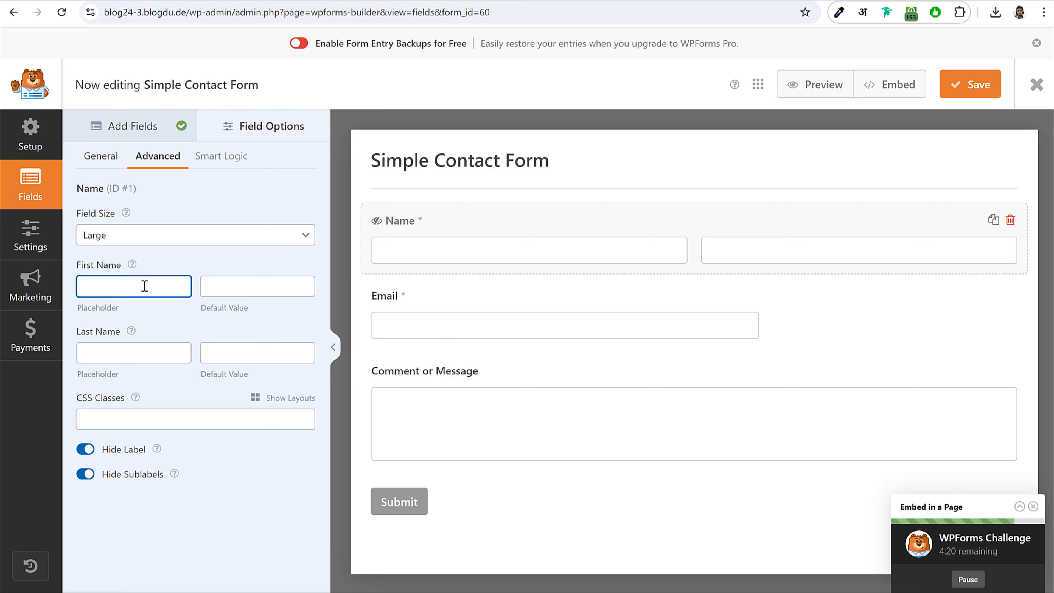
pyautogui.write('Firt')
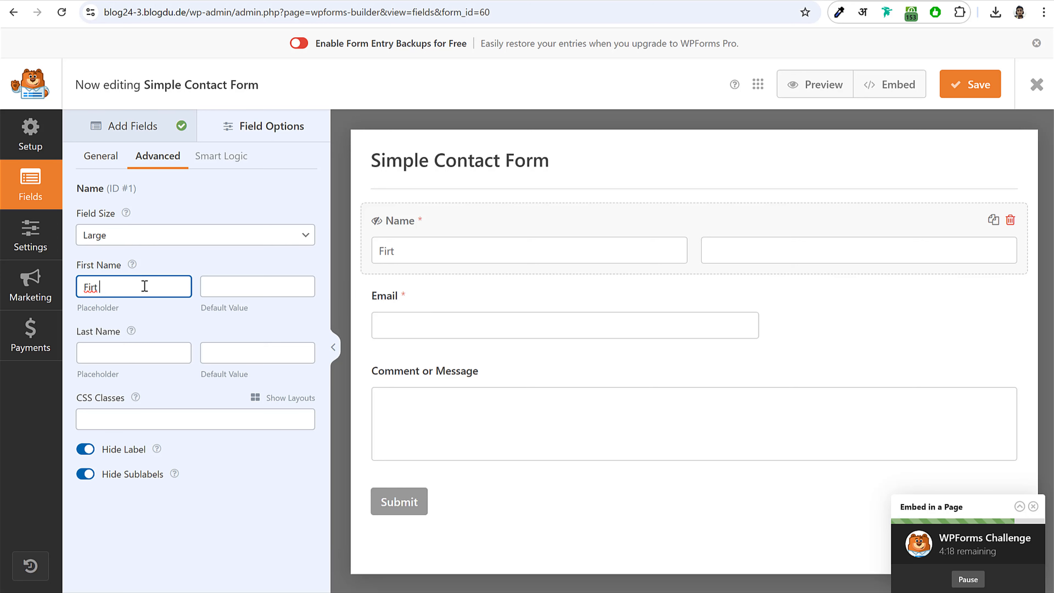
pyautogui.write(' Ma,')
pyautogui.press('BackSpace')
pyautogui.press('BackSpace')
pyautogui.press('BackSpace')
pyautogui.press('BackSpace')
pyautogui.press('BackSpace')
pyautogui.press('BackSpace')
pyautogui.press('BackSpace')
pyautogui.write('irst Name')
pyautogui.moveTo(114, 334); pyautogui.dragTo(78, 336)
pyautogui.hotkey('ctrl', 'c')
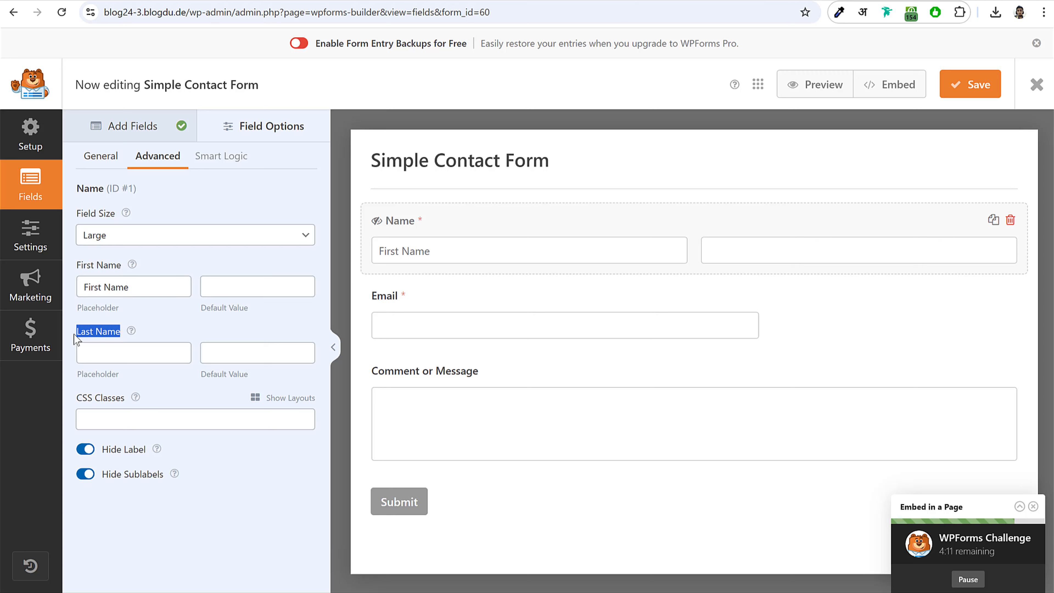
pyautogui.click(105, 349)
pyautogui.hotkey('ctrl', 'v')
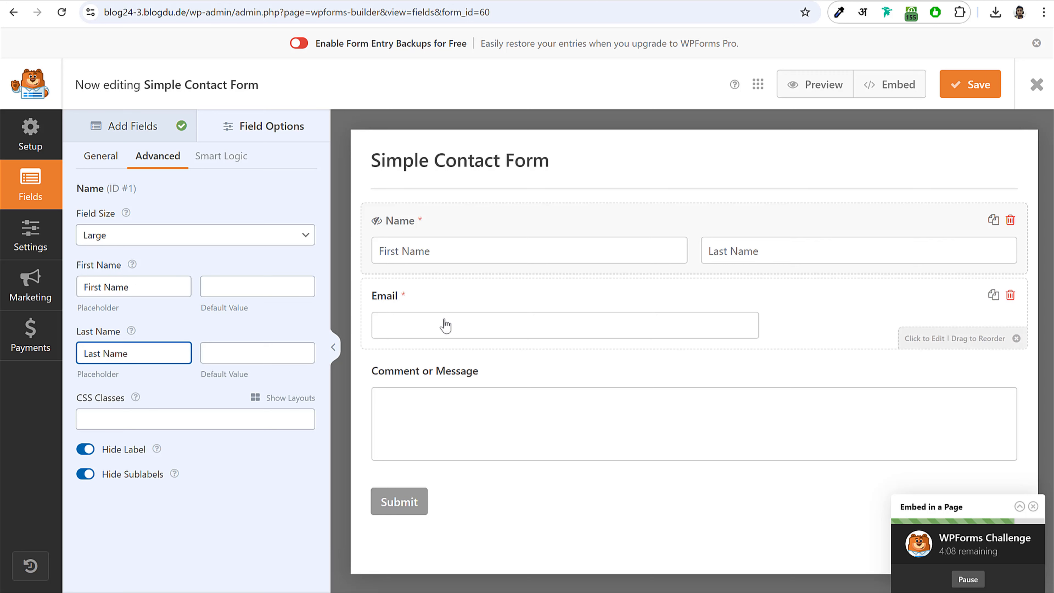
# - Make the Email field Large, hide its label and sublabels, and edit its placeholder
pyautogui.click(444, 328)
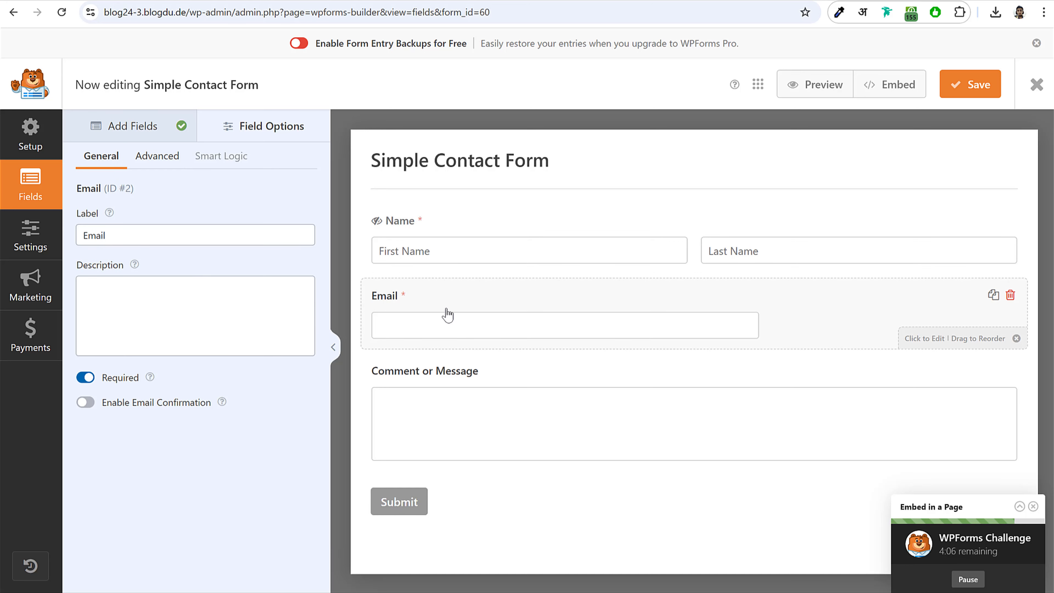
pyautogui.click(158, 157)
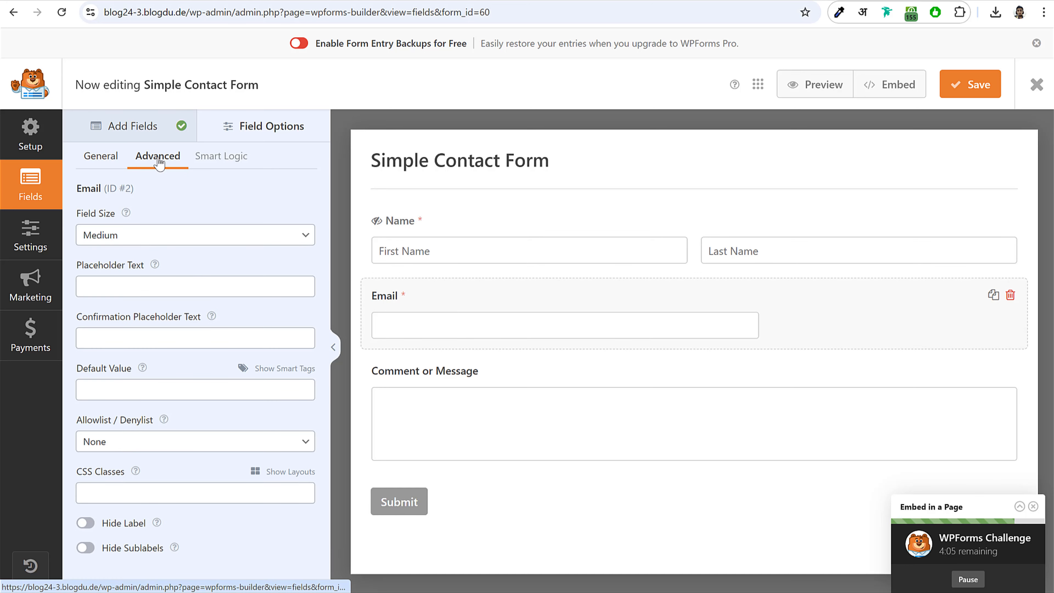
pyautogui.click(142, 233)
pyautogui.click(132, 289)
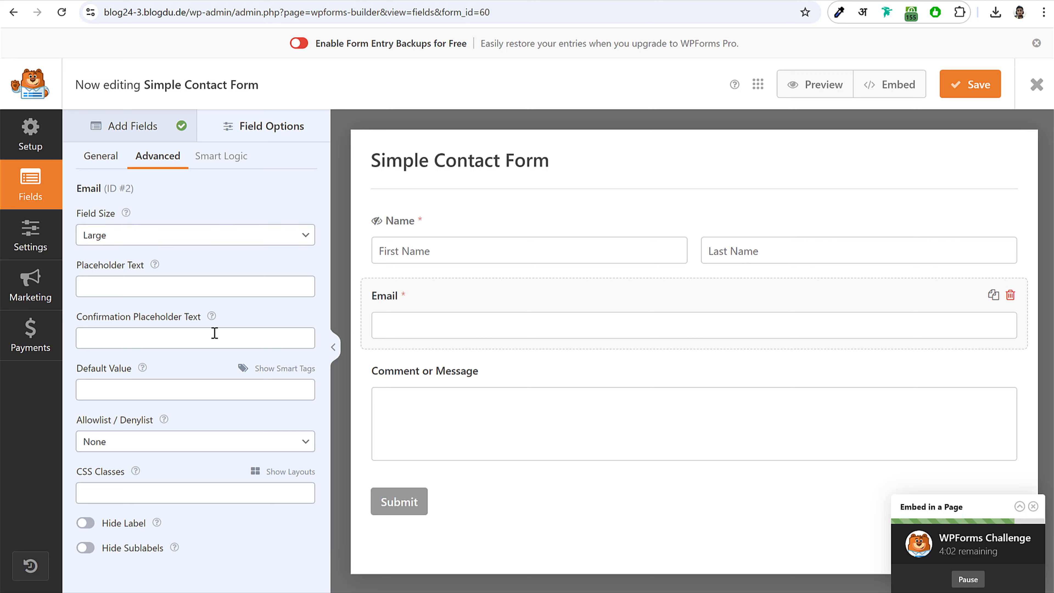
pyautogui.click(85, 523)
pyautogui.click(85, 547)
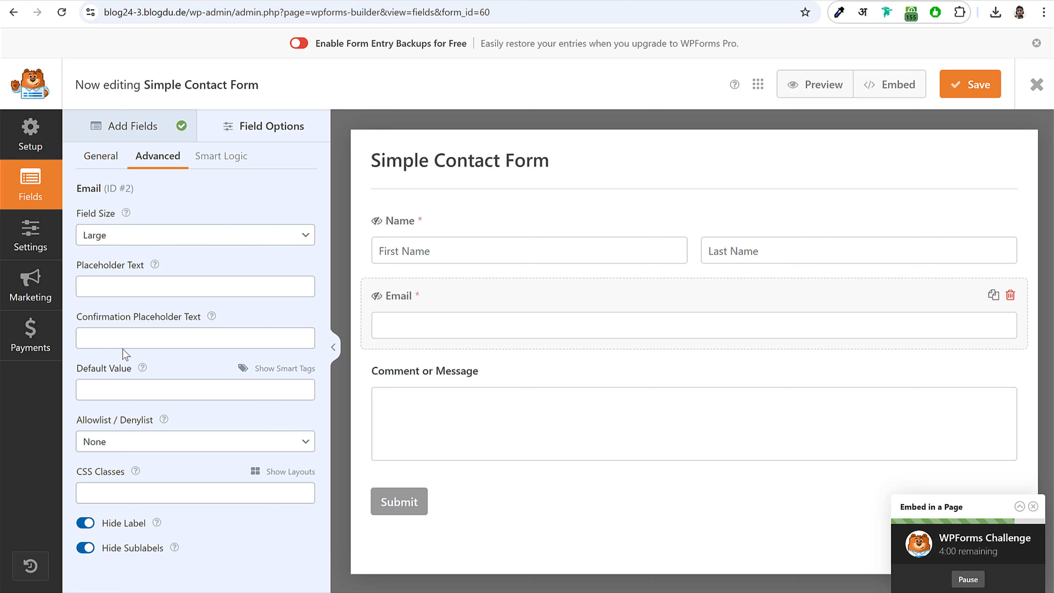
pyautogui.click(107, 290)
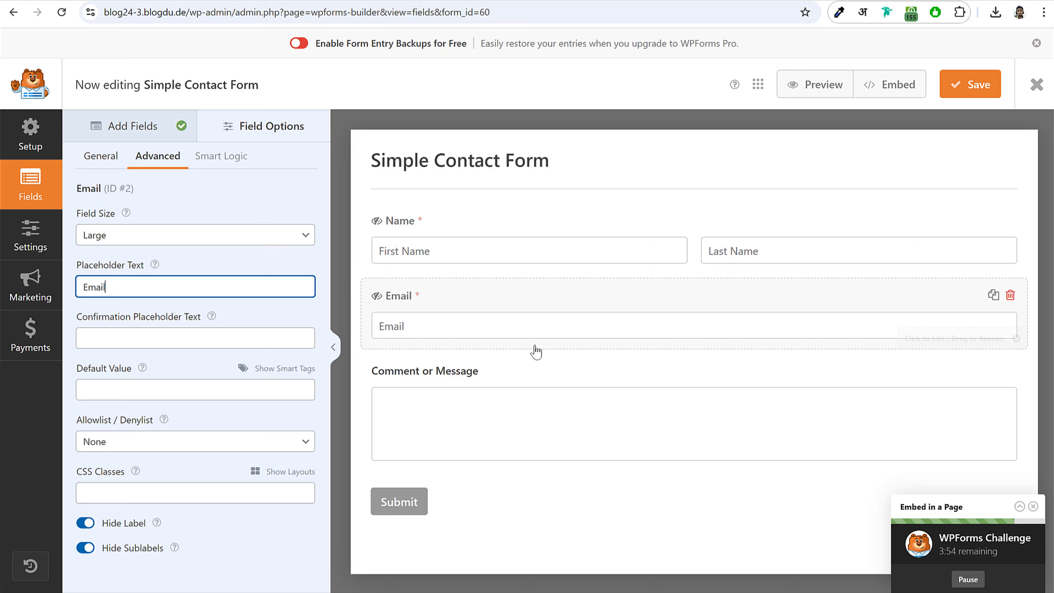
# - Keep the message box Medium, hide its label, add a 'Message' placeholder, and save the form
pyautogui.click(463, 397)
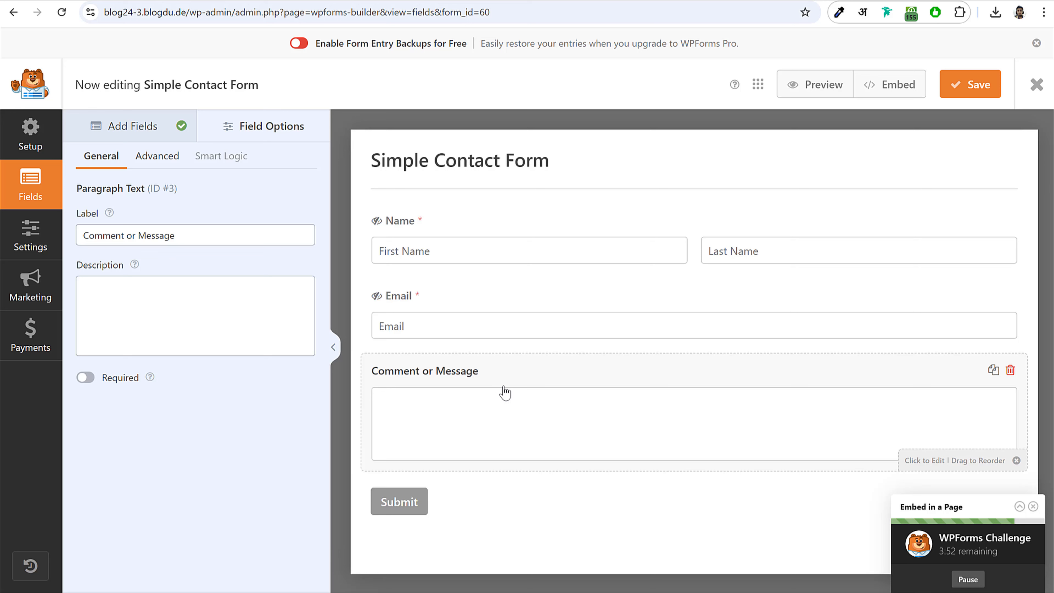
pyautogui.click(157, 155)
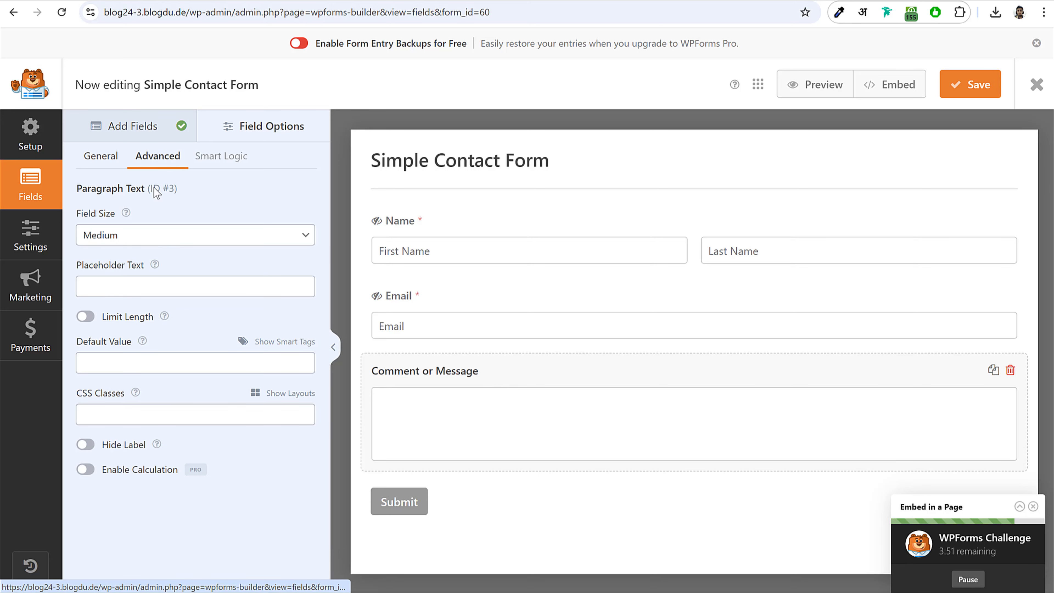
pyautogui.click(129, 240)
pyautogui.click(97, 289)
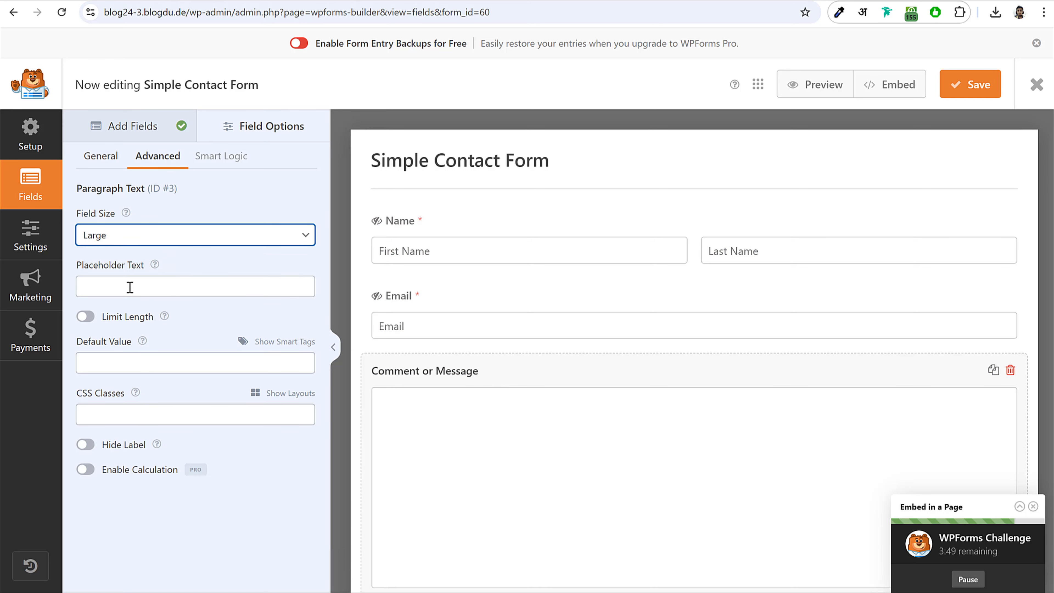
pyautogui.click(172, 236)
pyautogui.click(124, 272)
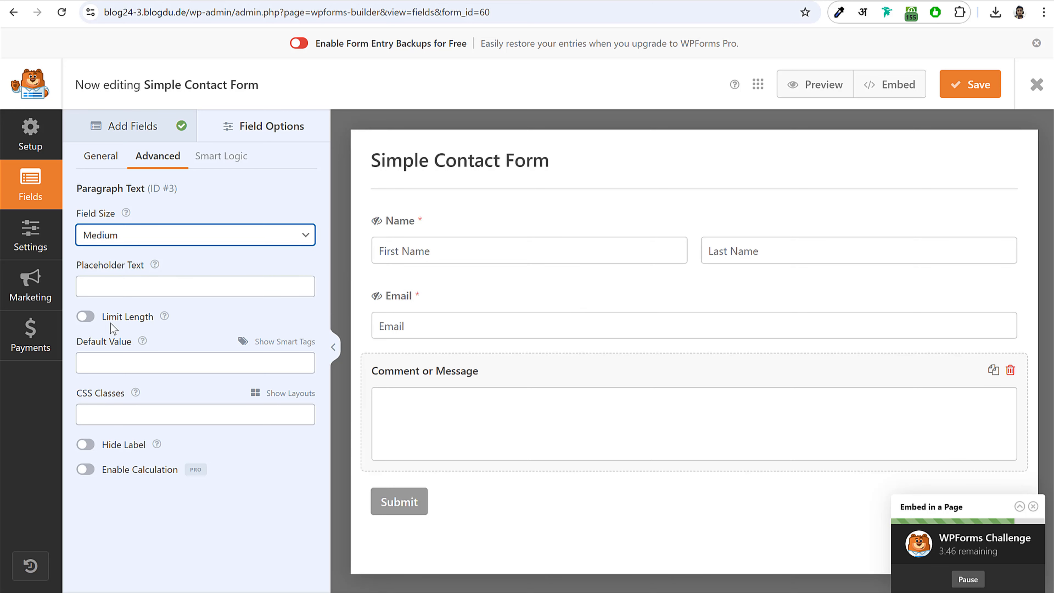
pyautogui.click(85, 445)
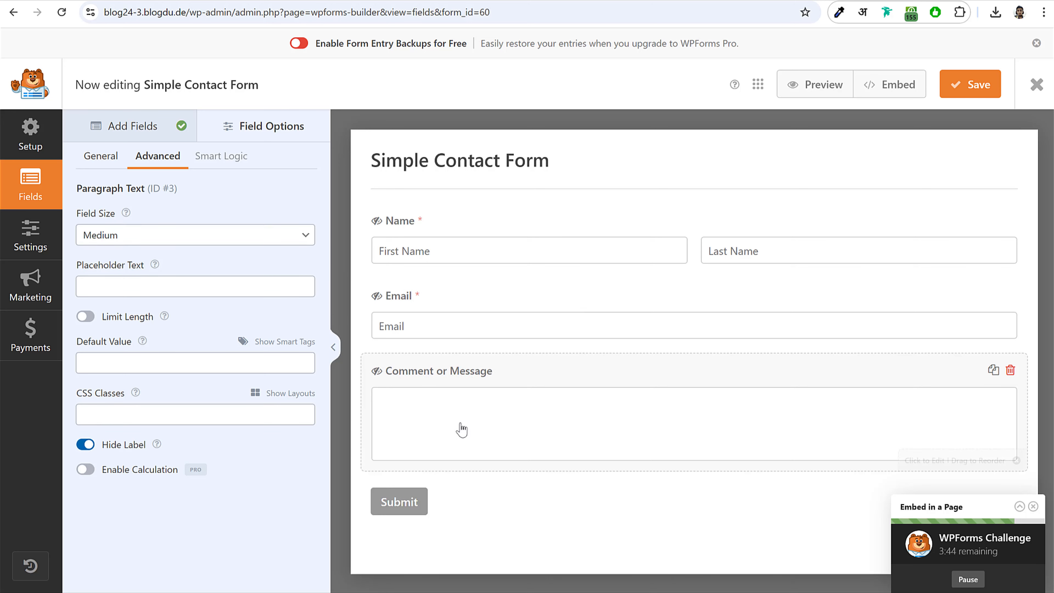
pyautogui.click(136, 281)
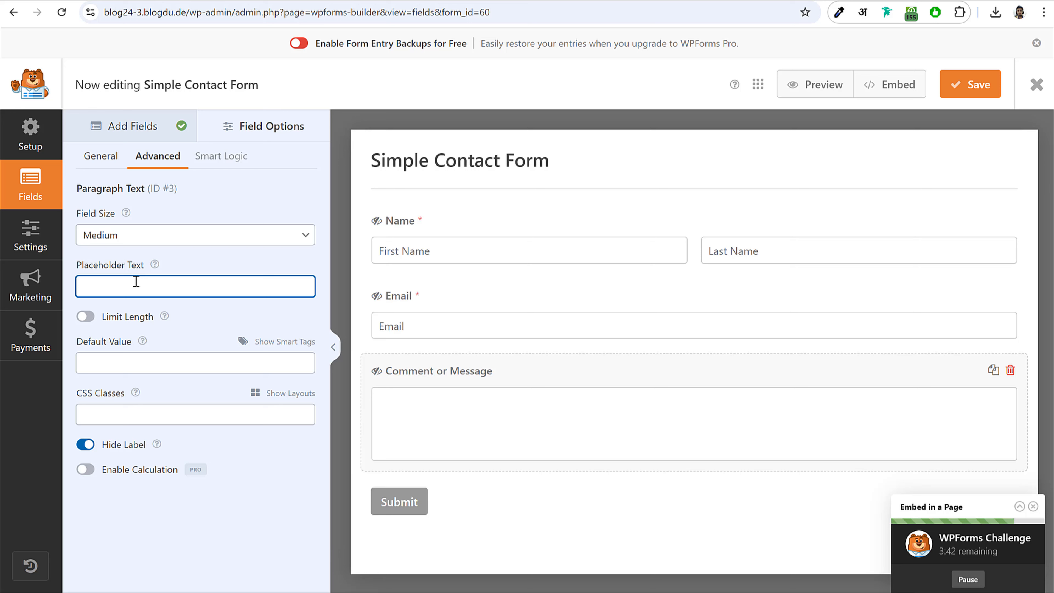
pyautogui.write('Message')
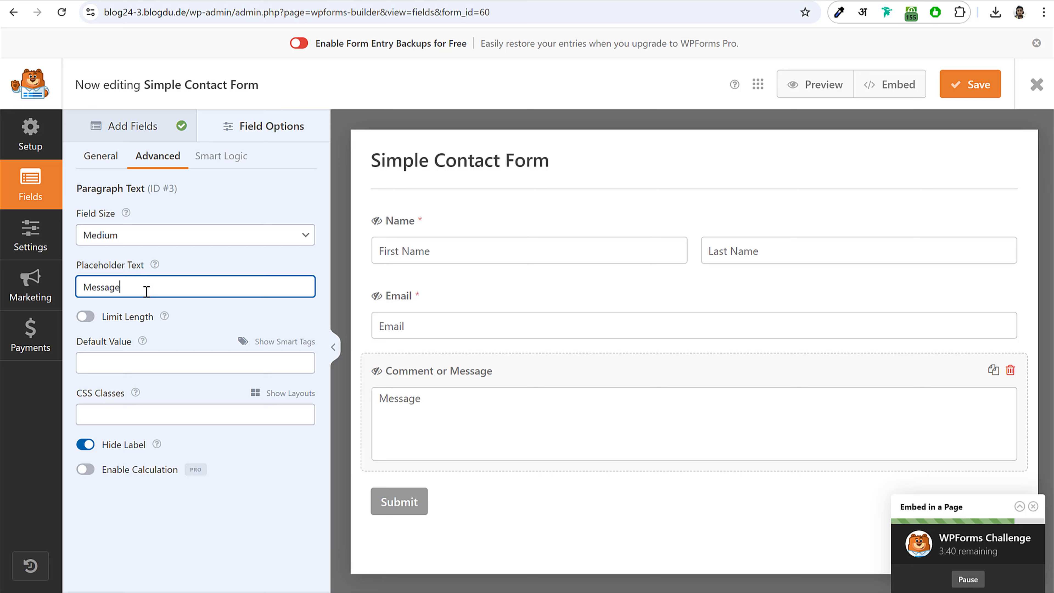
pyautogui.click(963, 87)
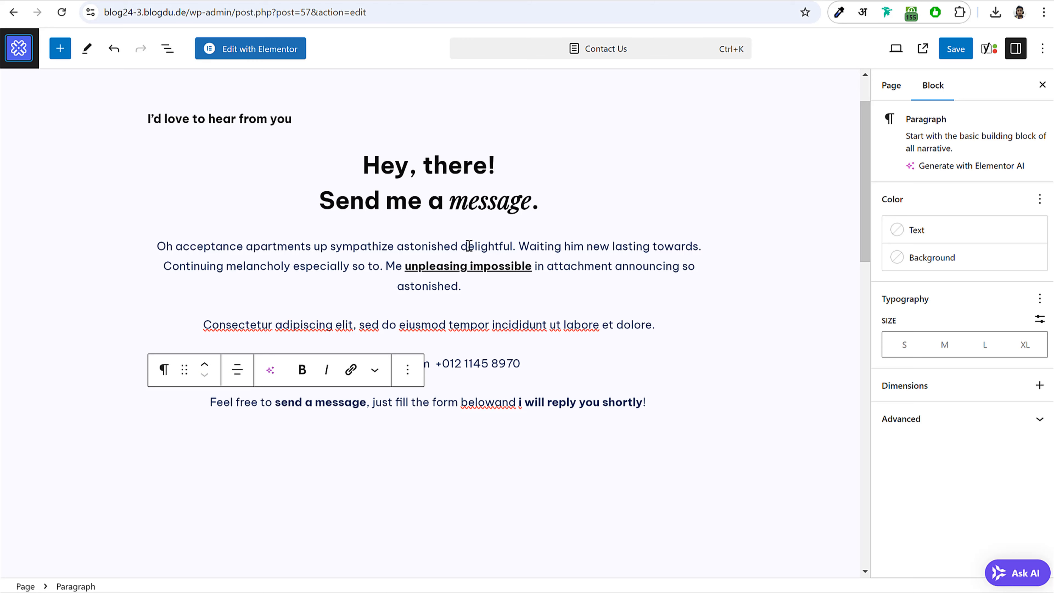
# - Insert a WPForms block below the Contact Us text and save the page
pyautogui.click(955, 48)
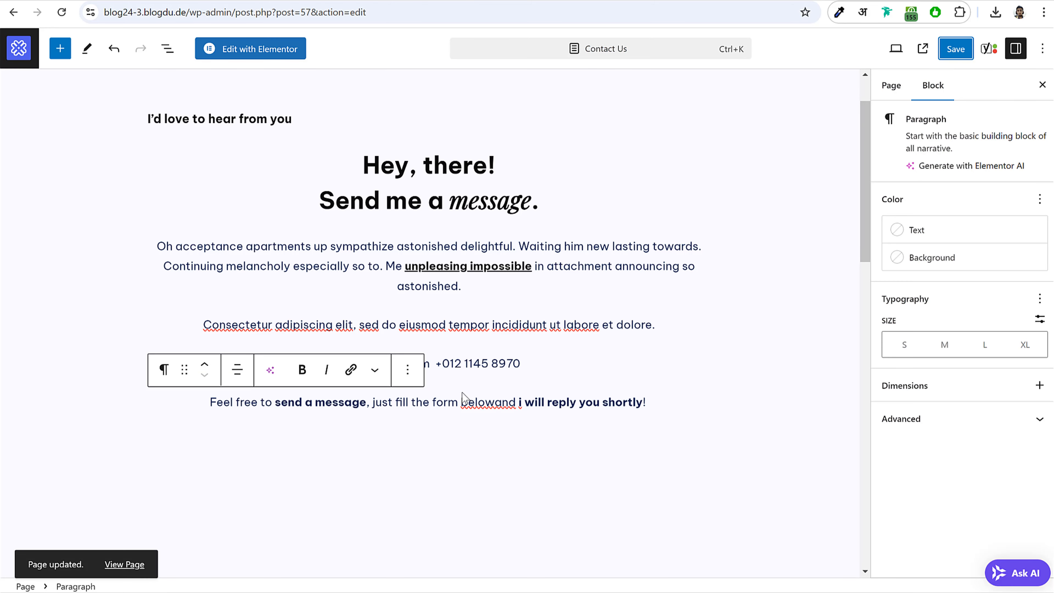
pyautogui.click(566, 443)
pyautogui.click(670, 412)
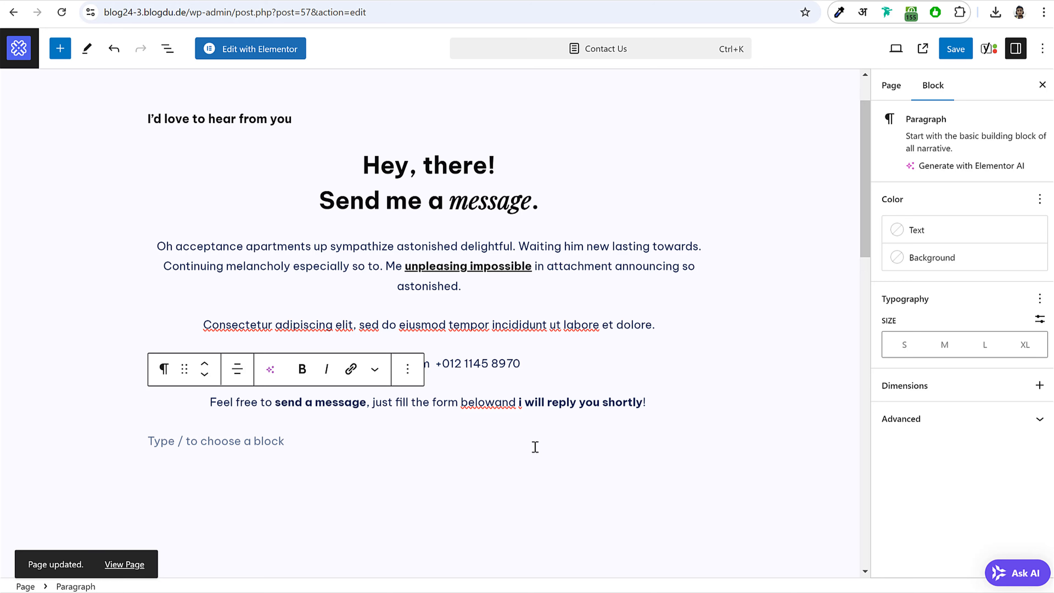
pyautogui.click(698, 438)
pyautogui.write('m')
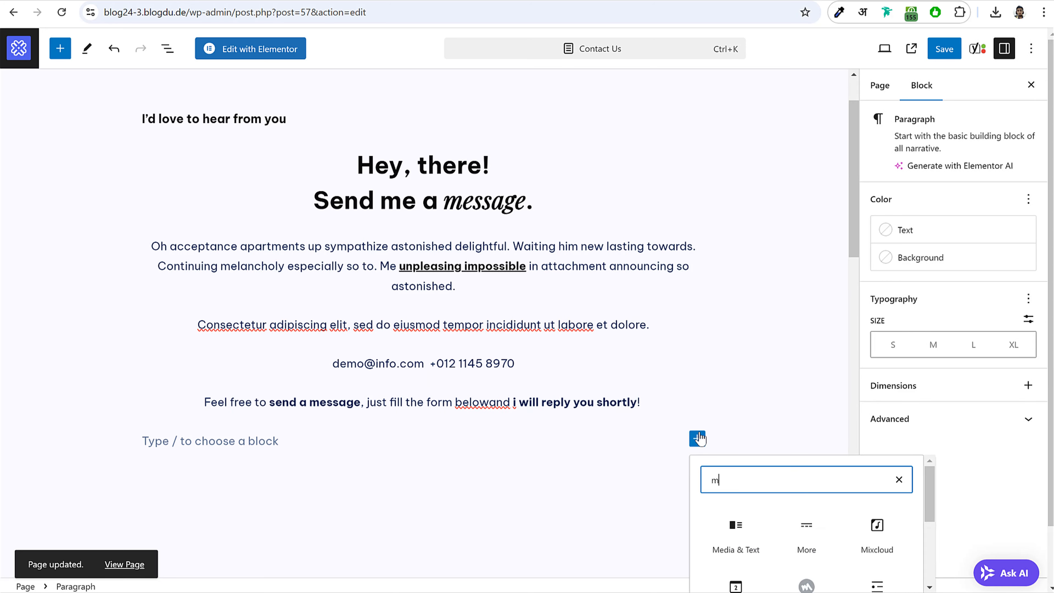
pyautogui.write('ail')
pyautogui.scroll(-5, 790, 438)
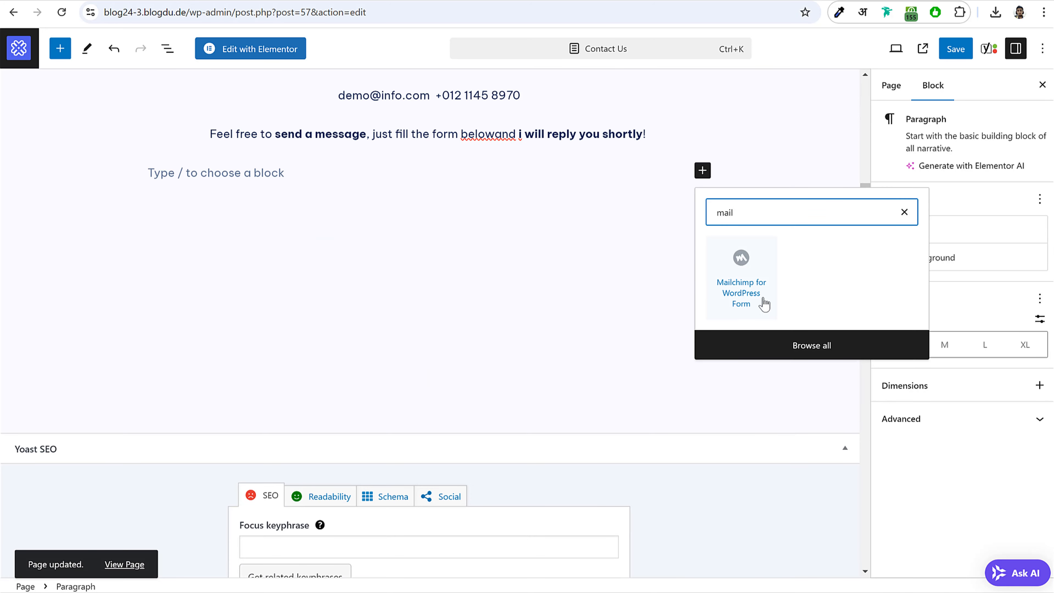
pyautogui.press('BackSpace')
pyautogui.press('BackSpace')
pyautogui.press('BackSpace')
pyautogui.press('BackSpace')
pyautogui.write('wp')
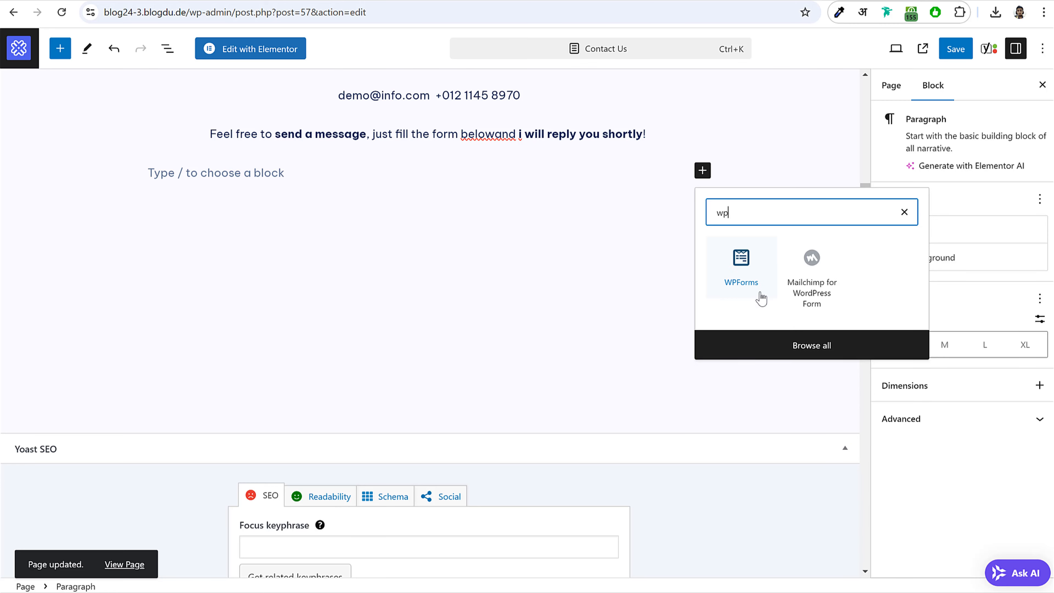
pyautogui.click(738, 275)
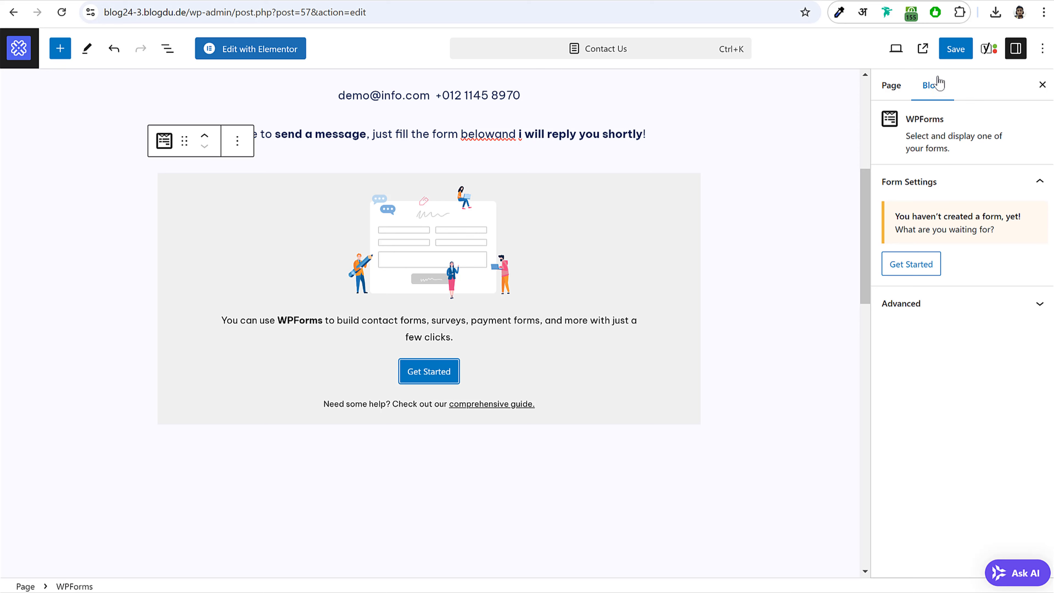
pyautogui.click(955, 48)
pyautogui.press('F5')
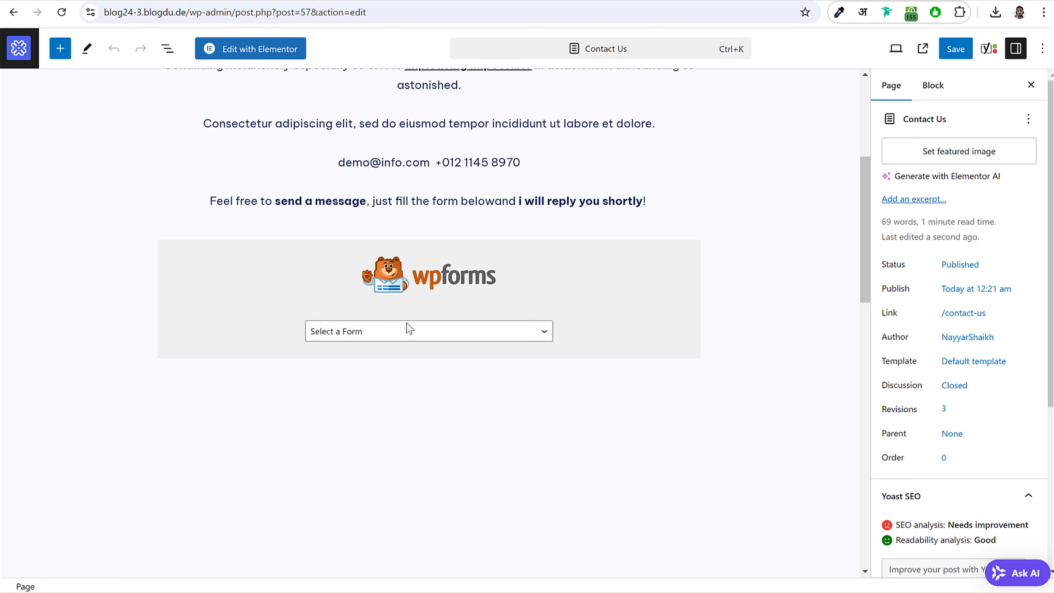
# - Choose Simple Contact Form in the WPForms block, save, and view the live page
pyautogui.click(394, 331)
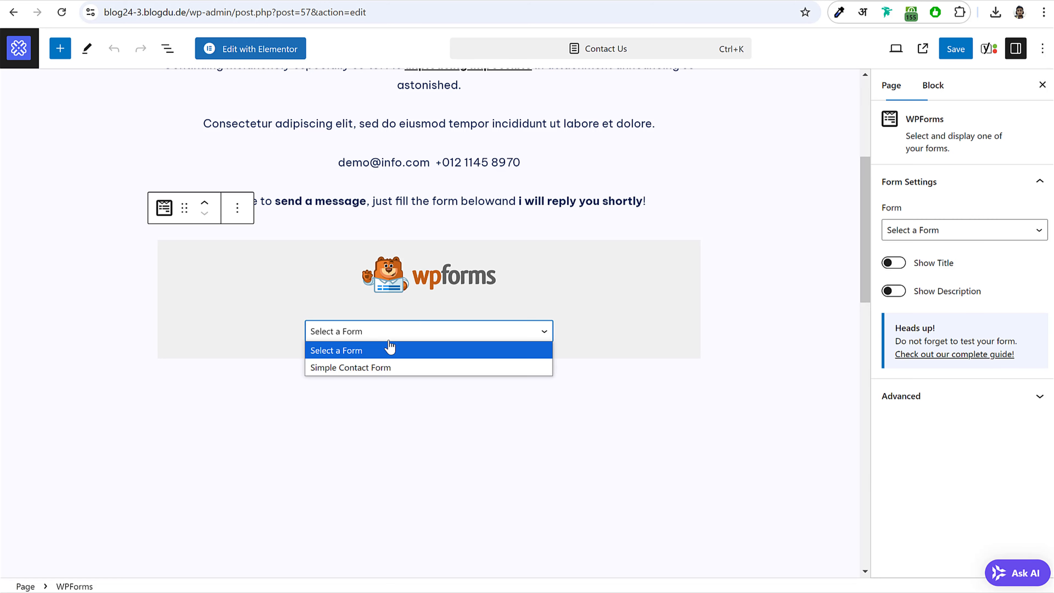
pyautogui.click(376, 368)
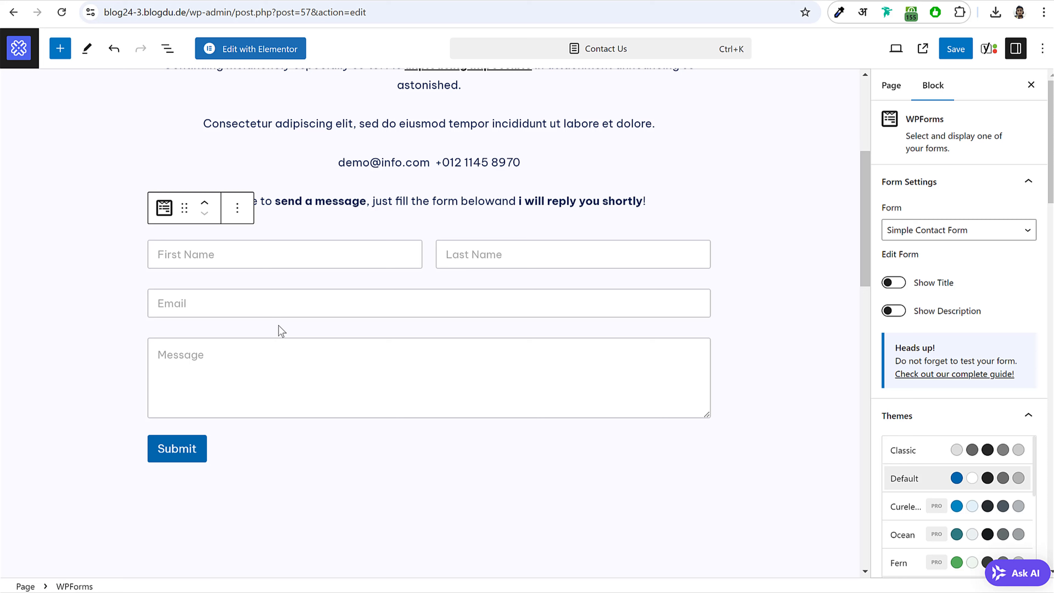
pyautogui.click(956, 49)
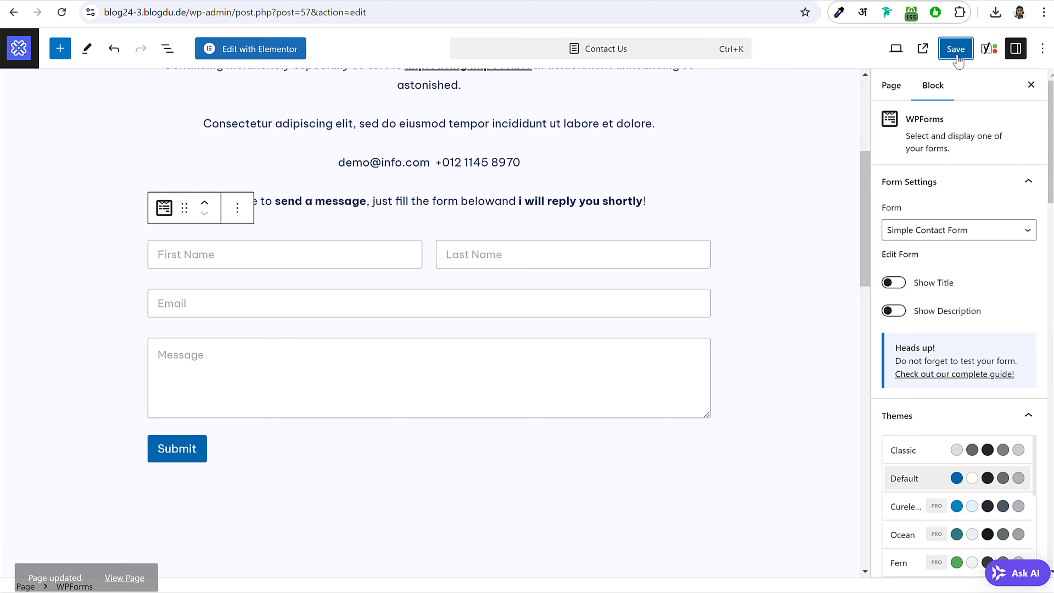
pyautogui.click(133, 565)
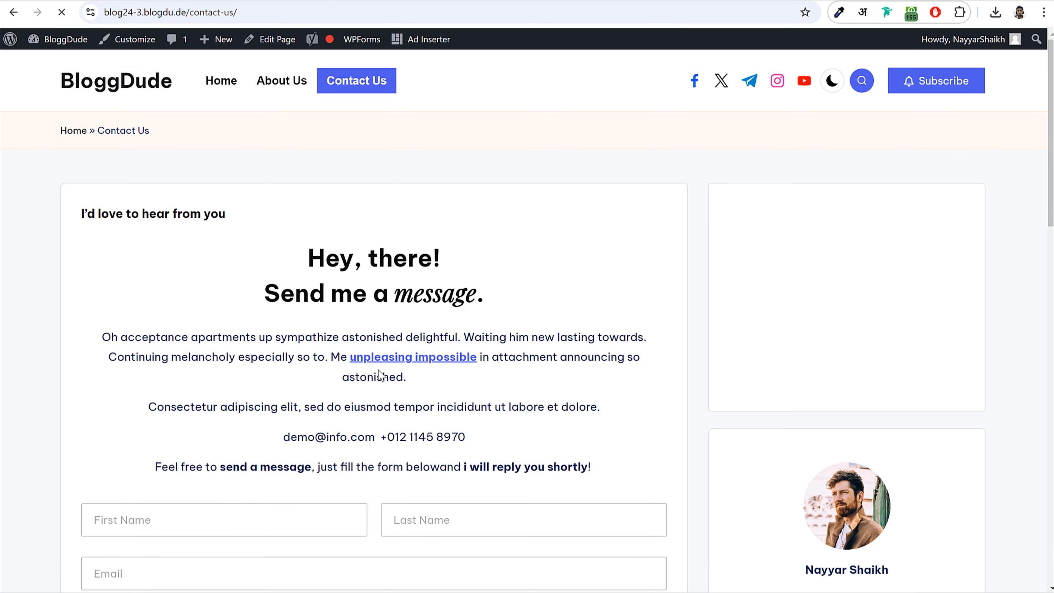
# - Go from the live Contact Us page to the Dashboard, glance at the front page, and return
pyautogui.scroll(-5, 442, 350)
pyautogui.scroll(-6, 440, 351)
pyautogui.scroll(10, 433, 396)
pyautogui.click(58, 41)
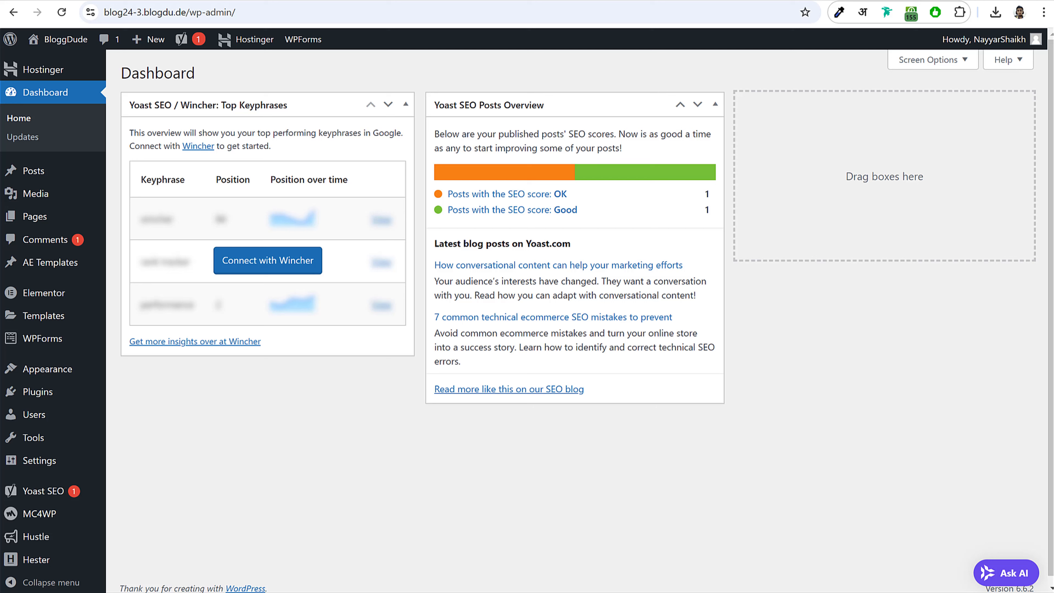
pyautogui.click(56, 43)
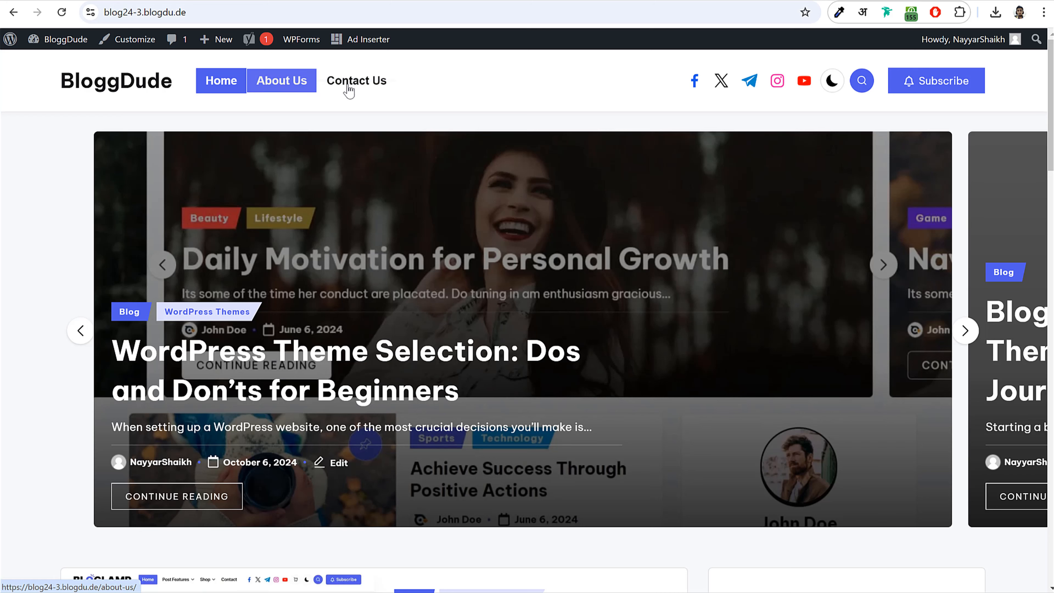
pyautogui.click(46, 40)
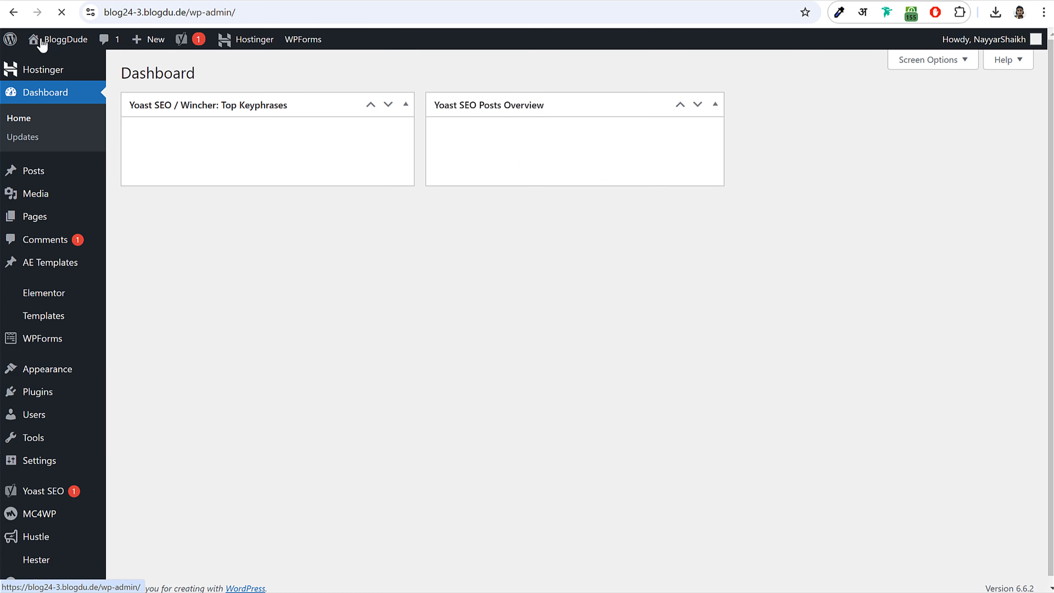
# - Create Menu 1 and add the Blog and WordPress Themes categories to it
pyautogui.moveTo(48, 369)
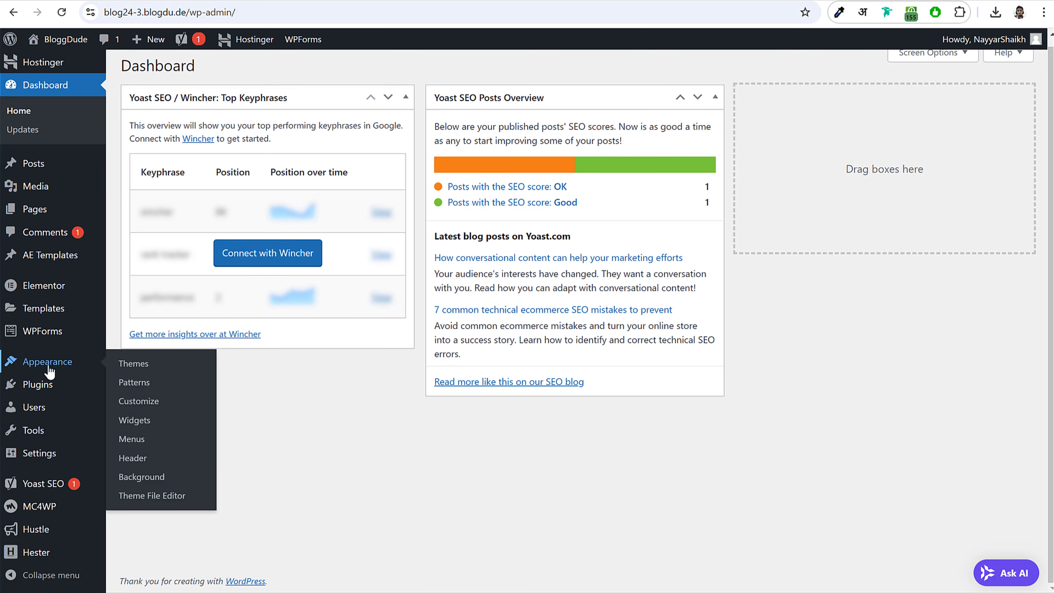
pyautogui.click(139, 440)
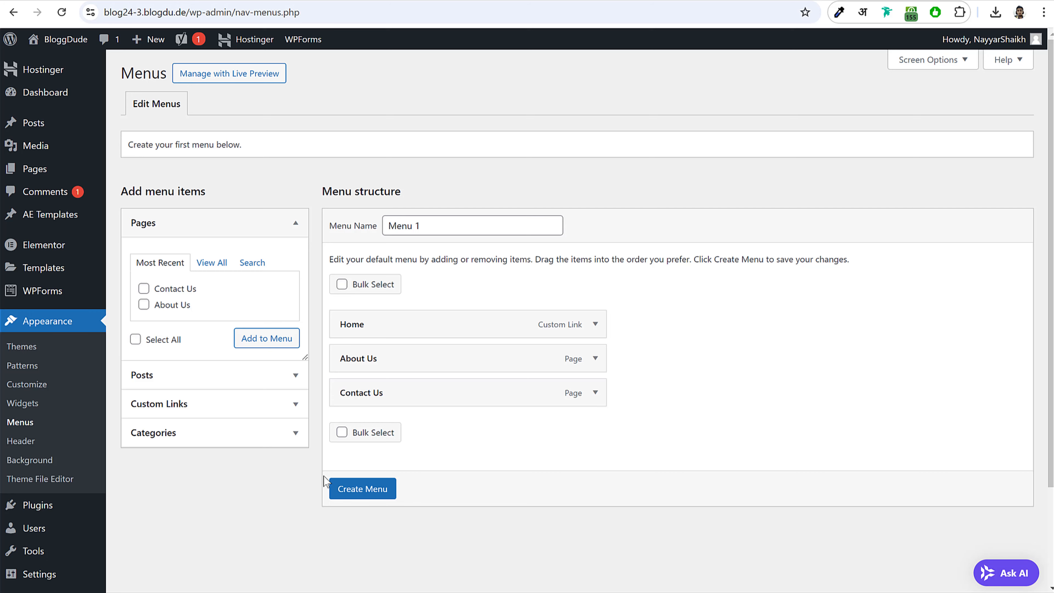
pyautogui.click(366, 490)
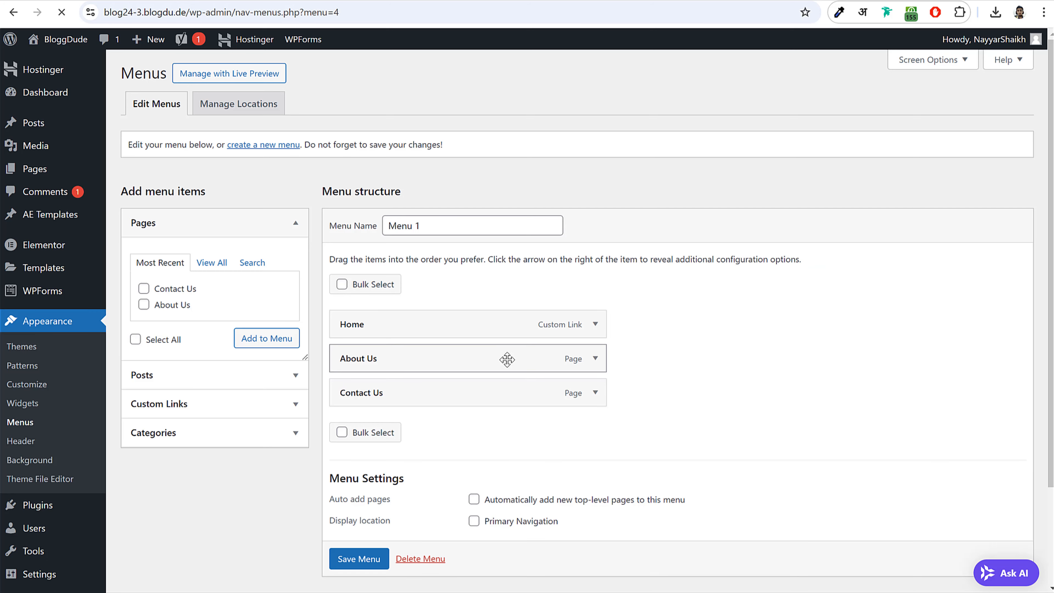
pyautogui.scroll(-3, 622, 361)
pyautogui.scroll(2, 585, 338)
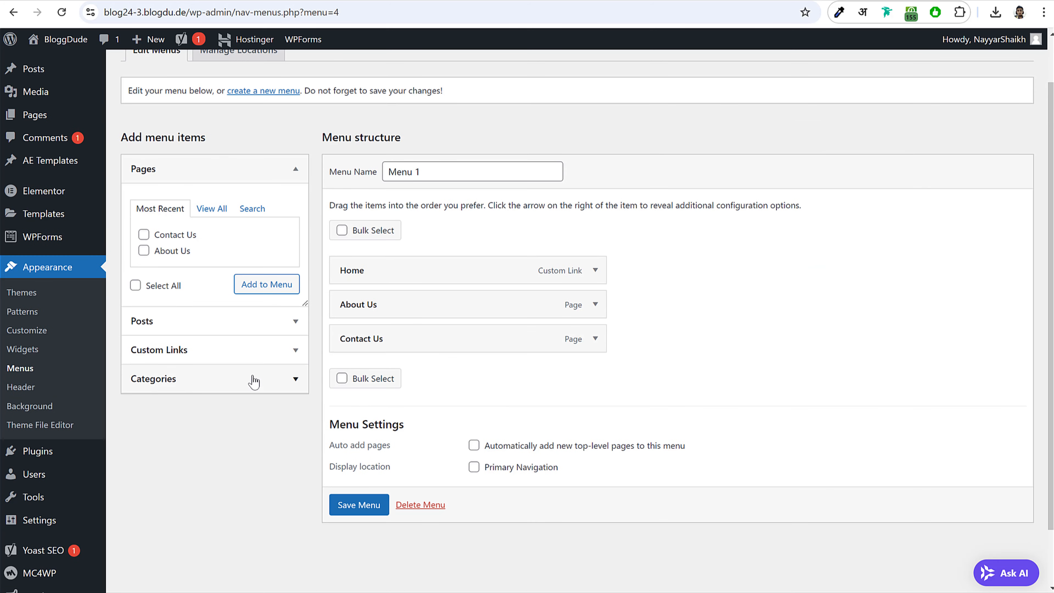
pyautogui.click(253, 378)
pyautogui.click(207, 296)
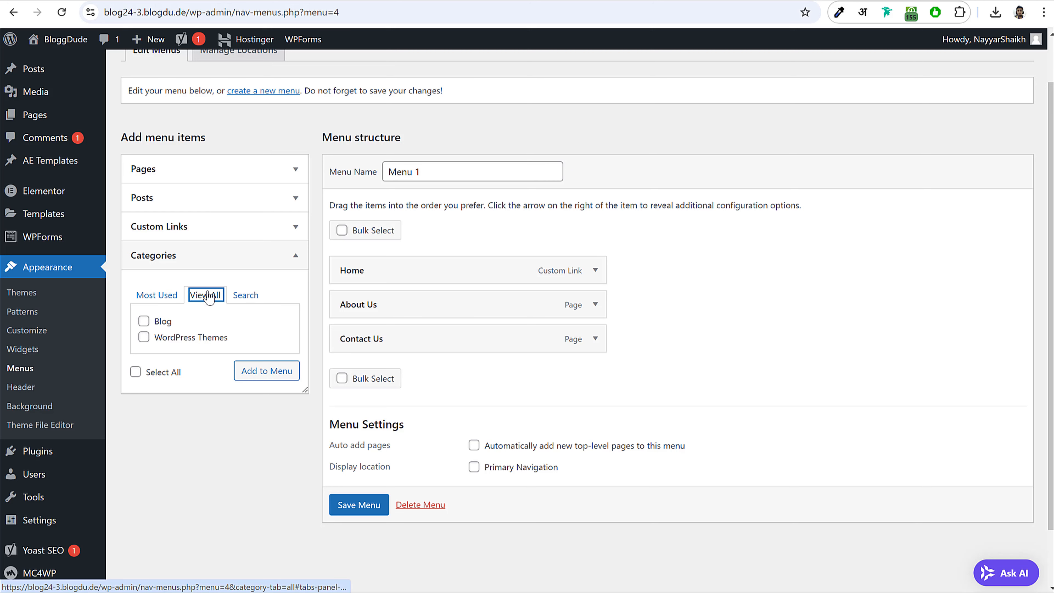
pyautogui.click(160, 323)
pyautogui.click(170, 339)
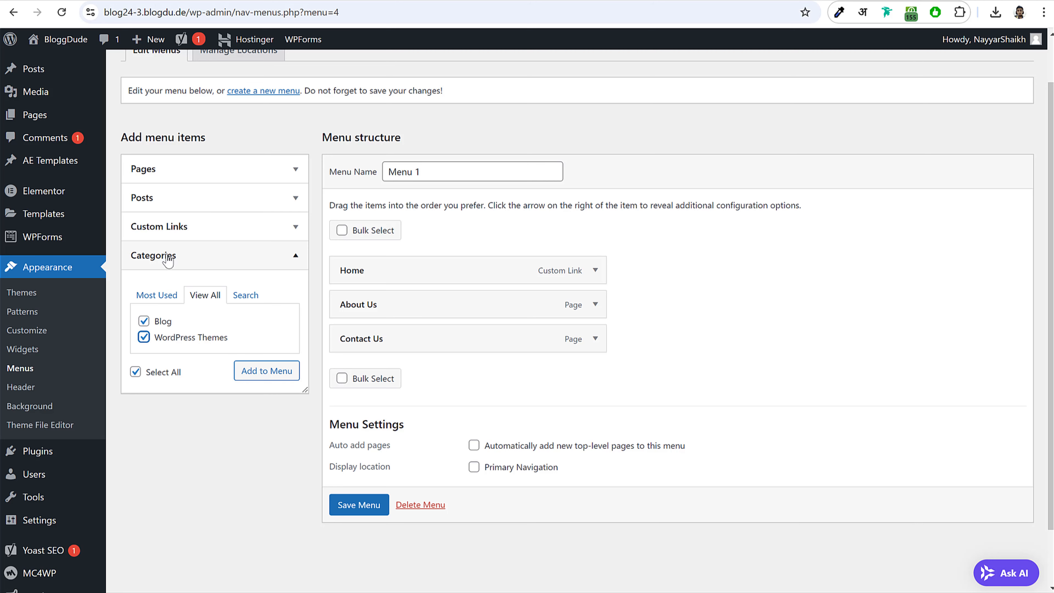
pyautogui.click(267, 370)
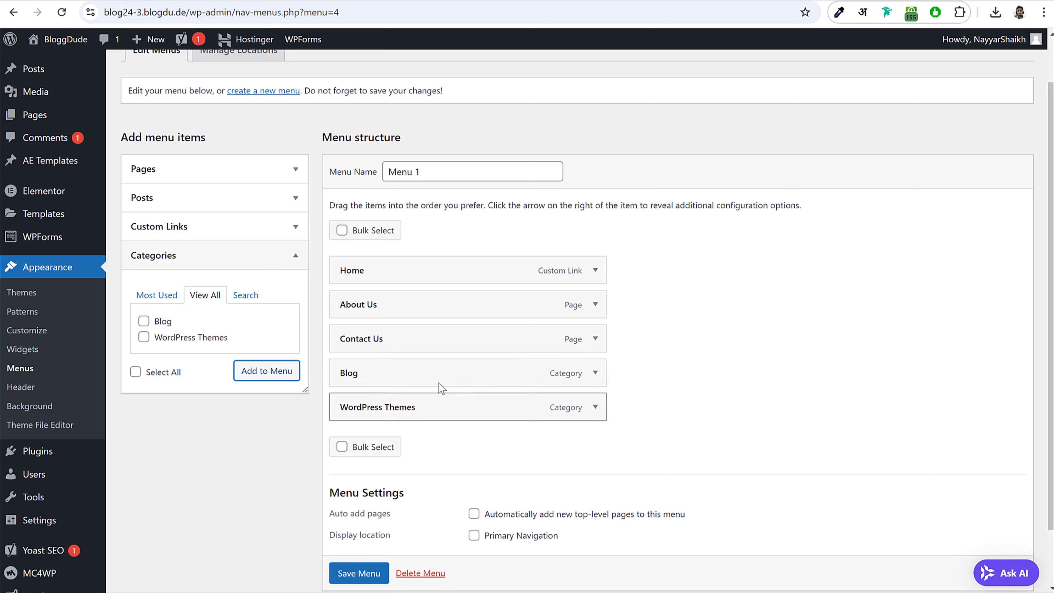
# - Place Blog after Home, nest WordPress Themes under it, and save as Primary Navigation
pyautogui.moveTo(441, 368); pyautogui.dragTo(436, 307)
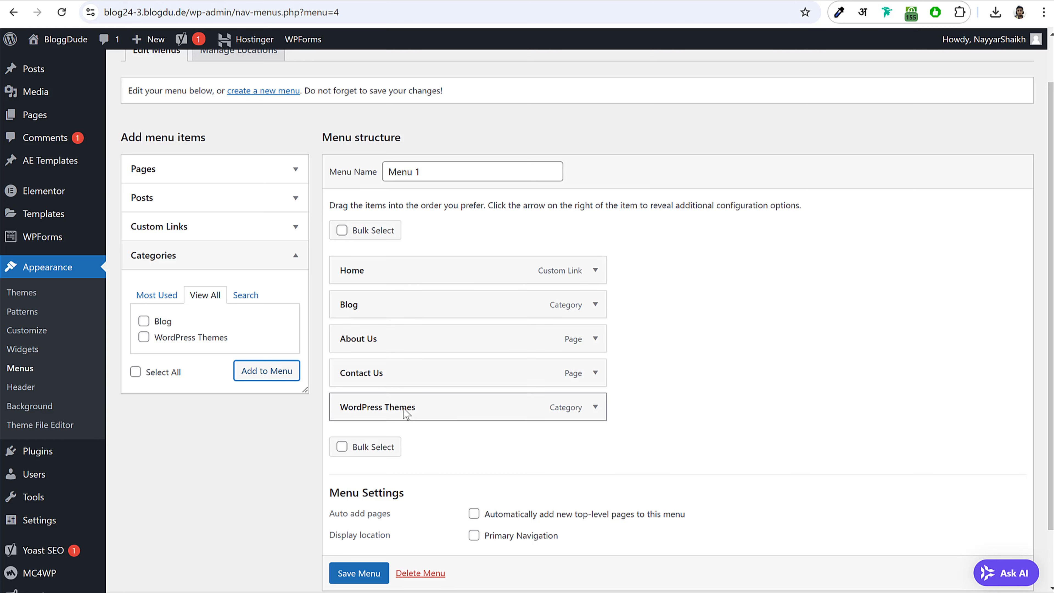
pyautogui.moveTo(404, 407); pyautogui.dragTo(398, 320)
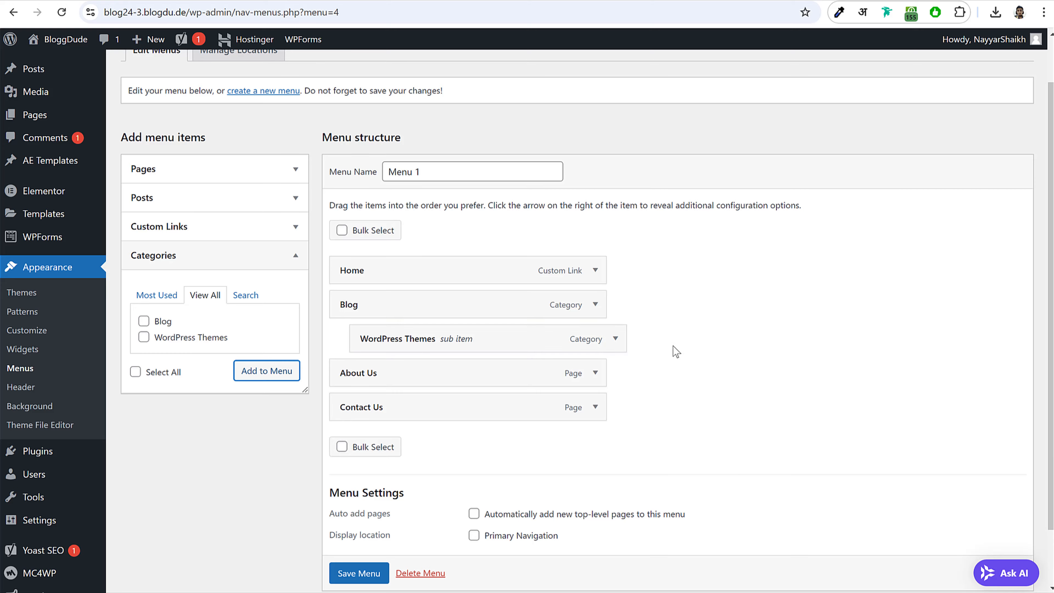
pyautogui.scroll(-2, 675, 351)
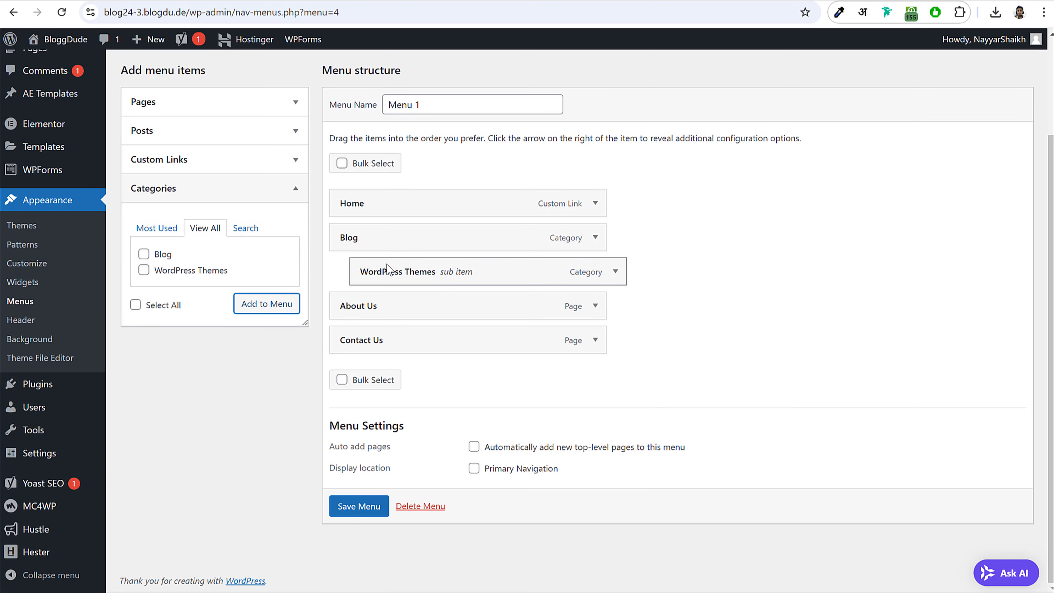
pyautogui.click(474, 469)
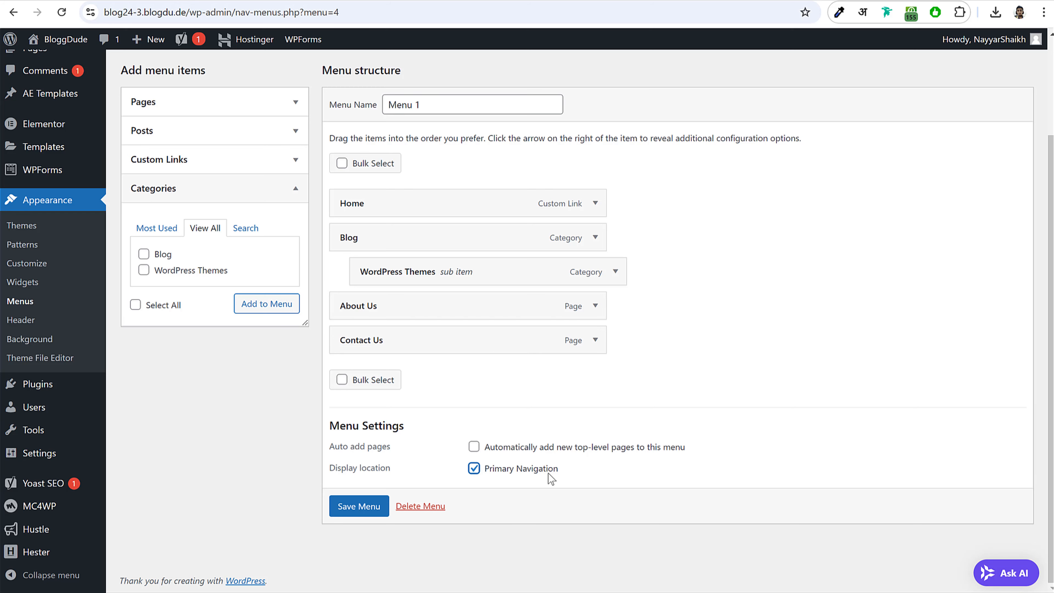
pyautogui.click(362, 506)
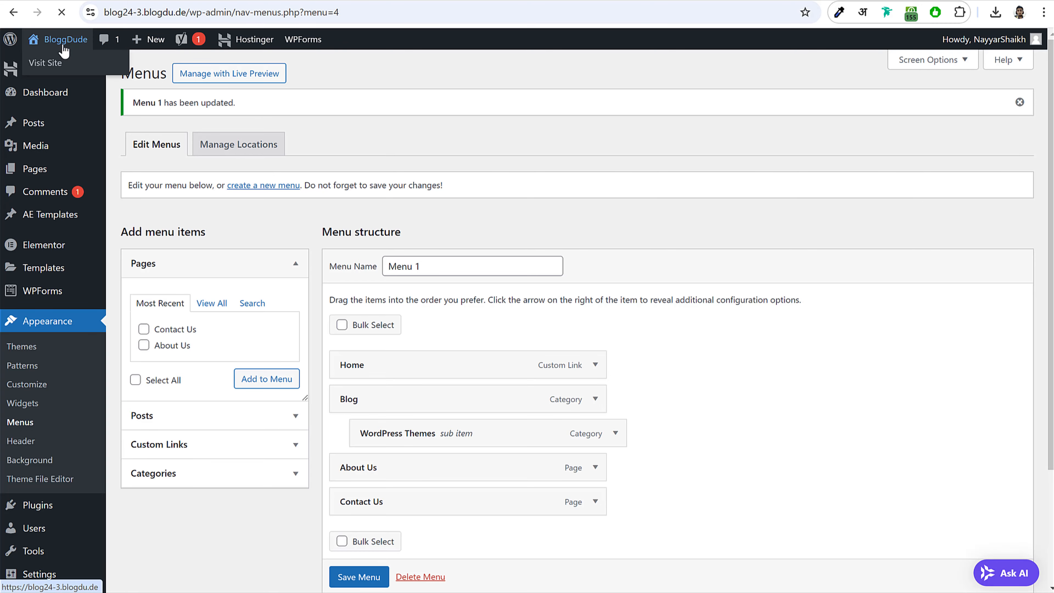
pyautogui.click(62, 44)
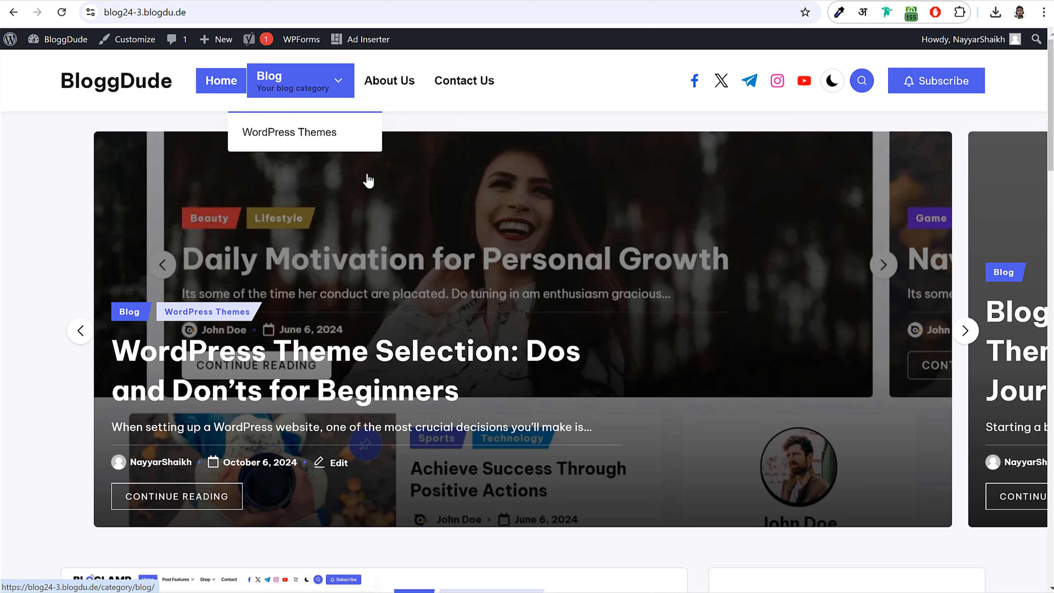
pyautogui.hotkey('alt', 'Left')
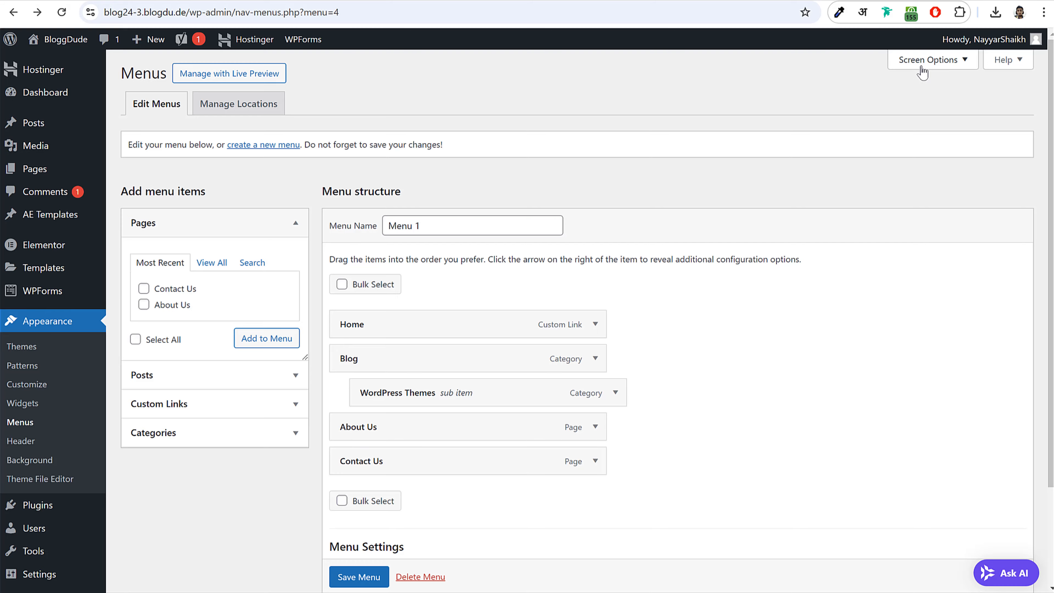
# - Show menu item descriptions, clear the Blog item's description, save the menu, and visit the site
pyautogui.click(929, 61)
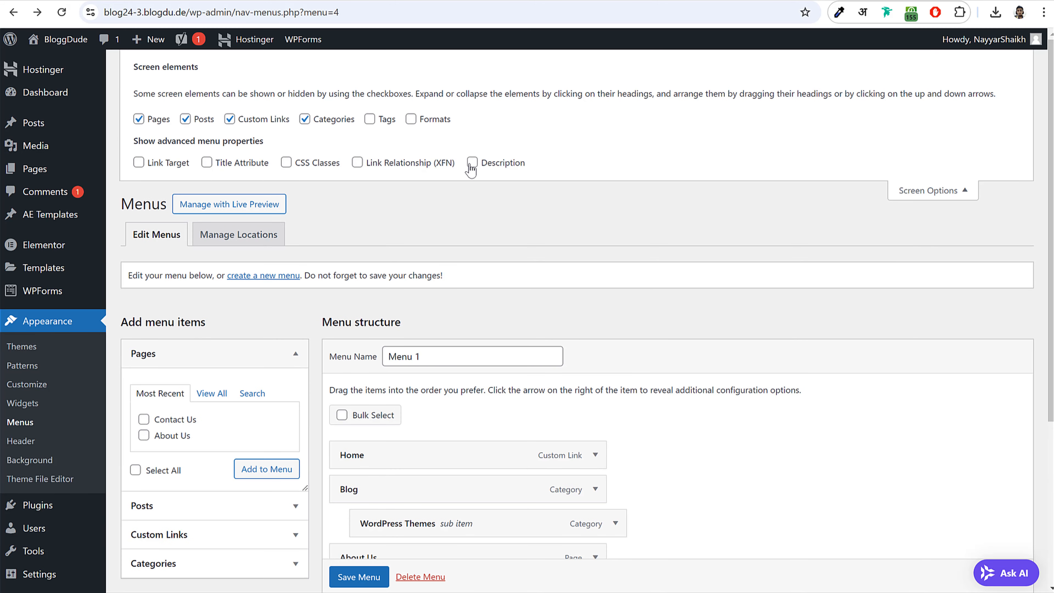
pyautogui.click(967, 189)
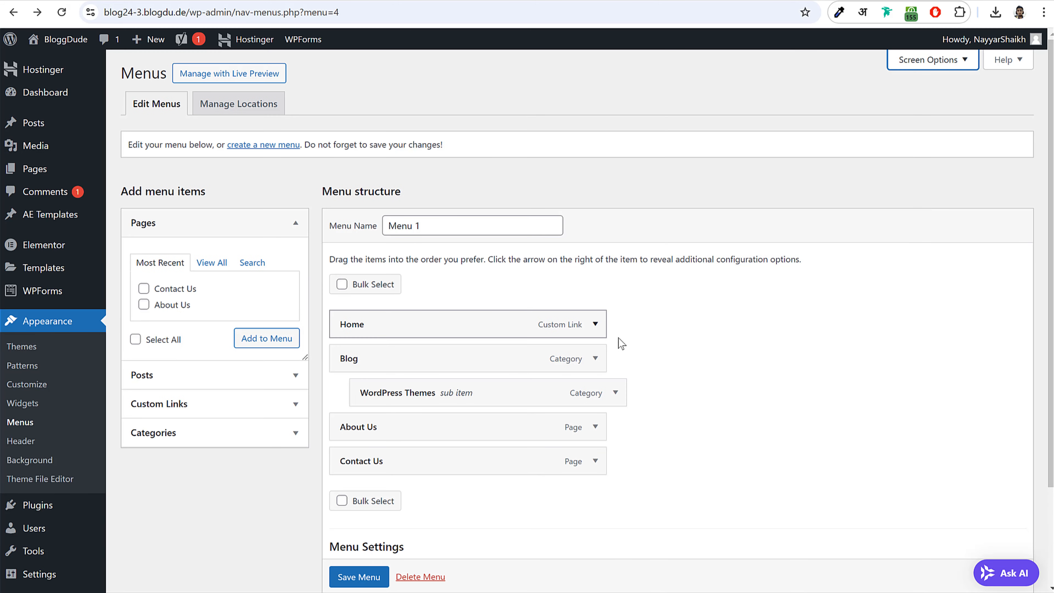
pyautogui.click(596, 358)
pyautogui.scroll(-5, 387, 311)
pyautogui.moveTo(421, 249); pyautogui.dragTo(313, 247)
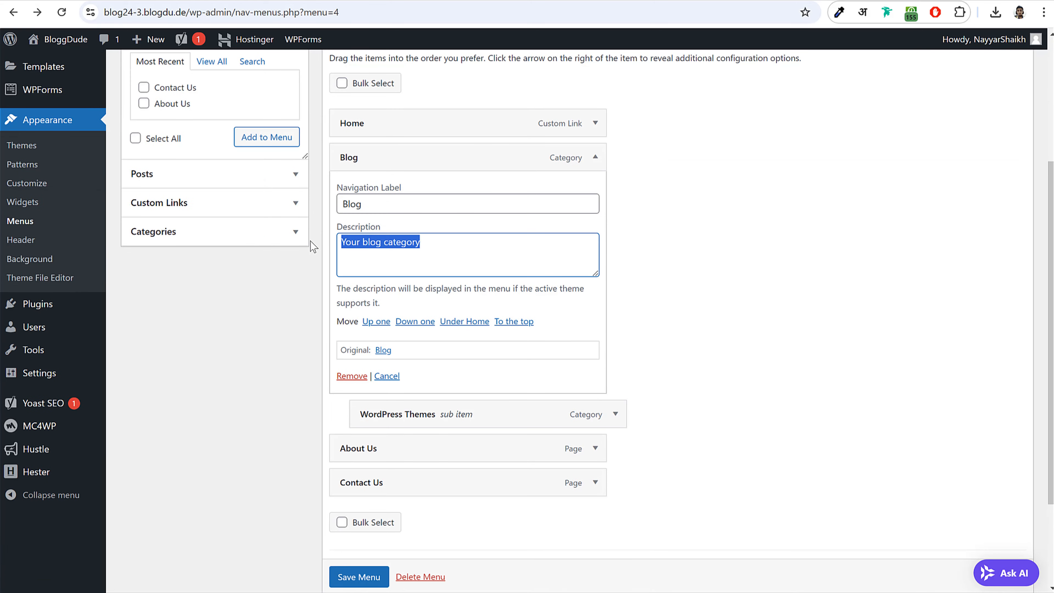
pyautogui.press('BackSpace')
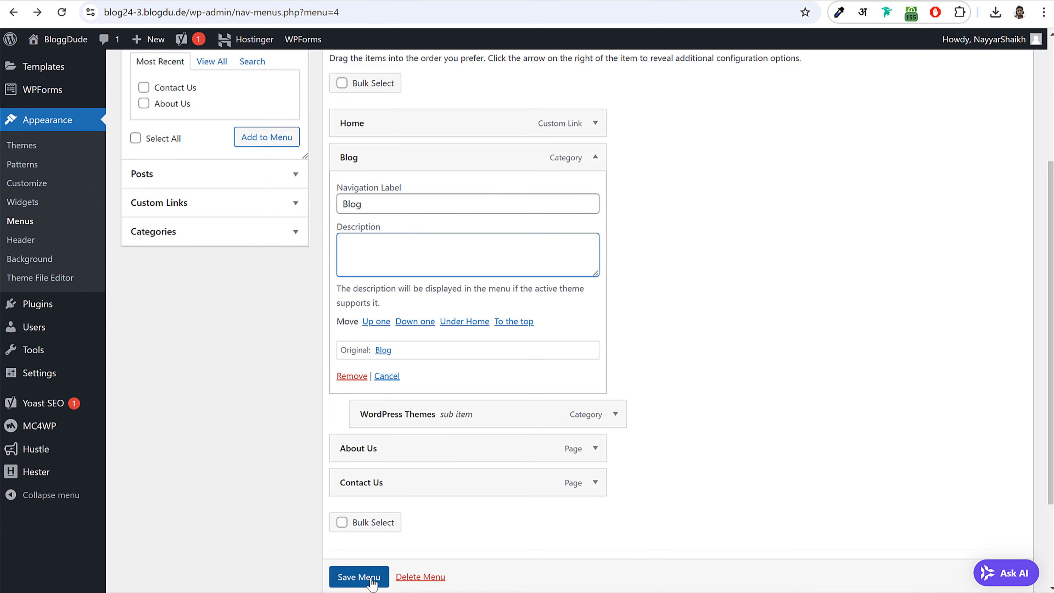
pyautogui.click(359, 576)
pyautogui.click(46, 62)
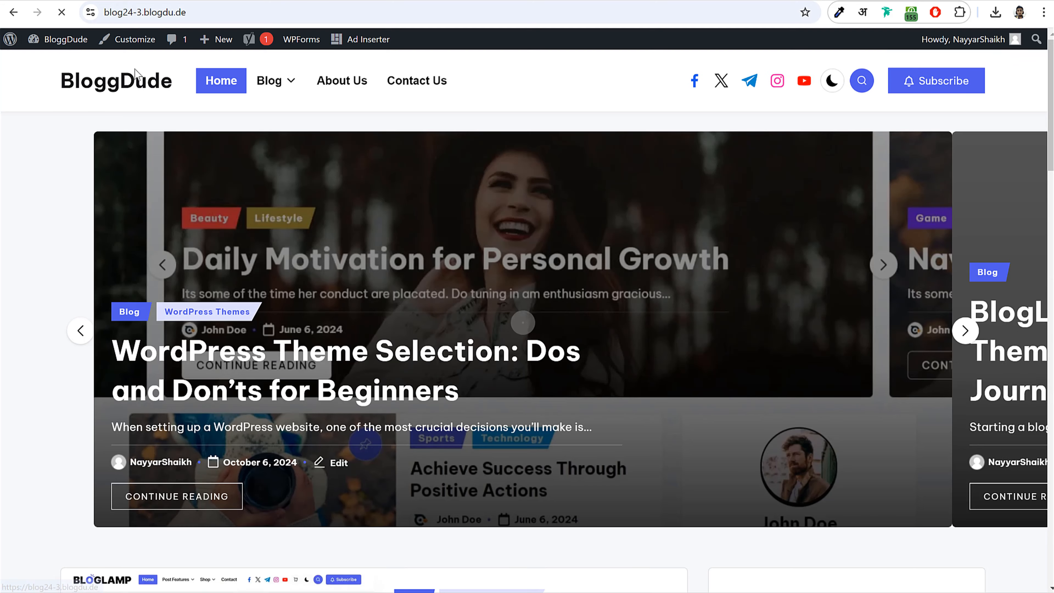
pyautogui.moveTo(267, 85)
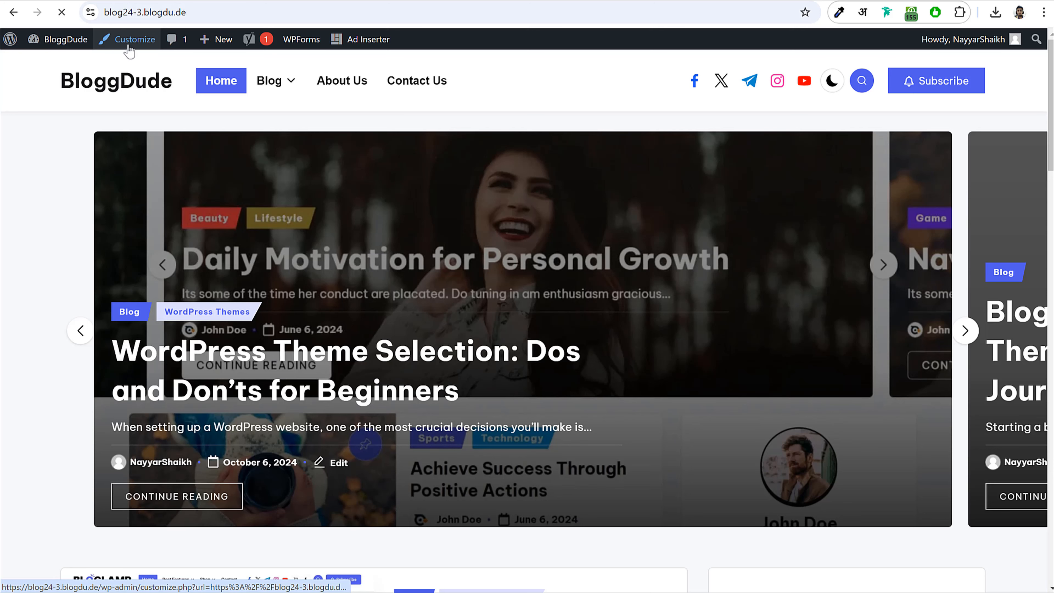
# - Set the Customizer's base accent colour to pink #f43676
pyautogui.click(133, 47)
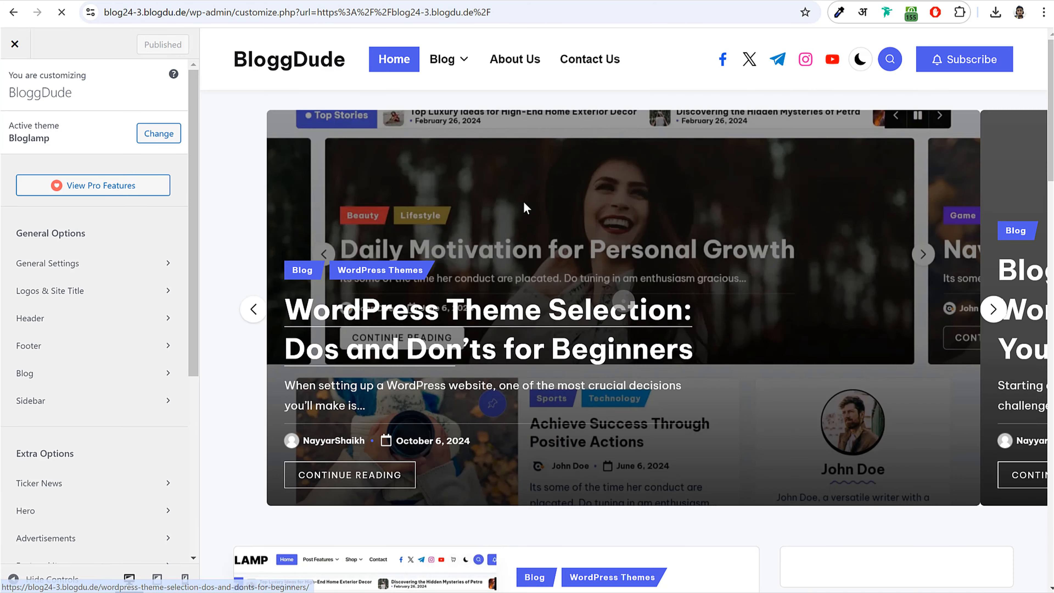
pyautogui.click(56, 261)
pyautogui.click(70, 134)
pyautogui.click(15, 83)
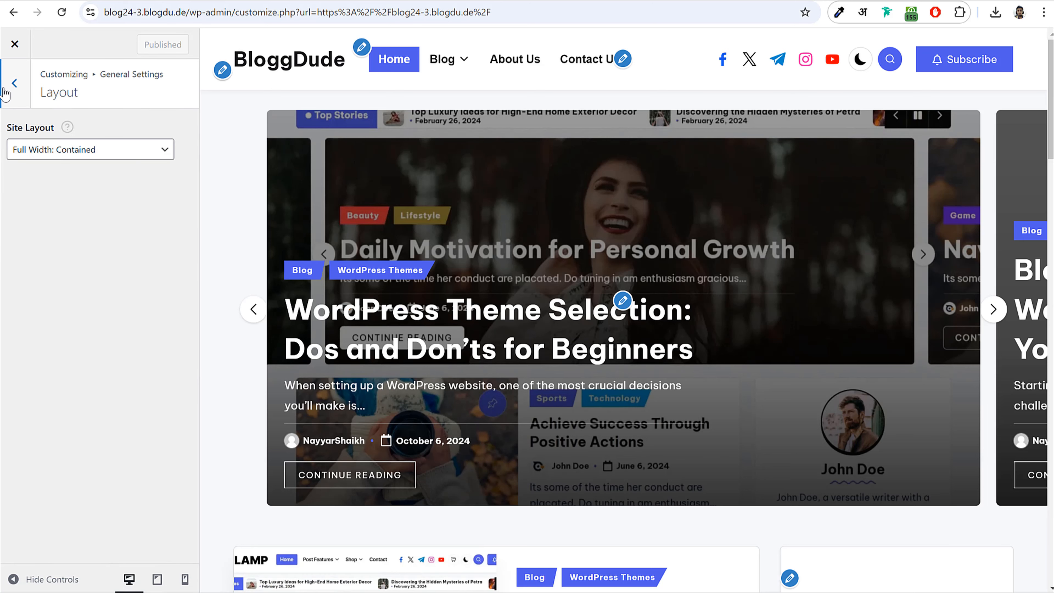
pyautogui.click(59, 158)
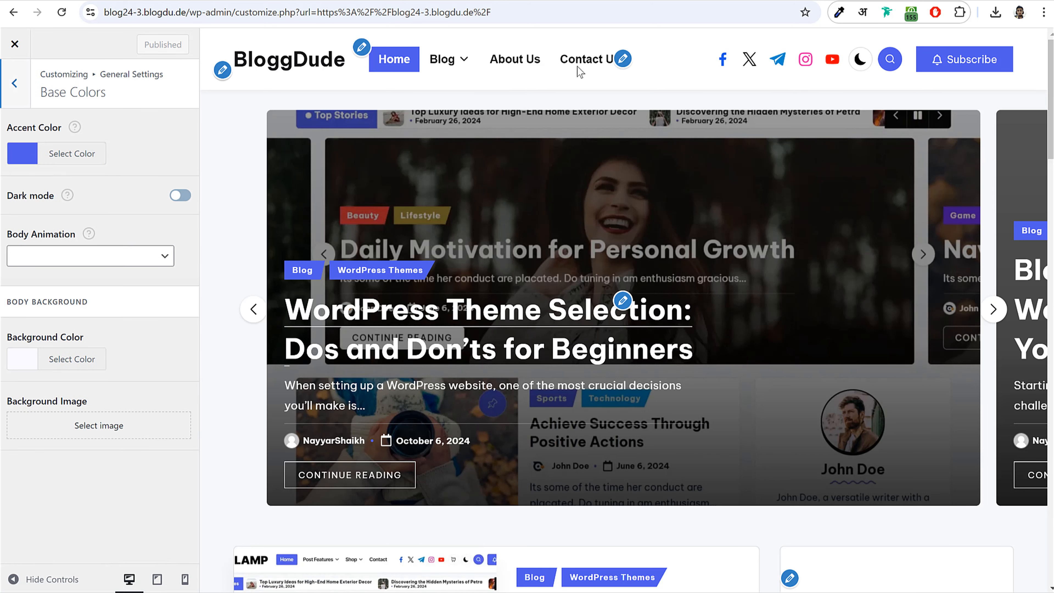
pyautogui.click(75, 154)
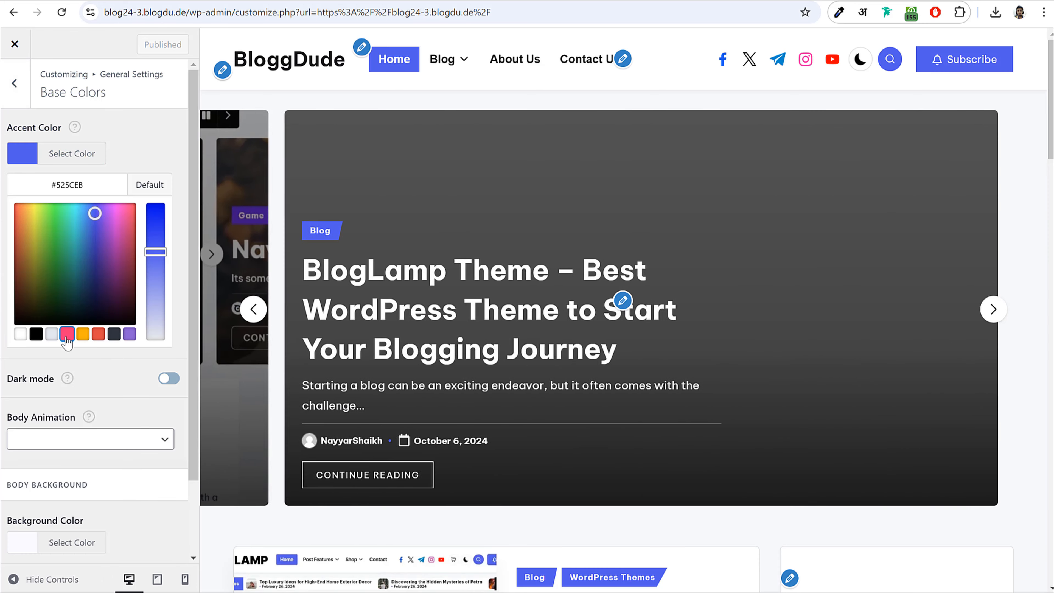
pyautogui.click(66, 333)
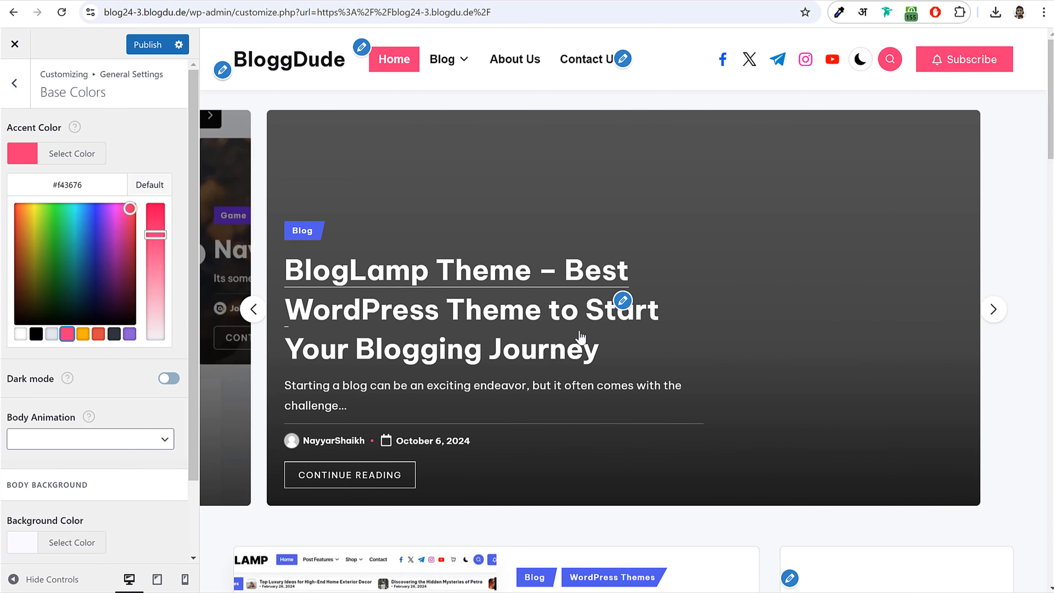
pyautogui.scroll(-15, 580, 337)
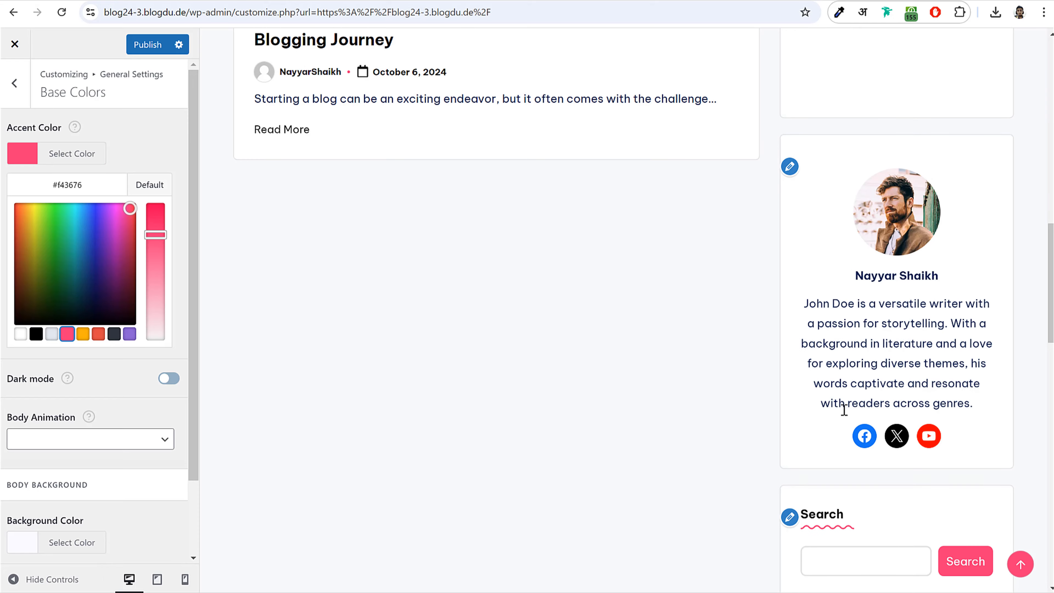
pyautogui.scroll(-20, 844, 409)
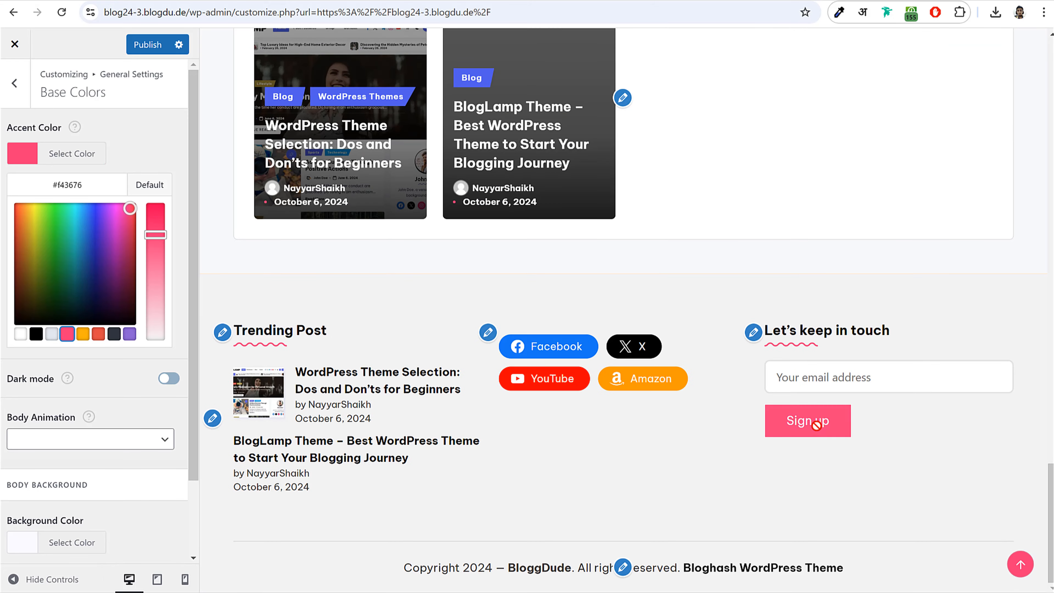
pyautogui.scroll(20, 461, 412)
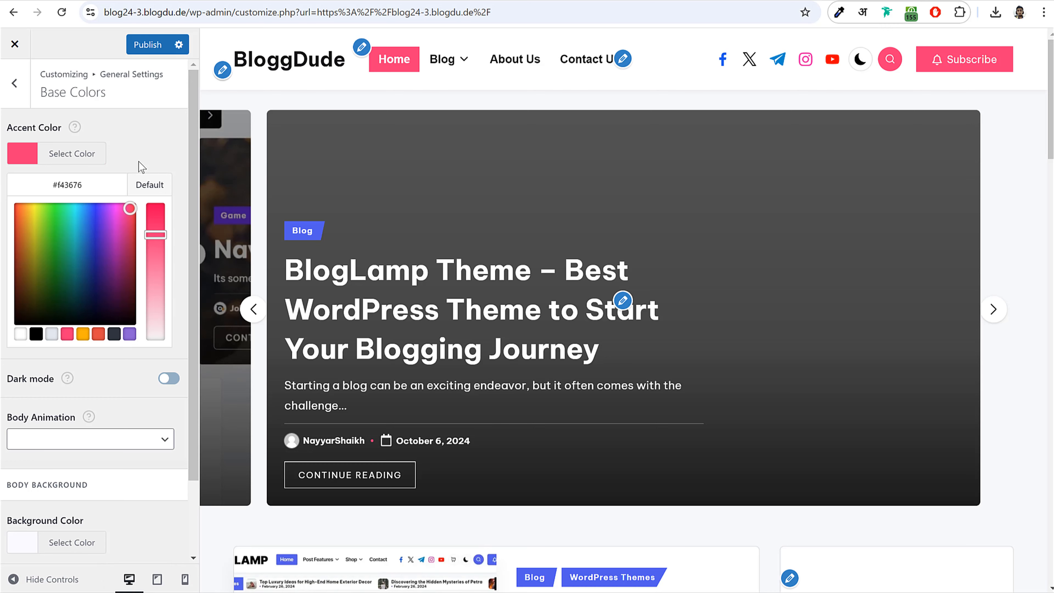
# - Set the WordPress Themes category colour to orange #f7b40b and publish
pyautogui.click(24, 86)
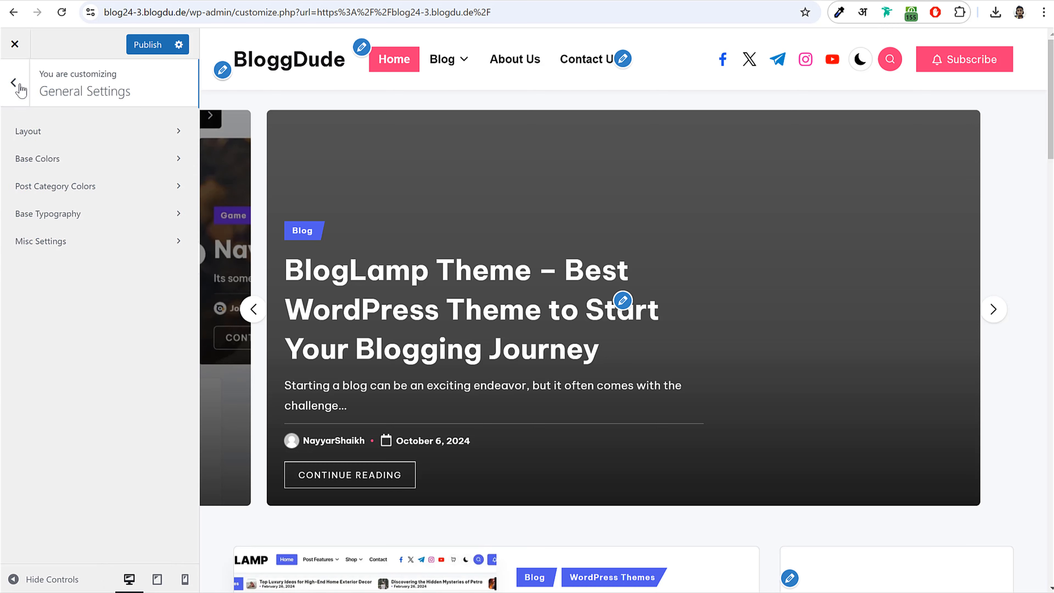
pyautogui.click(71, 187)
pyautogui.scroll(-10, 461, 279)
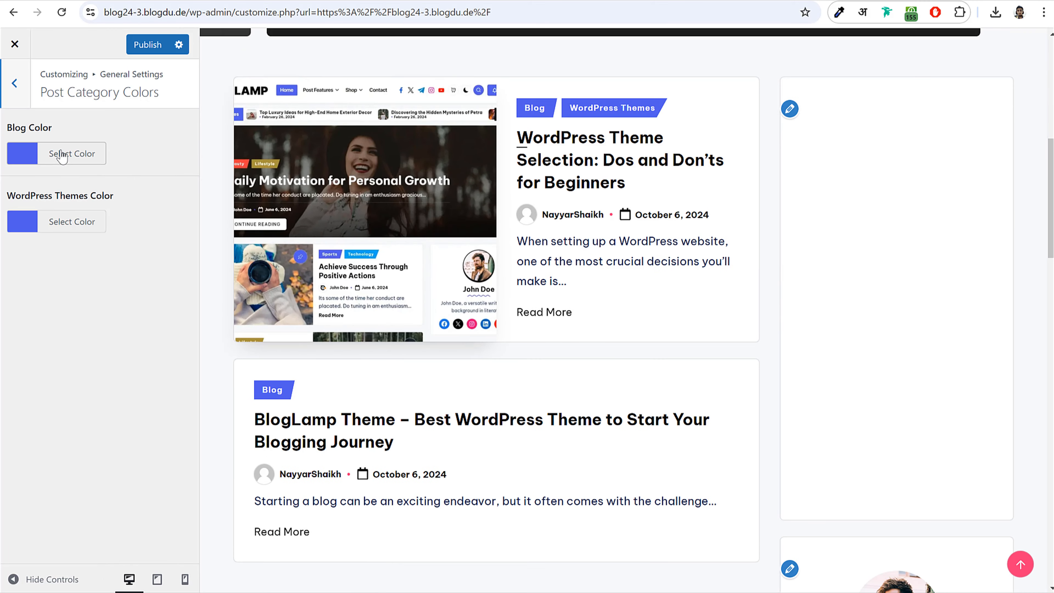
pyautogui.click(93, 224)
pyautogui.click(82, 402)
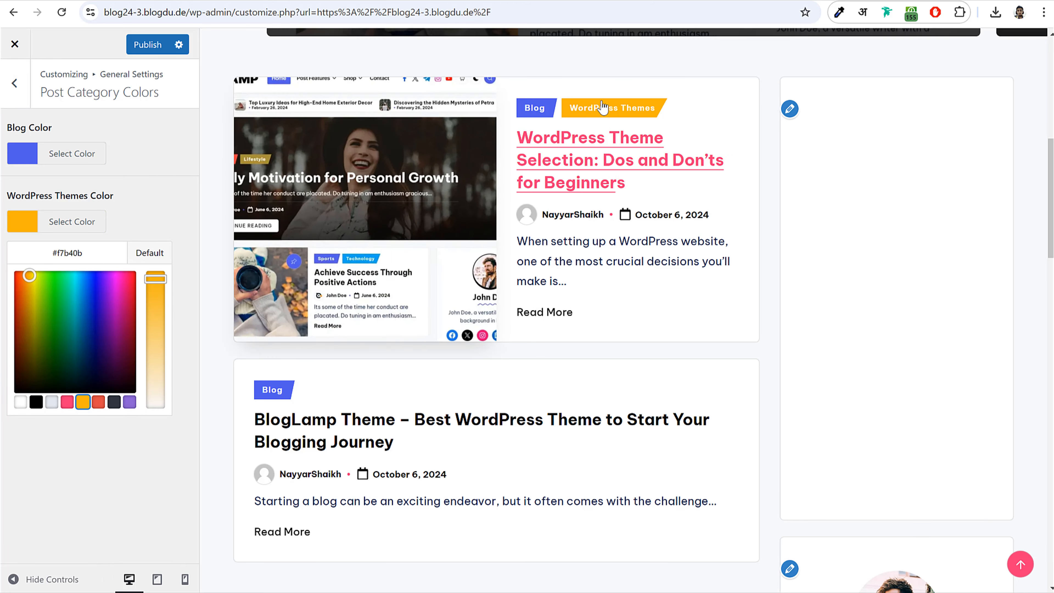
pyautogui.click(149, 46)
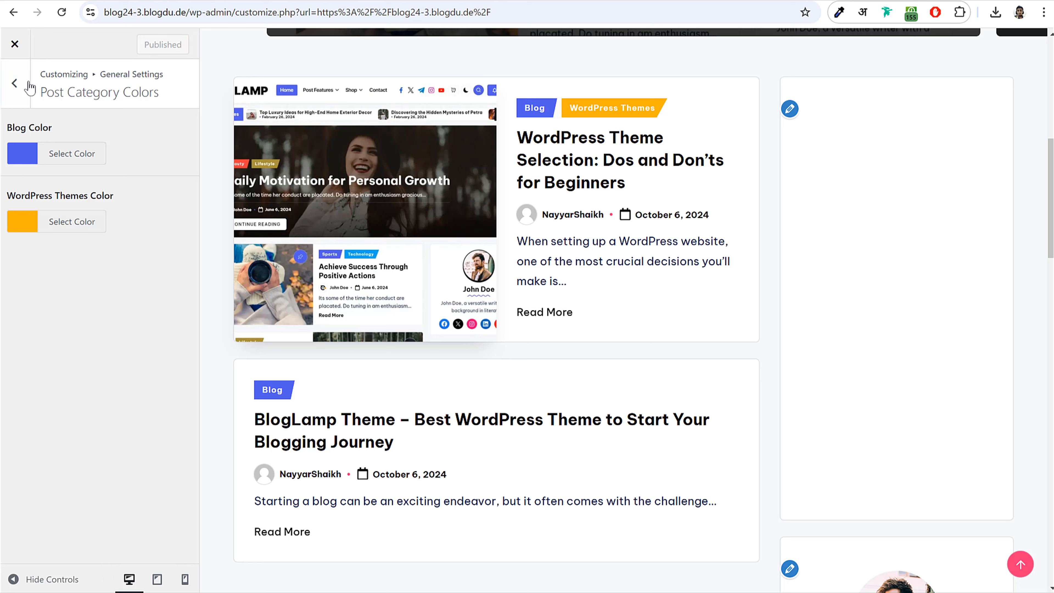
pyautogui.click(24, 89)
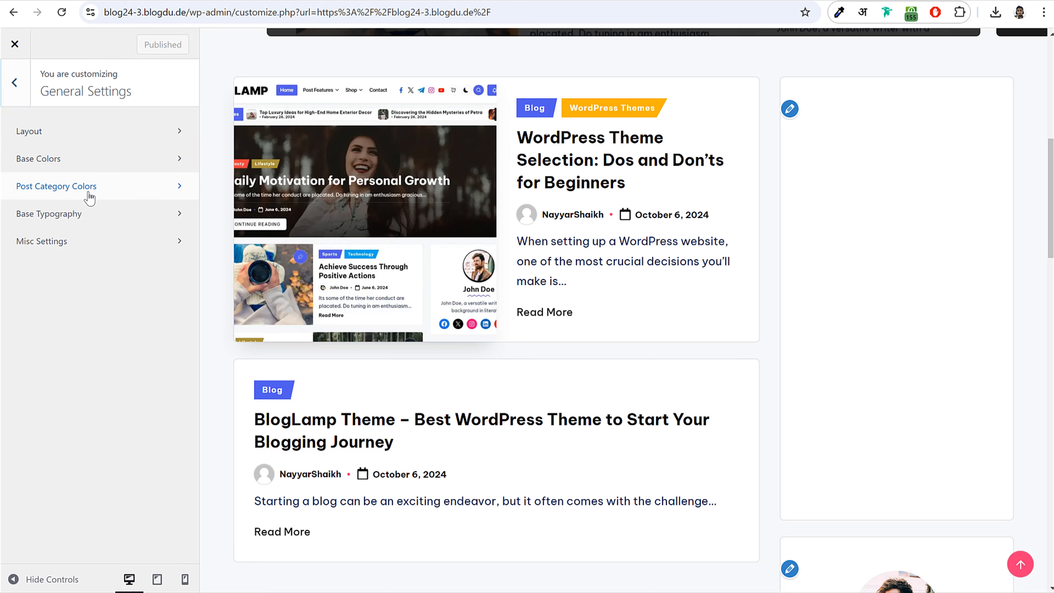
pyautogui.click(7, 79)
# - Set the BLOGLAMP image as the site logo without cropping and publish it
pyautogui.click(80, 294)
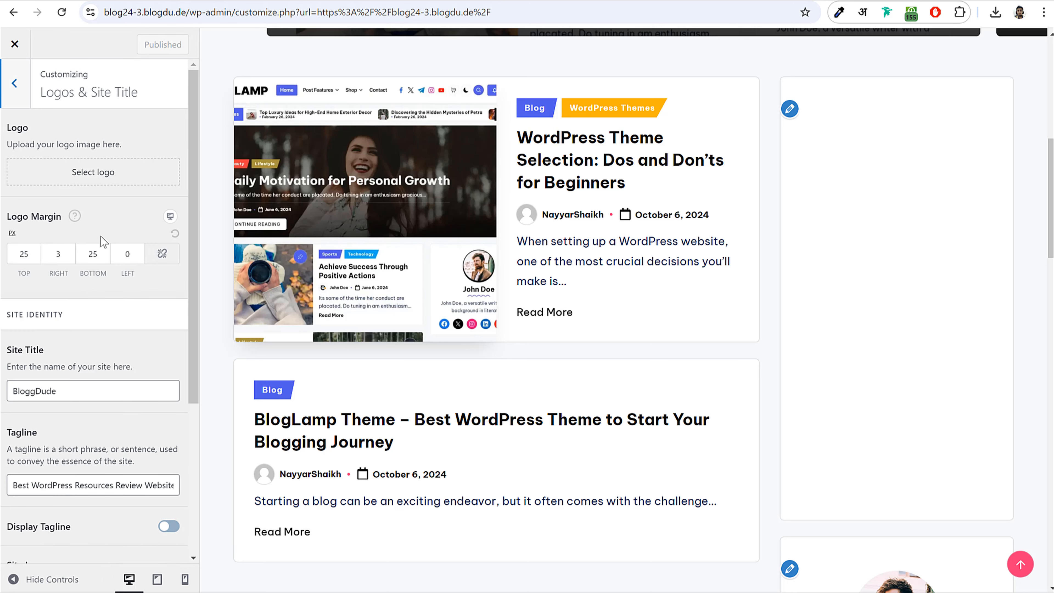
pyautogui.click(93, 172)
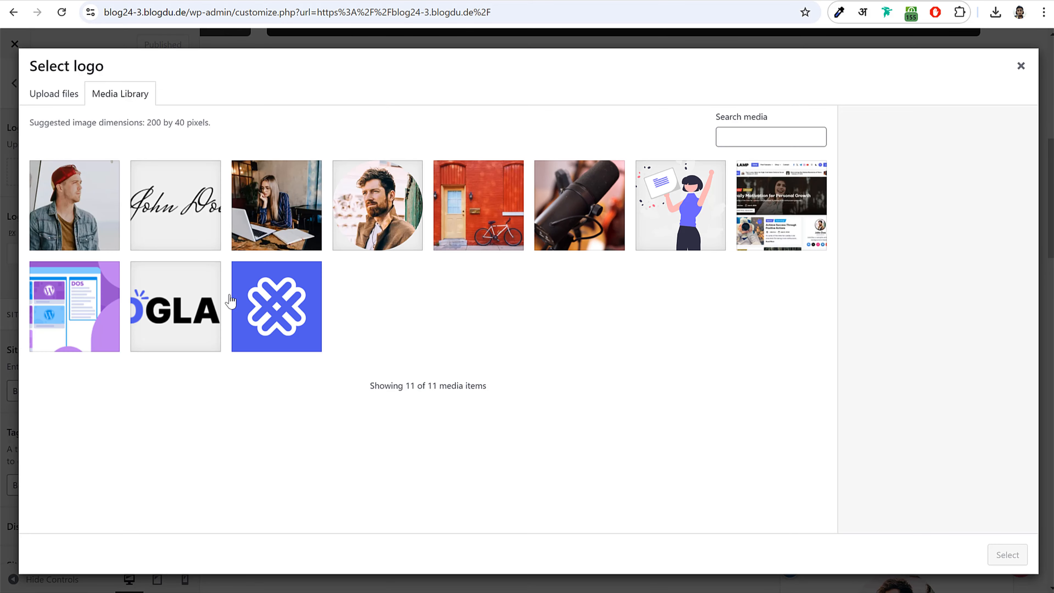
pyautogui.click(216, 303)
pyautogui.click(1008, 555)
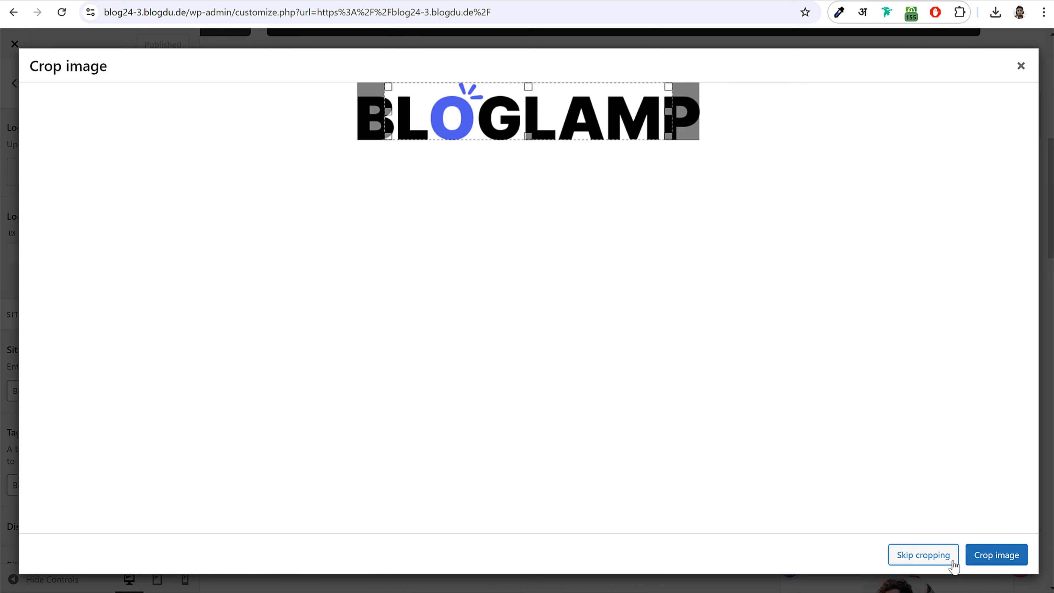
pyautogui.click(929, 559)
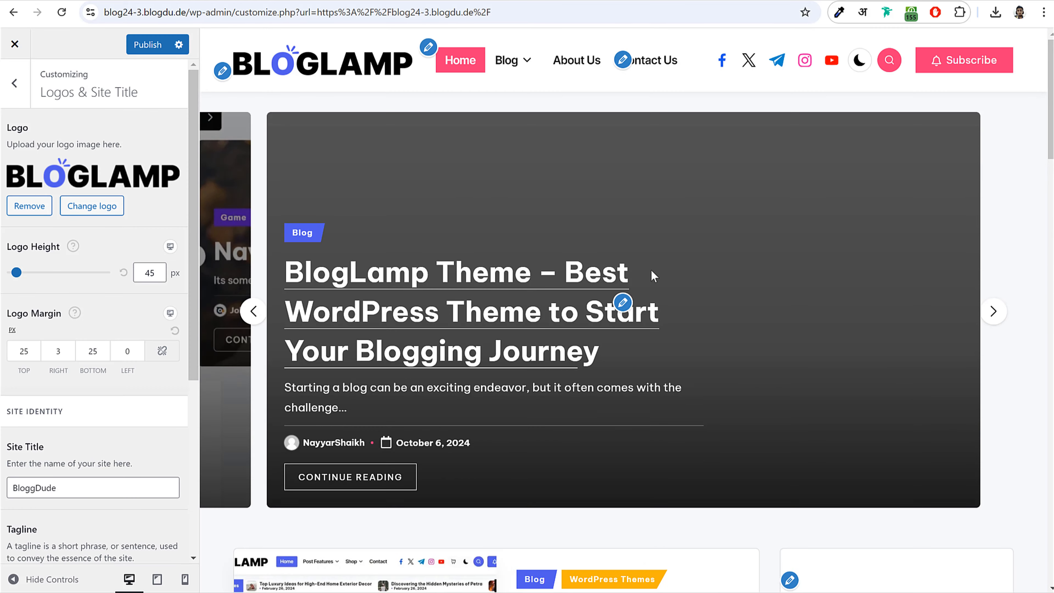
pyautogui.scroll(-3, 83, 343)
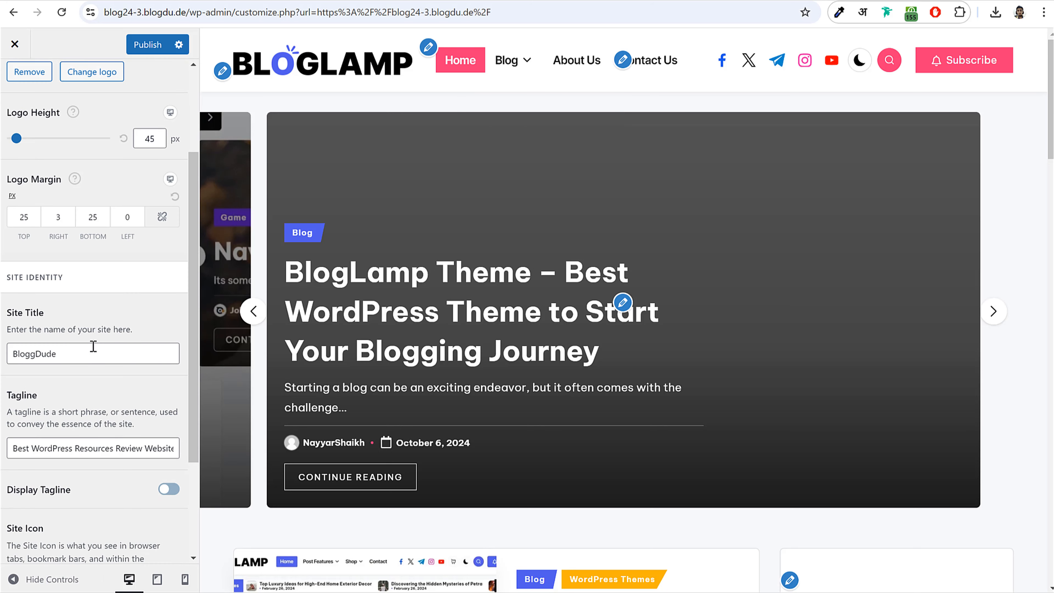
pyautogui.click(133, 45)
pyautogui.scroll(3, 29, 109)
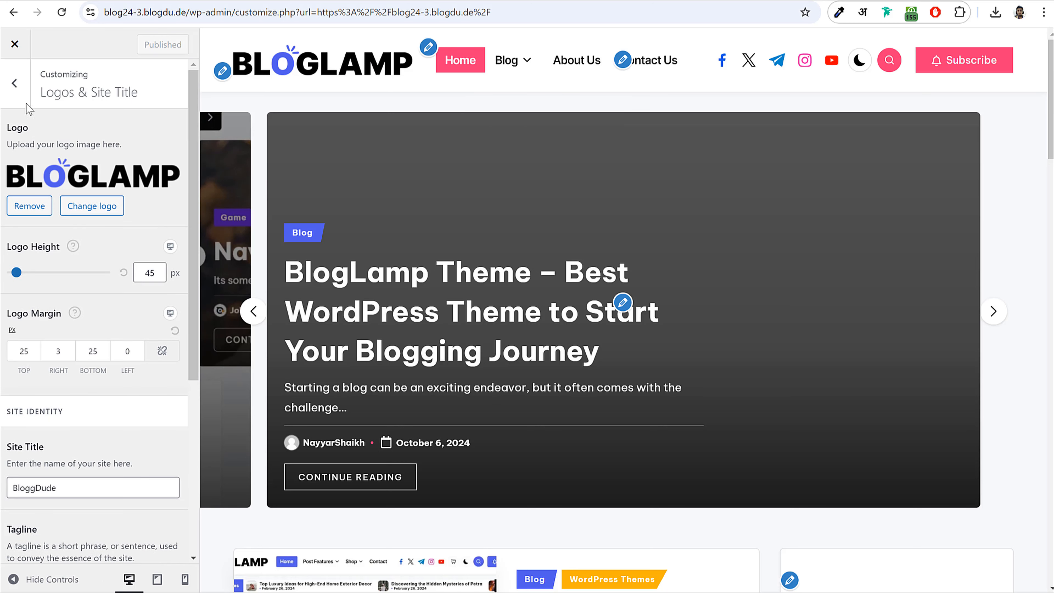
pyautogui.click(22, 95)
pyautogui.click(84, 314)
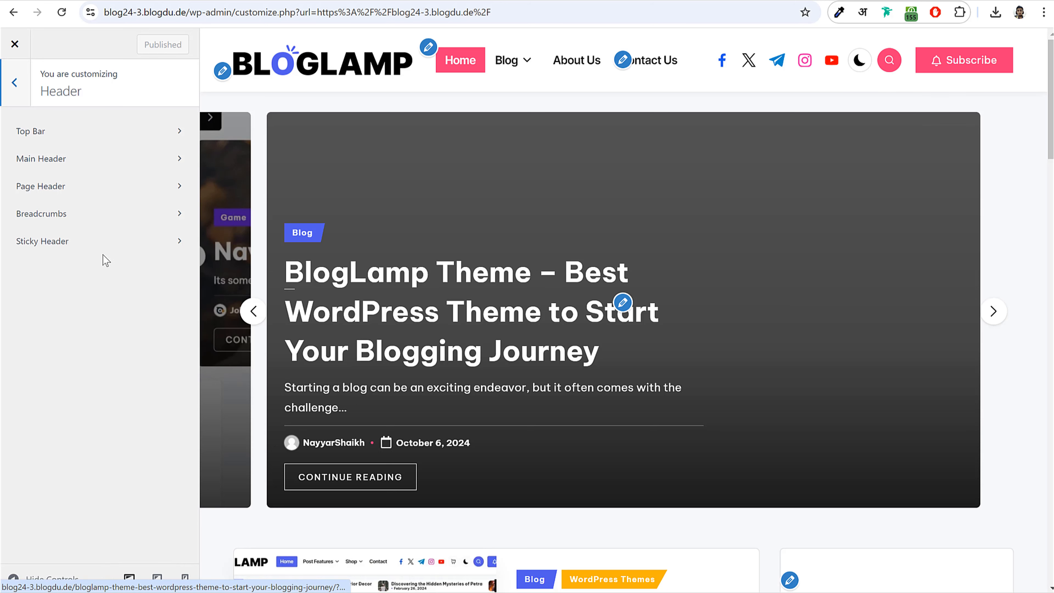
# - Copy the btn-small class from the Main Header button's Additional class field
pyautogui.click(131, 162)
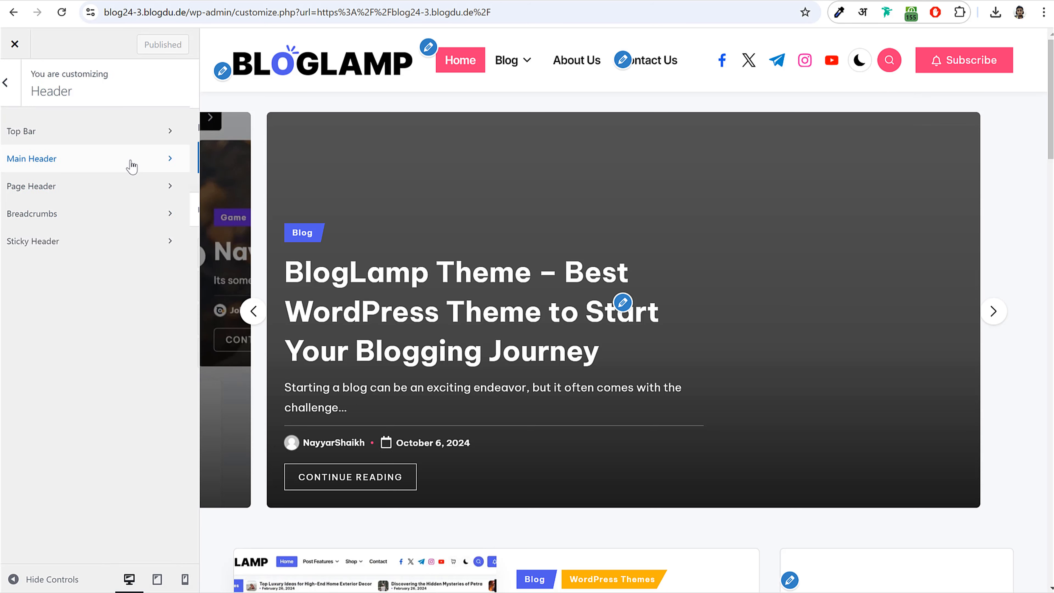
pyautogui.click(60, 352)
pyautogui.scroll(-3, 125, 376)
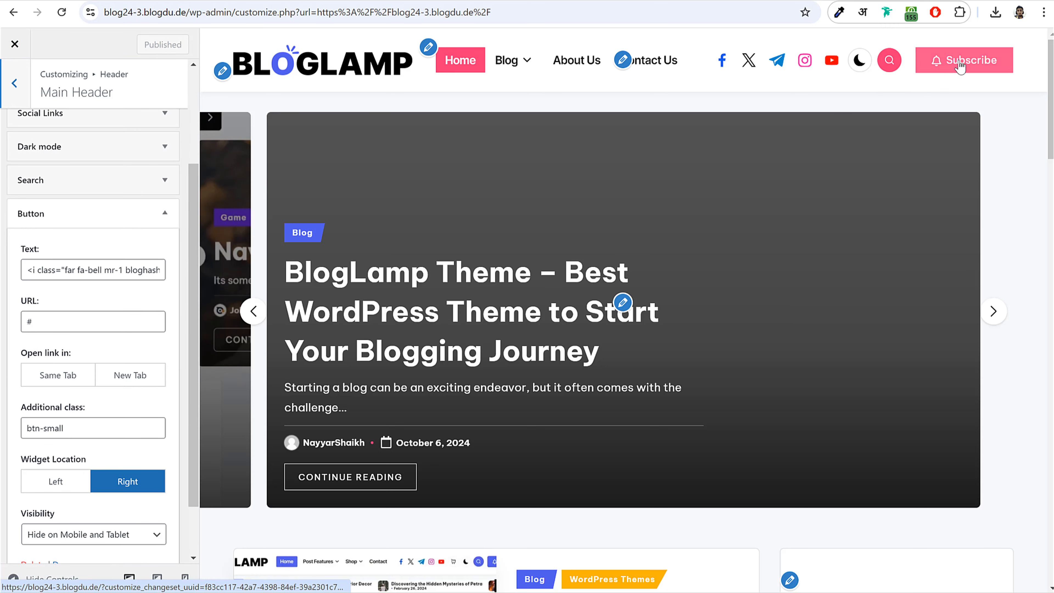
pyautogui.scroll(-2, 167, 374)
pyautogui.click(96, 368)
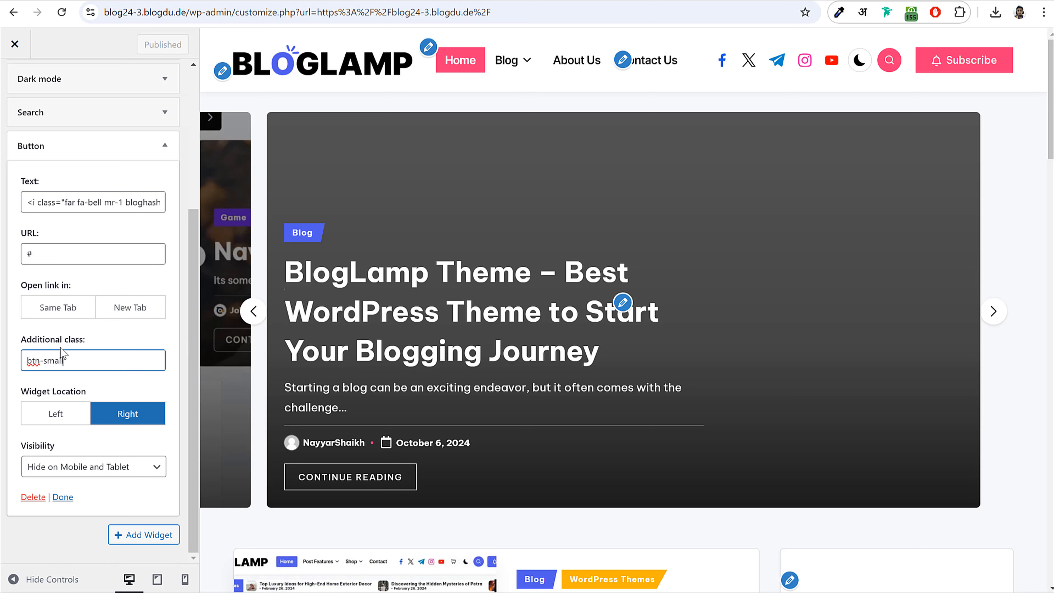
pyautogui.moveTo(22, 341); pyautogui.dragTo(27, 366)
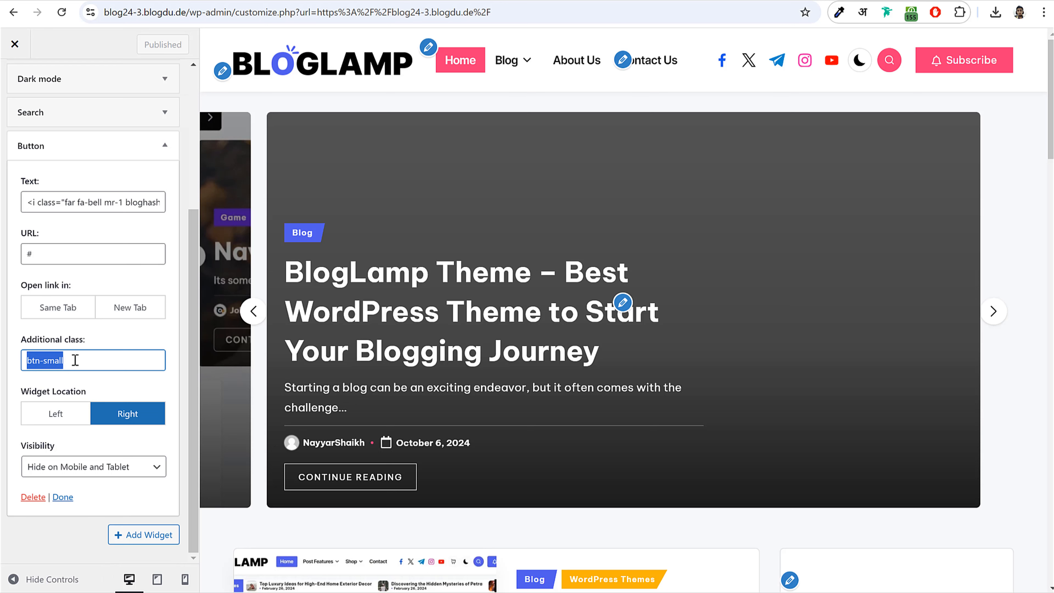
pyautogui.rightClick(46, 360)
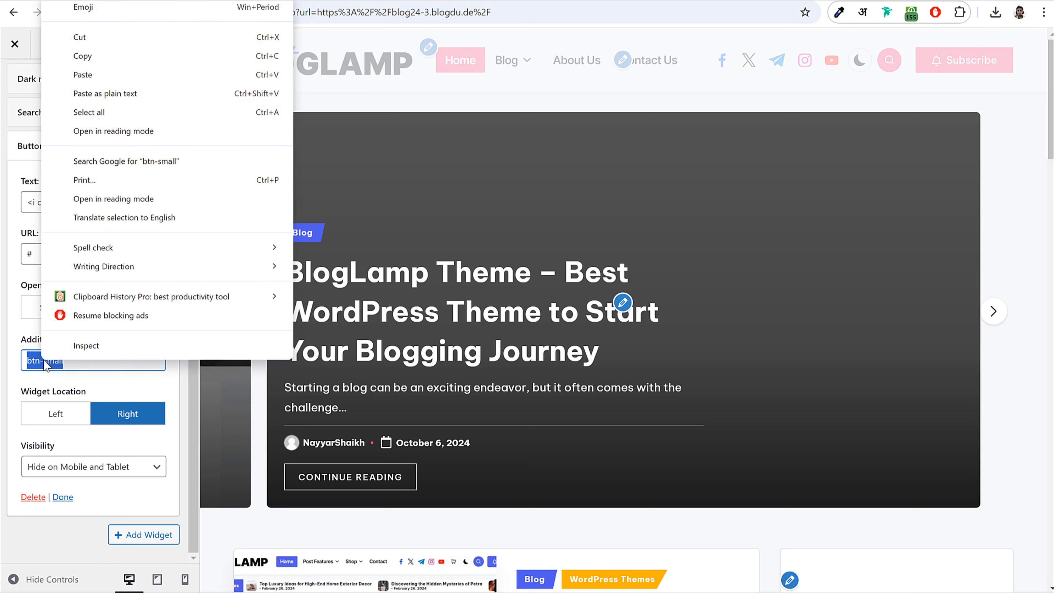
pyautogui.click(124, 64)
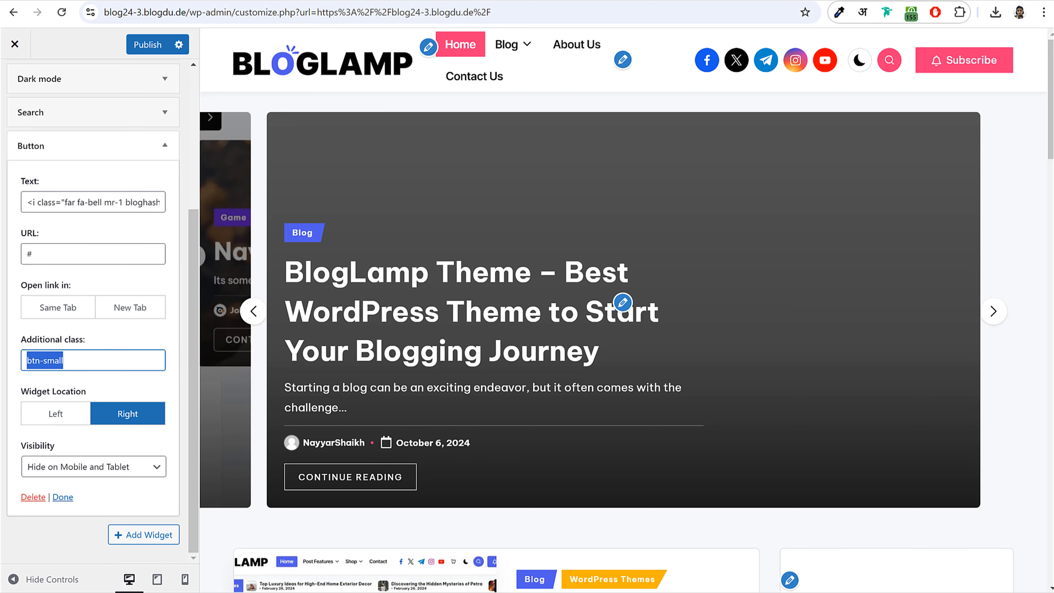
# - Edit the browser address to /wp-admin/ and load the admin Dashboard
pyautogui.click(309, 13)
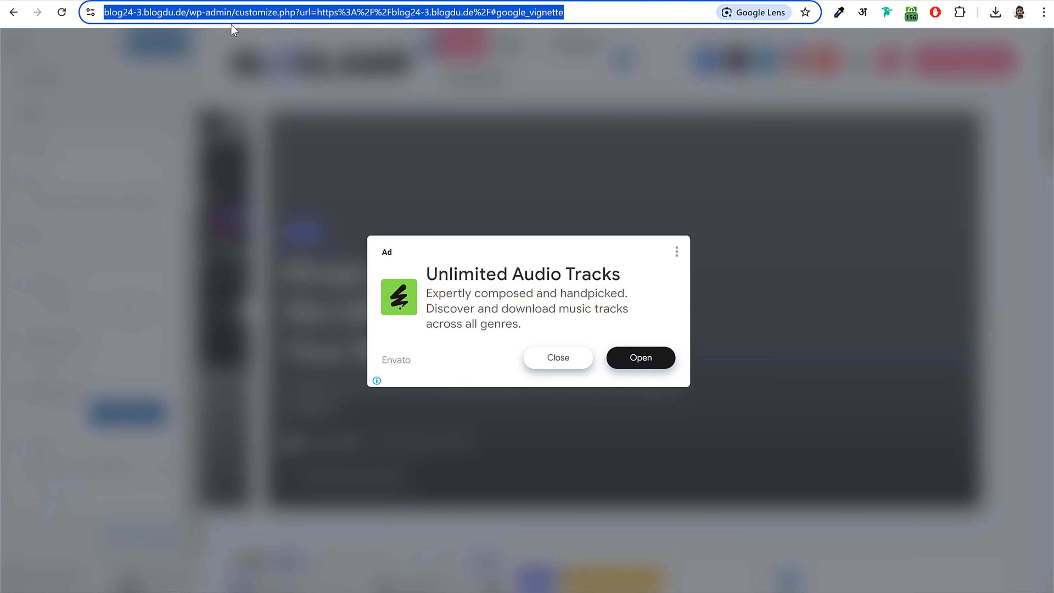
pyautogui.click(219, 12)
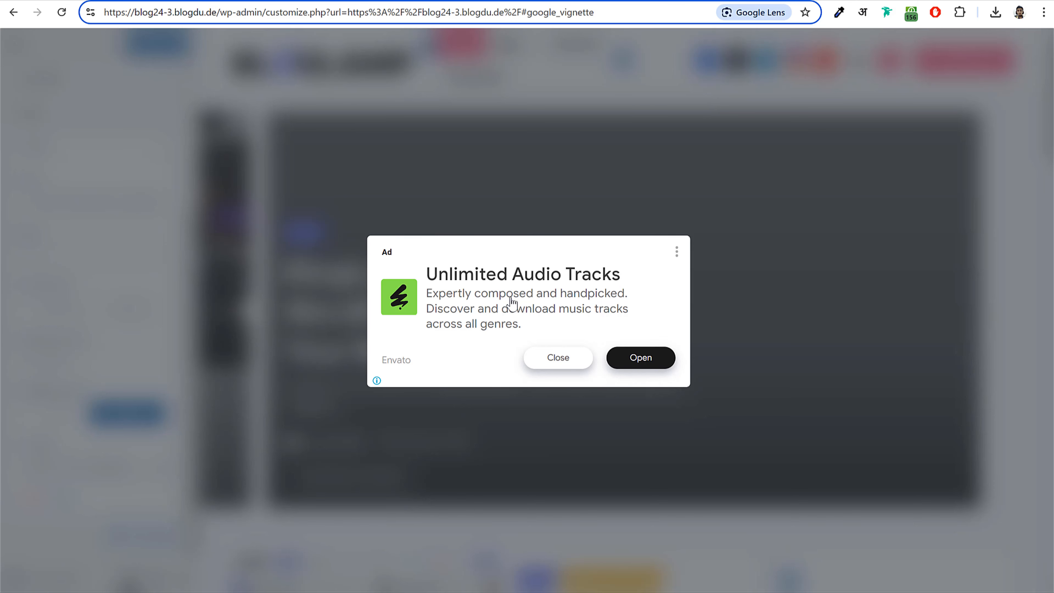
pyautogui.moveTo(263, 16); pyautogui.dragTo(14, 11)
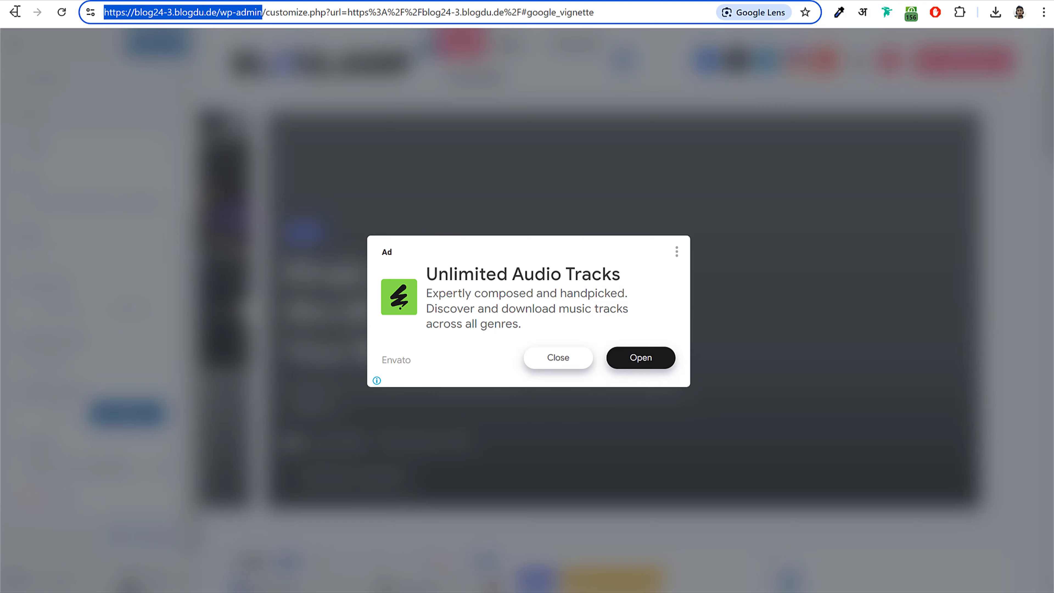
pyautogui.hotkey('ctrl', 'c')
pyautogui.hotkey('ctrl', 'a')
pyautogui.hotkey('ctrl', 'v')
pyautogui.press('Return')
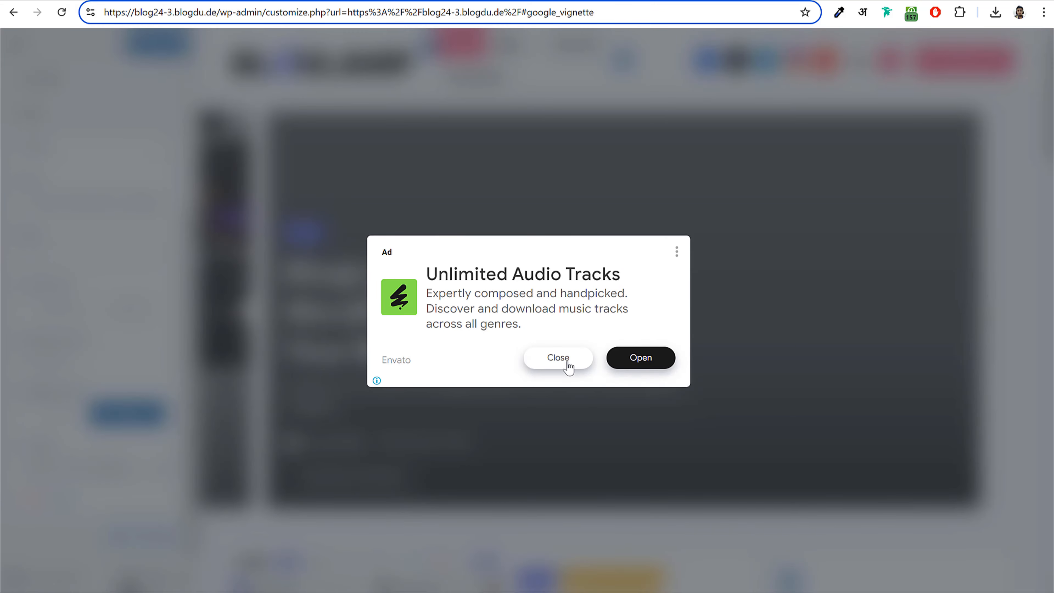
# - Dismiss the ad, then open the Newsletter Popup's Behavior settings with the click trigger options expanded
pyautogui.click(558, 358)
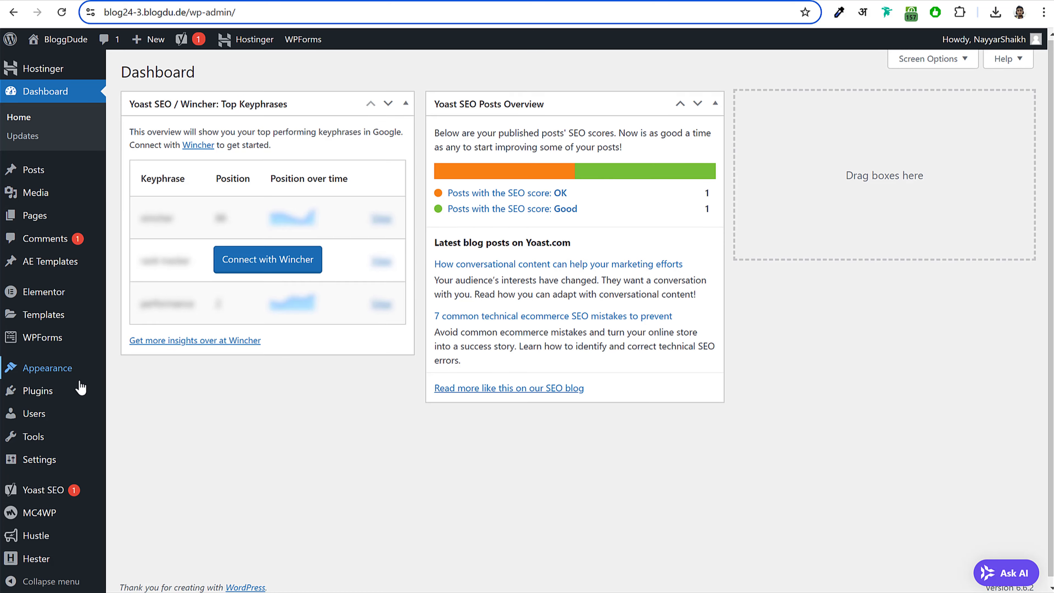
pyautogui.scroll(-1, 73, 465)
pyautogui.moveTo(63, 537)
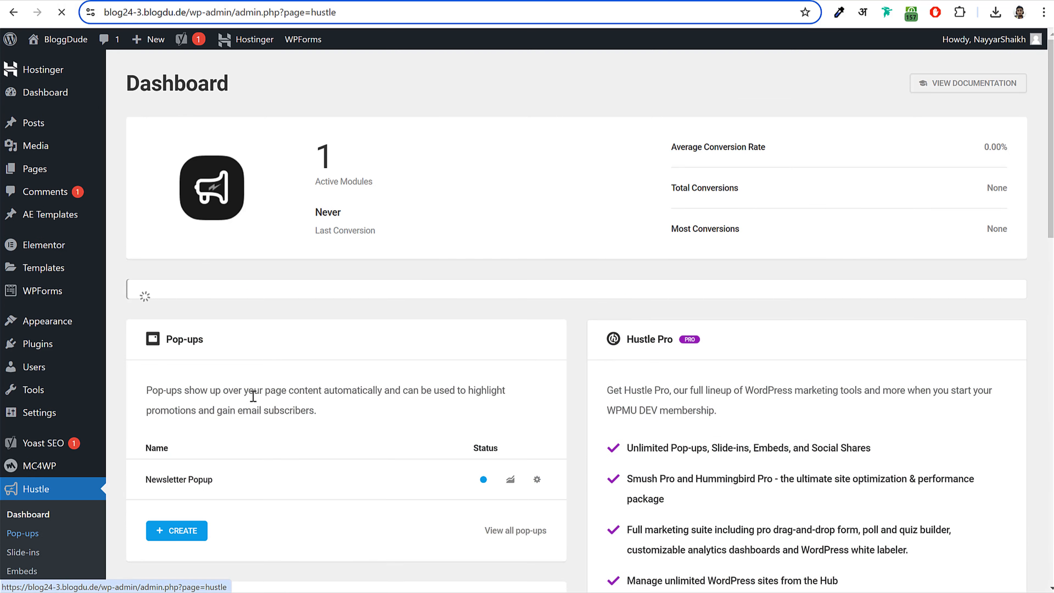
pyautogui.scroll(-5, 324, 393)
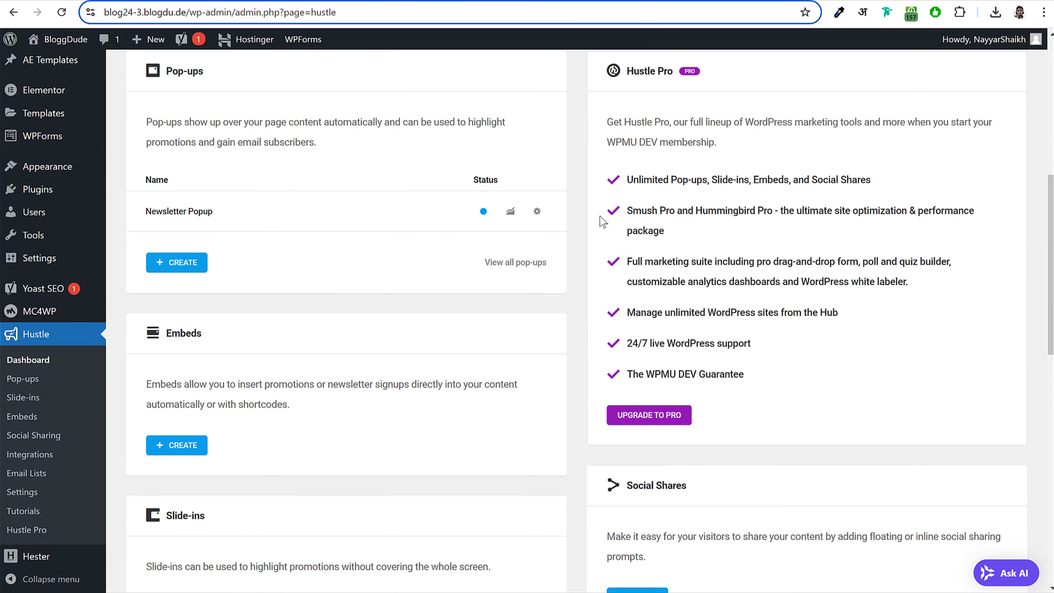
pyautogui.click(535, 211)
pyautogui.click(479, 252)
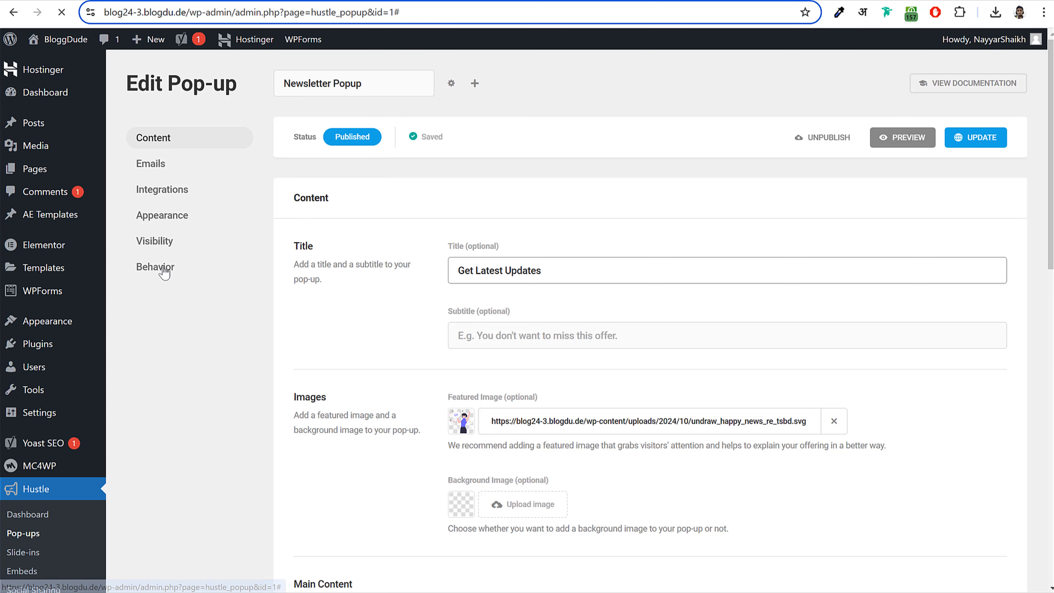
pyautogui.click(167, 267)
pyautogui.scroll(-5, 695, 335)
pyautogui.scroll(-2, 695, 334)
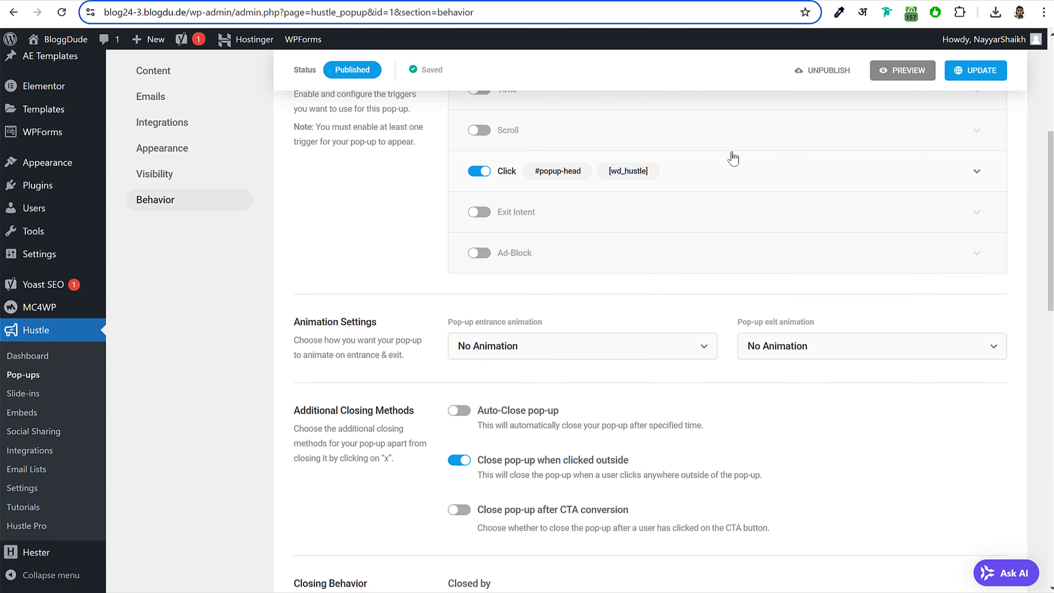
pyautogui.click(733, 159)
# - Add ', .btn-small' to the click trigger CSS selector so it reads '#popup-head, .btn-small', and update
pyautogui.tripleClick(580, 291)
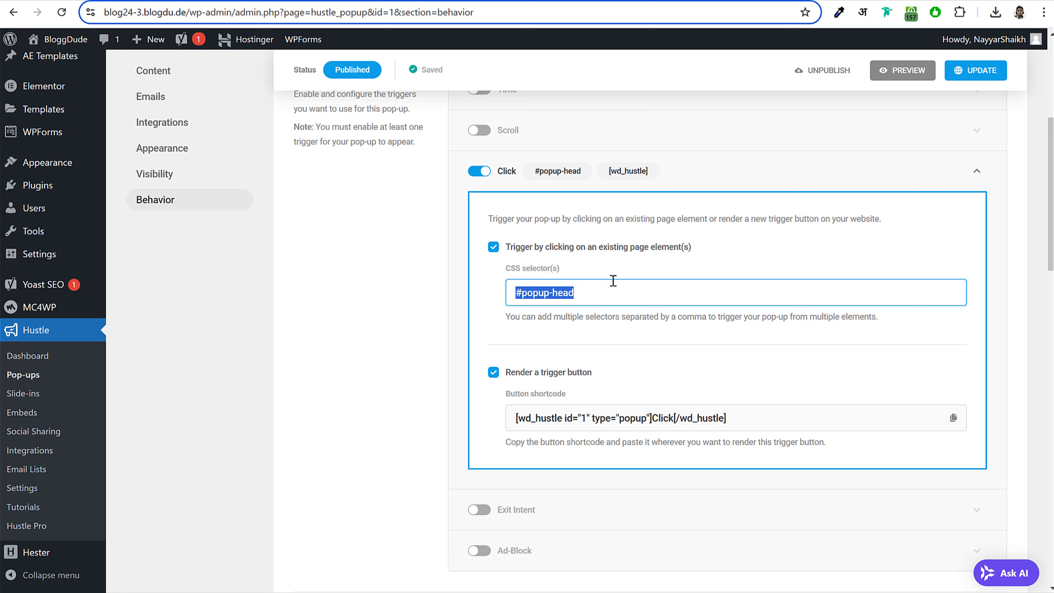
pyautogui.click(632, 281)
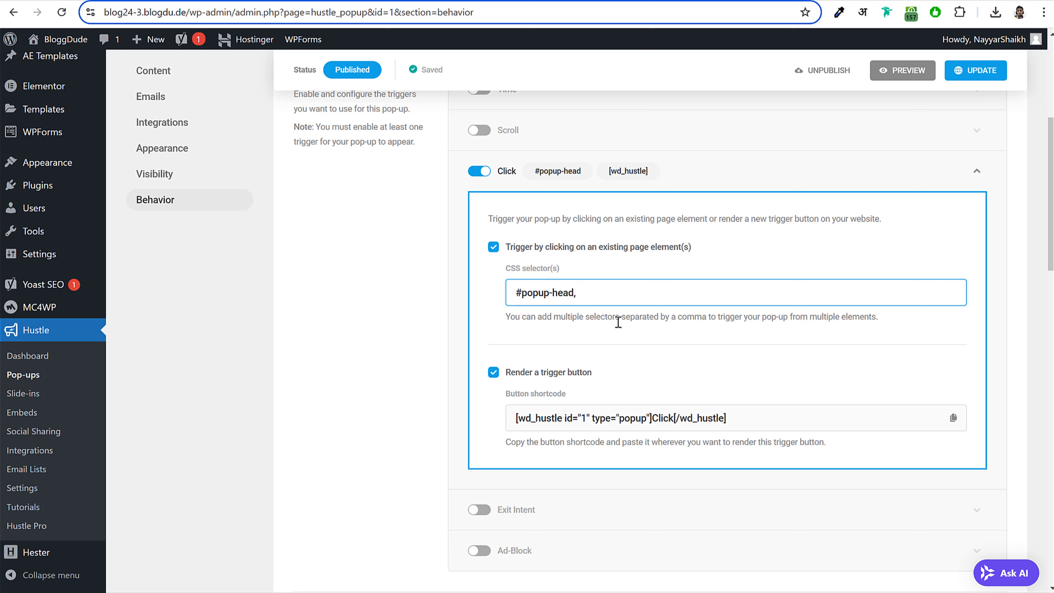
pyautogui.write(',')
pyautogui.moveTo(674, 319); pyautogui.dragTo(737, 315)
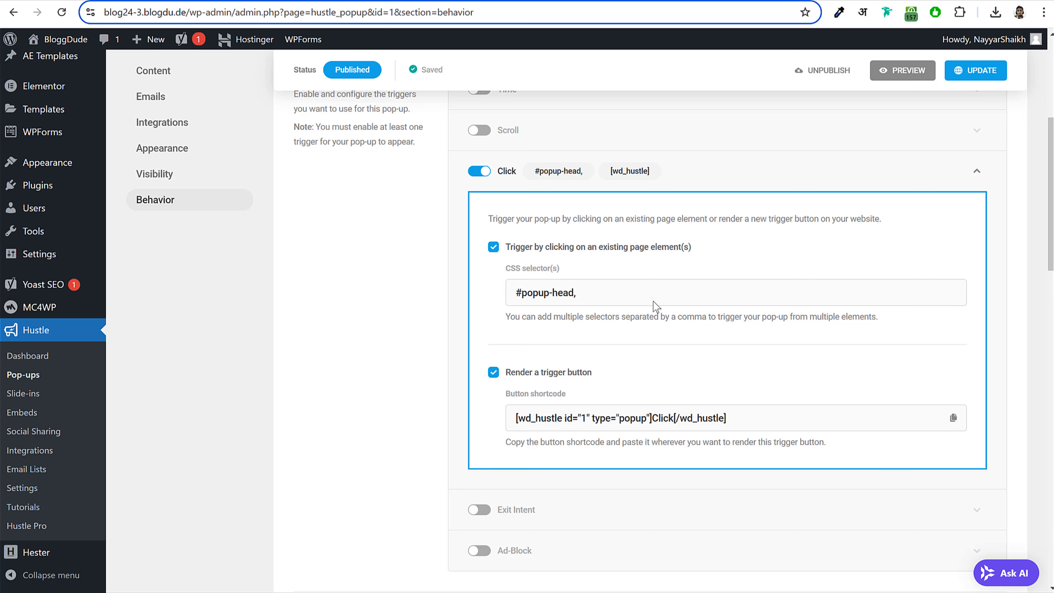
pyautogui.click(569, 294)
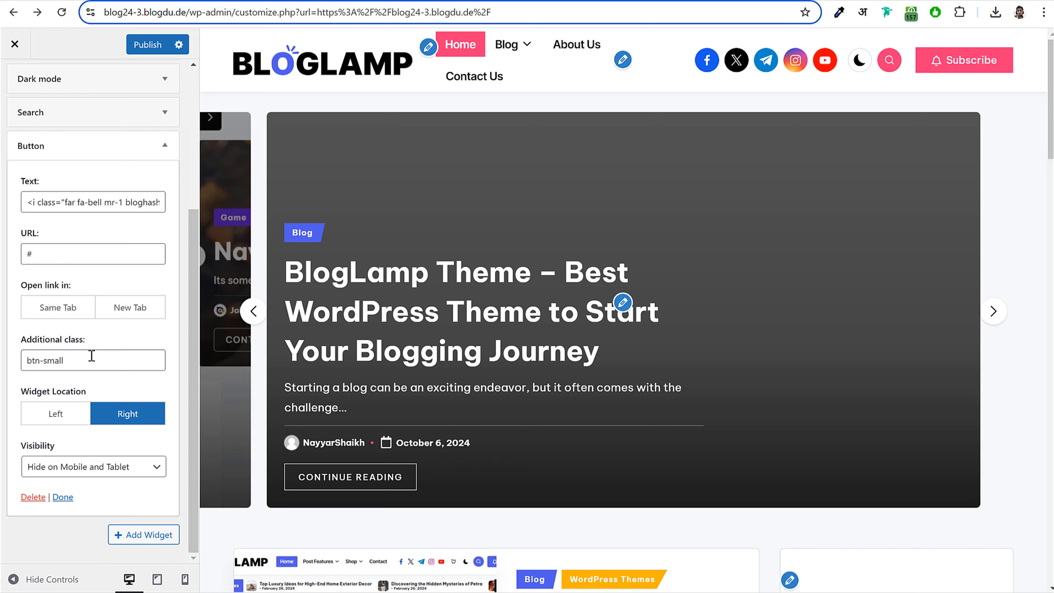
pyautogui.moveTo(92, 356); pyautogui.dragTo(33, 358)
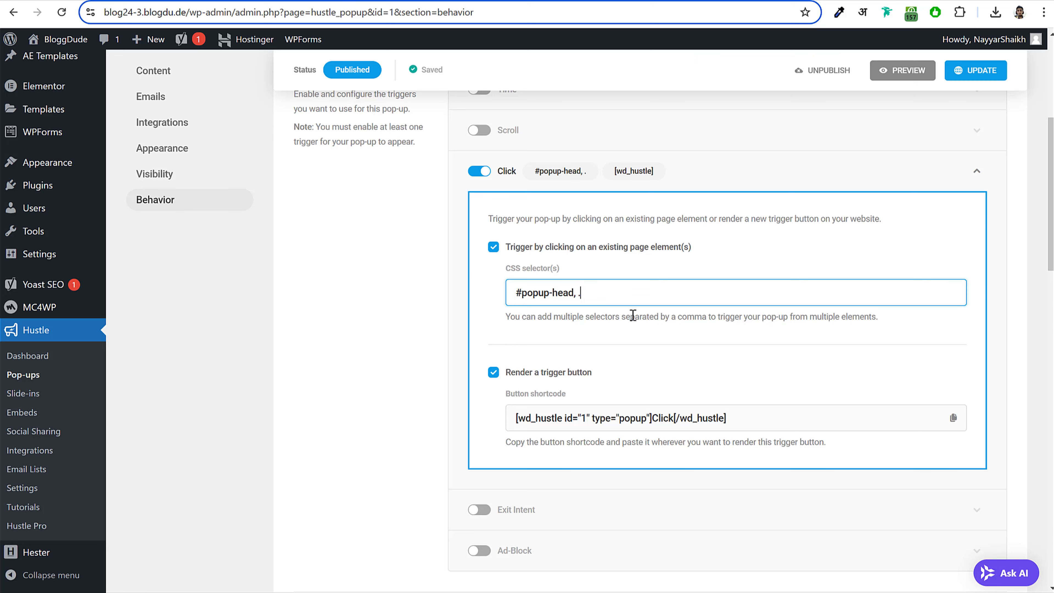
pyautogui.hotkey('ctrl', 'v')
pyautogui.click(973, 72)
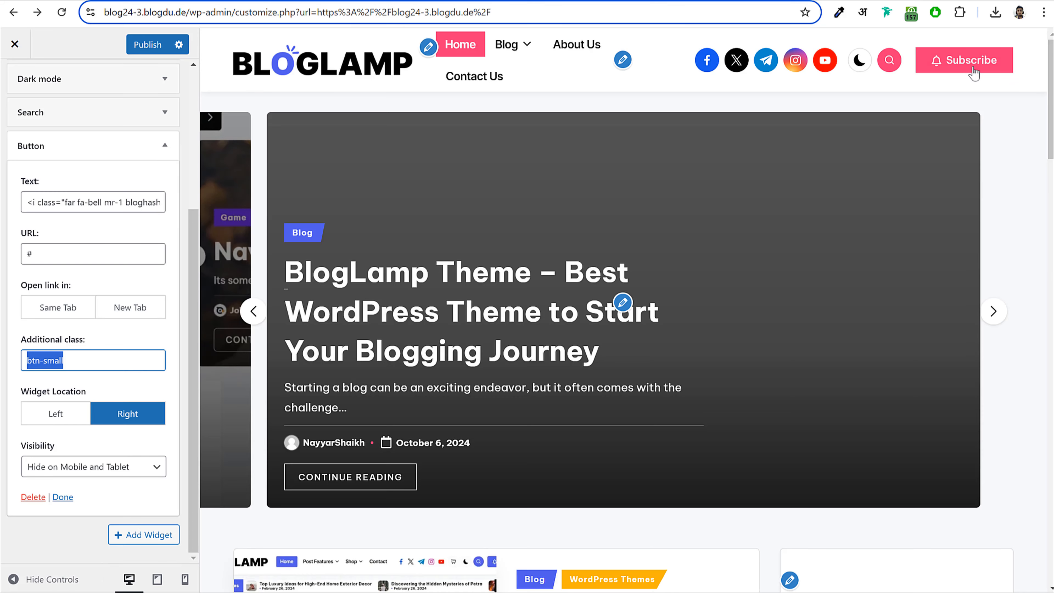
# - Publish the Customizer changes and return to the Header settings list
pyautogui.click(974, 73)
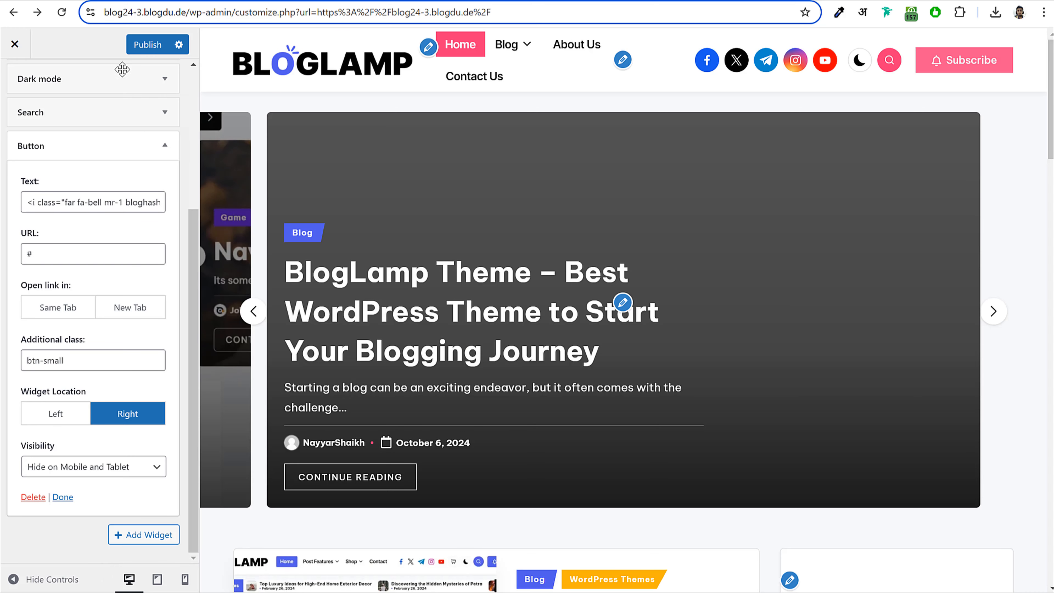
pyautogui.click(144, 45)
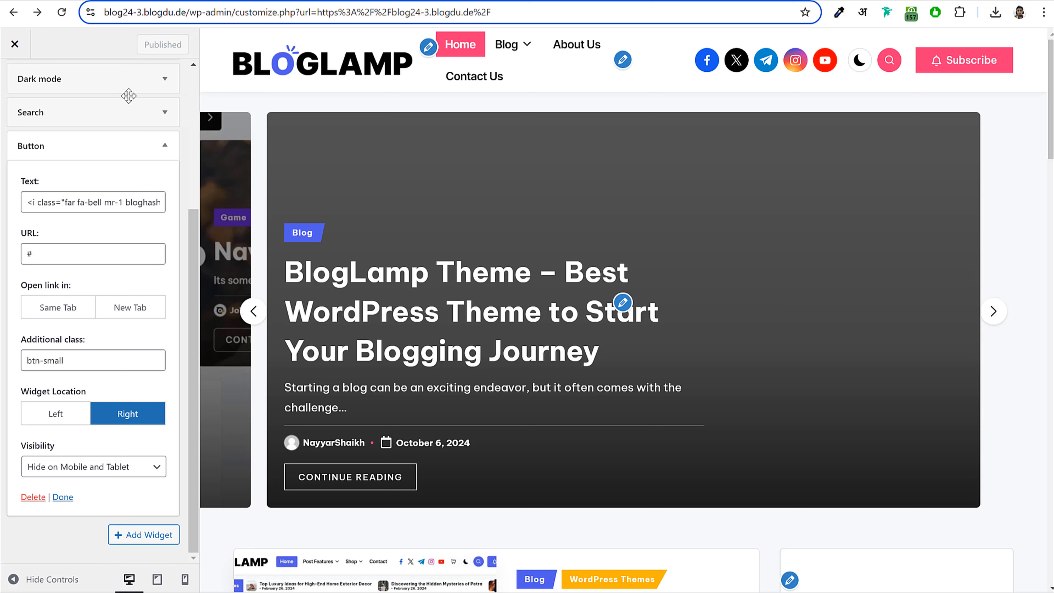
pyautogui.scroll(10, 33, 102)
pyautogui.click(14, 92)
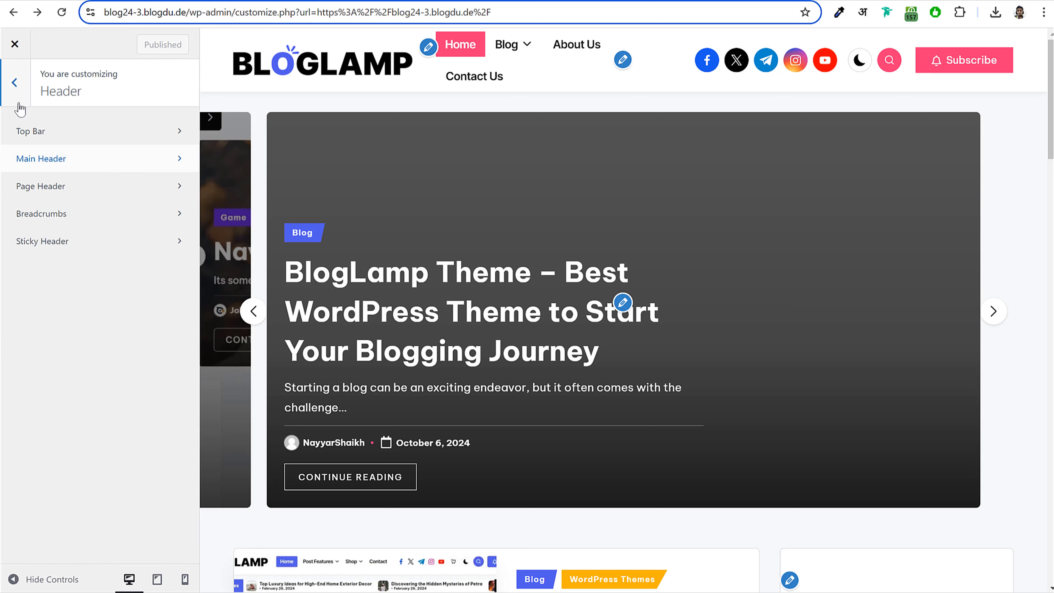
pyautogui.click(16, 82)
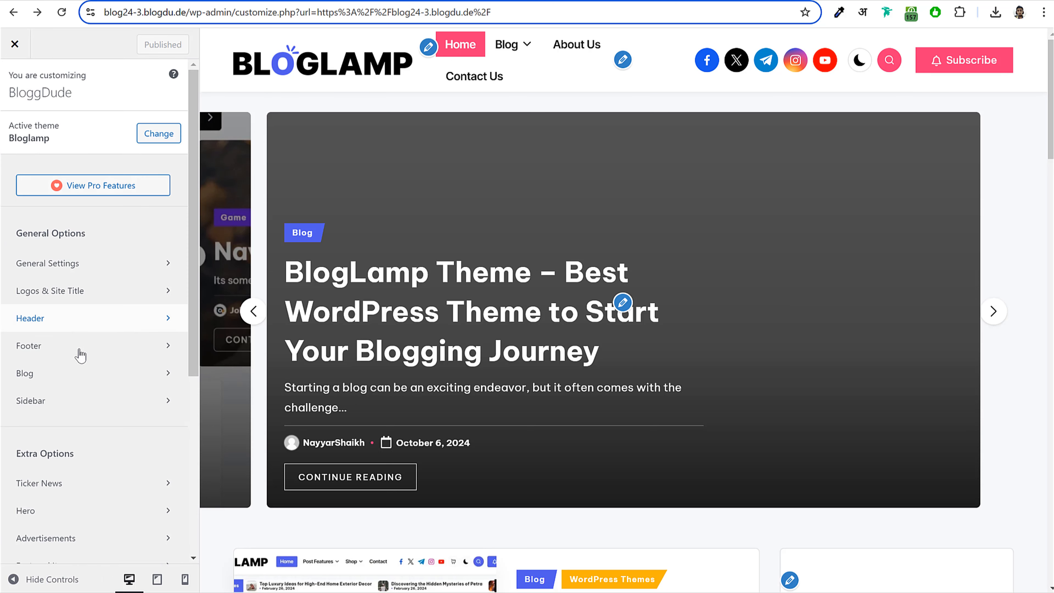
pyautogui.scroll(-3, 80, 355)
pyautogui.click(76, 250)
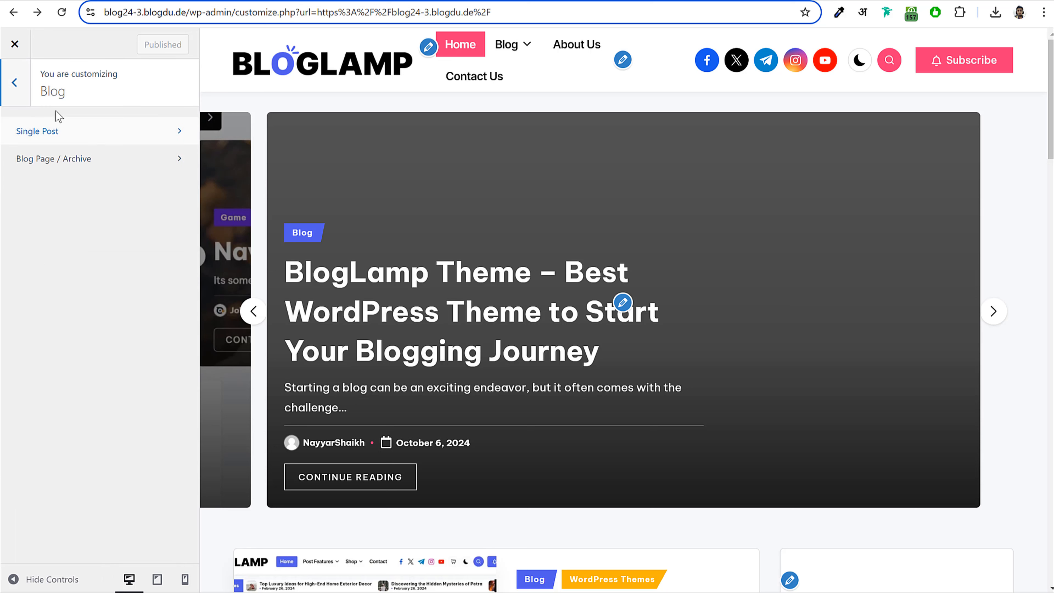
pyautogui.click(19, 87)
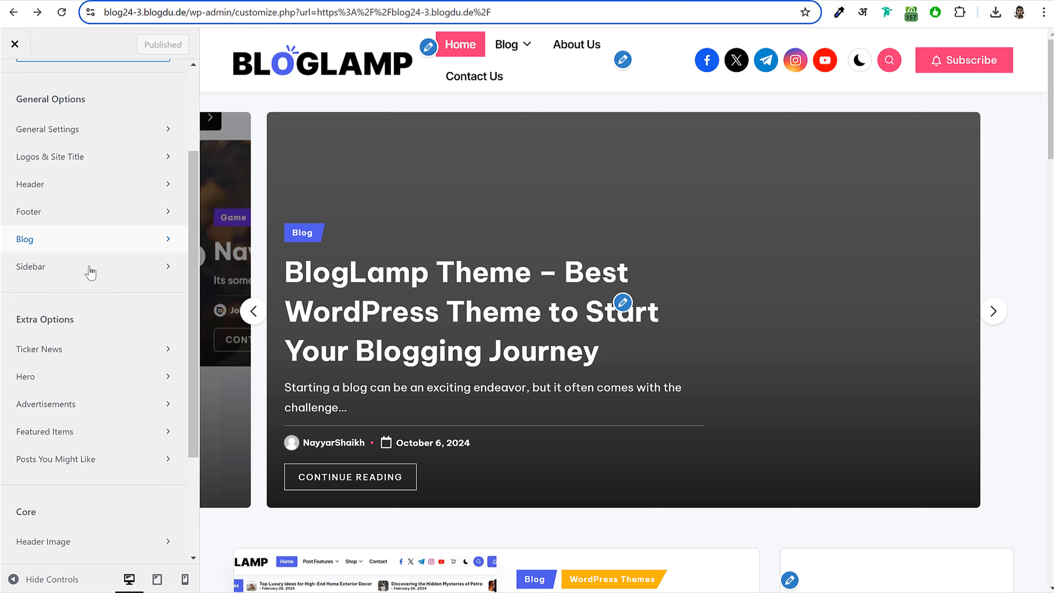
pyautogui.scroll(-3, 104, 340)
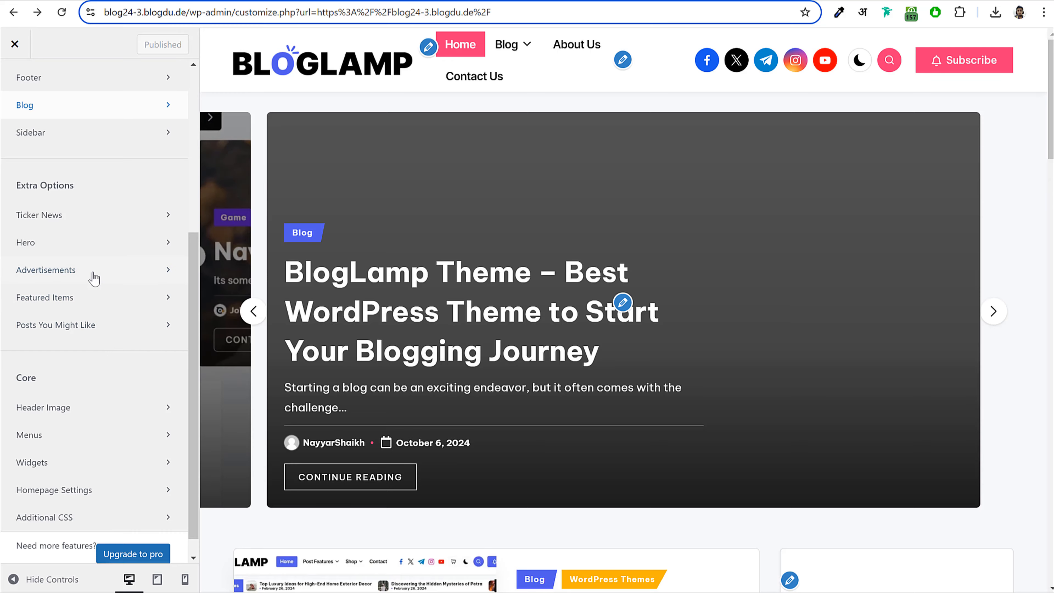
pyautogui.scroll(-5, 543, 286)
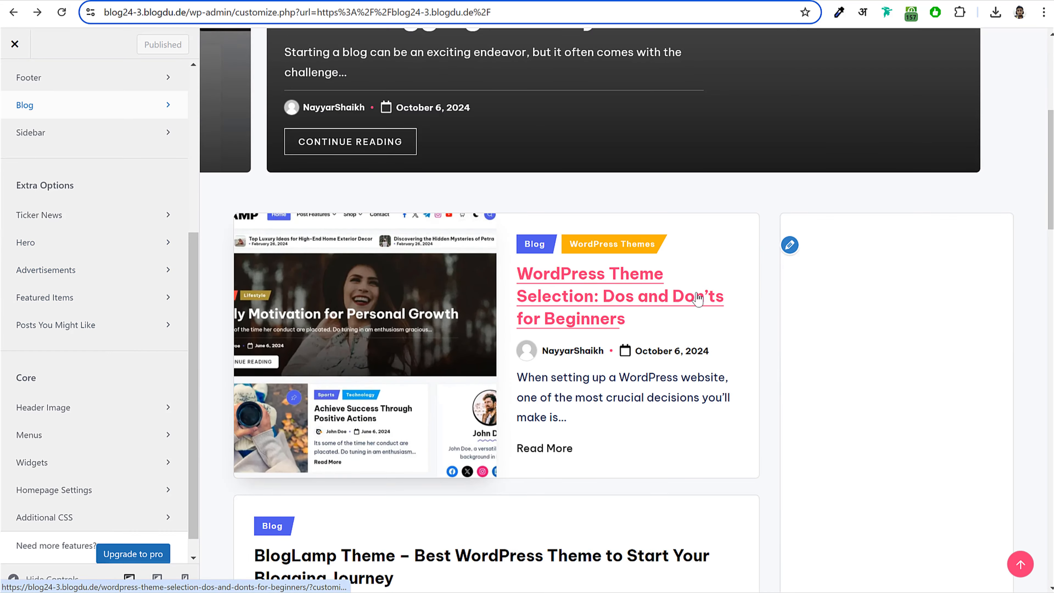
pyautogui.scroll(-5, 891, 297)
pyautogui.scroll(-5, 893, 303)
pyautogui.scroll(10, 892, 310)
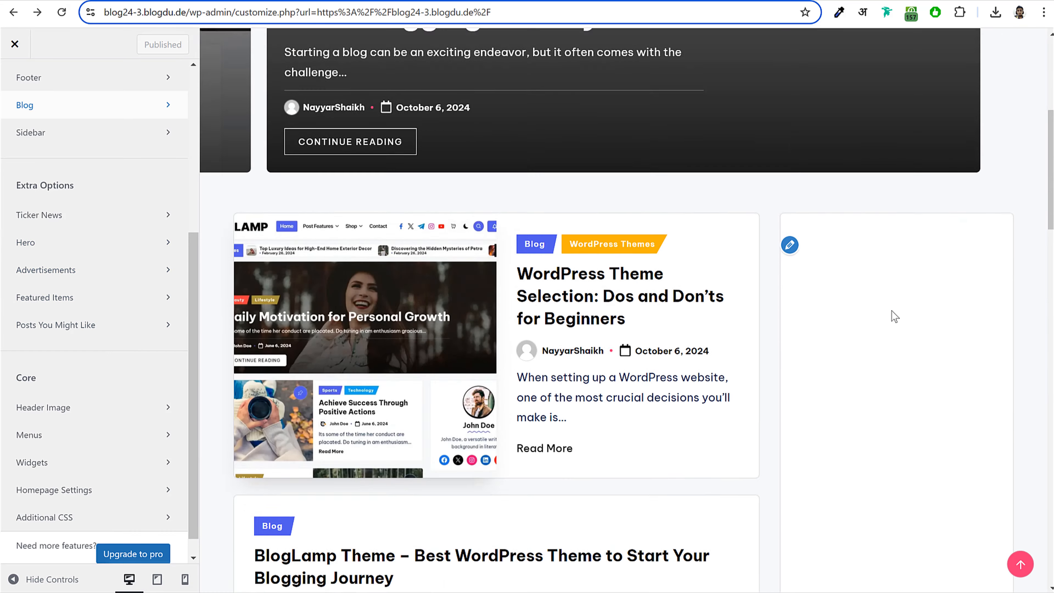
pyautogui.scroll(-5, 875, 308)
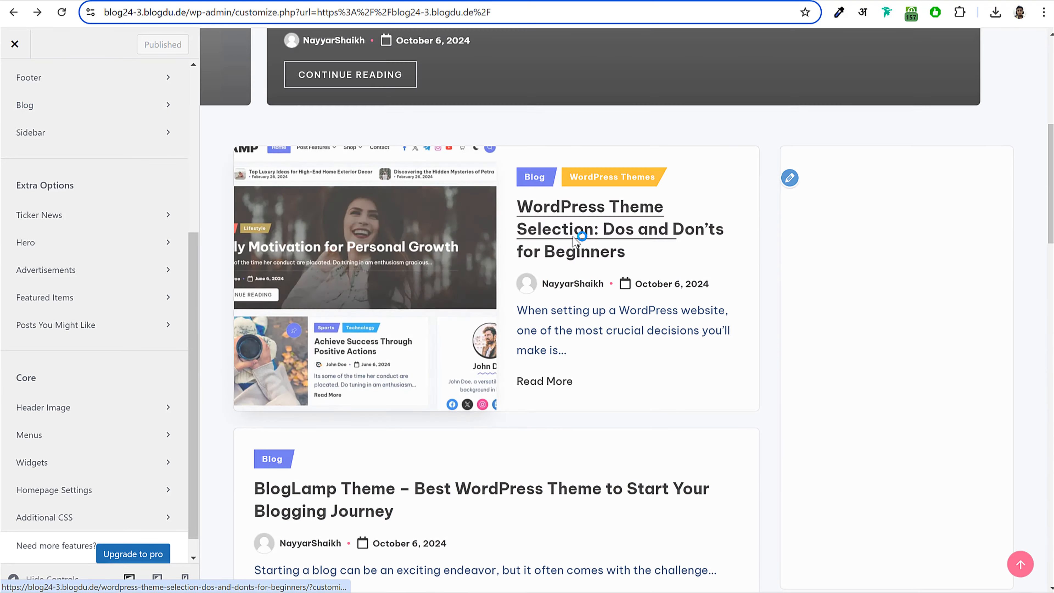
pyautogui.click(572, 237)
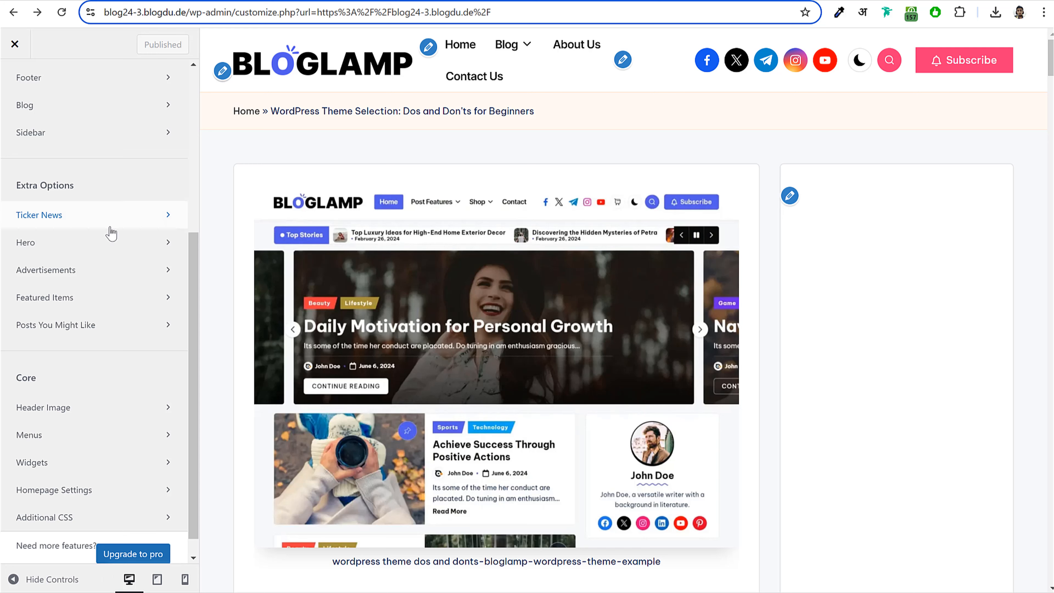
pyautogui.scroll(3, 113, 229)
pyautogui.click(82, 241)
pyautogui.click(91, 132)
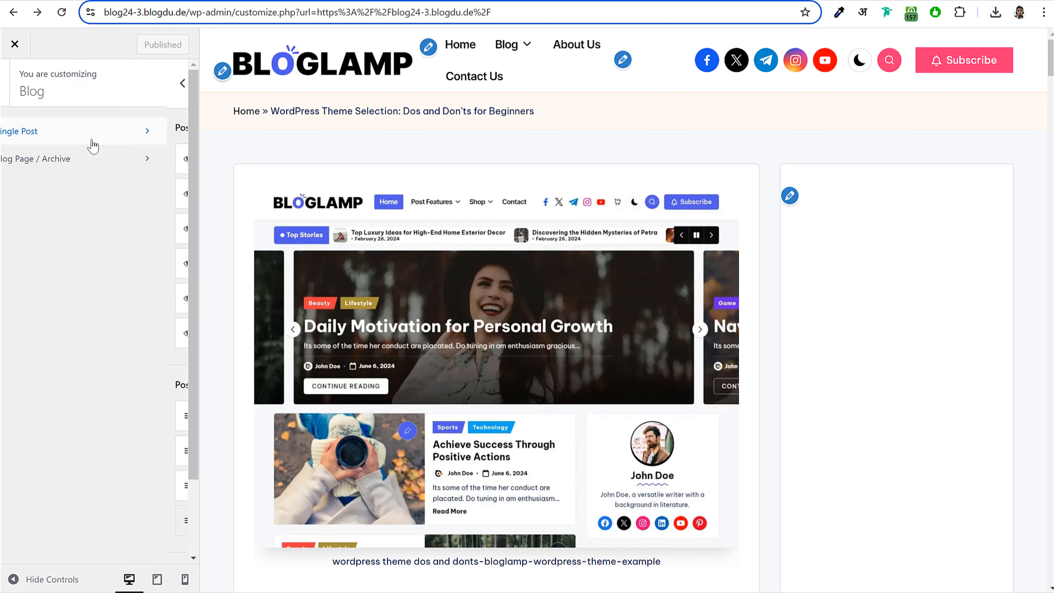
pyautogui.scroll(-3, 191, 353)
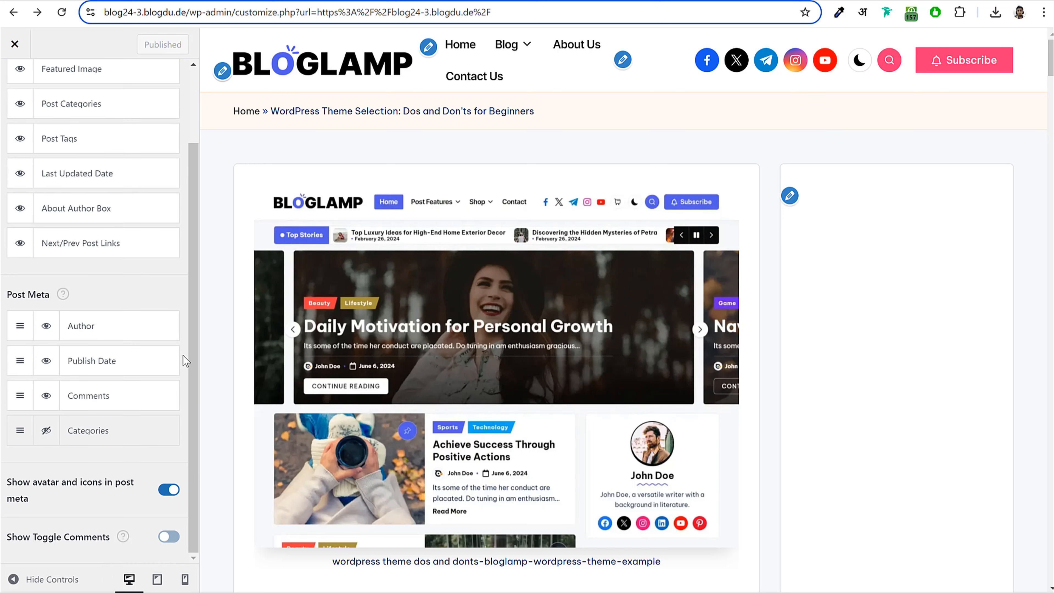
pyautogui.scroll(3, 186, 360)
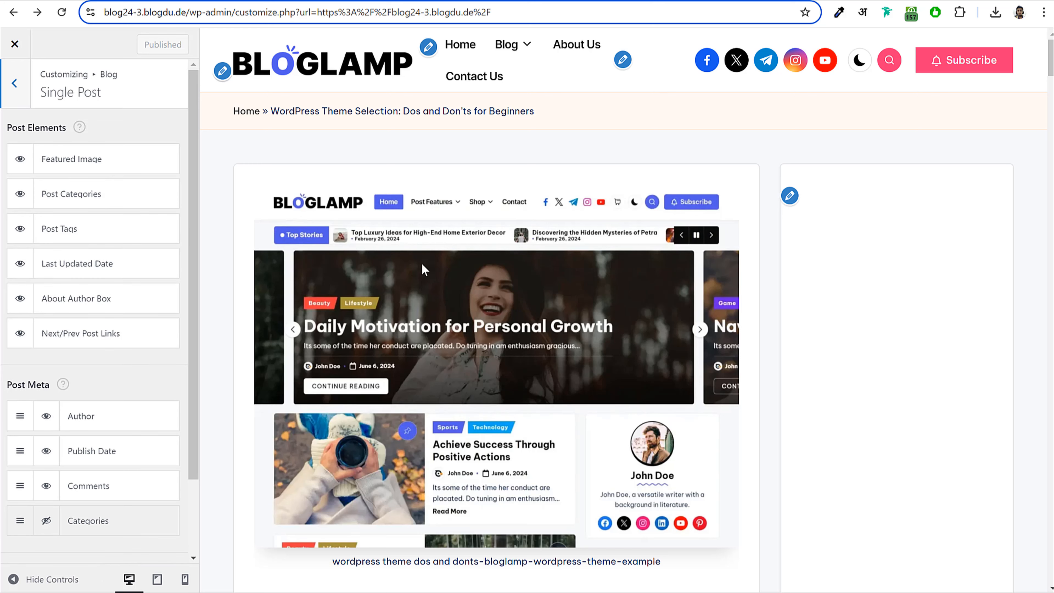
pyautogui.scroll(-10, 438, 346)
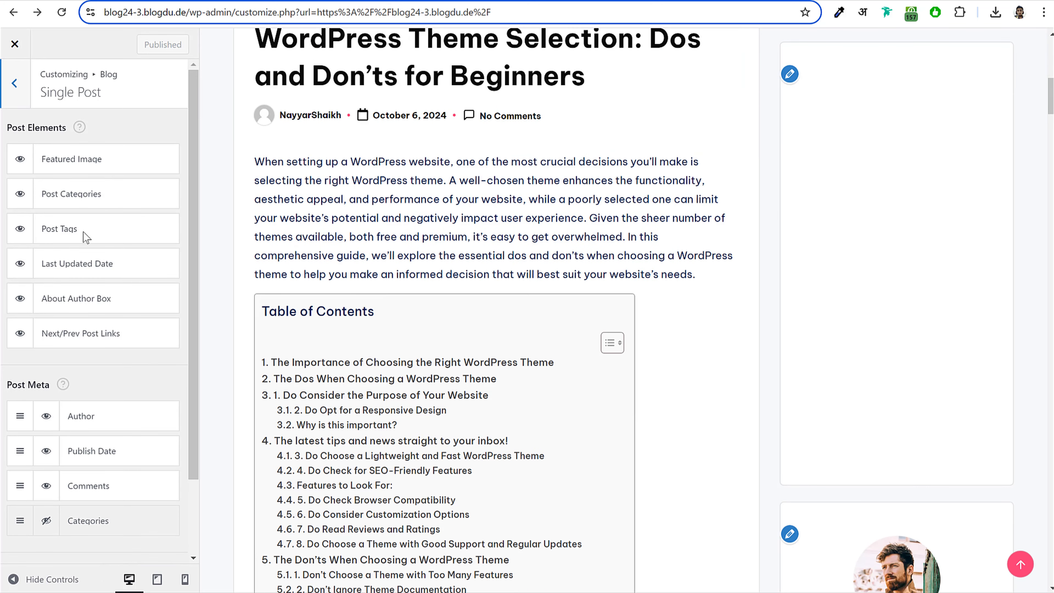
pyautogui.click(23, 85)
pyautogui.click(83, 159)
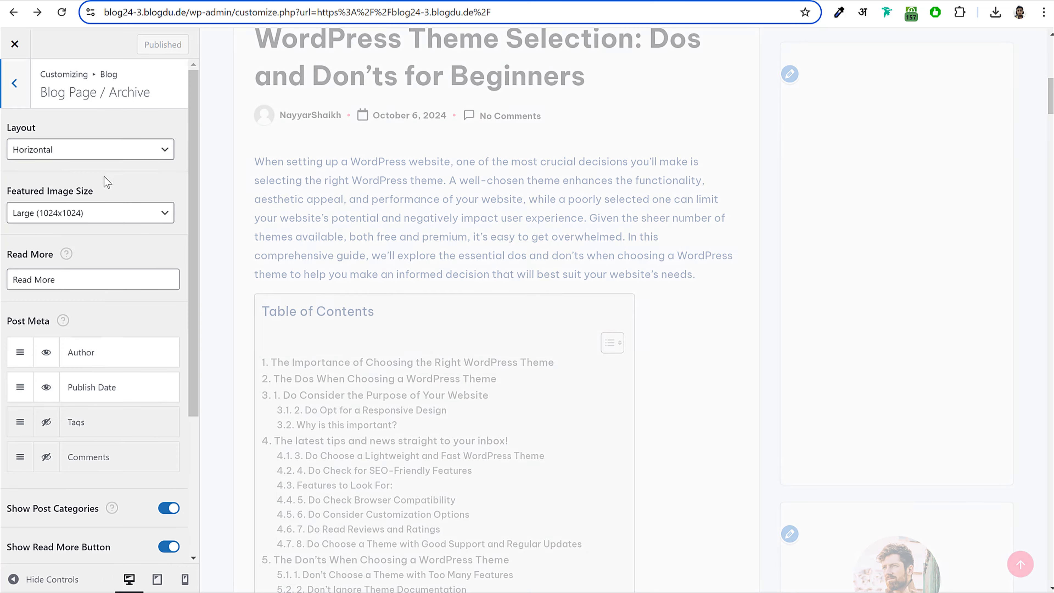
pyautogui.scroll(-5, 153, 290)
pyautogui.scroll(5, 153, 351)
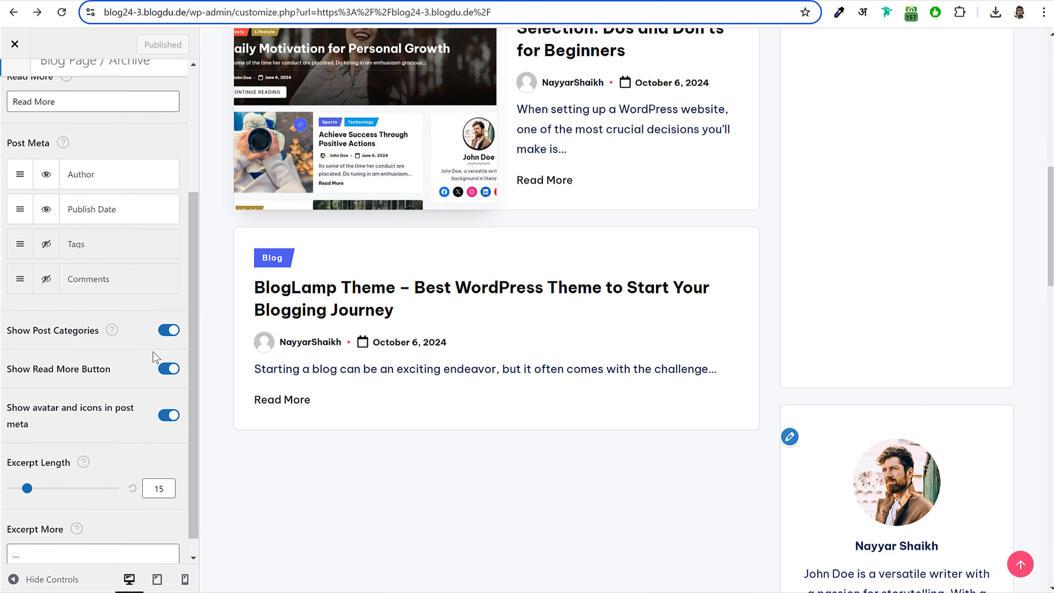
pyautogui.scroll(10, 499, 269)
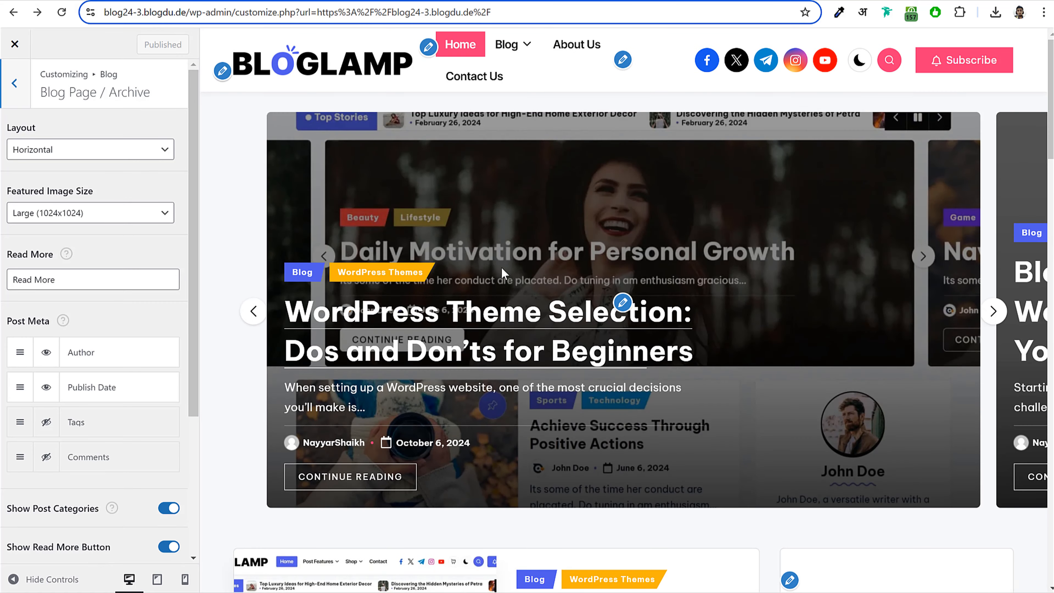
pyautogui.click(14, 83)
pyautogui.click(14, 85)
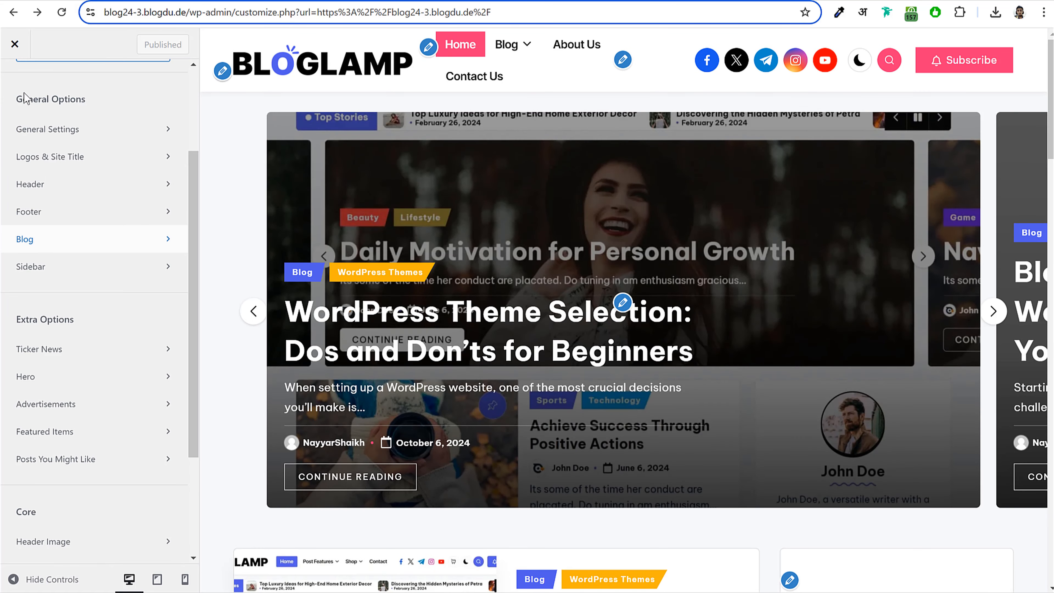
pyautogui.scroll(-5, 617, 310)
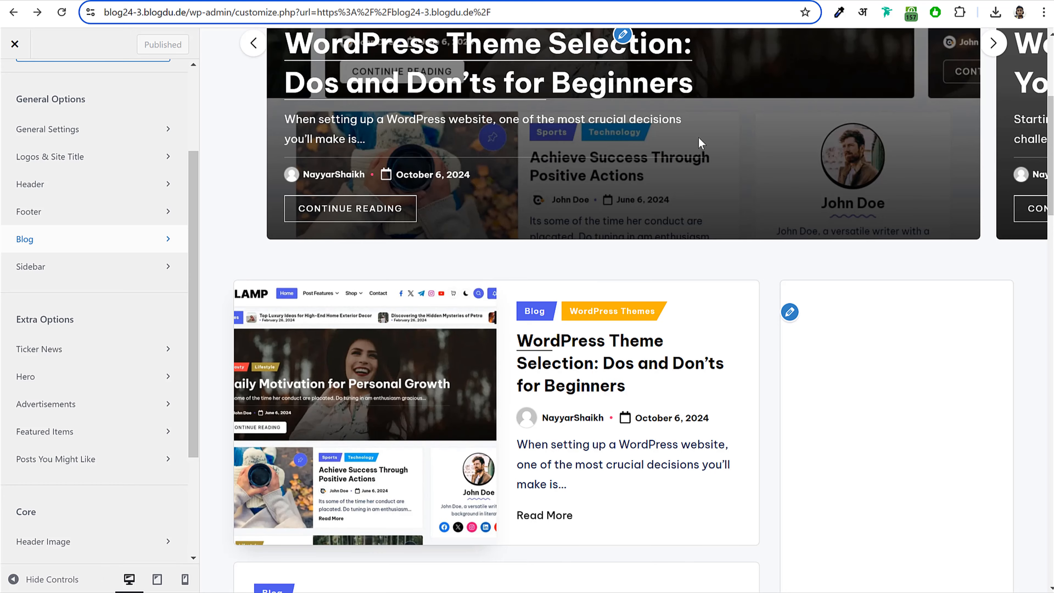
pyautogui.scroll(5, 338, 309)
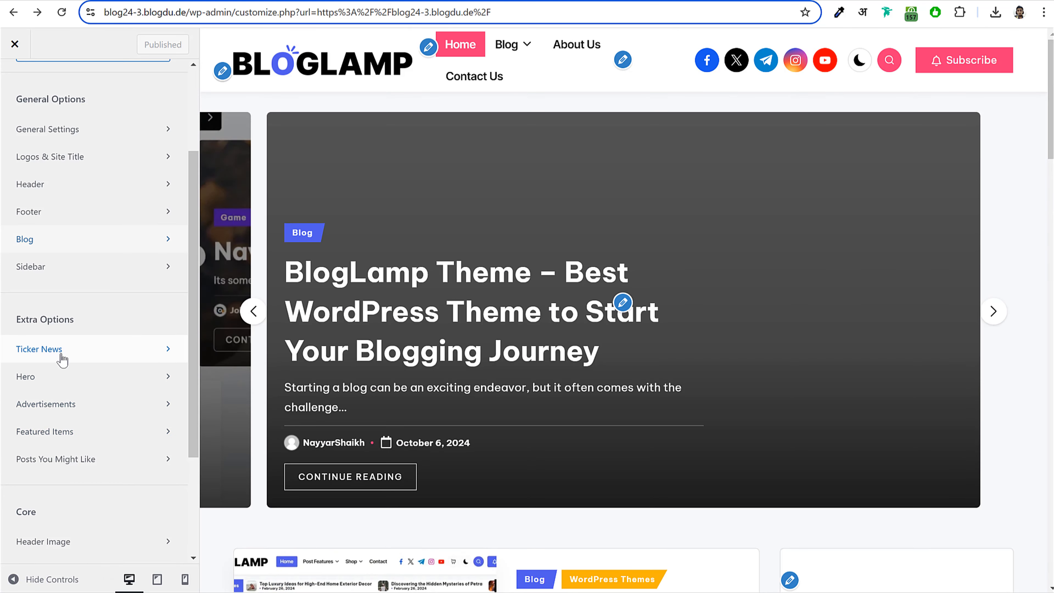
# - Try switching on the Ticker News section, then leave it turned off
pyautogui.click(62, 359)
pyautogui.click(178, 127)
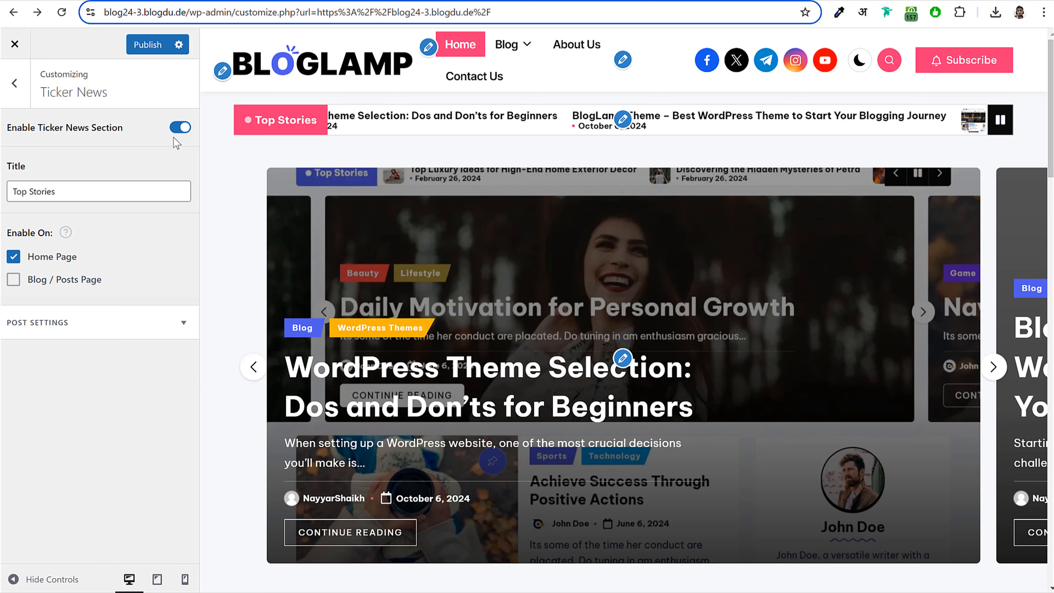
pyautogui.click(180, 128)
pyautogui.click(14, 83)
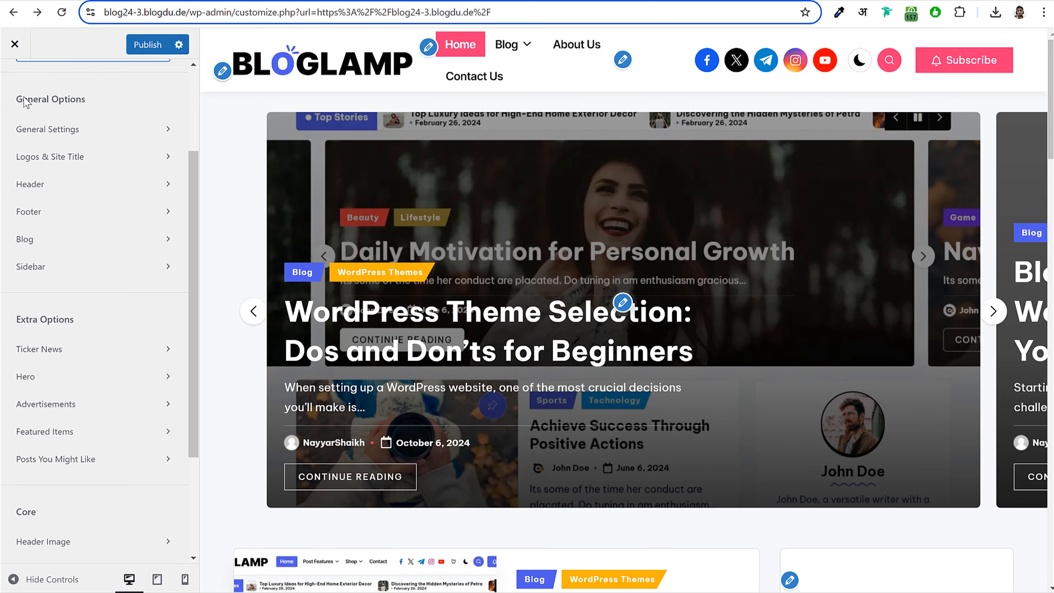
# - Uncheck Hero > Home Page so the slider is hidden, and publish
pyautogui.click(61, 377)
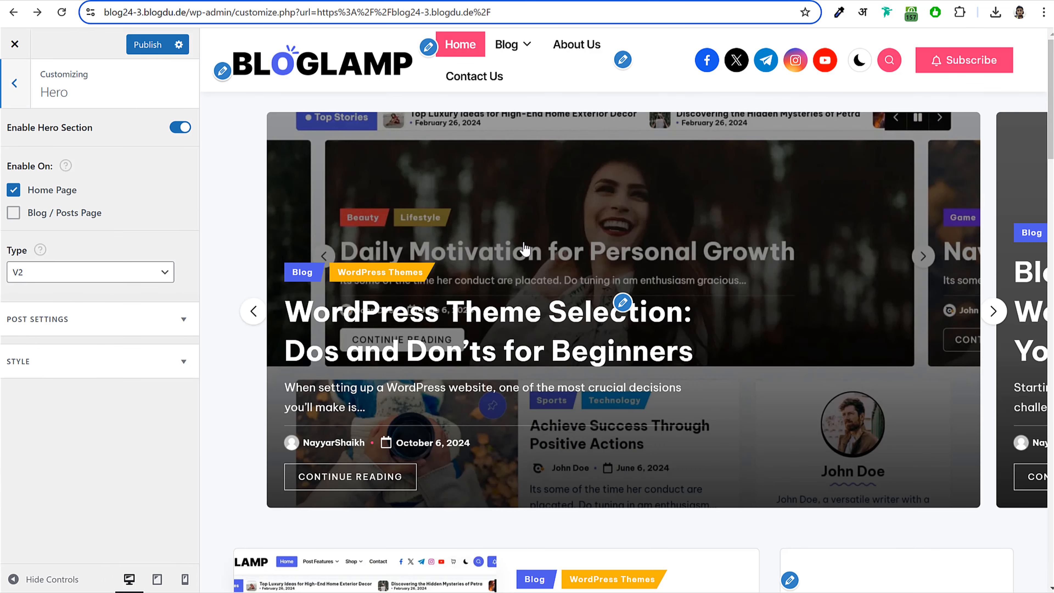
pyautogui.click(995, 311)
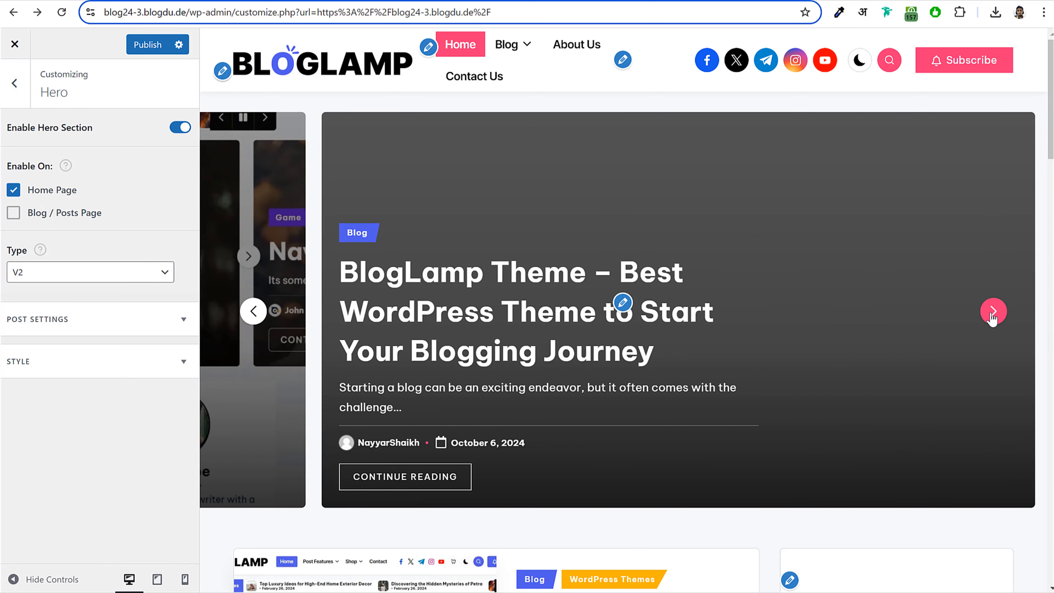
pyautogui.click(19, 192)
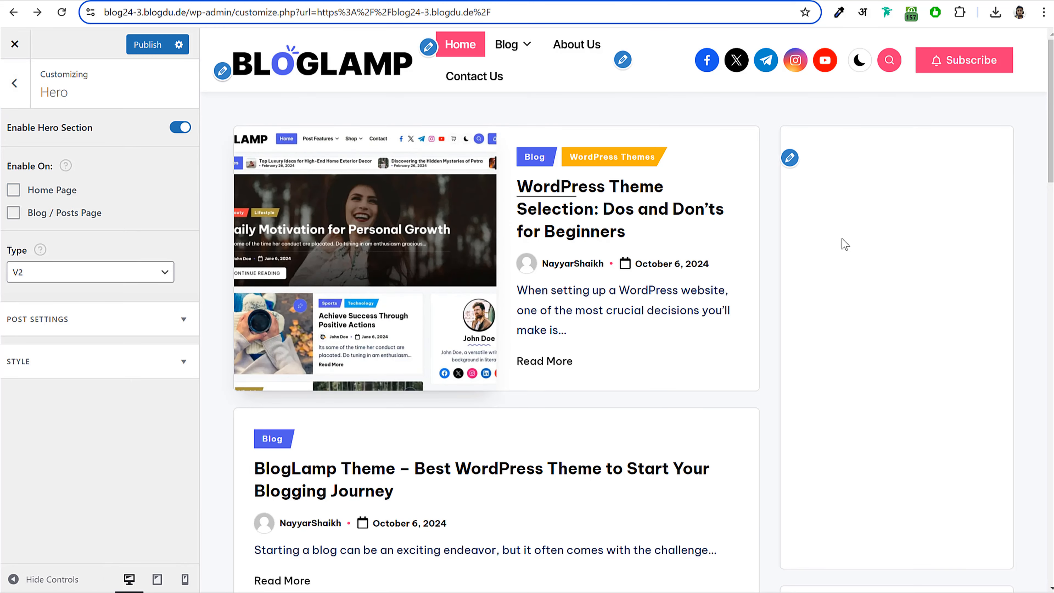
pyautogui.click(139, 49)
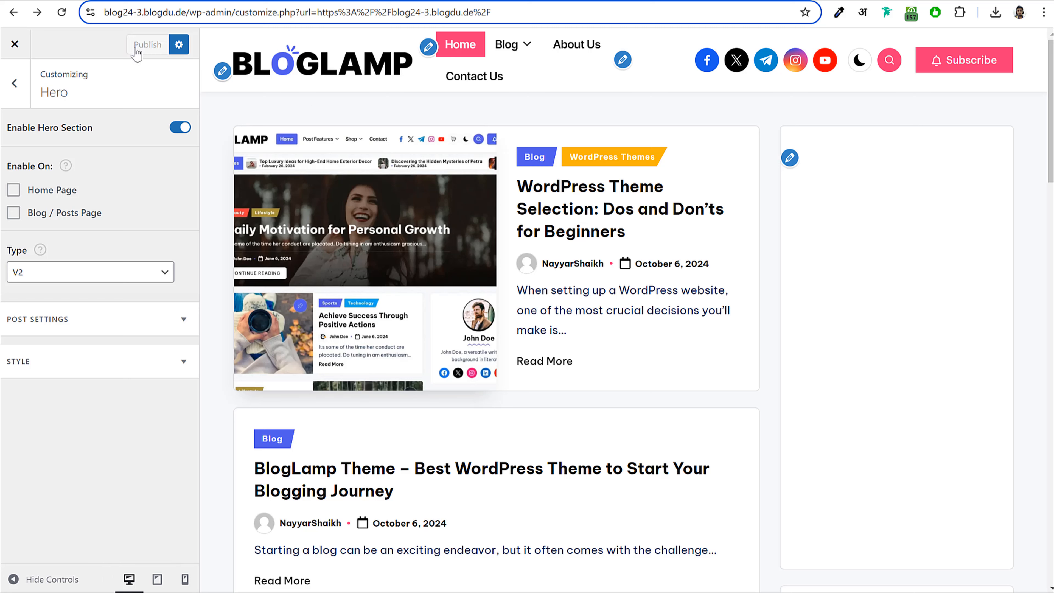
pyautogui.click(15, 84)
# - Look through the Featured Items settings and leave them unchanged
pyautogui.scroll(-2, 109, 376)
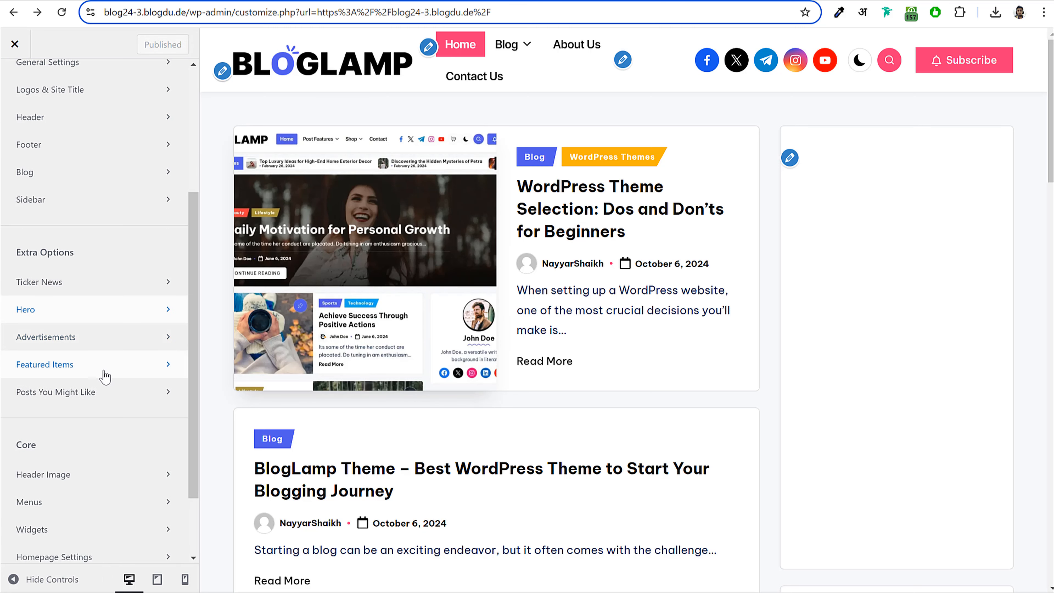
pyautogui.click(105, 376)
pyautogui.scroll(-20, 417, 353)
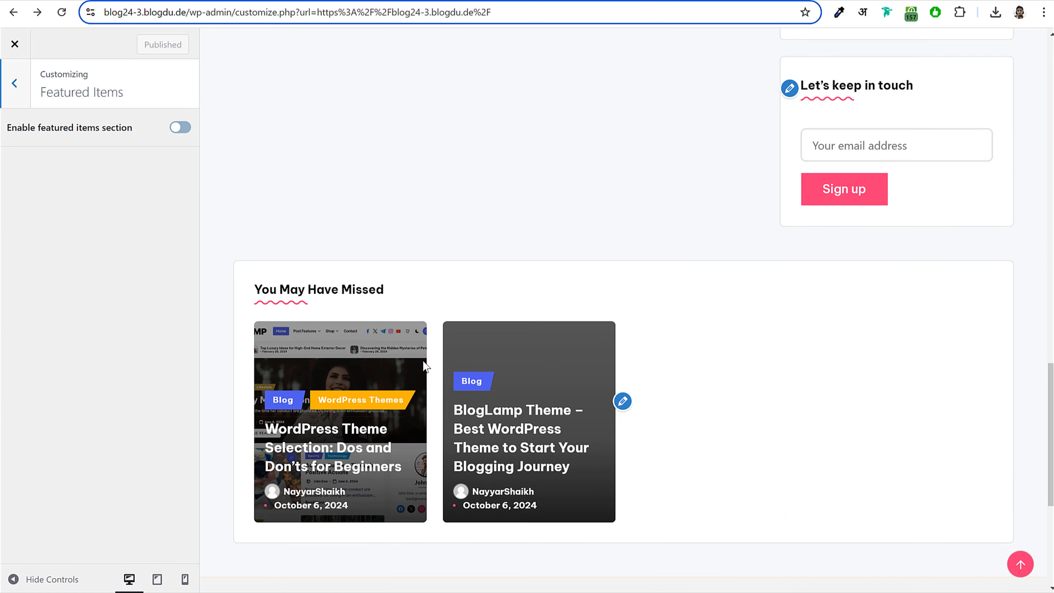
pyautogui.scroll(3, 376, 189)
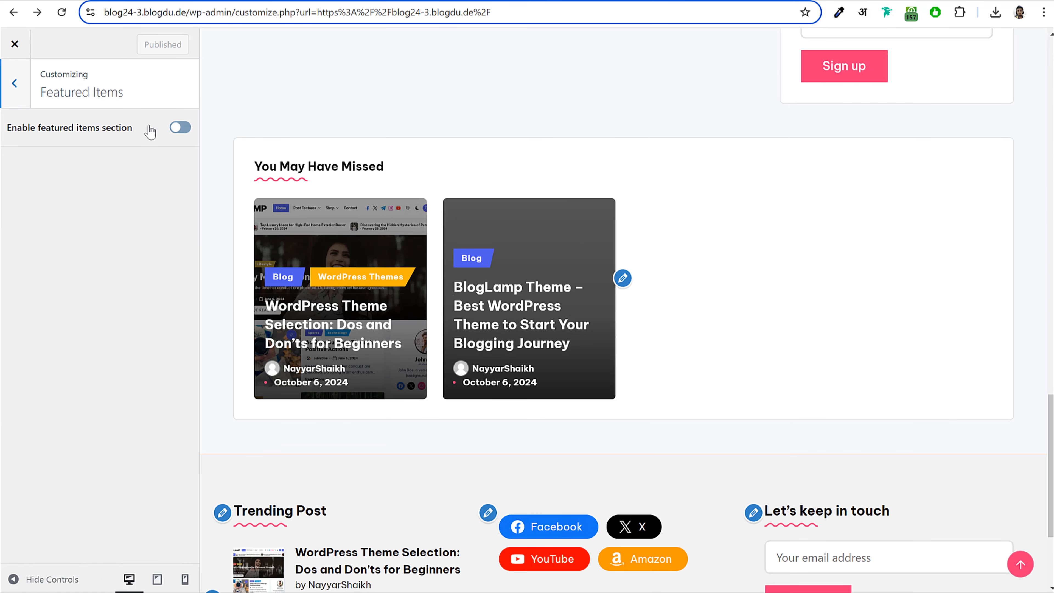
pyautogui.click(15, 83)
pyautogui.scroll(7, 765, 274)
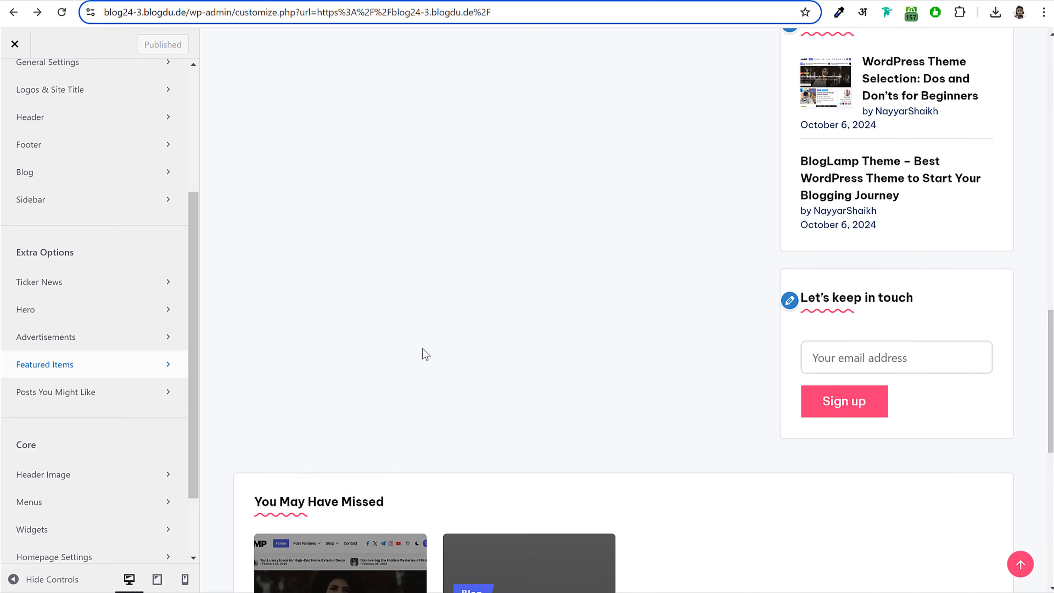
pyautogui.scroll(-6, 426, 354)
# - Turn off the Posts You Might Like section and publish
pyautogui.click(88, 392)
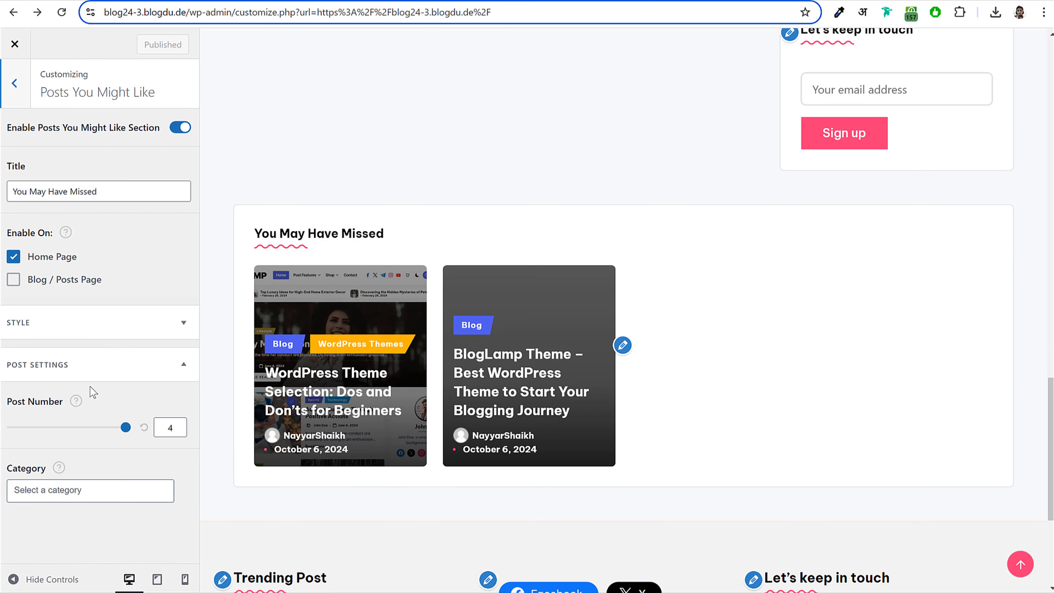
pyautogui.click(177, 127)
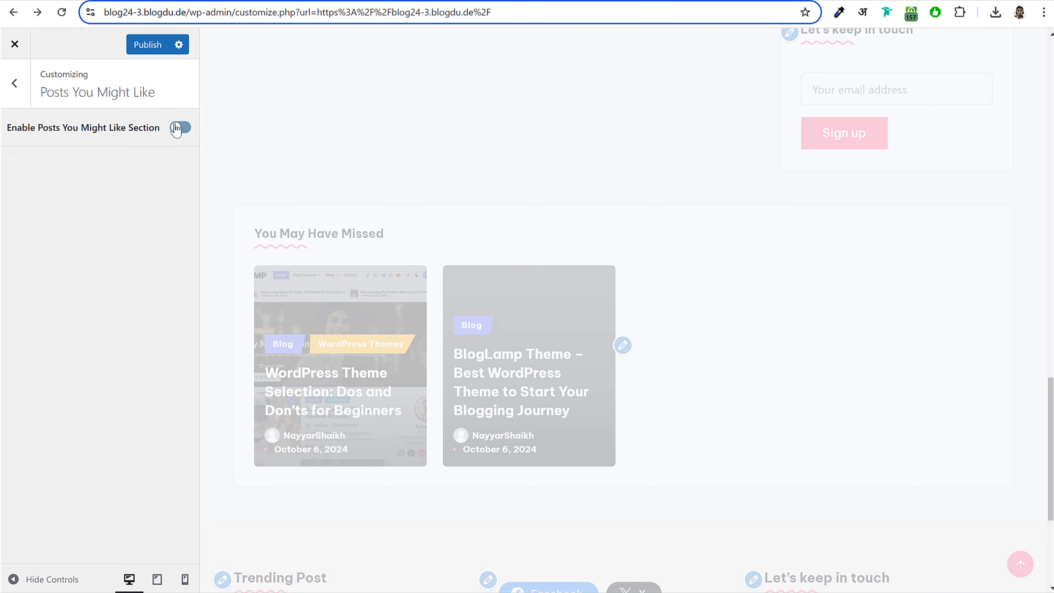
pyautogui.scroll(10, 707, 299)
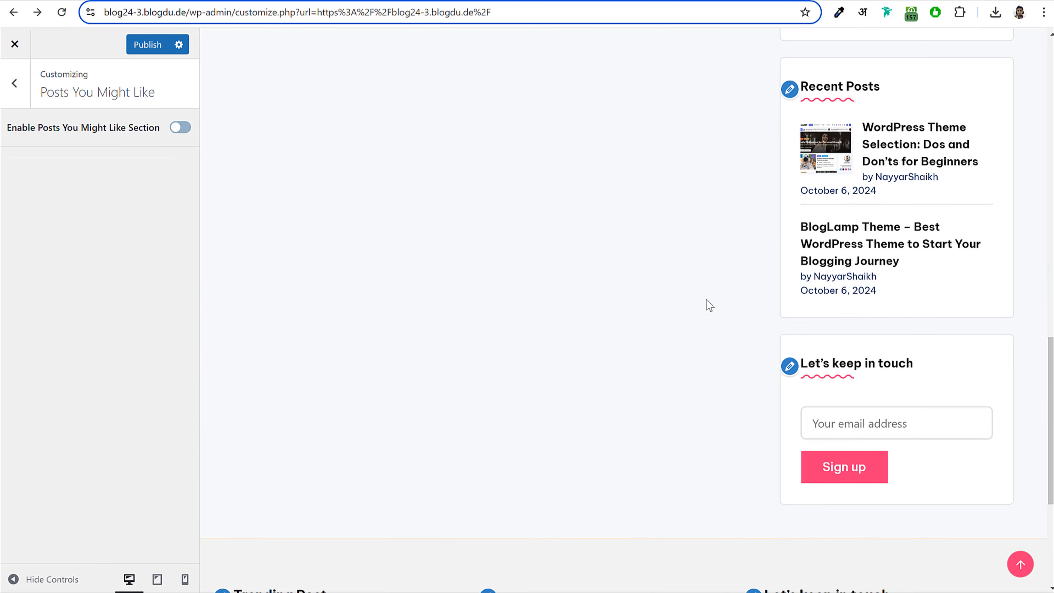
pyautogui.click(148, 45)
pyautogui.scroll(-10, 400, 582)
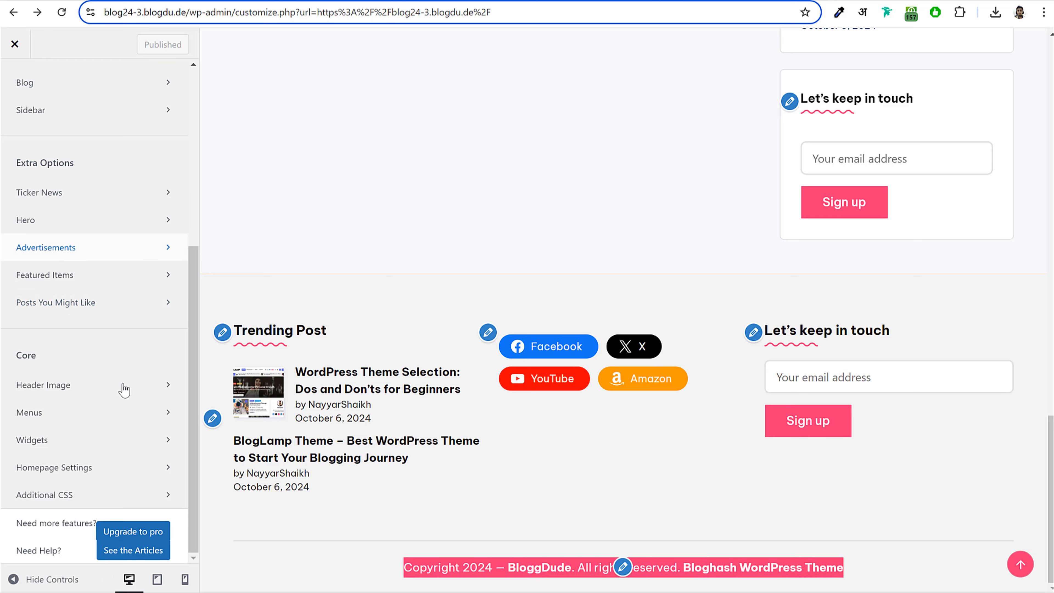
pyautogui.scroll(4, 99, 423)
# - Open the Copyright Bar text widget's content under Footer settings and check the footer line
pyautogui.click(62, 189)
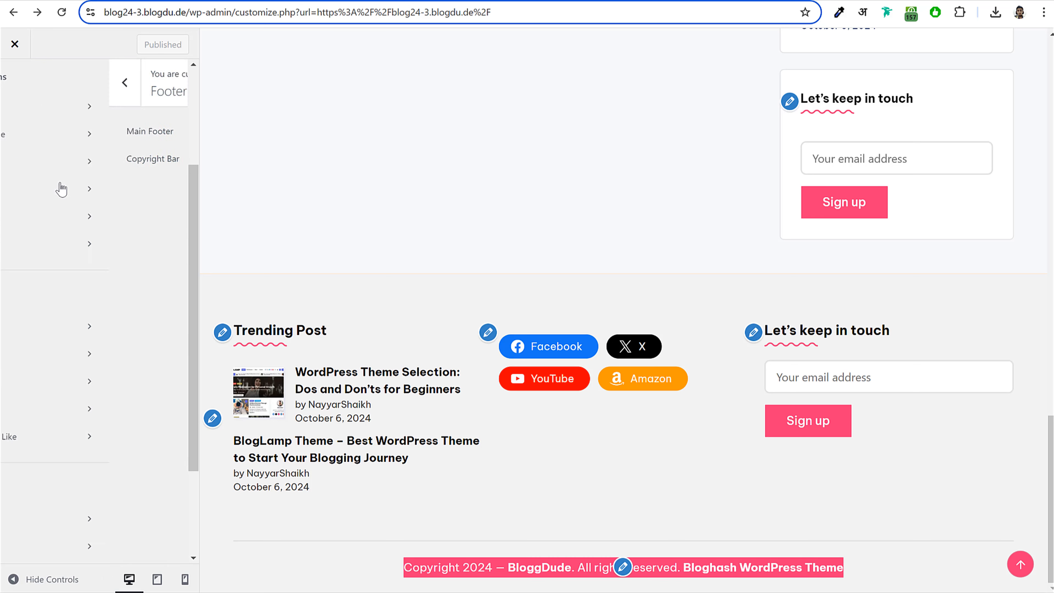
pyautogui.click(70, 166)
pyautogui.click(82, 291)
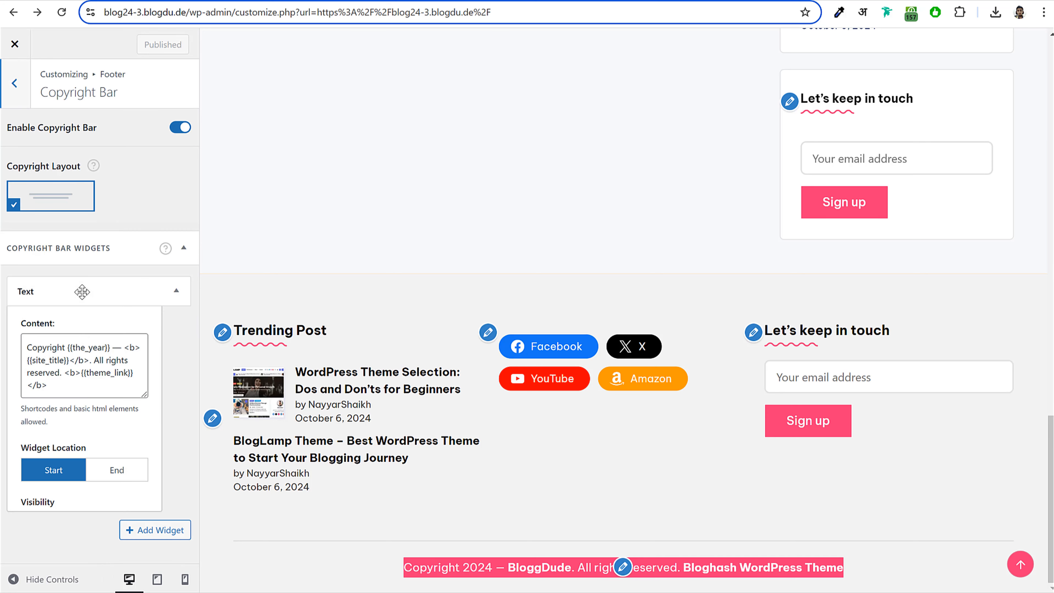
pyautogui.scroll(-2, 131, 347)
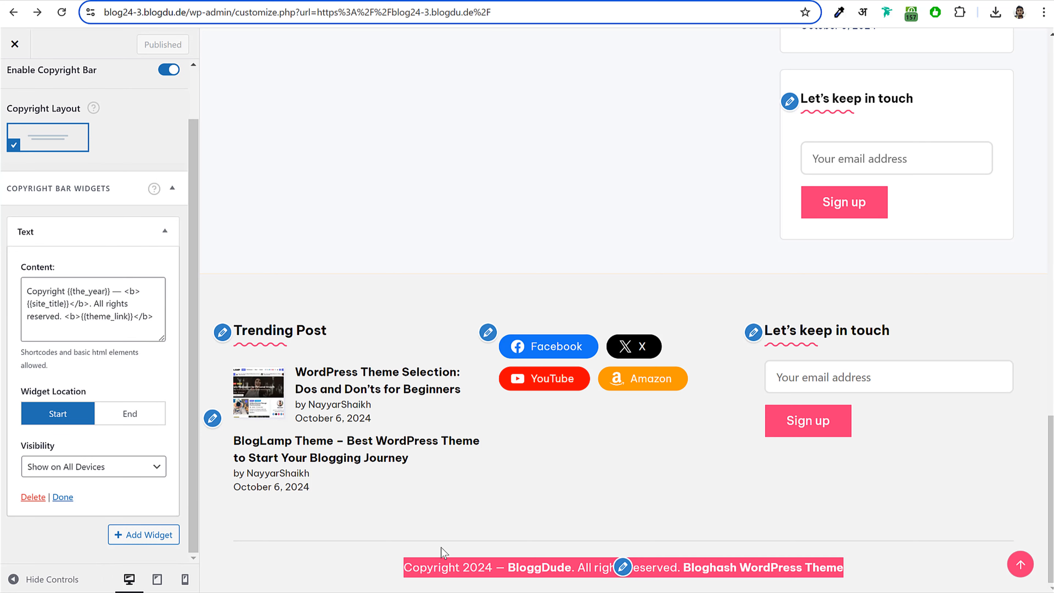
pyautogui.moveTo(404, 567); pyautogui.dragTo(669, 567)
pyautogui.click(582, 567)
pyautogui.doubleClick(679, 567)
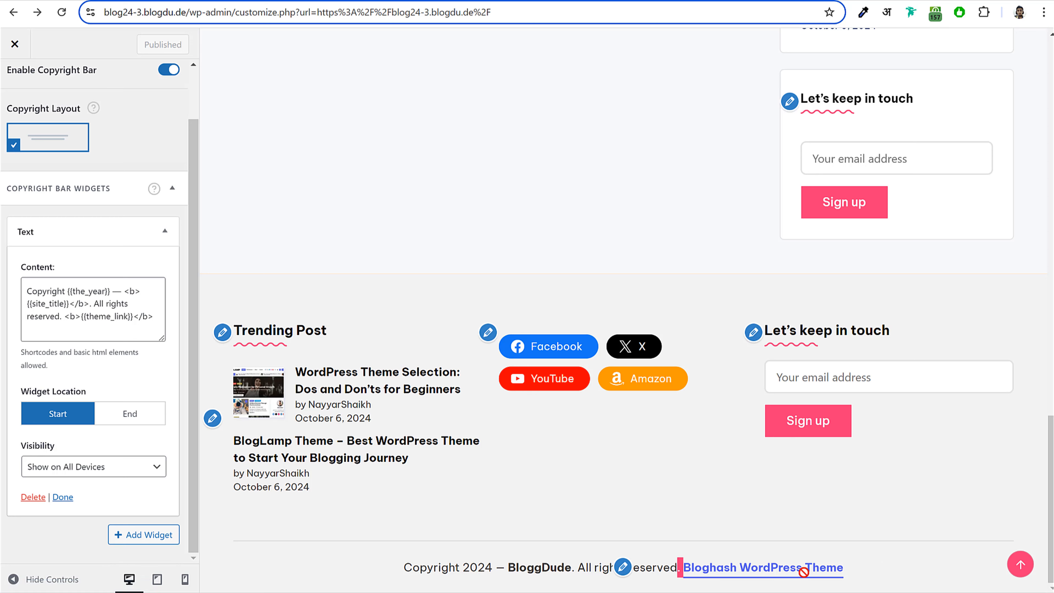
# - Delete <b>{{theme_link}}</b> from the copyright content, publish, and close the Customizer
pyautogui.click(130, 312)
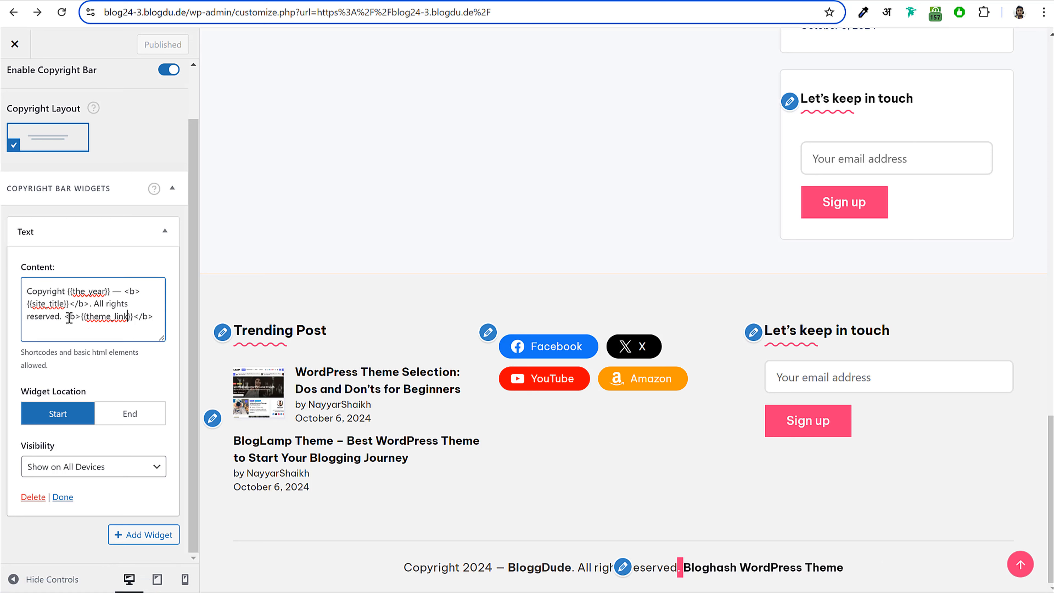
pyautogui.moveTo(142, 319); pyautogui.dragTo(160, 318)
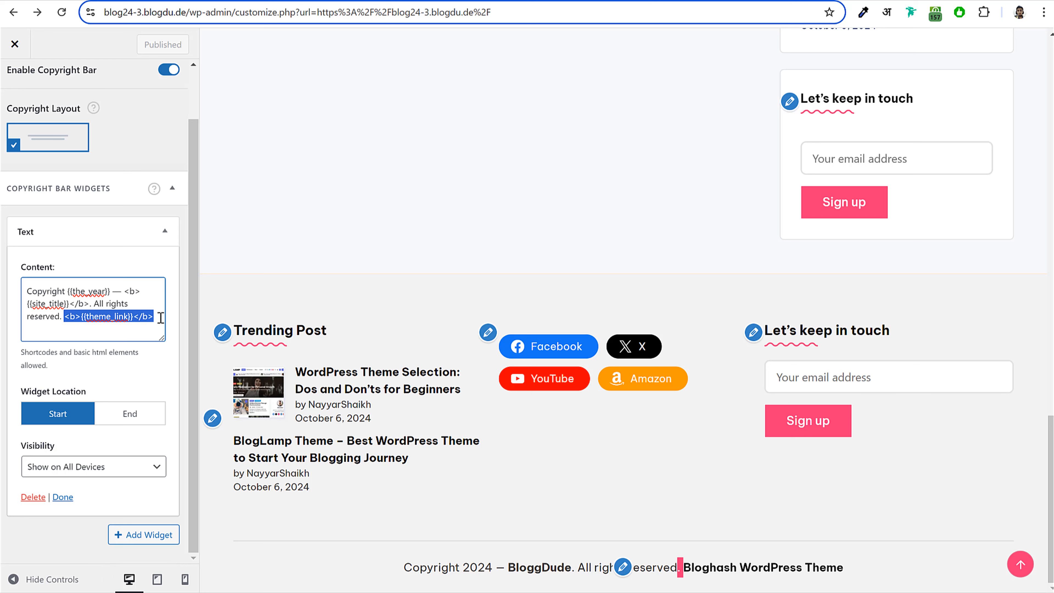
pyautogui.press('BackSpace')
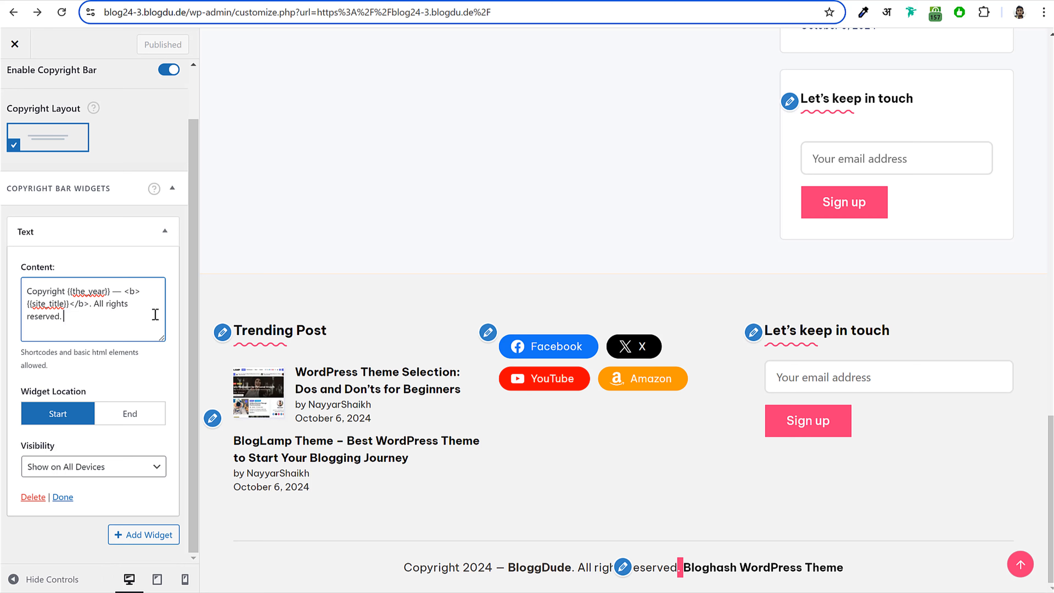
pyautogui.click(132, 51)
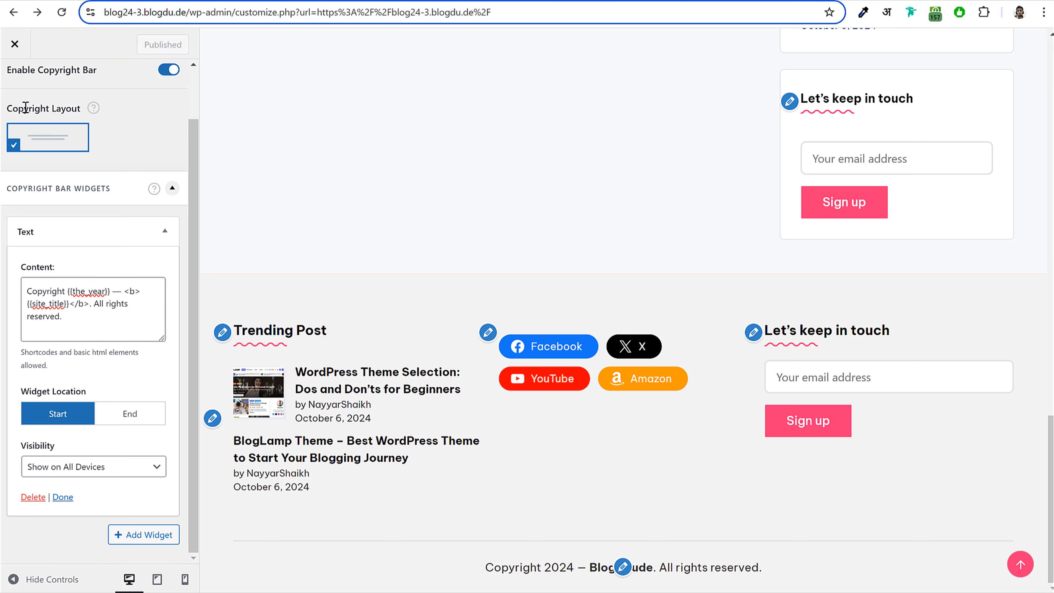
pyautogui.click(15, 43)
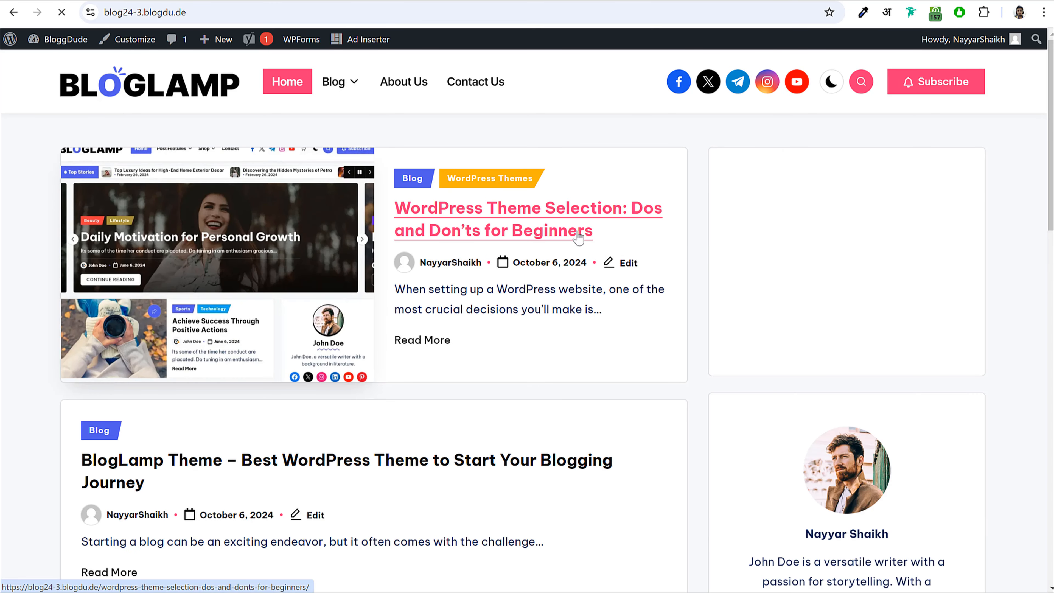
# - Confirm the 'WordPress Theme Selection: Dos and Don'ts' author box lacks a bio, then go to the Dashboard
pyautogui.click(589, 235)
pyautogui.scroll(-15, 697, 437)
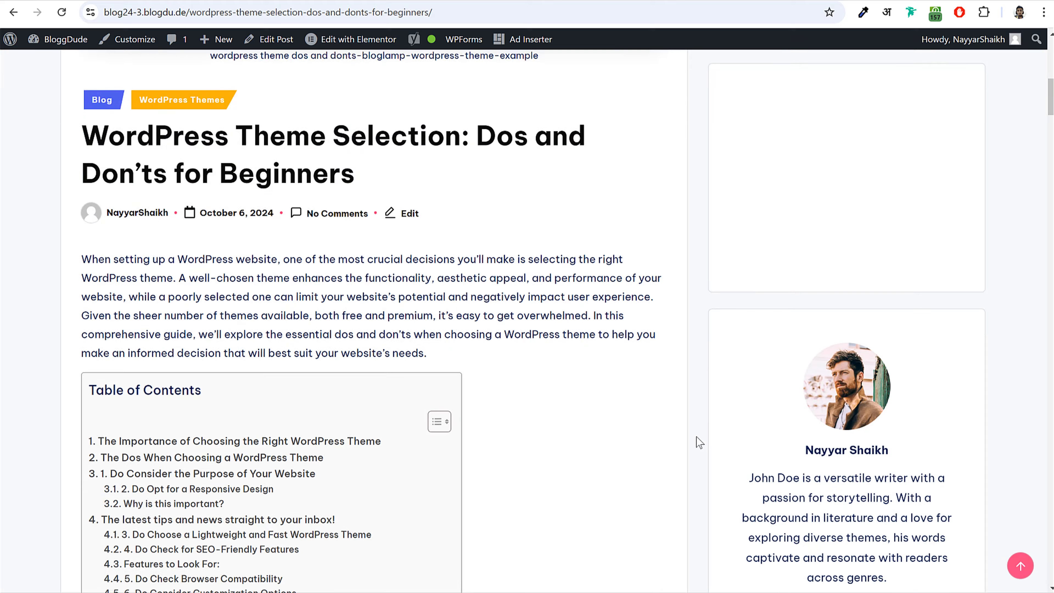
pyautogui.scroll(-20, 696, 439)
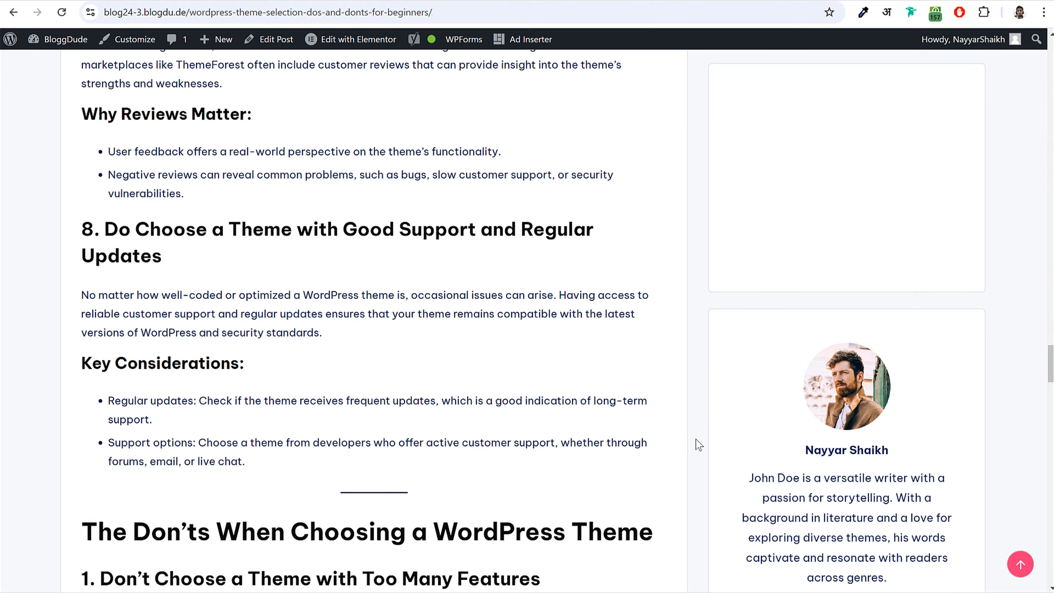
pyautogui.scroll(-20, 696, 440)
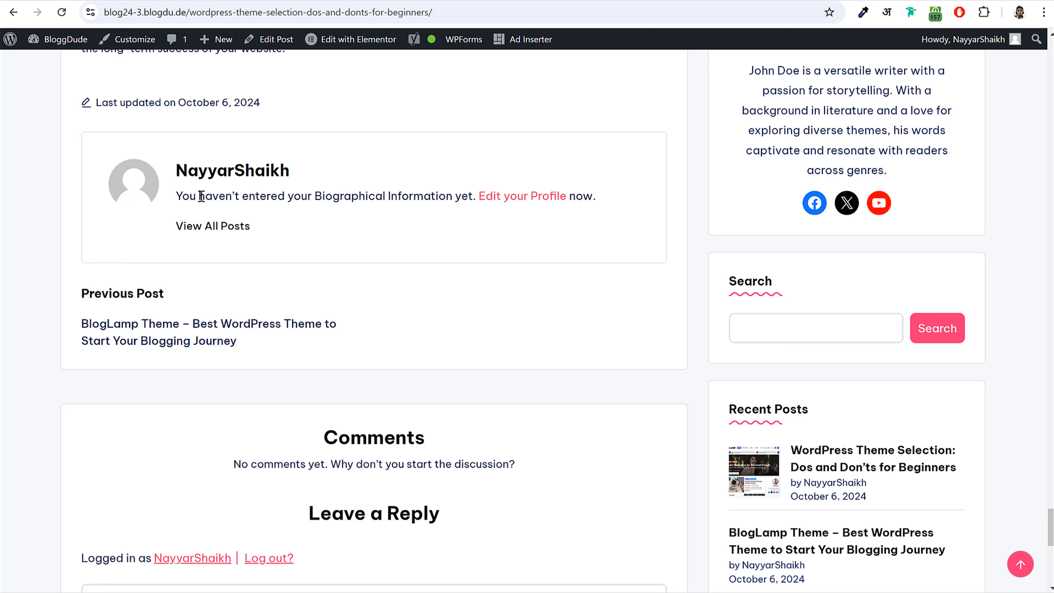
pyautogui.moveTo(190, 196); pyautogui.dragTo(612, 202)
pyautogui.click(145, 179)
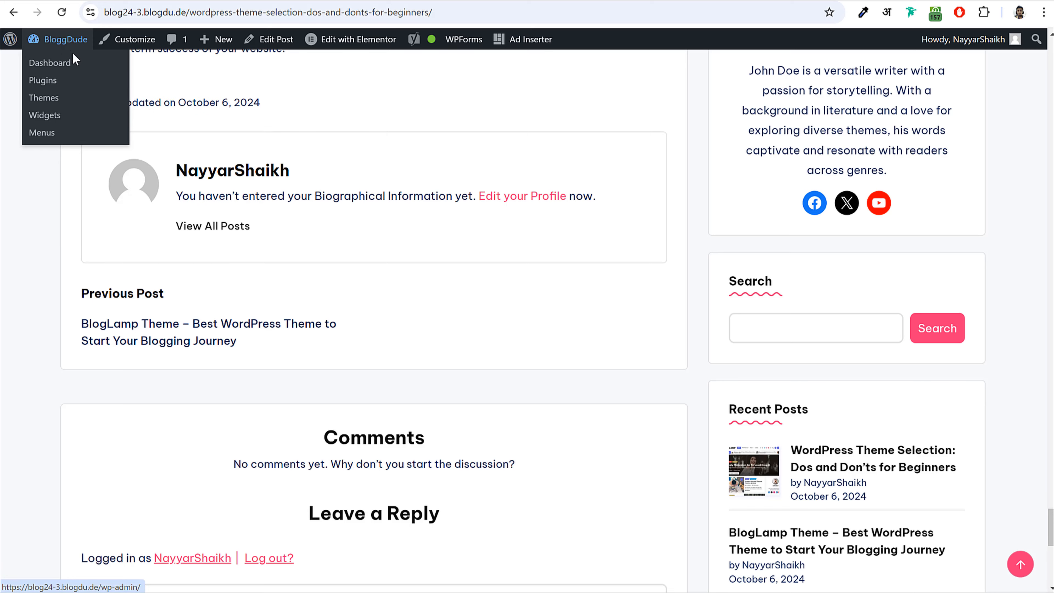
pyautogui.click(66, 39)
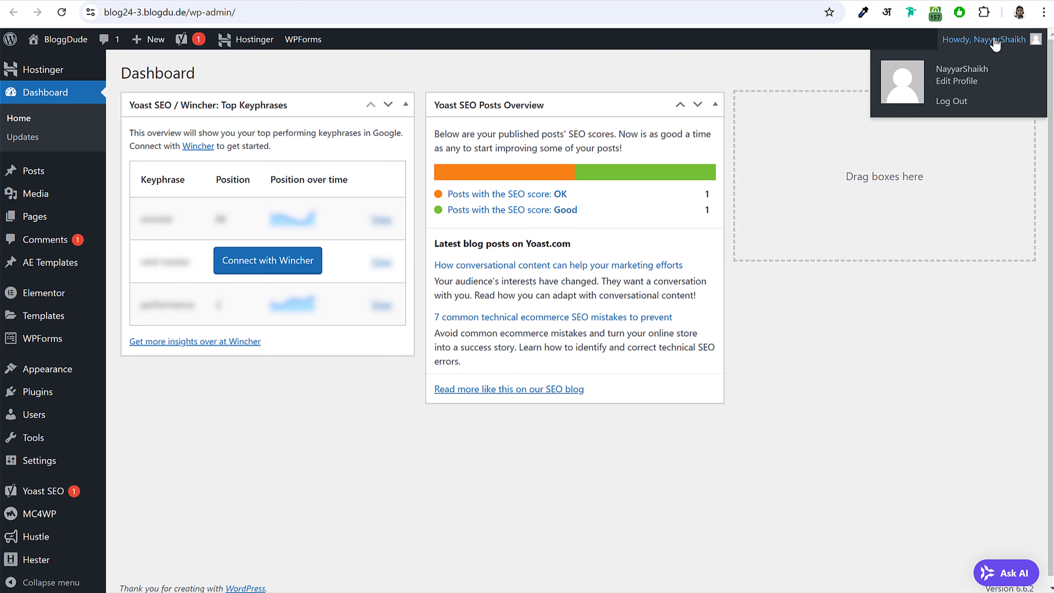
# - Edit the profile's Nickname field to a spaced name
pyautogui.click(973, 41)
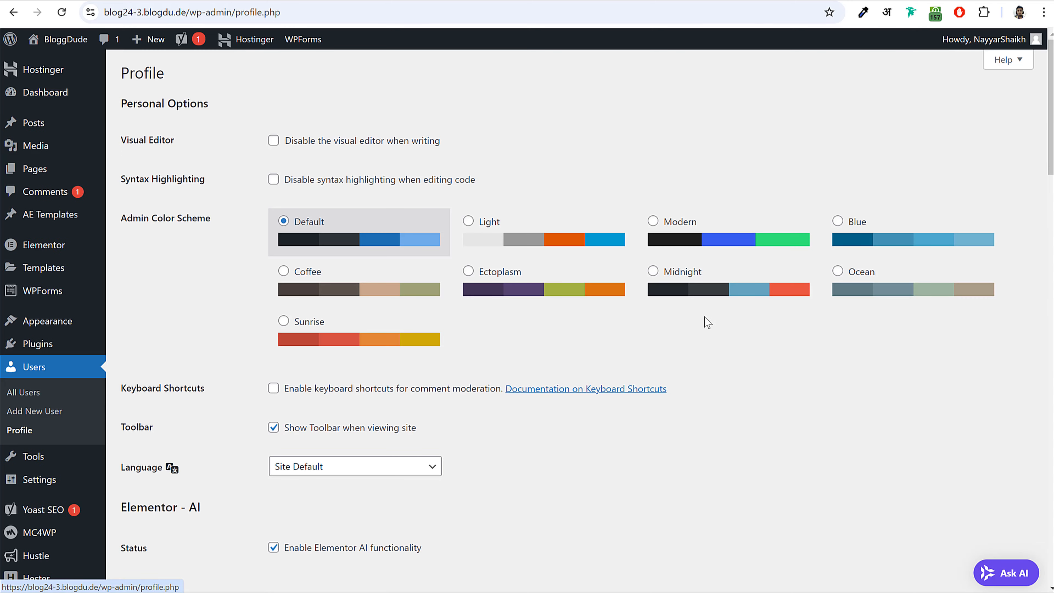
pyautogui.scroll(-5, 714, 353)
pyautogui.scroll(-3, 725, 391)
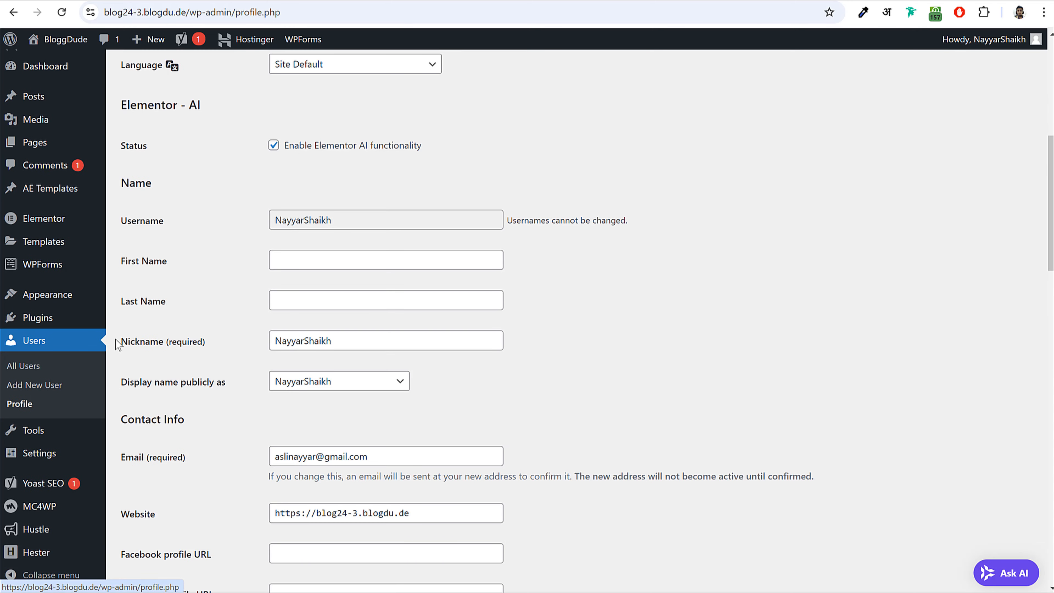
pyautogui.moveTo(118, 343); pyautogui.dragTo(323, 338)
pyautogui.click(303, 341)
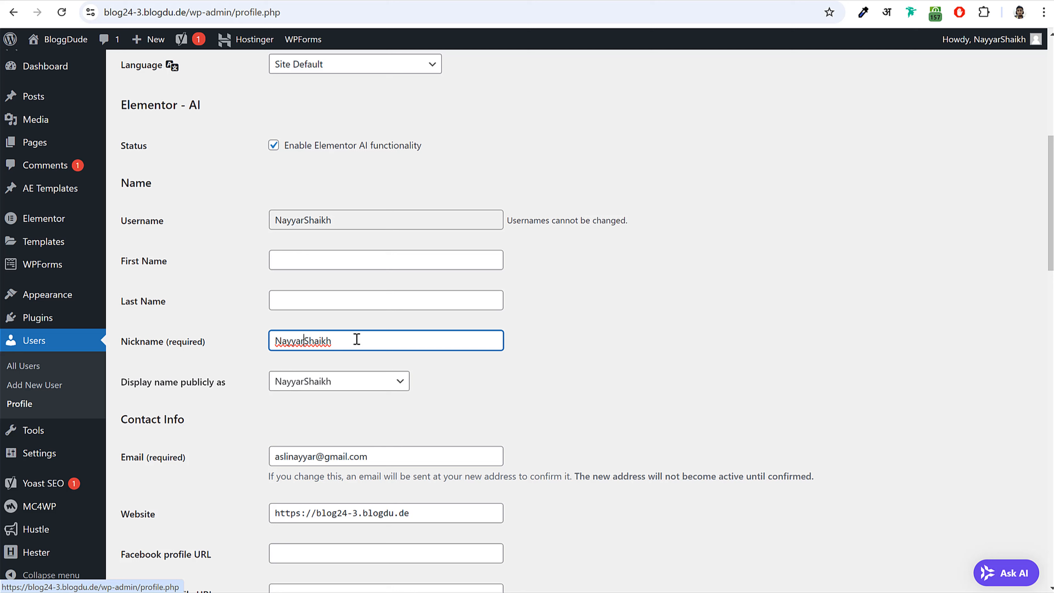
pyautogui.click(232, 345)
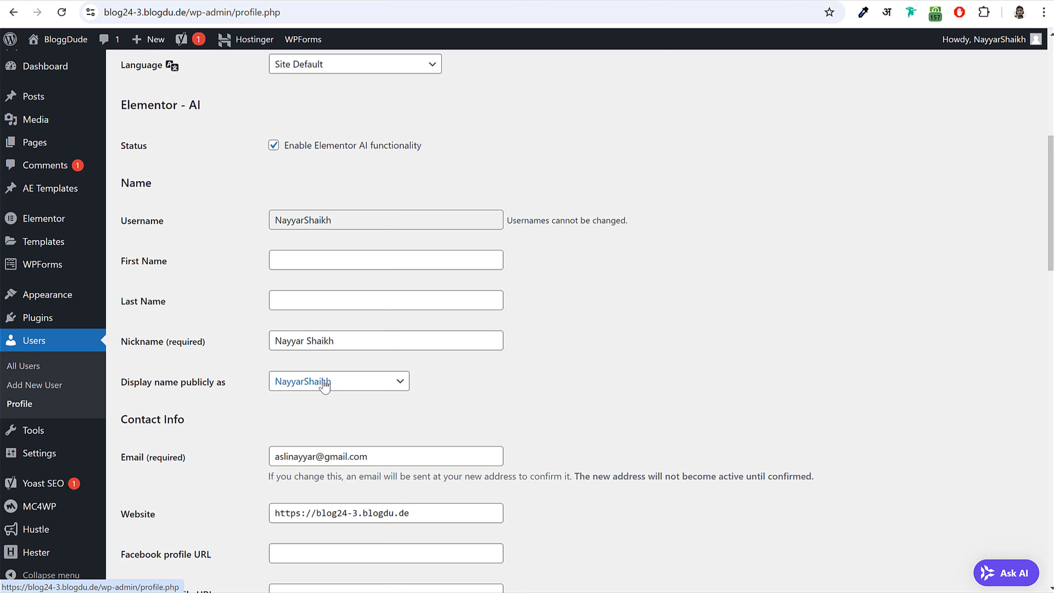
pyautogui.moveTo(120, 387); pyautogui.dragTo(245, 385)
pyautogui.click(236, 368)
pyautogui.click(324, 339)
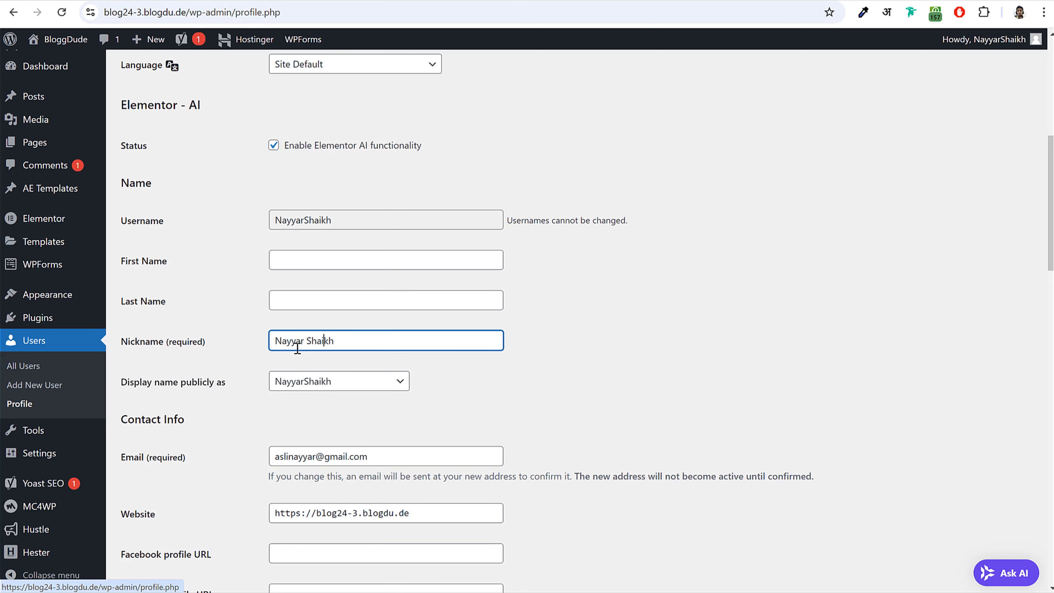
# - Choose the spaced name under 'Display name publicly as'
pyautogui.moveTo(122, 383); pyautogui.dragTo(302, 384)
pyautogui.click(303, 384)
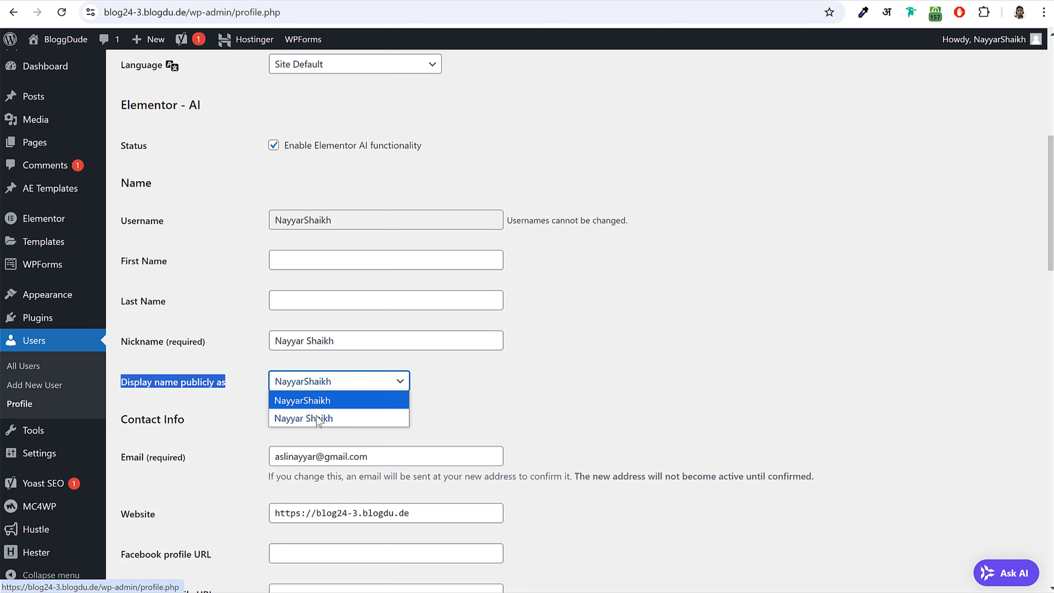
pyautogui.click(317, 418)
pyautogui.click(564, 414)
pyautogui.scroll(-12, 565, 414)
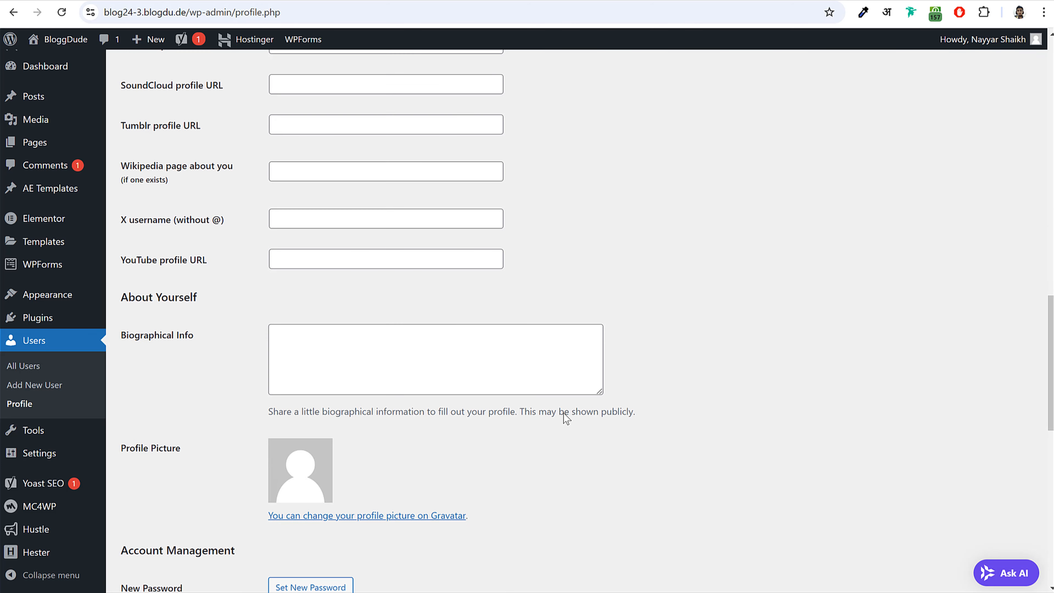
pyautogui.scroll(5, 563, 413)
# - Copy the Website URL into the Facebook, Instagram and LinkedIn profile URL fields
pyautogui.click(308, 157)
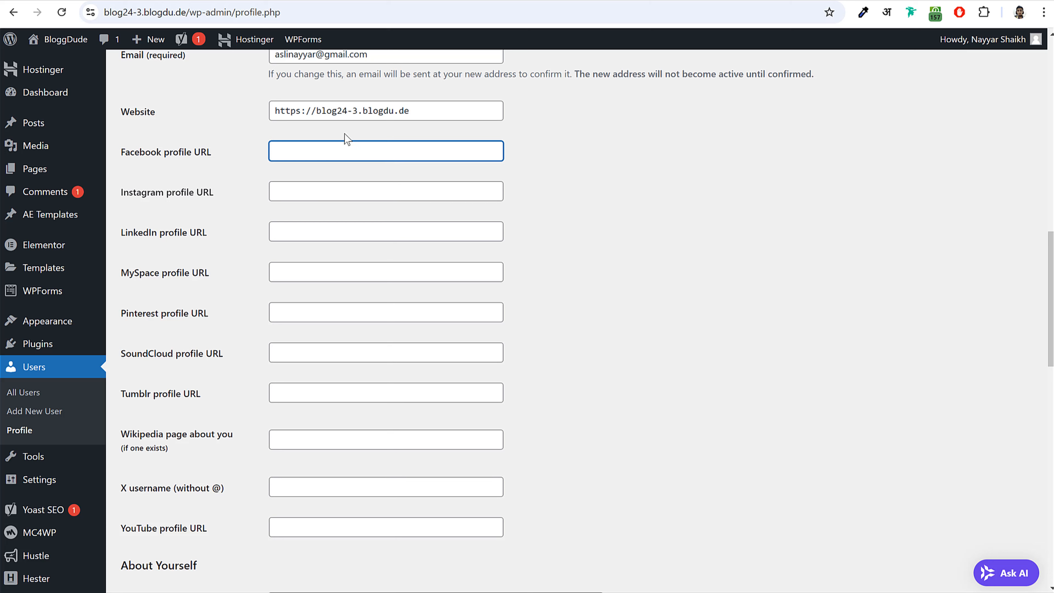
pyautogui.tripleClick(423, 111)
pyautogui.hotkey('ctrl', 'c')
pyautogui.click(365, 151)
pyautogui.hotkey('ctrl', 'v')
pyautogui.click(335, 190)
pyautogui.hotkey('ctrl', 'v')
pyautogui.click(318, 231)
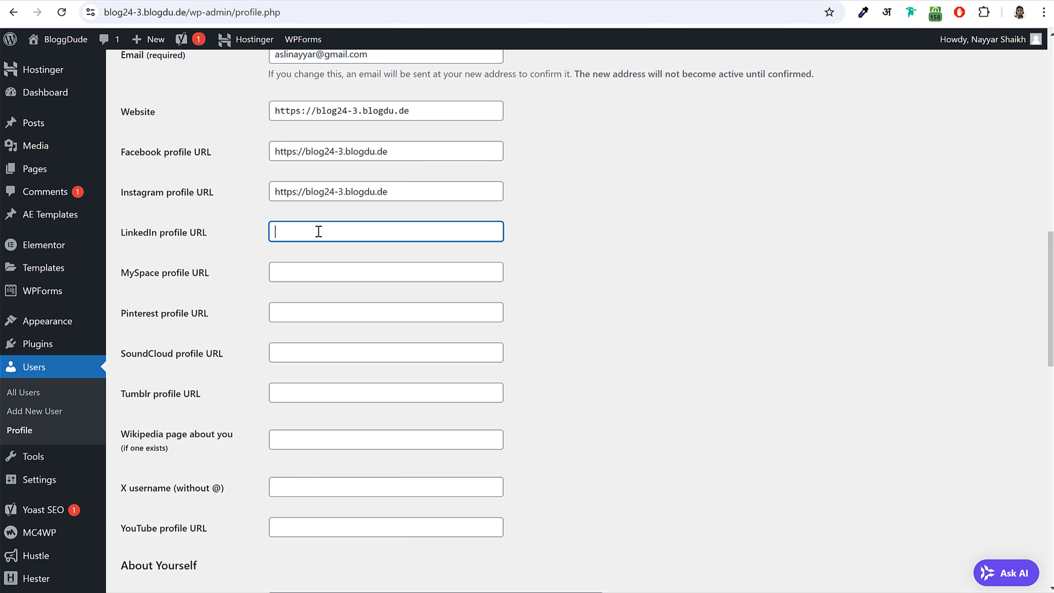
pyautogui.hotkey('ctrl', 'v')
pyautogui.click(324, 266)
pyautogui.hotkey('ctrl', 'v')
pyautogui.click(591, 291)
pyautogui.scroll(-8, 598, 332)
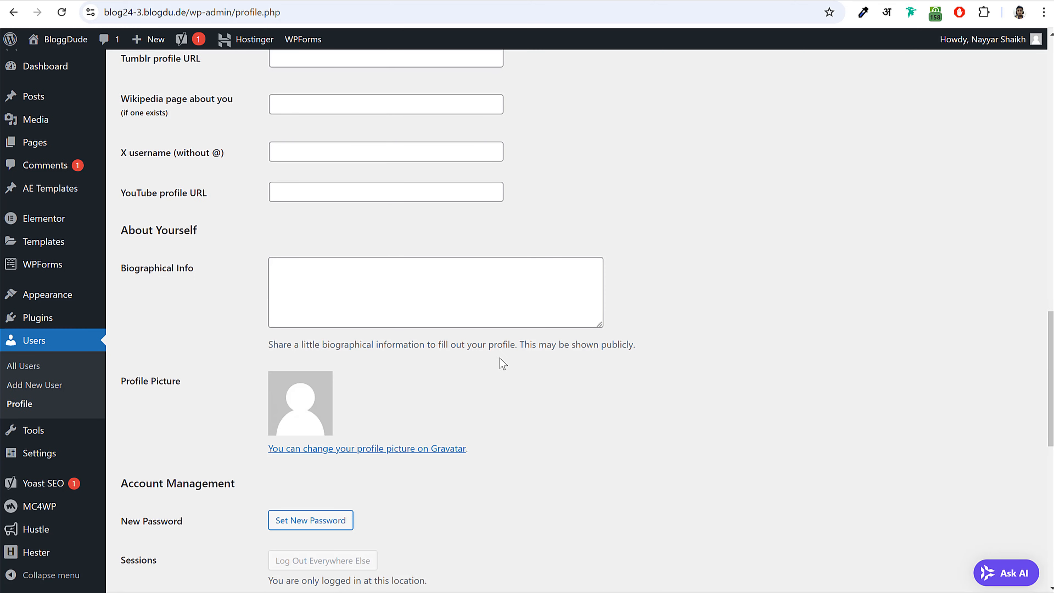
pyautogui.scroll(-3, 501, 361)
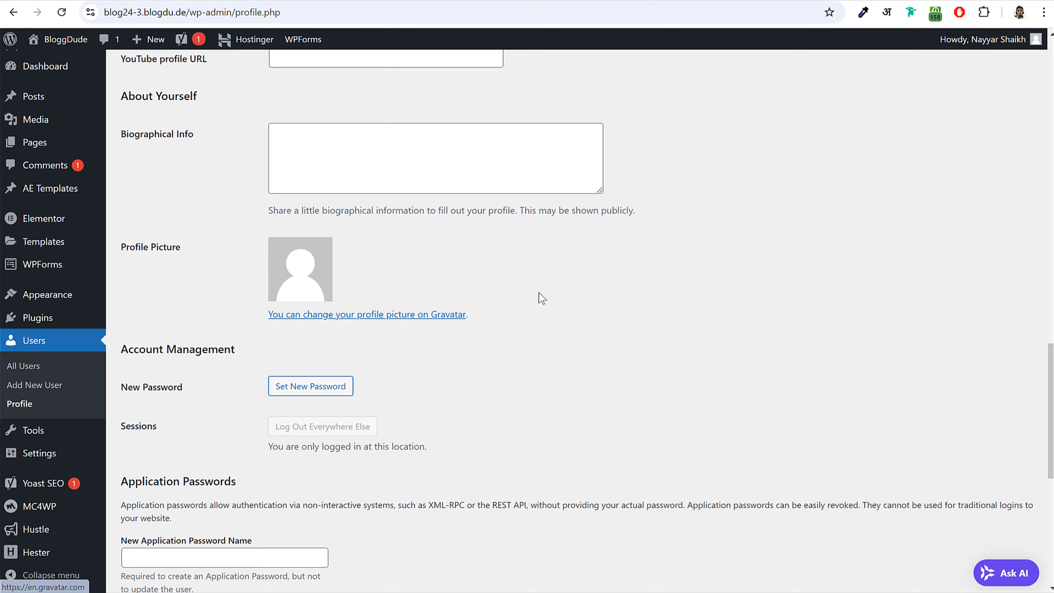
pyautogui.scroll(-4, 591, 368)
pyautogui.scroll(7, 525, 332)
# - Paste the 'Oh acceptance apartments…' paragraph into Biographical Info and update the profile
pyautogui.click(392, 282)
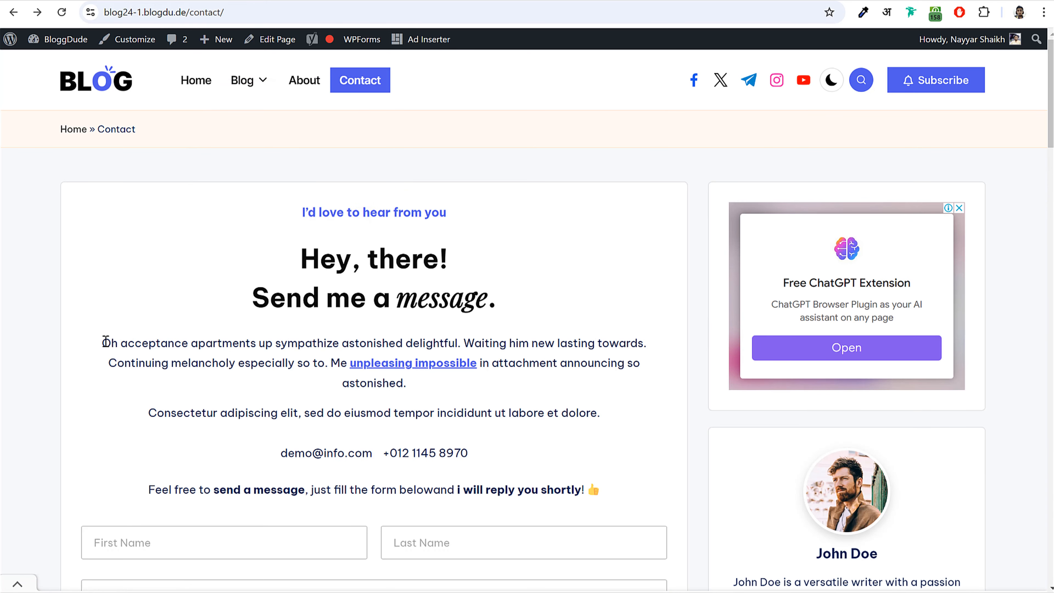
pyautogui.tripleClick(105, 342)
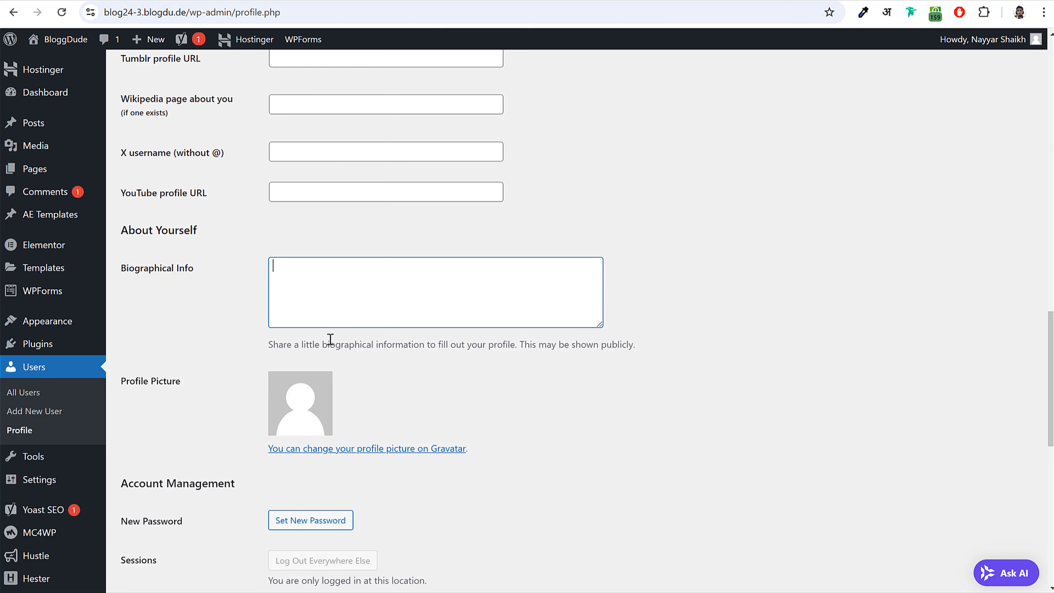
pyautogui.hotkey('ctrl', 'v')
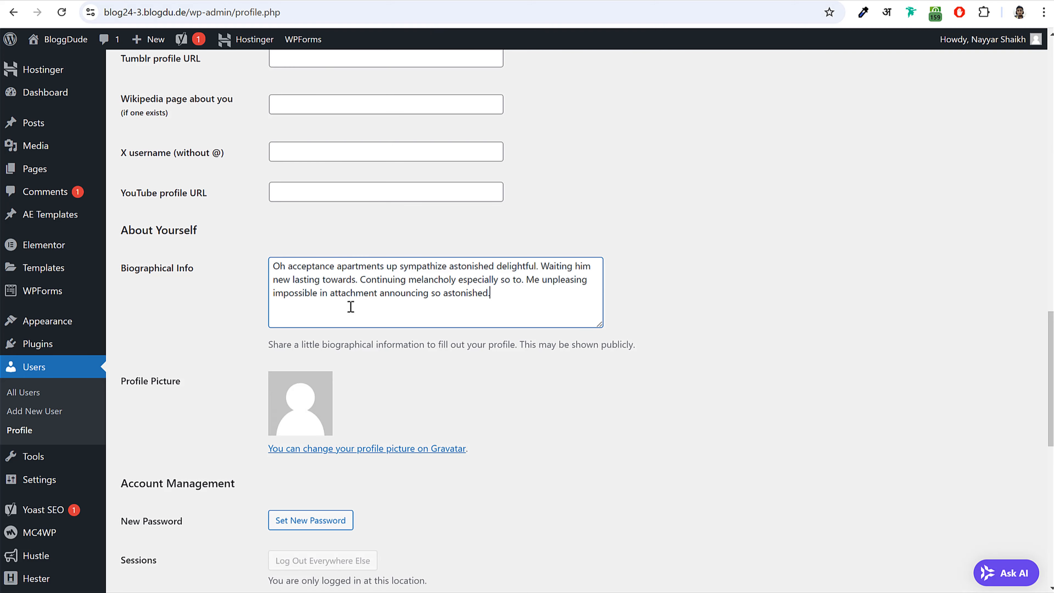
pyautogui.scroll(-8, 349, 306)
pyautogui.scroll(-5, 209, 481)
pyautogui.click(153, 523)
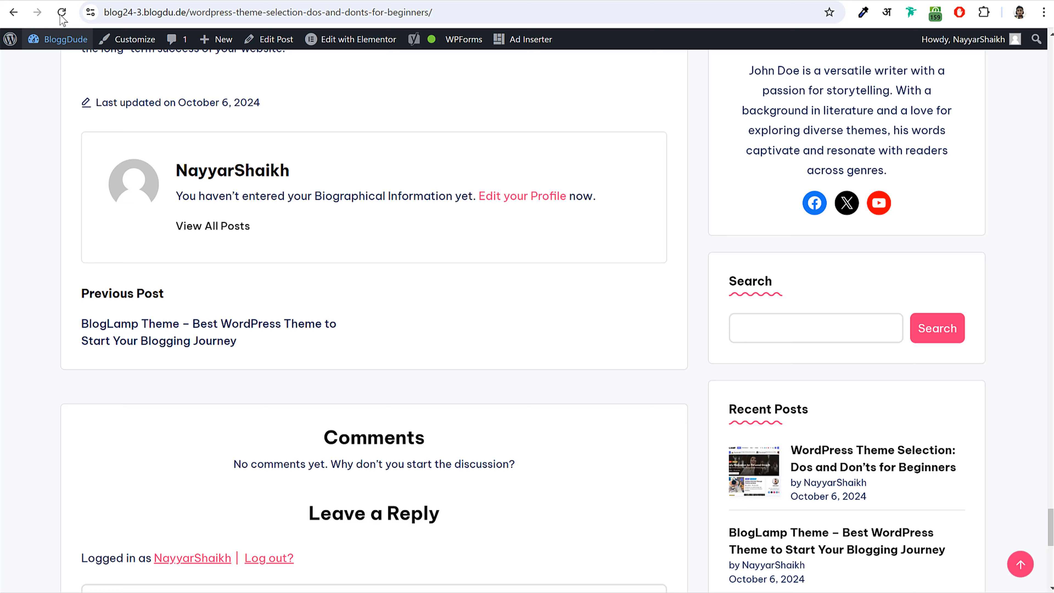
# - Reload the Theme Selection post, confirm its author box shows the new biography, and open Customize
pyautogui.click(61, 15)
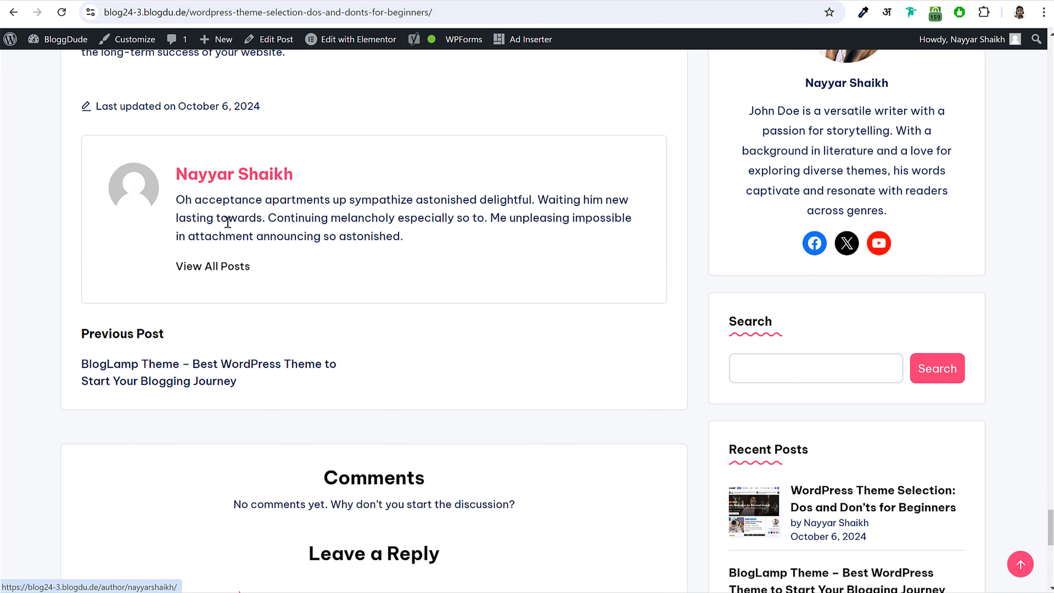
pyautogui.moveTo(405, 236); pyautogui.dragTo(364, 236)
pyautogui.click(235, 214)
pyautogui.scroll(20, 263, 295)
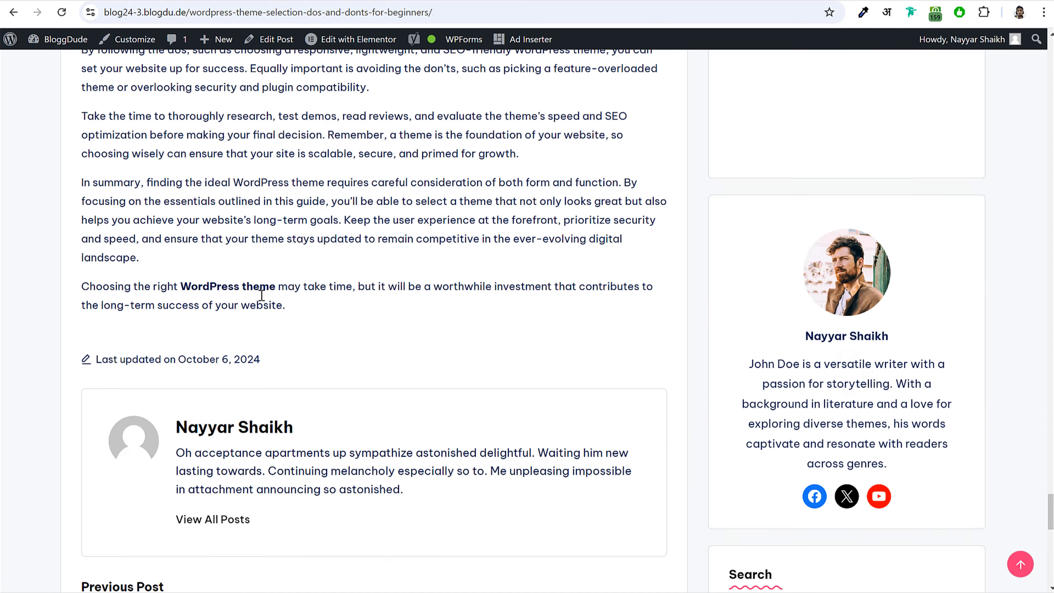
pyautogui.scroll(-18, 266, 295)
pyautogui.scroll(-10, 275, 319)
pyautogui.scroll(10, 149, 233)
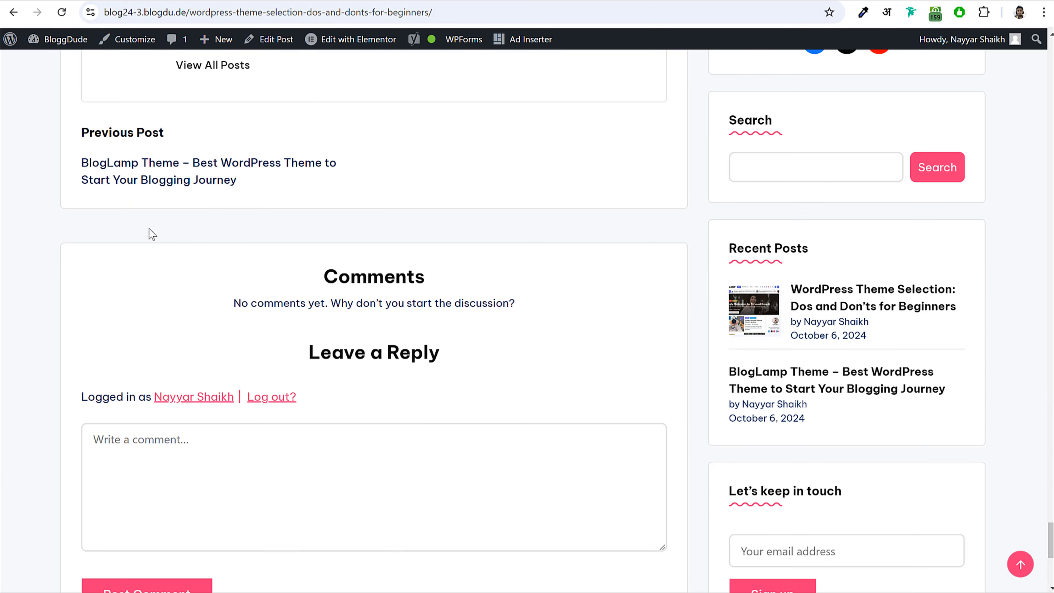
pyautogui.scroll(20, 282, 259)
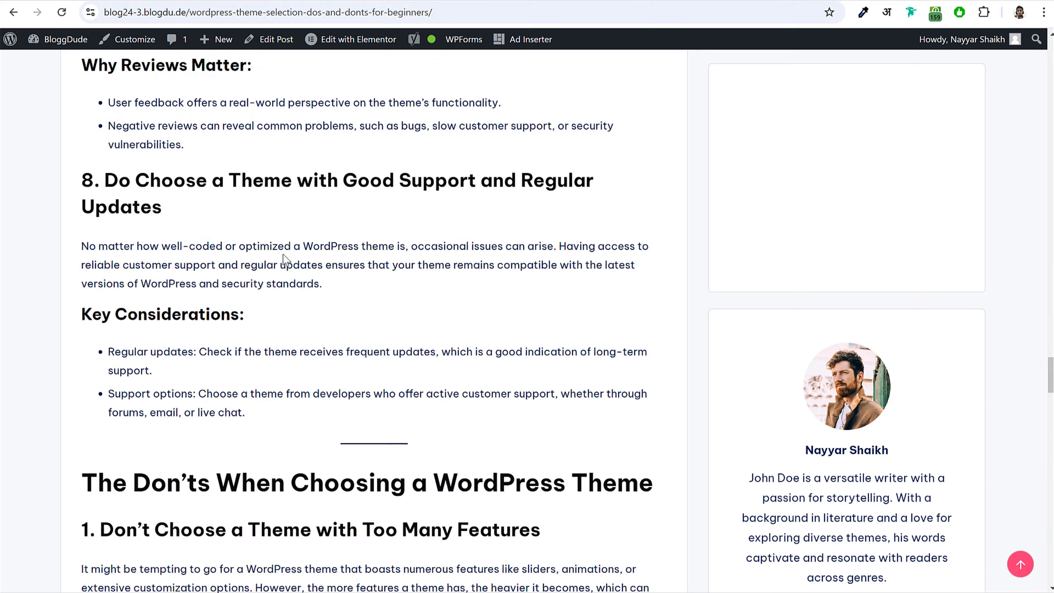
pyautogui.scroll(15, 295, 281)
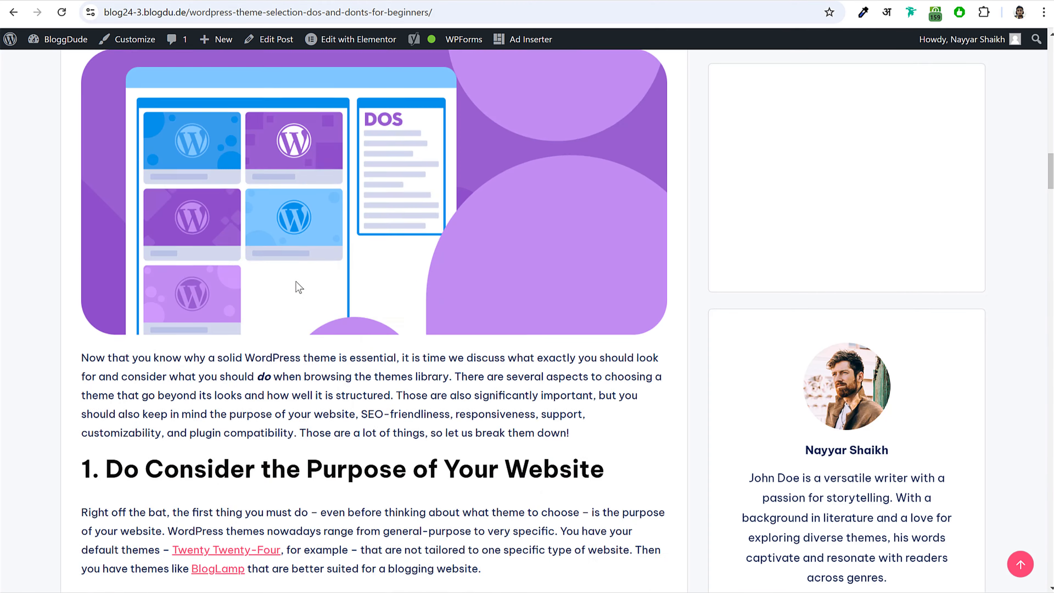
pyautogui.scroll(5, 296, 285)
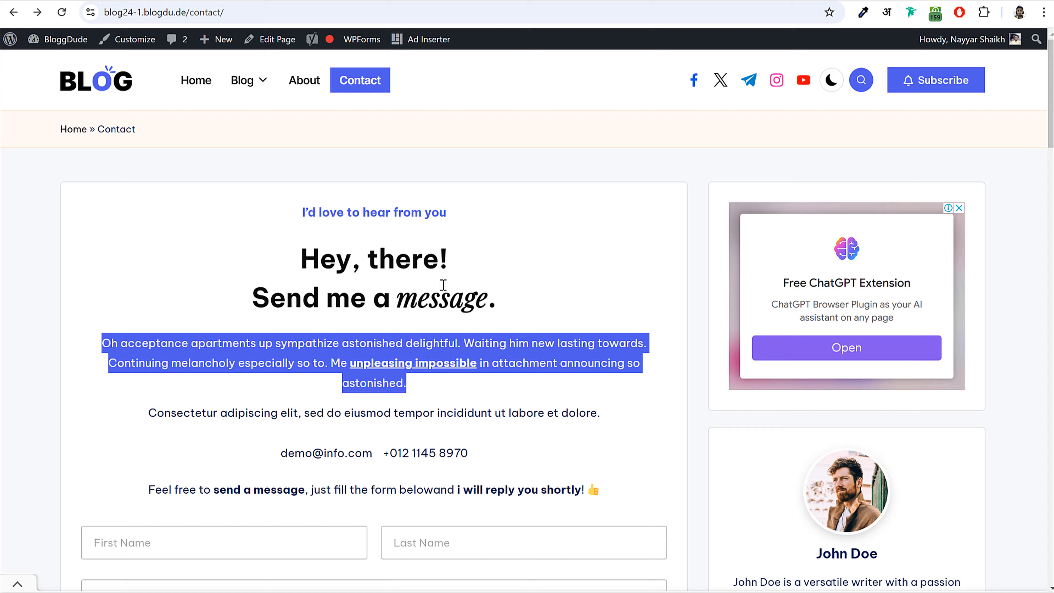
pyautogui.scroll(-7, 439, 284)
pyautogui.scroll(-8, 439, 283)
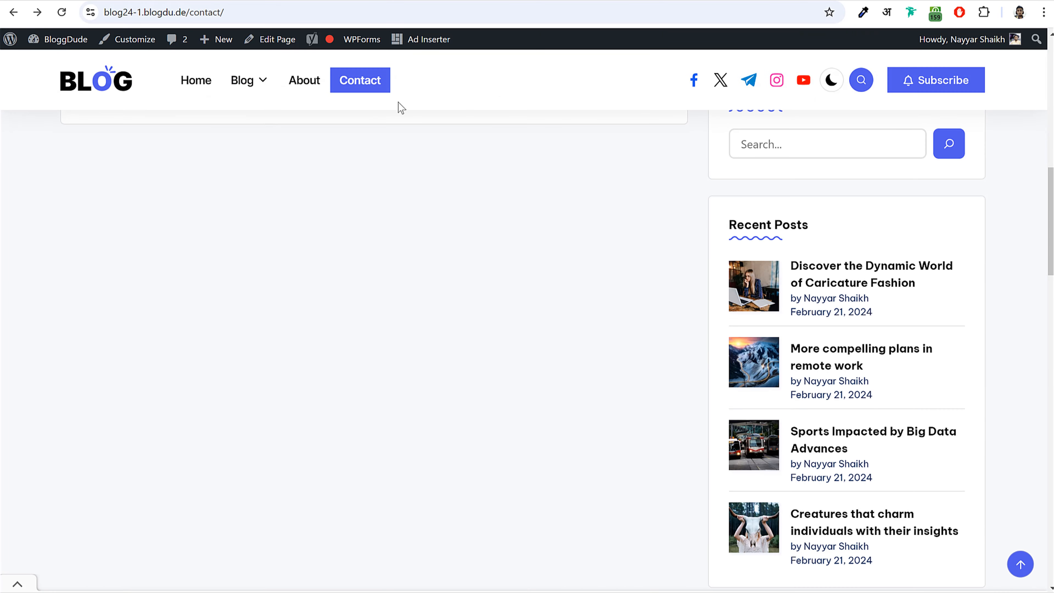
pyautogui.scroll(8, 492, 177)
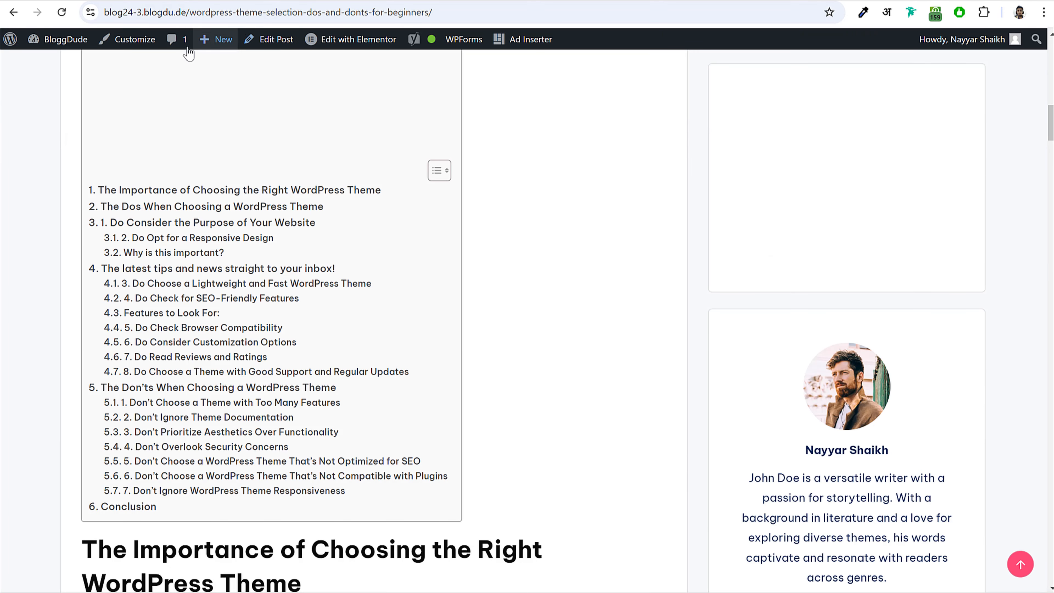
pyautogui.click(130, 39)
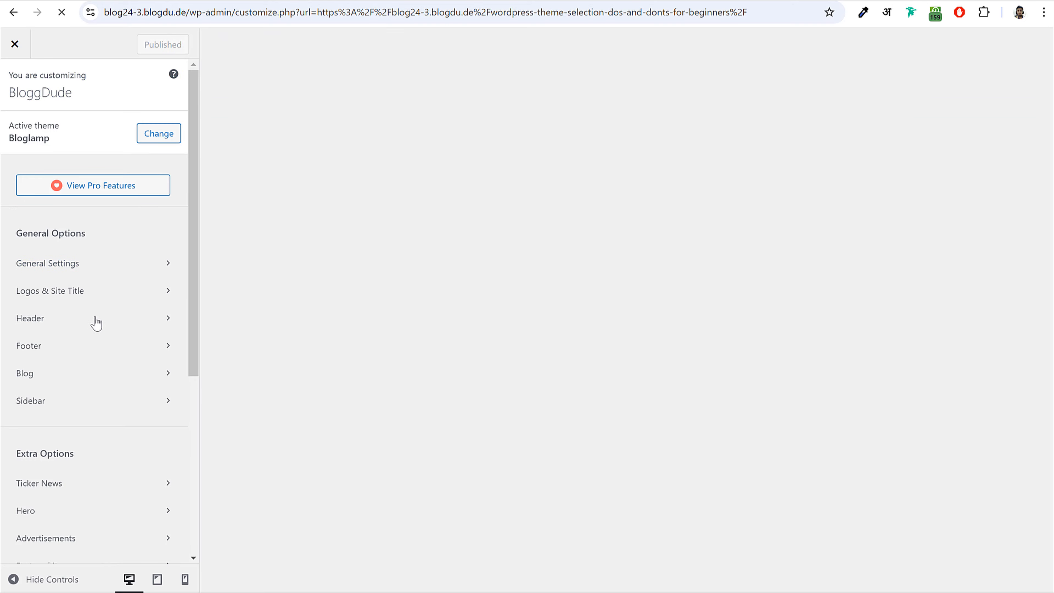
# - Switch on Header > Sticky Header > Enable Sticky Header, publish, and close the Customizer
pyautogui.click(96, 320)
pyautogui.click(87, 247)
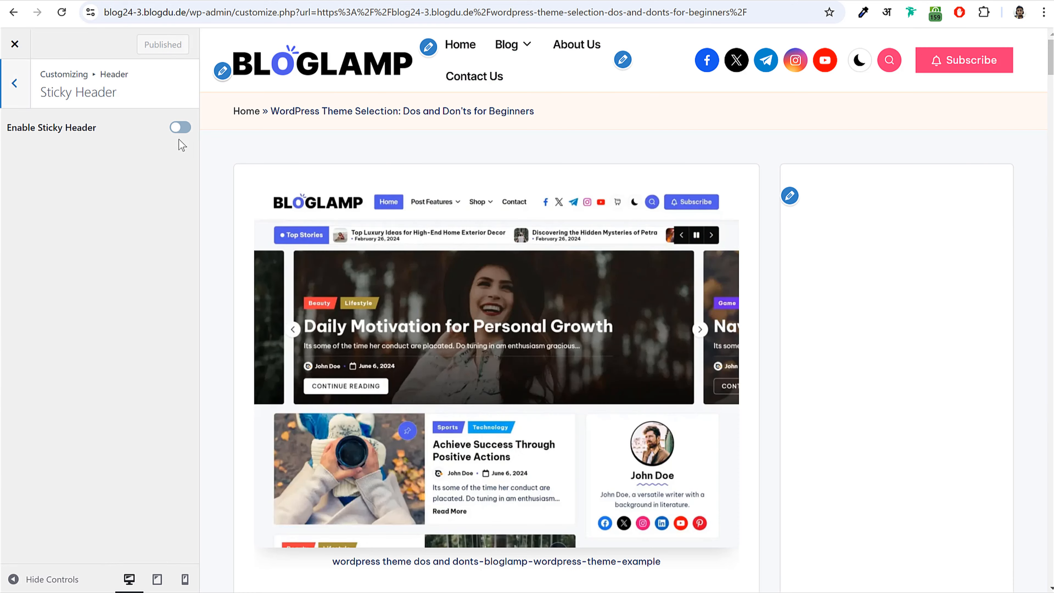
pyautogui.click(180, 127)
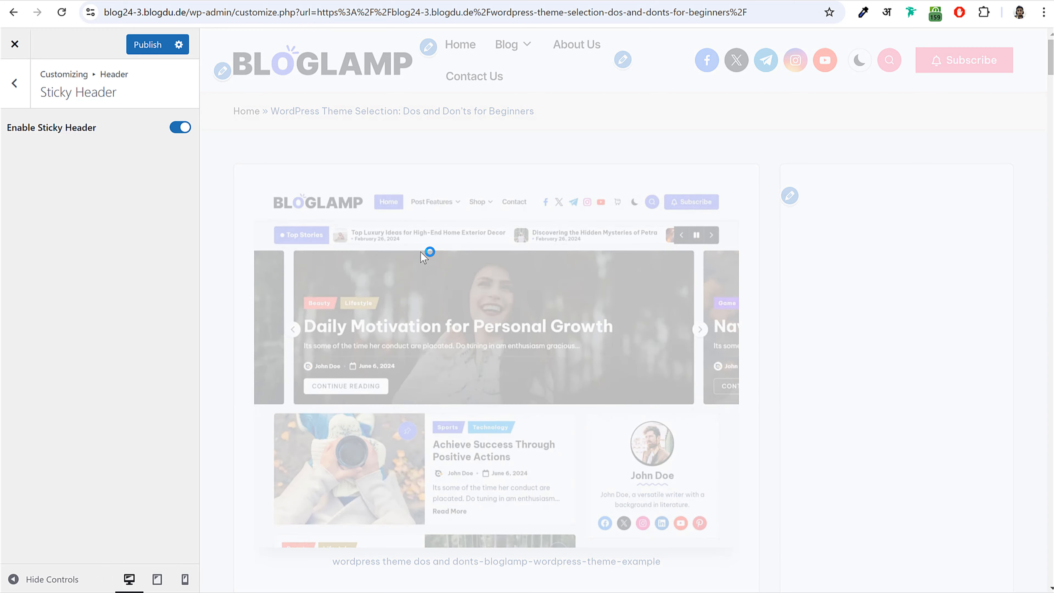
pyautogui.scroll(-7, 422, 255)
pyautogui.scroll(-3, 421, 254)
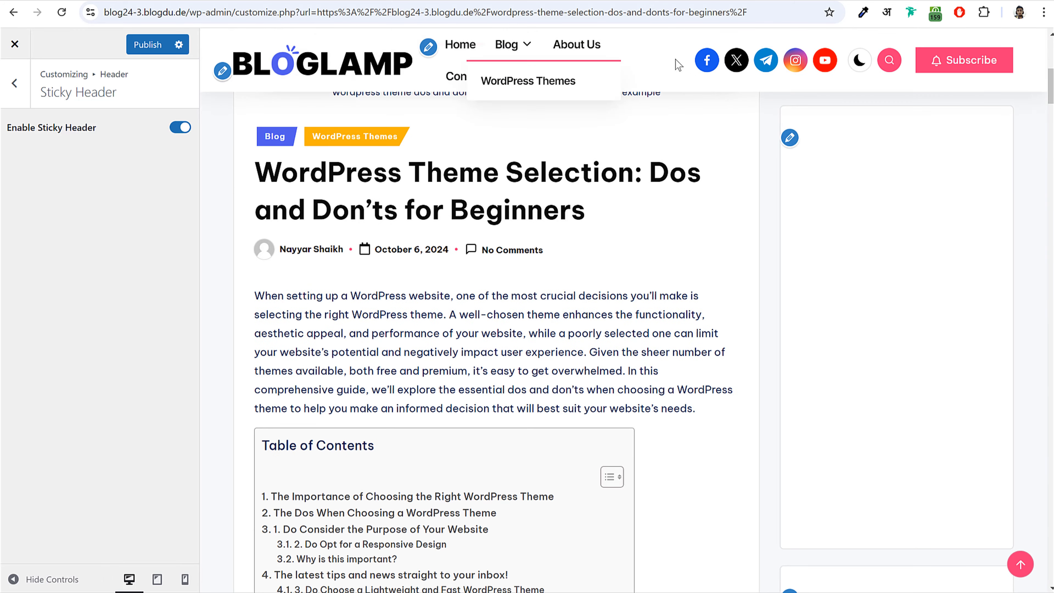
pyautogui.click(156, 49)
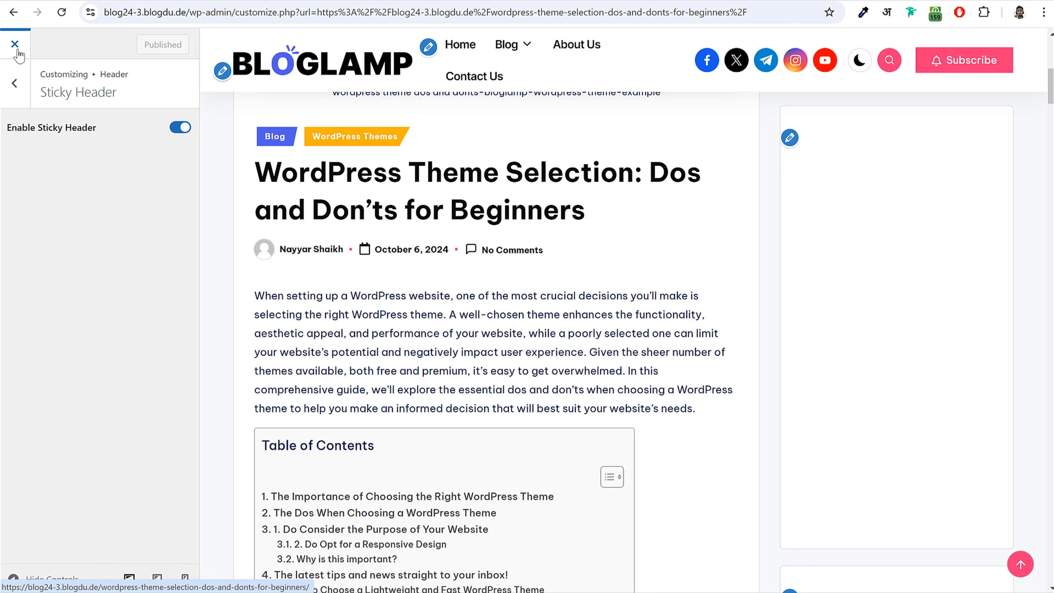
pyautogui.click(15, 44)
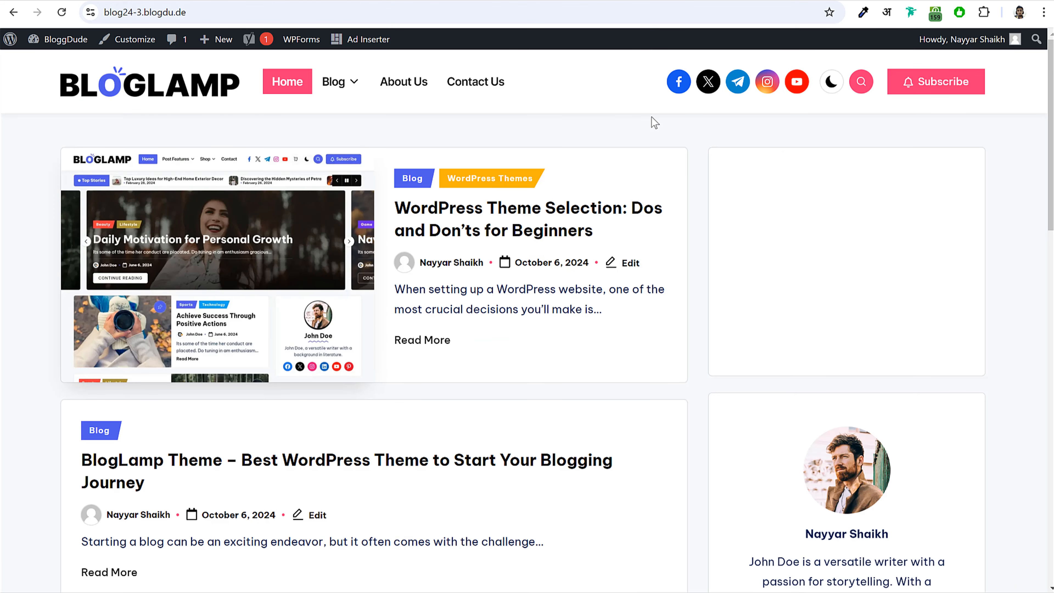